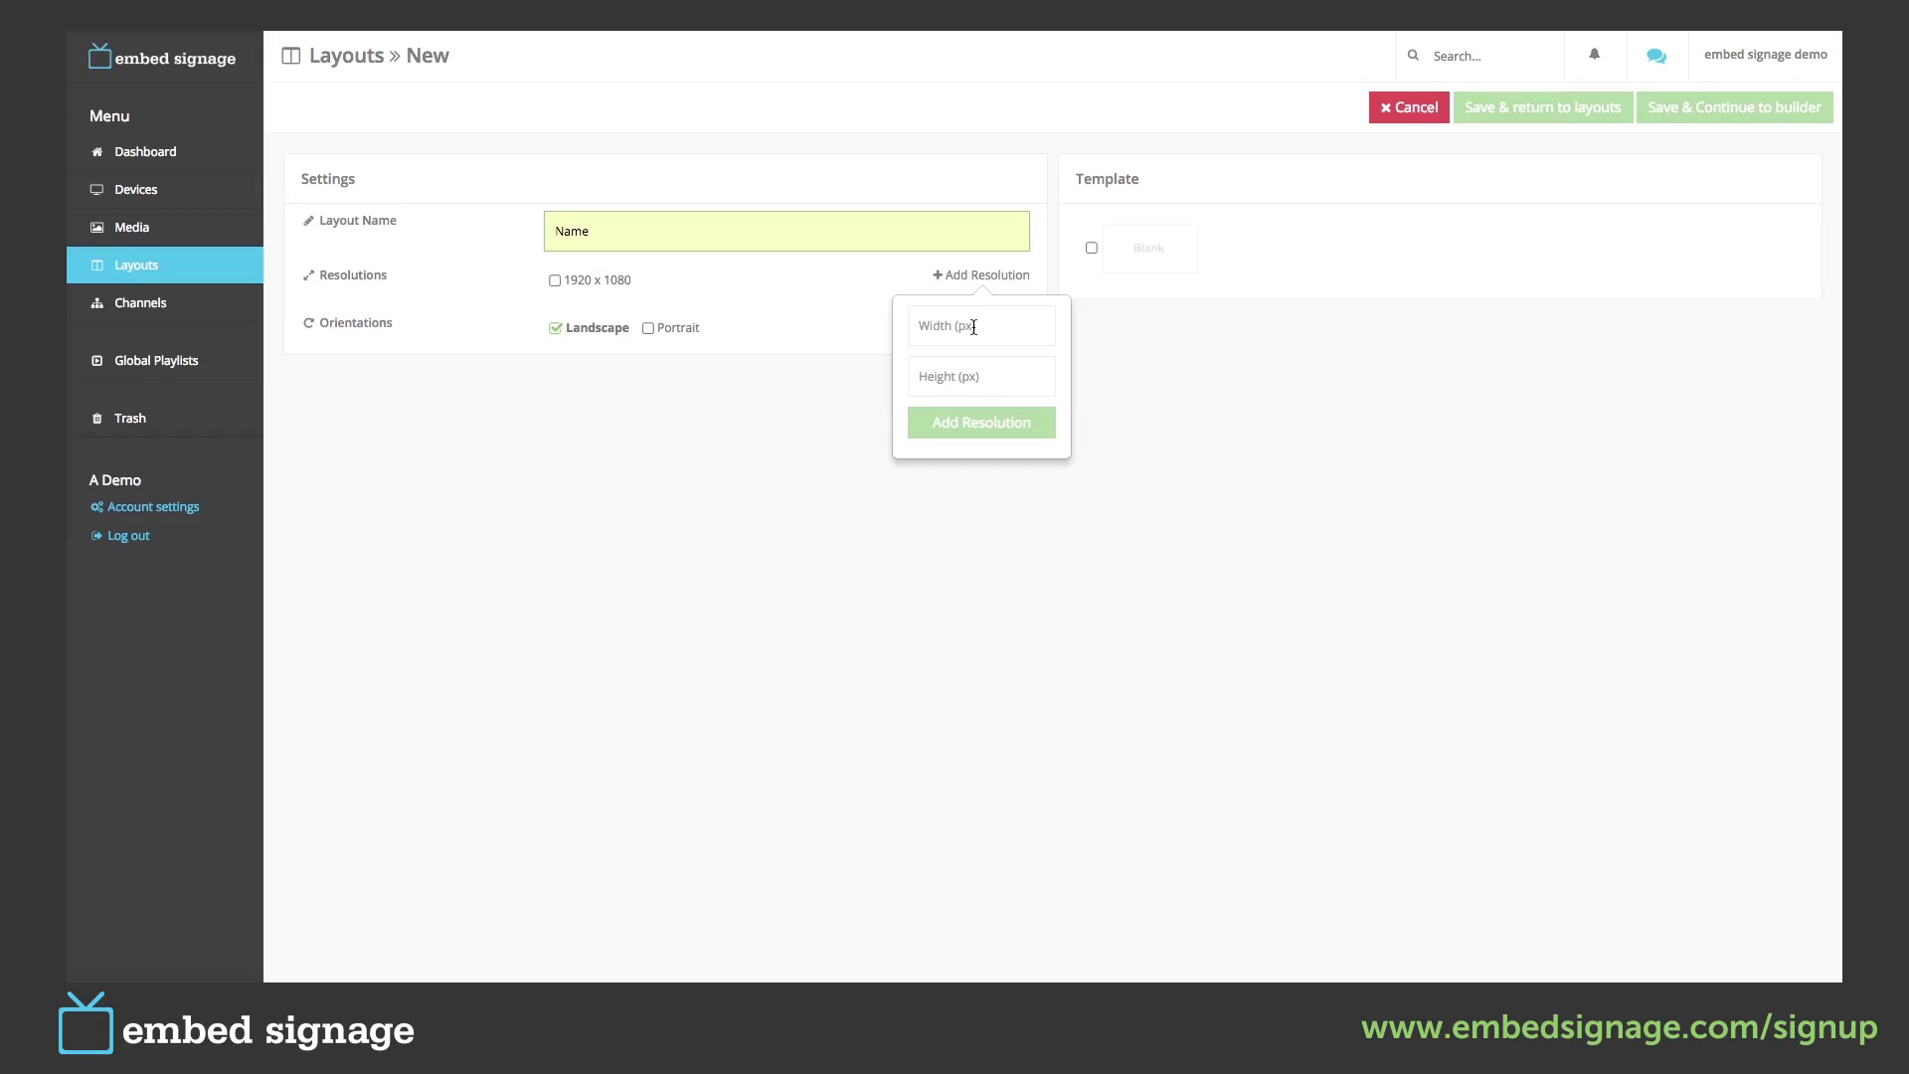
# Add a custom resolution of 1440 px wide by 840 px high to the new layout's resolution choices.
pyautogui.click(973, 327)
pyautogui.write('1440')
pyautogui.click(962, 376)
pyautogui.write('840')
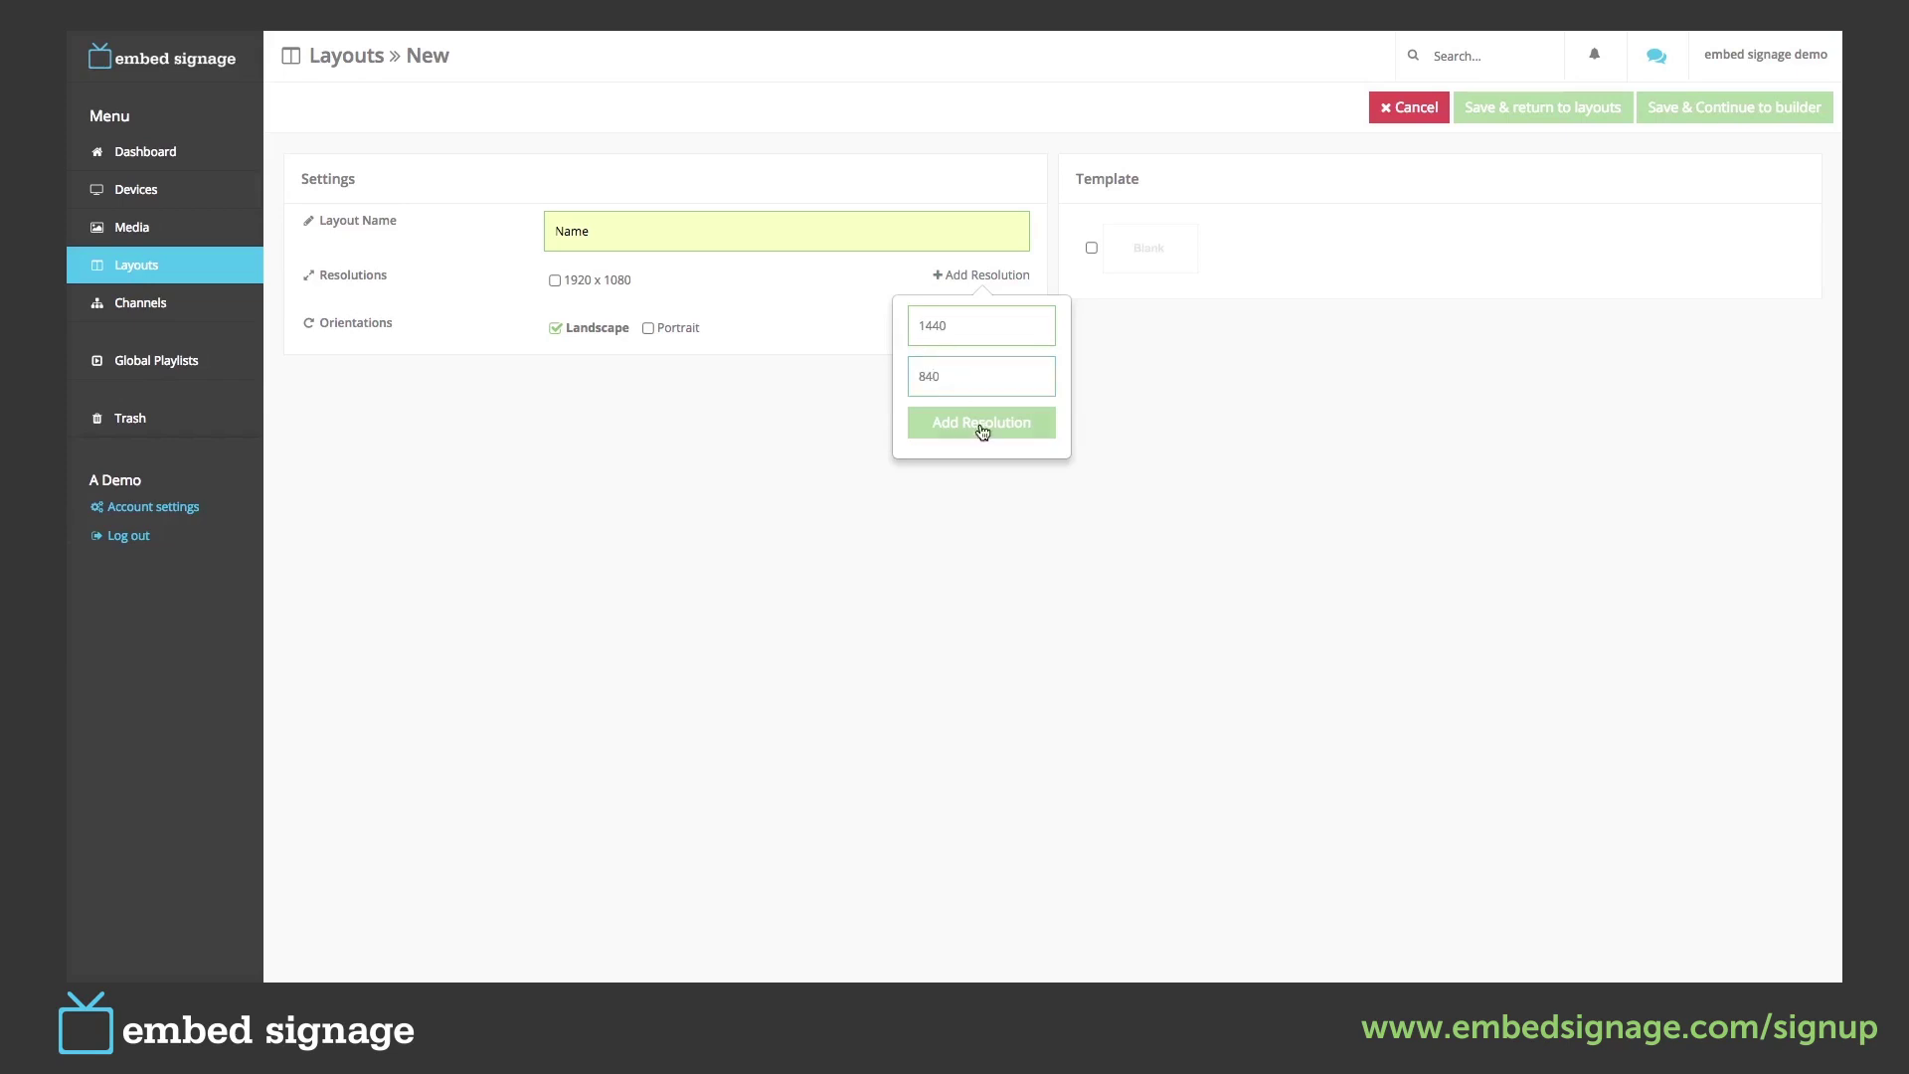
pyautogui.click(977, 427)
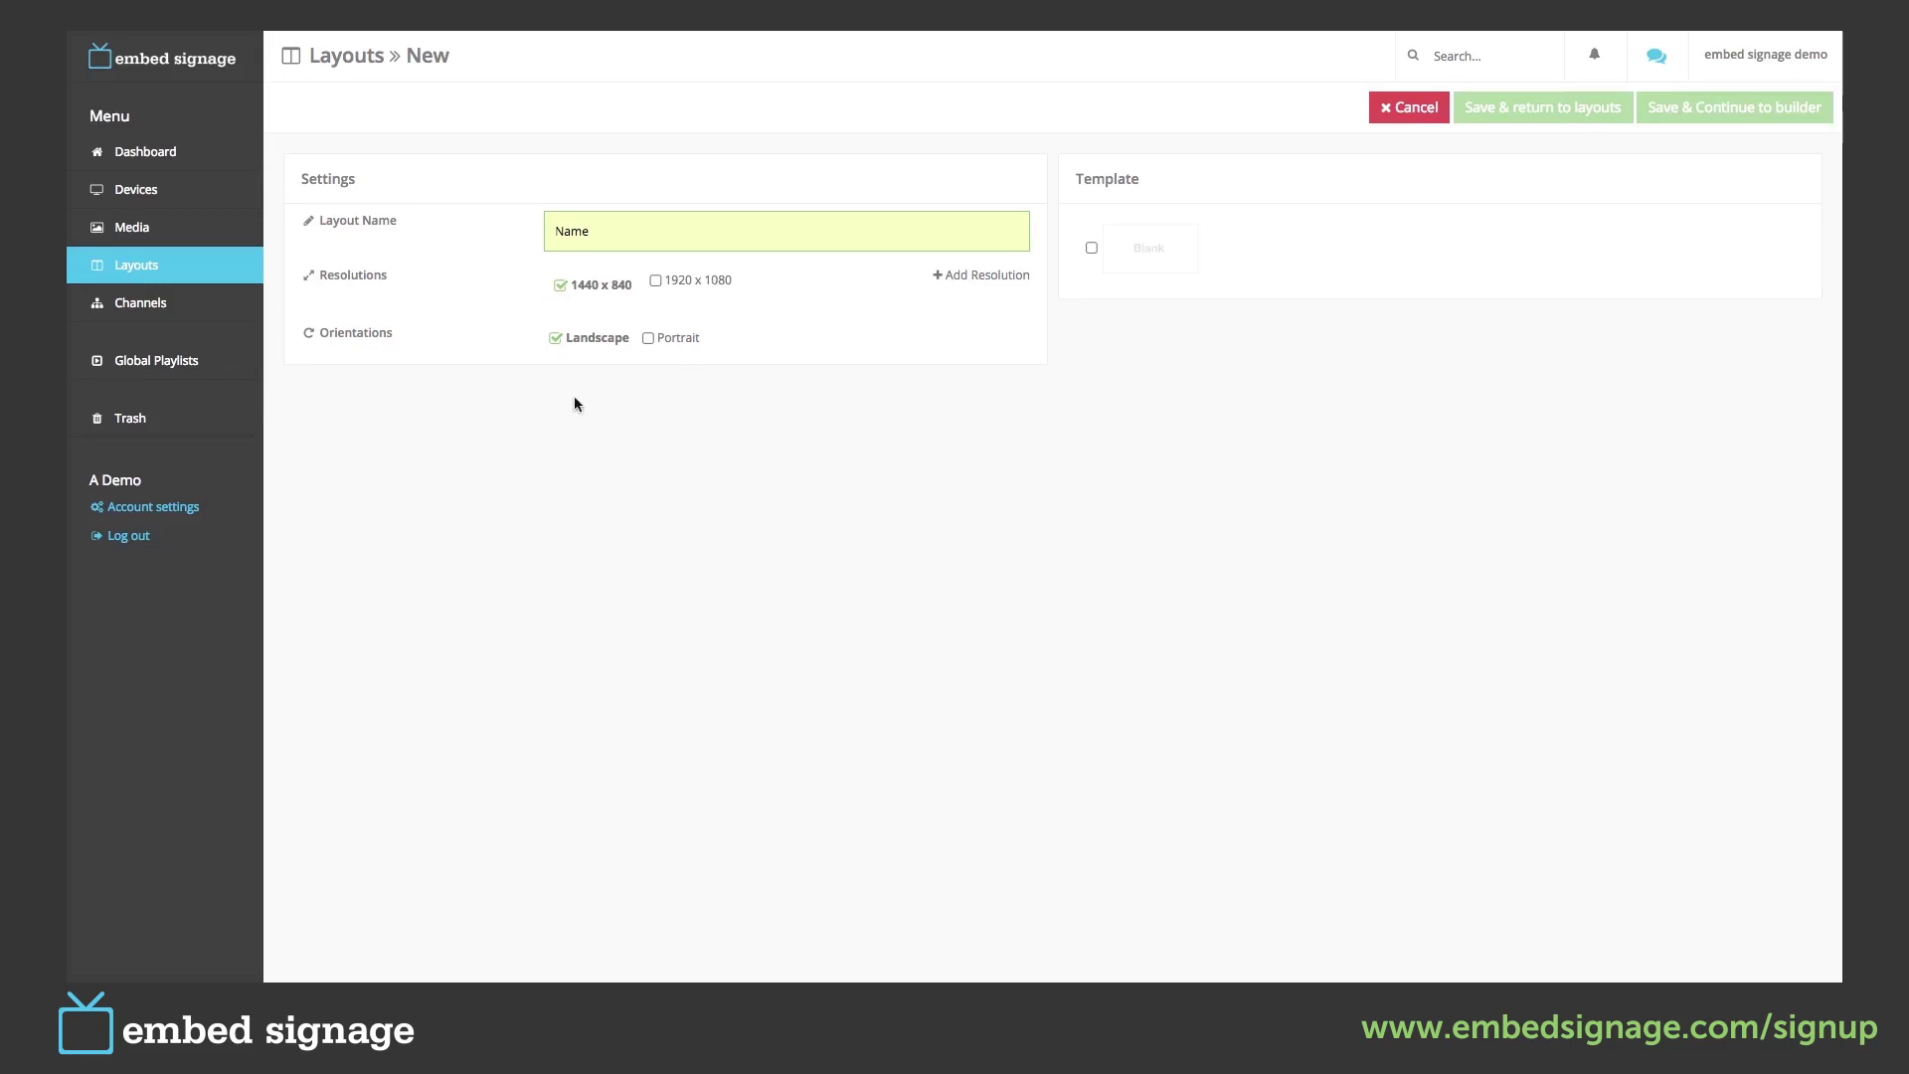
# Configure the layout for only 1920 x 1080 in landscape and portrait with the Blank template, and save it to continue to the builder.
pyautogui.click(561, 285)
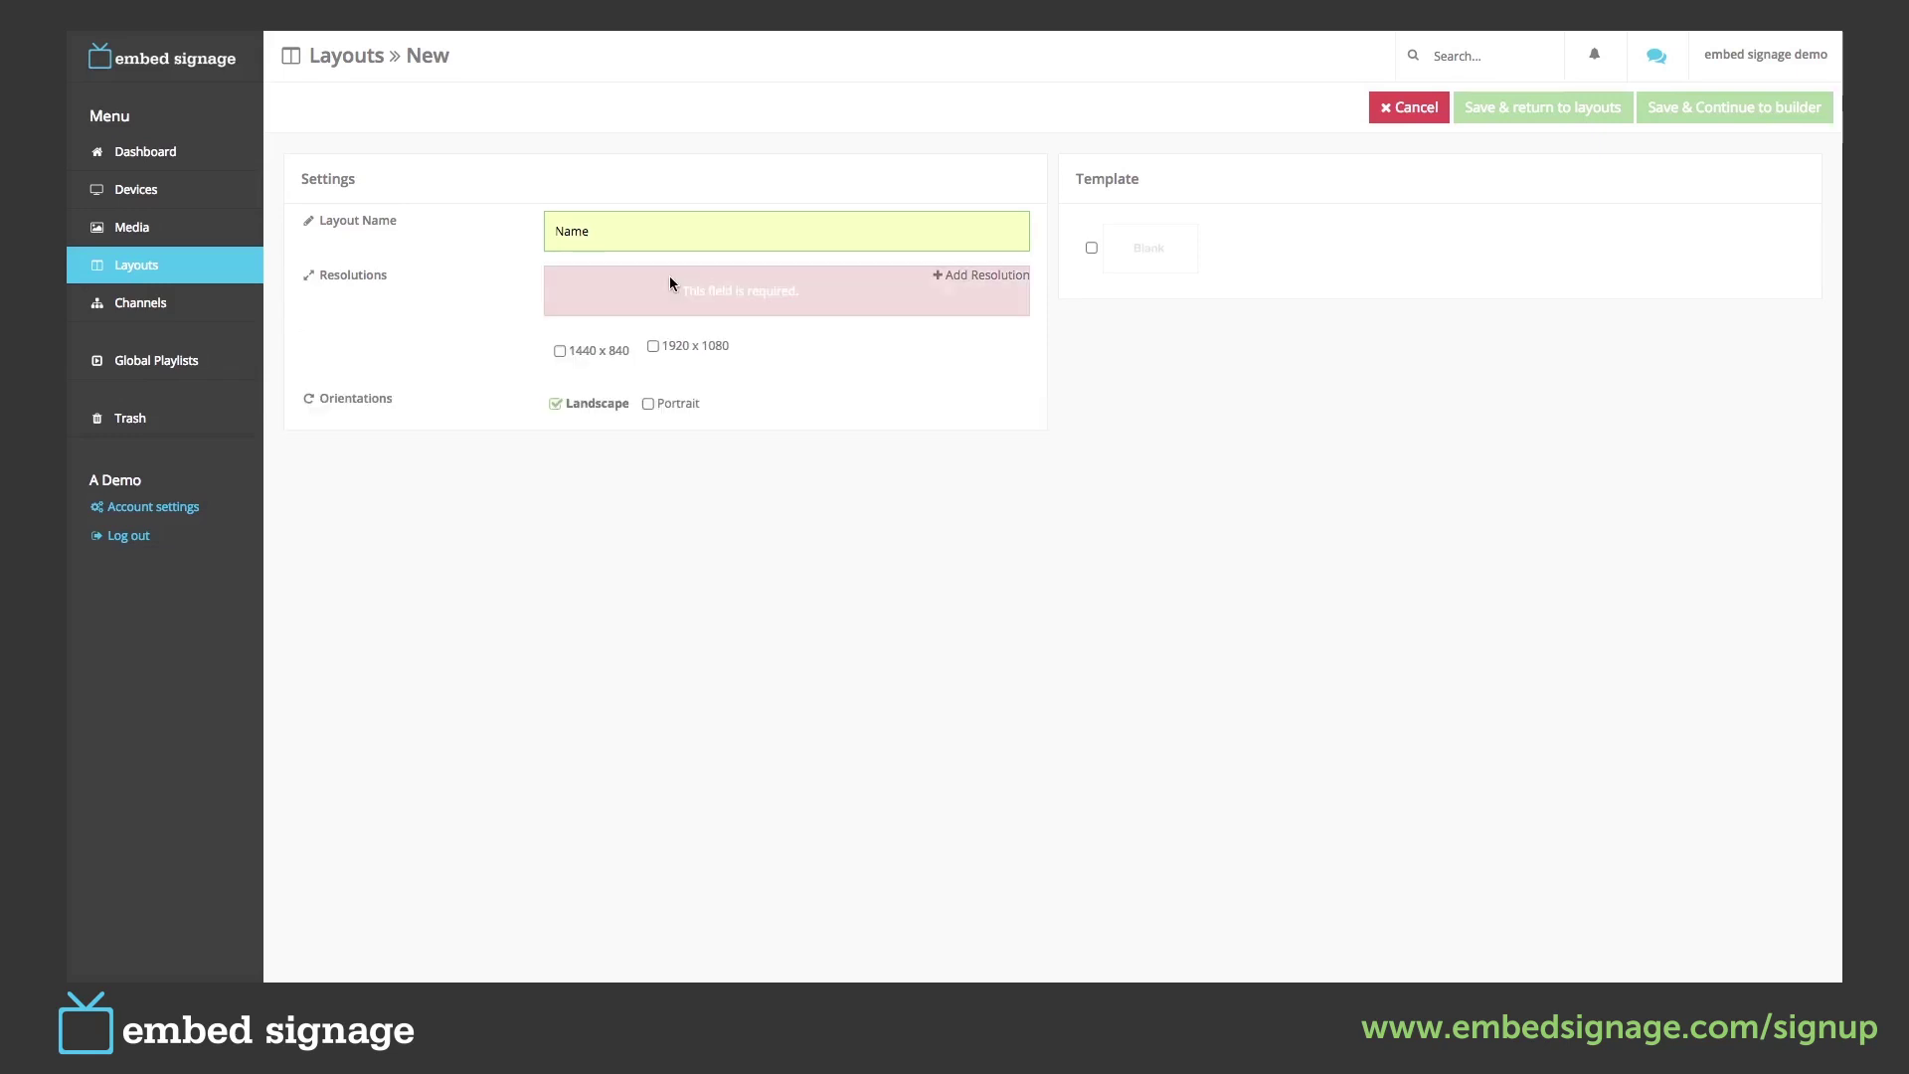
pyautogui.click(657, 346)
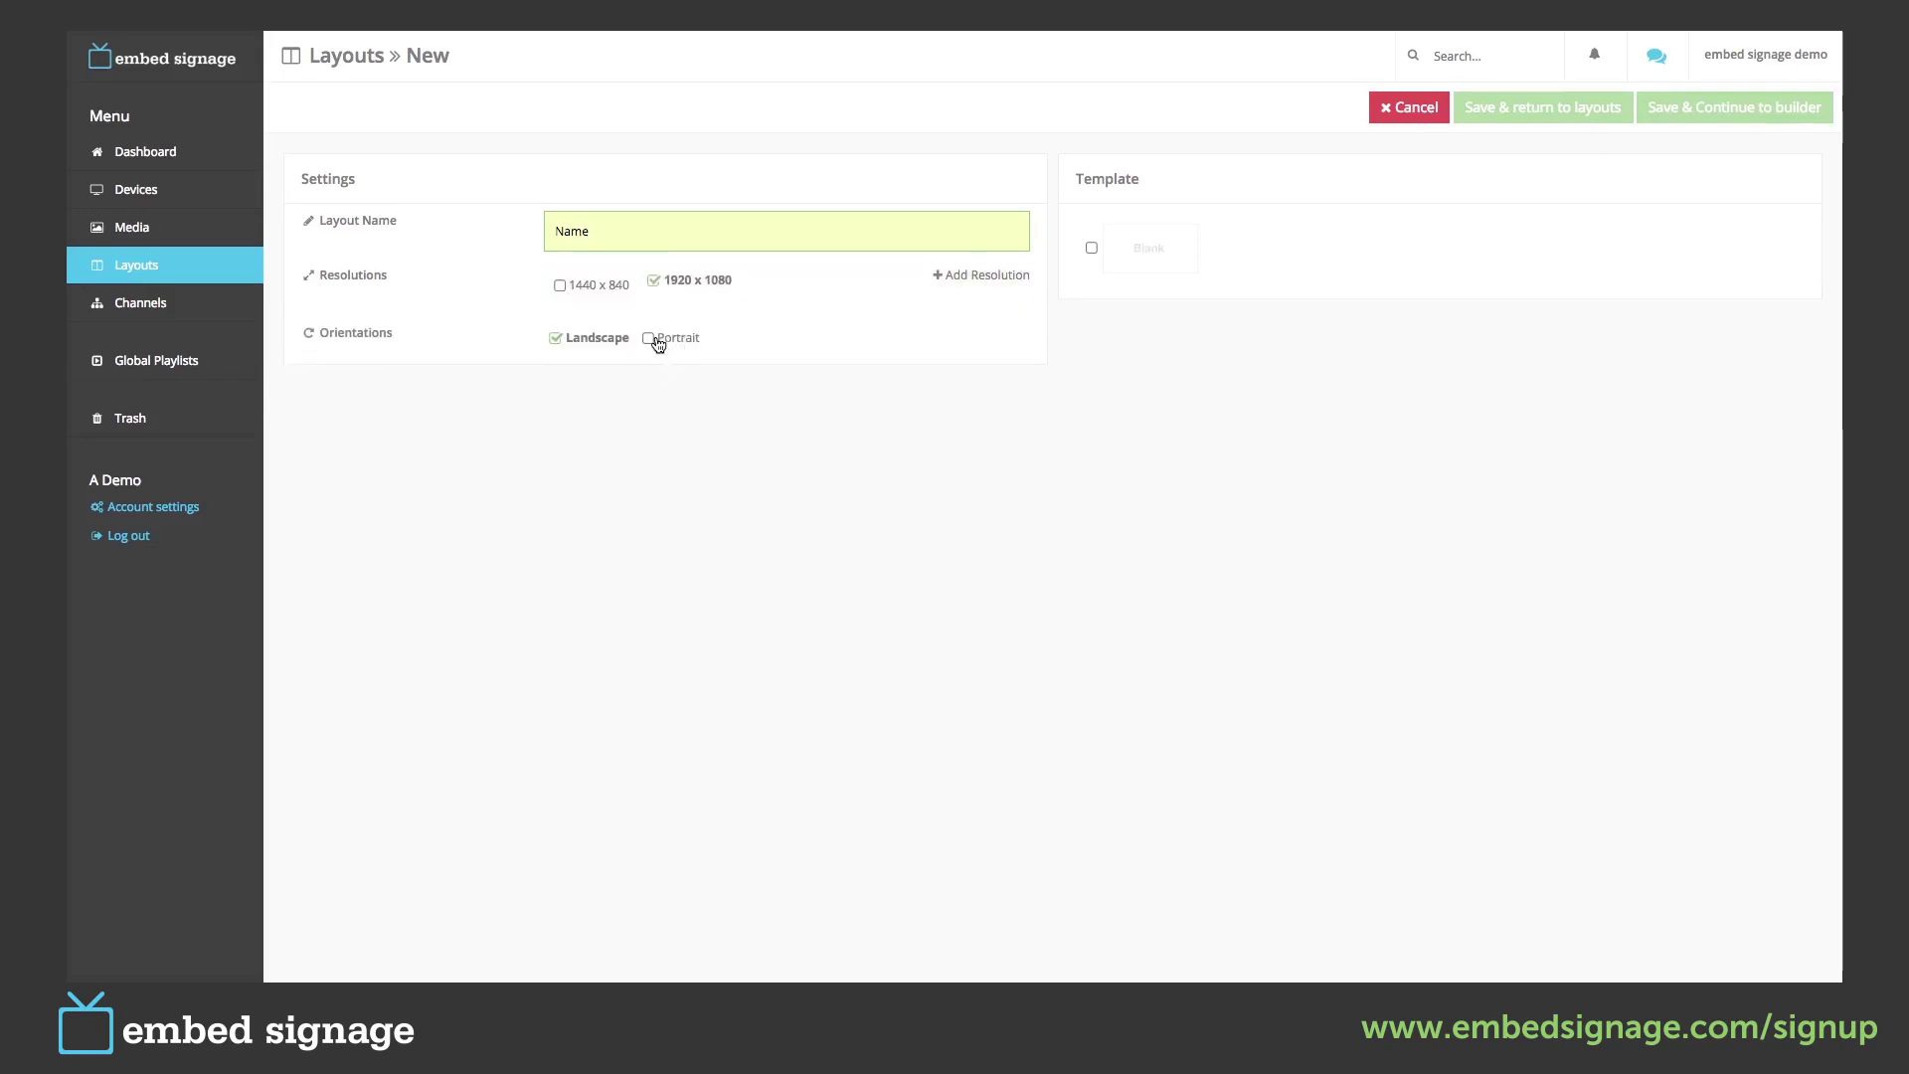
pyautogui.click(656, 343)
pyautogui.click(1145, 256)
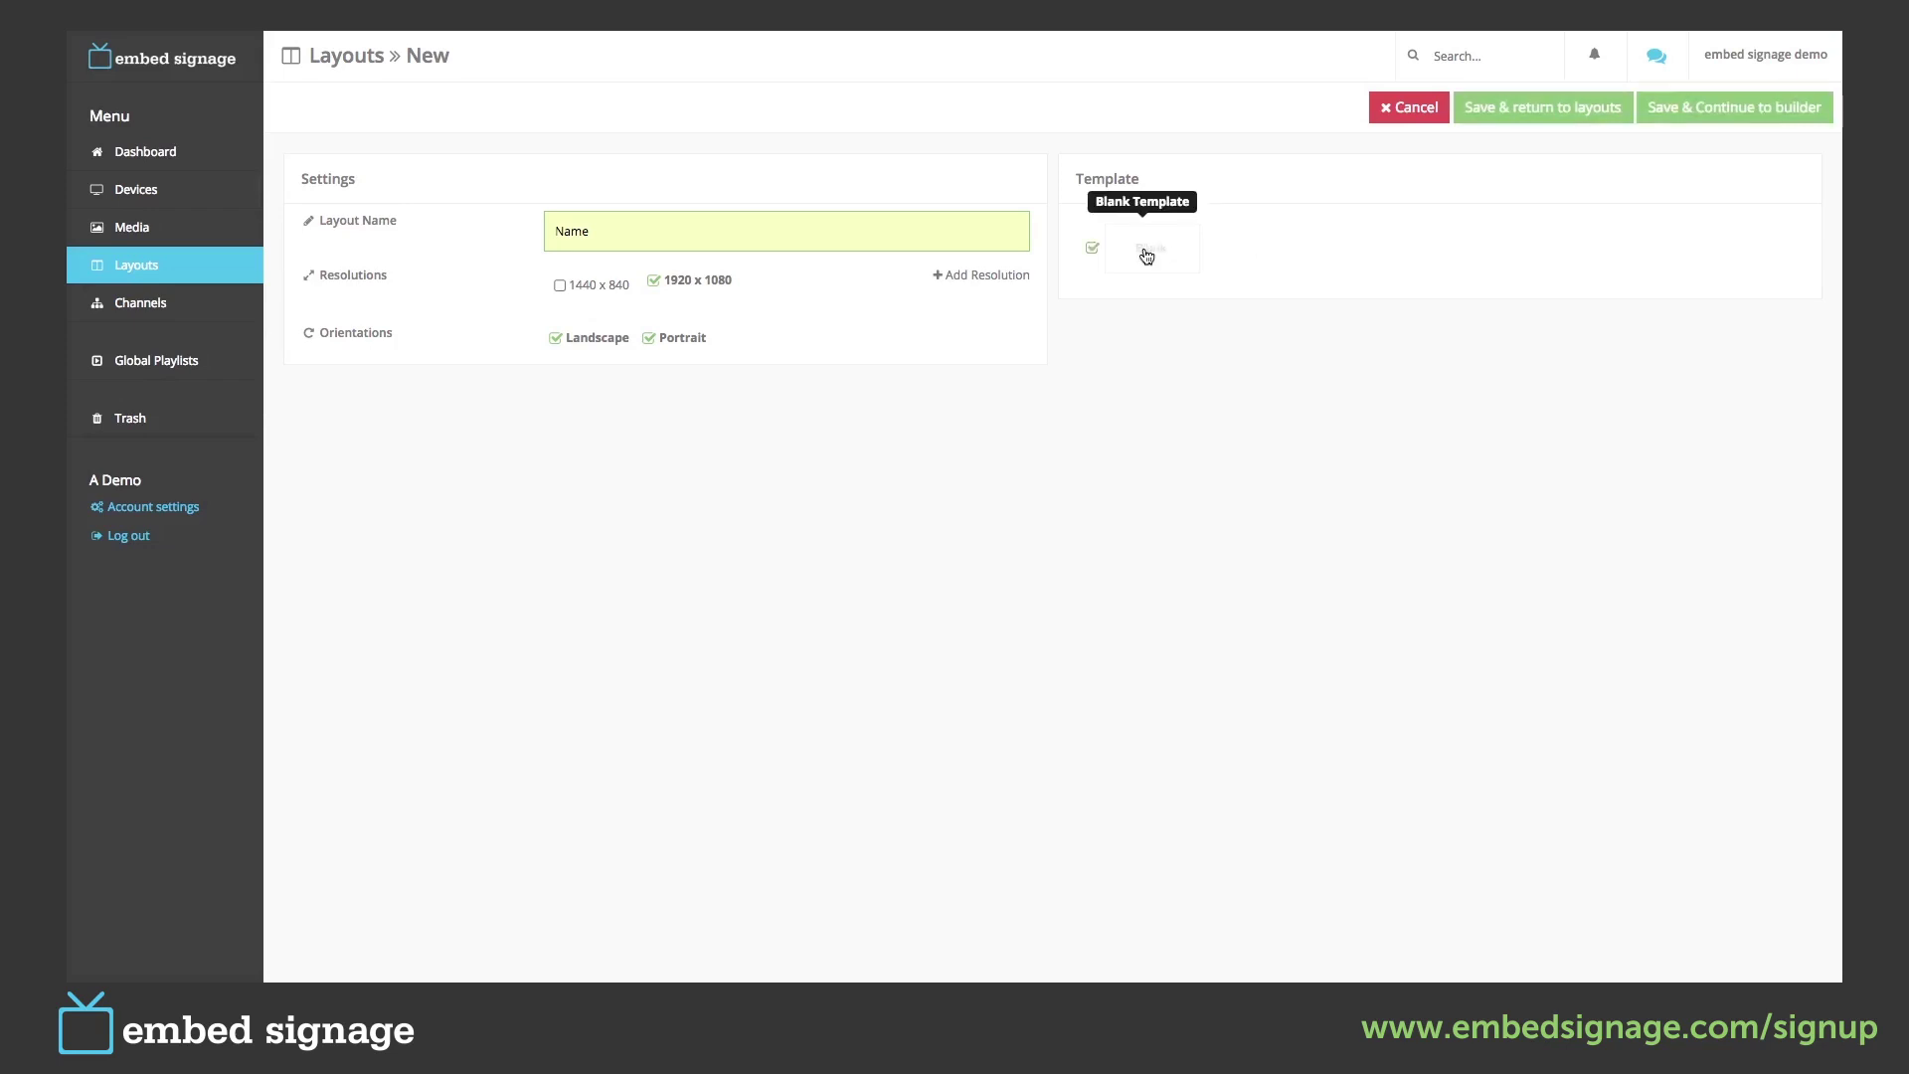
pyautogui.click(1719, 116)
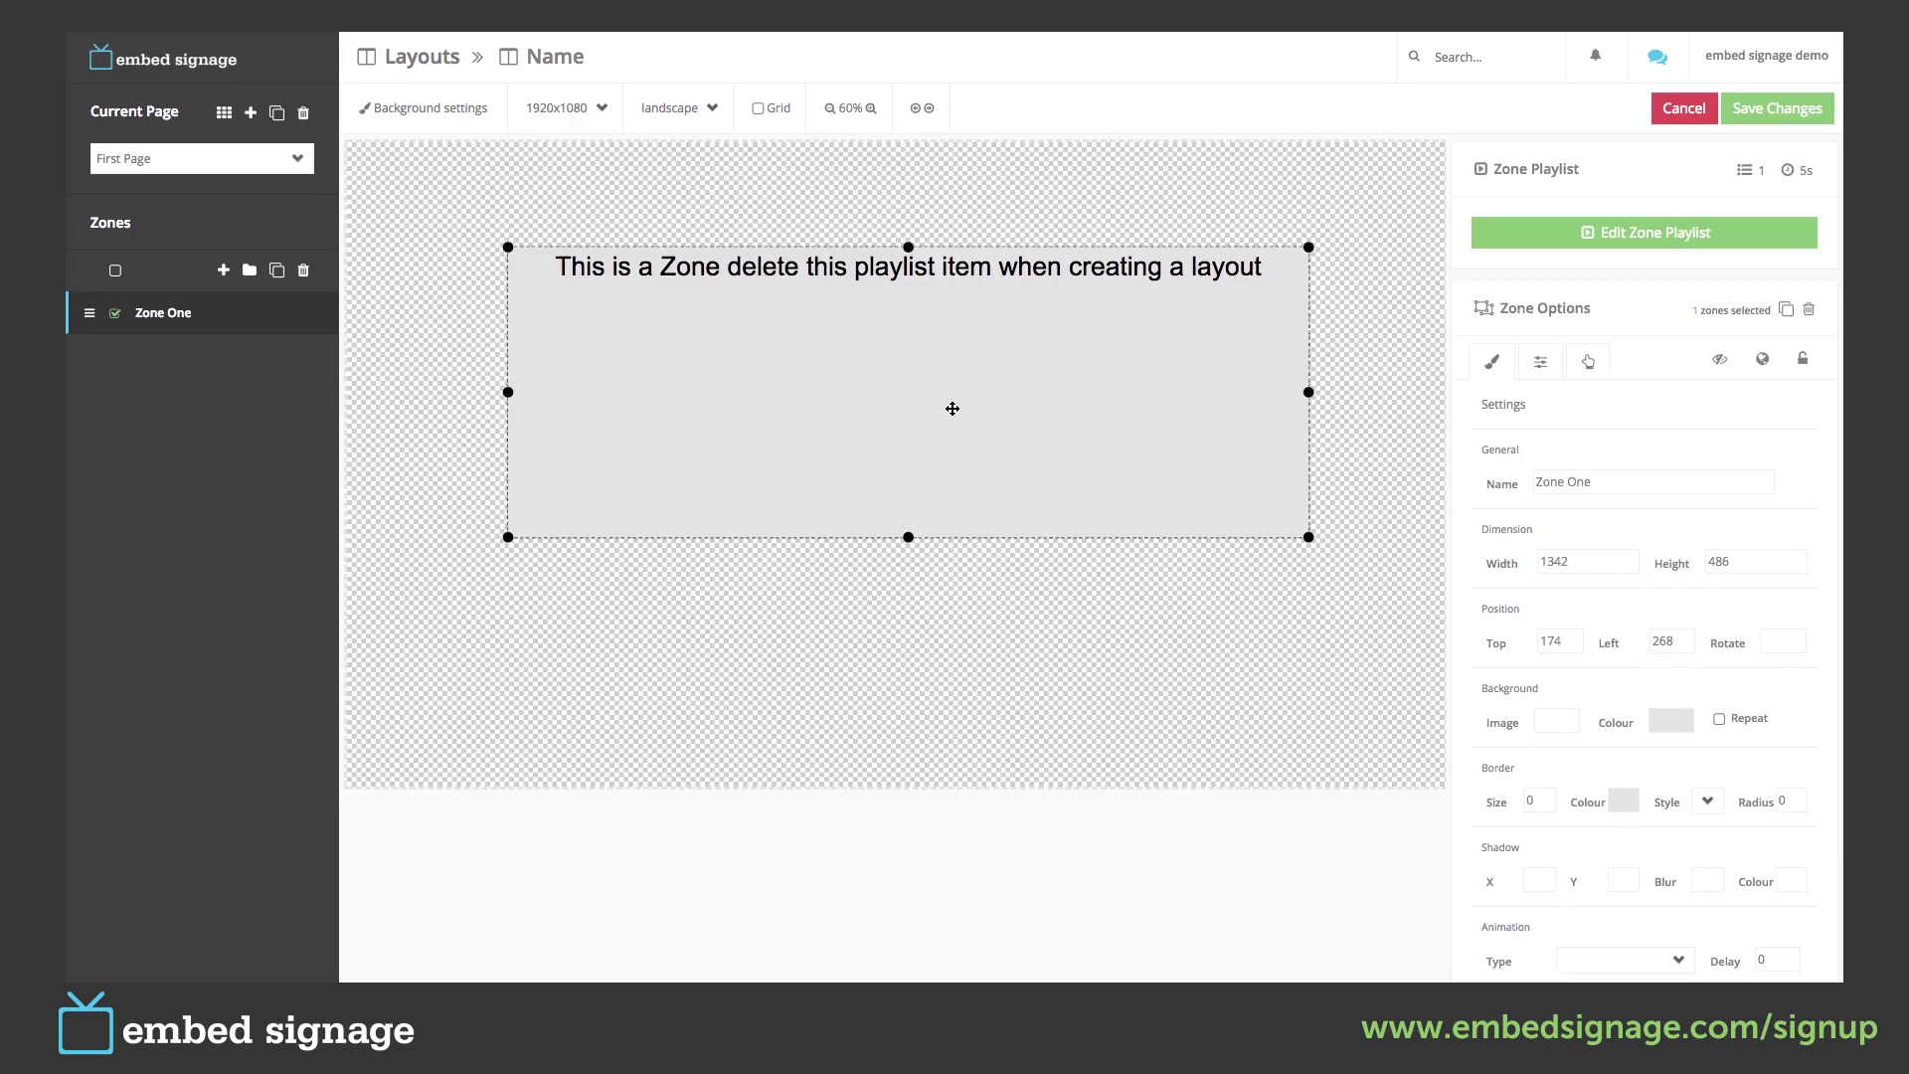
# Move Zone One sideways on the canvas to a left position of about 221.
pyautogui.moveTo(953, 409); pyautogui.dragTo(891, 396)
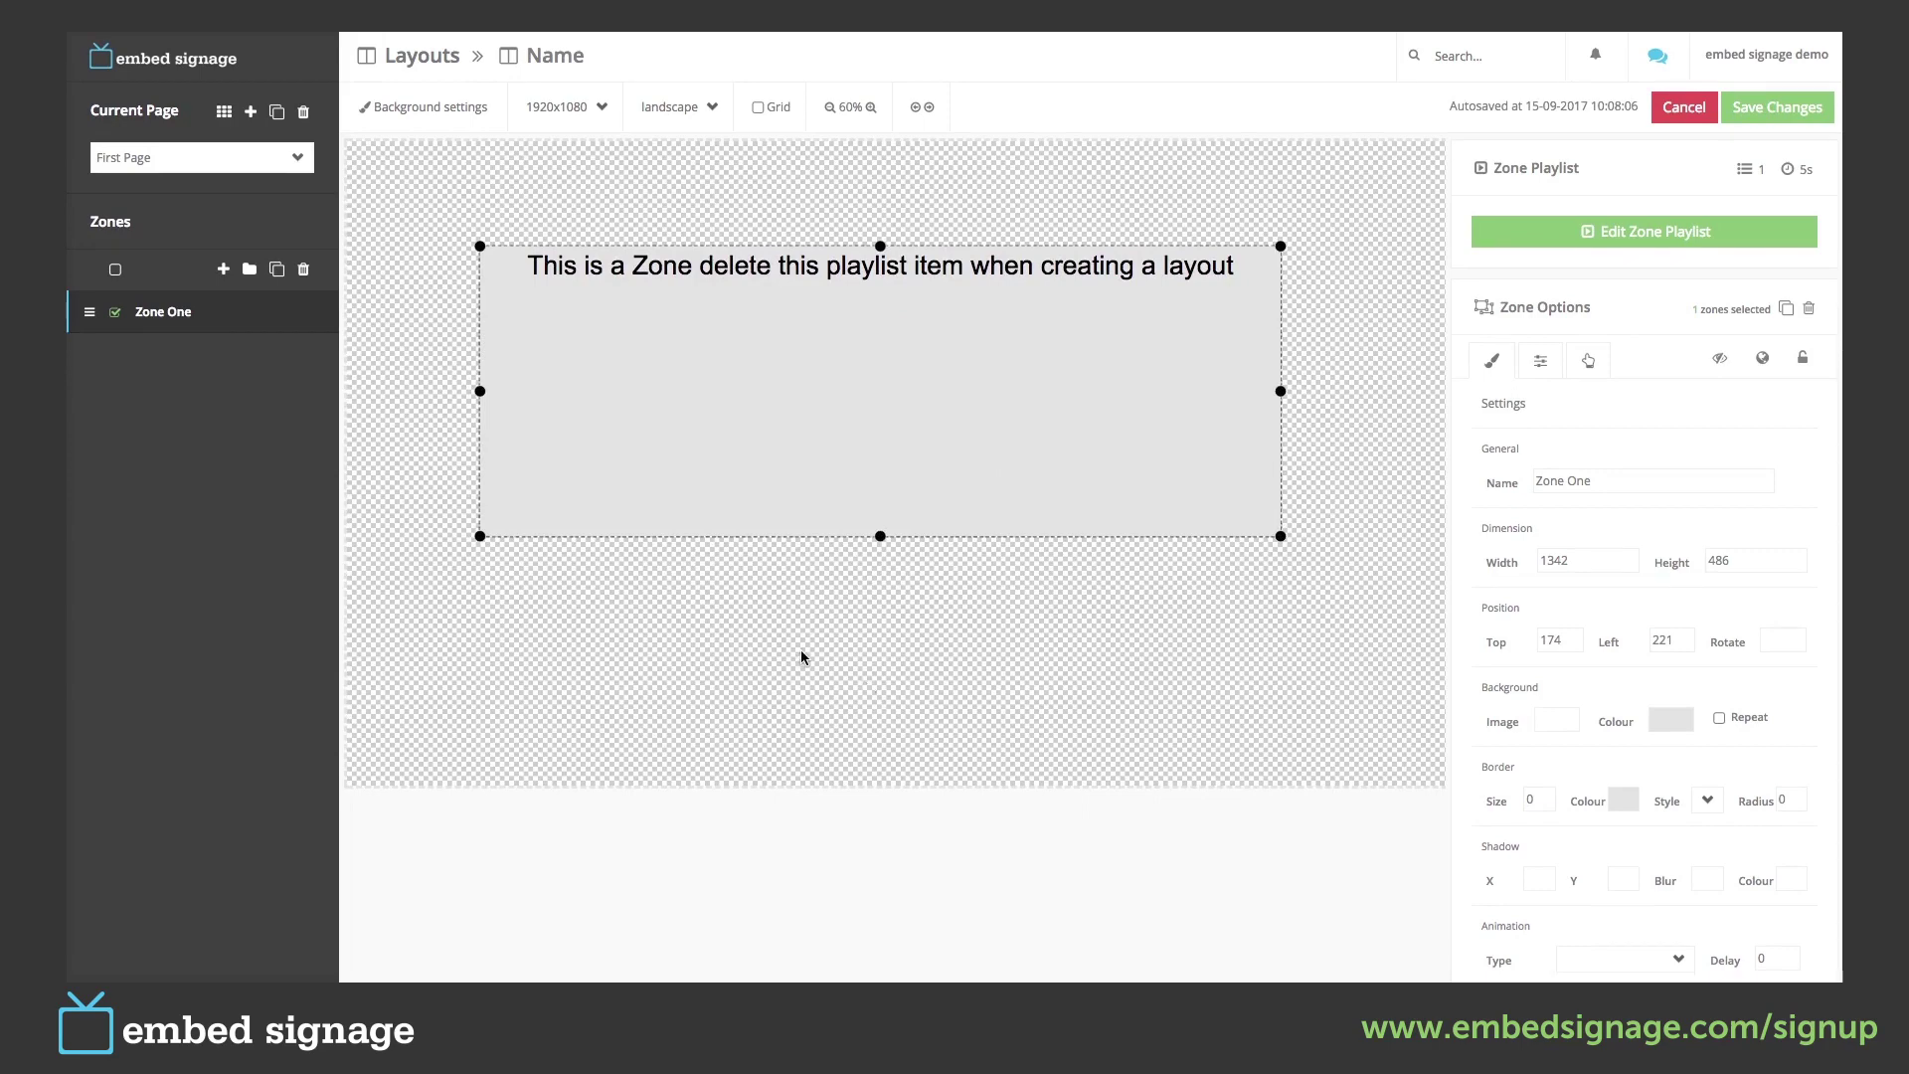
# Open the background settings and view the images available for the current page background without choosing one.
pyautogui.click(431, 110)
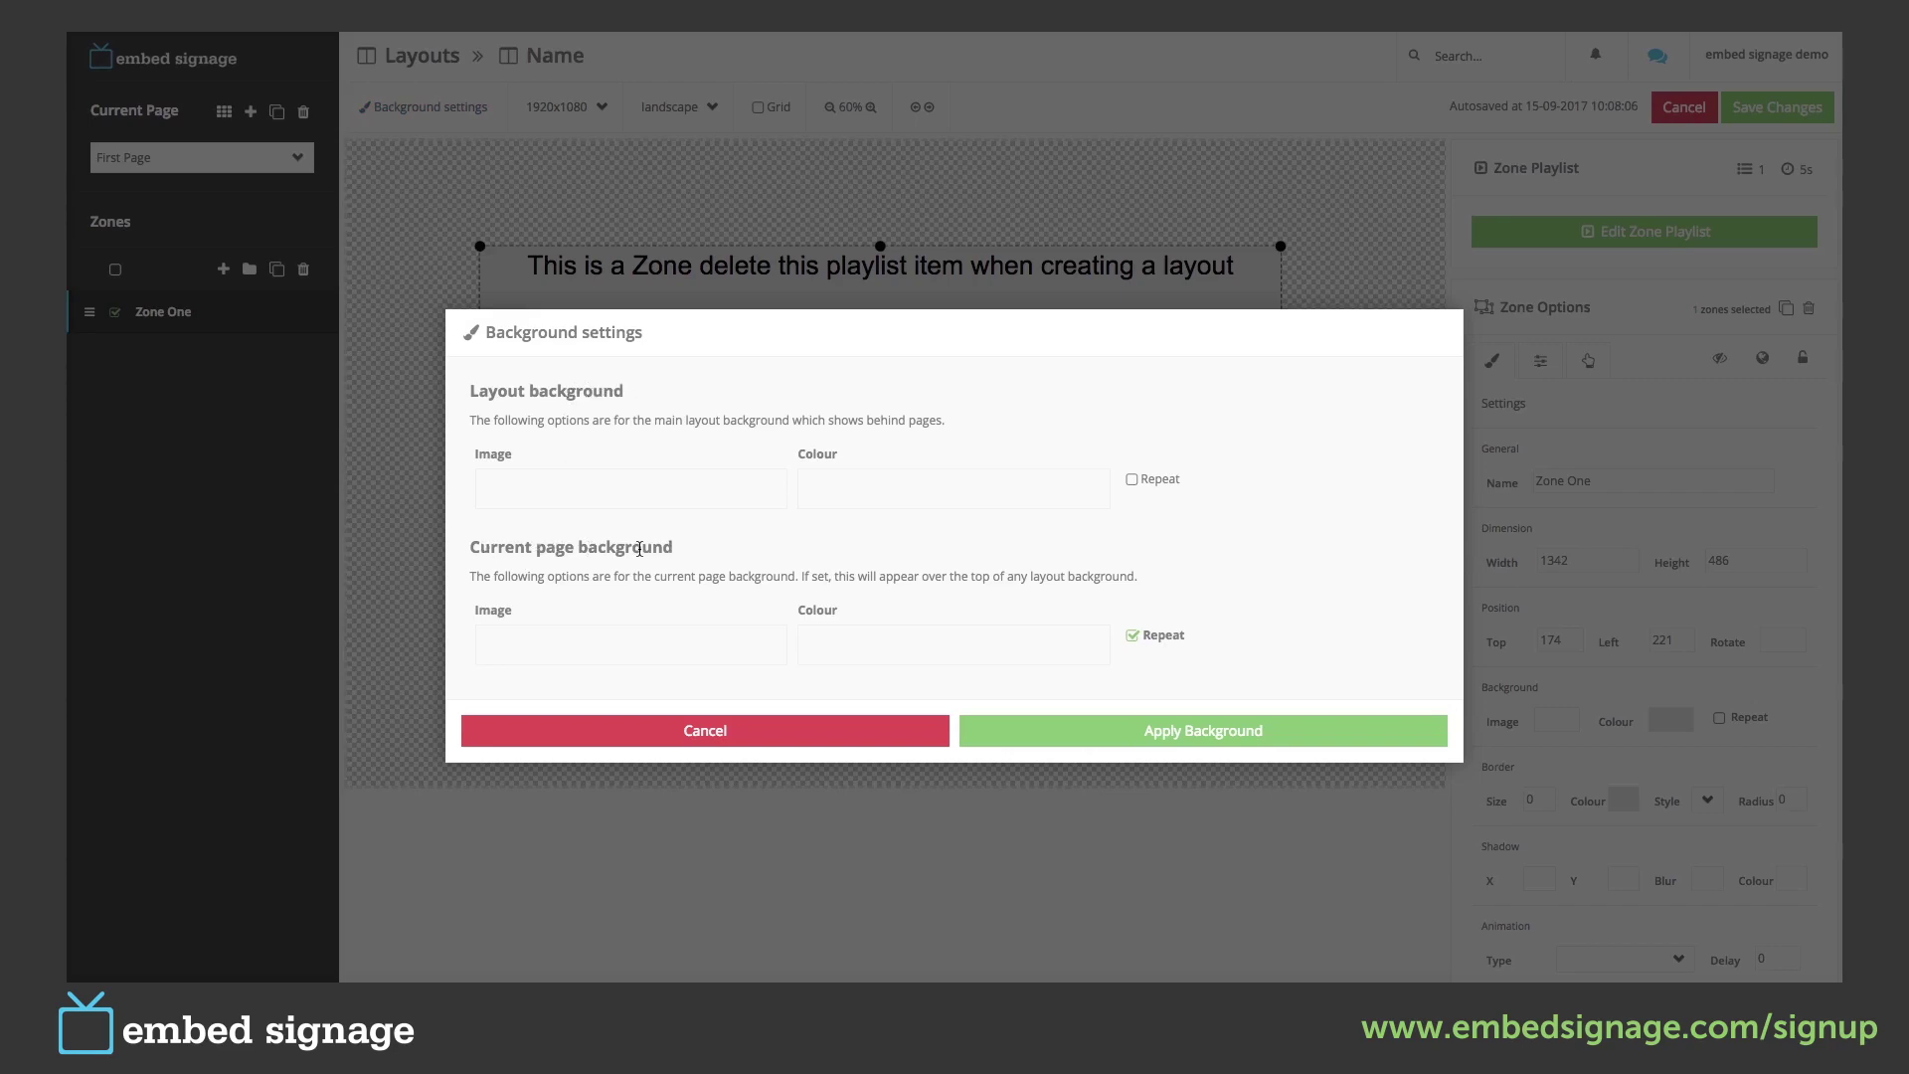
pyautogui.click(710, 638)
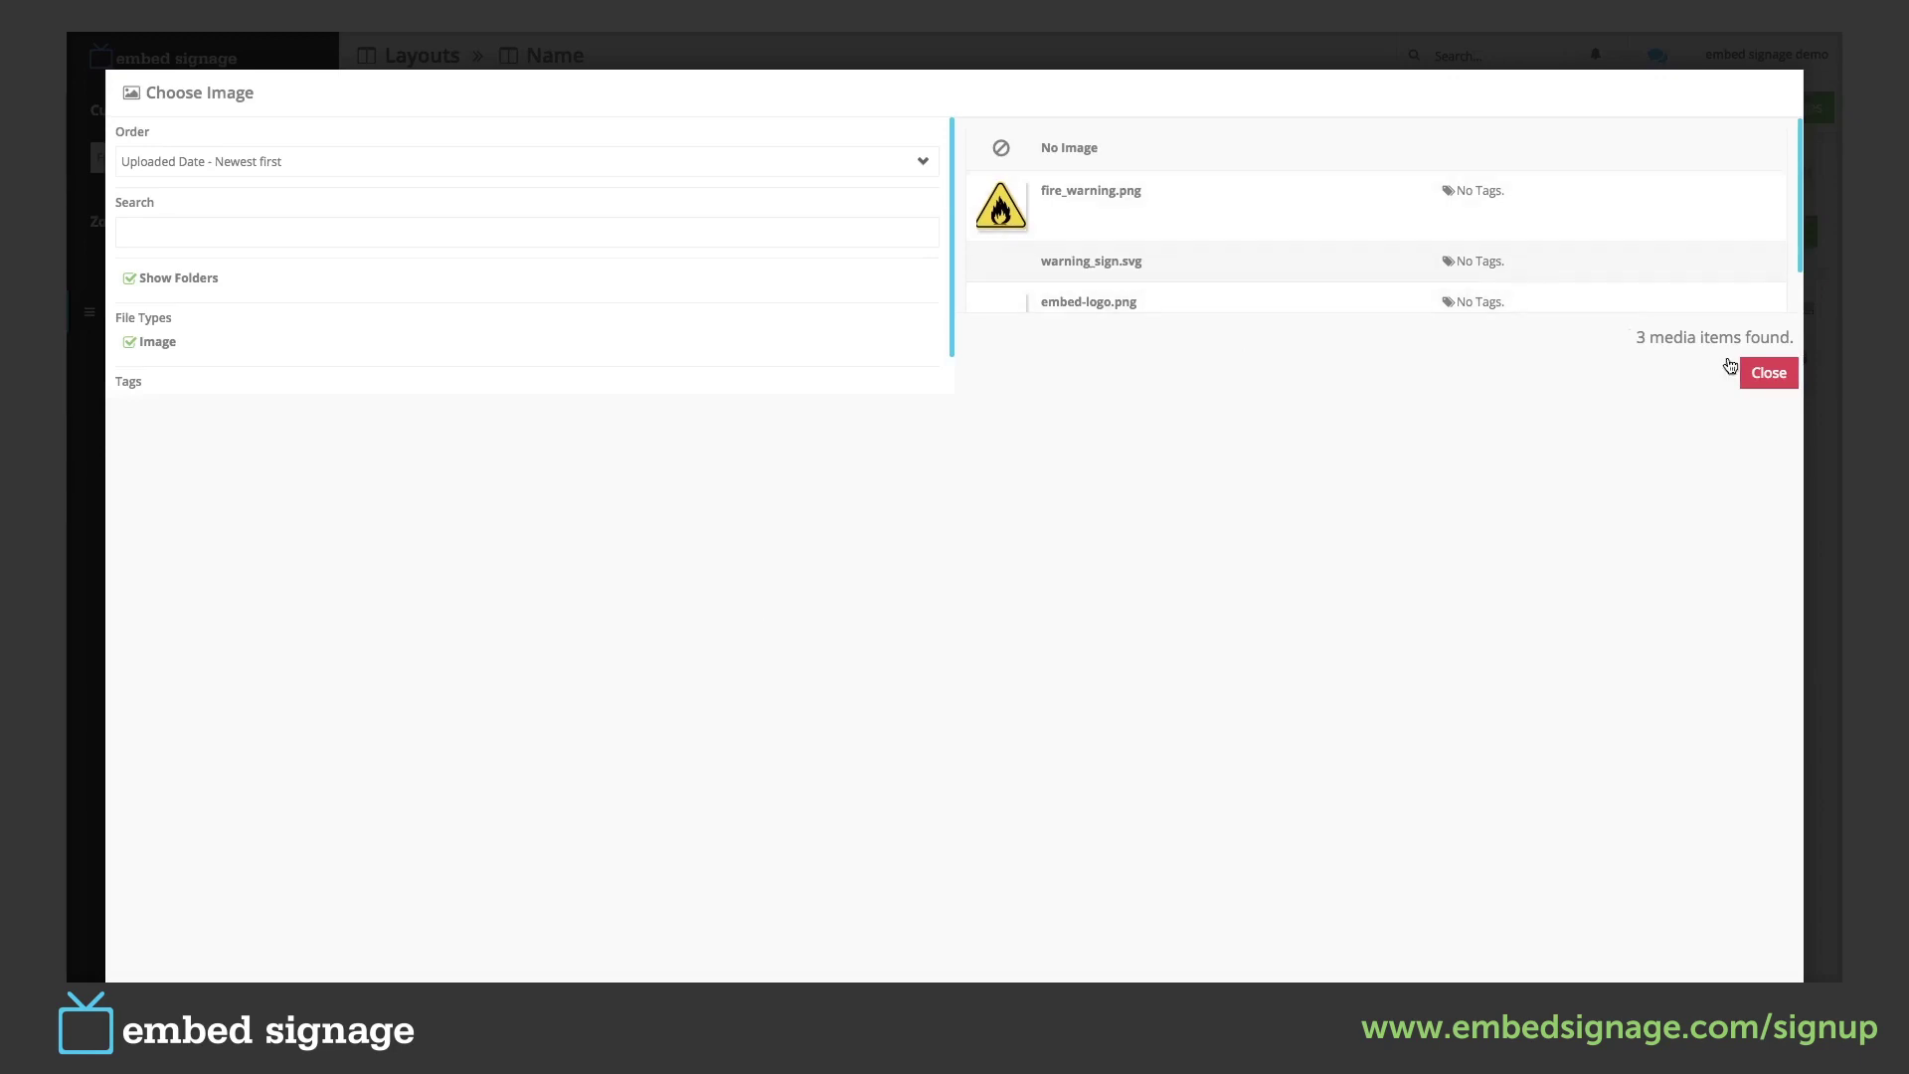
pyautogui.click(1767, 373)
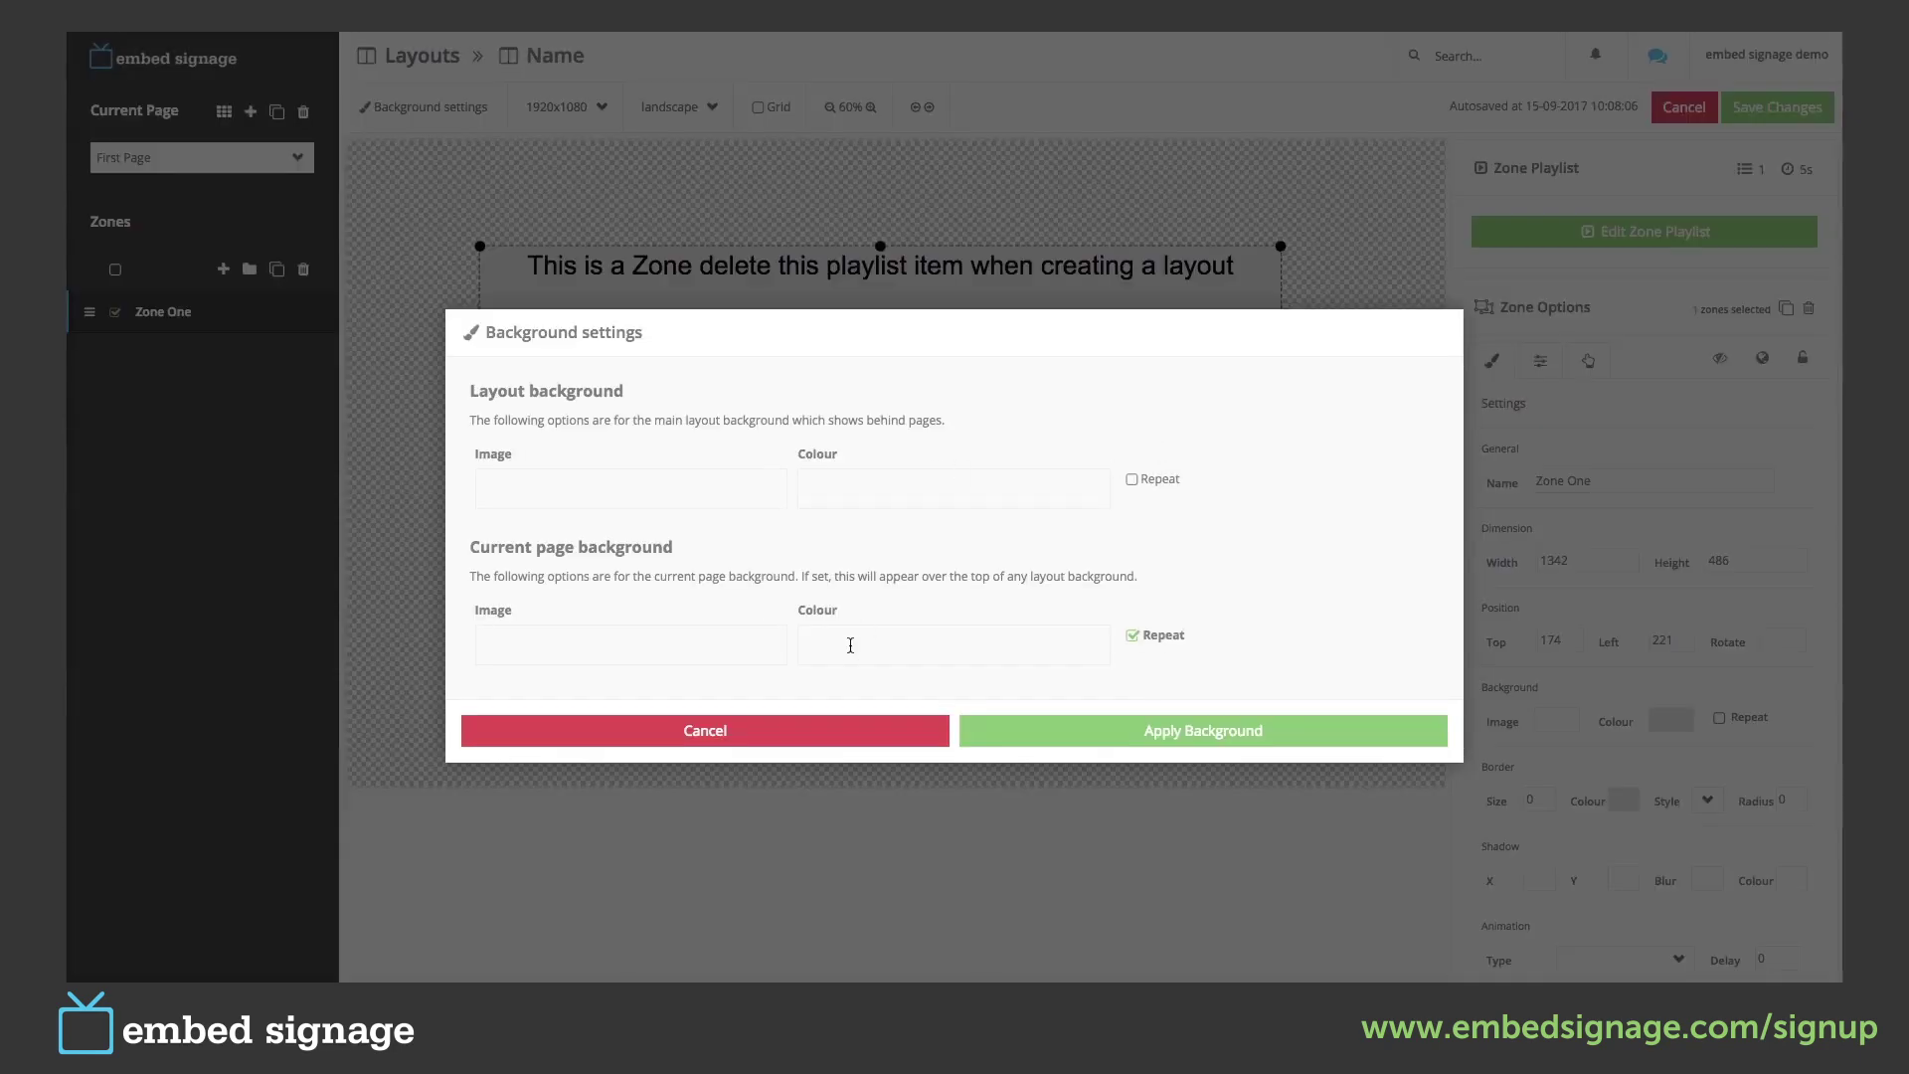
# Set the current page background colour to bright blue 00b7ff at 100 opacity and apply the background.
pyautogui.click(850, 645)
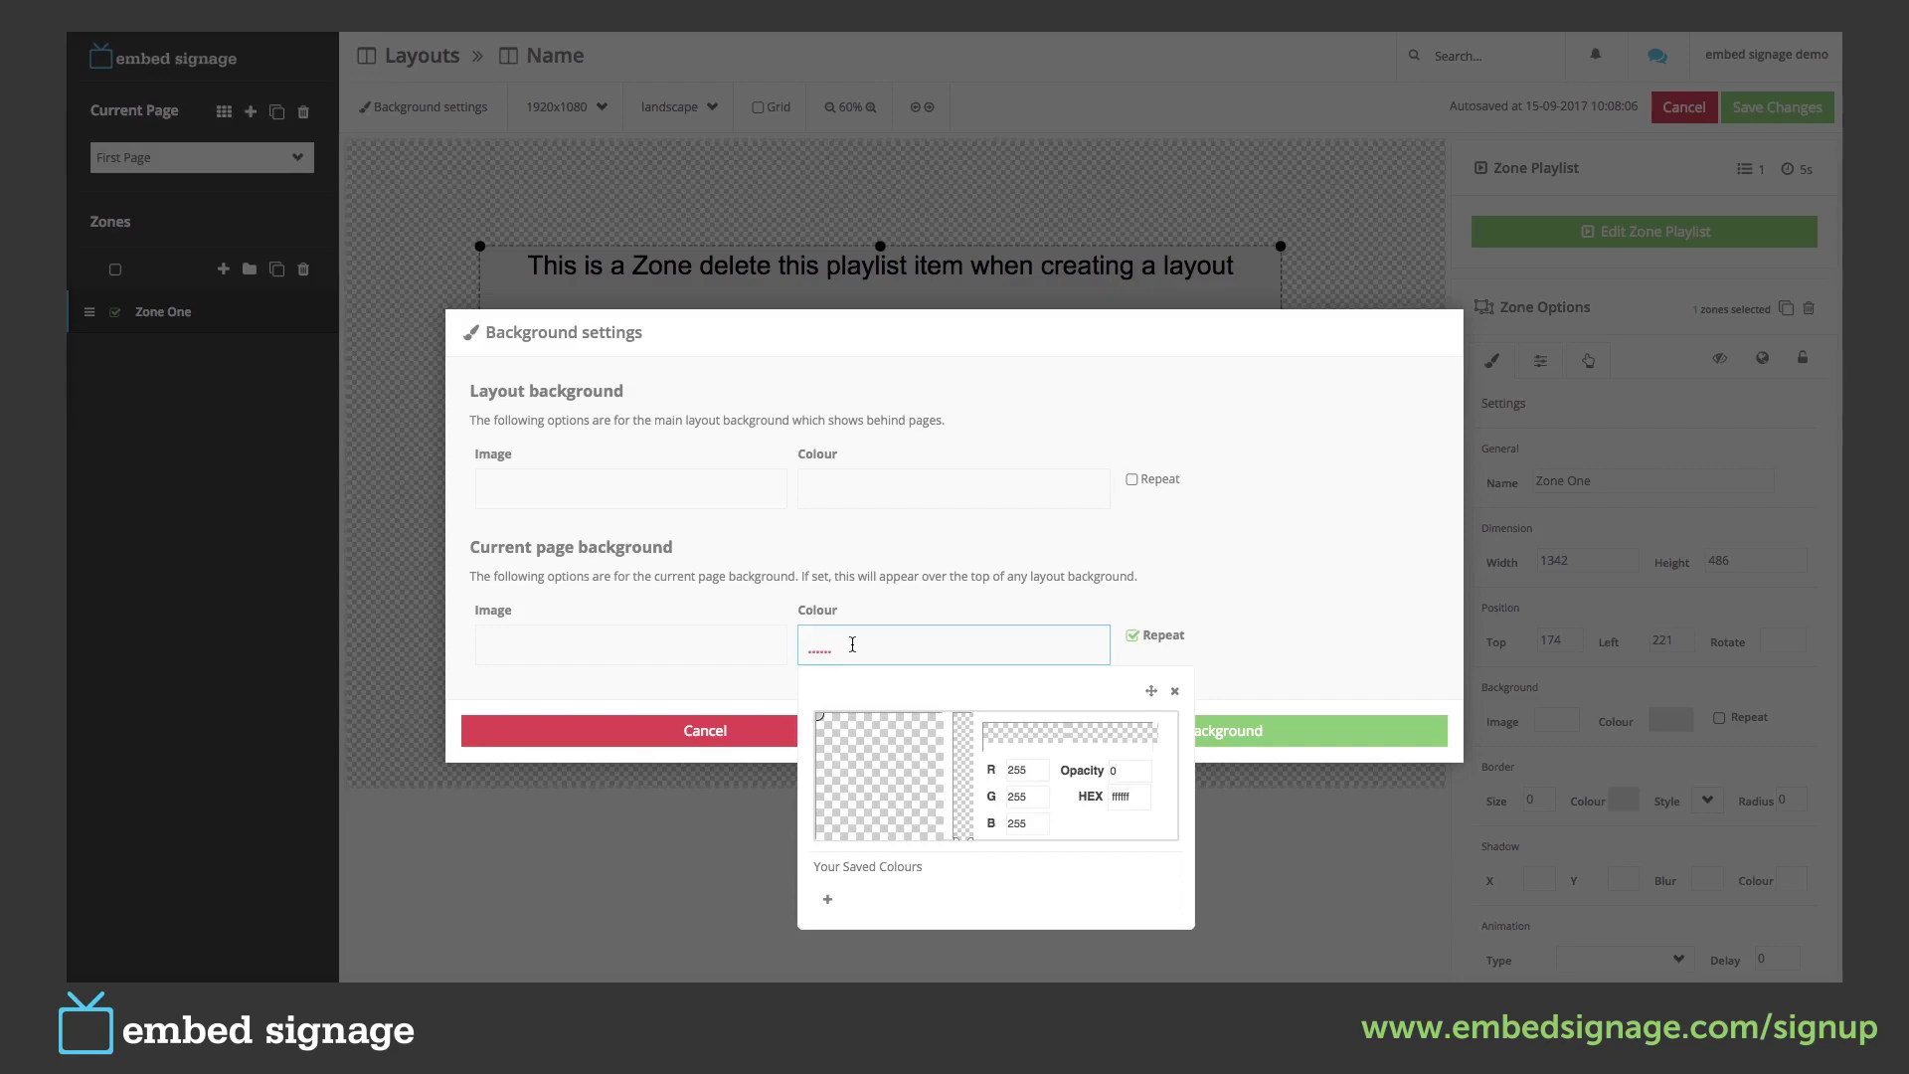
pyautogui.click(1110, 770)
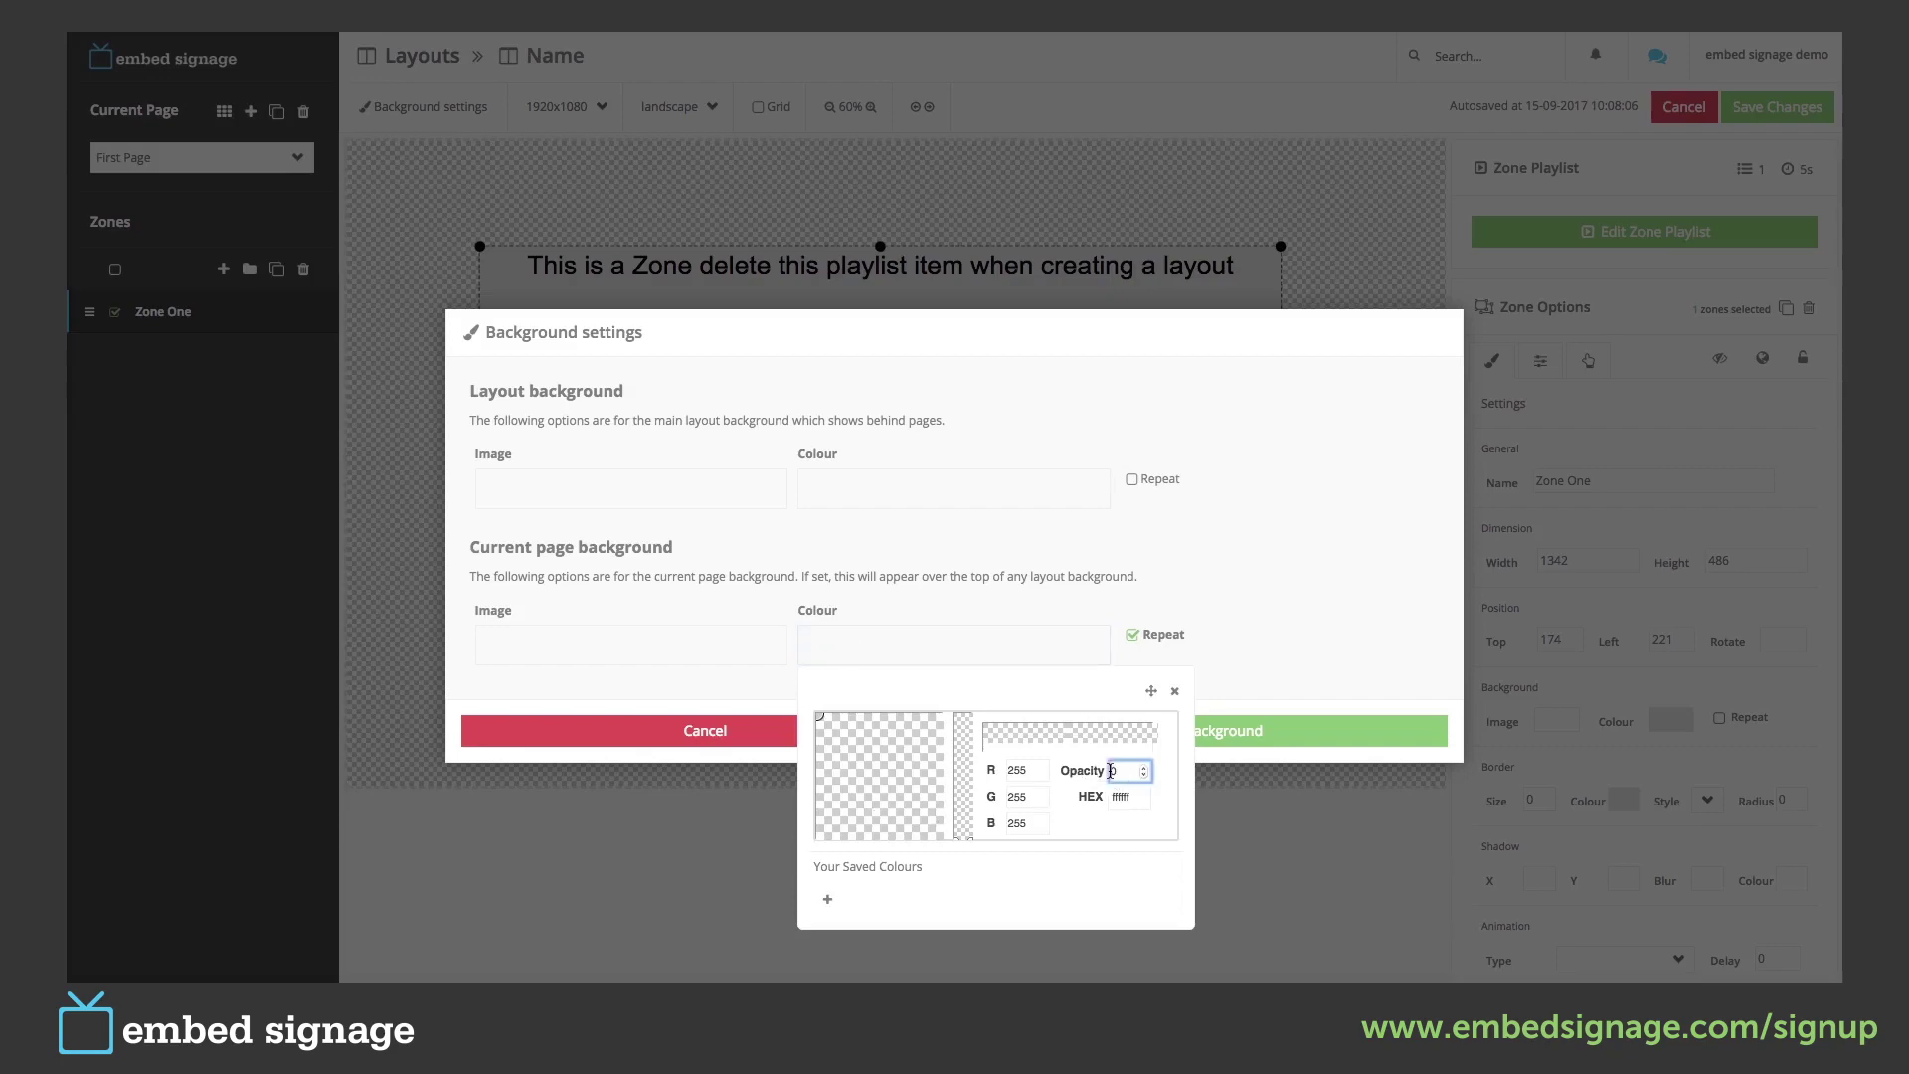
pyautogui.write('100')
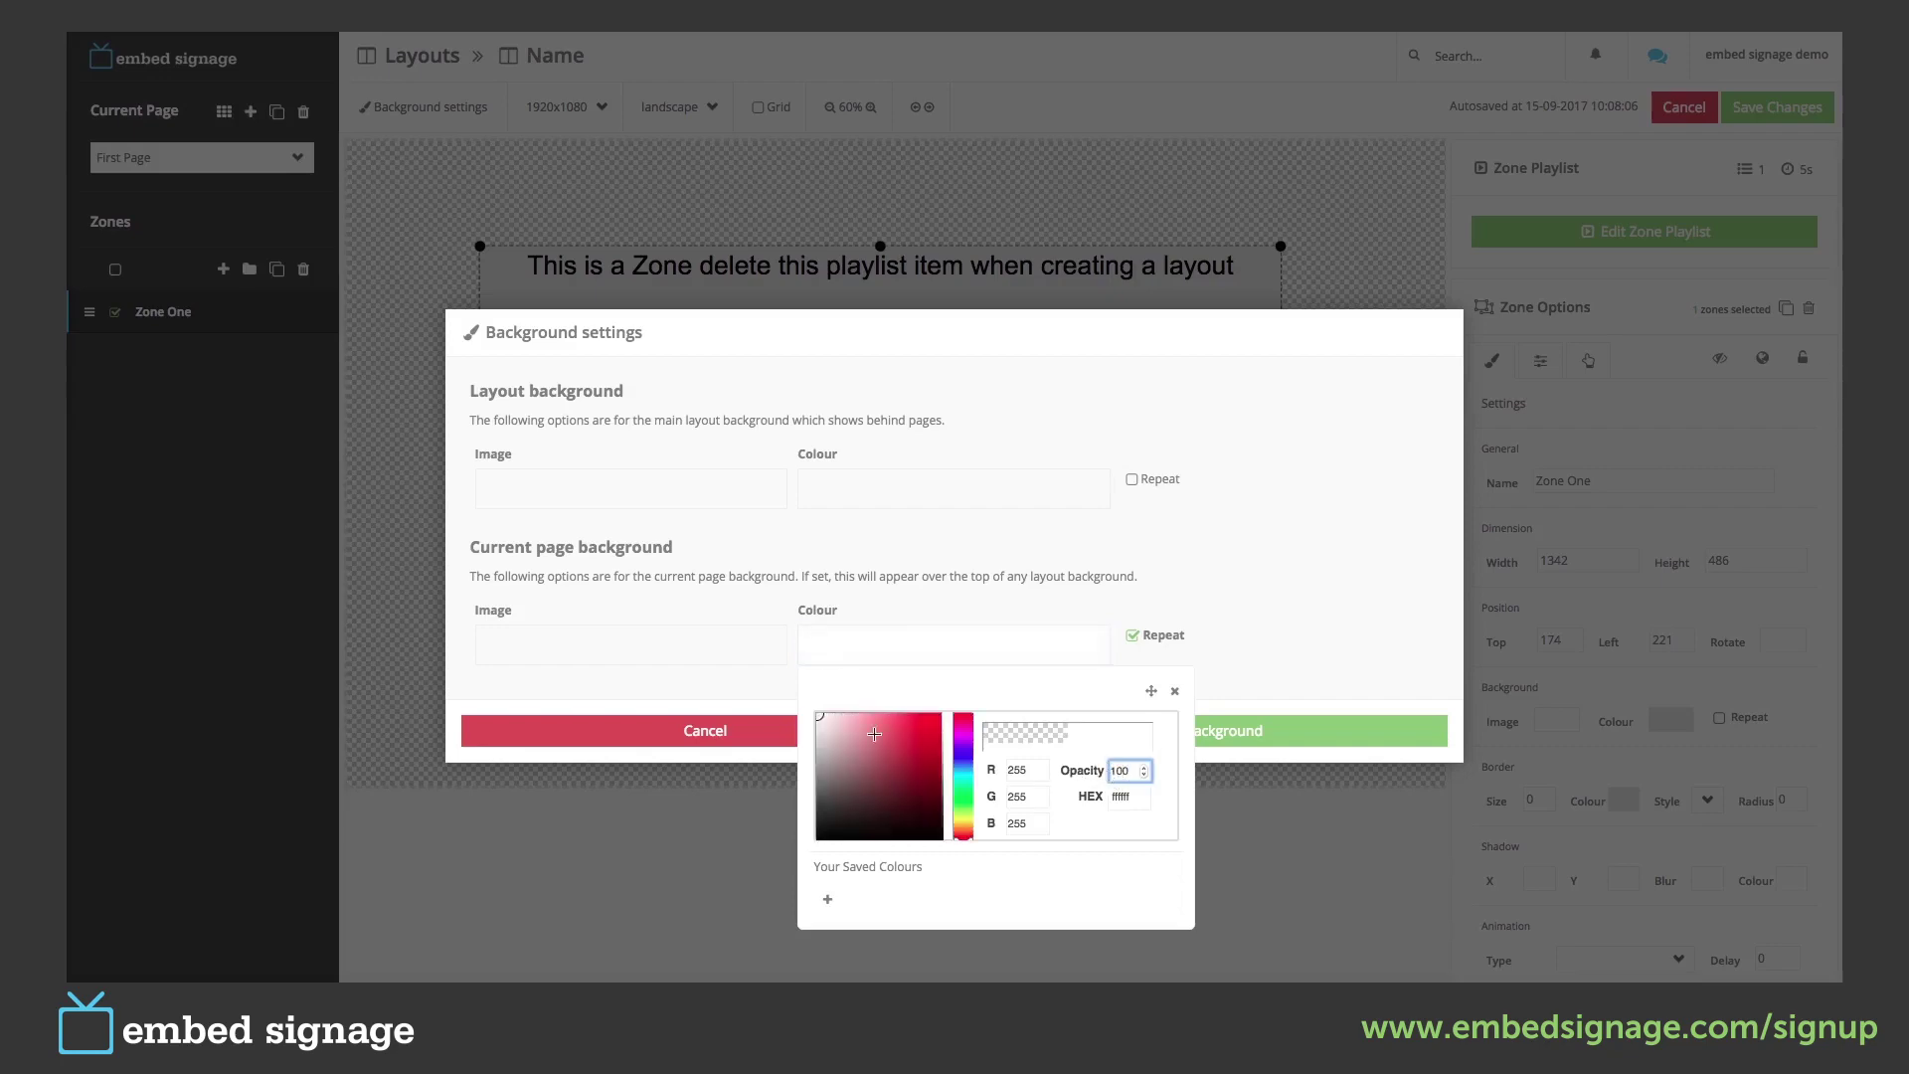
pyautogui.click(969, 838)
pyautogui.moveTo(969, 838)
pyautogui.mouseDown()
pyautogui.moveTo(970, 805)
pyautogui.moveTo(969, 822)
pyautogui.mouseUp()
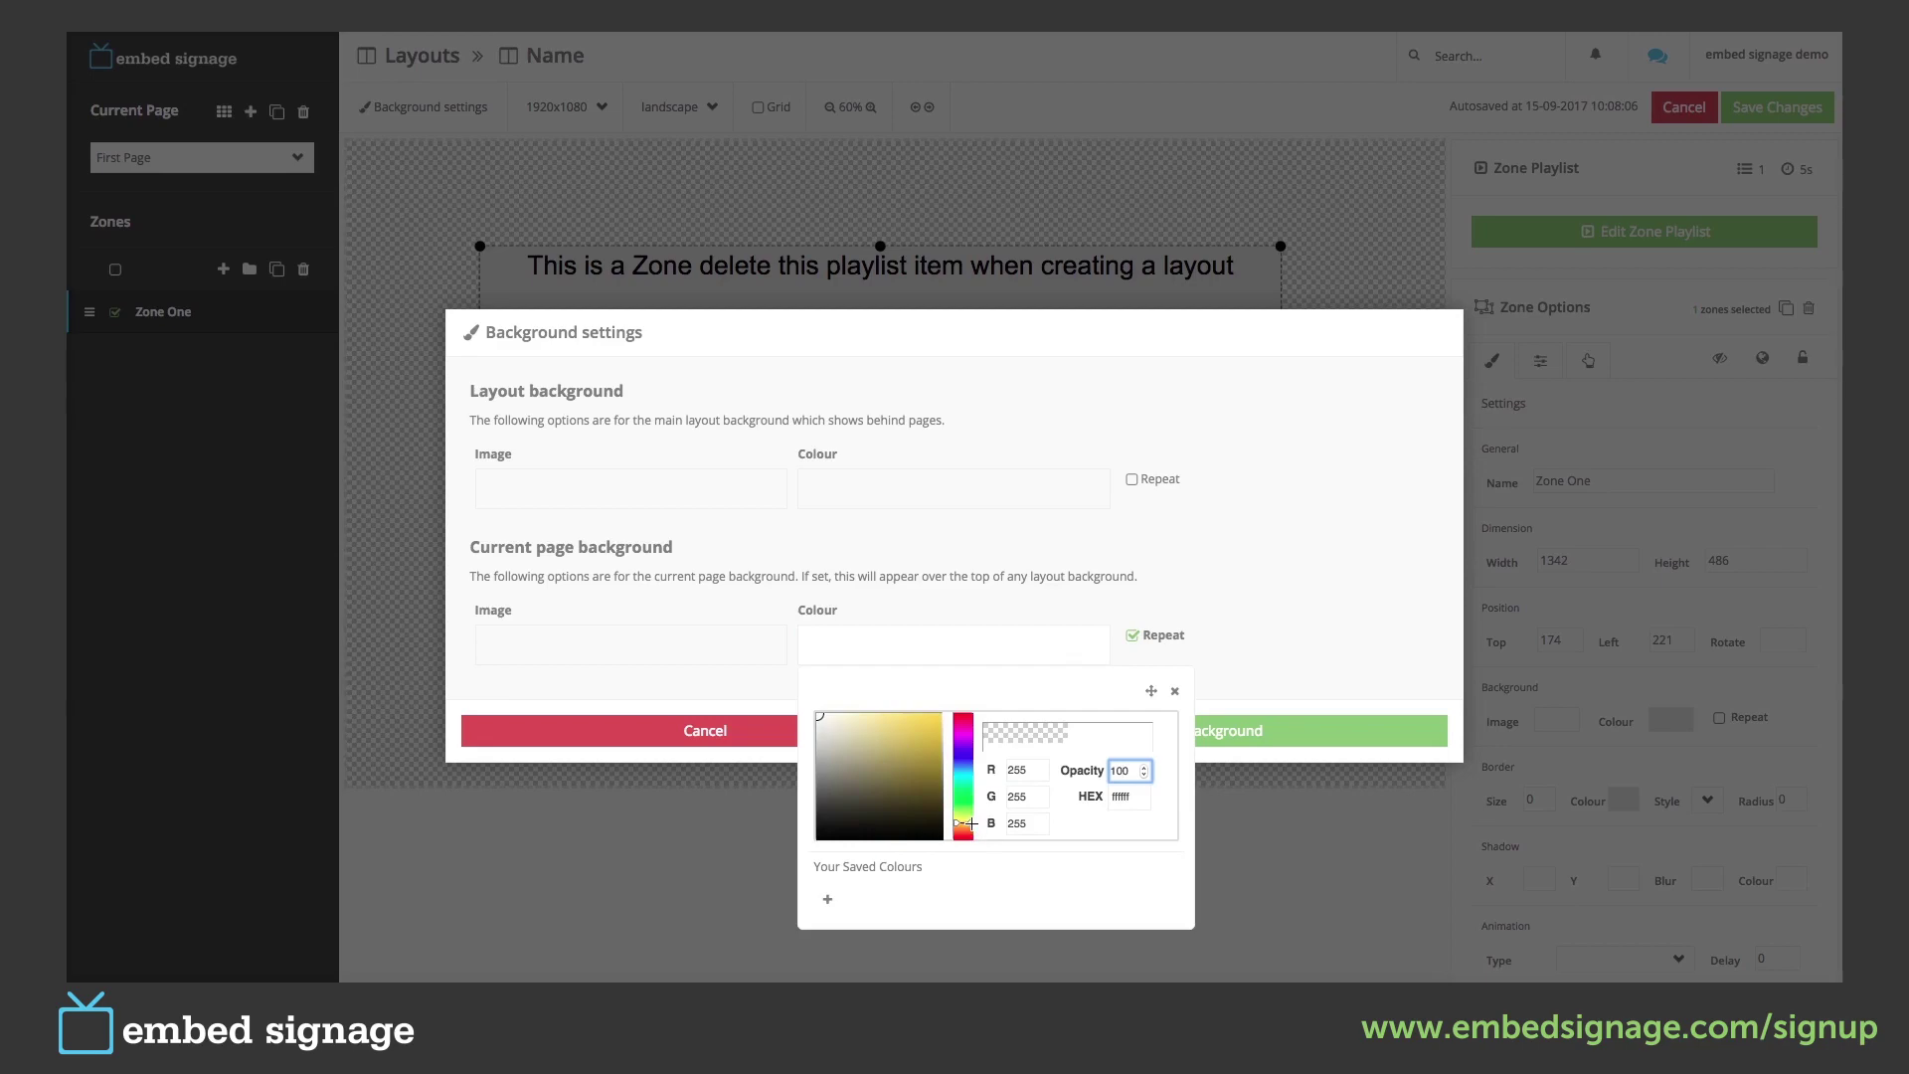
pyautogui.moveTo(972, 821); pyautogui.dragTo(969, 770)
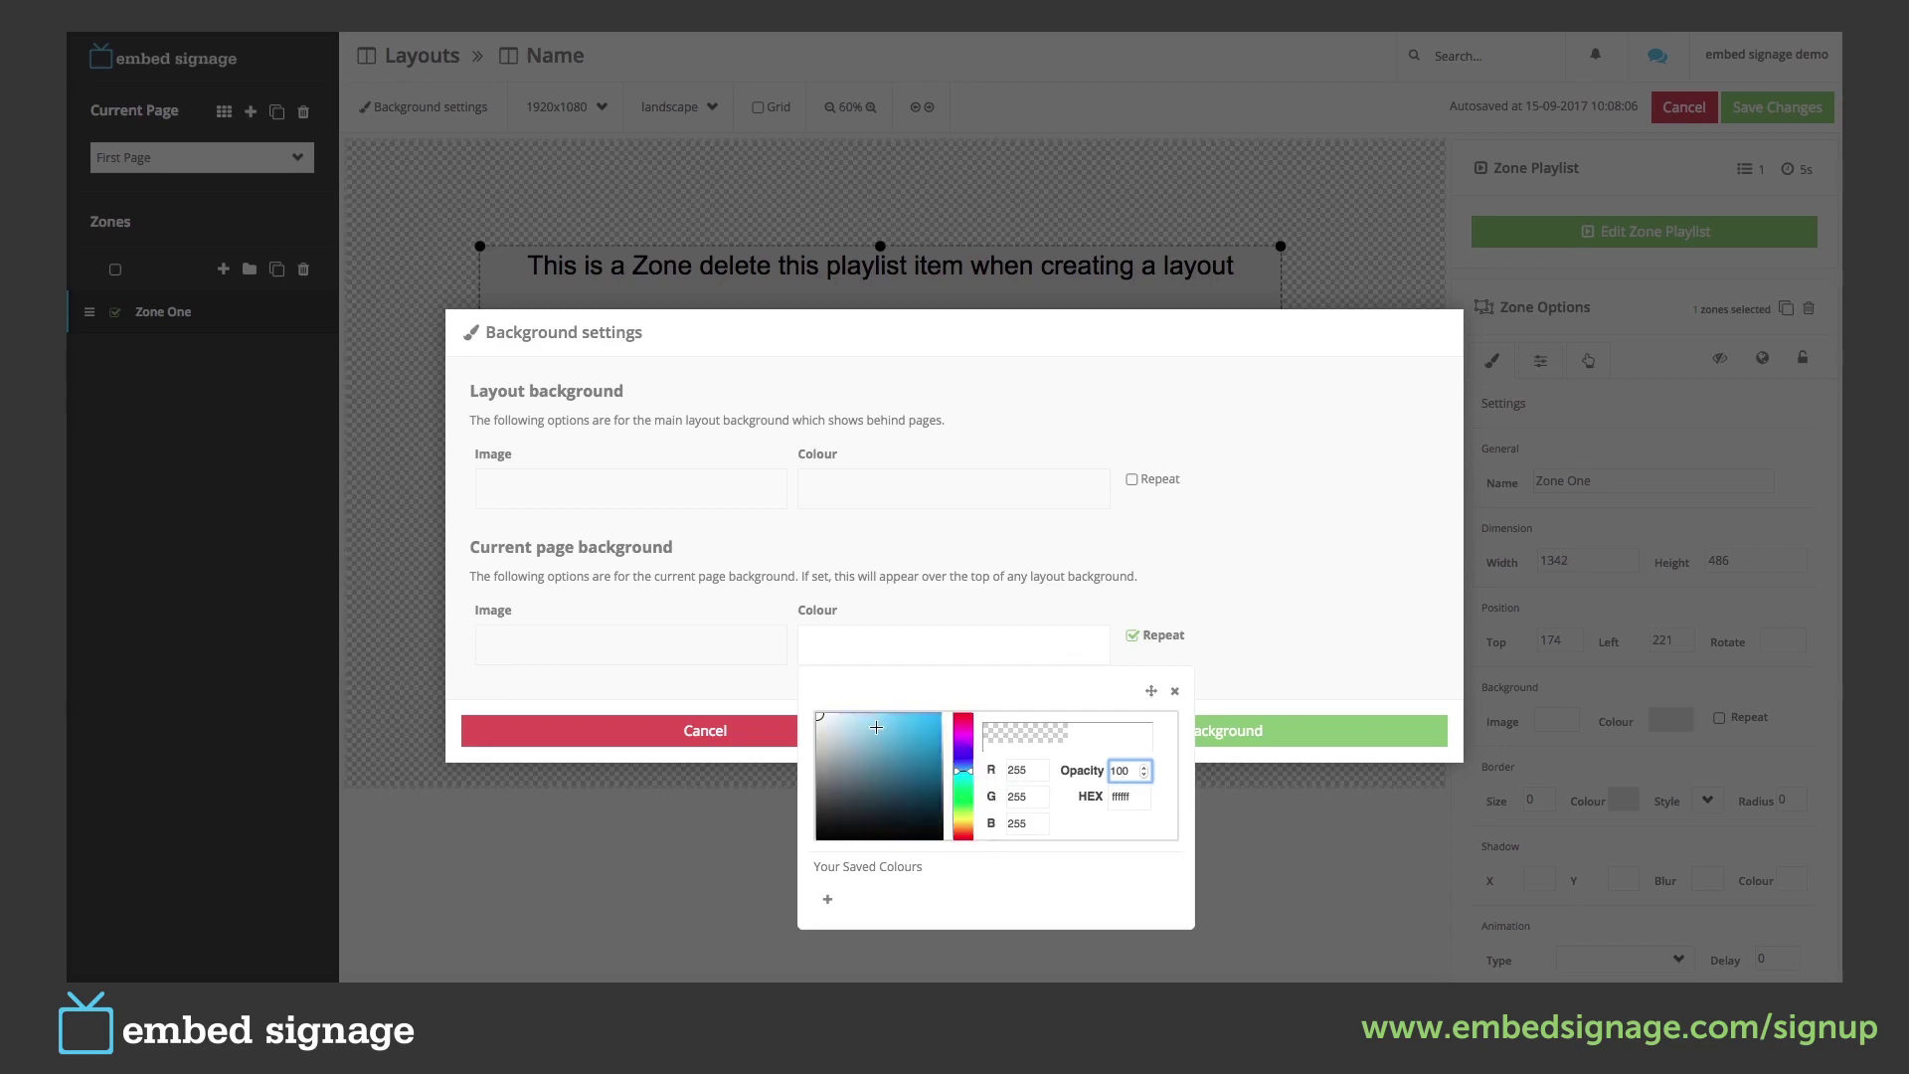
pyautogui.moveTo(873, 723); pyautogui.dragTo(954, 691)
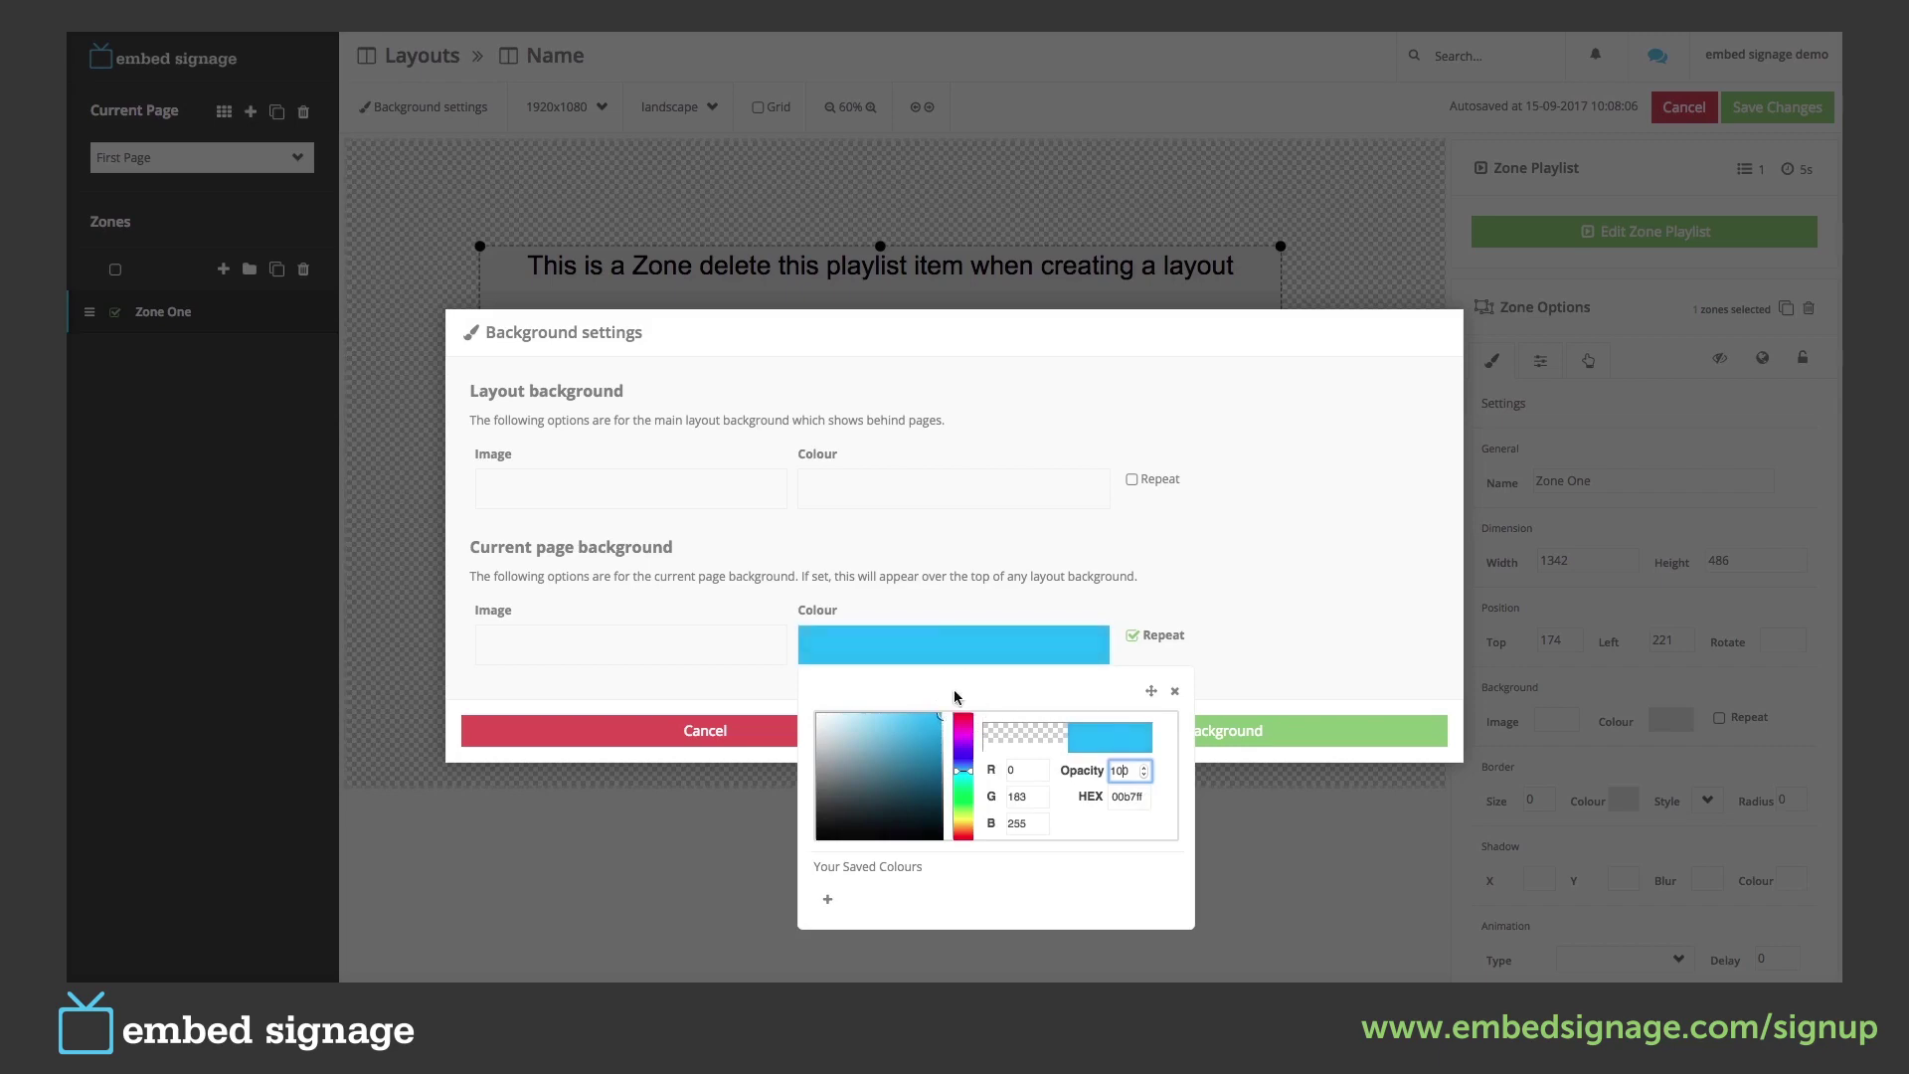
pyautogui.click(1174, 691)
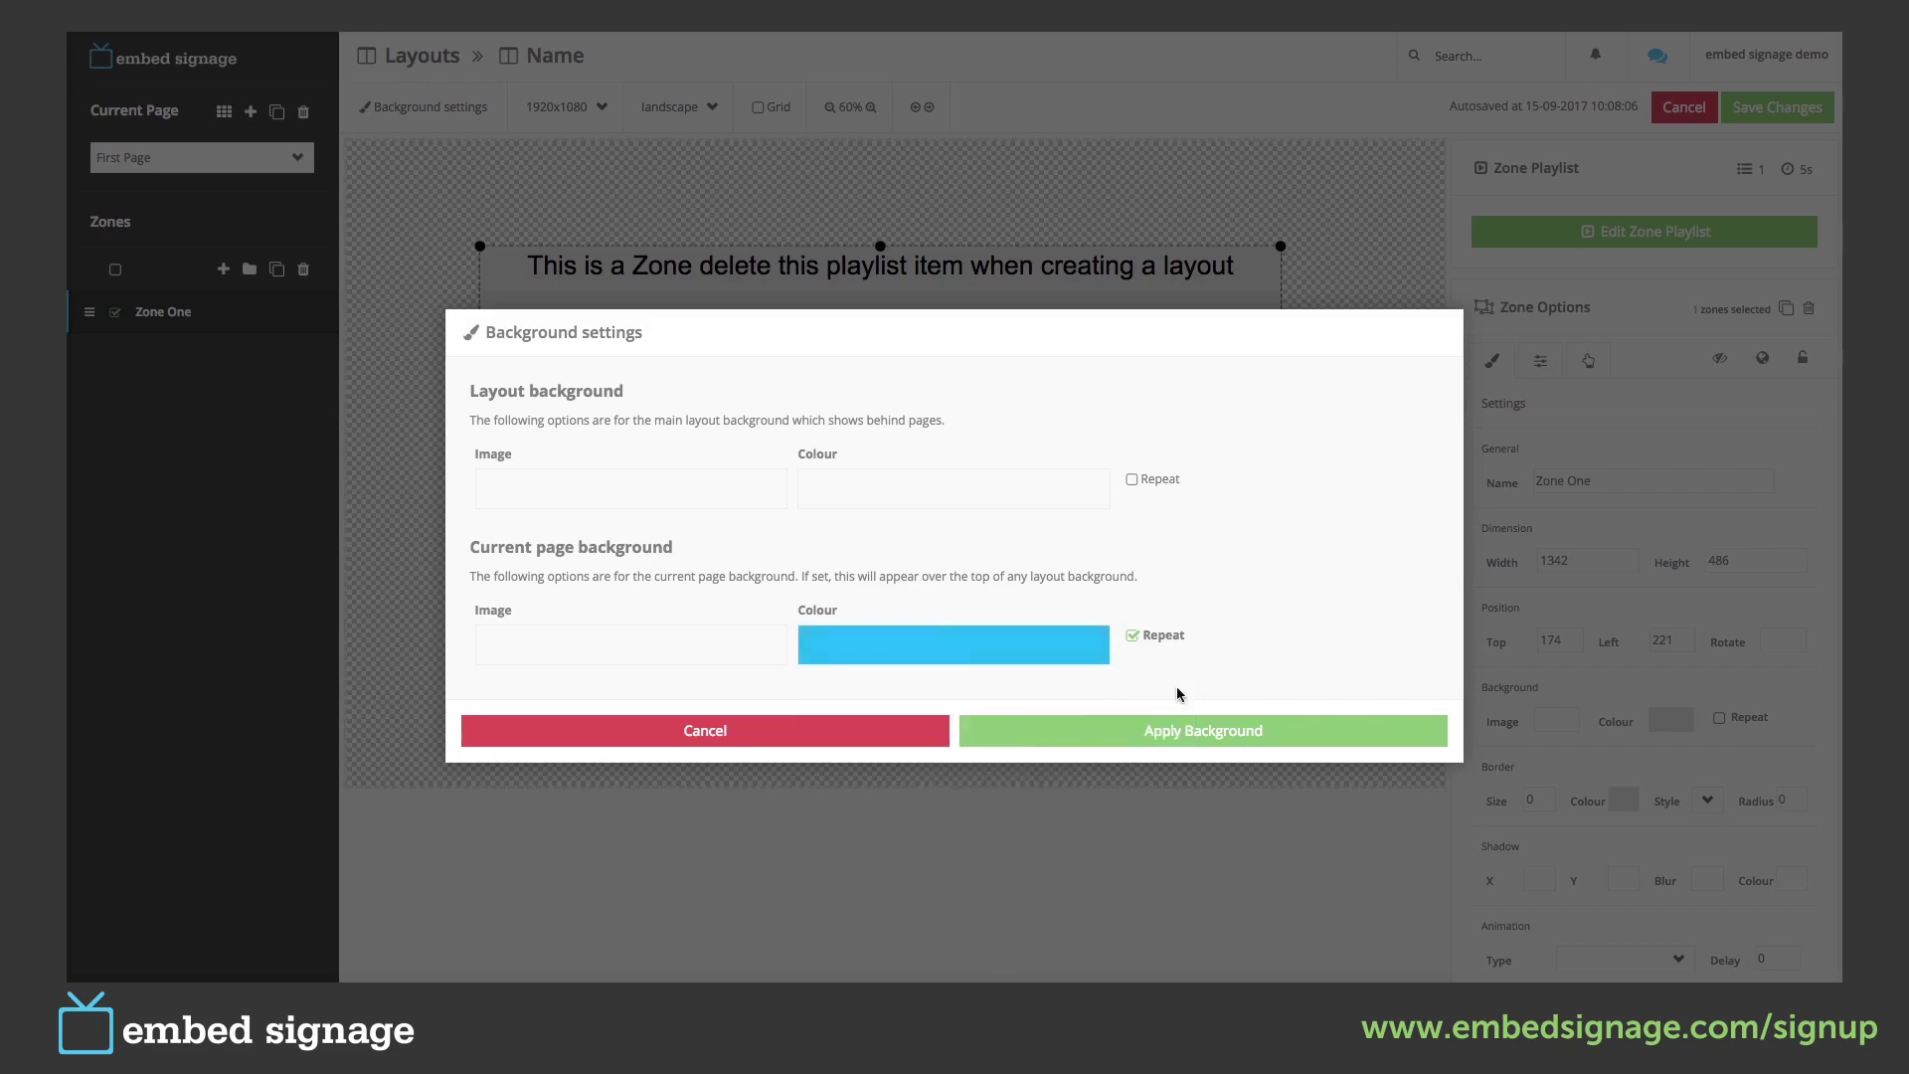
pyautogui.click(1207, 745)
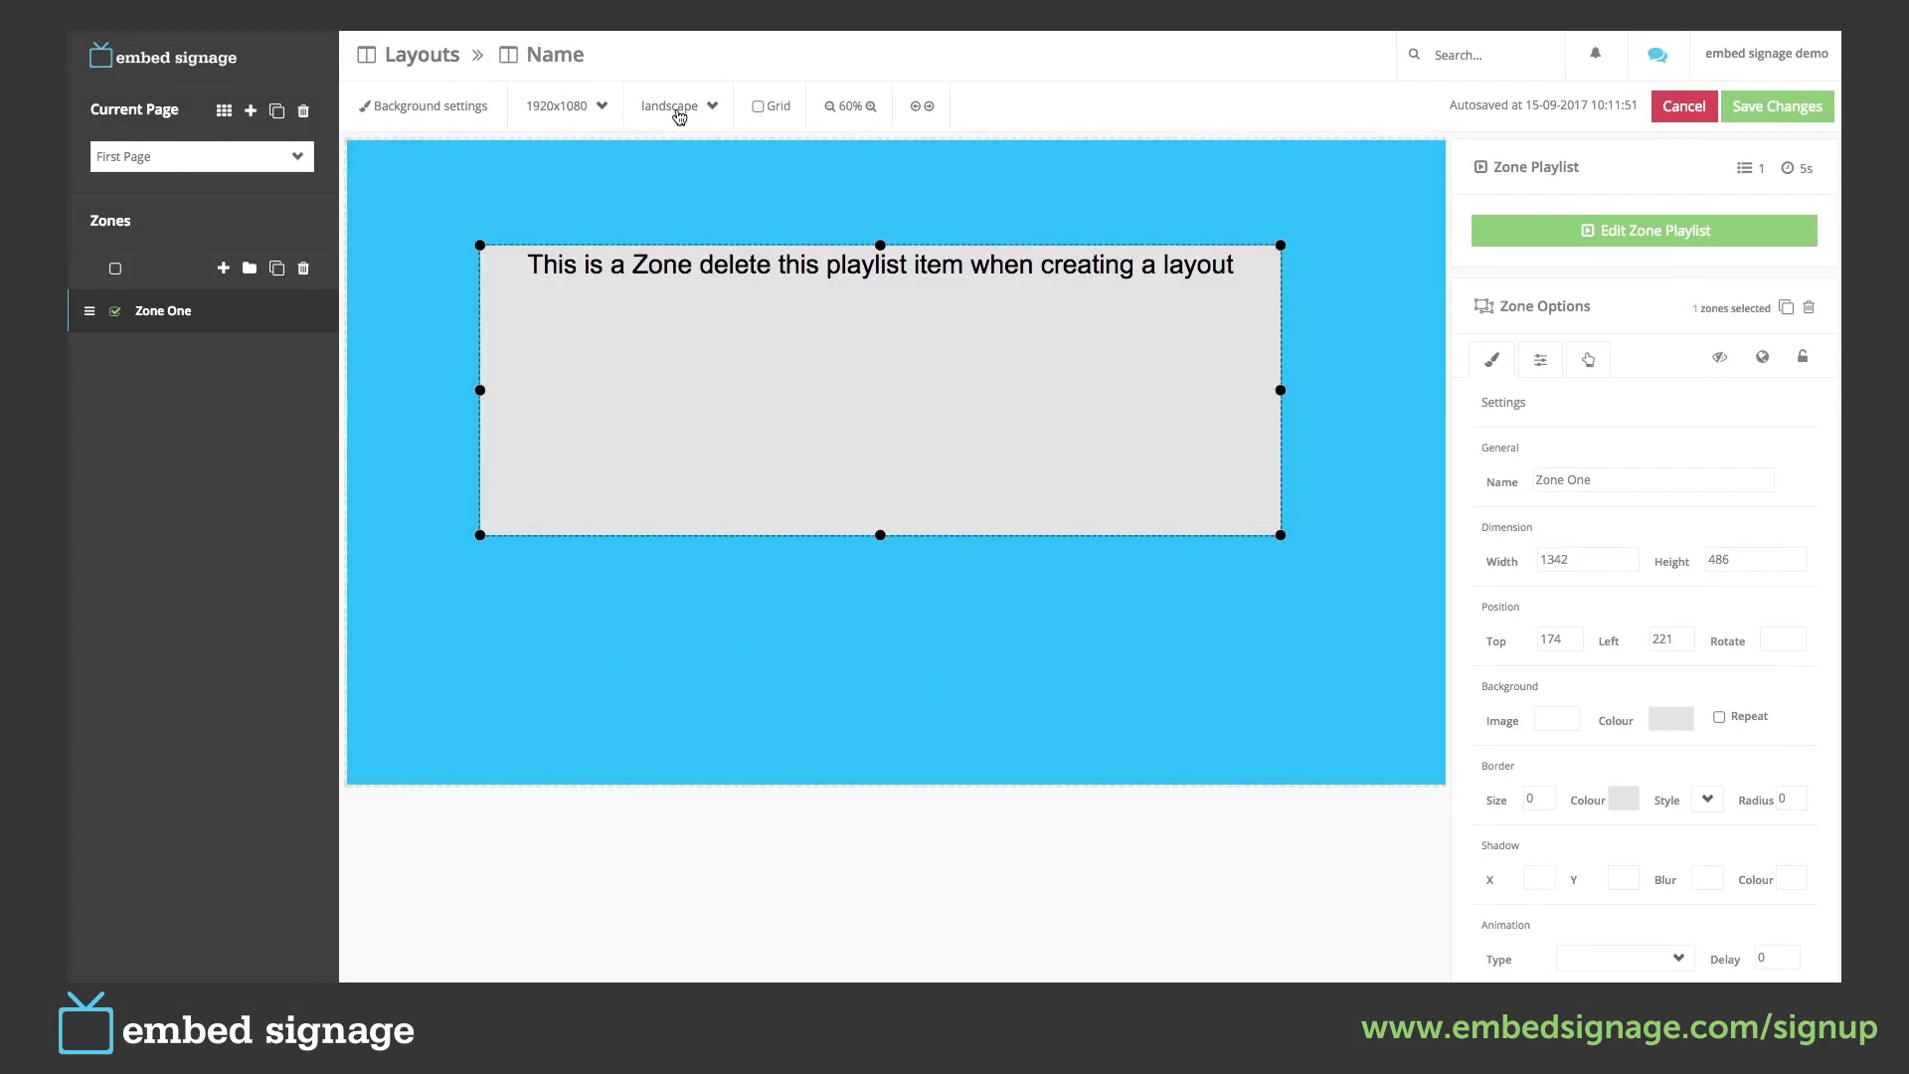
# Check the layout's resolution choices, and view its portrait version before returning to landscape.
pyautogui.click(576, 111)
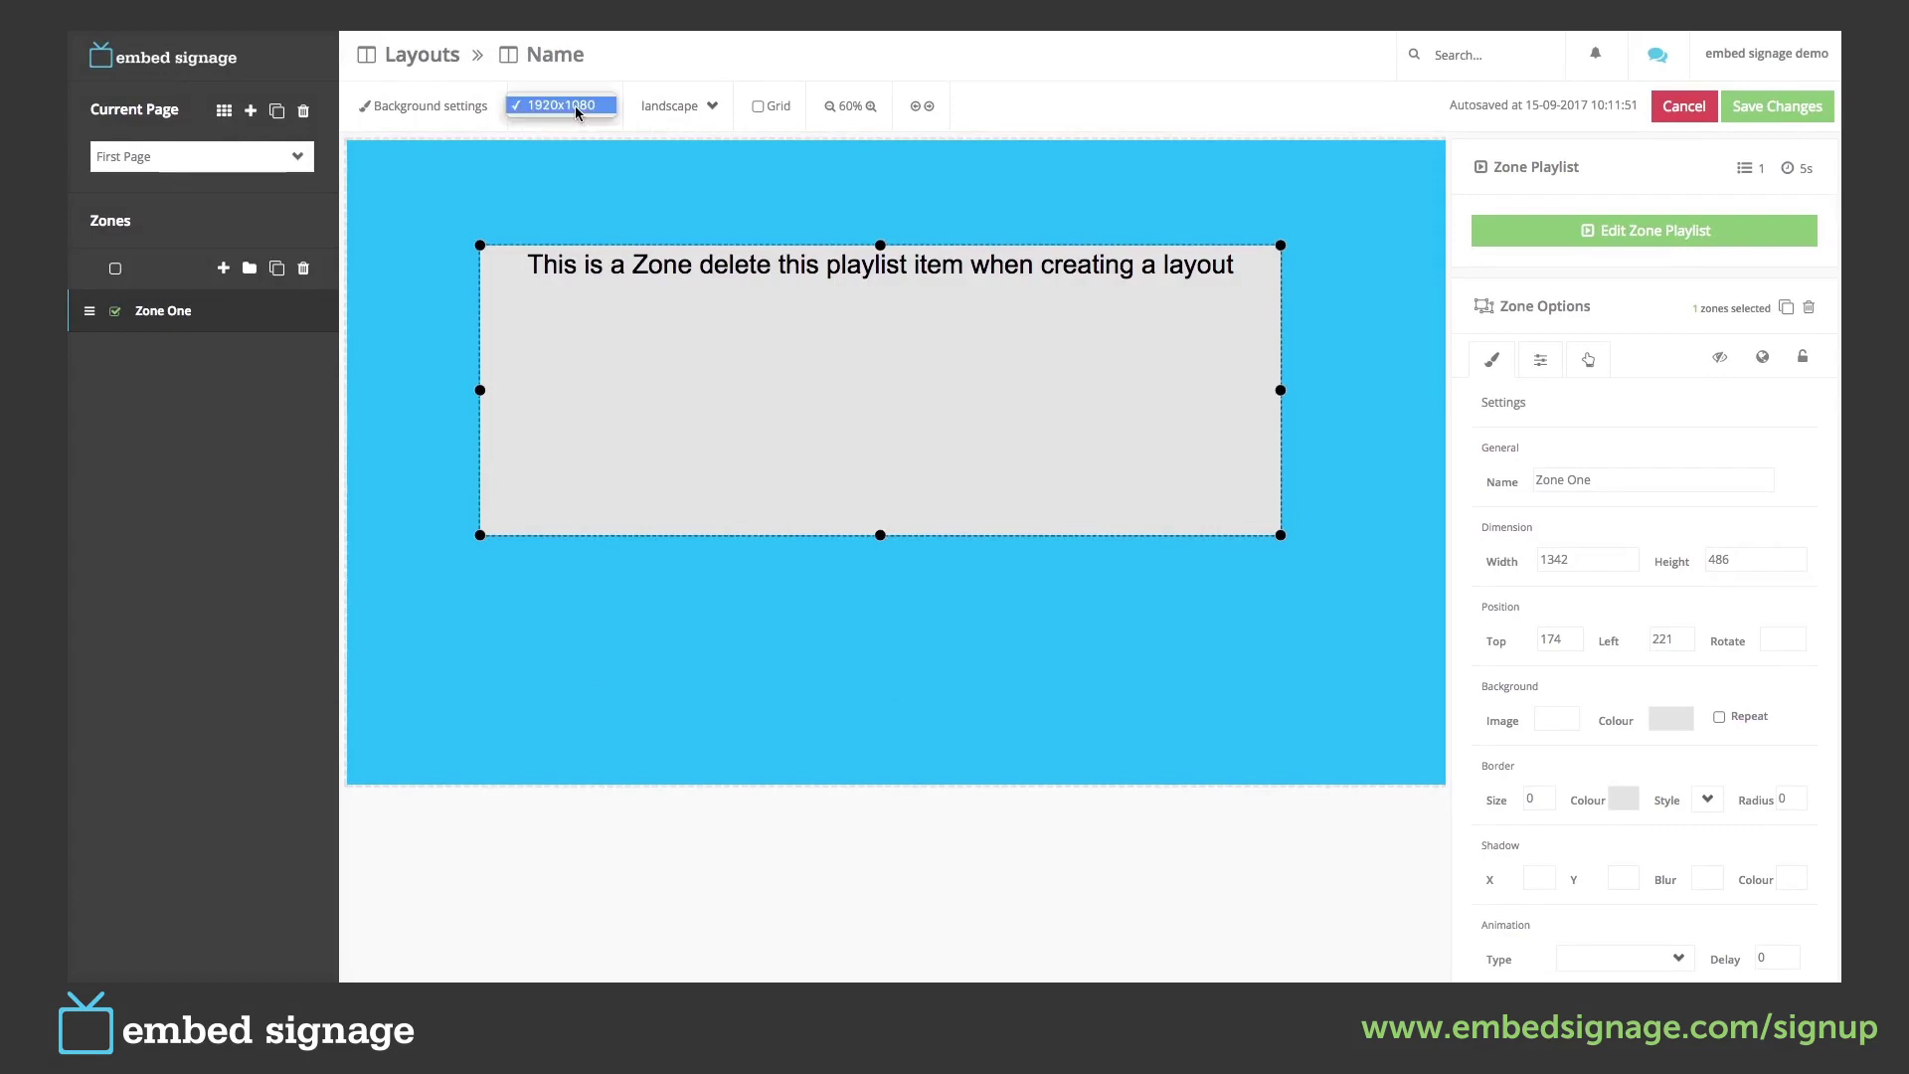
pyautogui.click(577, 109)
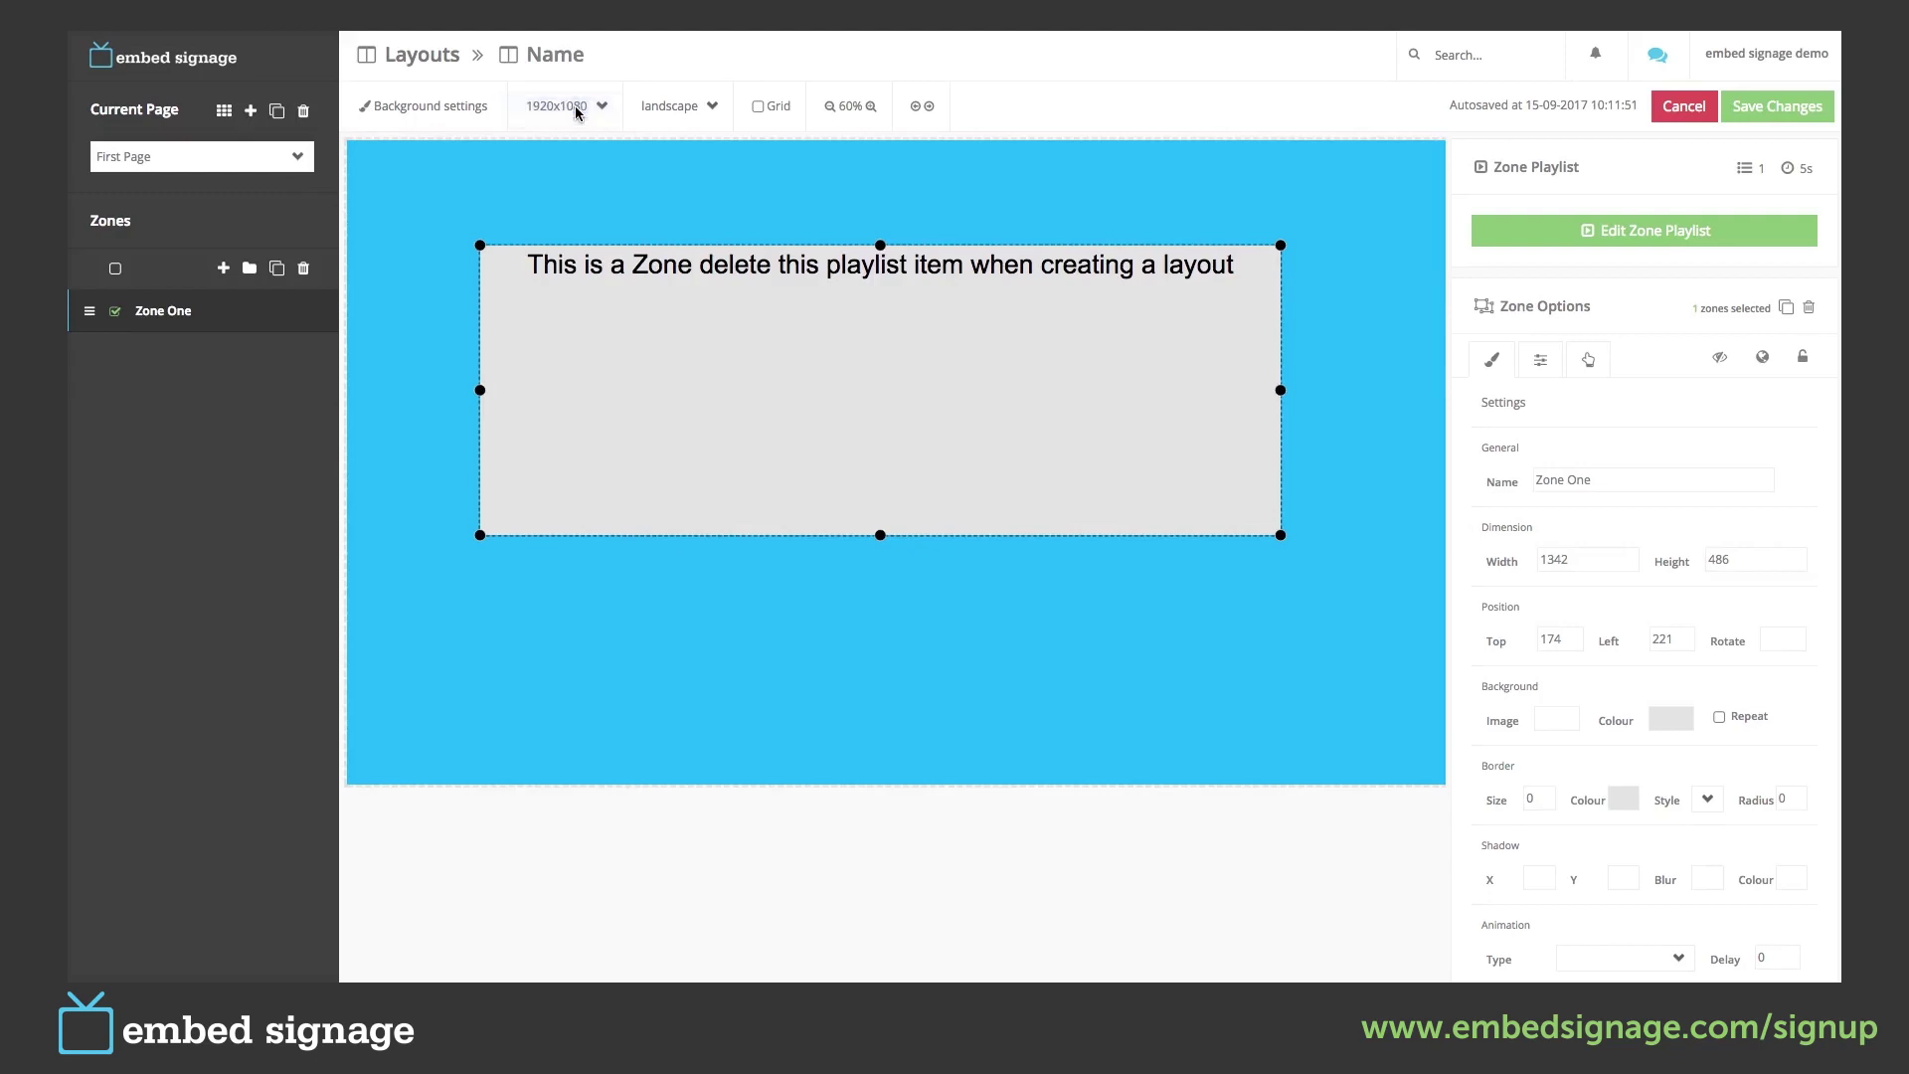
pyautogui.click(696, 109)
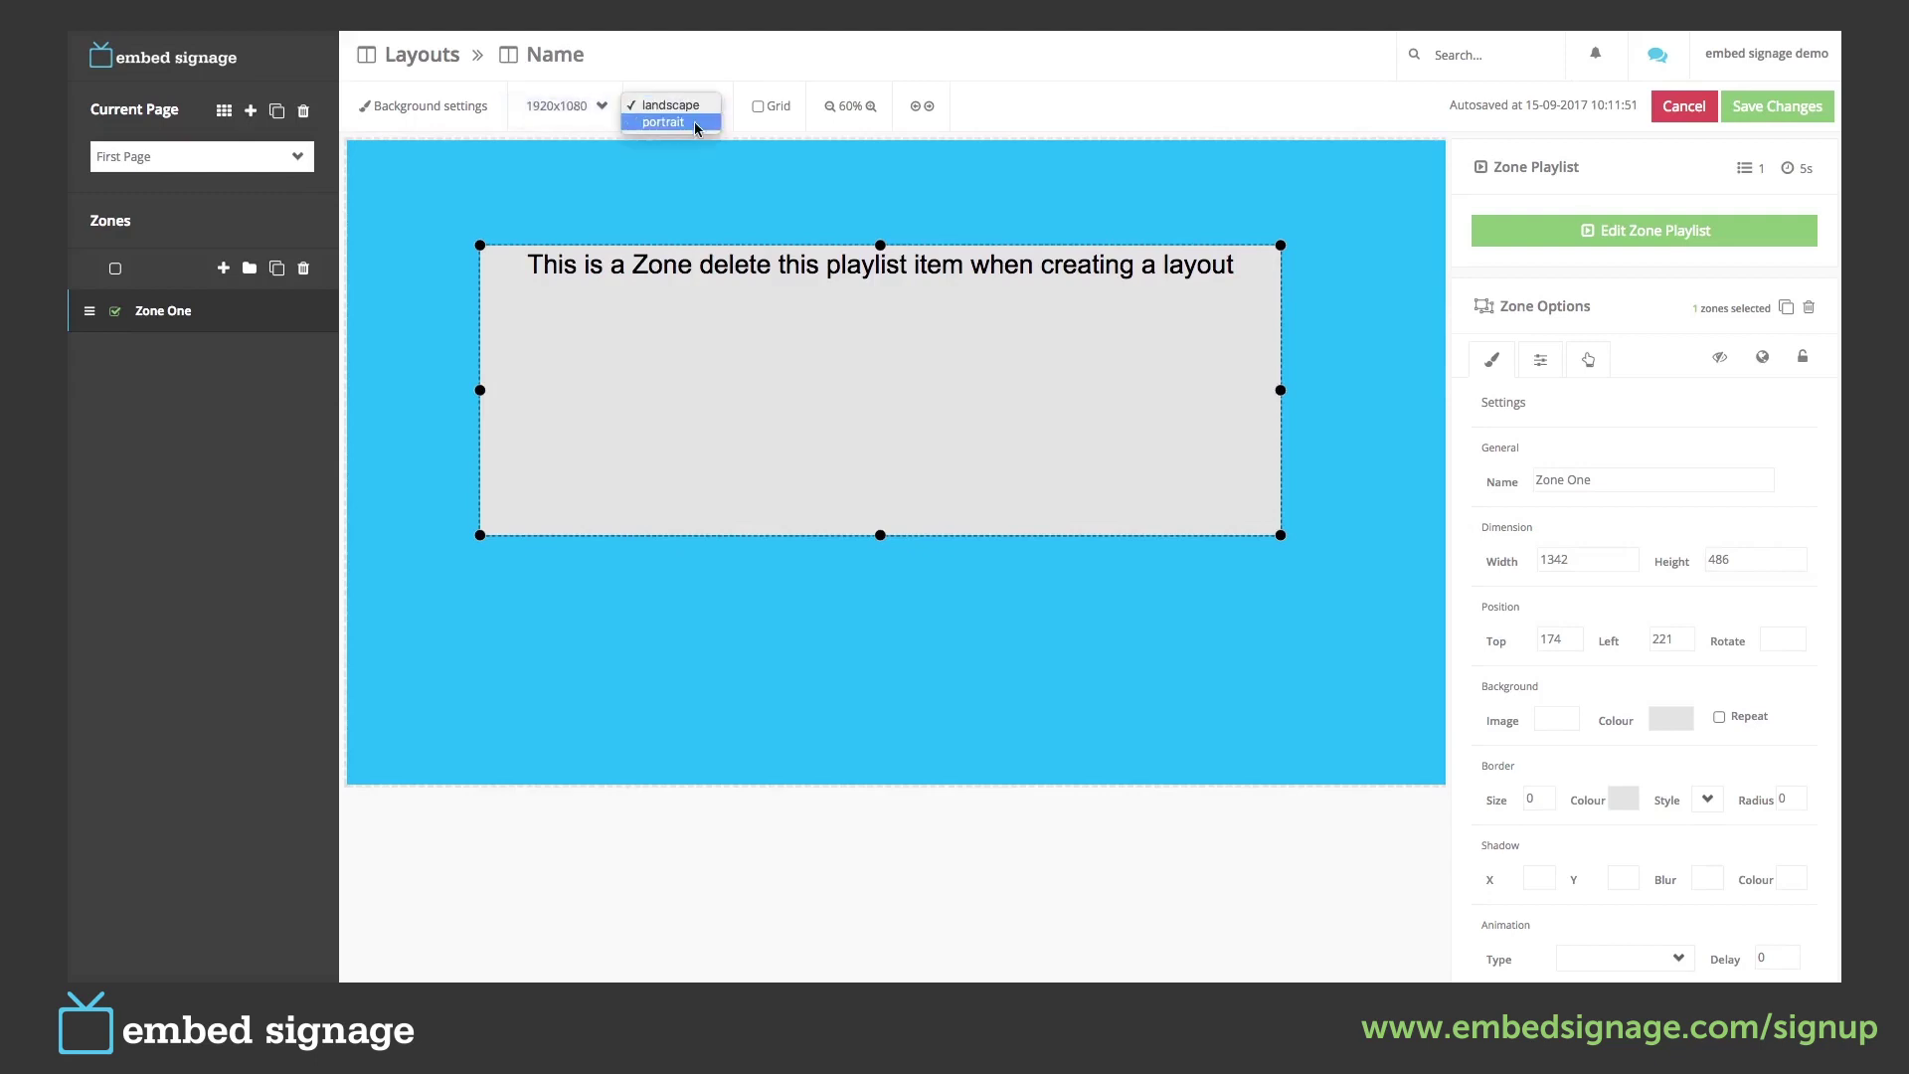
pyautogui.click(698, 131)
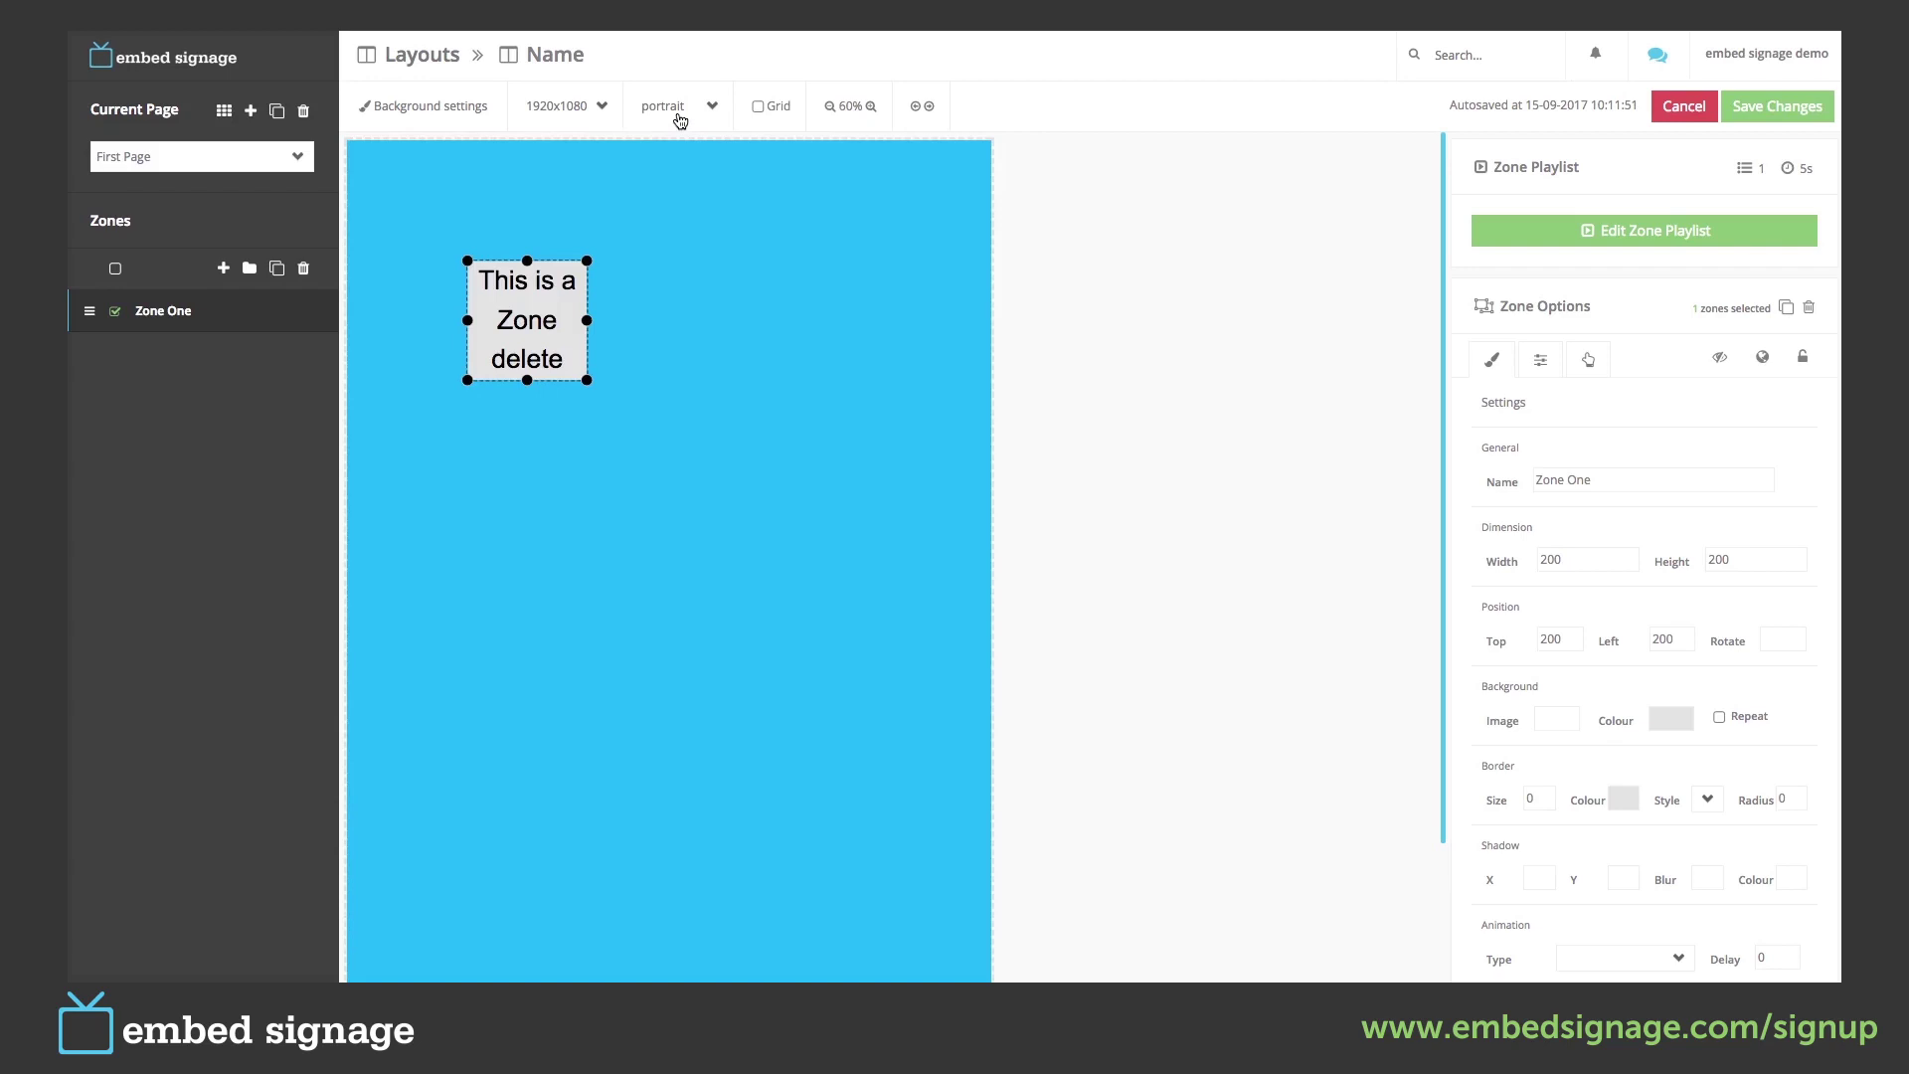
pyautogui.click(680, 120)
pyautogui.click(681, 94)
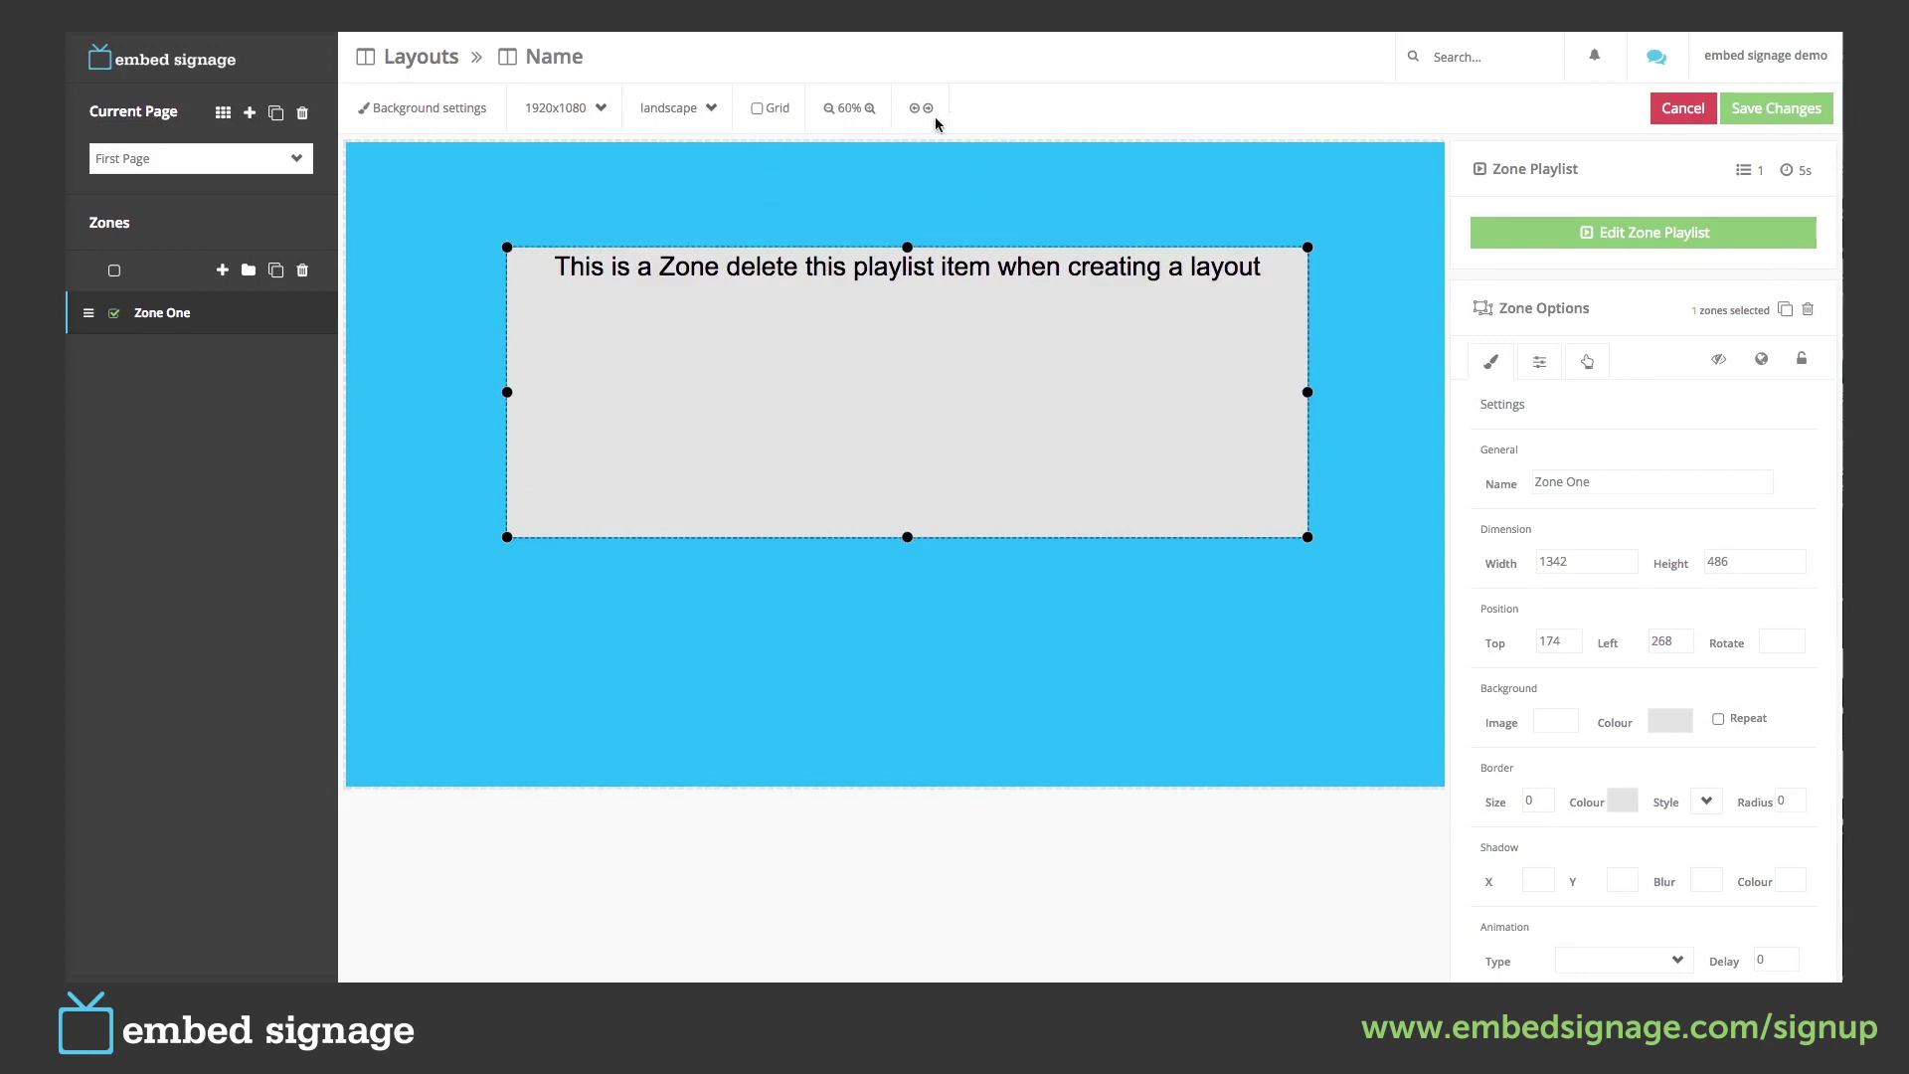
# Move Zone One to top 150 and left 250 with the grid turned on, and turn the grid off again.
pyautogui.click(760, 110)
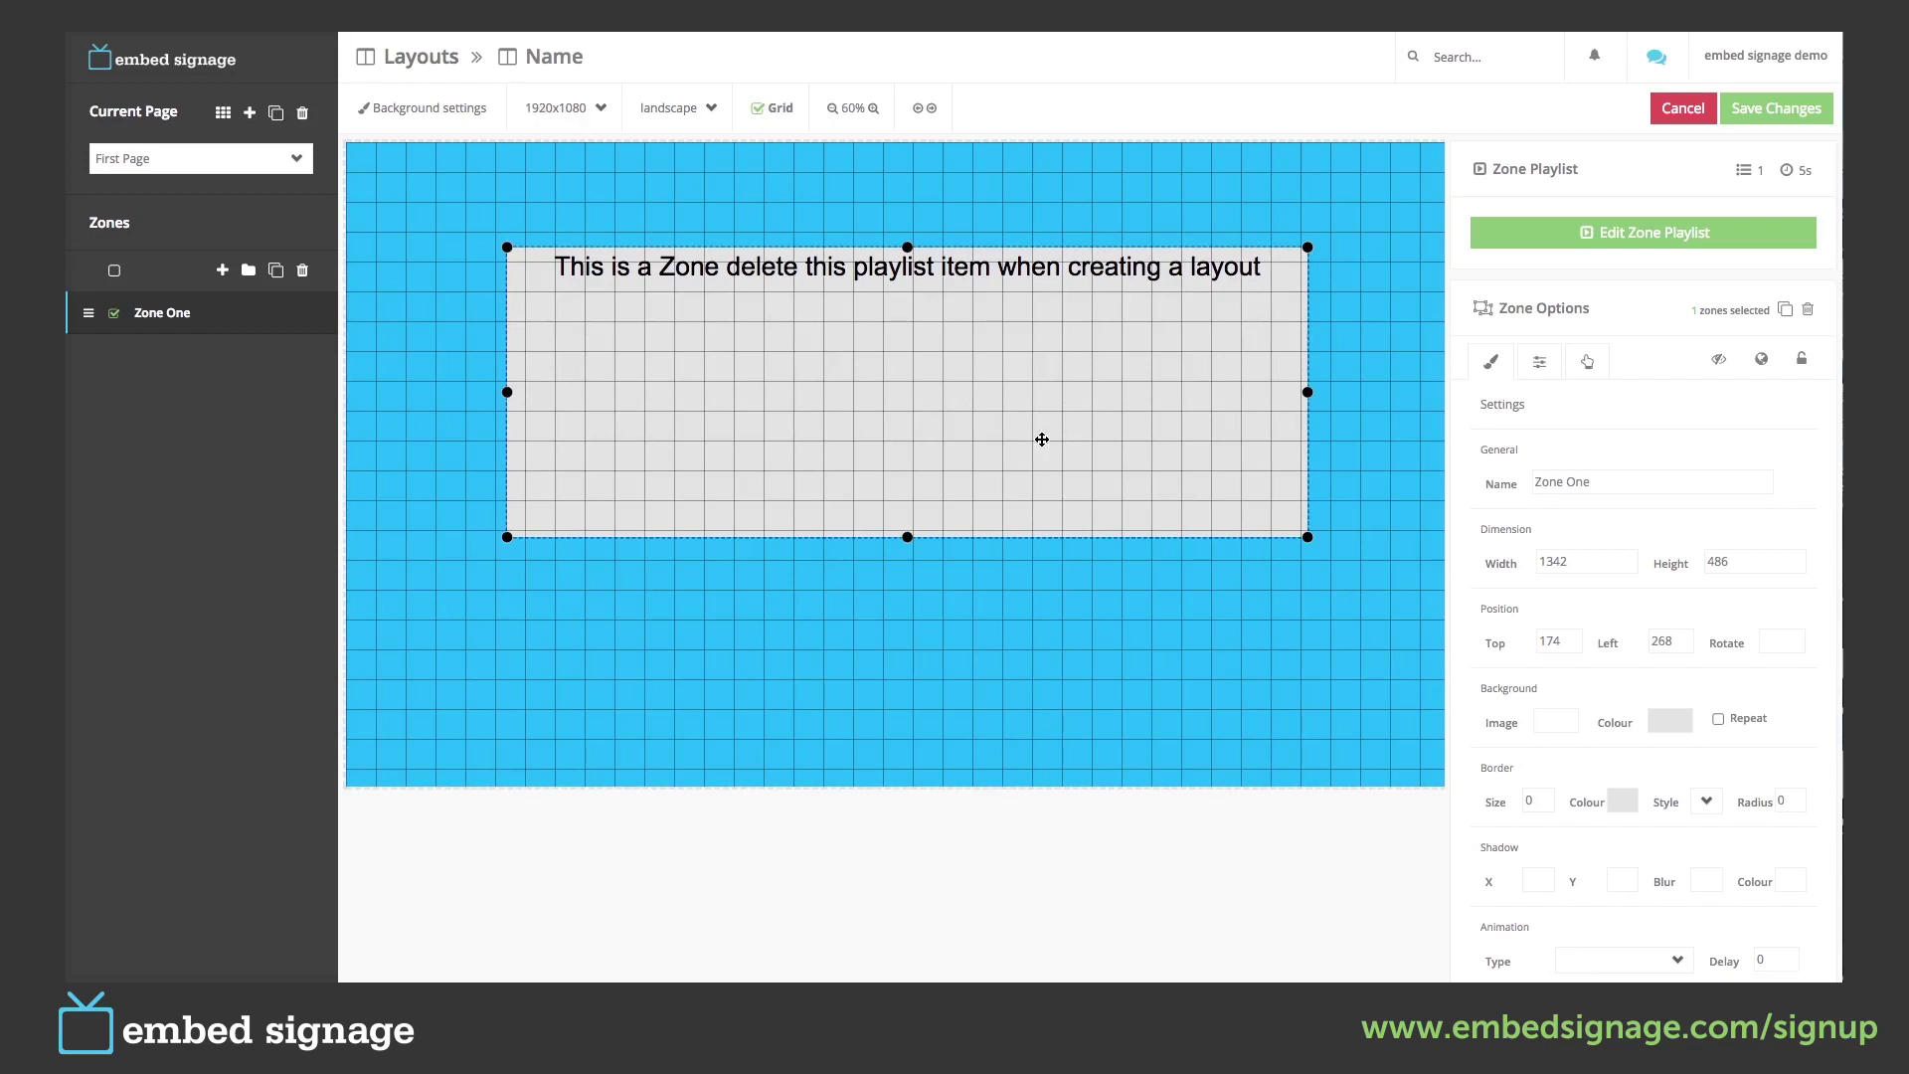
pyautogui.moveTo(1040, 439); pyautogui.dragTo(1017, 419)
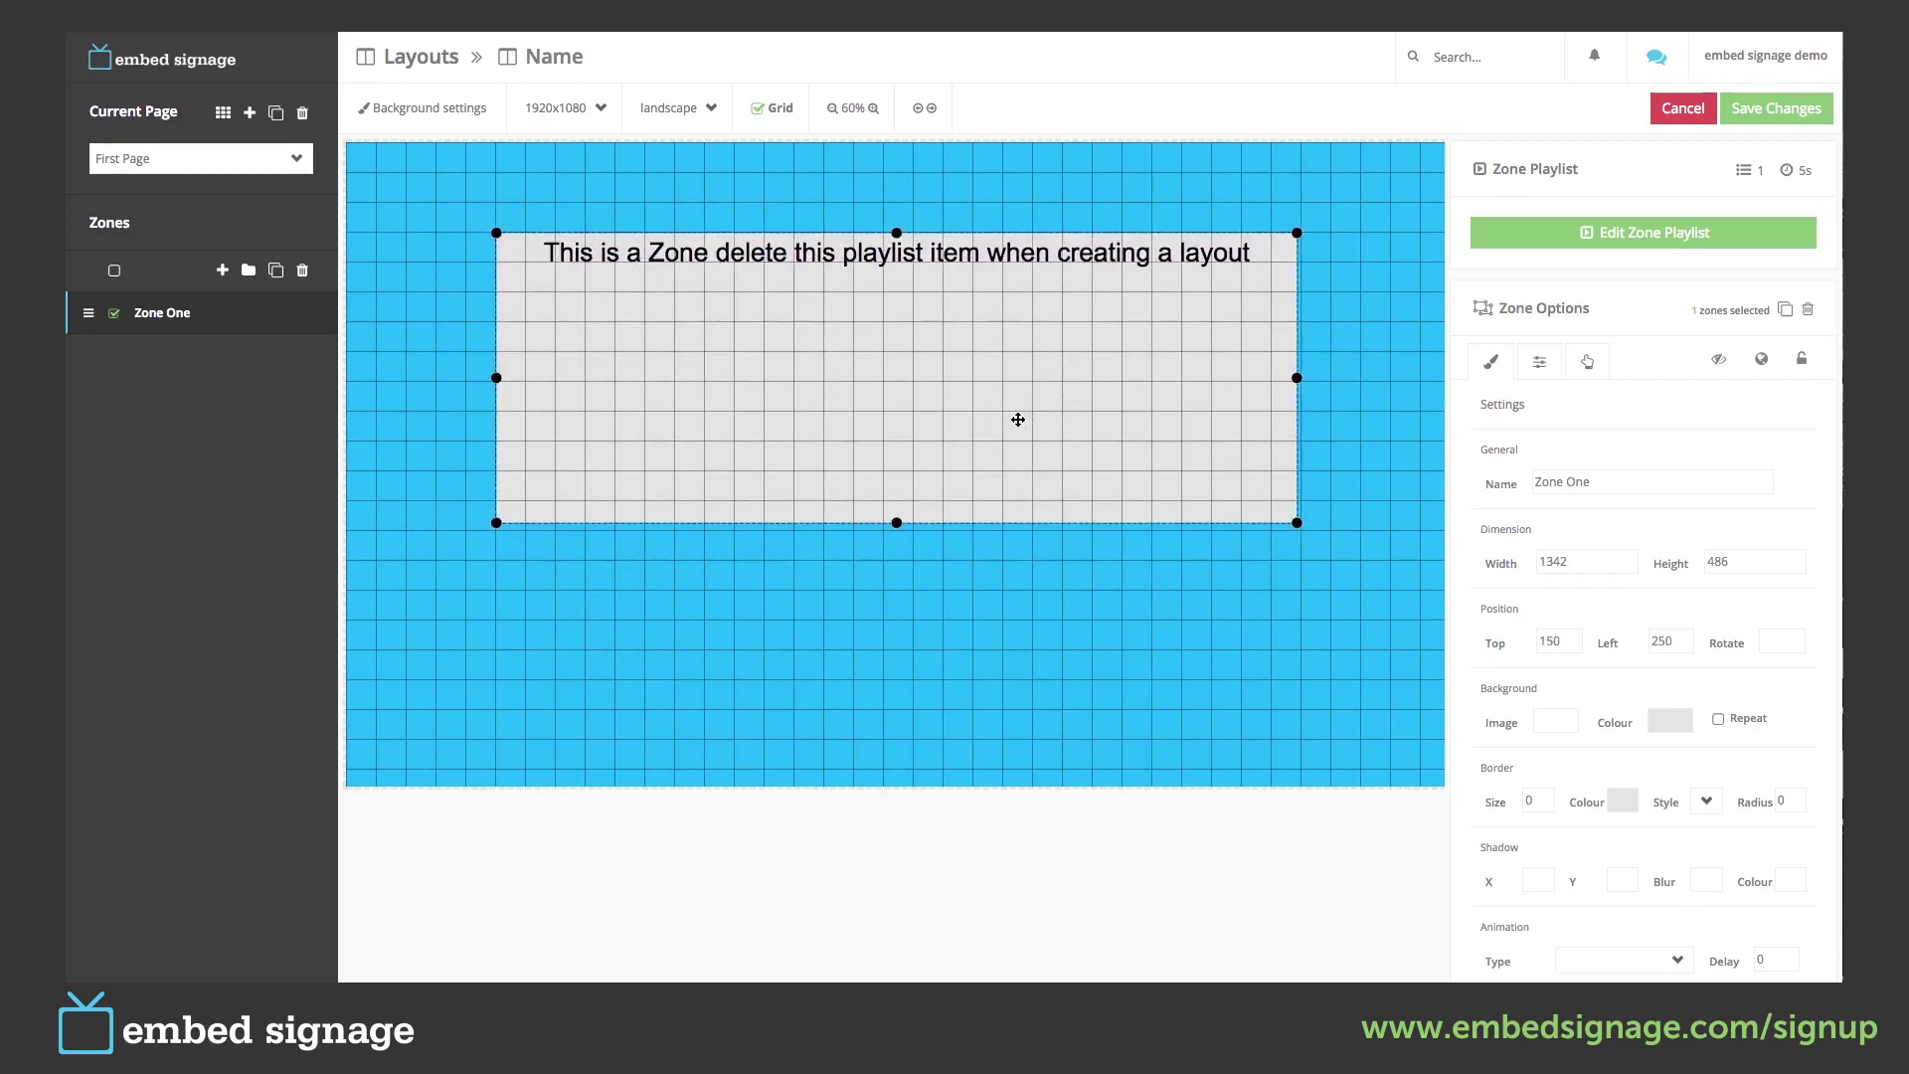
pyautogui.click(761, 109)
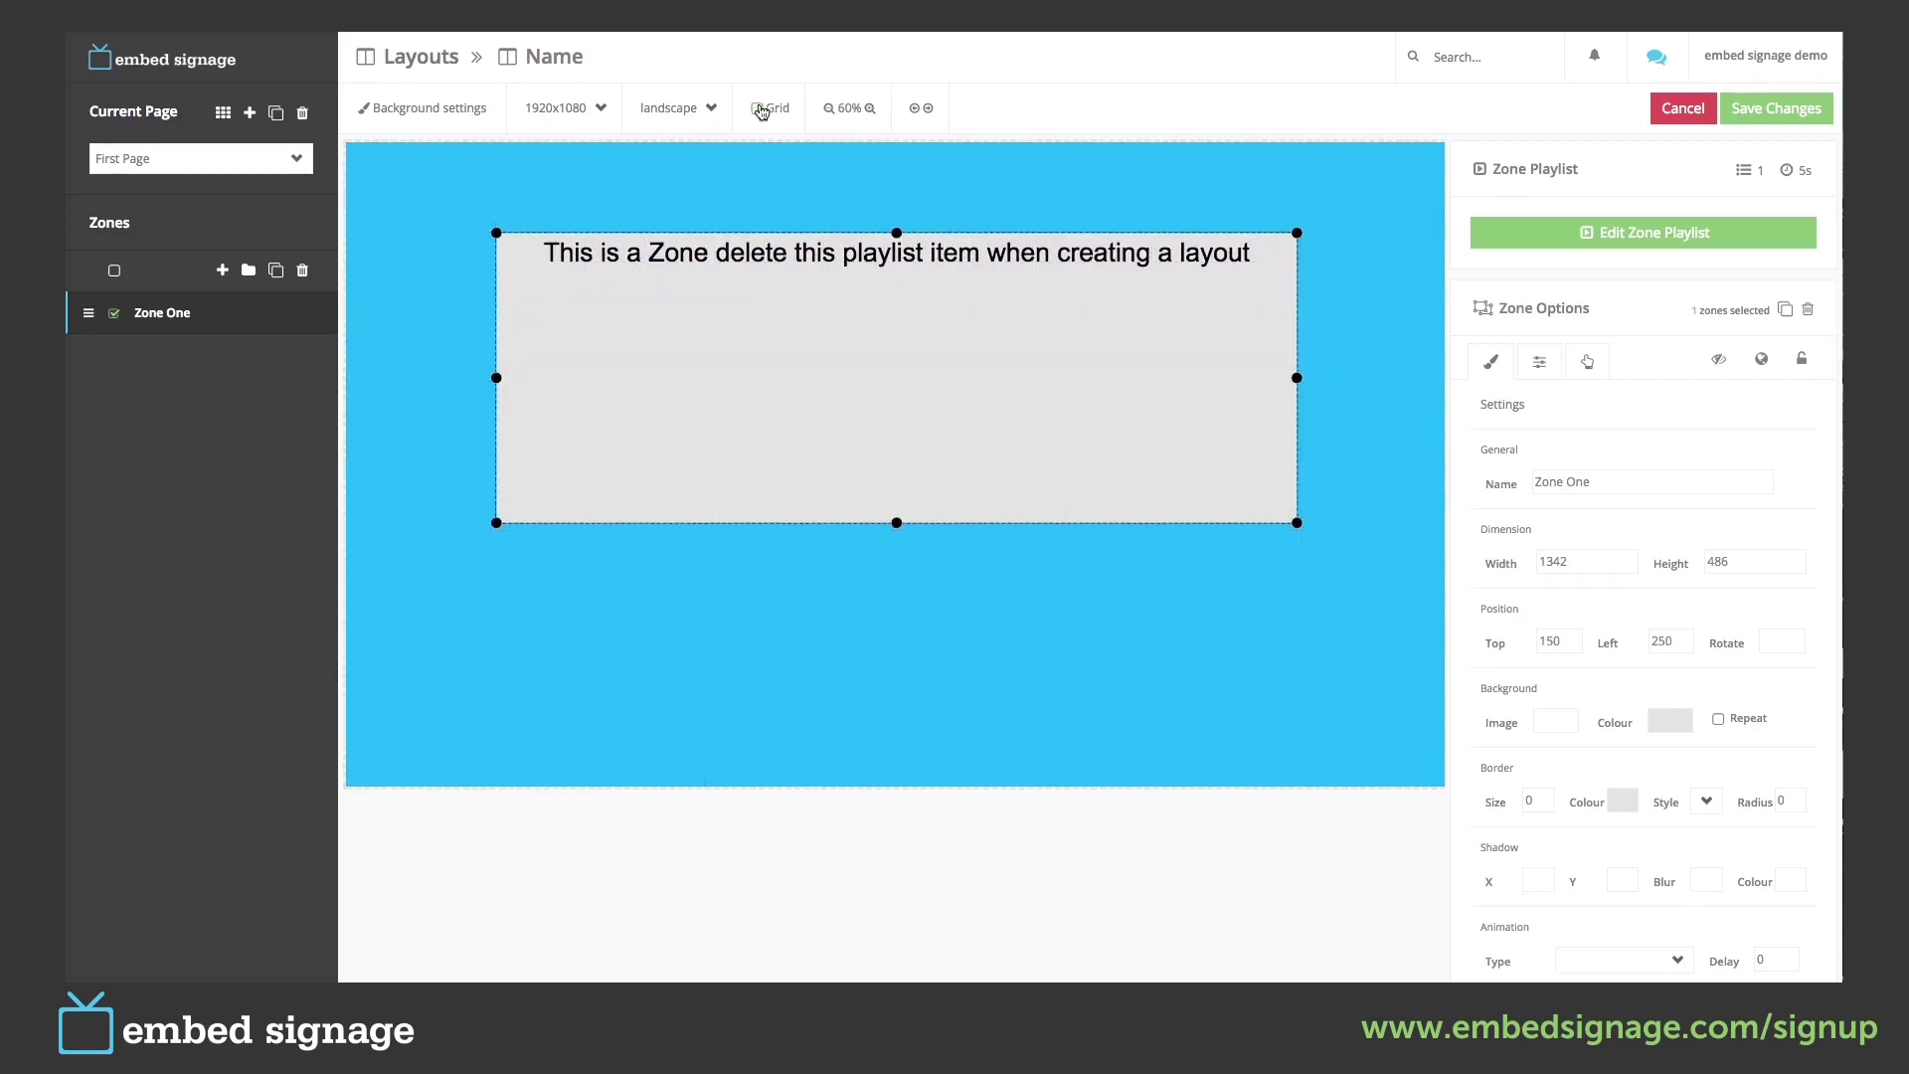
# Try the canvas zoom in both directions and leave the canvas at 50%.
pyautogui.click(870, 109)
pyautogui.click(870, 109)
pyautogui.click(826, 112)
pyautogui.click(827, 112)
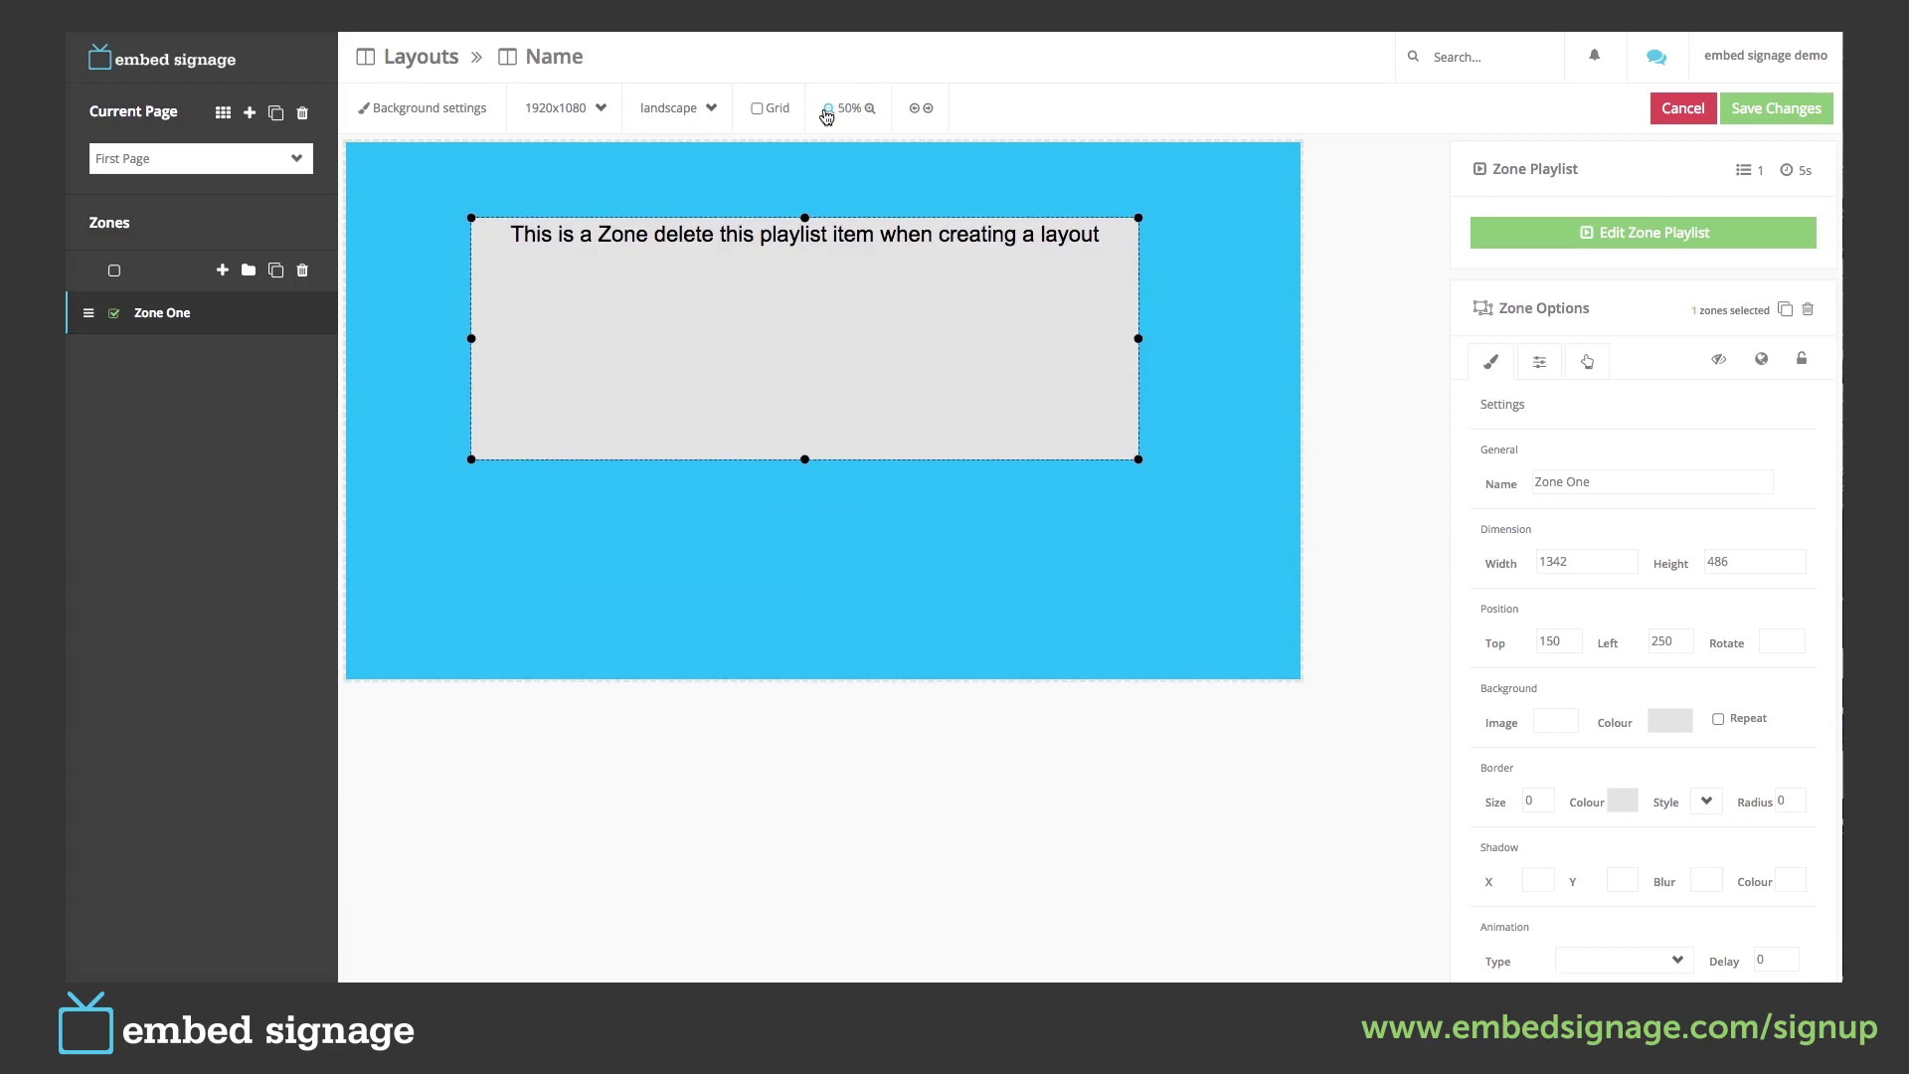
# Hide both the right and left toolbars of the builder and show them again.
pyautogui.click(927, 110)
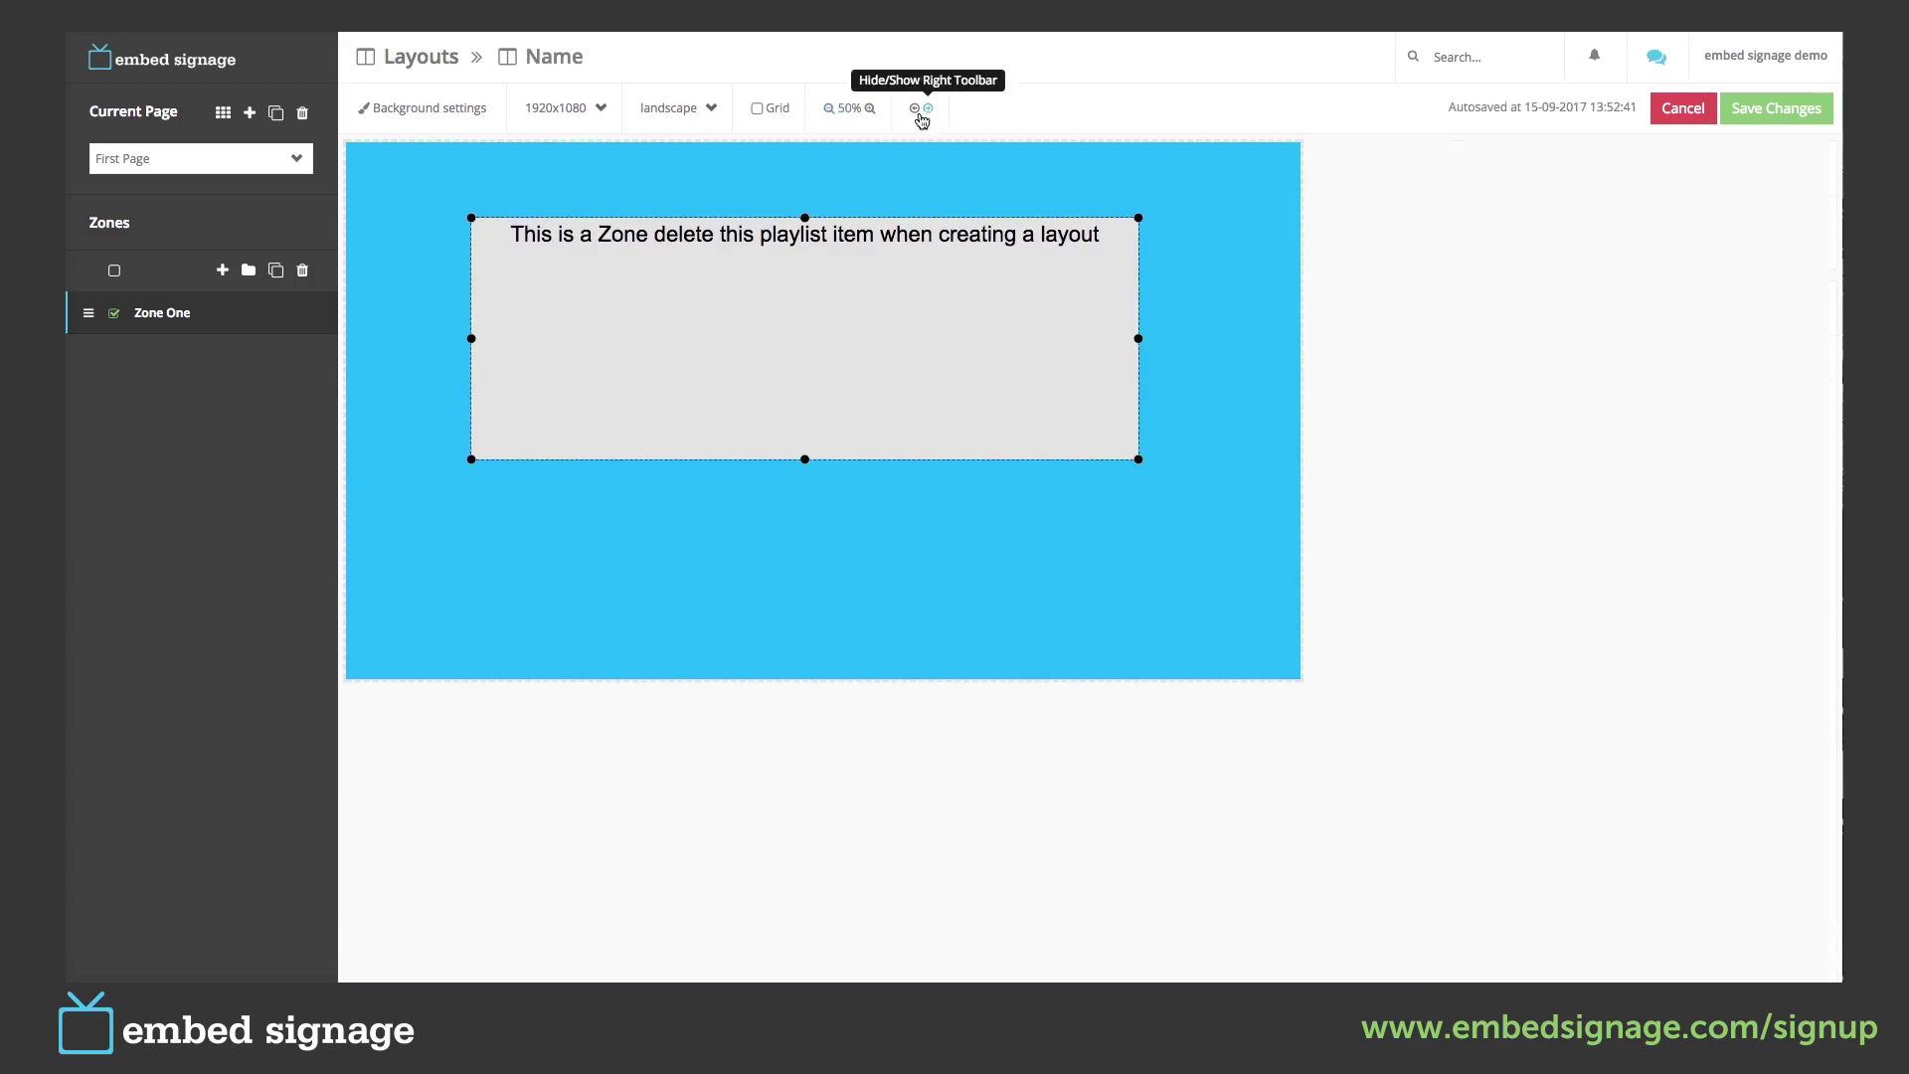
pyautogui.click(915, 111)
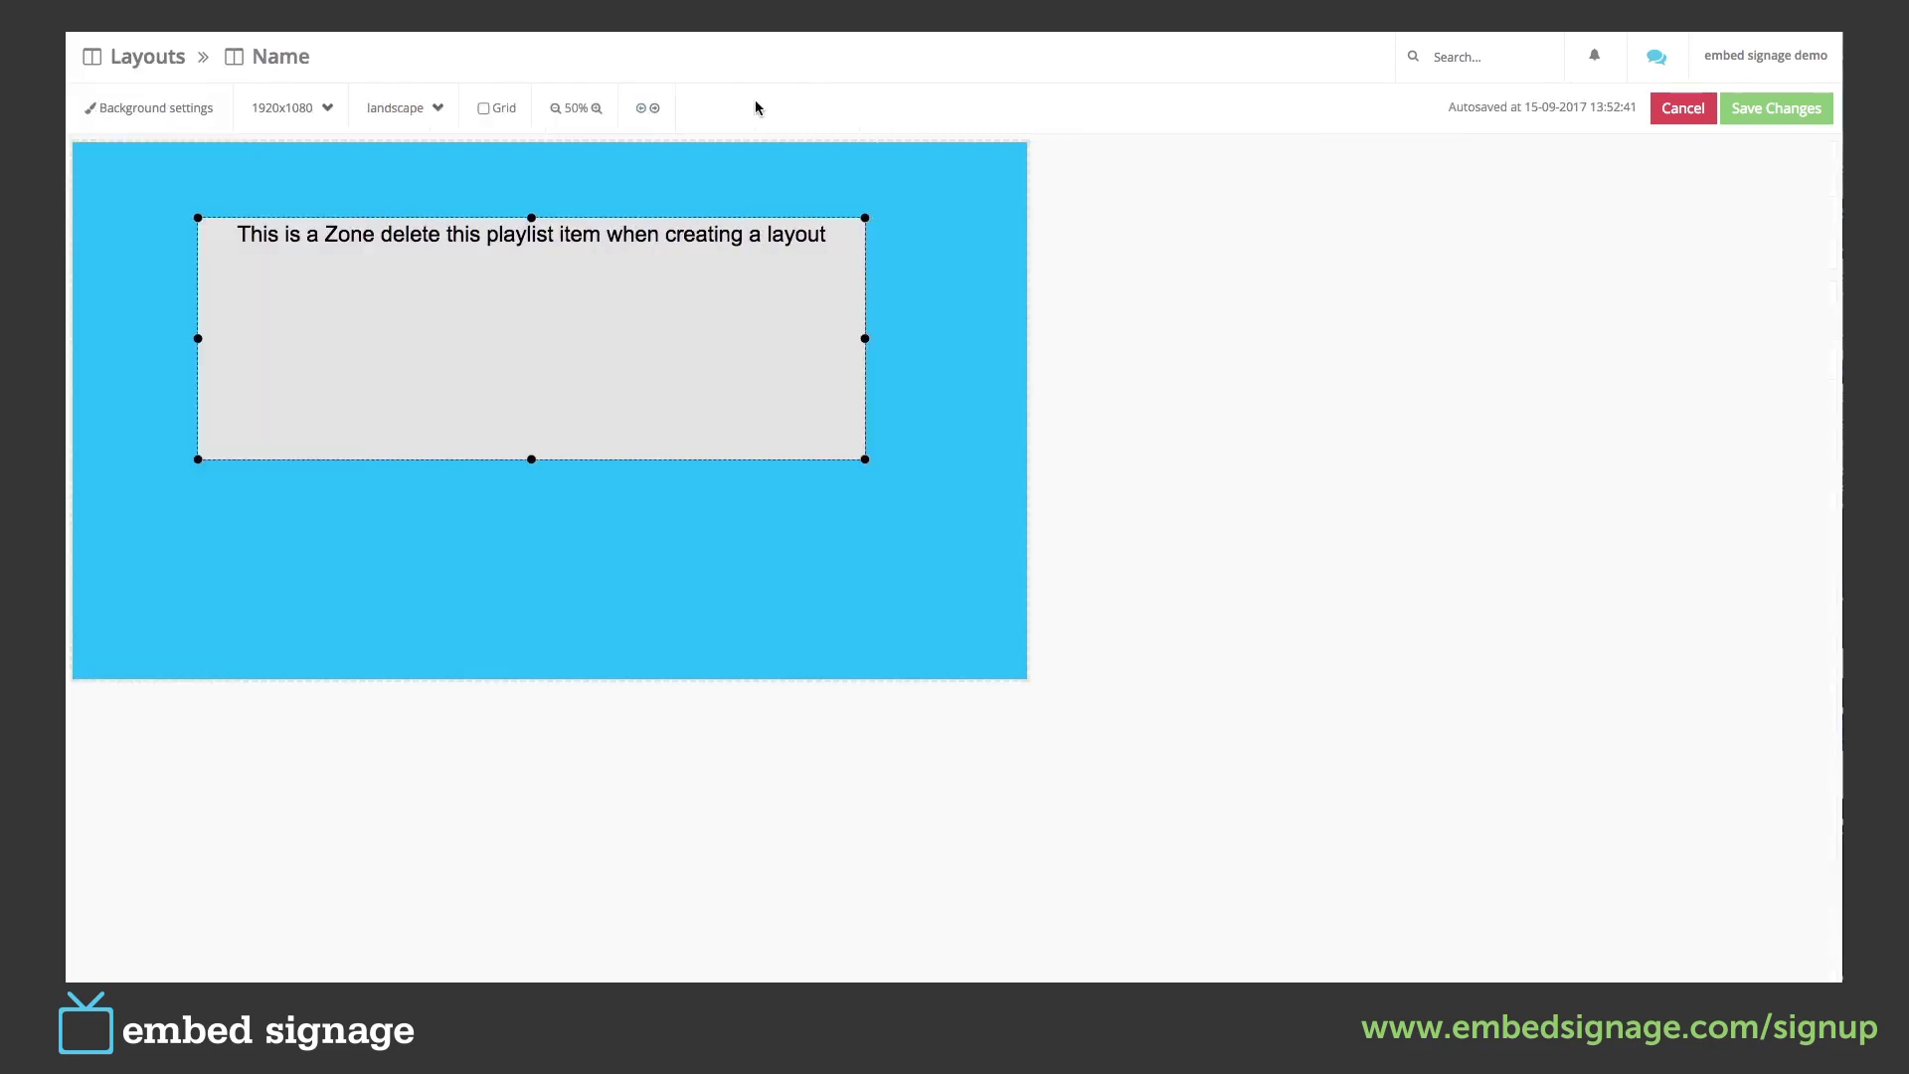
pyautogui.click(655, 112)
pyautogui.click(641, 110)
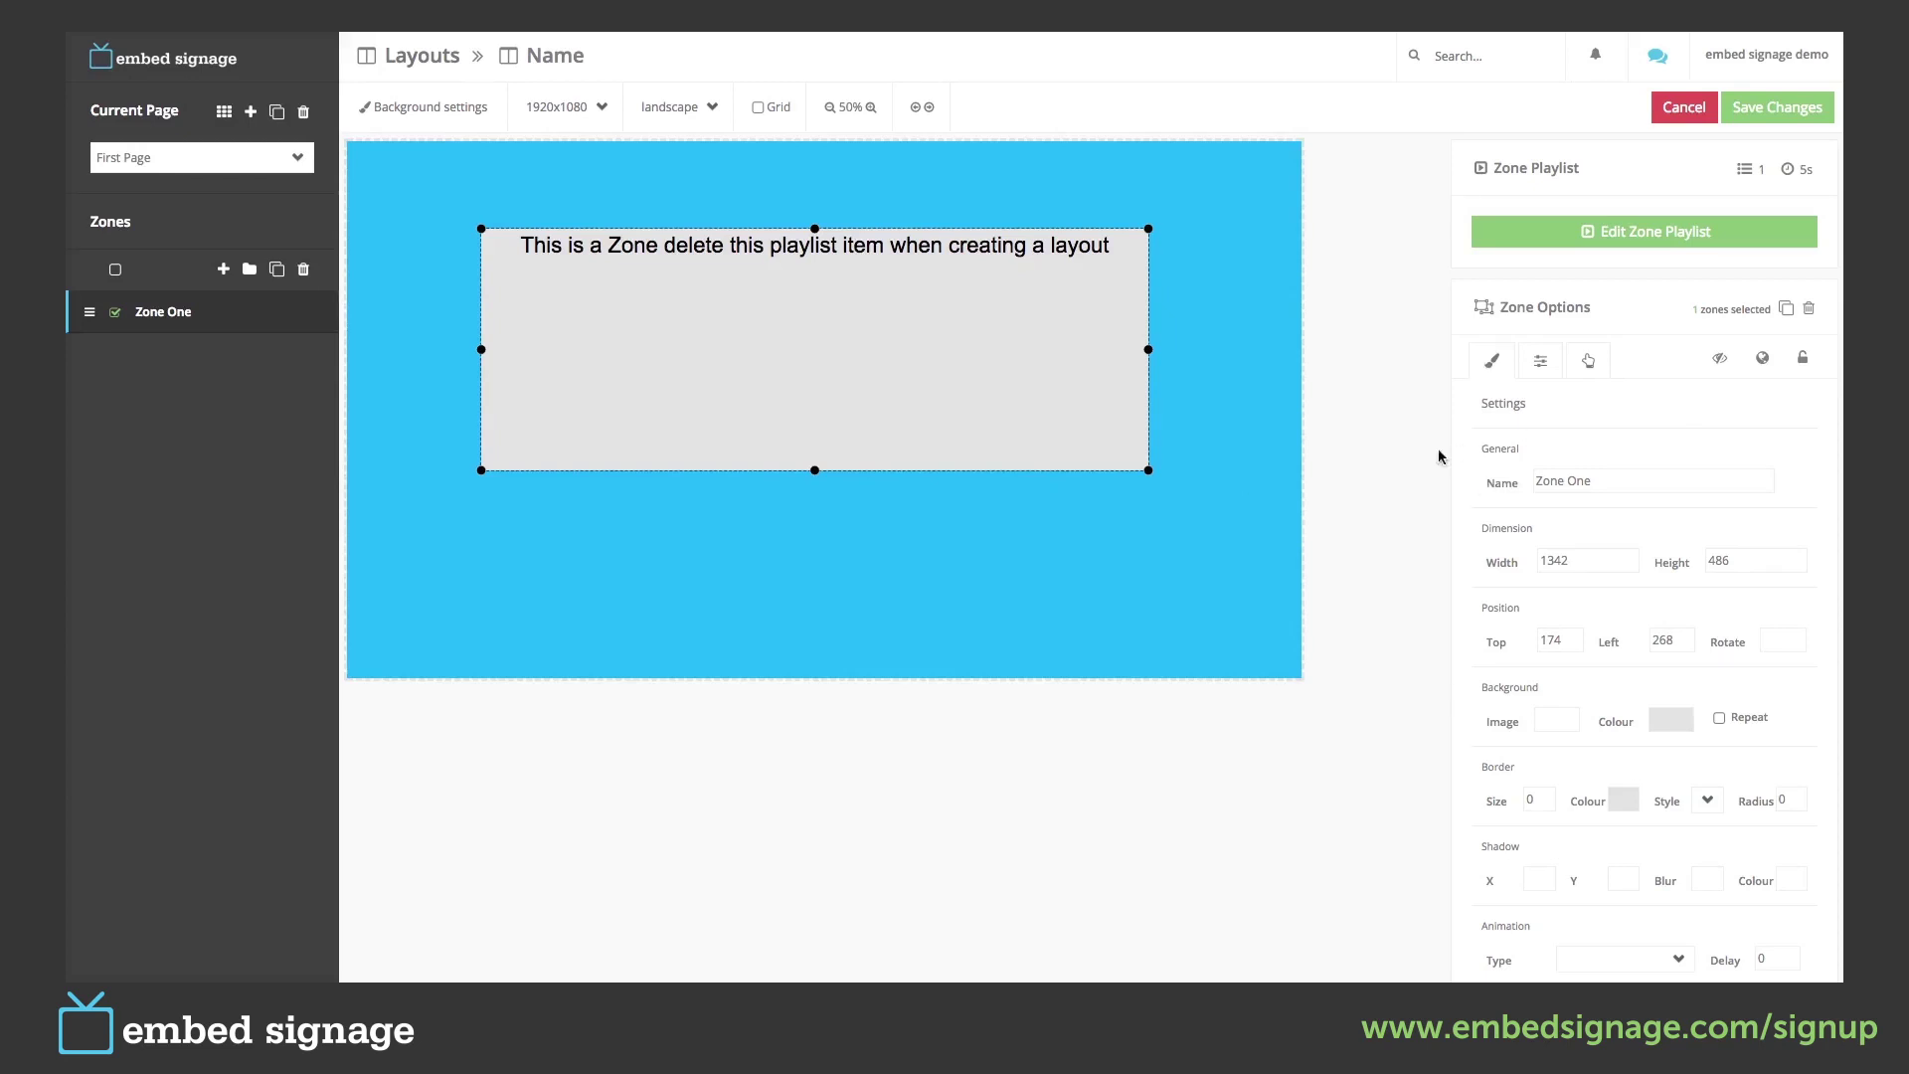
# Rename Zone One as First Zone in the zone's general settings.
pyautogui.click(1570, 484)
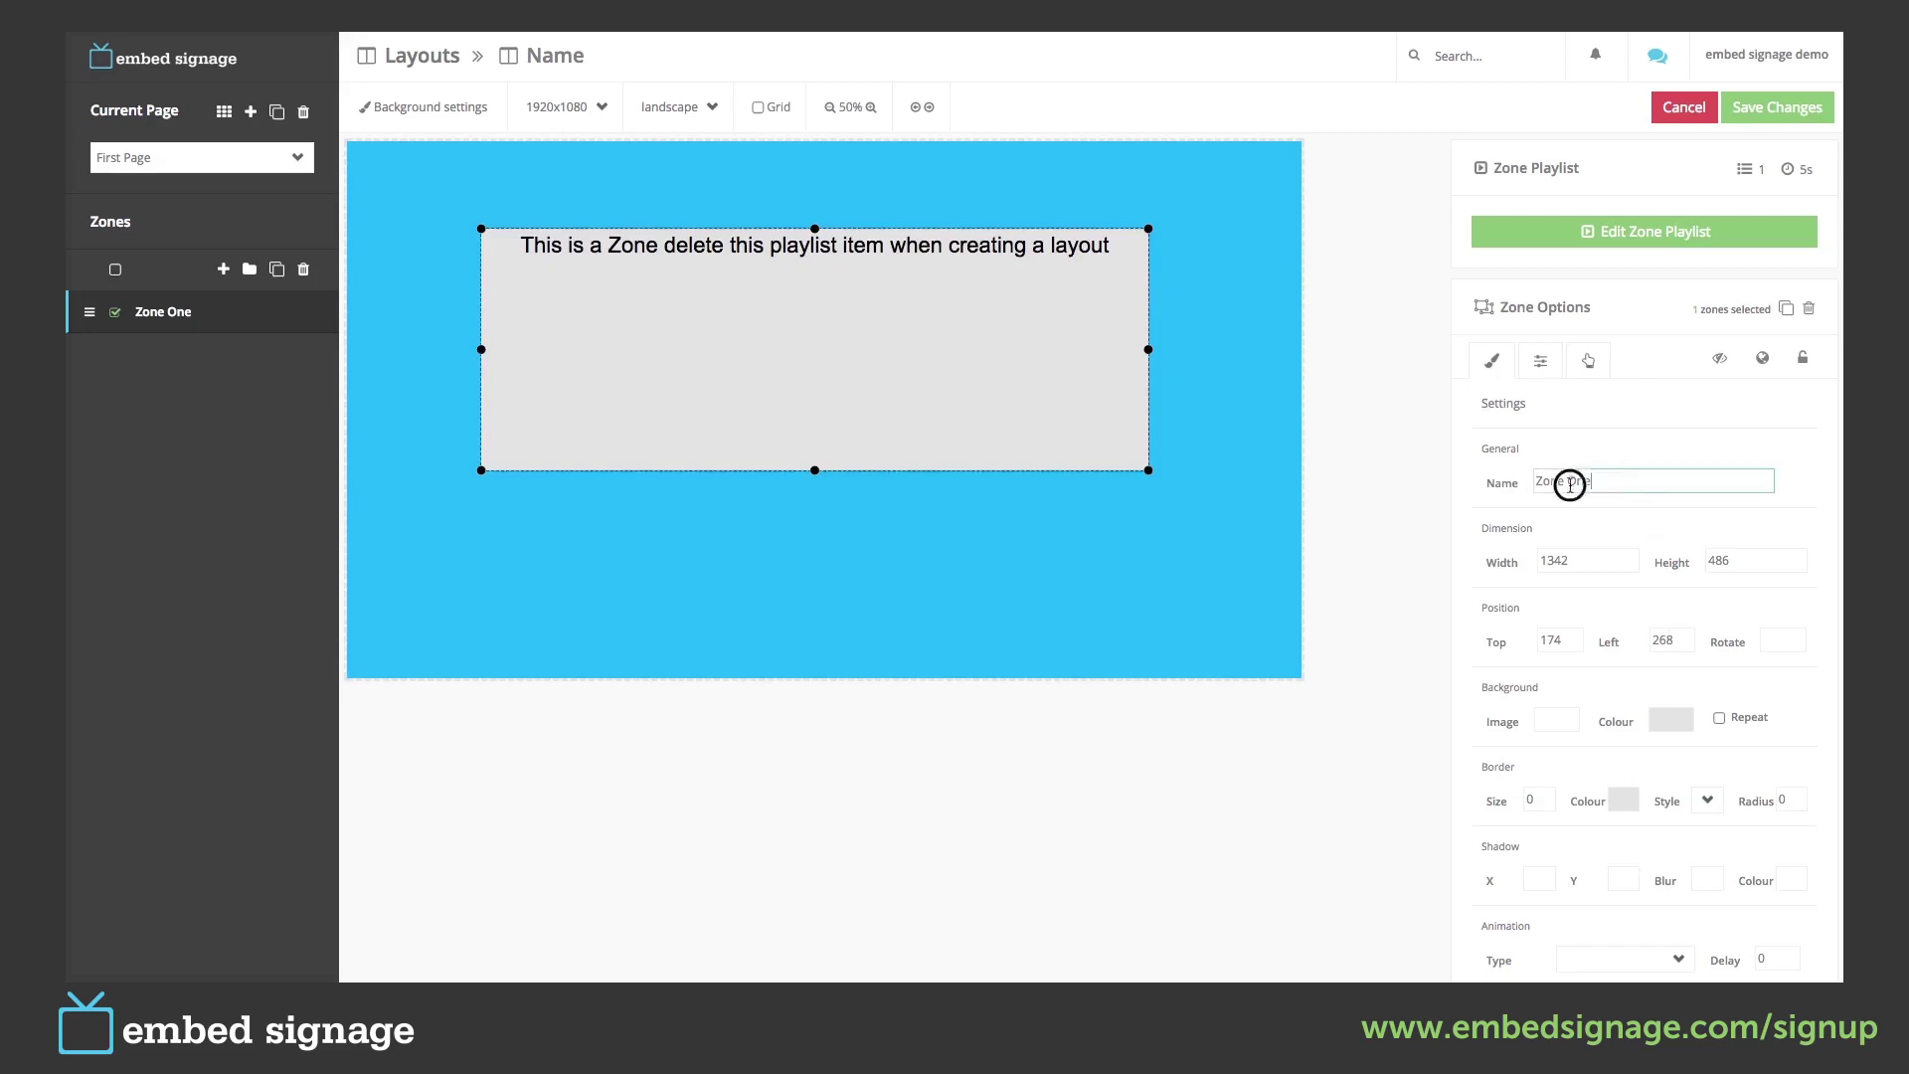
pyautogui.tripleClick(1570, 484)
pyautogui.write('First Zone')
pyautogui.click(1544, 454)
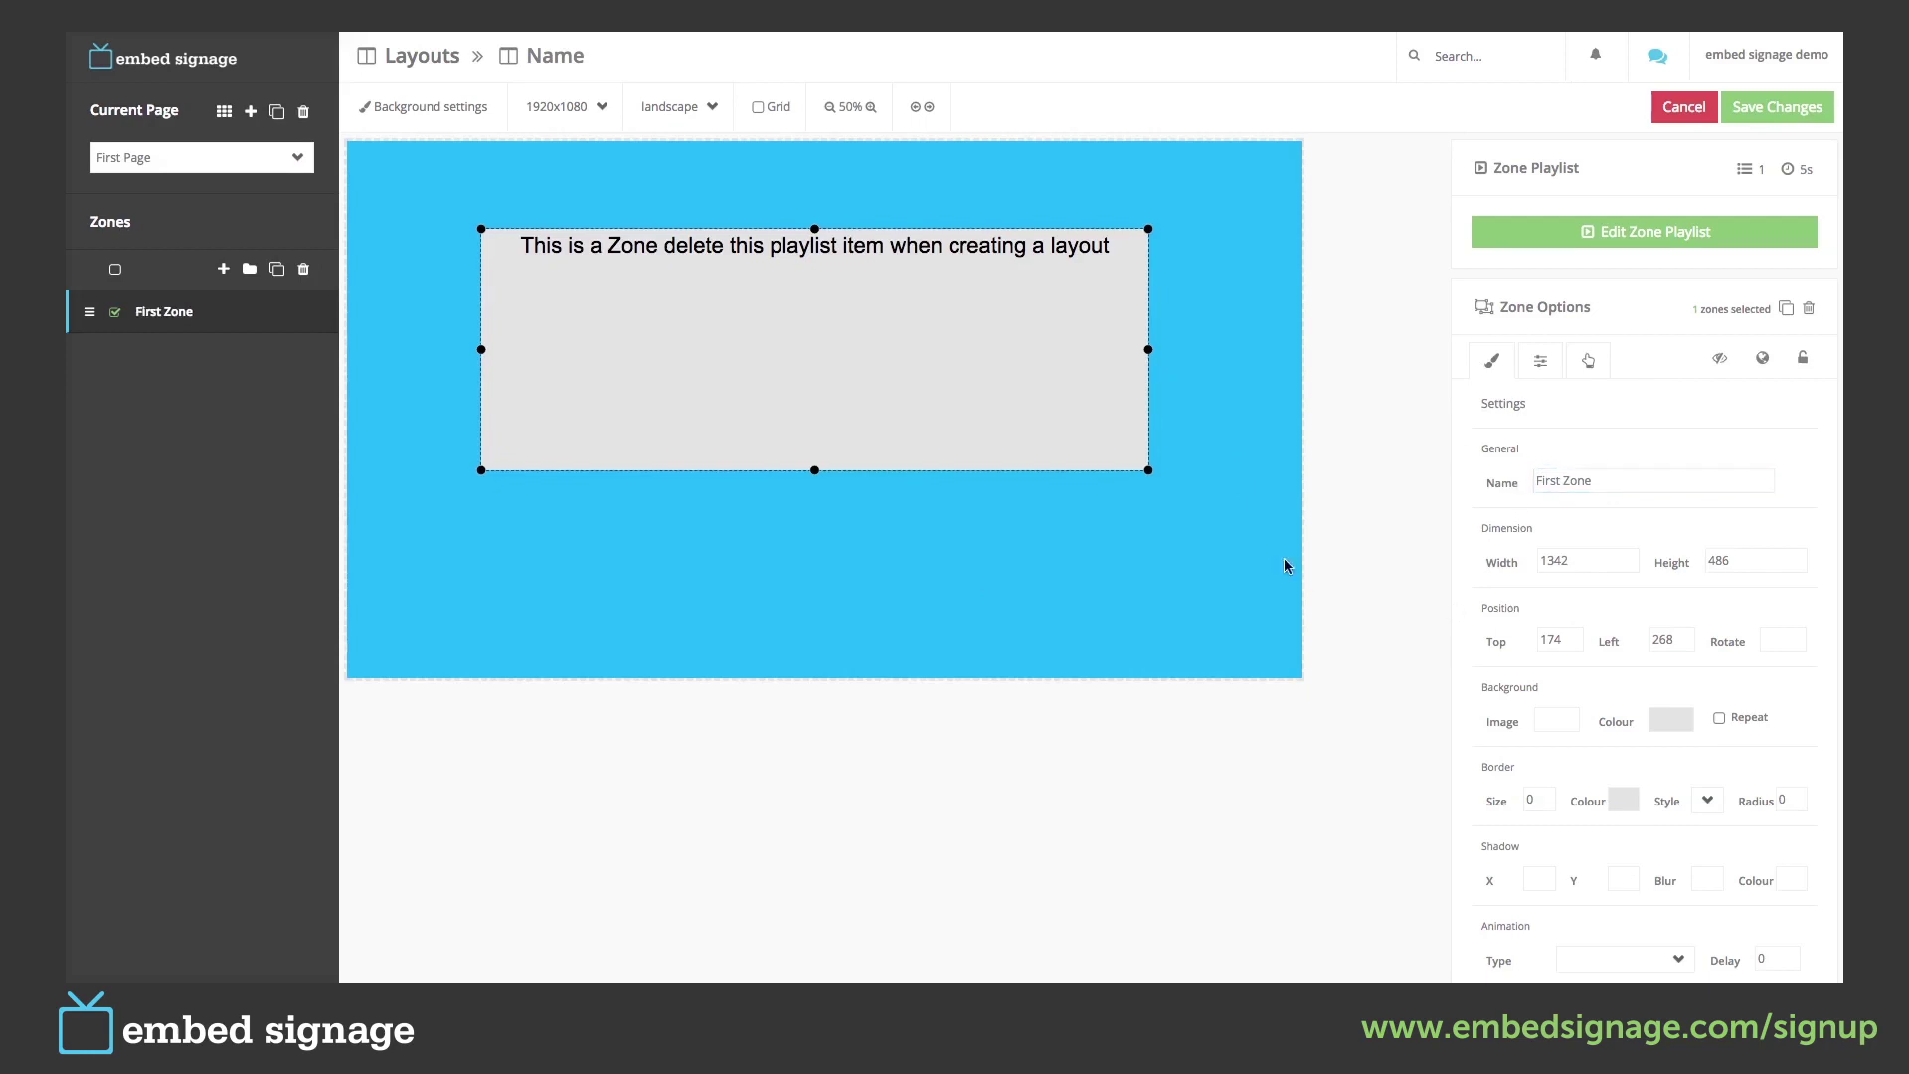
# Move First Zone to about top 82 and left 148, and resize it to about 1280 wide by 752 high.
pyautogui.moveTo(897, 394); pyautogui.dragTo(853, 365)
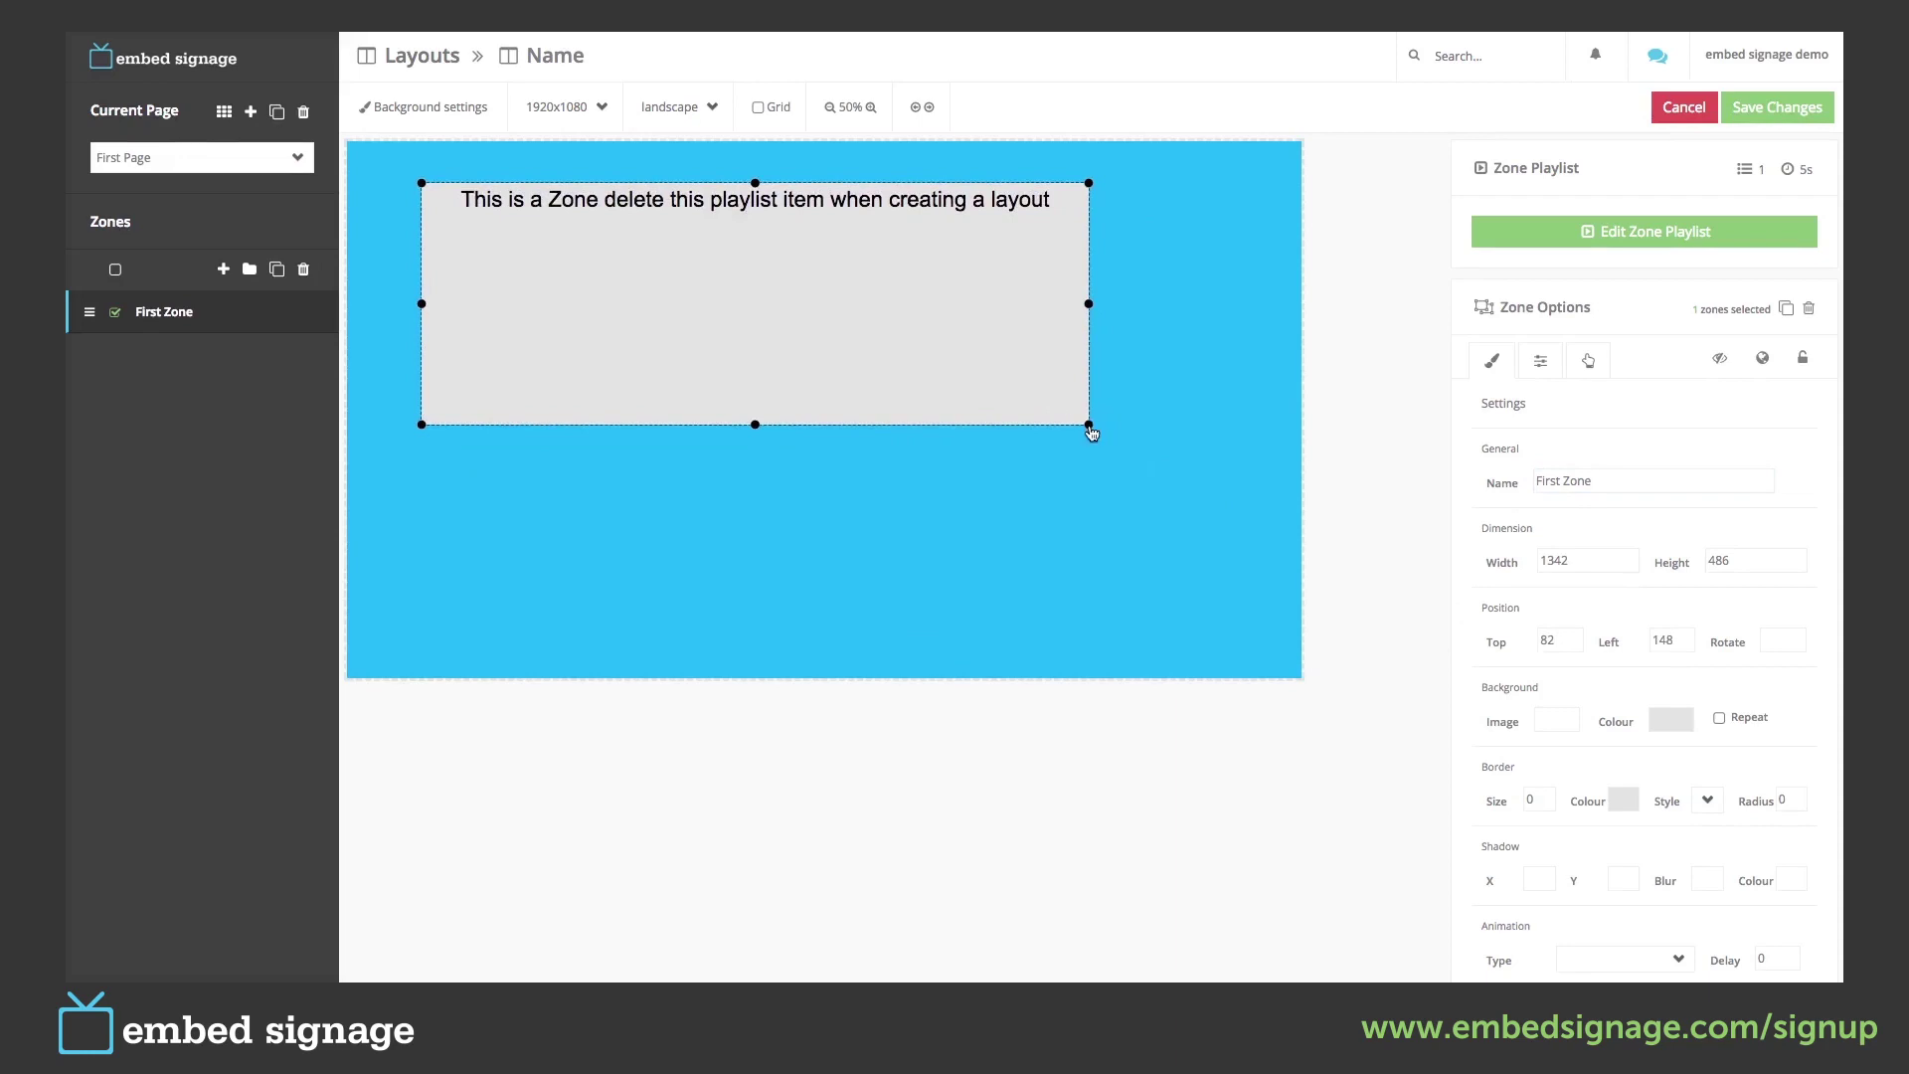
pyautogui.moveTo(1088, 425); pyautogui.dragTo(1060, 562)
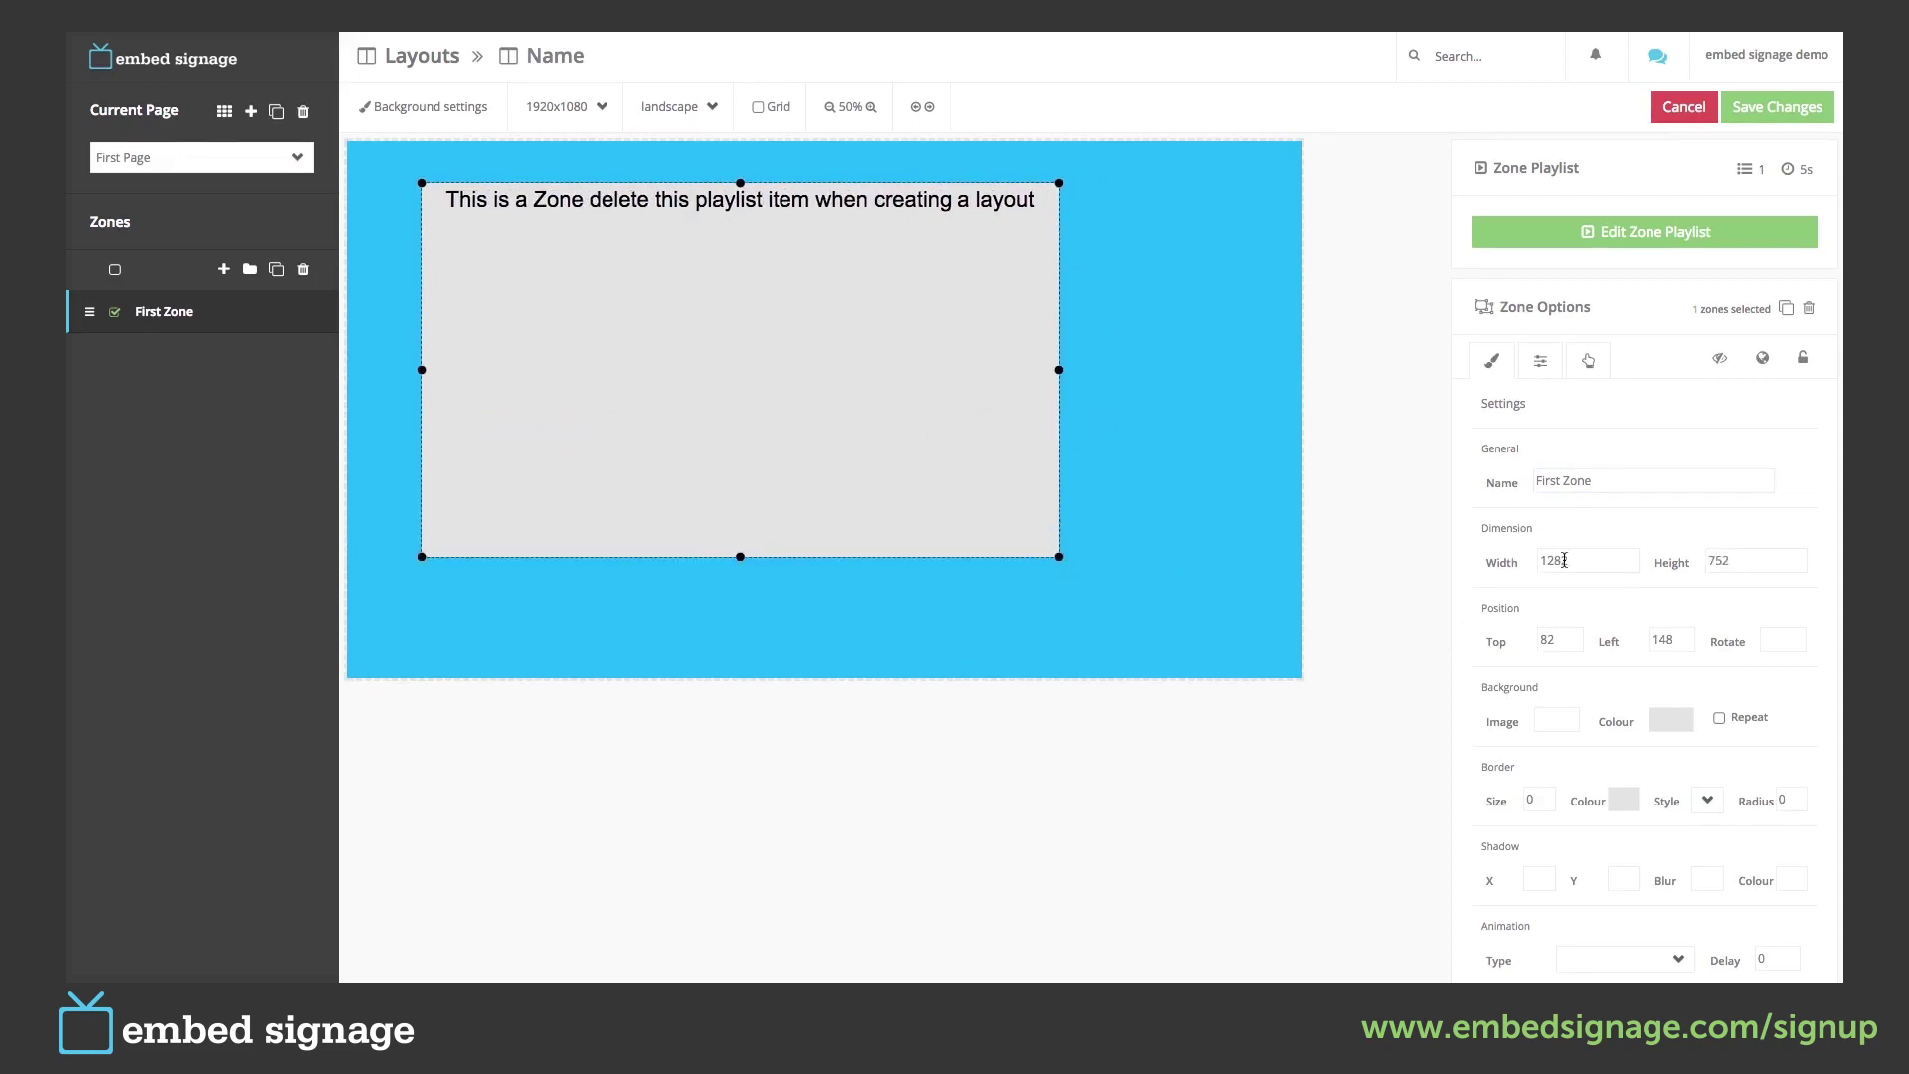
# Set First Zone's width to 800 and height to 650, and its position to top 50 and left 50.
pyautogui.moveTo(1587, 559); pyautogui.dragTo(1521, 559)
pyautogui.write('800')
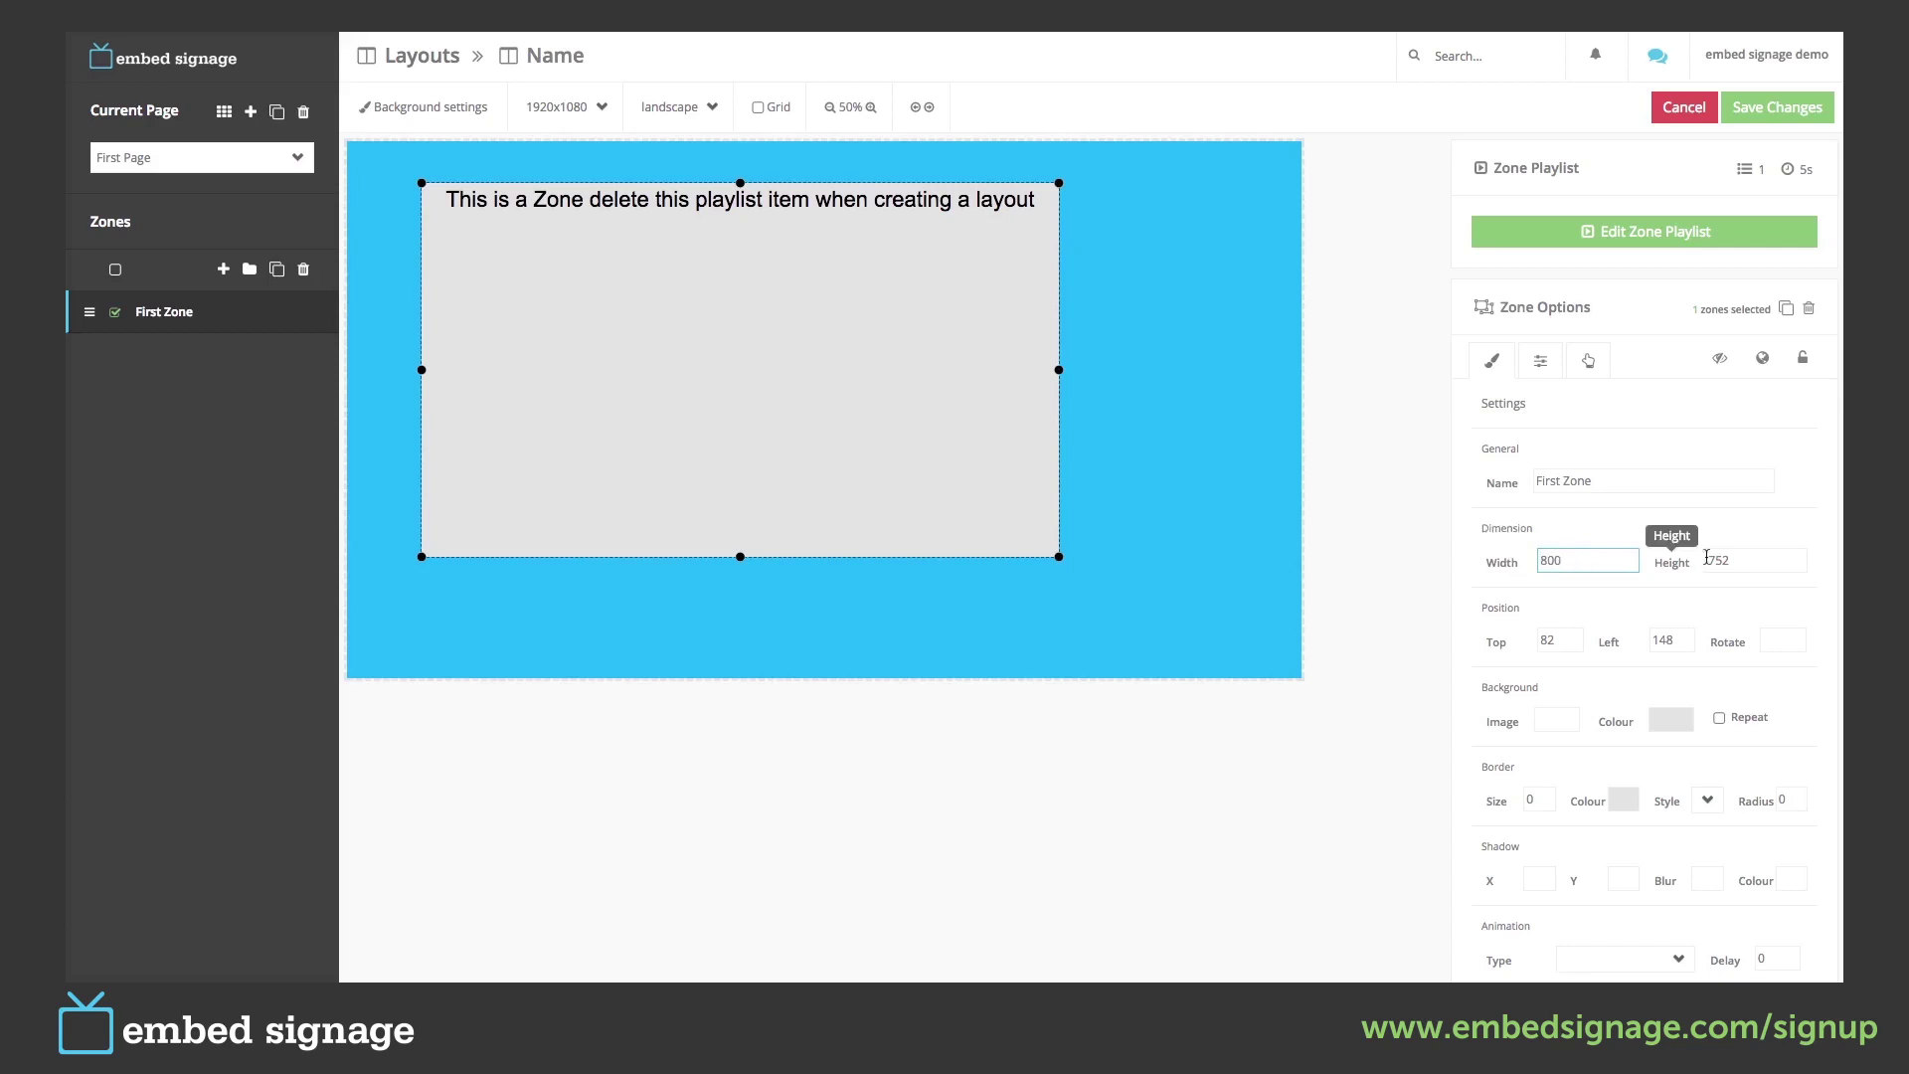
pyautogui.moveTo(1735, 560); pyautogui.dragTo(1695, 559)
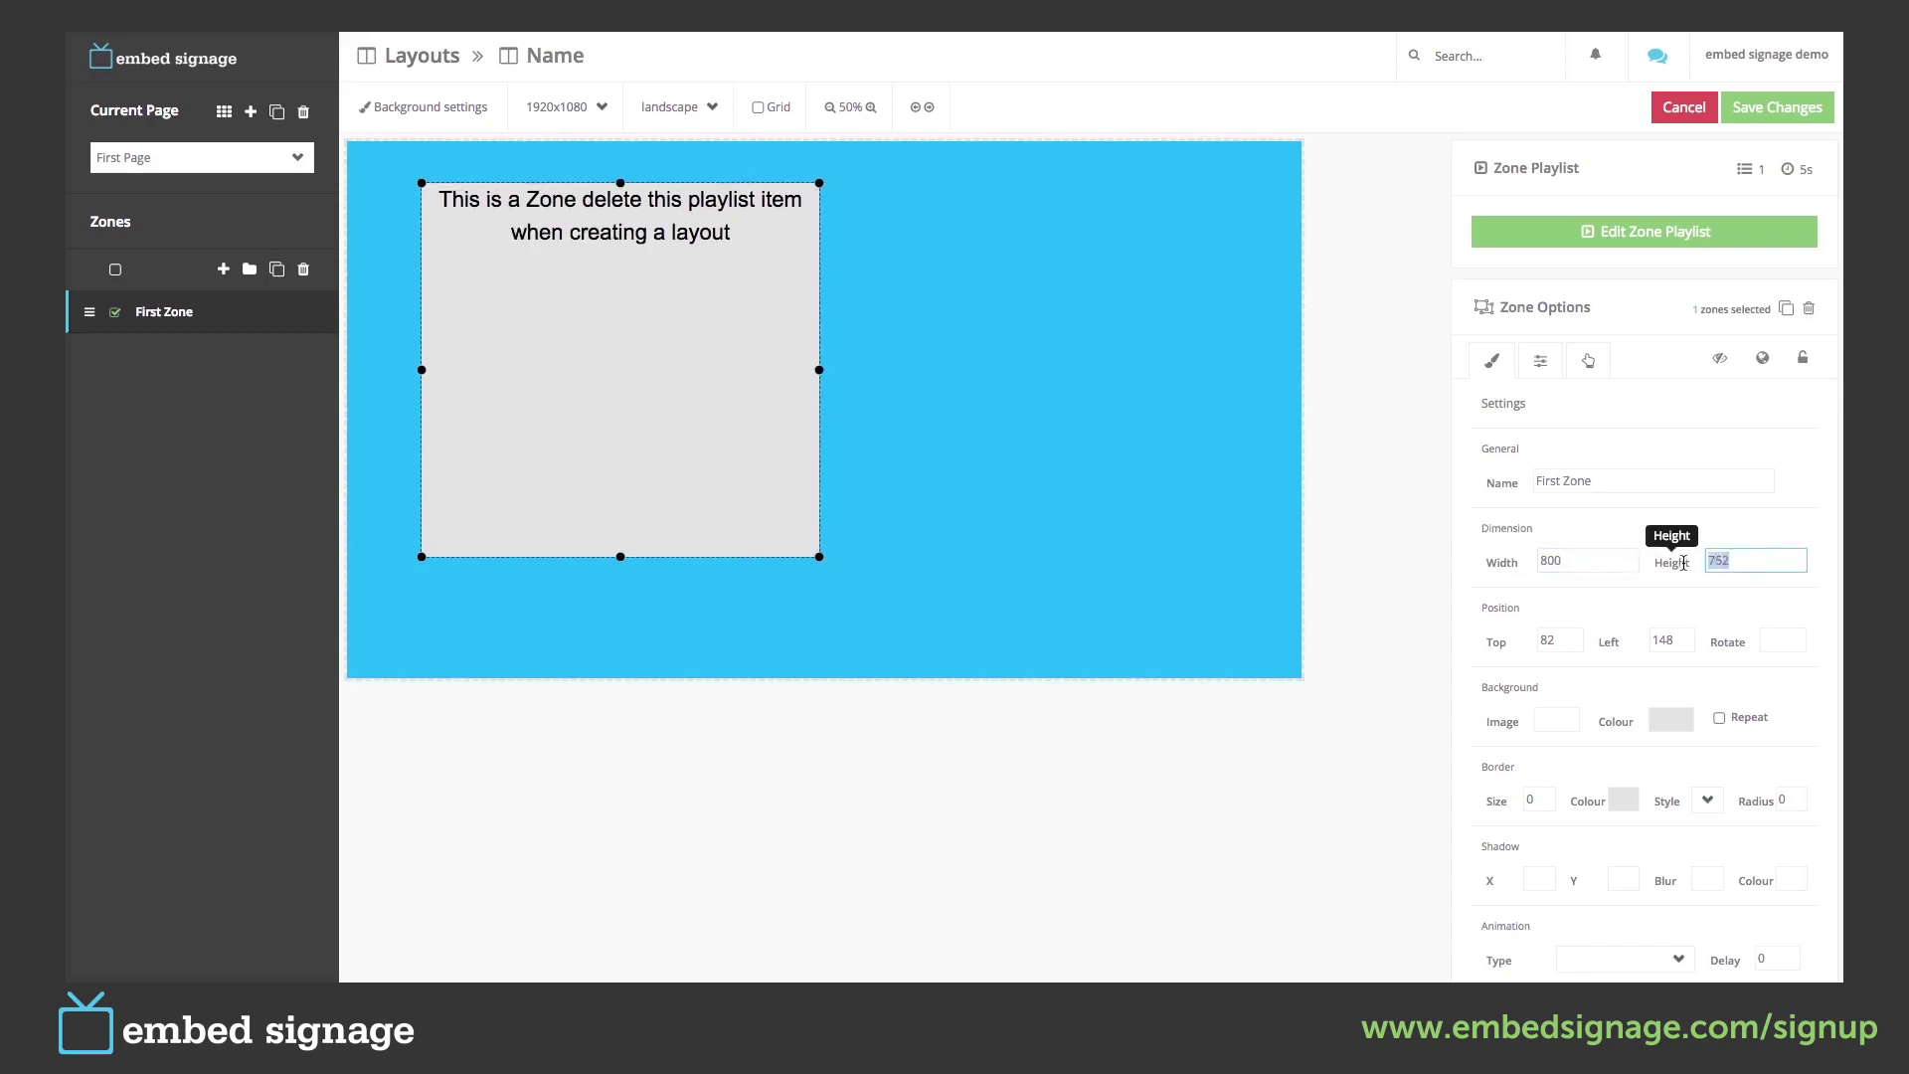
pyautogui.write('650')
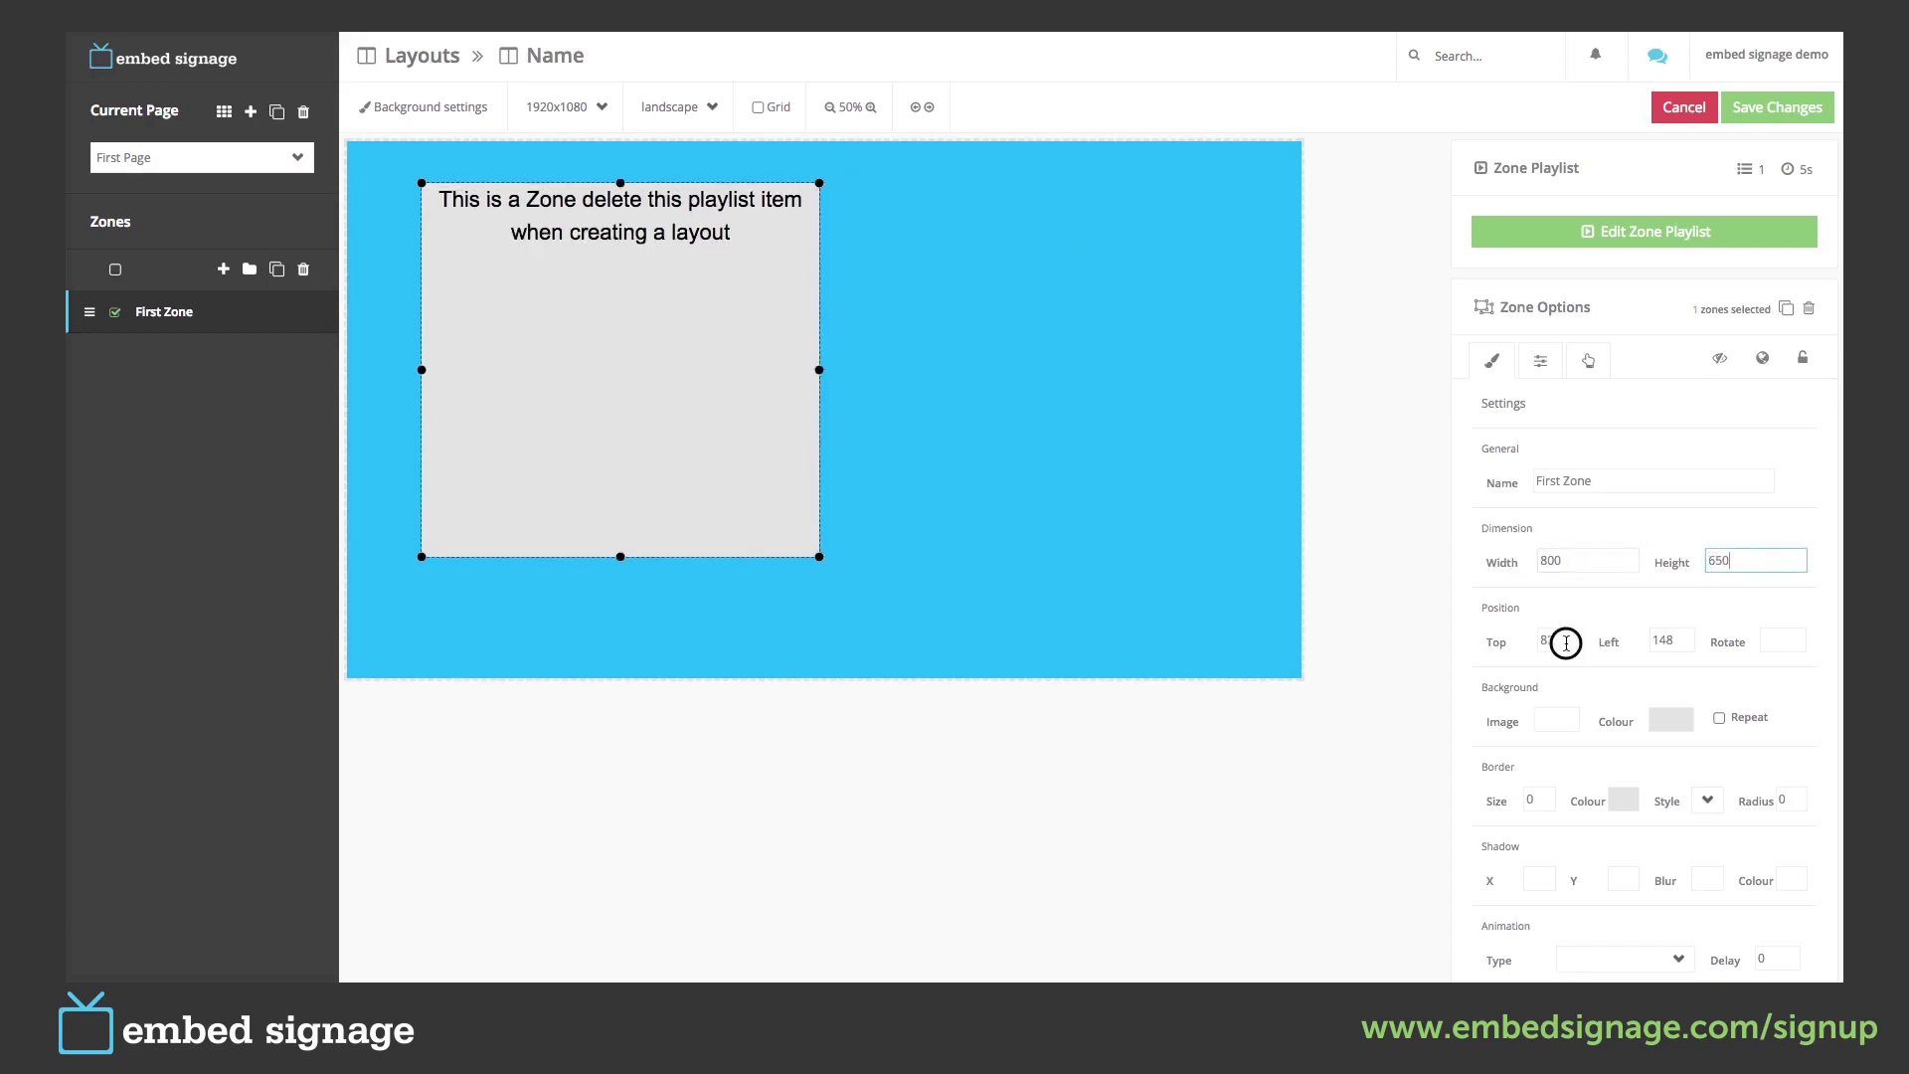
pyautogui.moveTo(1566, 639); pyautogui.dragTo(1518, 646)
pyautogui.write('50')
pyautogui.moveTo(1652, 651); pyautogui.dragTo(1690, 639)
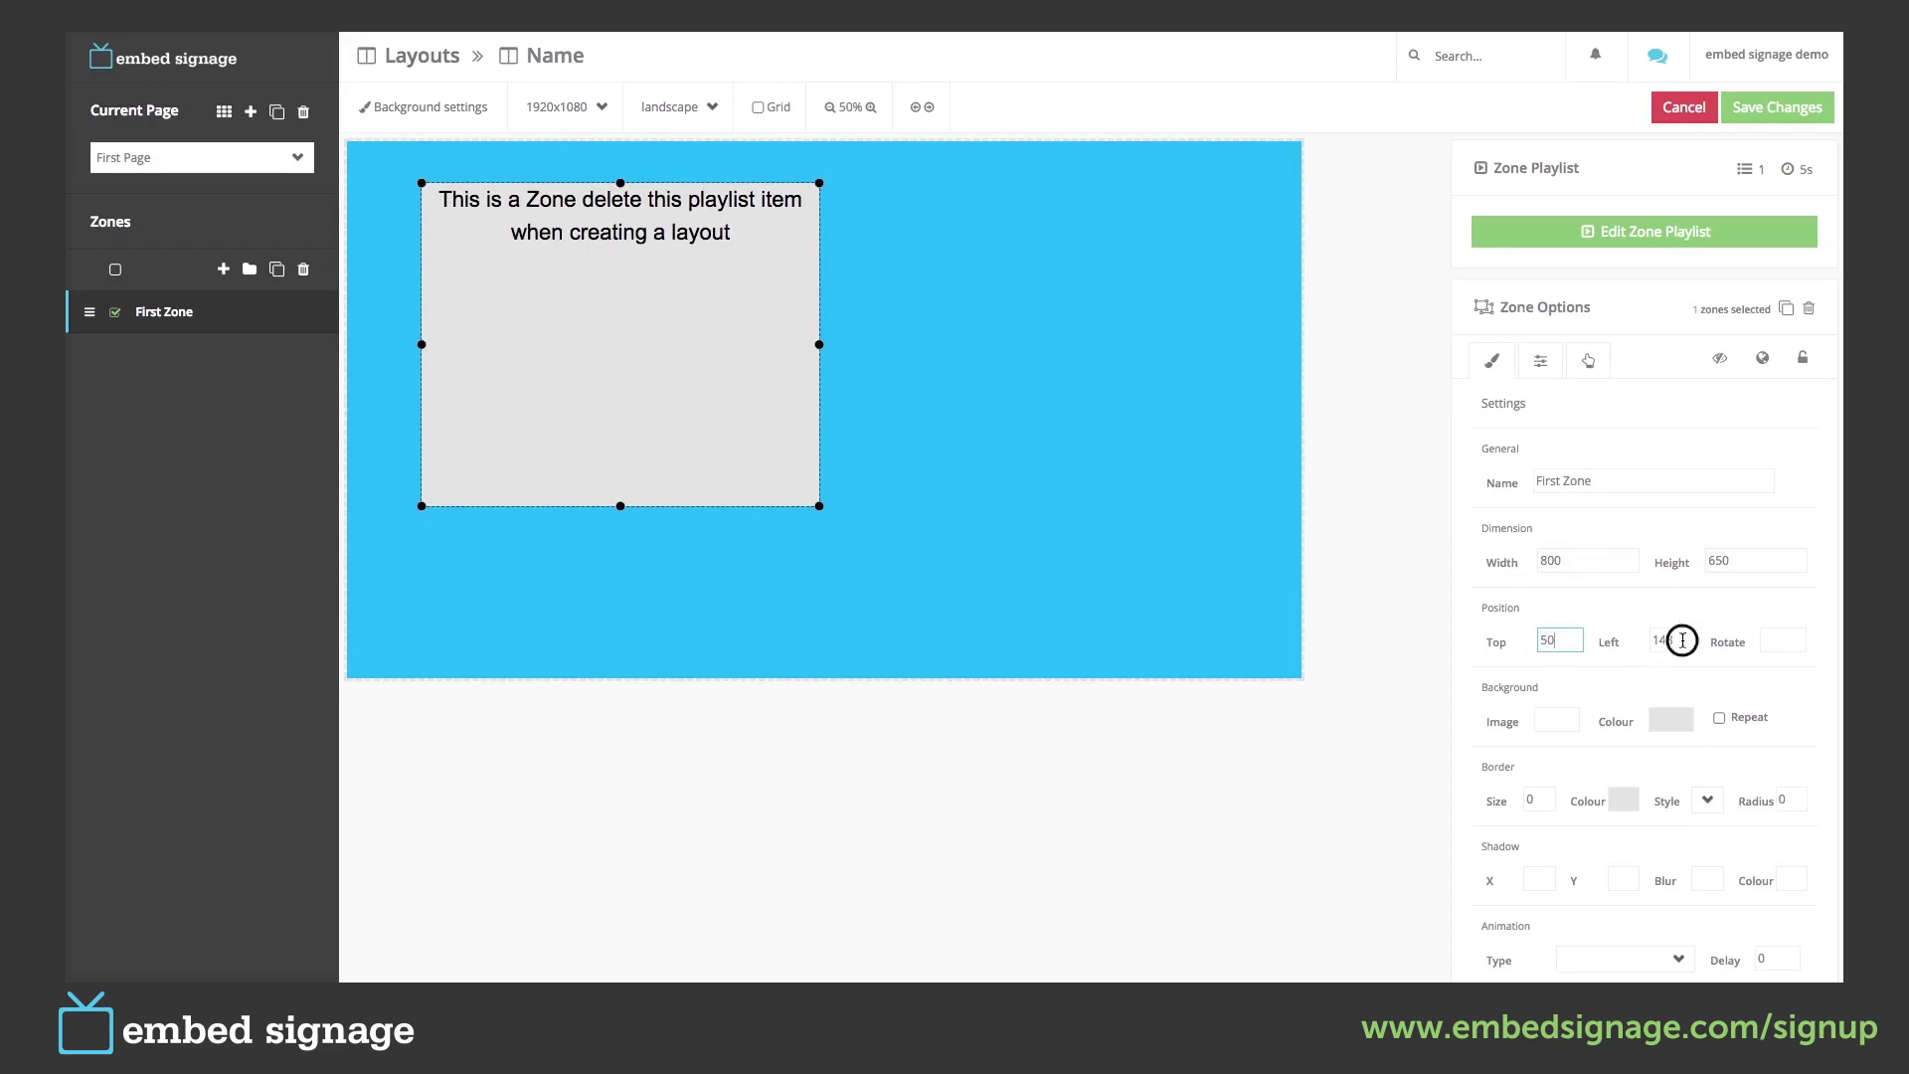
pyautogui.write('50')
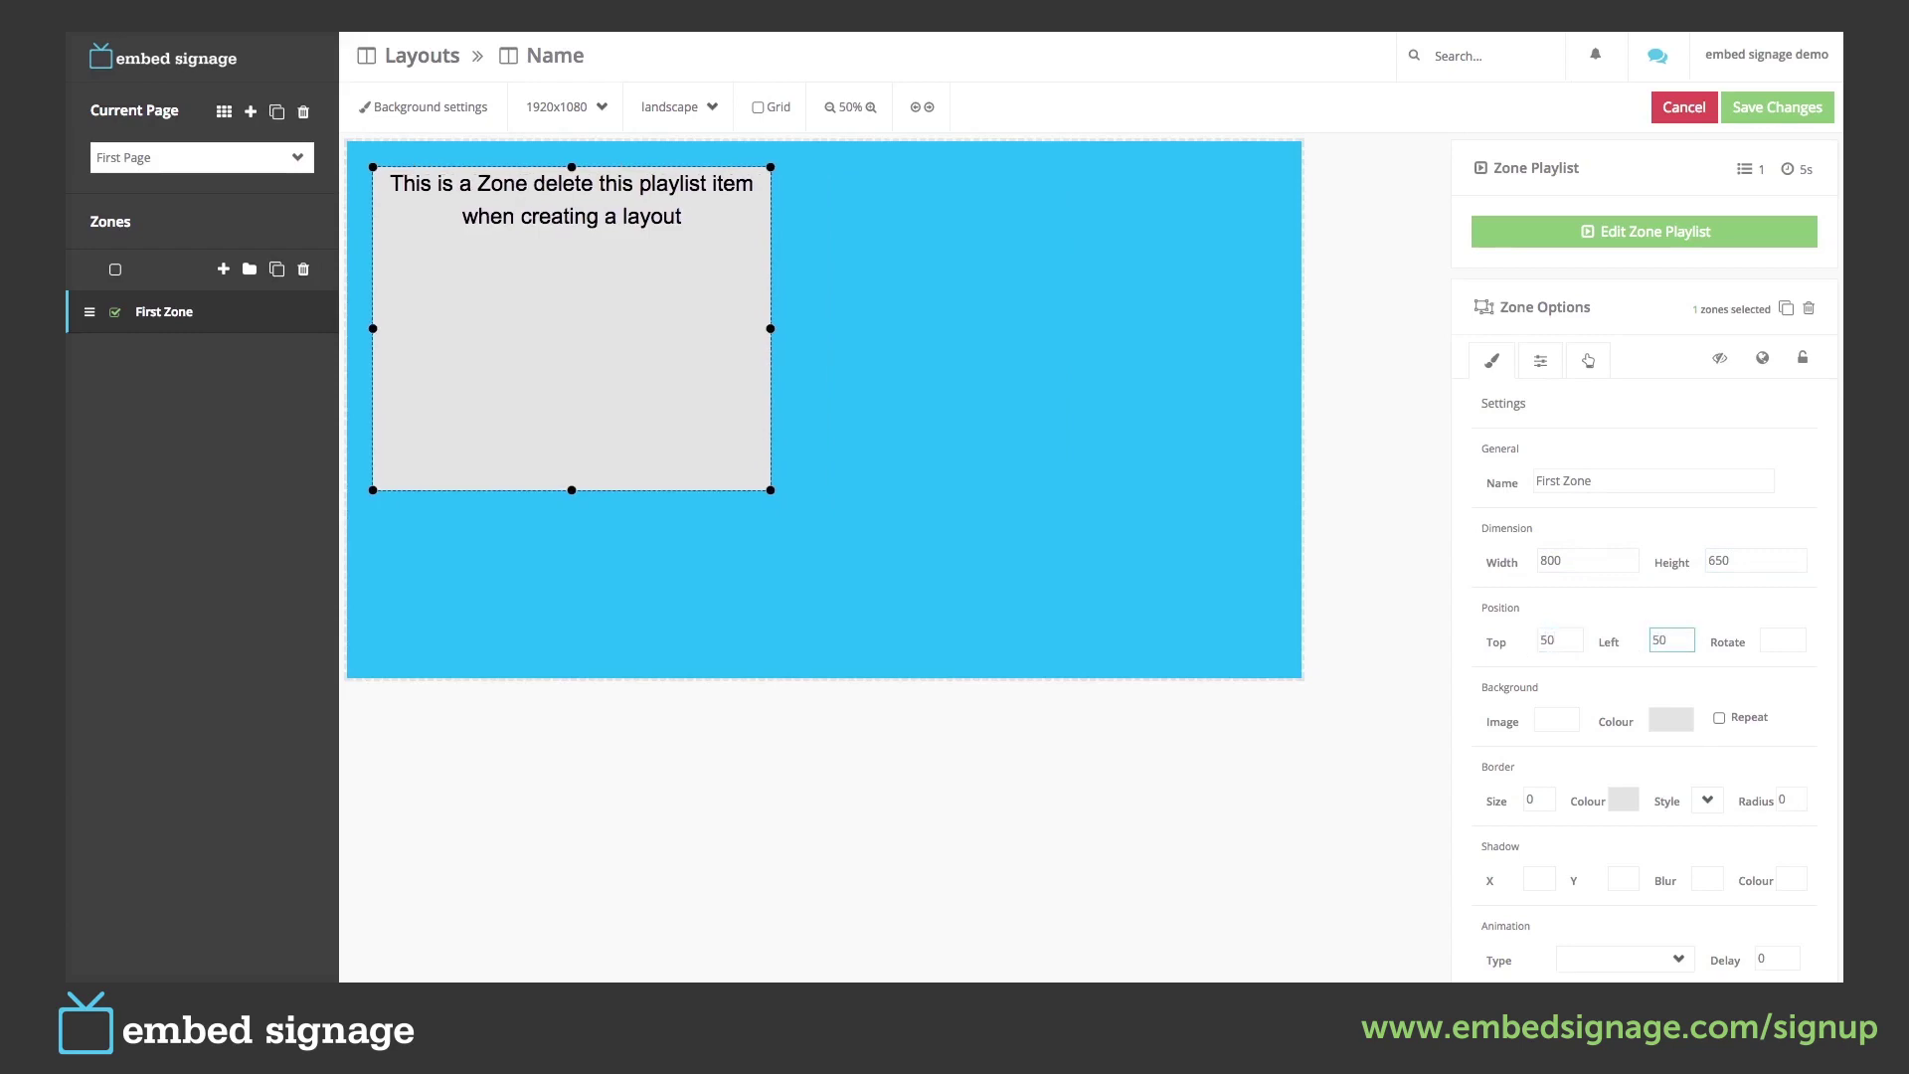
pyautogui.click(1586, 612)
# View the background image choices for First Zone without picking one, and set its background colour to white (ffffff) at 50% opacity.
pyautogui.click(1553, 719)
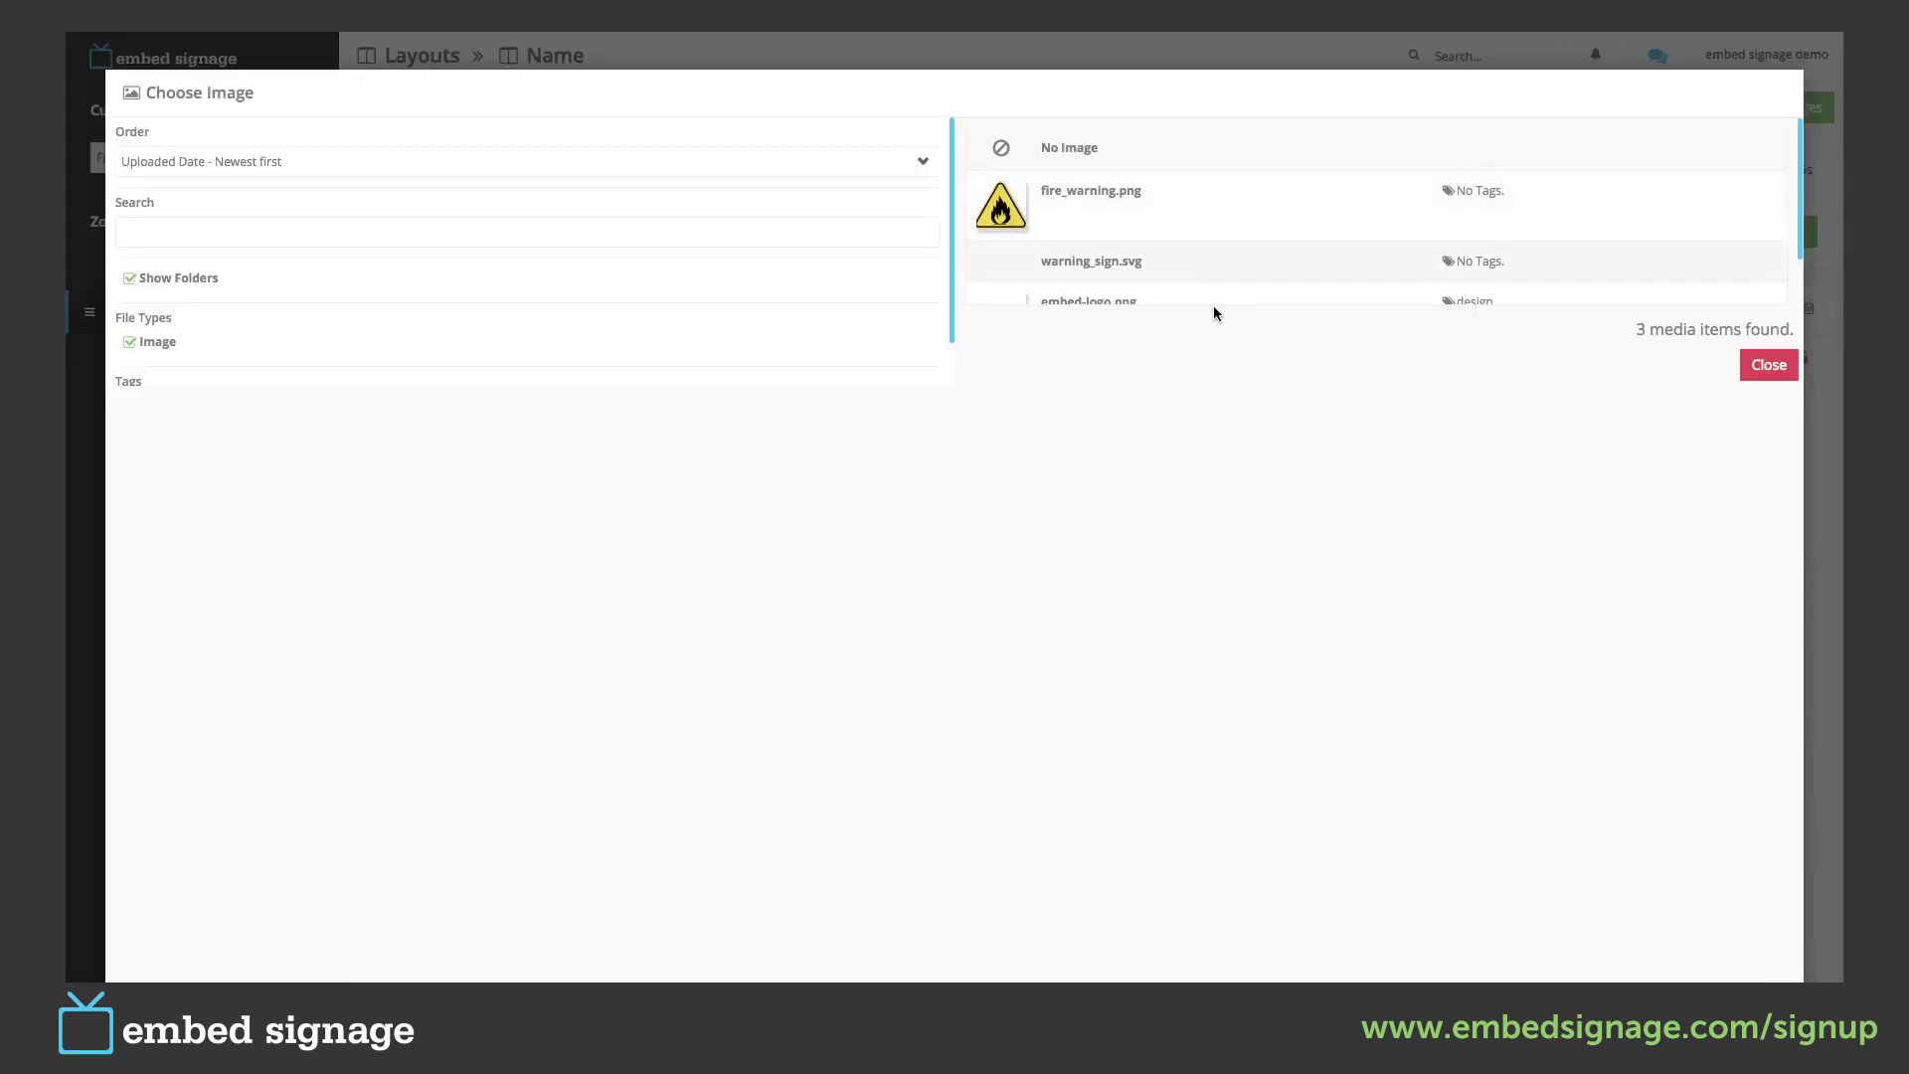
pyautogui.click(1745, 370)
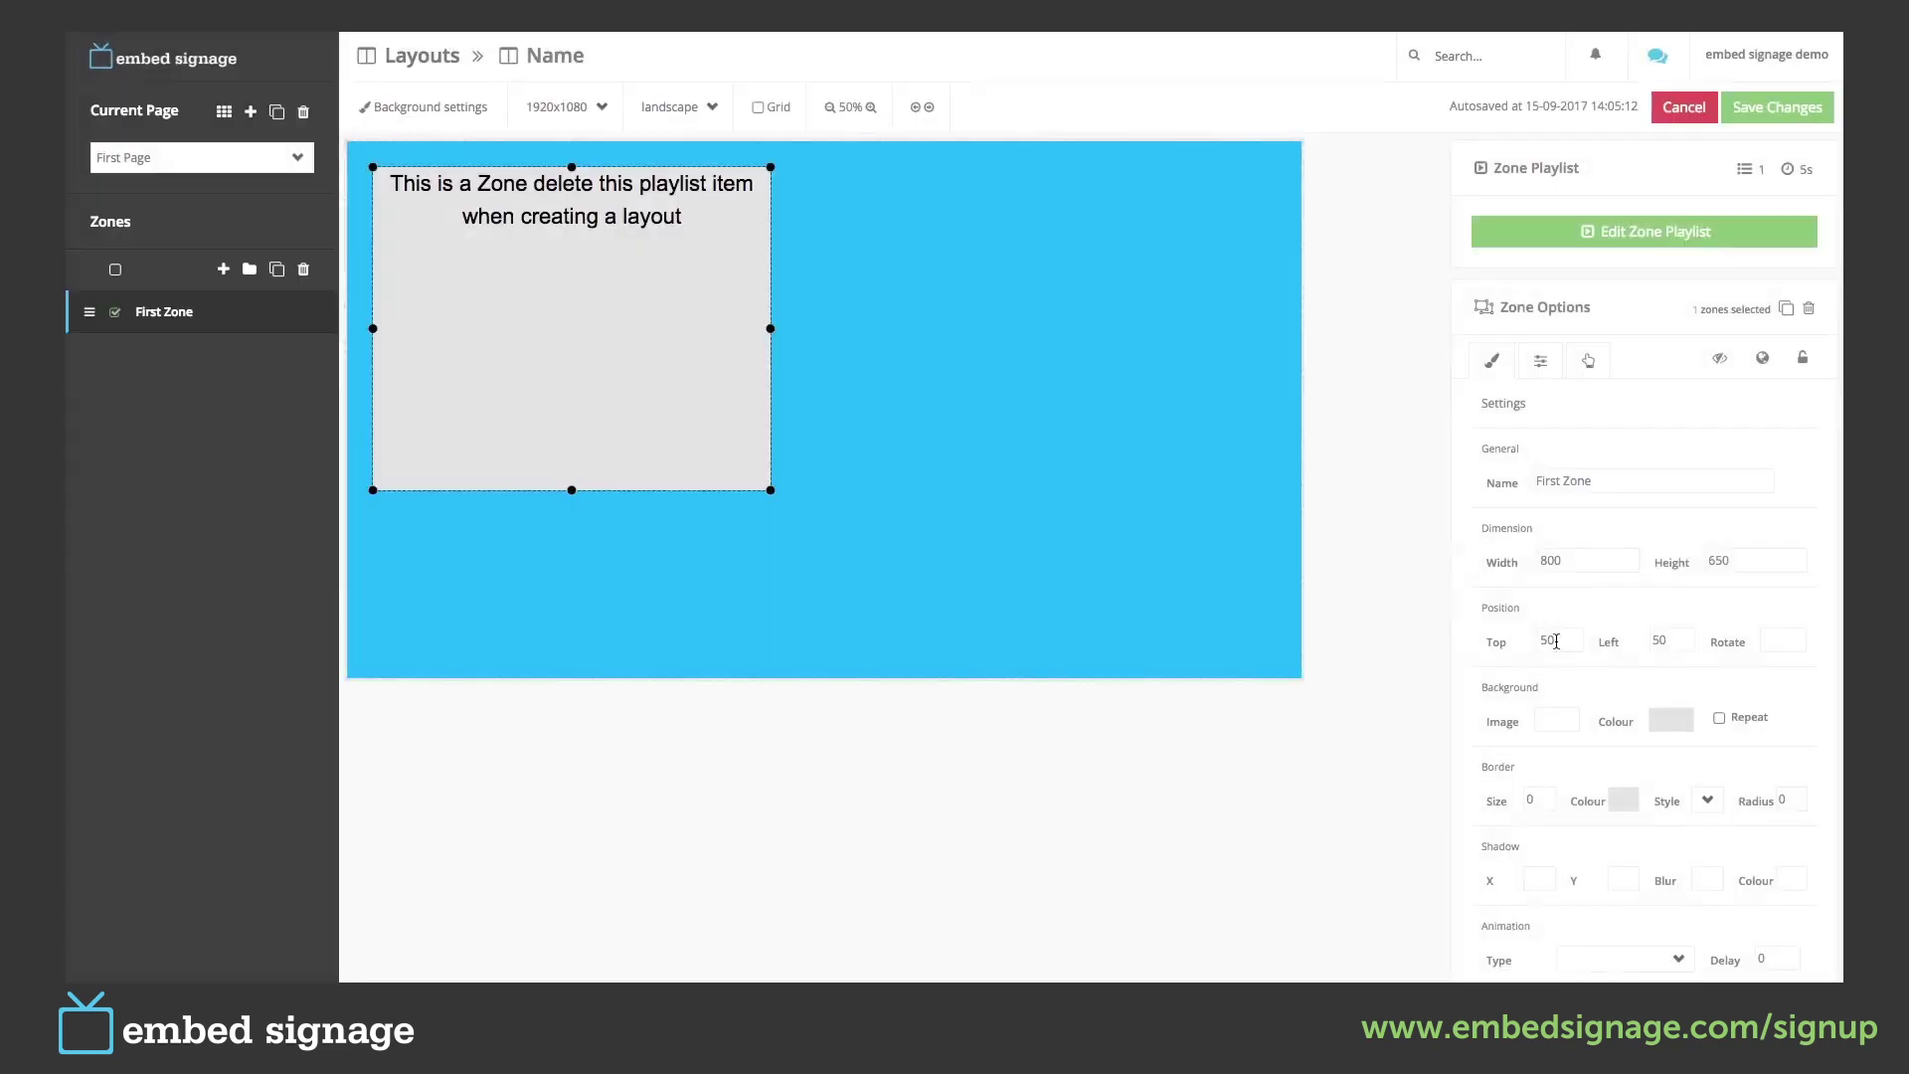
pyautogui.click(1673, 716)
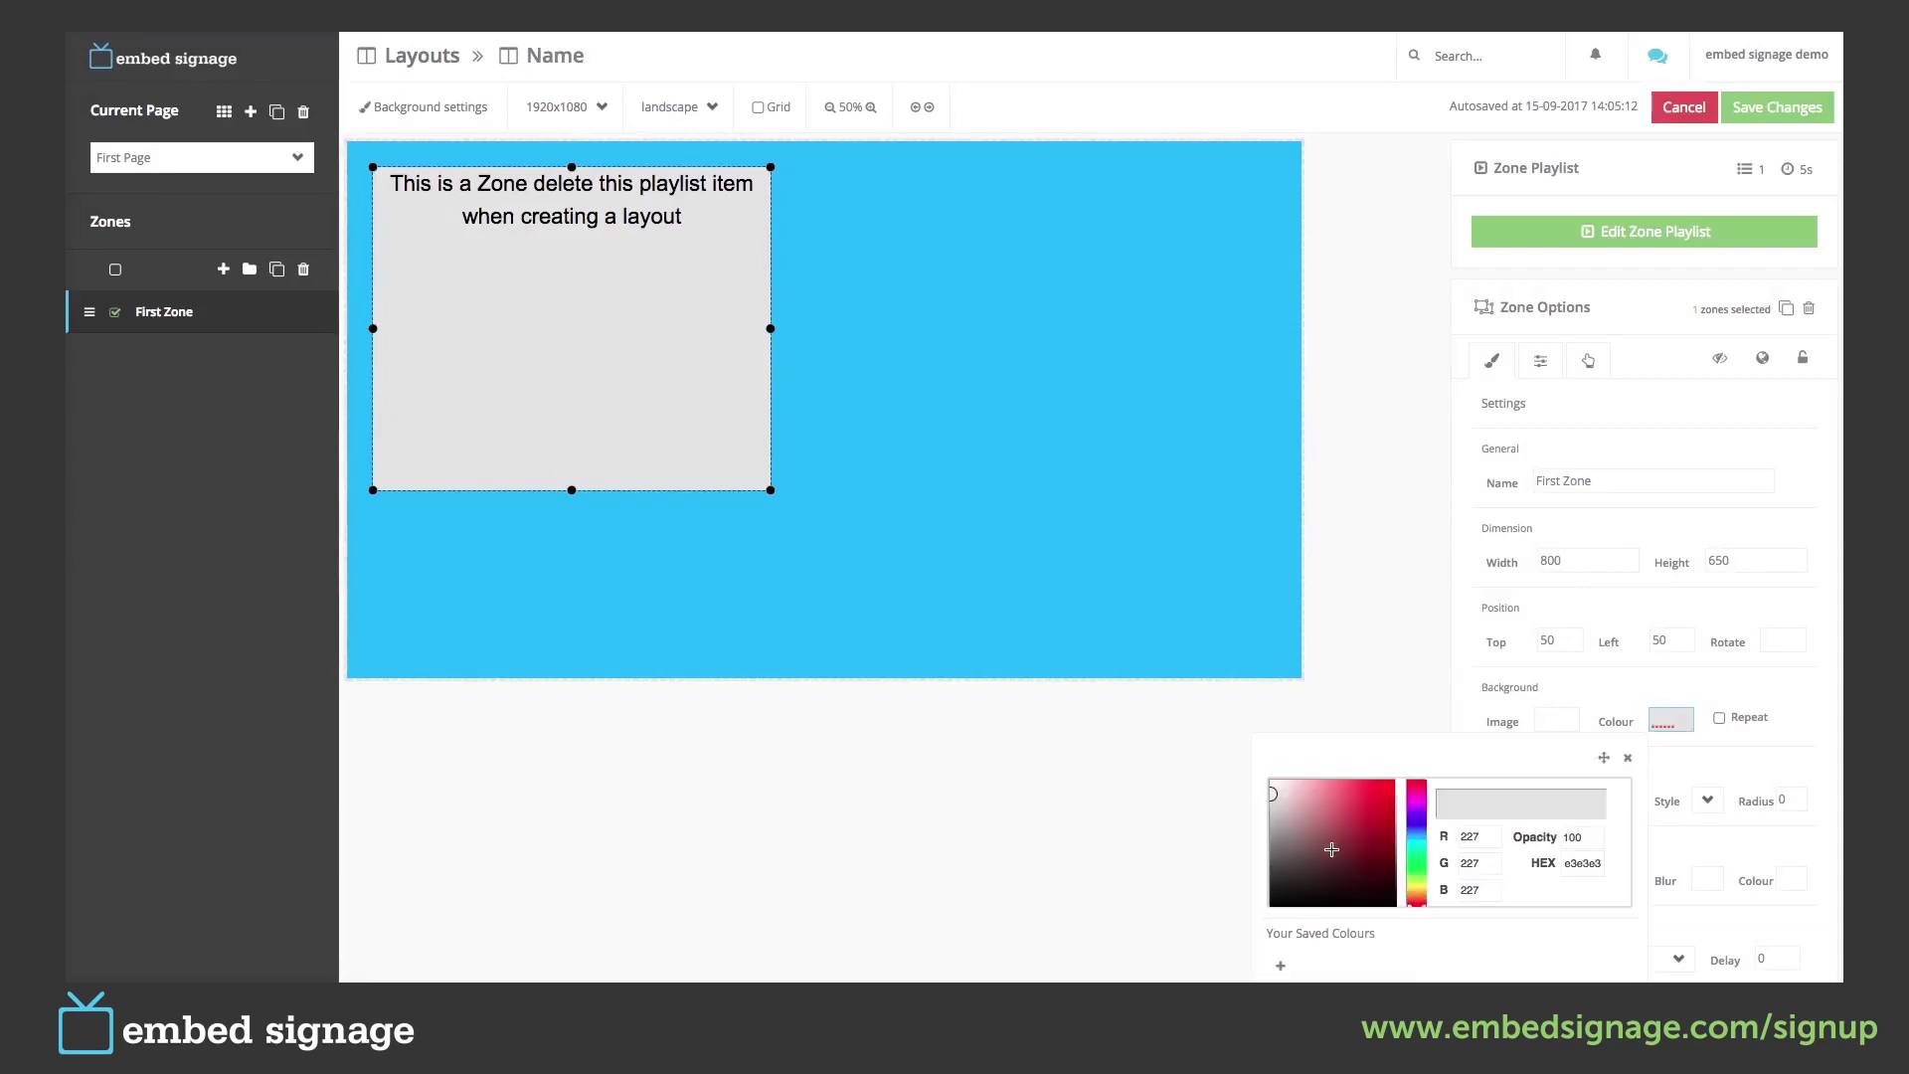
pyautogui.moveTo(1299, 835); pyautogui.dragTo(1261, 768)
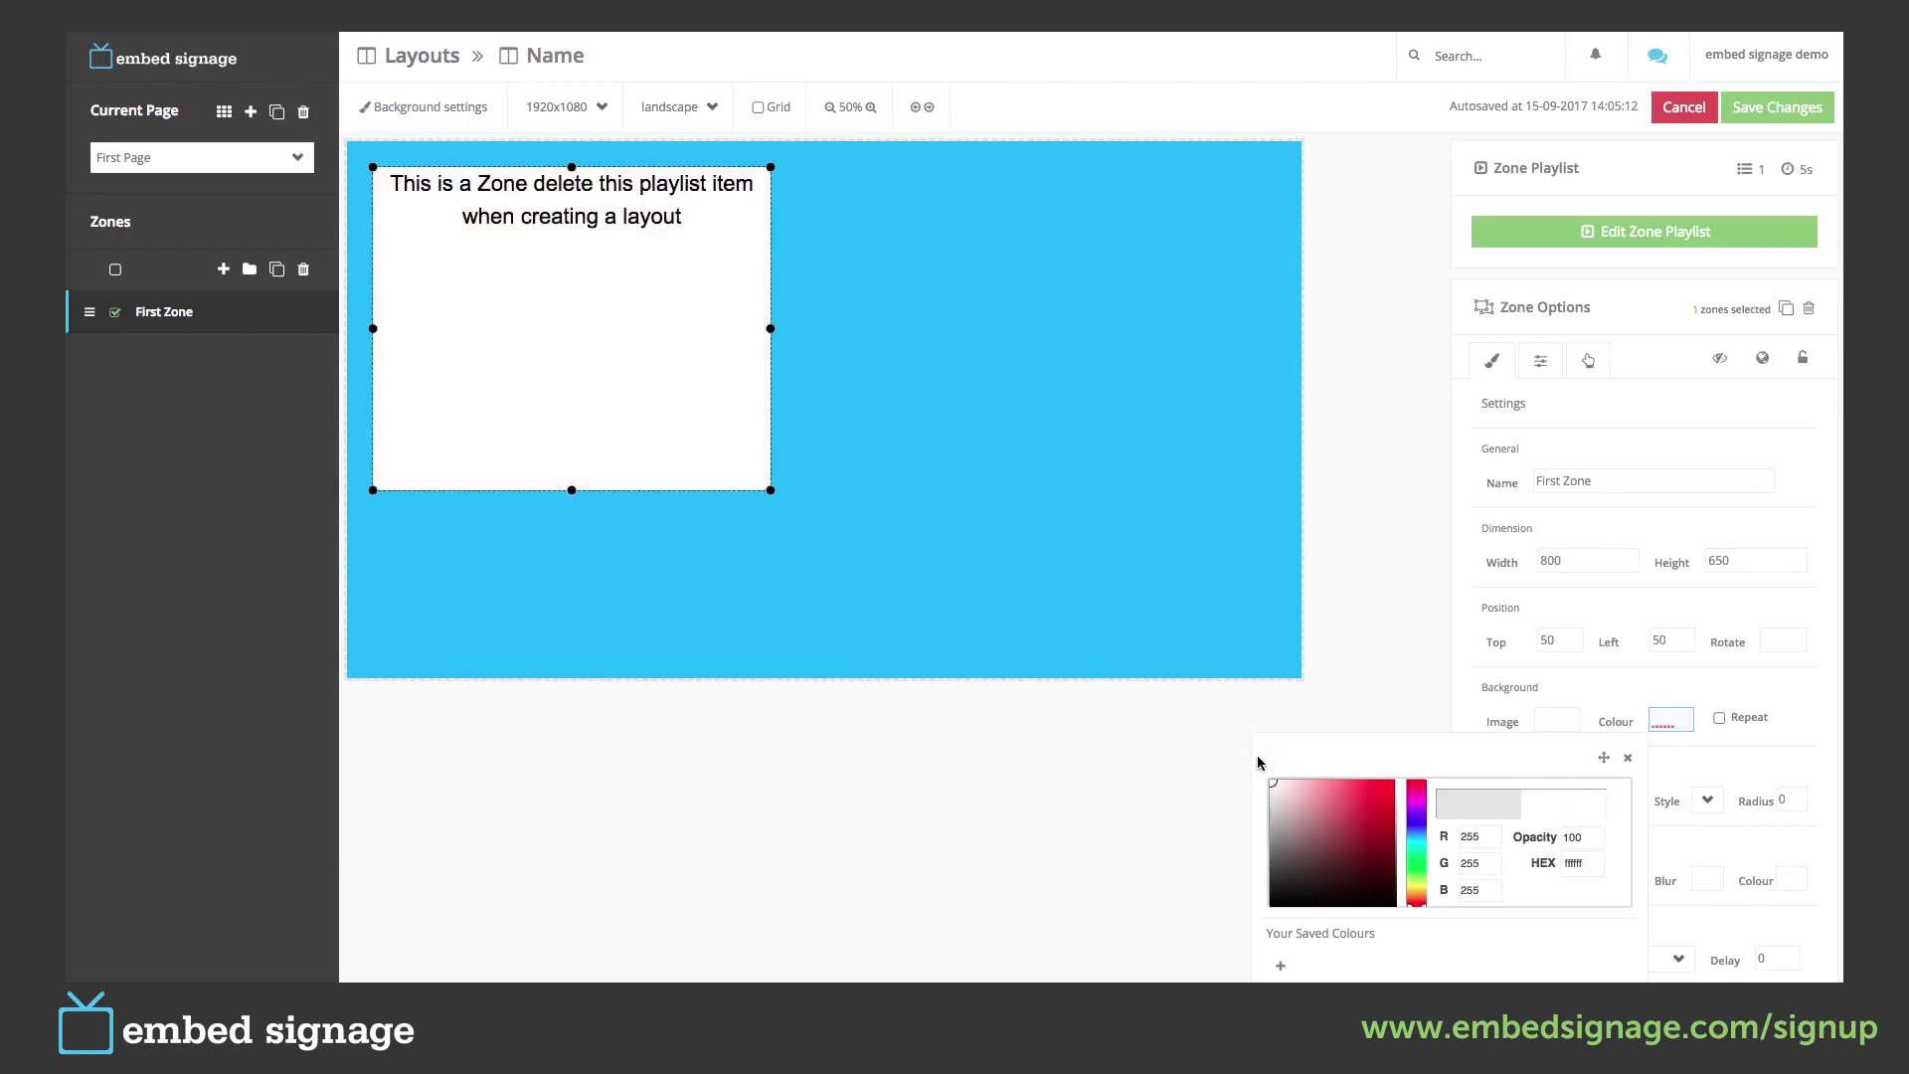
pyautogui.doubleClick(1573, 837)
pyautogui.write('50')
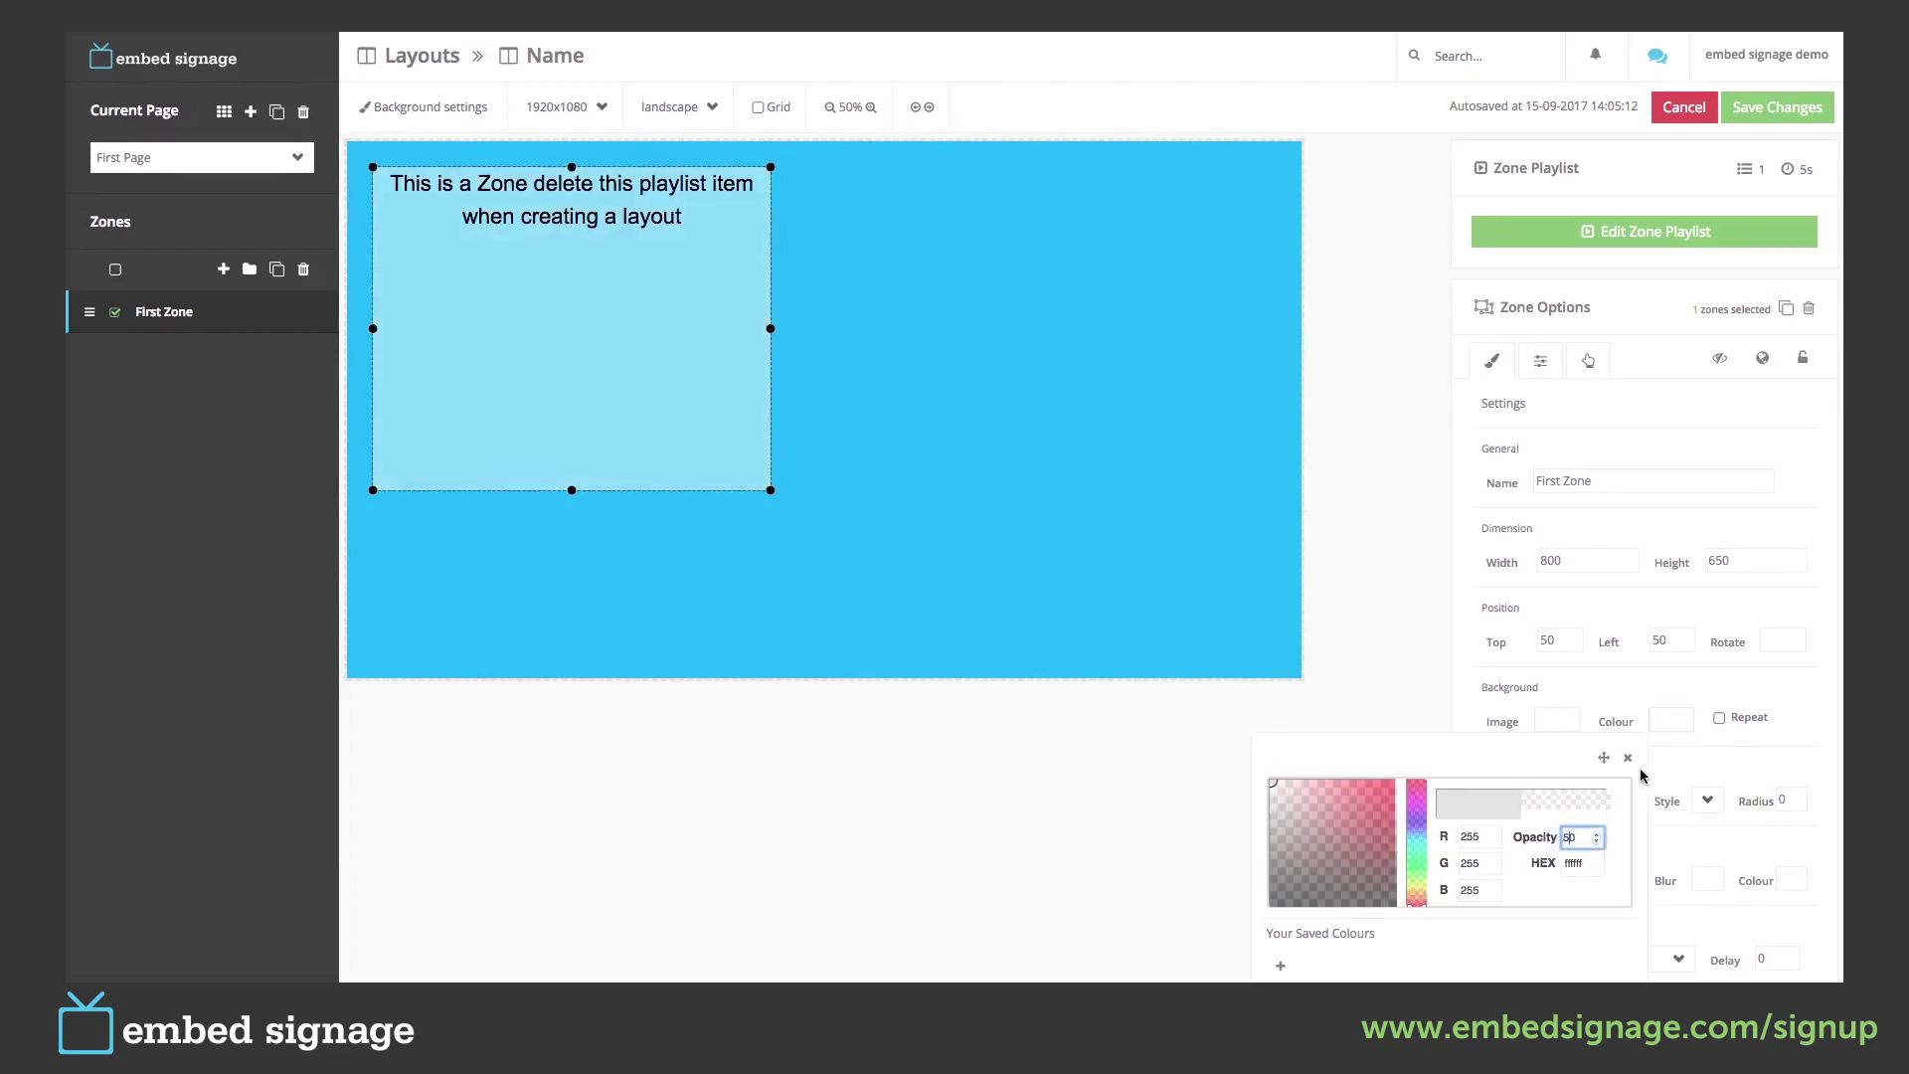
pyautogui.click(1627, 757)
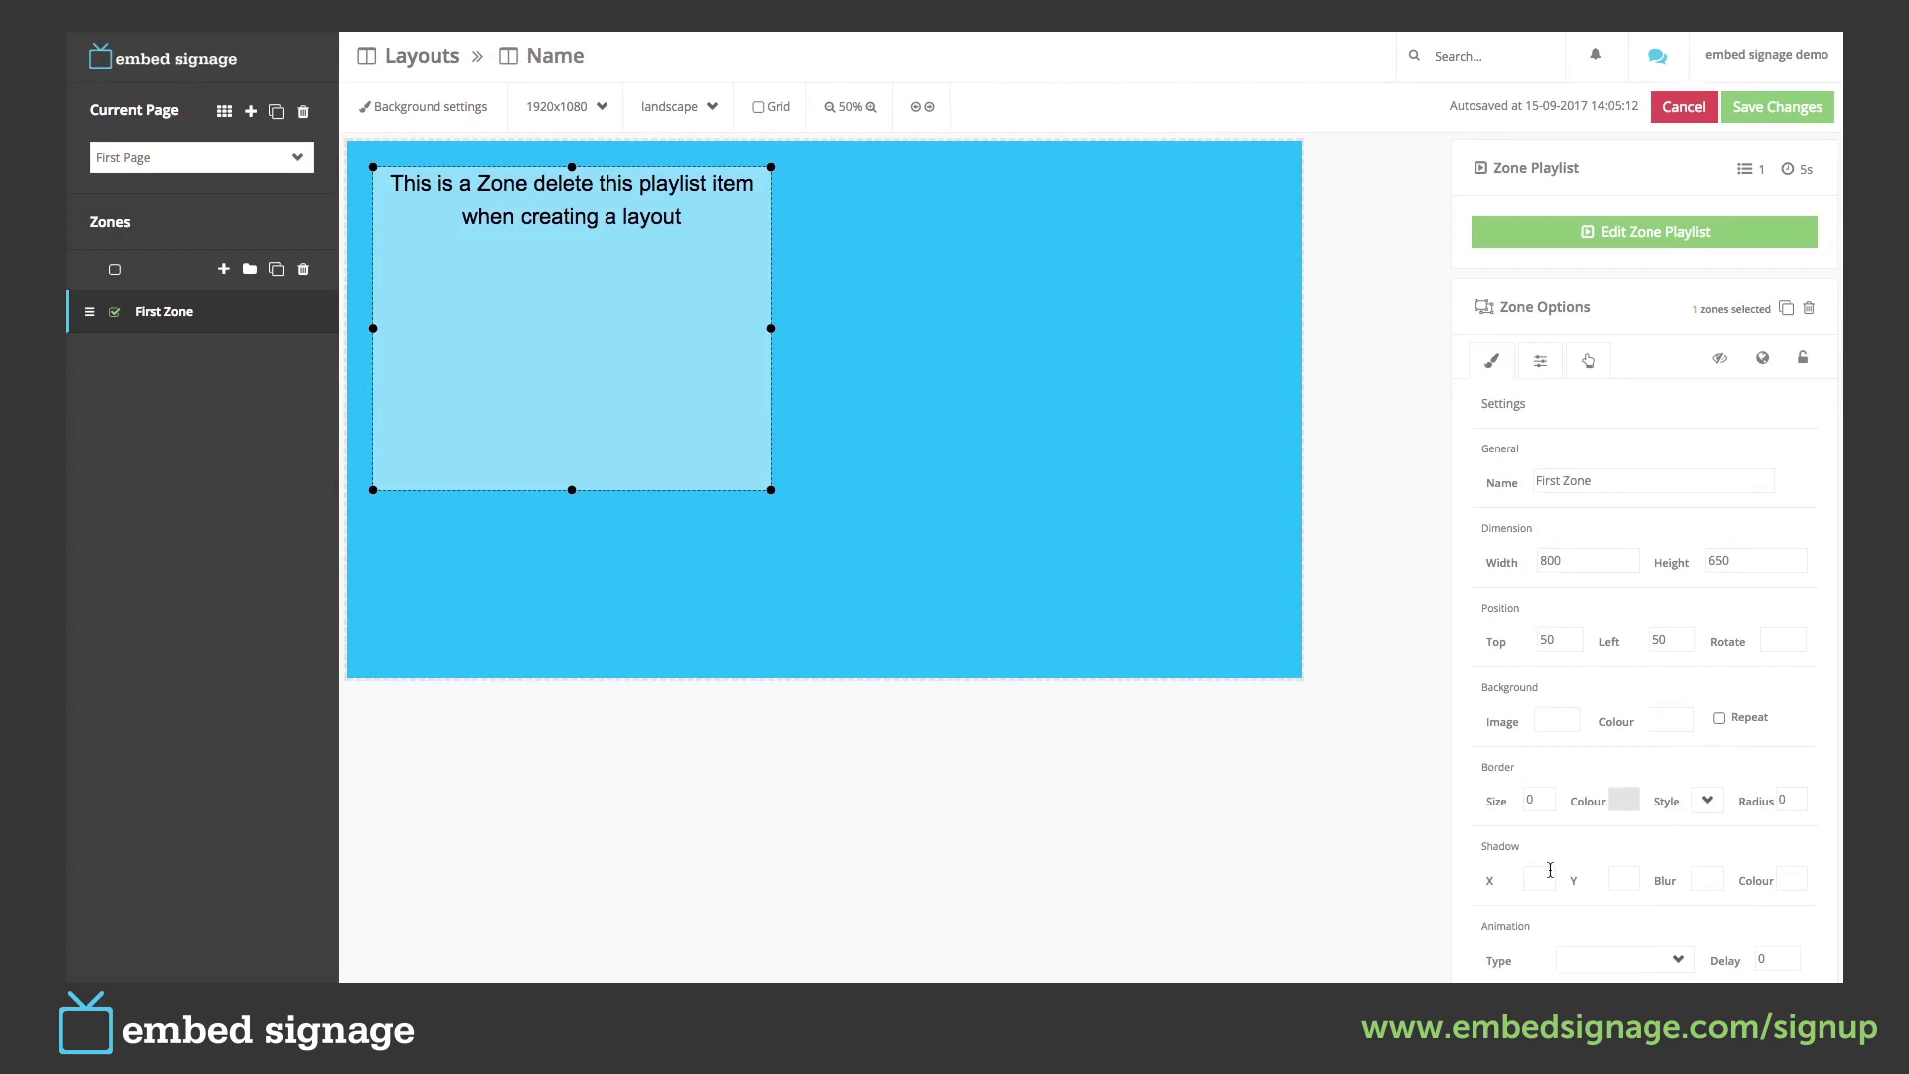
# Check the available animation types for First Zone and choose None.
pyautogui.click(1589, 961)
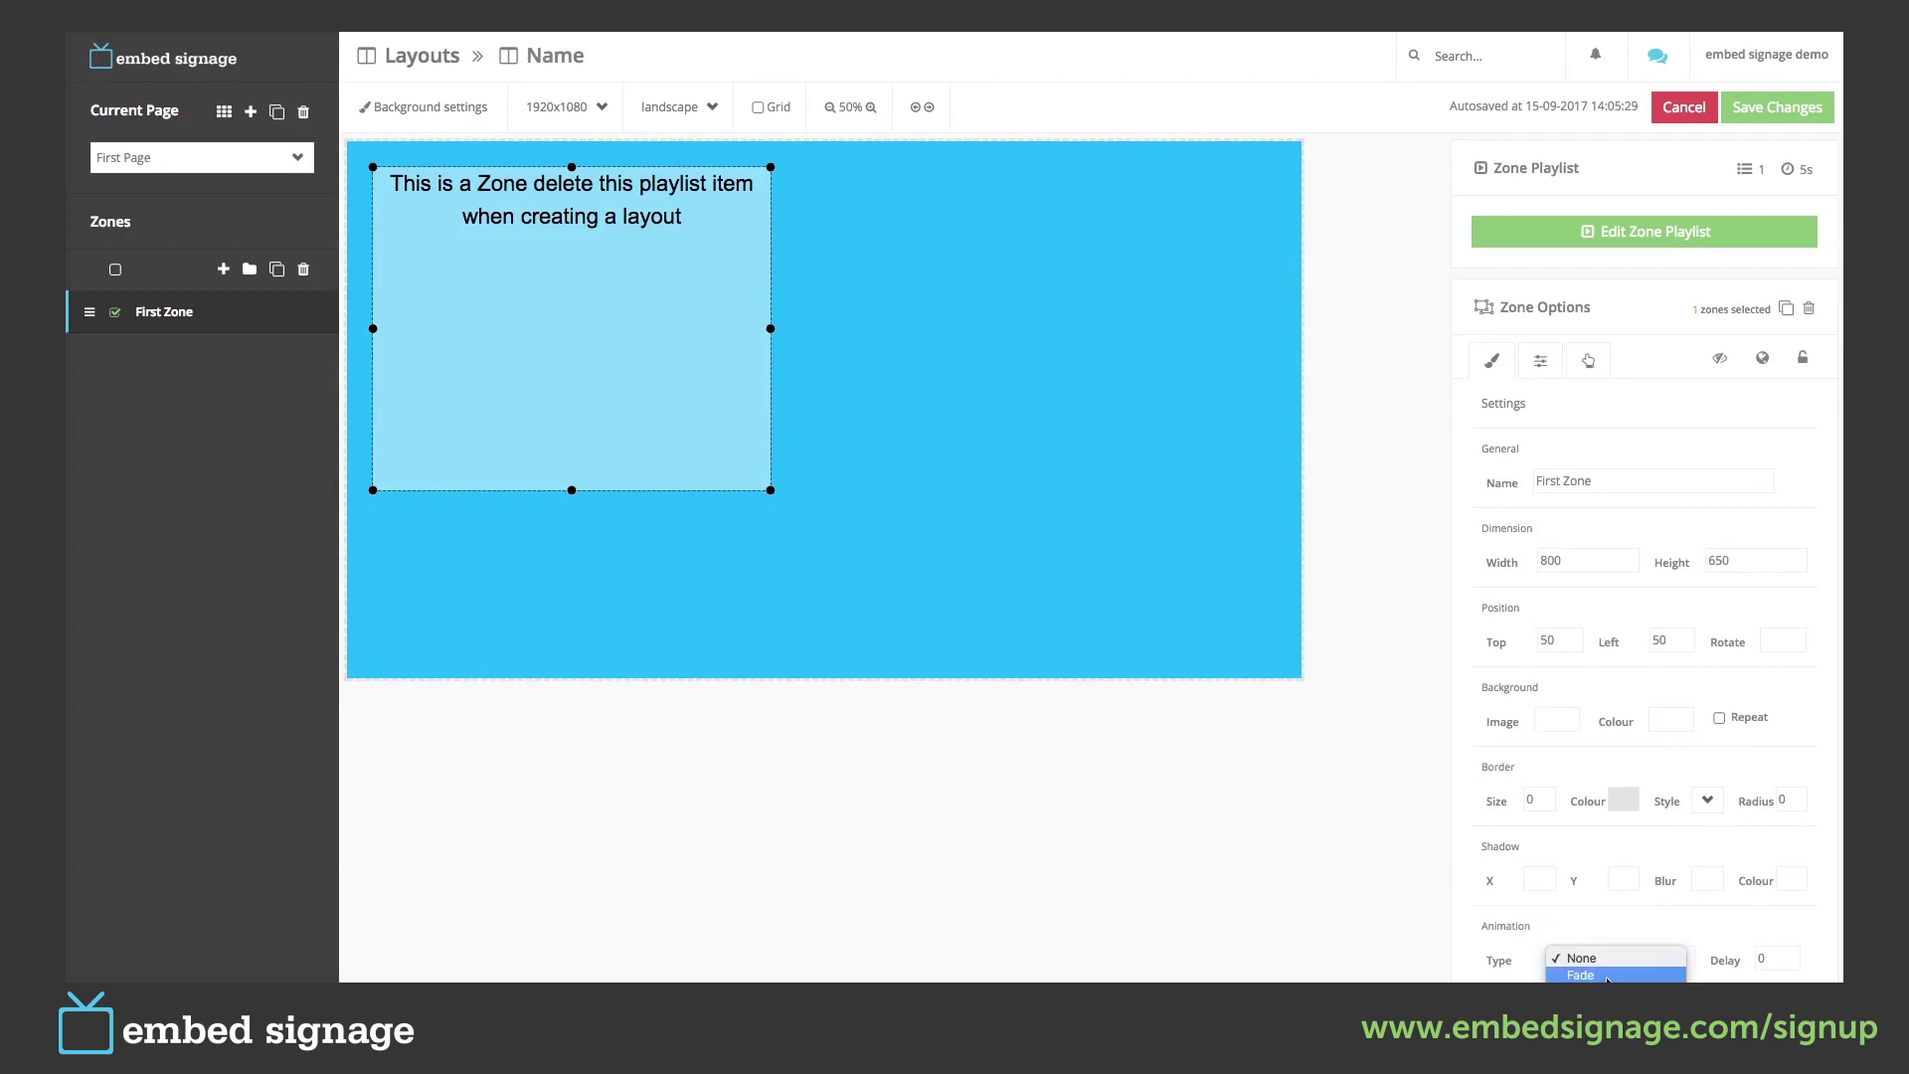
pyautogui.click(1608, 958)
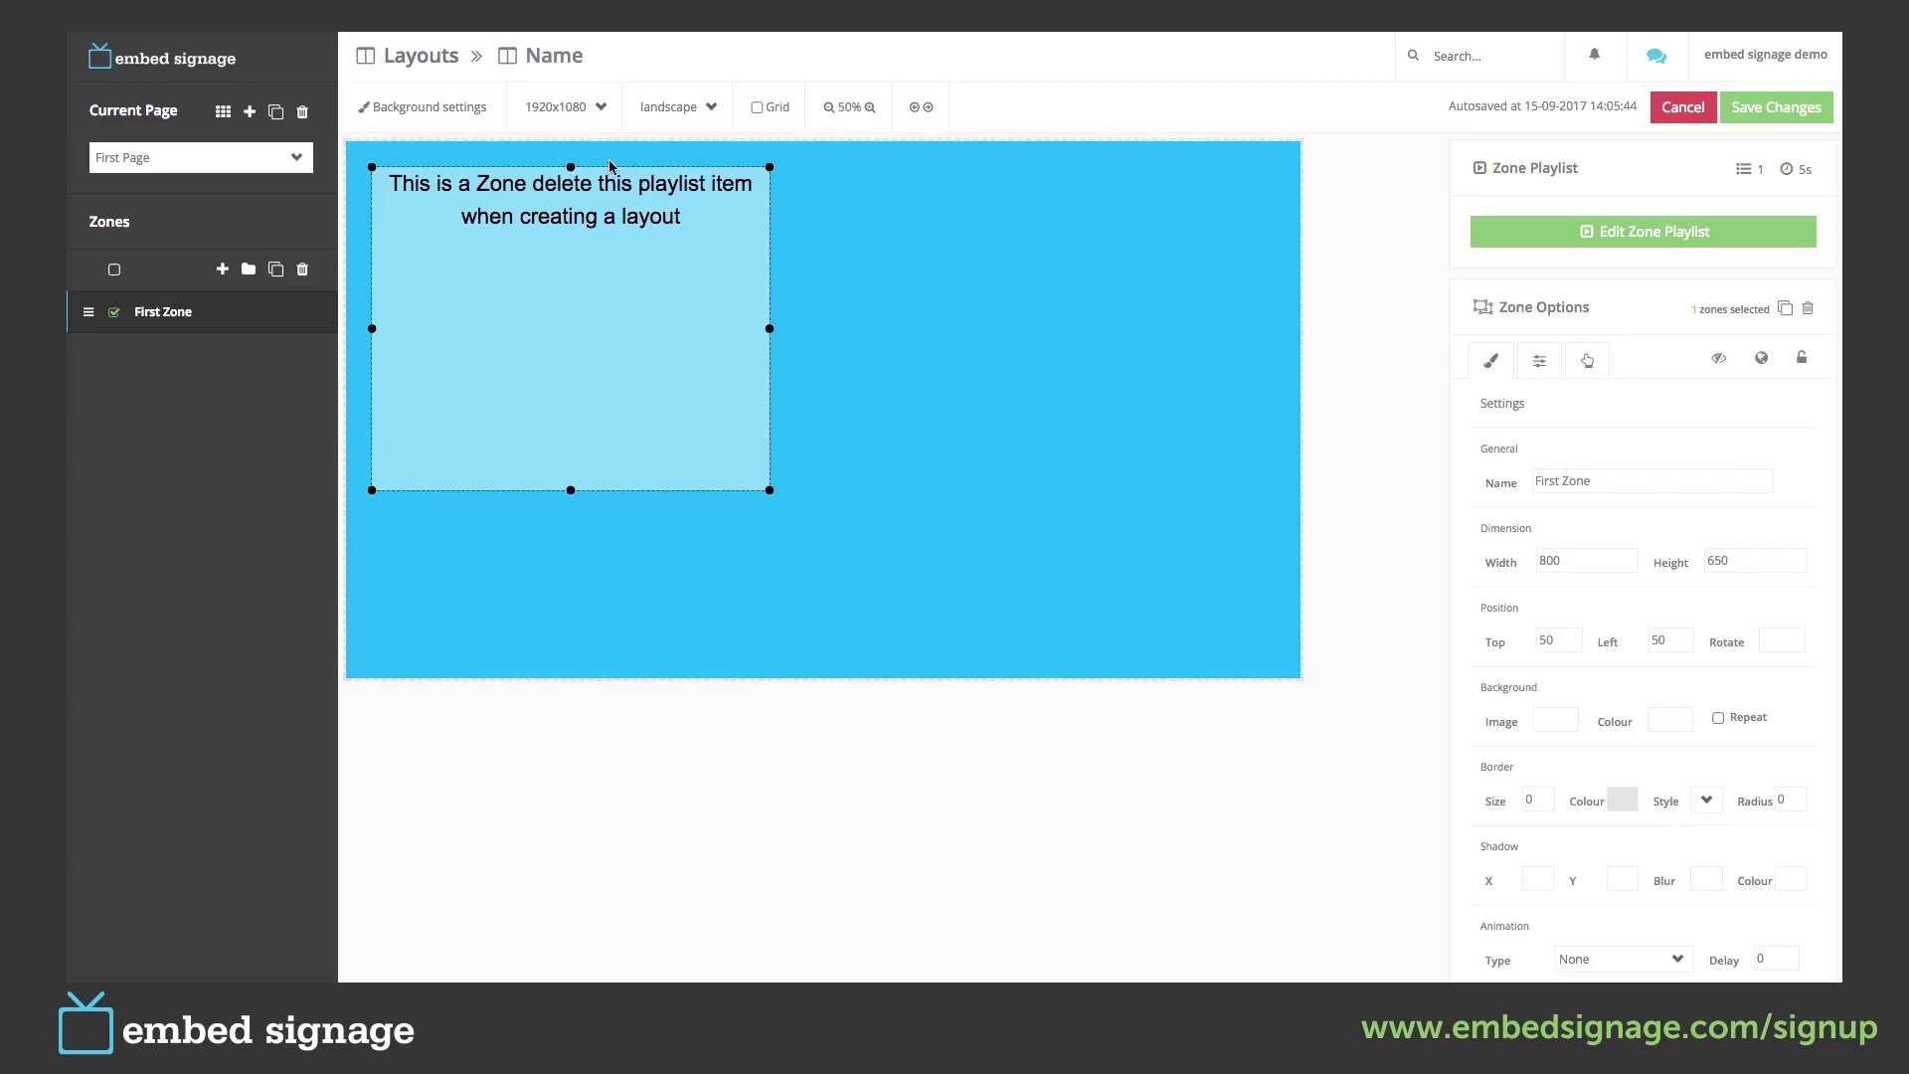
# Check the resolution options, switch the layout to portrait orientation and zoom the canvas out to 40%.
pyautogui.click(586, 110)
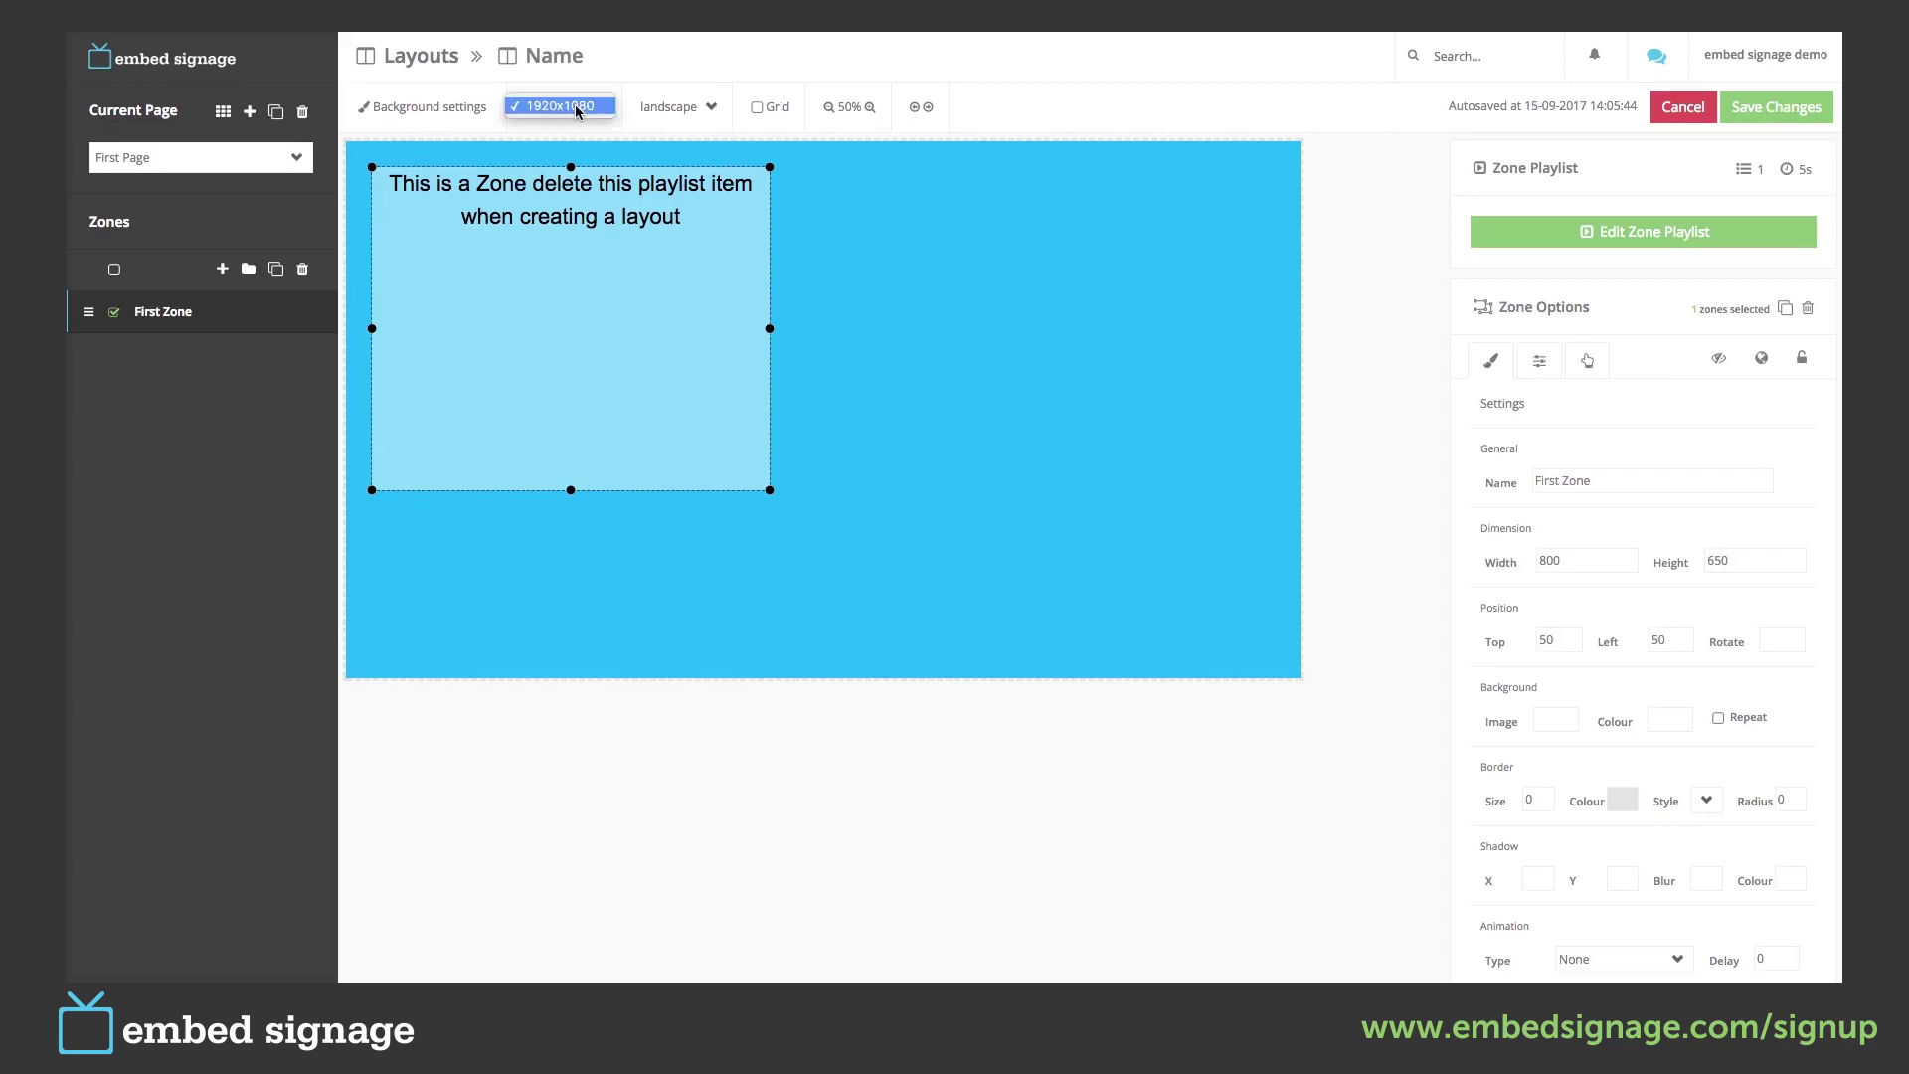
pyautogui.click(686, 122)
pyautogui.click(691, 132)
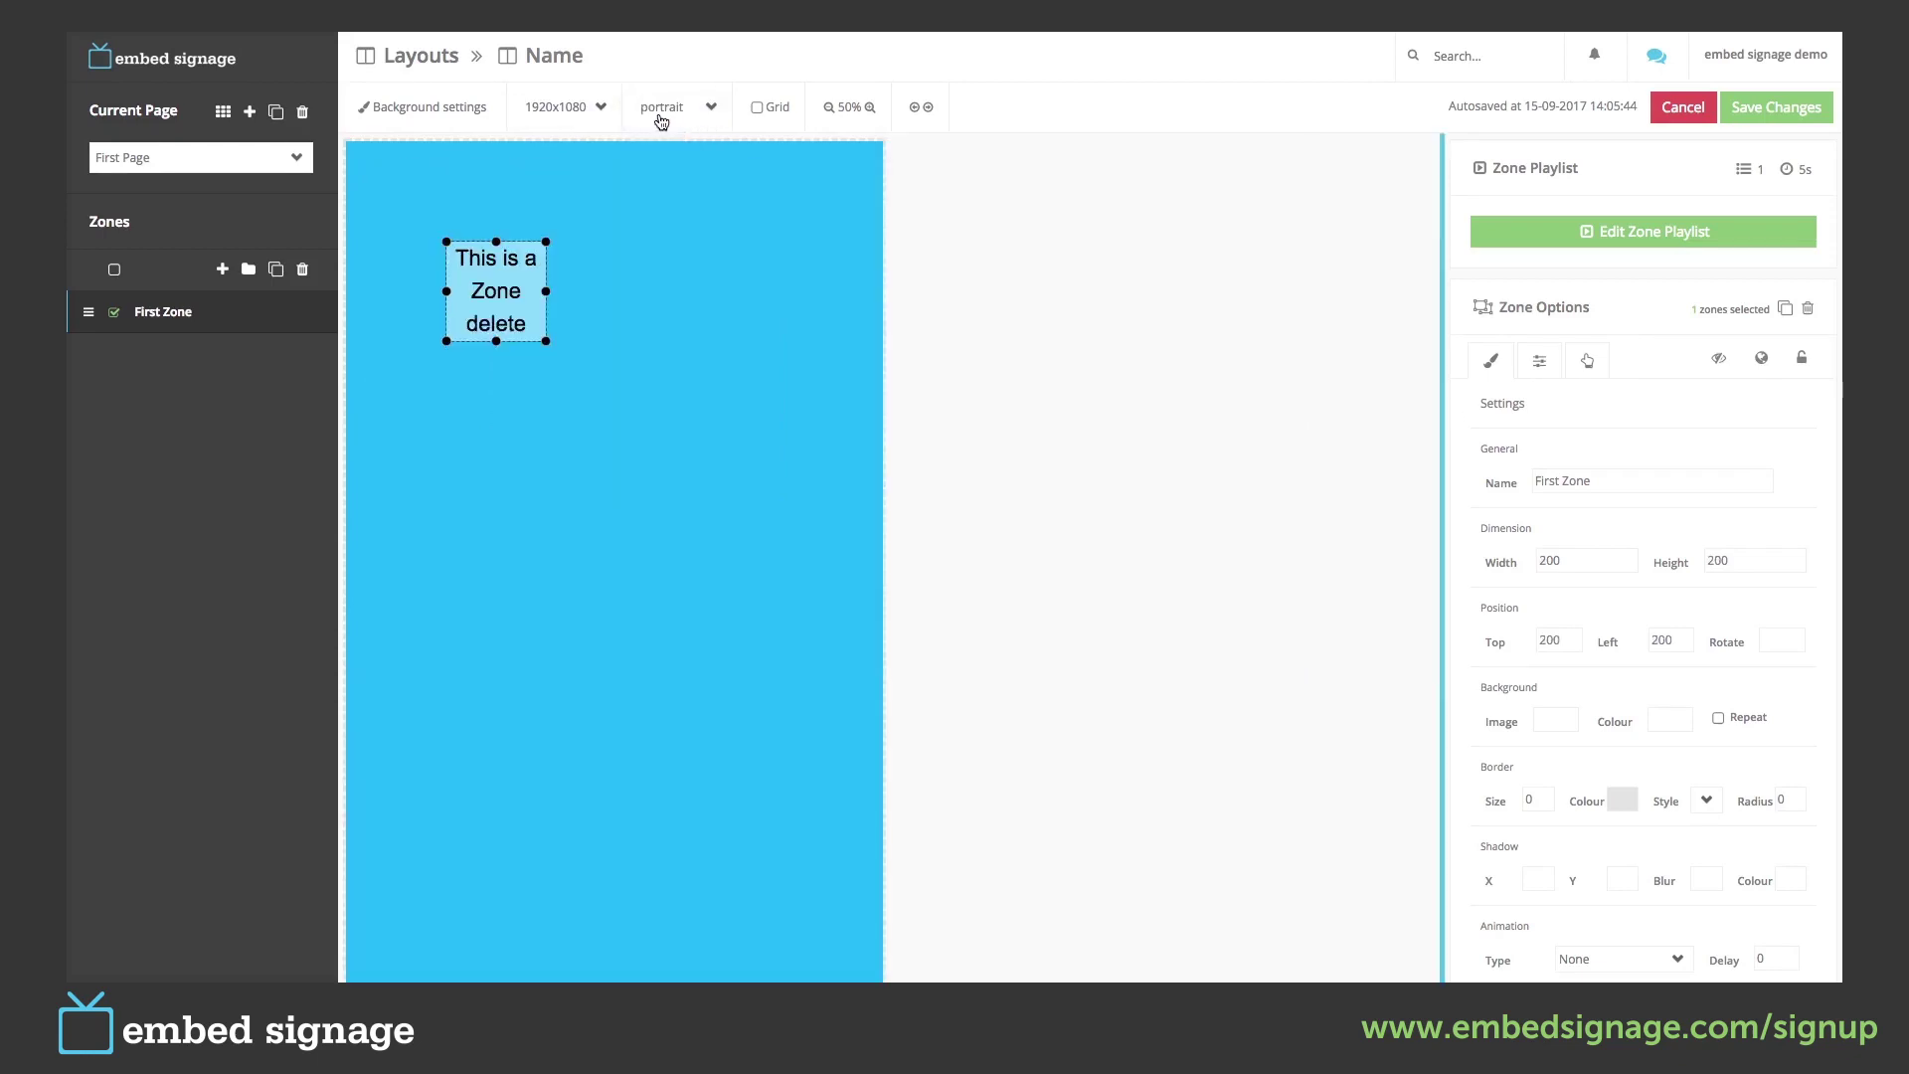
pyautogui.click(829, 107)
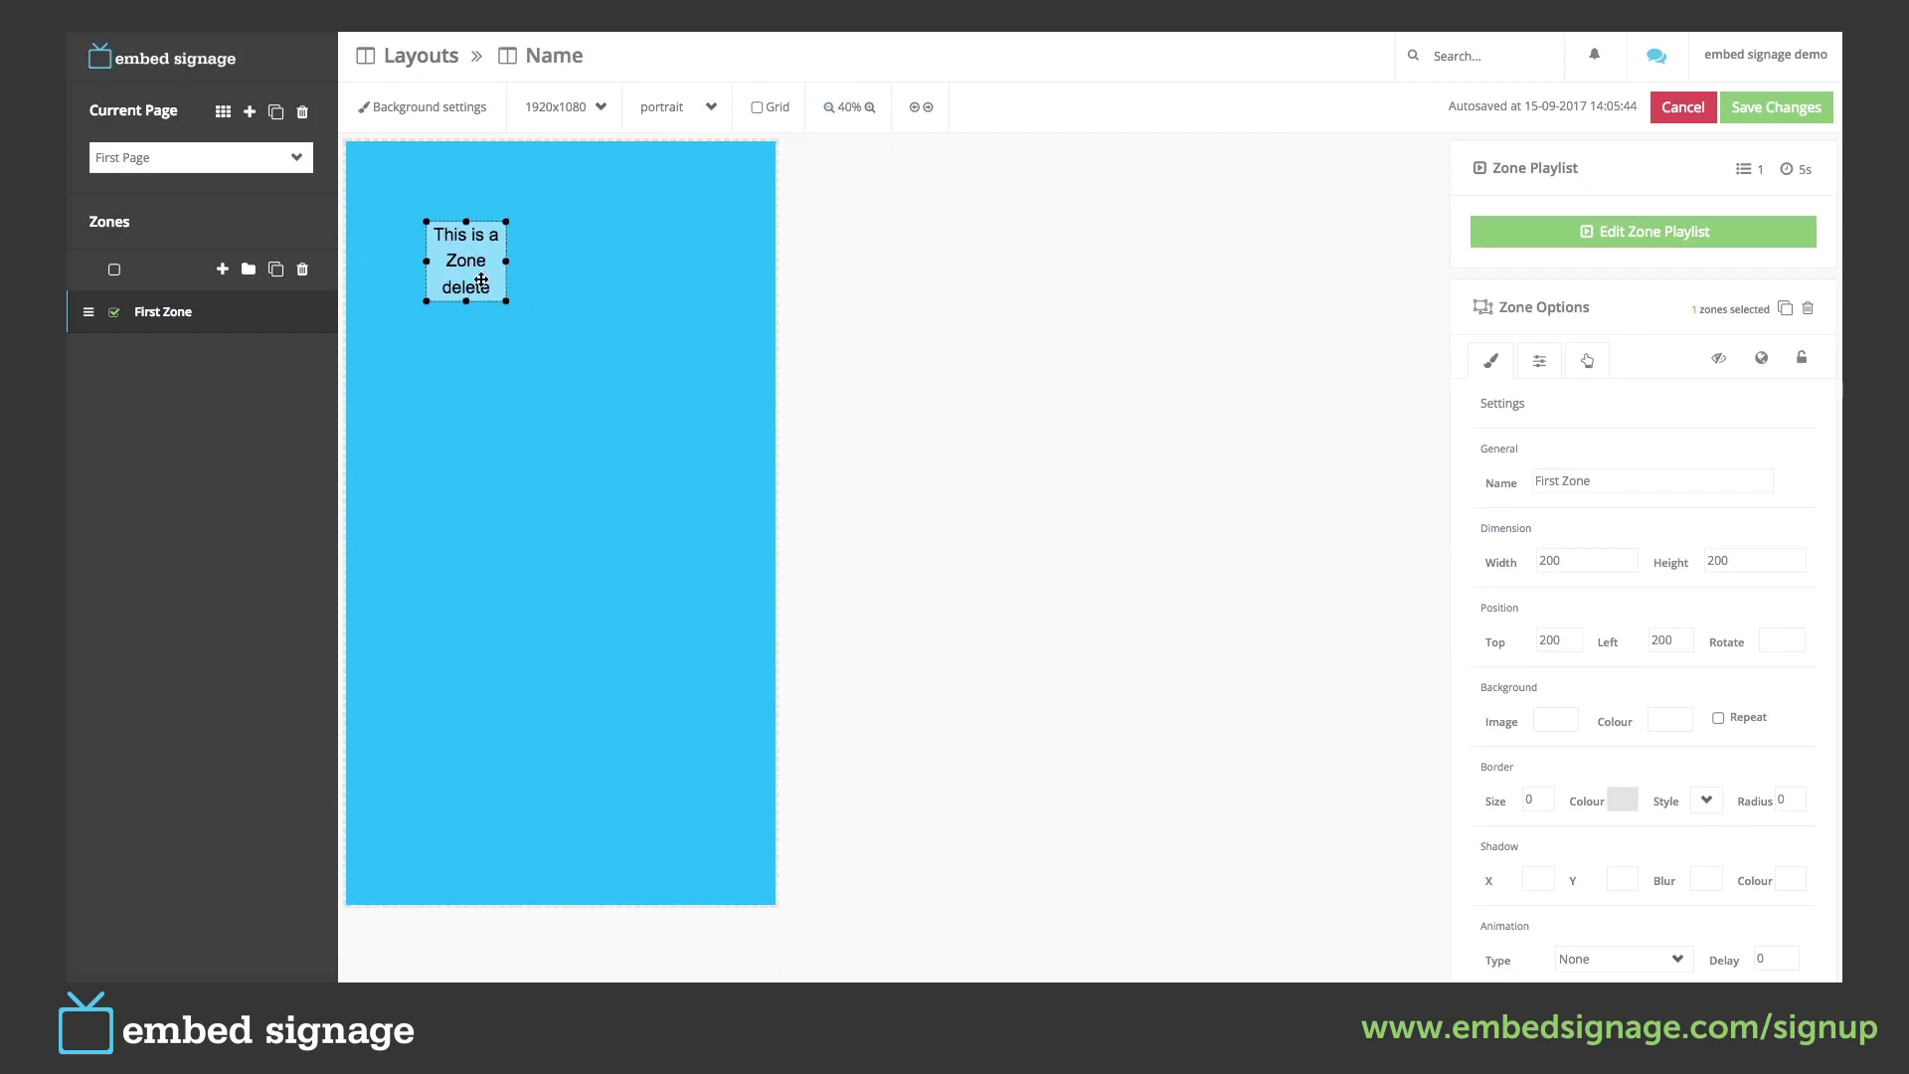
# Place First Zone at about top 78, left 80, sized about 898 by 210 in portrait, and switch the layout back to landscape.
pyautogui.moveTo(476, 274); pyautogui.dragTo(737, 261)
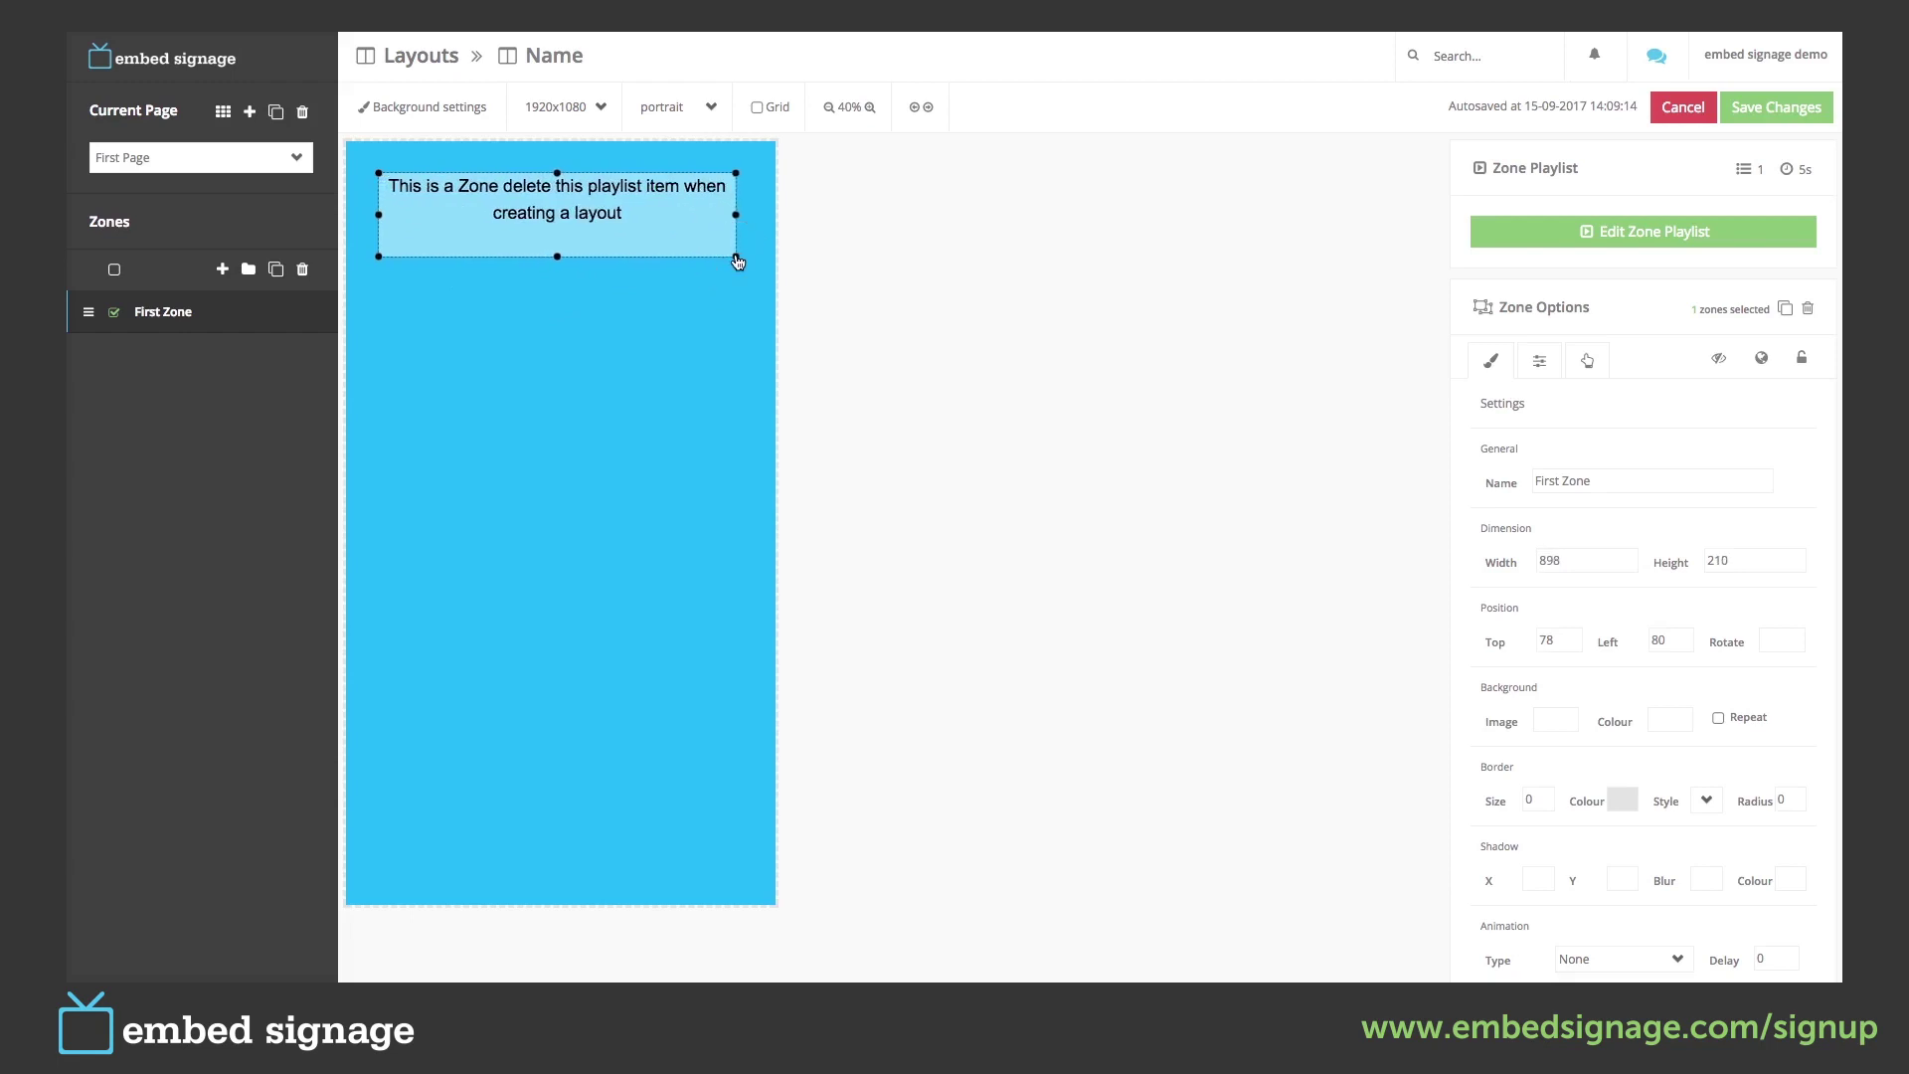
pyautogui.click(669, 107)
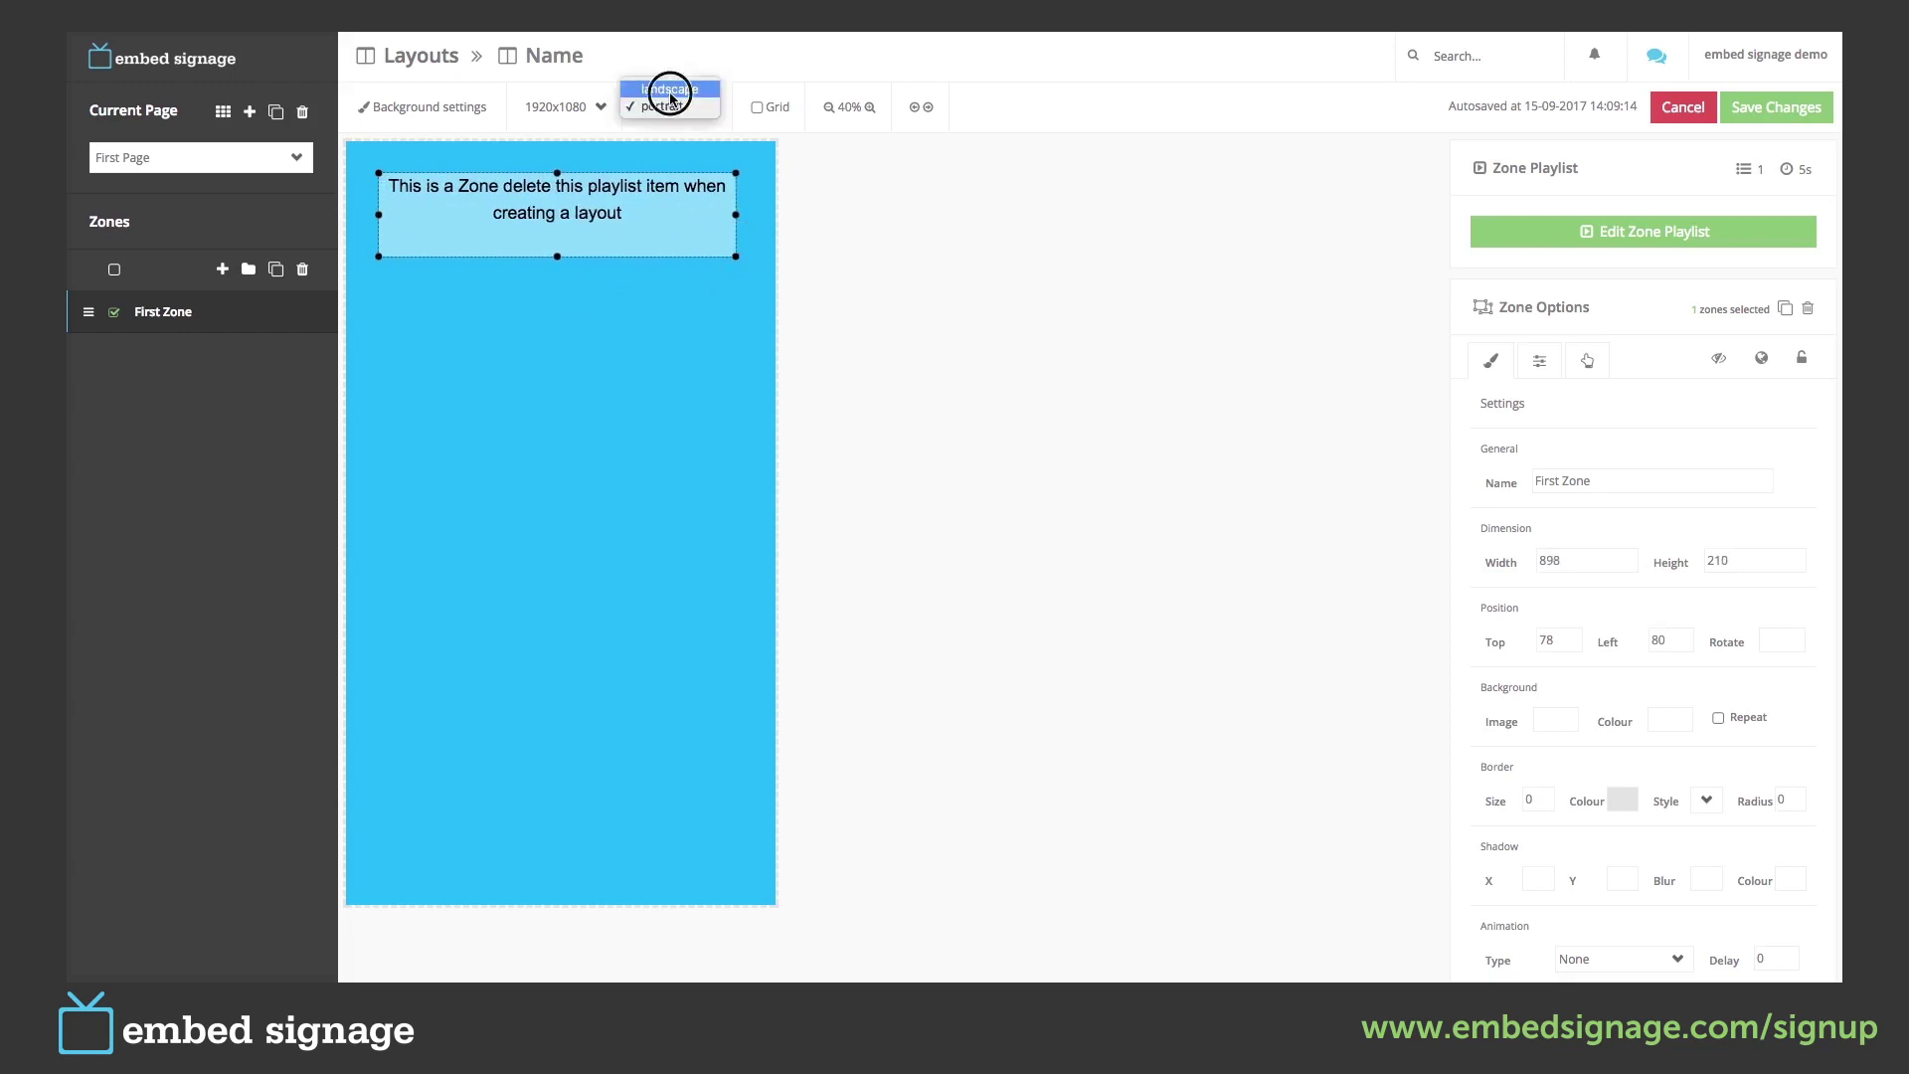
pyautogui.click(670, 89)
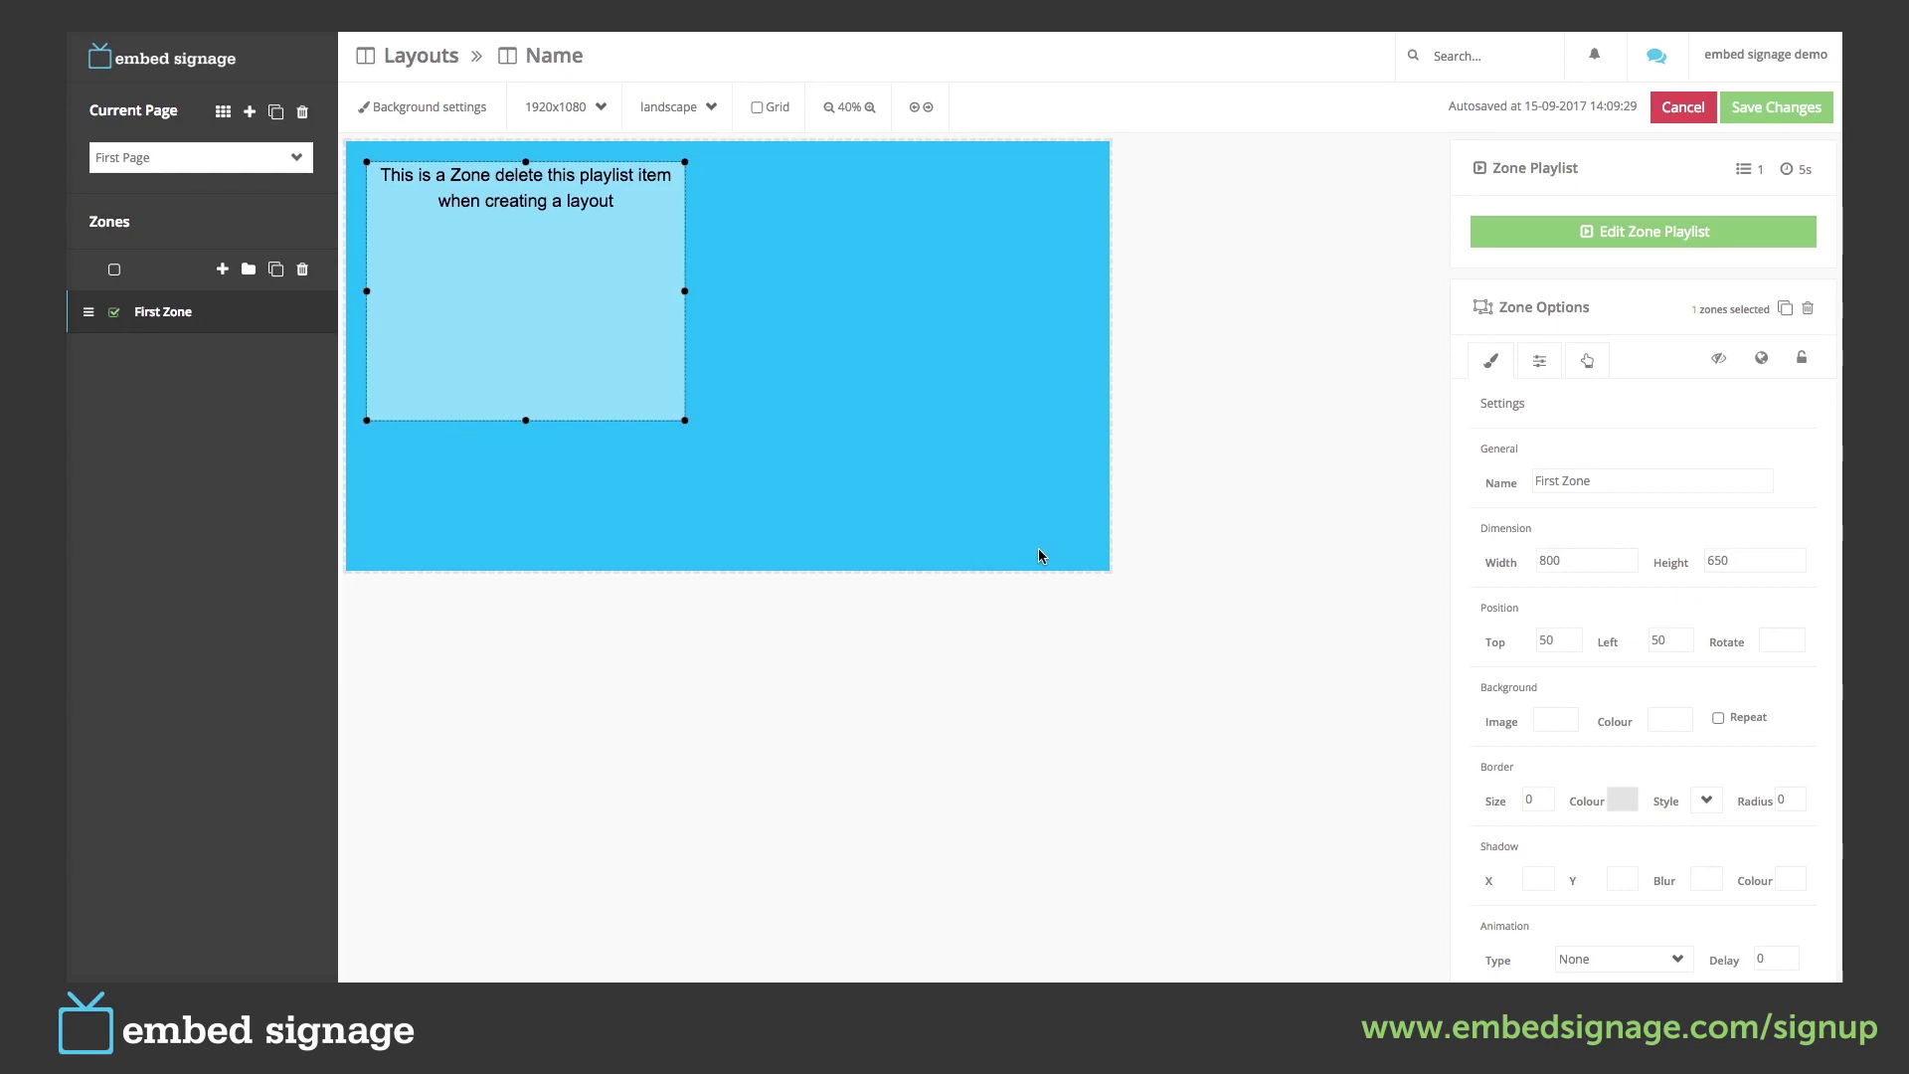
# Try all four conditional play types for First Zone, and leave only Times and Days enabled.
pyautogui.click(1540, 364)
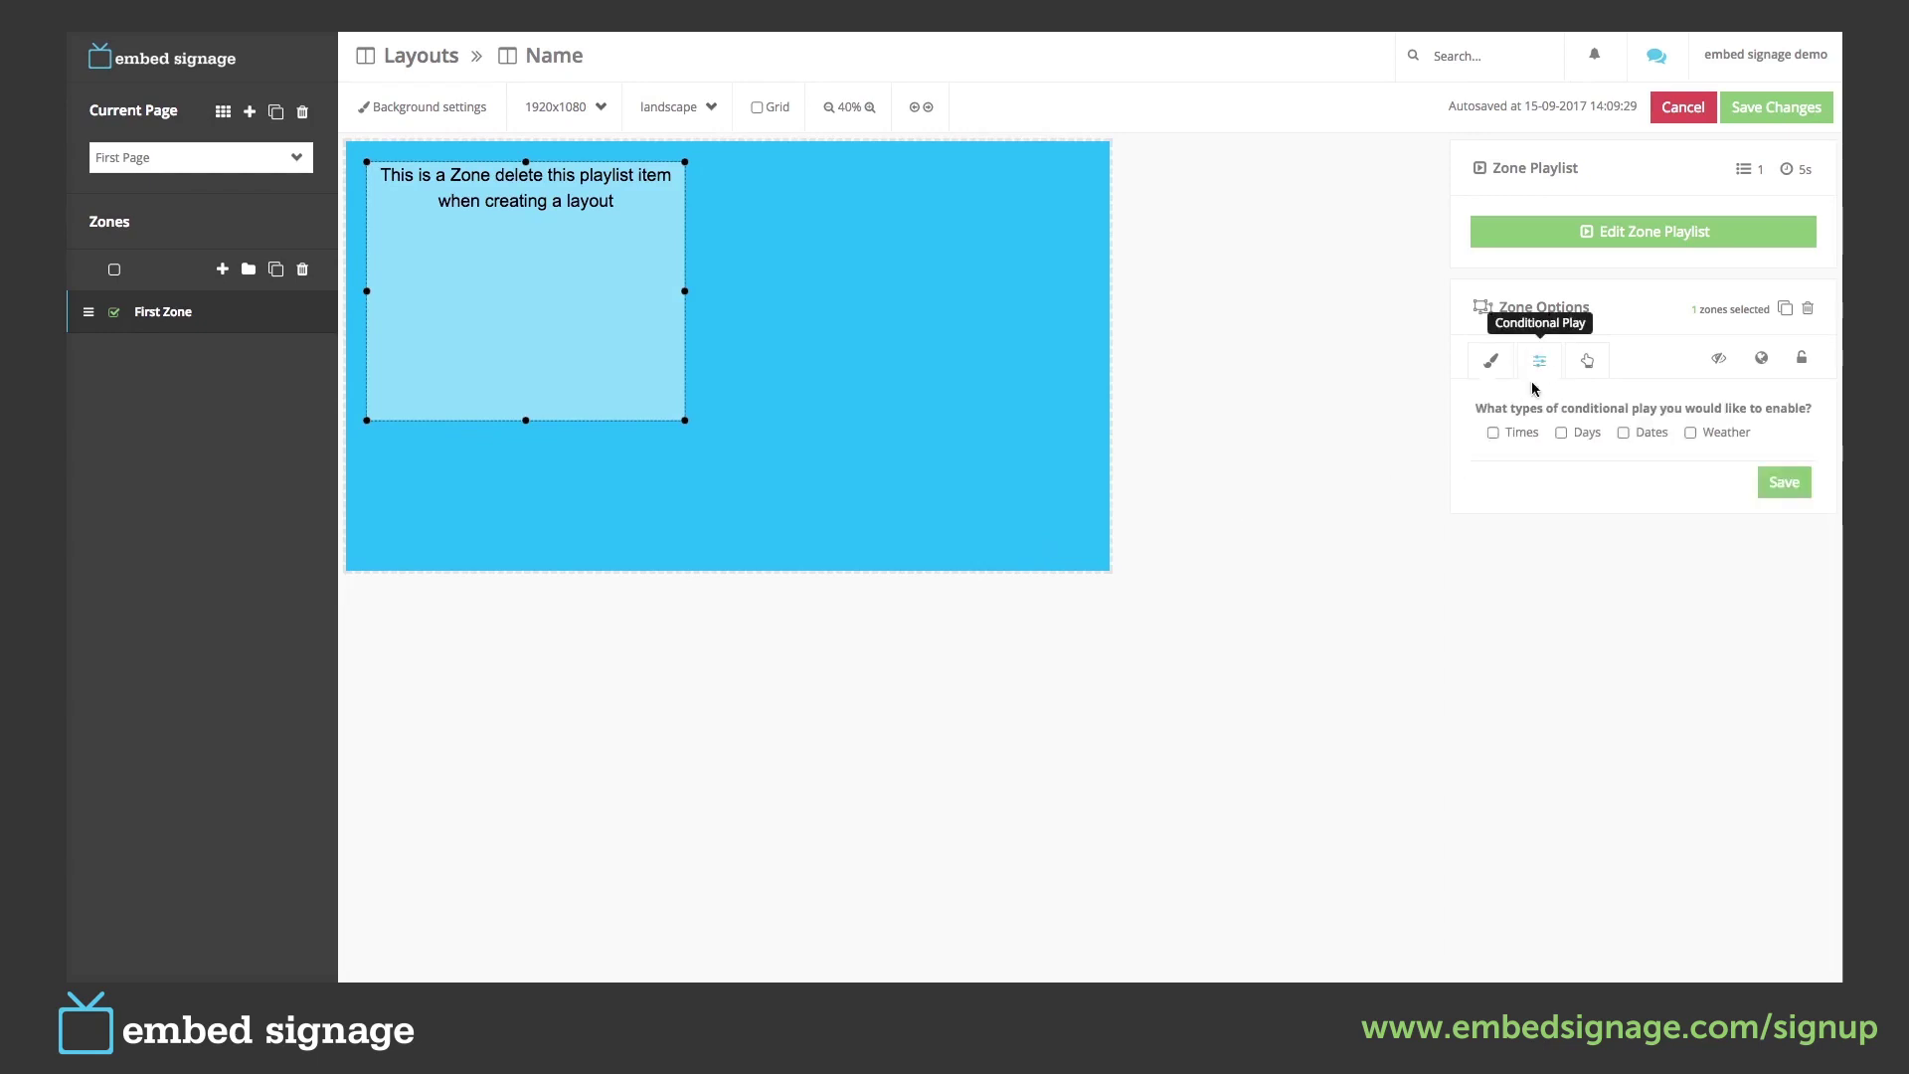
pyautogui.click(1494, 432)
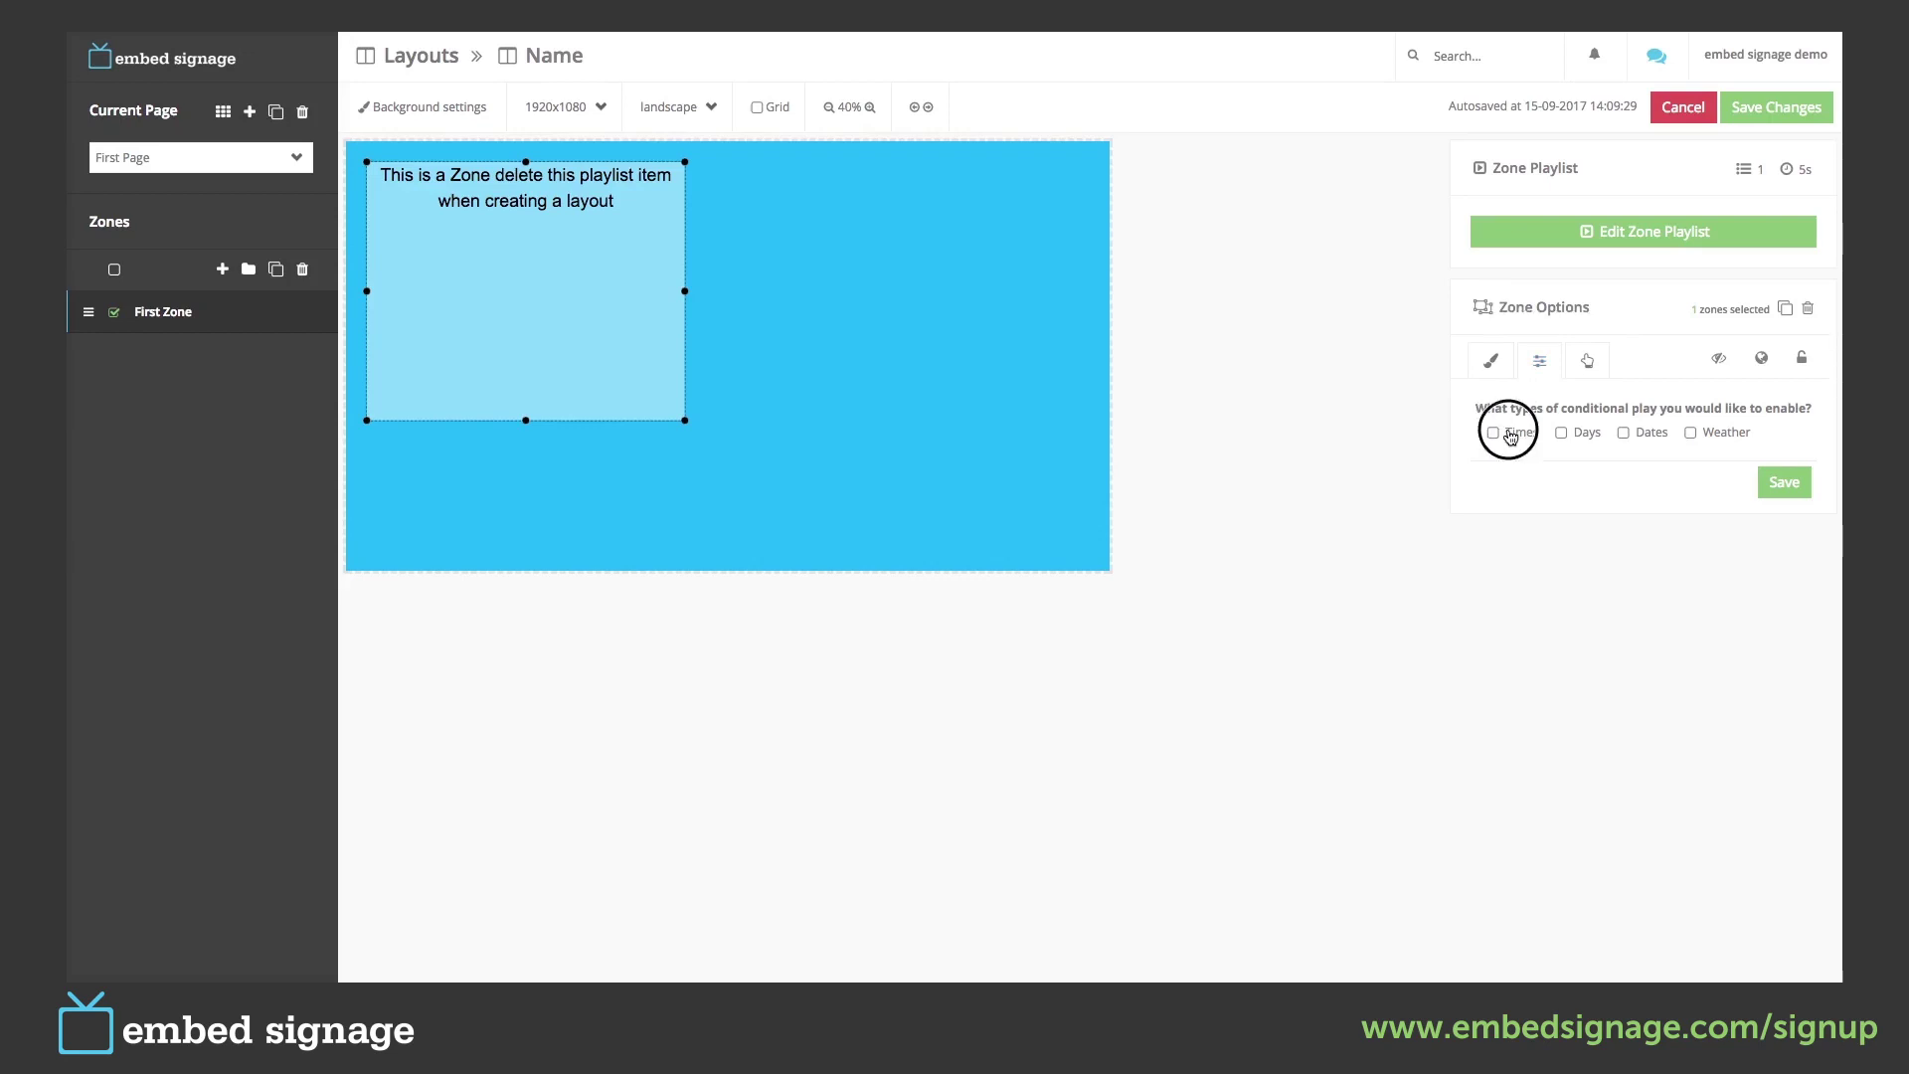
pyautogui.click(1583, 433)
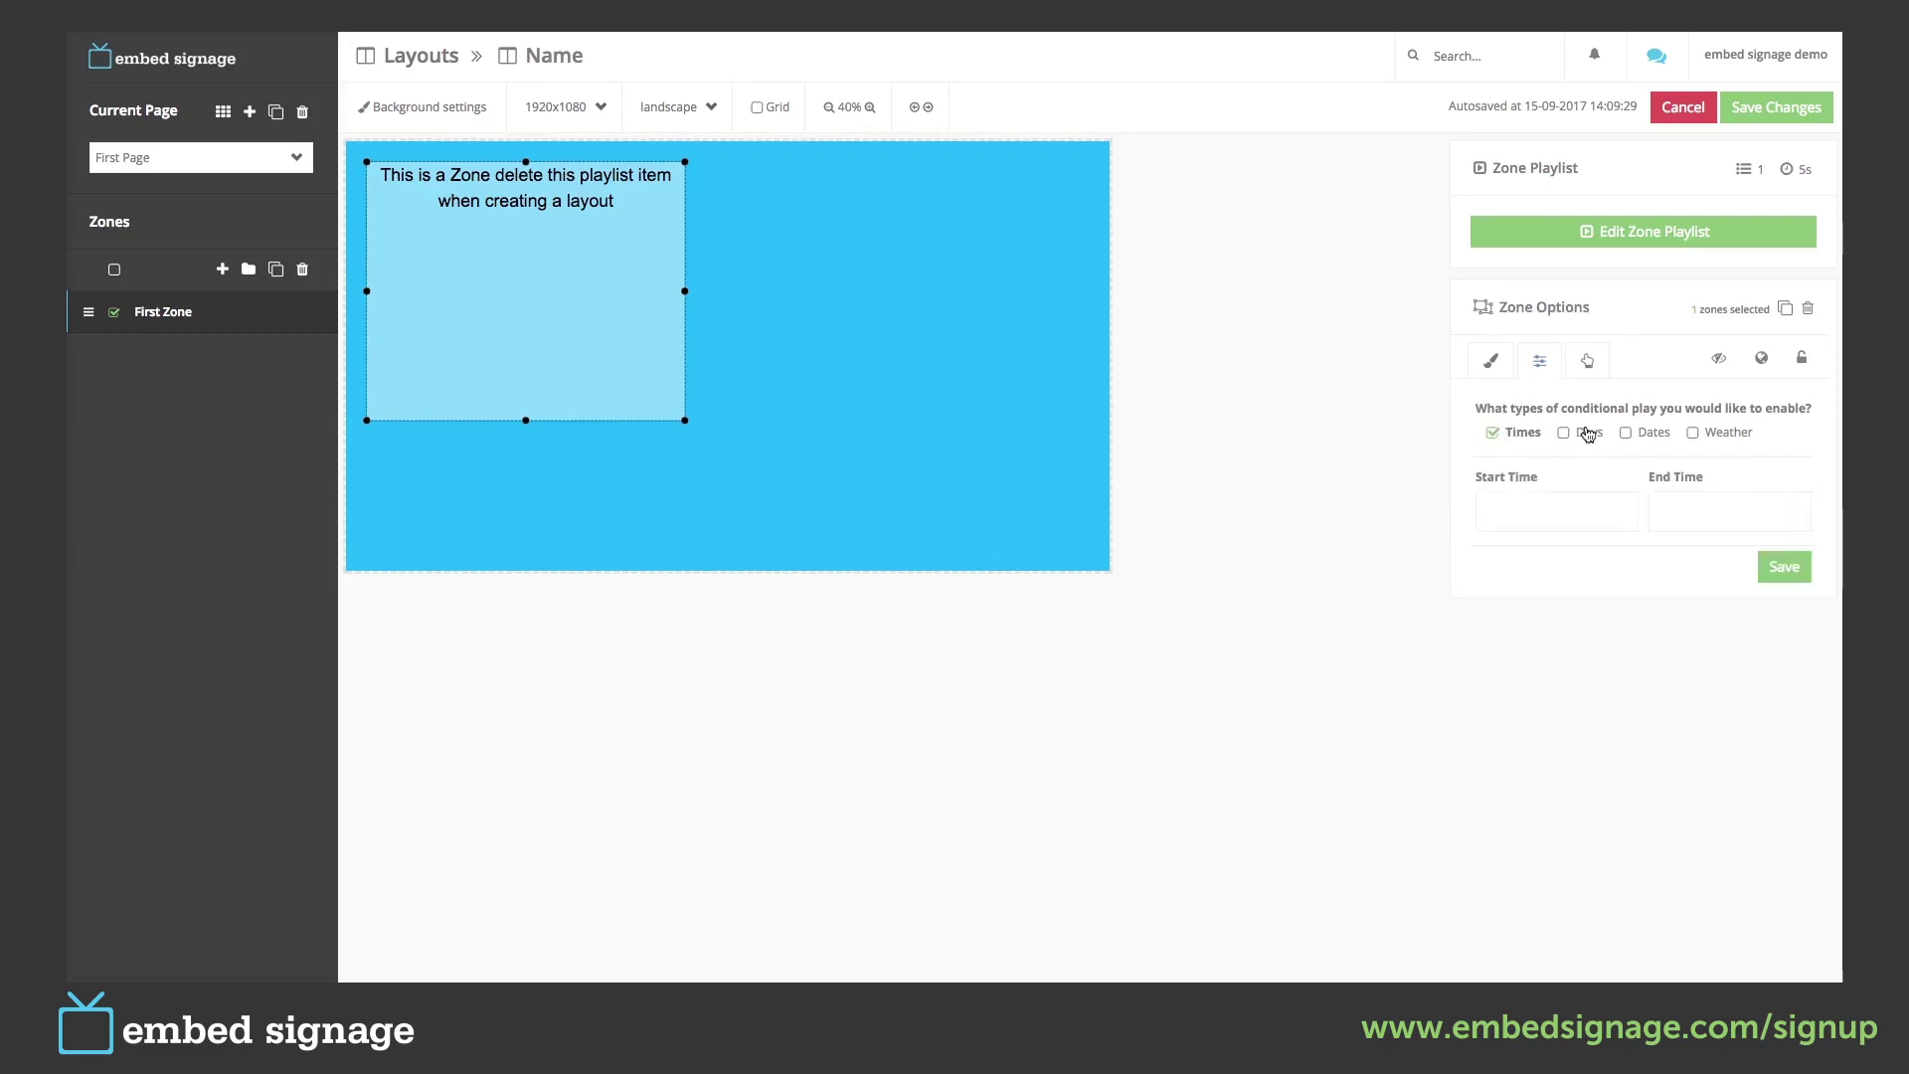
pyautogui.click(1649, 437)
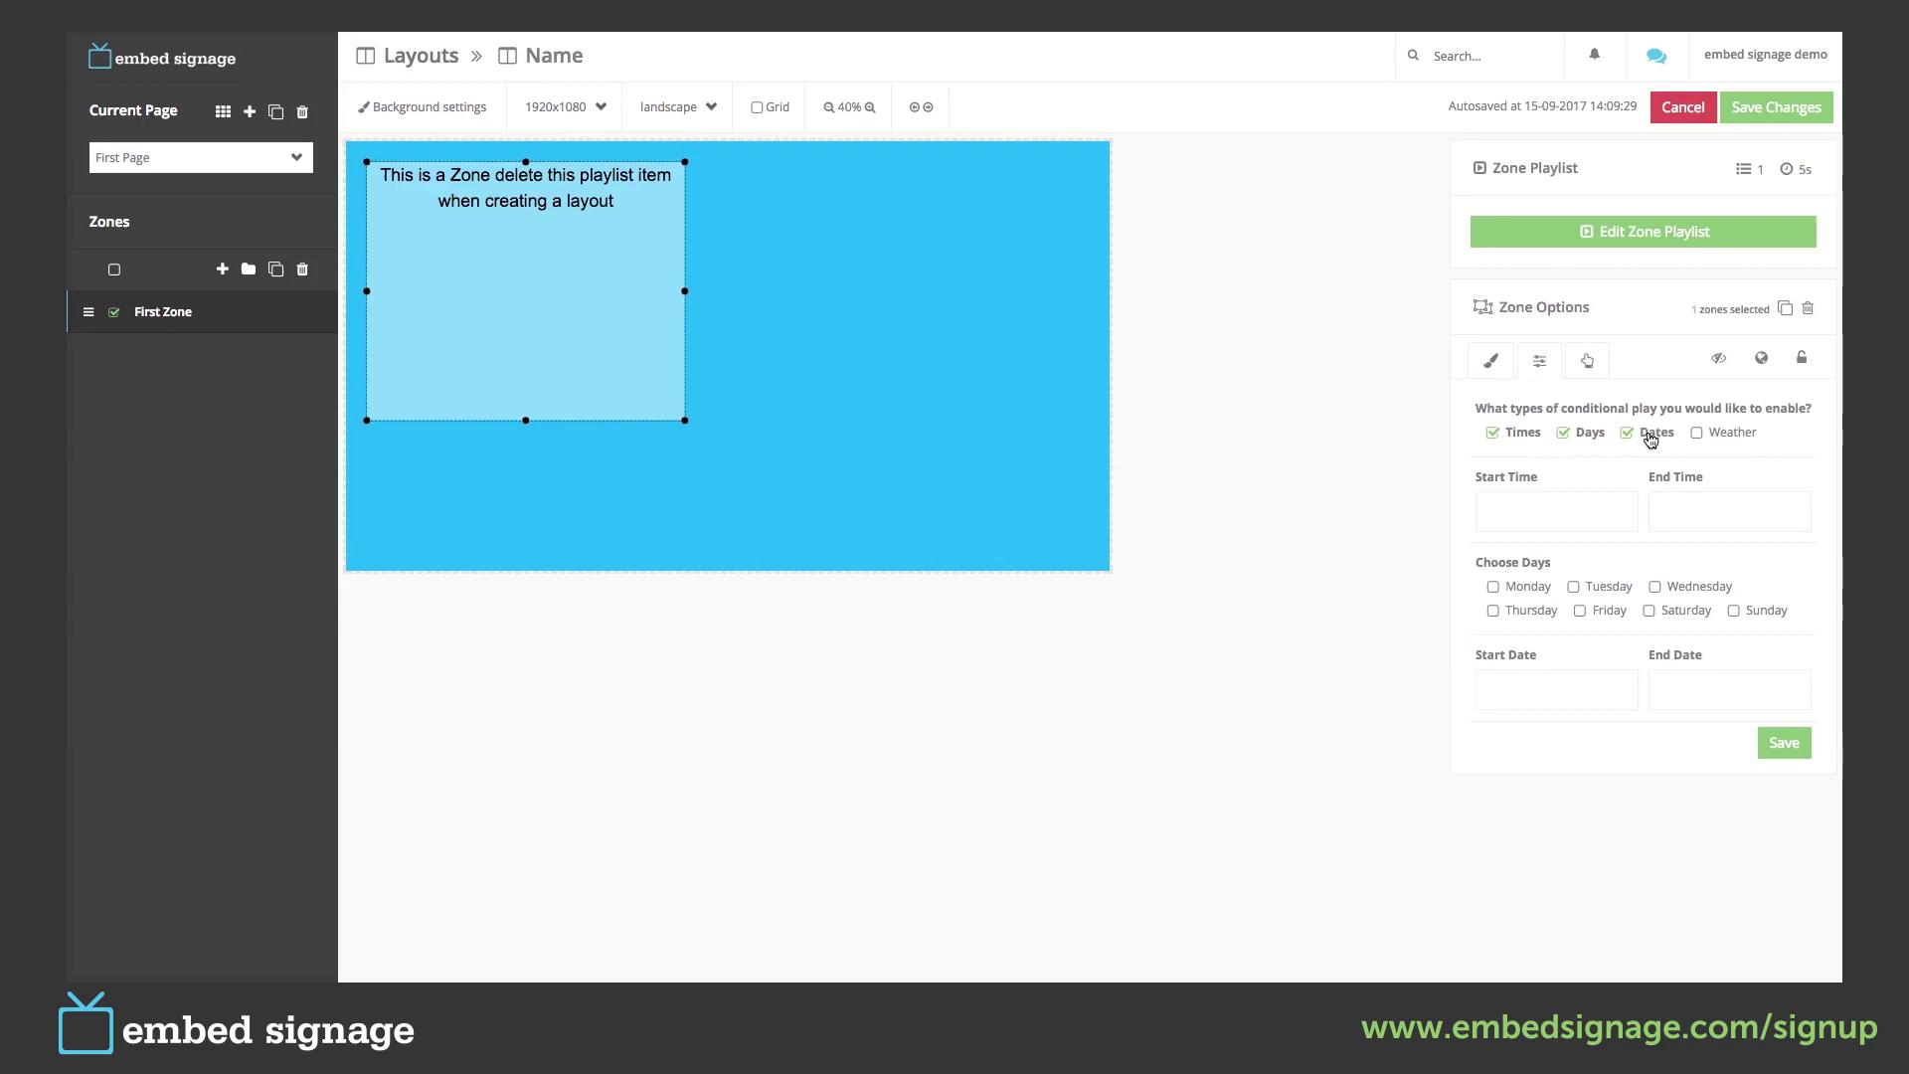
pyautogui.click(1735, 437)
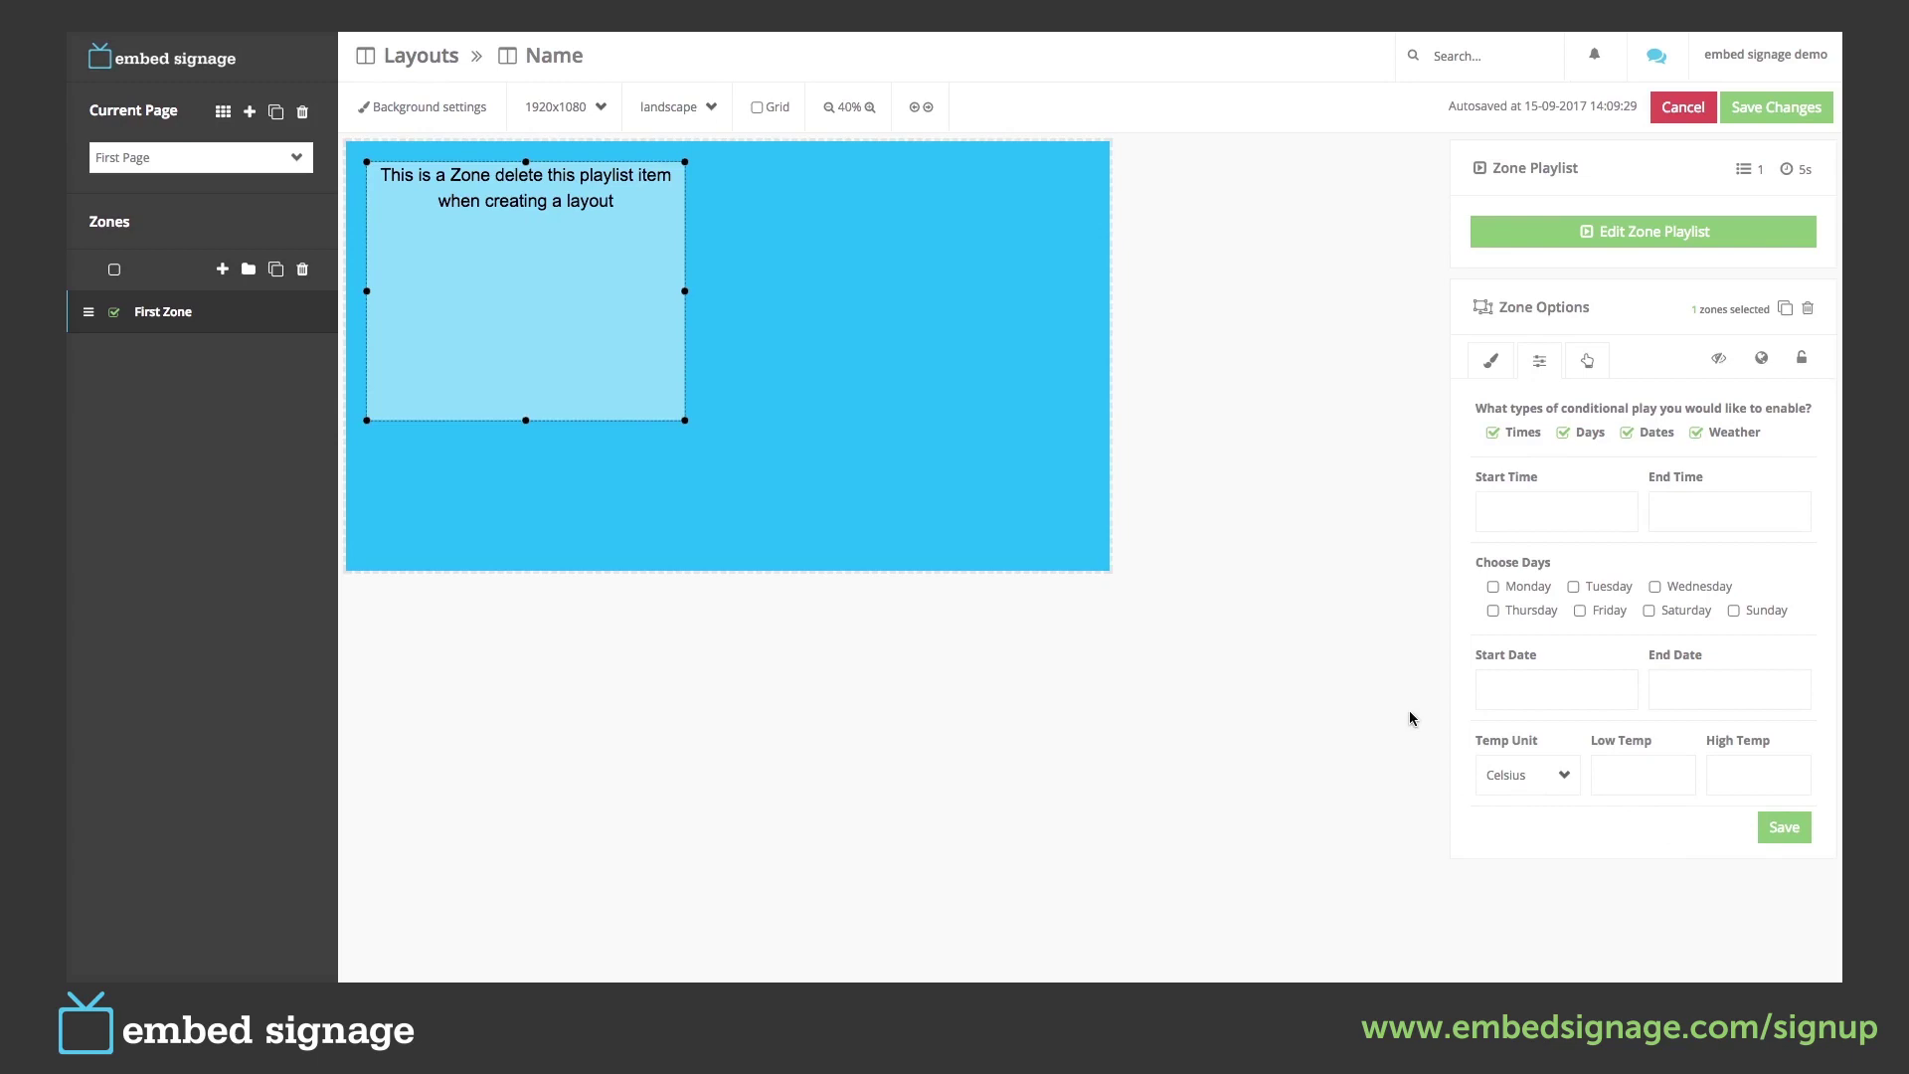
pyautogui.click(1696, 432)
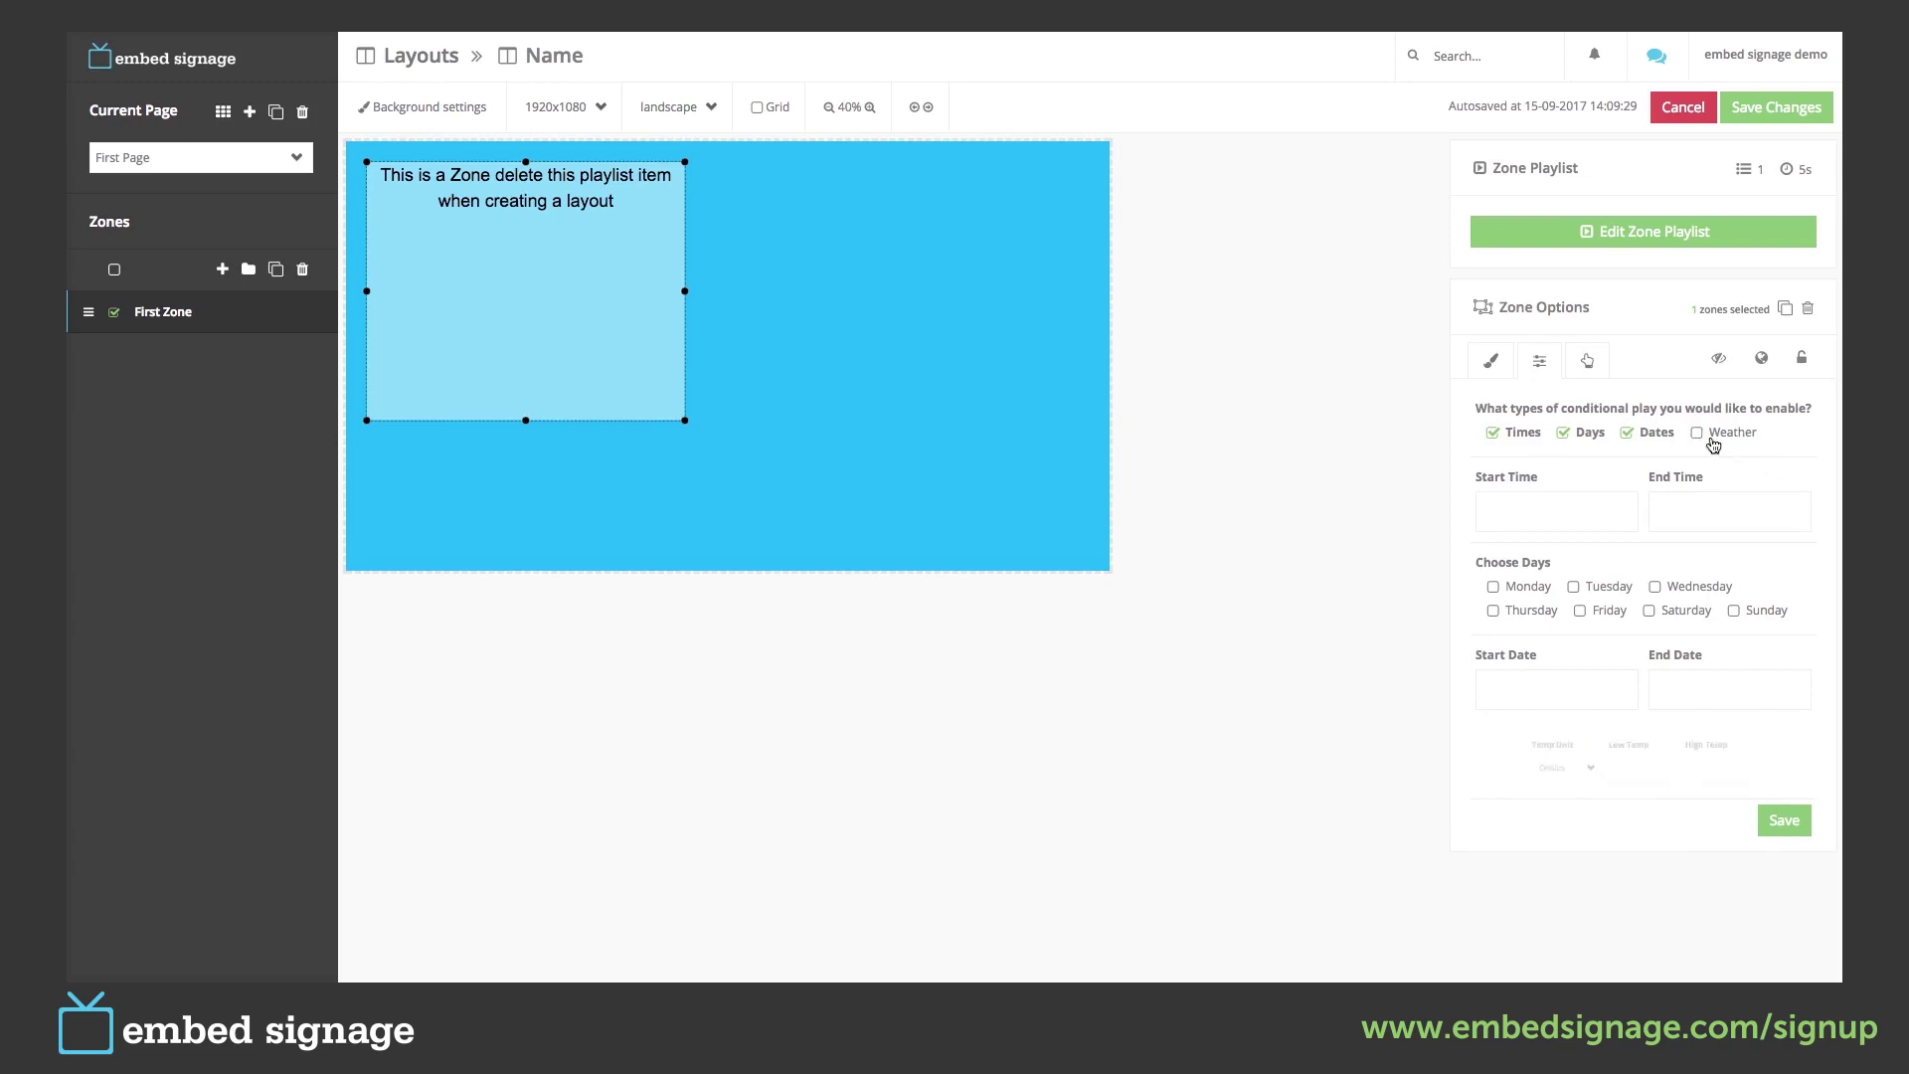
pyautogui.click(1626, 435)
# Set First Zone's conditional play to 09:00 until 10:00 on Monday and save the conditions.
pyautogui.click(1563, 507)
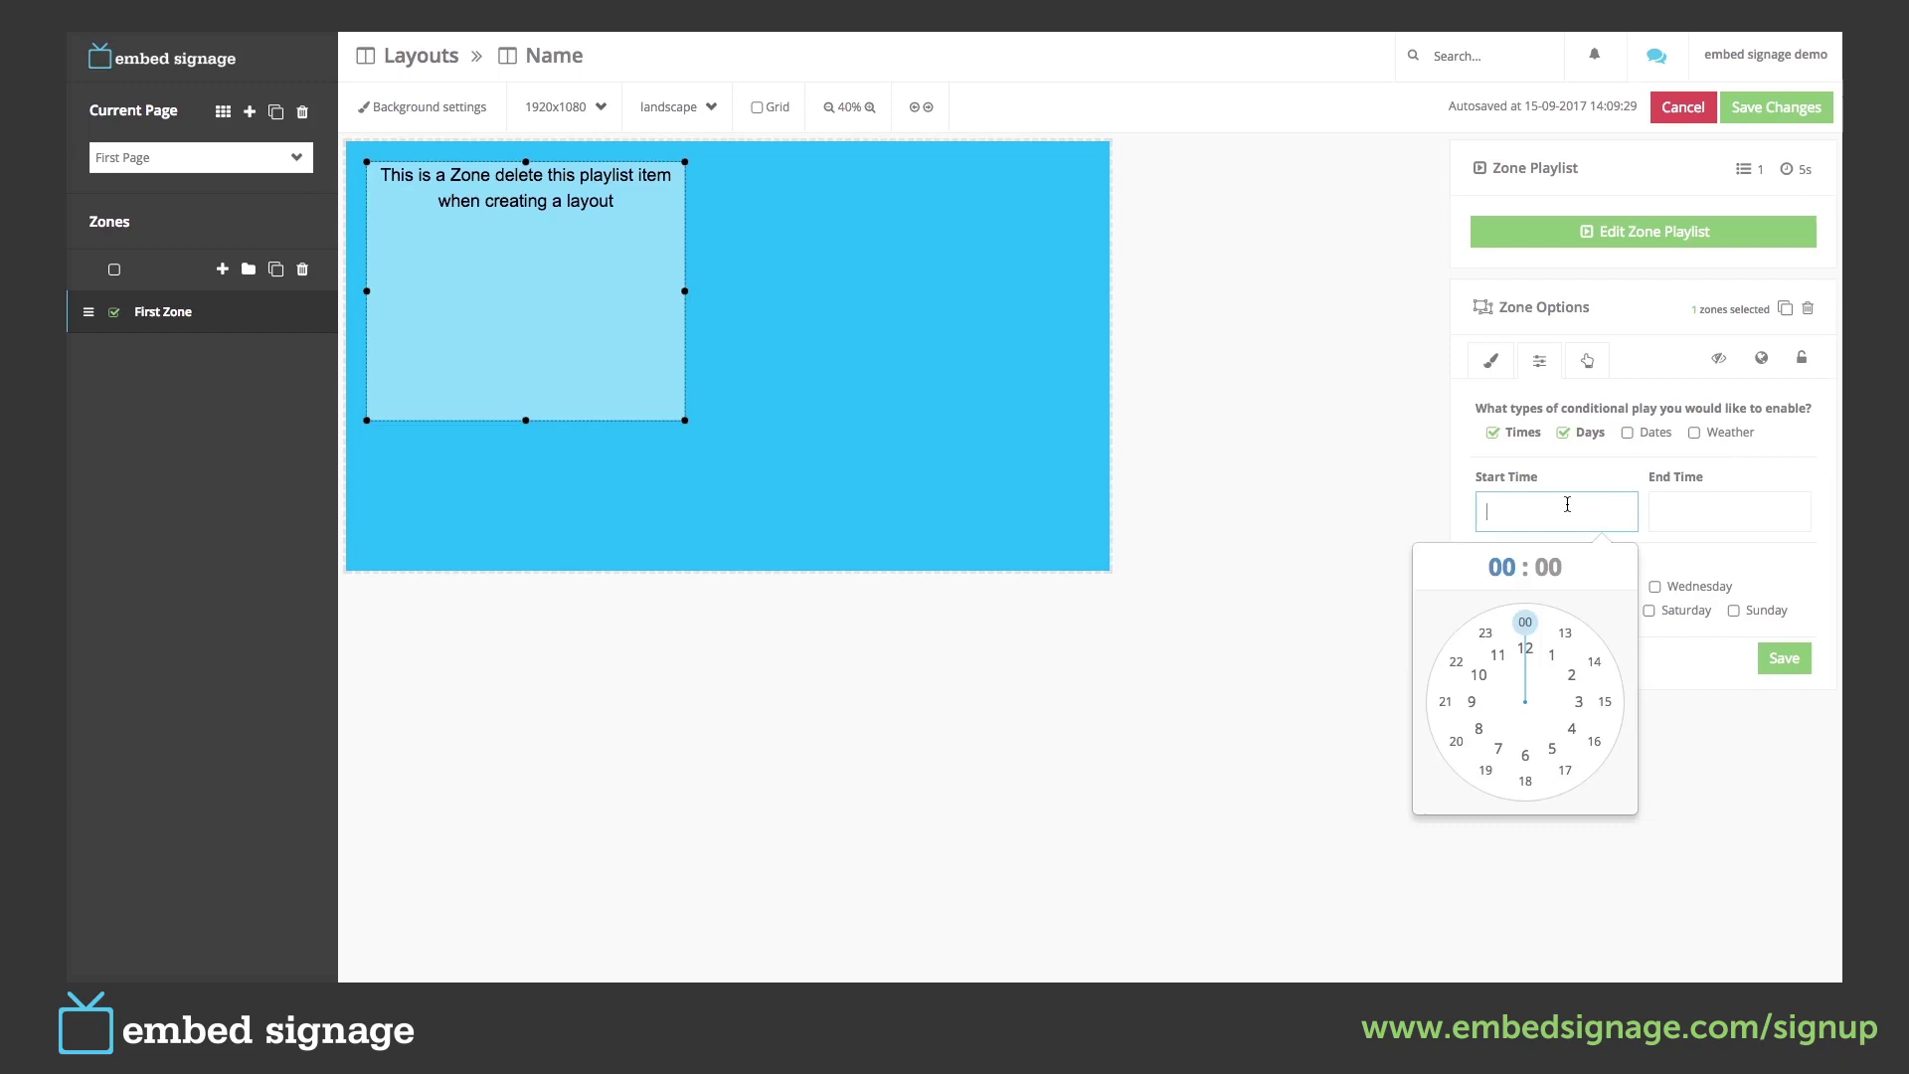
pyautogui.click(1474, 697)
pyautogui.click(1525, 623)
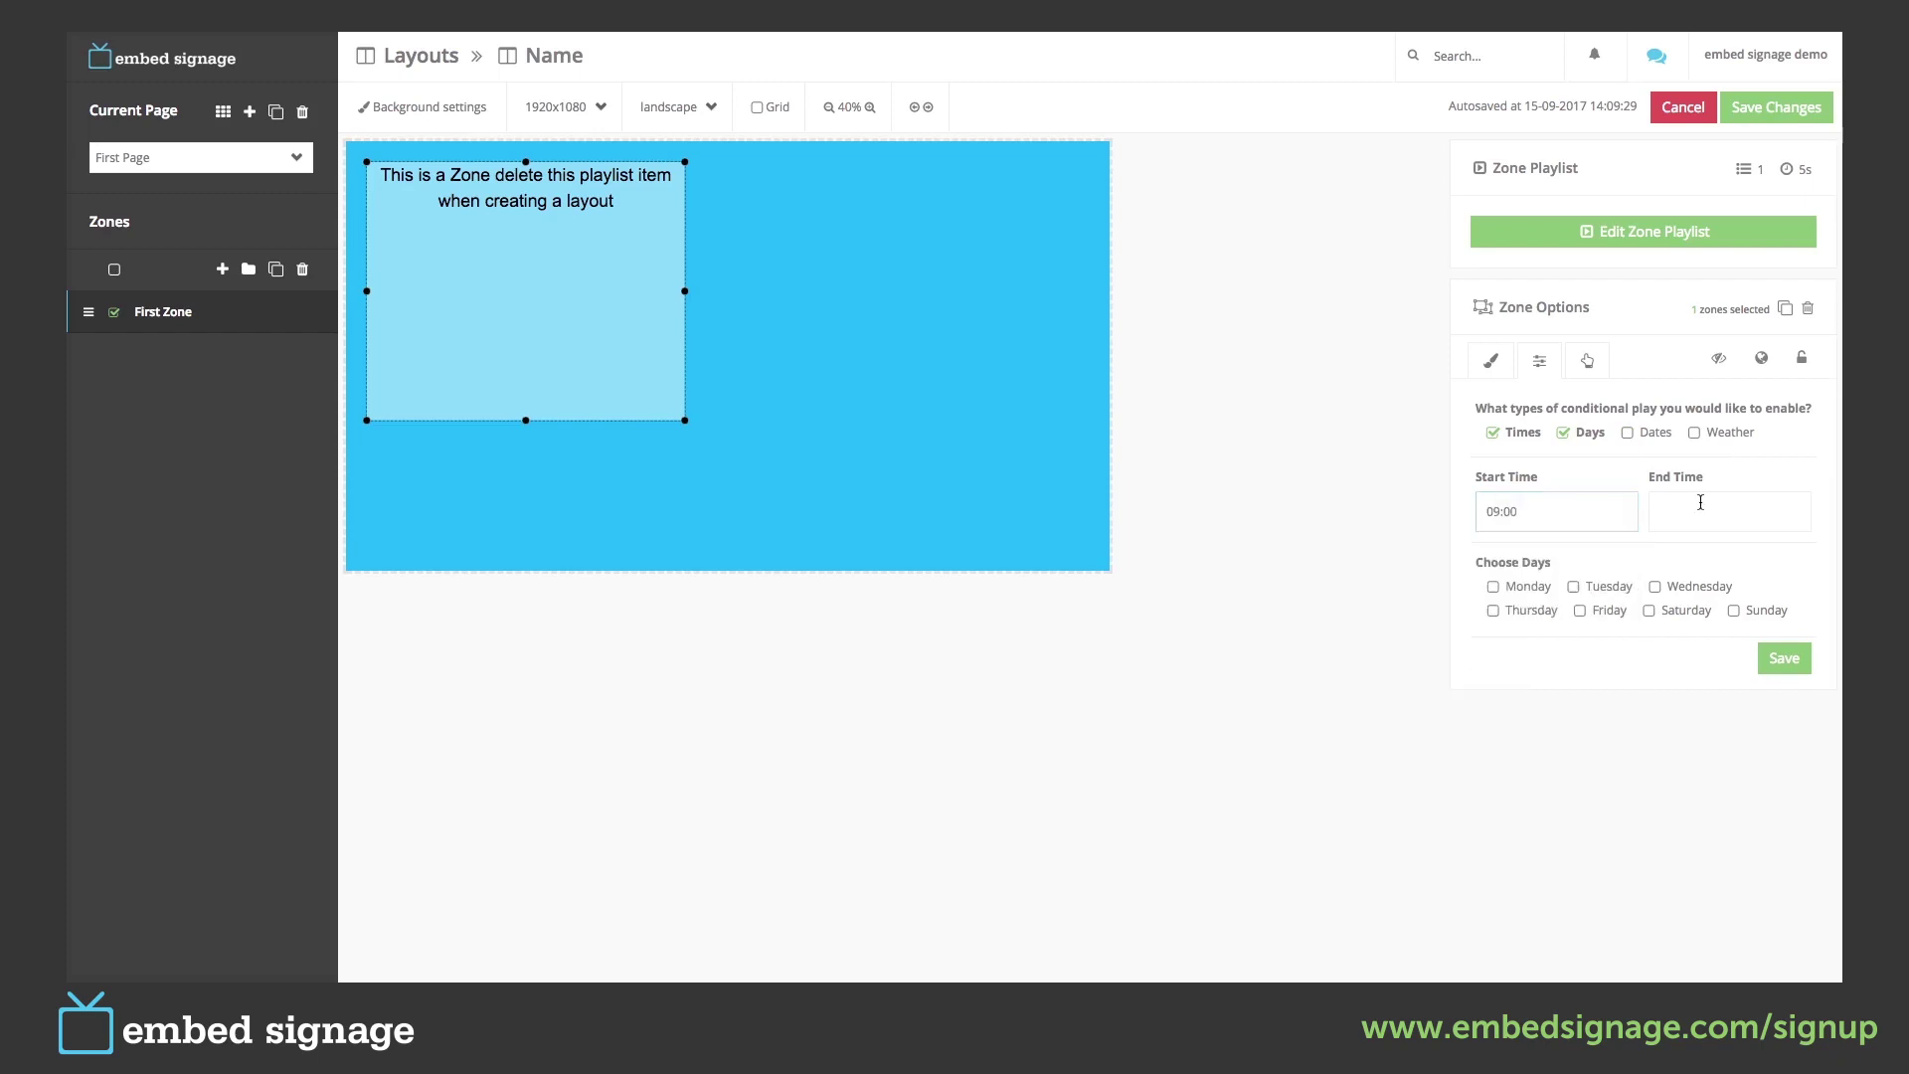
pyautogui.click(1700, 505)
pyautogui.click(1639, 668)
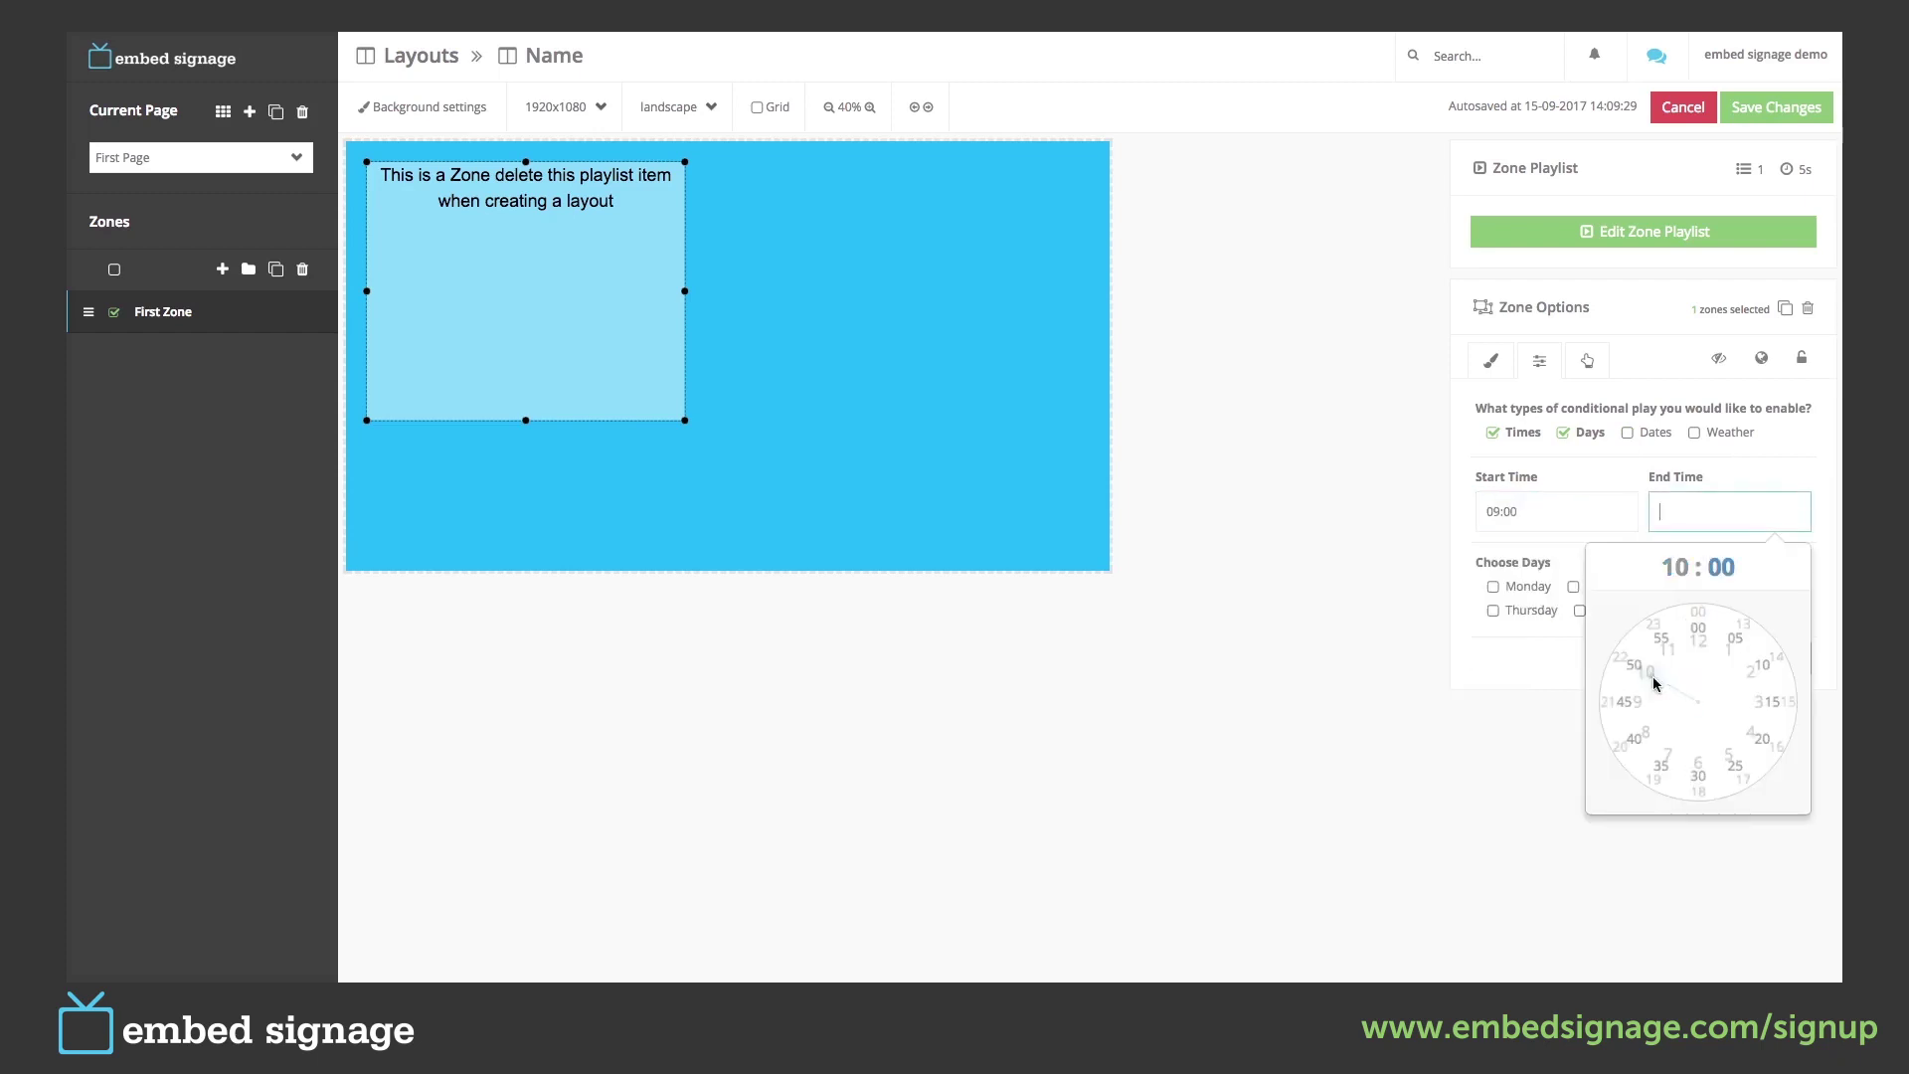
pyautogui.click(1698, 623)
pyautogui.click(1513, 593)
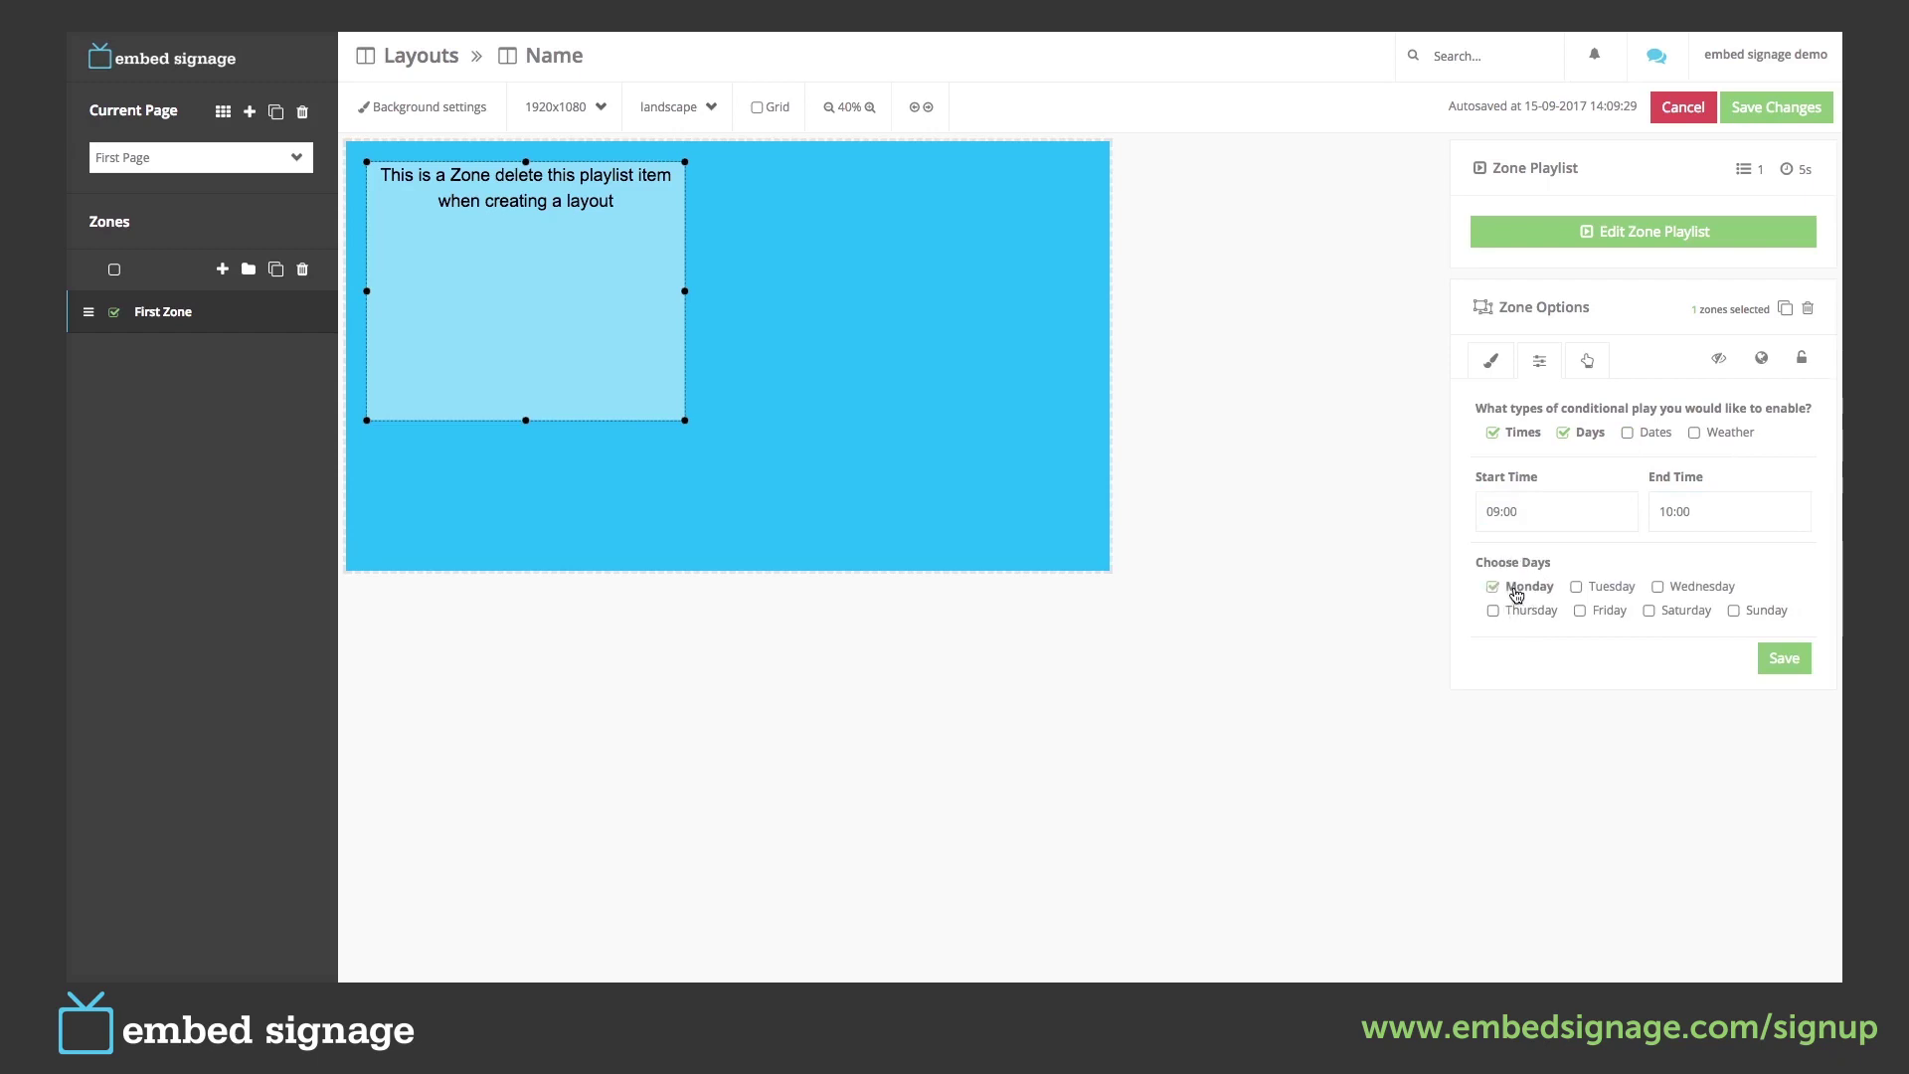
pyautogui.click(1783, 657)
# Review the available after-saving actions and save the layout with the Save & Preview option.
pyautogui.click(1768, 112)
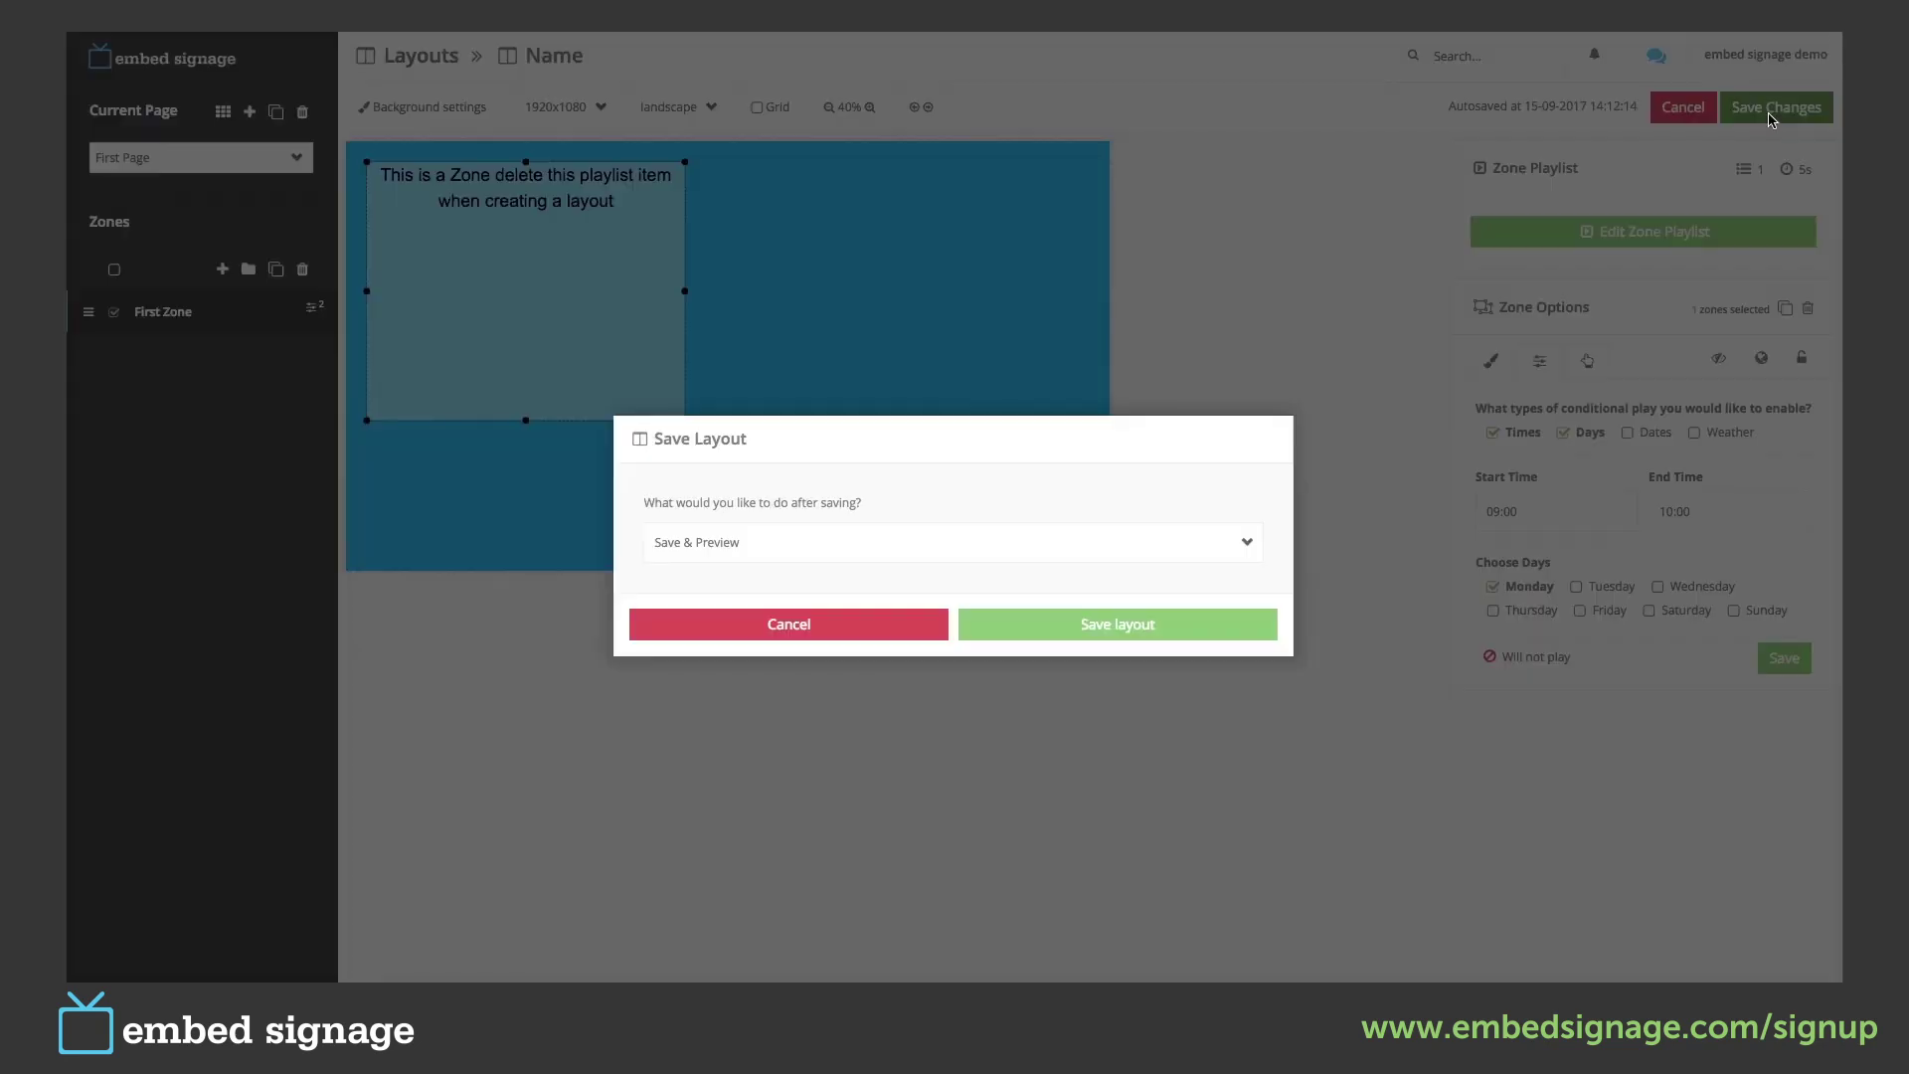
pyautogui.click(1113, 548)
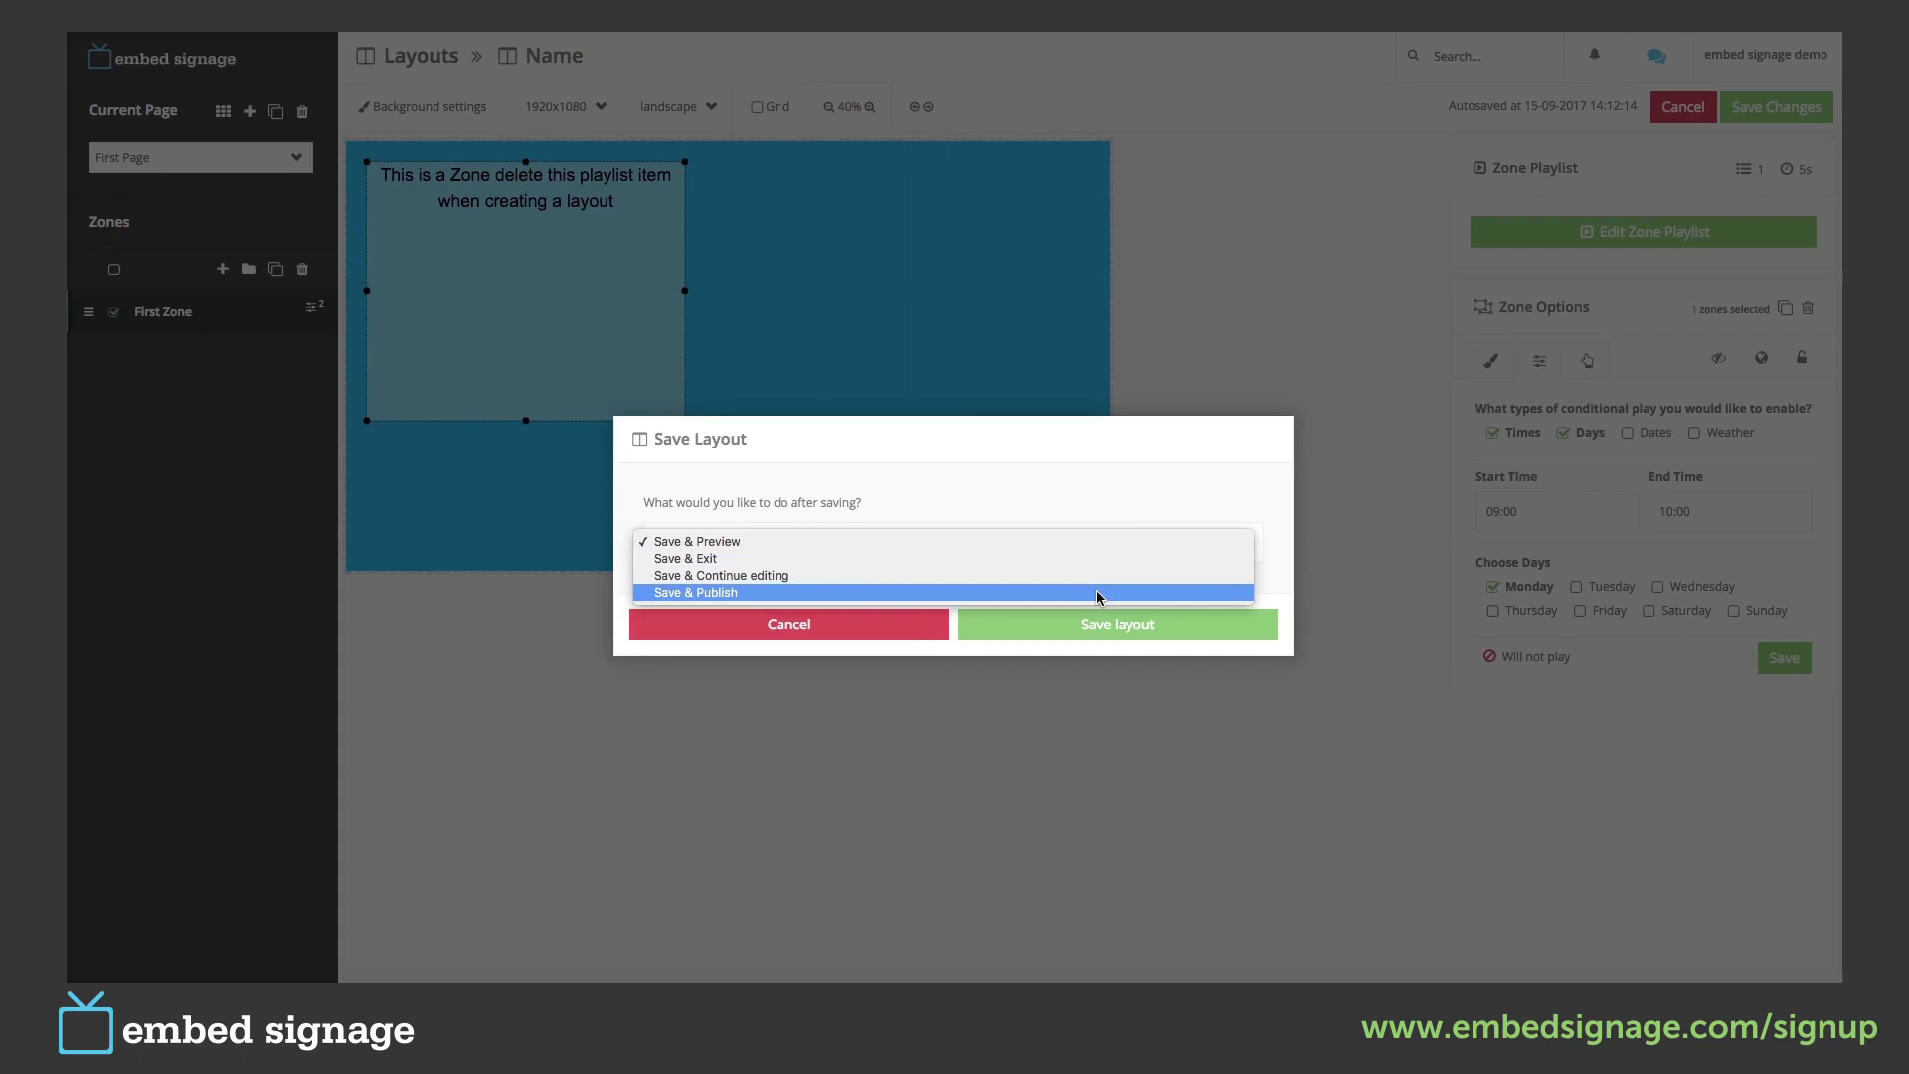
pyautogui.click(1065, 540)
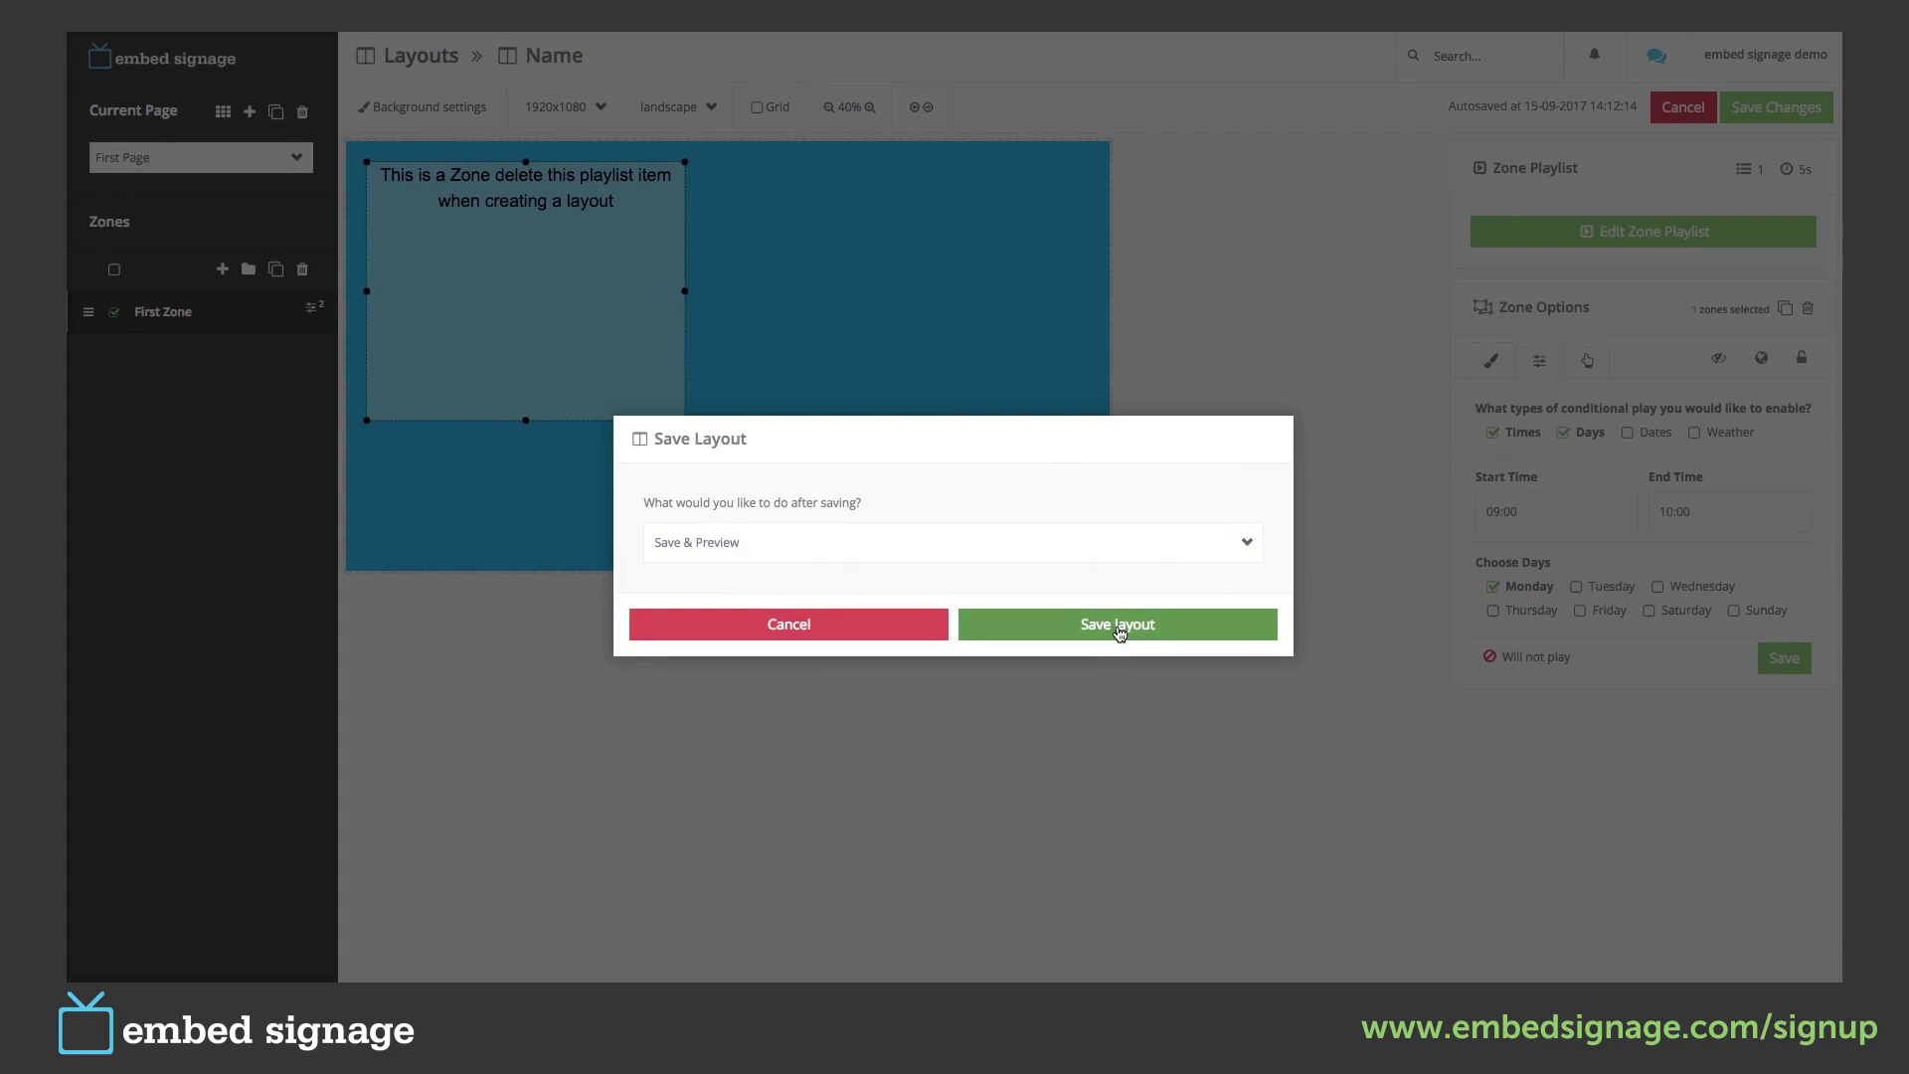
pyautogui.click(1120, 633)
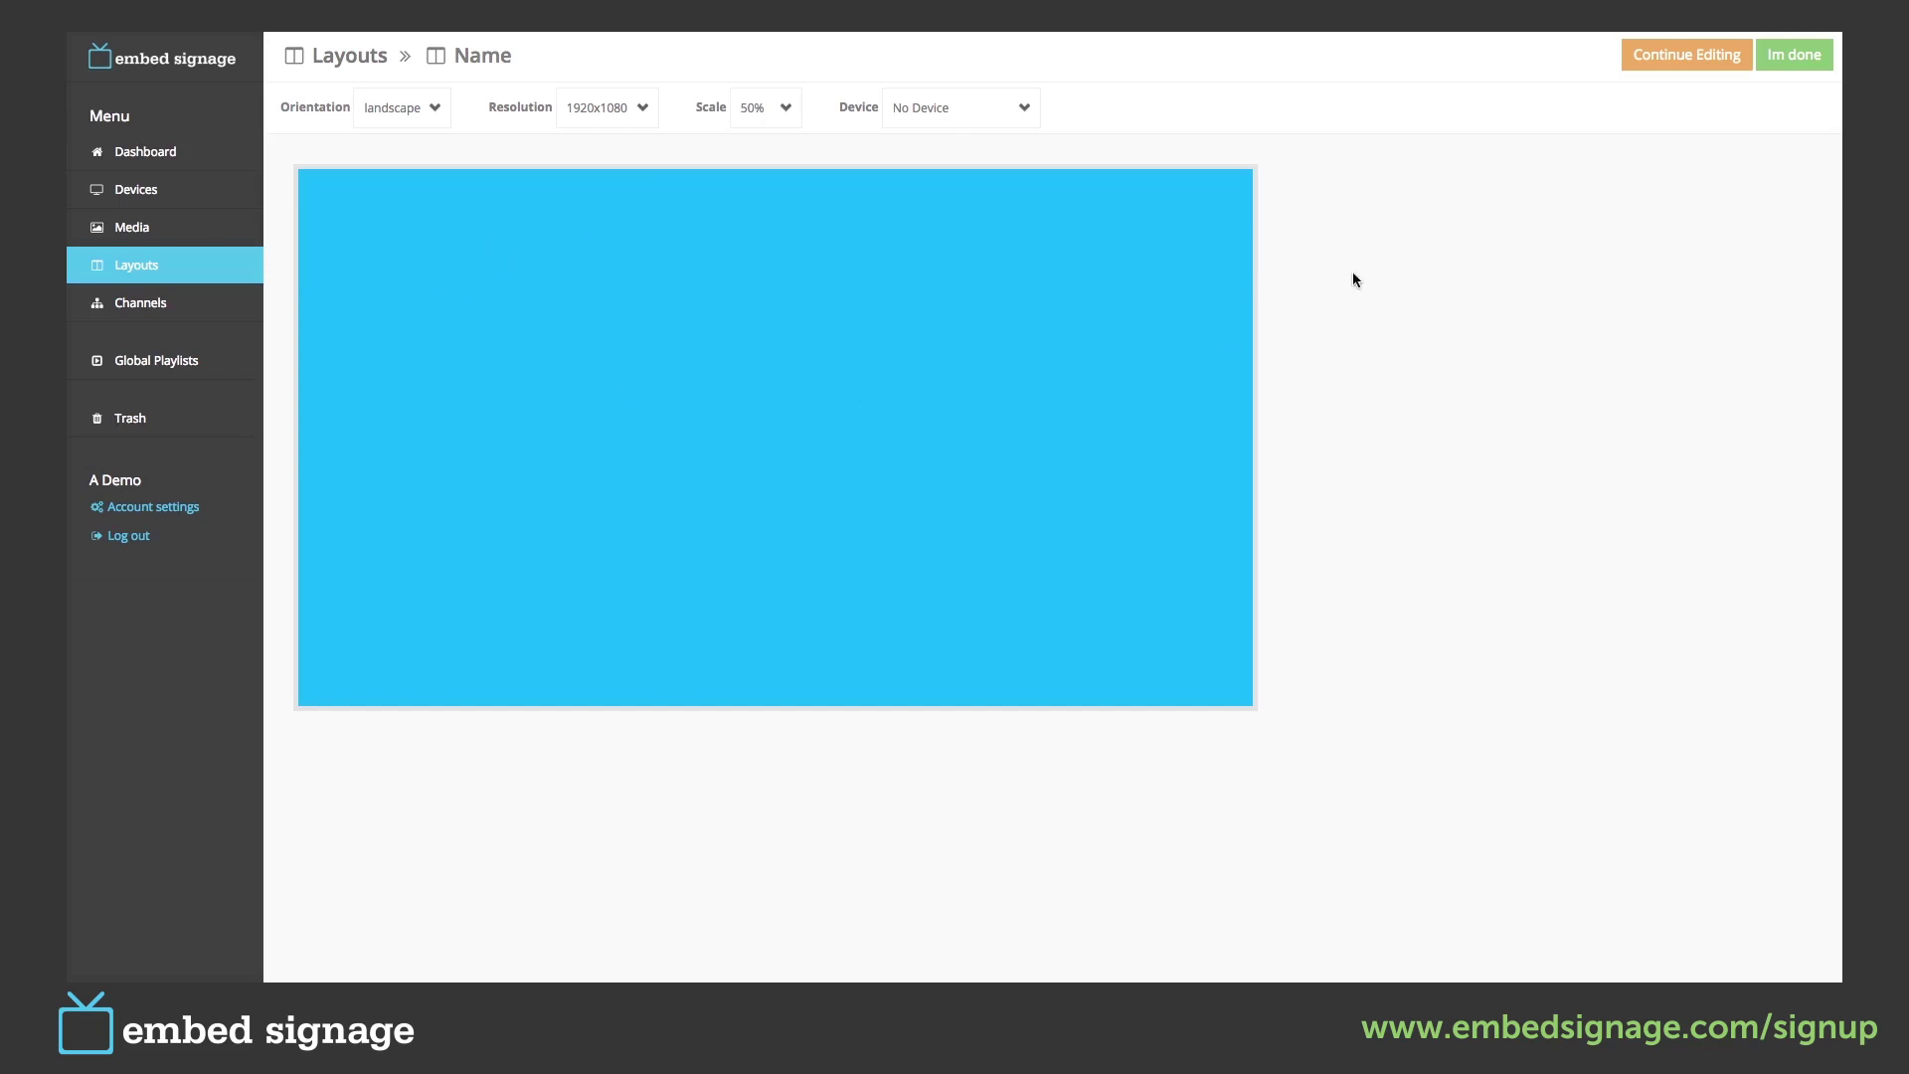
# Continue editing the layout, turn off Days and Times conditional play for First Zone, and save the layout with Save & Preview.
pyautogui.click(1677, 66)
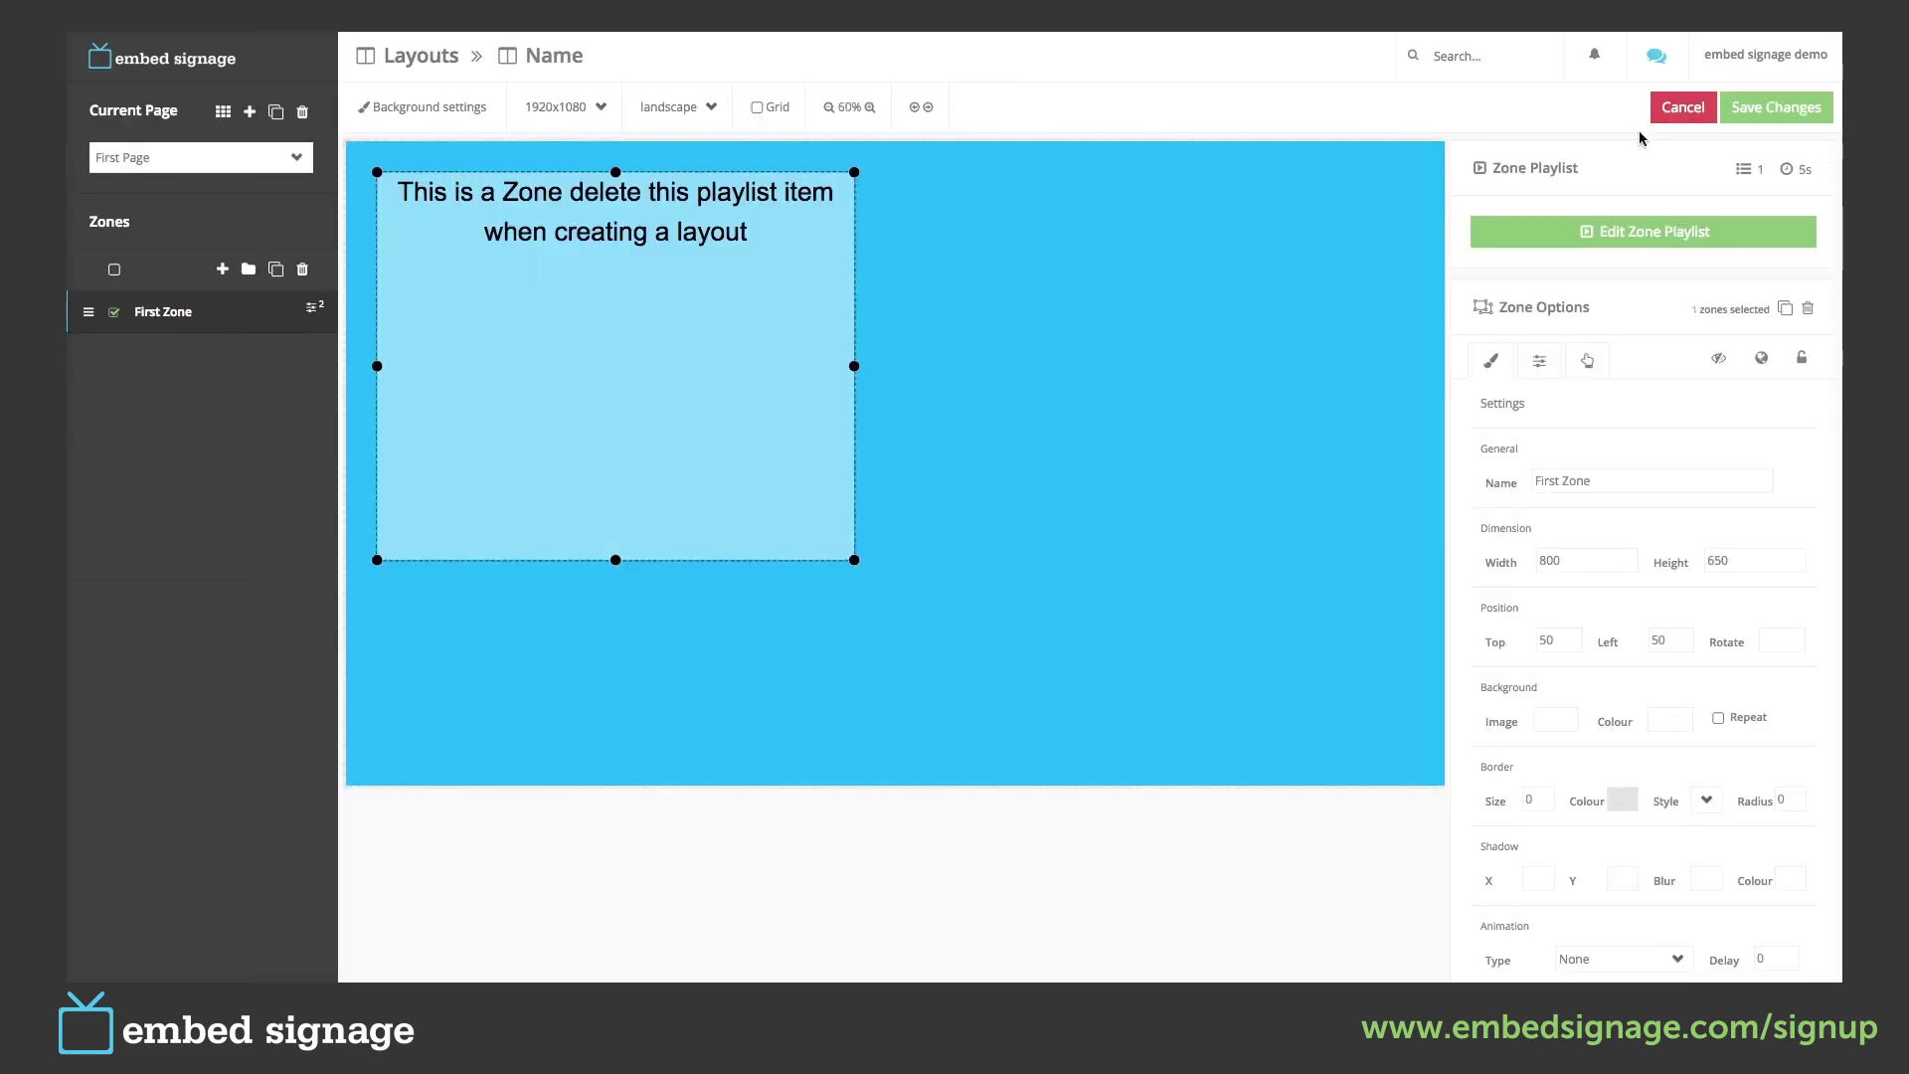
pyautogui.click(1542, 372)
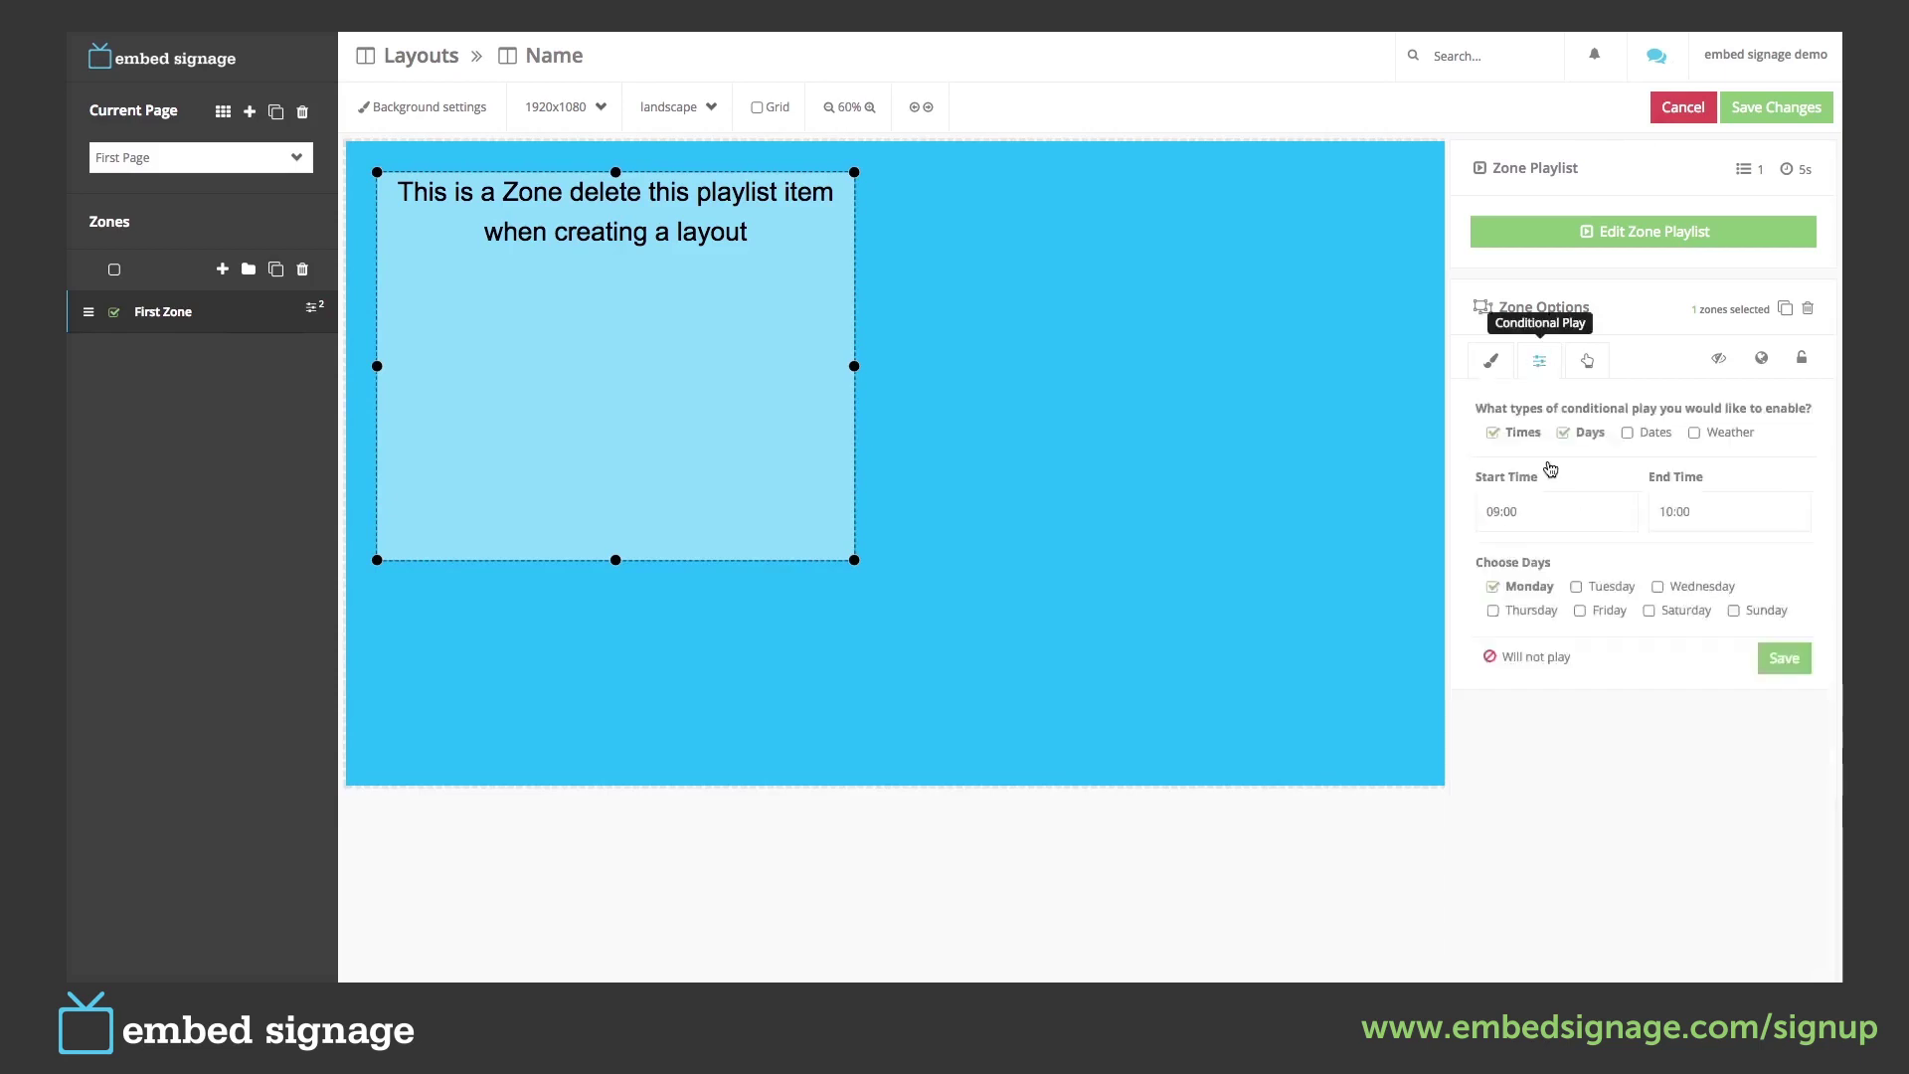
pyautogui.click(1581, 435)
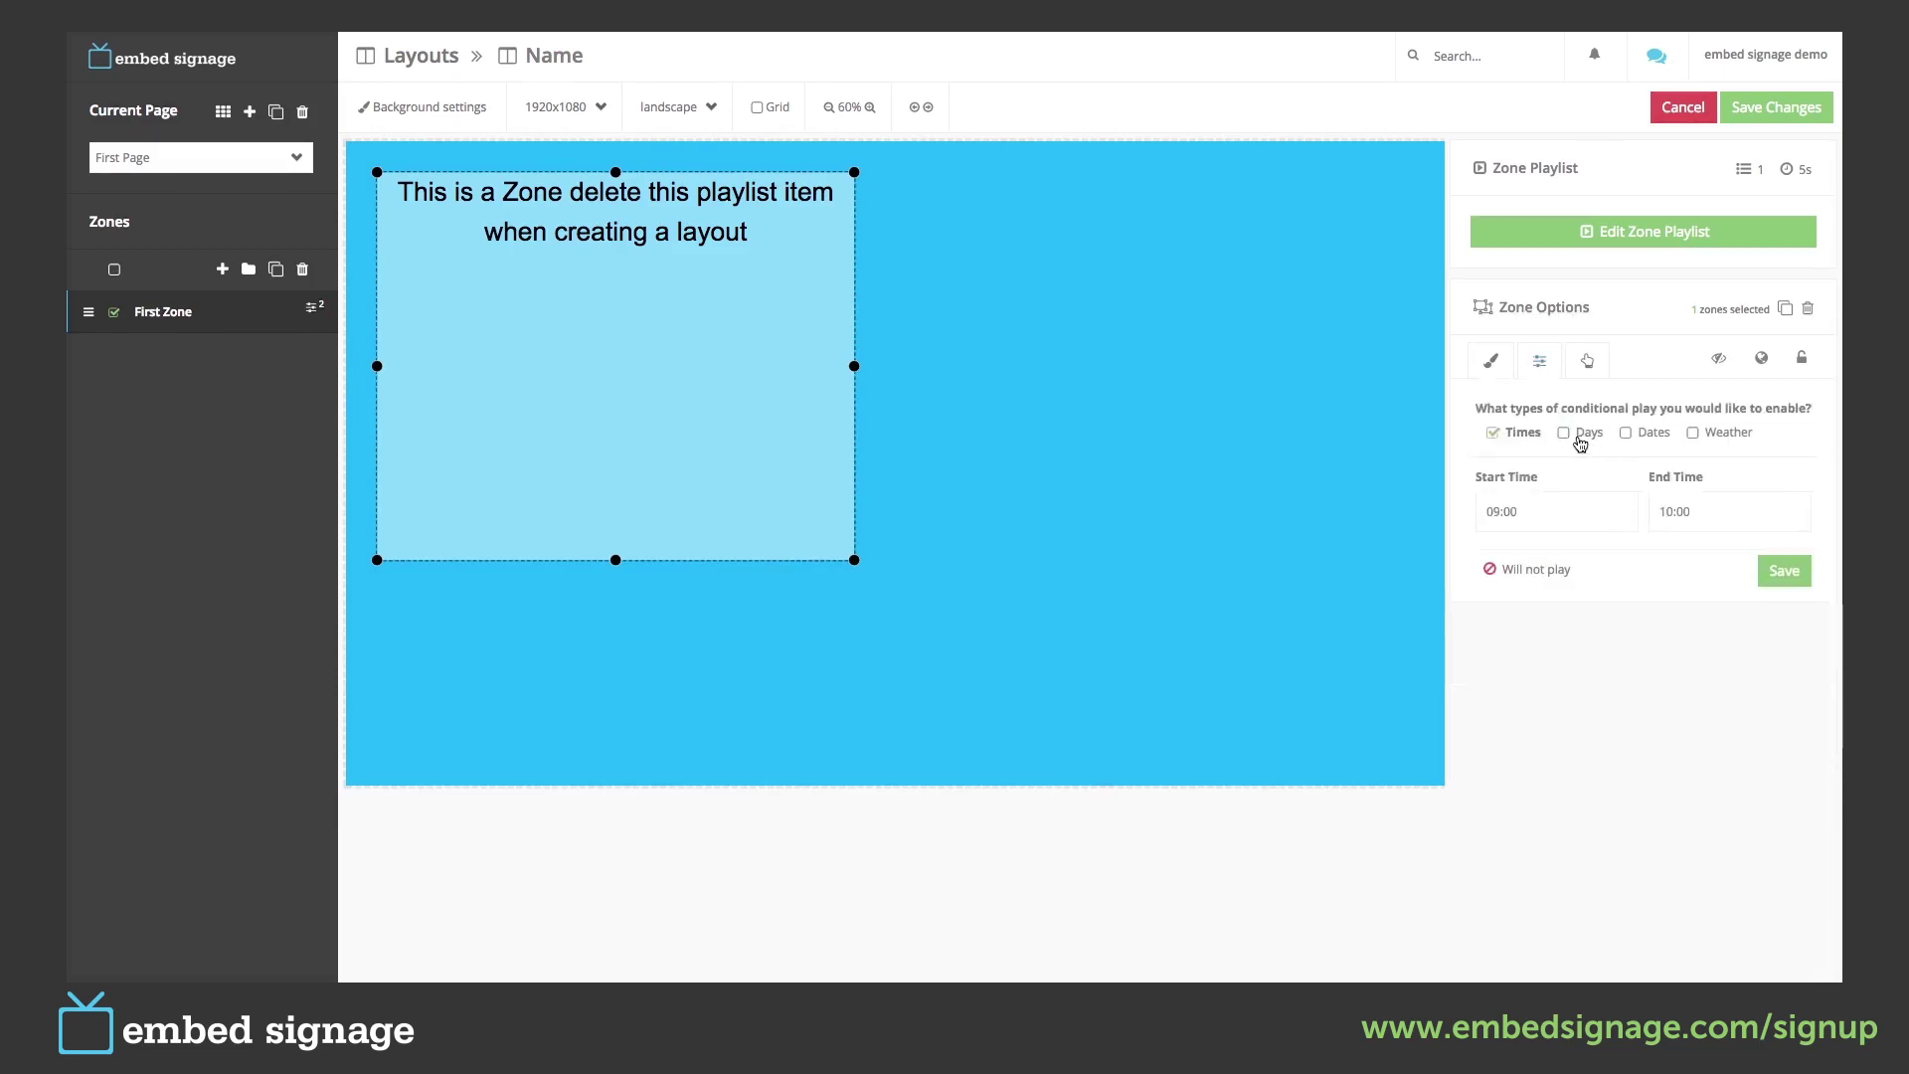
pyautogui.click(1513, 440)
pyautogui.click(1776, 486)
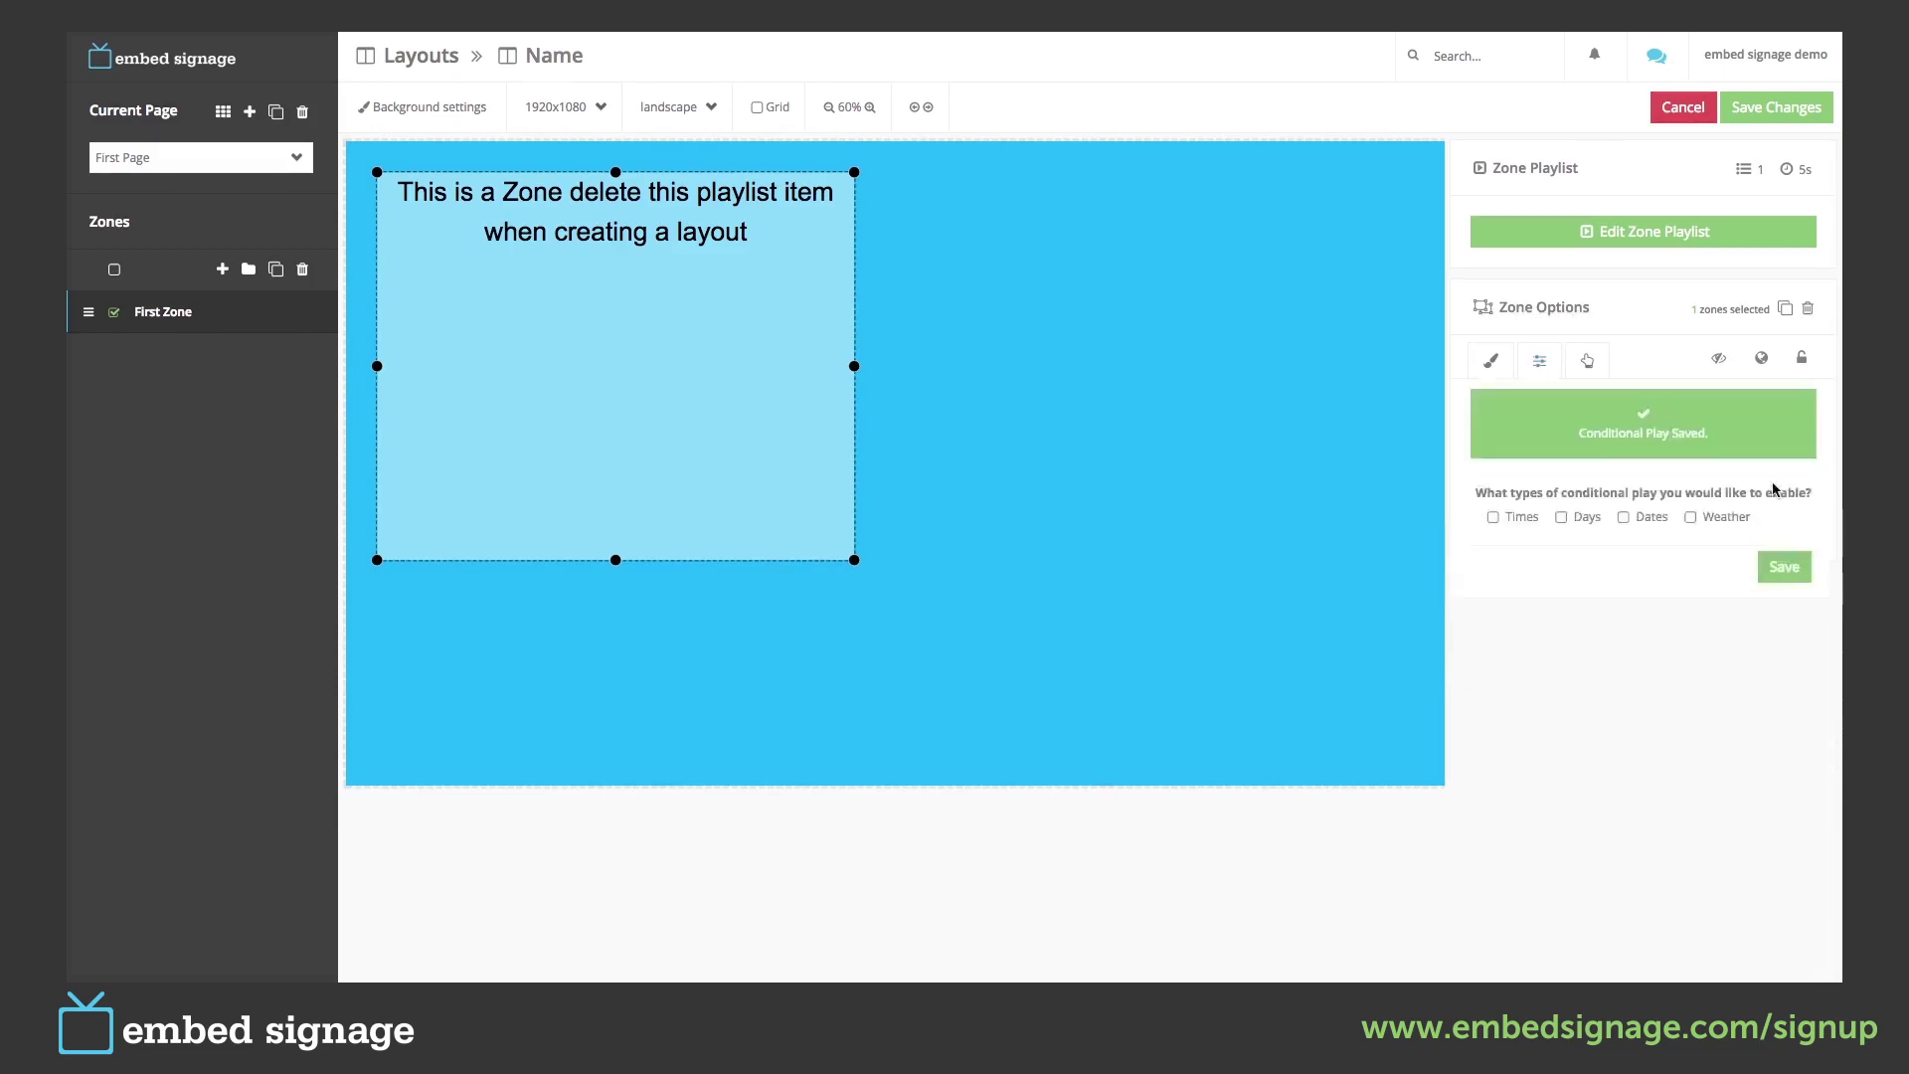
pyautogui.click(1769, 118)
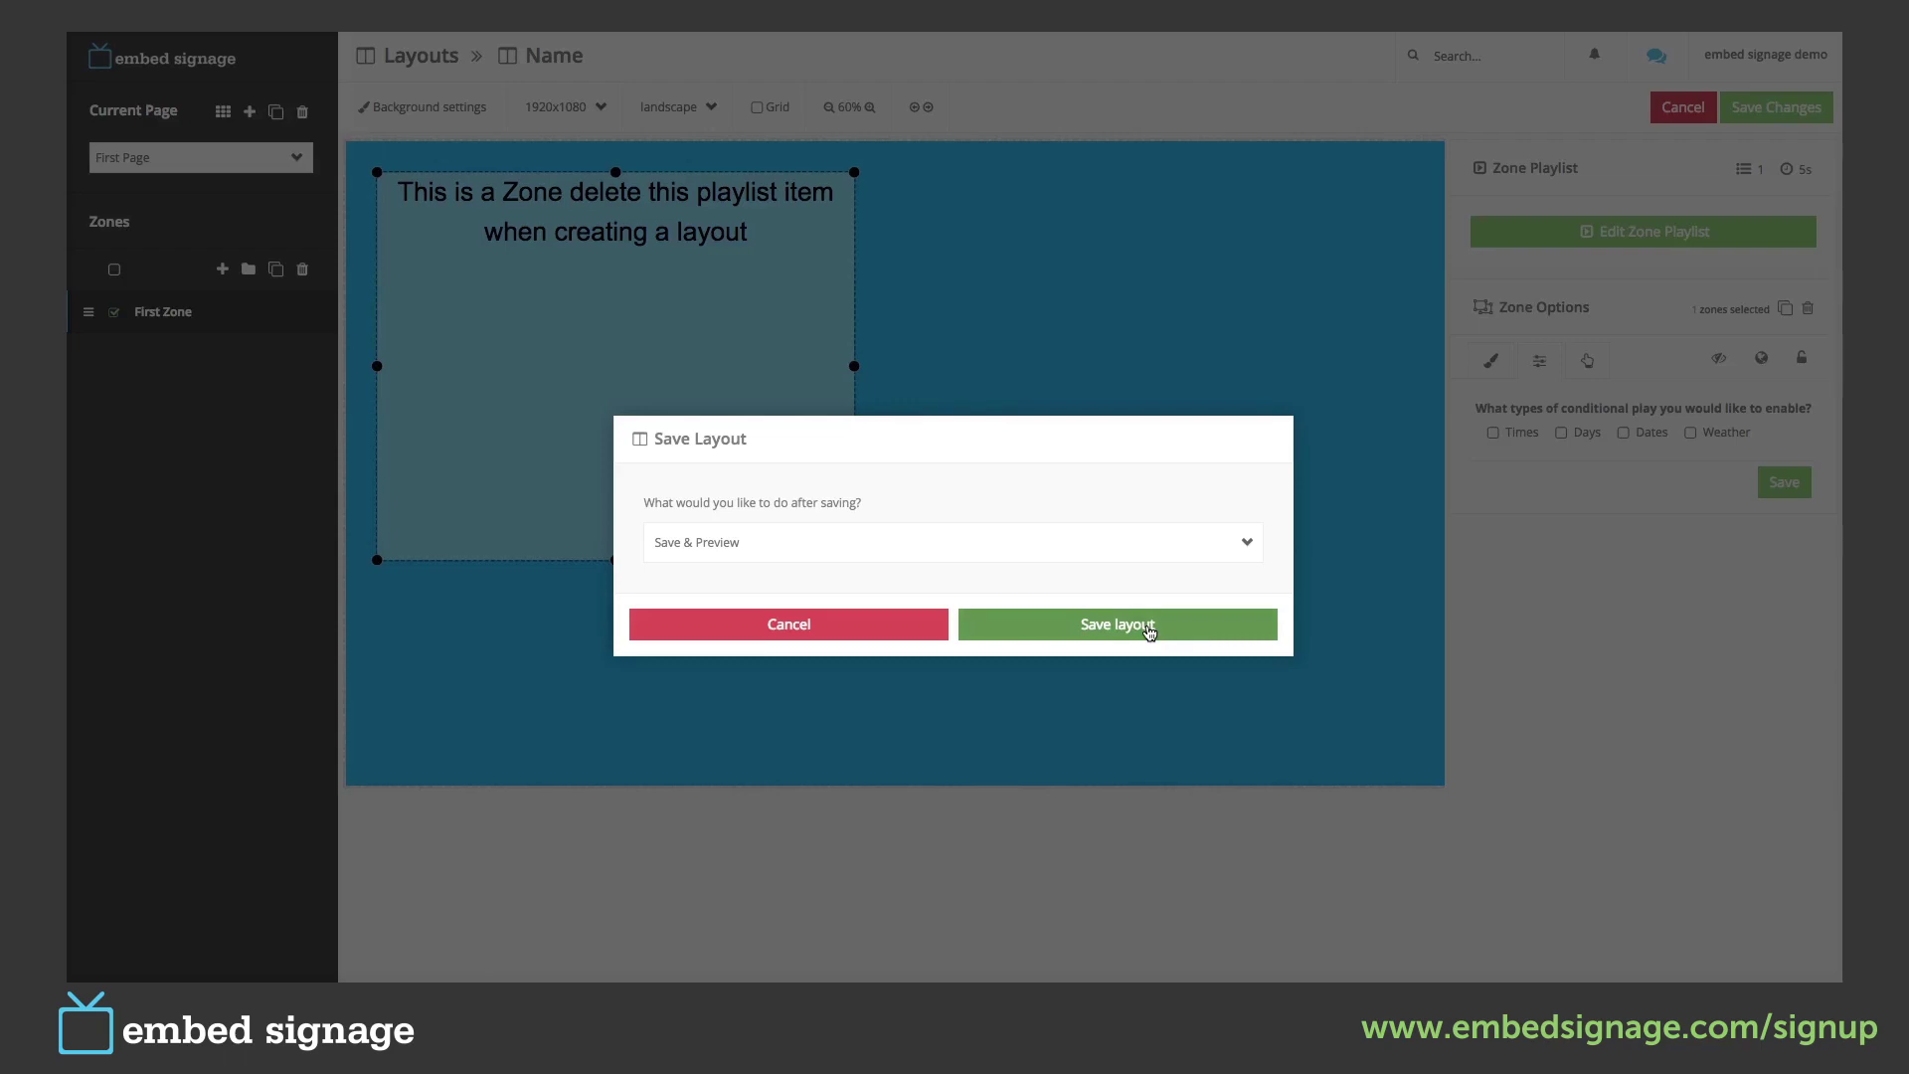
pyautogui.click(1149, 632)
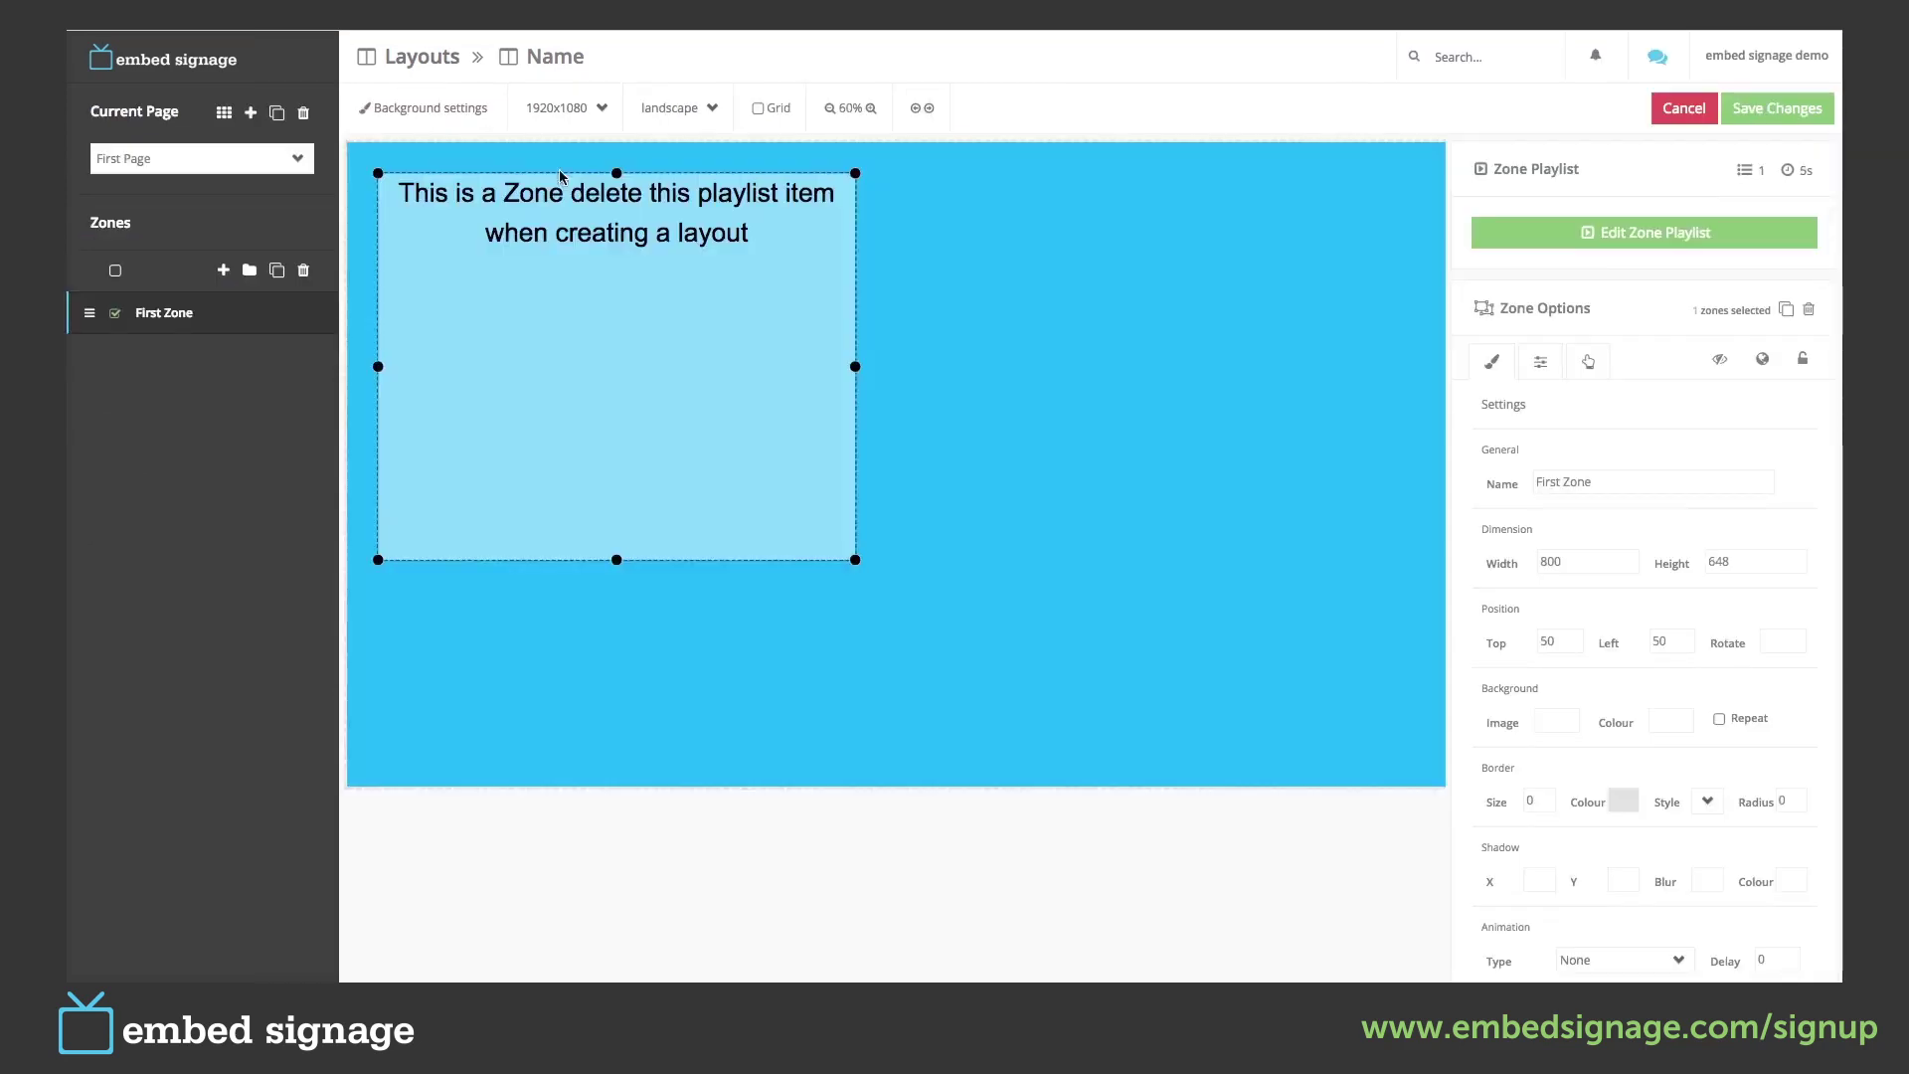
# Add a new zone below First Zone at about top 792, left 231, with a size 5 black border at 100 opacity.
pyautogui.click(224, 269)
pyautogui.moveTo(527, 301); pyautogui.dragTo(541, 676)
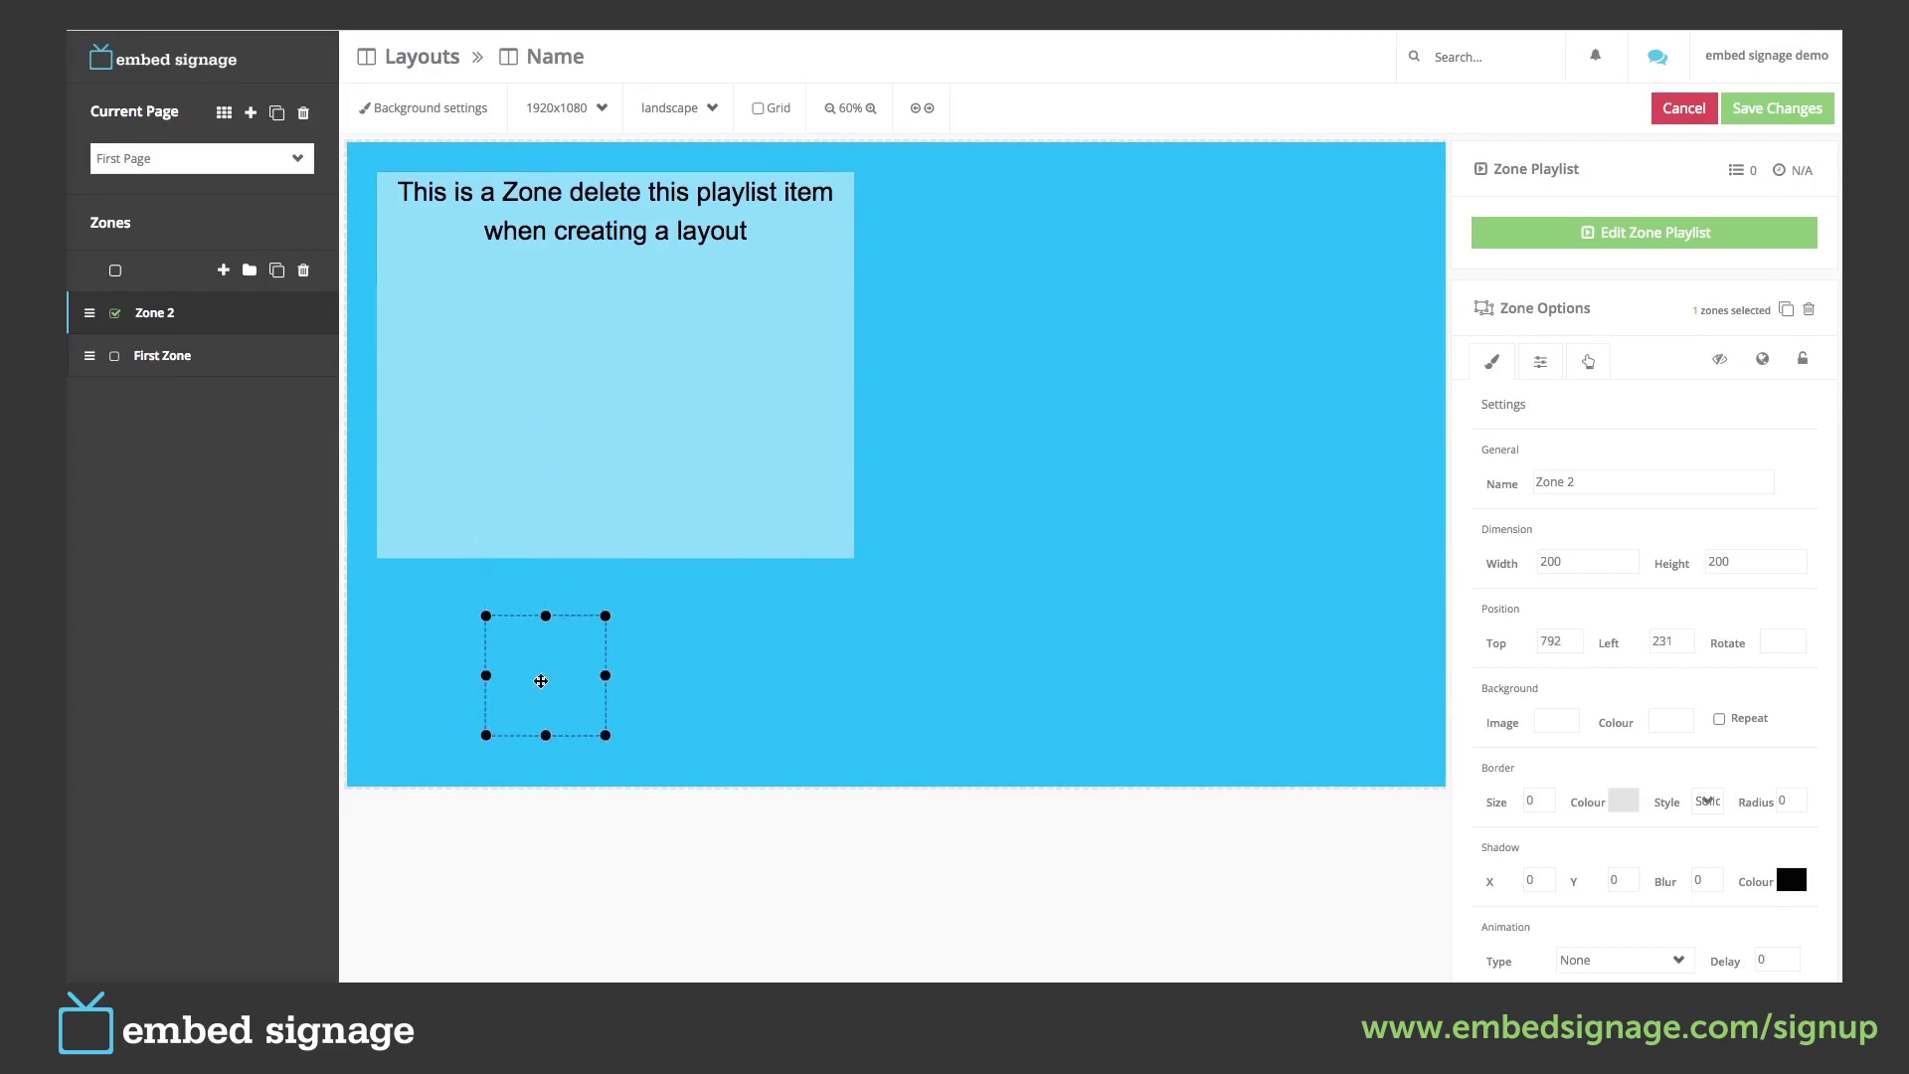
pyautogui.doubleClick(1537, 801)
pyautogui.write('5')
pyautogui.click(1615, 800)
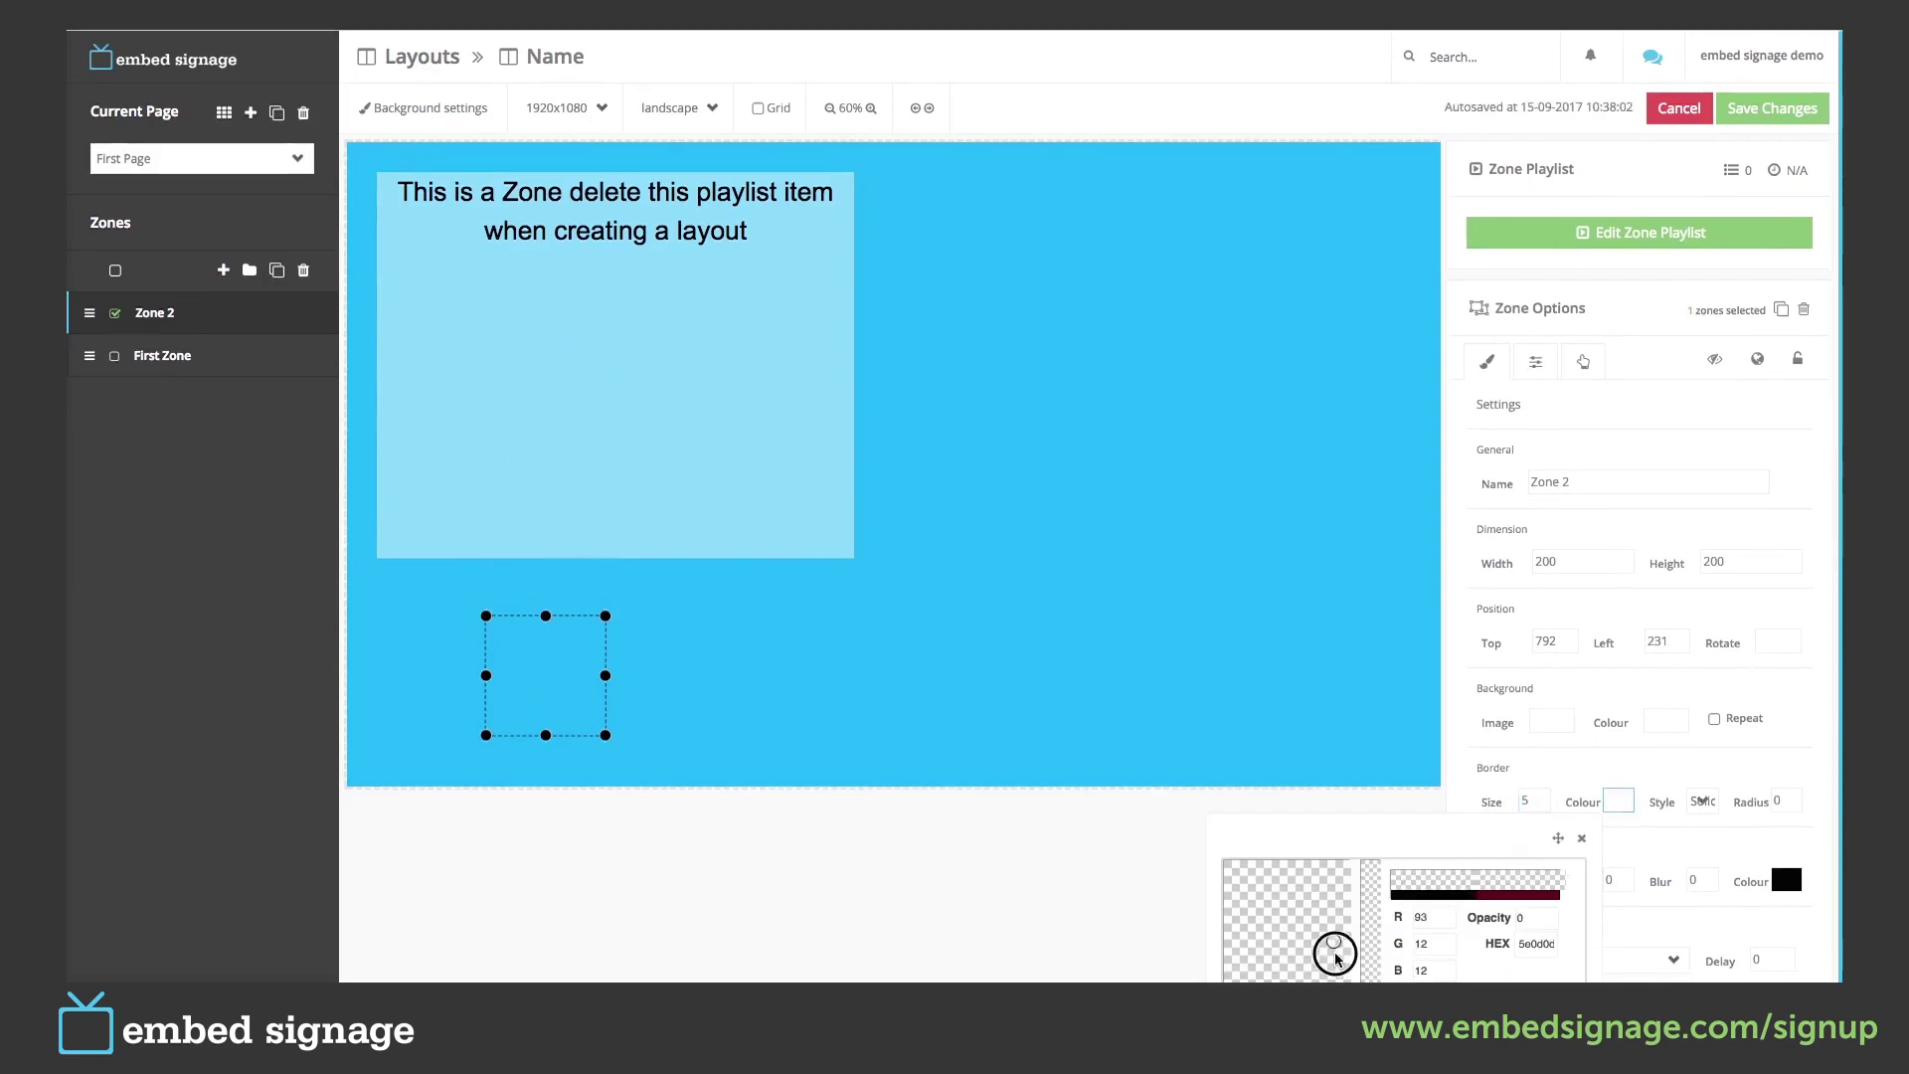
pyautogui.doubleClick(1521, 918)
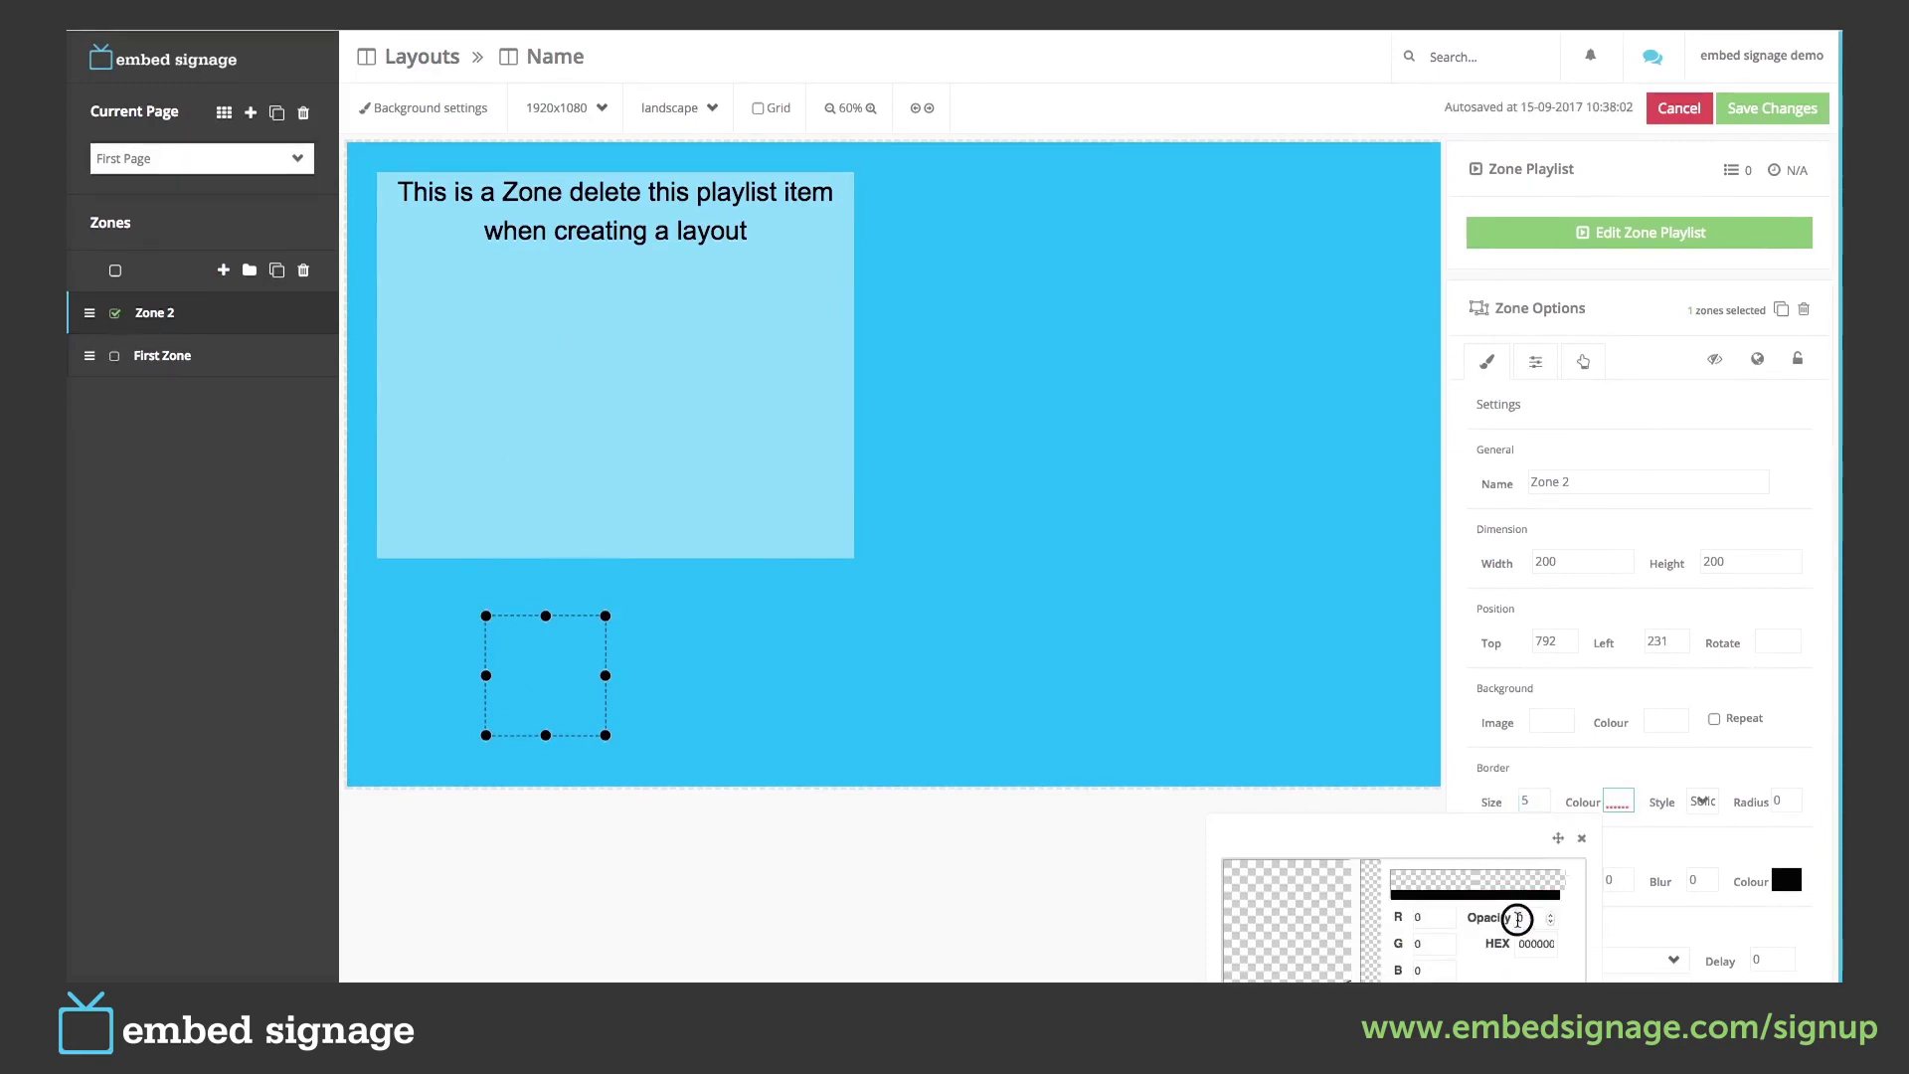
pyautogui.write('100')
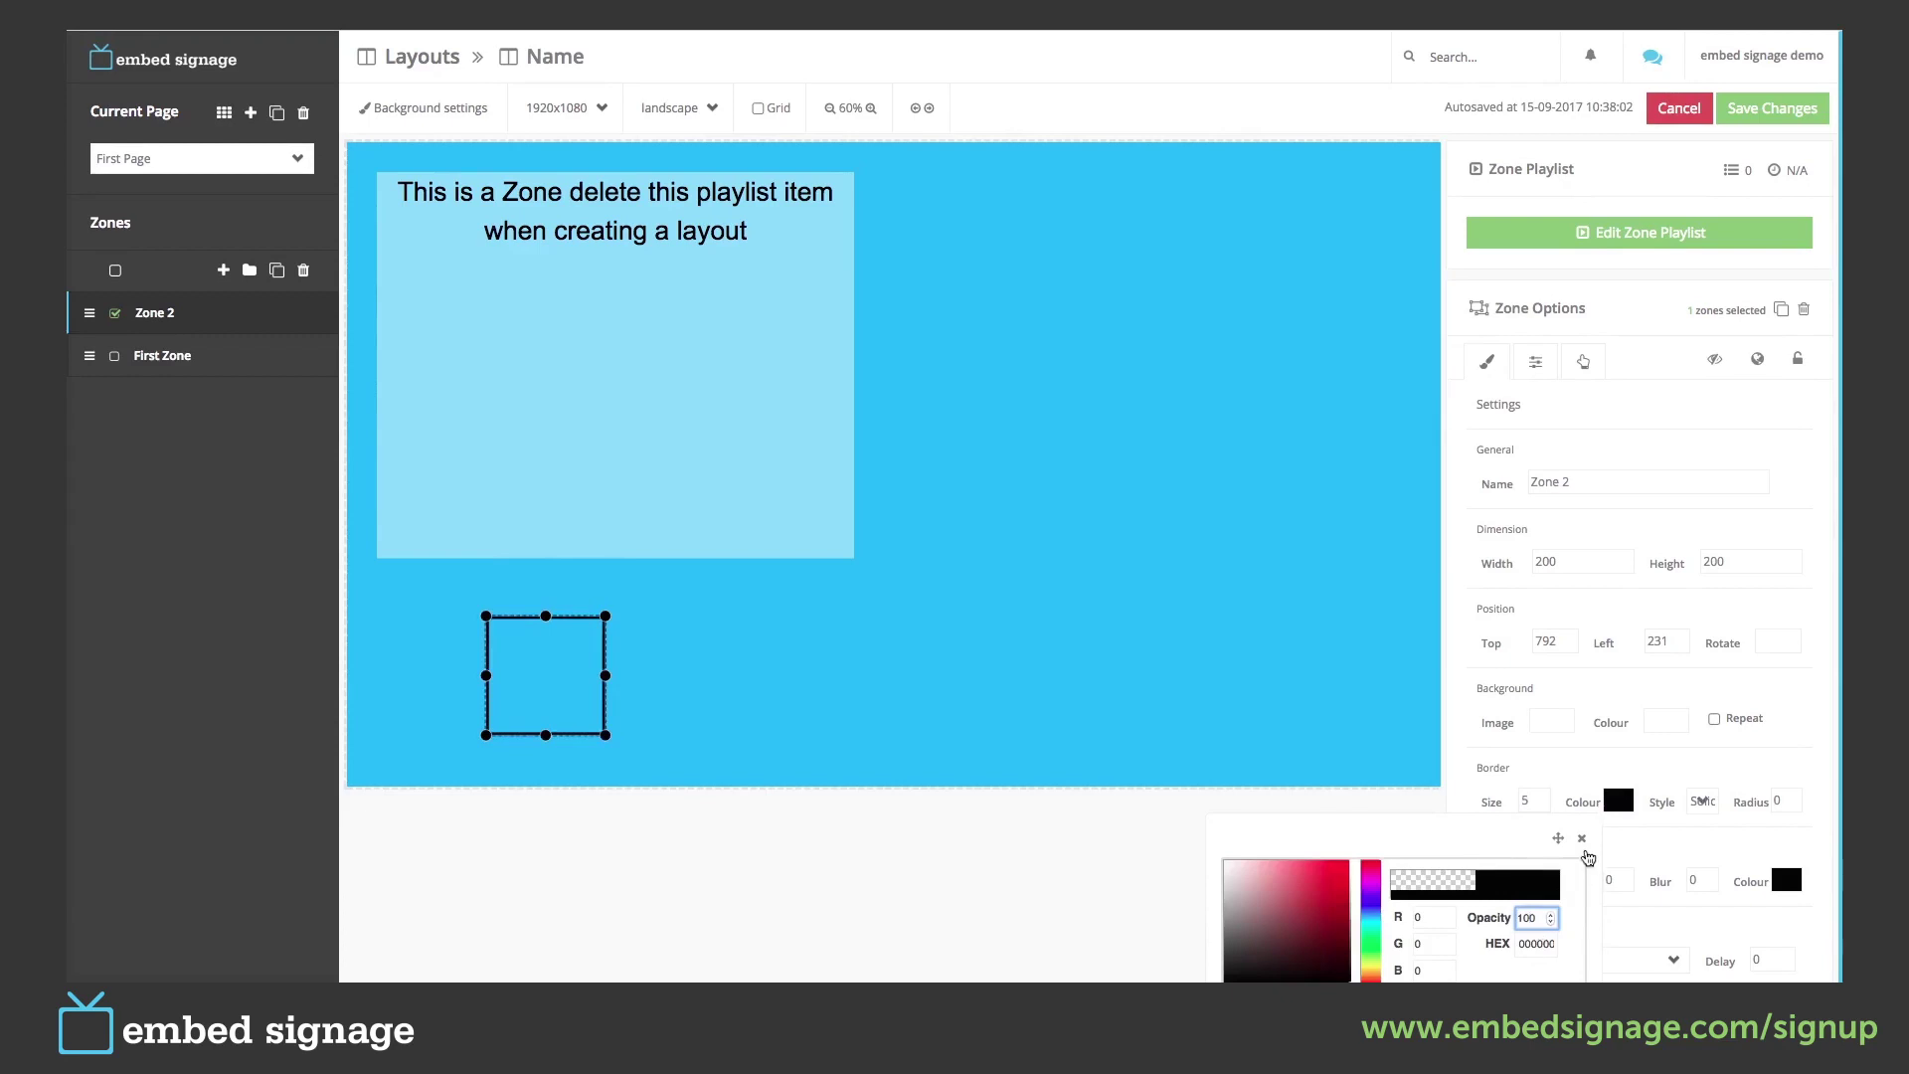
pyautogui.click(1581, 838)
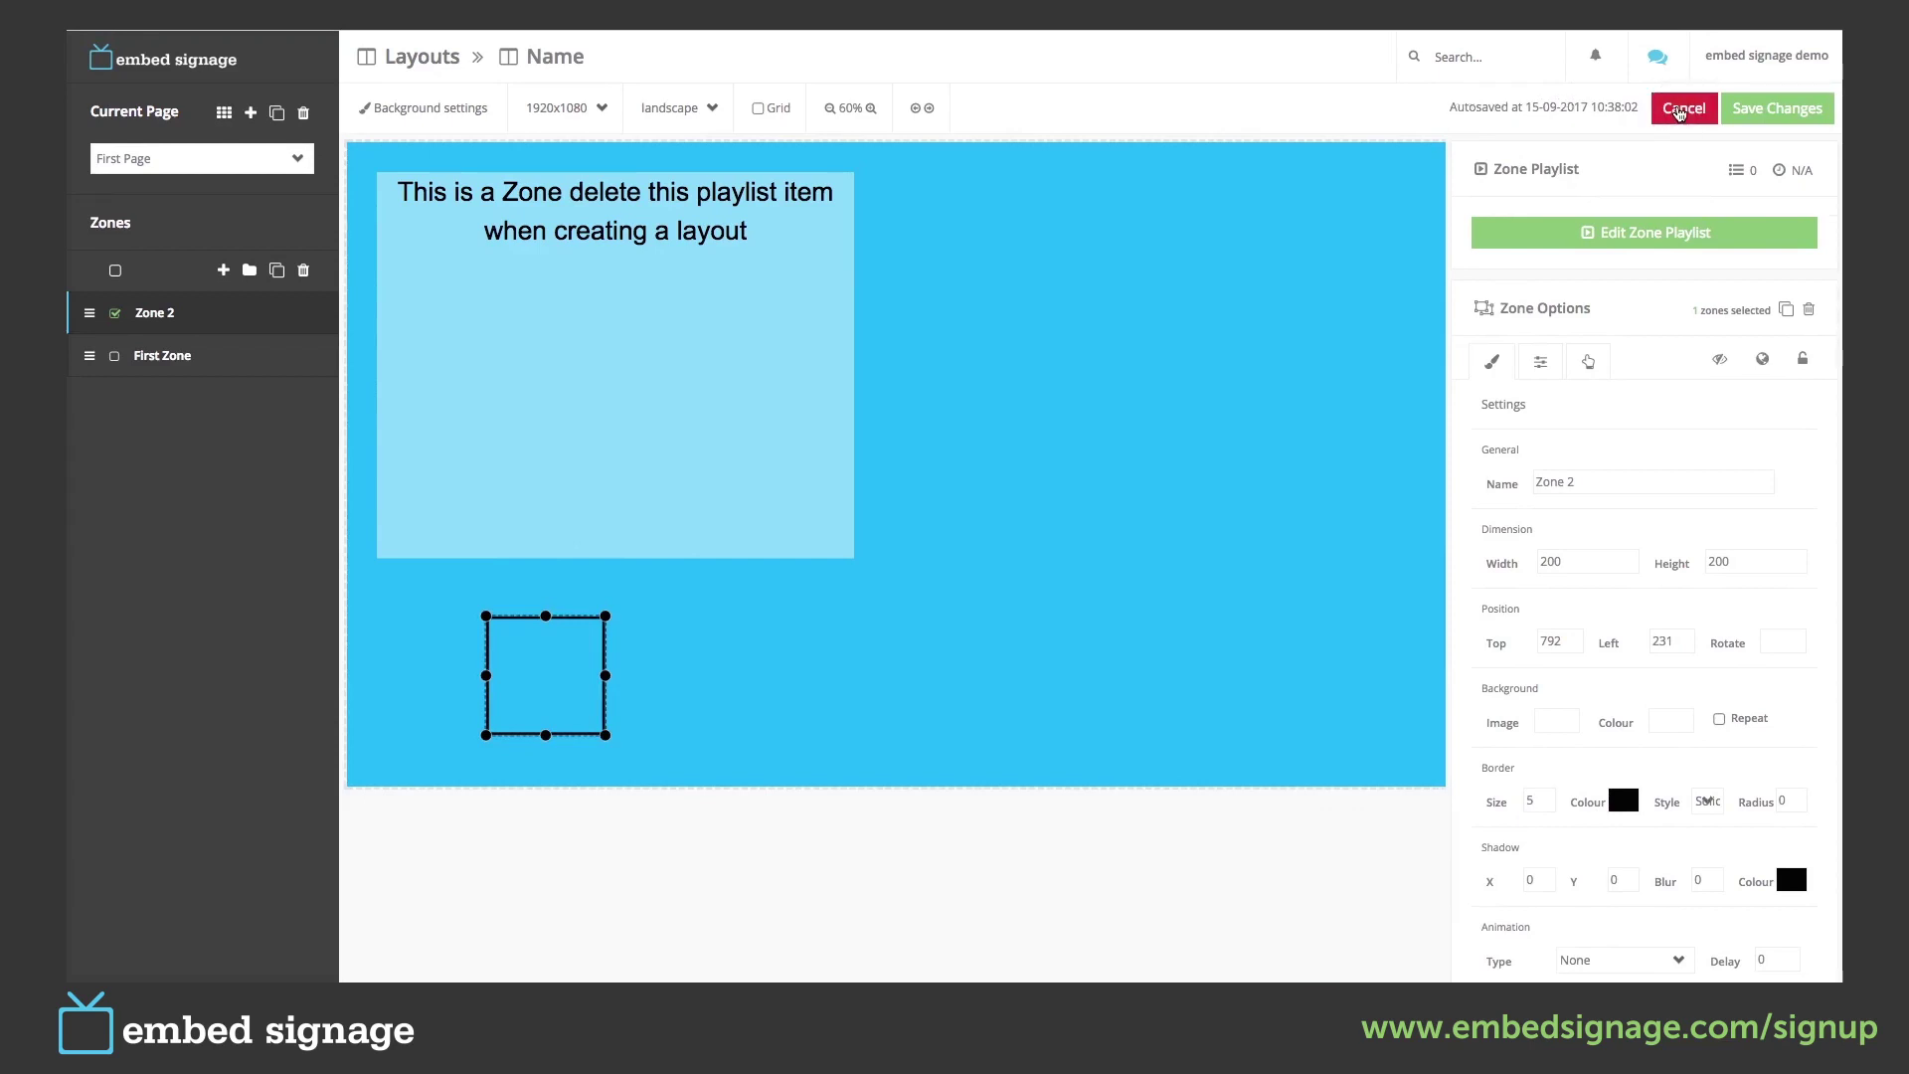
# Leave the layout editor without saving, reopen the layout for editing, and ignore the autosaved version.
pyautogui.click(1678, 110)
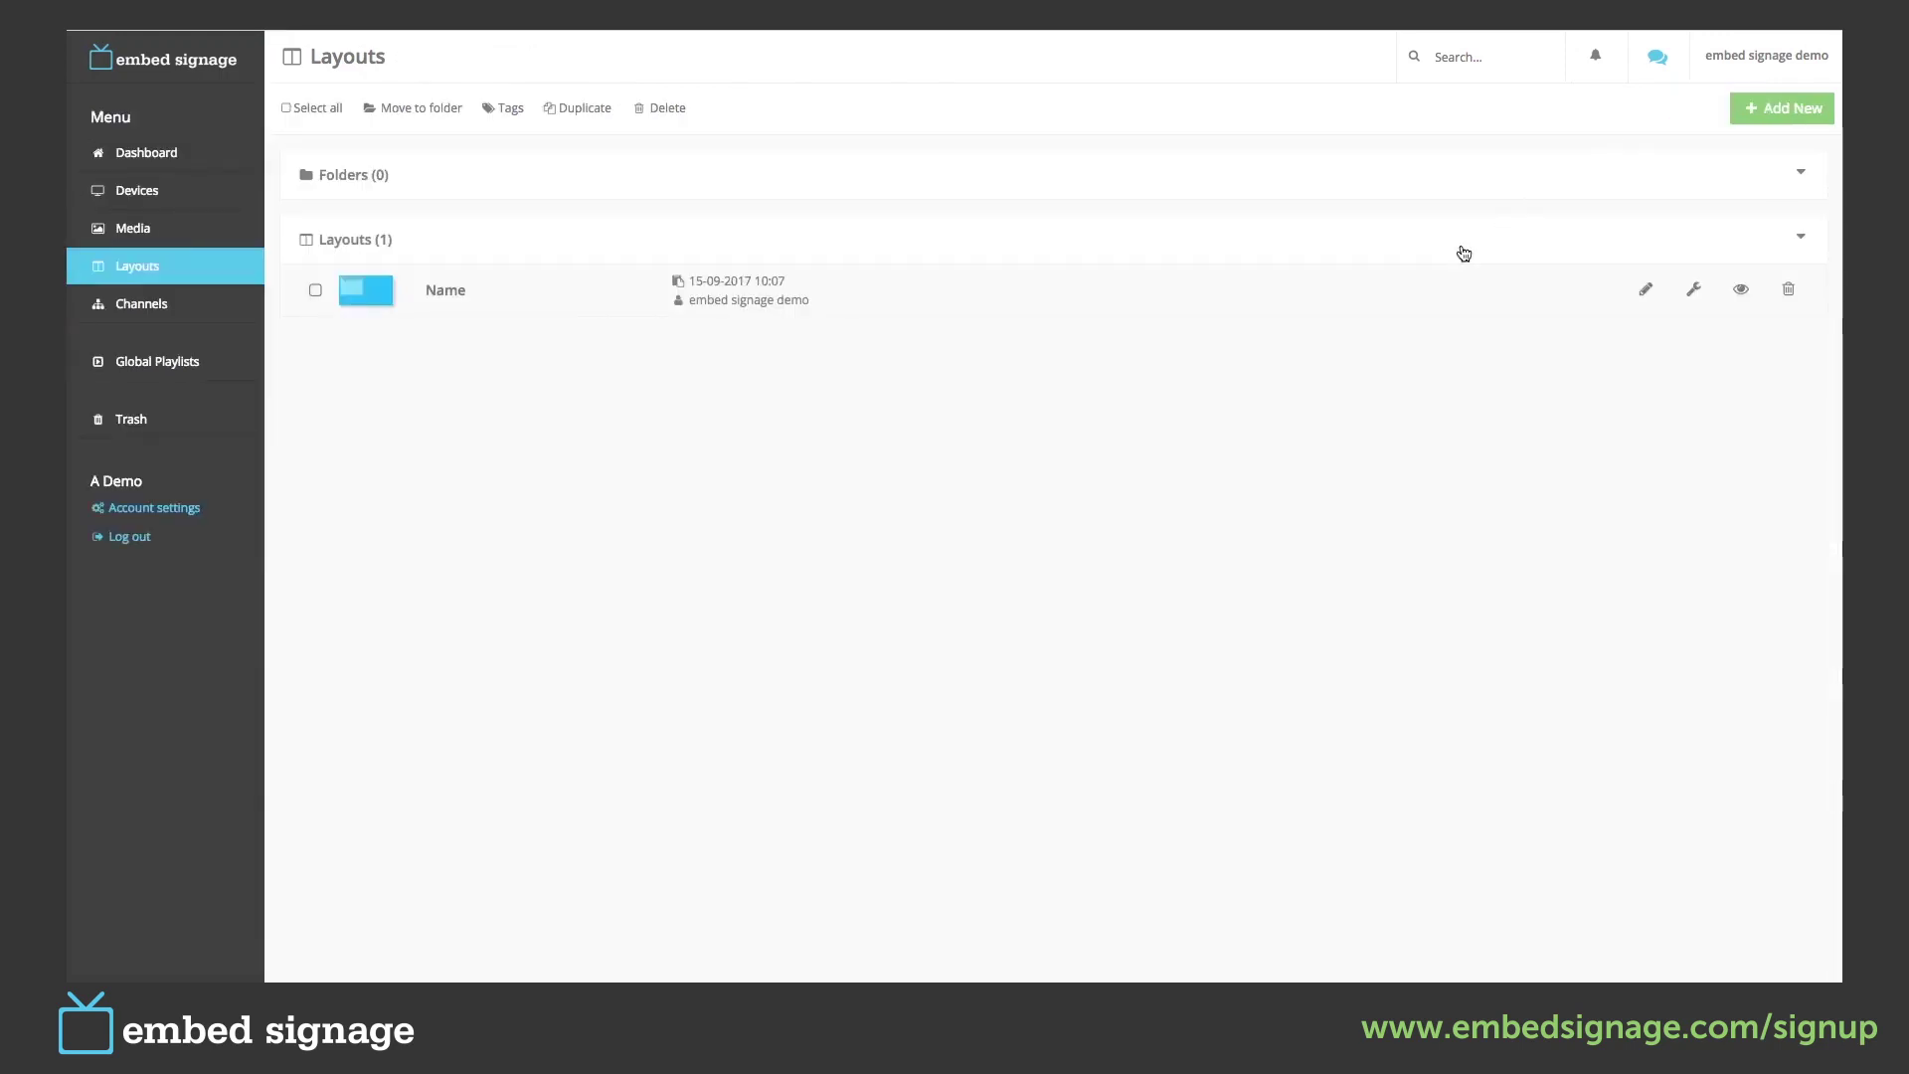
pyautogui.click(1695, 292)
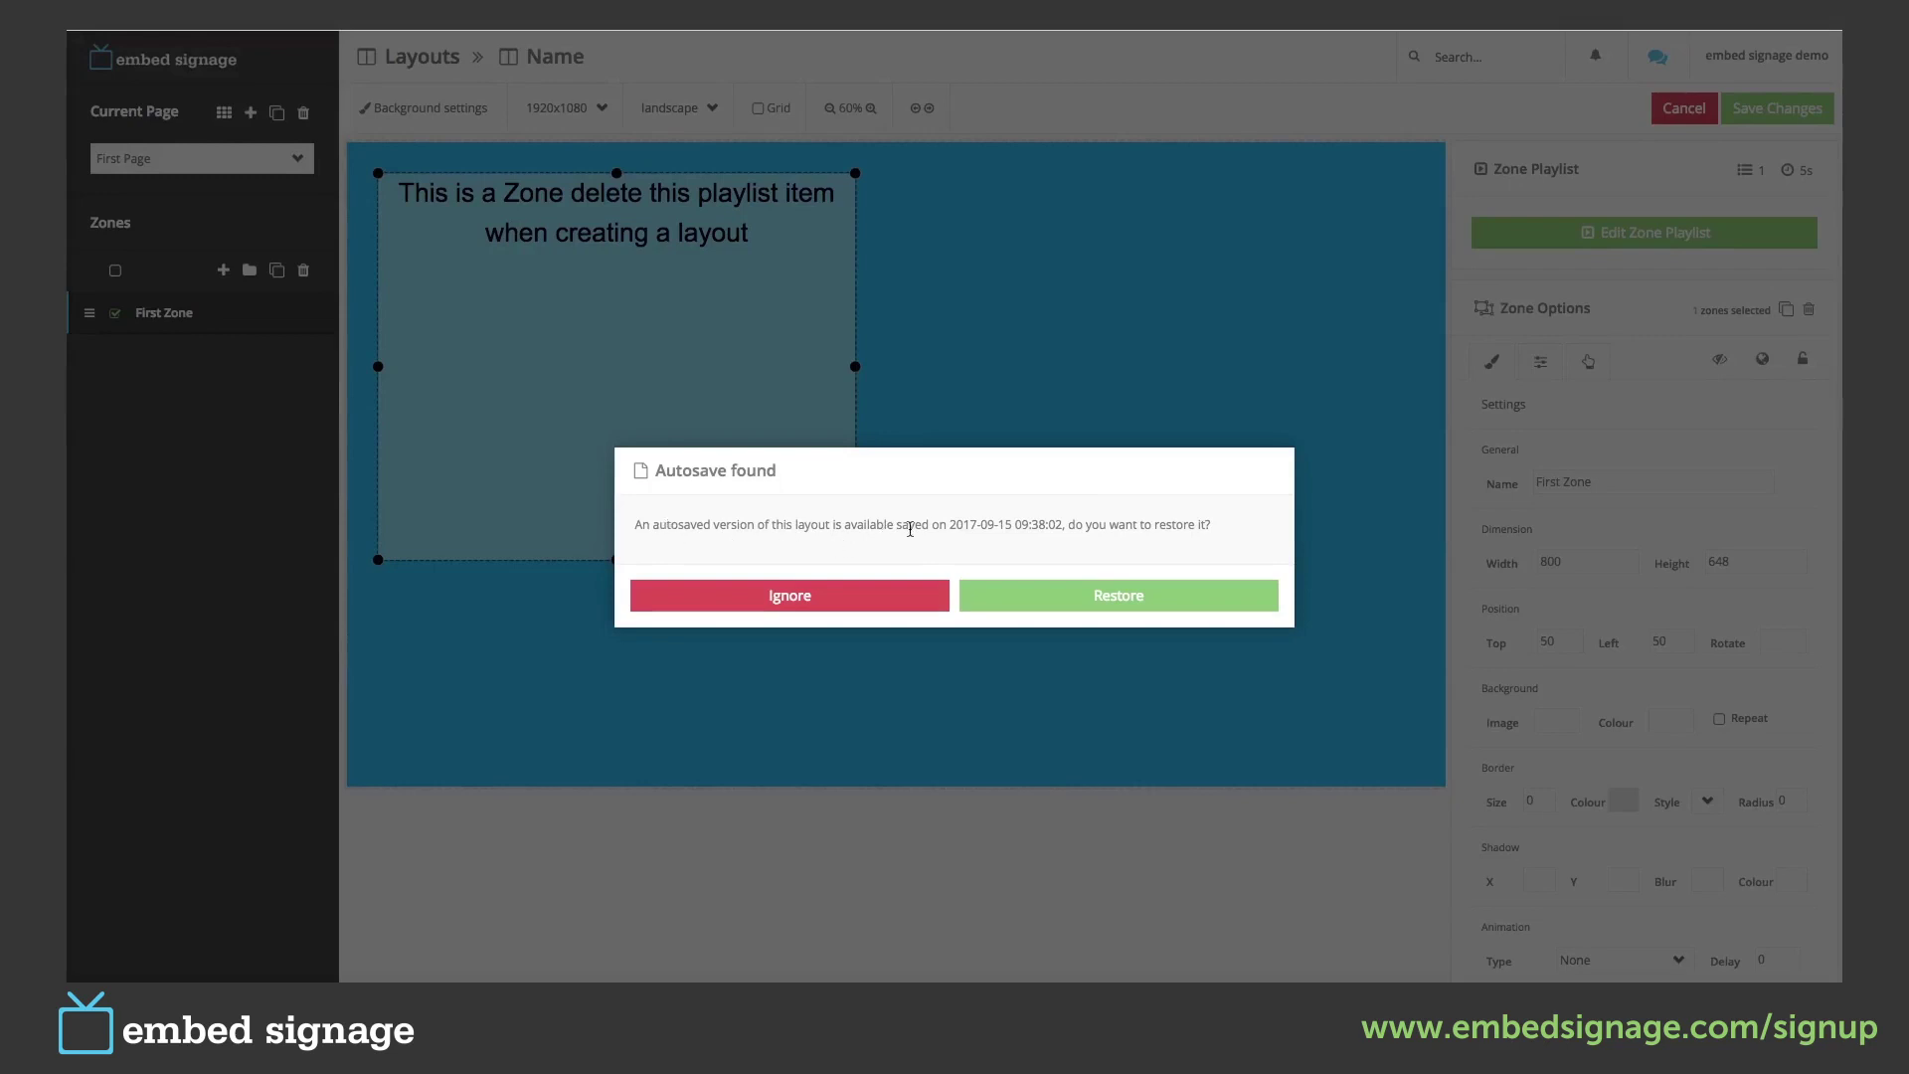
pyautogui.click(818, 602)
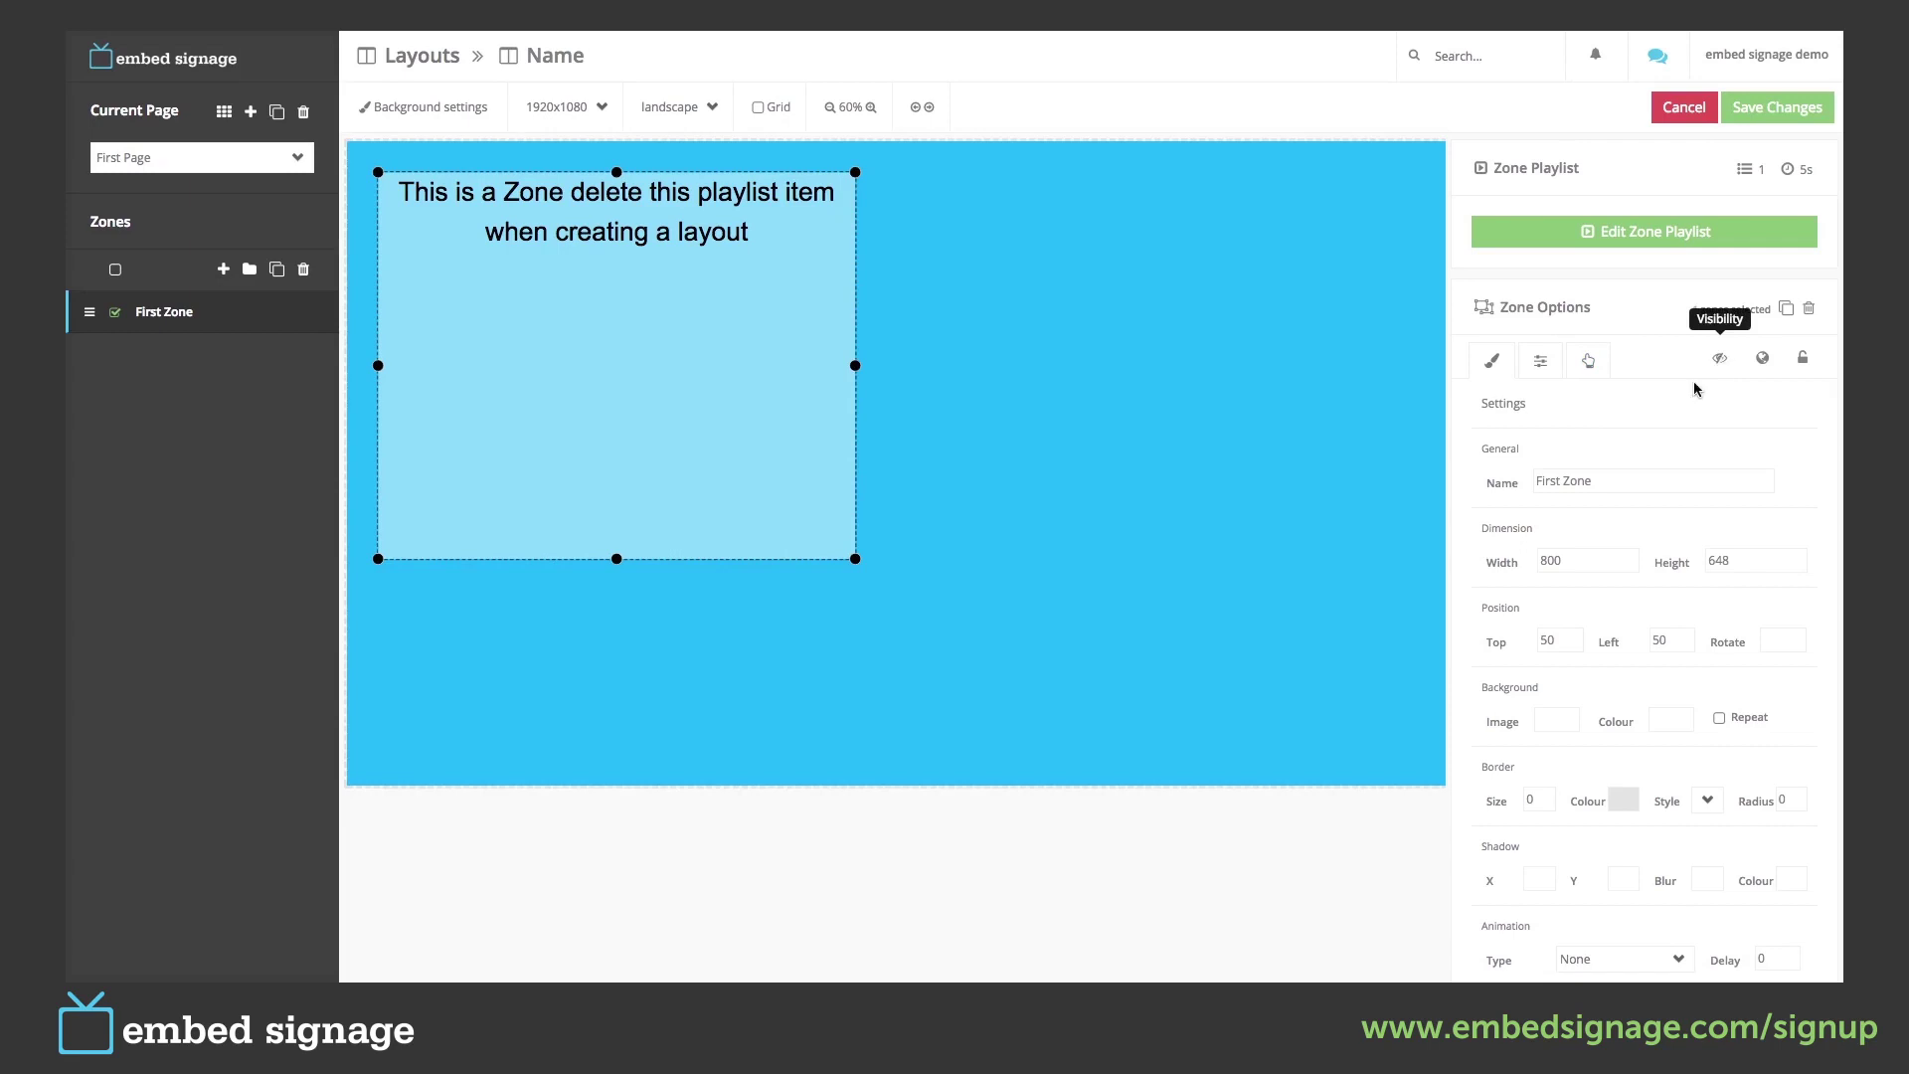
# Add a touch event to First Zone that shows First Page on Tap, and save it.
pyautogui.click(1588, 362)
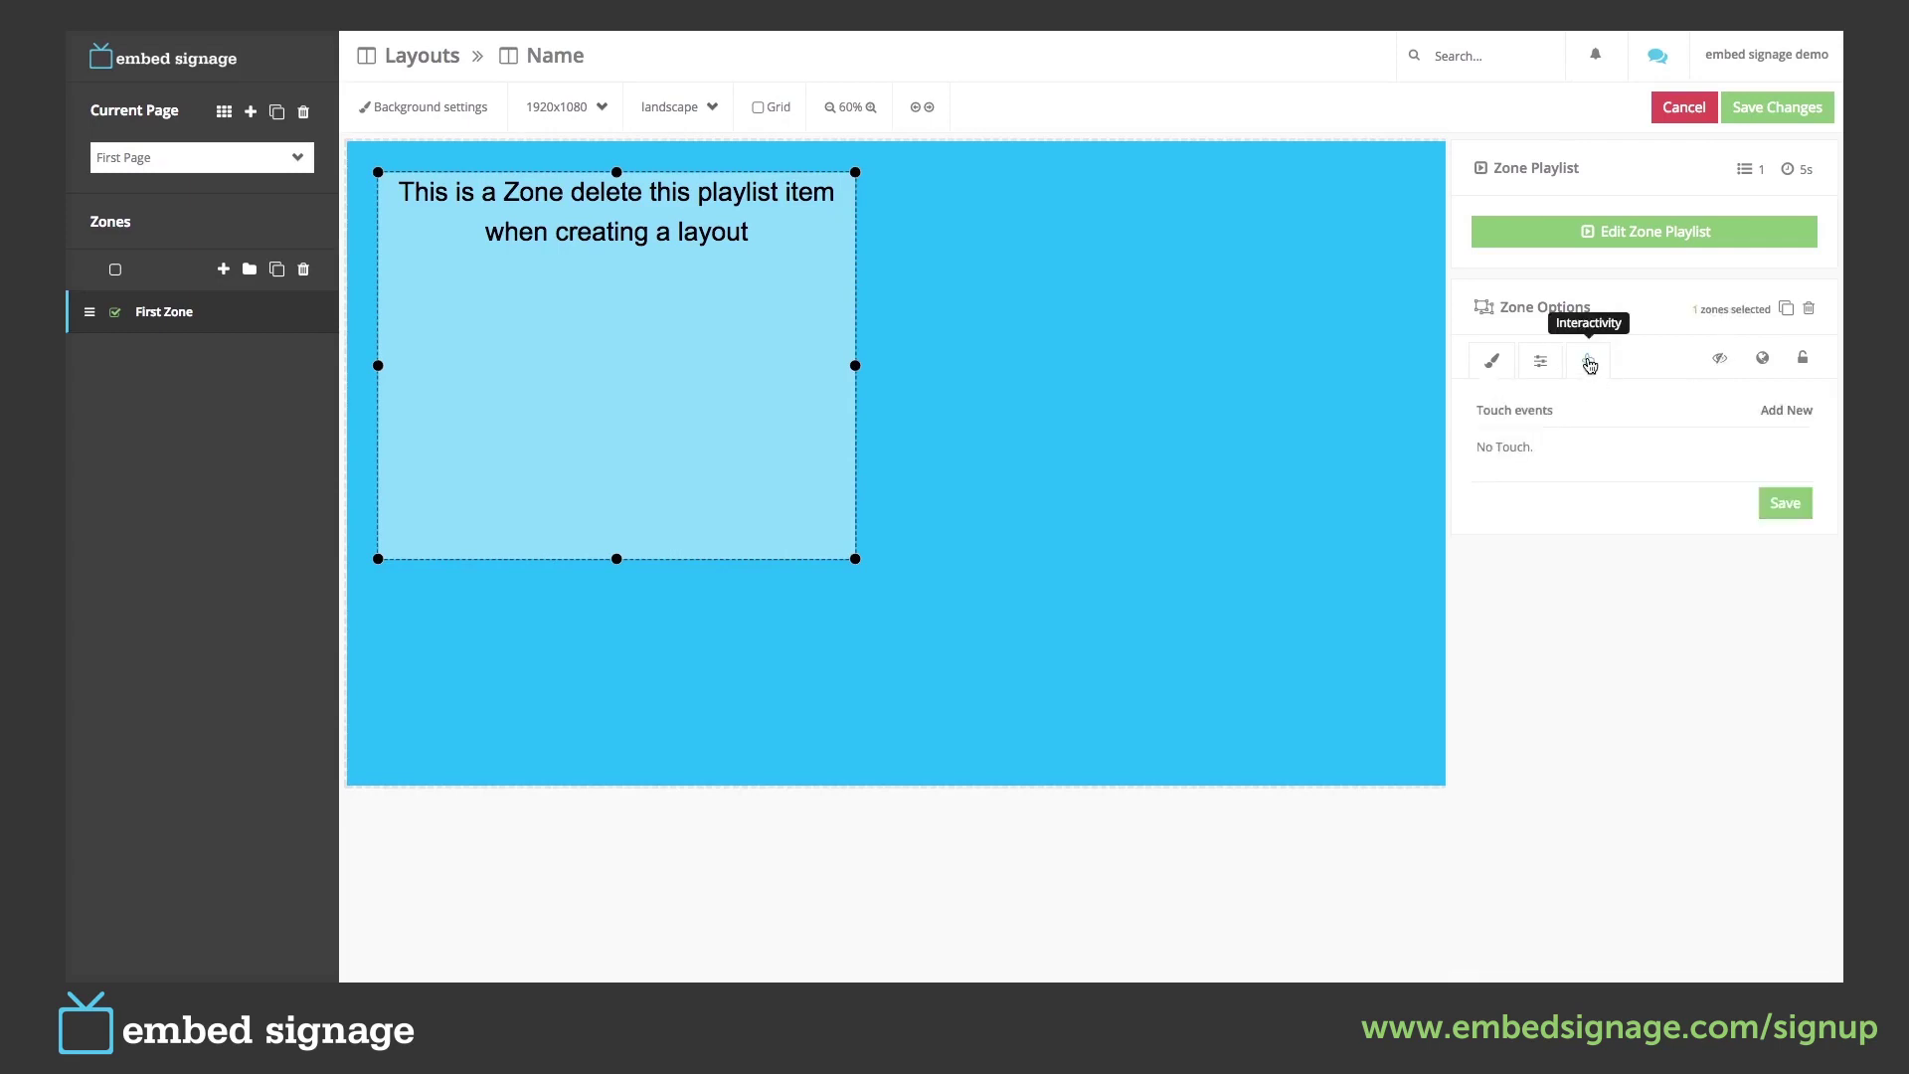
pyautogui.click(1786, 412)
pyautogui.click(1531, 466)
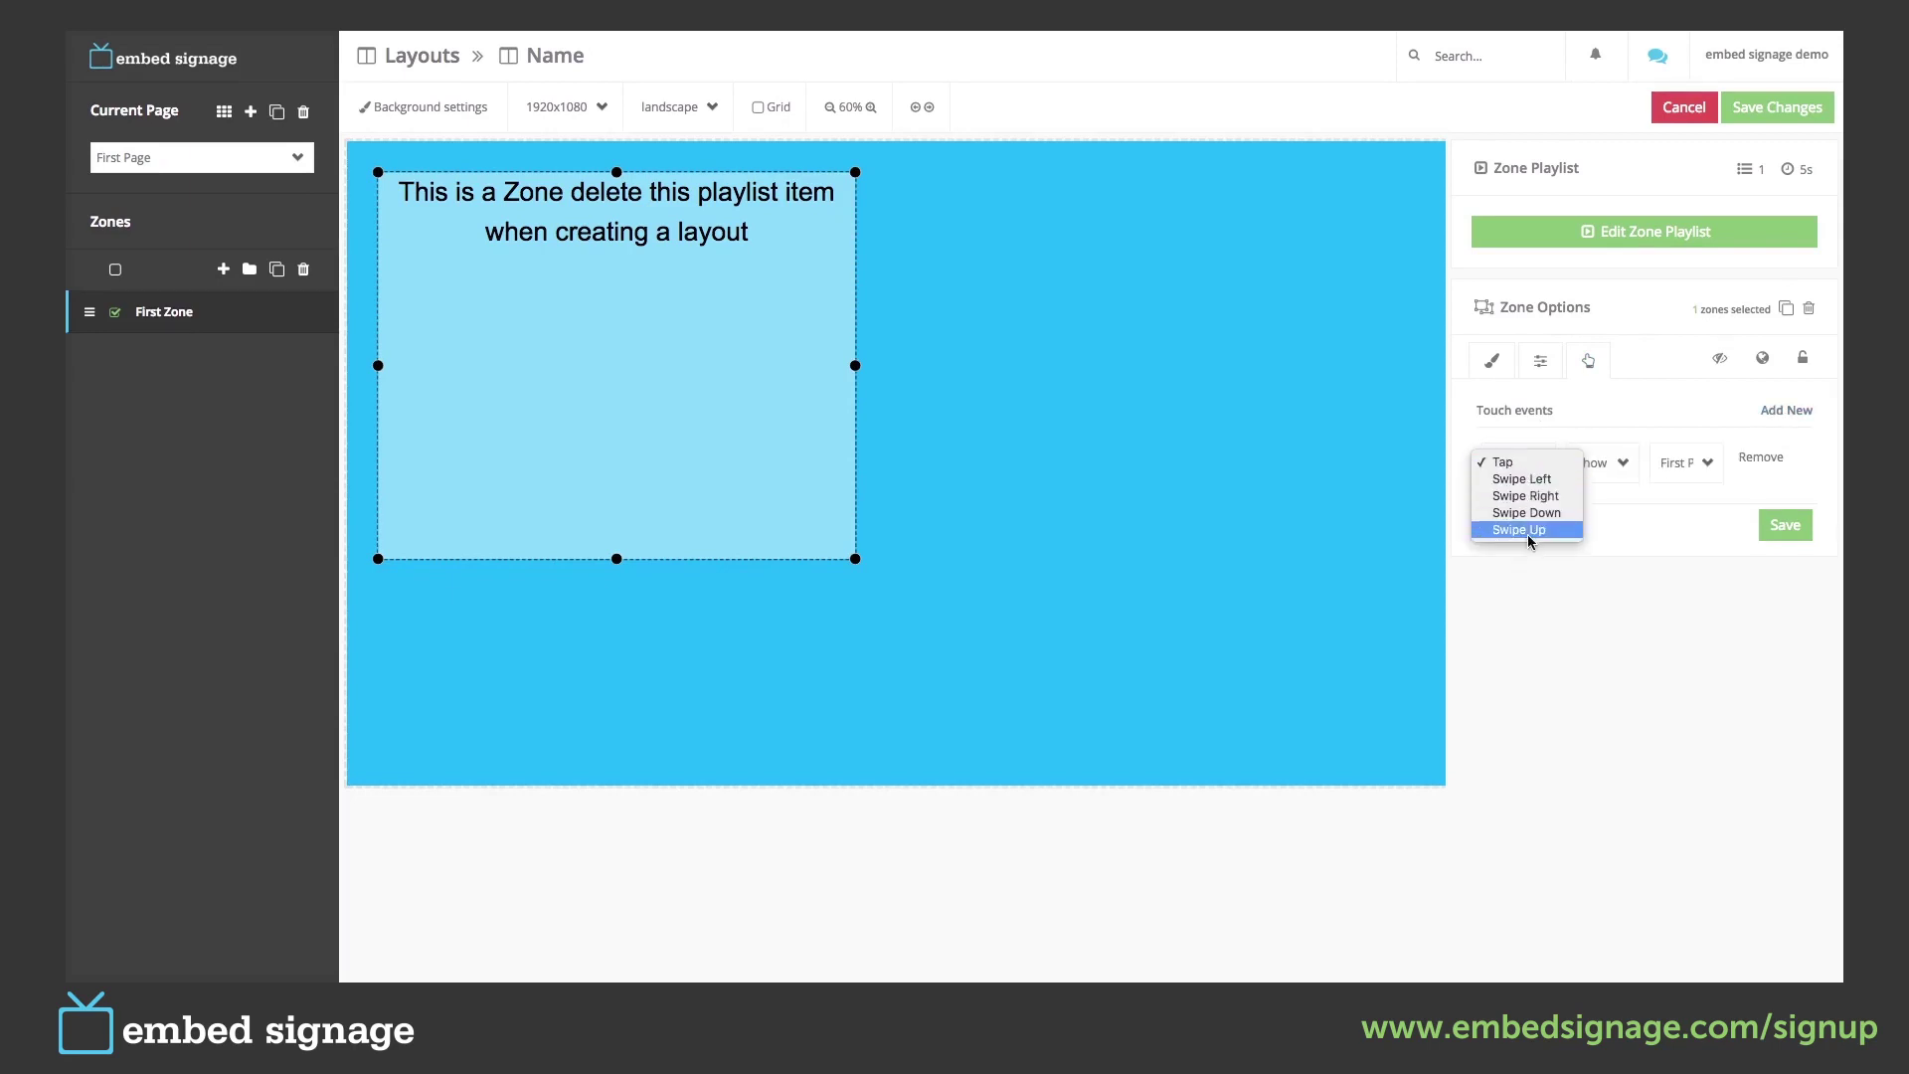
pyautogui.click(1522, 464)
pyautogui.click(1603, 465)
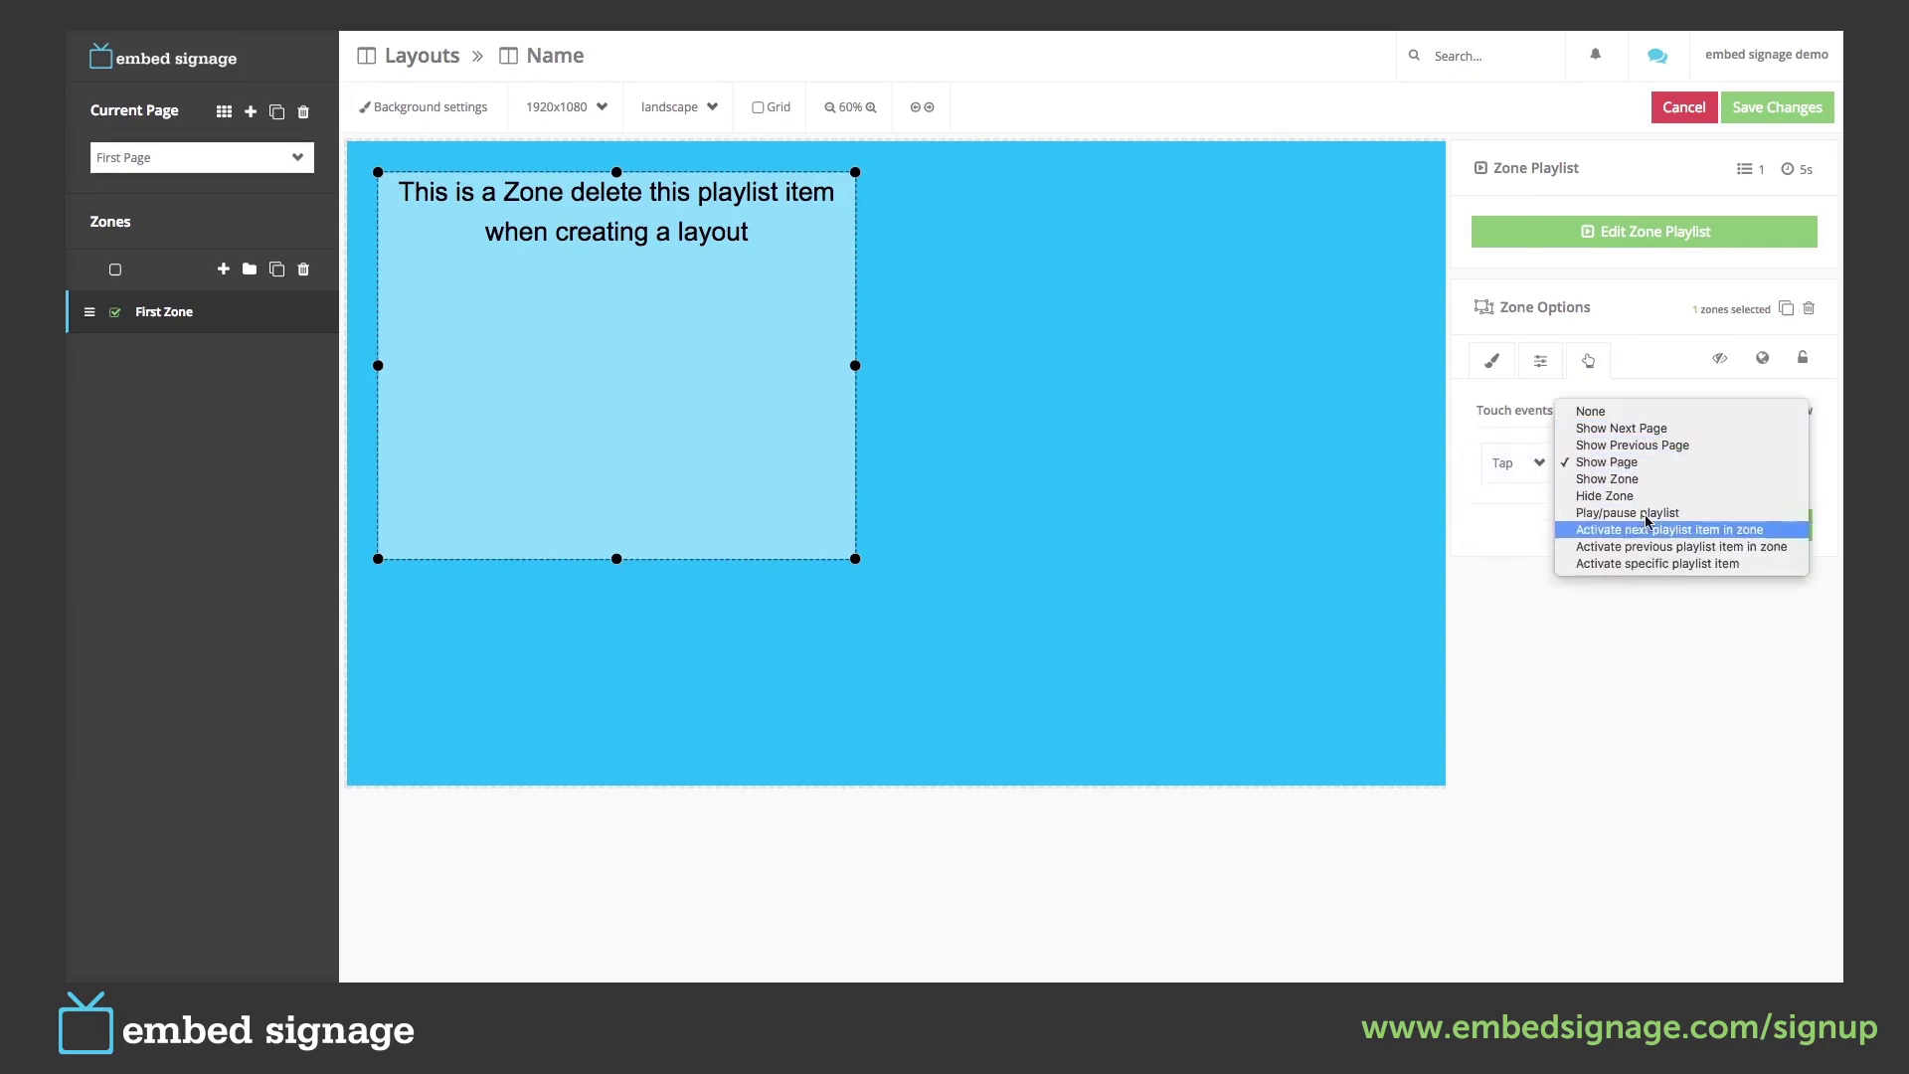
pyautogui.click(1628, 459)
pyautogui.click(1696, 467)
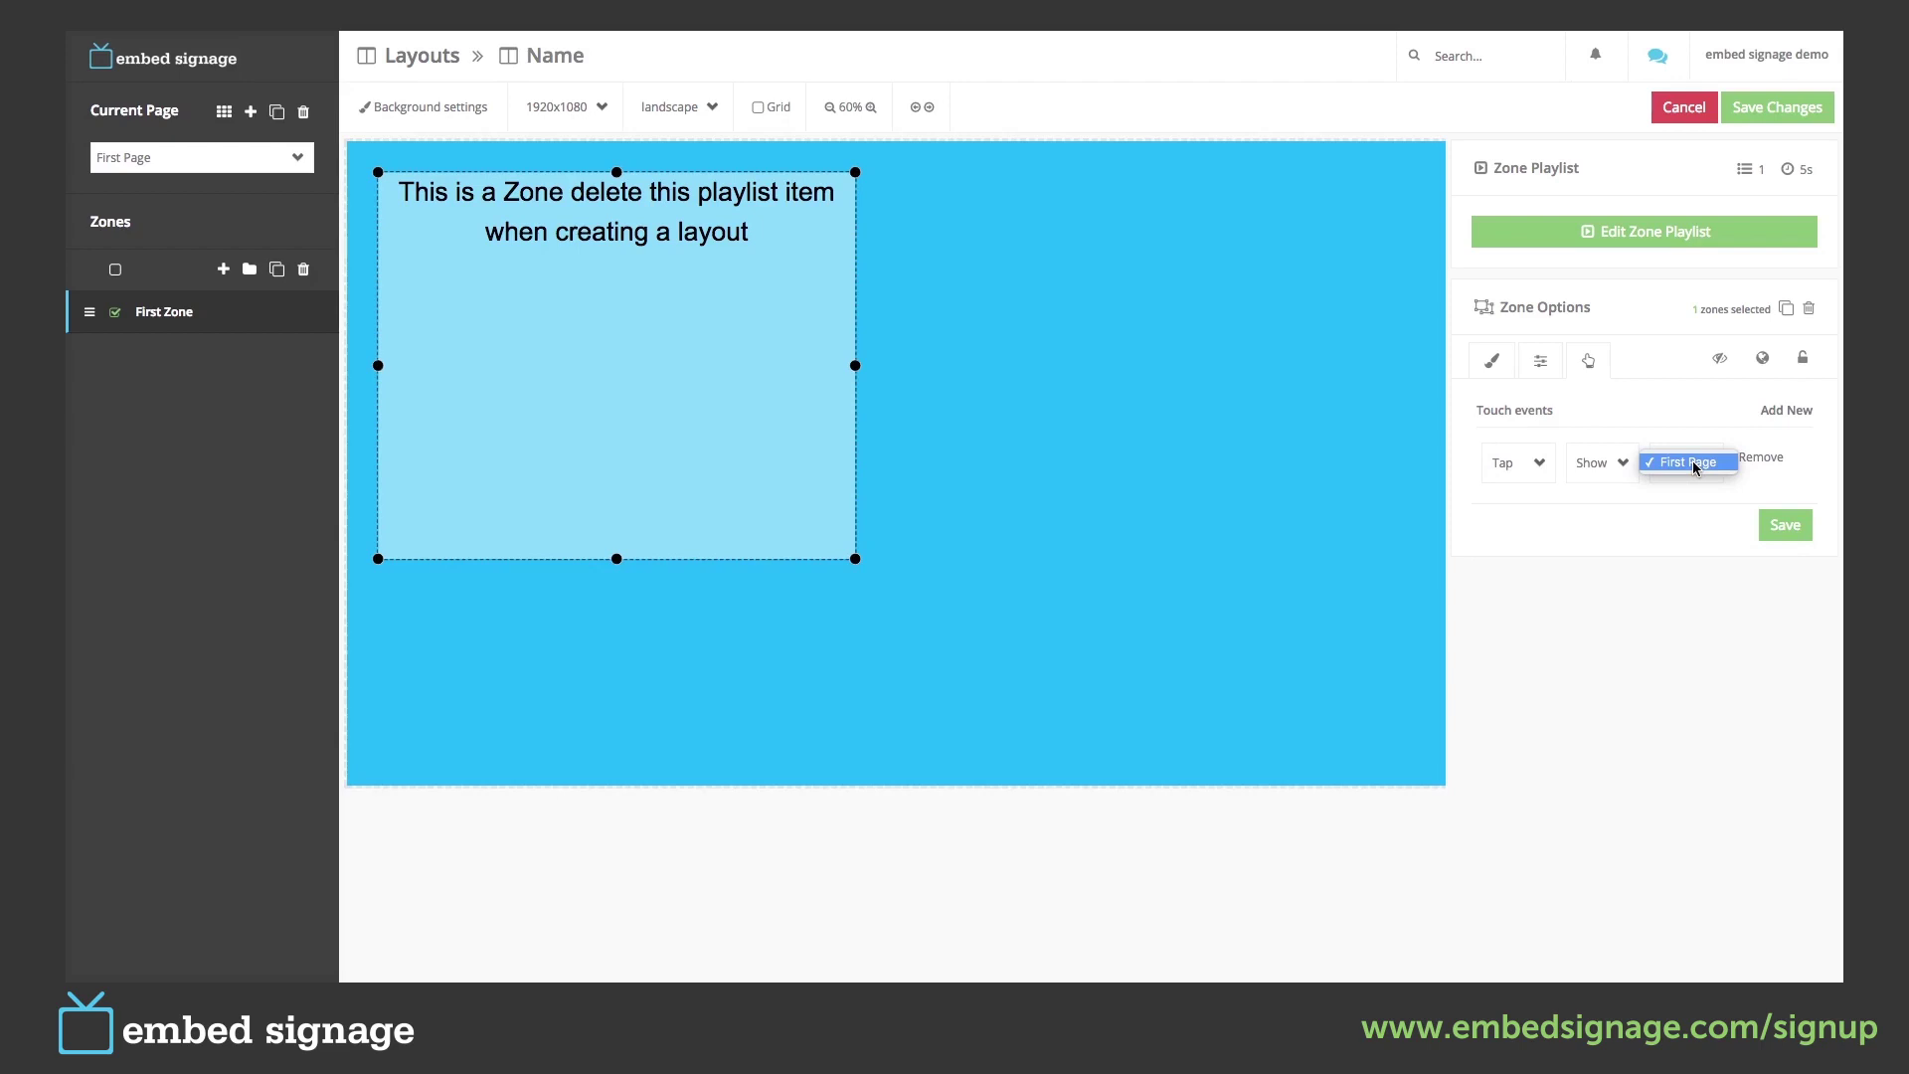
pyautogui.click(1696, 465)
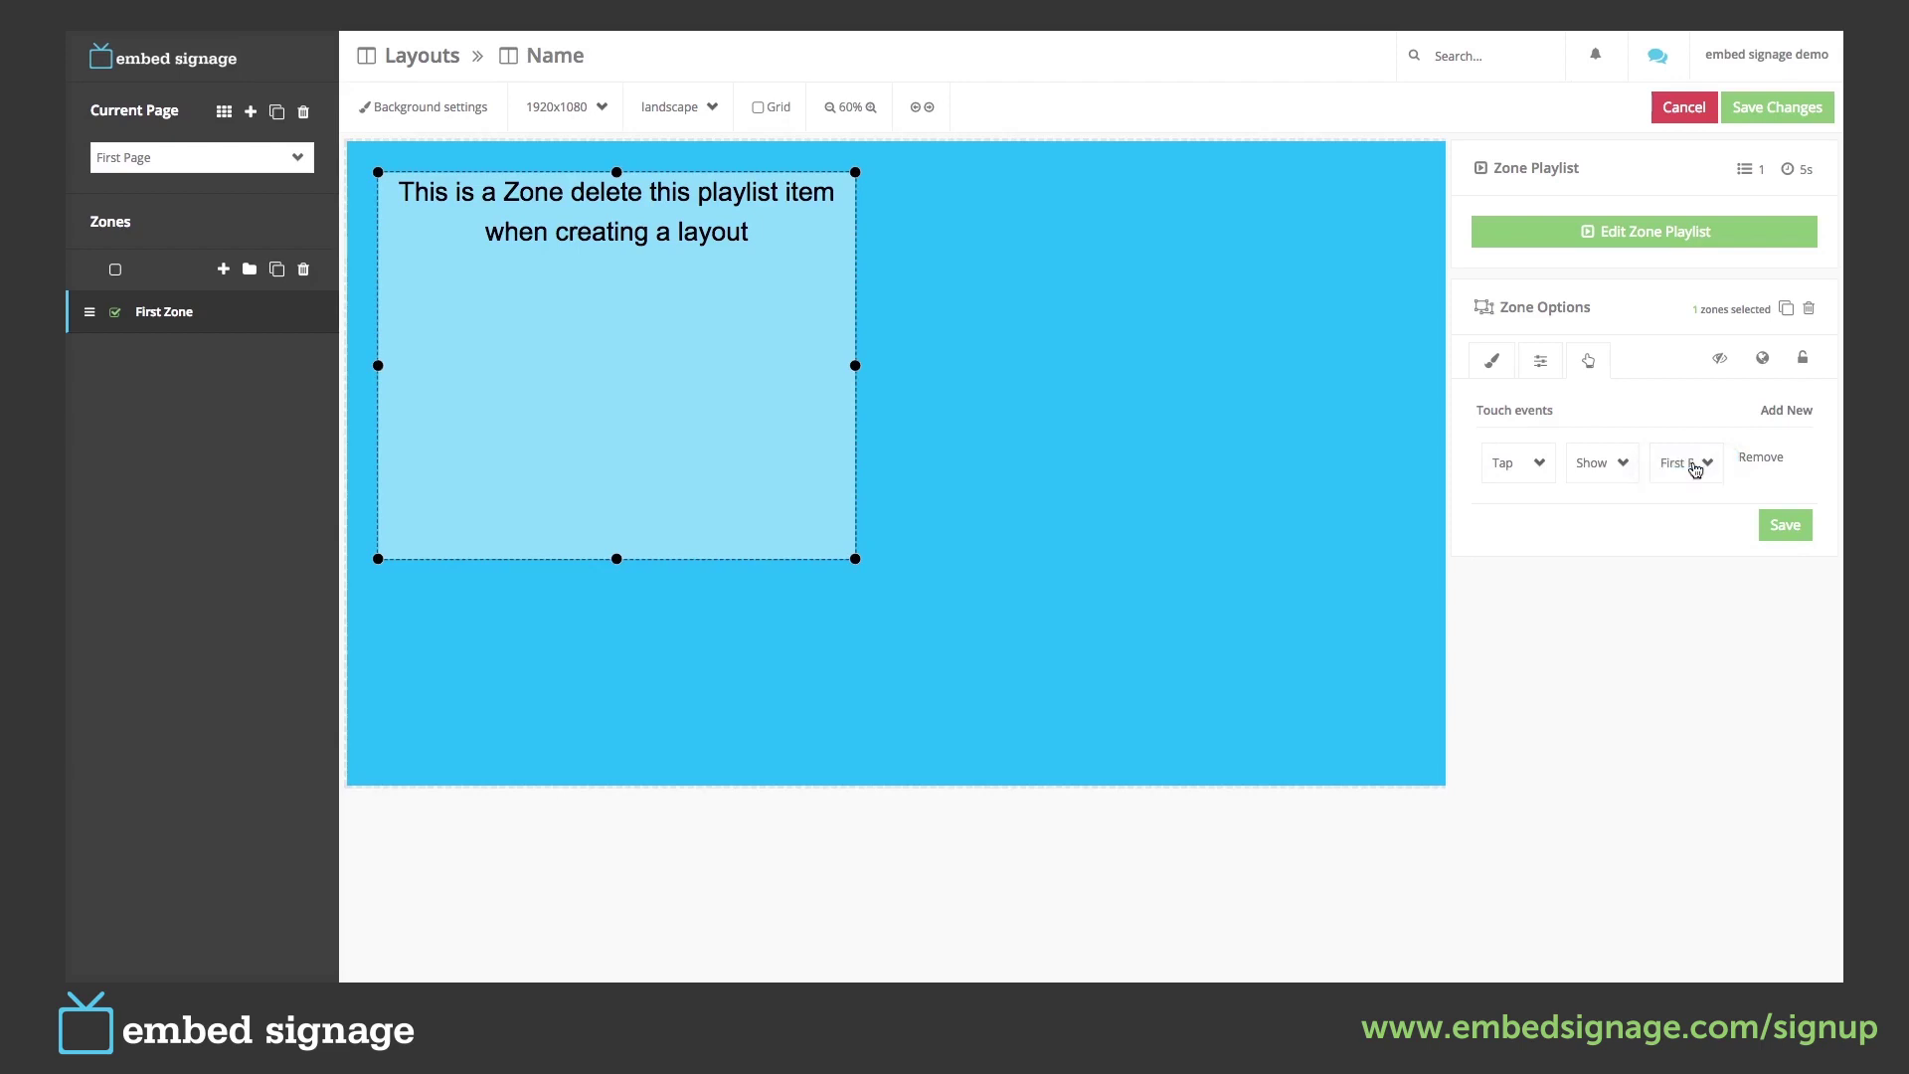
pyautogui.click(1786, 527)
# Toggle First Zone's visibility off and back on.
pyautogui.click(1721, 360)
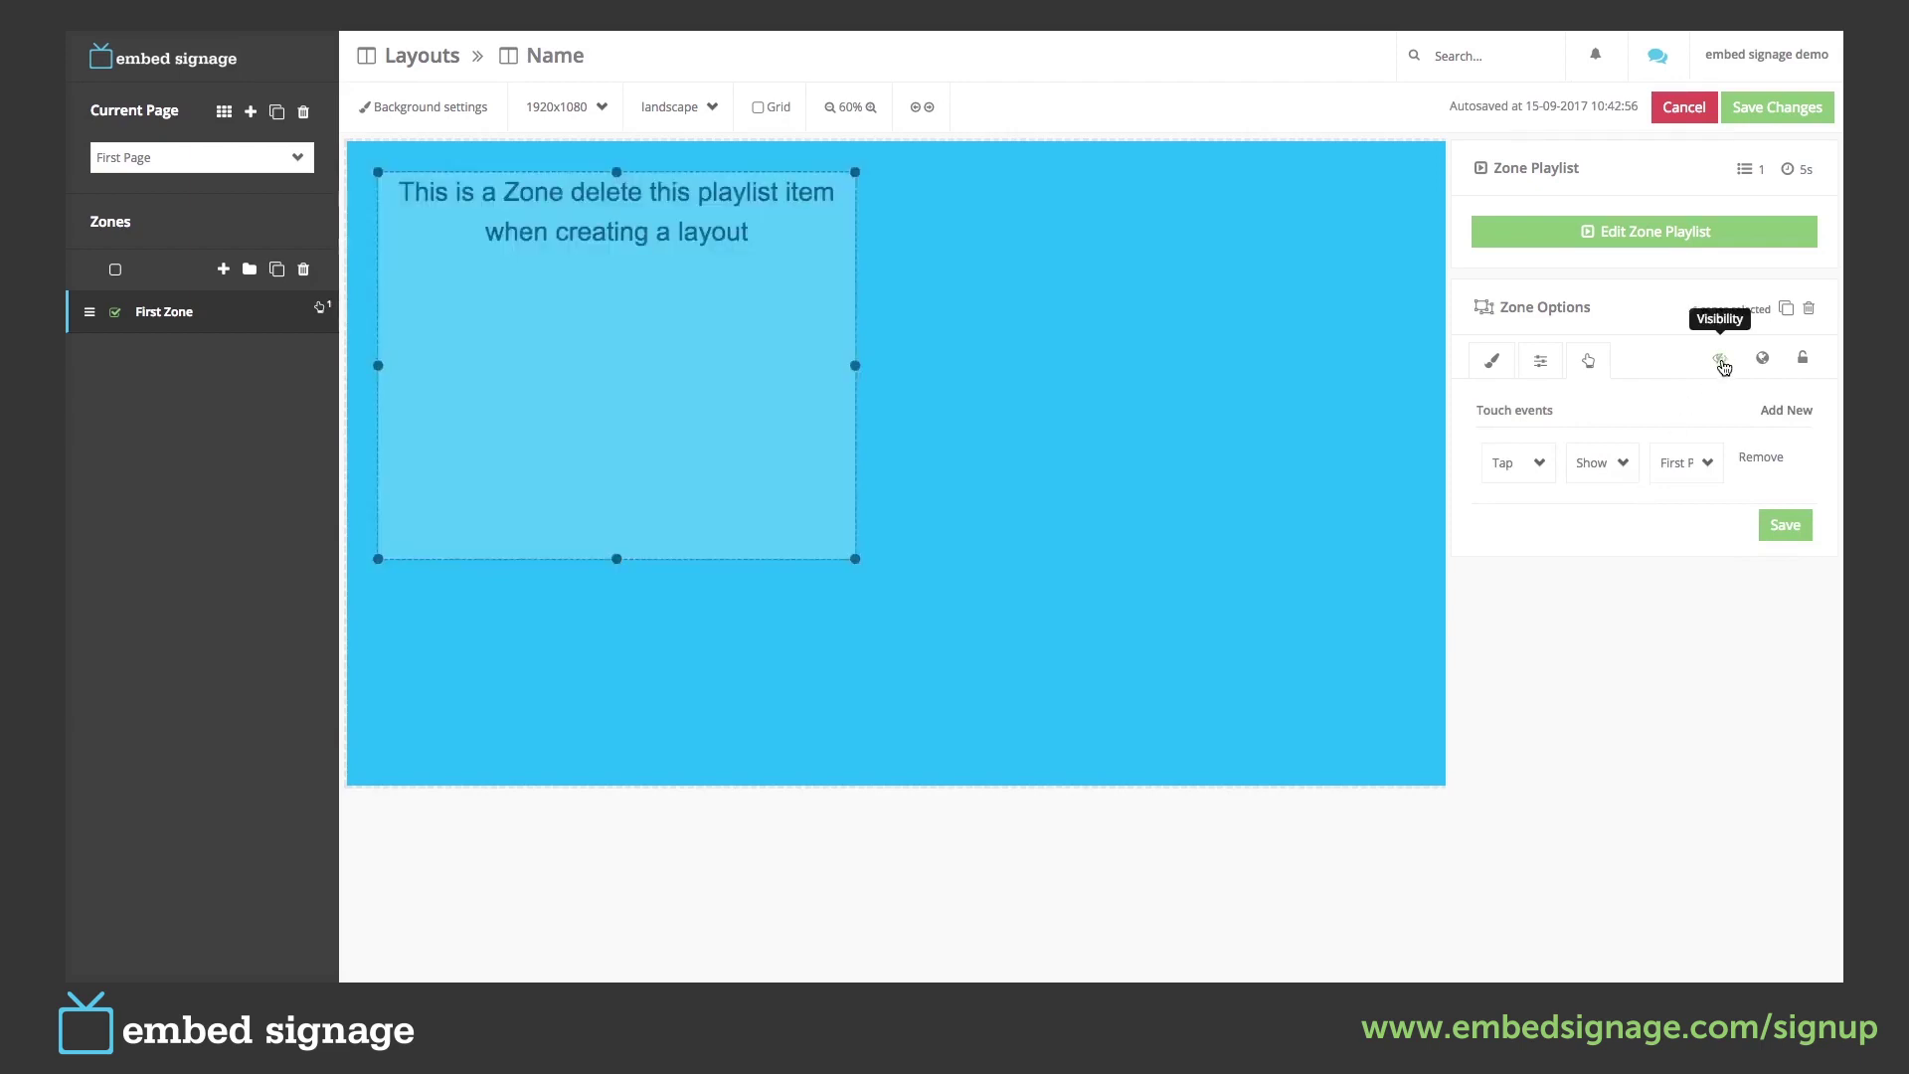
pyautogui.click(1720, 360)
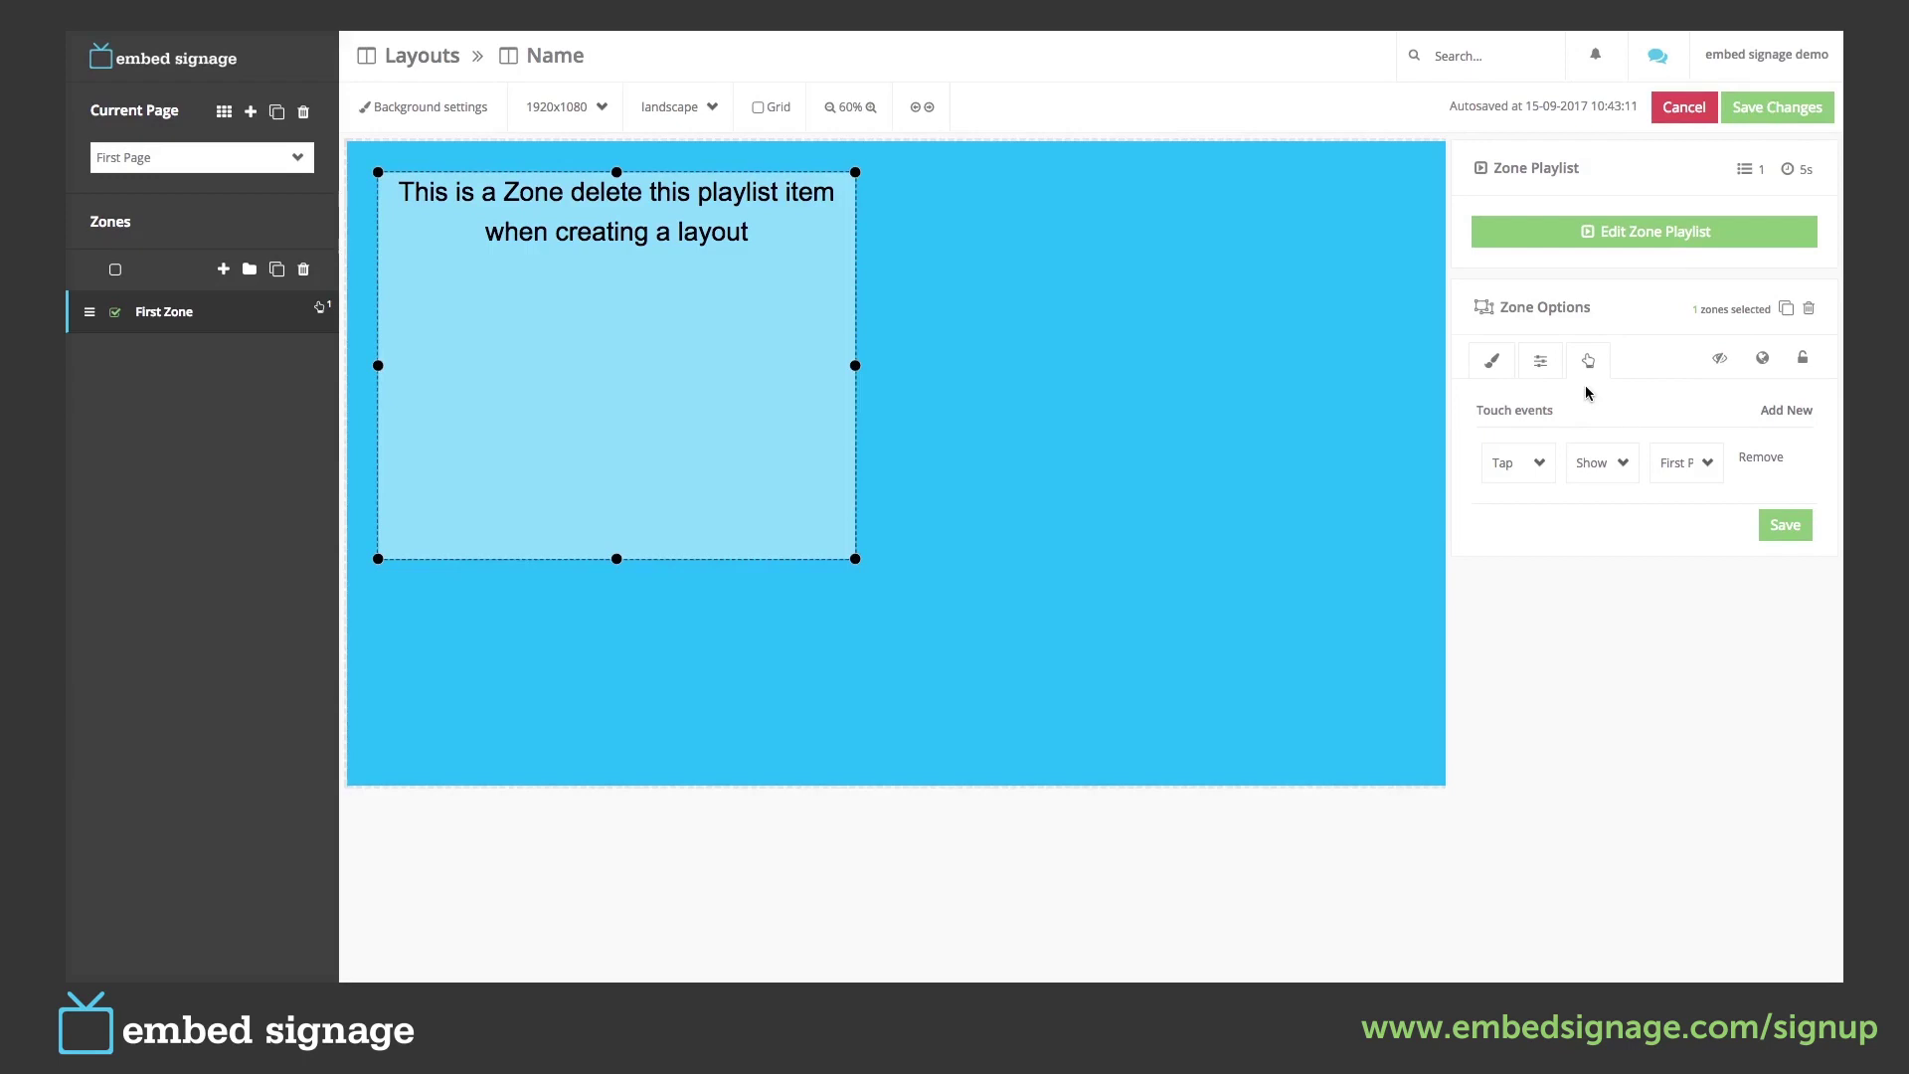
# Add a new zone below First Zone at about top 752, left 183, and give it a size 5 black border at 100 opacity.
pyautogui.click(223, 269)
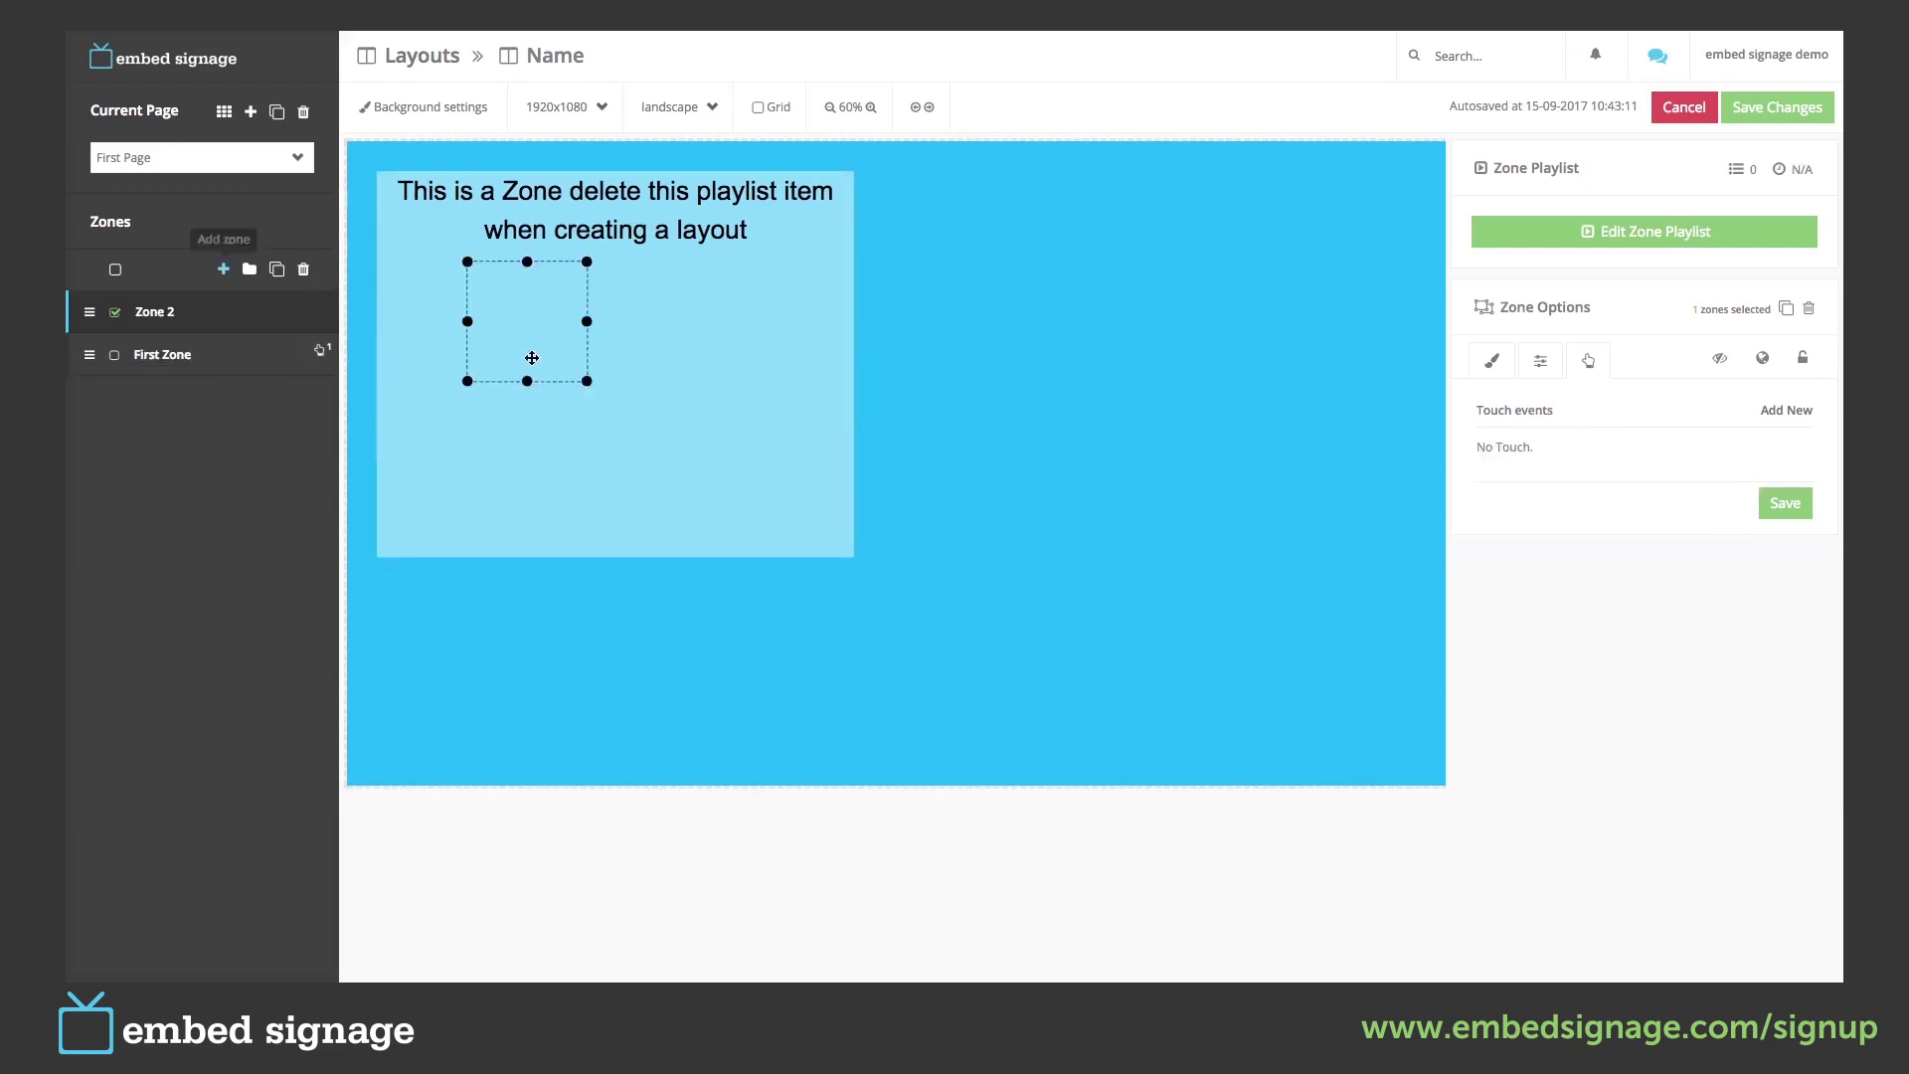
pyautogui.moveTo(523, 302); pyautogui.dragTo(524, 723)
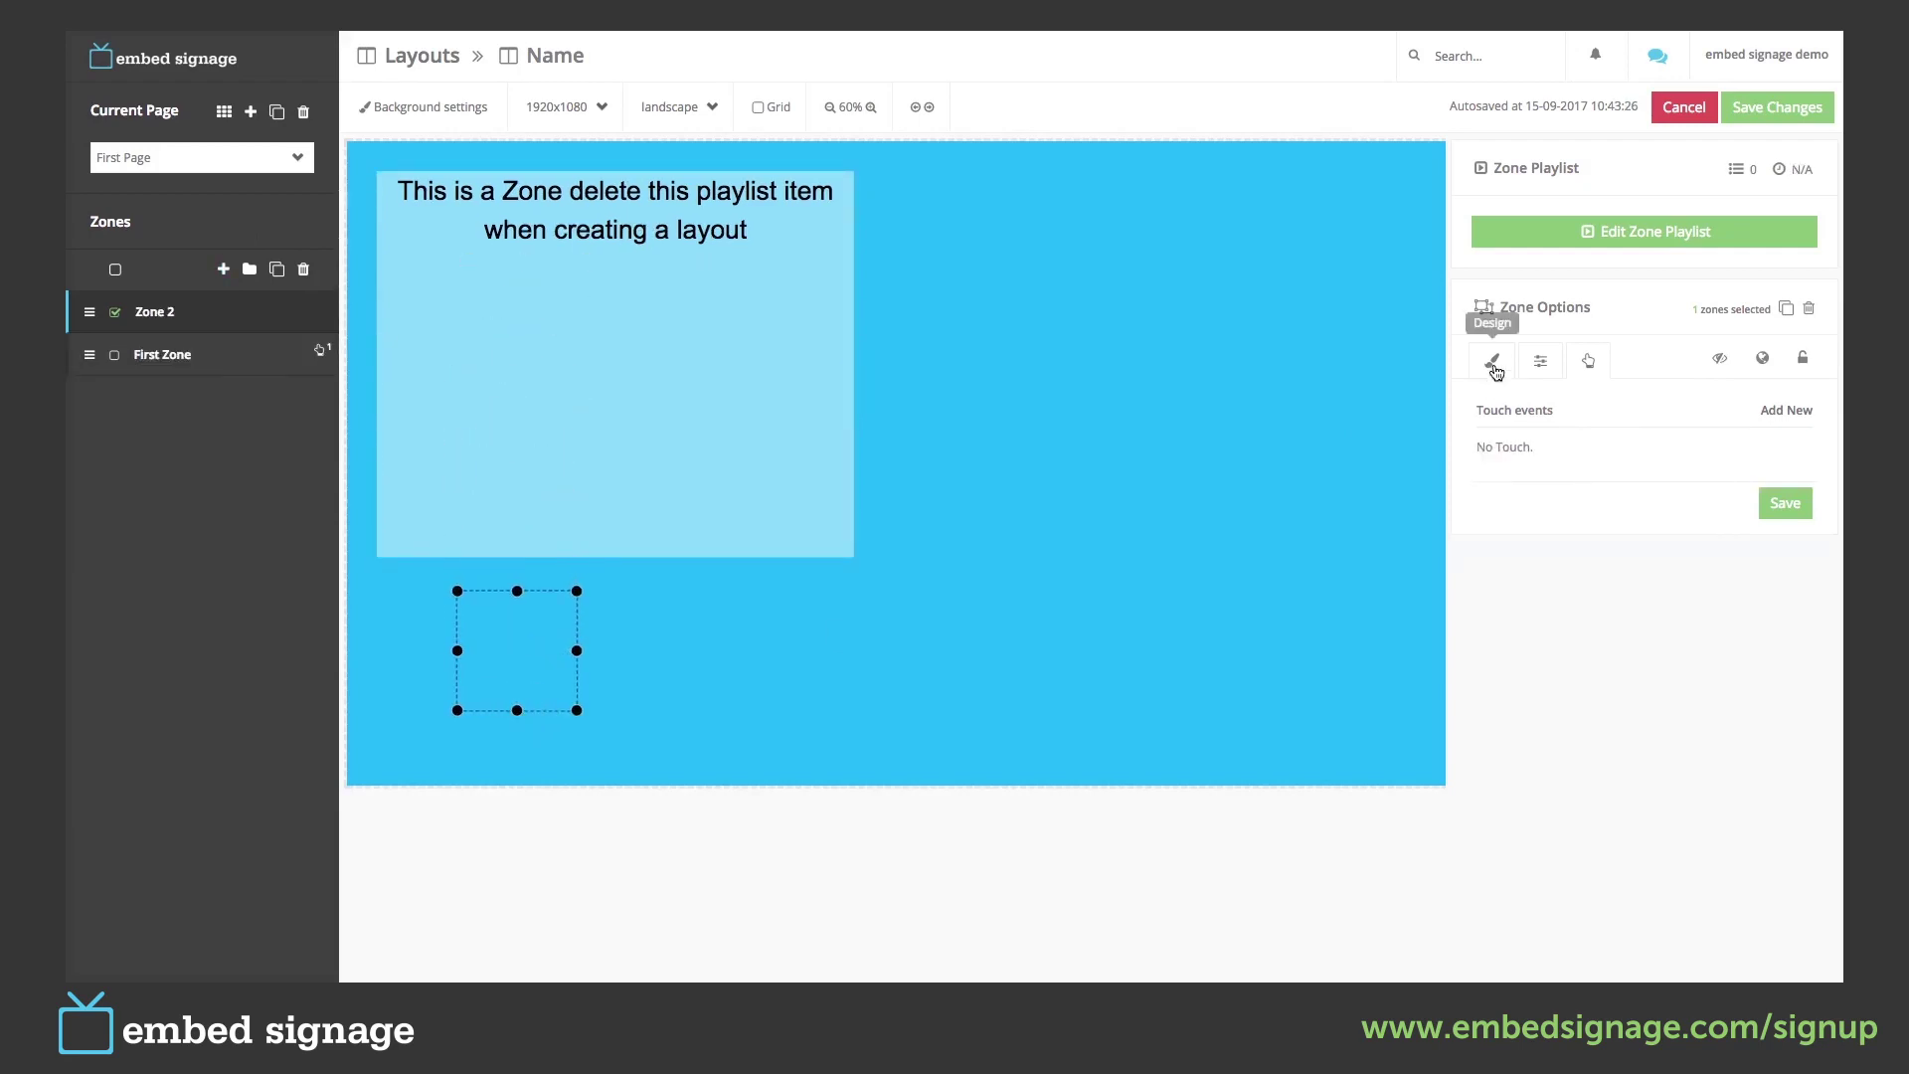
pyautogui.click(1492, 366)
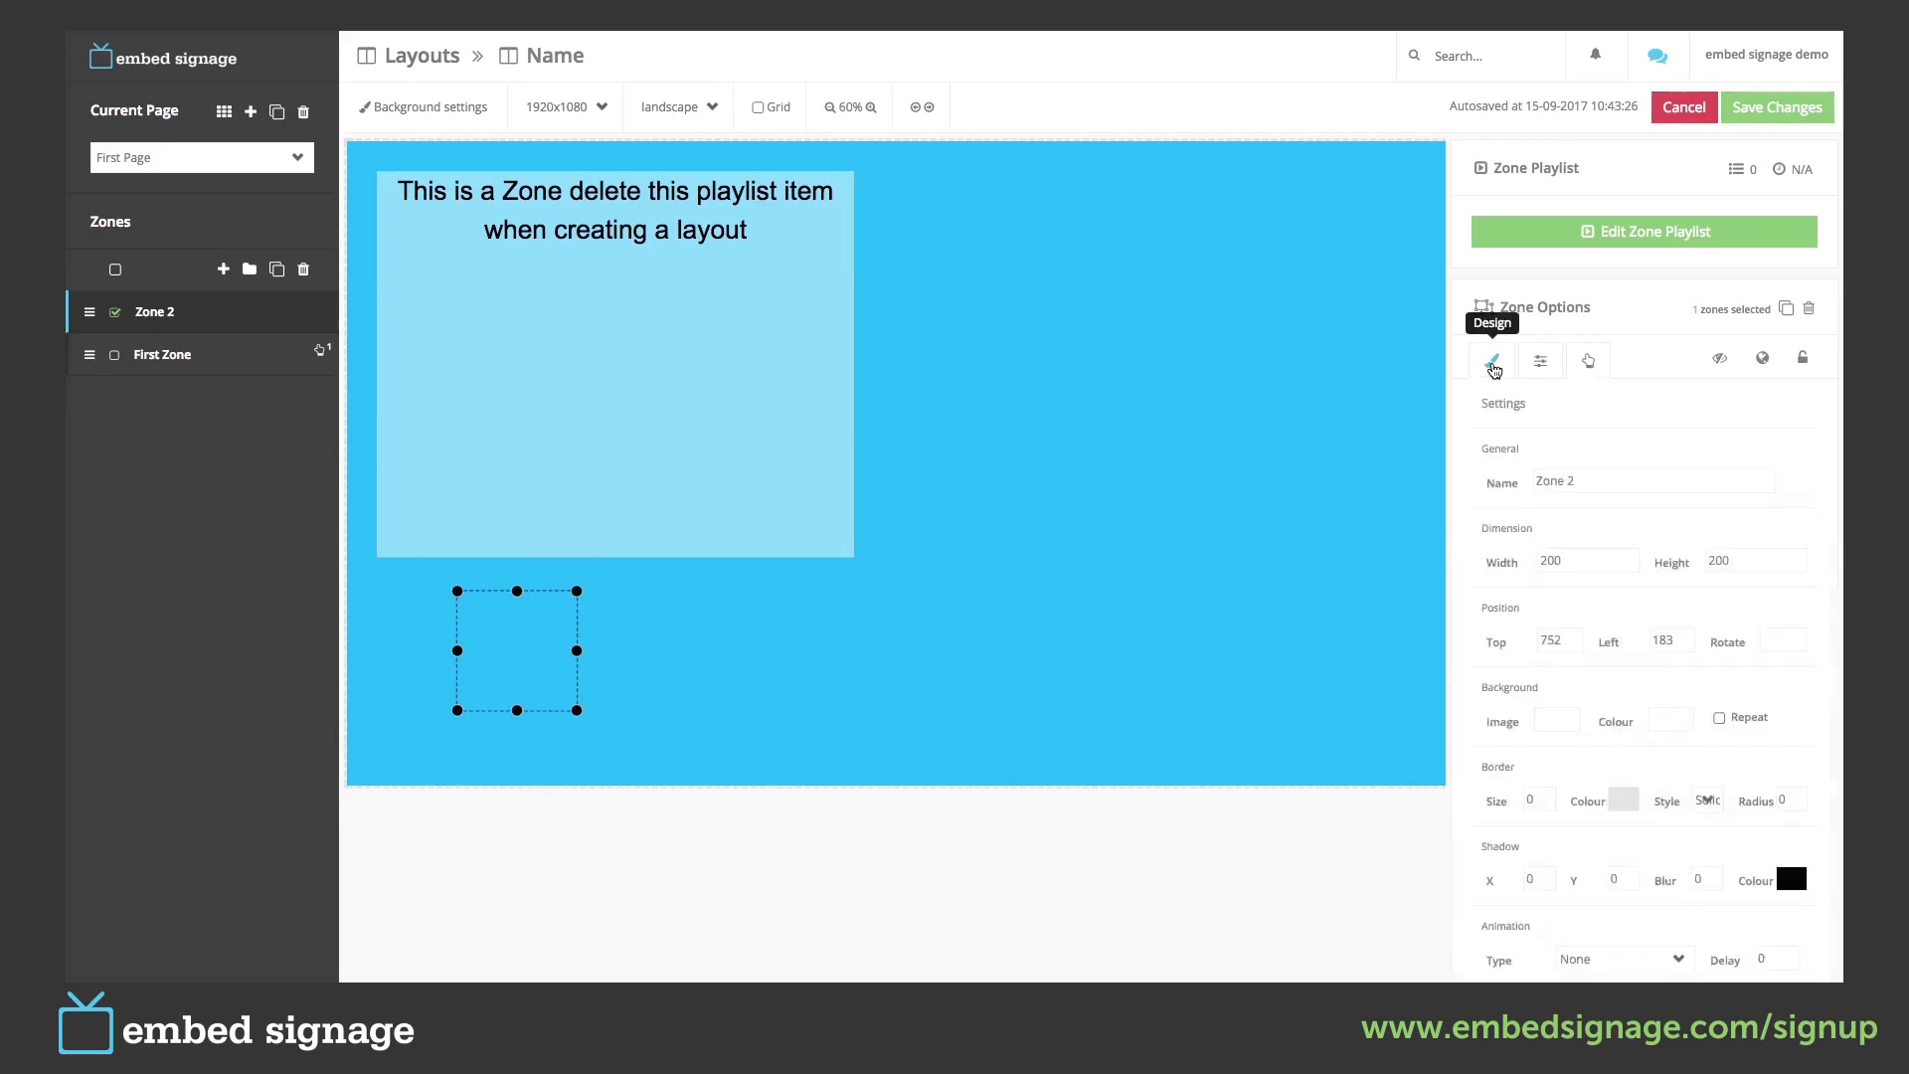
pyautogui.click(1521, 801)
pyautogui.write('5')
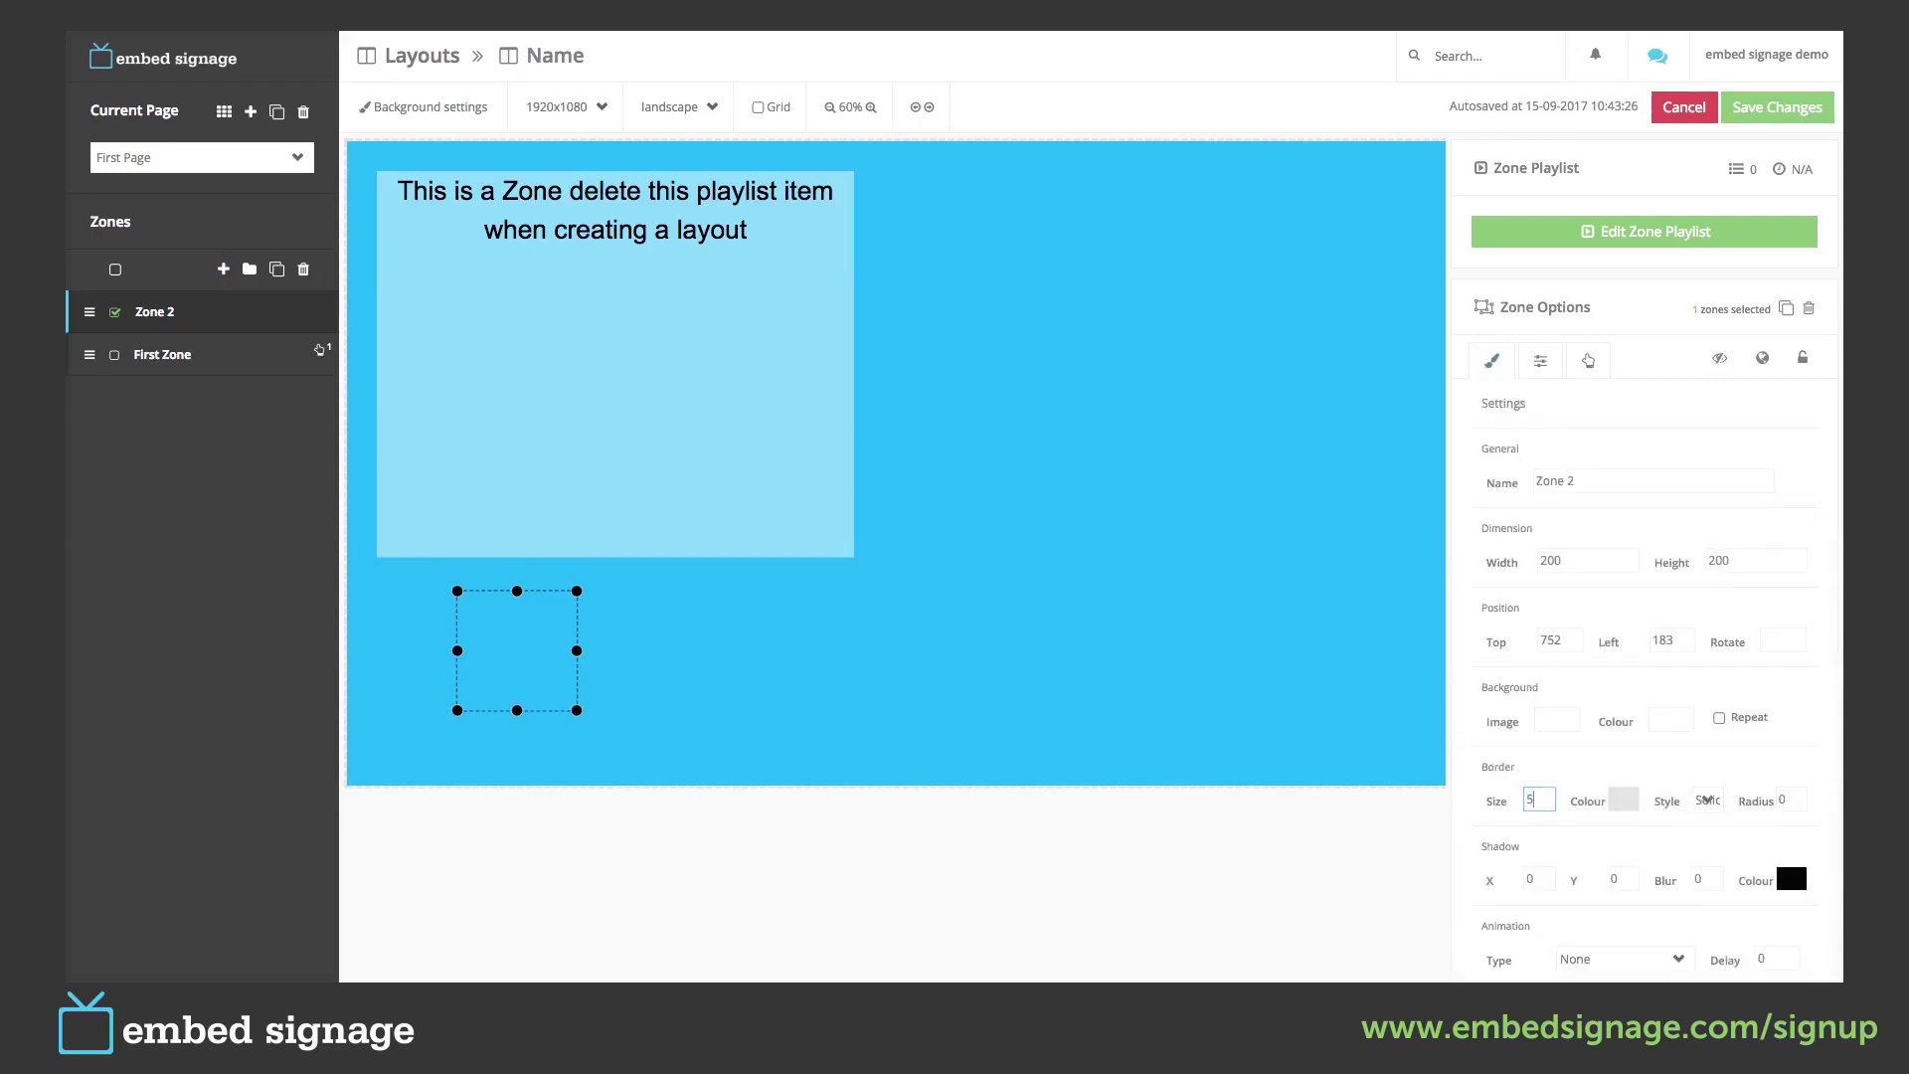
pyautogui.click(1634, 798)
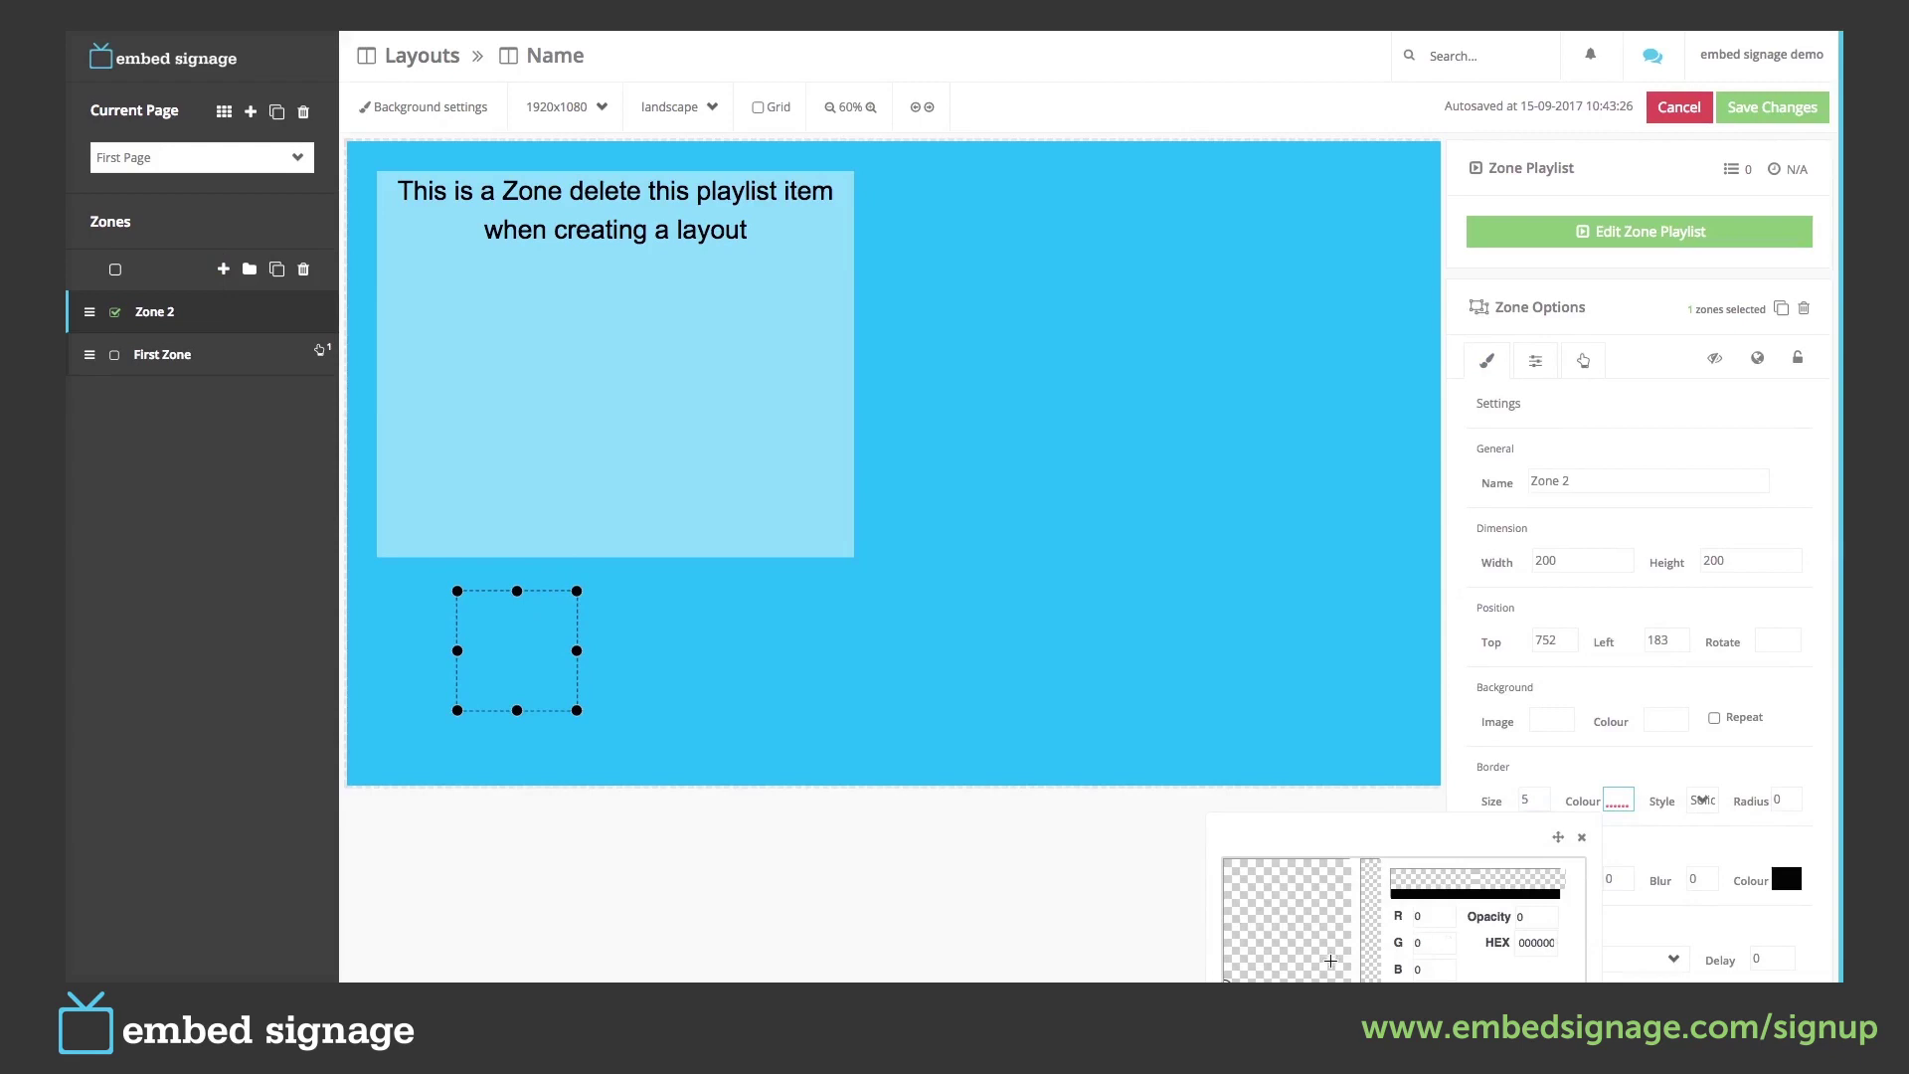
pyautogui.click(1519, 917)
pyautogui.write('100')
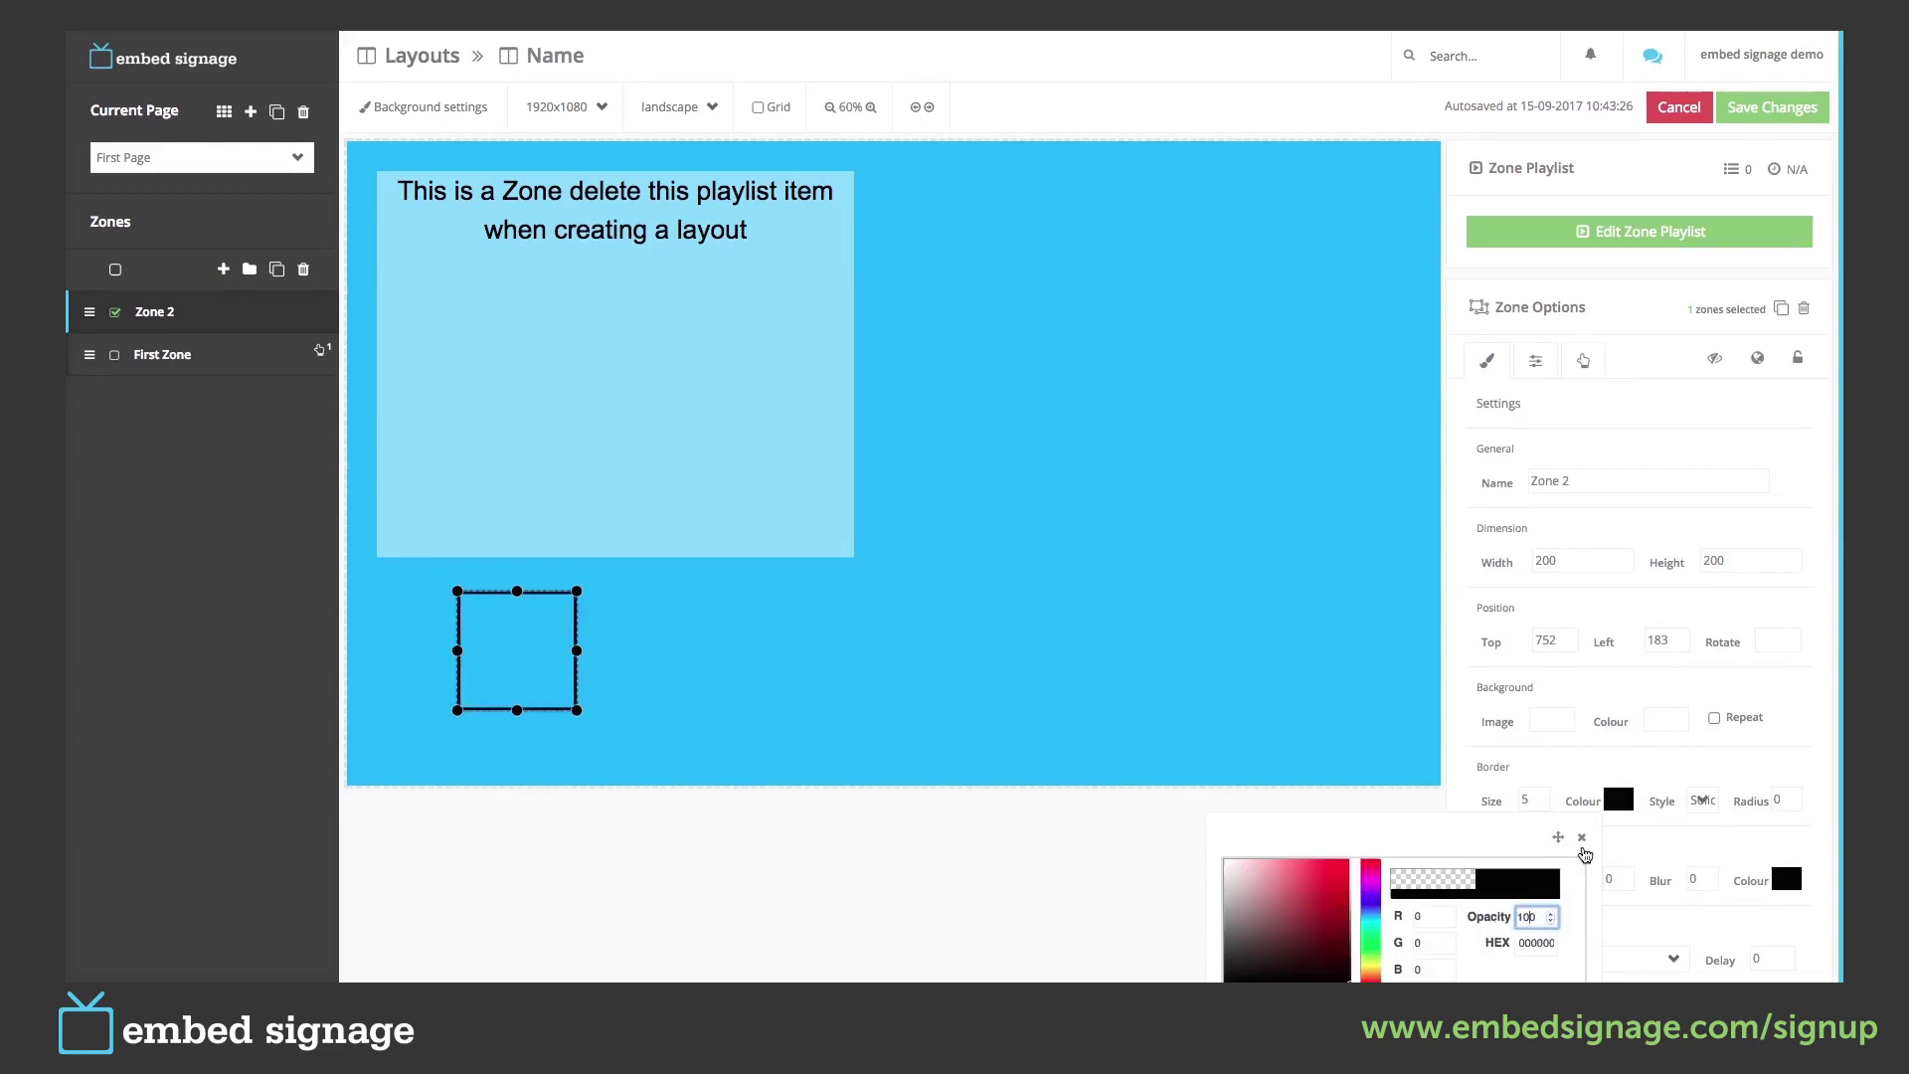
pyautogui.click(1582, 838)
# Fill Zone 2 with a black background at 100 opacity and turn off its visibility.
pyautogui.click(1675, 716)
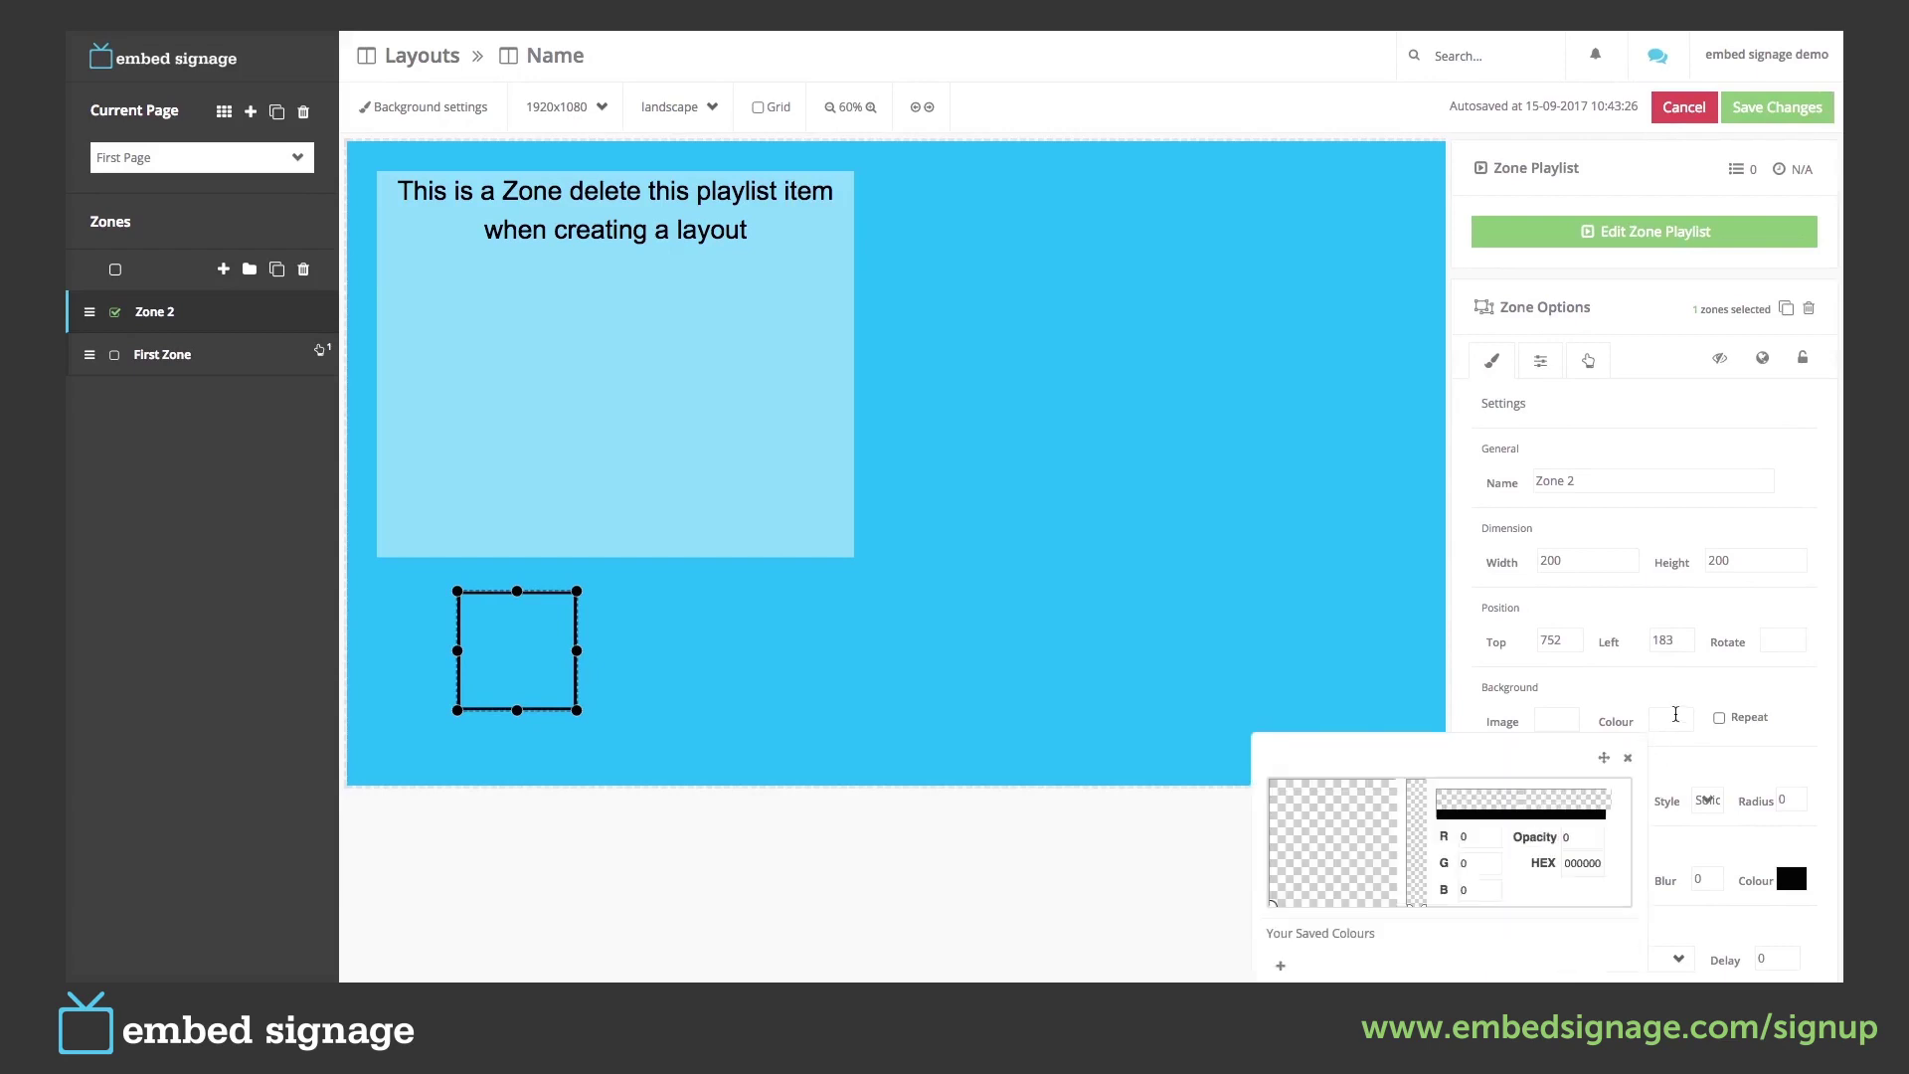
pyautogui.click(1576, 838)
pyautogui.write('100')
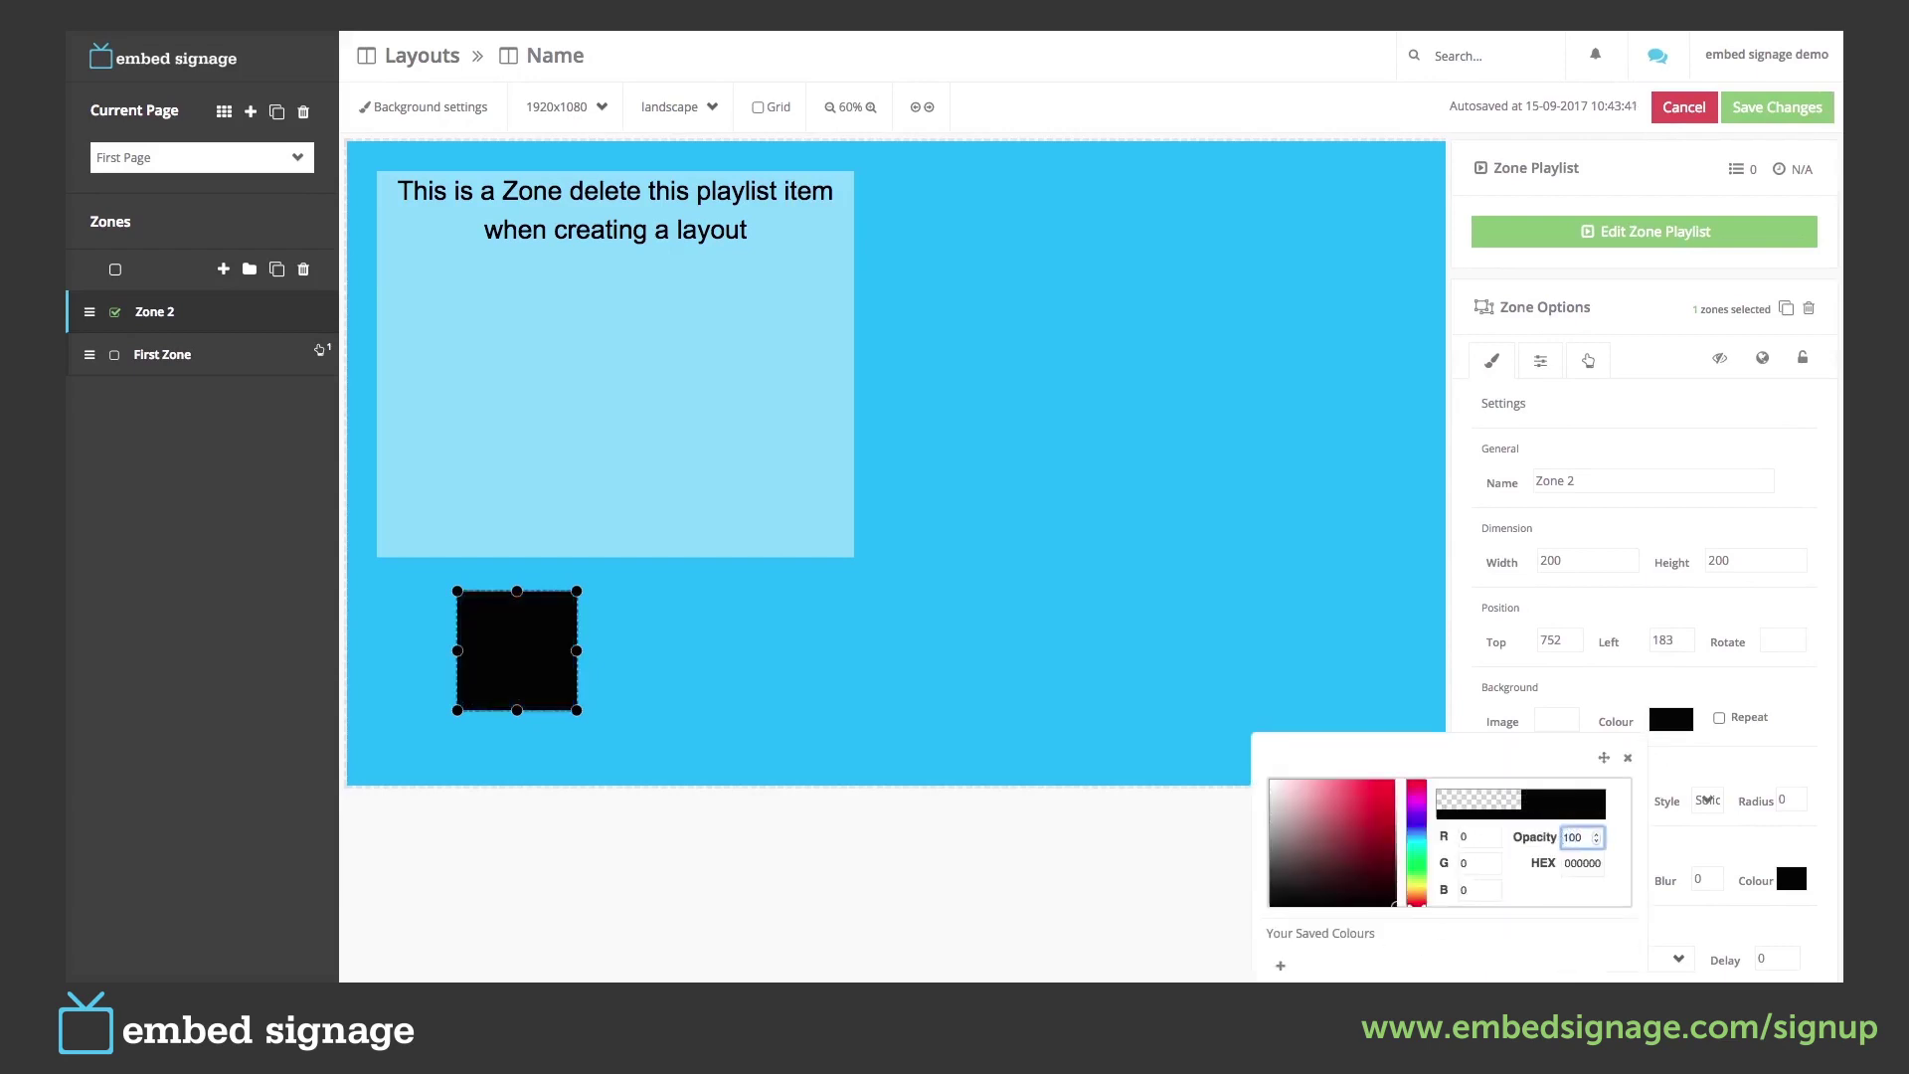
pyautogui.click(1628, 758)
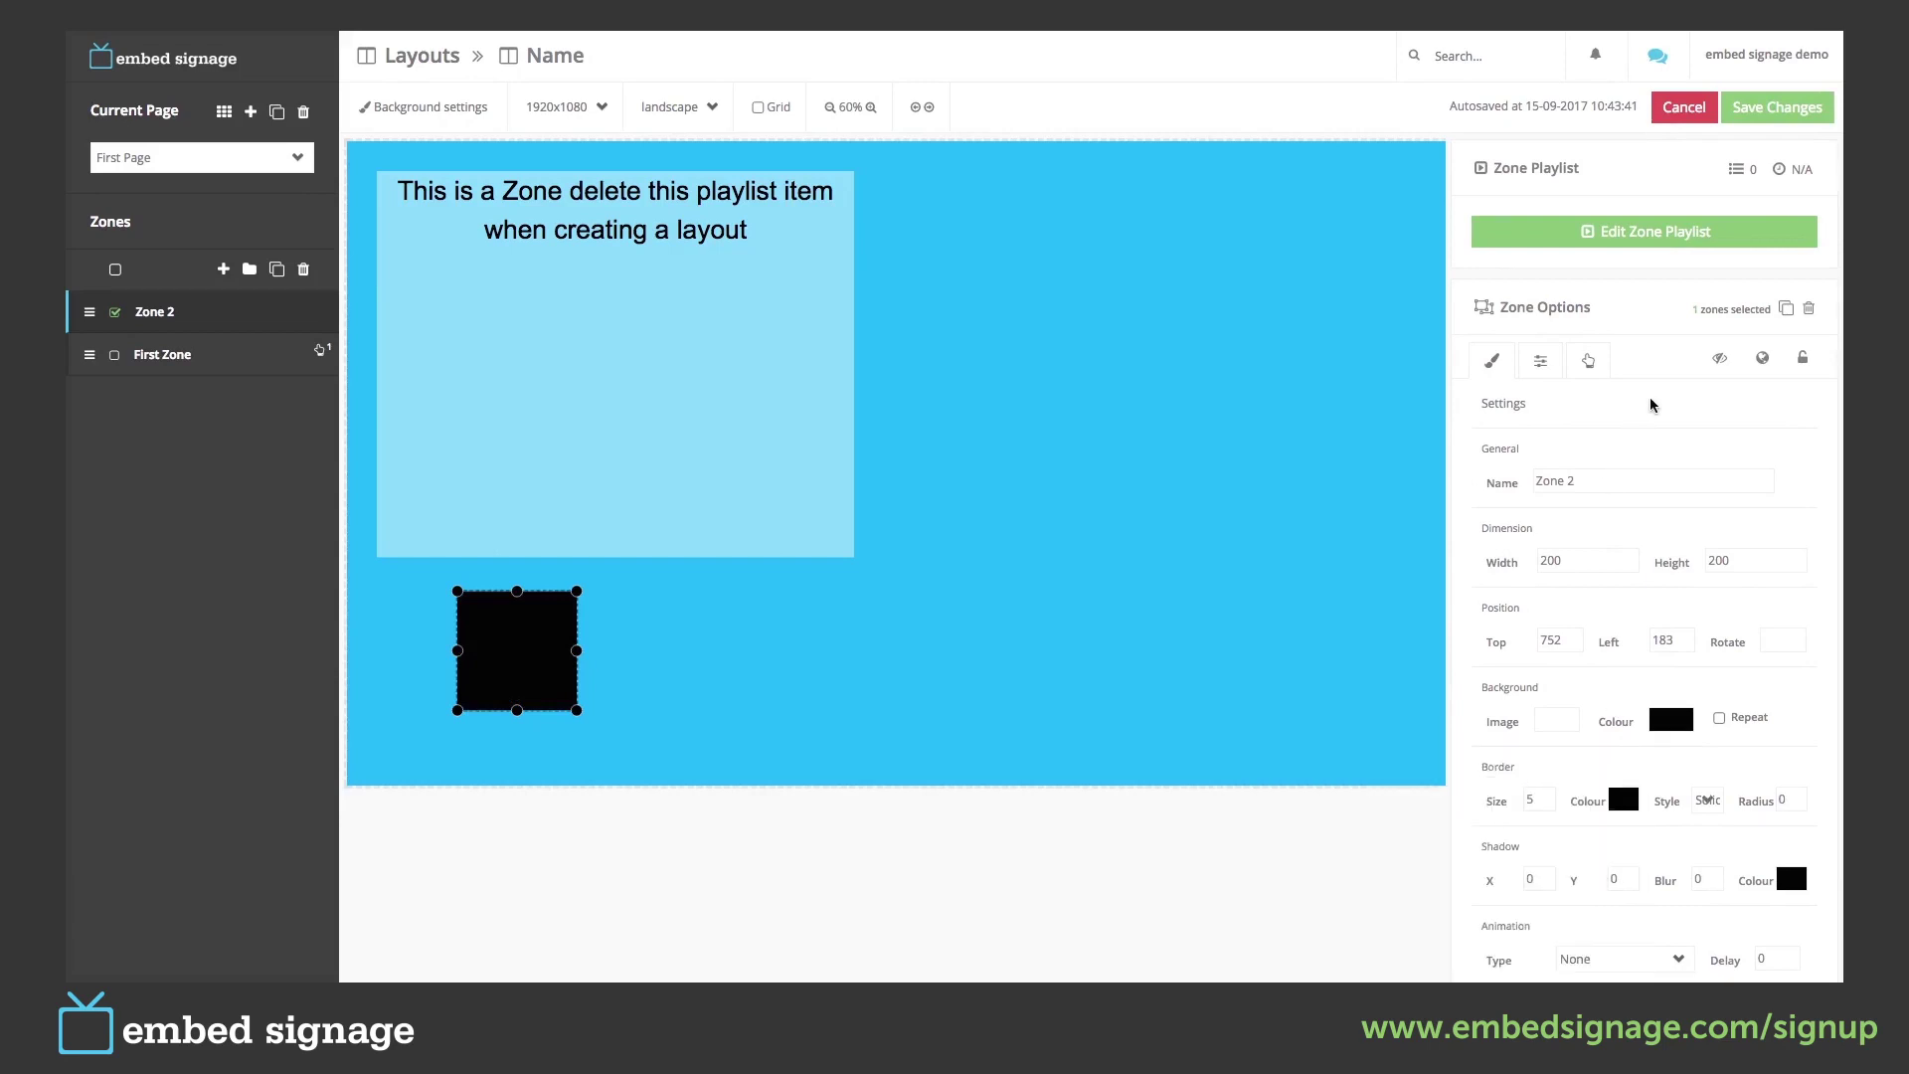
pyautogui.click(1720, 362)
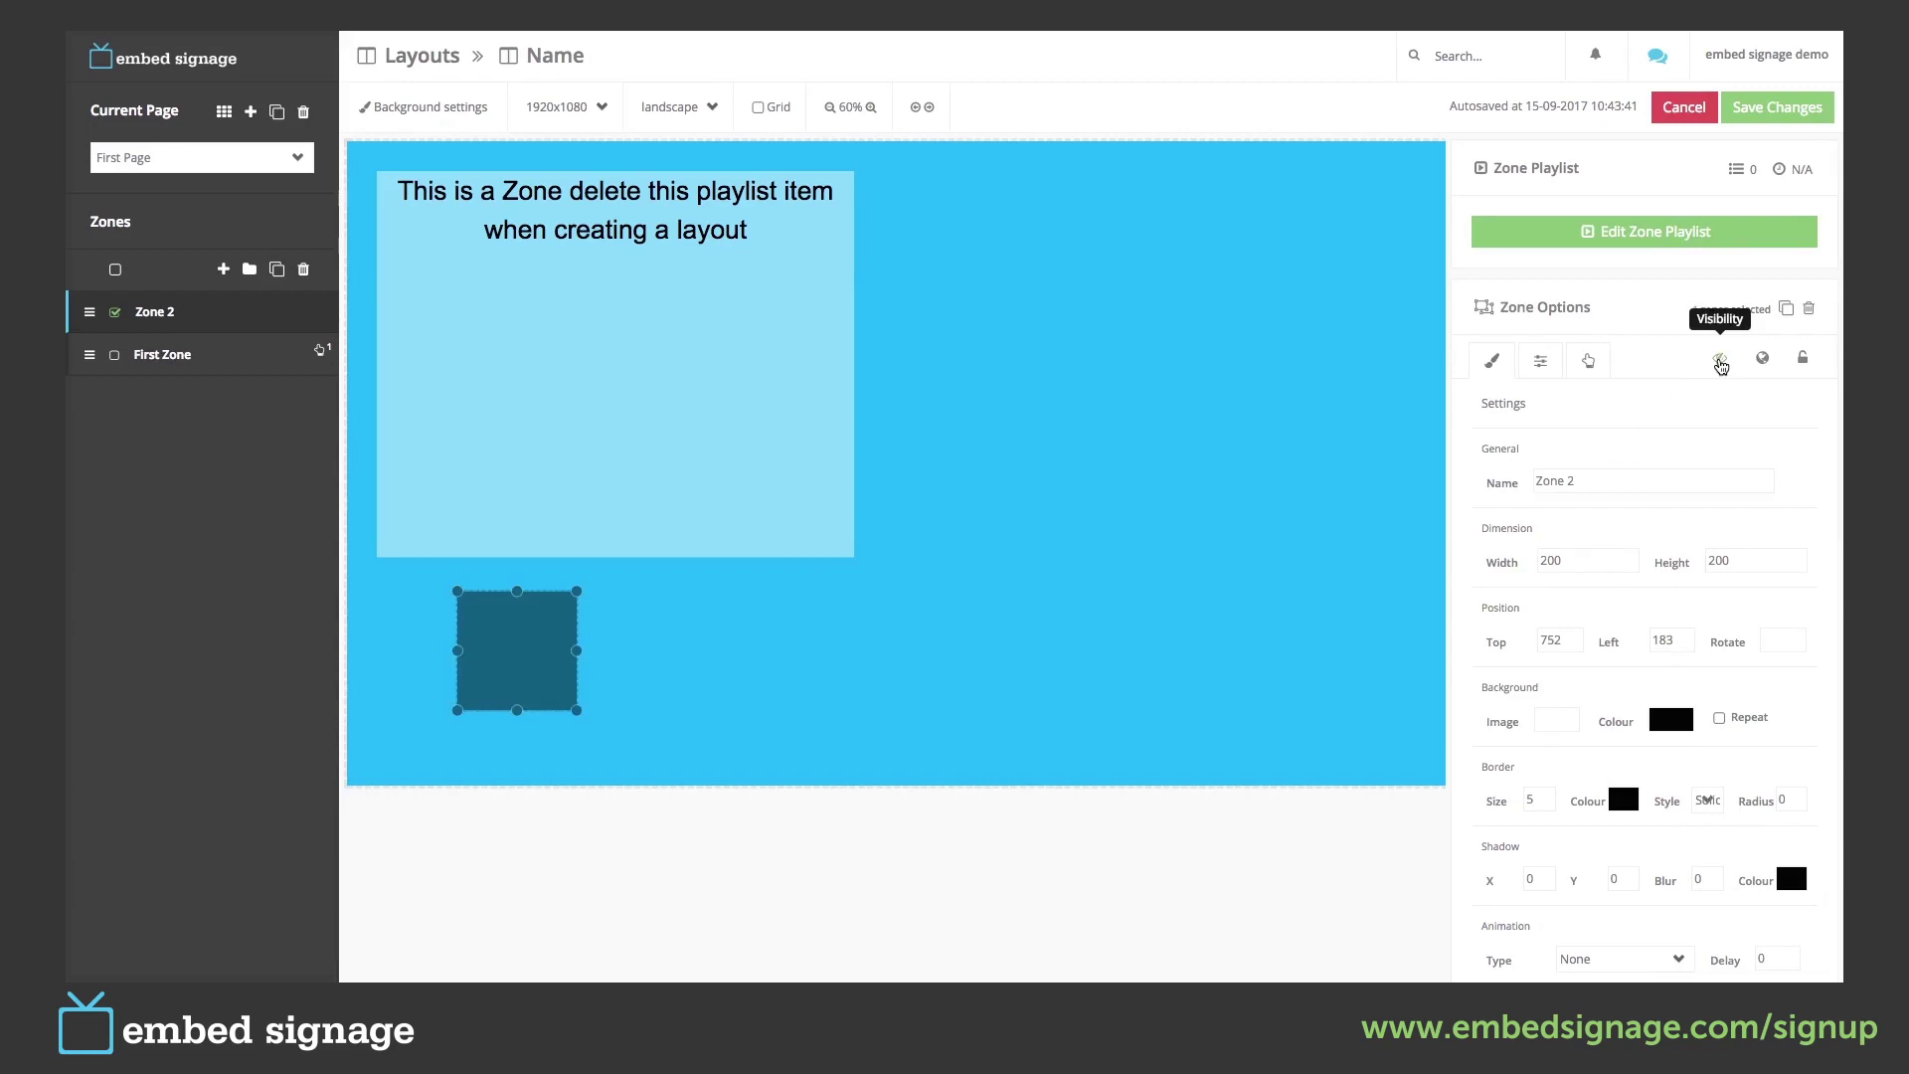
# Change First Zone's Tap touch event to Show Zone for Zone 2, save it, and save the layout with Save & Preview.
pyautogui.click(114, 312)
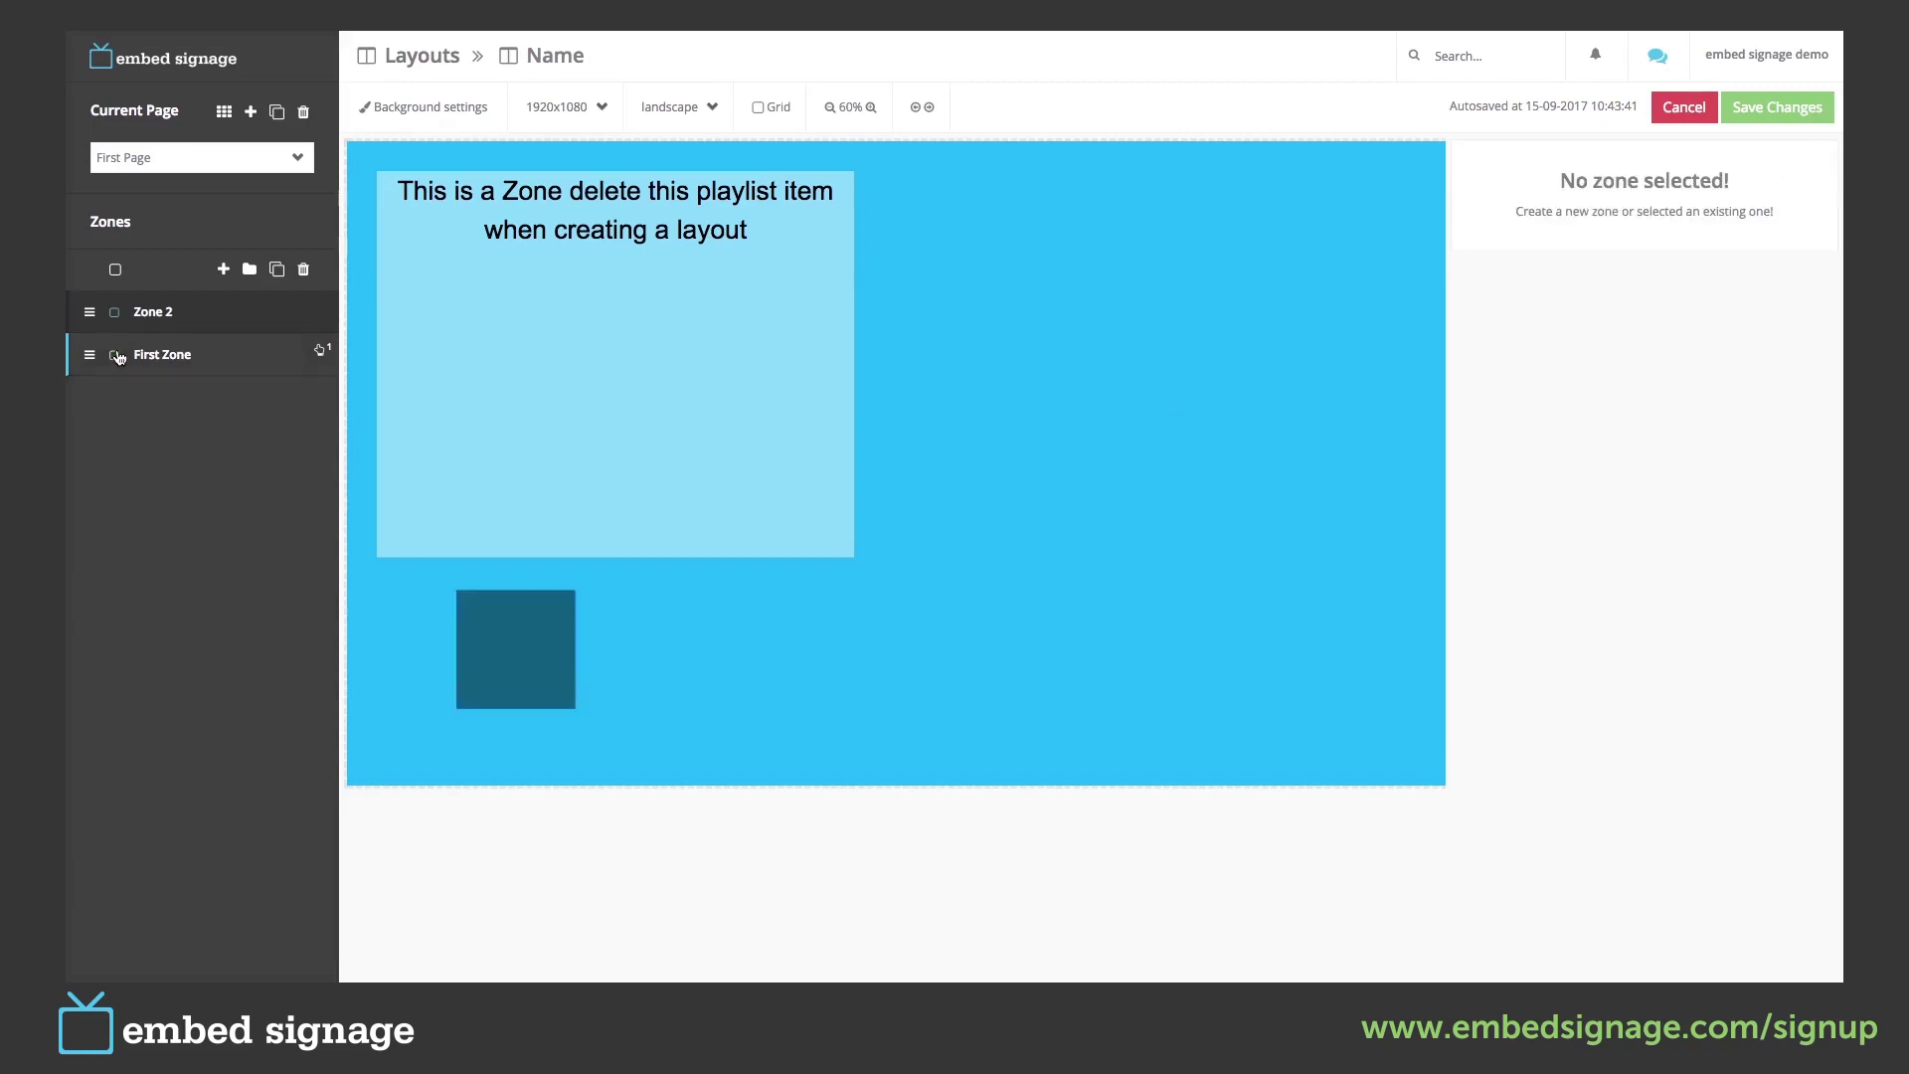
pyautogui.click(115, 355)
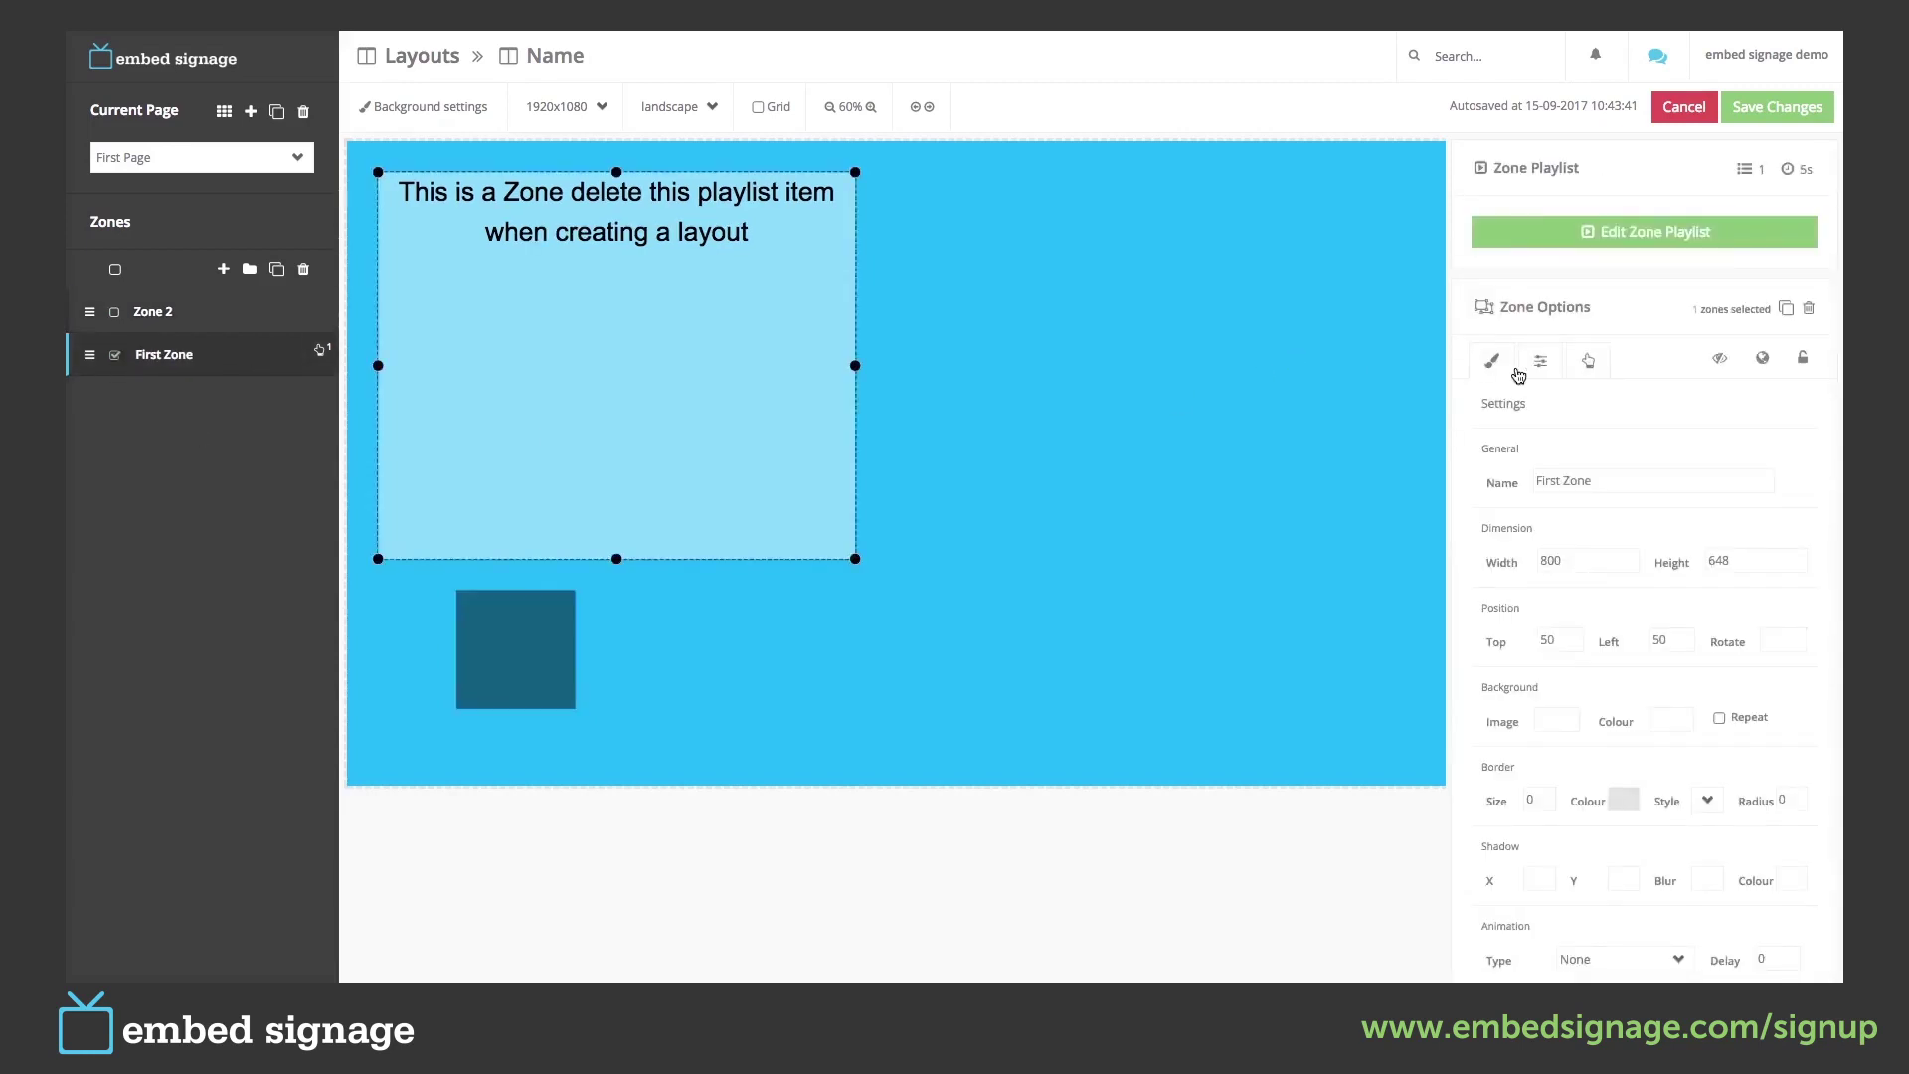
pyautogui.click(1588, 361)
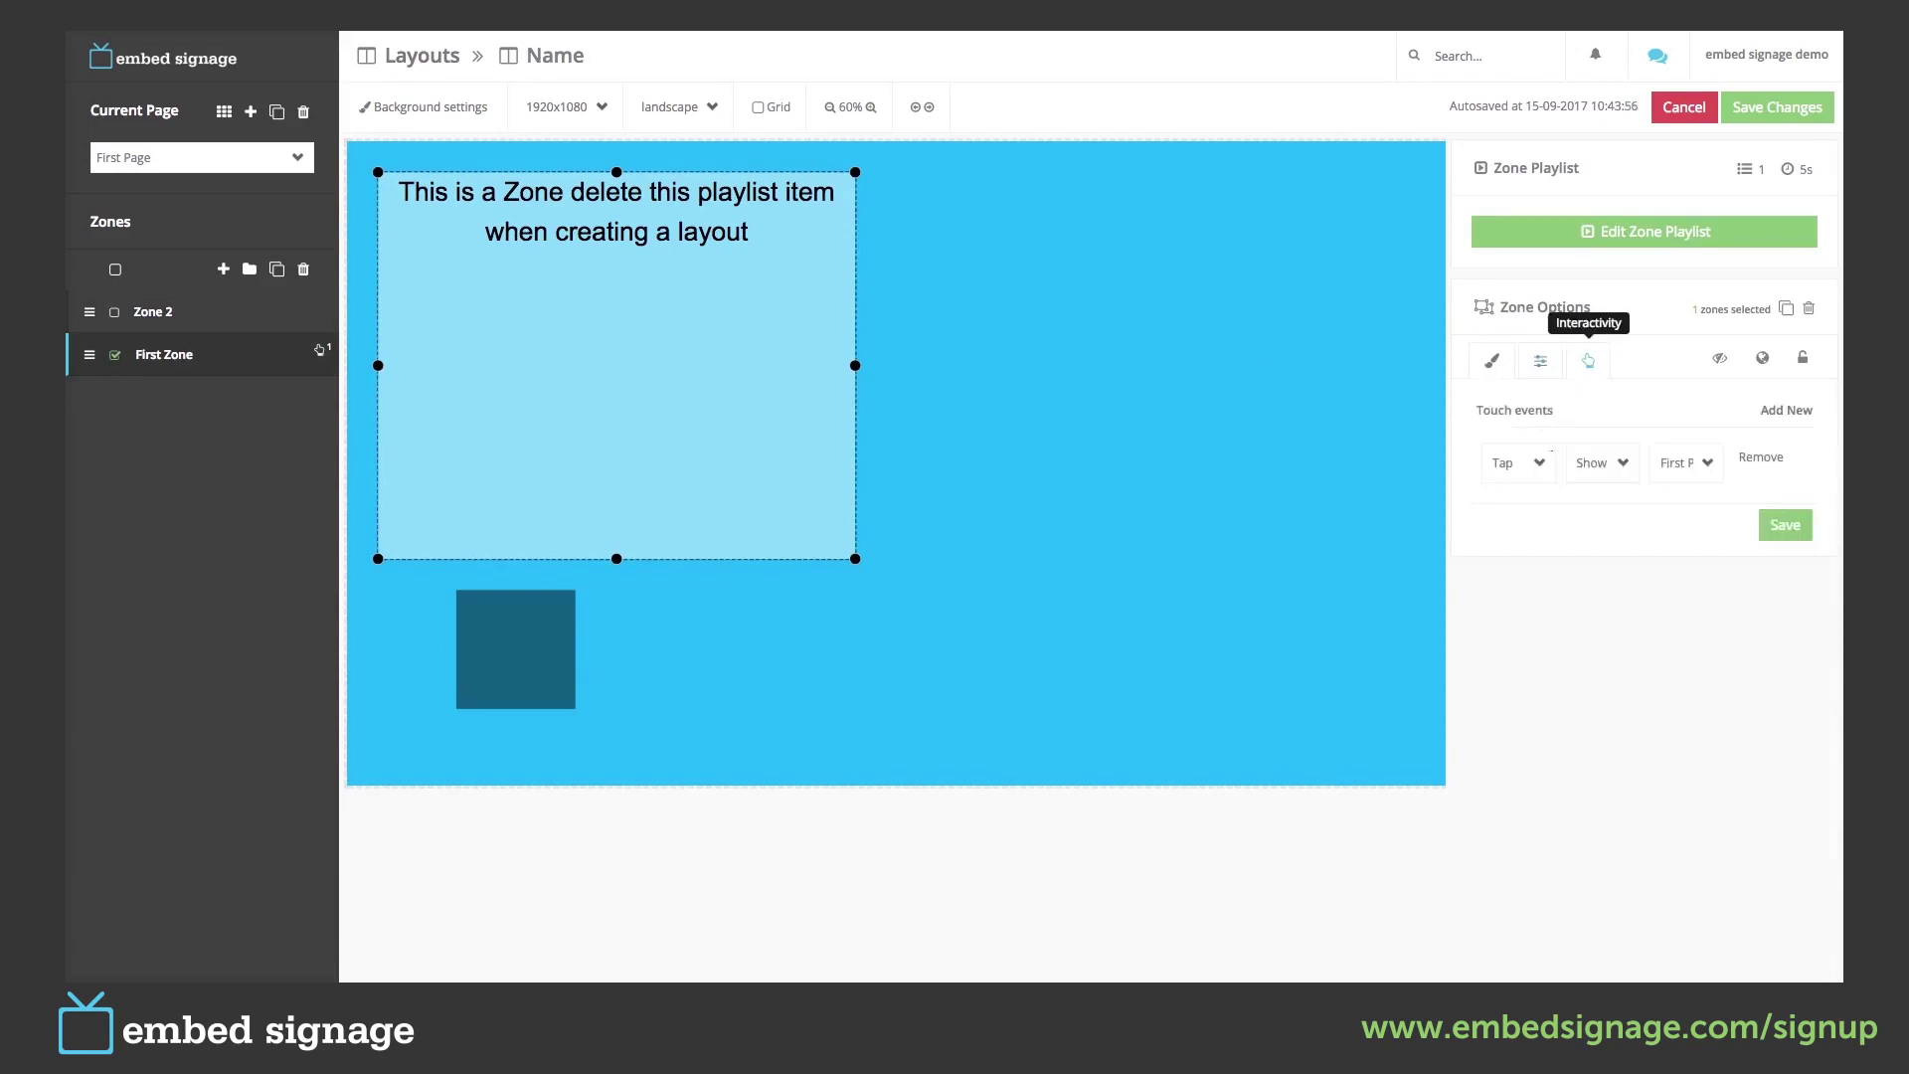
pyautogui.click(1513, 466)
pyautogui.click(1518, 465)
pyautogui.click(1605, 473)
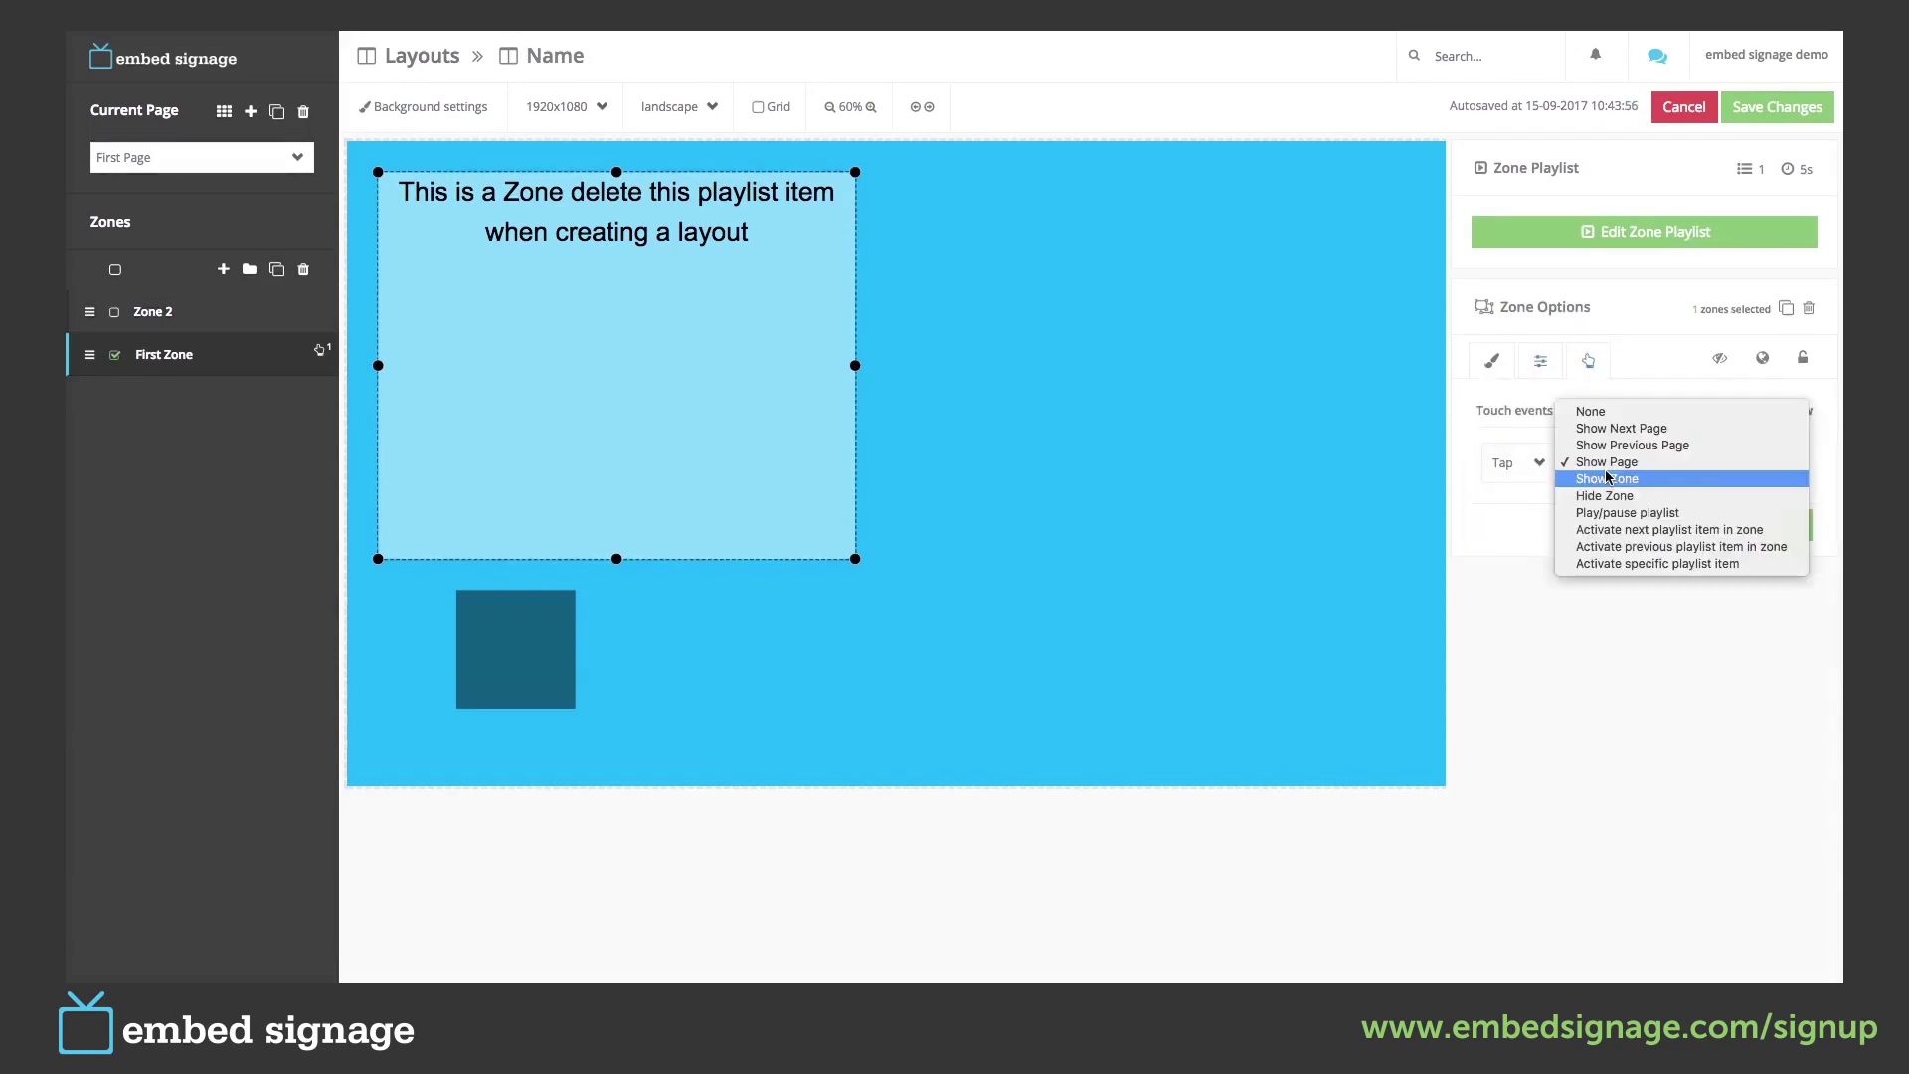
pyautogui.click(1607, 480)
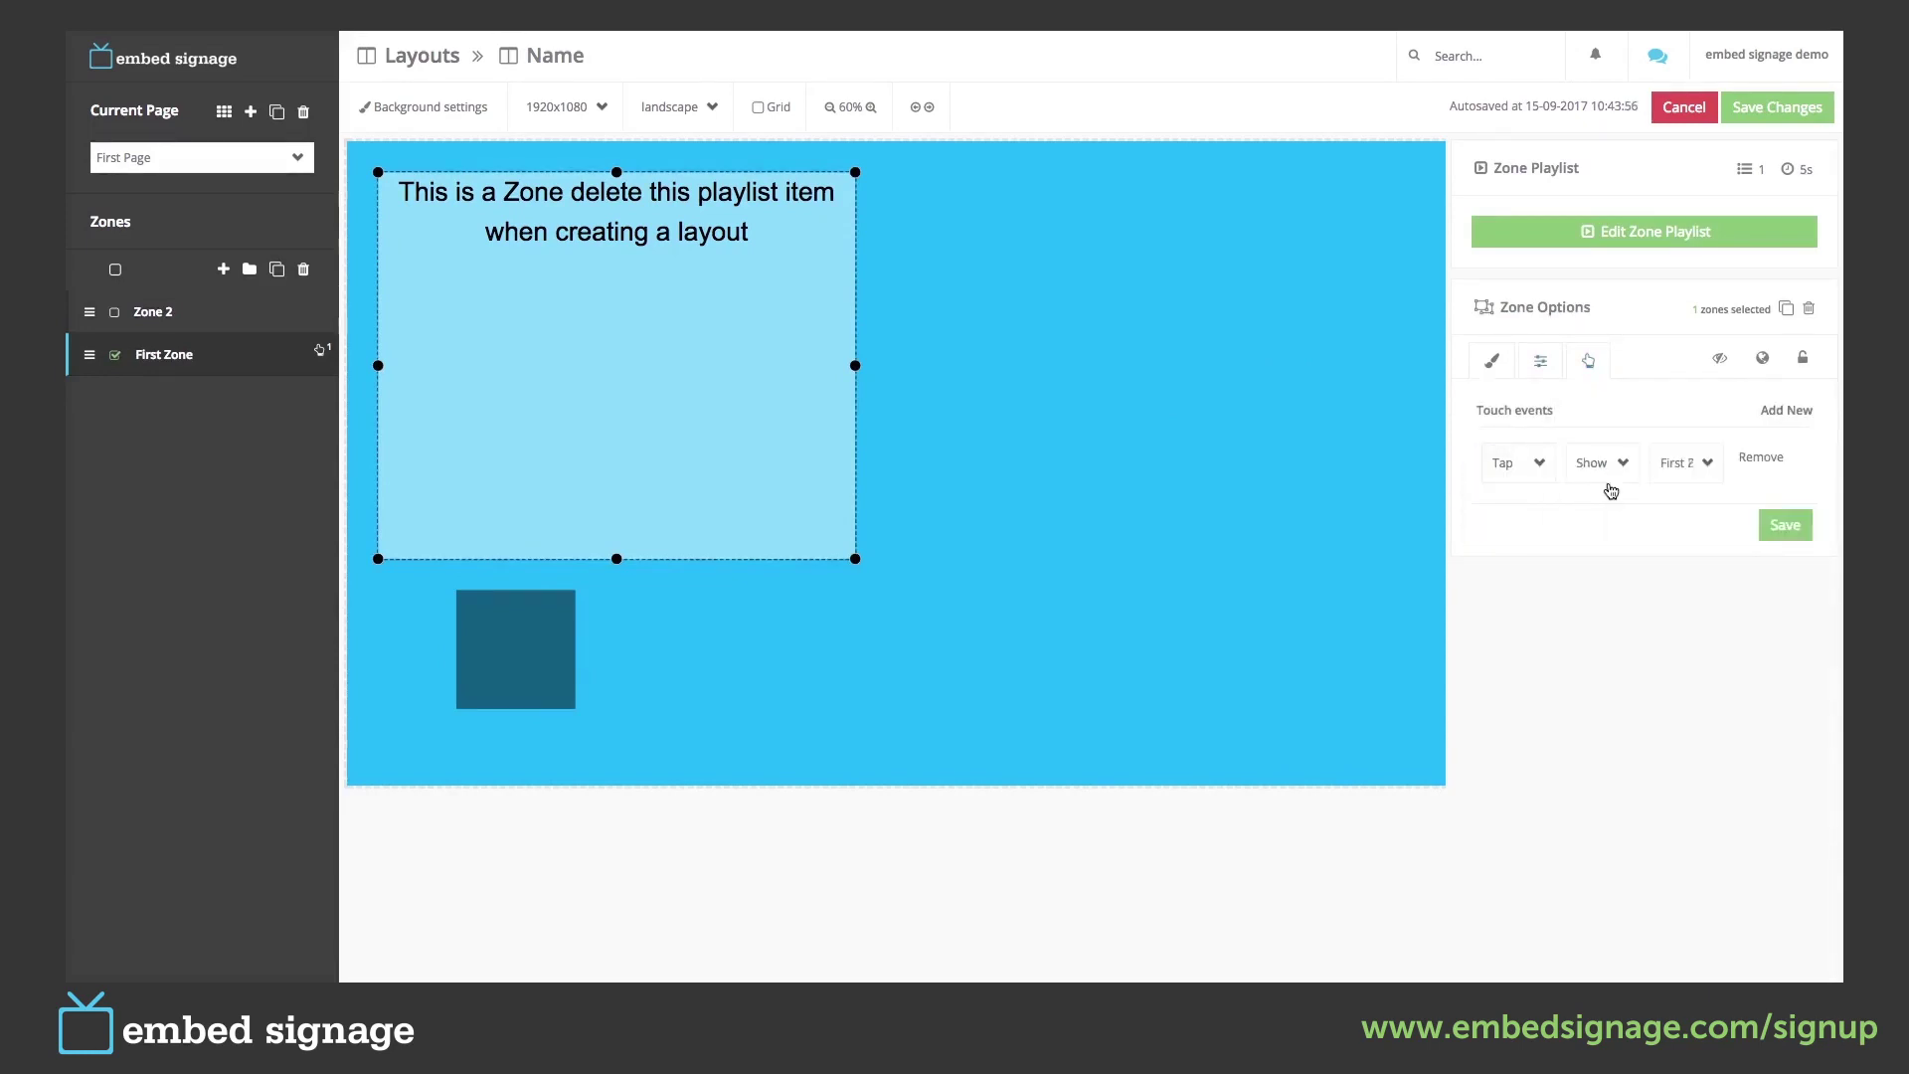
pyautogui.click(1690, 472)
pyautogui.click(1693, 481)
pyautogui.click(1783, 527)
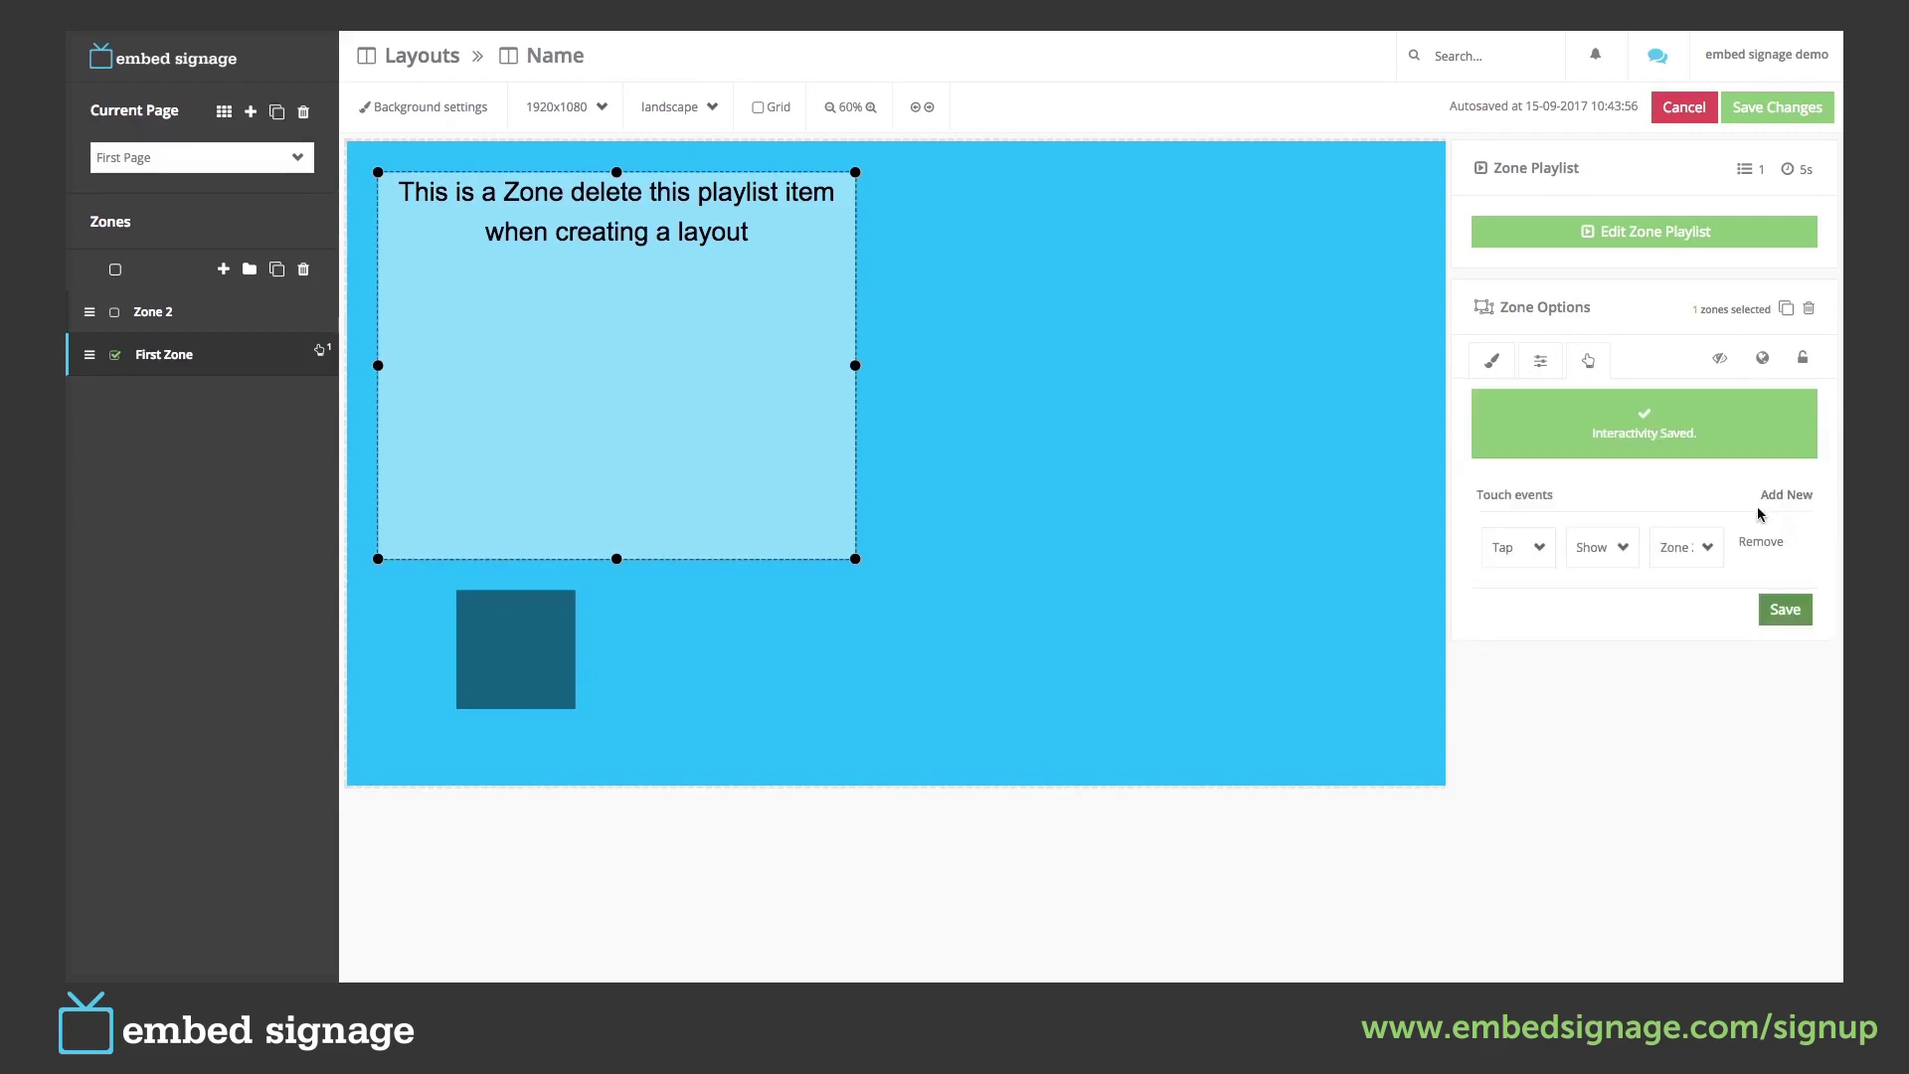
pyautogui.click(1773, 108)
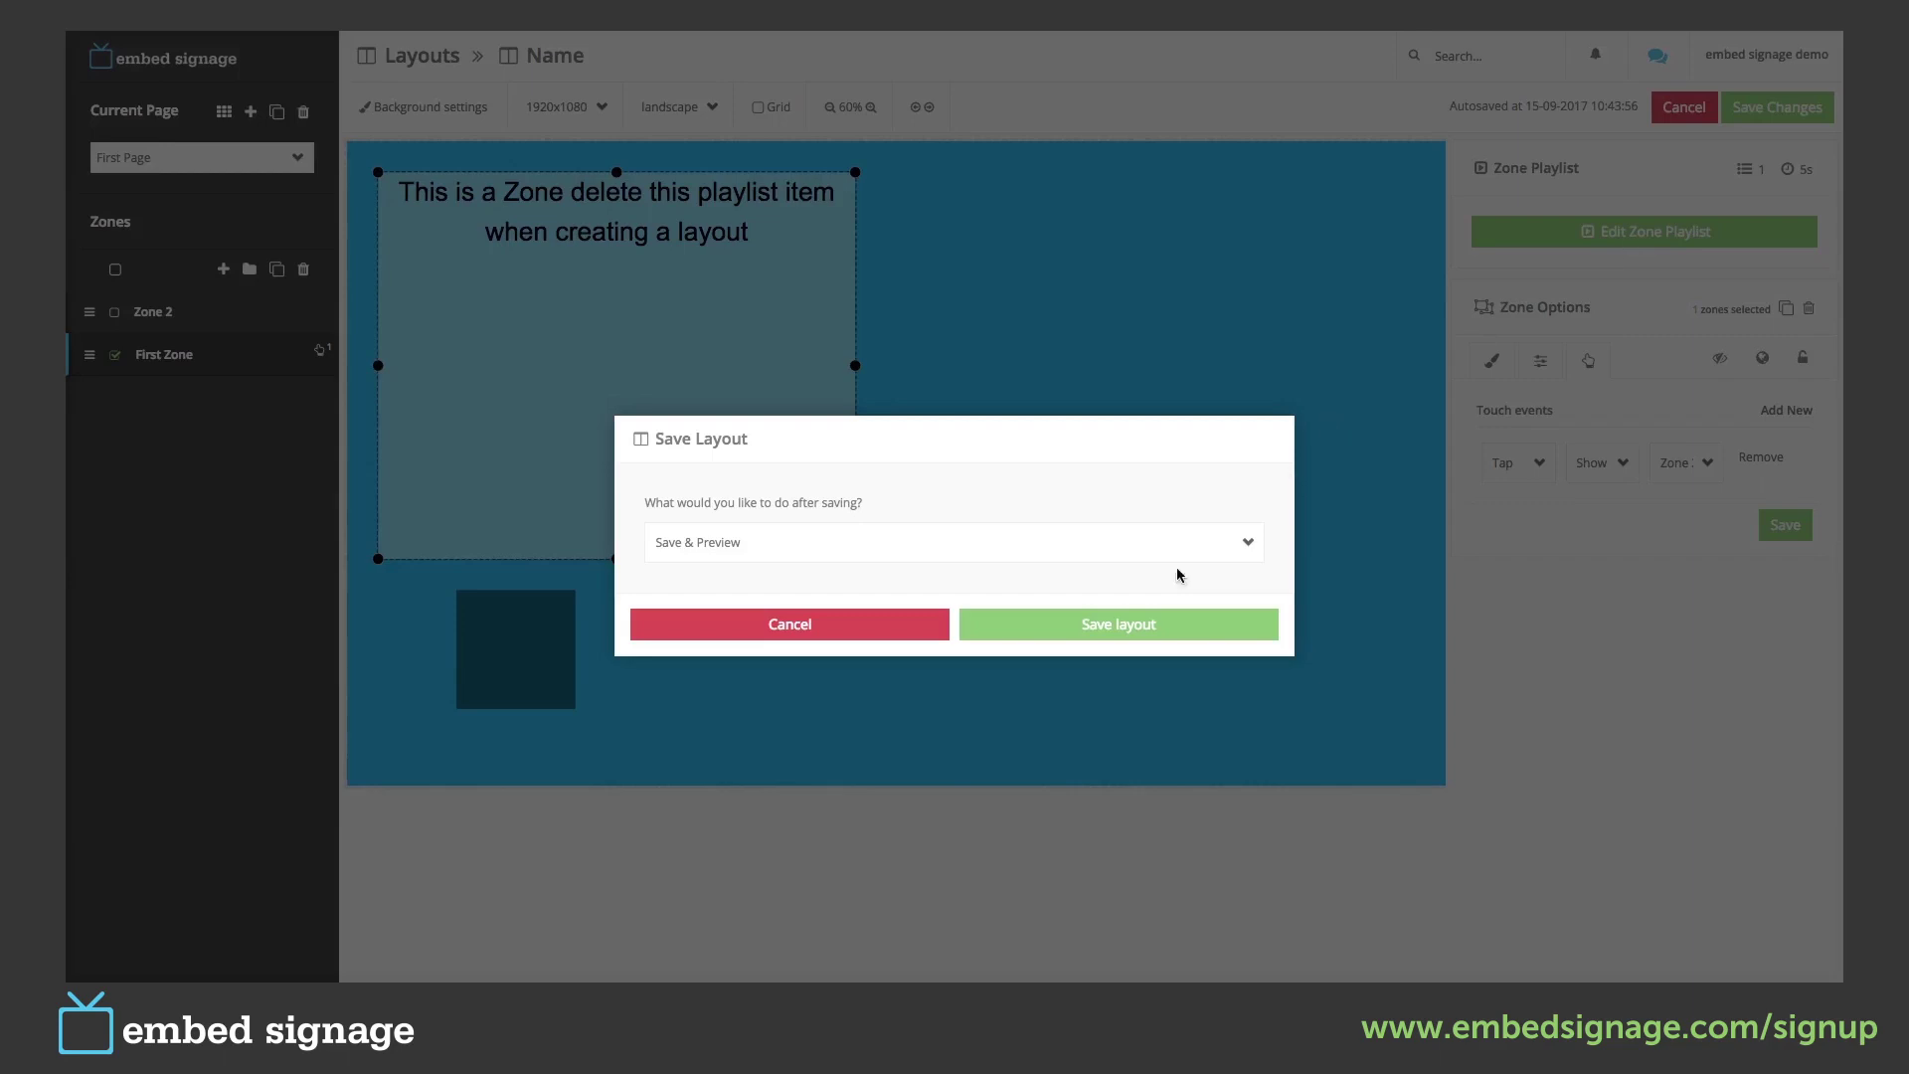
pyautogui.click(1144, 626)
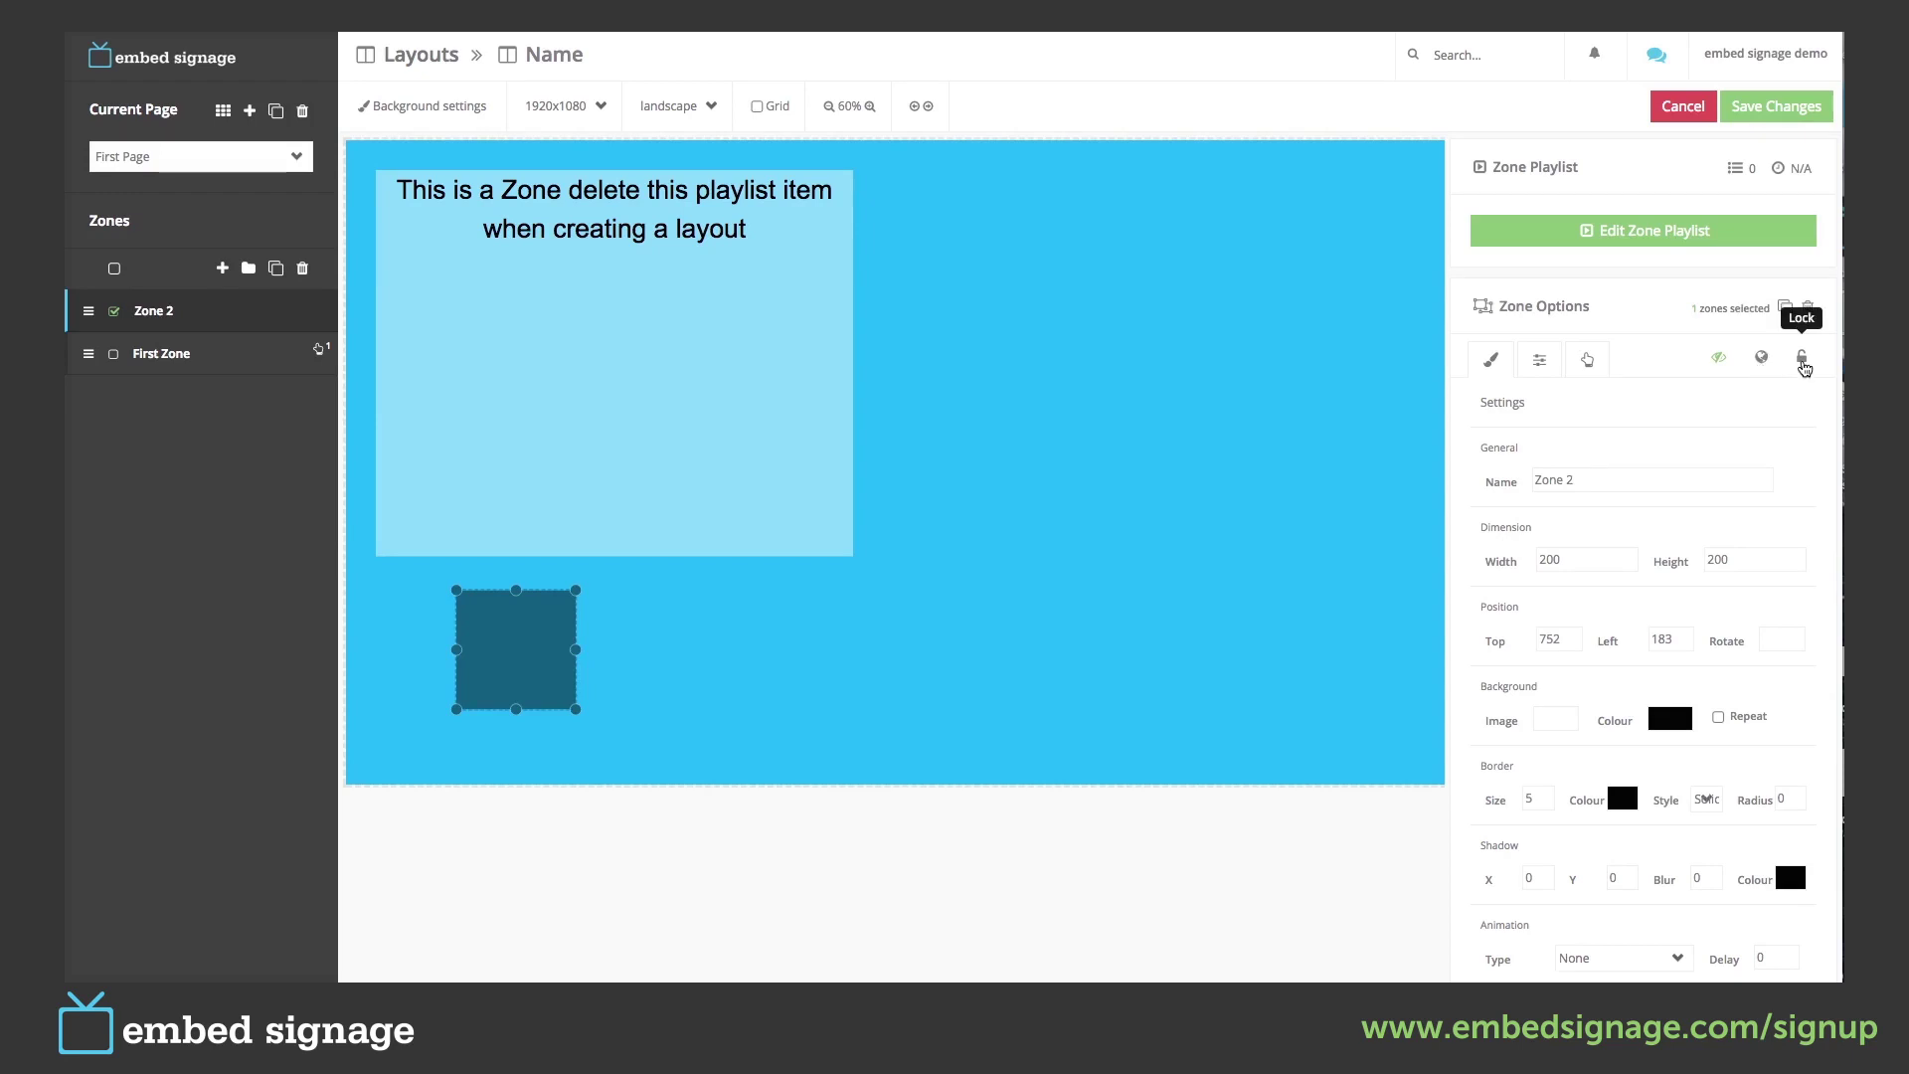
# Lock Zone 2 and unlock it again.
pyautogui.click(1801, 360)
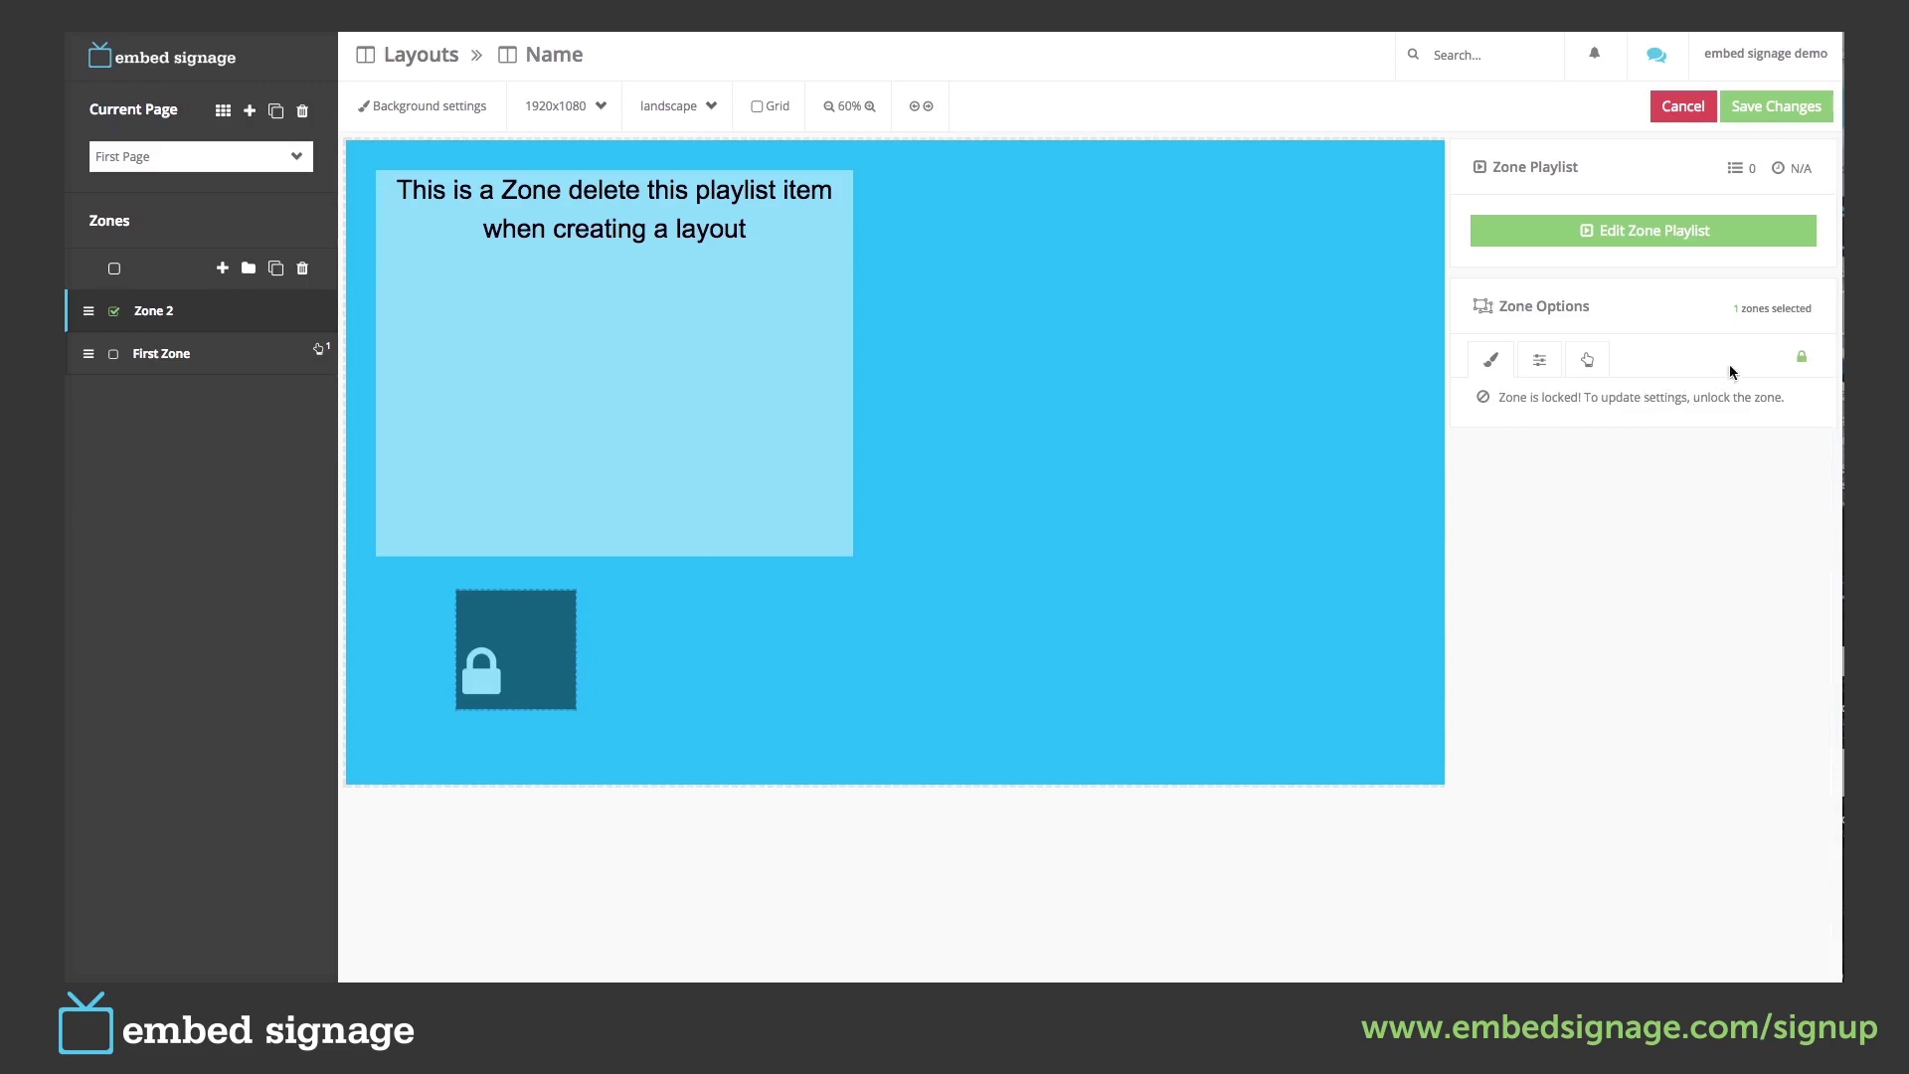
pyautogui.click(1803, 362)
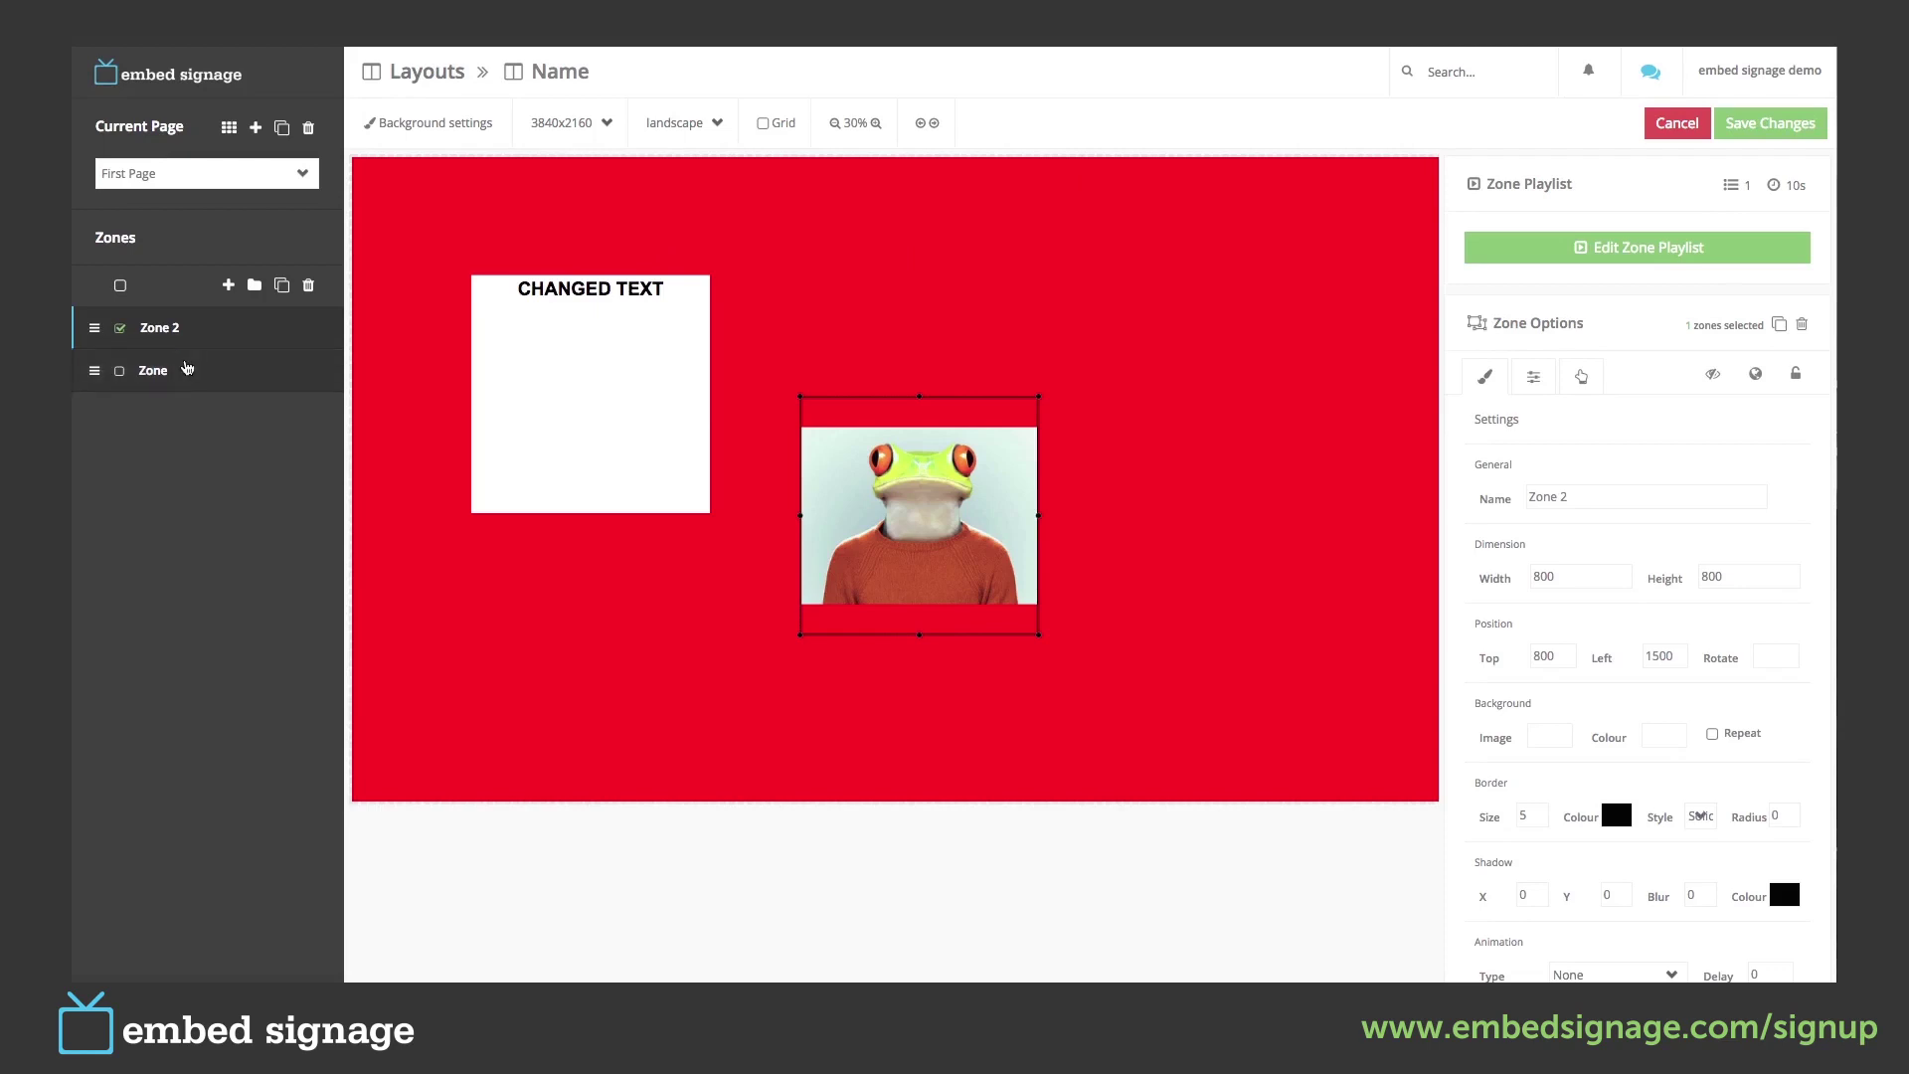
# Duplicate the CHANGED TEXT zone and review the copy's playlist.
pyautogui.click(120, 287)
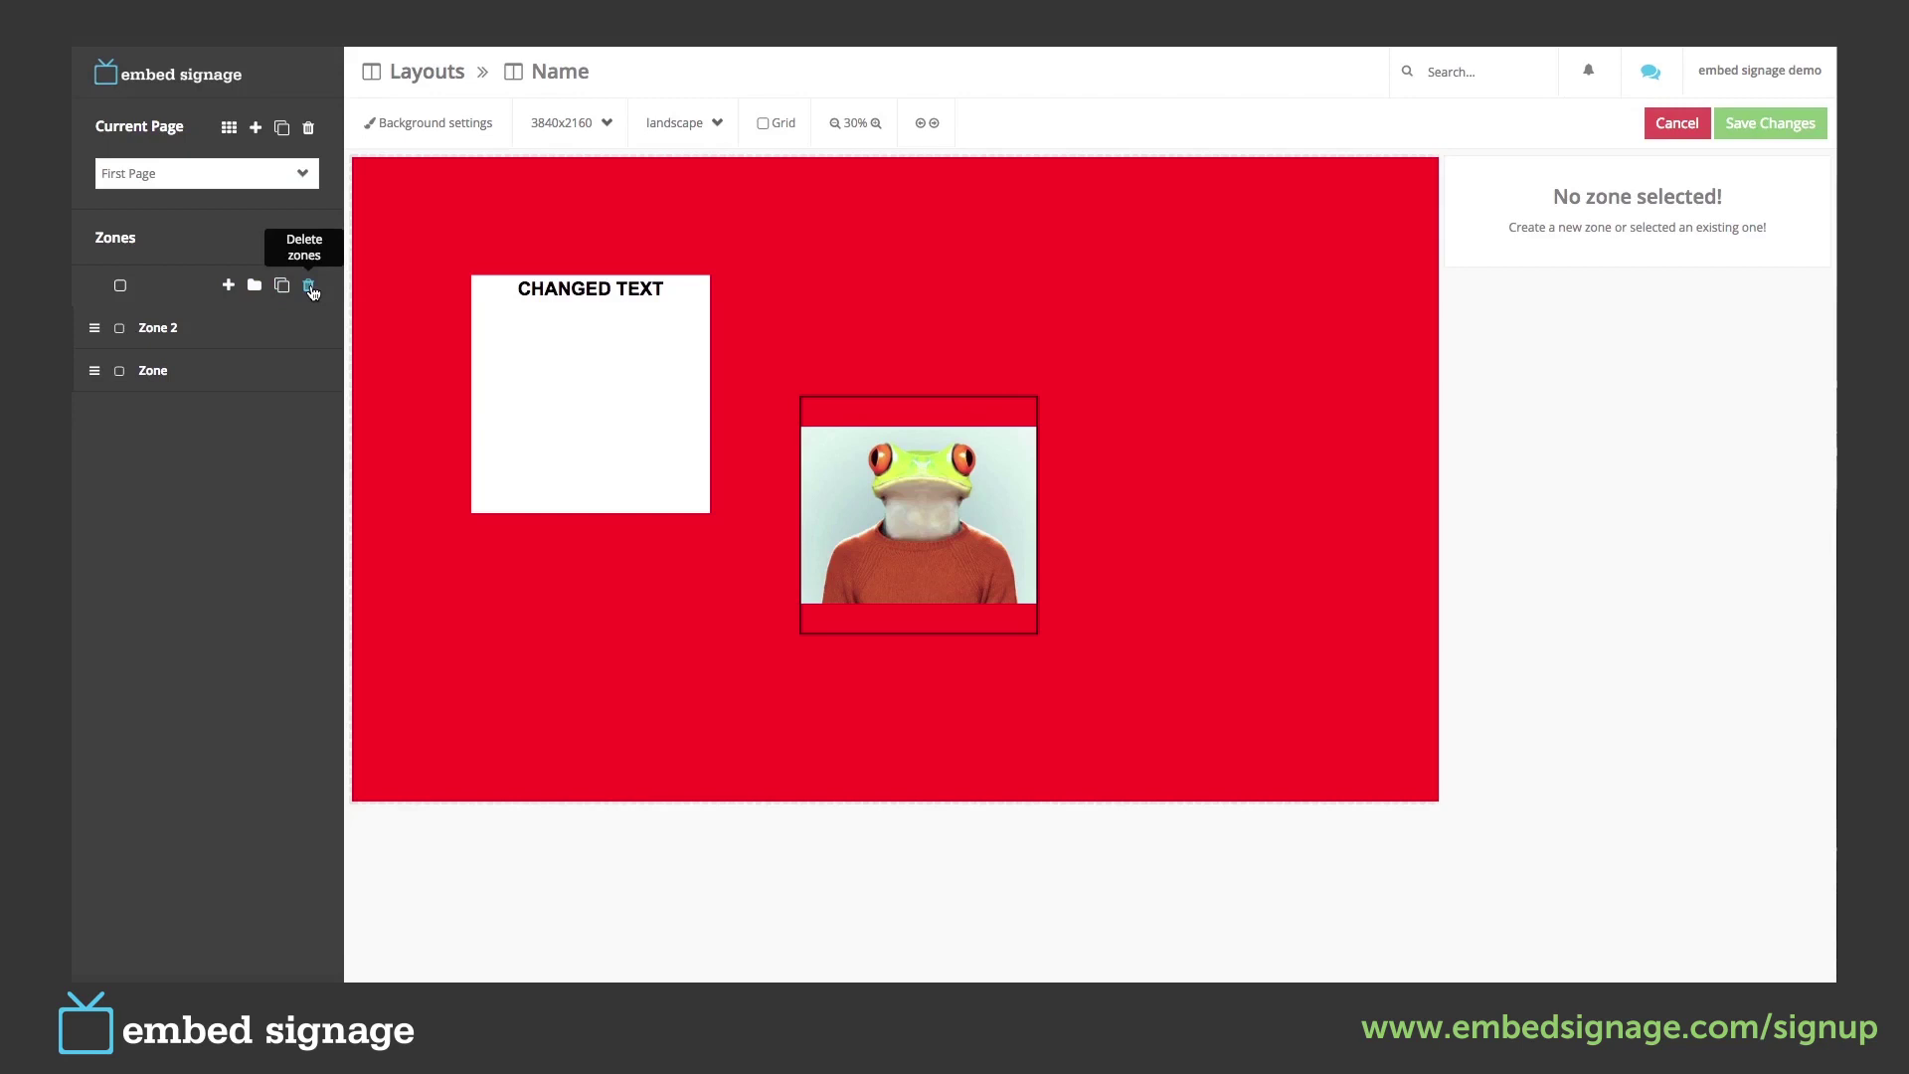
pyautogui.click(581, 362)
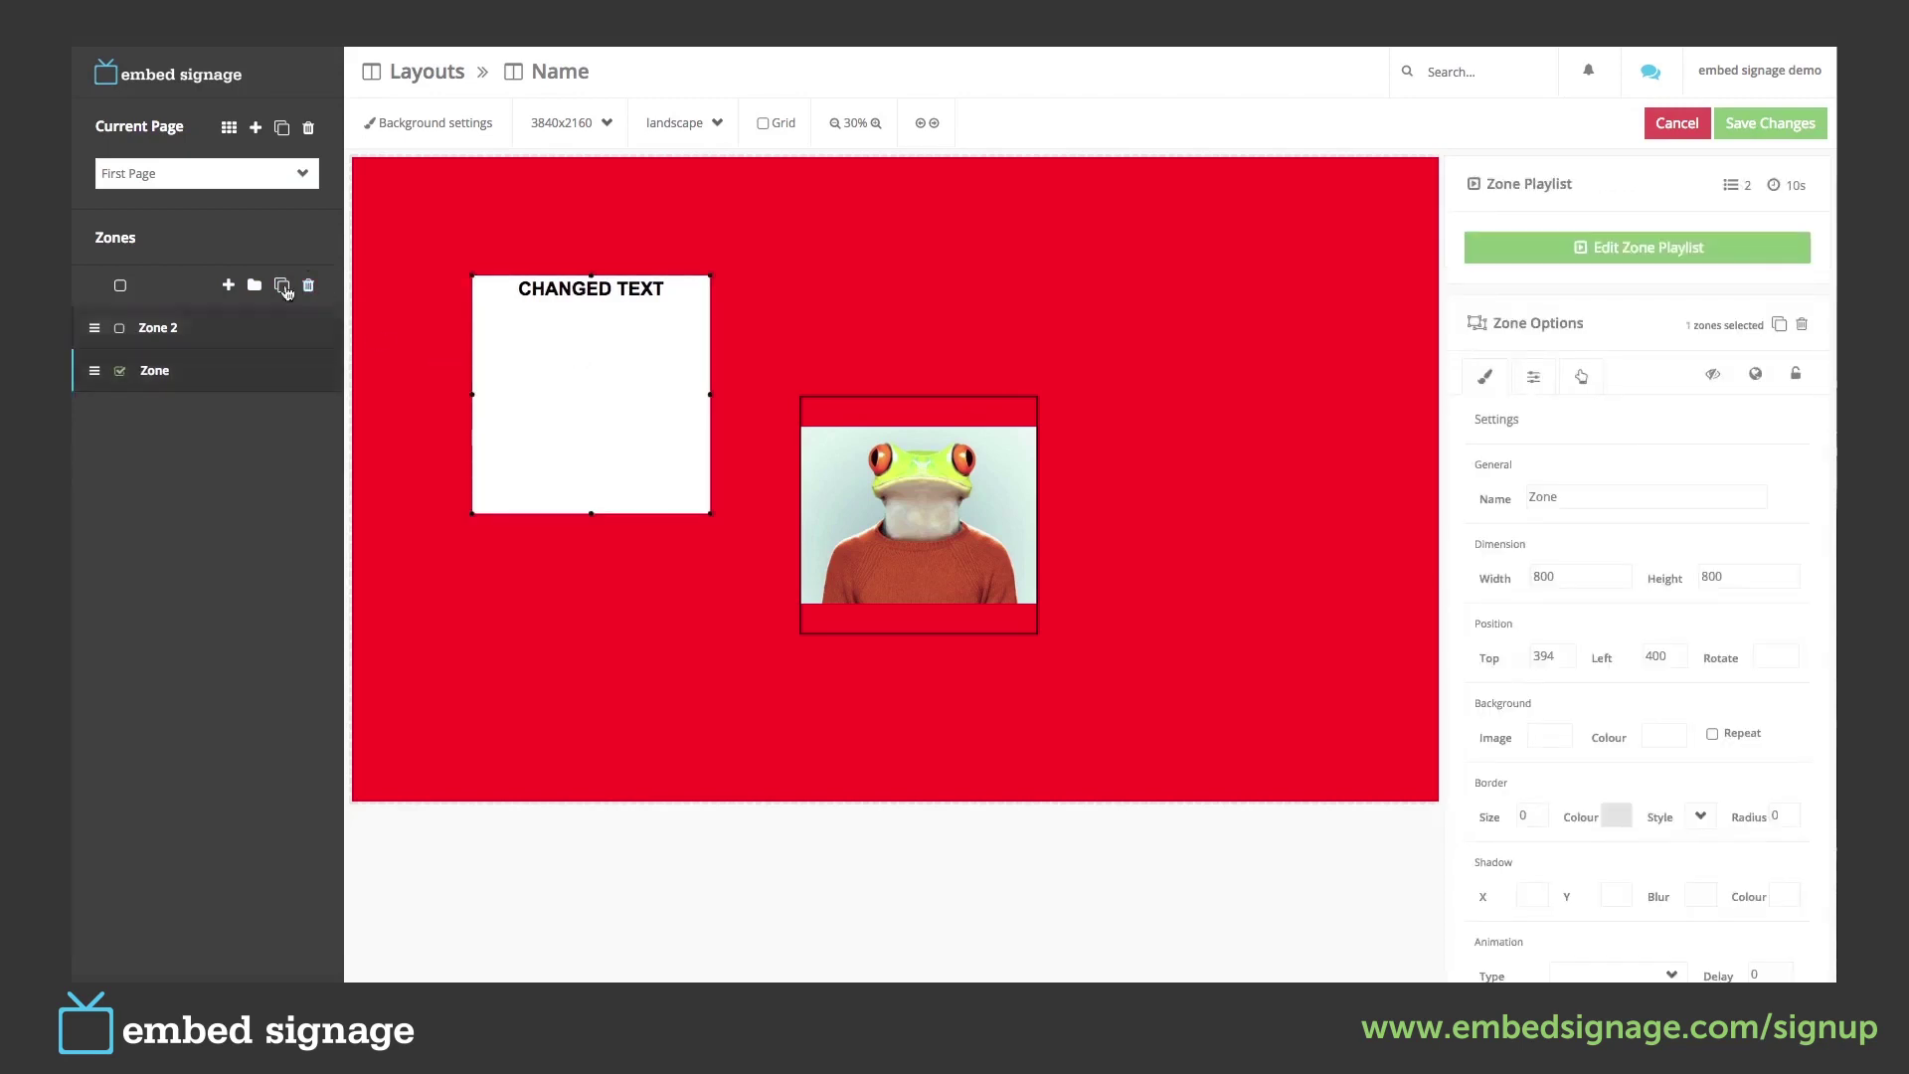
pyautogui.click(282, 288)
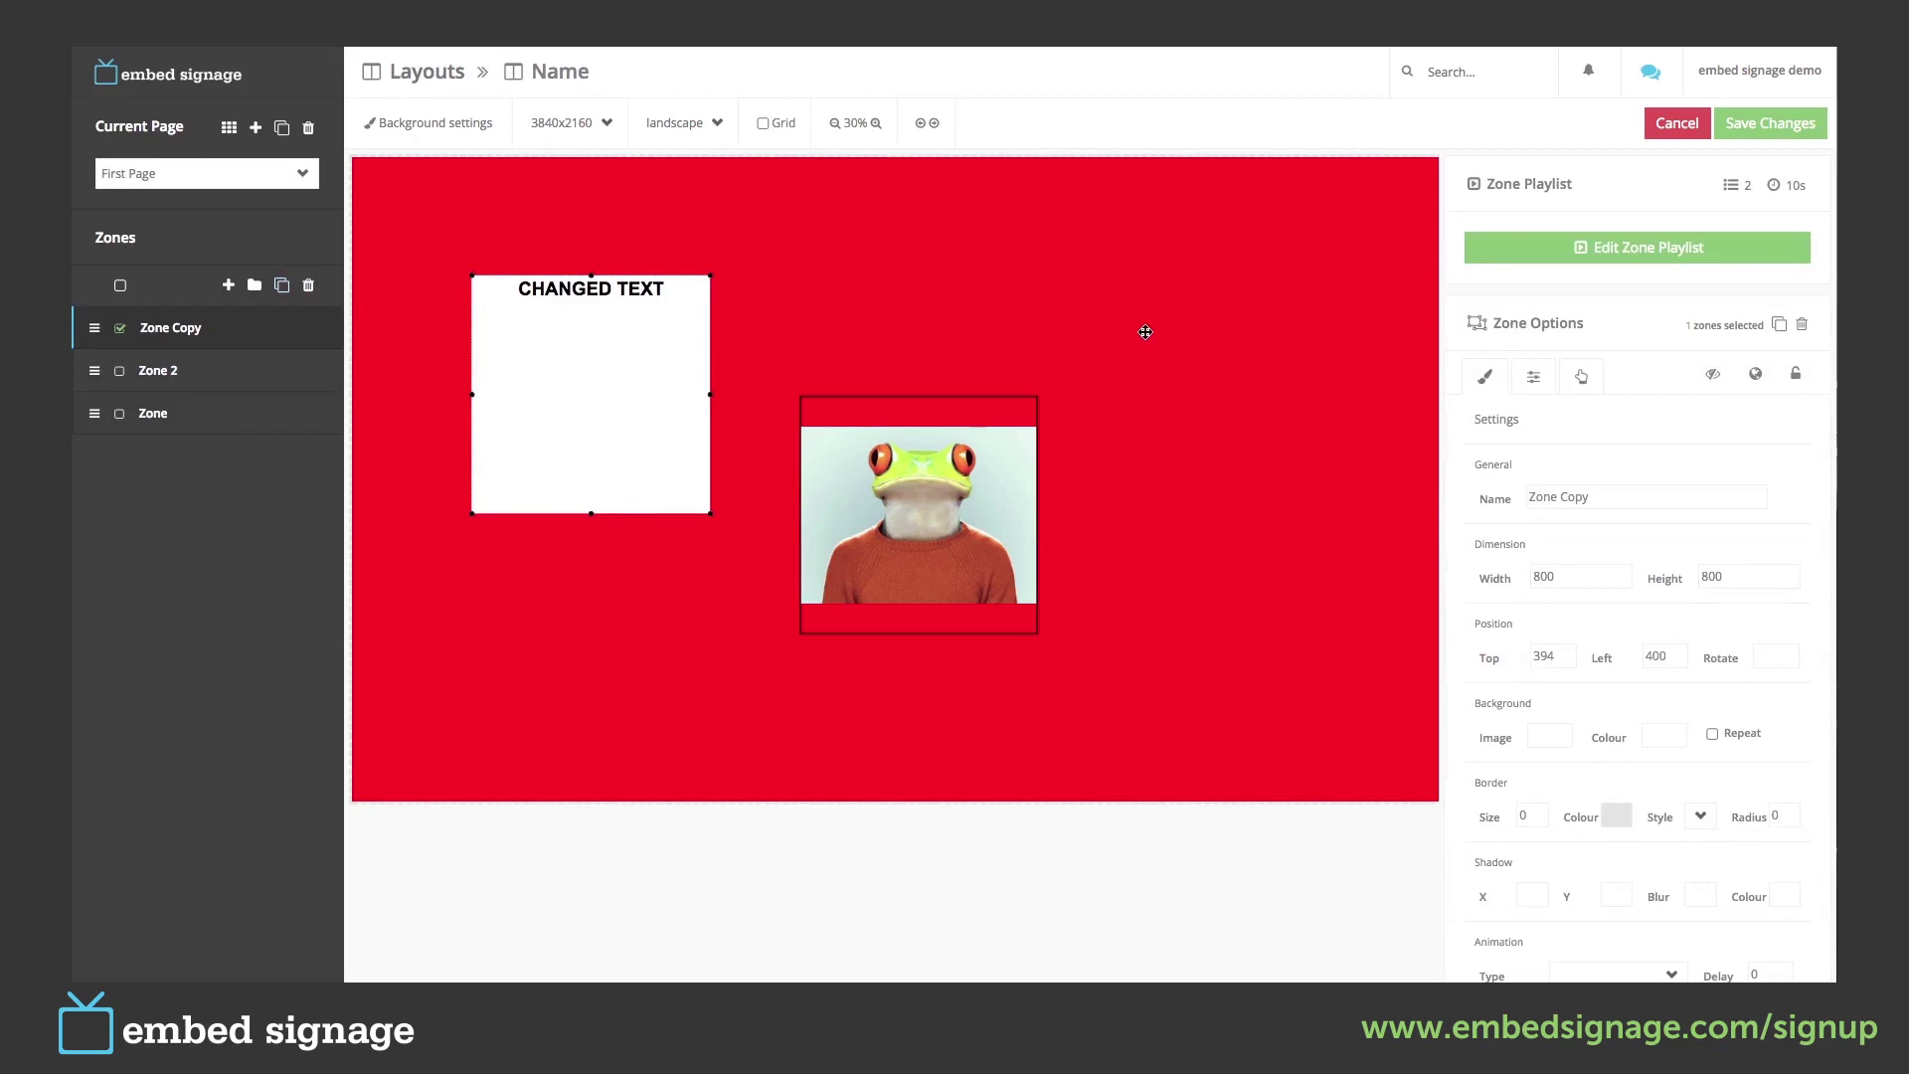
pyautogui.click(1646, 251)
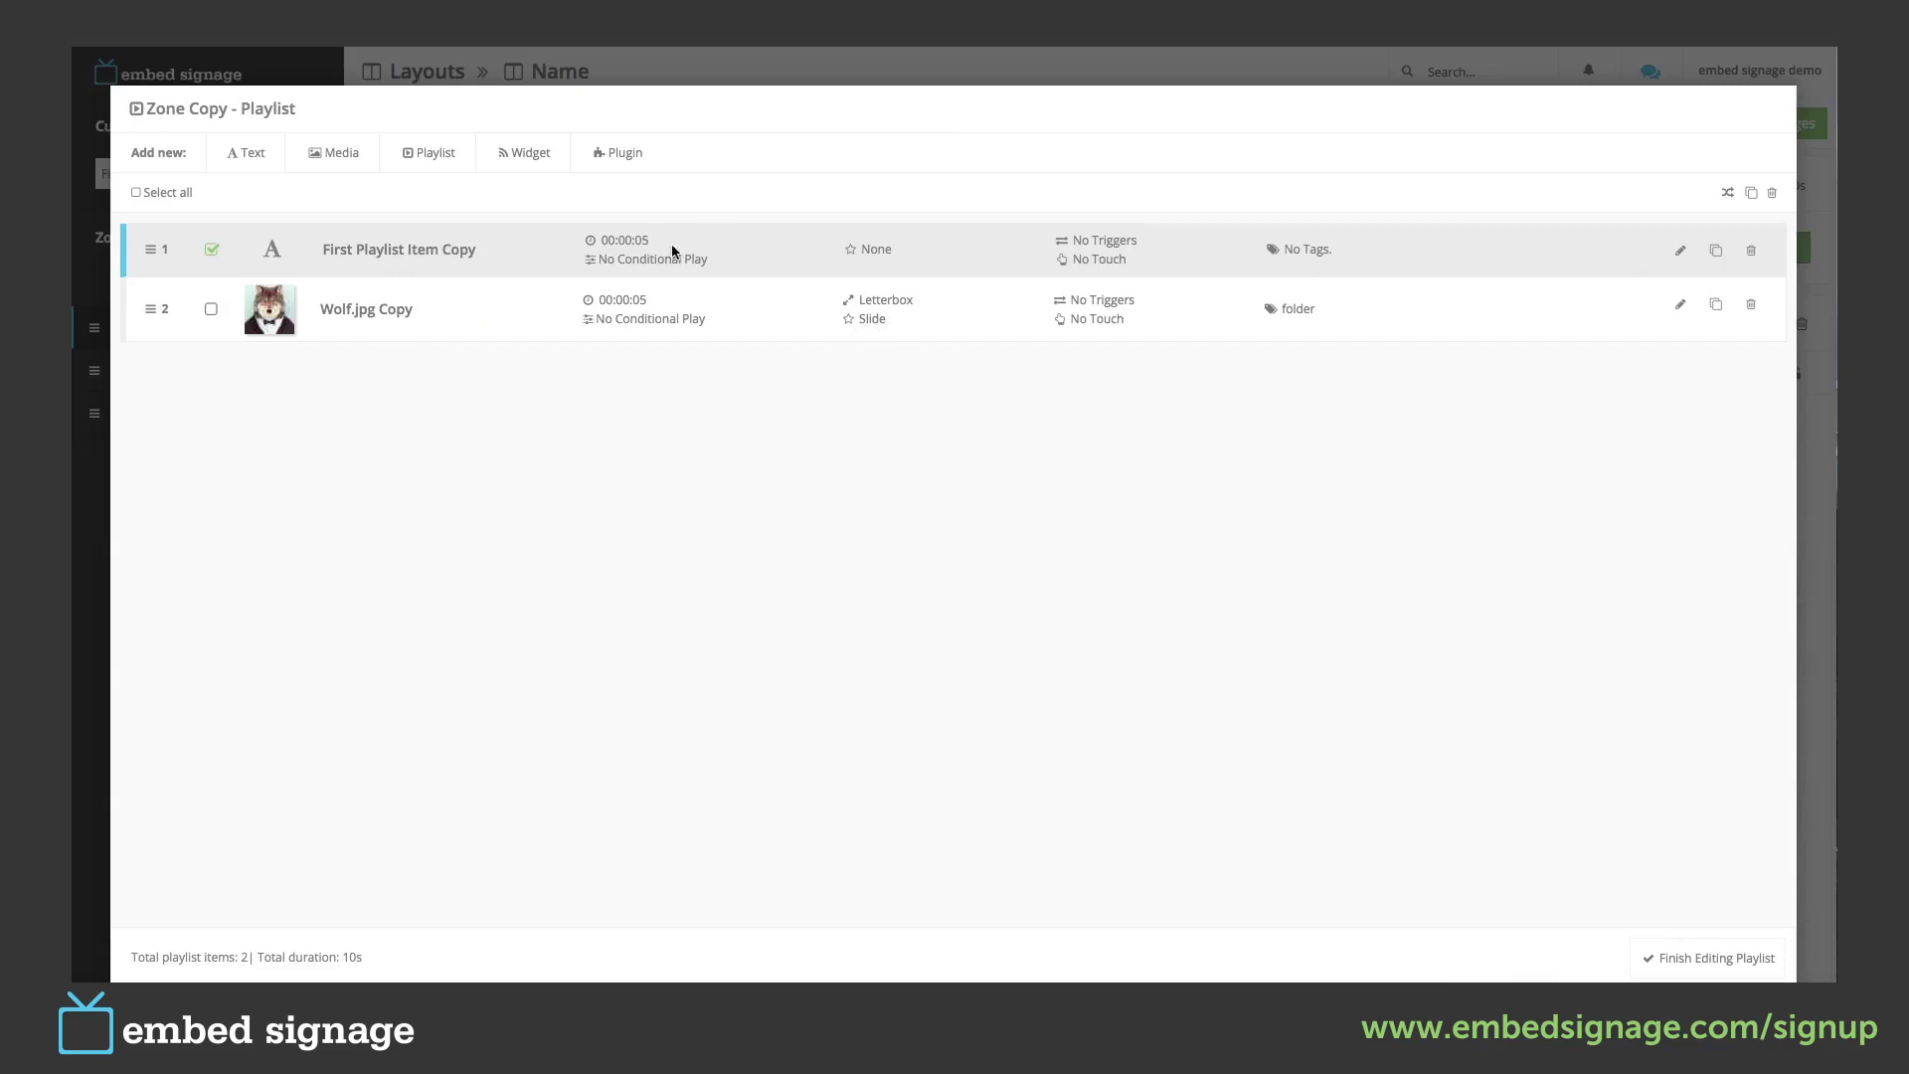
pyautogui.click(1671, 961)
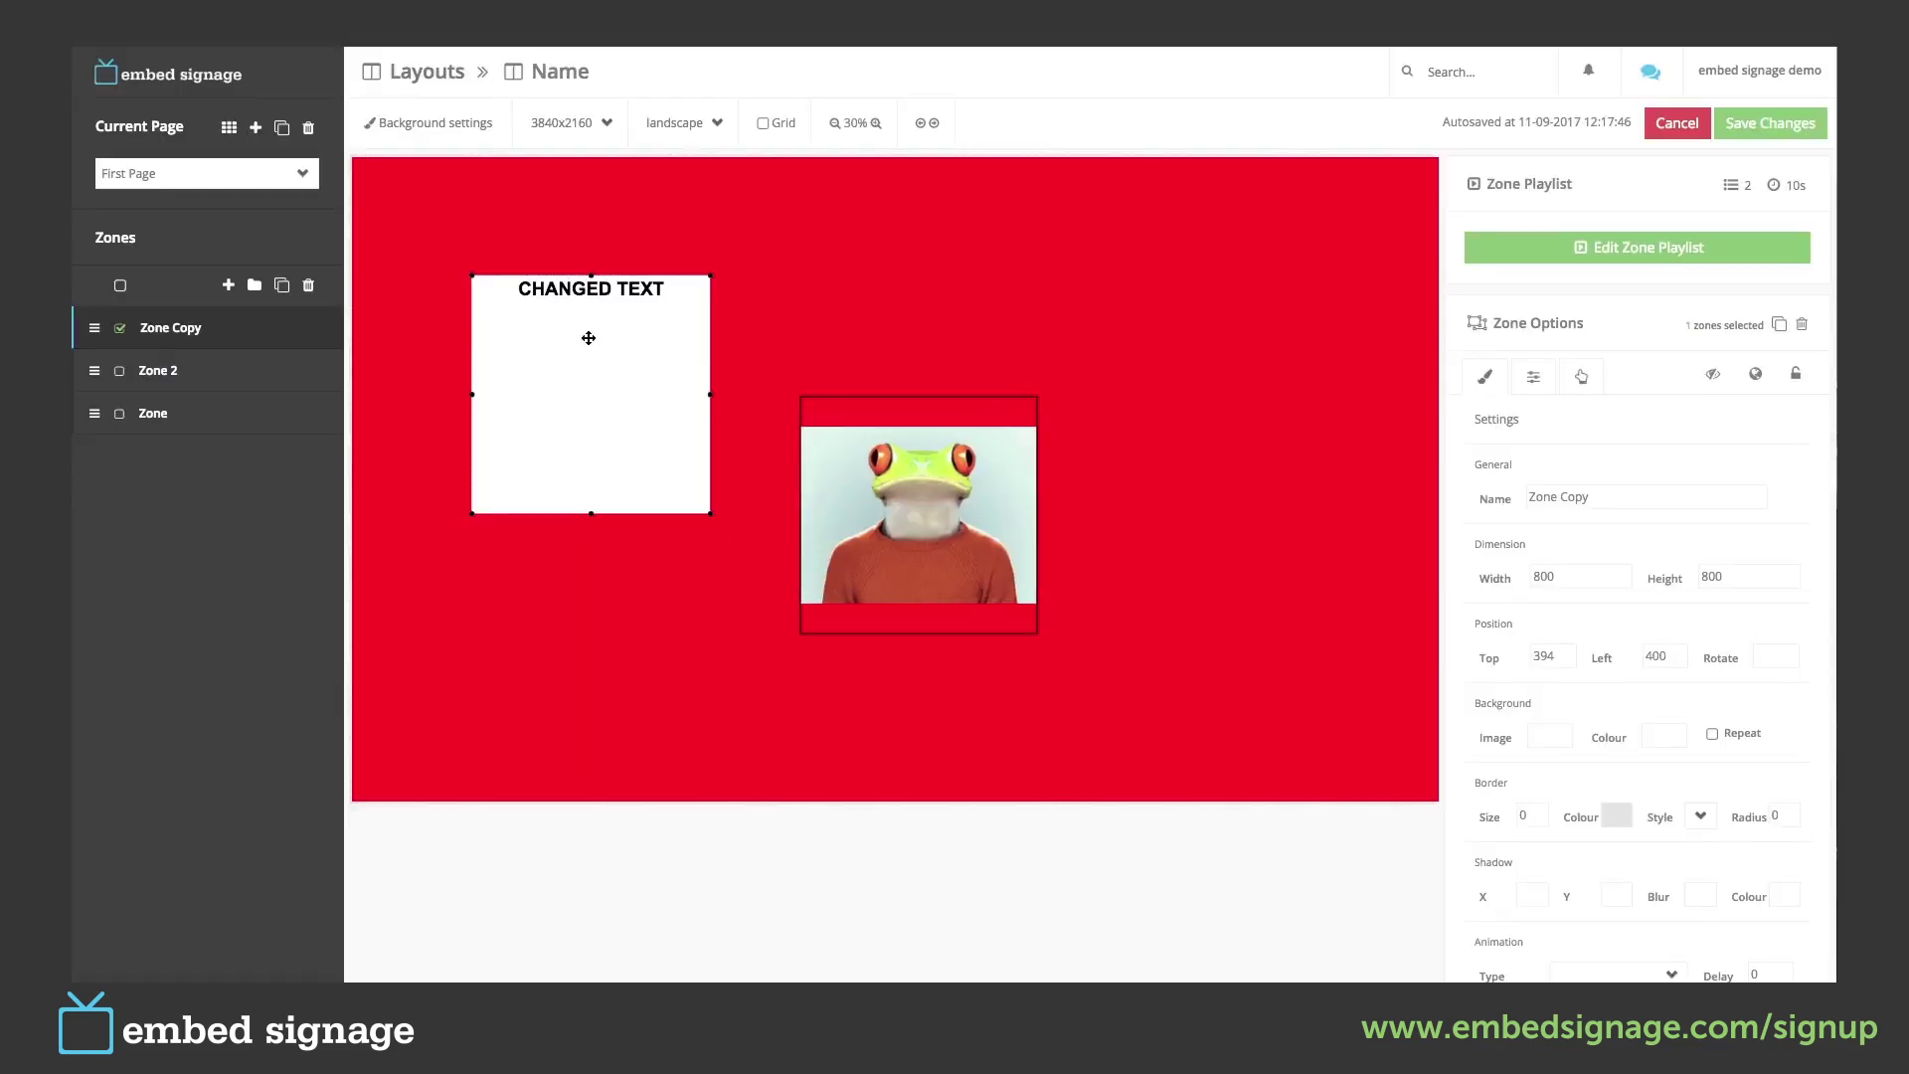
# Move the copied zone directly below the original, to about top 1263, left 404.
pyautogui.moveTo(588, 338); pyautogui.dragTo(572, 865)
pyautogui.moveTo(580, 585); pyautogui.dragTo(583, 623)
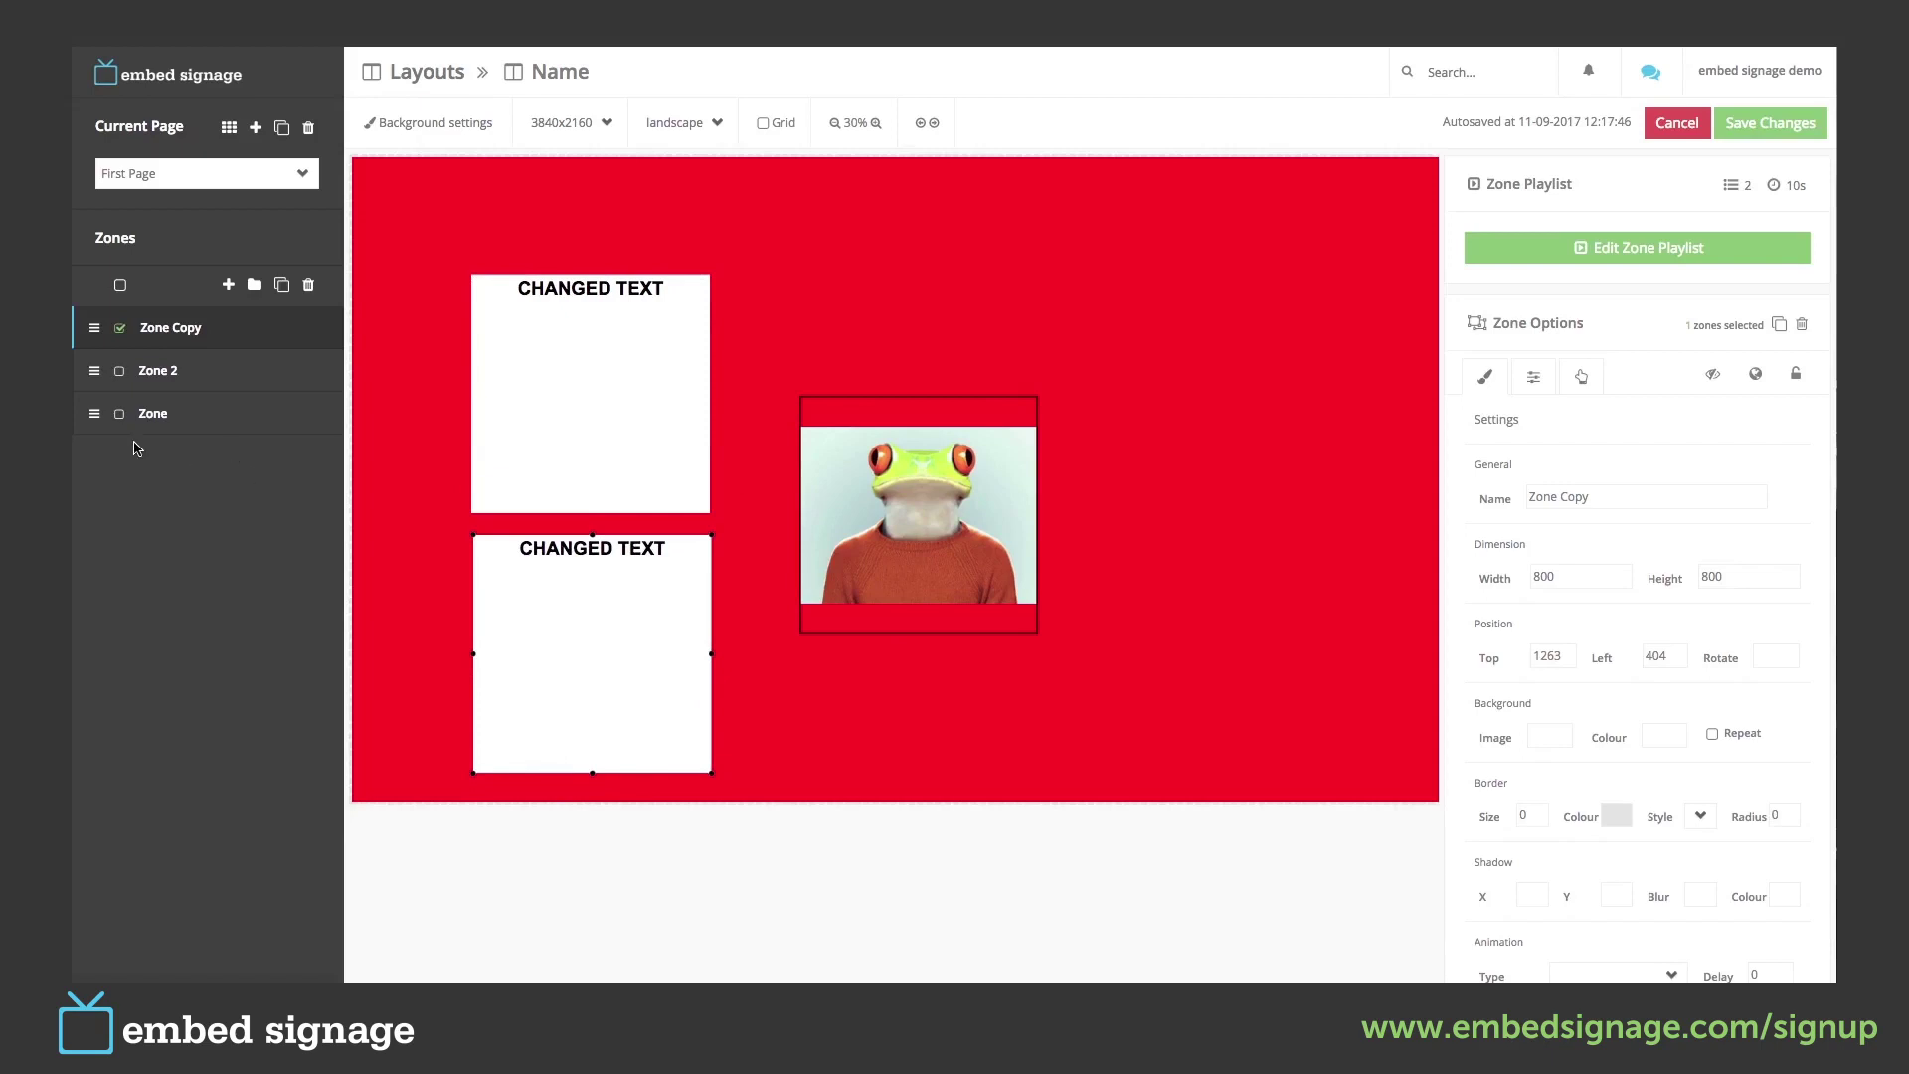
# Combine Zone Copy and Zone into a zone group named Group.
pyautogui.click(120, 413)
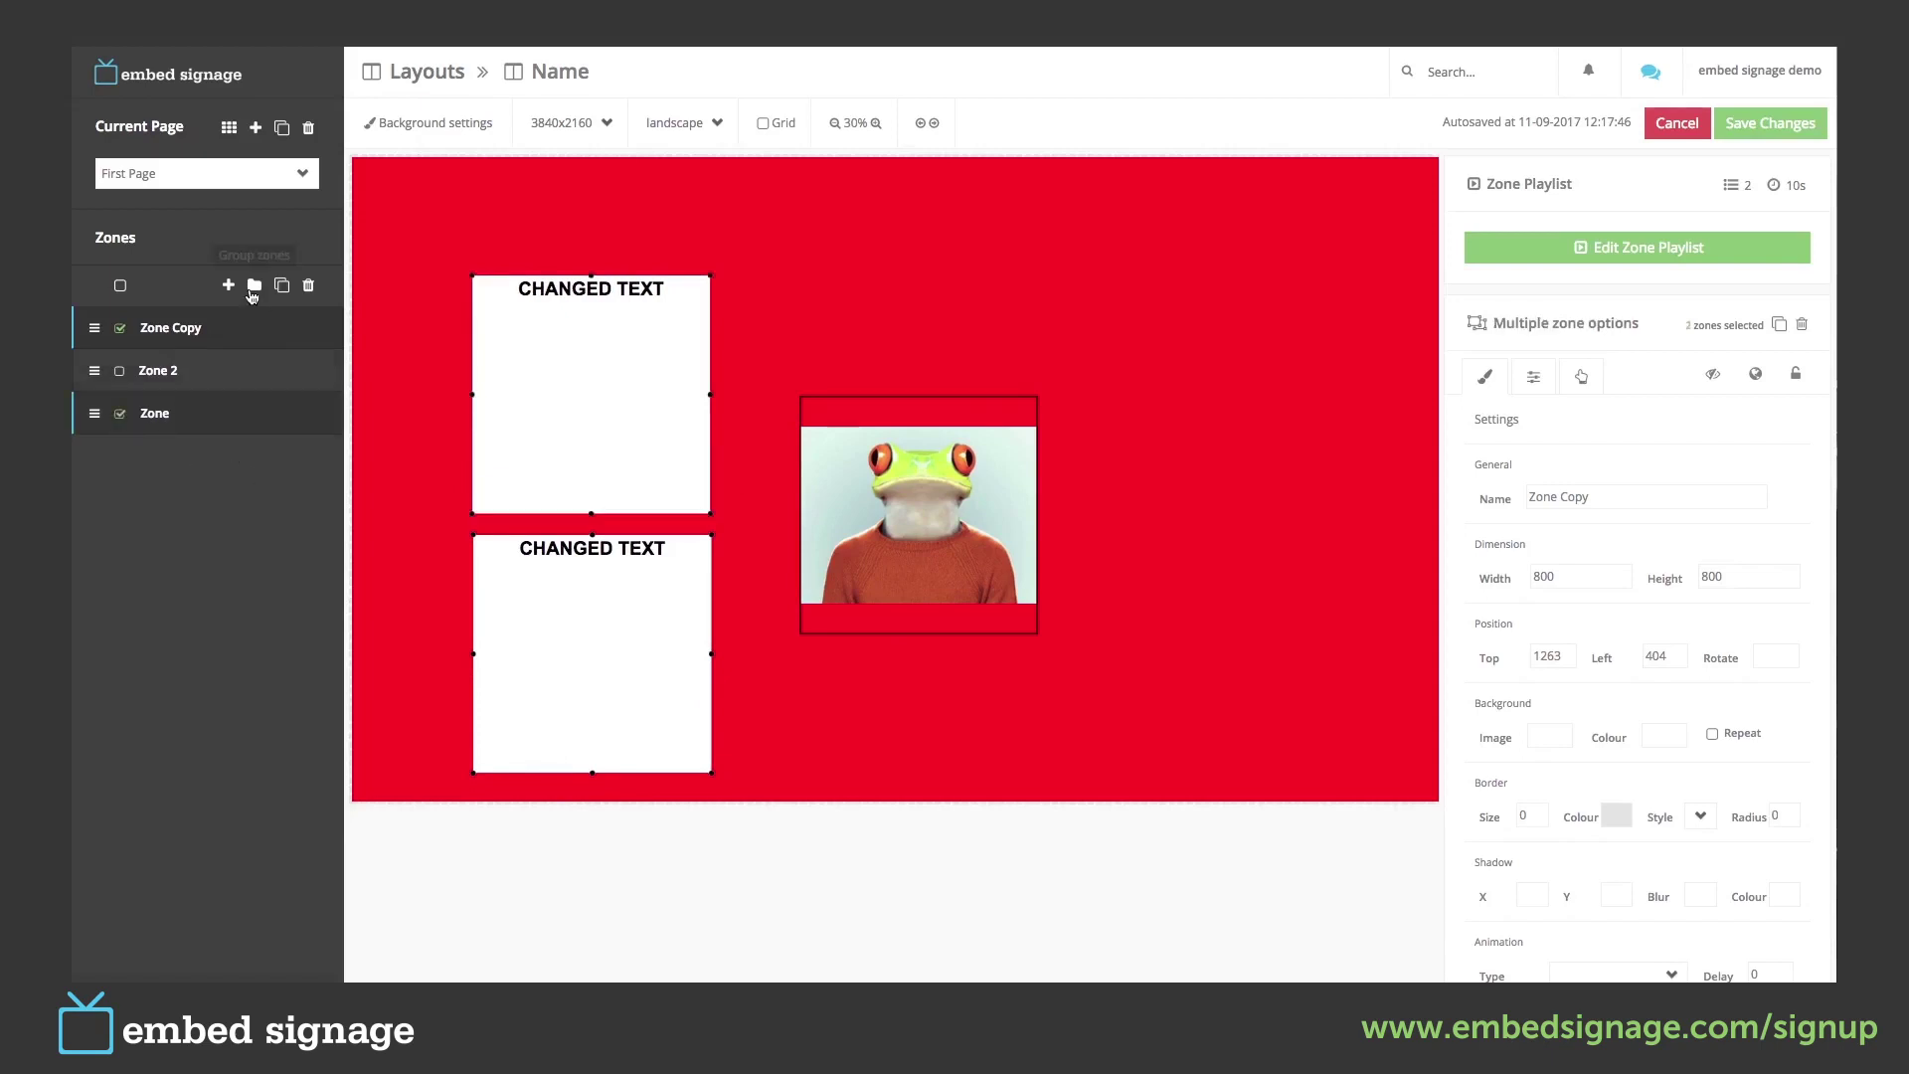
pyautogui.click(254, 285)
pyautogui.click(804, 535)
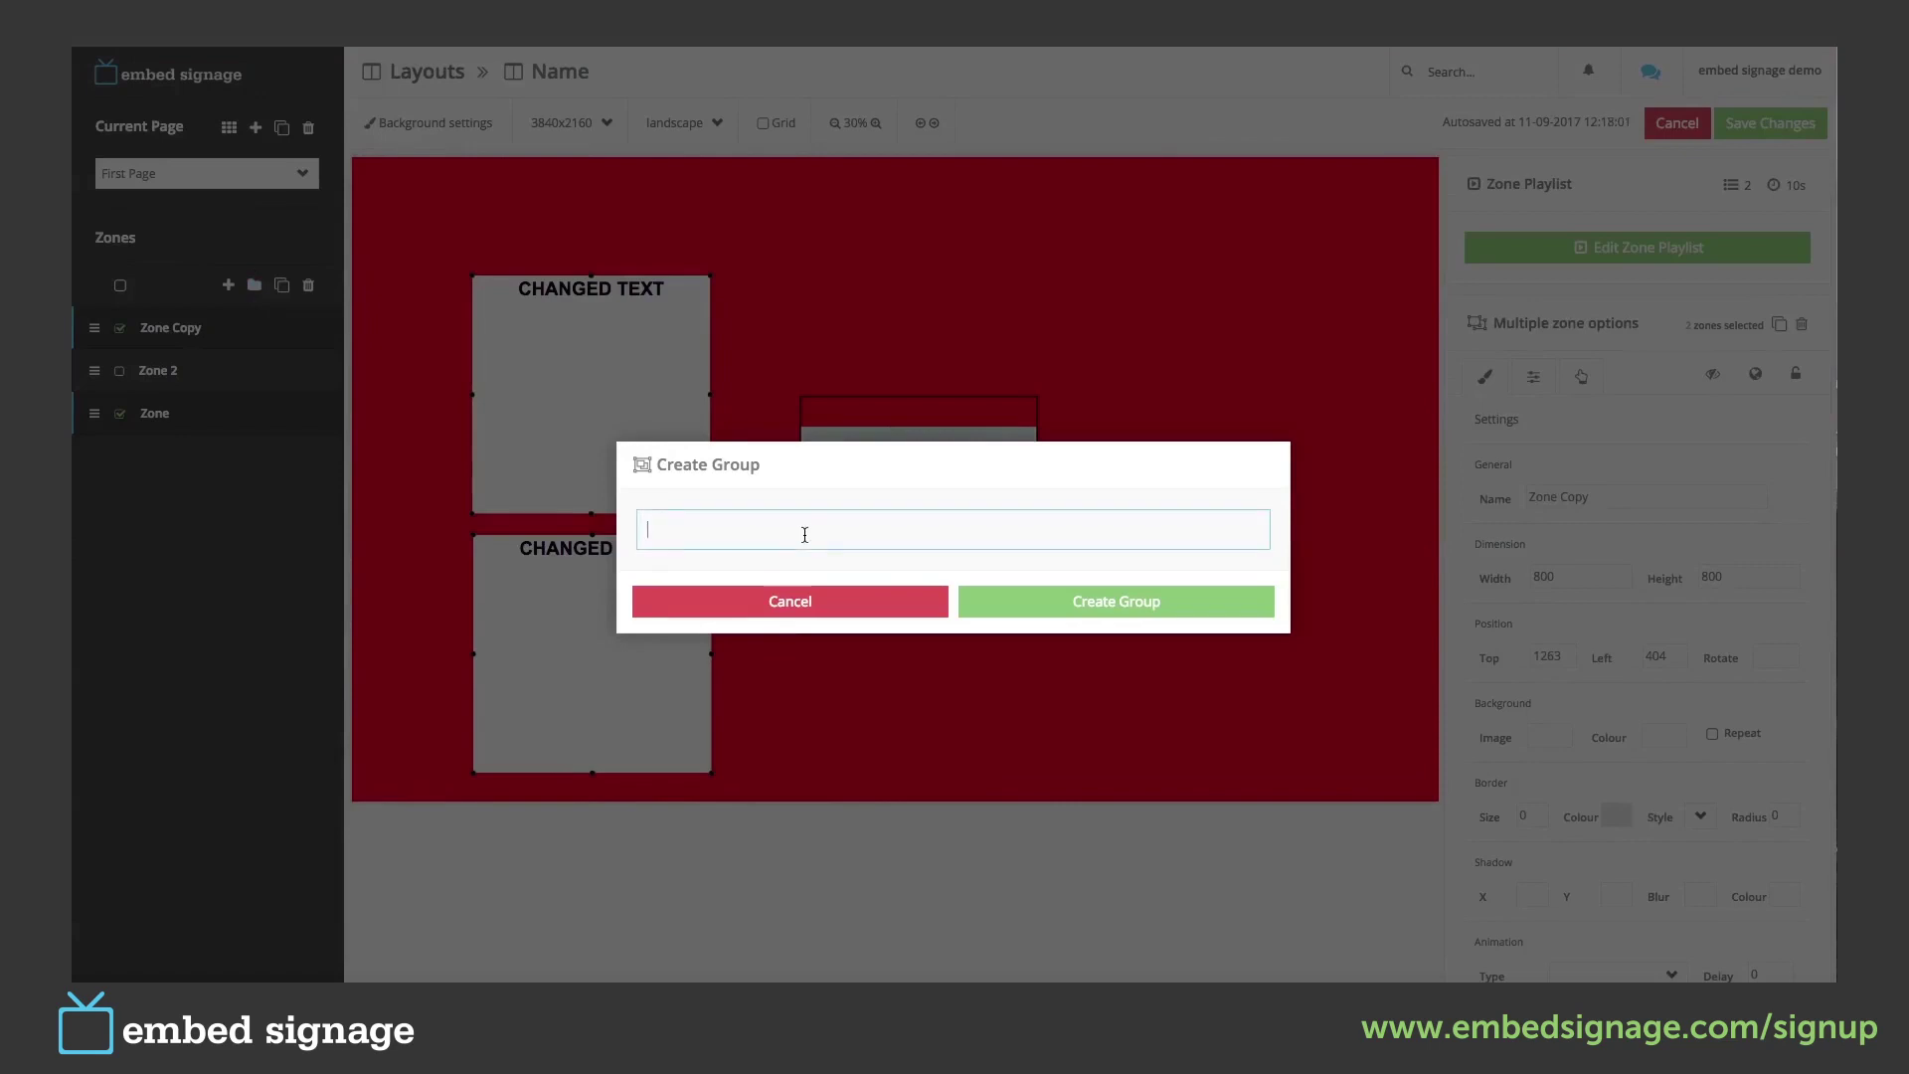
pyautogui.write('Group')
pyautogui.click(1101, 599)
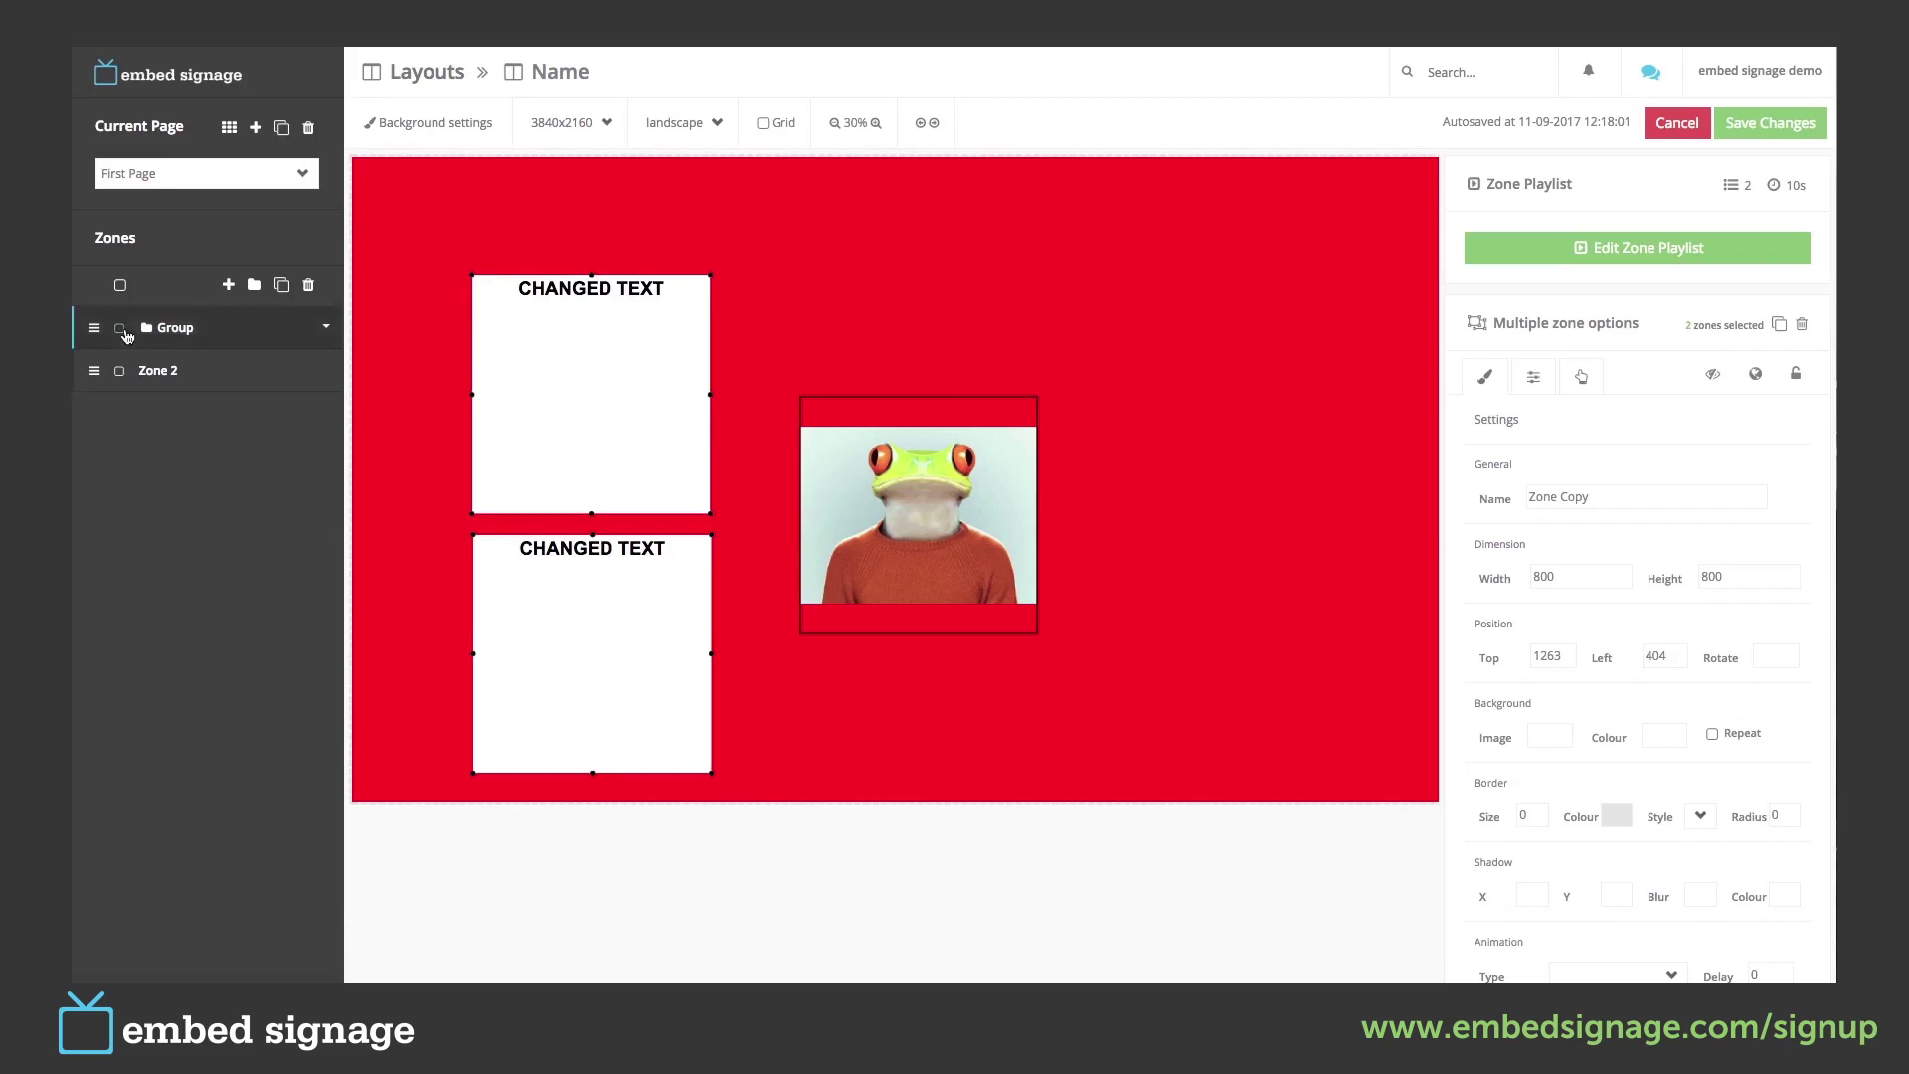
# Move the two grouped zones together toward the canvas's upper-left corner and set their width to 1000.
pyautogui.moveTo(597, 415); pyautogui.dragTo(495, 315)
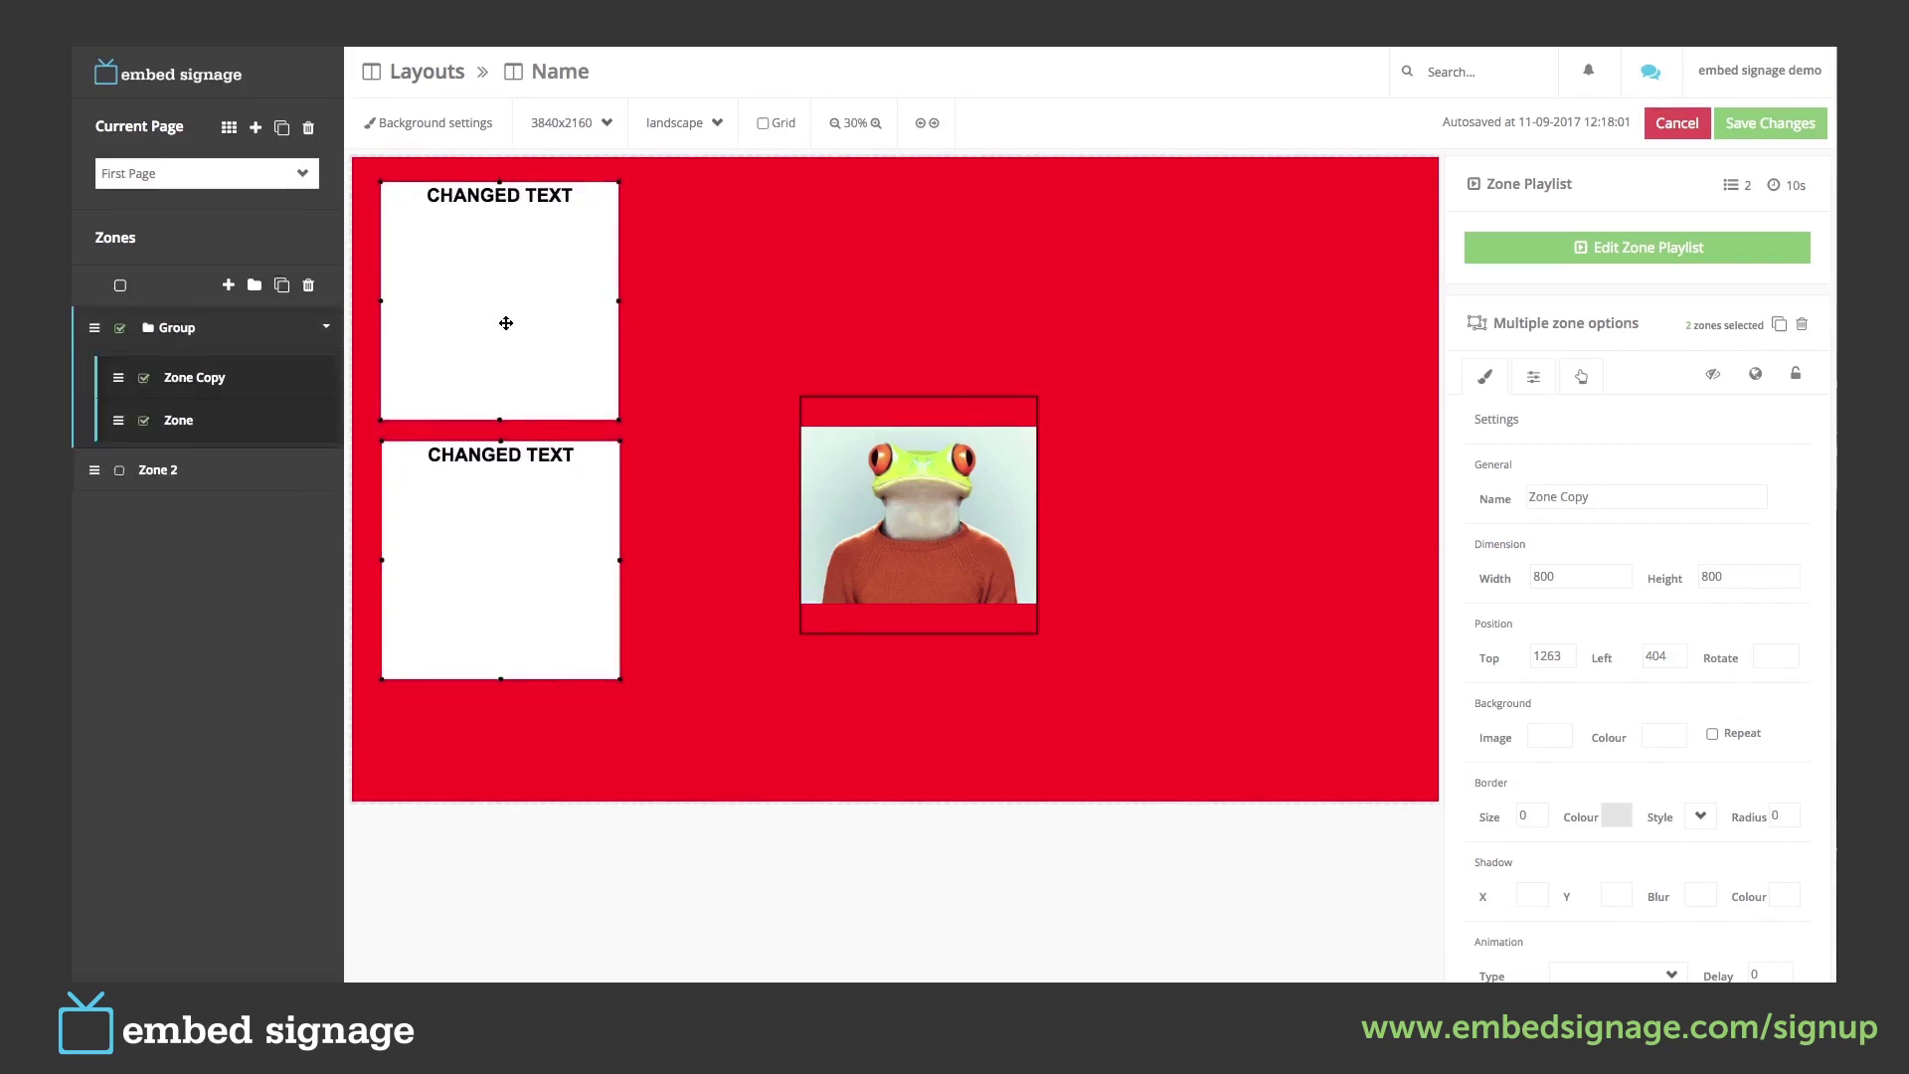
pyautogui.click(1536, 578)
pyautogui.press('BackSpace')
pyautogui.write('1000')
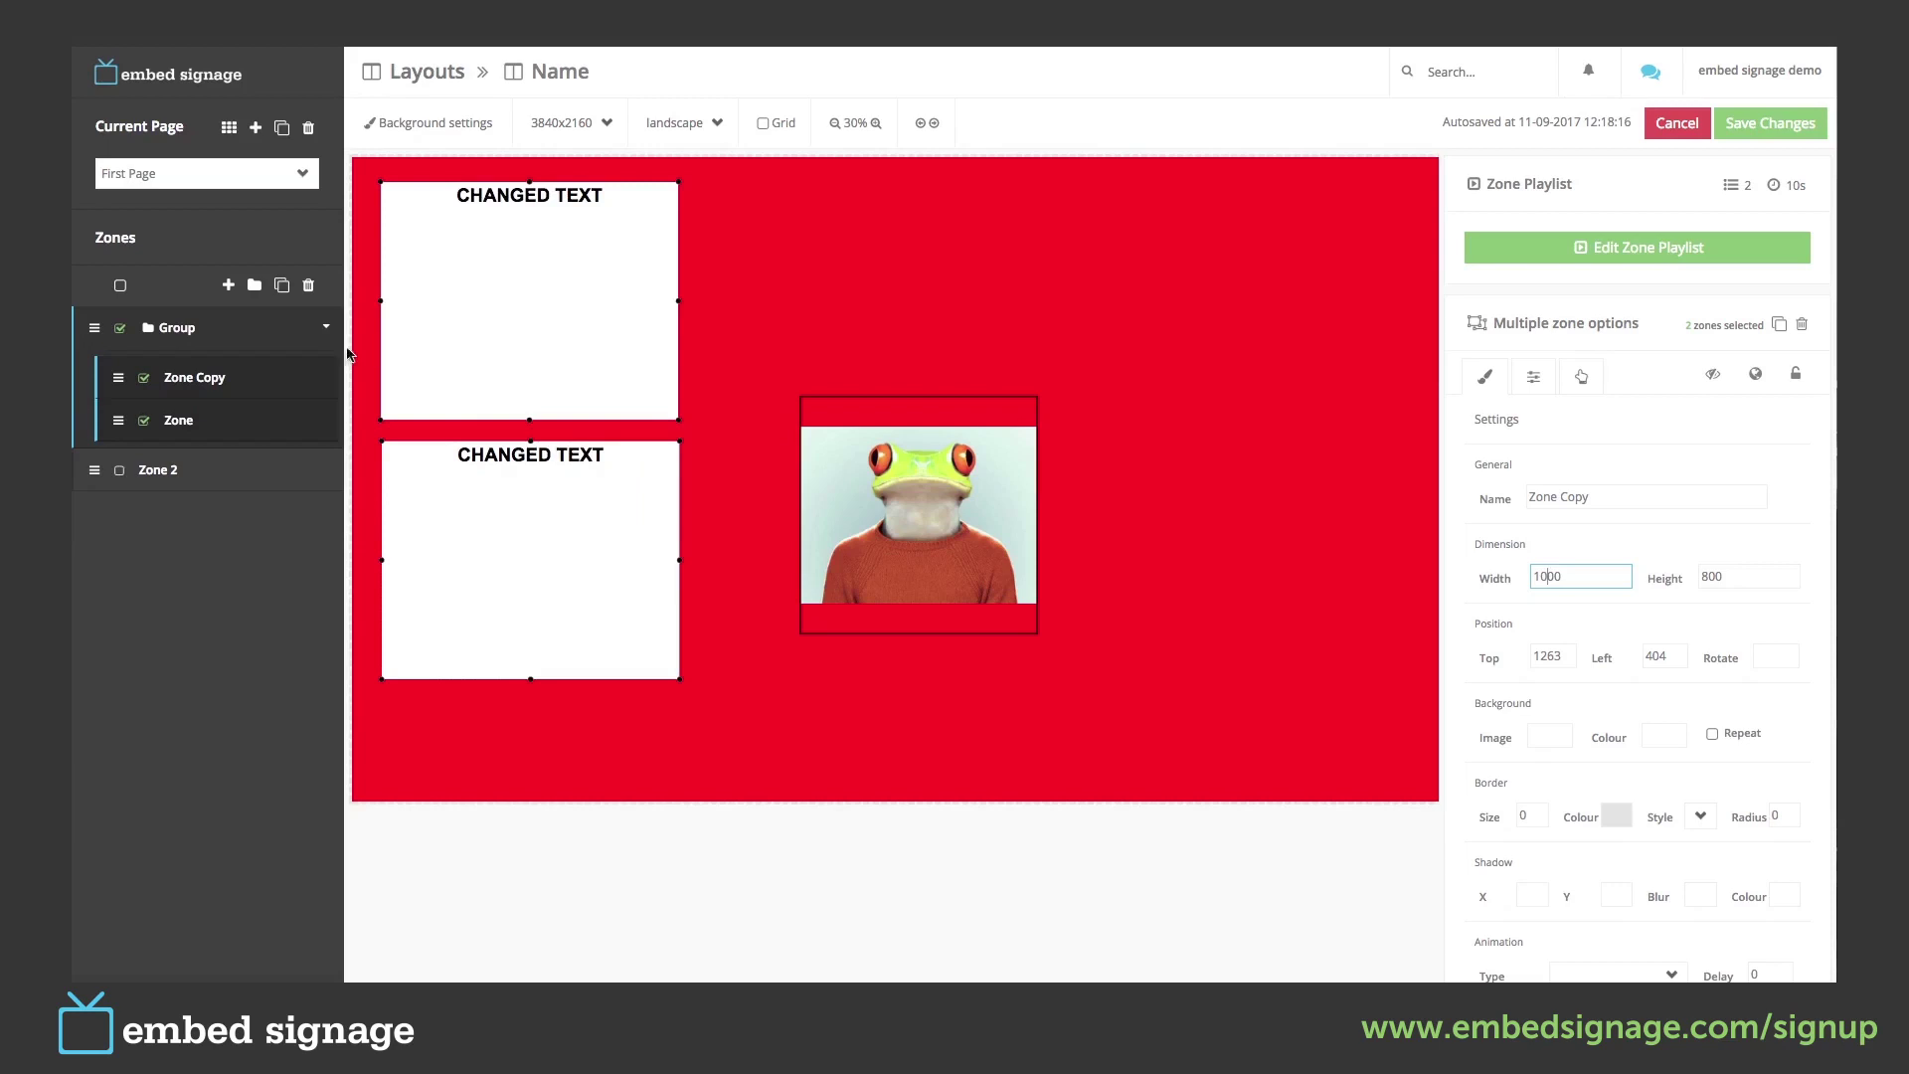
# Move Zone 2 above Group in the zone order and place it over the lower text zone at about top 942, left 190.
pyautogui.click(119, 327)
pyautogui.click(121, 470)
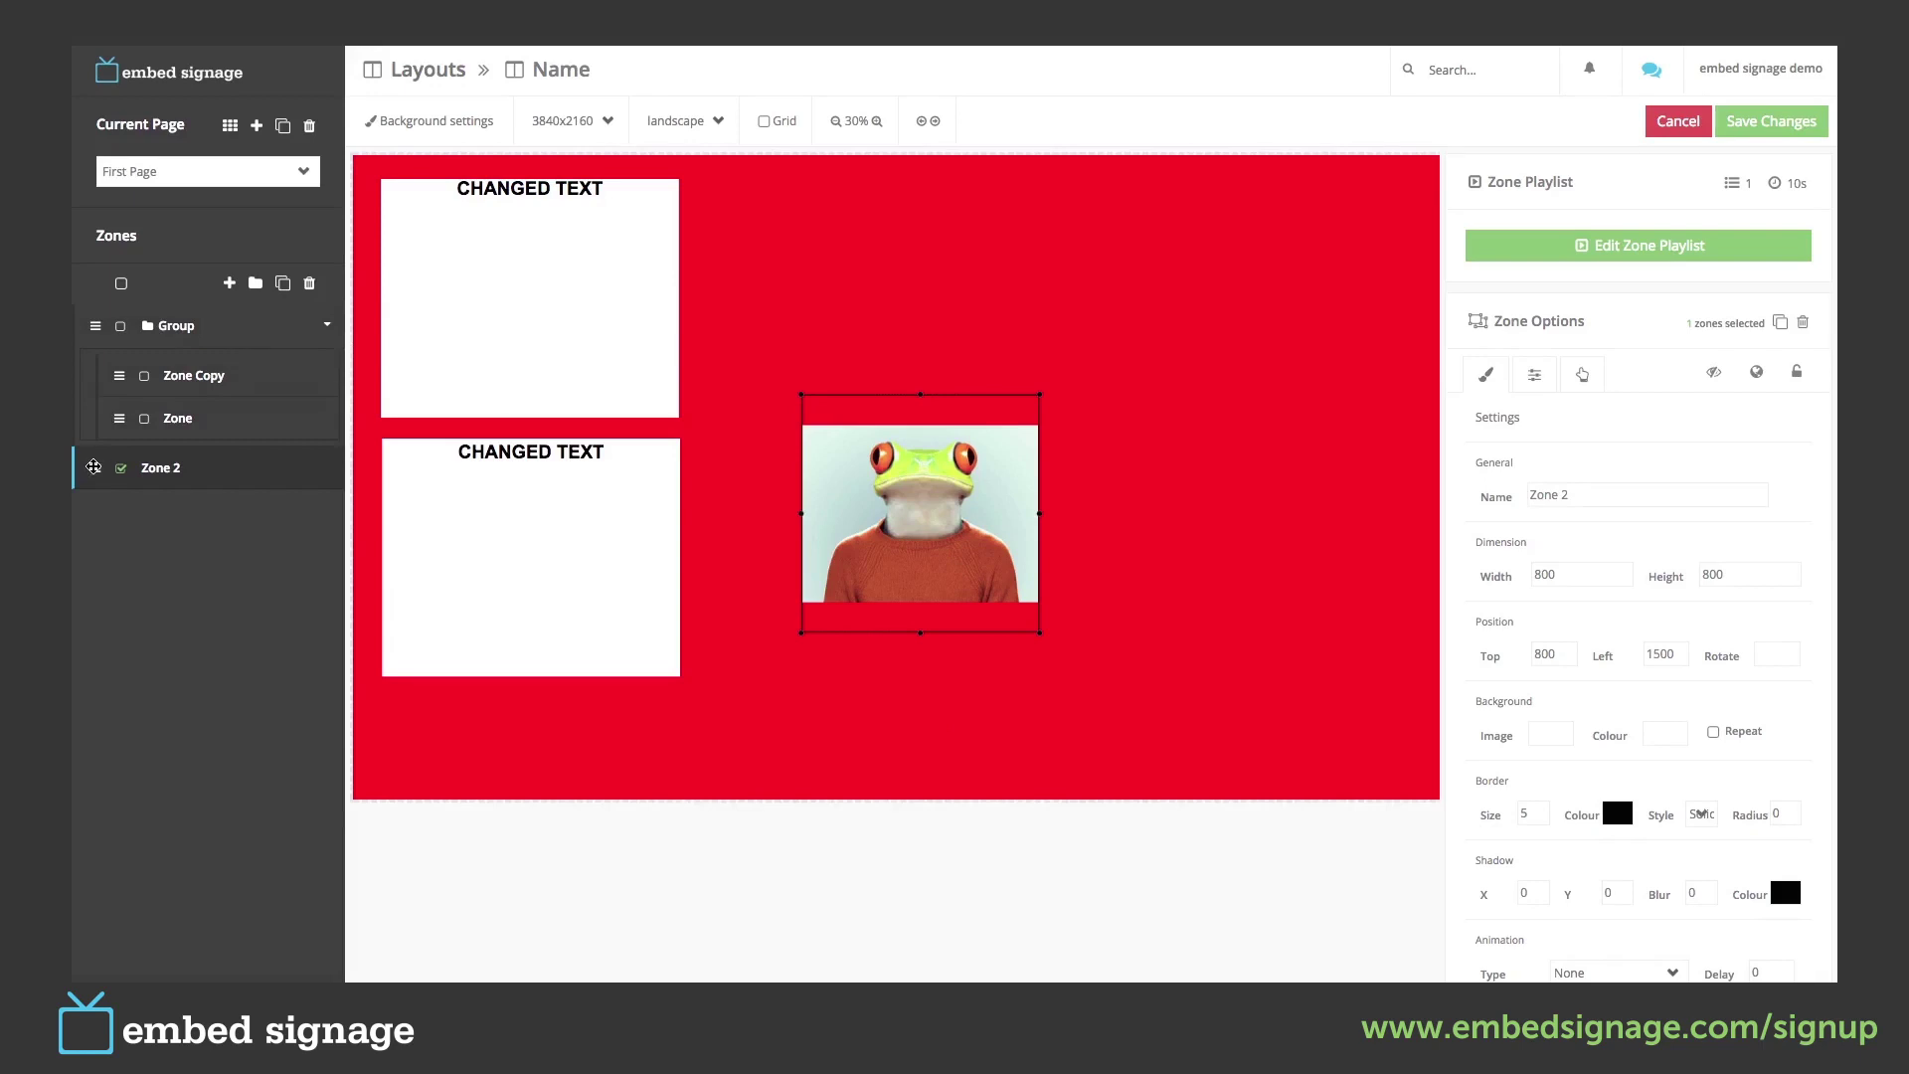
pyautogui.moveTo(94, 467); pyautogui.dragTo(95, 326)
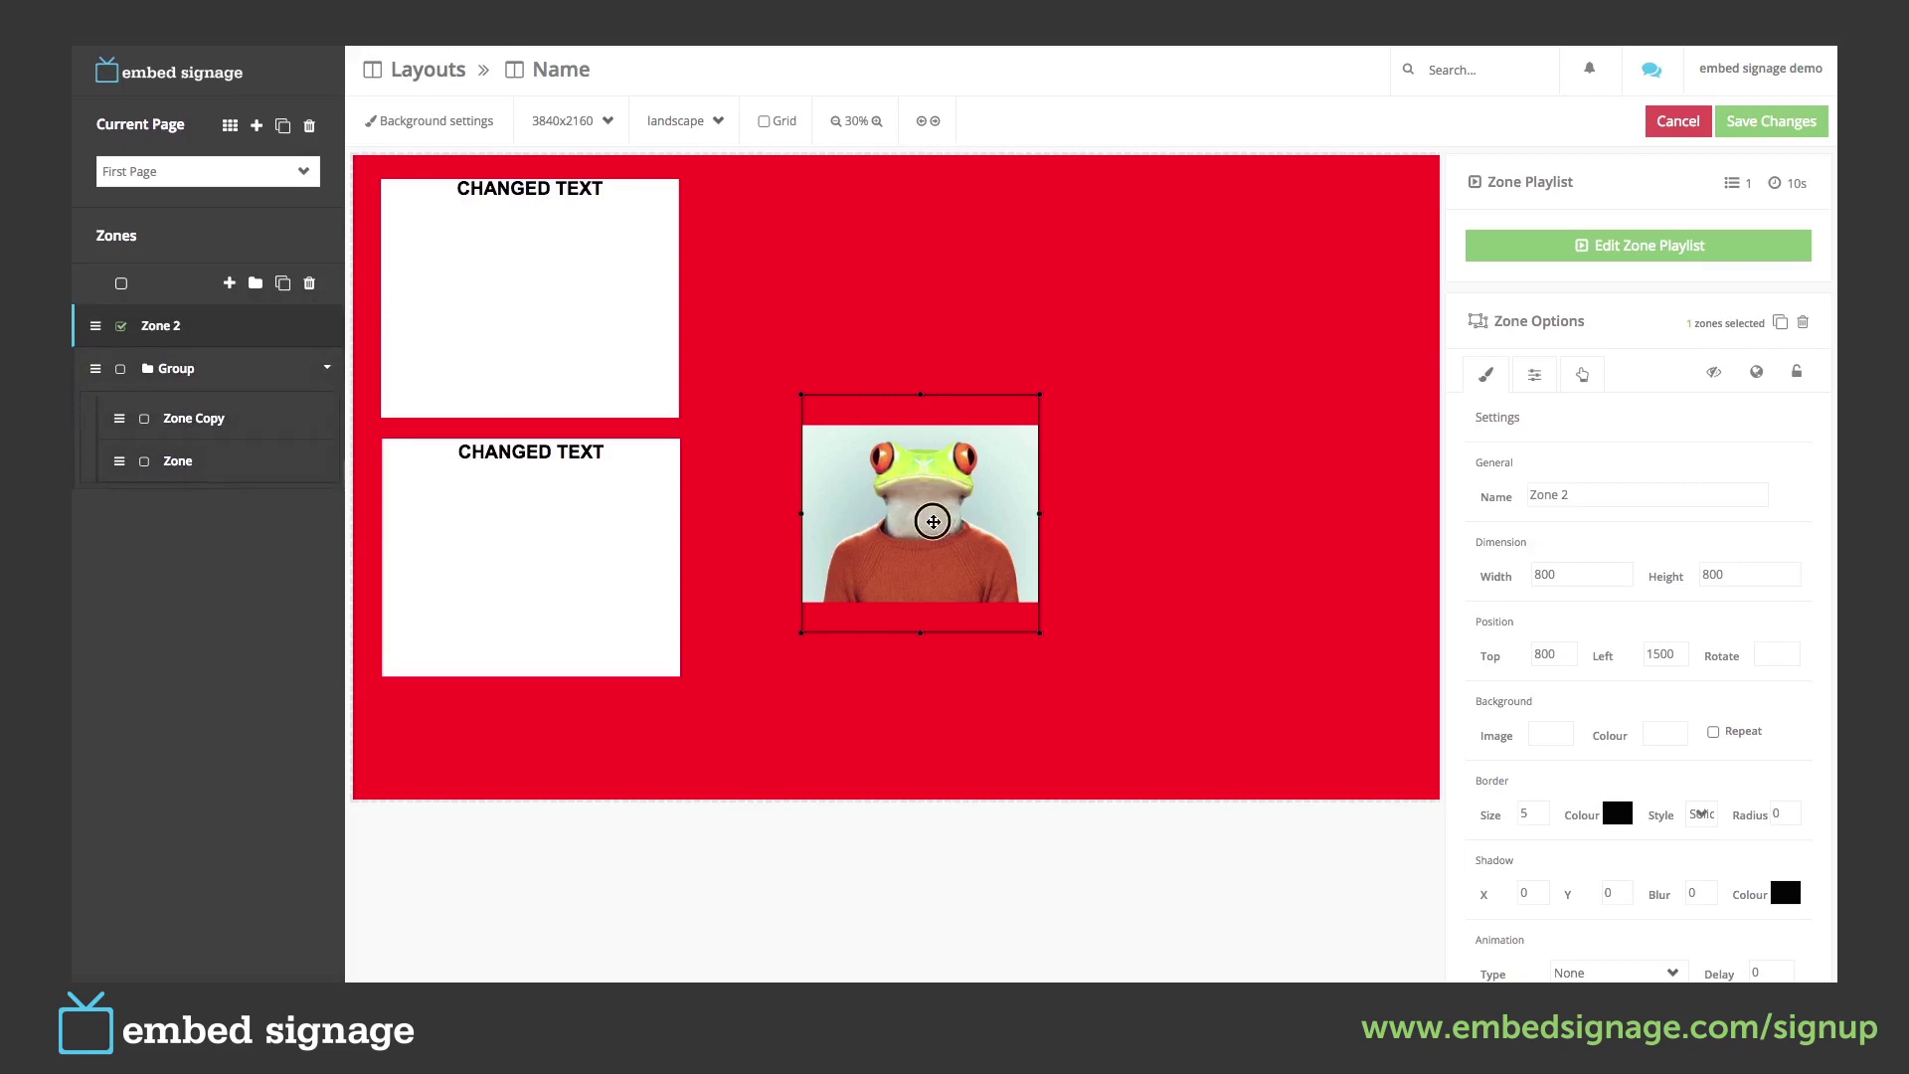
pyautogui.moveTo(932, 521); pyautogui.dragTo(533, 563)
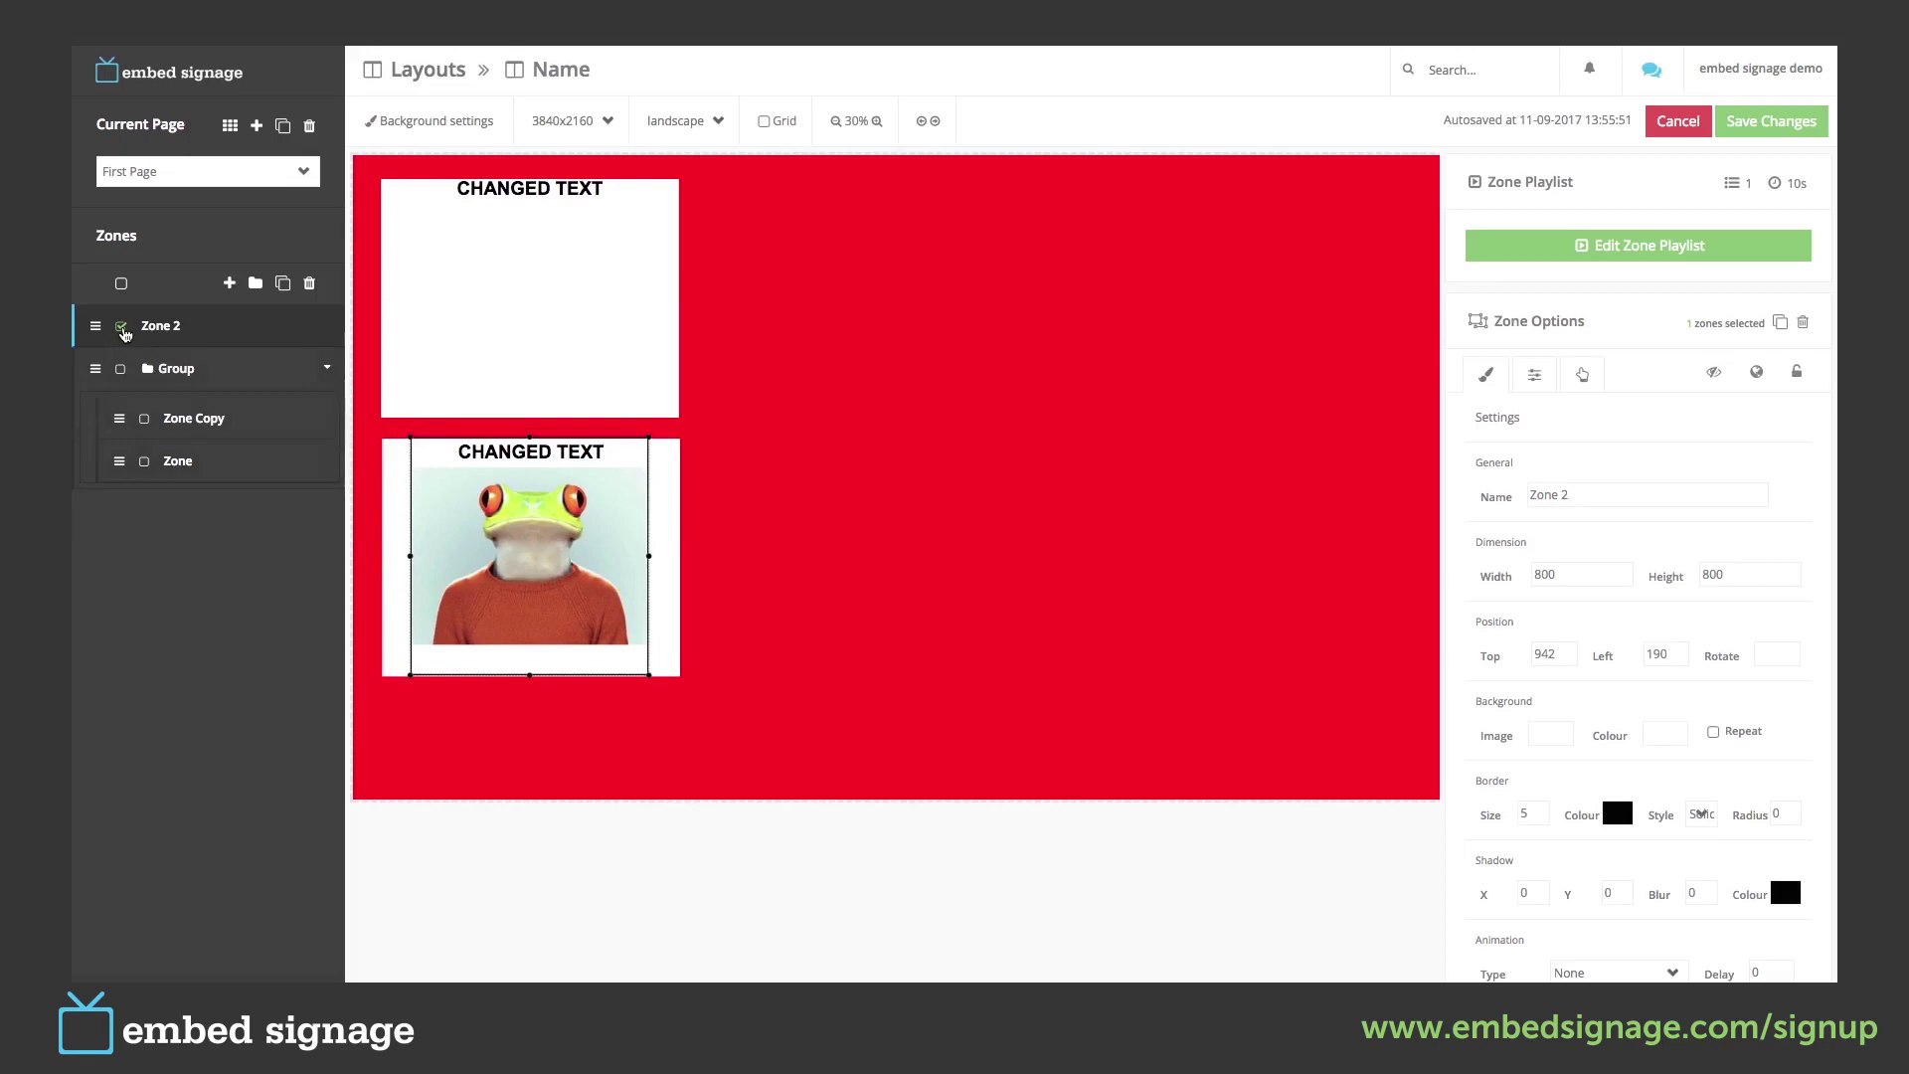
# Deselect Zone 2 and move it below Group in the zone order.
pyautogui.click(121, 327)
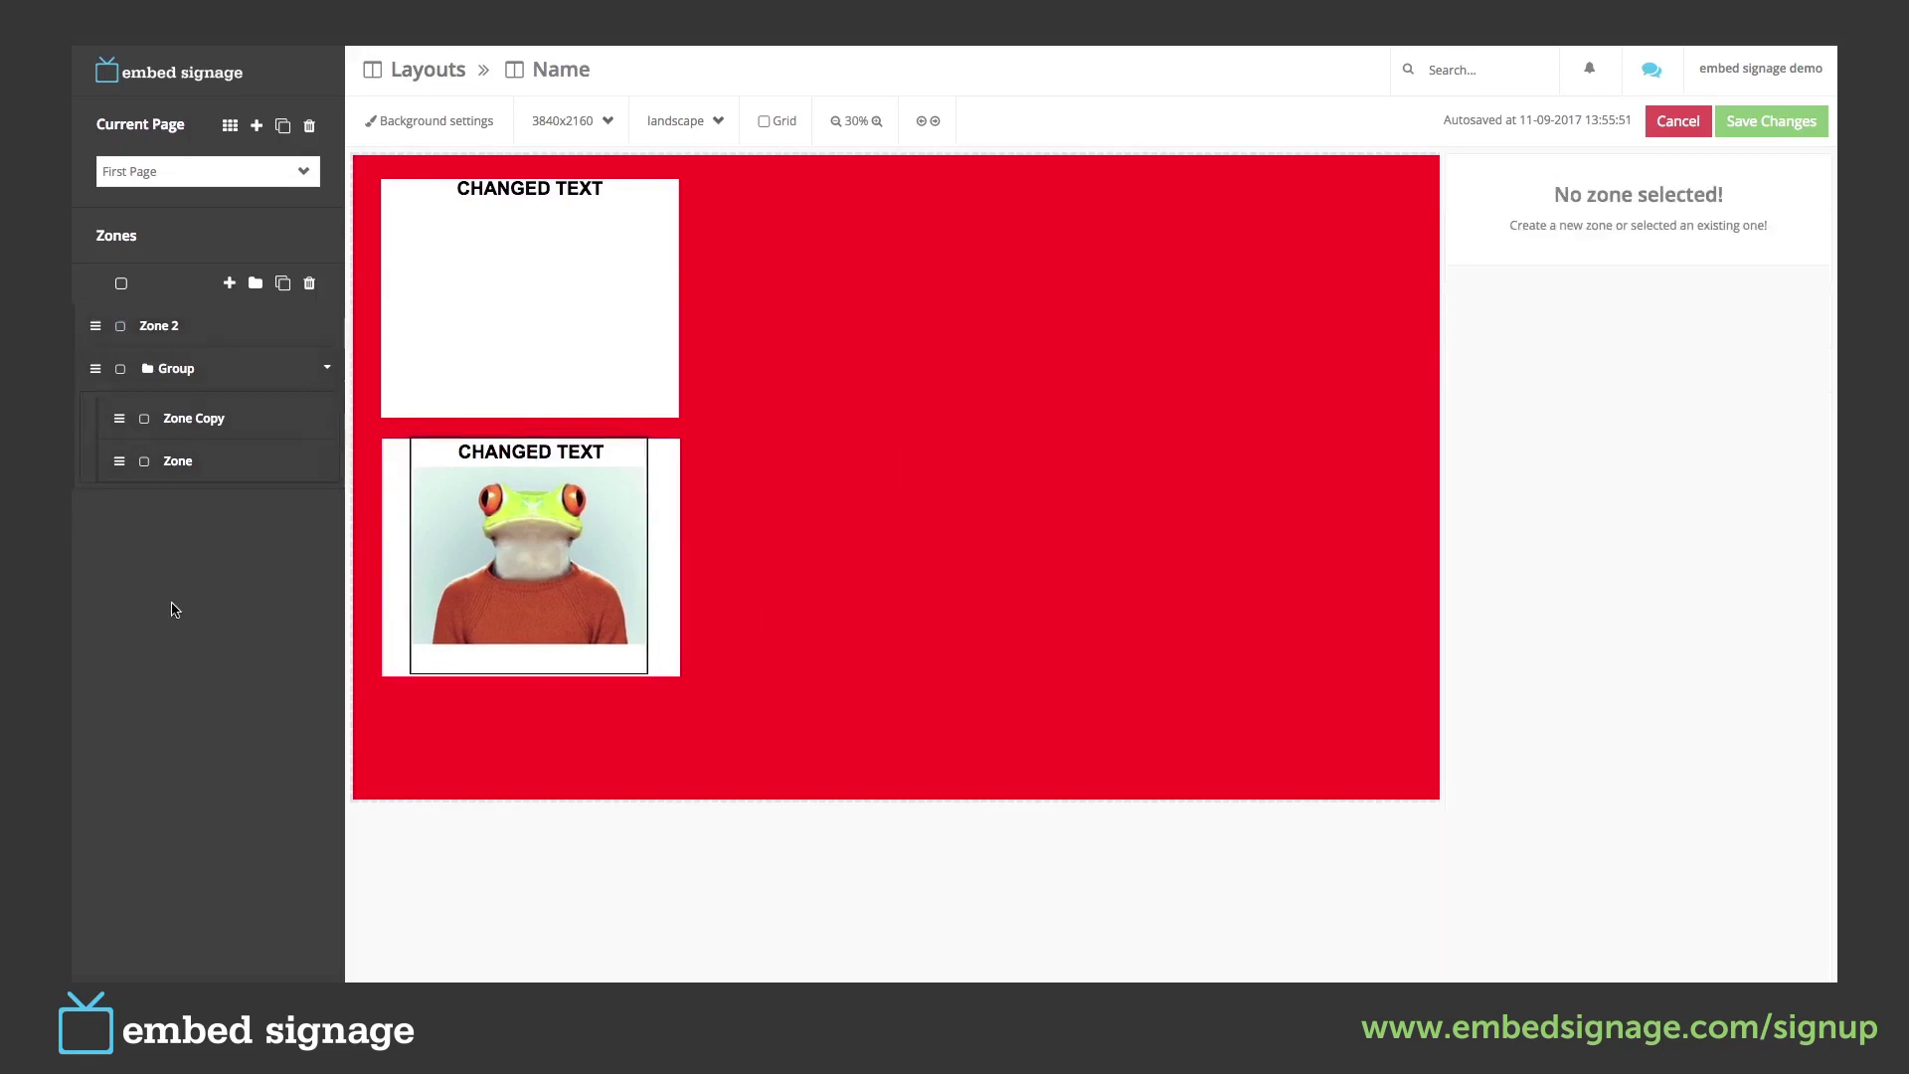
pyautogui.click(95, 326)
pyautogui.moveTo(96, 326); pyautogui.dragTo(147, 562)
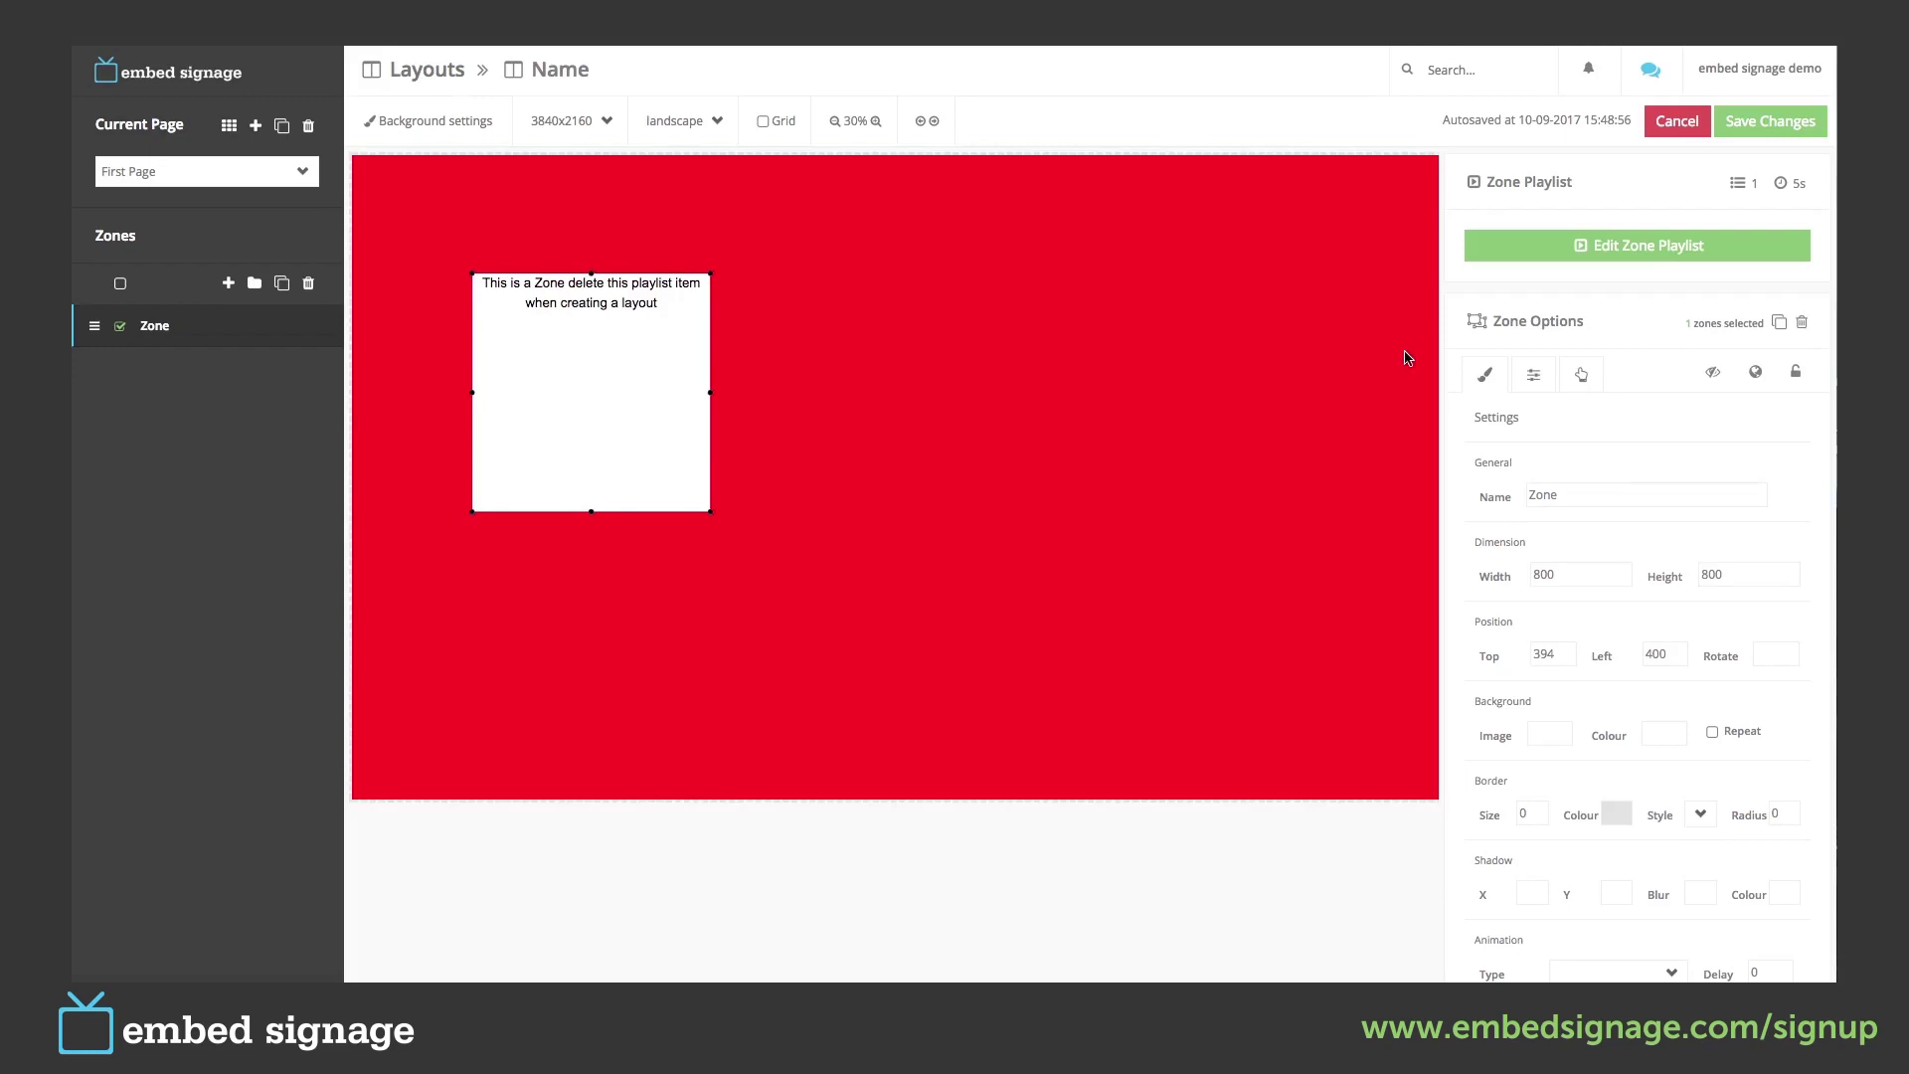
# Open the text item in Zone's playlist for editing and name it First Playlist Item.
pyautogui.click(1646, 250)
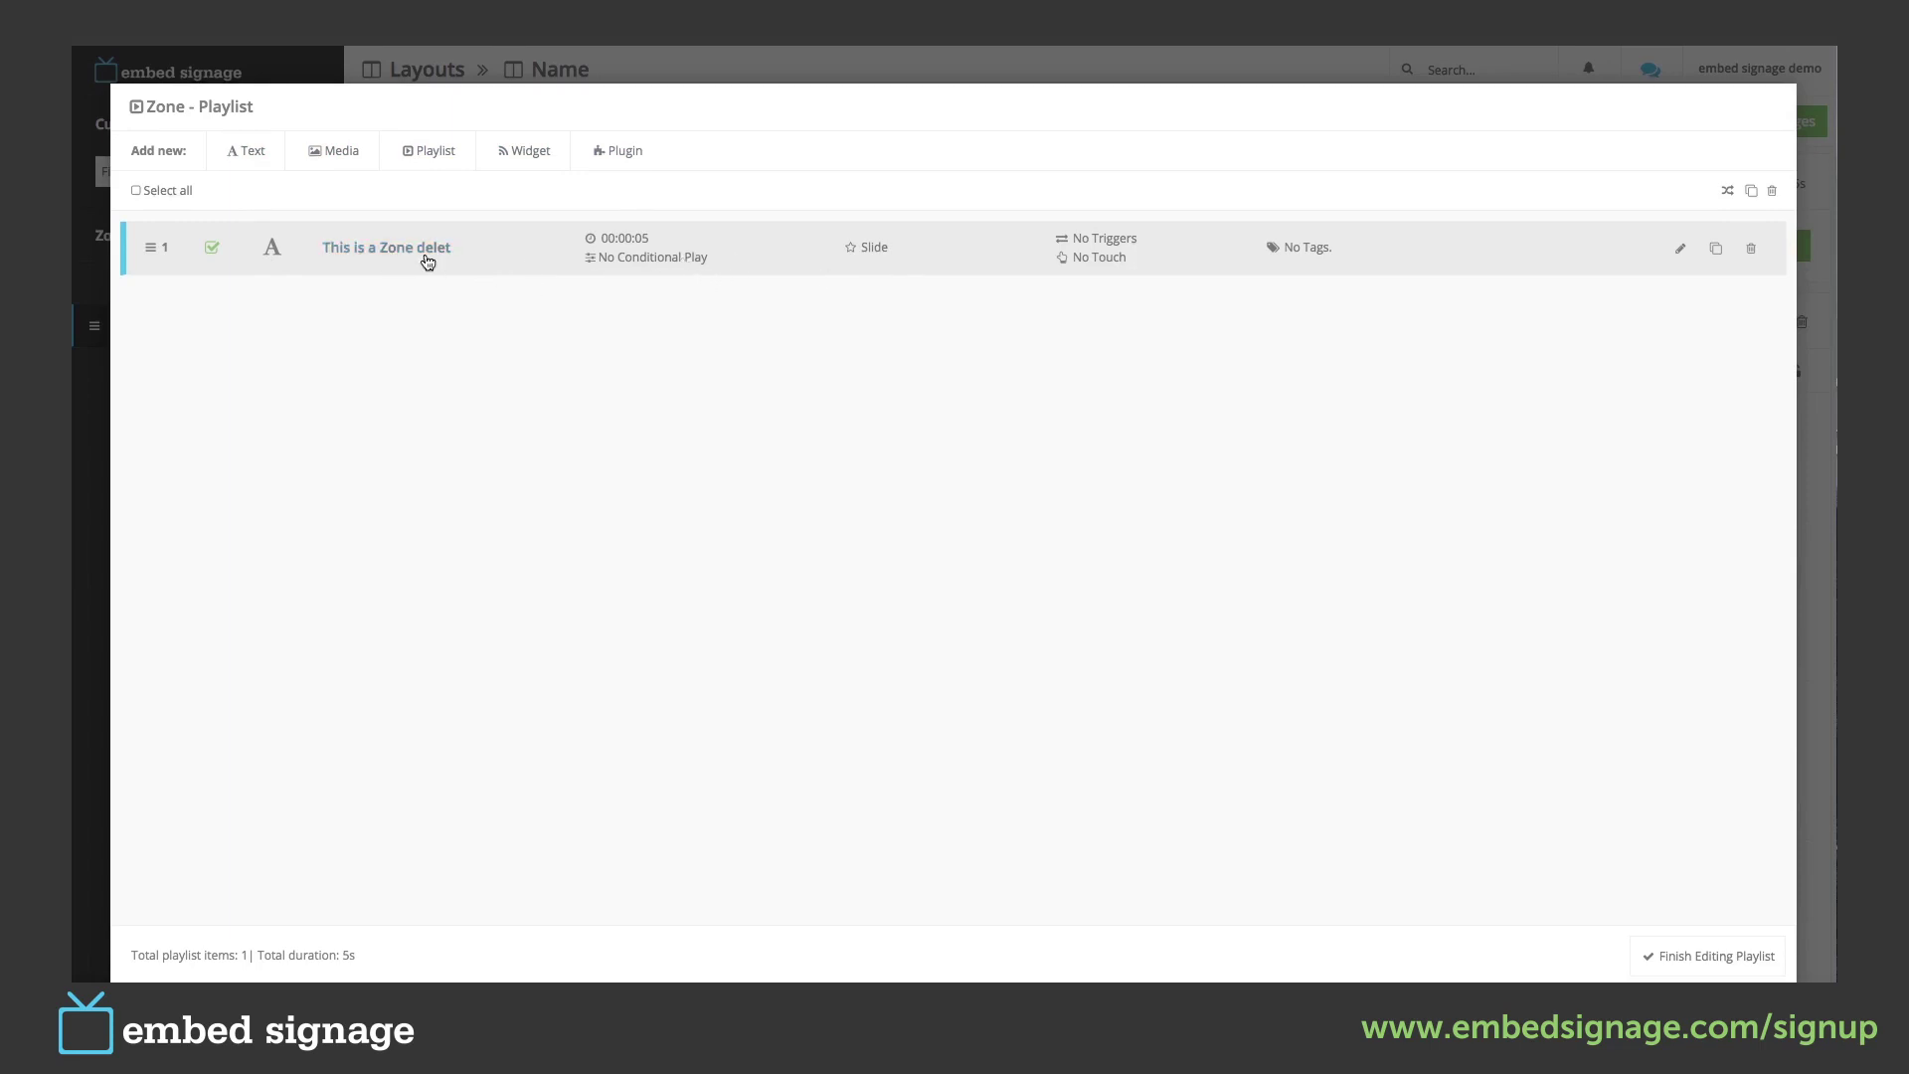
pyautogui.click(1678, 259)
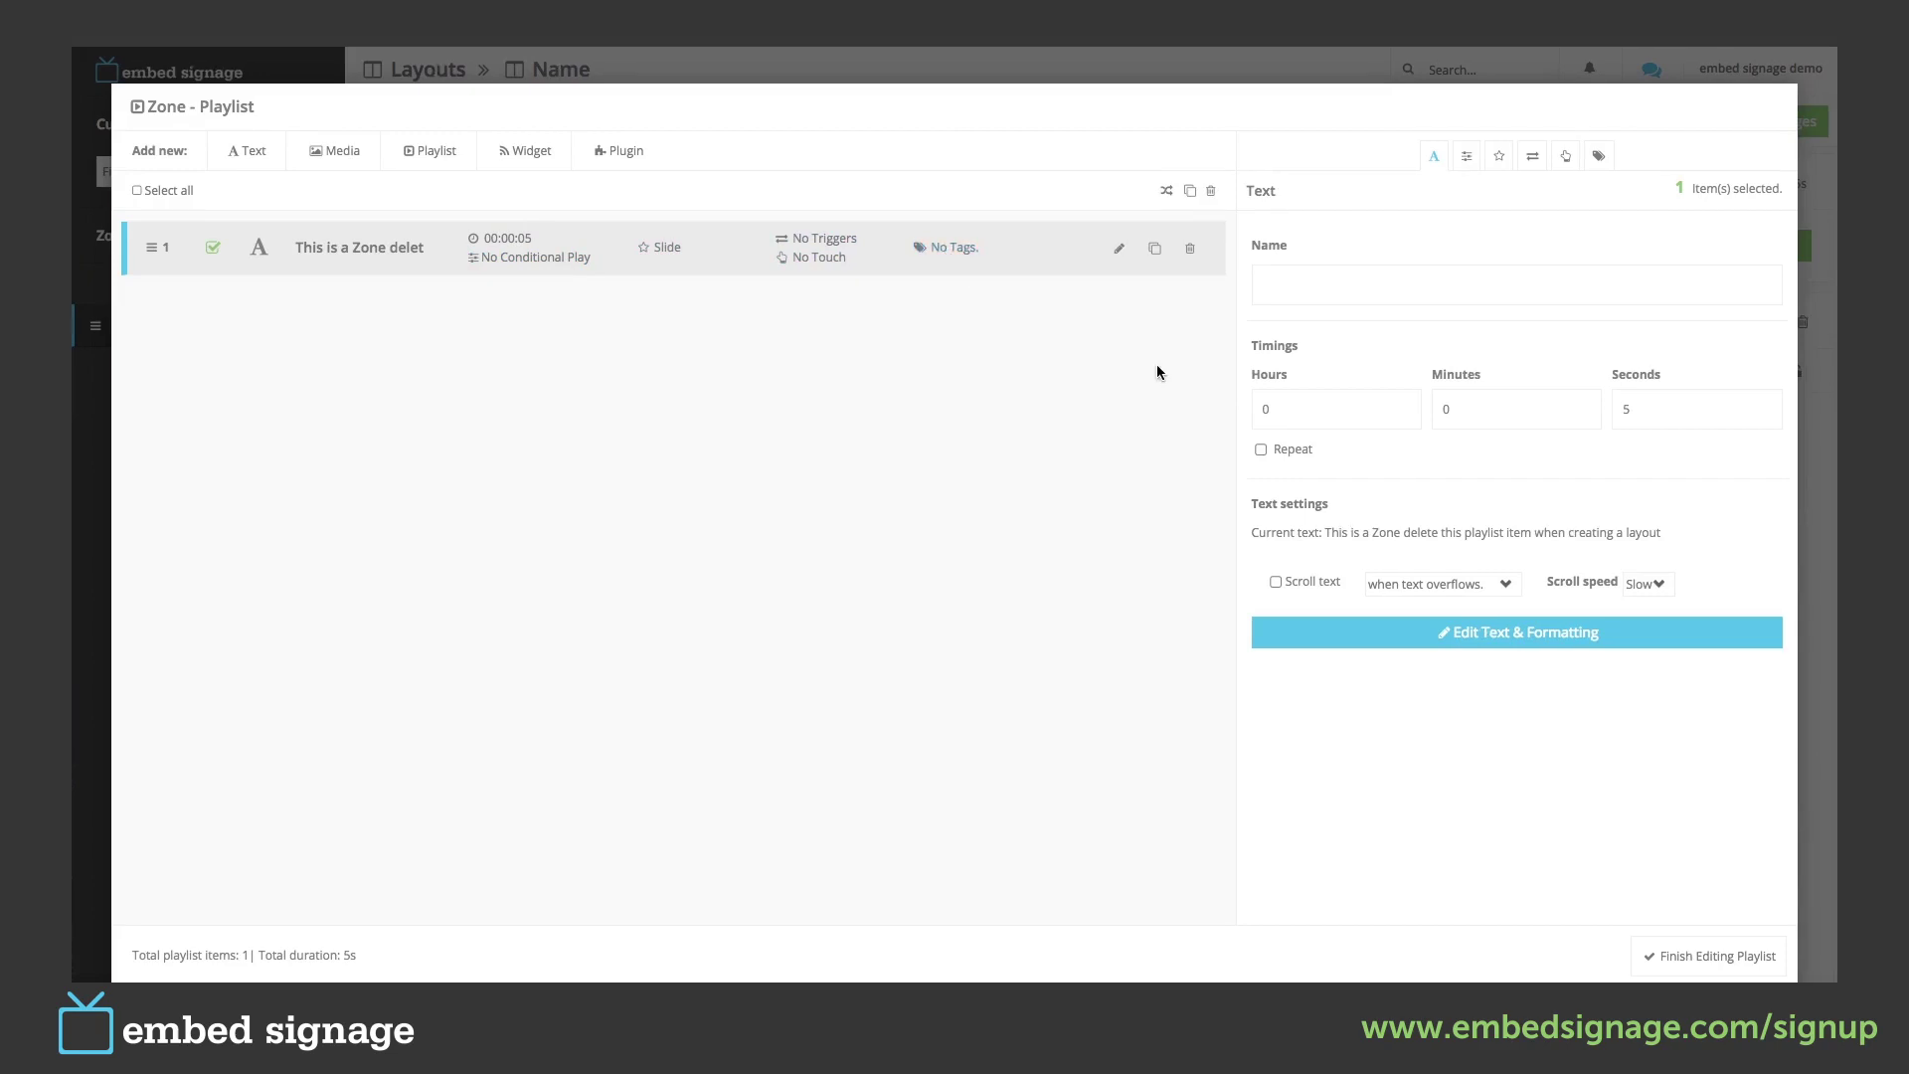
pyautogui.click(1293, 288)
pyautogui.write('F')
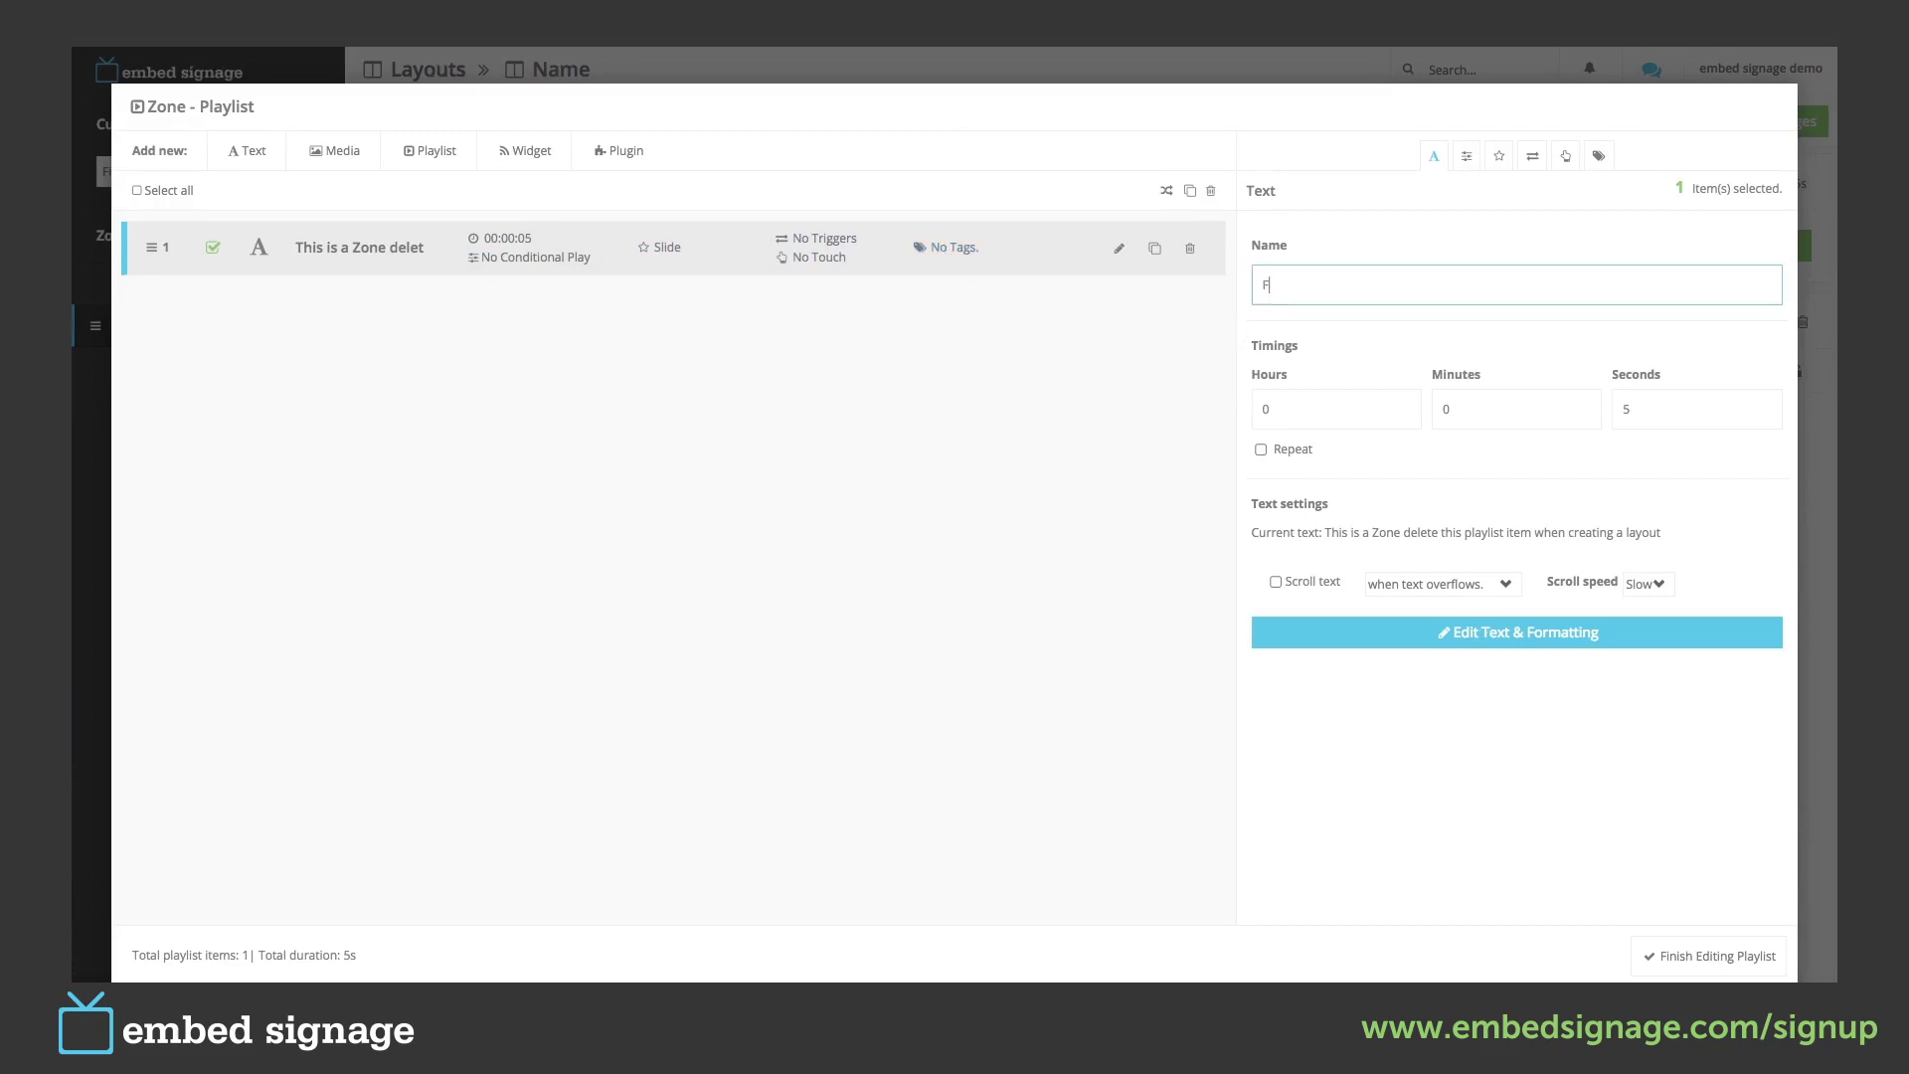
pyautogui.write('irst Playlist Item')
pyautogui.click(1333, 362)
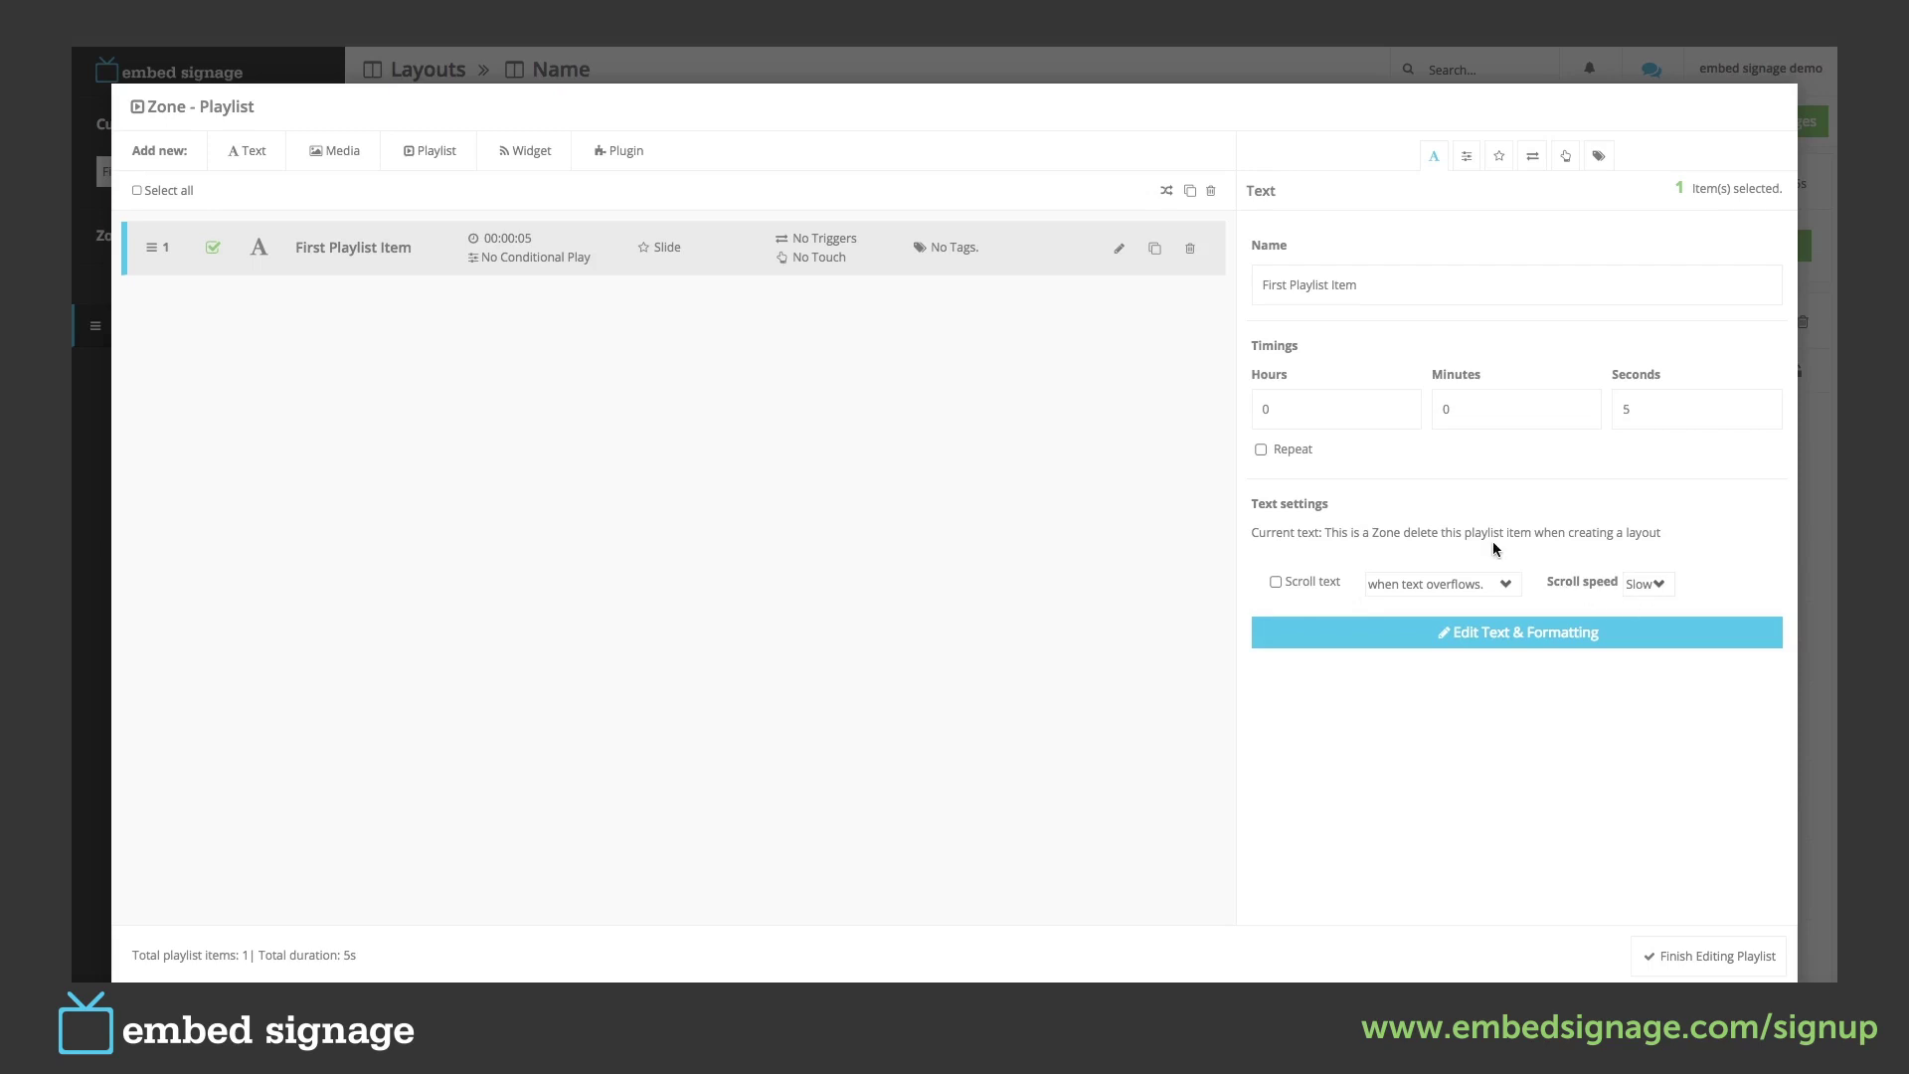
# Replace the playlist item's text with CHANGED TEXT.
pyautogui.click(1532, 635)
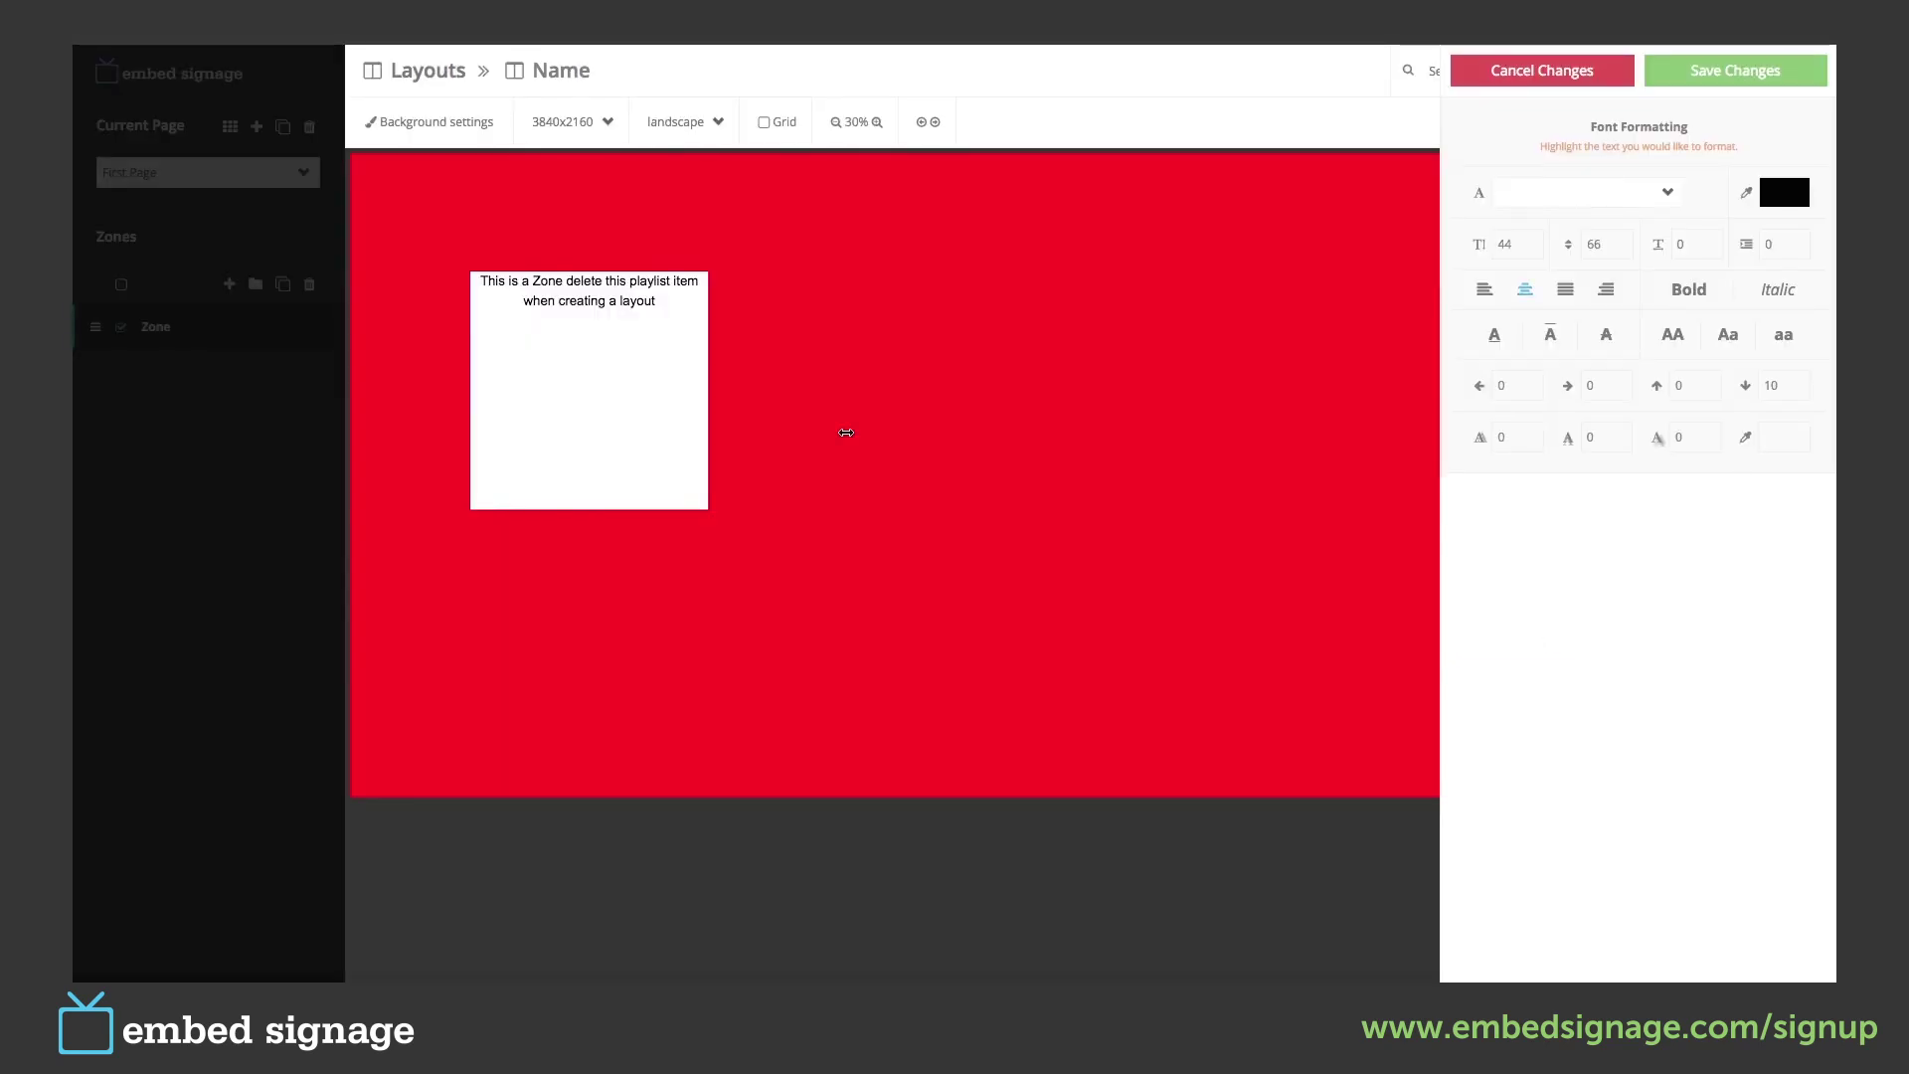
pyautogui.moveTo(658, 302); pyautogui.dragTo(467, 278)
pyautogui.press('BackSpace')
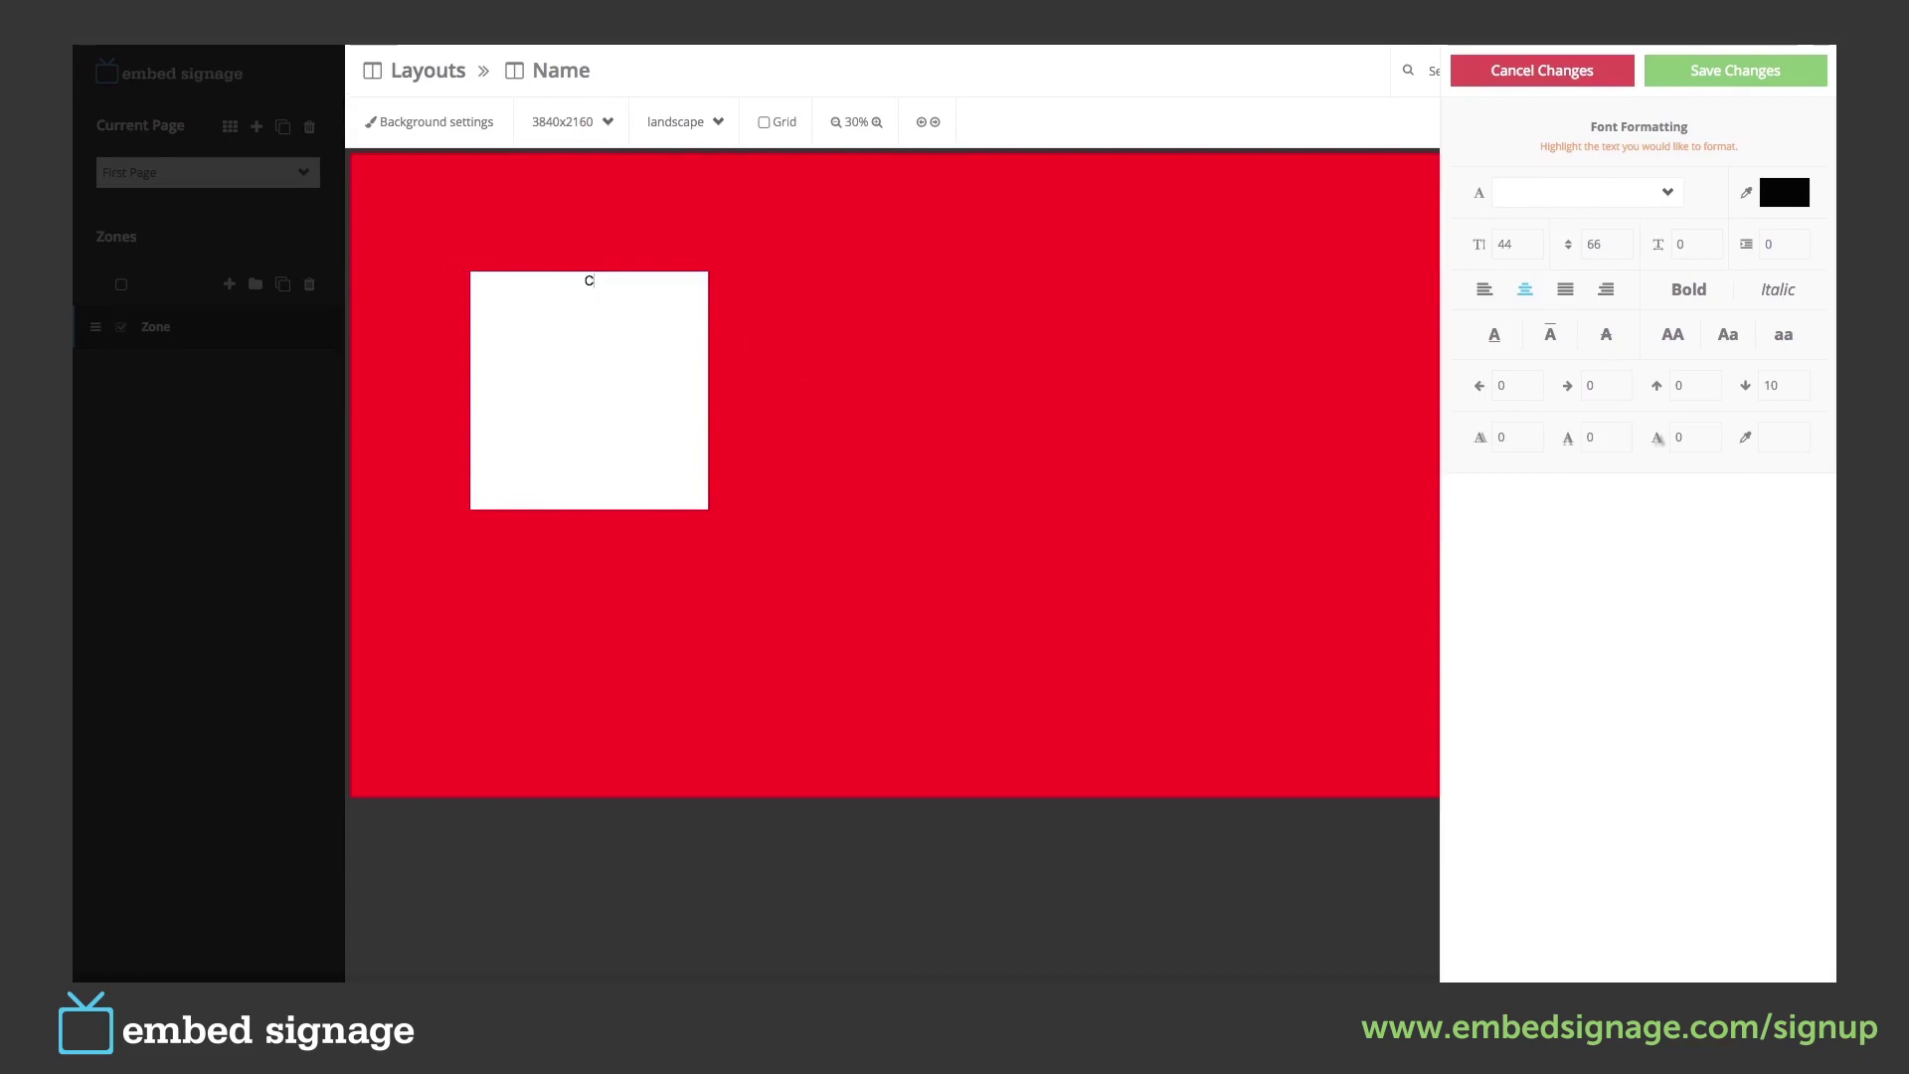
pyautogui.write('CHANGED TEXT')
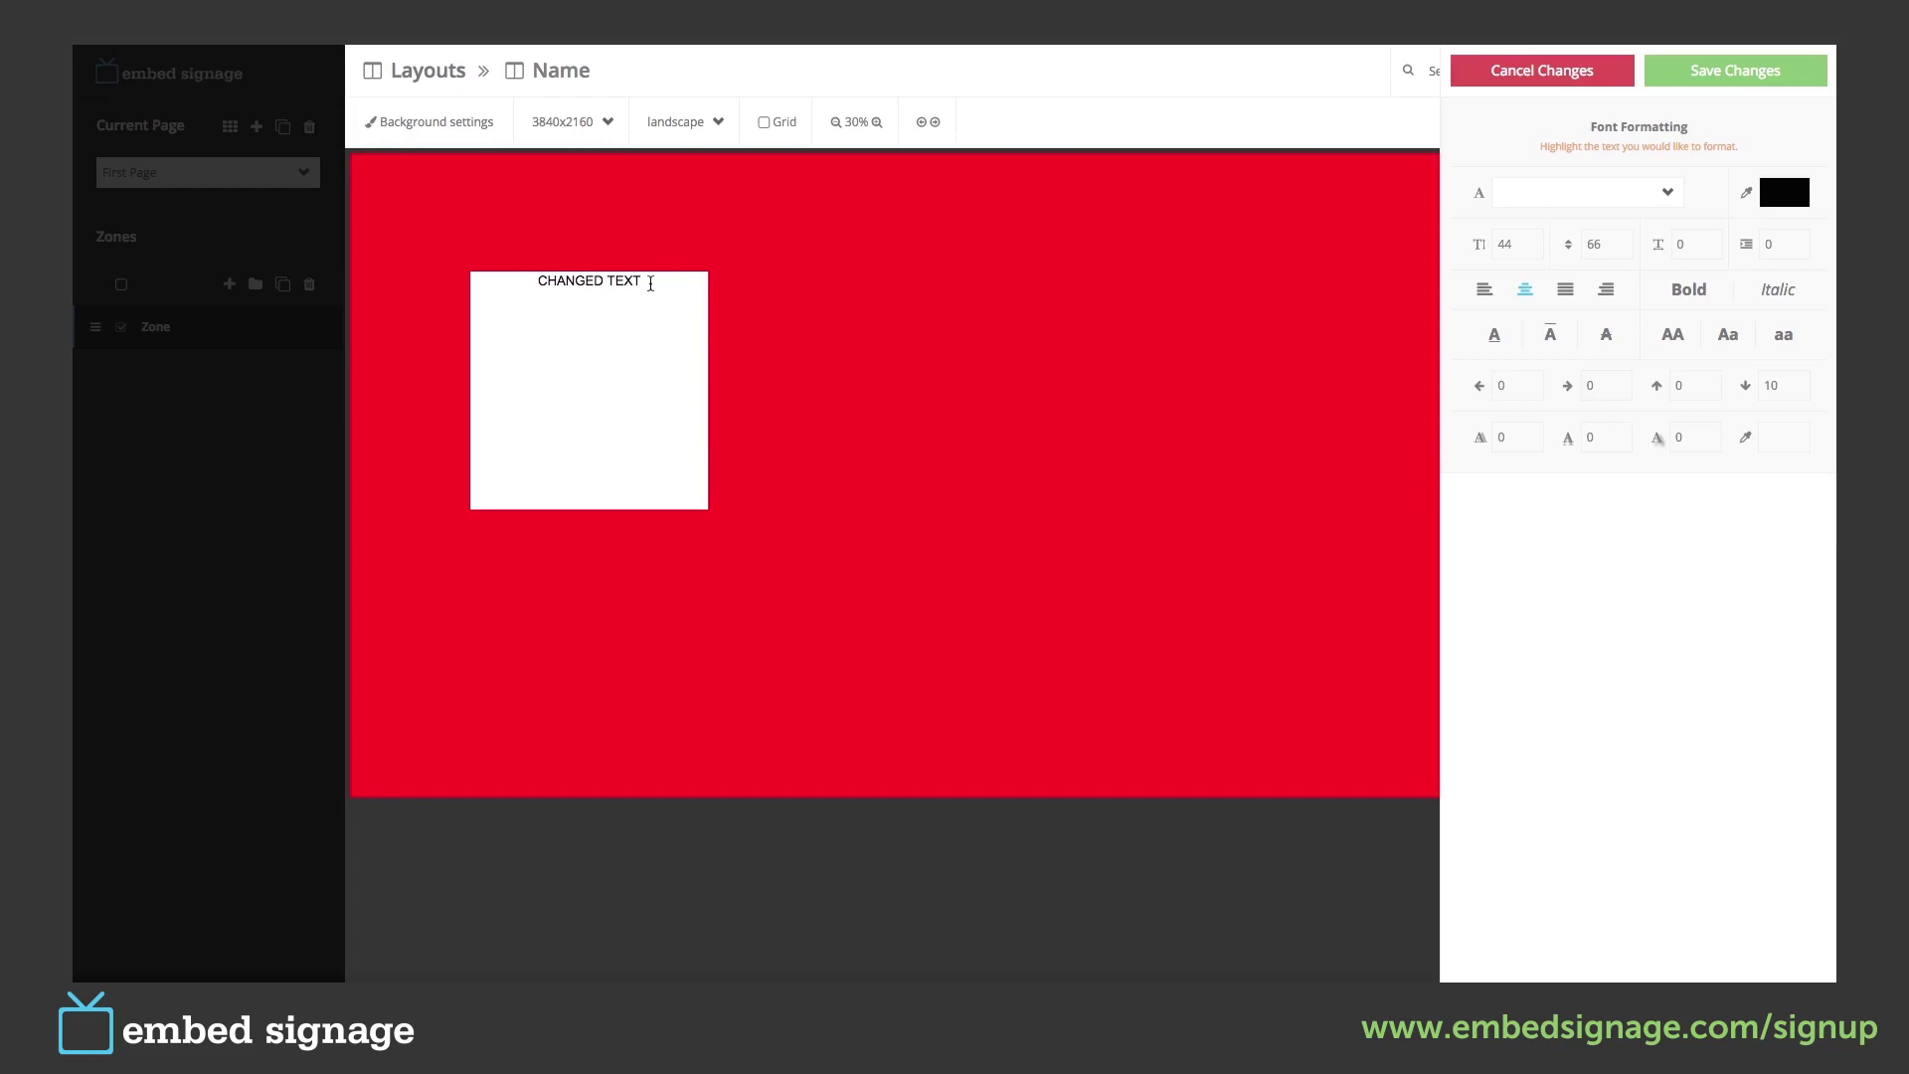
# Increase the font size of CHANGED TEXT to 62, apply bold, and save the text changes.
pyautogui.moveTo(654, 281); pyautogui.dragTo(532, 283)
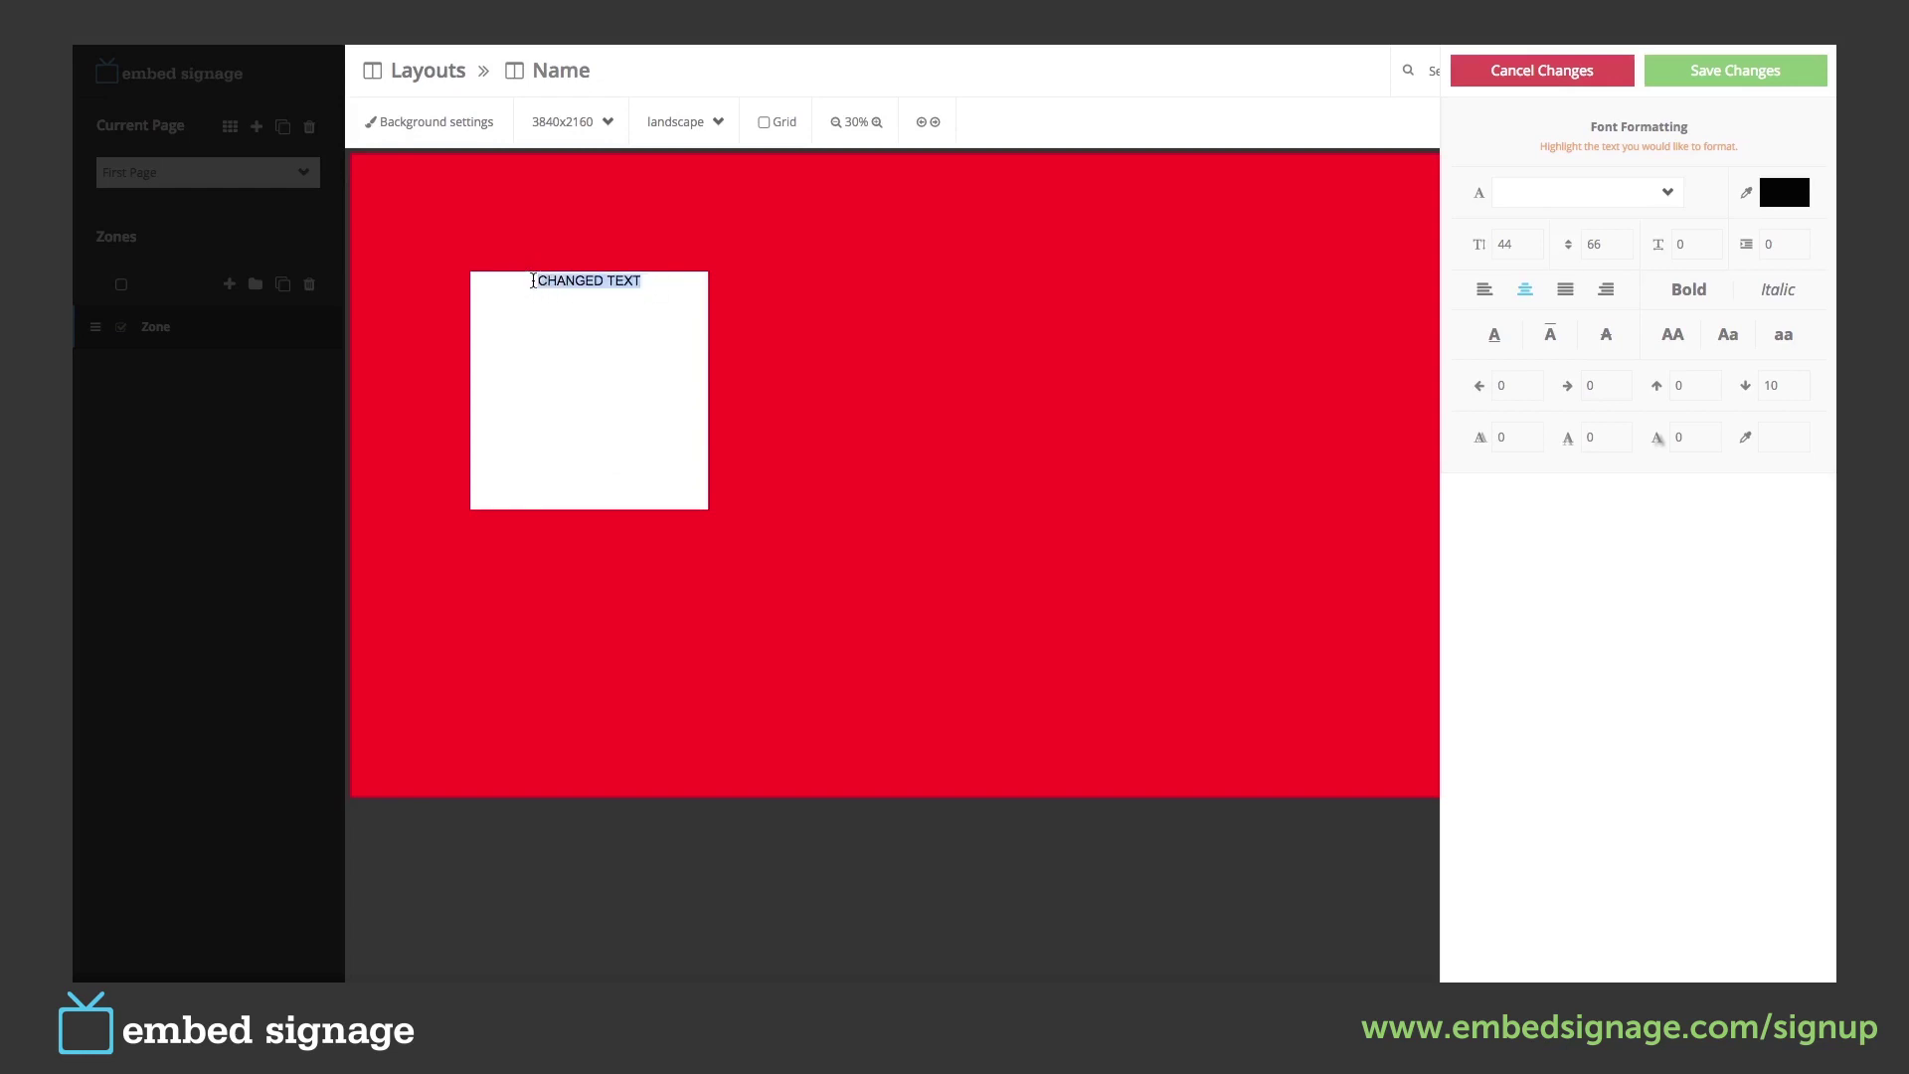
pyautogui.click(1527, 217)
pyautogui.click(1527, 217)
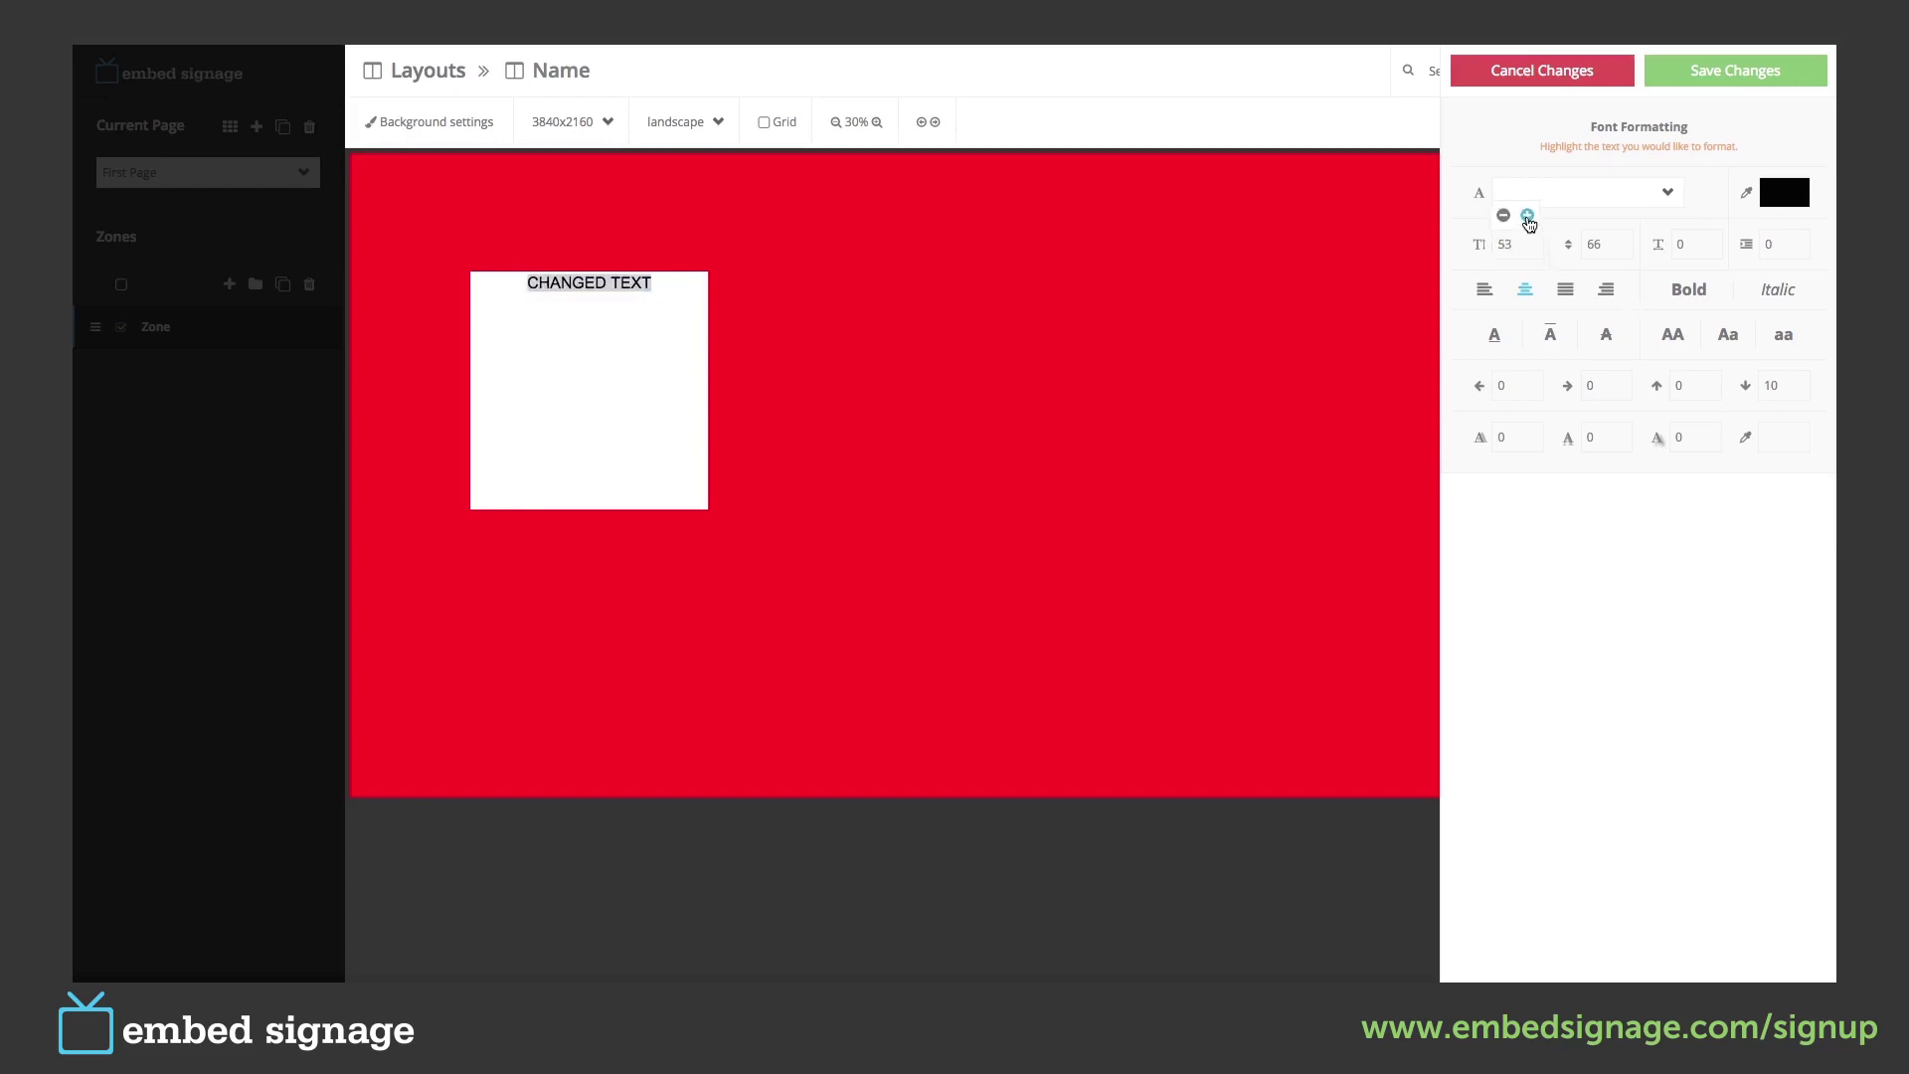
pyautogui.click(1527, 217)
pyautogui.click(1527, 217)
pyautogui.click(1680, 288)
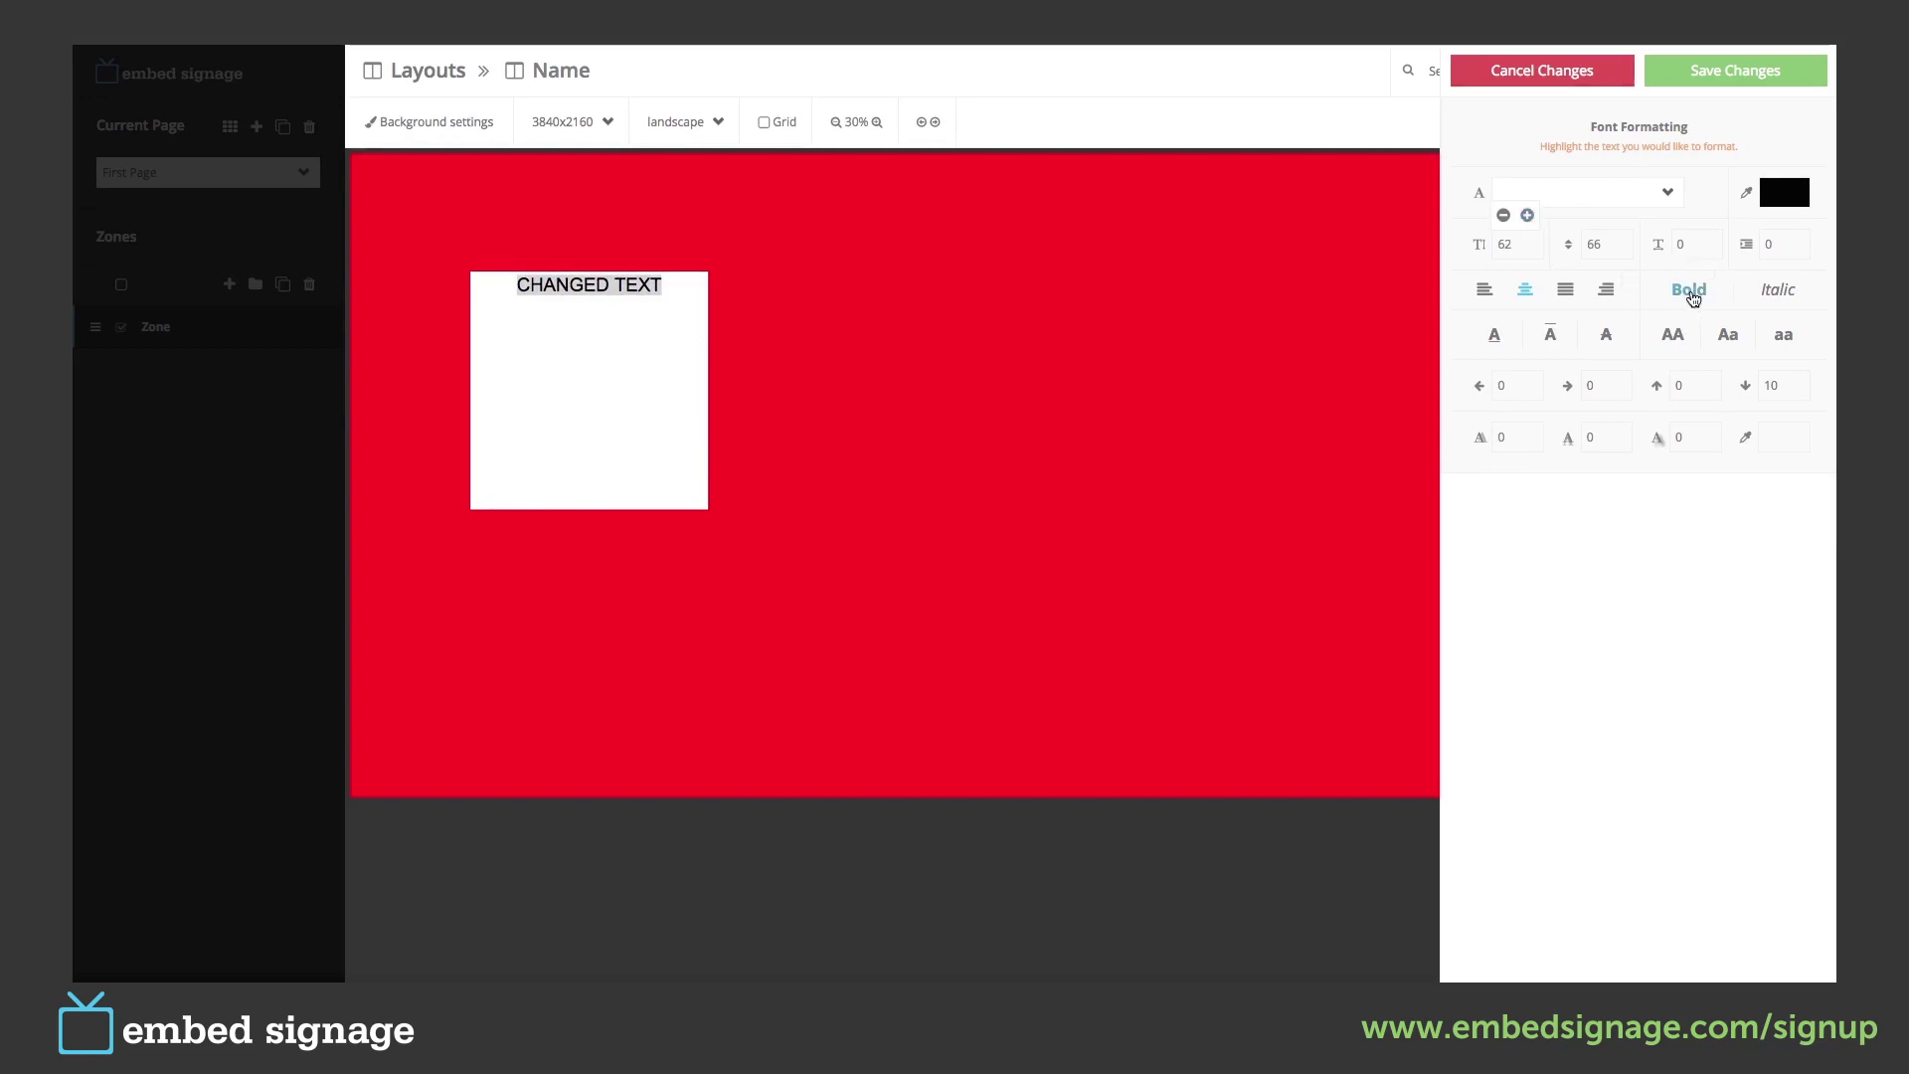
pyautogui.click(1735, 74)
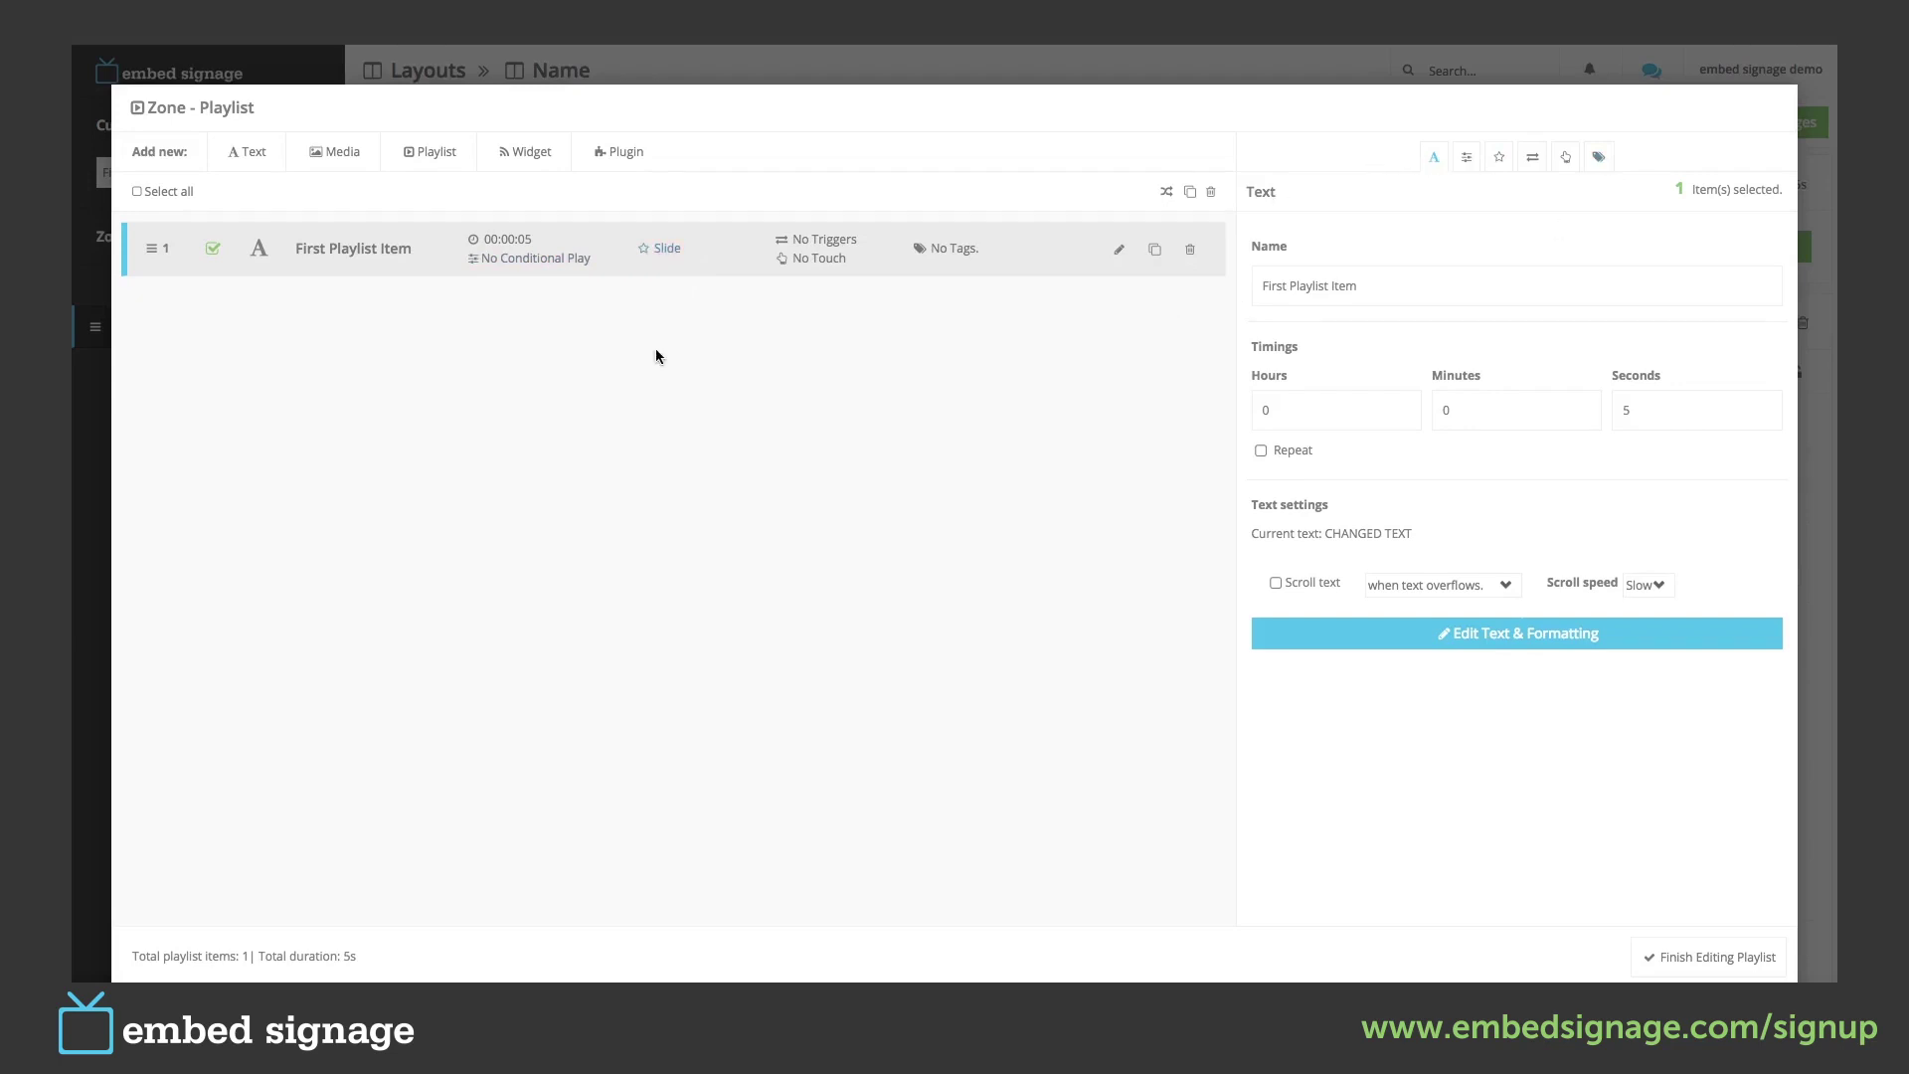
# Check the conditional play options of First Playlist Item and set its animation to None.
pyautogui.click(537, 259)
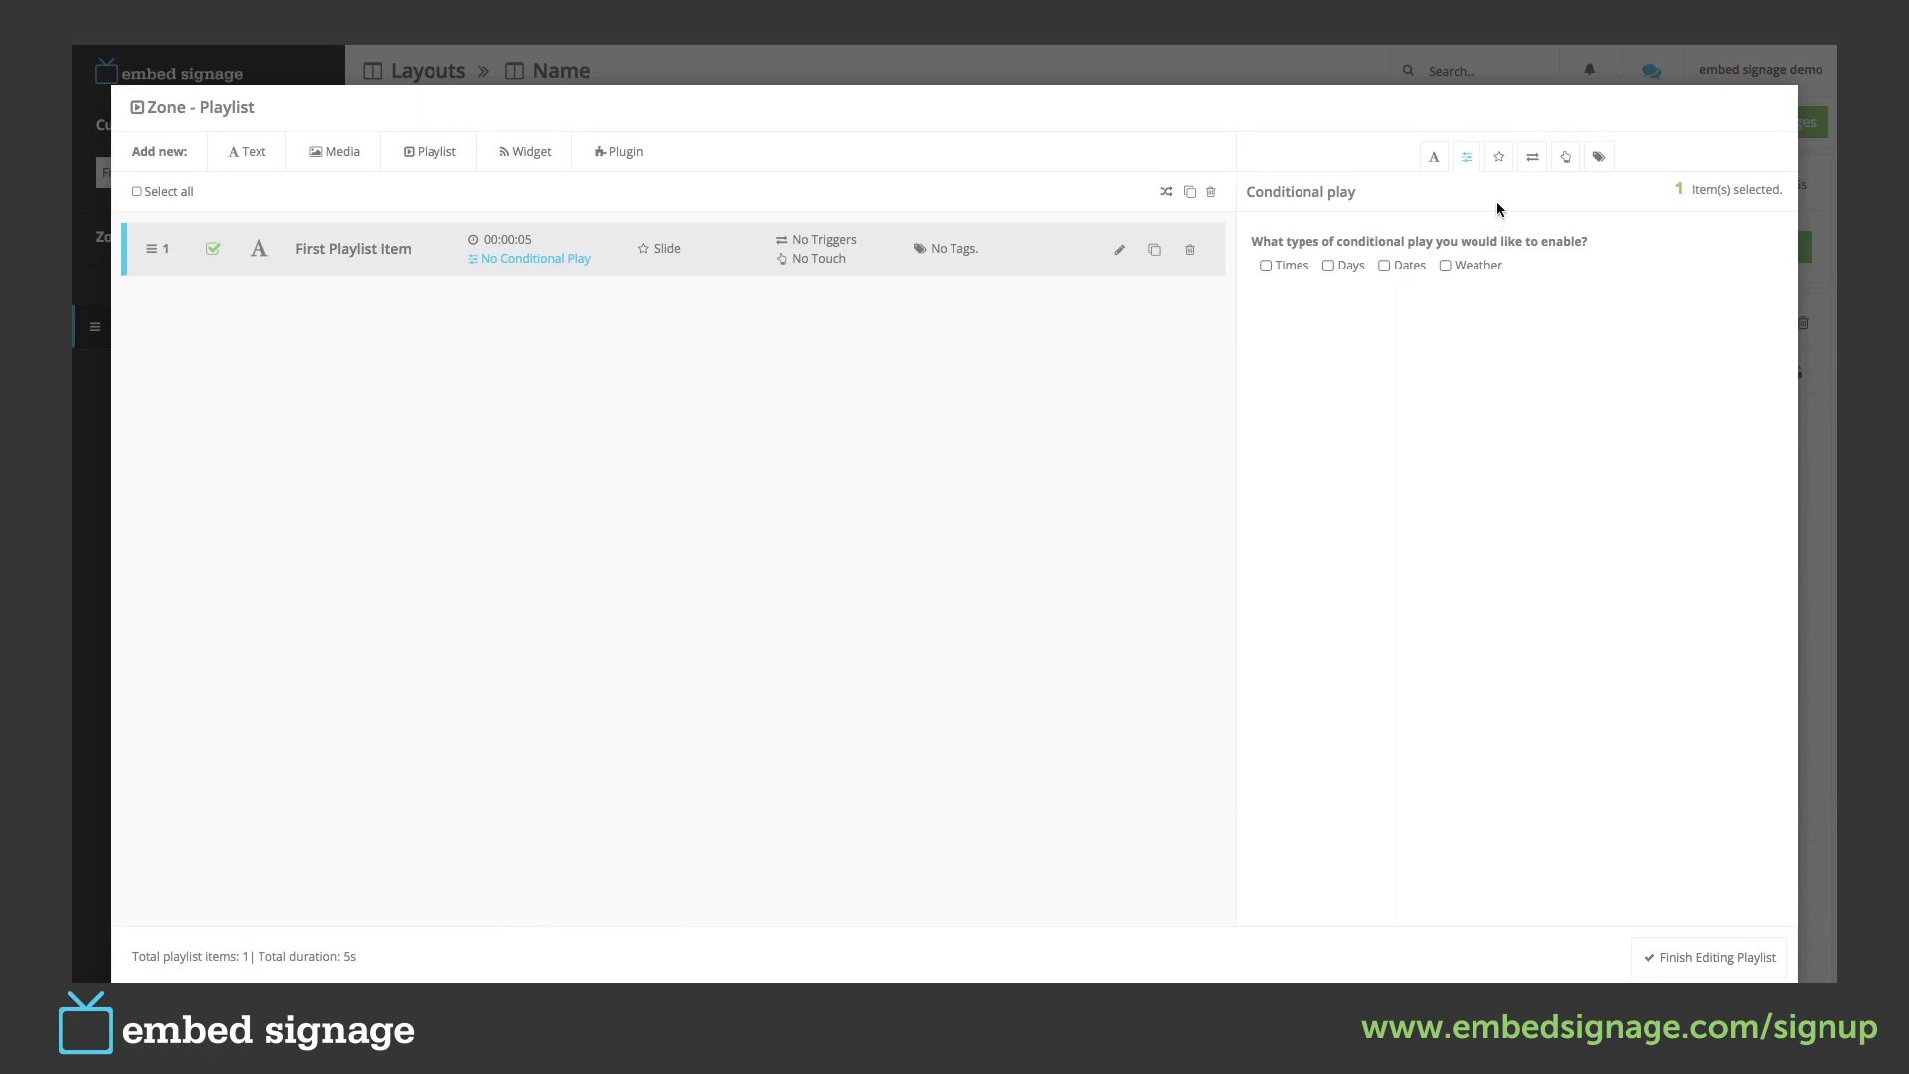
pyautogui.click(1499, 157)
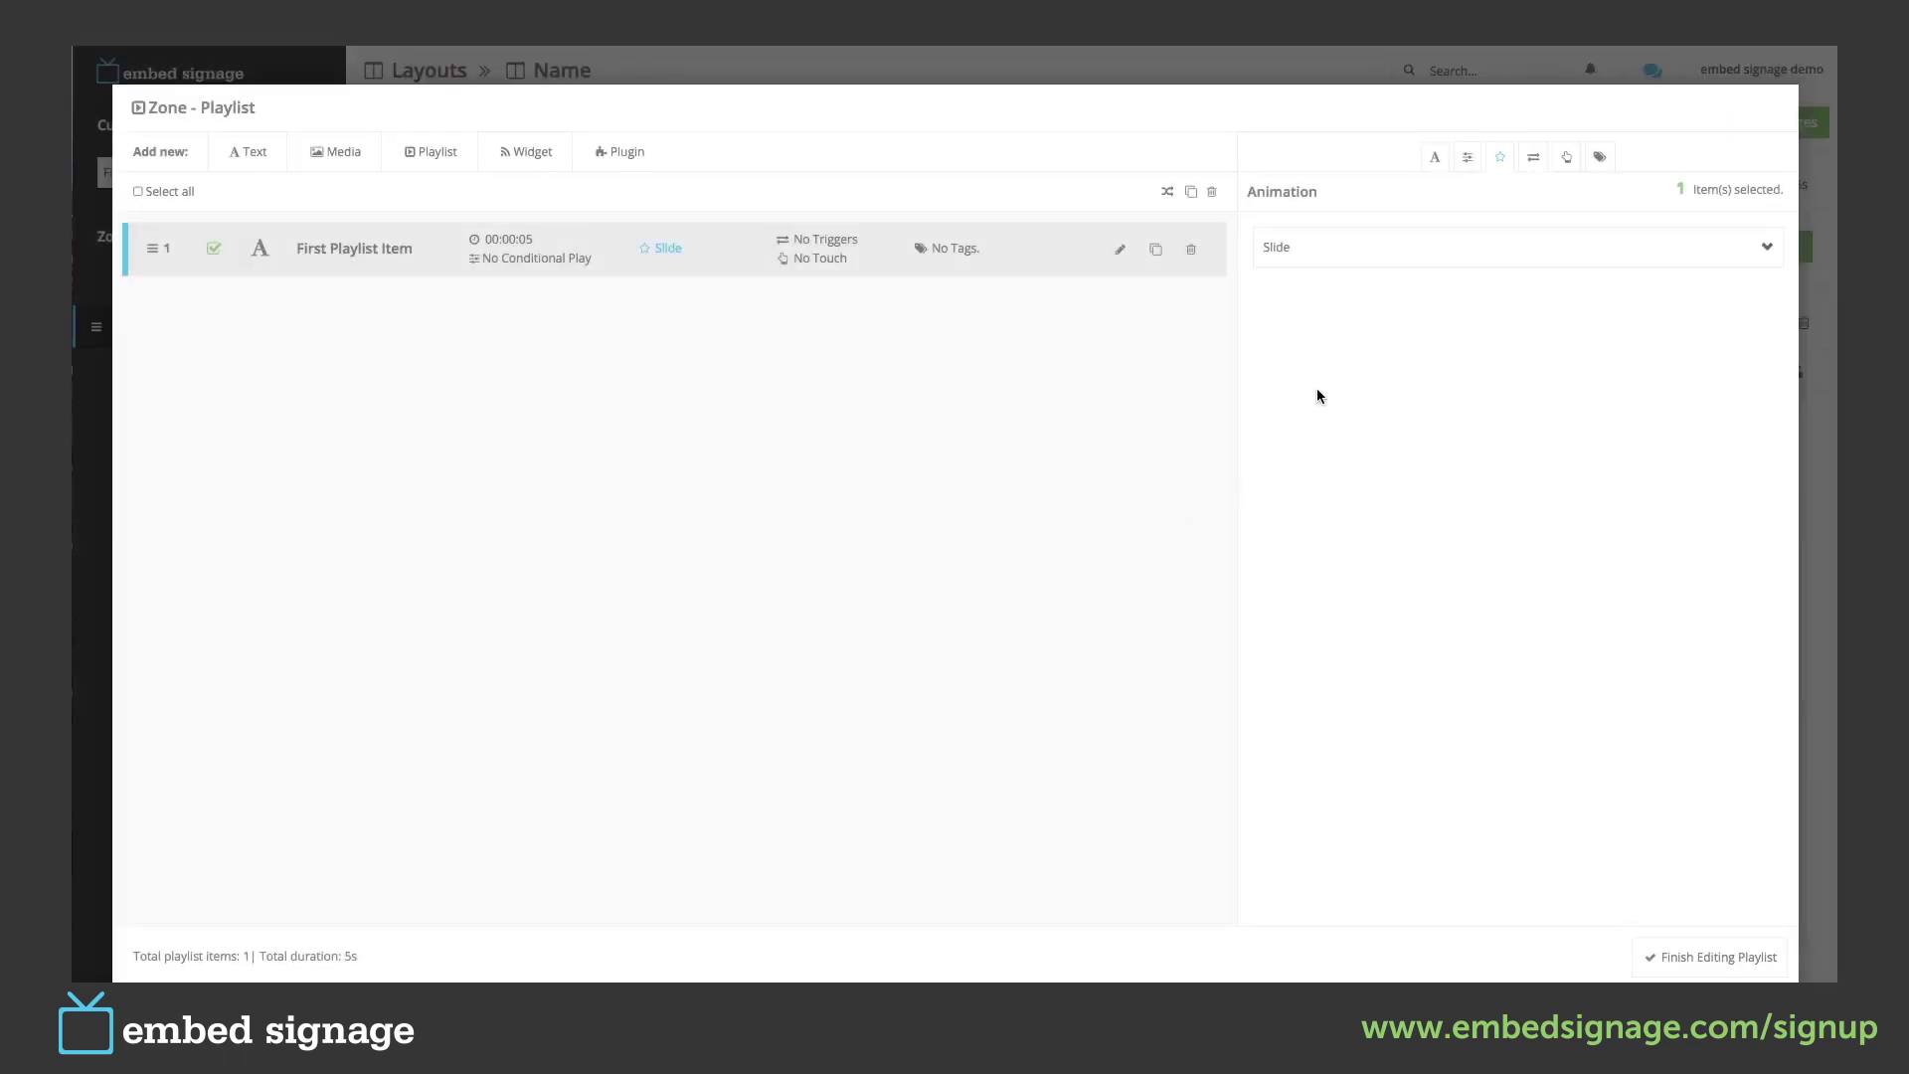
pyautogui.click(1397, 249)
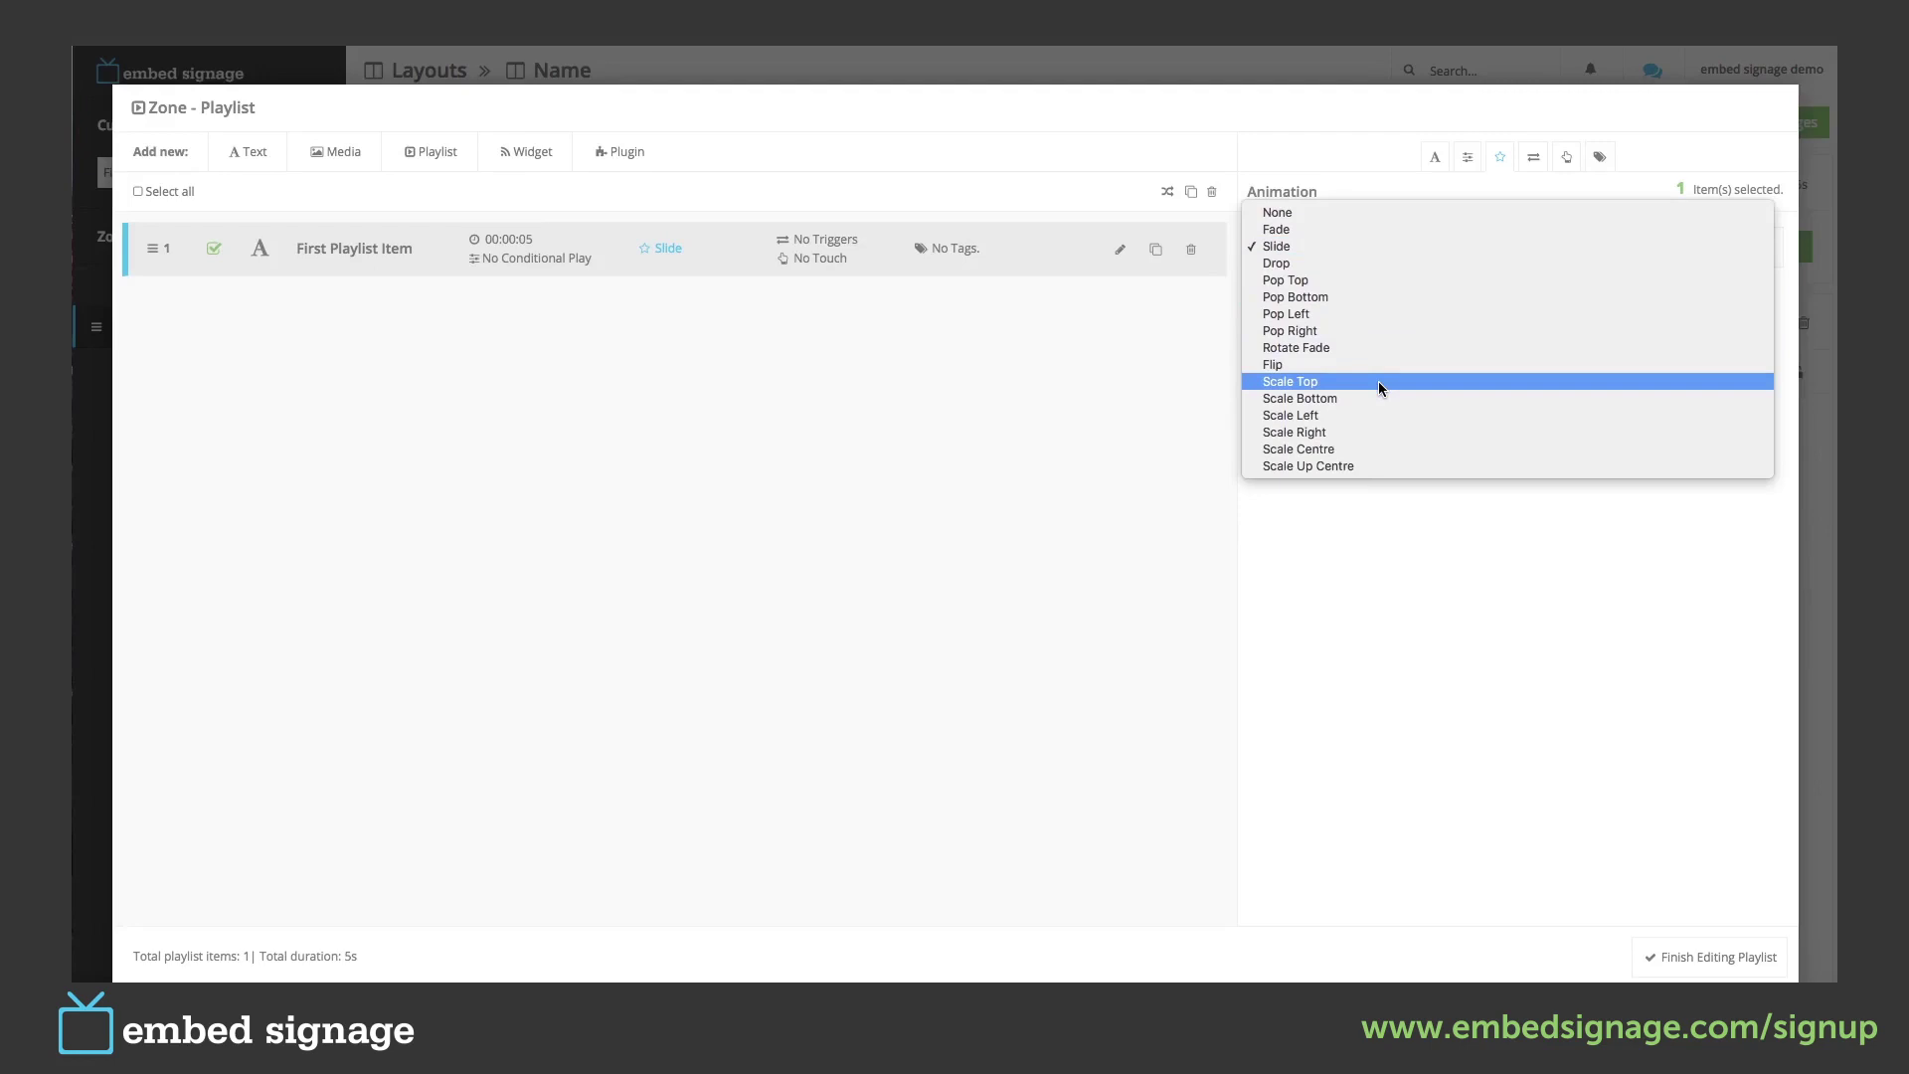
pyautogui.click(1343, 214)
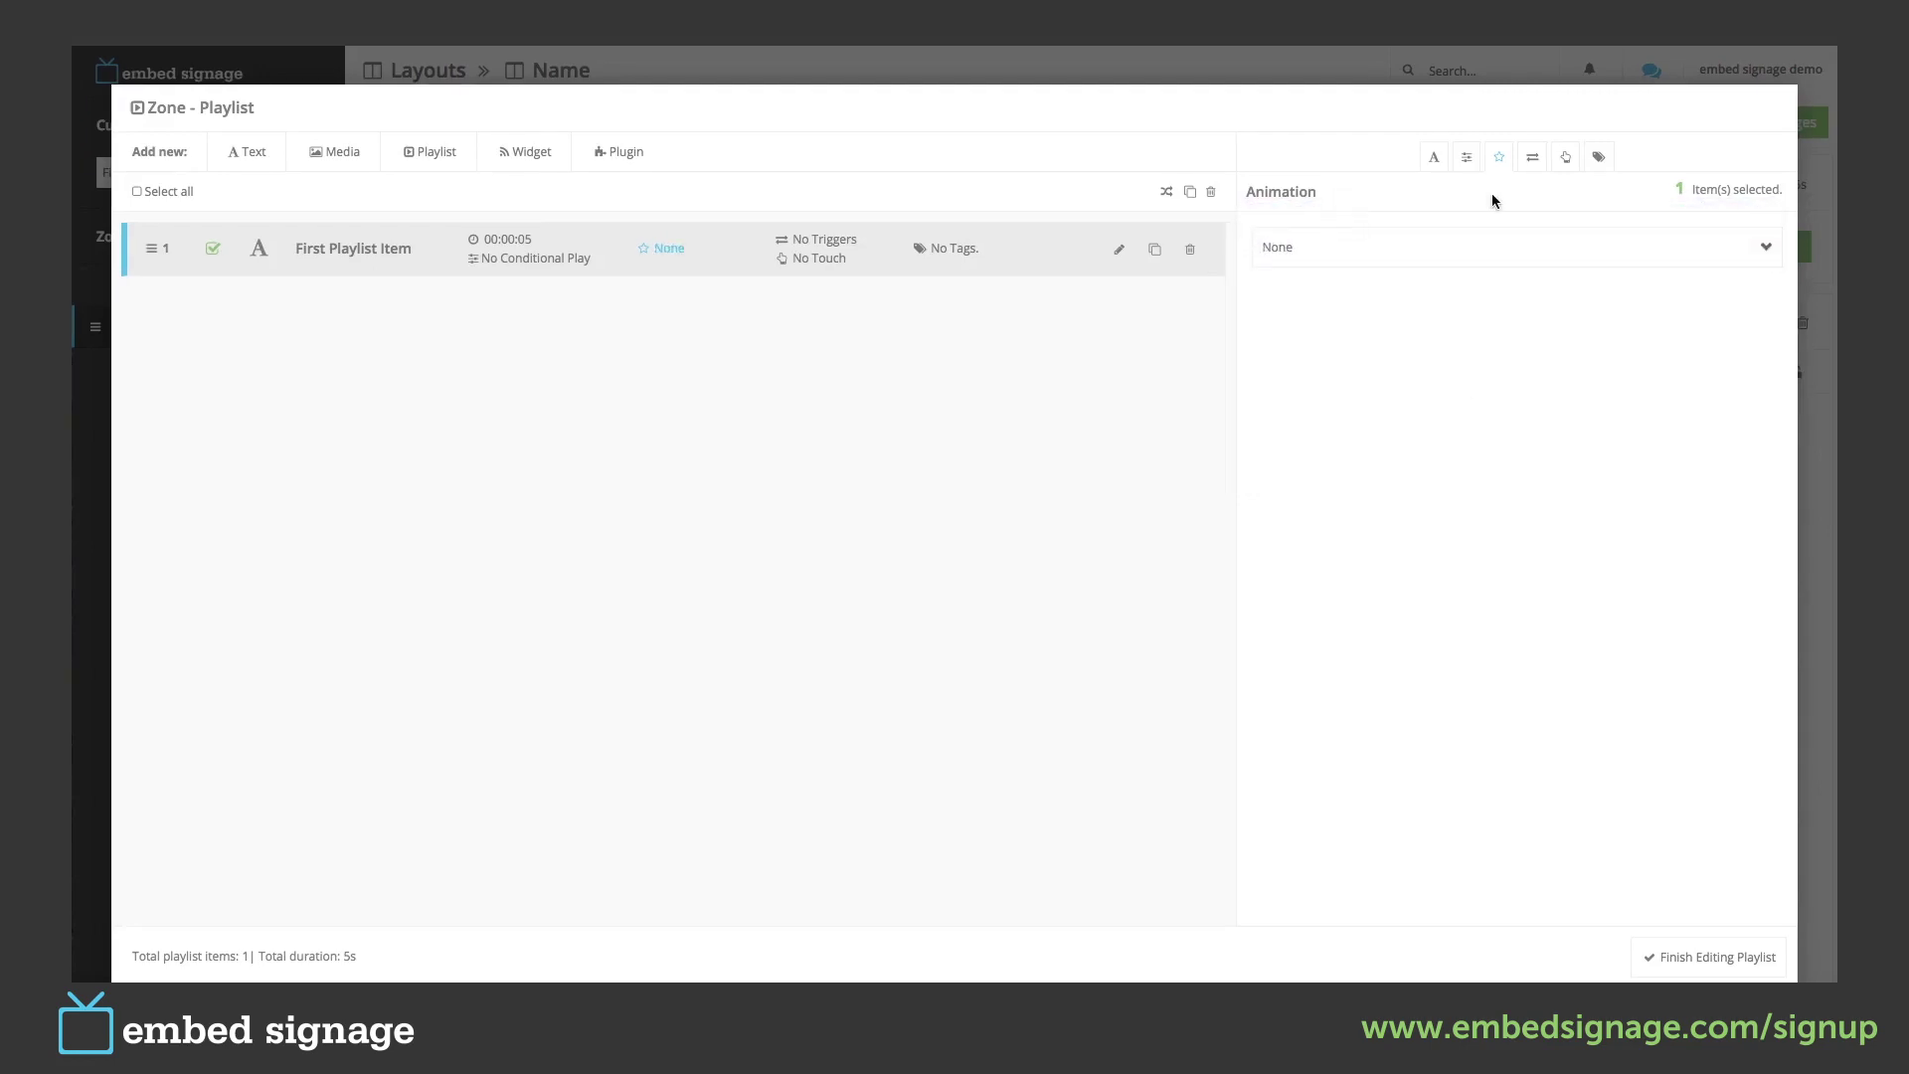
# Review the trigger, interactivity and tag settings of First Playlist Item.
pyautogui.click(1533, 159)
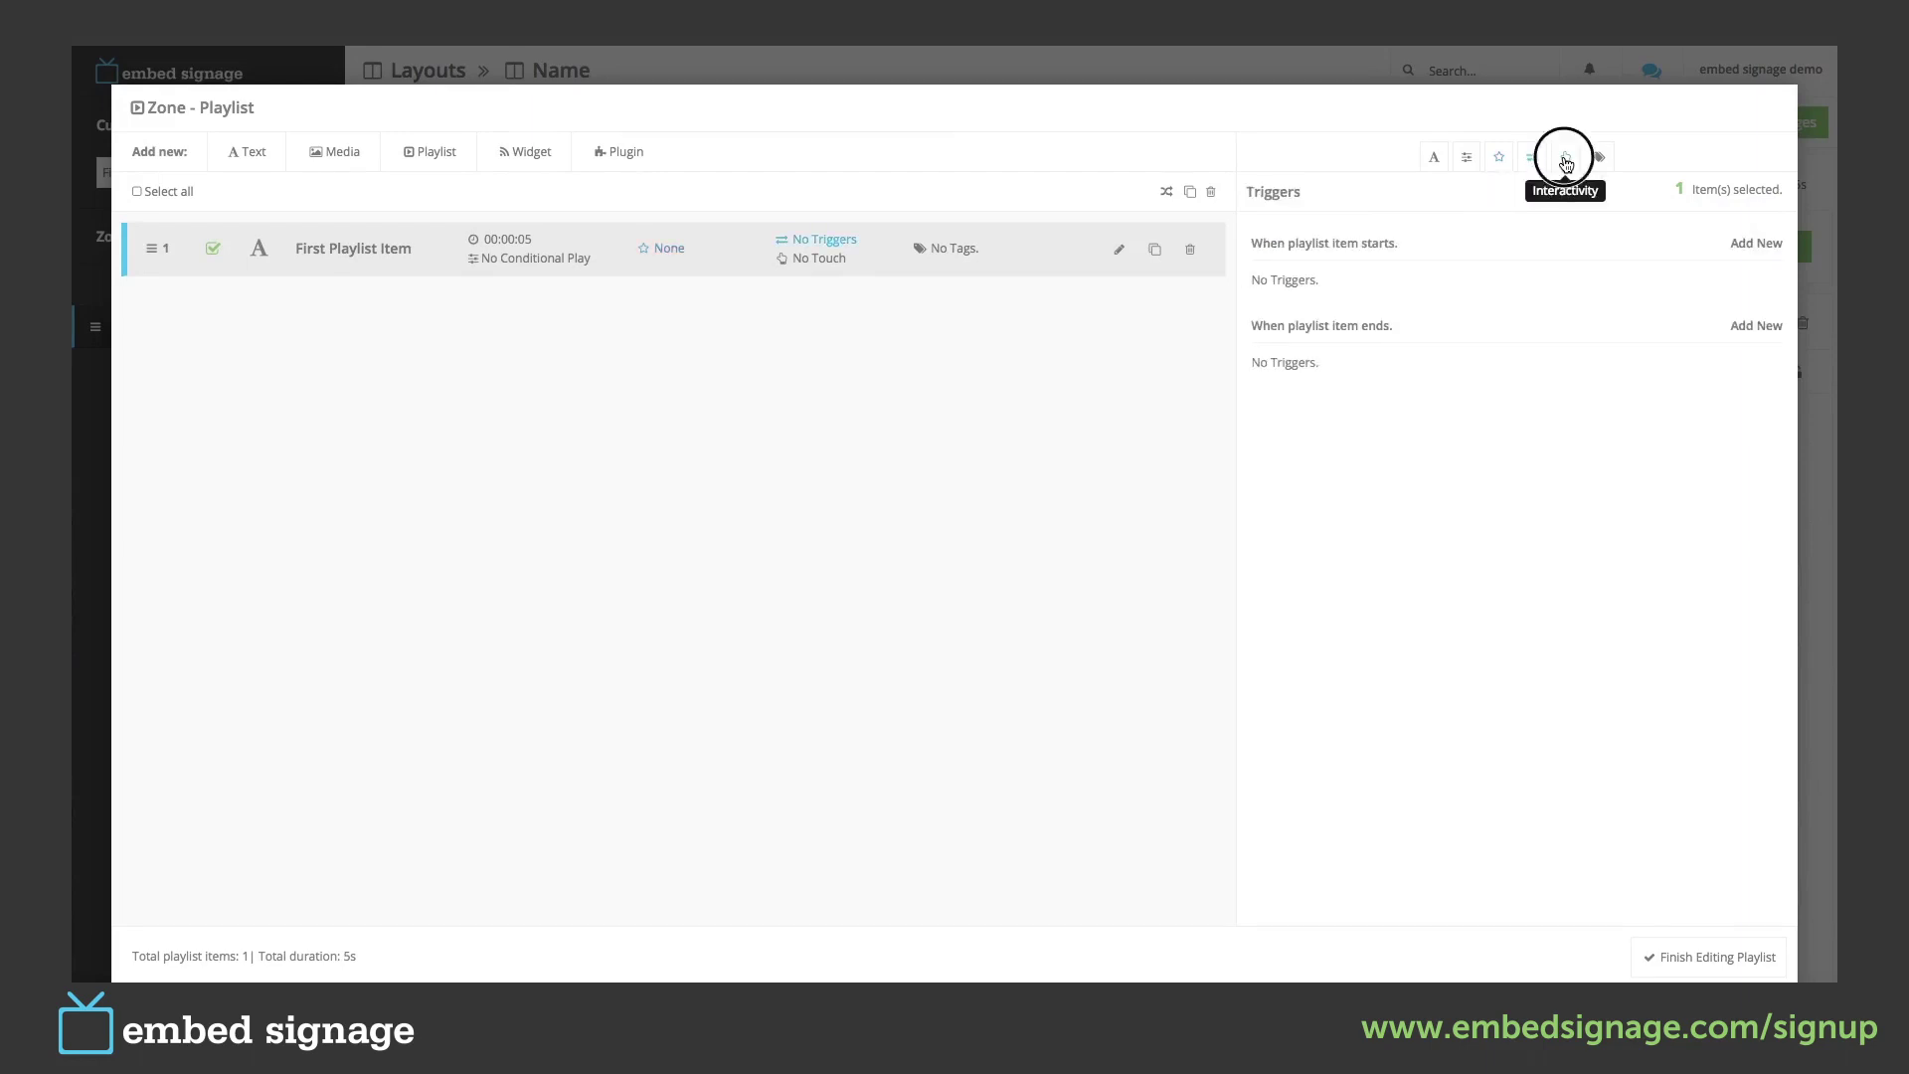
pyautogui.click(1565, 159)
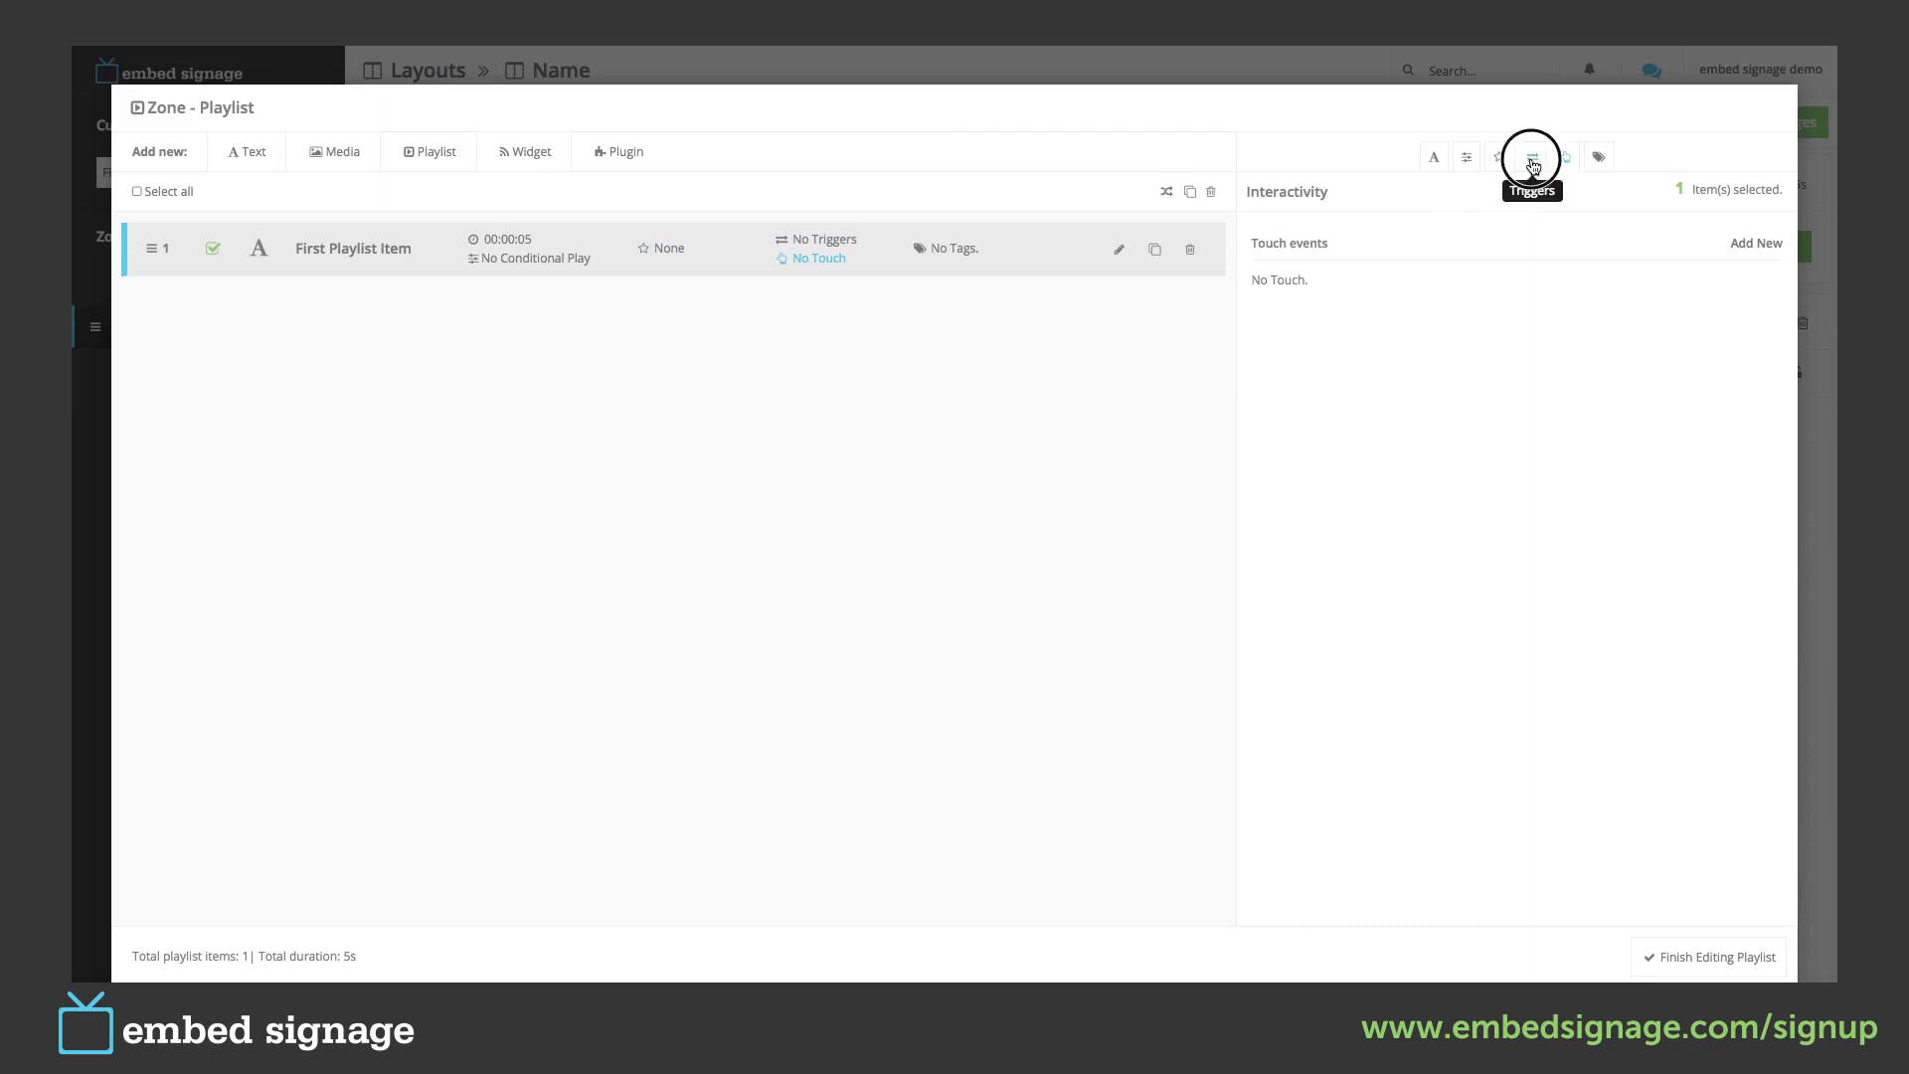
pyautogui.click(1533, 157)
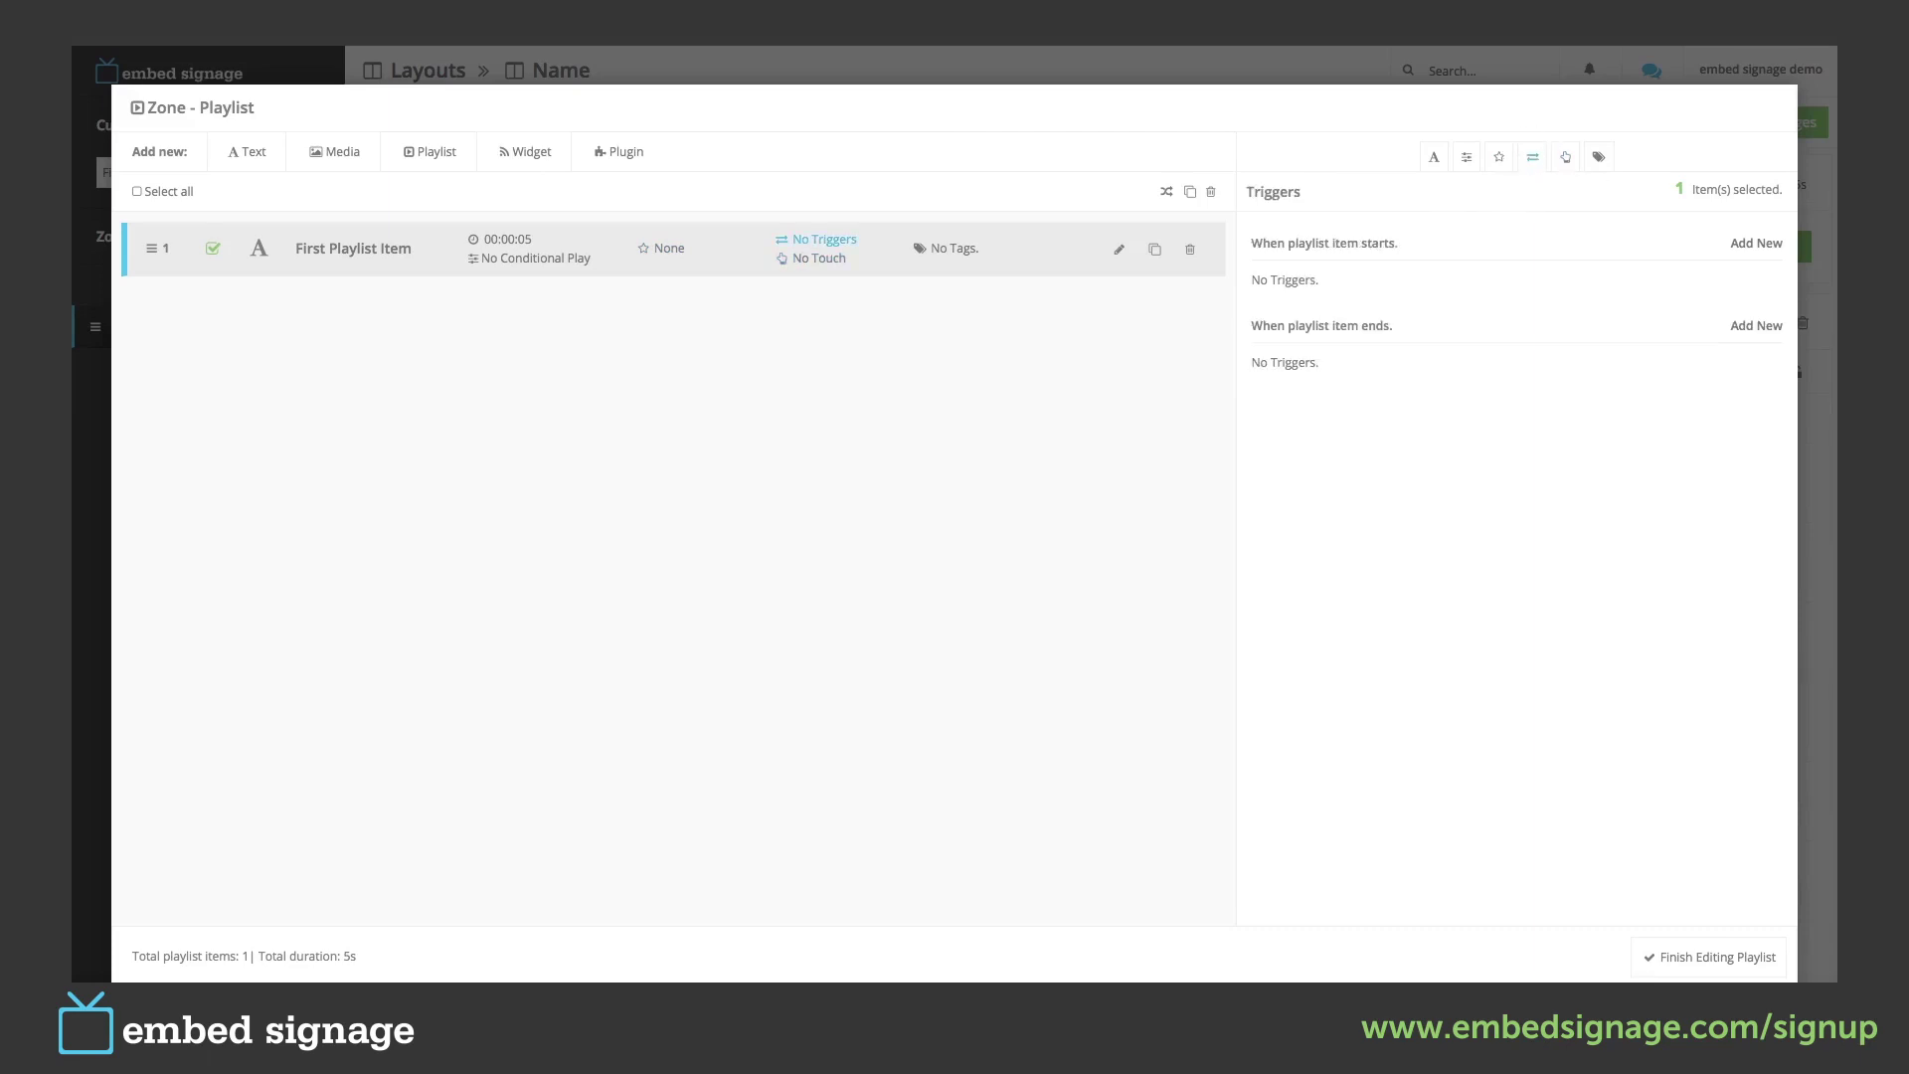
pyautogui.click(1598, 157)
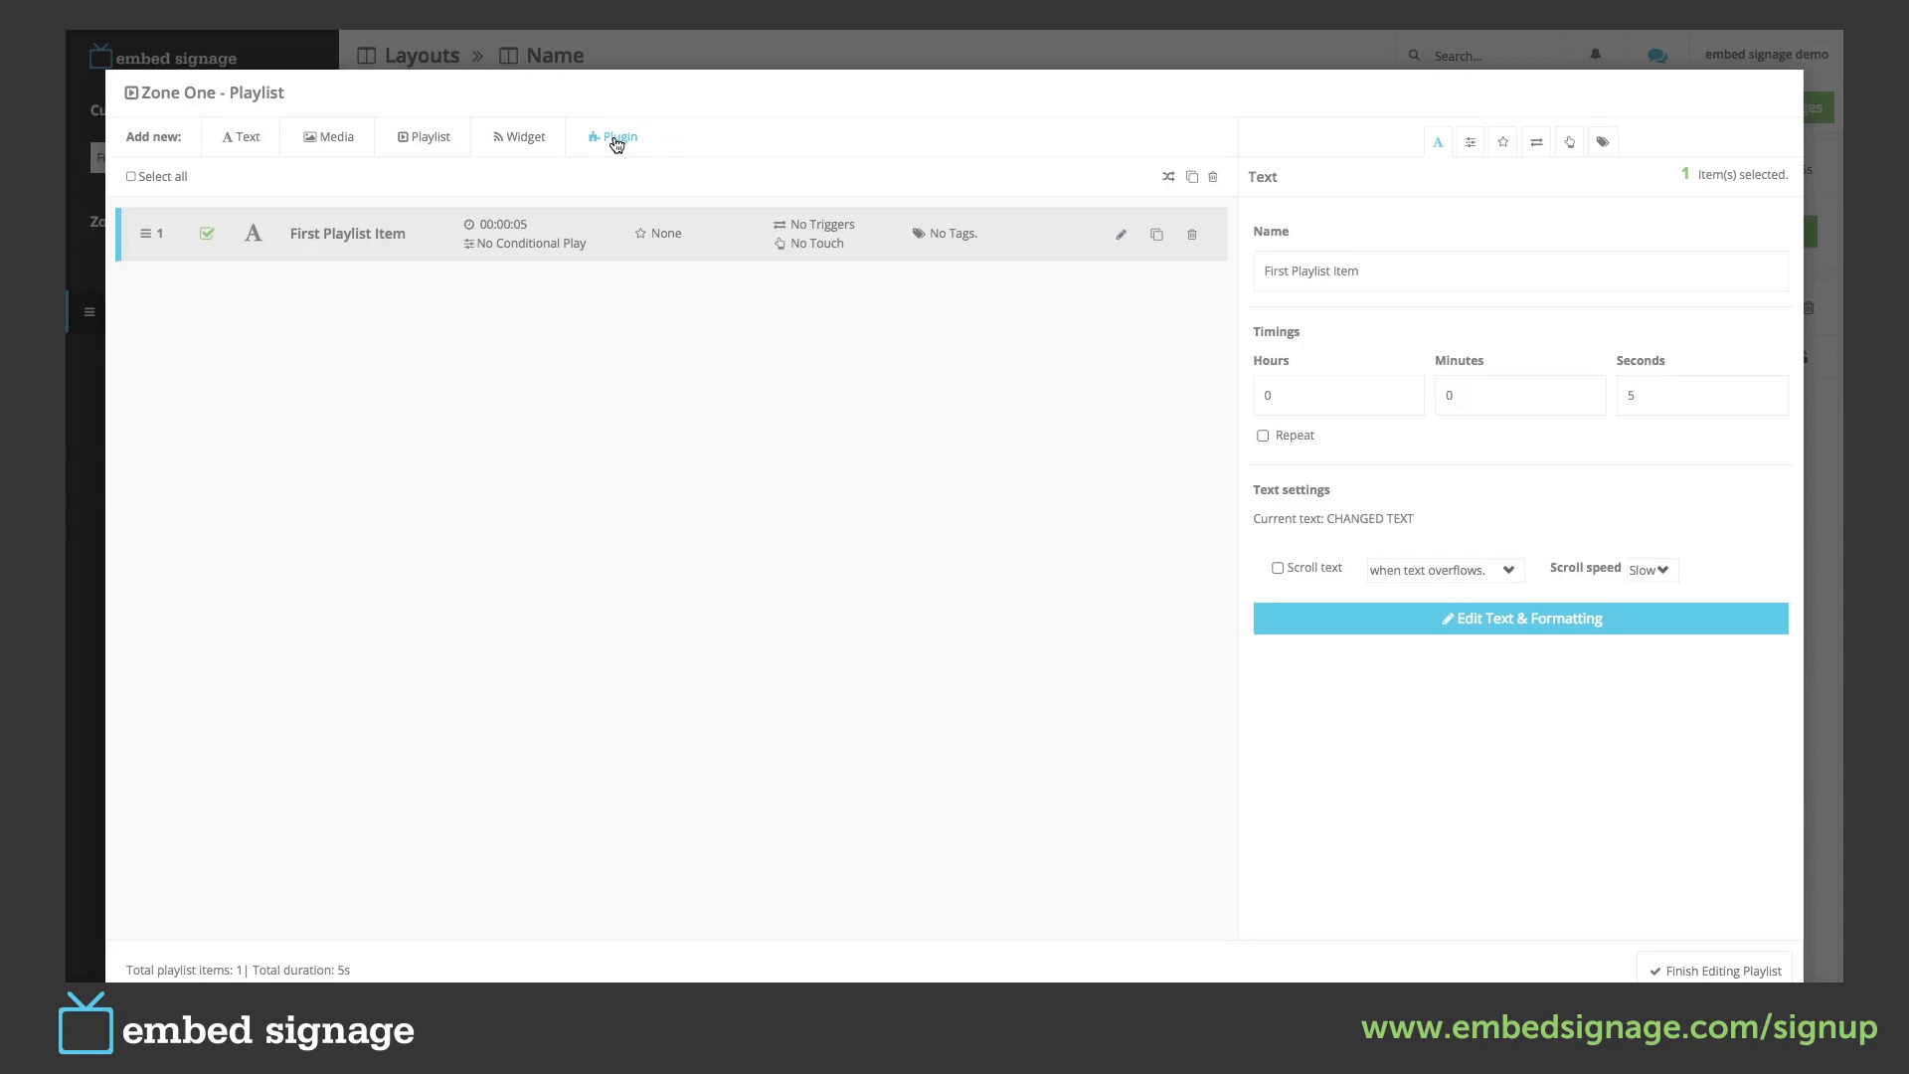
# Open media insertion for Zone One's playlist, try the A - Z and Random orders, and restore Uploaded Date - Newest first.
pyautogui.click(334, 141)
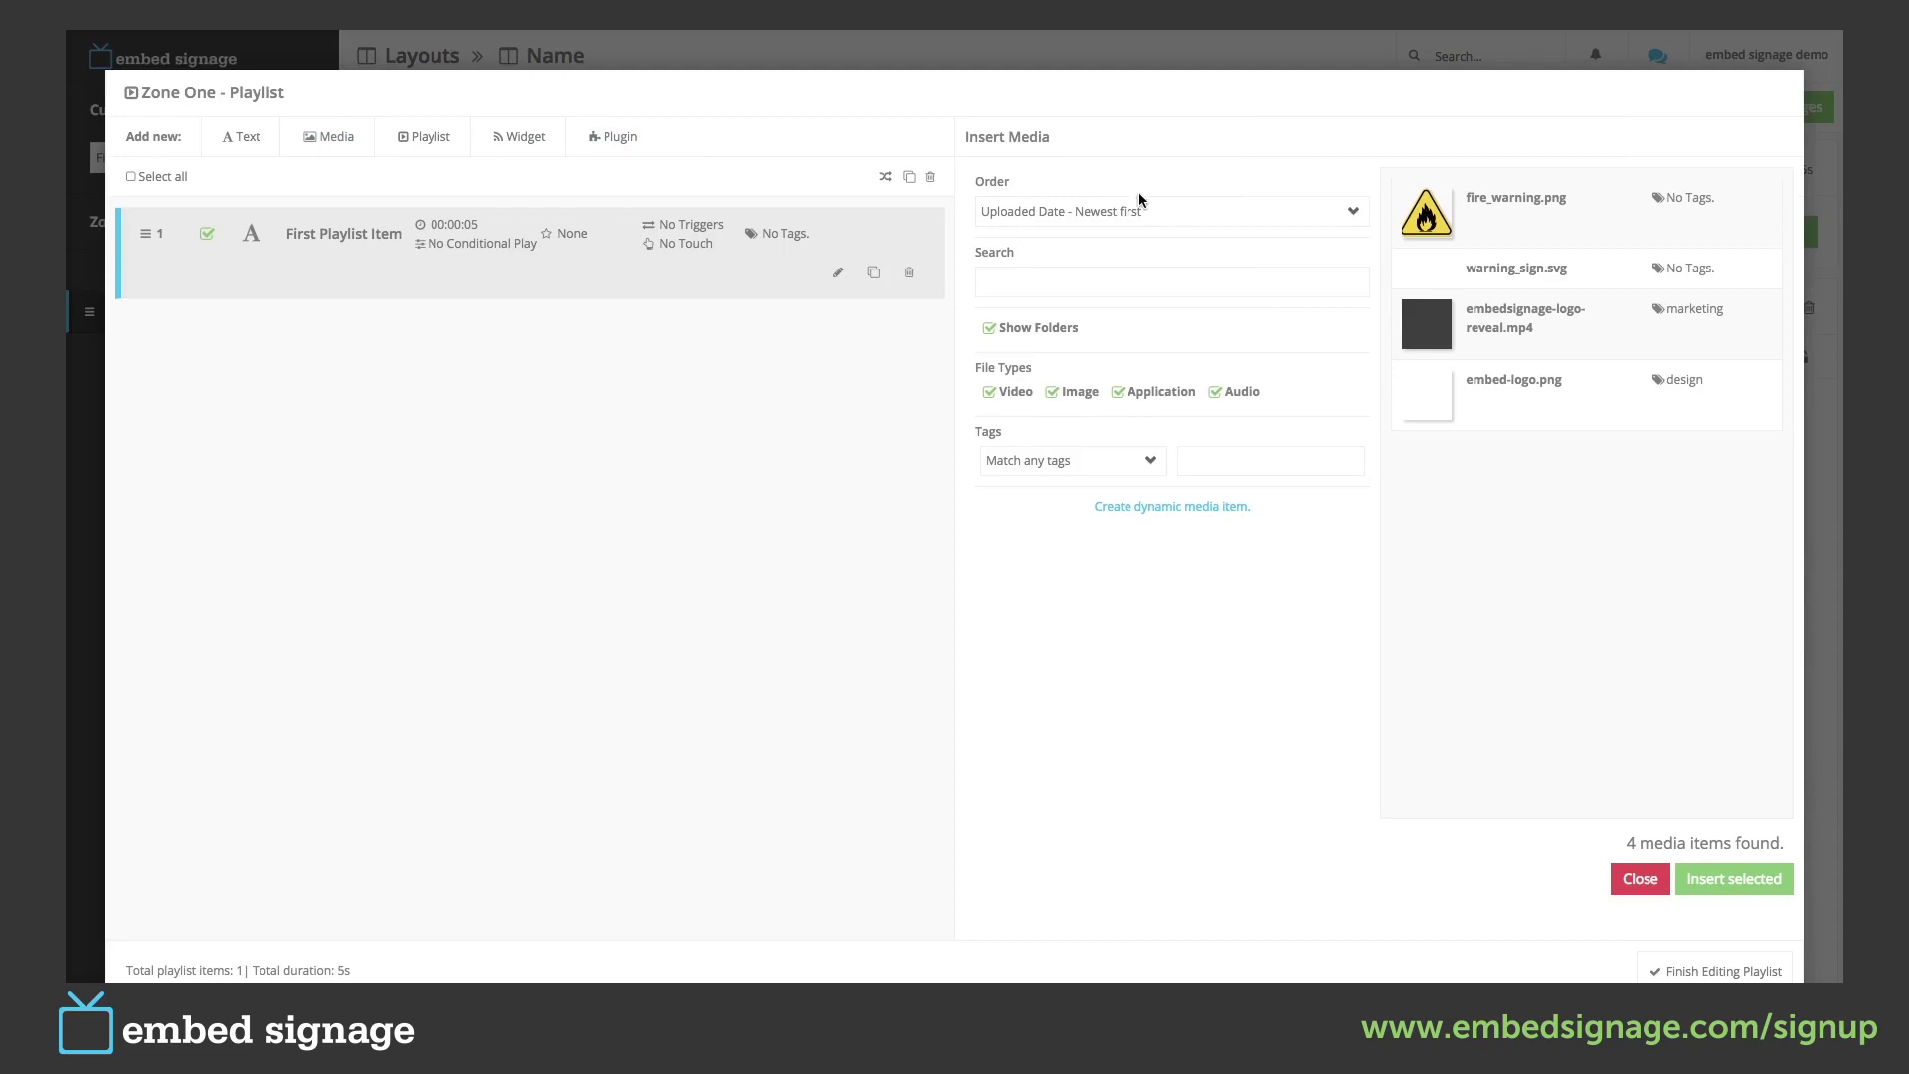
pyautogui.click(1170, 215)
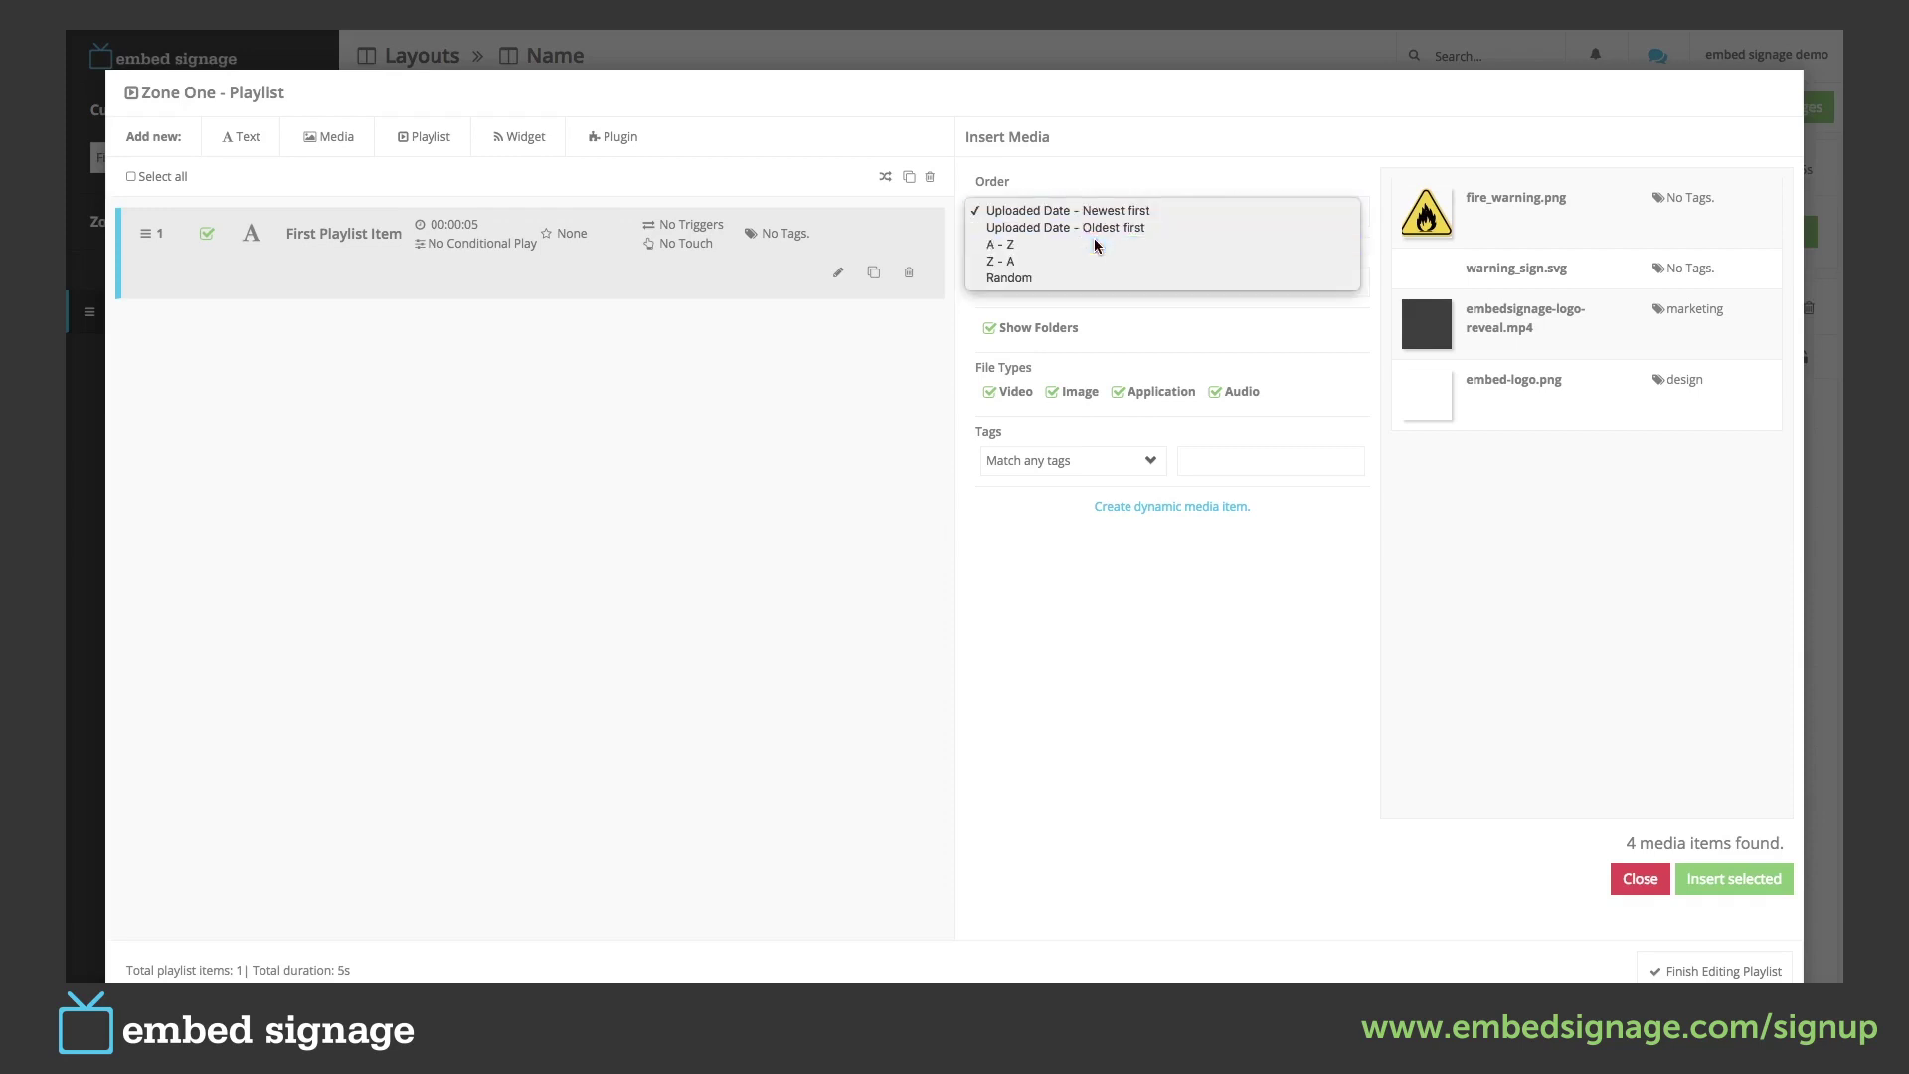
pyautogui.press('Escape')
pyautogui.click(1124, 215)
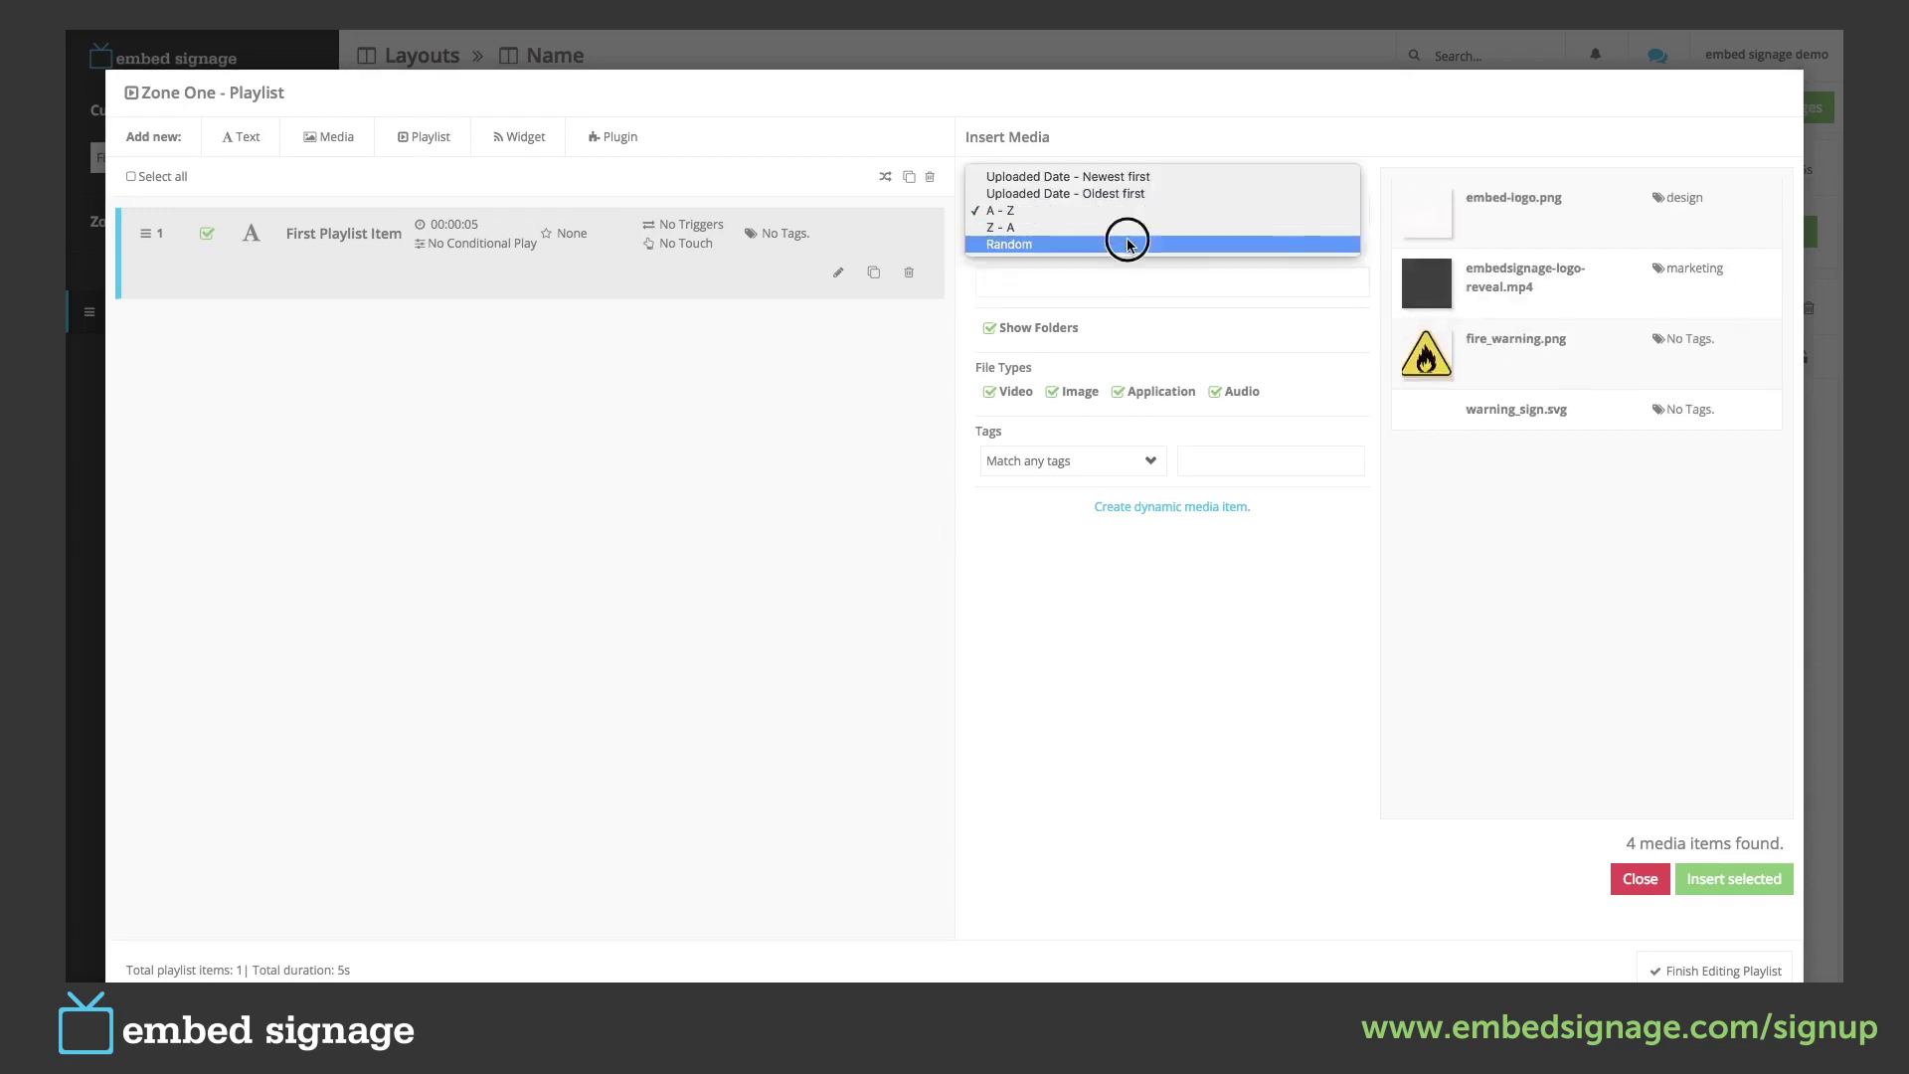
pyautogui.press('Escape')
pyautogui.click(1127, 208)
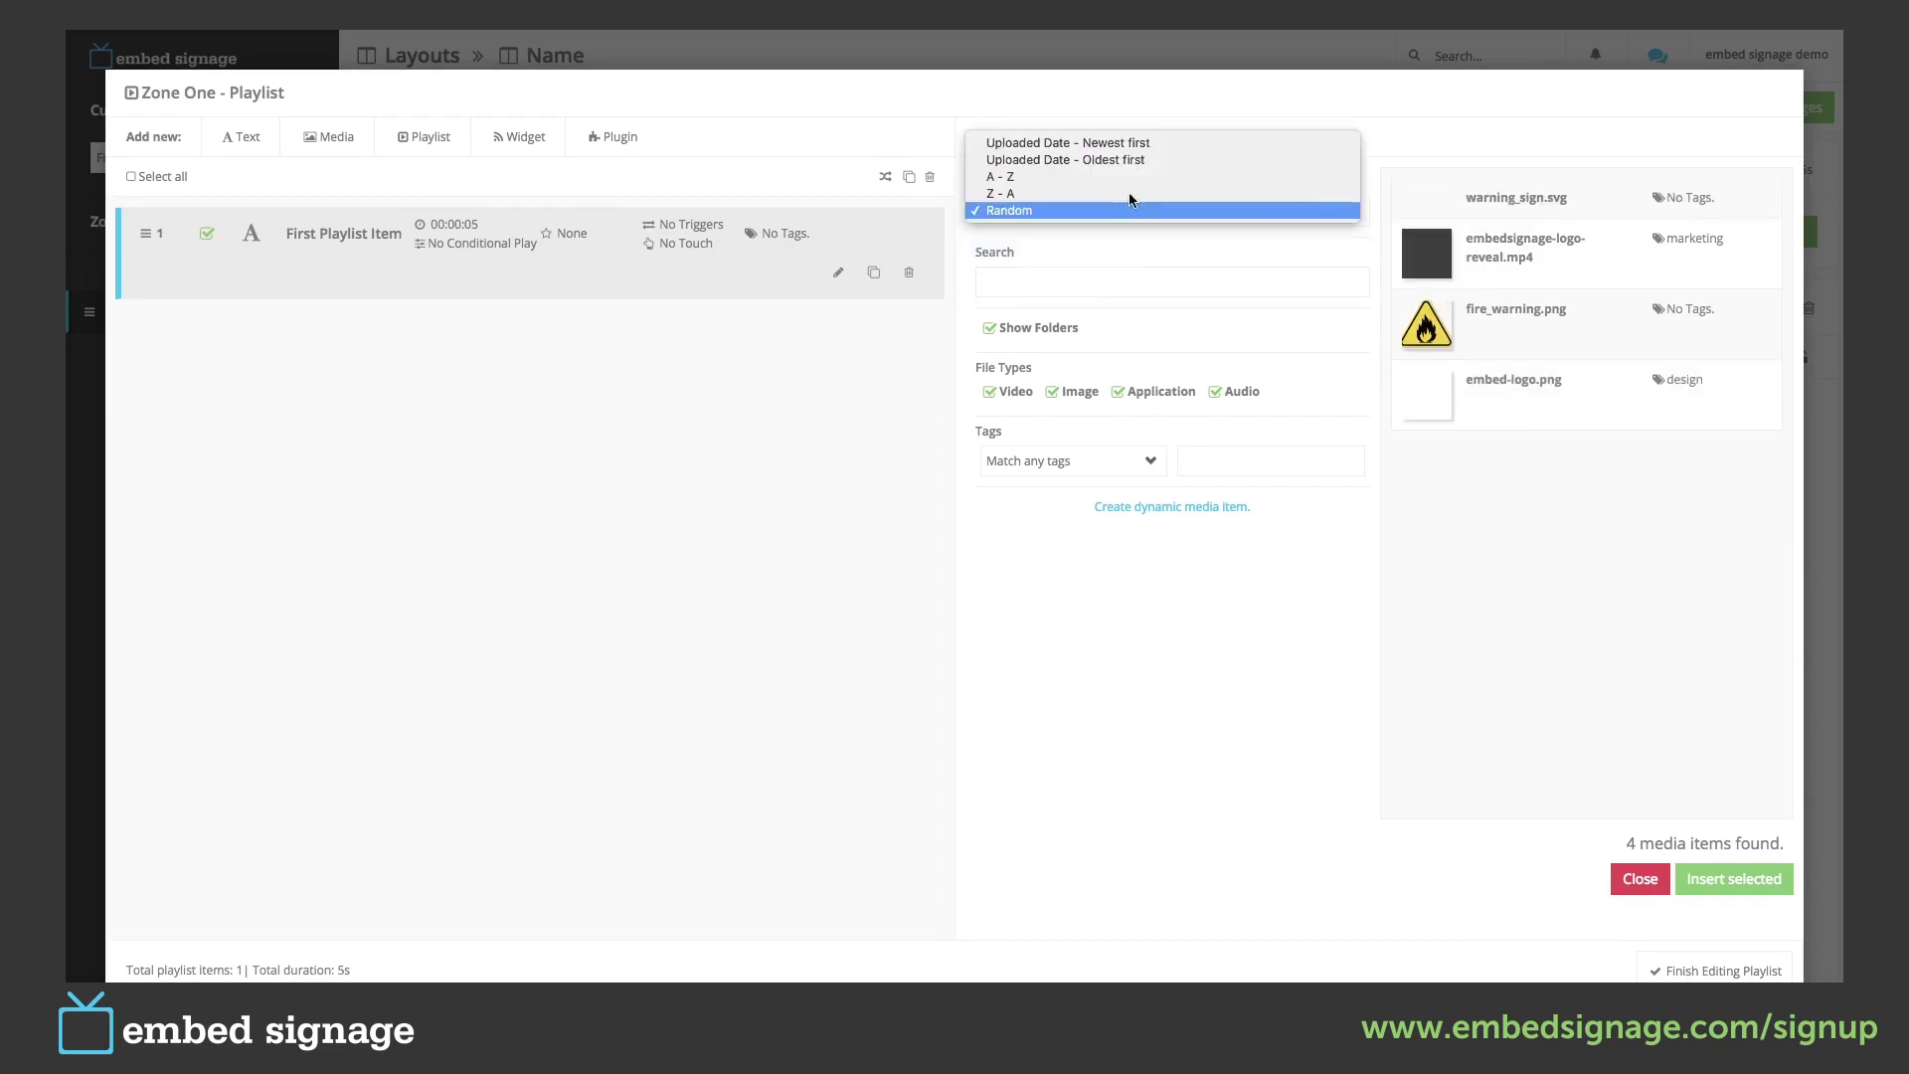
pyautogui.click(1118, 147)
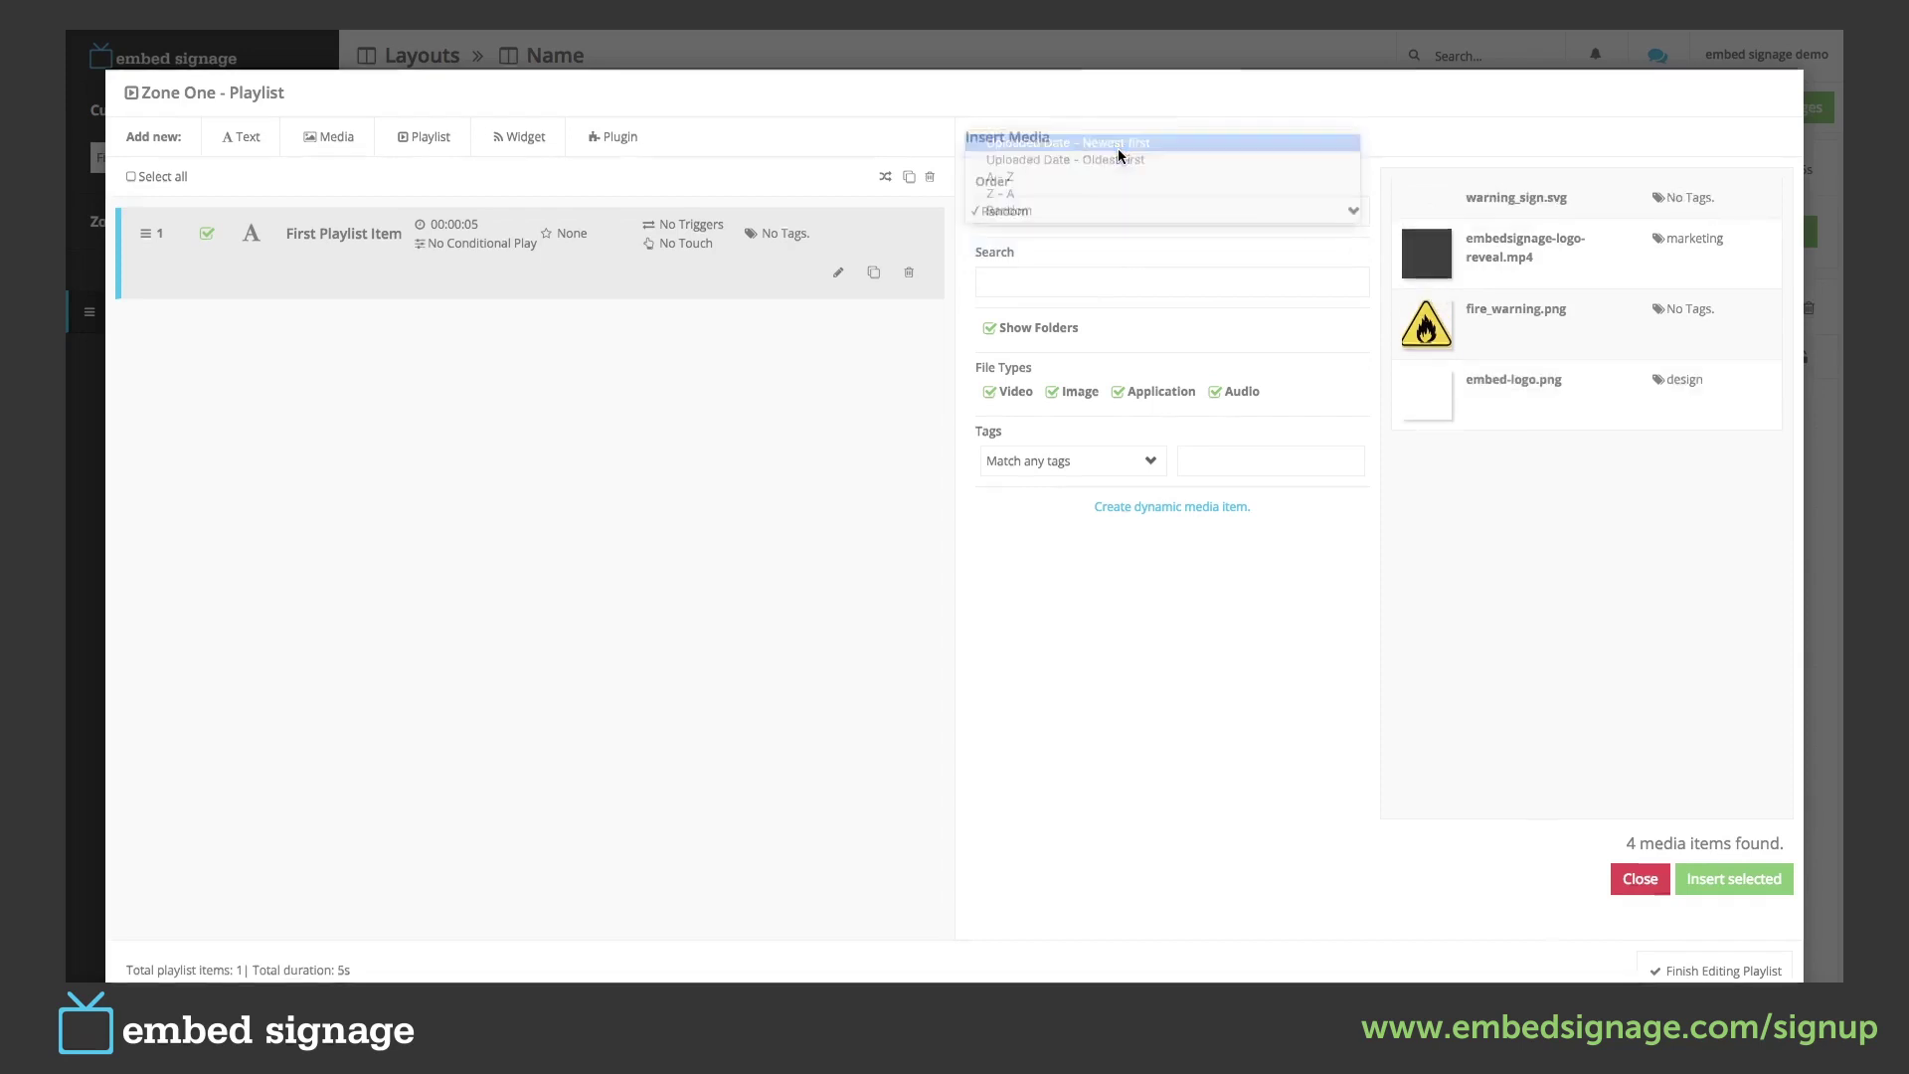
# Search the available media for embed and clear the search.
pyautogui.click(1046, 282)
pyautogui.write('embed')
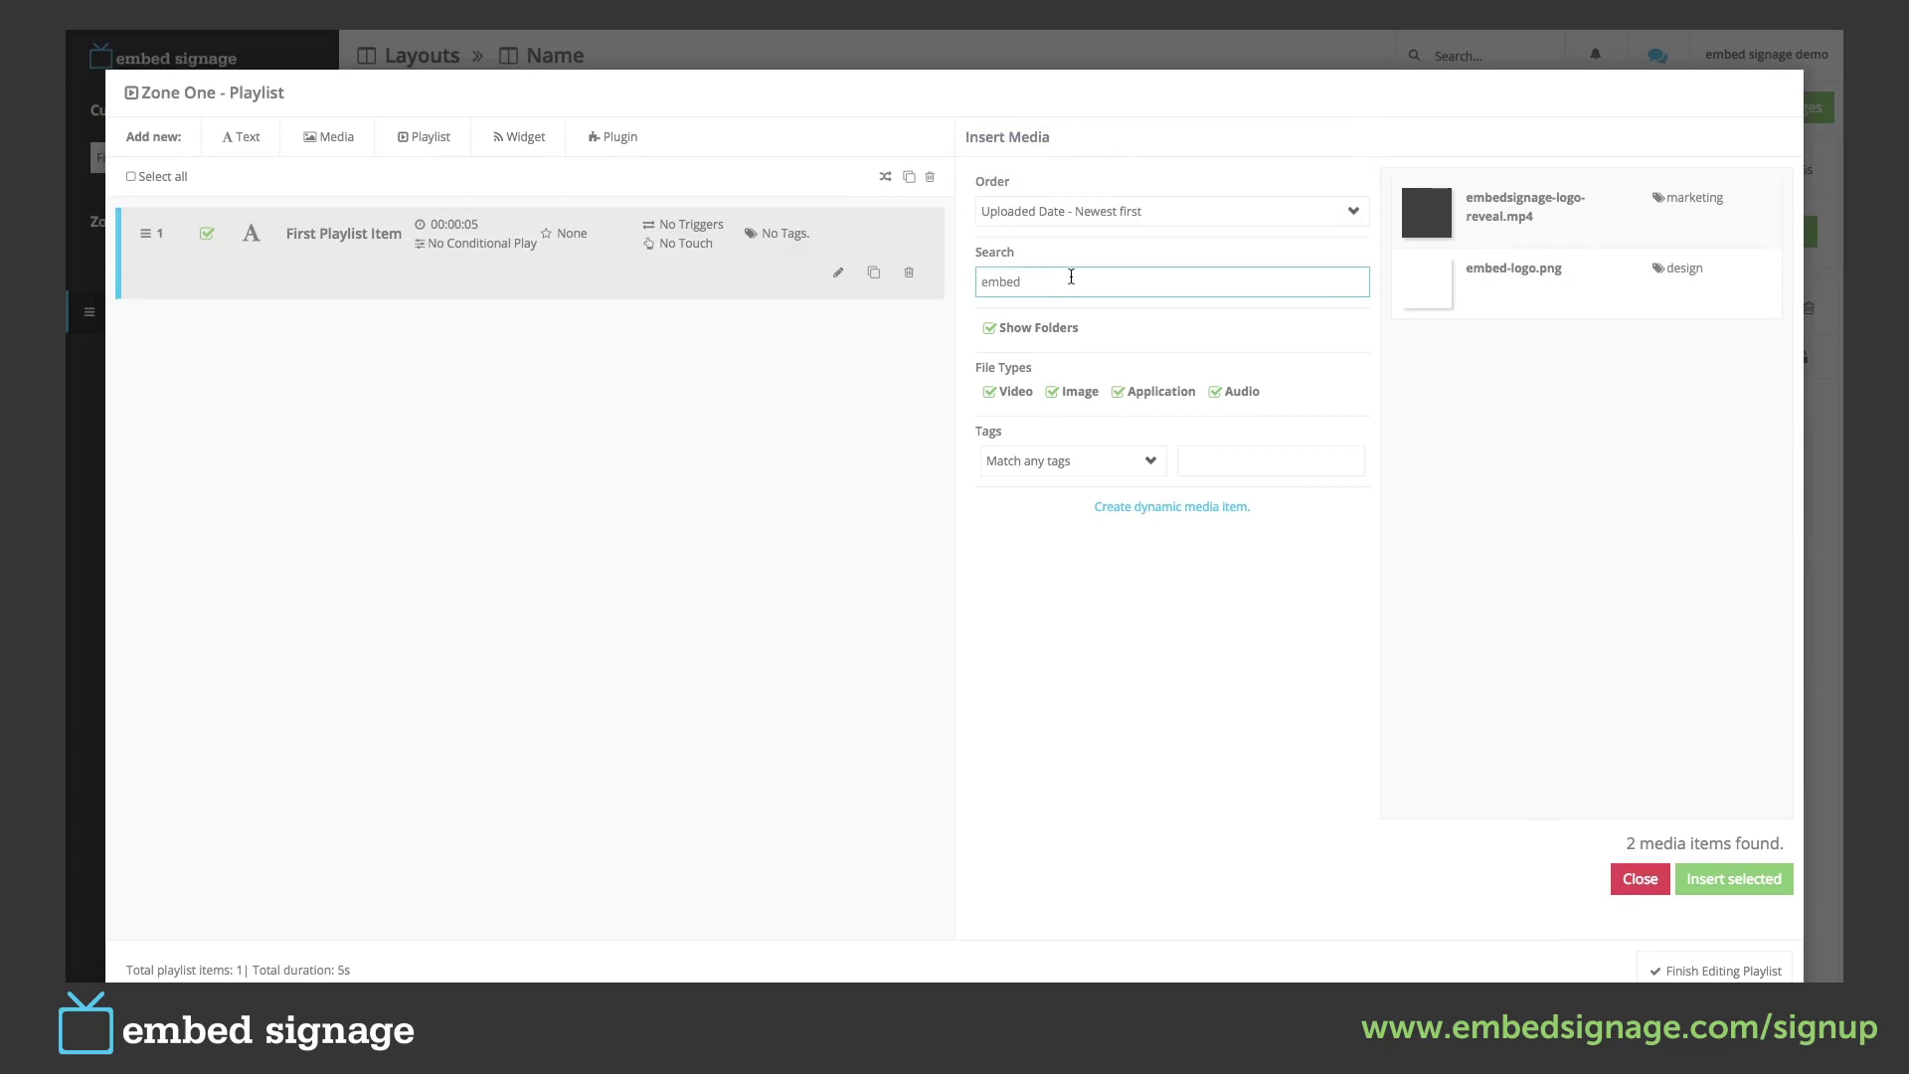
pyautogui.moveTo(1071, 277); pyautogui.dragTo(962, 284)
pyautogui.press('BackSpace')
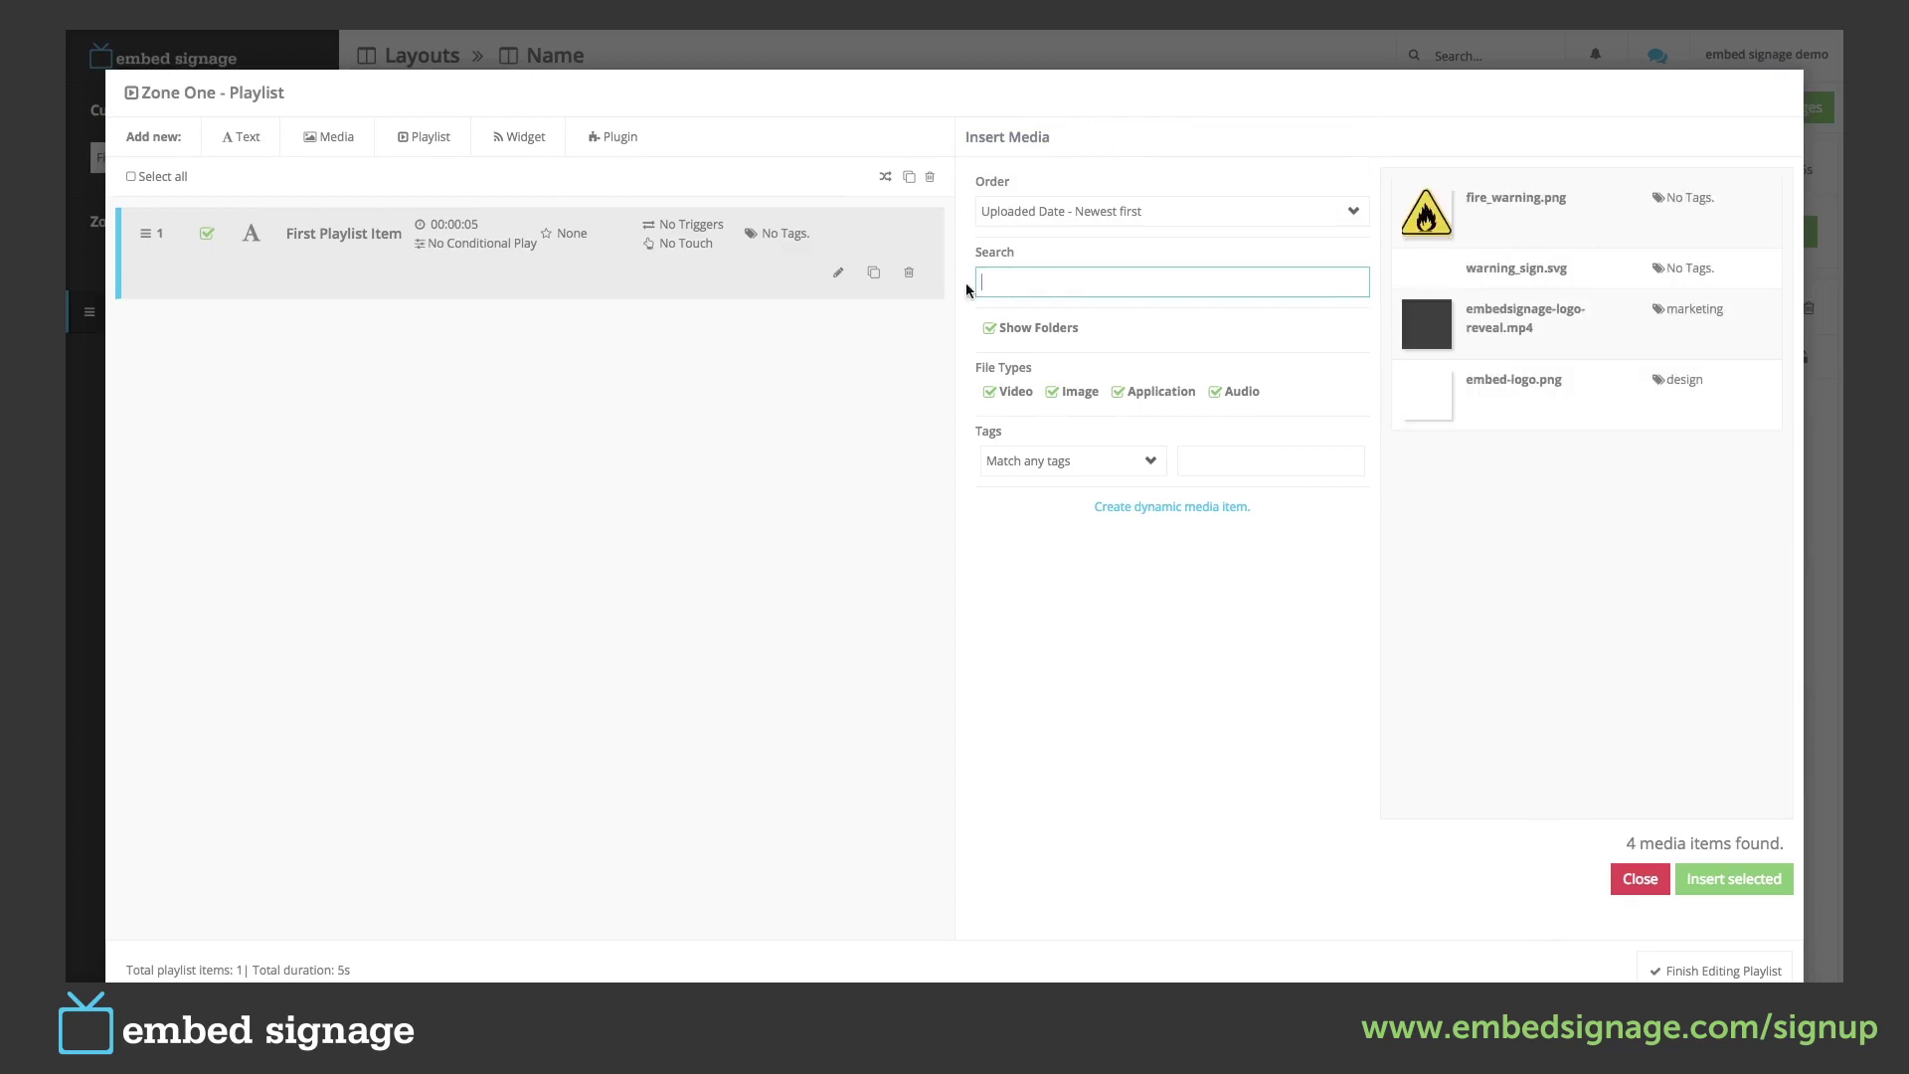
# Filter the media list to video files only, and re-enable the Image, Application and Audio types.
pyautogui.click(1055, 365)
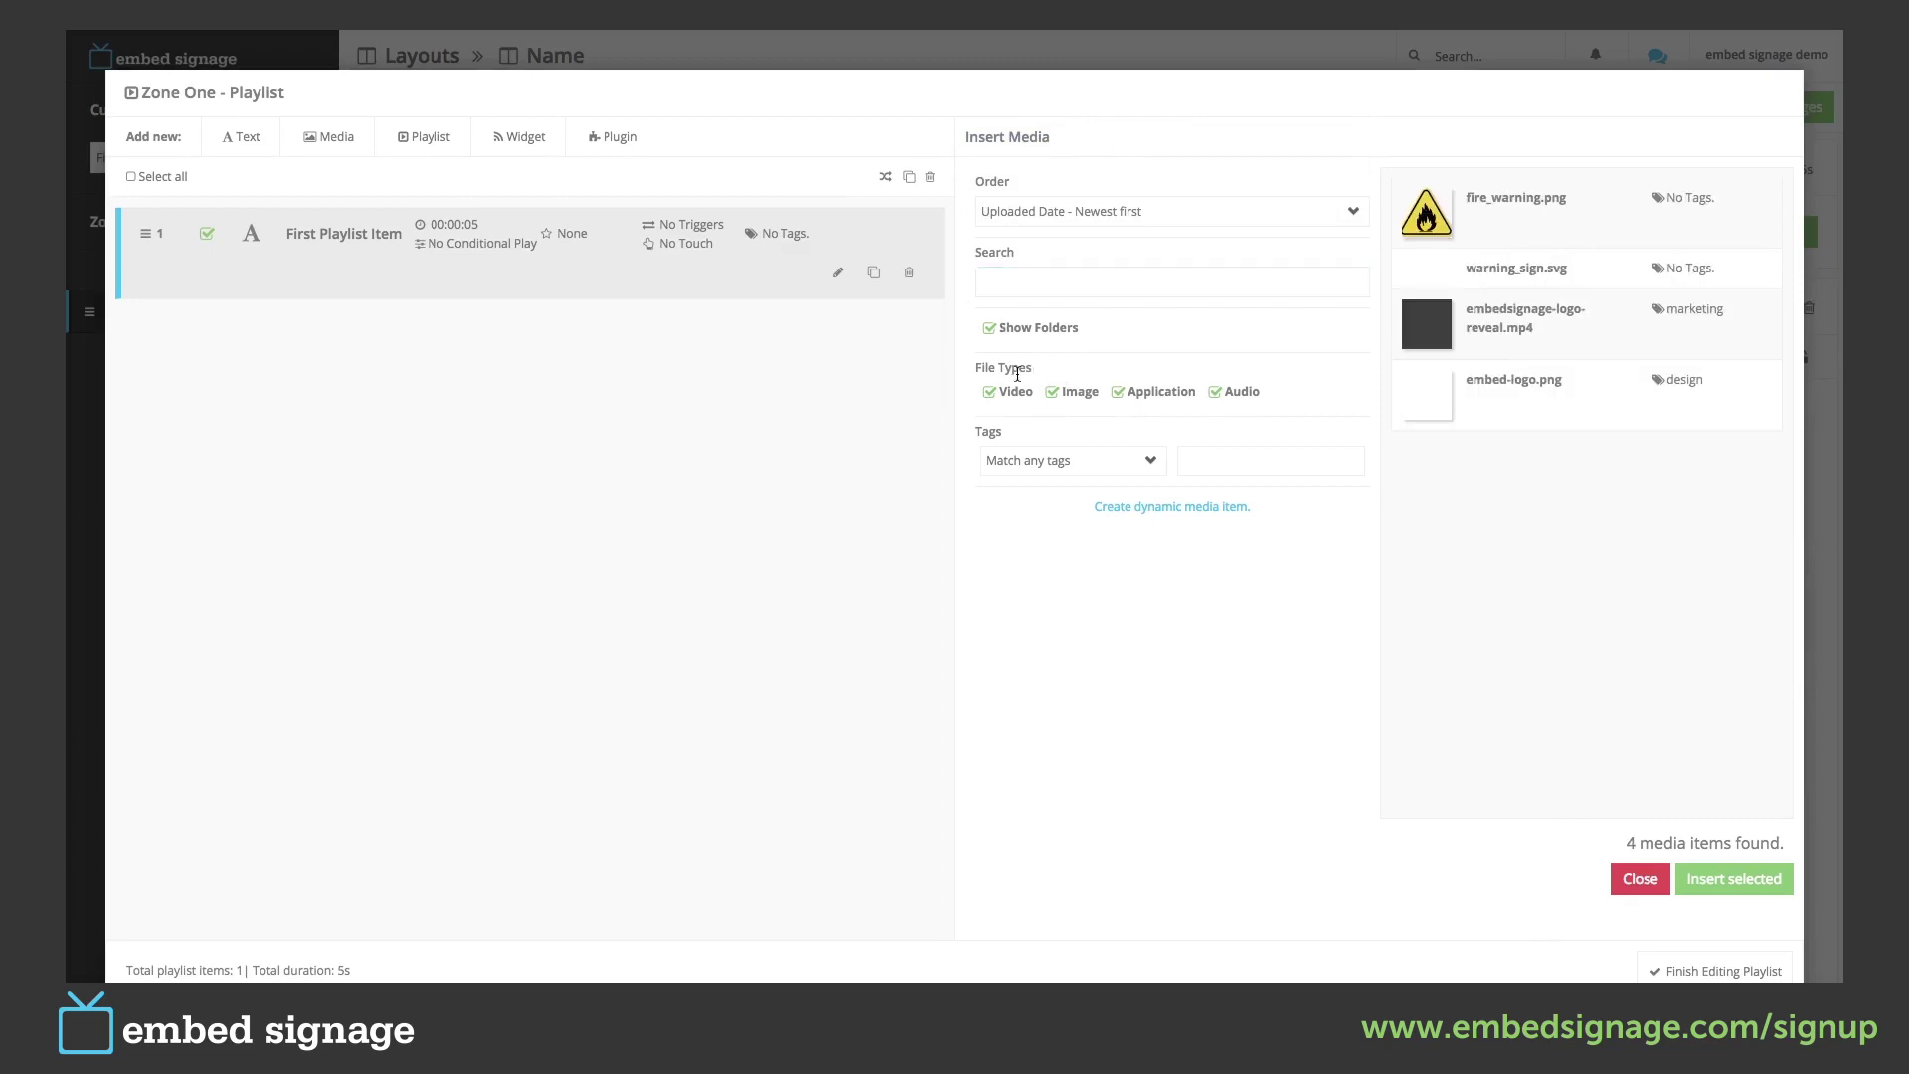
pyautogui.click(1052, 392)
pyautogui.click(1116, 392)
pyautogui.click(1207, 392)
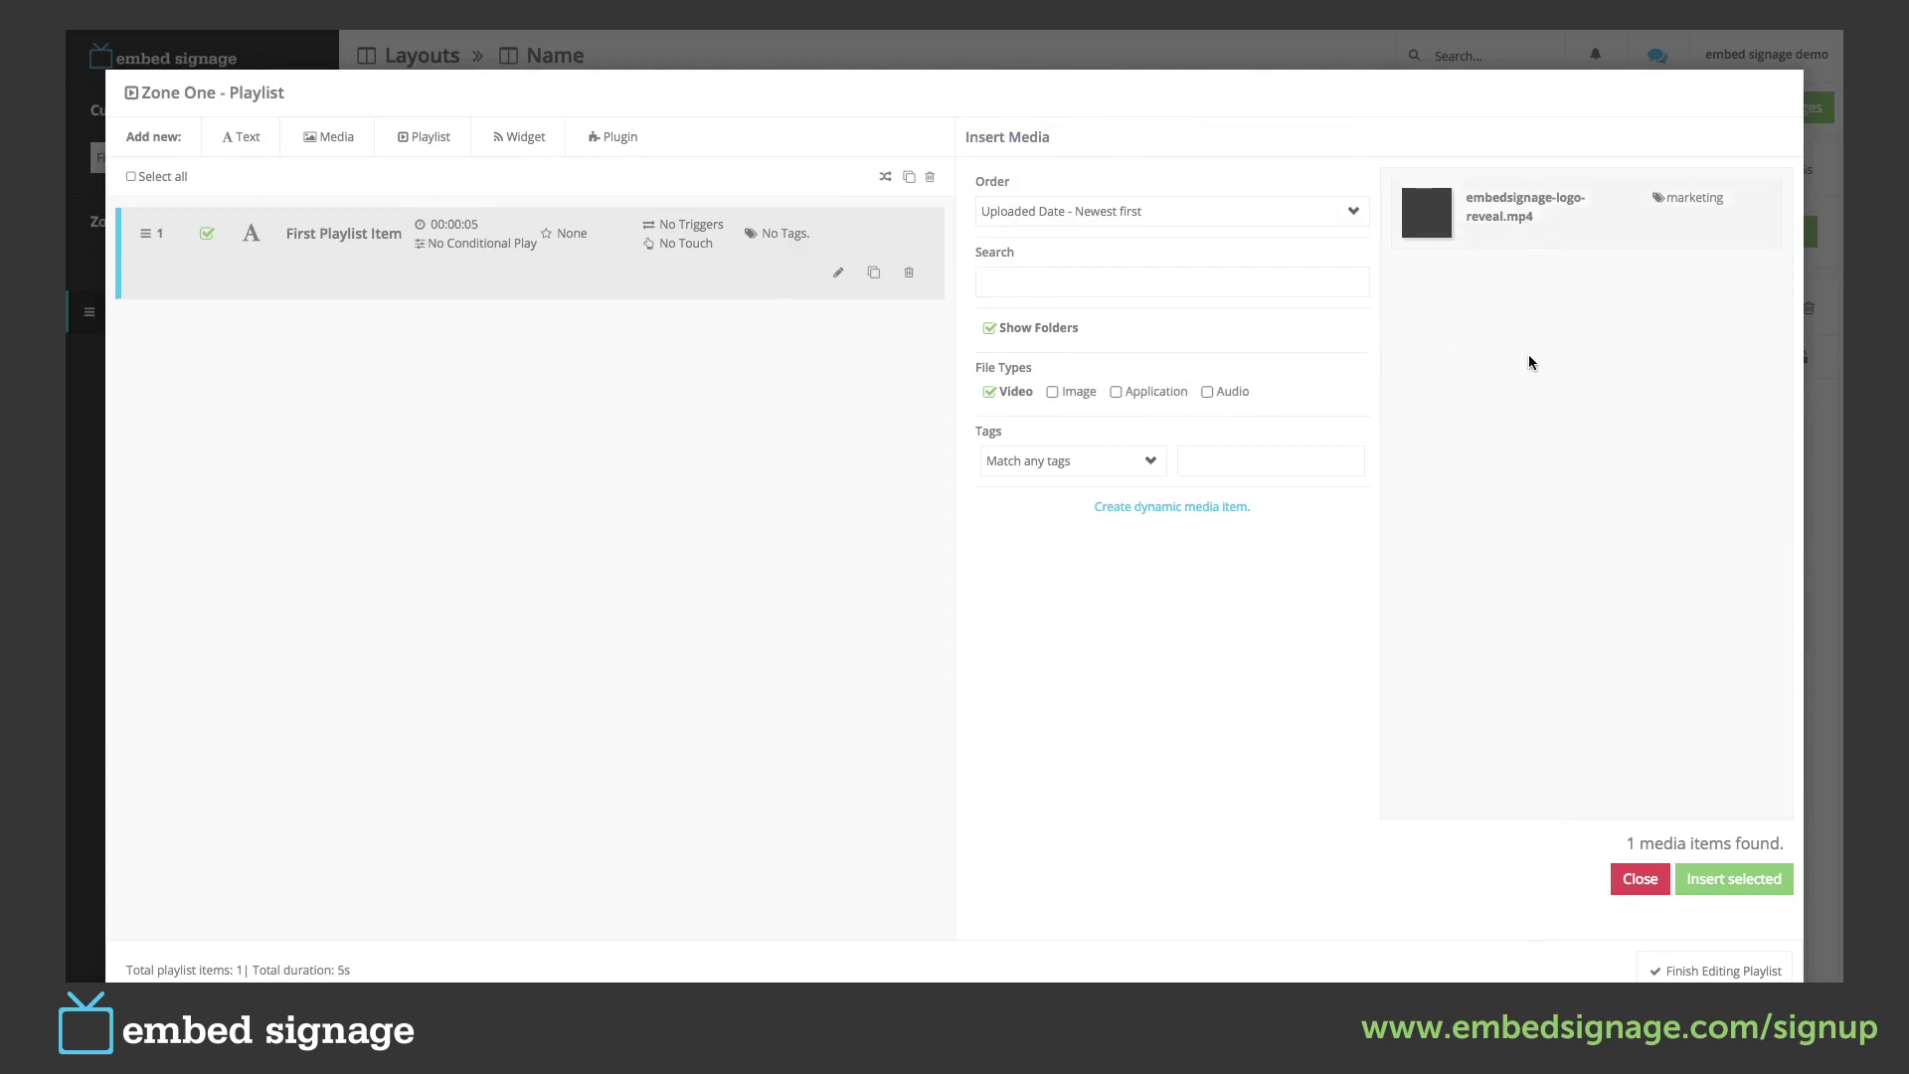
pyautogui.click(1054, 392)
pyautogui.click(1119, 392)
pyautogui.click(1223, 392)
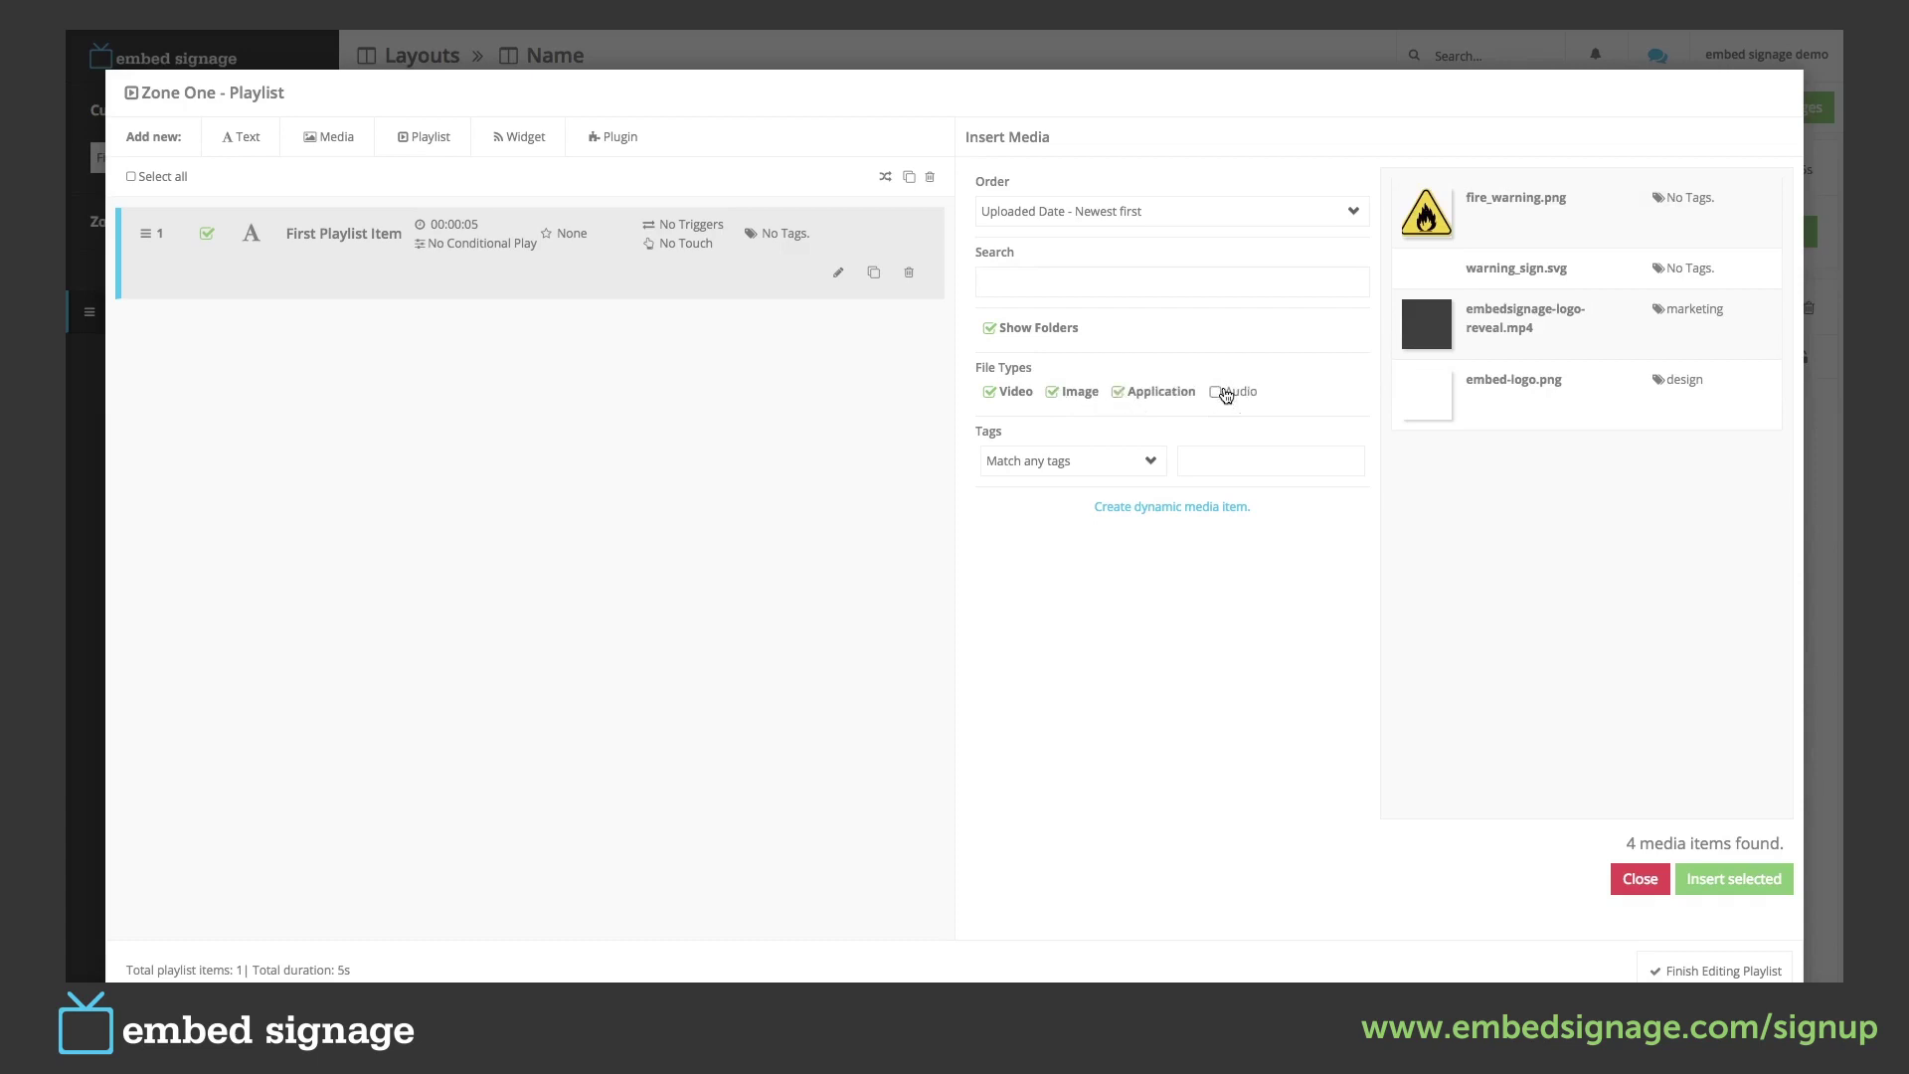
# Filter the media list by the design tag and remove that tag filter.
pyautogui.click(1214, 462)
pyautogui.write('design')
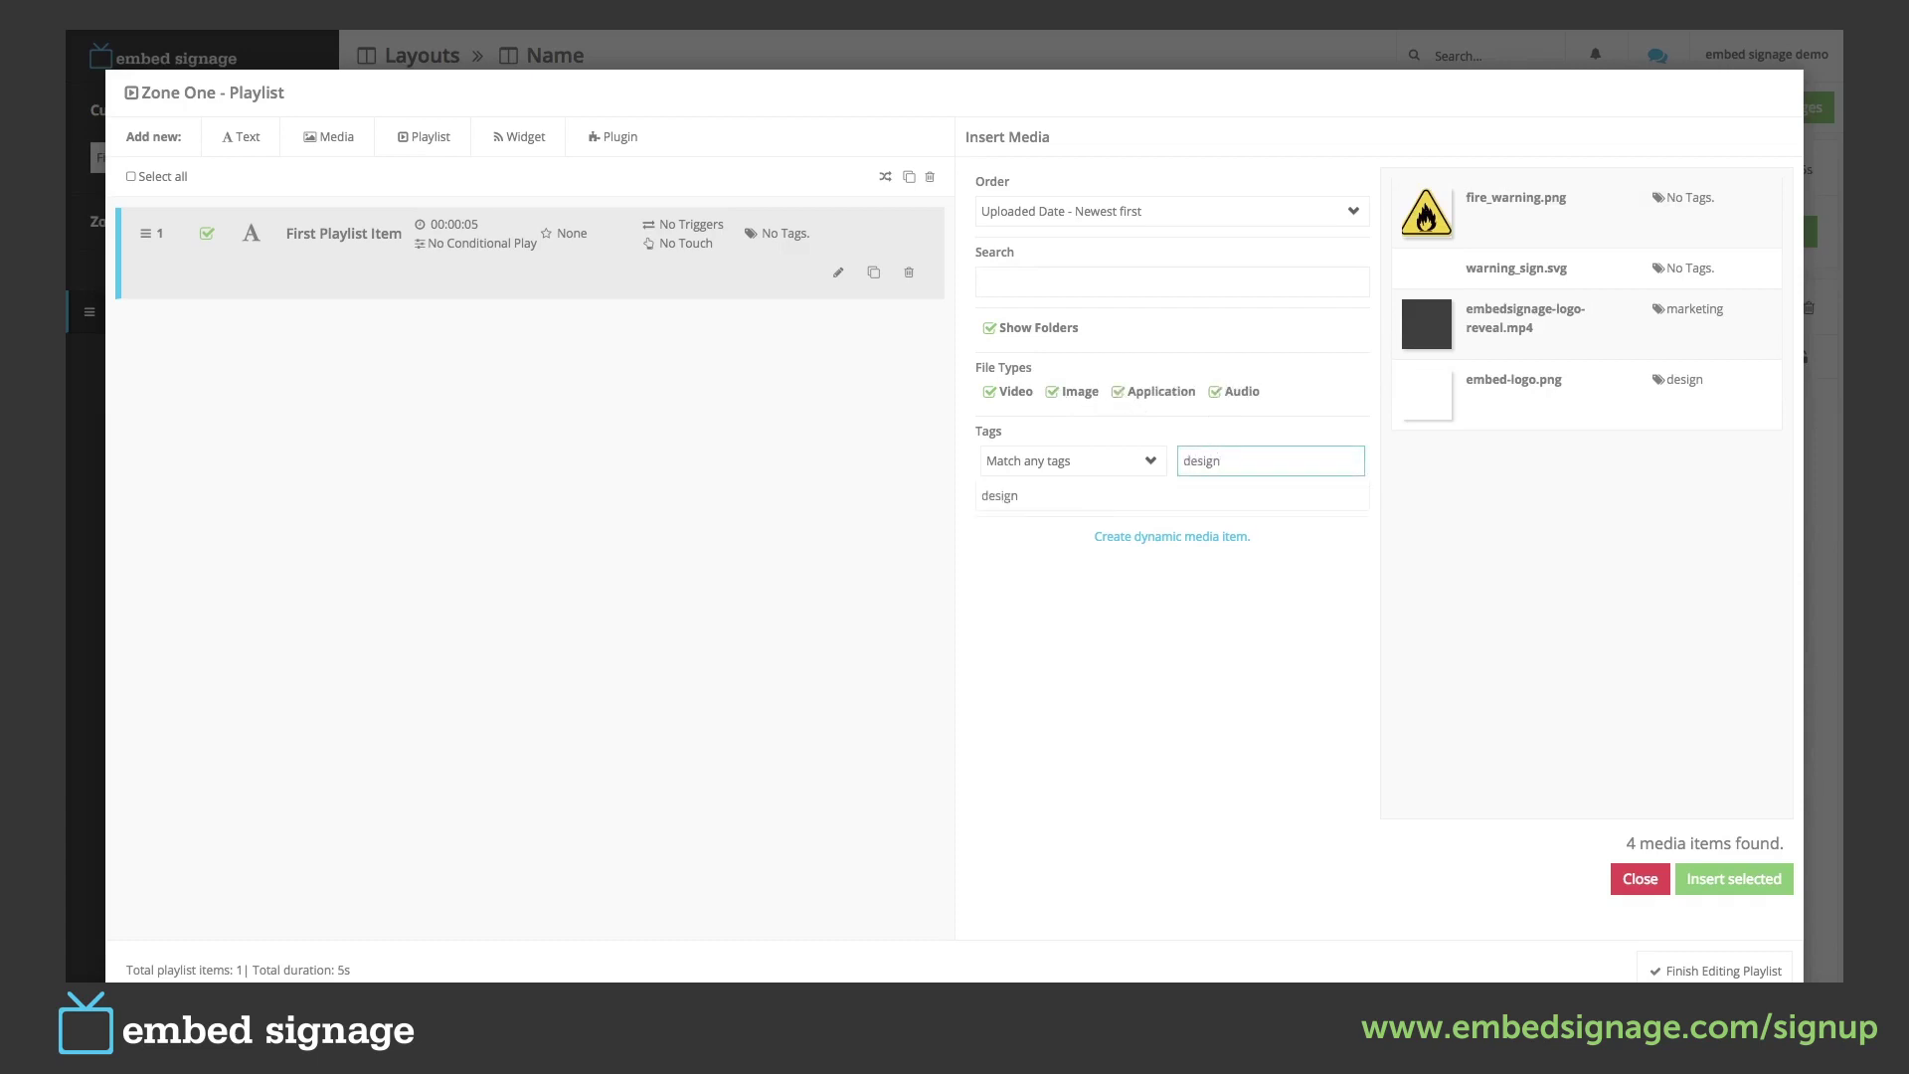
pyautogui.click(992, 501)
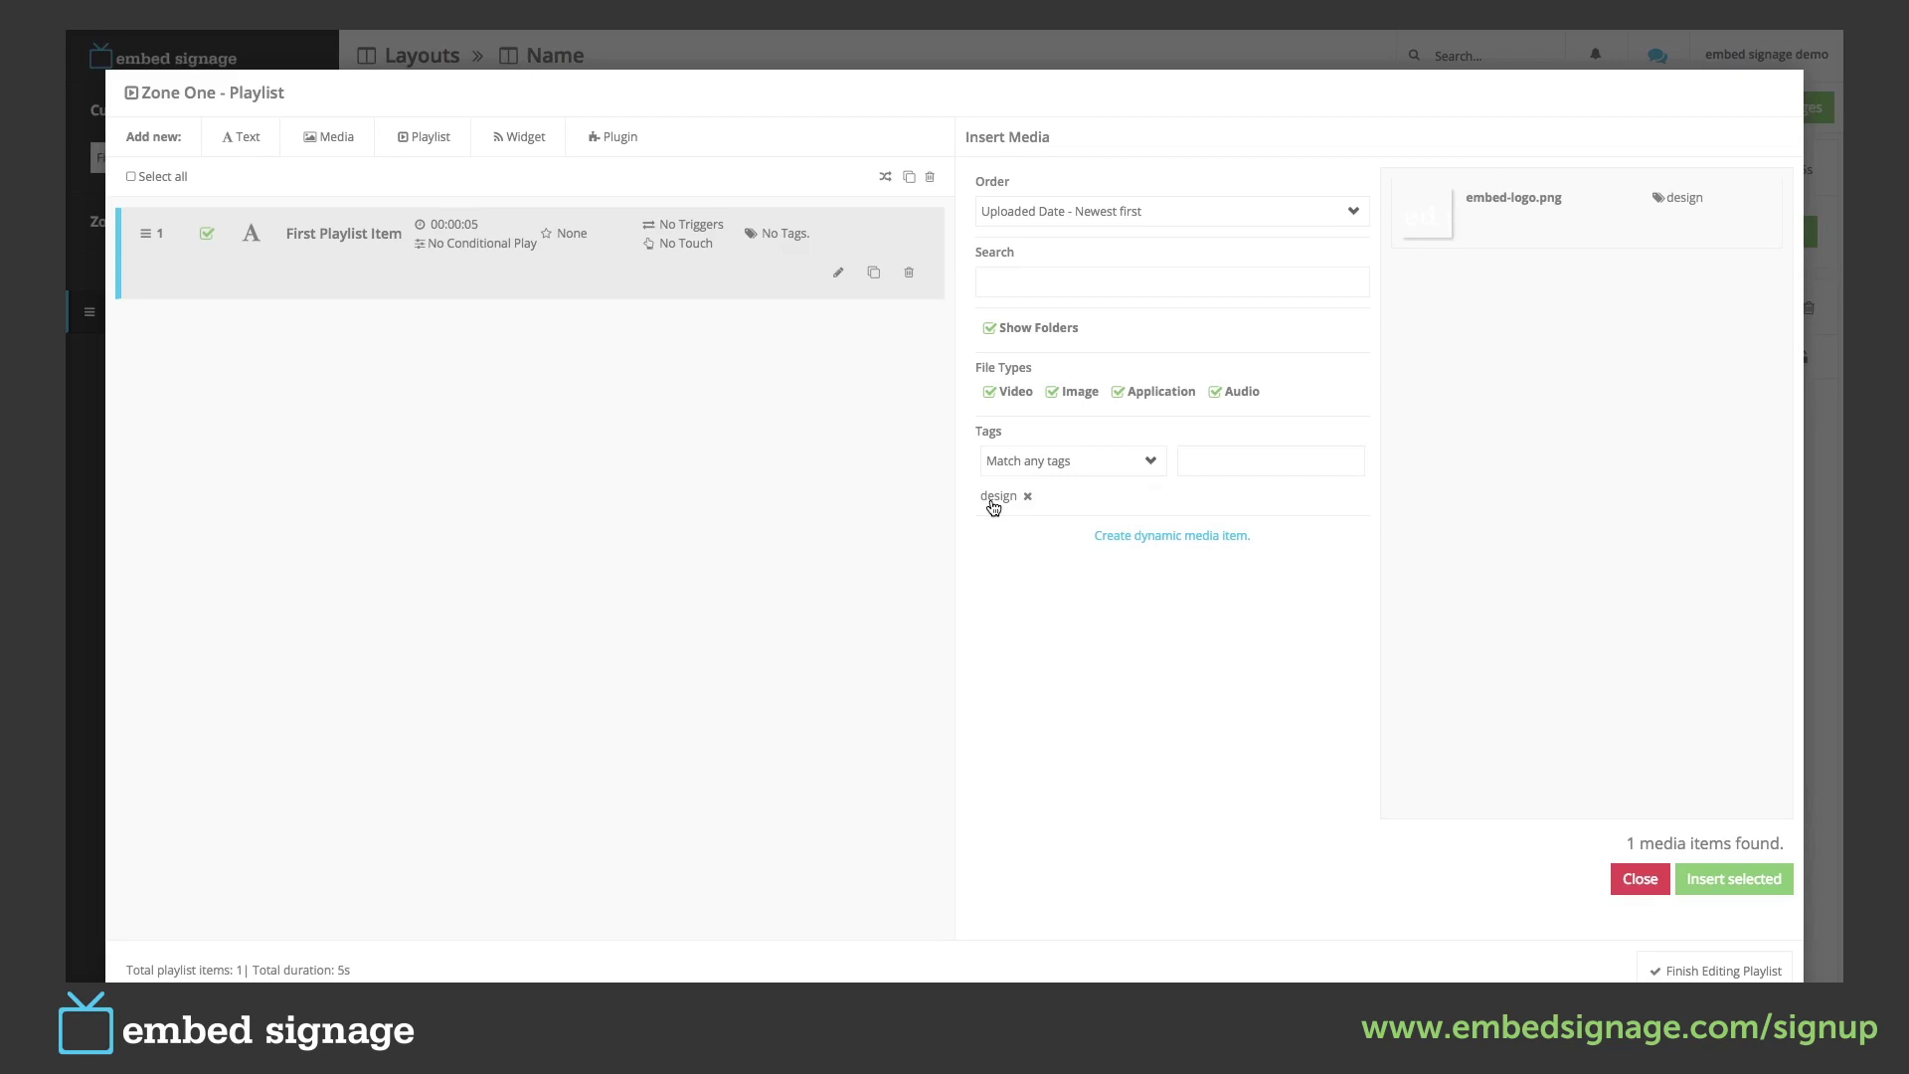
pyautogui.click(1028, 497)
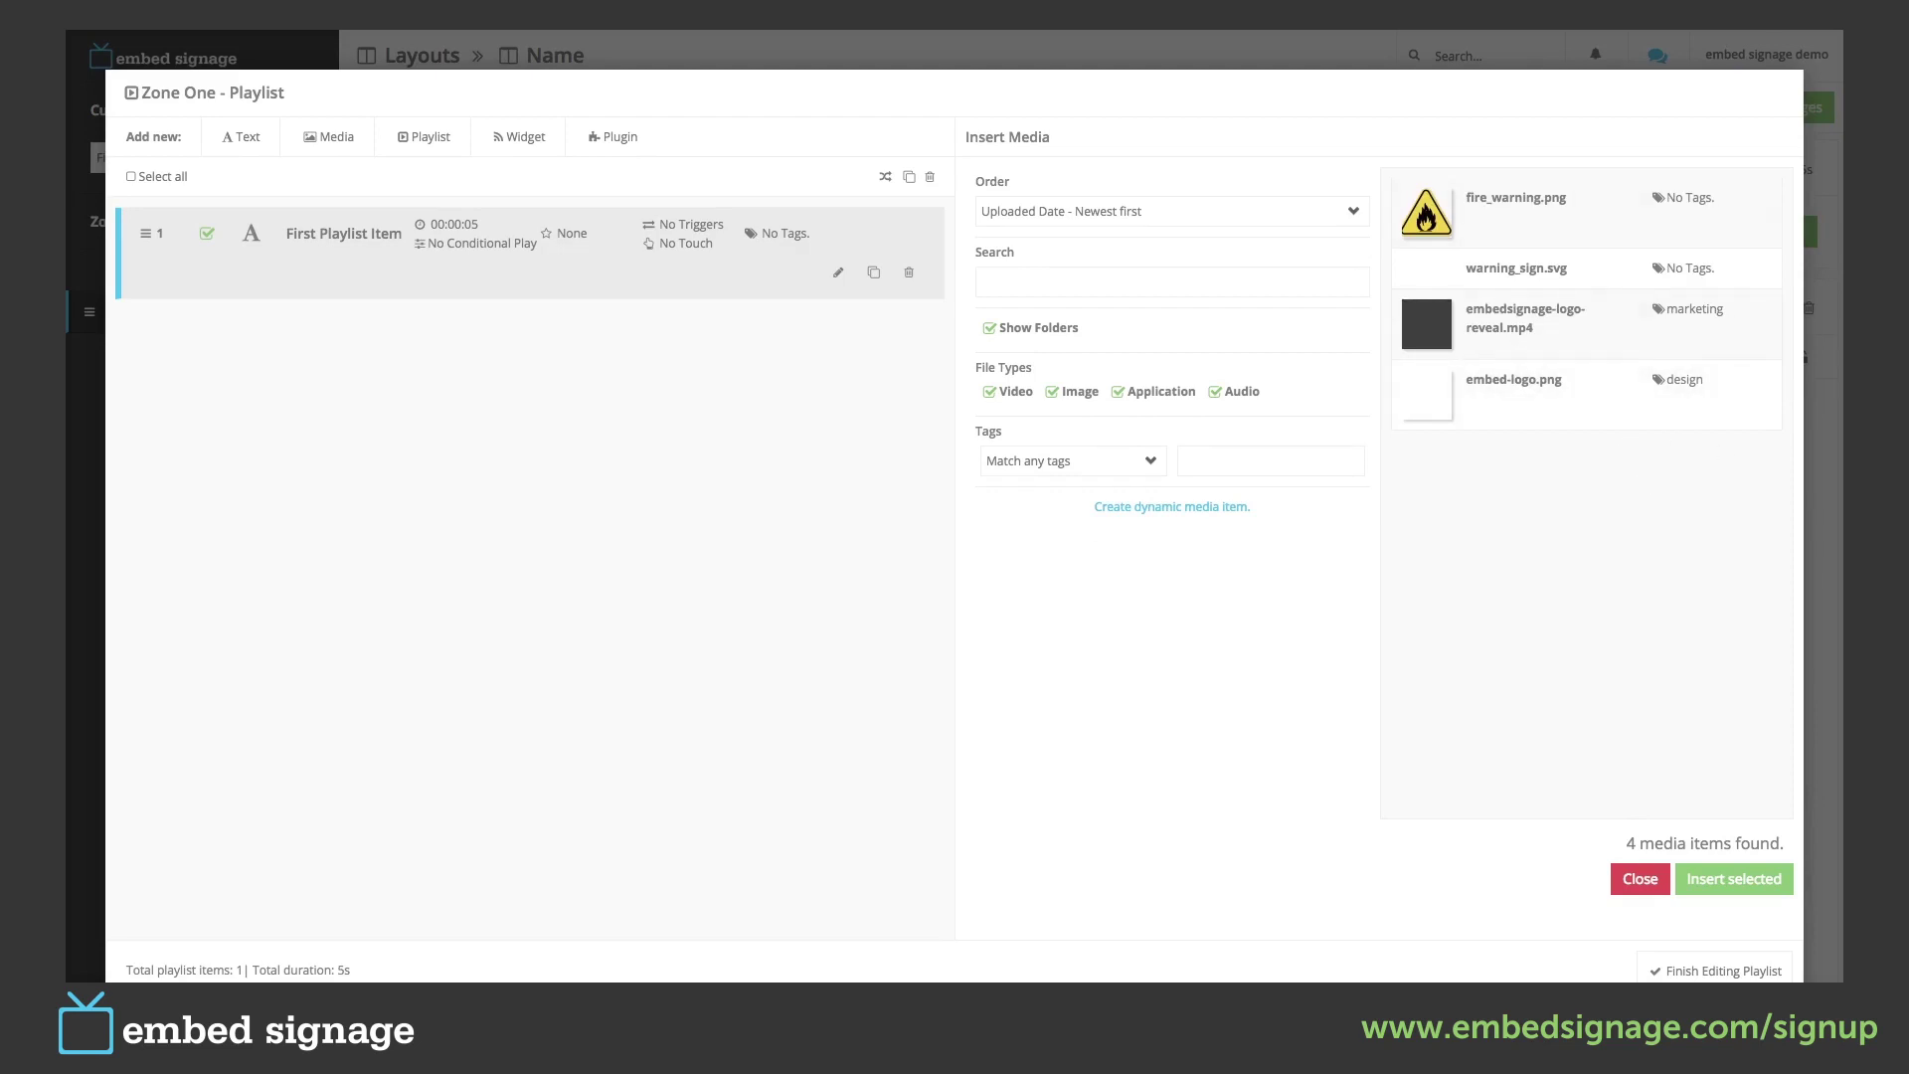
# Upload Wolf.jpg to the media list and insert it into Zone One's playlist.
pyautogui.moveTo(1632, 255); pyautogui.dragTo(1608, 222)
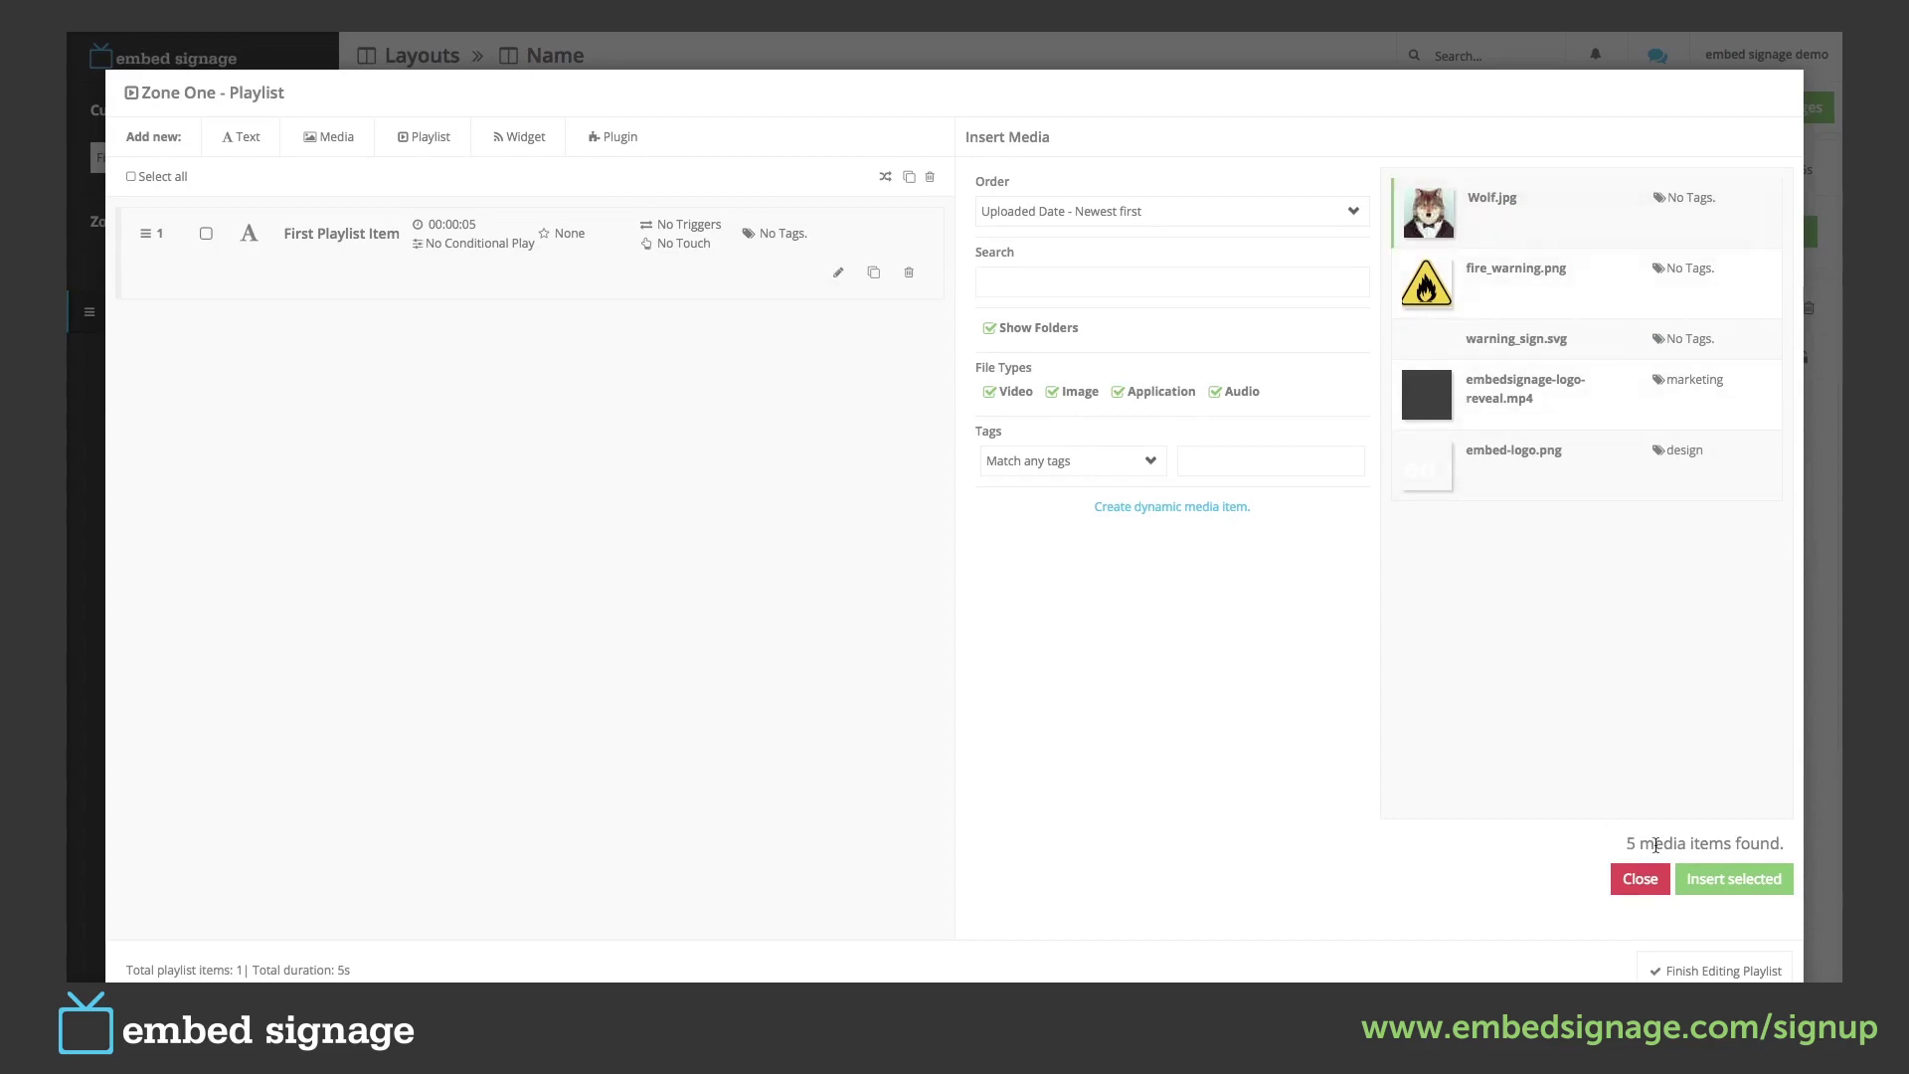
pyautogui.click(1702, 879)
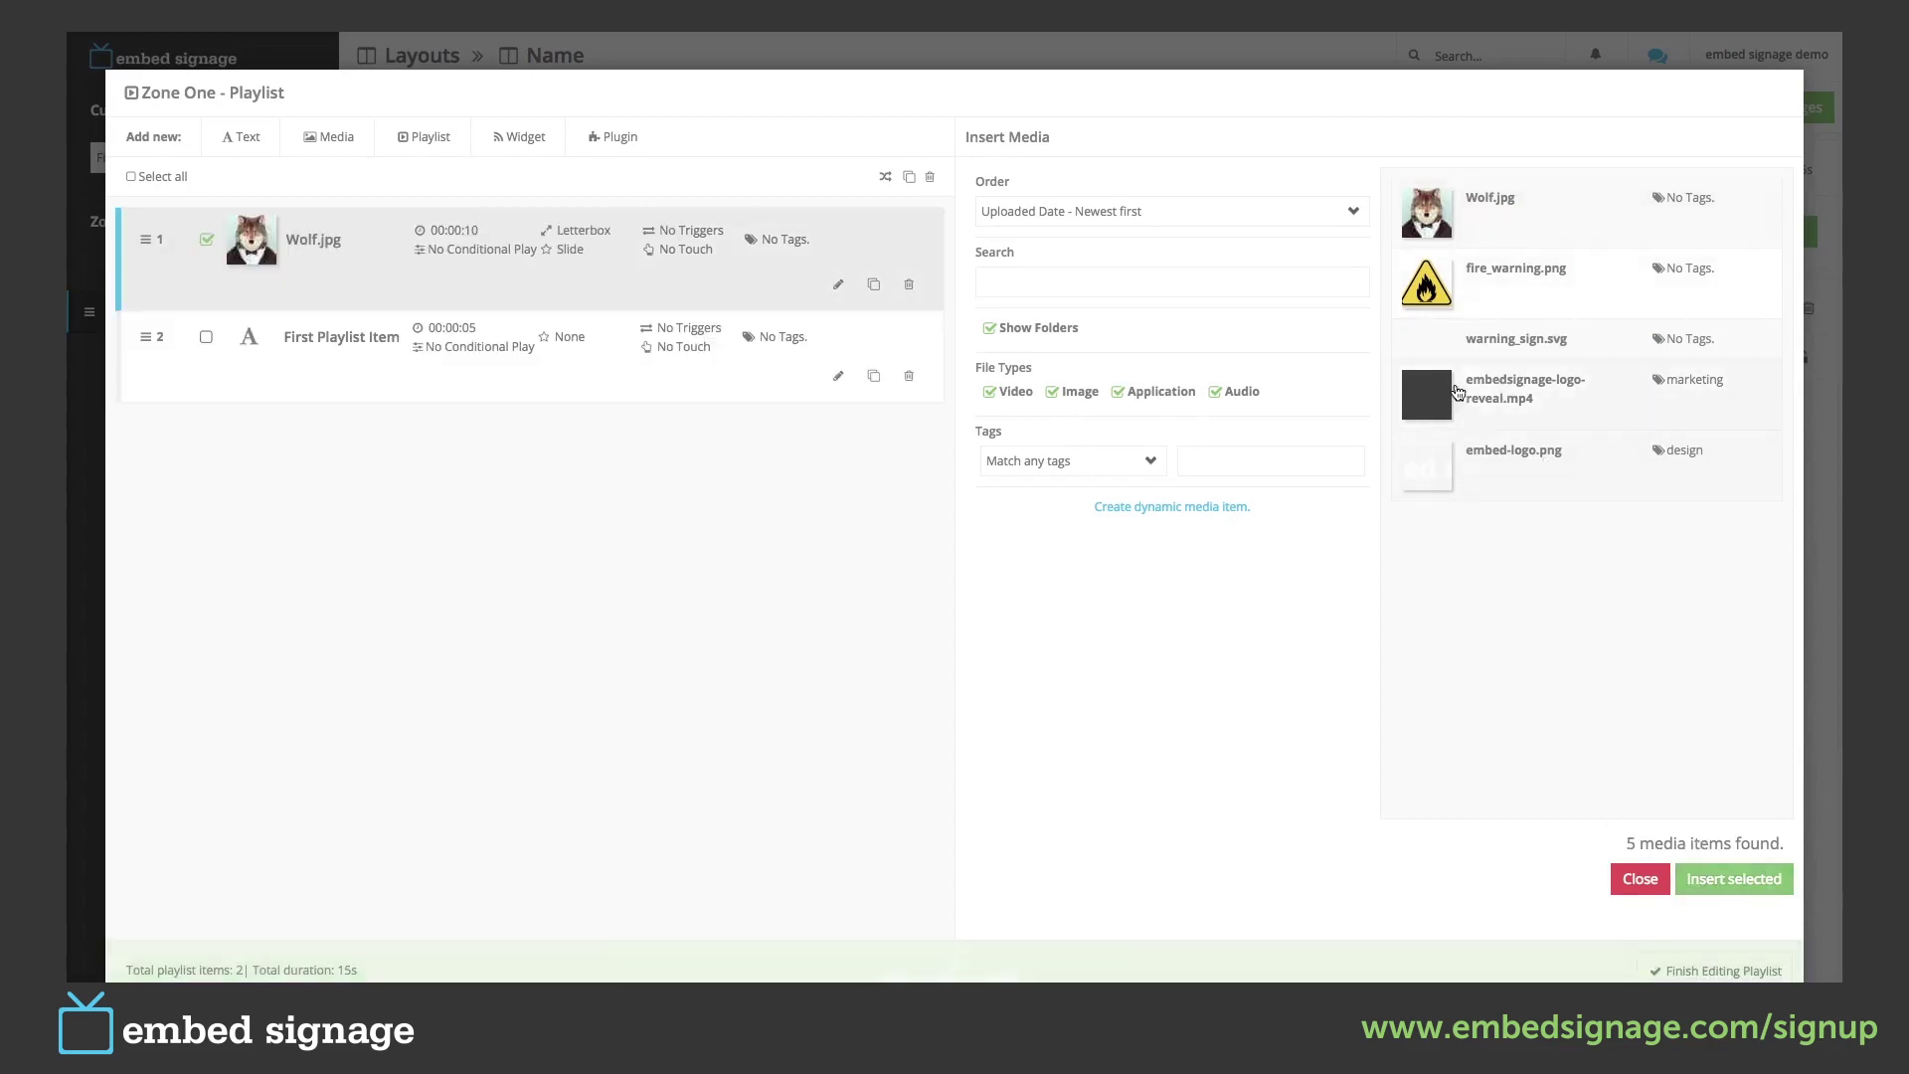
# Insert embedsignage-logo-reveal.mp4 between Wolf.jpg and First Playlist Item, and move First Playlist Item up to second place.
pyautogui.moveTo(1436, 379); pyautogui.dragTo(444, 376)
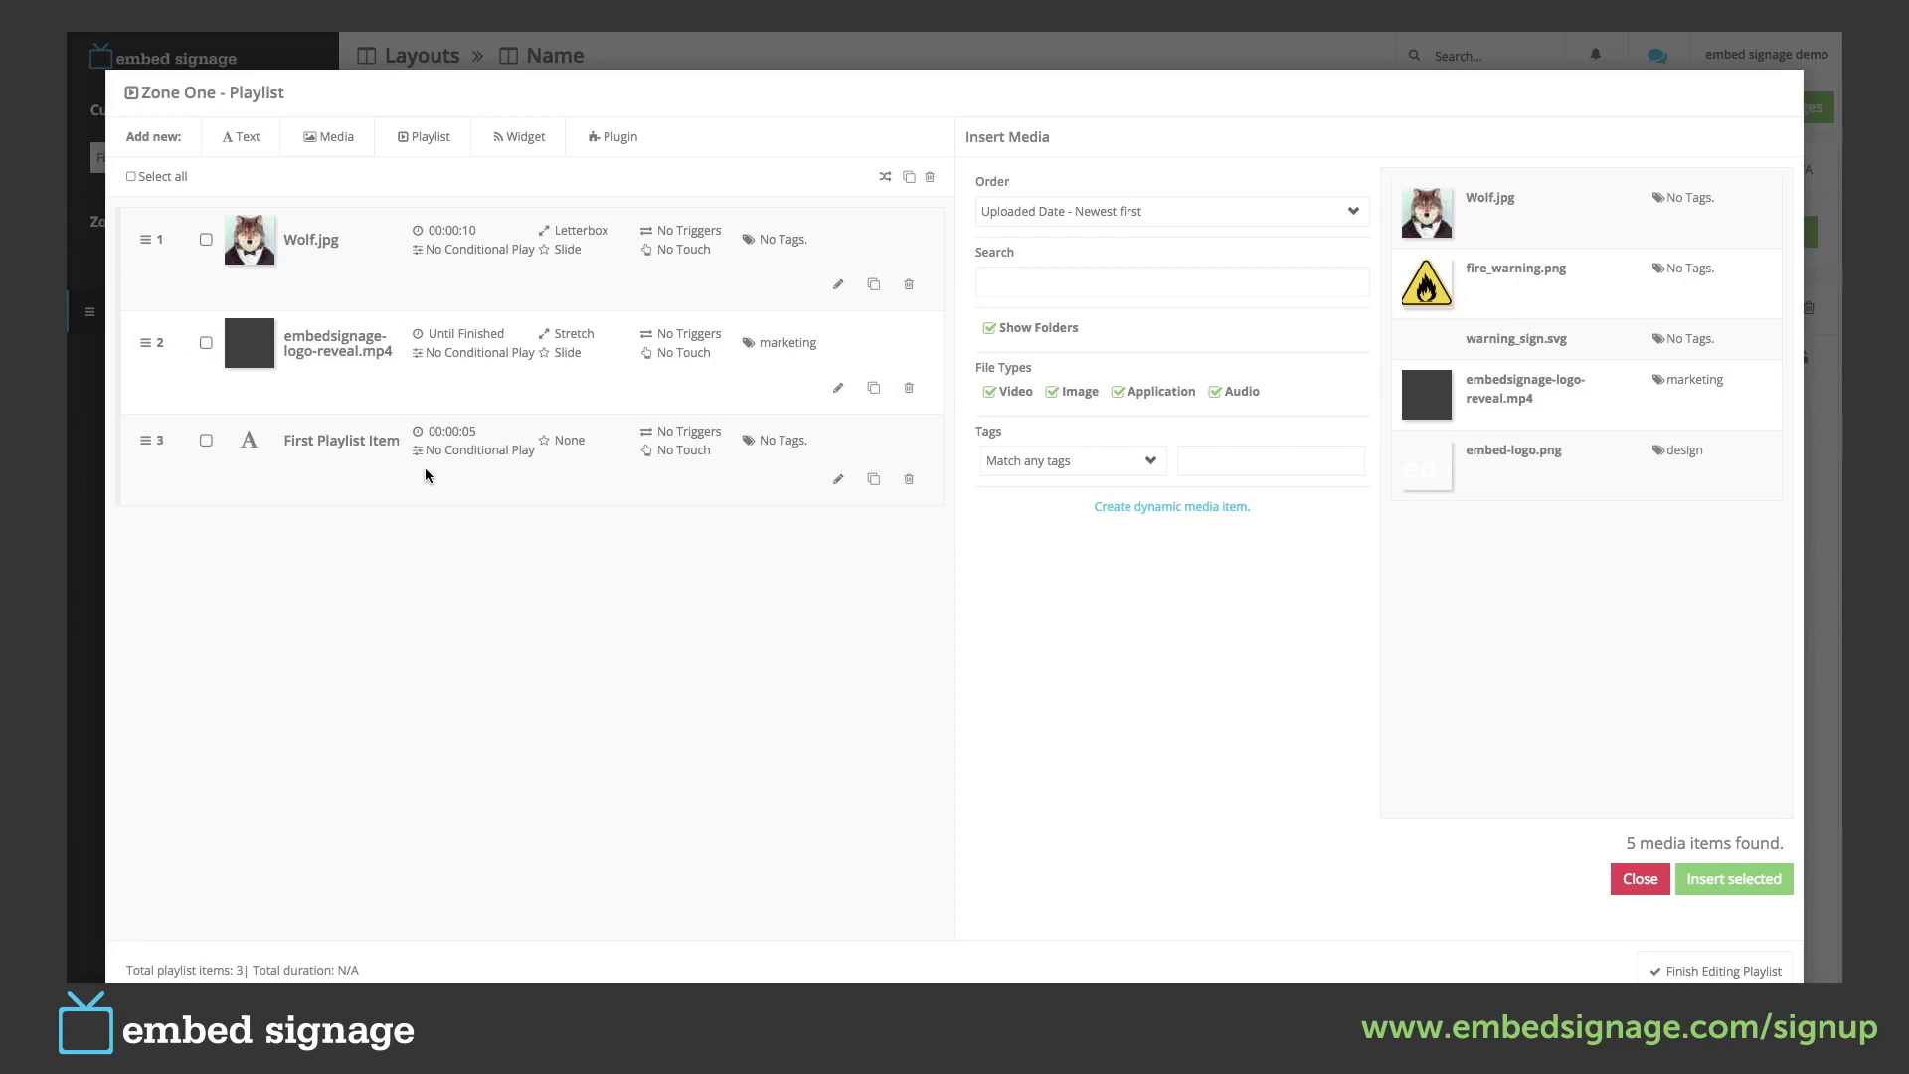
pyautogui.click(151, 444)
pyautogui.moveTo(150, 443); pyautogui.dragTo(156, 341)
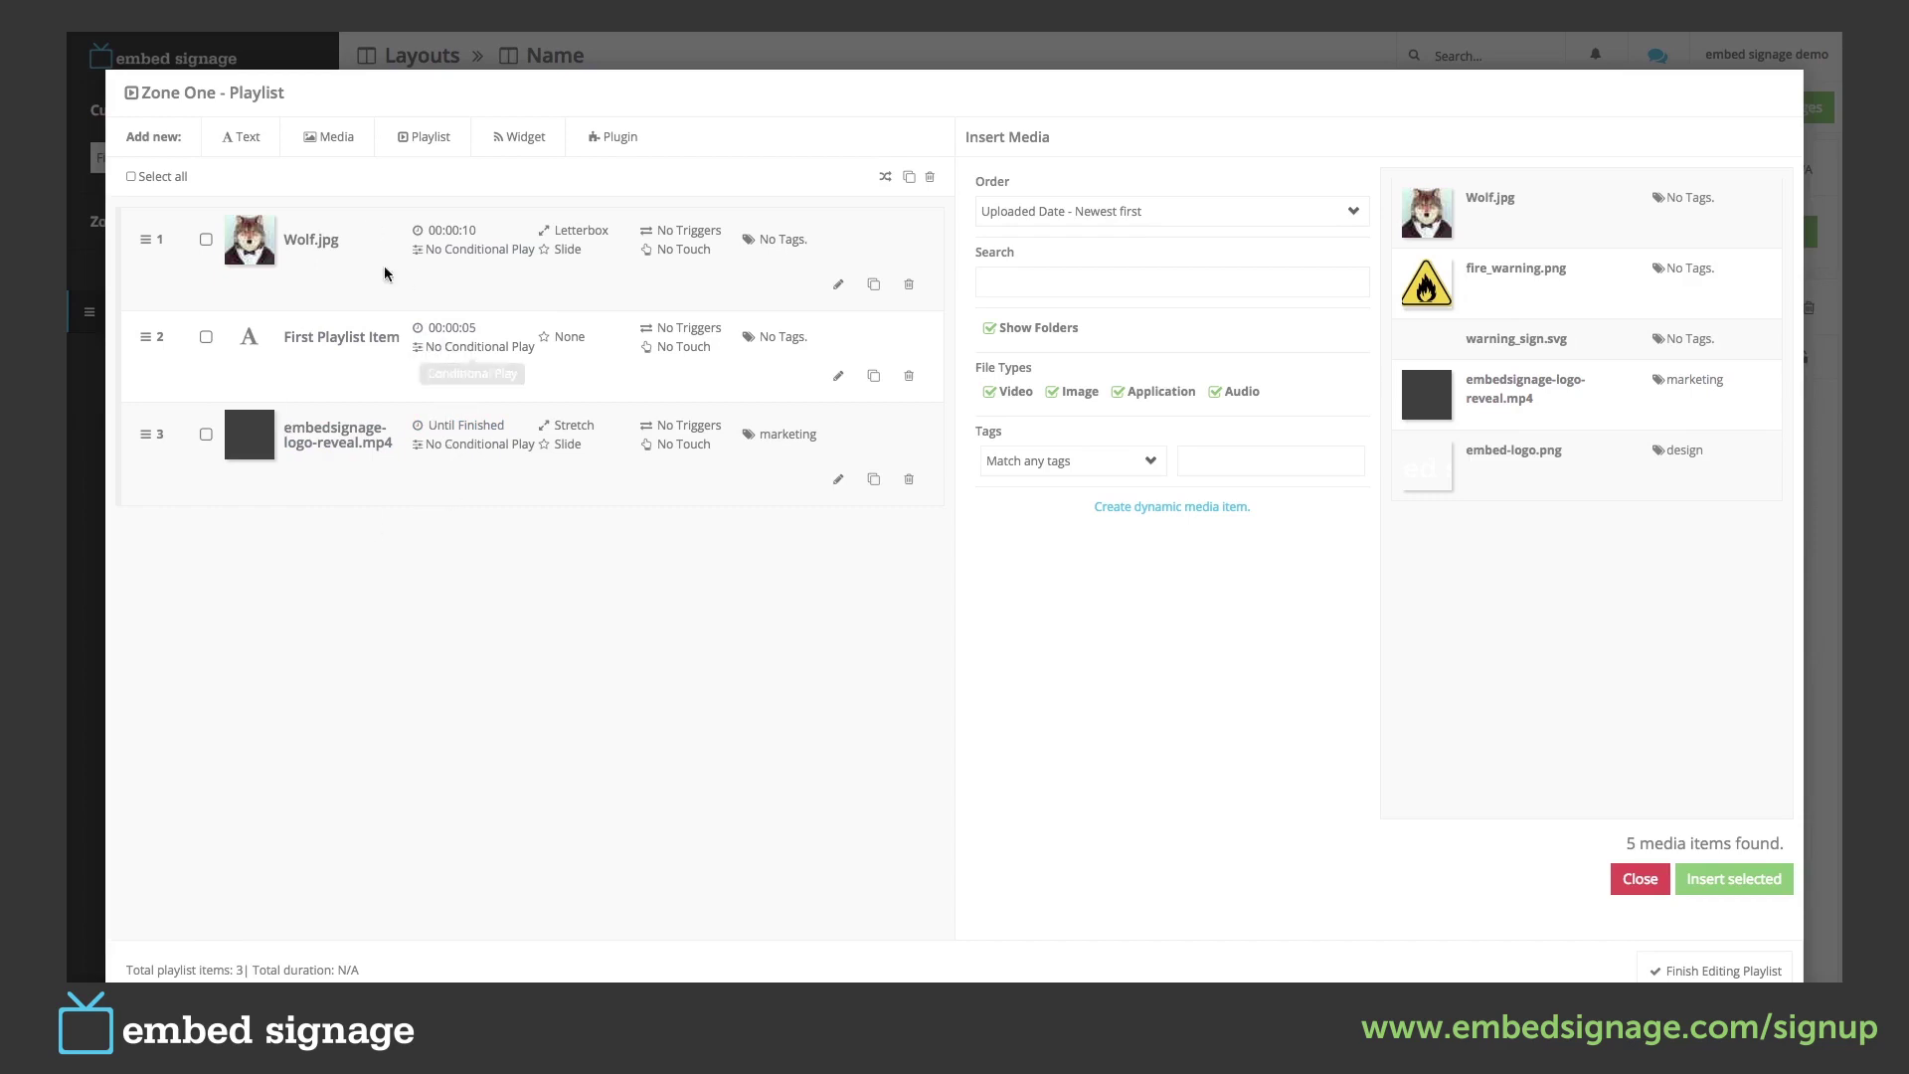
# Turn on shuffle for Zone One's playlist and set the duration of Wolf.jpg to 5 seconds.
pyautogui.click(885, 179)
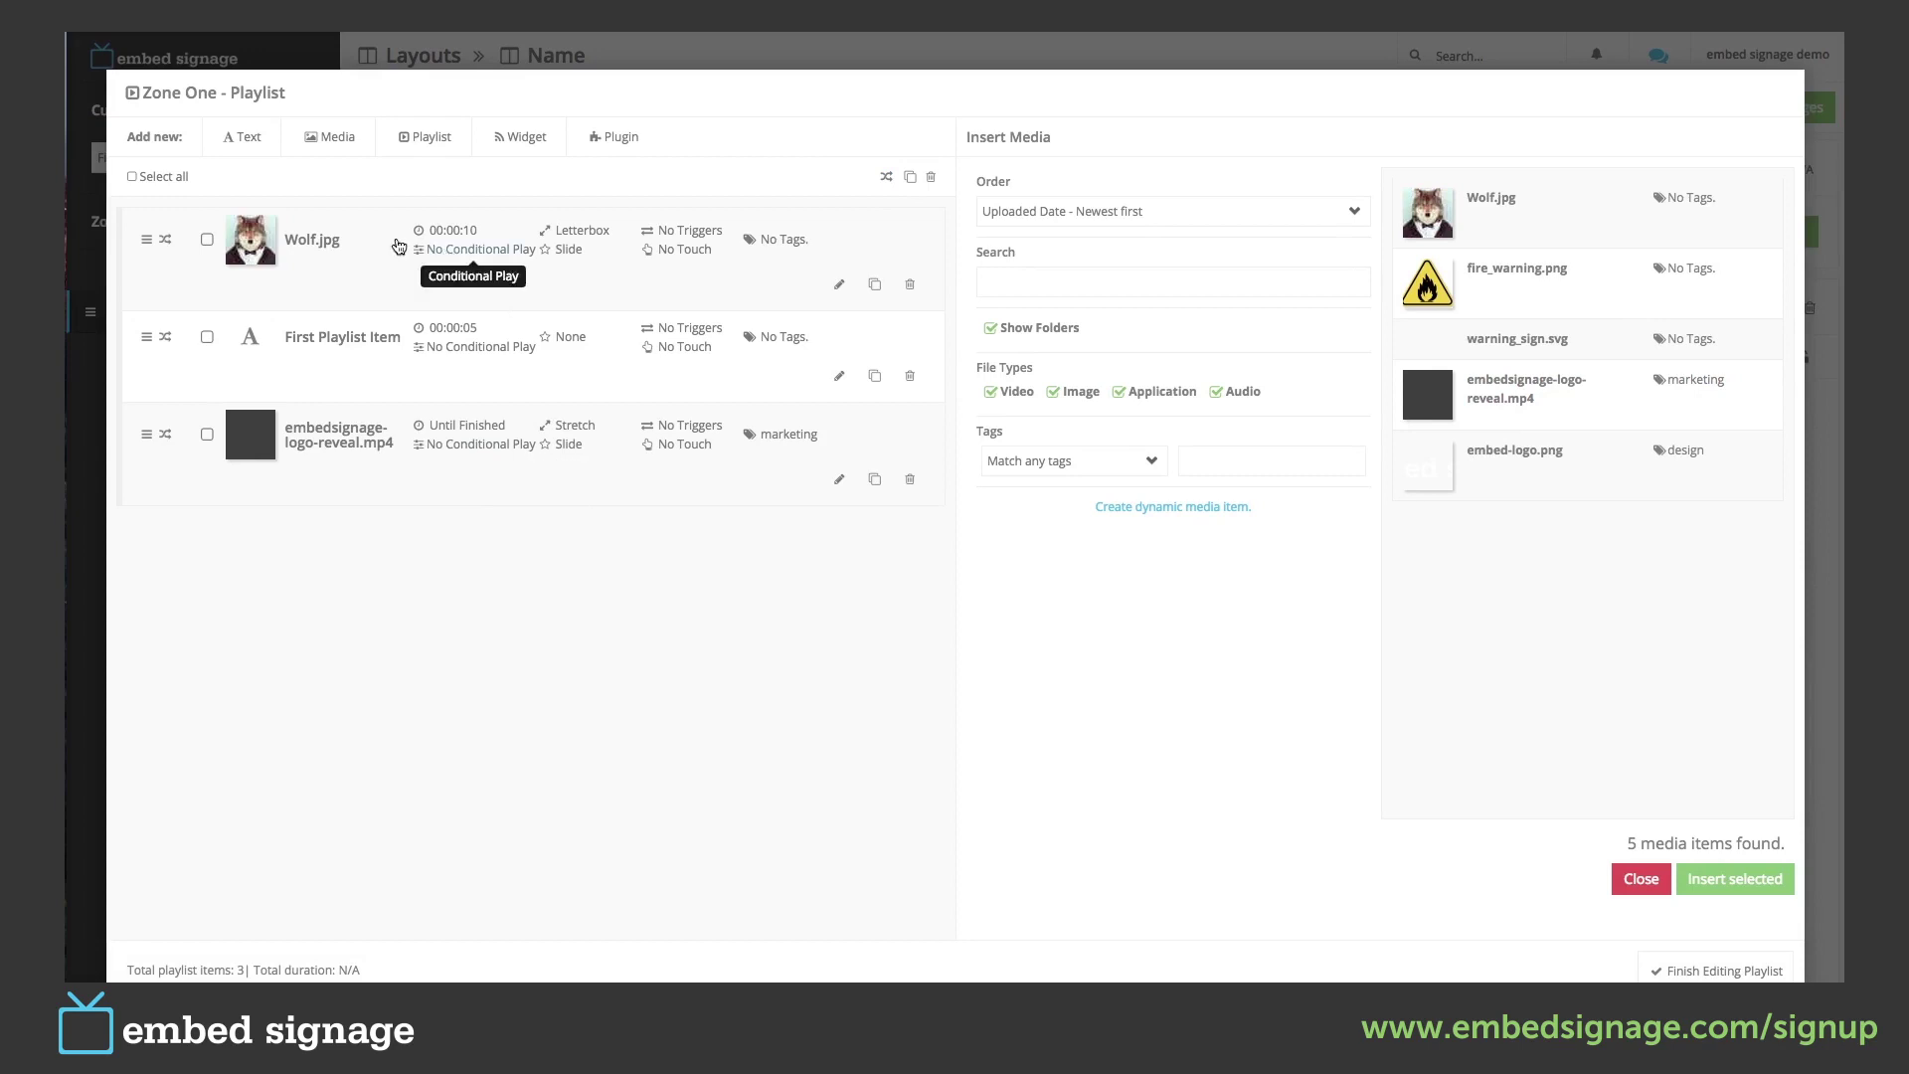
pyautogui.click(468, 232)
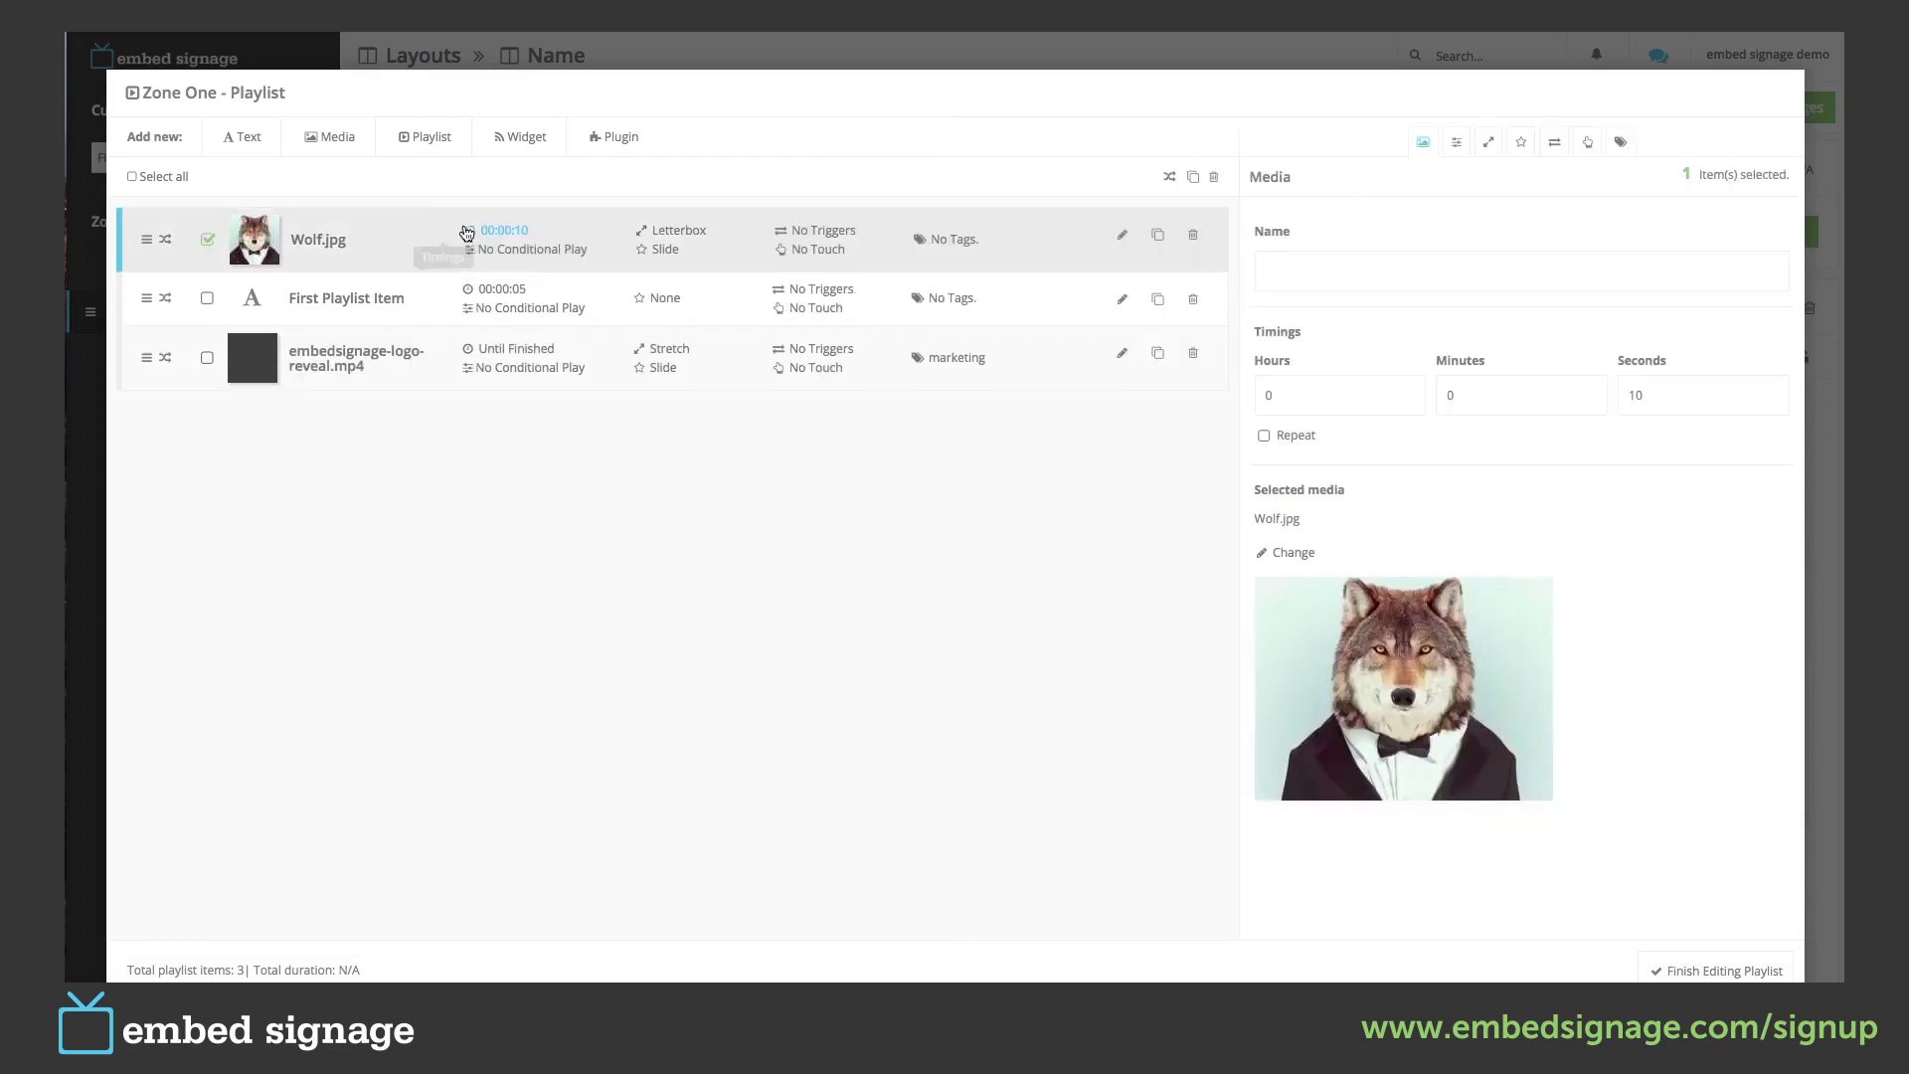
pyautogui.click(1656, 392)
pyautogui.write('5')
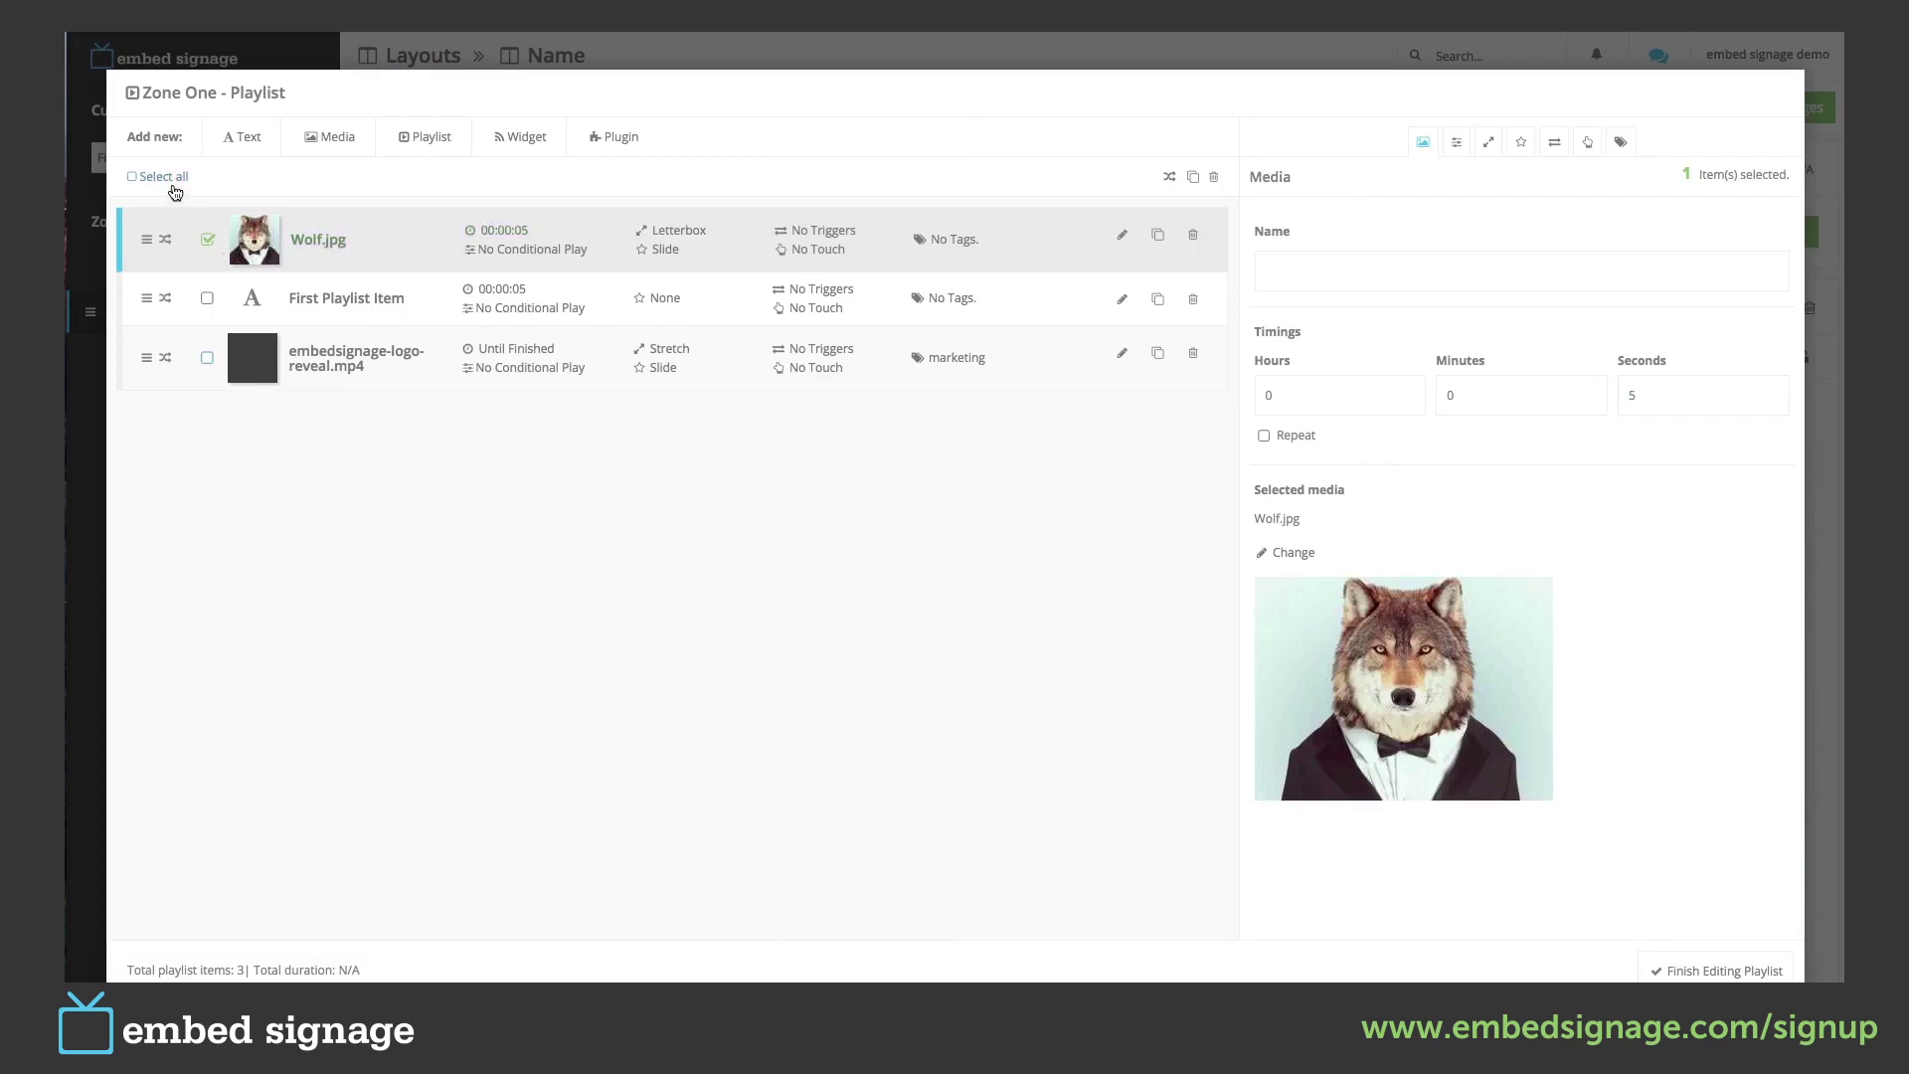
# Change the animation of all three playlist items at once and finish editing the playlist.
pyautogui.click(171, 181)
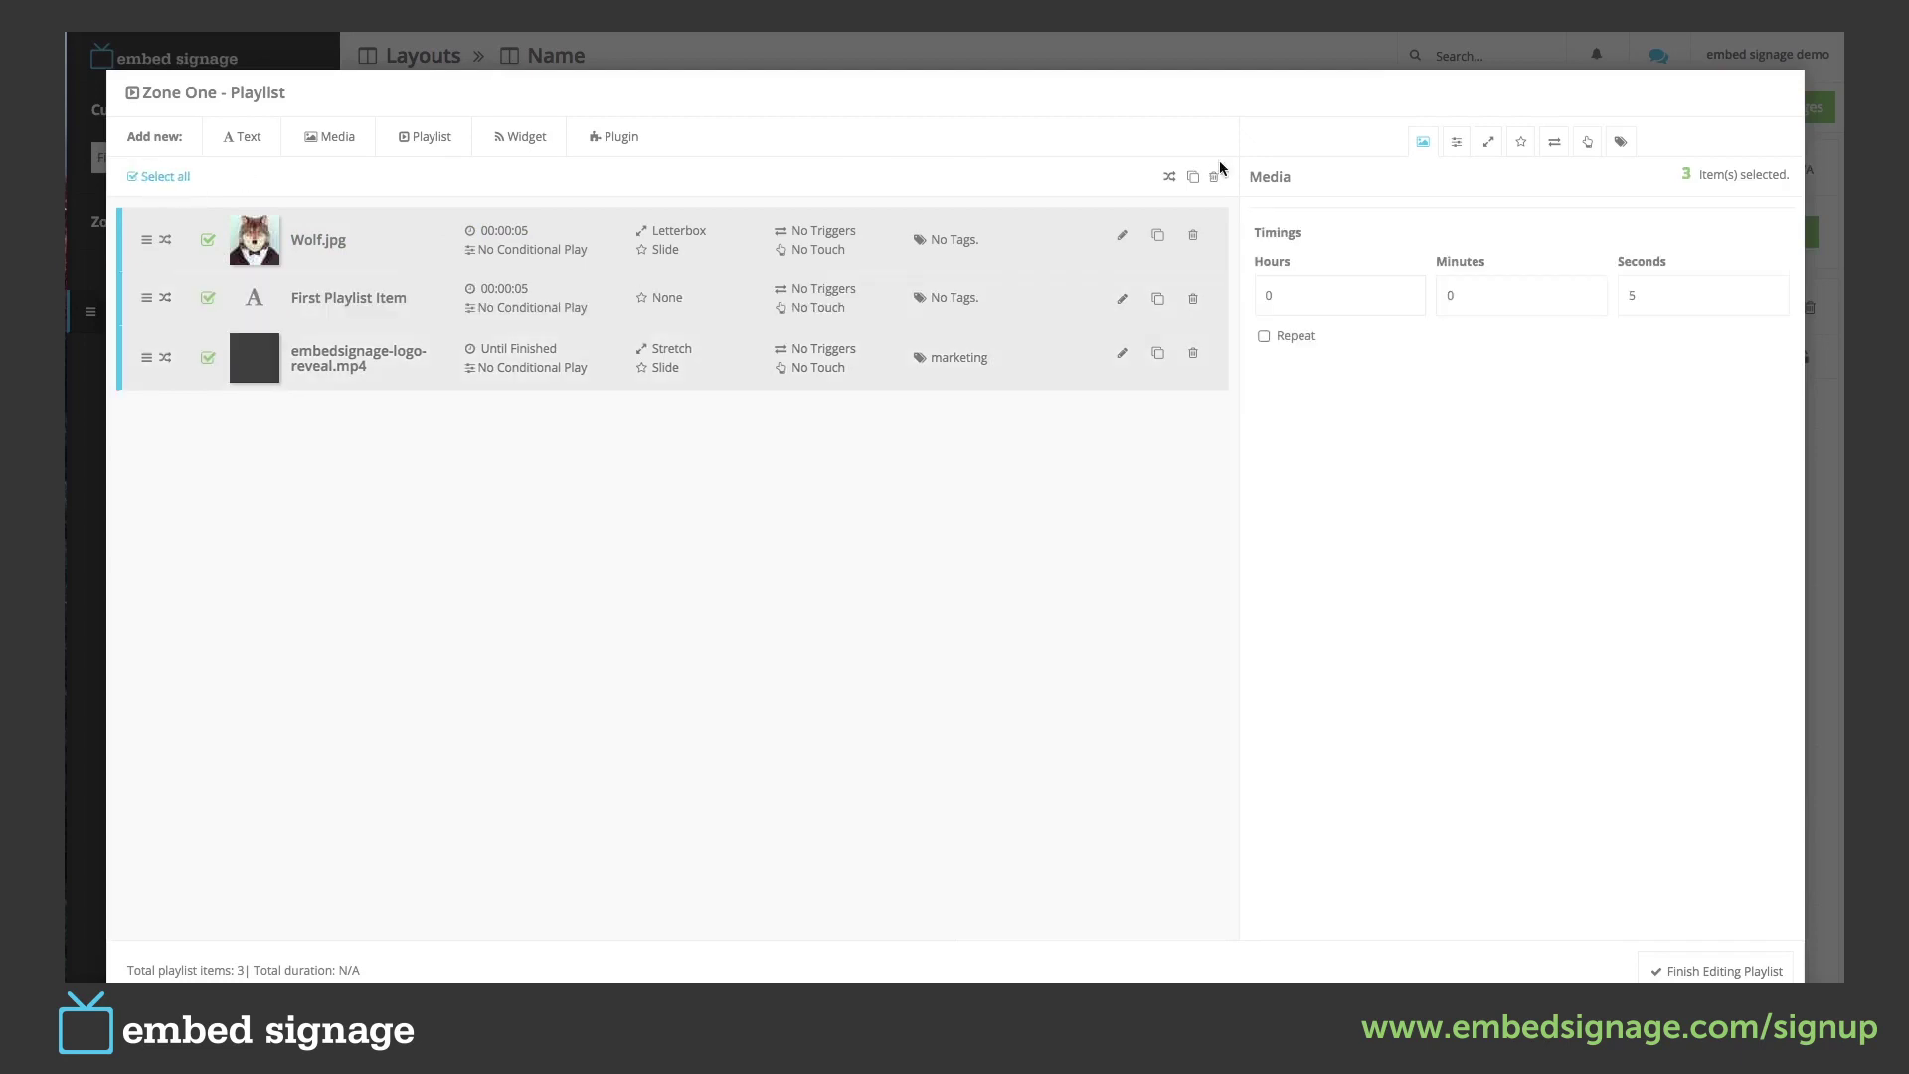
pyautogui.click(1520, 141)
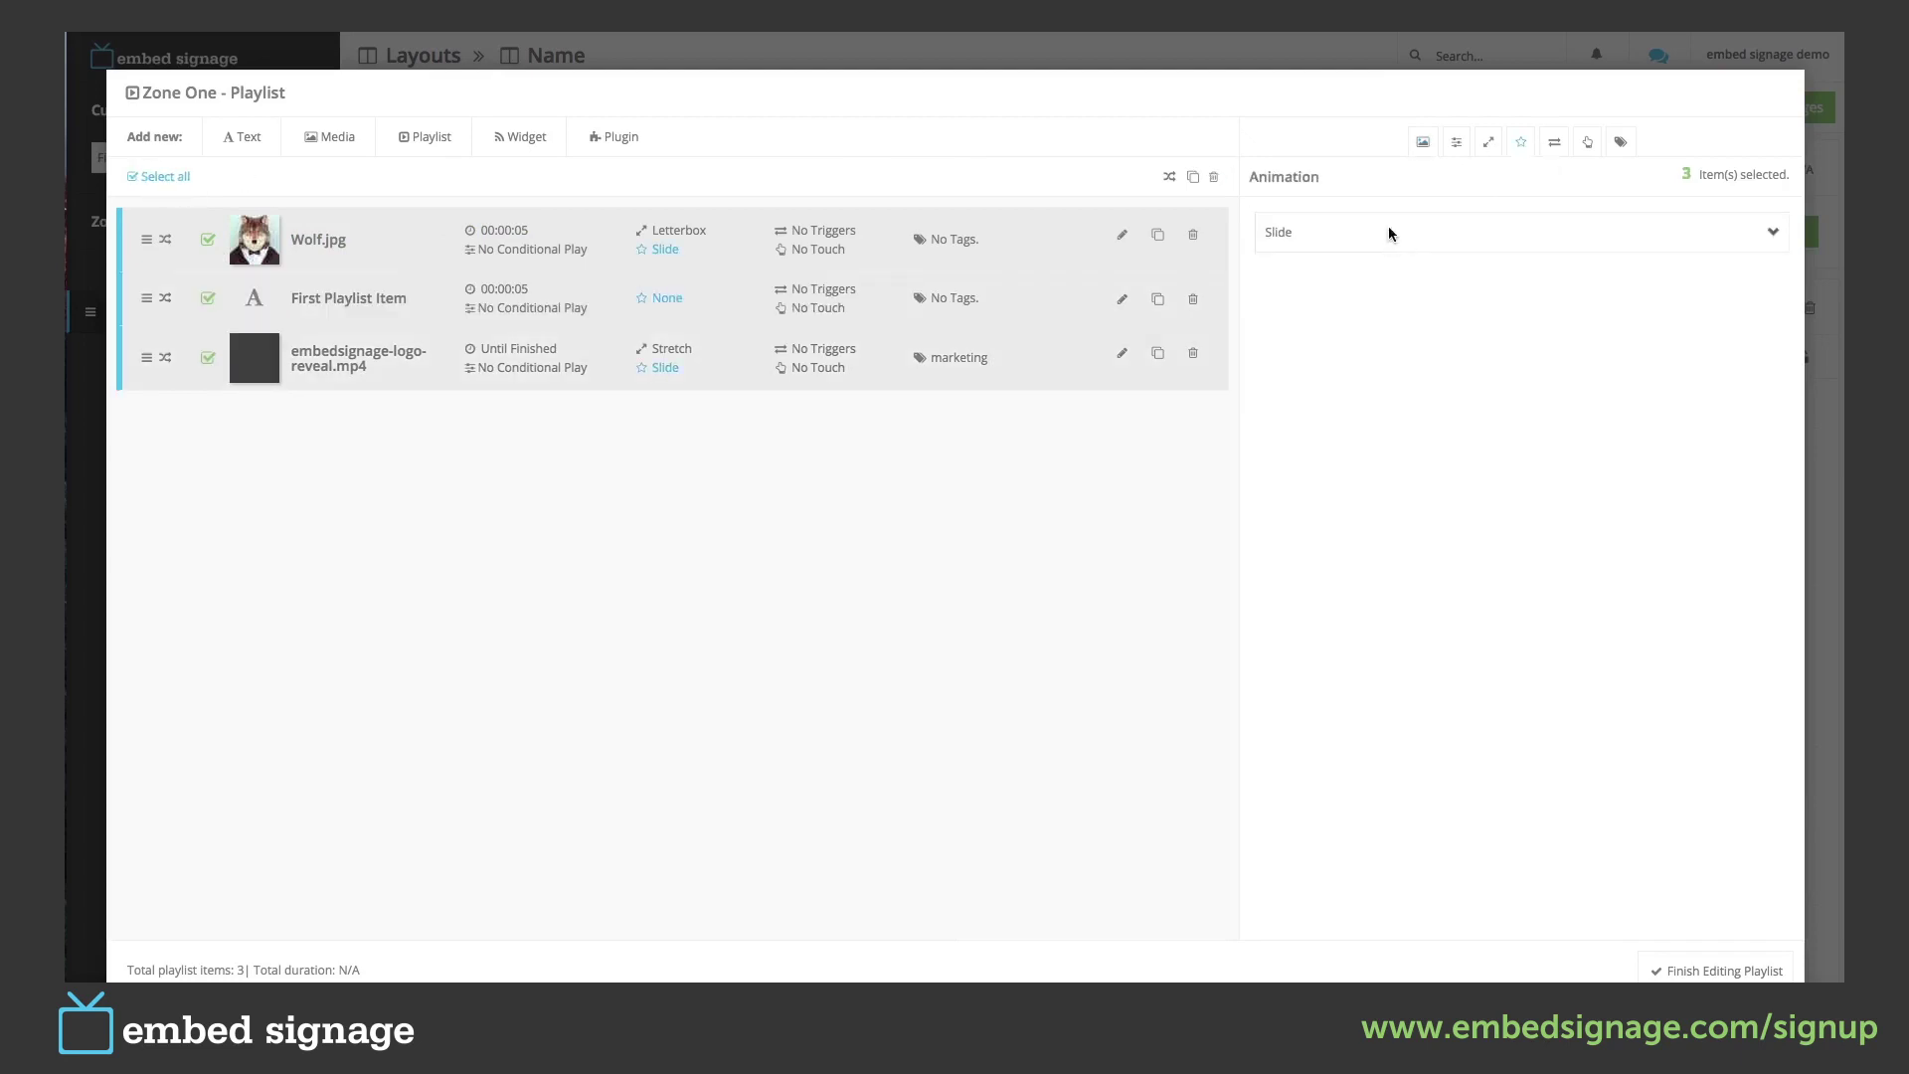
pyautogui.click(1352, 232)
pyautogui.click(1322, 214)
pyautogui.click(1715, 973)
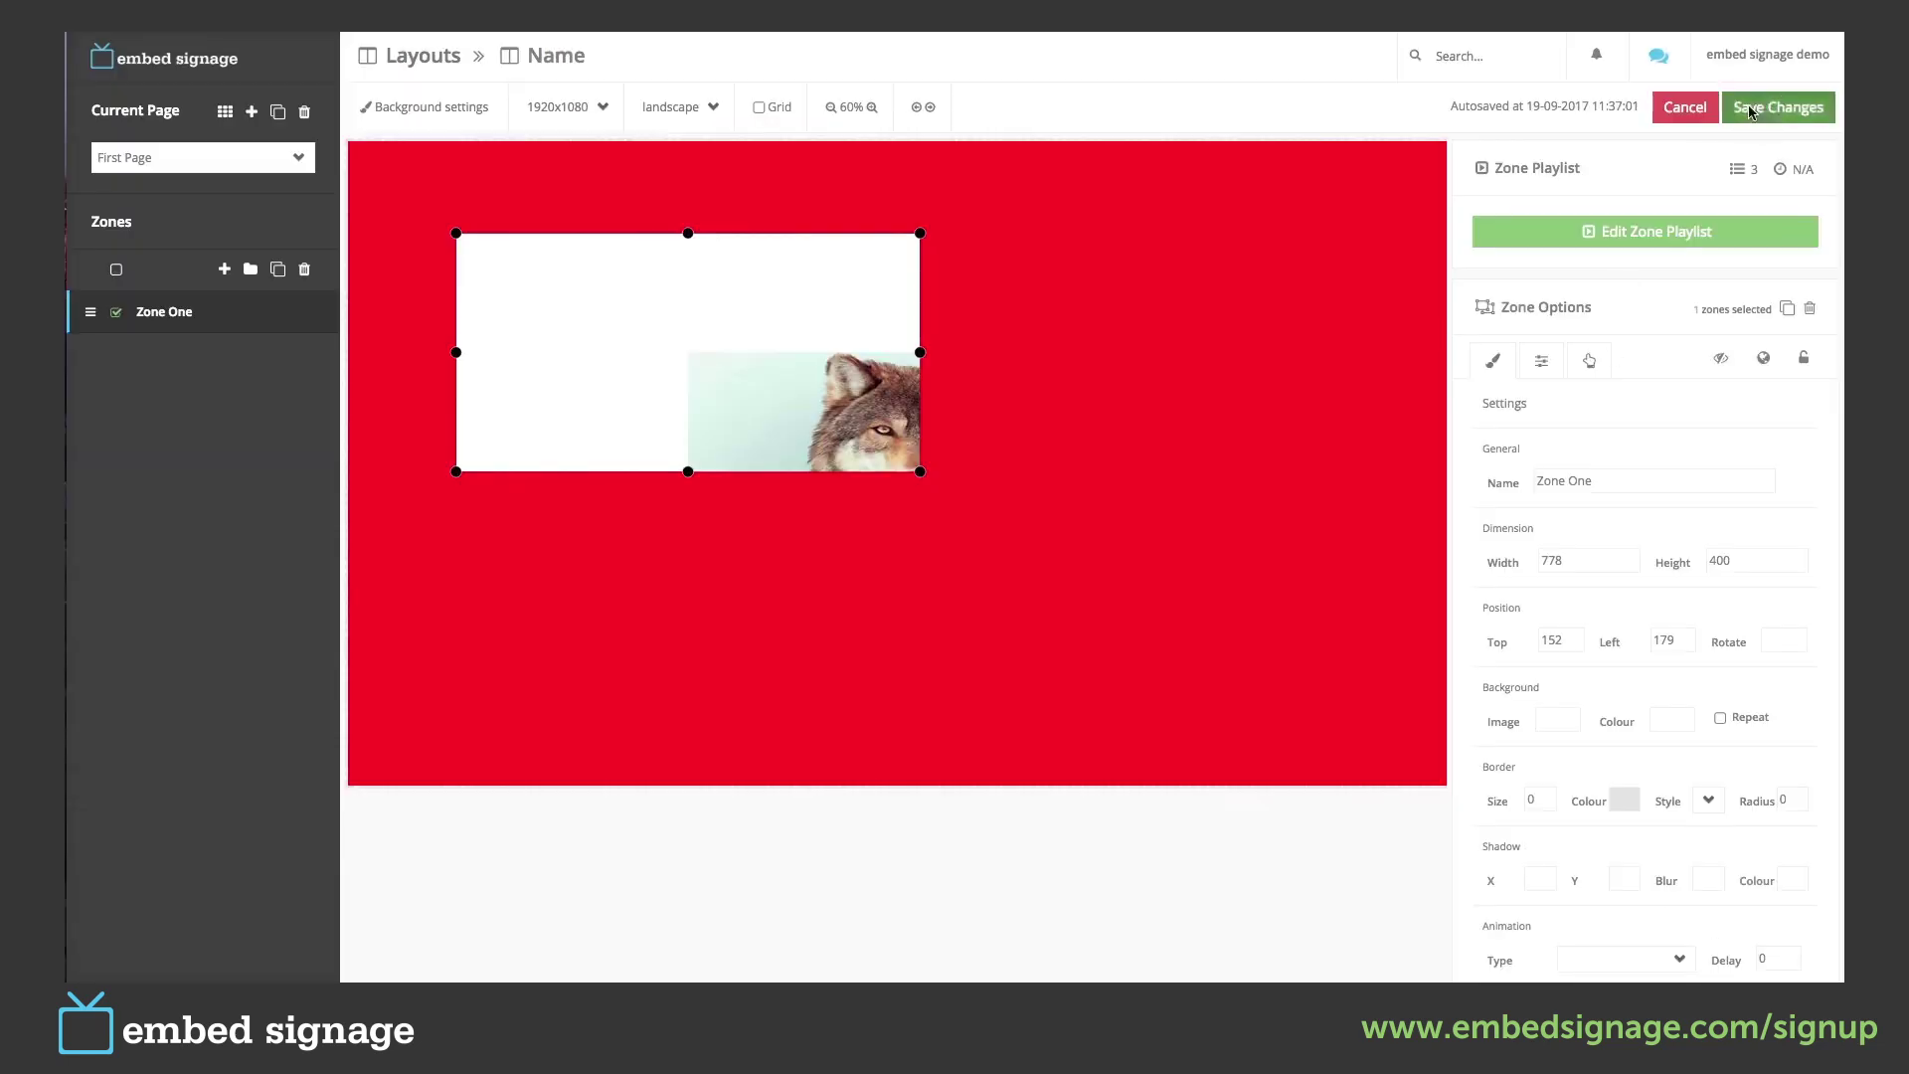
# Save the layout with the Save & Preview option.
pyautogui.click(1778, 107)
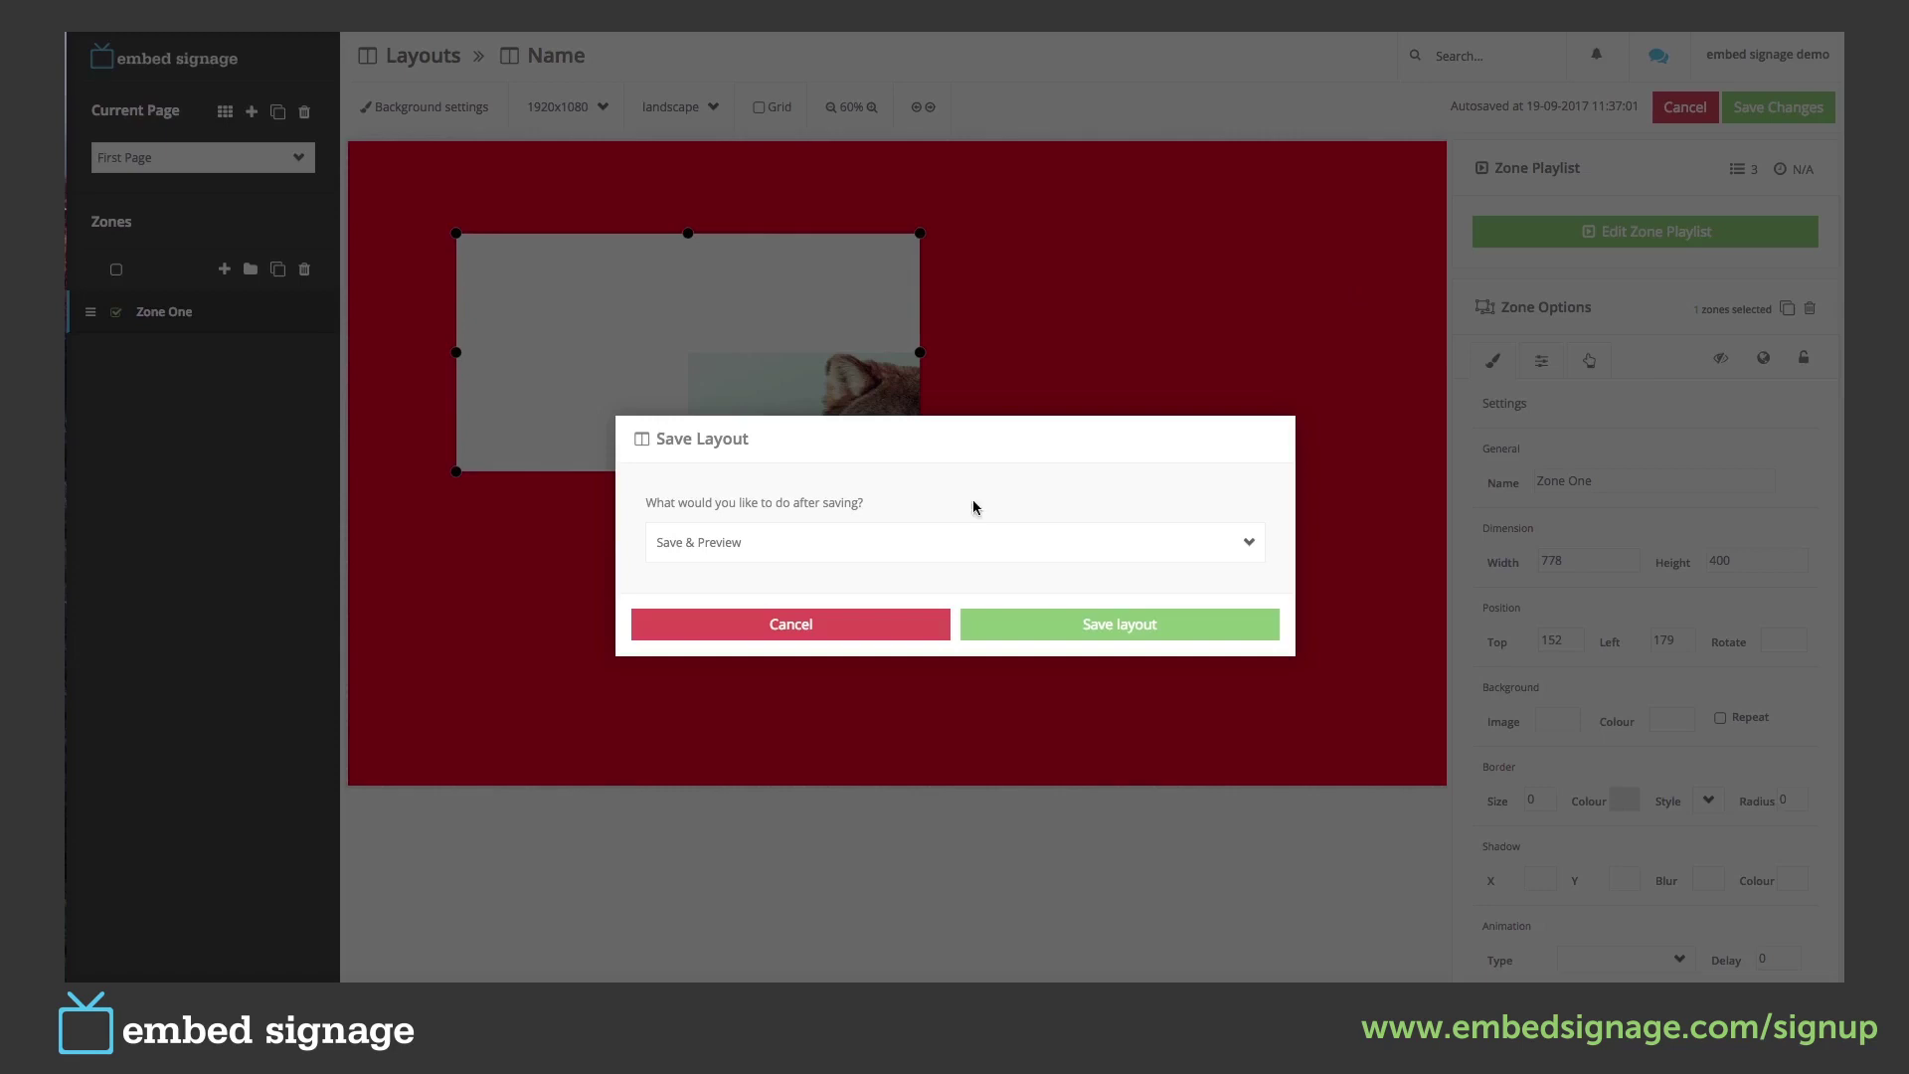
pyautogui.click(1098, 628)
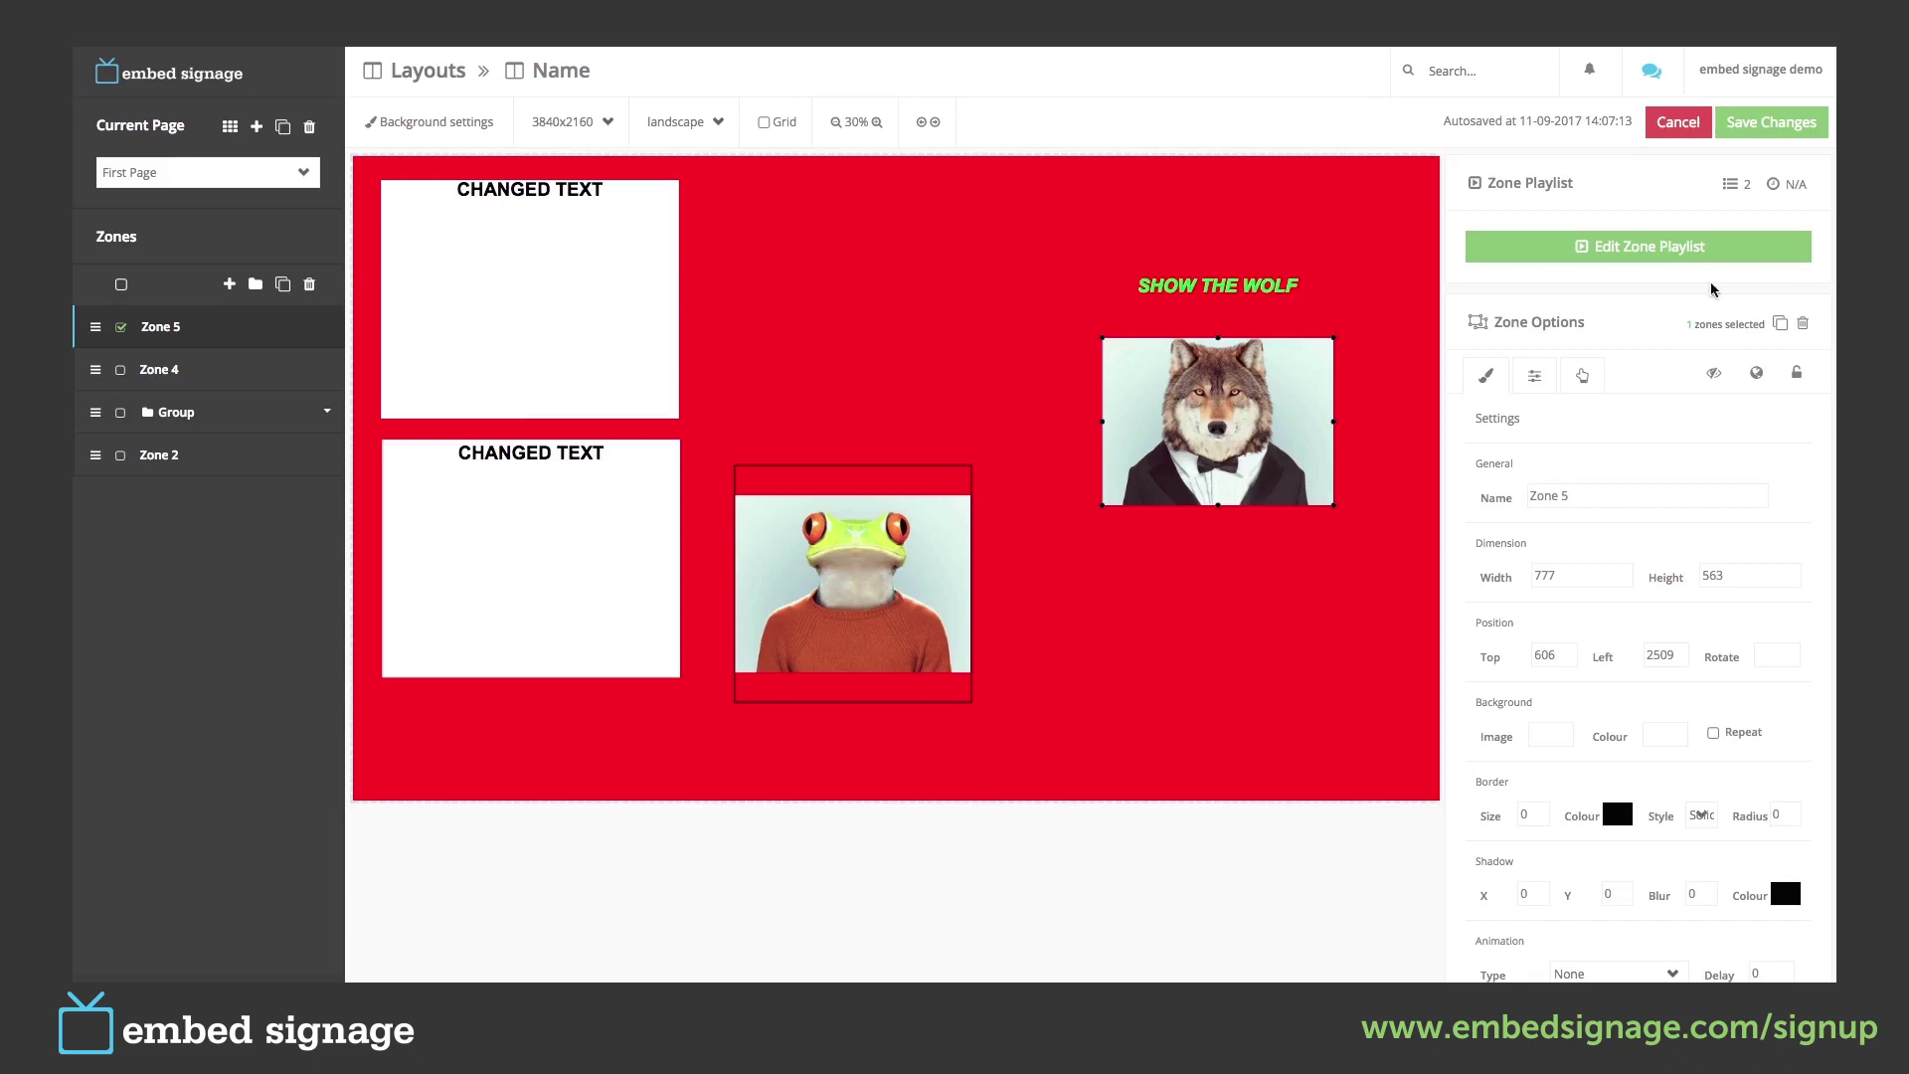
# Review Zone 5's playlist, then examine the text, trigger and touch settings of the items in Zone 4's playlist.
pyautogui.click(1651, 249)
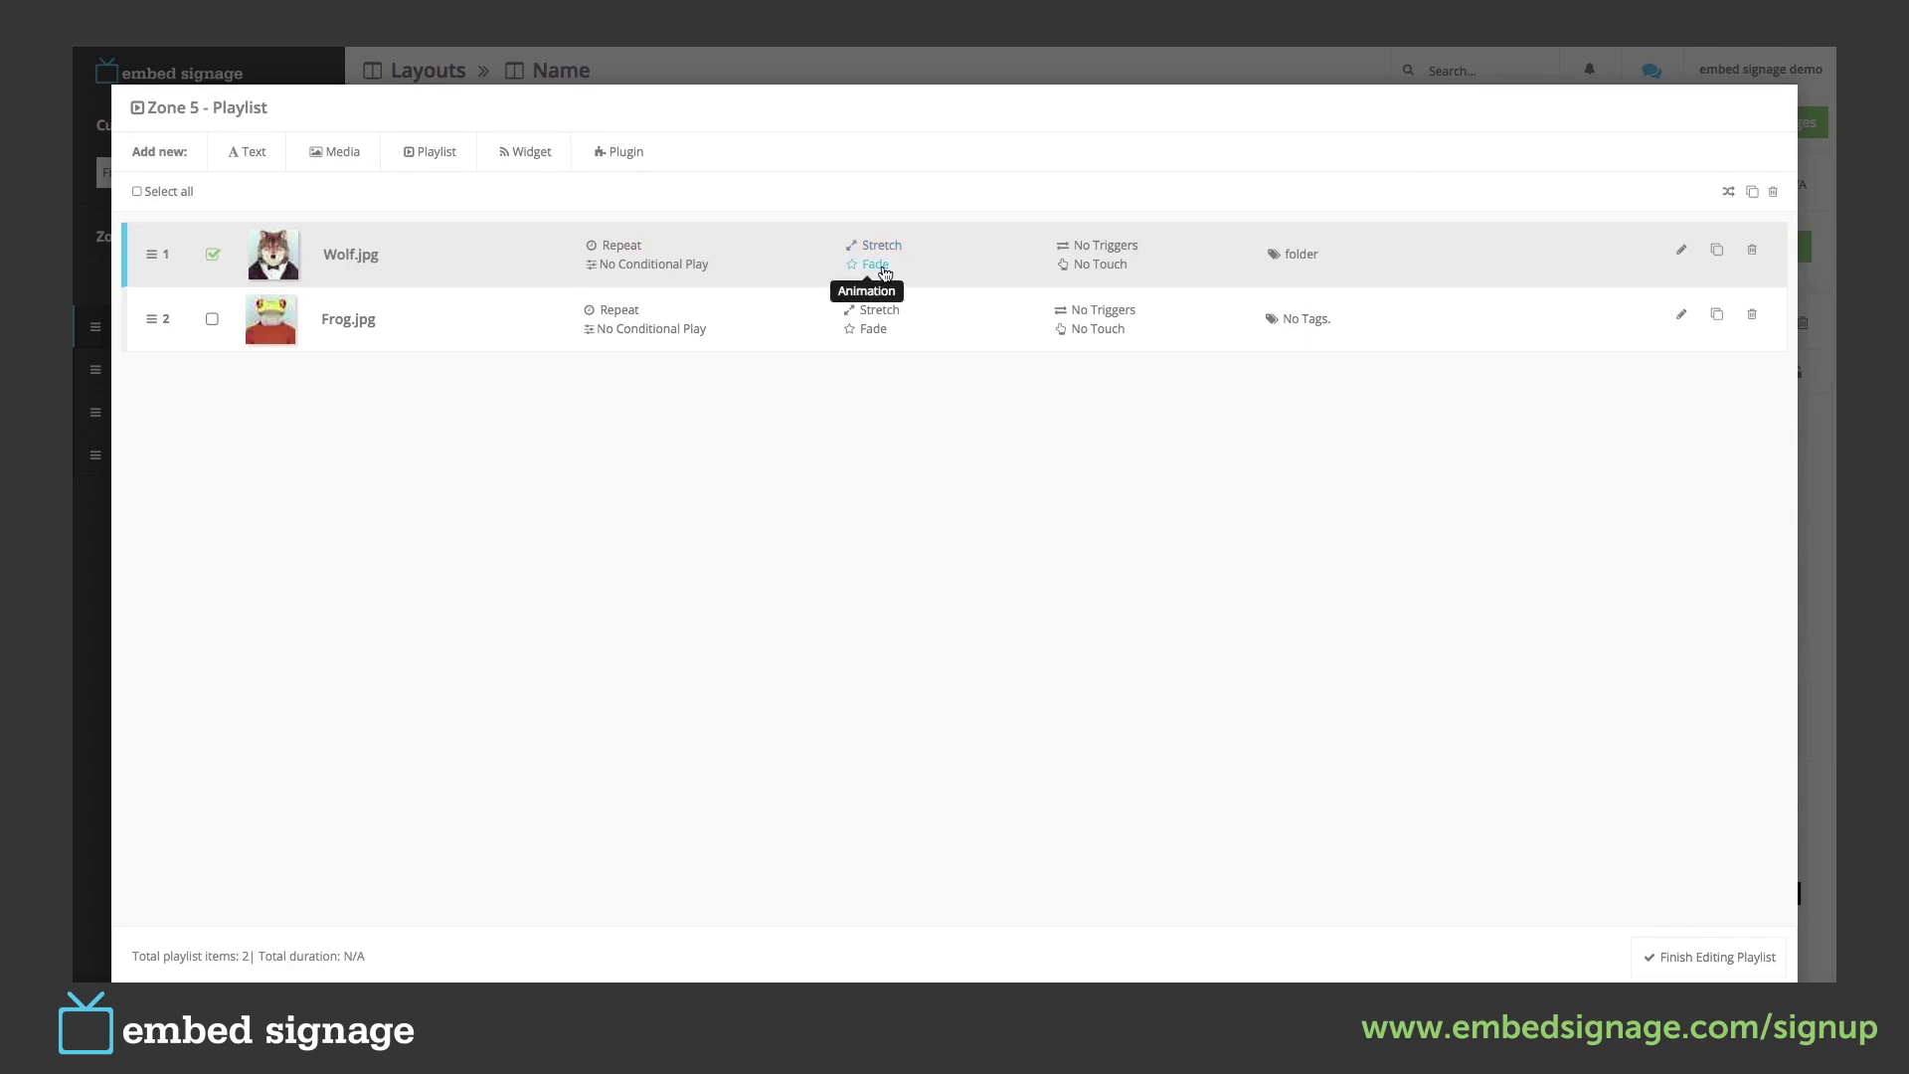
pyautogui.click(1670, 958)
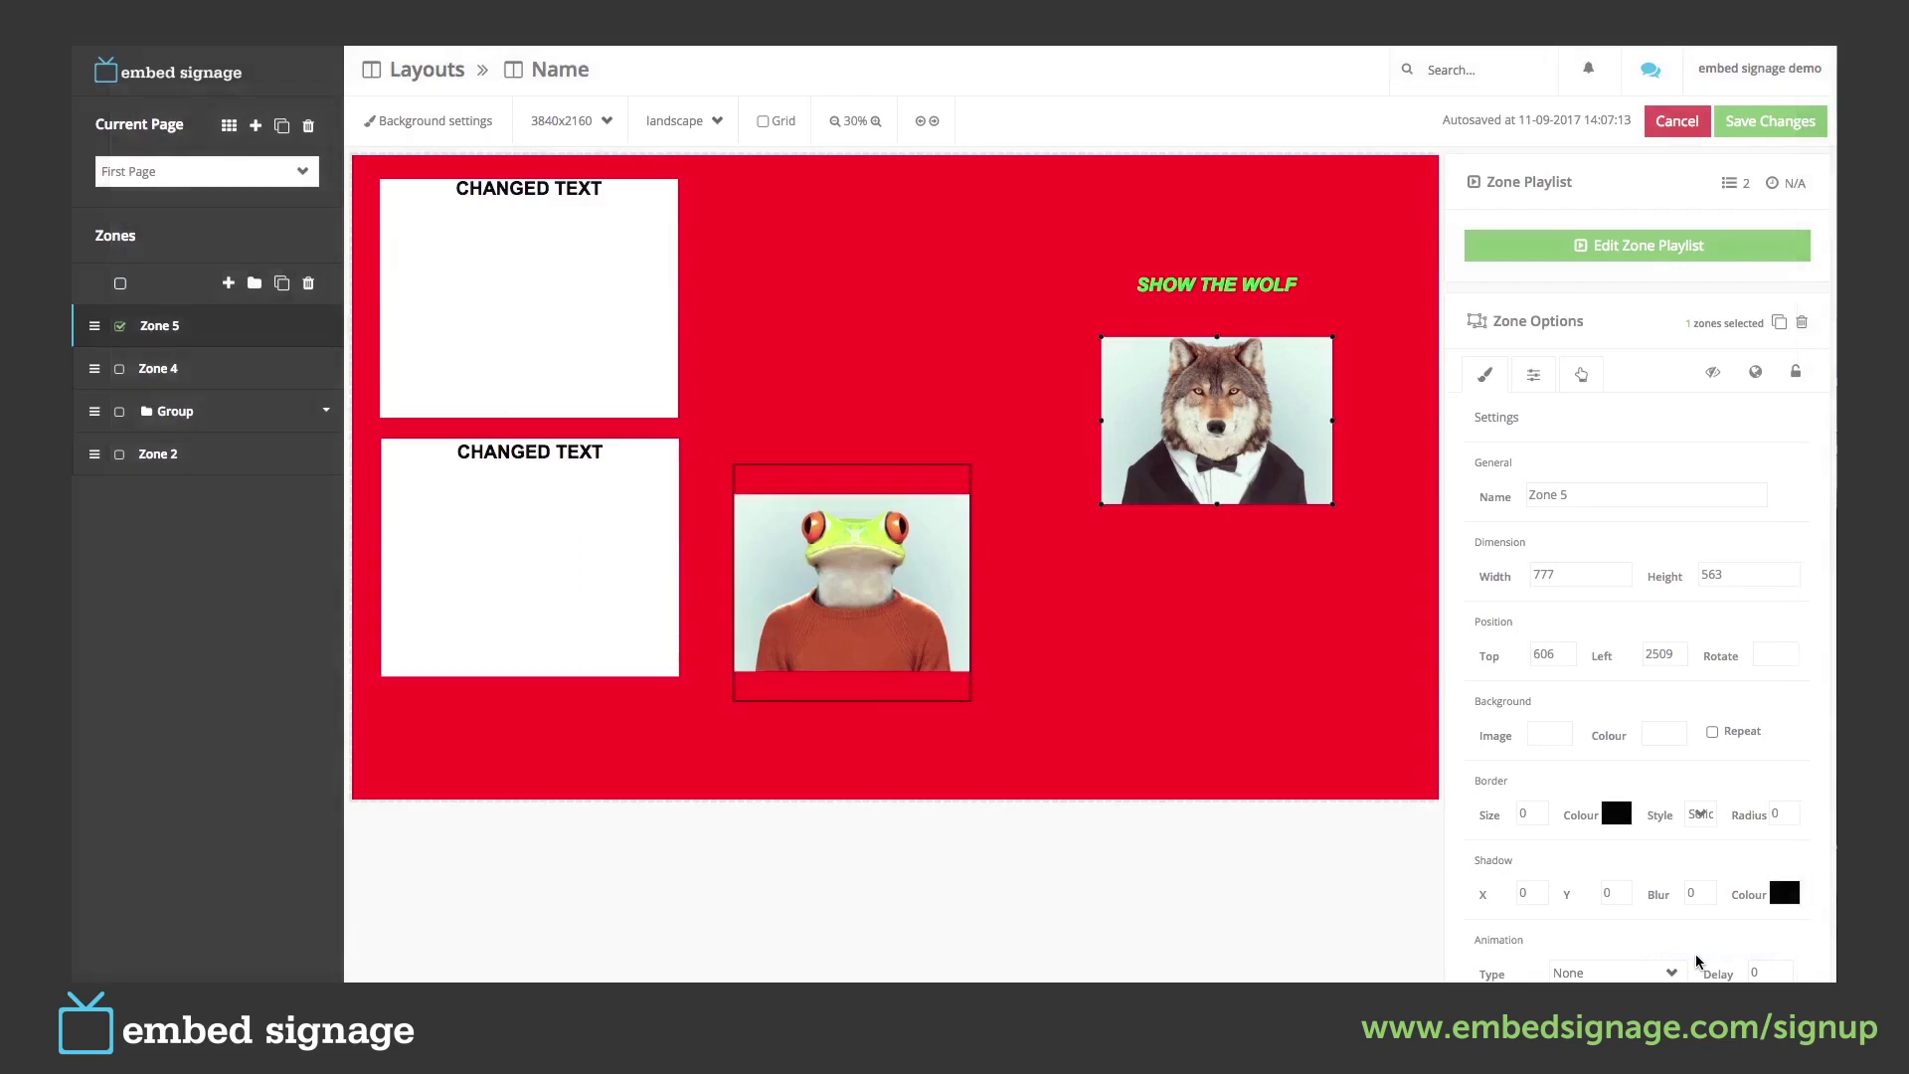
pyautogui.click(1222, 290)
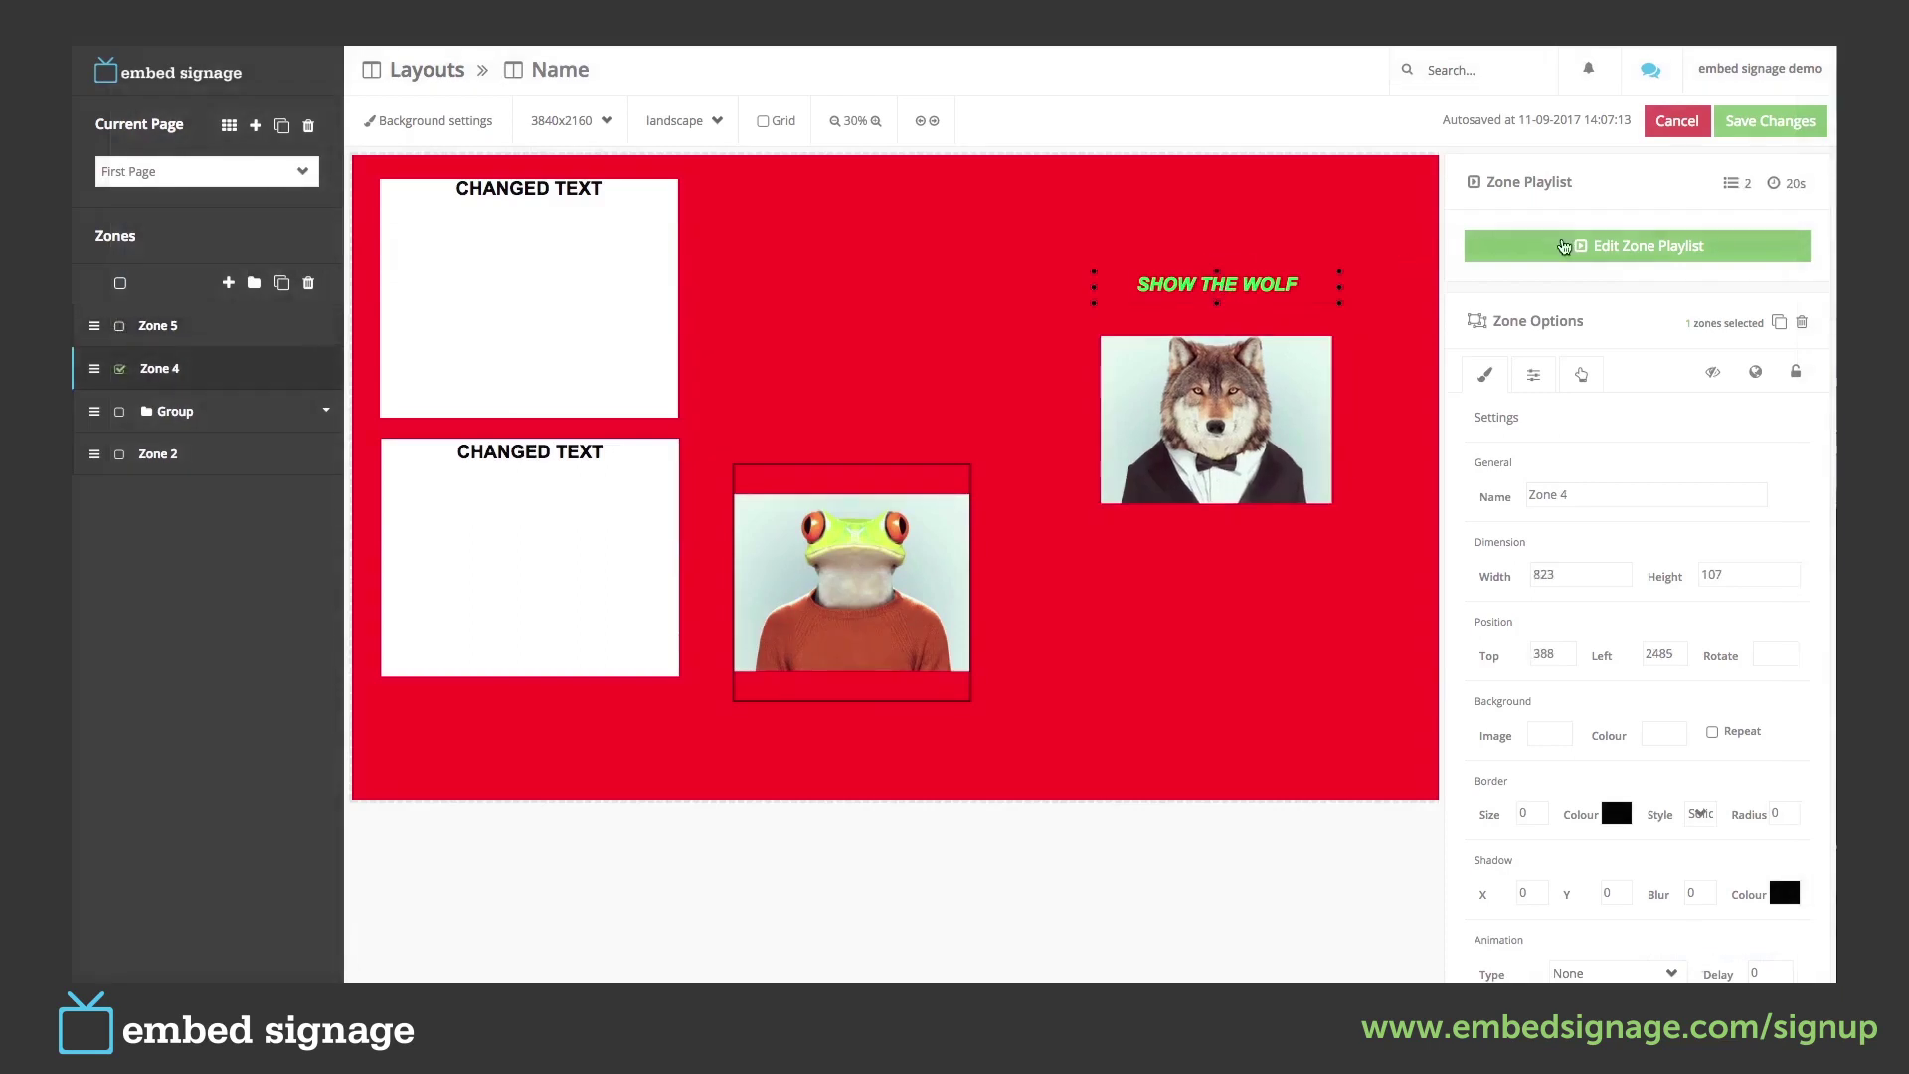
pyautogui.click(1563, 246)
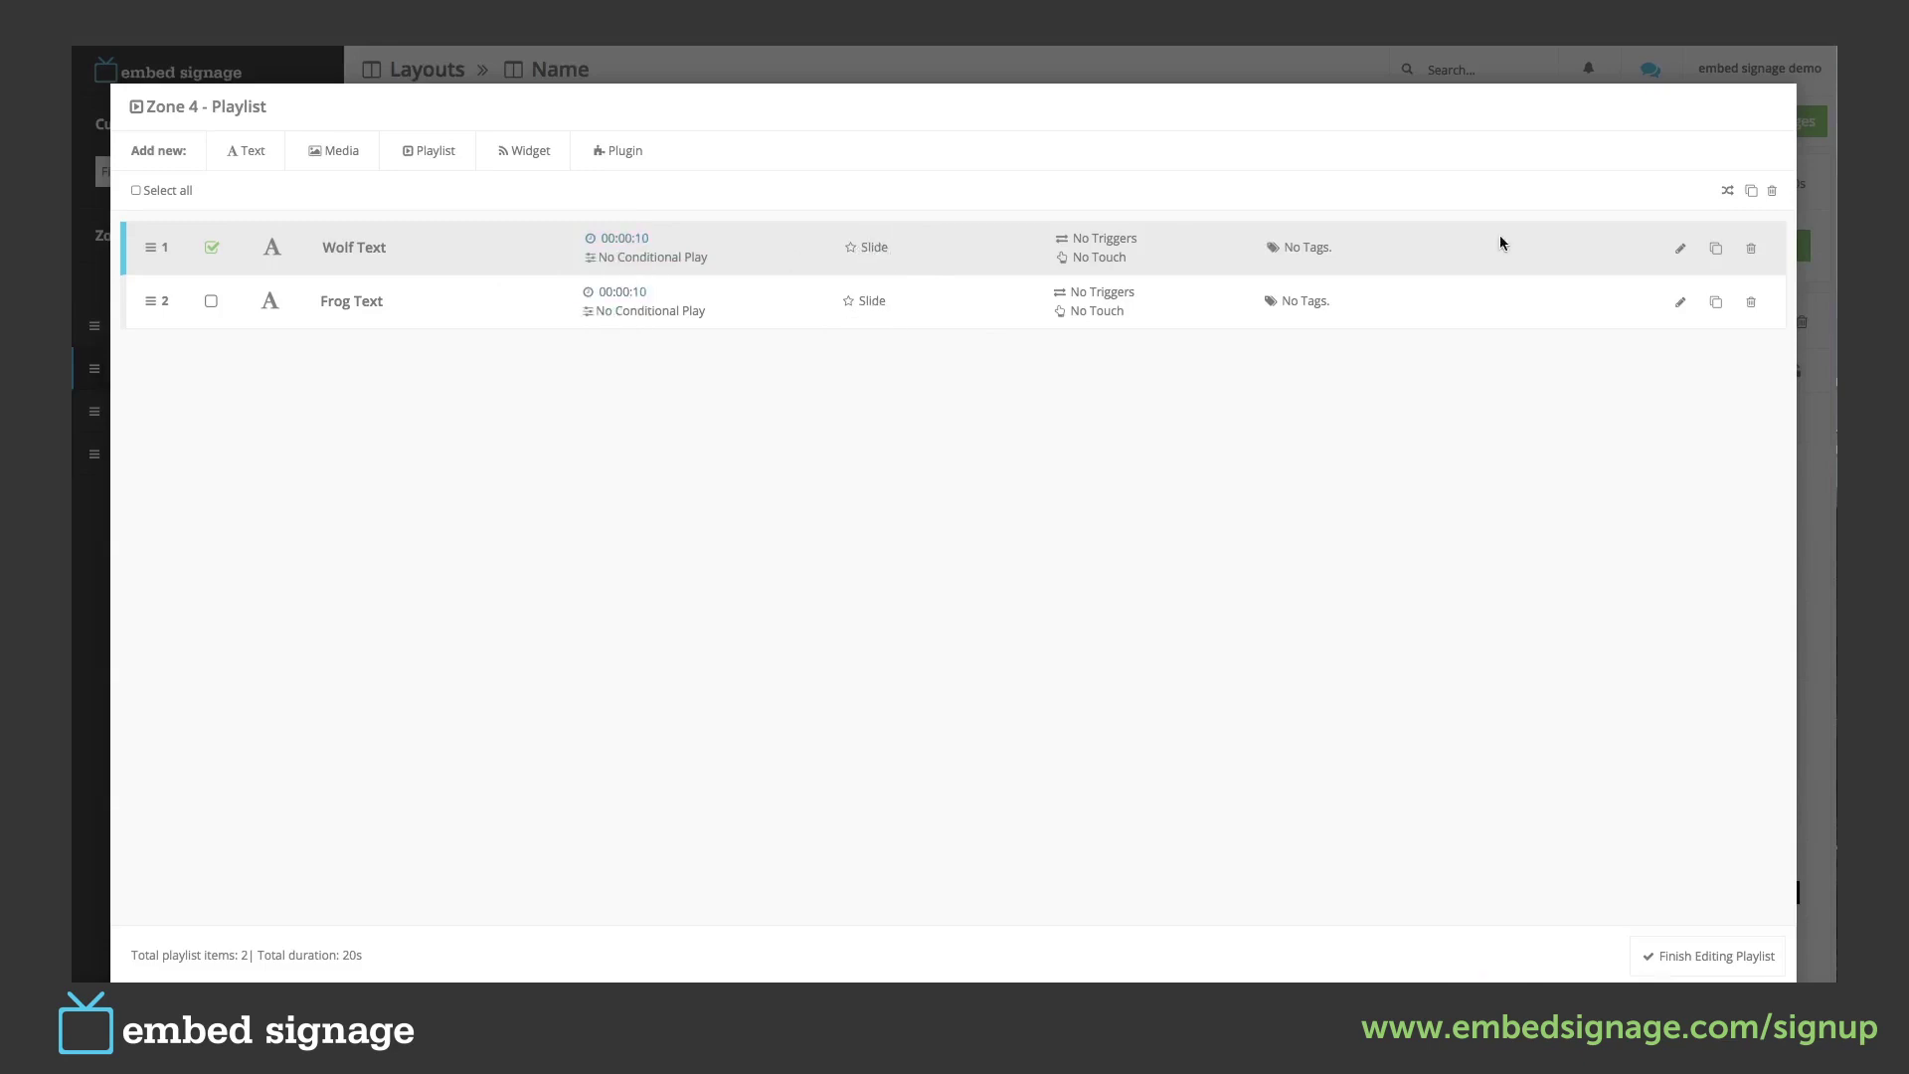
pyautogui.click(1681, 248)
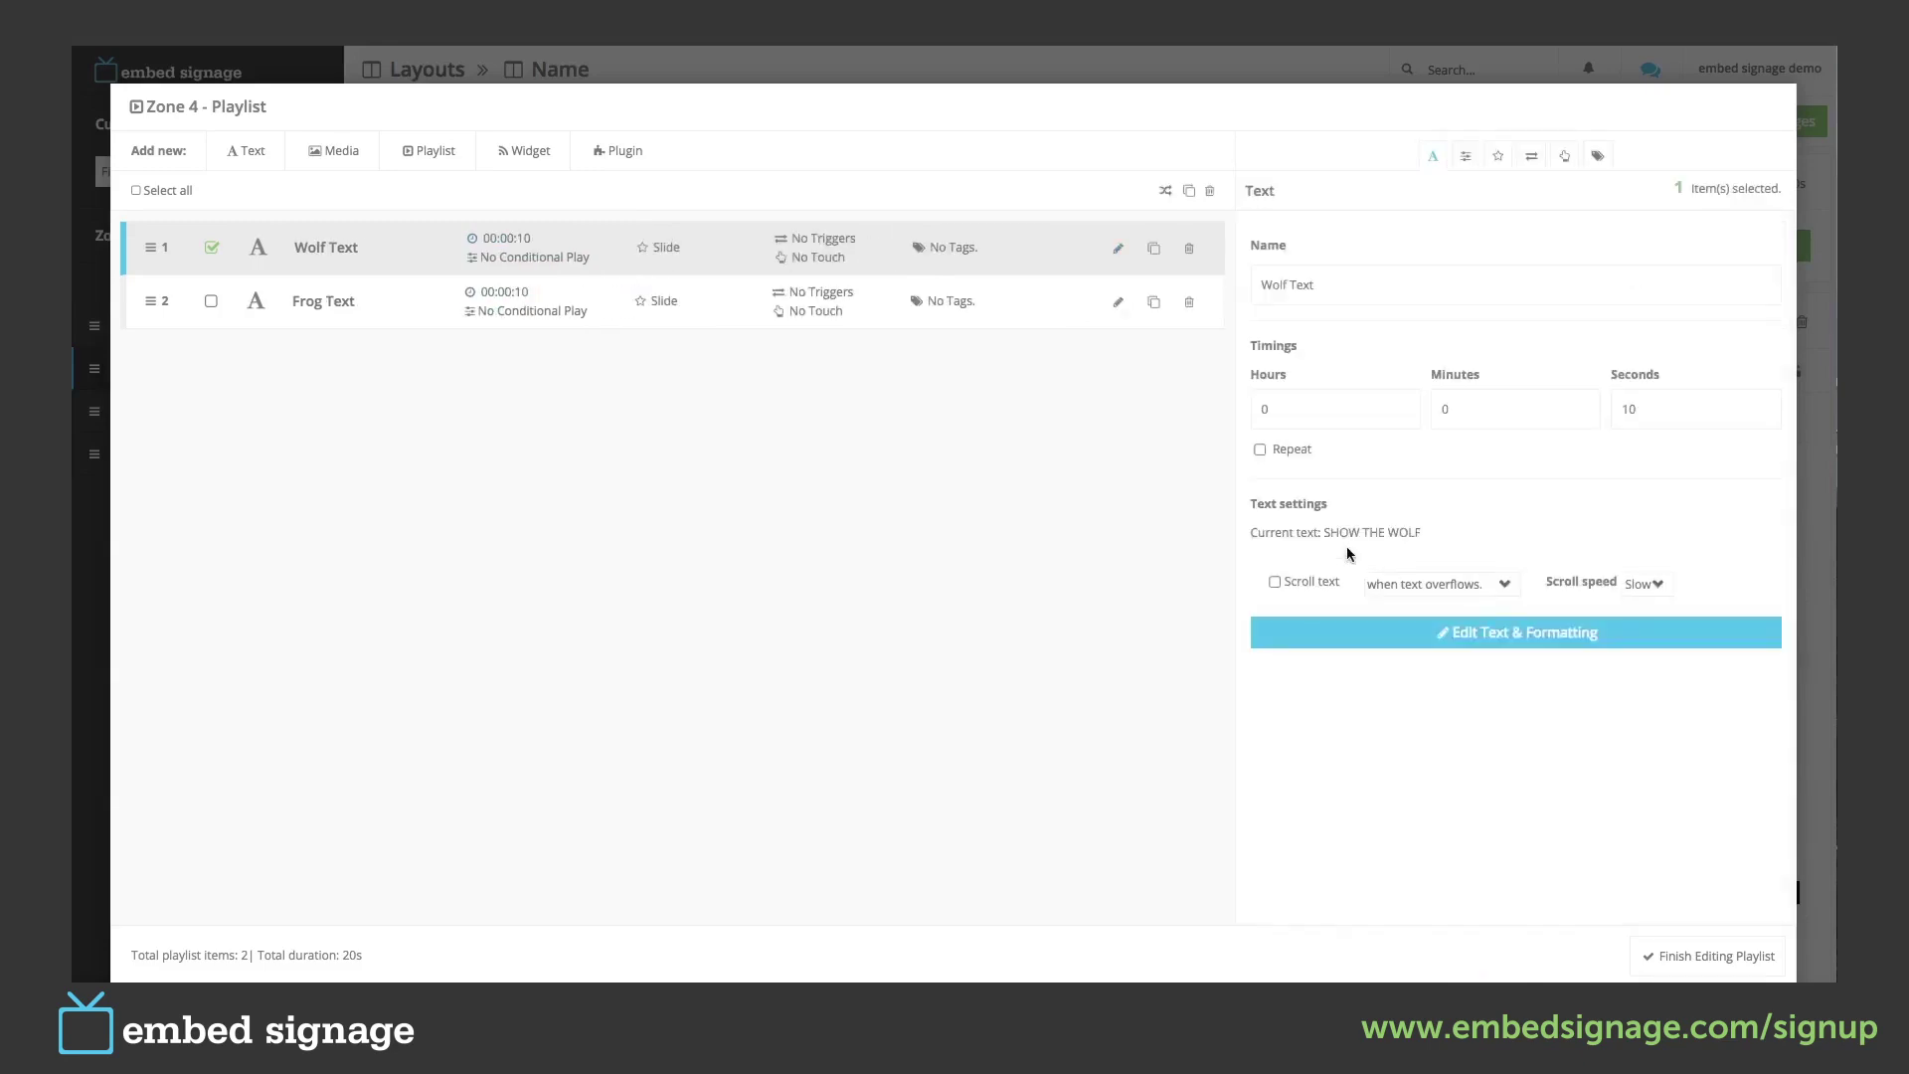
pyautogui.moveTo(1325, 536); pyautogui.dragTo(1418, 537)
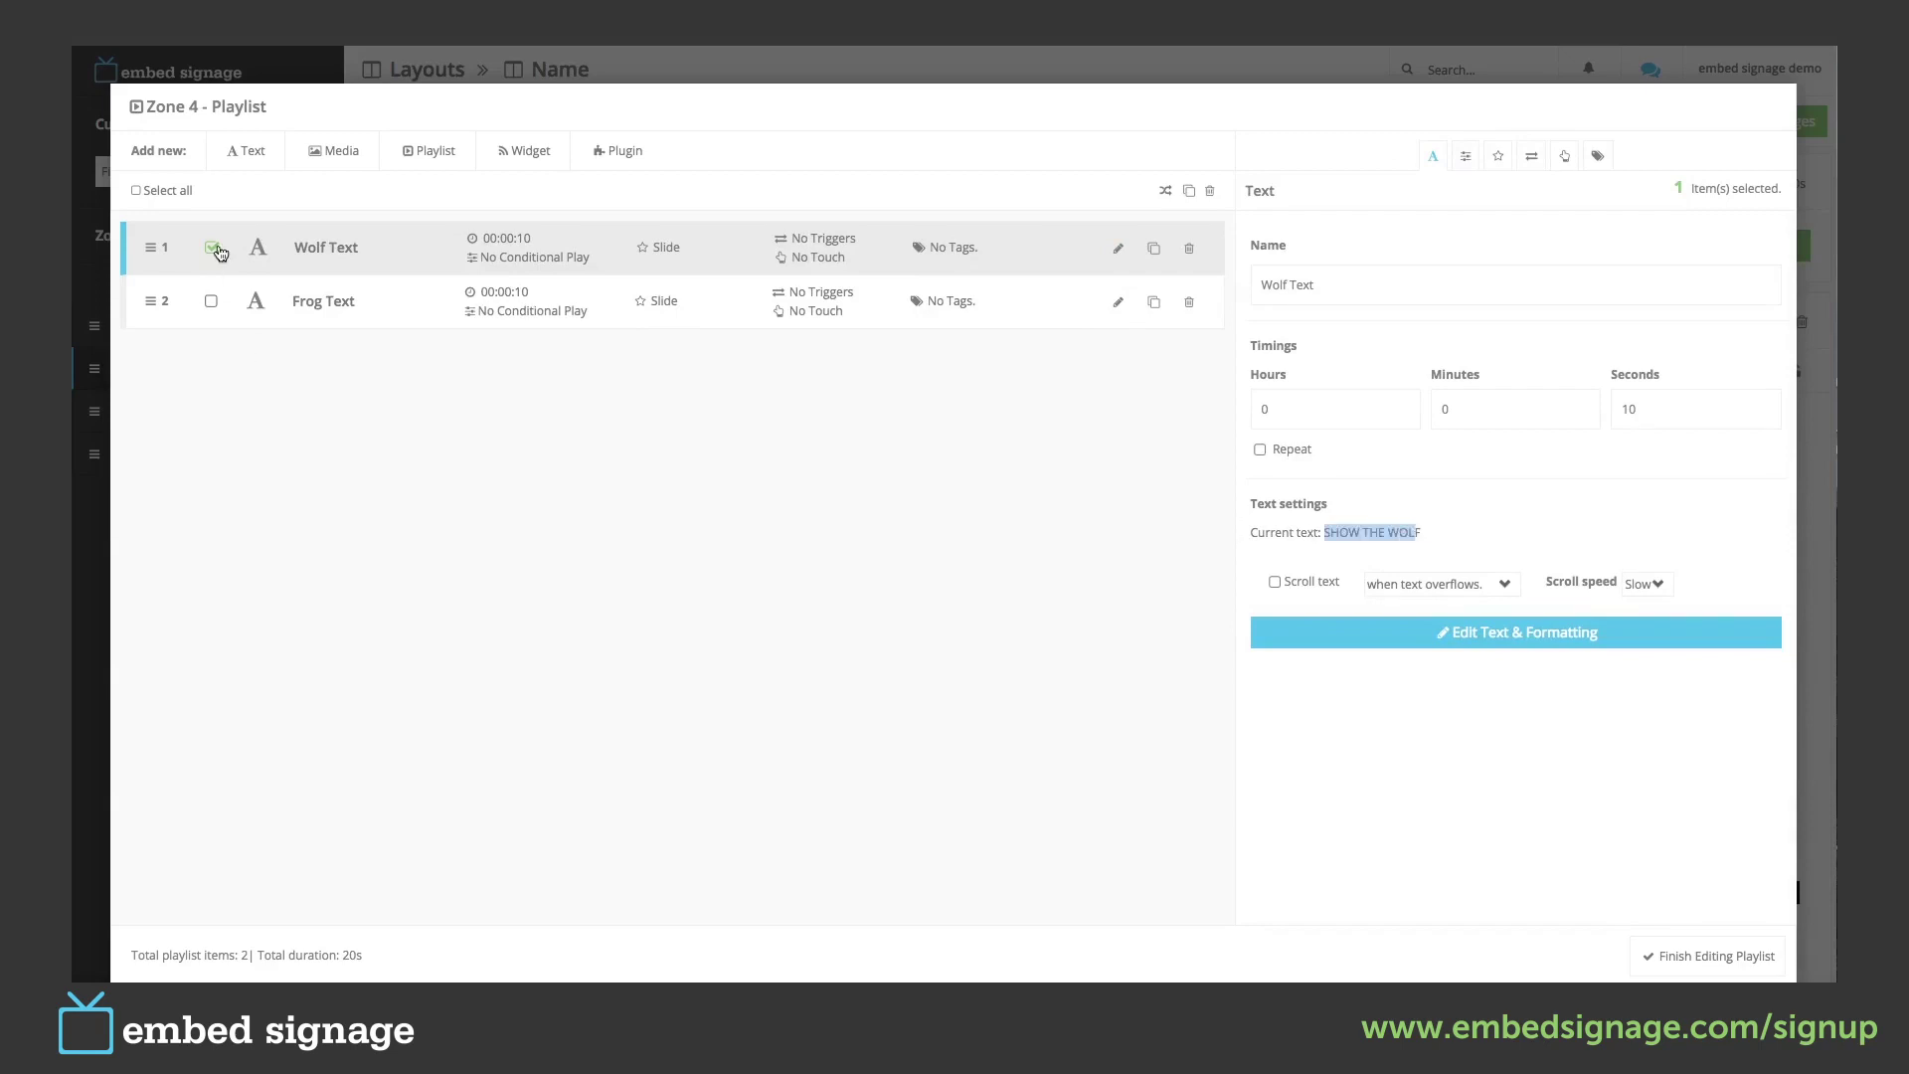
pyautogui.click(211, 301)
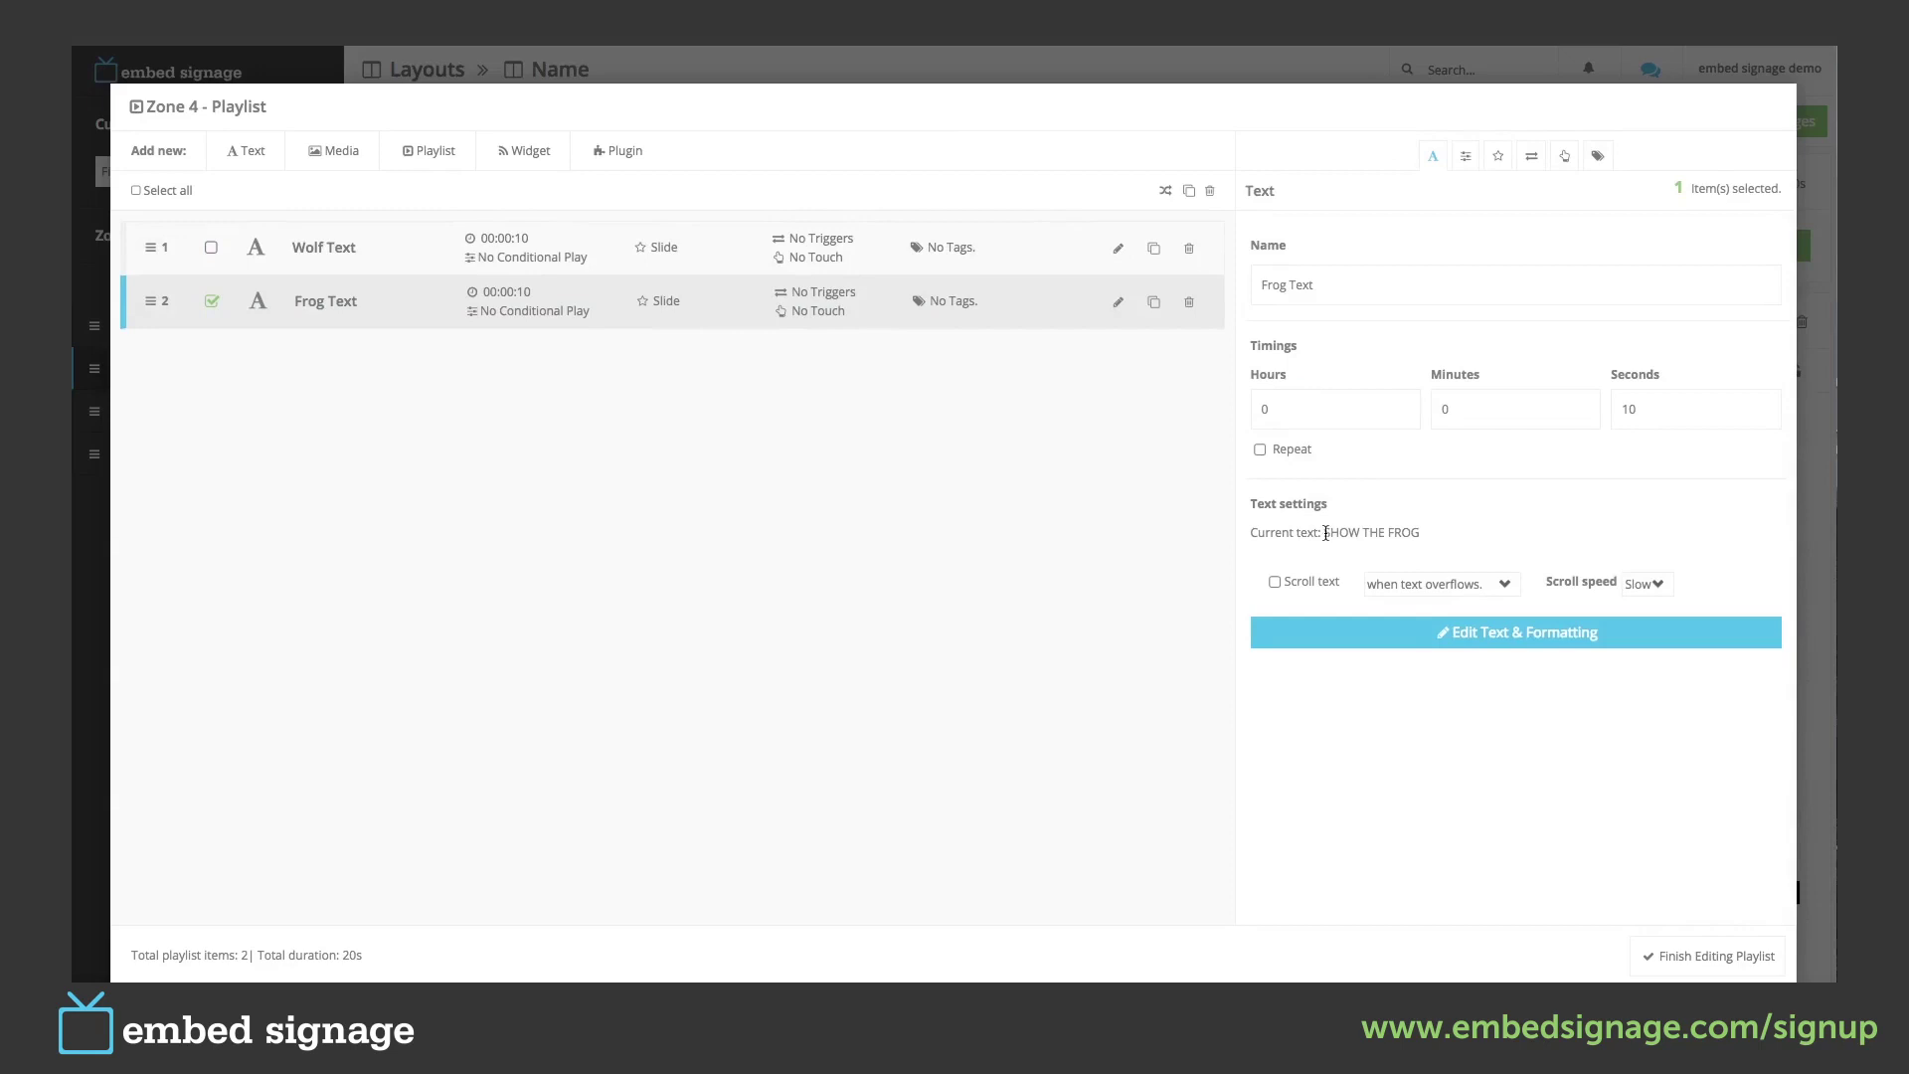
pyautogui.moveTo(1325, 534); pyautogui.dragTo(1435, 537)
pyautogui.click(787, 443)
pyautogui.click(1533, 157)
pyautogui.click(1564, 157)
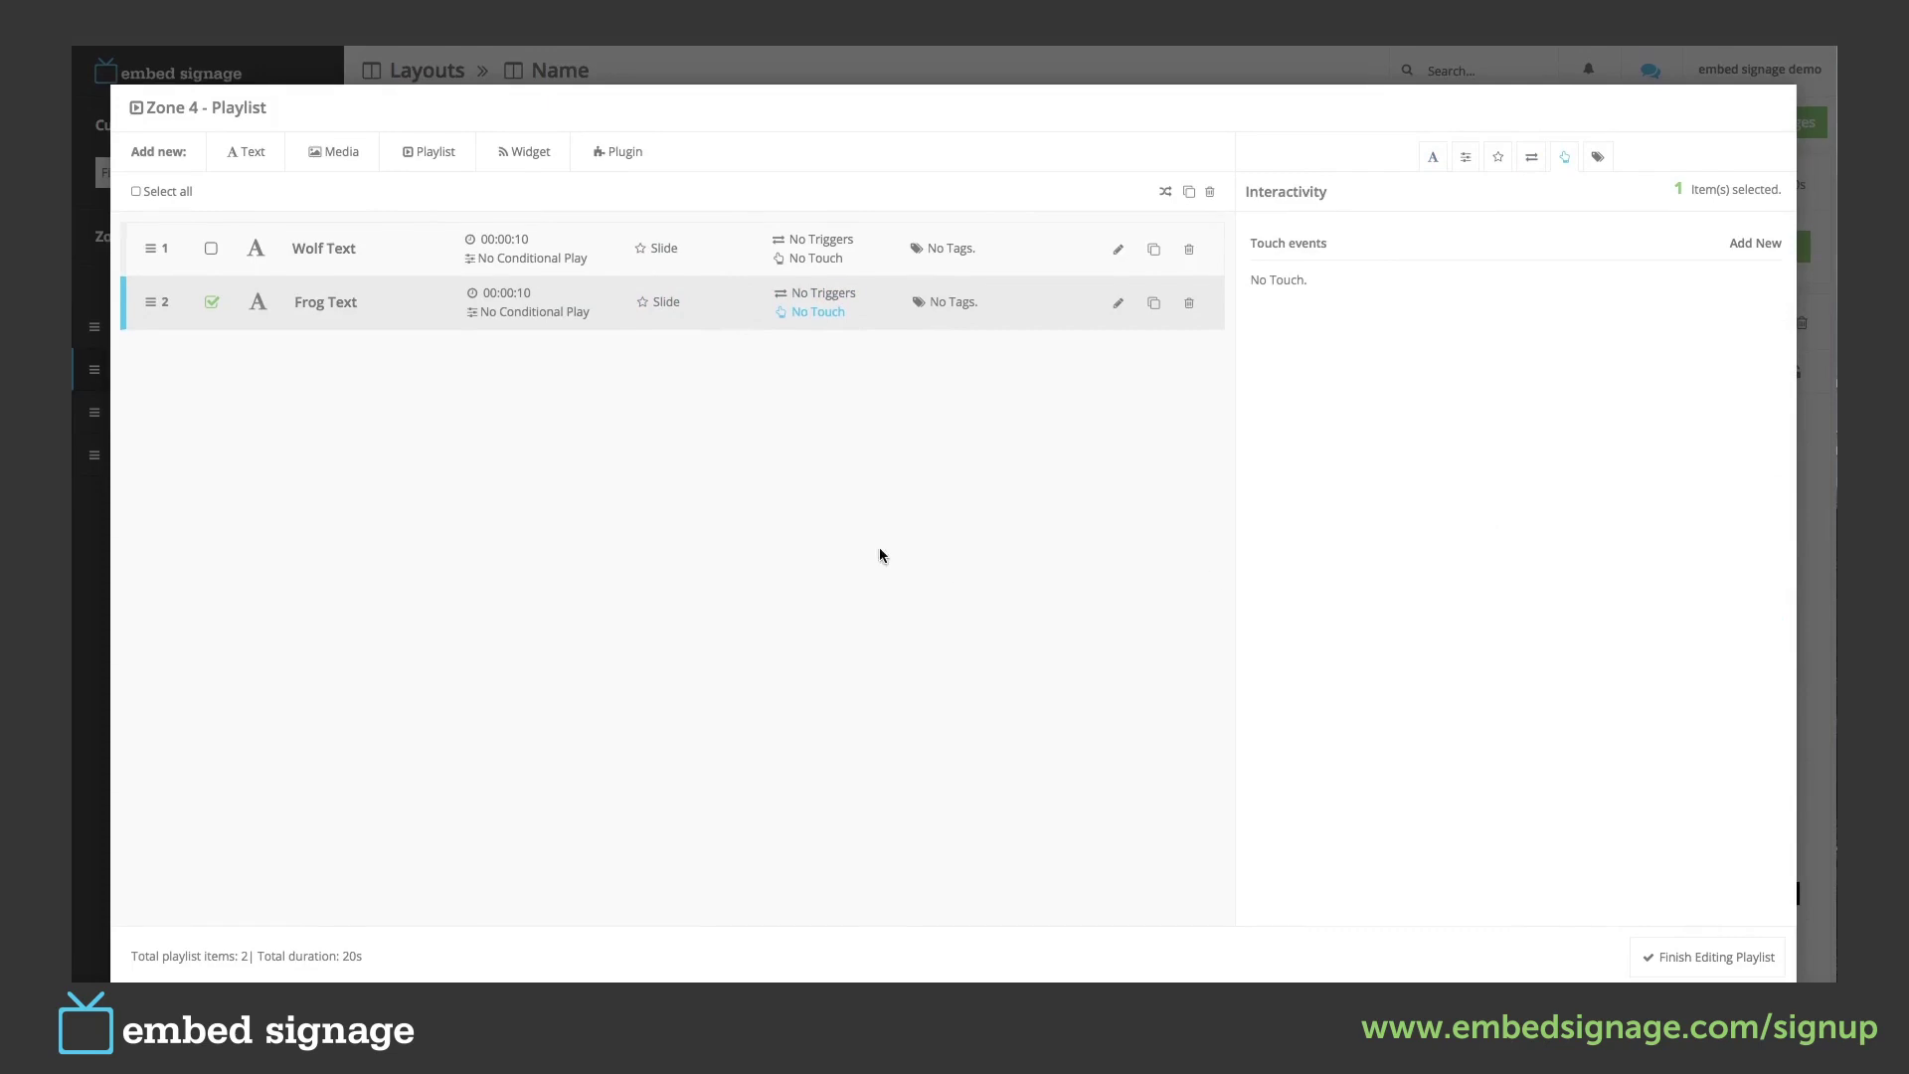
# Add a start trigger to Wolf Text that activates the specific playlist item Wolf.jpg in Zone 5.
pyautogui.click(211, 302)
pyautogui.click(212, 250)
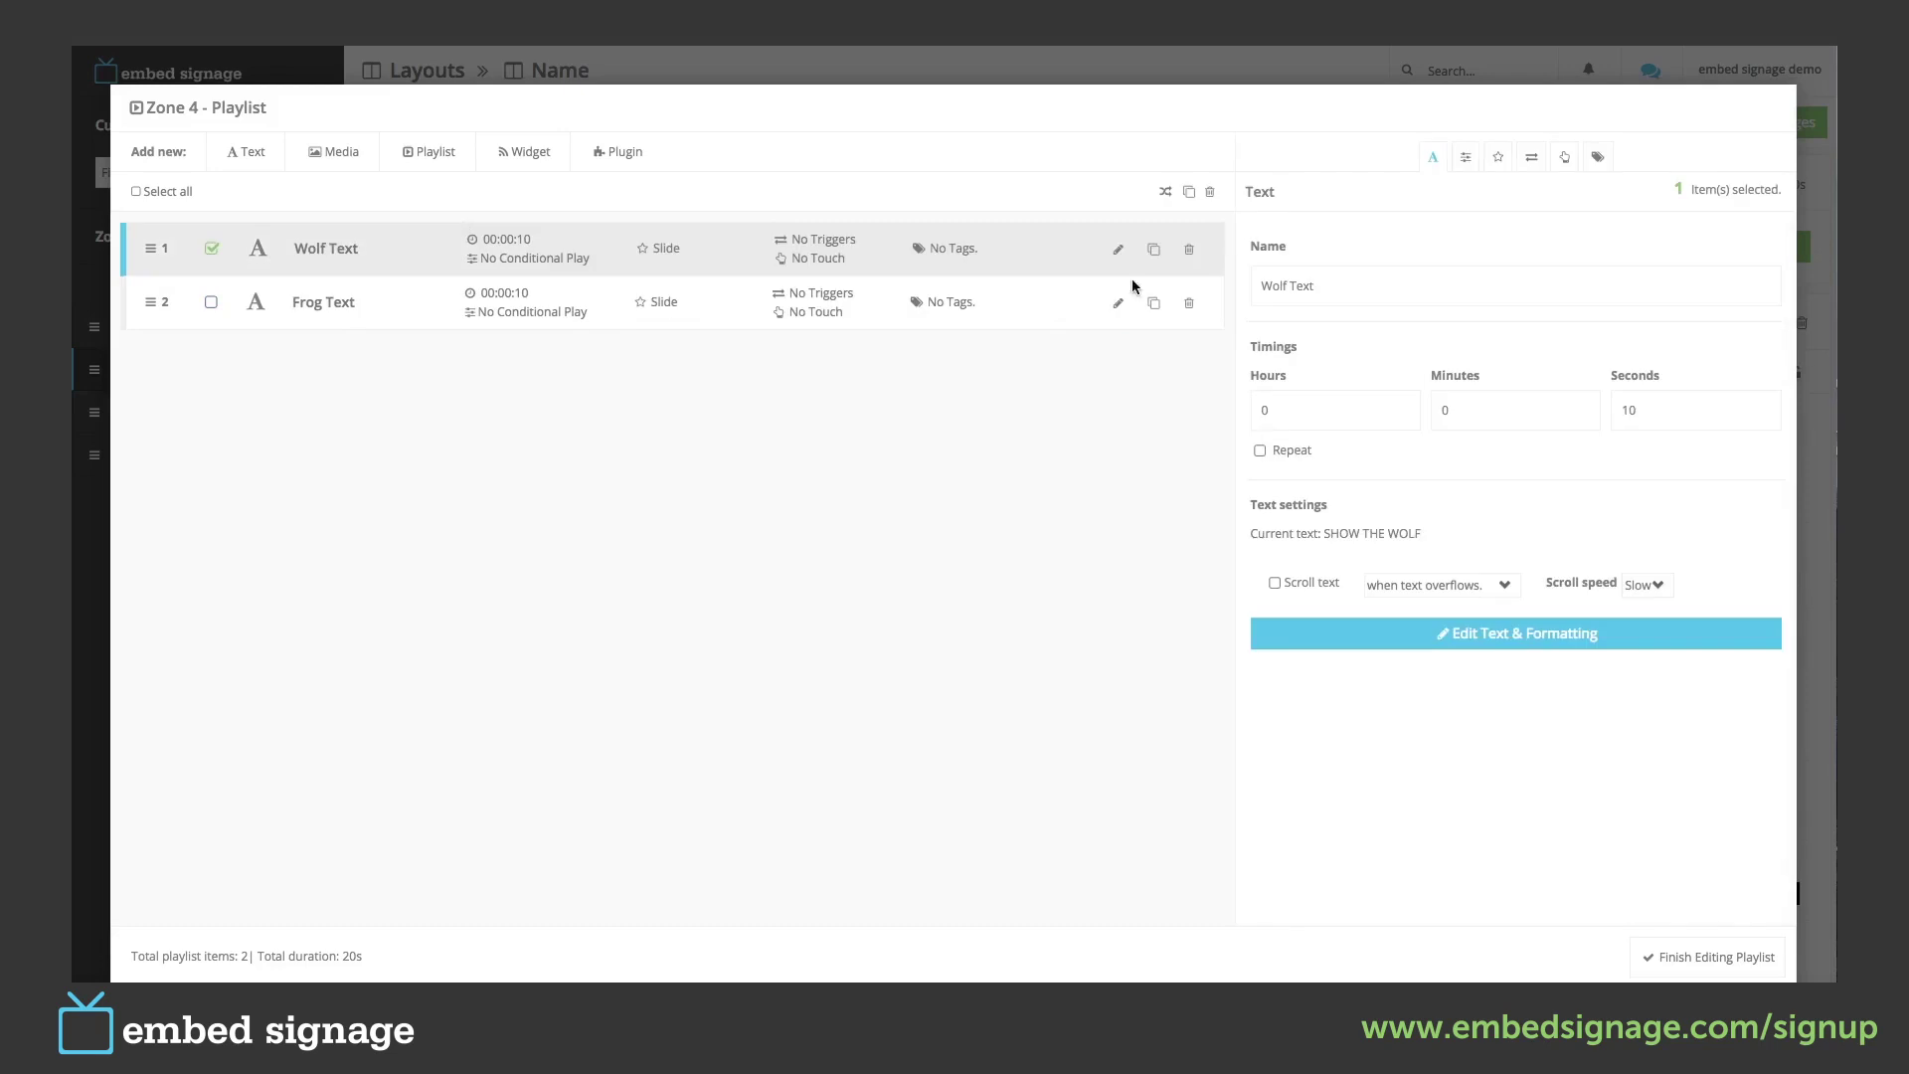
pyautogui.click(1532, 166)
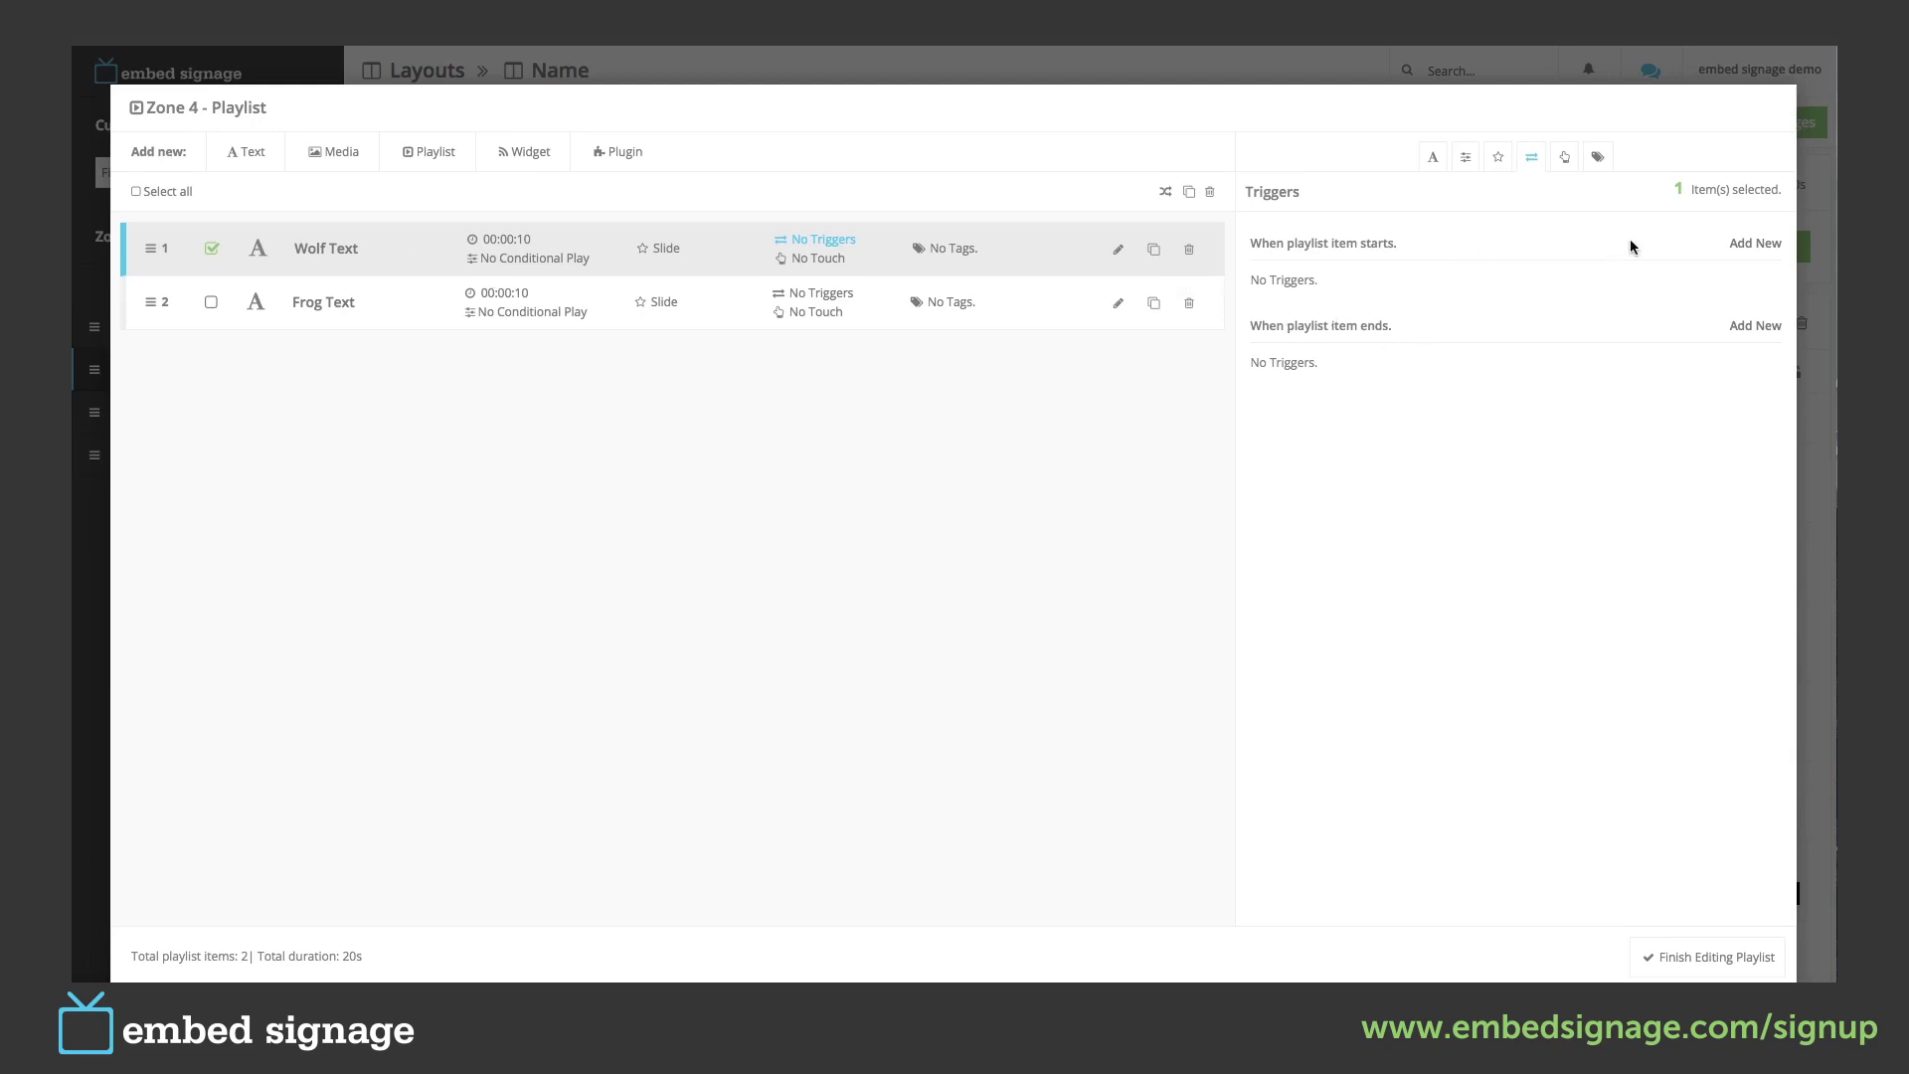
pyautogui.click(1754, 242)
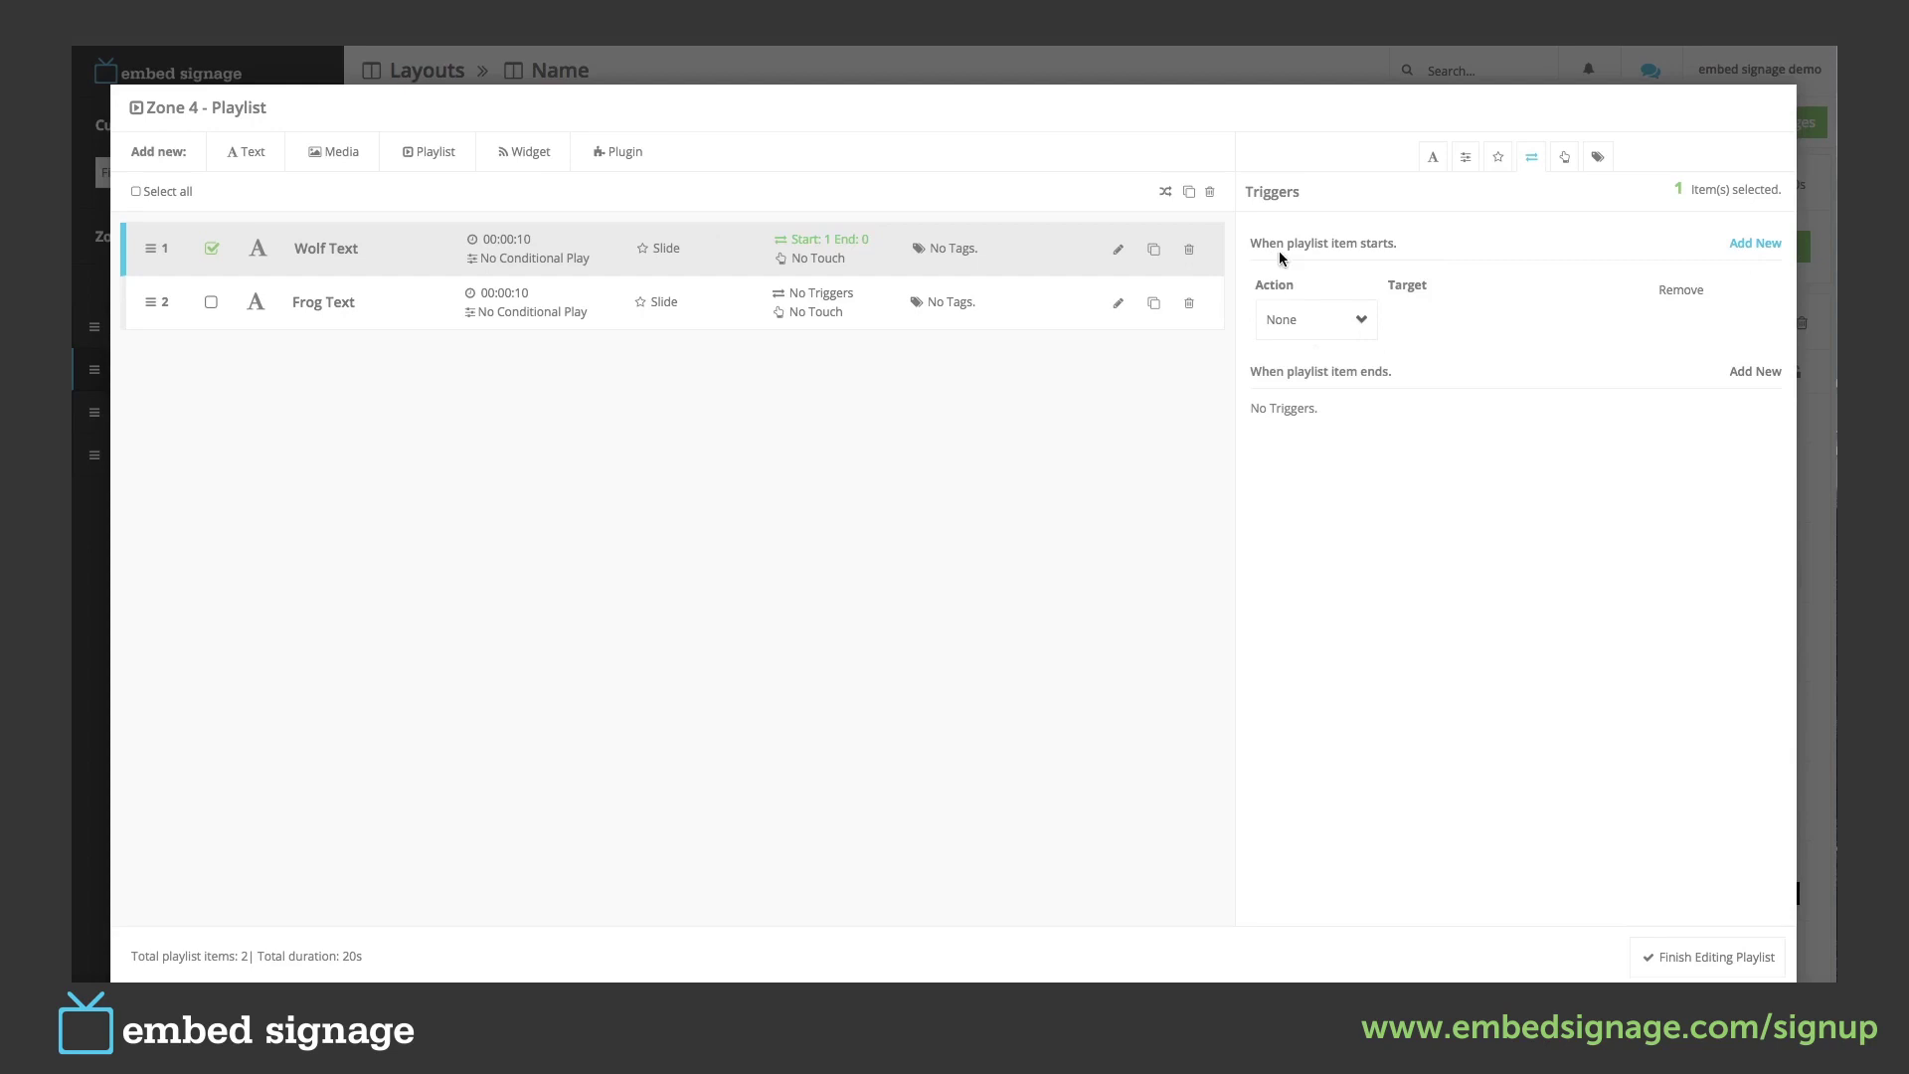
pyautogui.click(1343, 314)
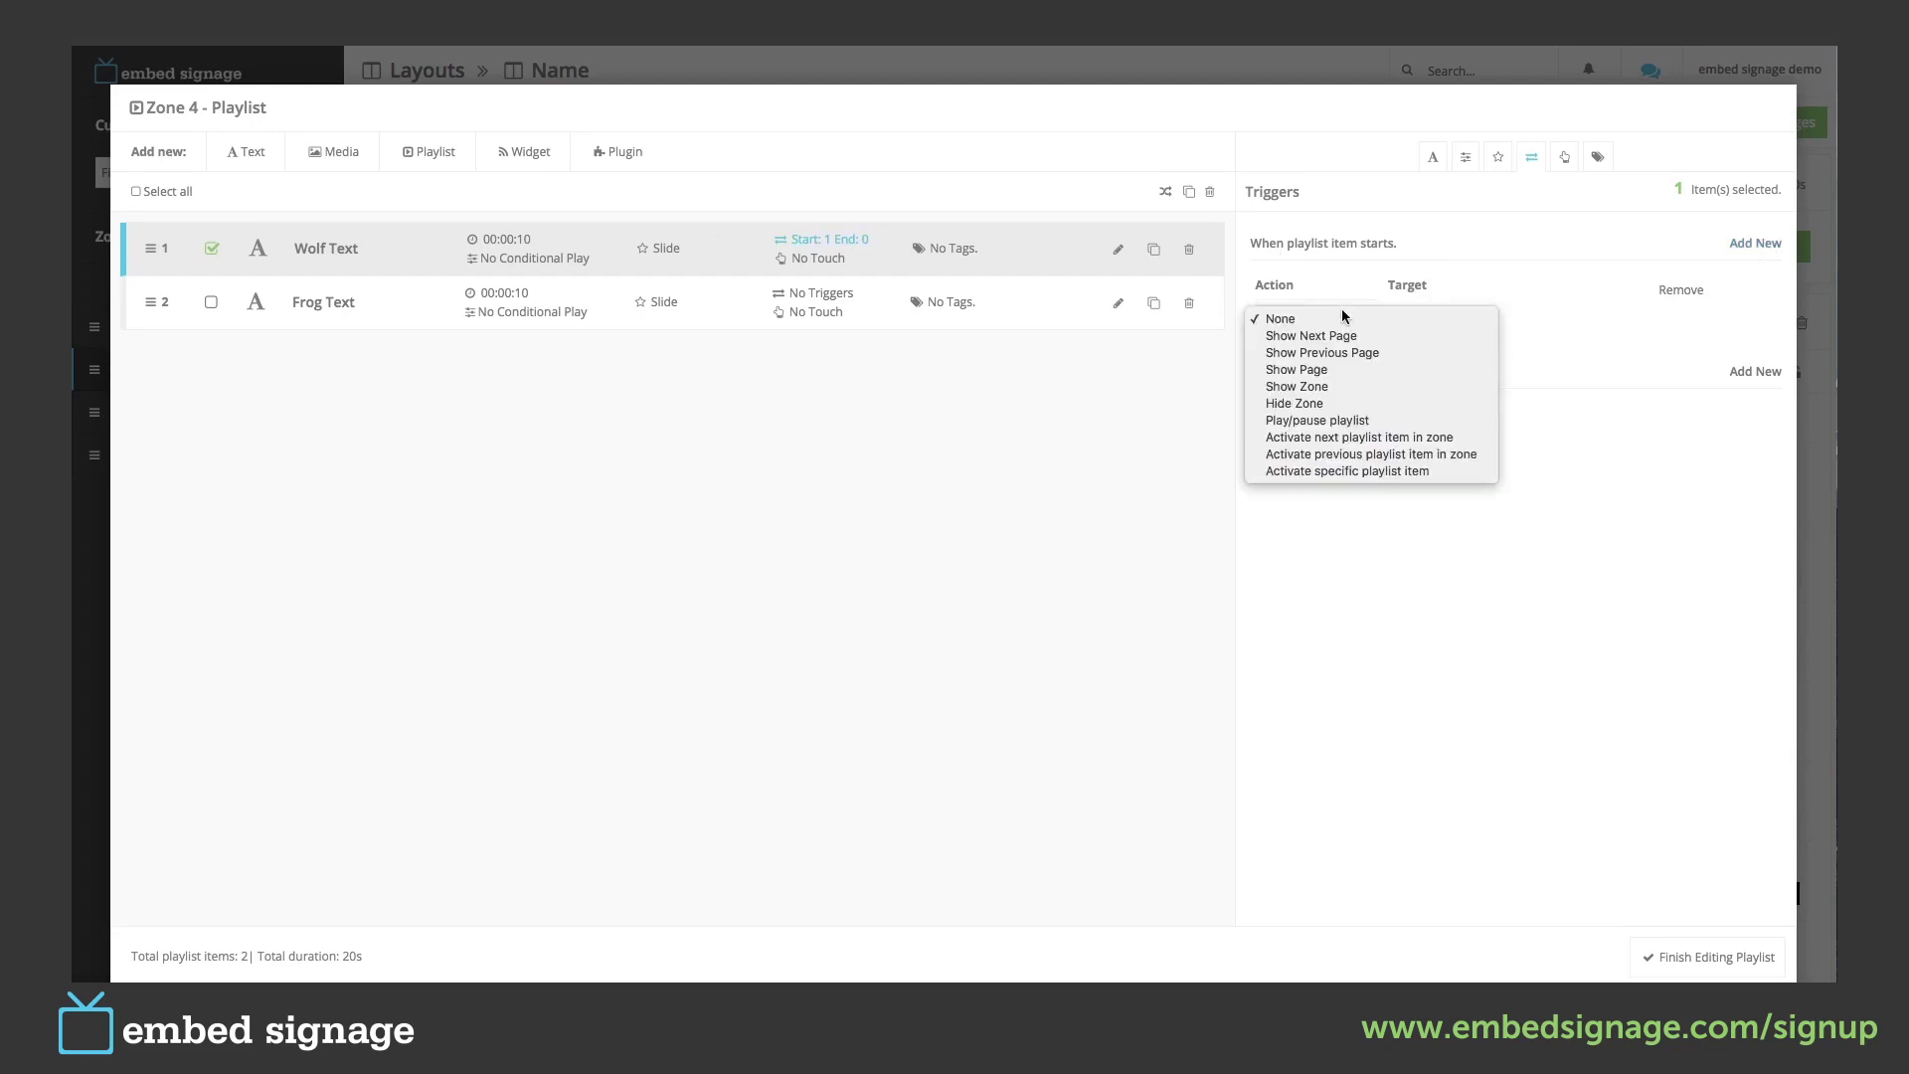
pyautogui.click(1452, 471)
pyautogui.click(1474, 322)
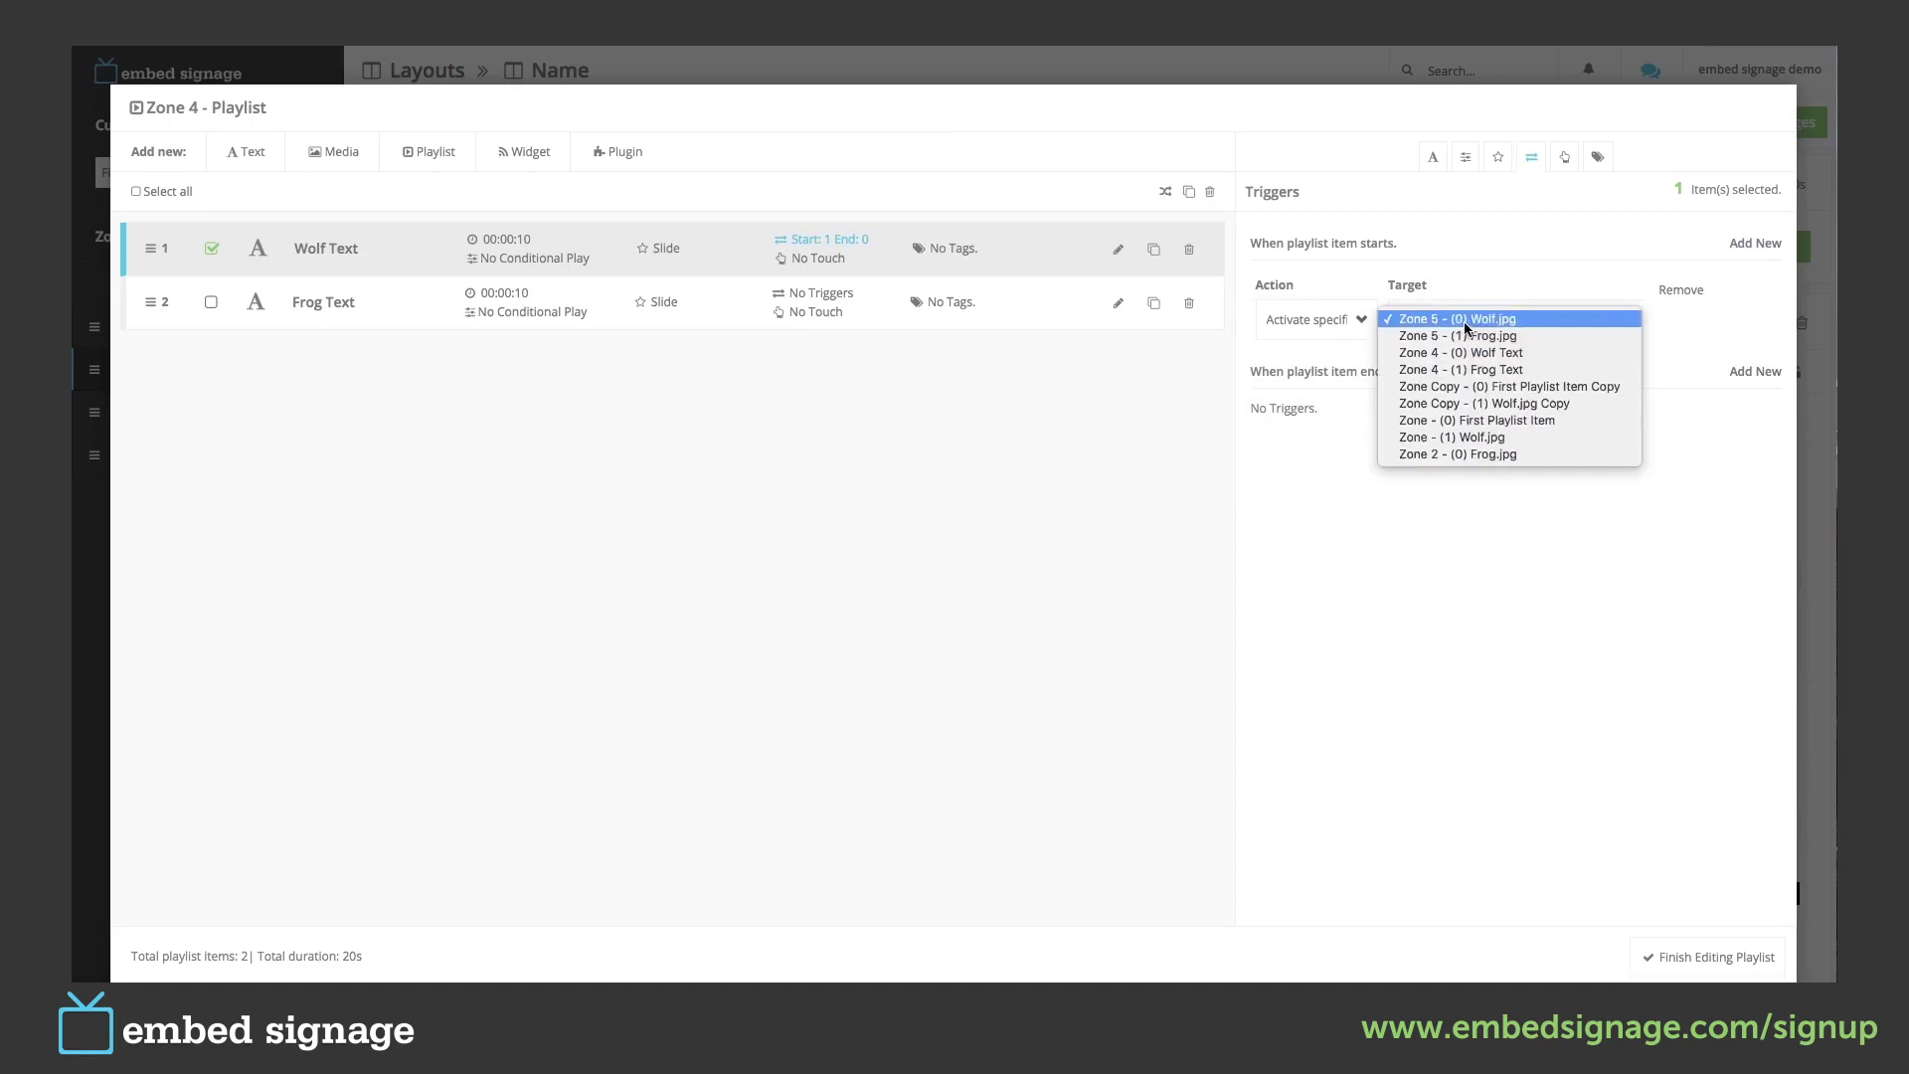
pyautogui.click(1548, 316)
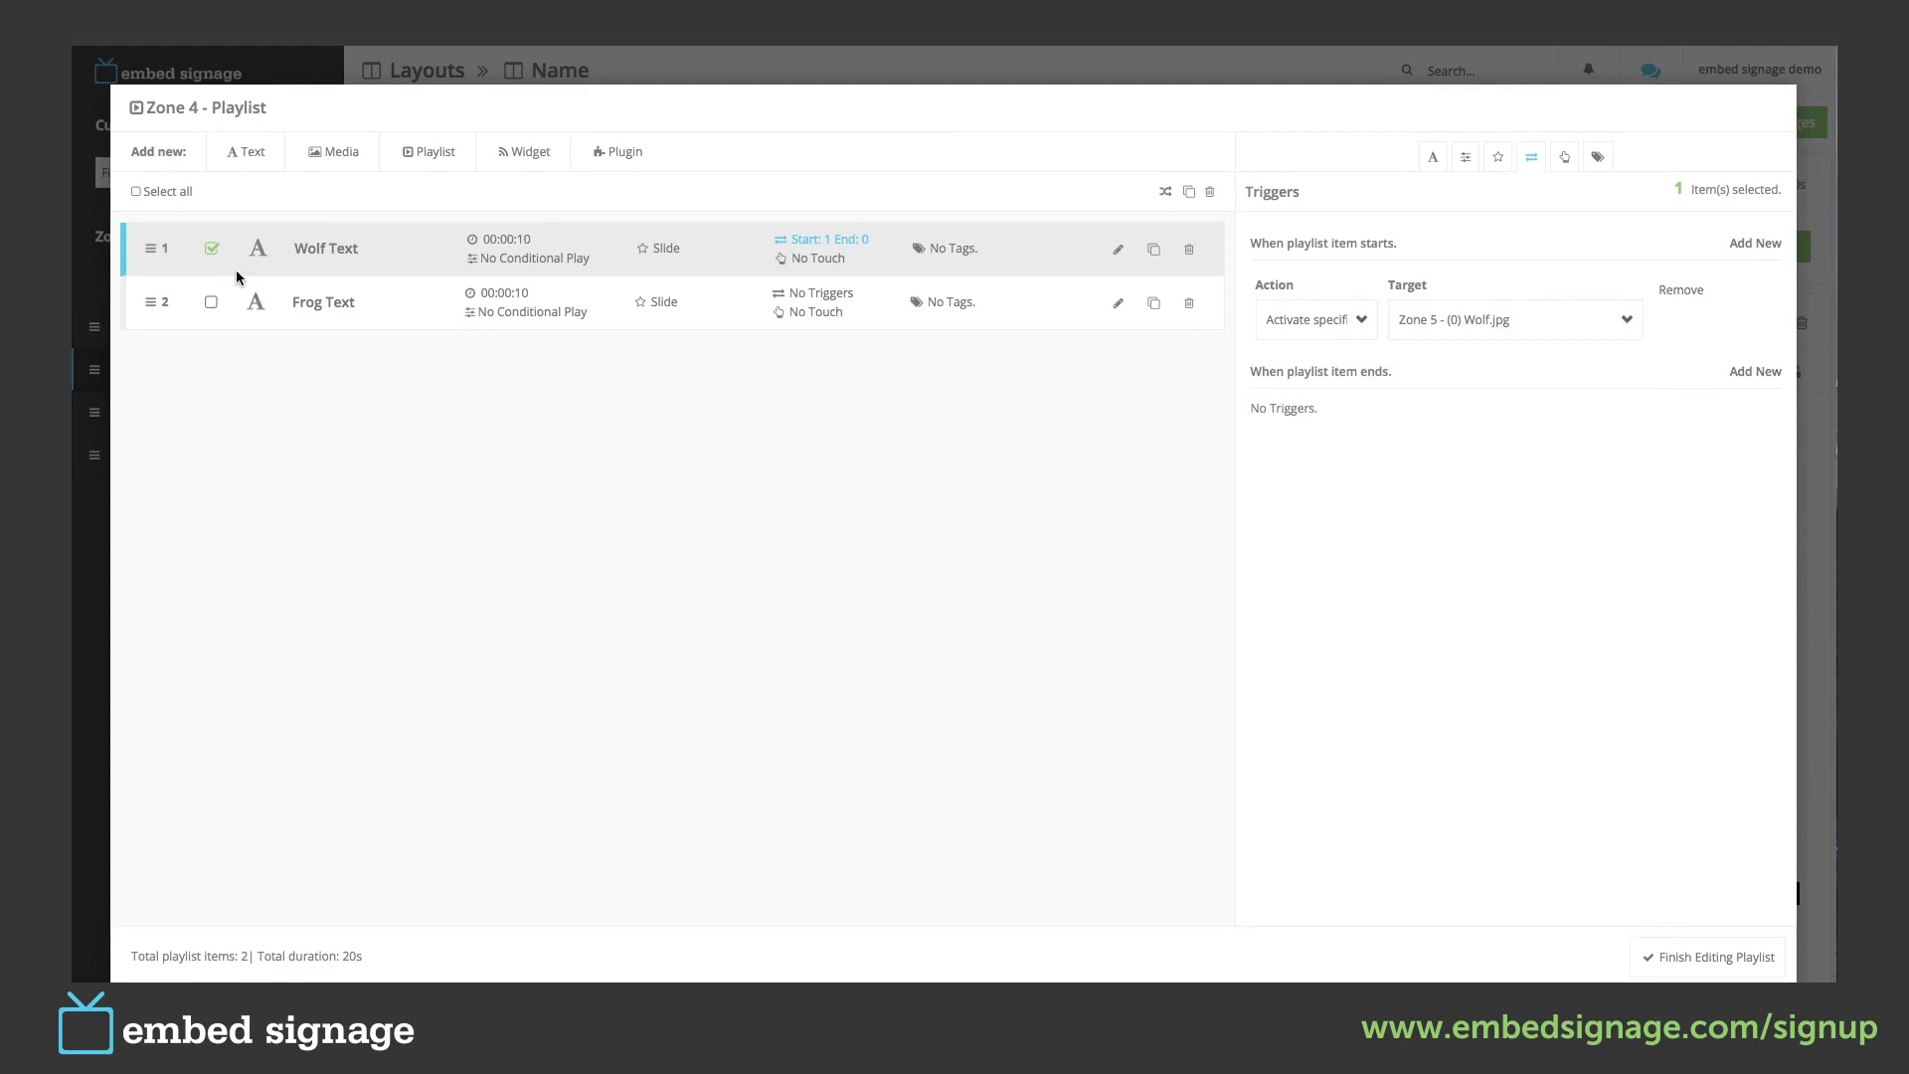
# Add a start trigger to Frog Text that activates the specific playlist item Frog.jpg in Zone 5, and finish editing the playlist.
pyautogui.click(211, 251)
pyautogui.click(212, 303)
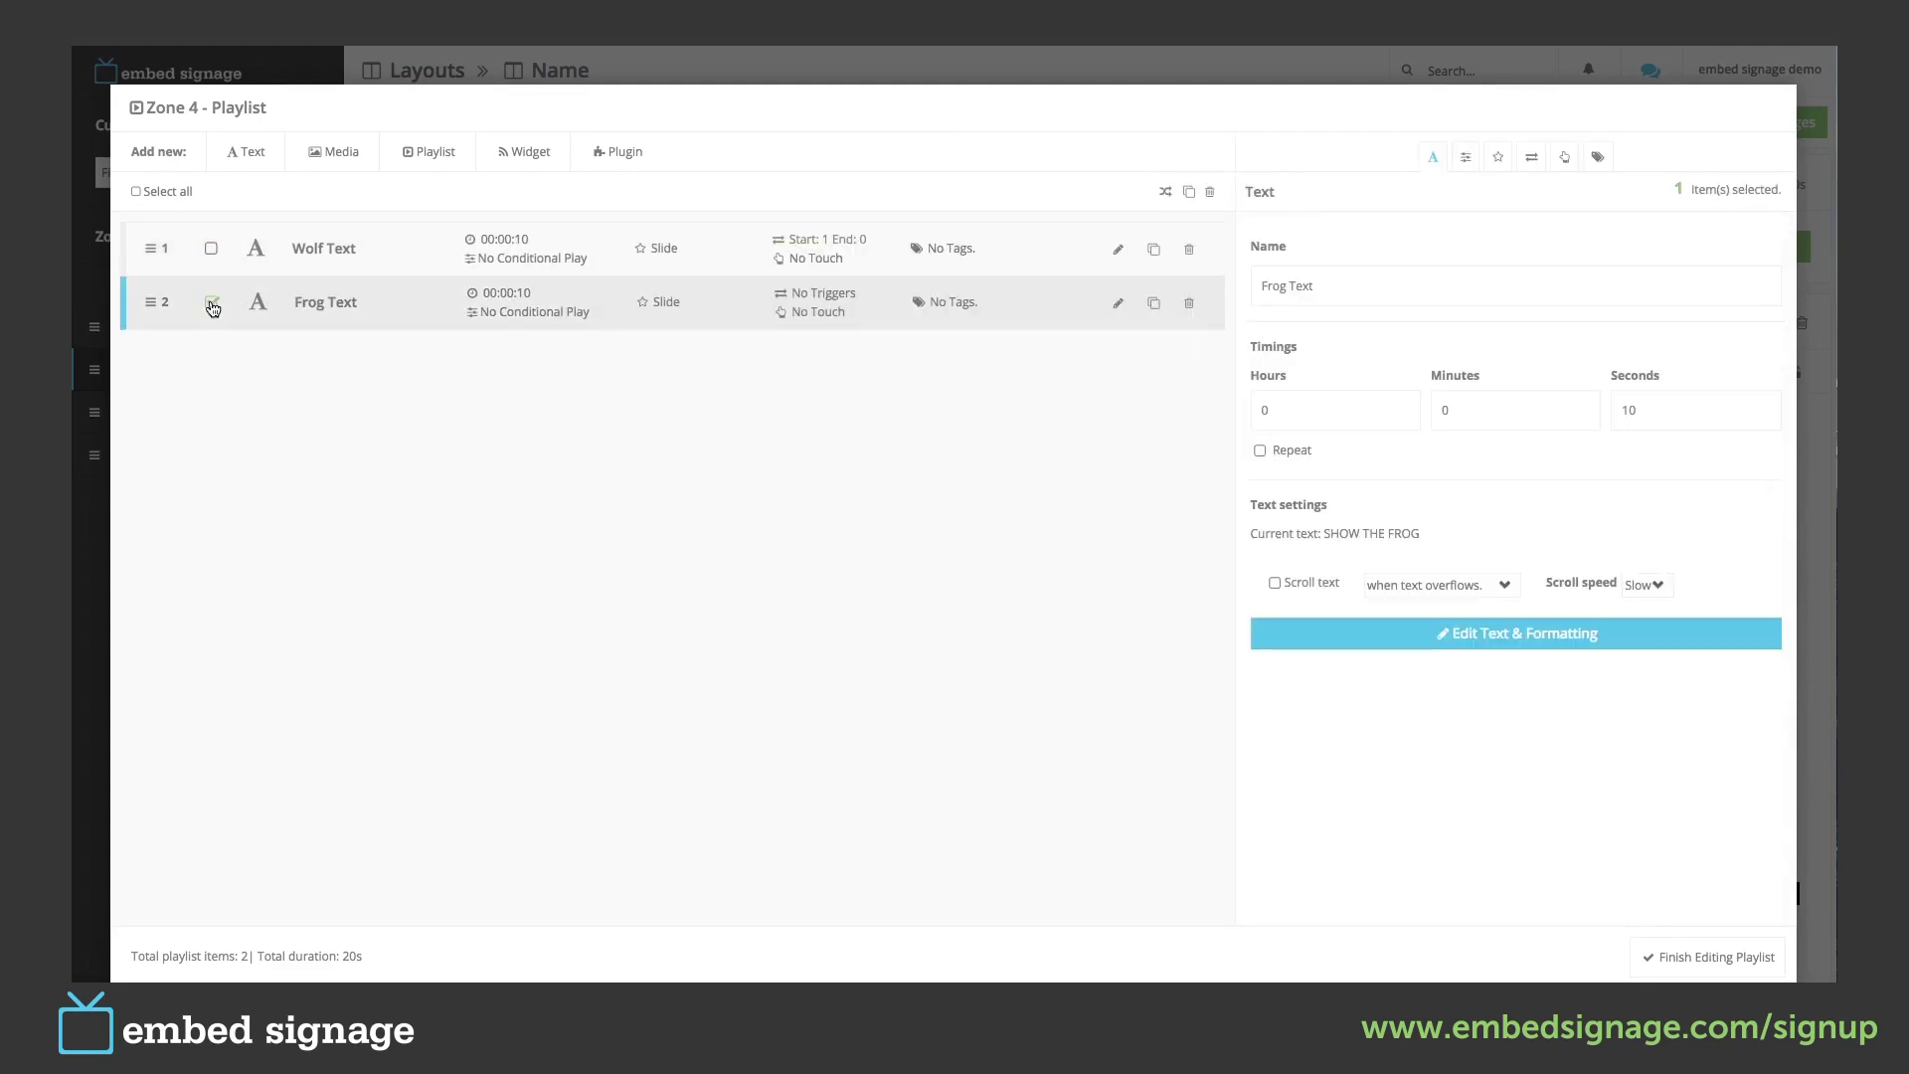
pyautogui.click(1531, 159)
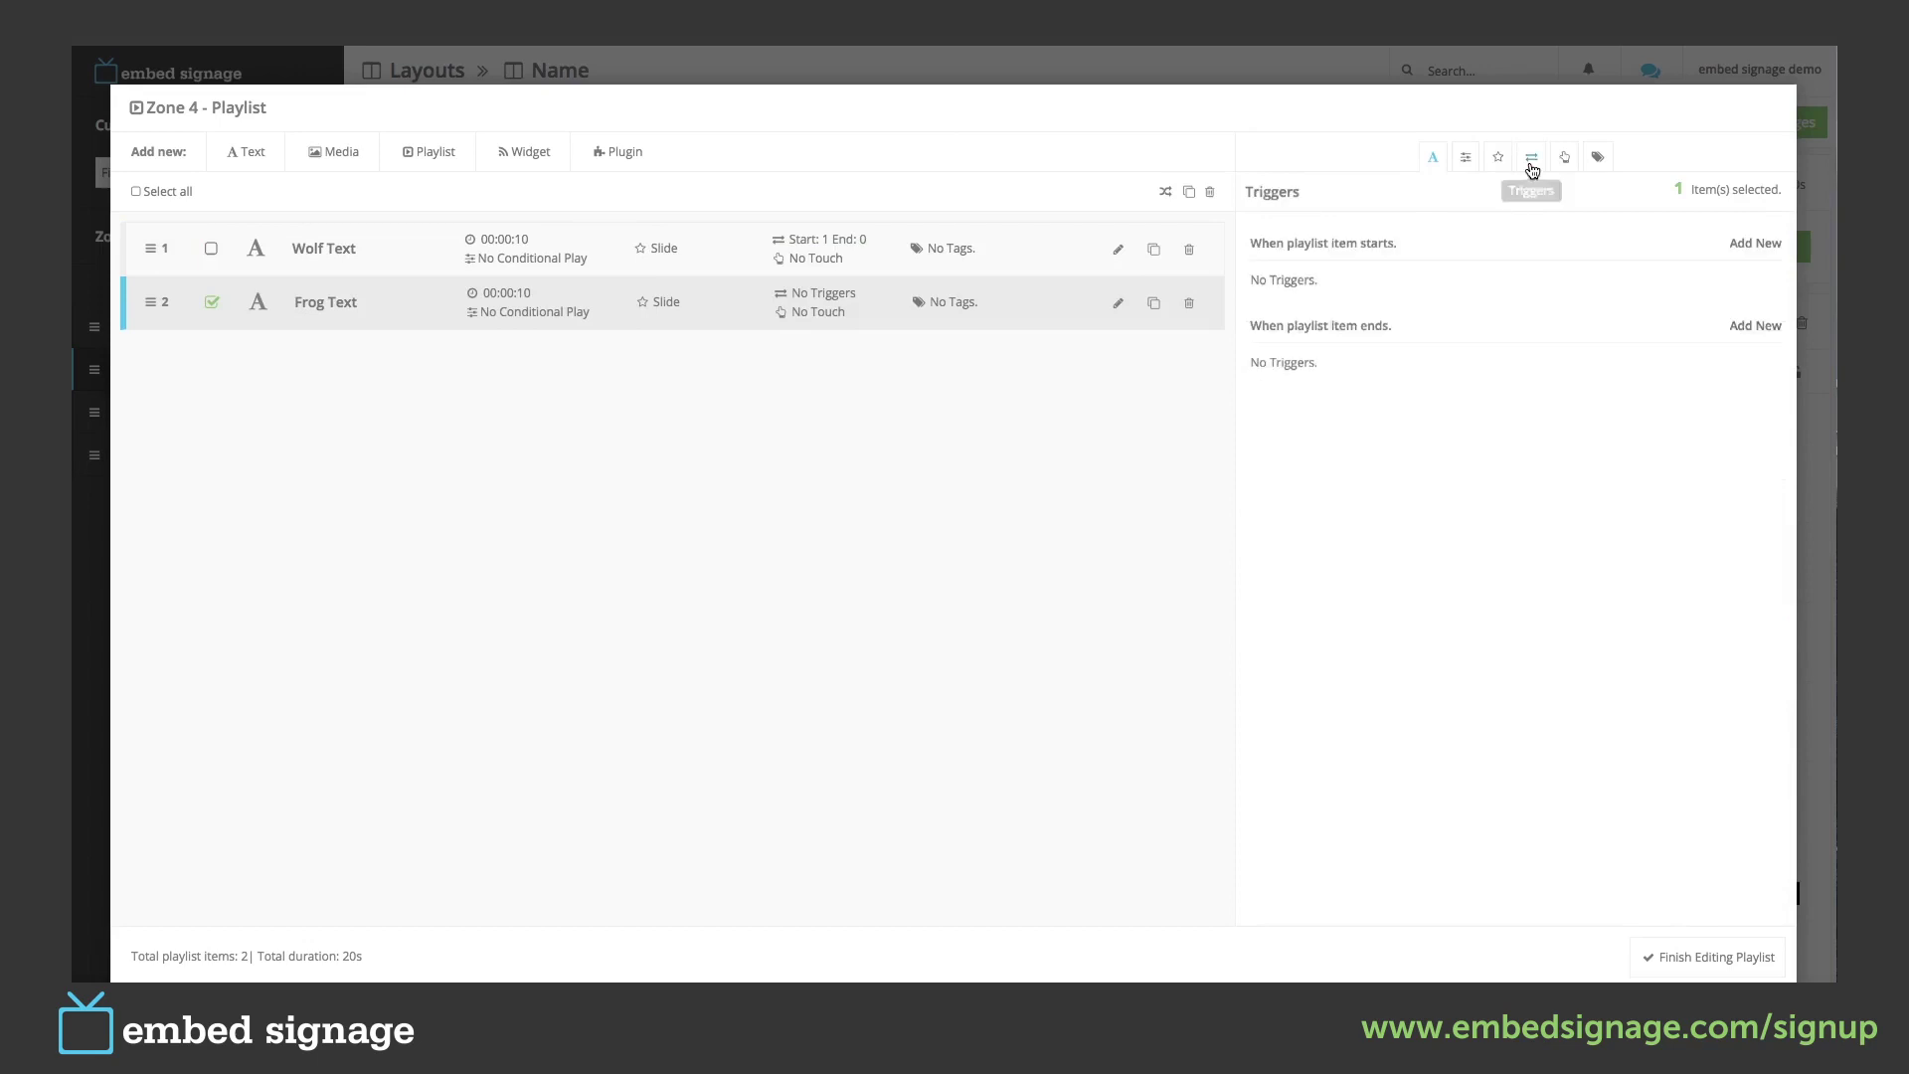
pyautogui.click(1750, 244)
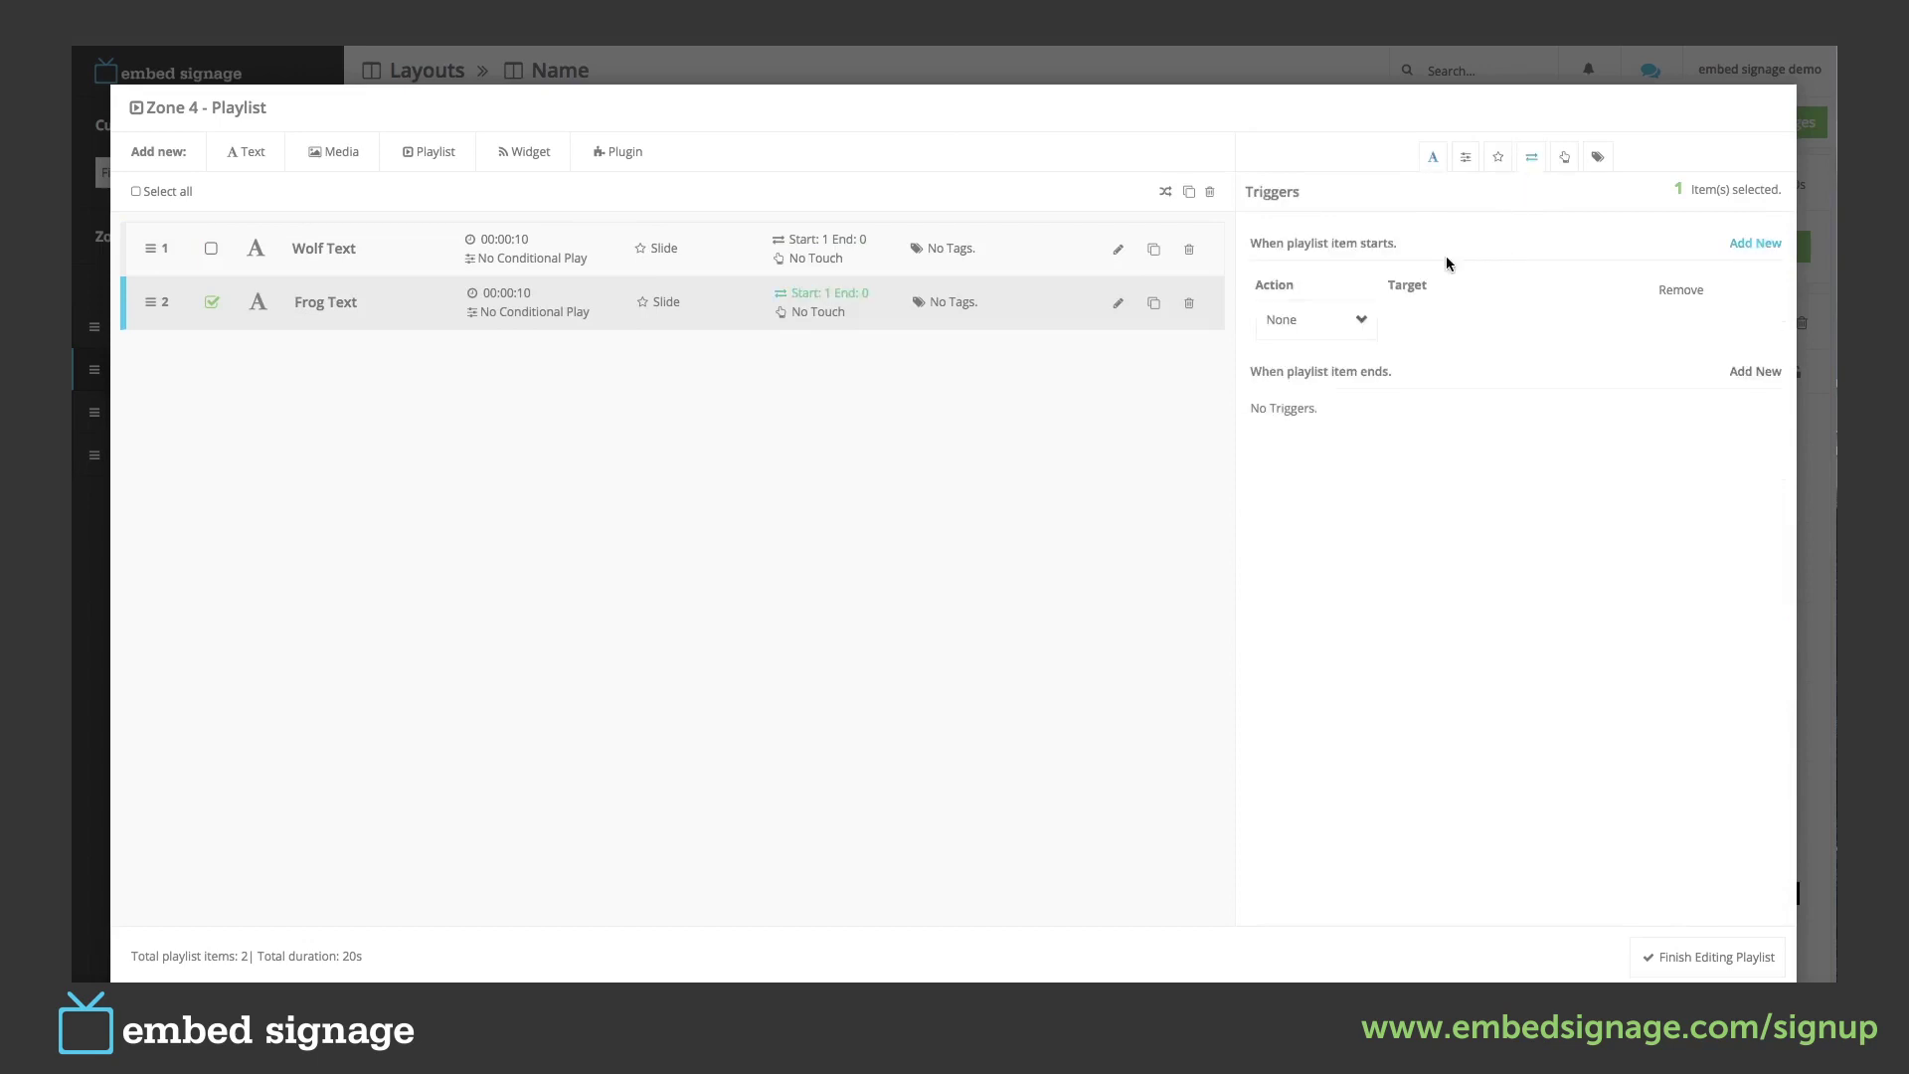
pyautogui.click(1327, 319)
pyautogui.click(1375, 471)
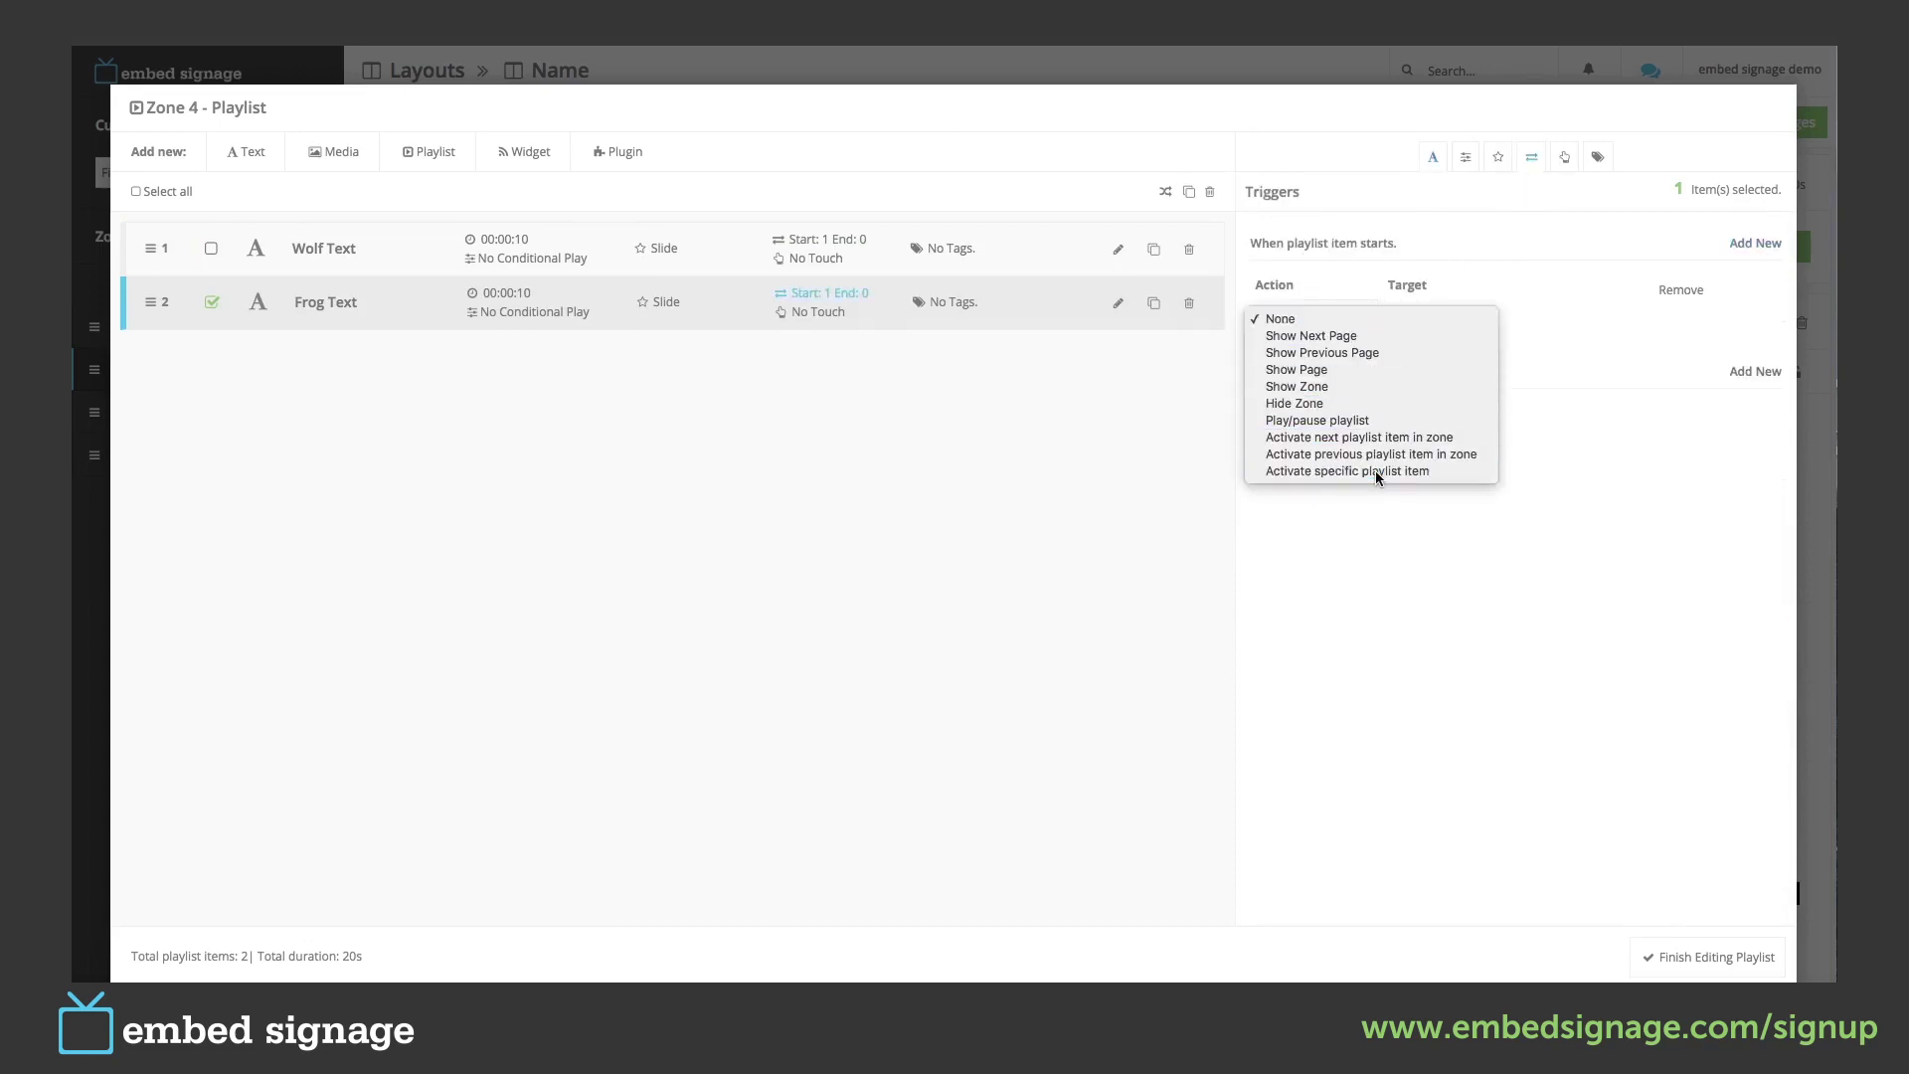
pyautogui.click(1513, 318)
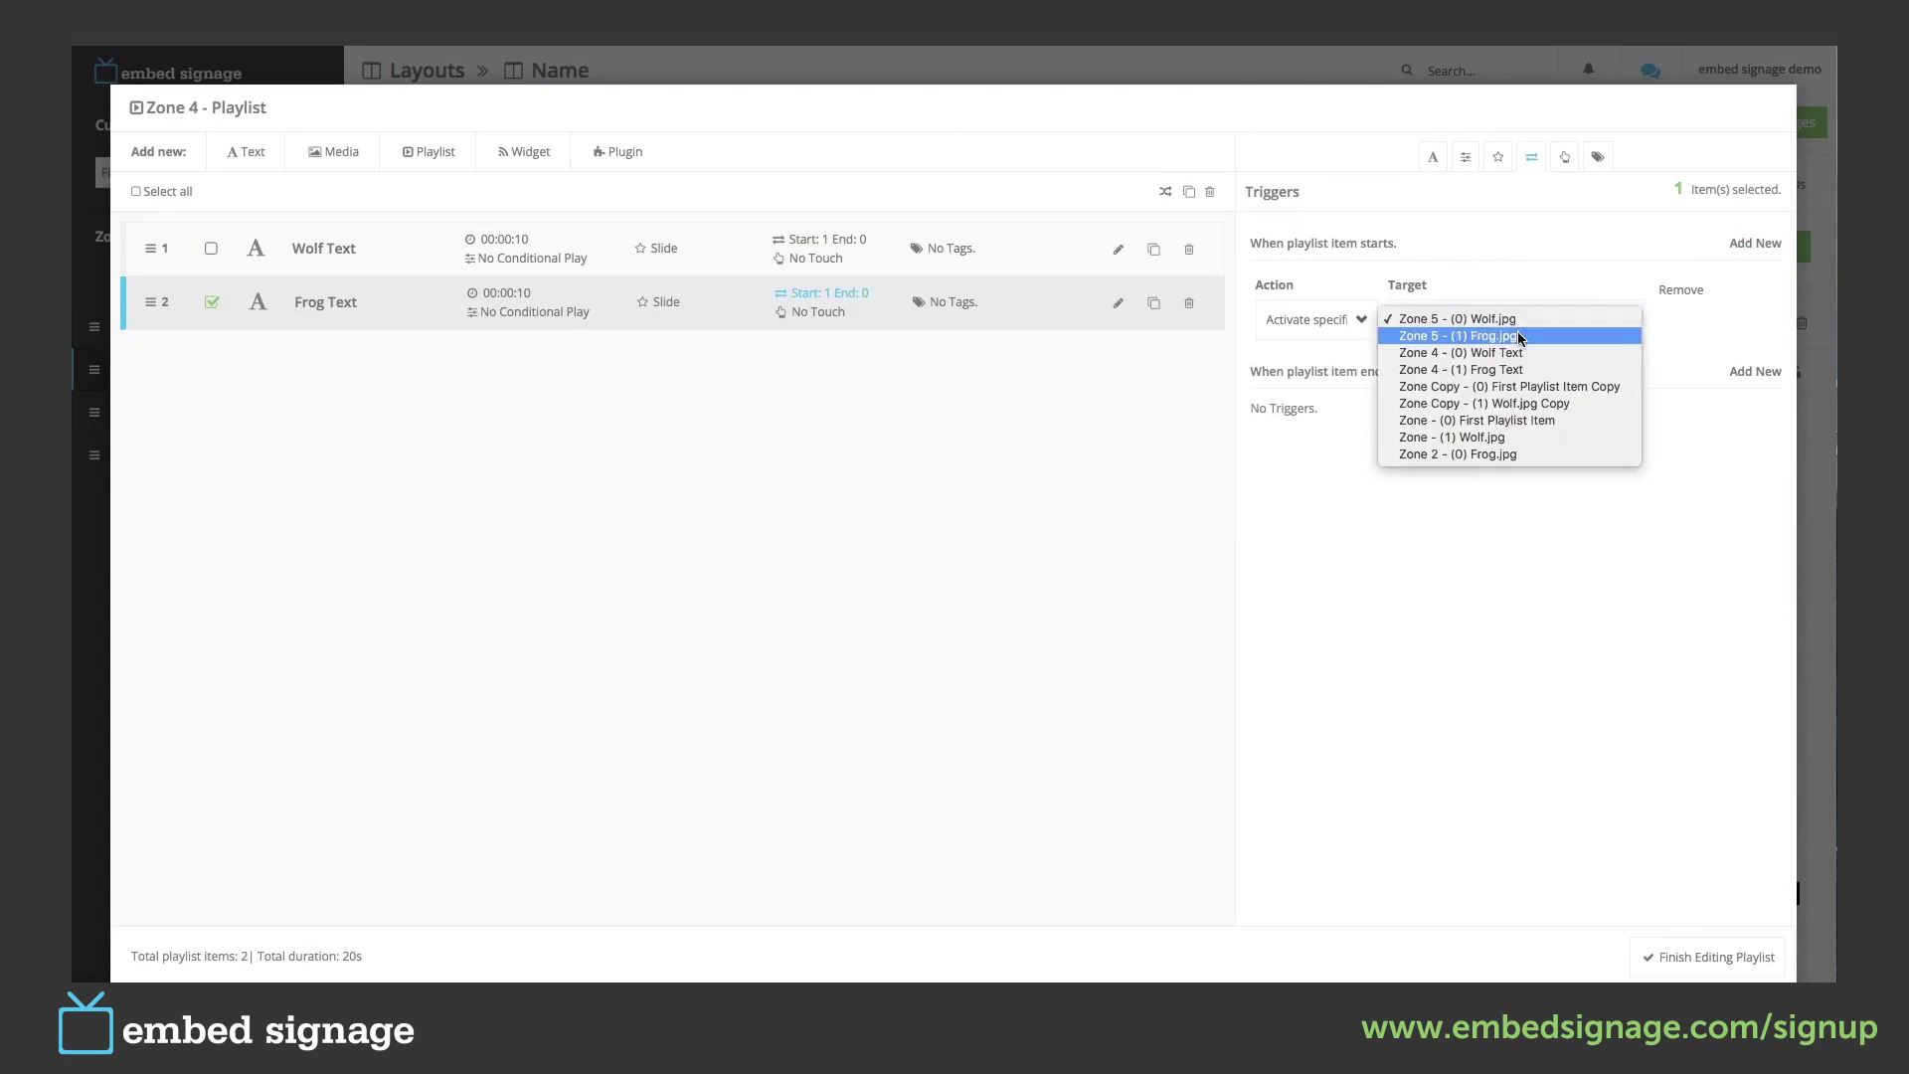
pyautogui.click(1517, 337)
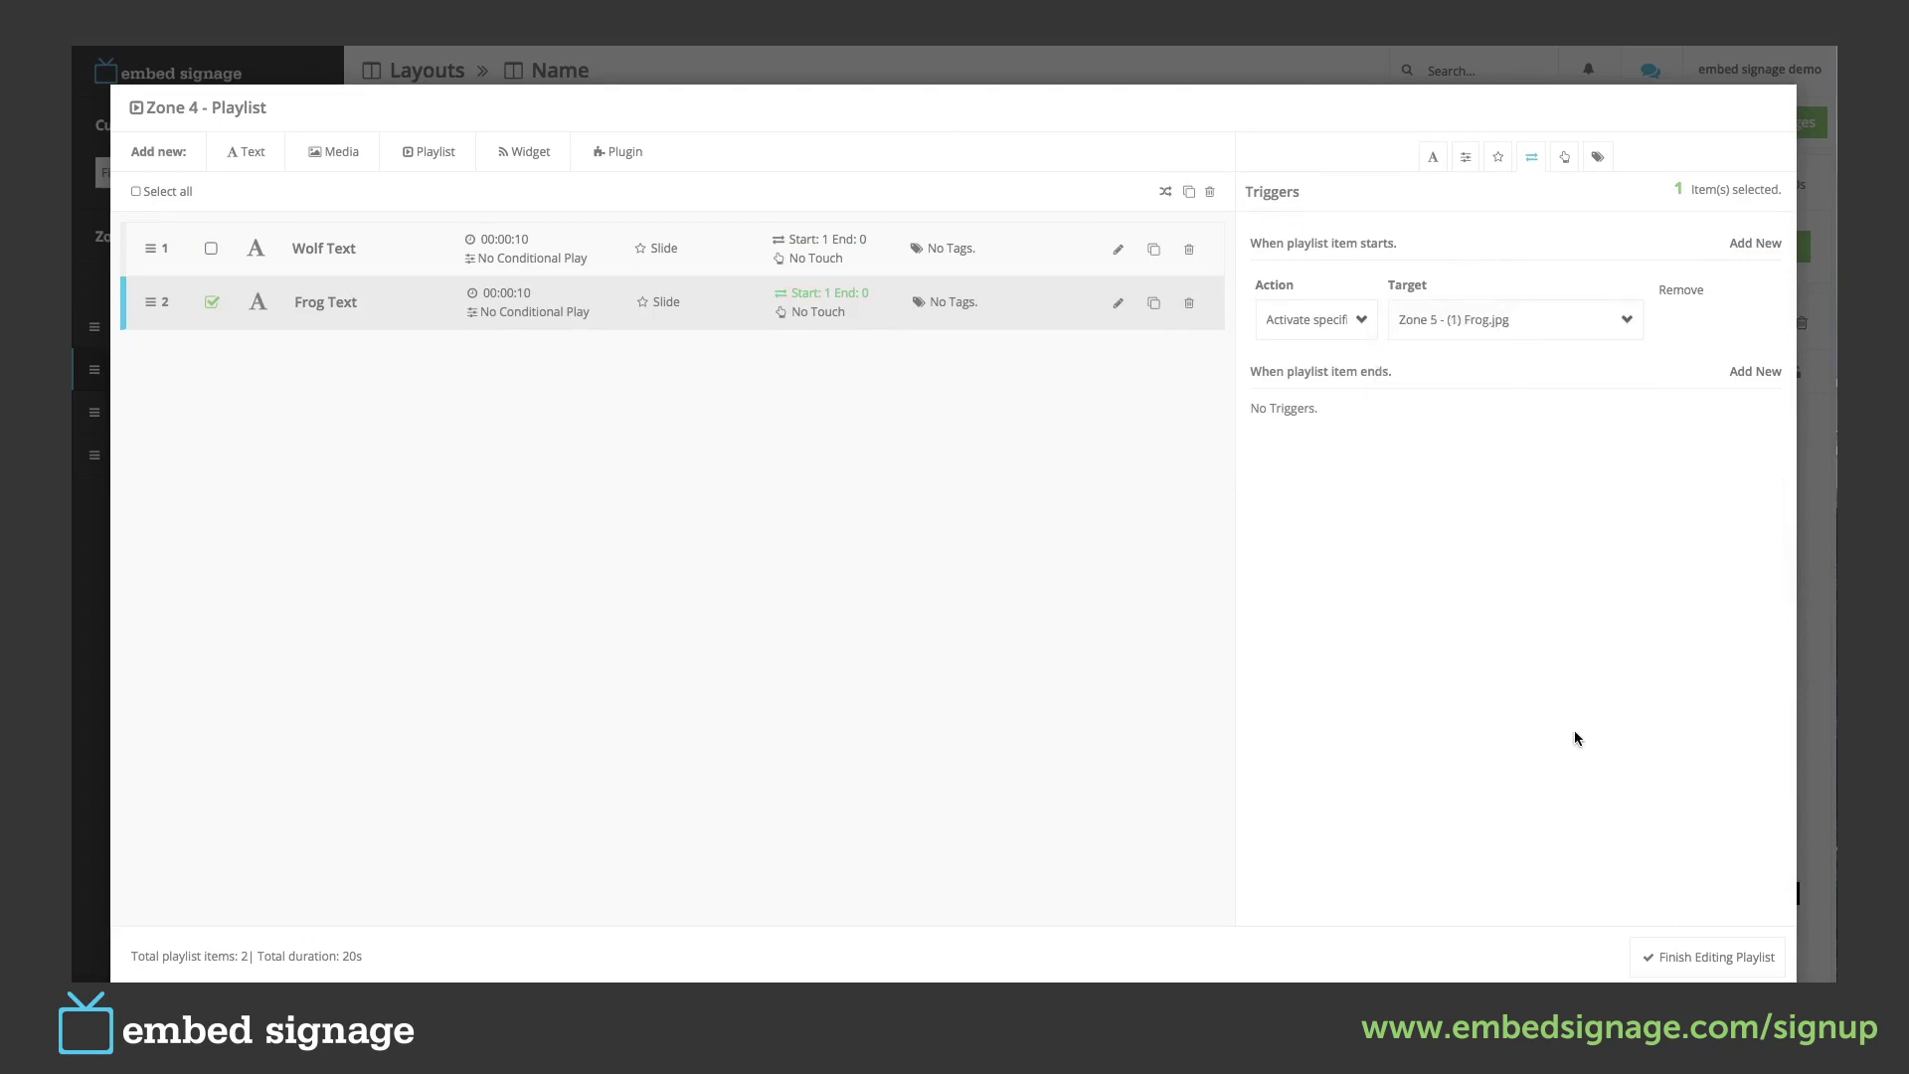
pyautogui.click(1699, 956)
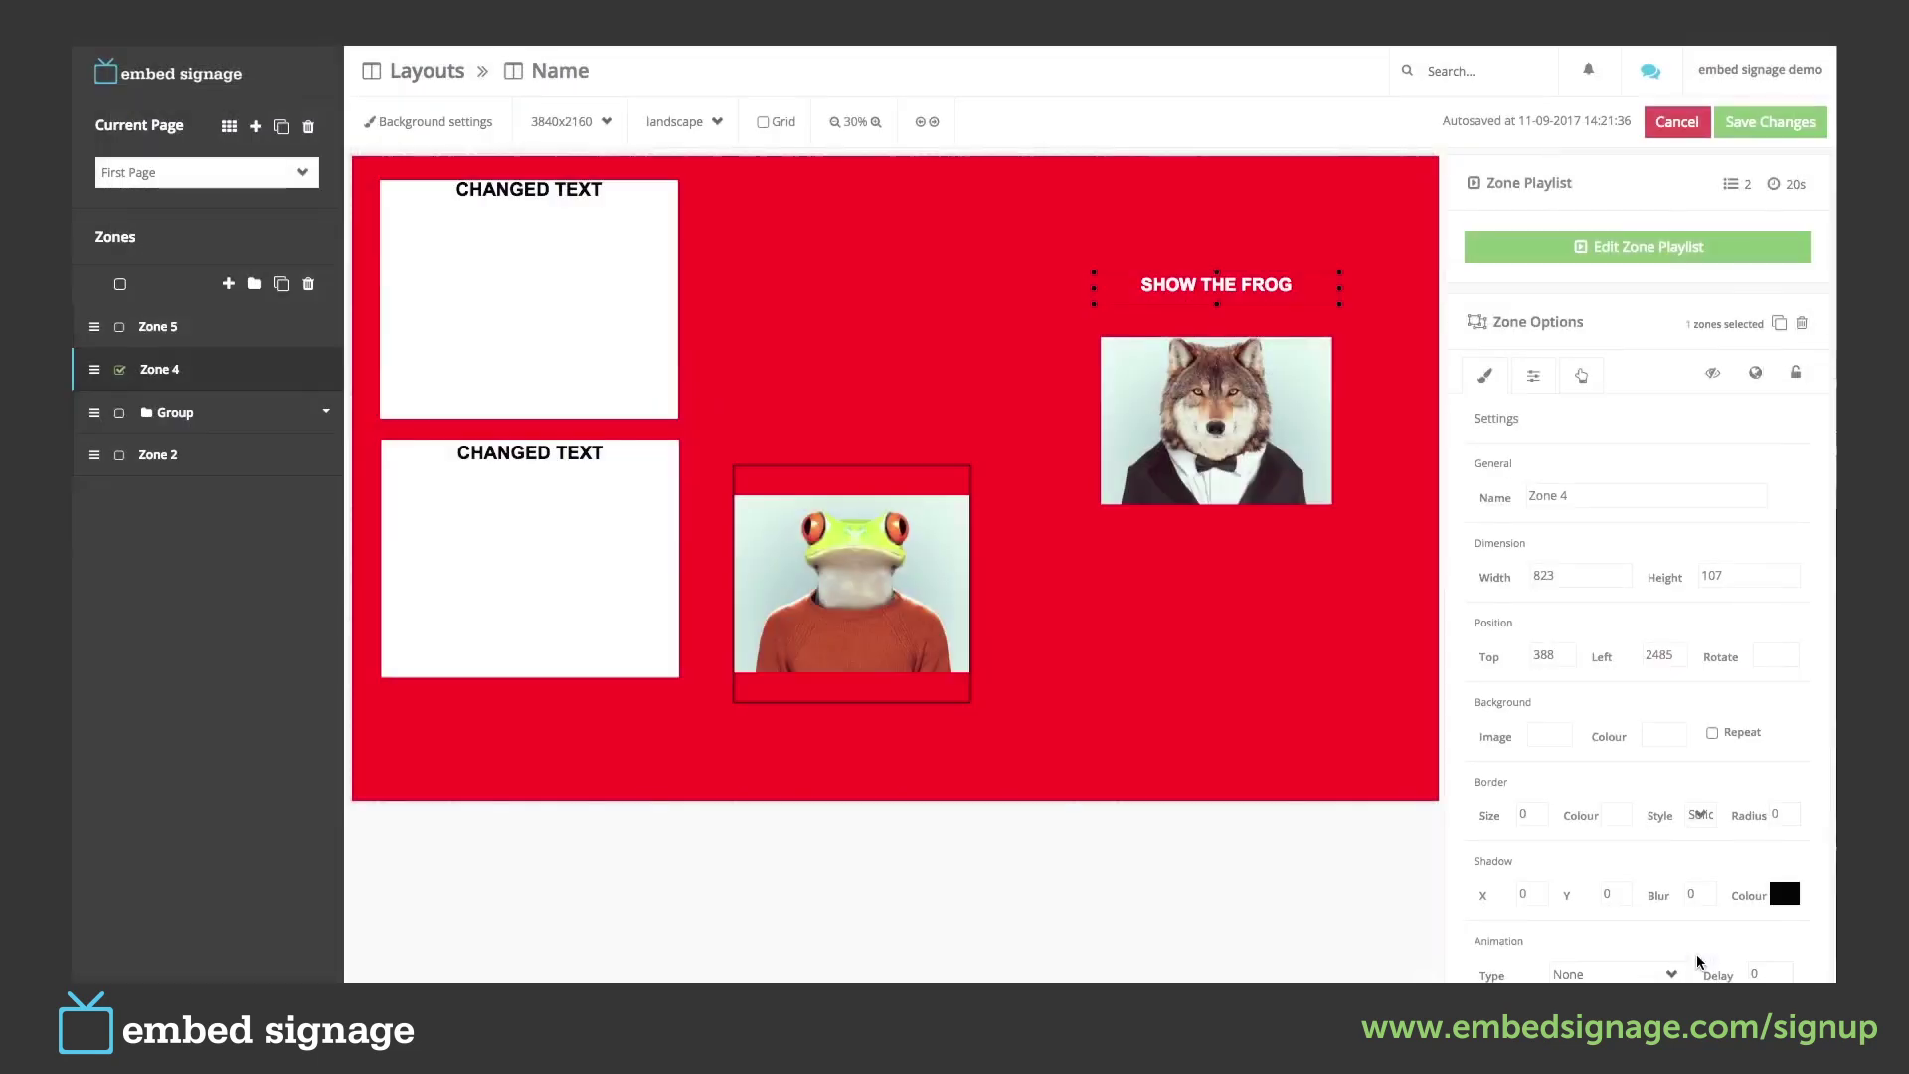
# Save the layout with Save & Preview and set the preview scale to 25%.
pyautogui.click(1770, 123)
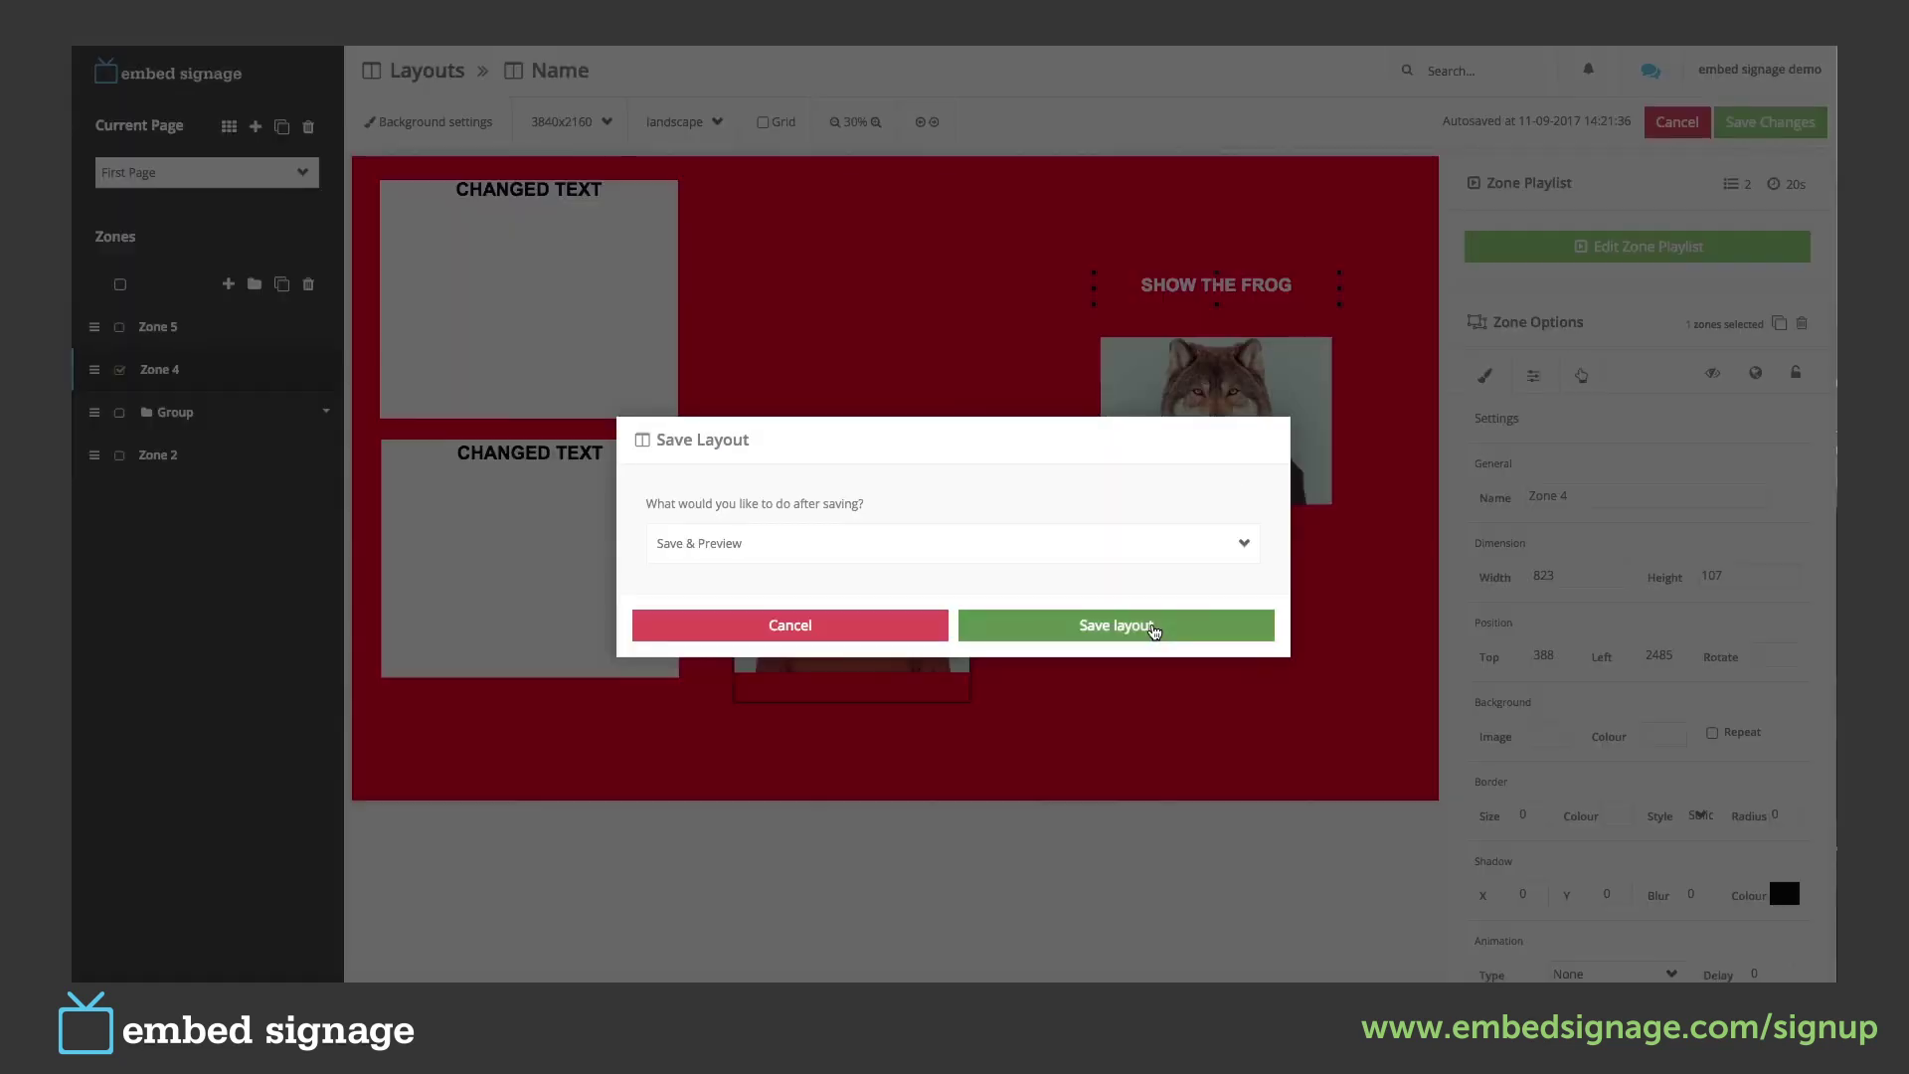
pyautogui.click(1155, 633)
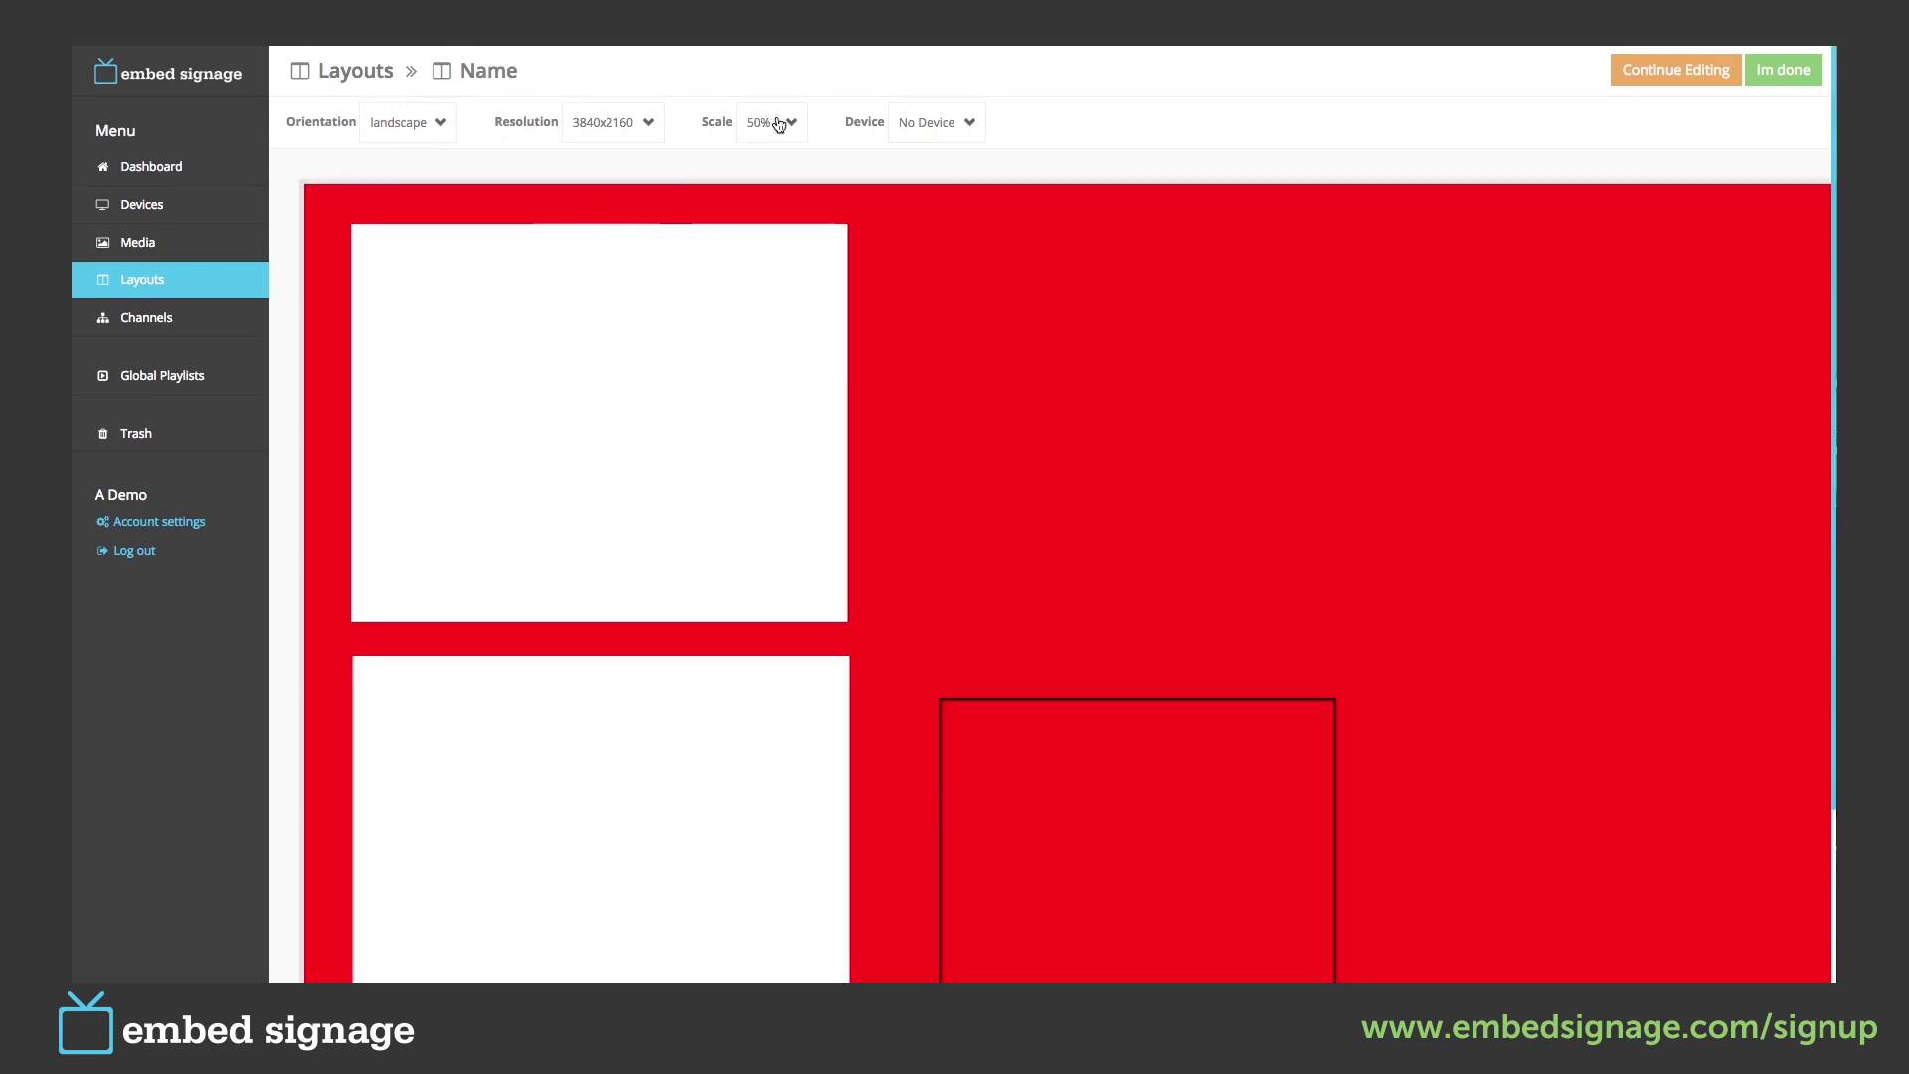
pyautogui.click(776, 121)
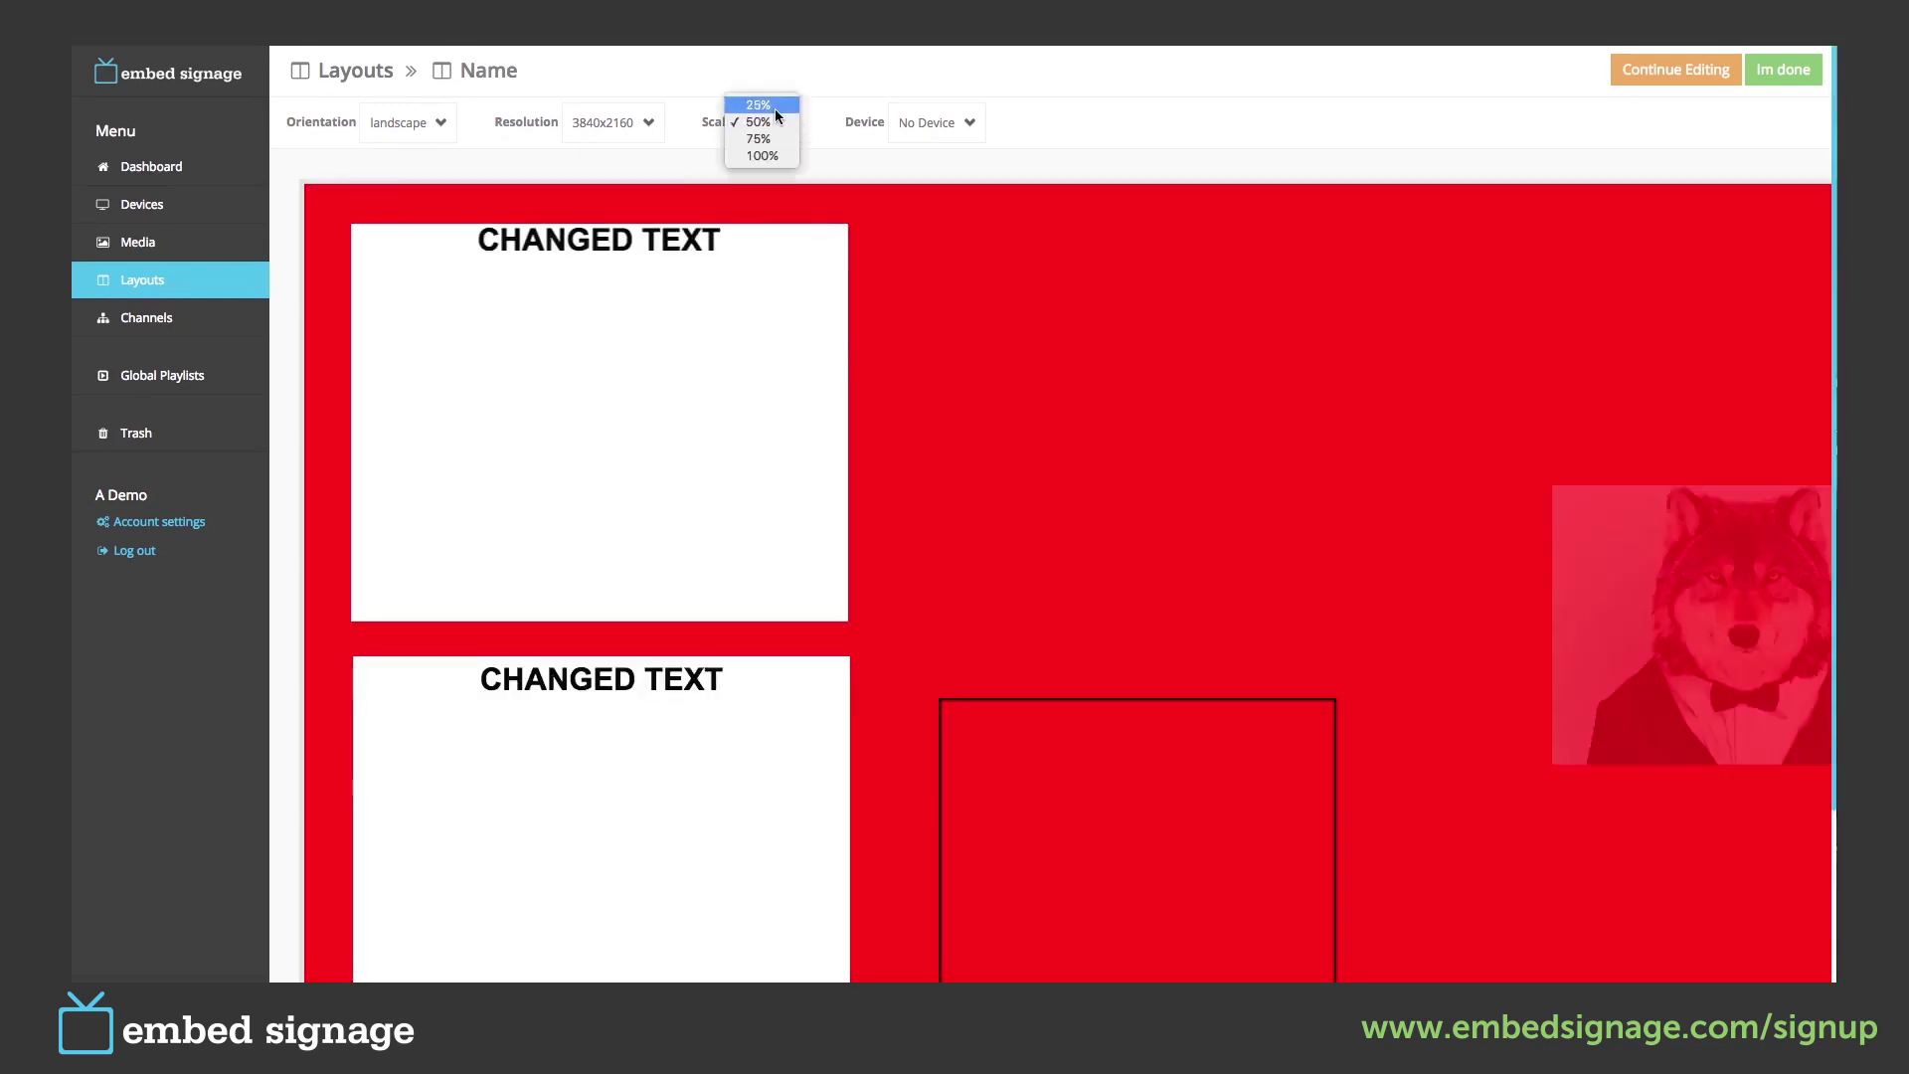
pyautogui.click(774, 106)
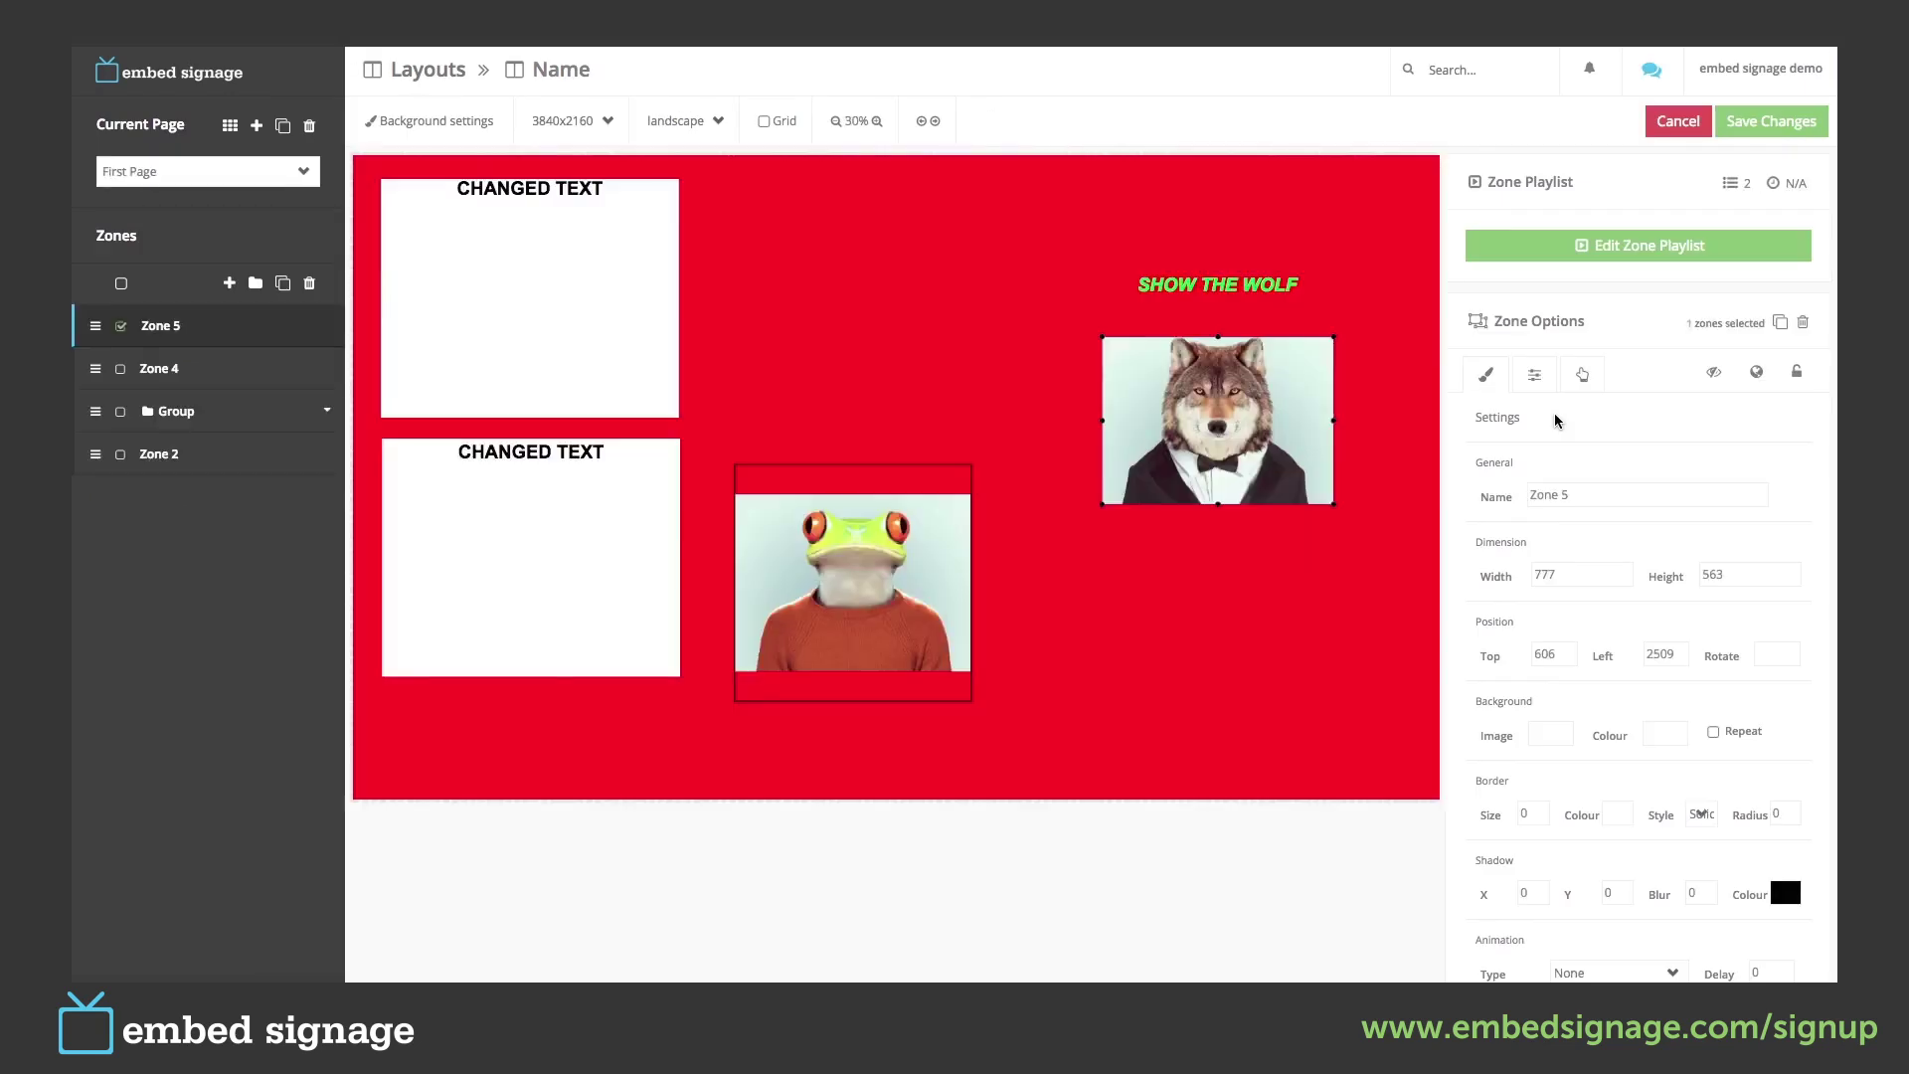
# Remove the start trigger from Wolf Text in Zone 4's playlist.
pyautogui.click(1233, 290)
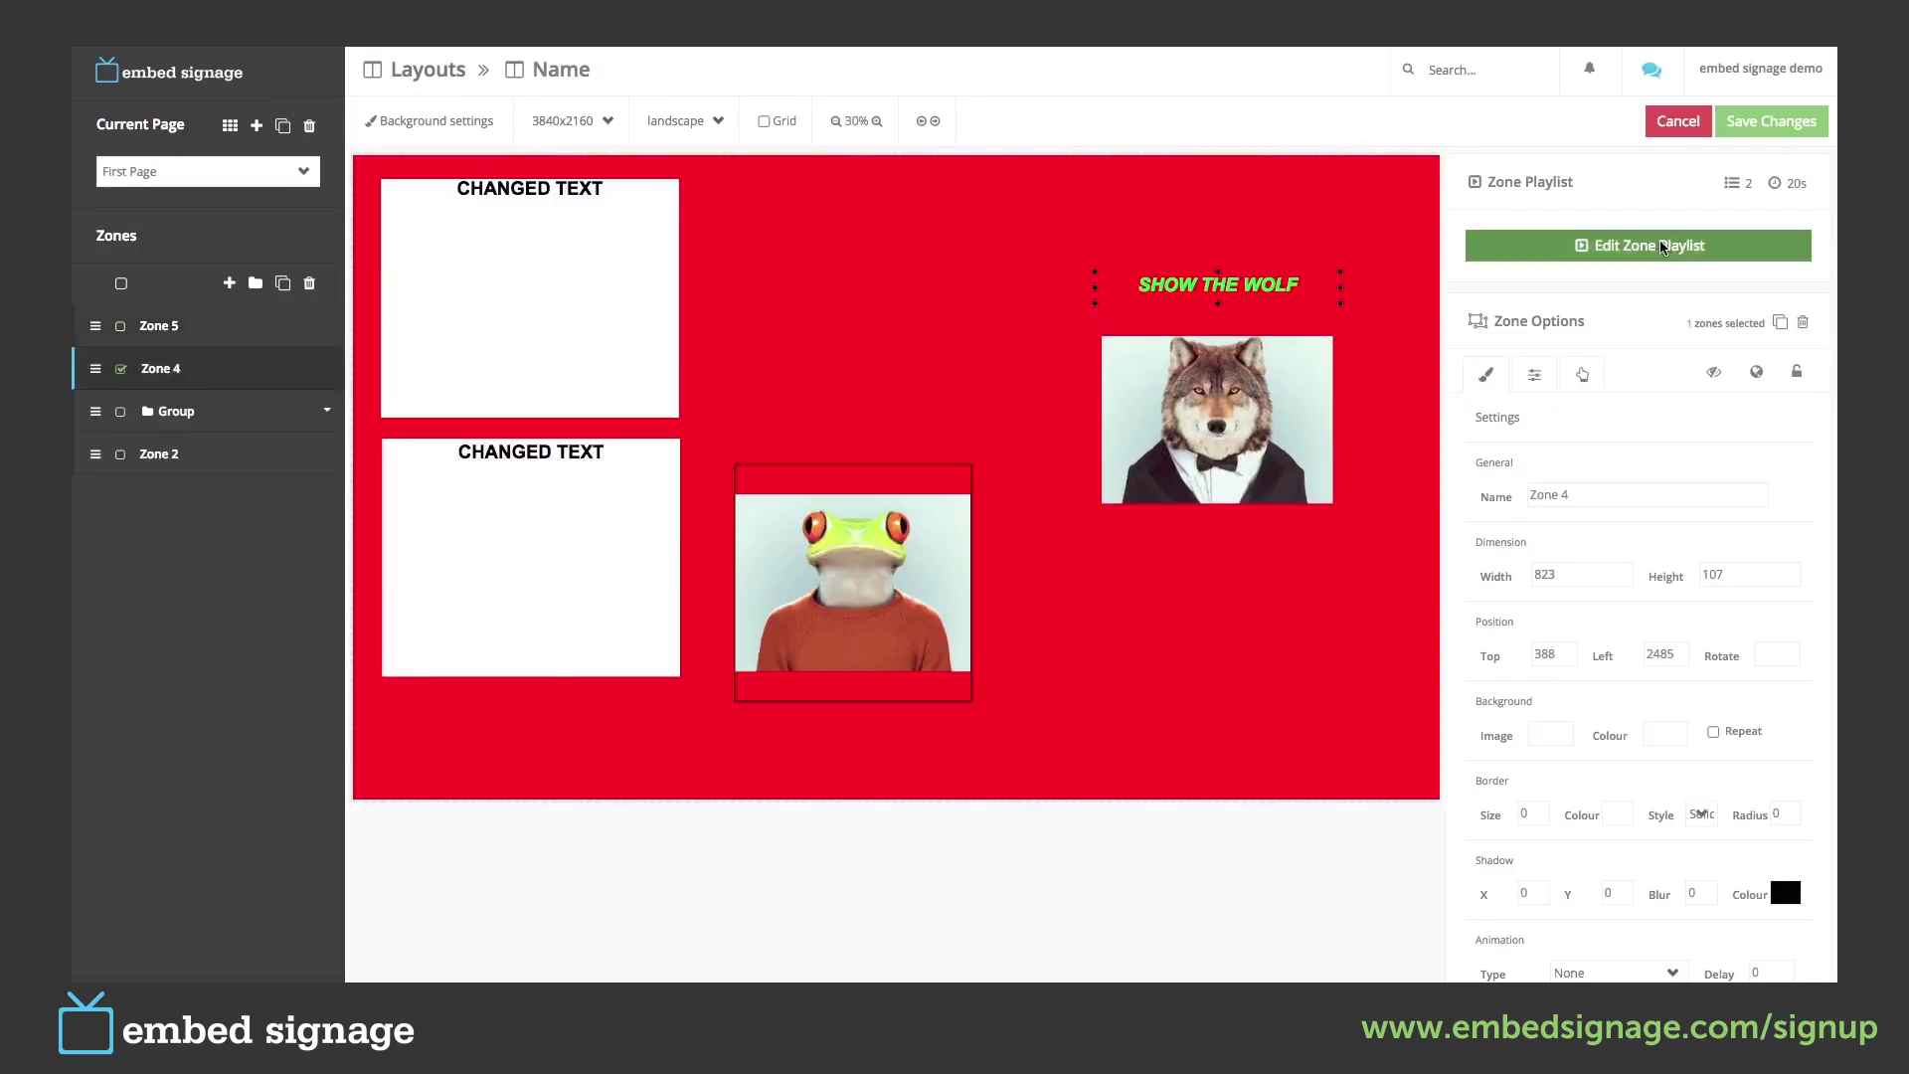
pyautogui.click(1662, 246)
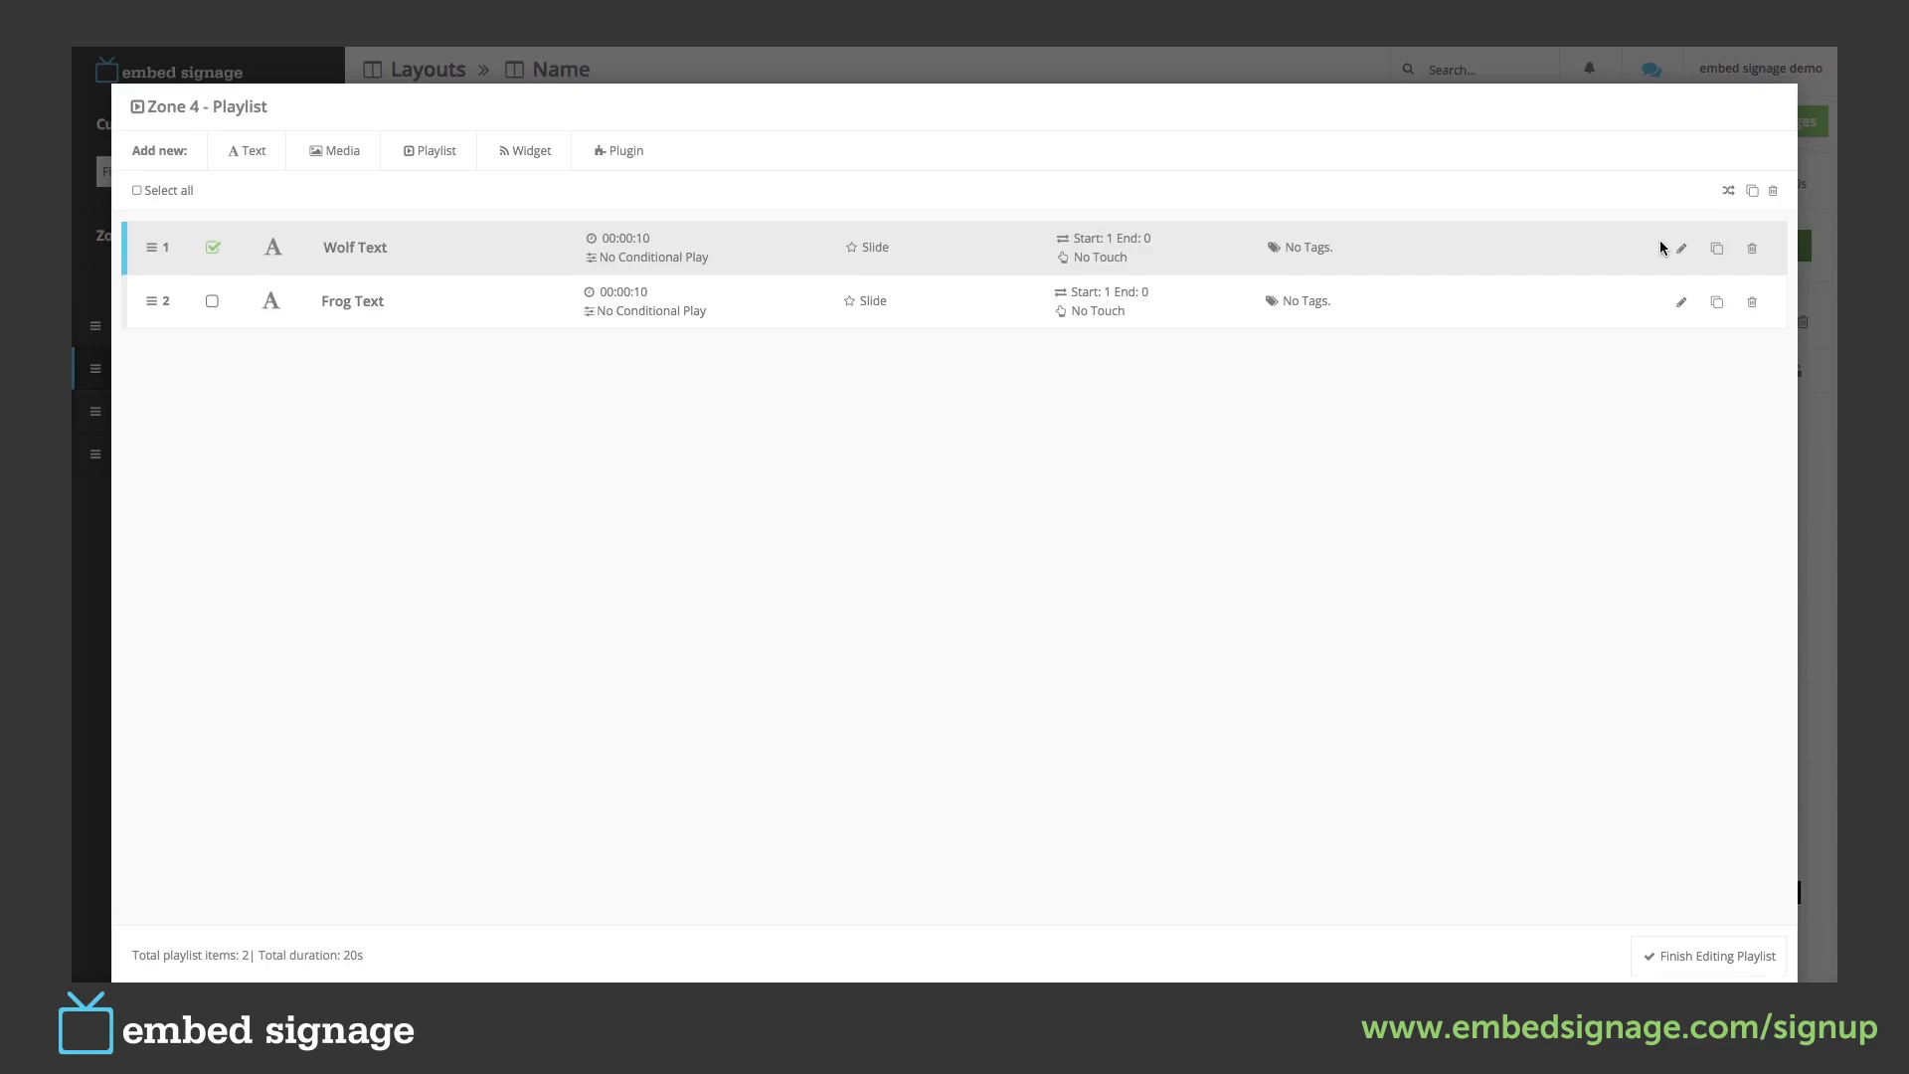
pyautogui.click(1134, 240)
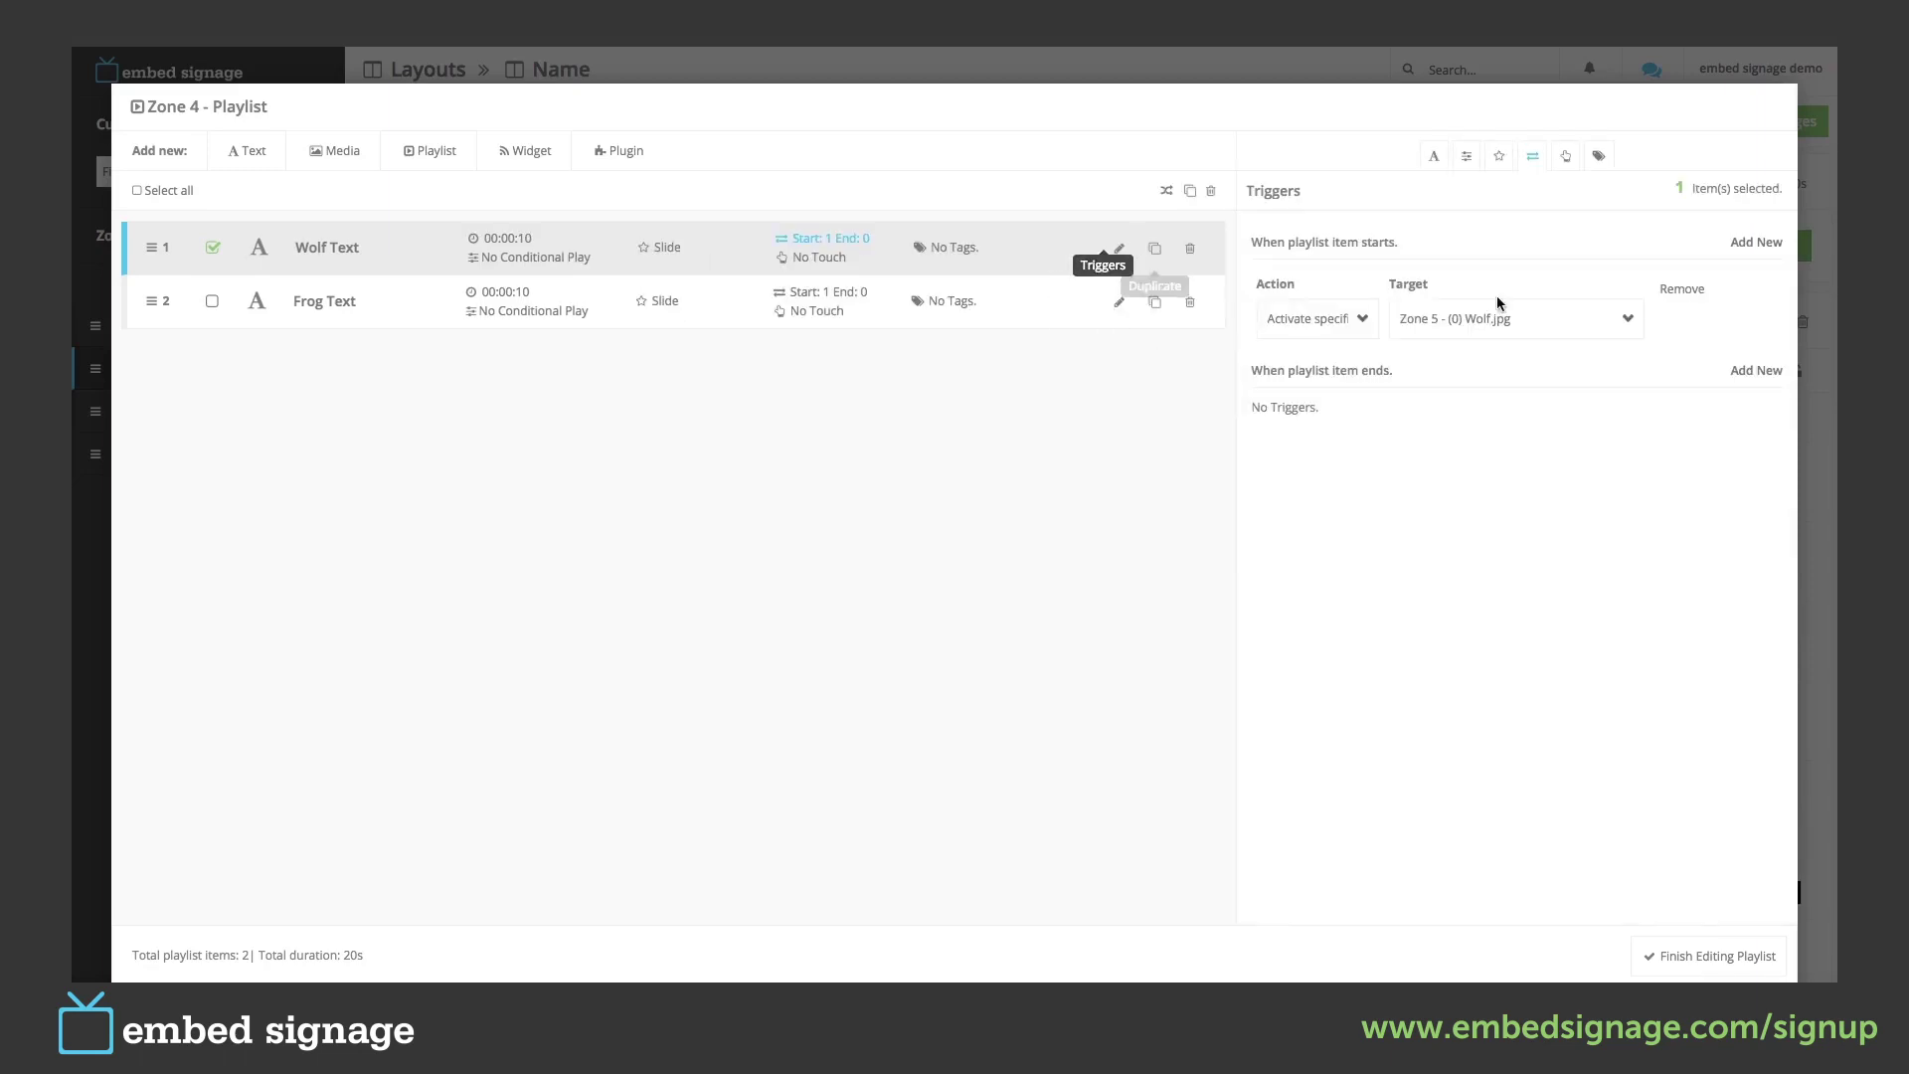
pyautogui.click(1689, 290)
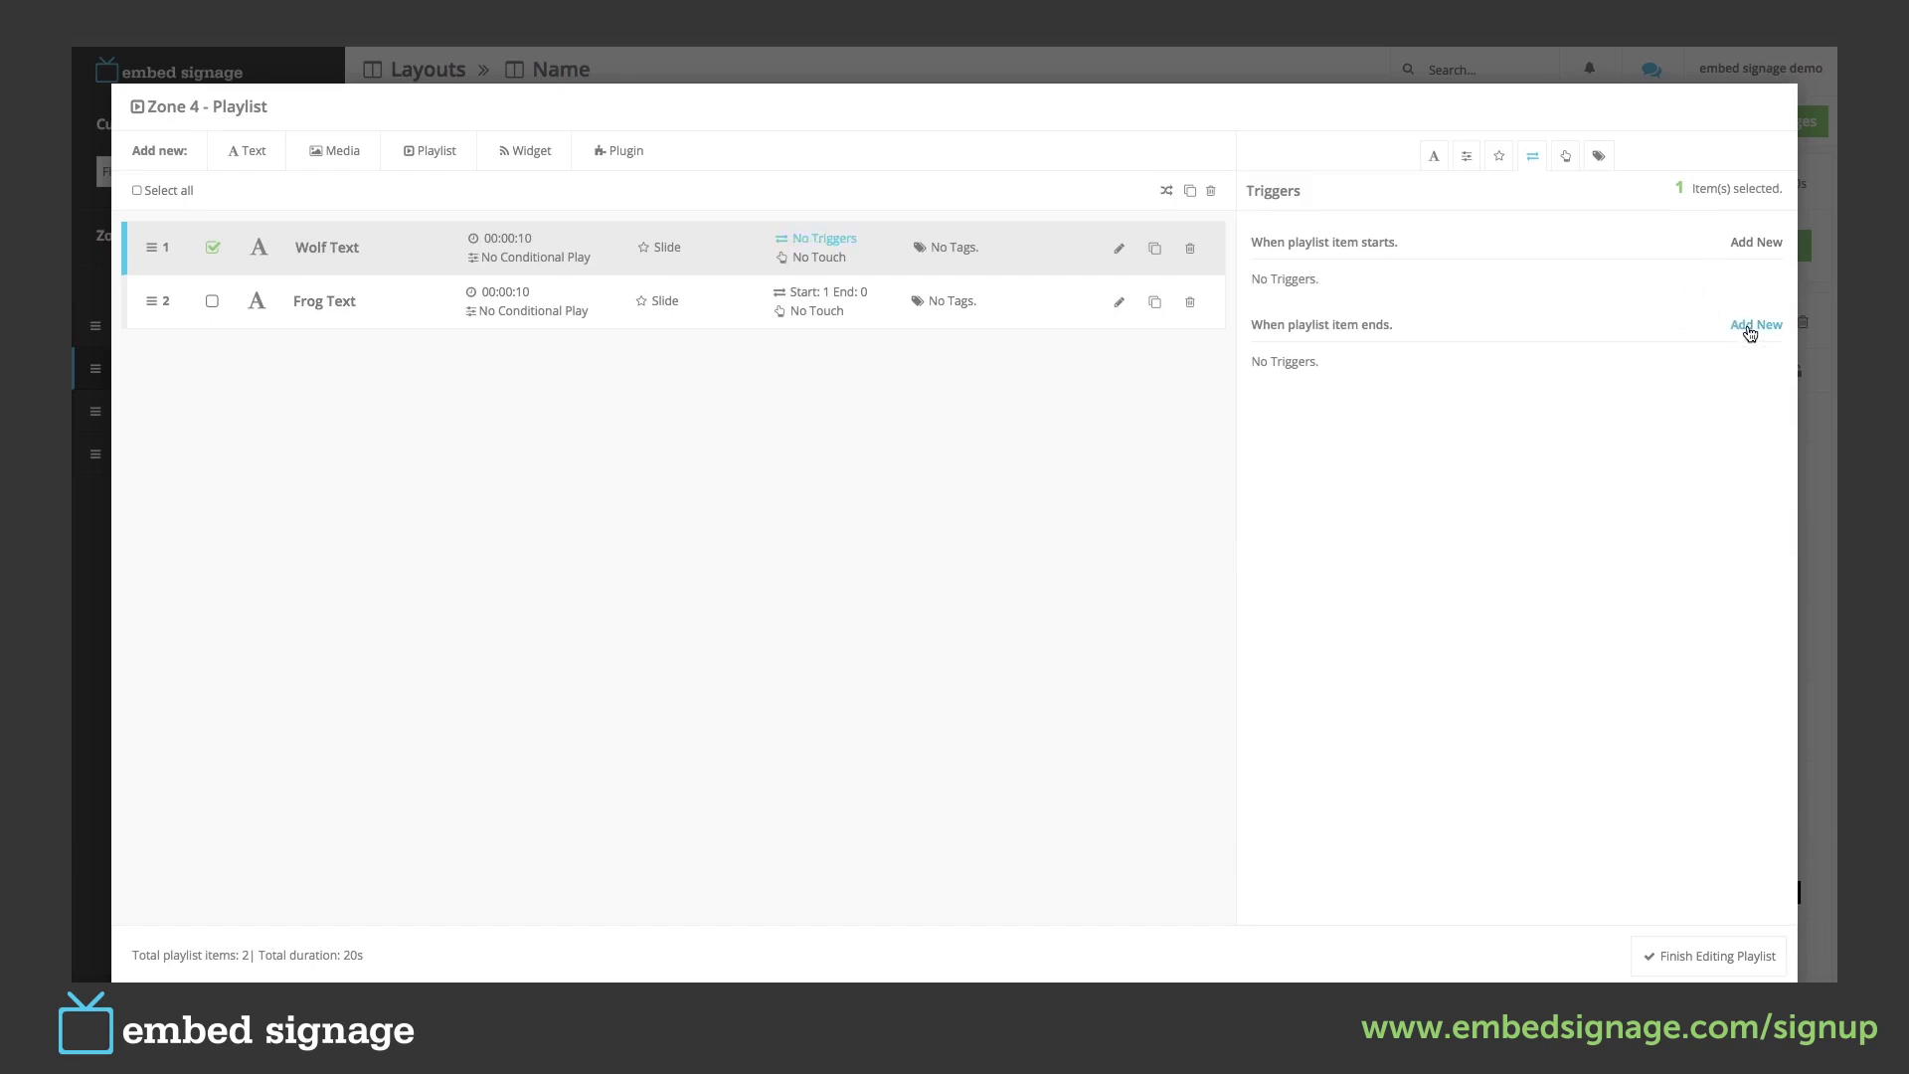
# Add an end trigger to Wolf Text that activates the specific playlist item Frog.jpg in Zone 5.
pyautogui.click(1750, 333)
pyautogui.click(1372, 391)
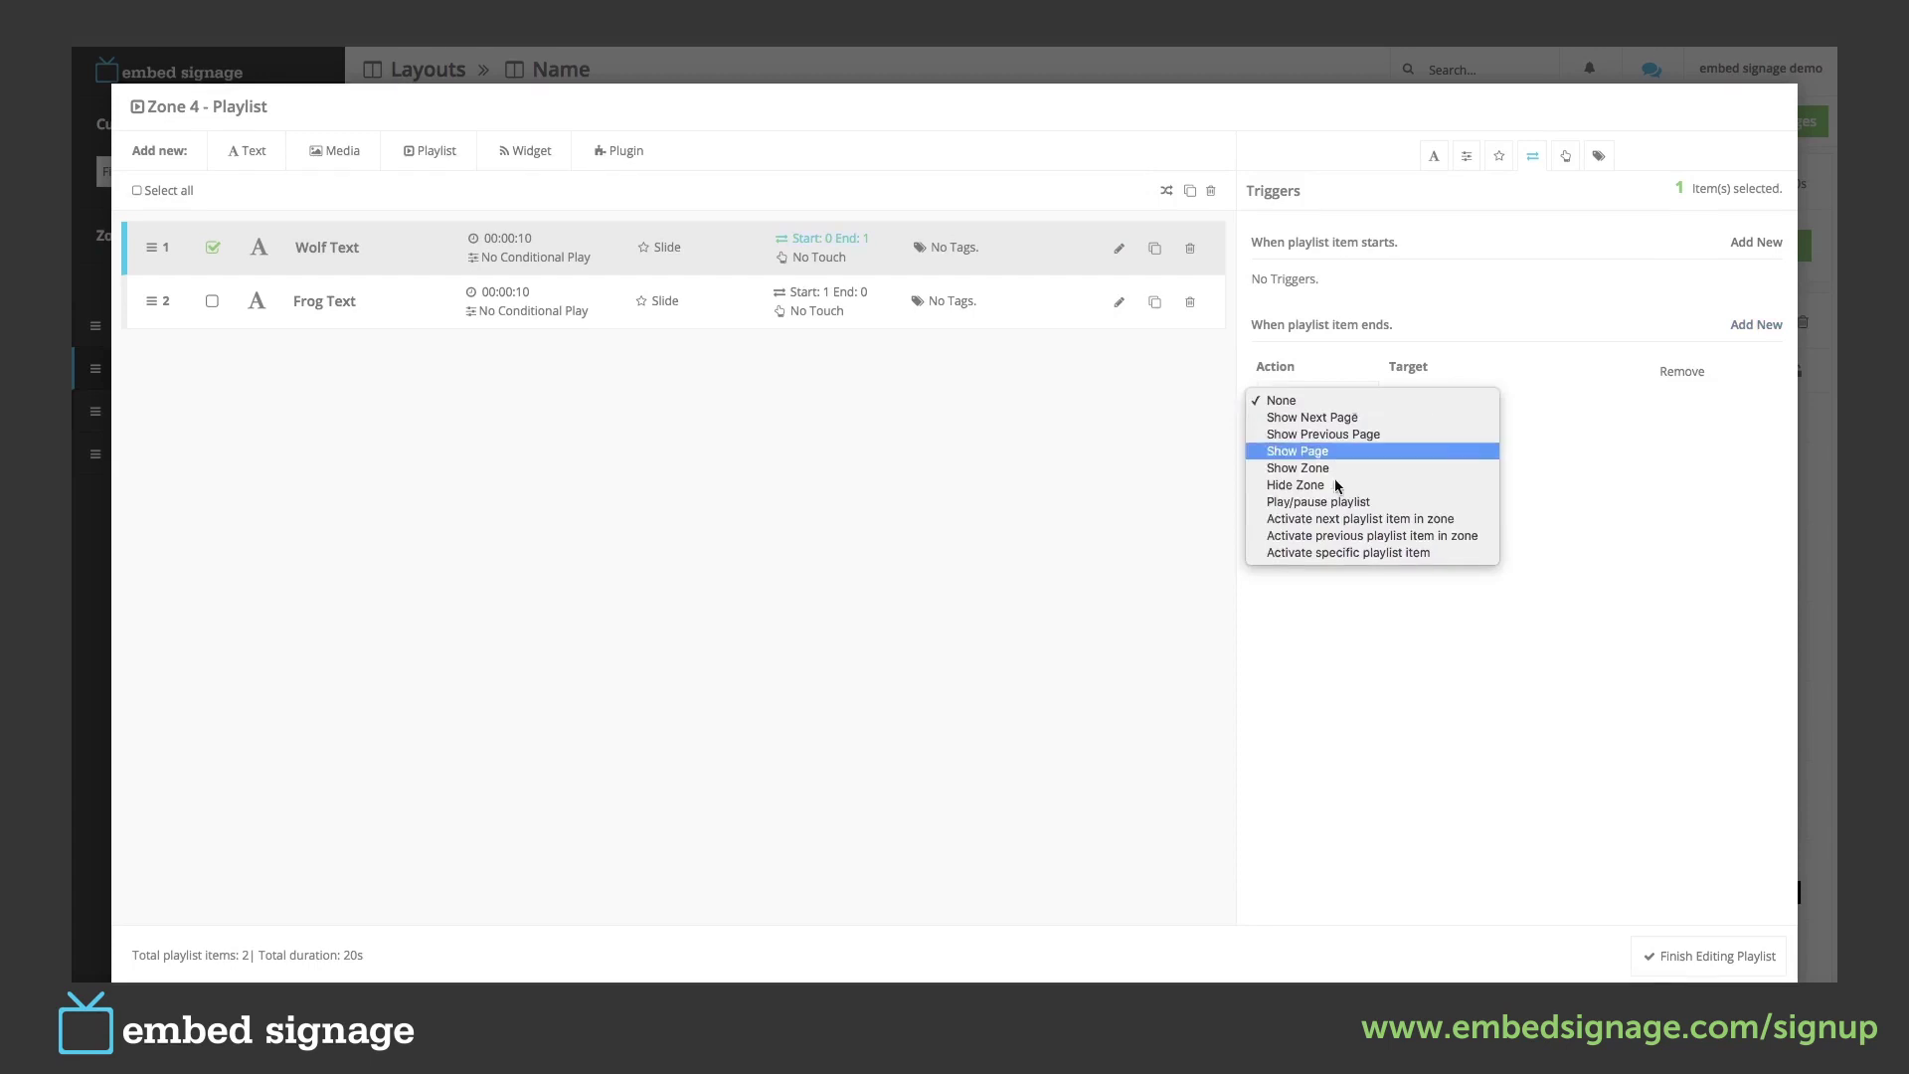
pyautogui.click(1348, 552)
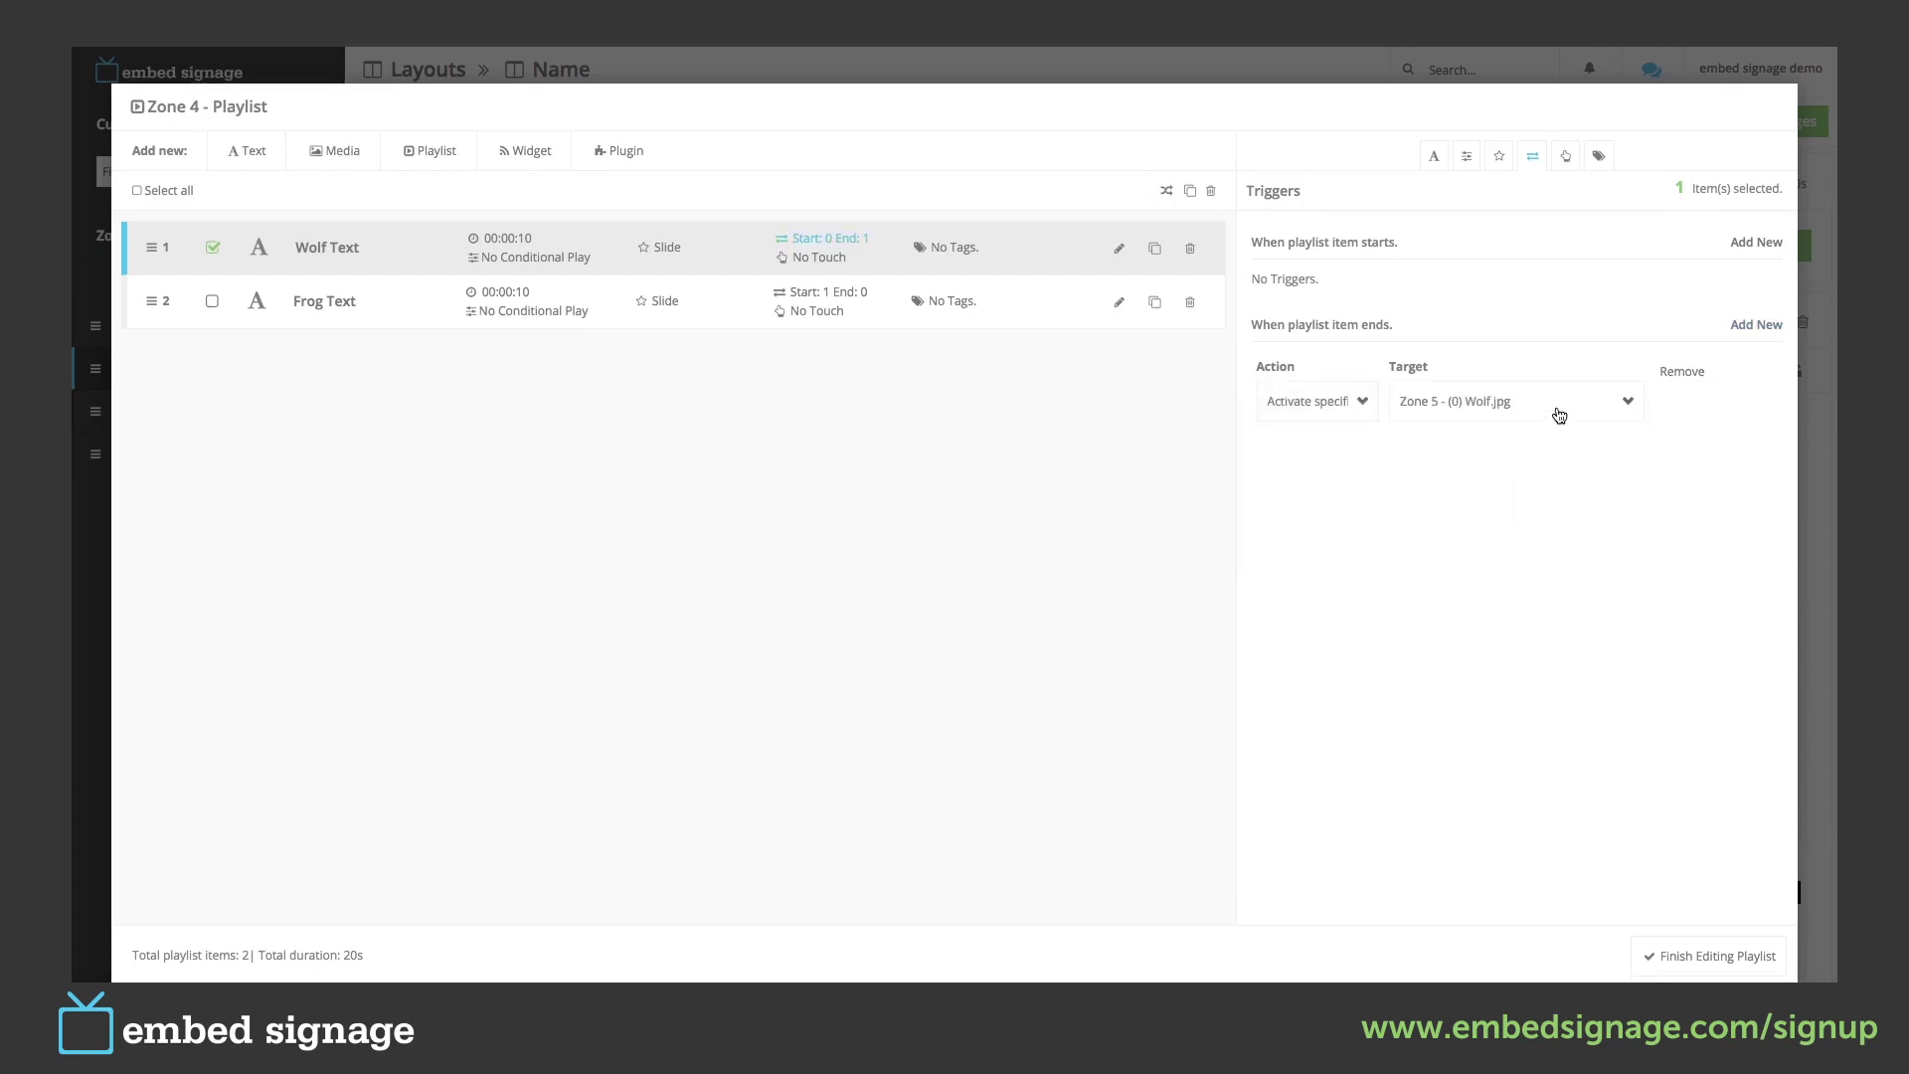
pyautogui.click(1559, 415)
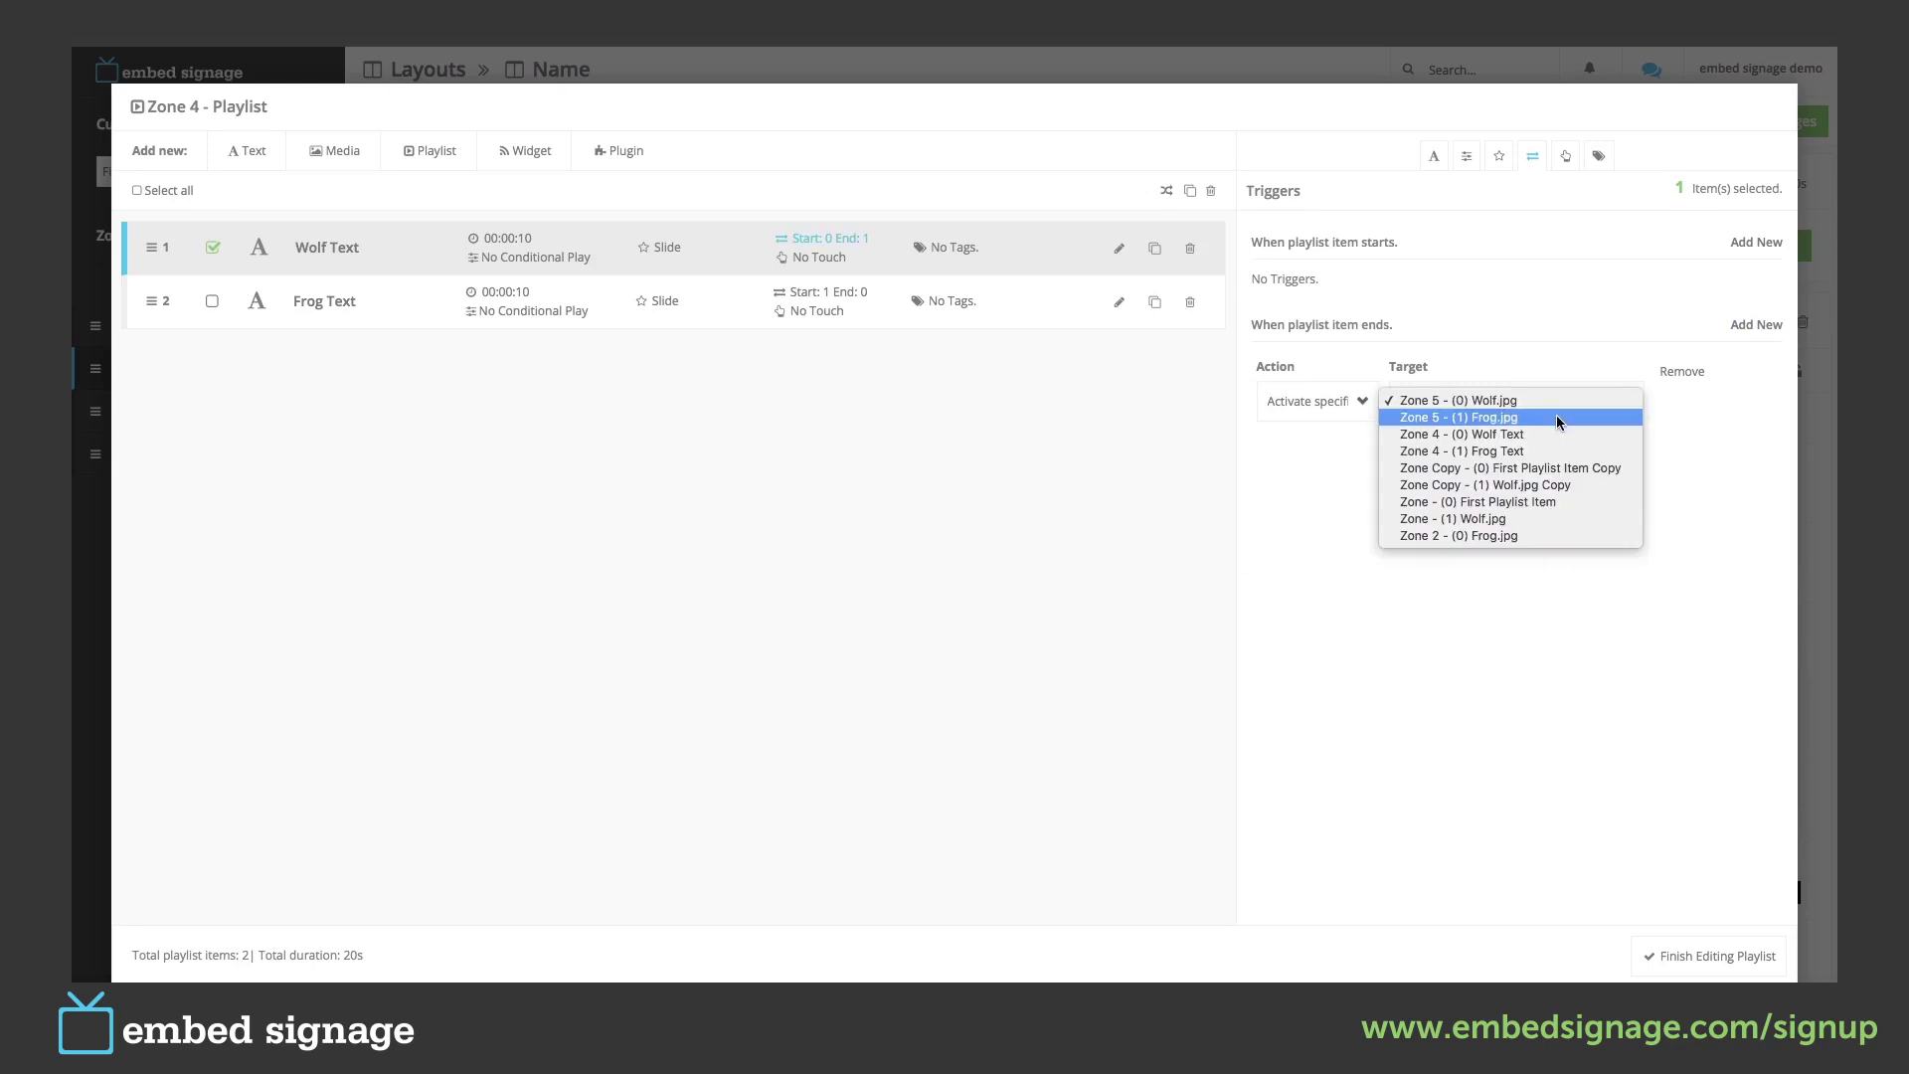
pyautogui.click(1557, 417)
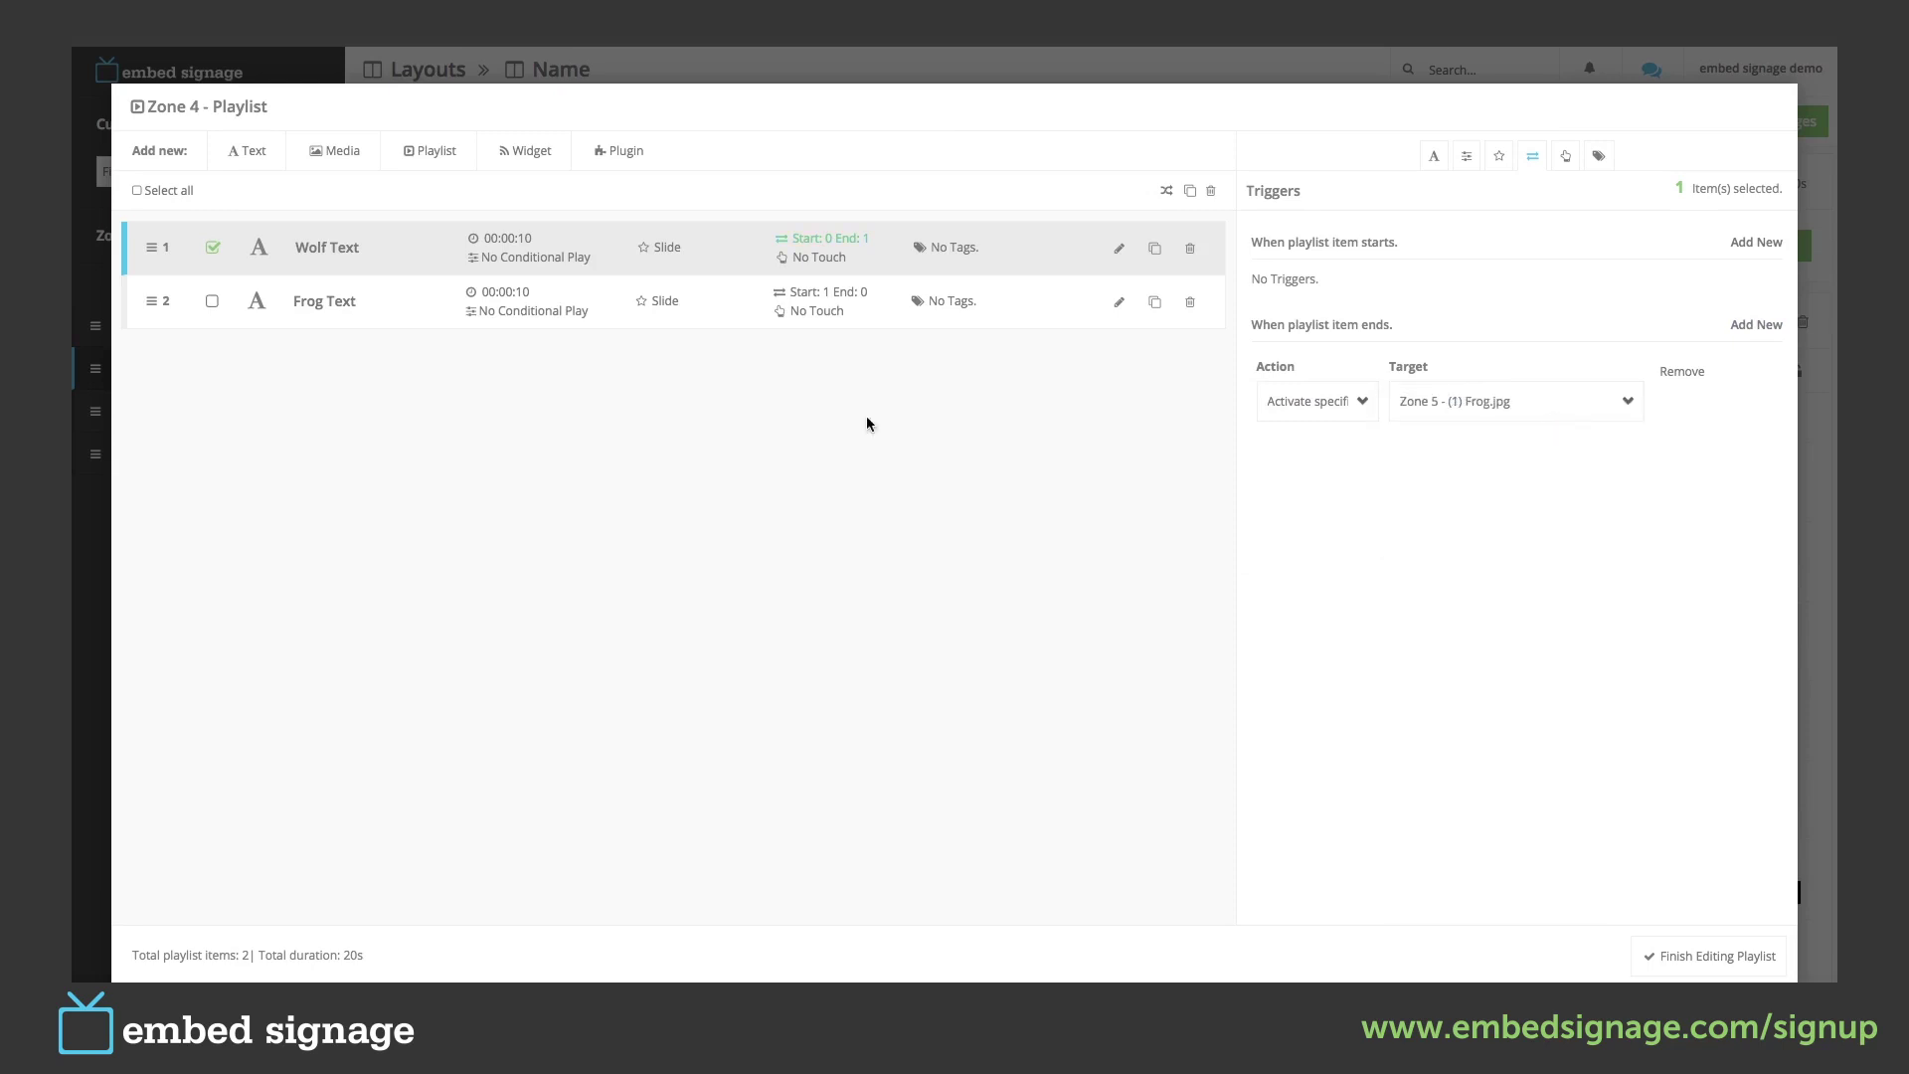
# Remove the start trigger from Frog Text in Zone 4's playlist.
pyautogui.click(213, 249)
pyautogui.click(212, 301)
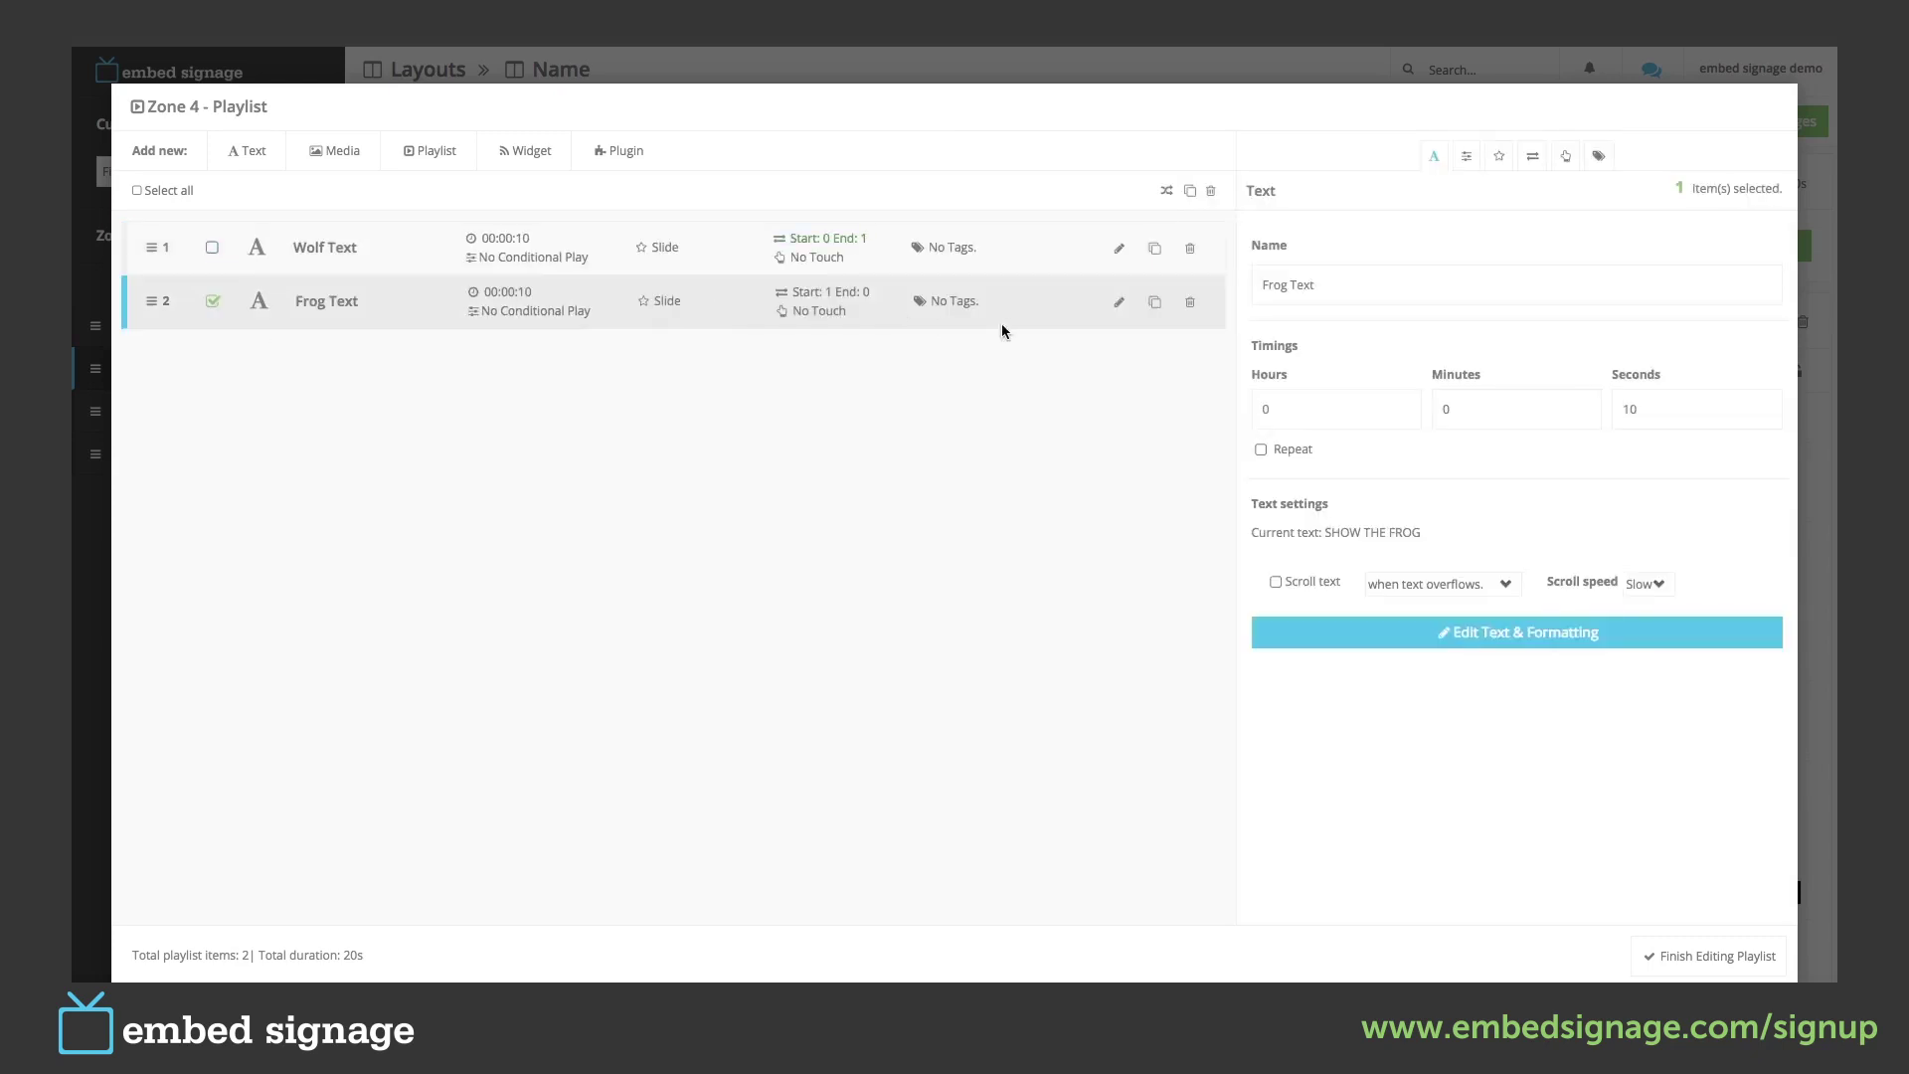
pyautogui.click(823, 300)
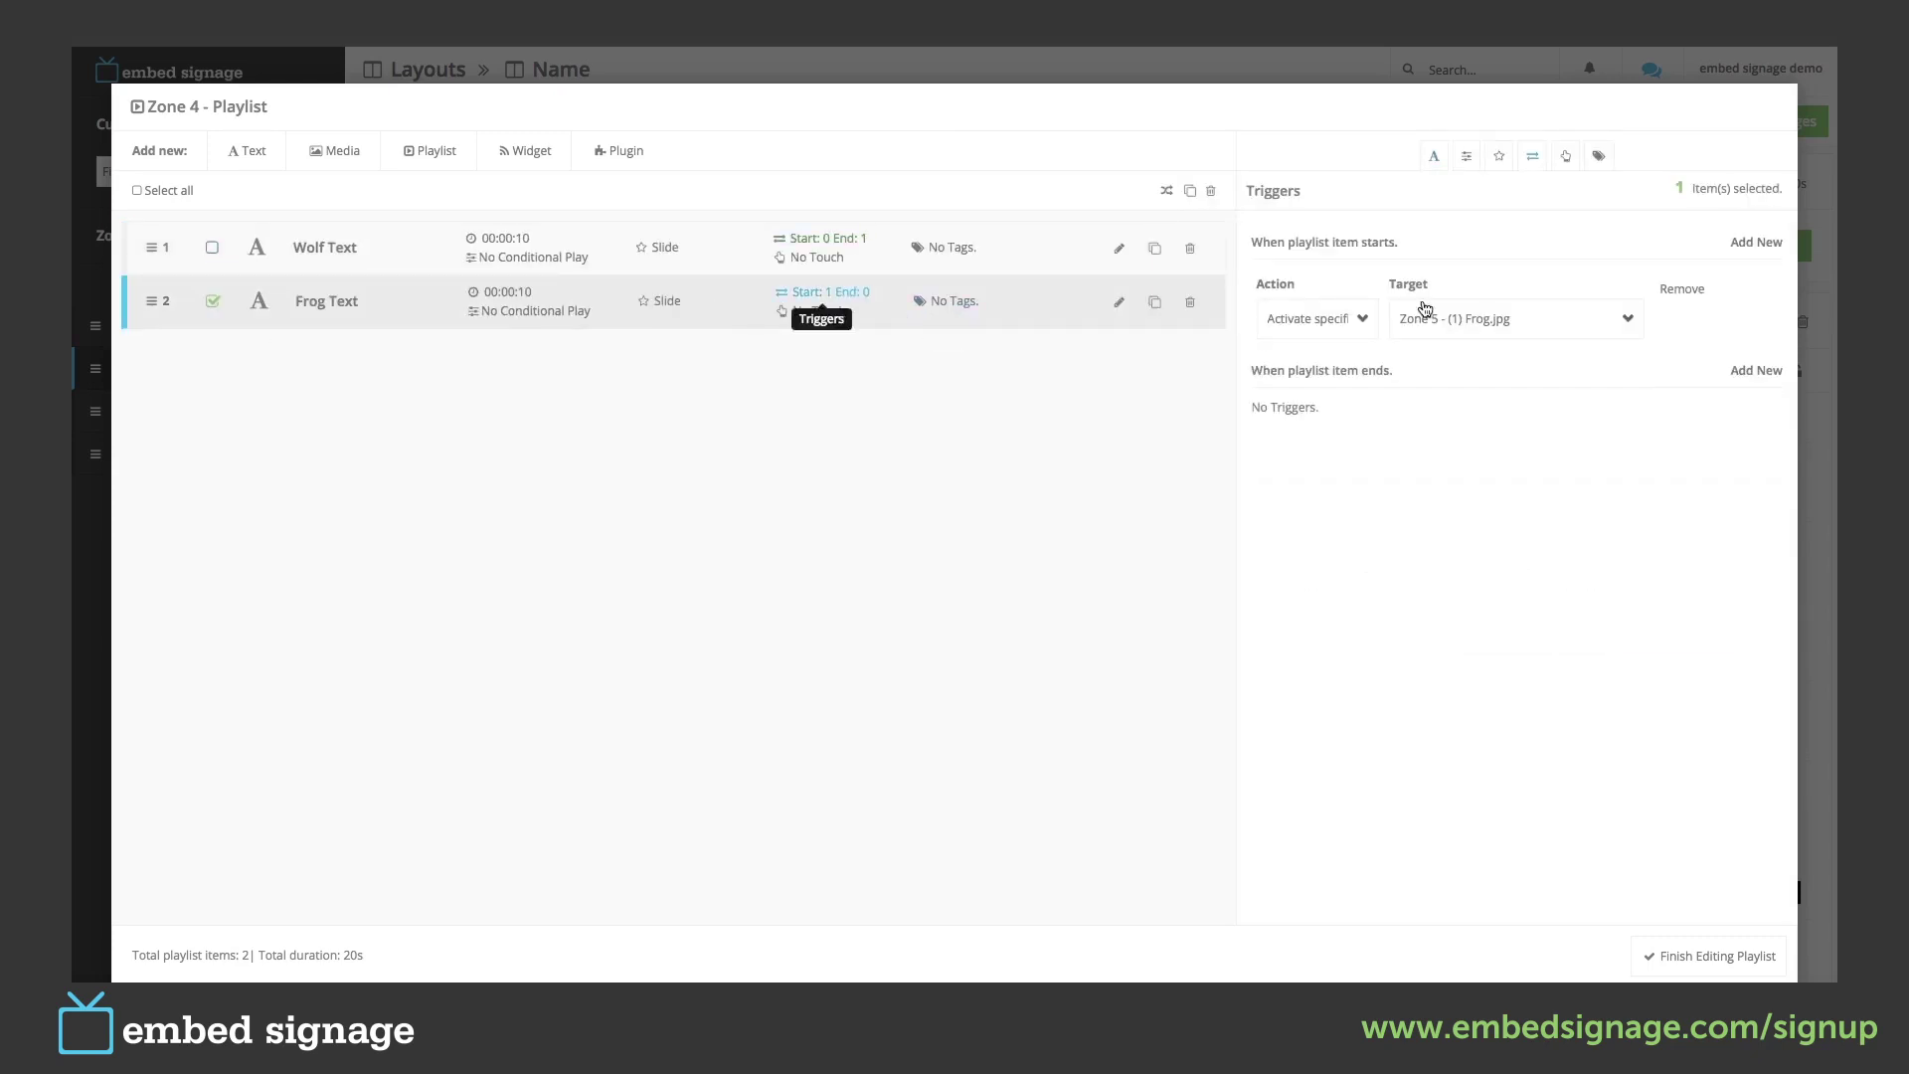
pyautogui.click(1695, 290)
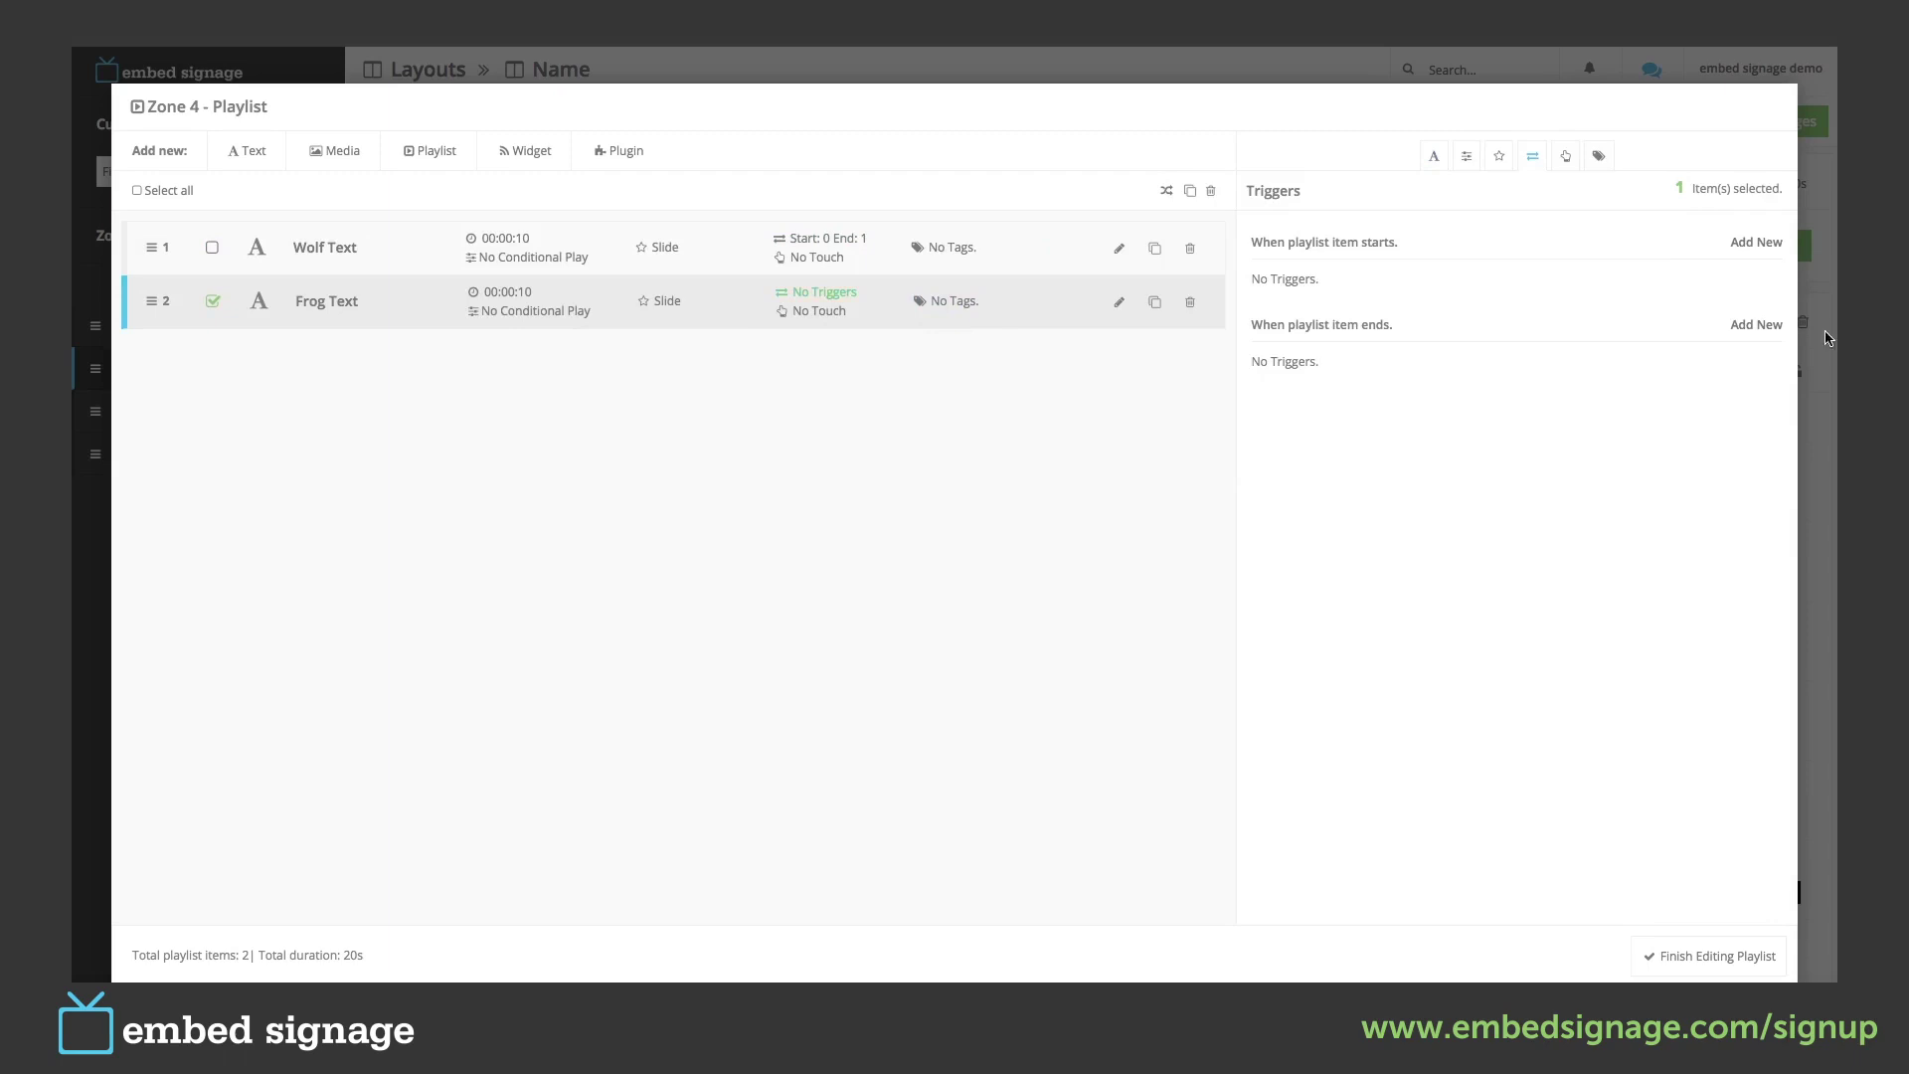
# Add an end trigger to Frog Text that activates the specific playlist item Wolf.jpg in Zone 5, and finish editing the playlist.
pyautogui.click(1752, 326)
pyautogui.click(1332, 393)
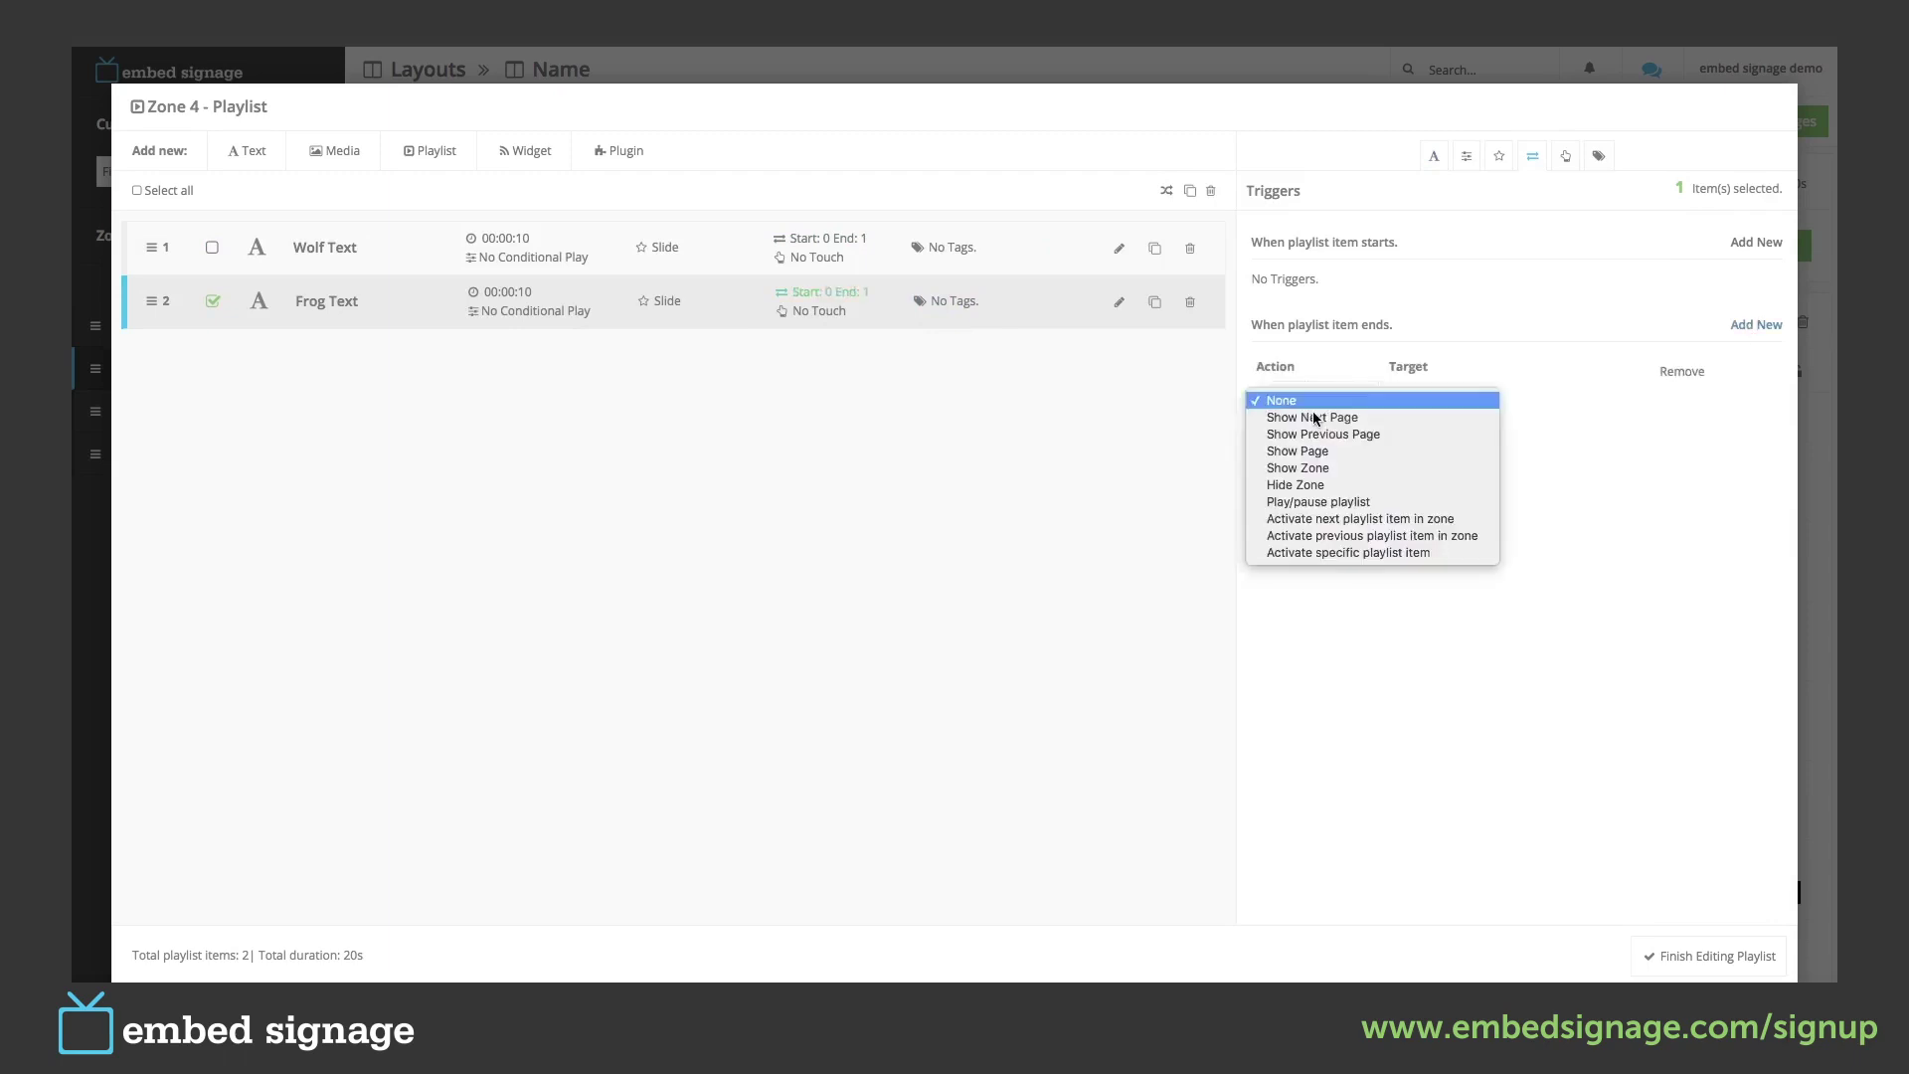
pyautogui.click(1354, 554)
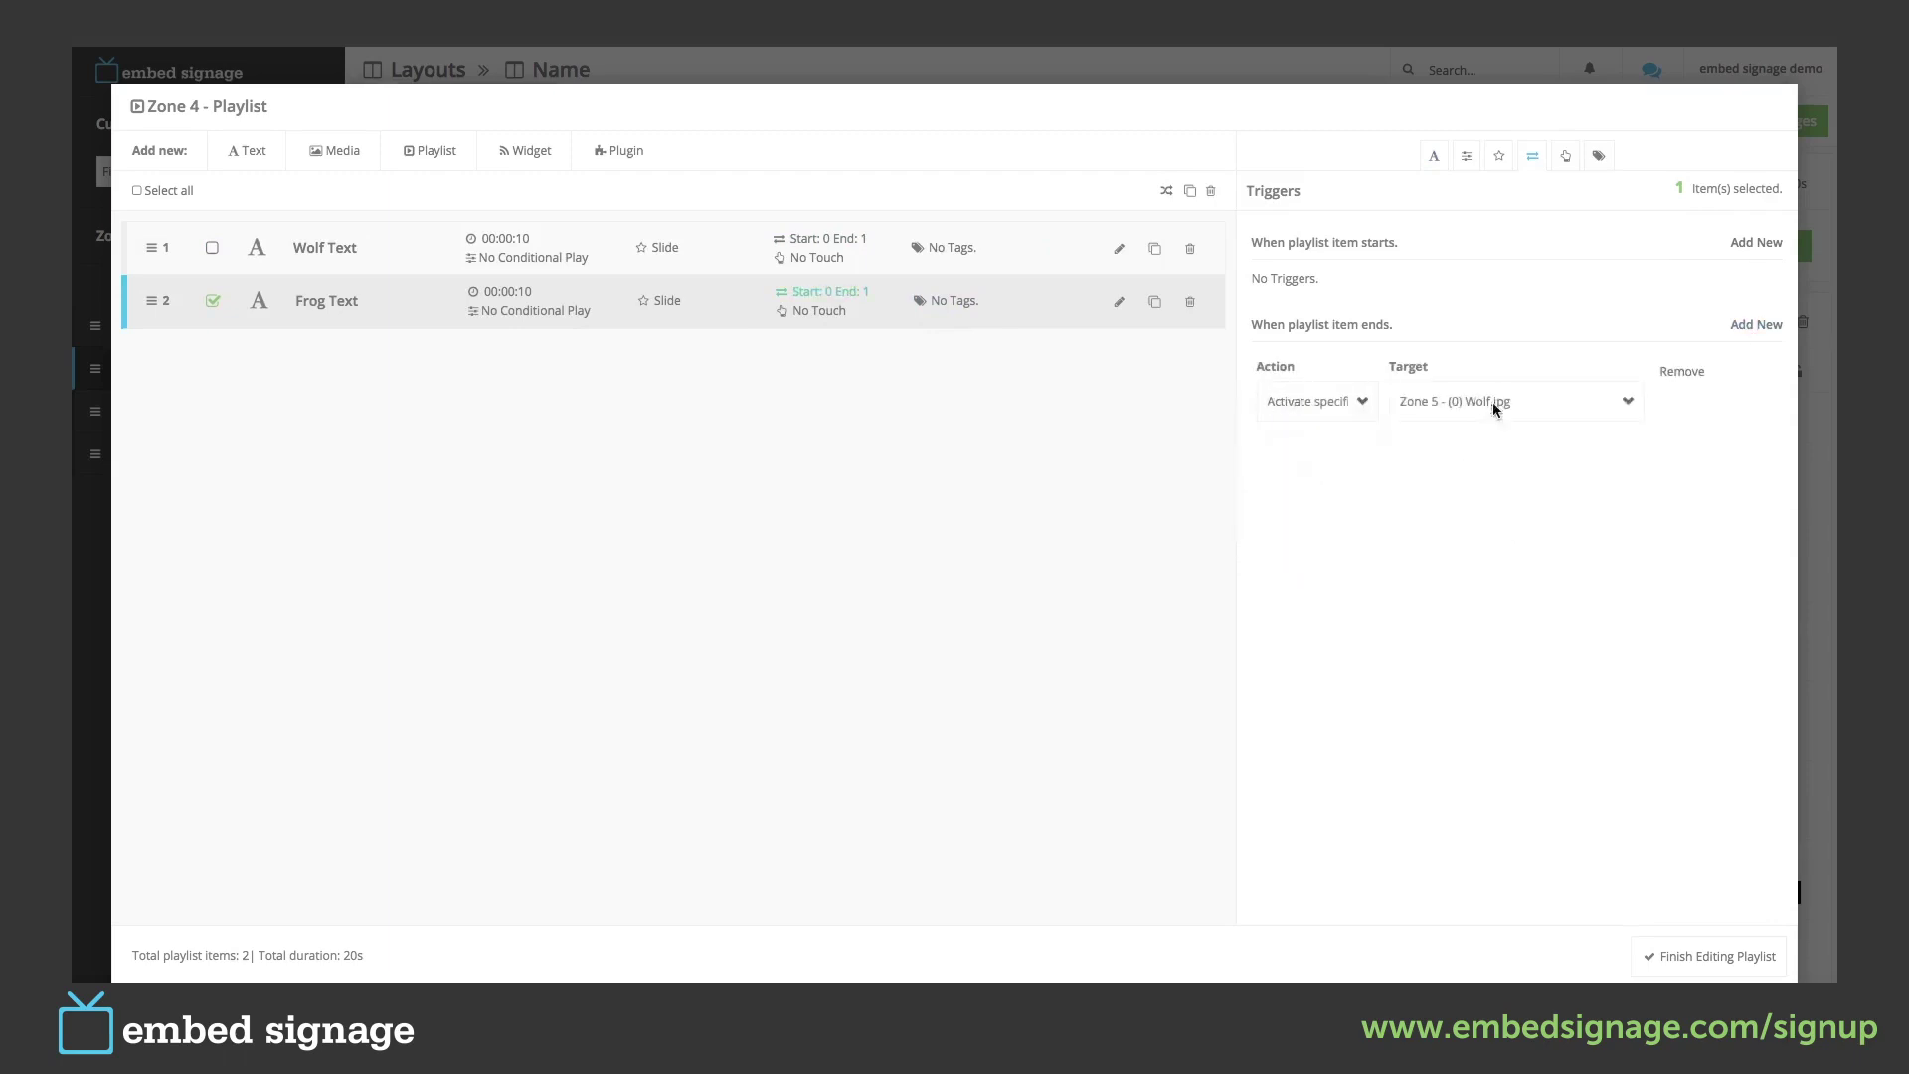
pyautogui.click(1493, 401)
pyautogui.click(1490, 399)
pyautogui.click(1692, 960)
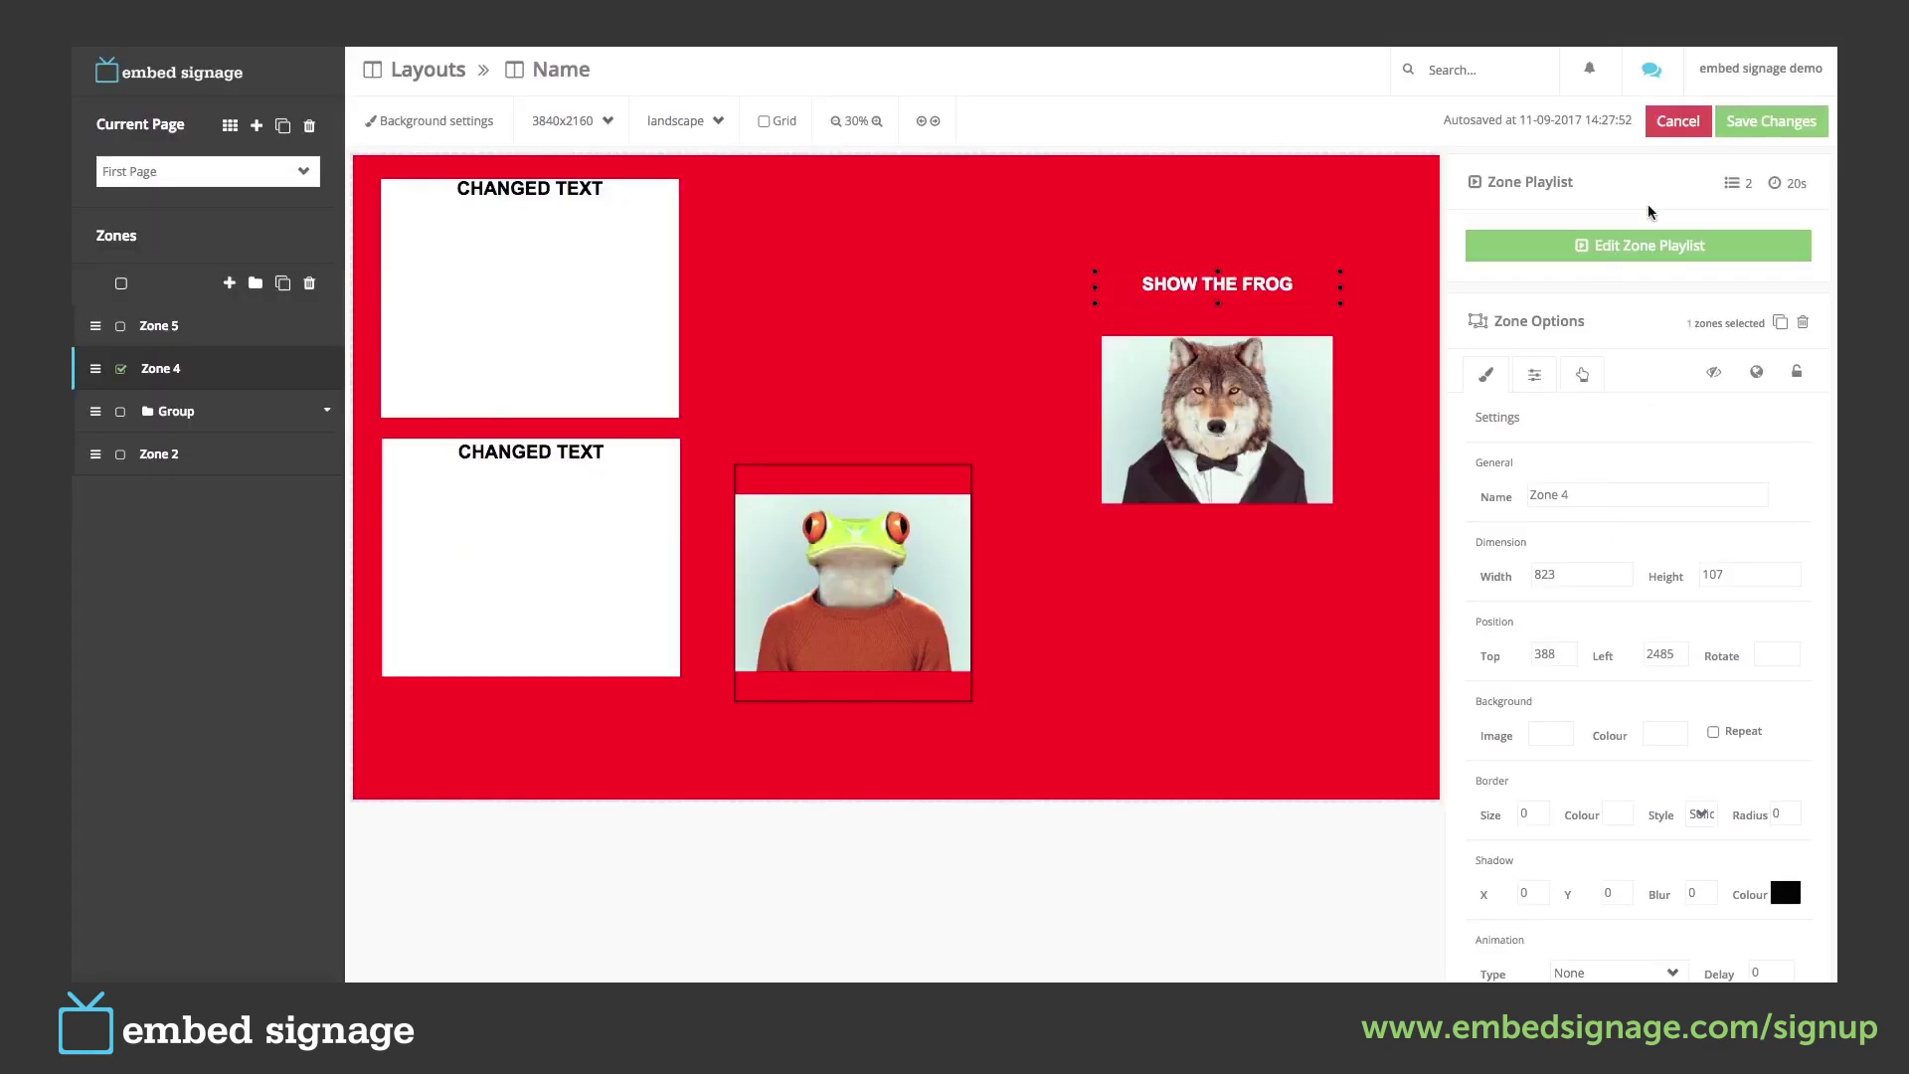
# Save the layout with Save & Preview and set the preview scale to 25%.
pyautogui.click(1743, 130)
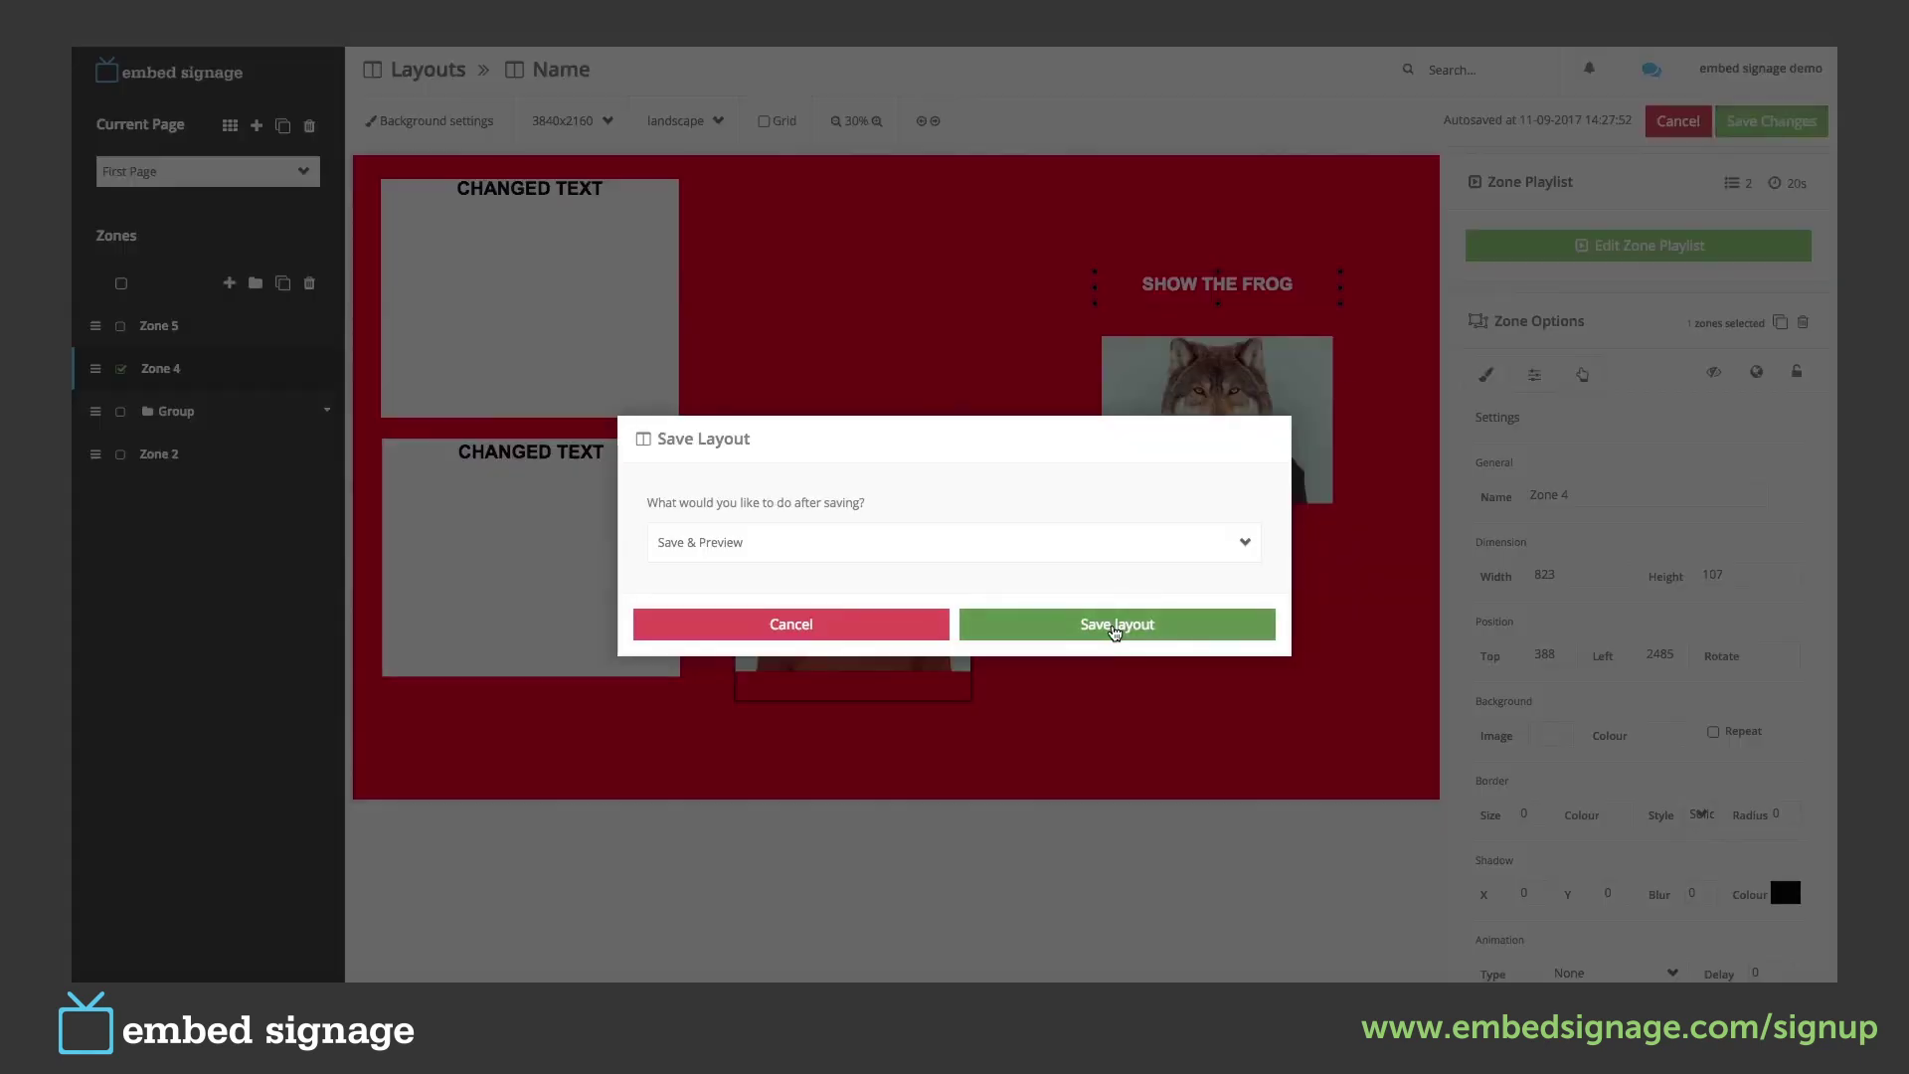
pyautogui.click(1116, 626)
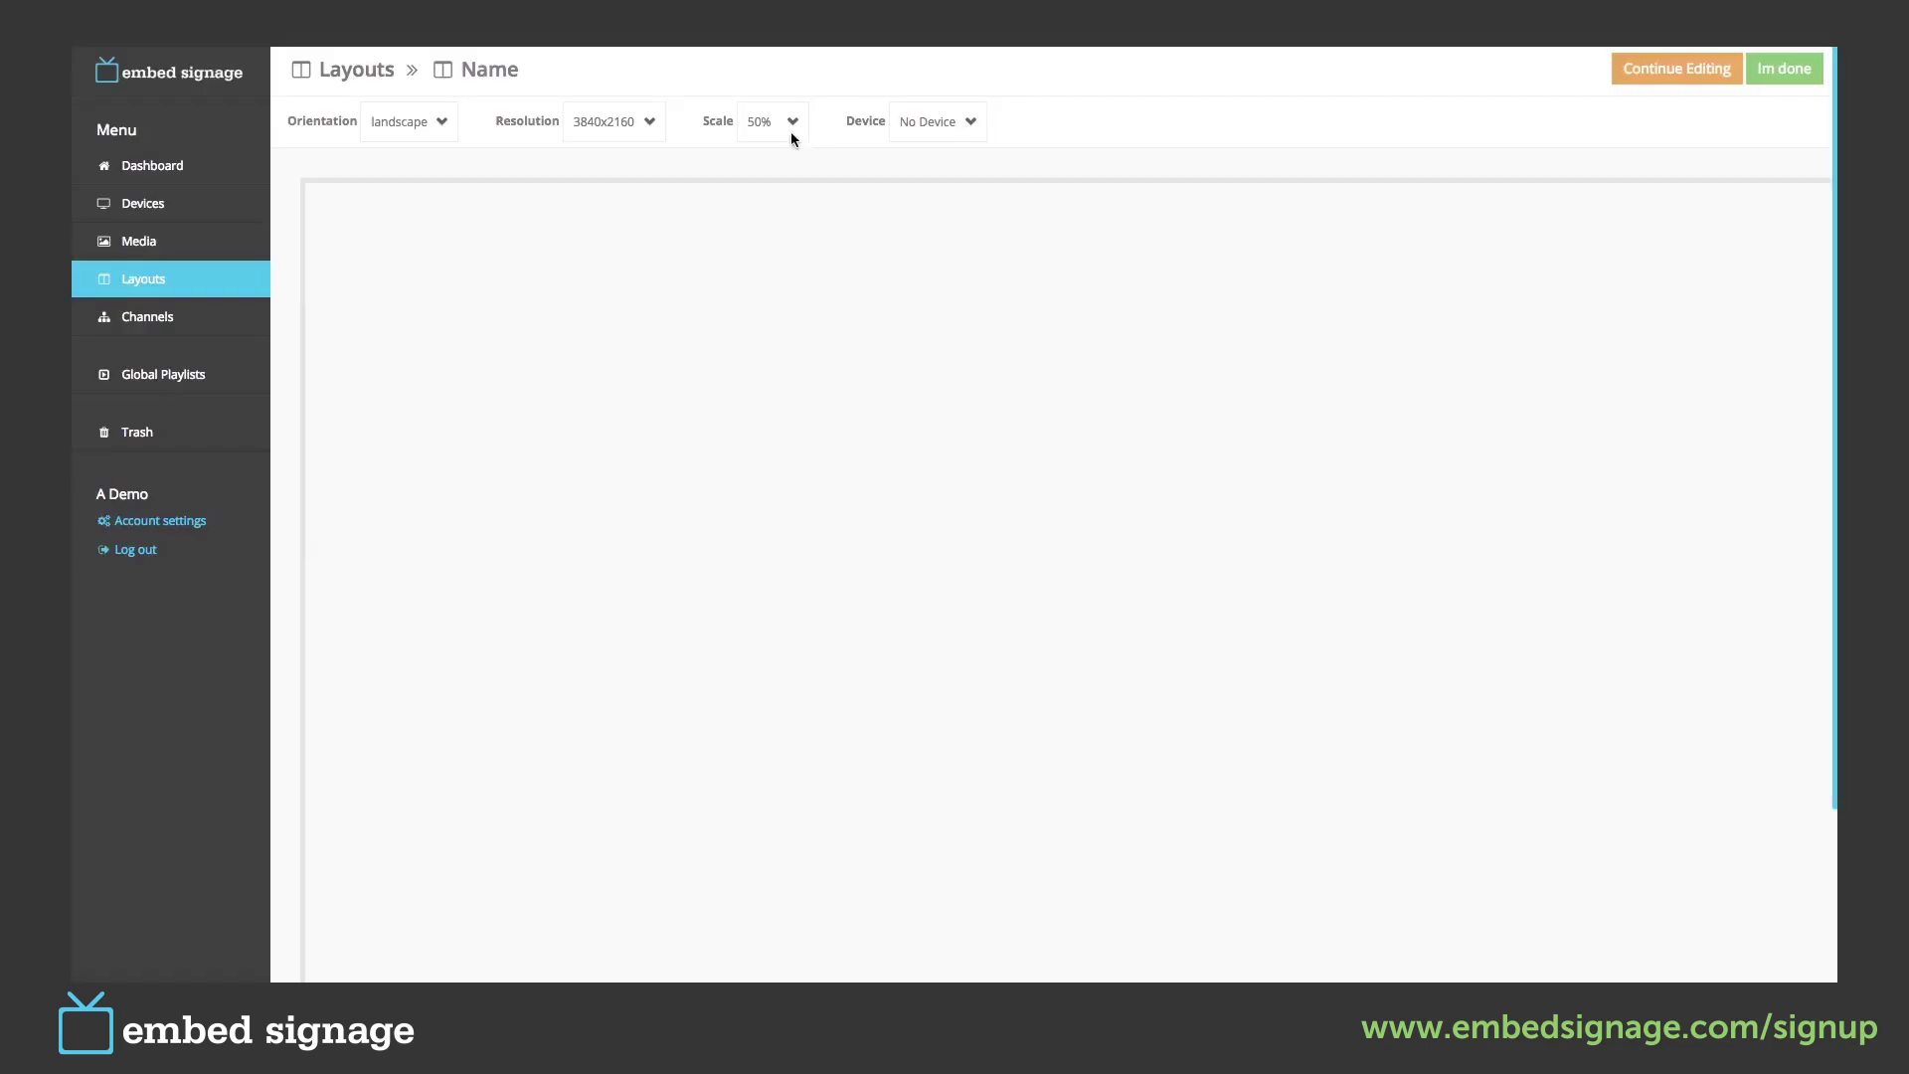
pyautogui.click(789, 129)
pyautogui.click(767, 104)
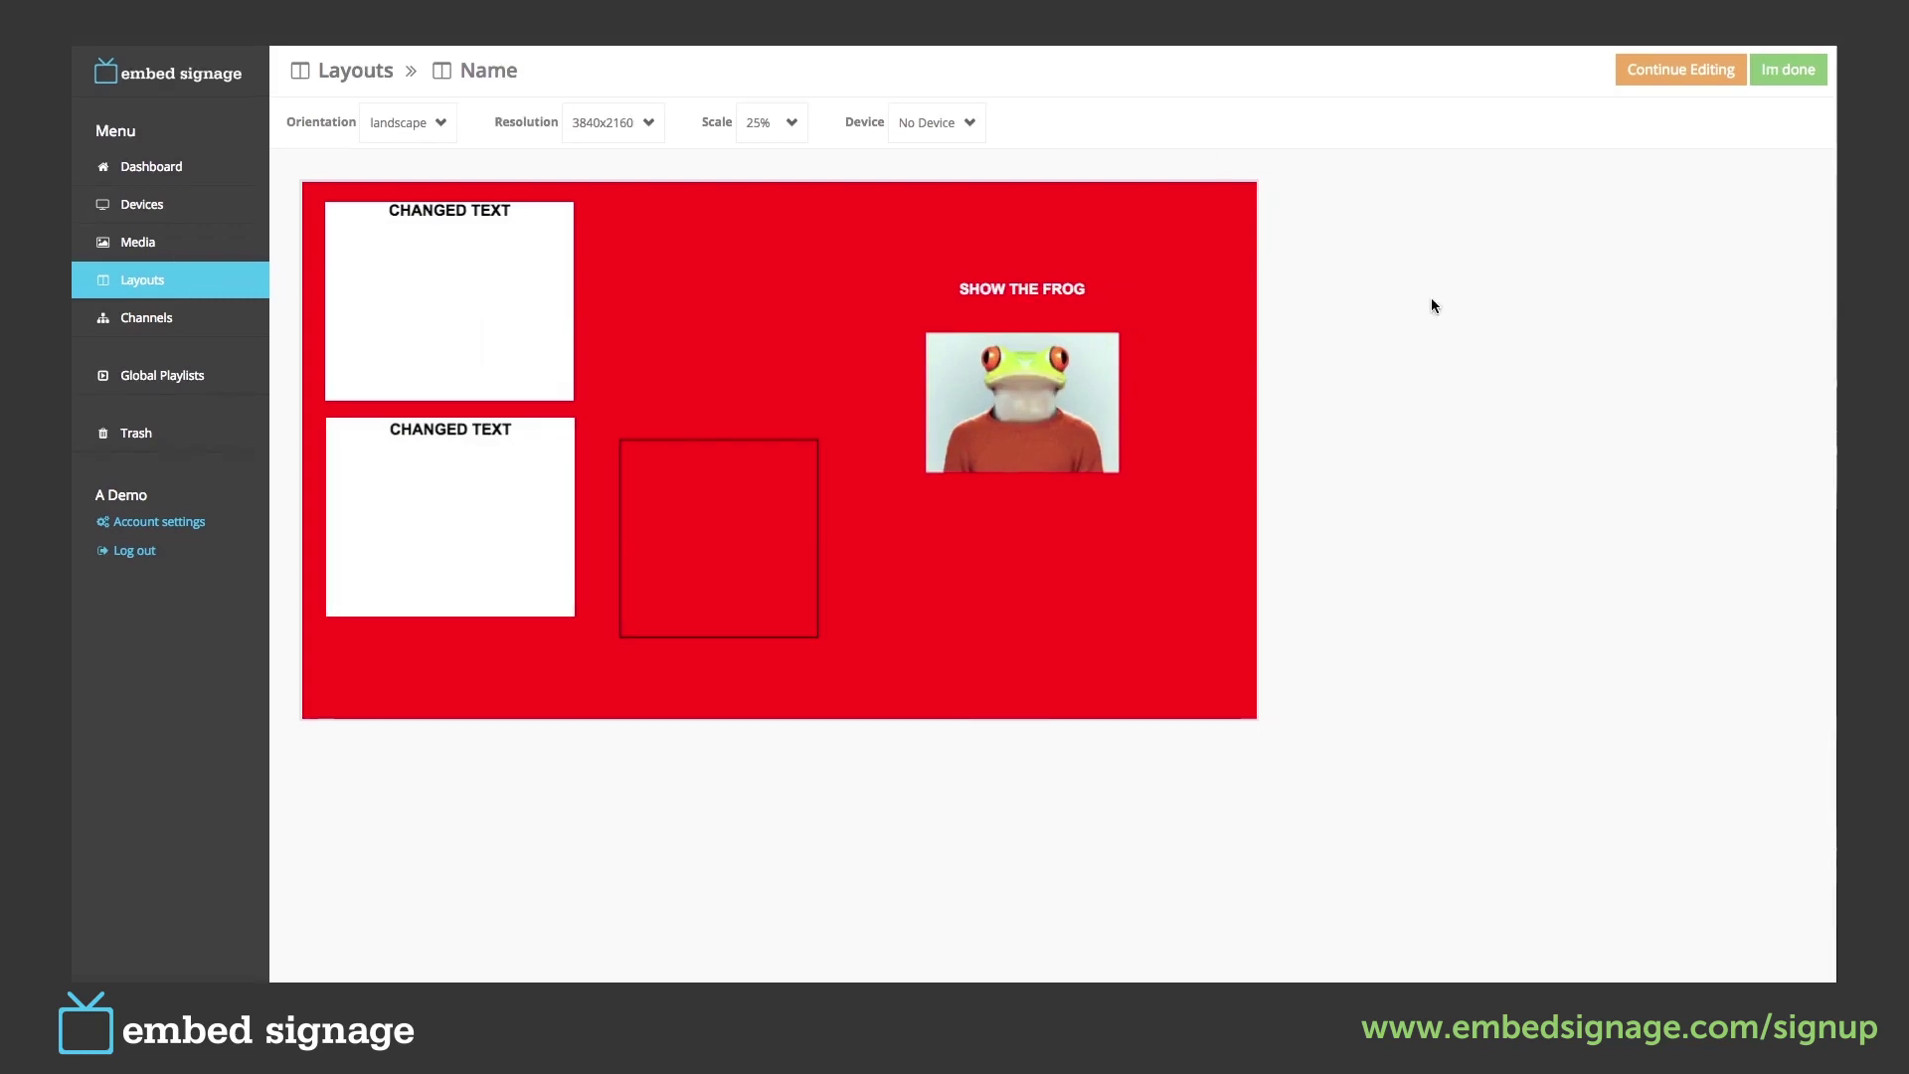
# Return to editing the layout and remove the end triggers from Wolf Text and Frog Text in Zone 4's playlist.
pyautogui.click(1676, 72)
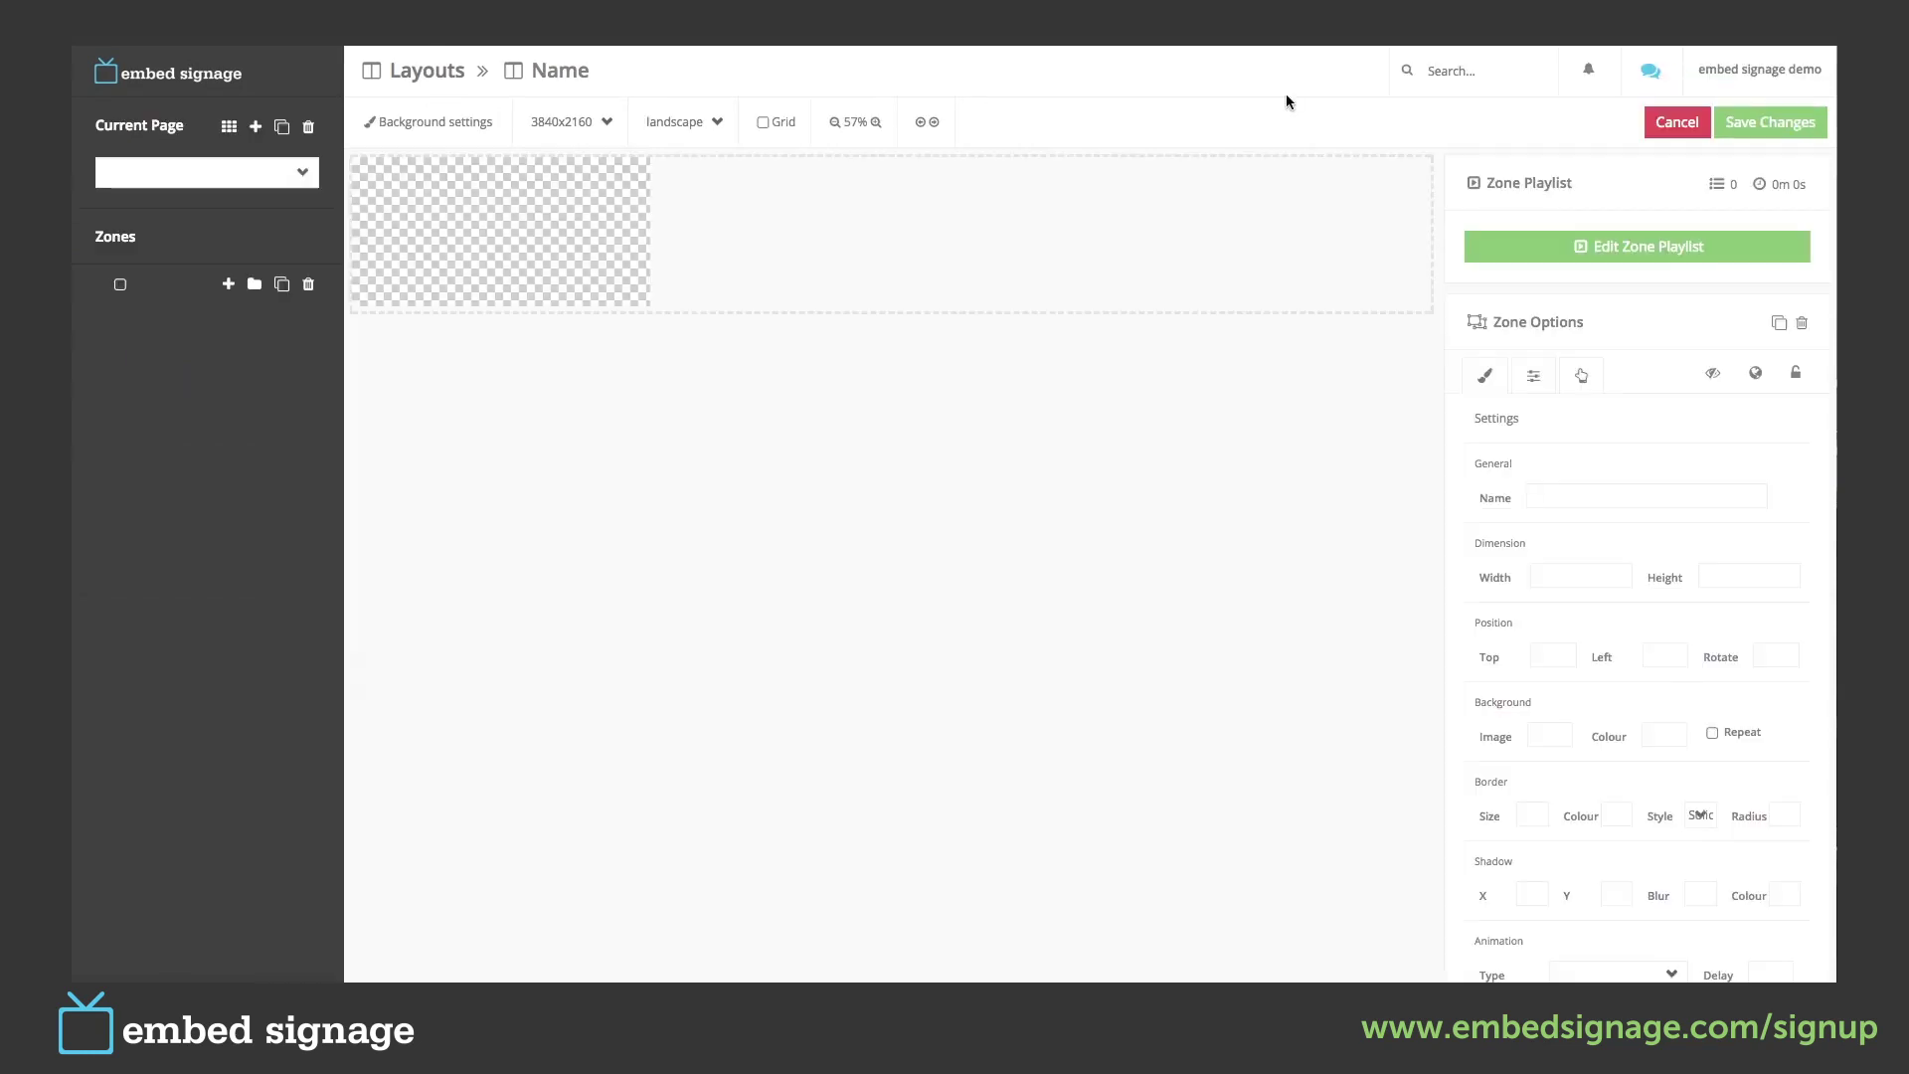
pyautogui.click(1237, 298)
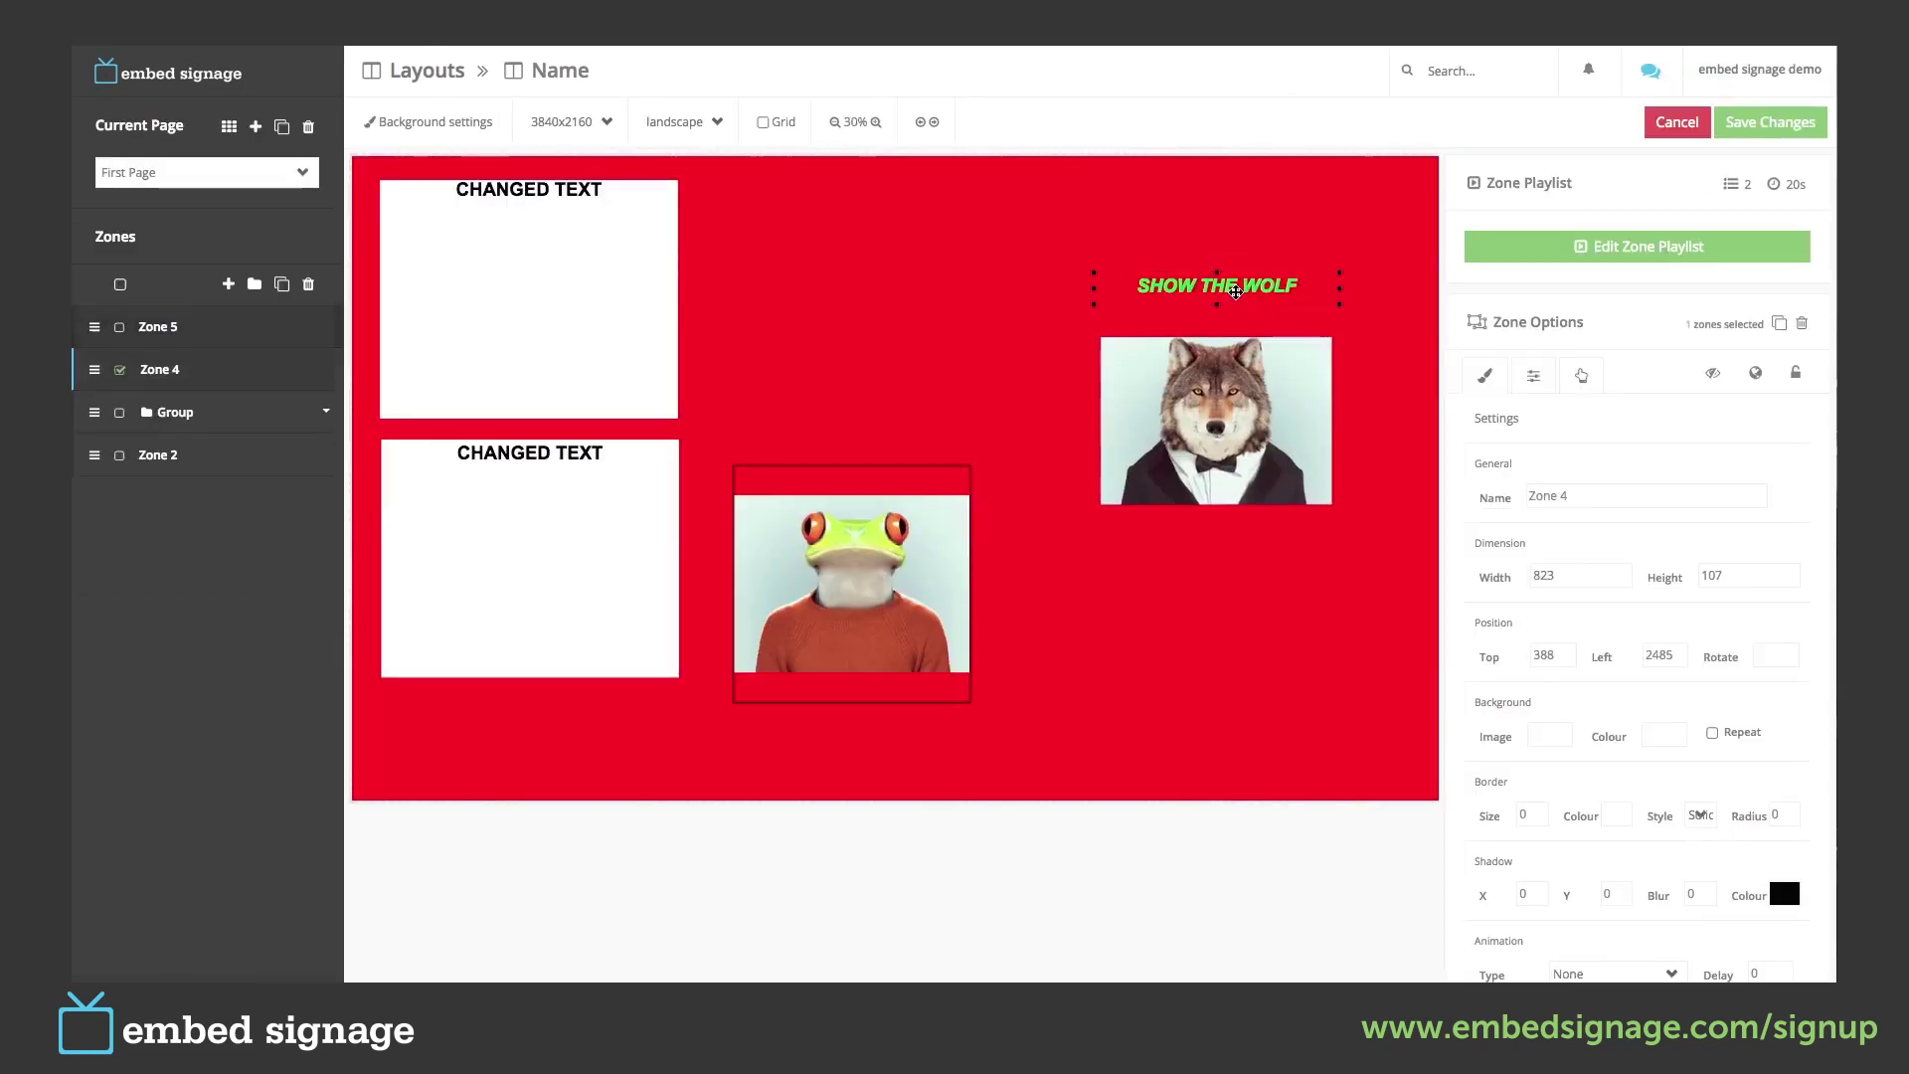
pyautogui.click(1643, 249)
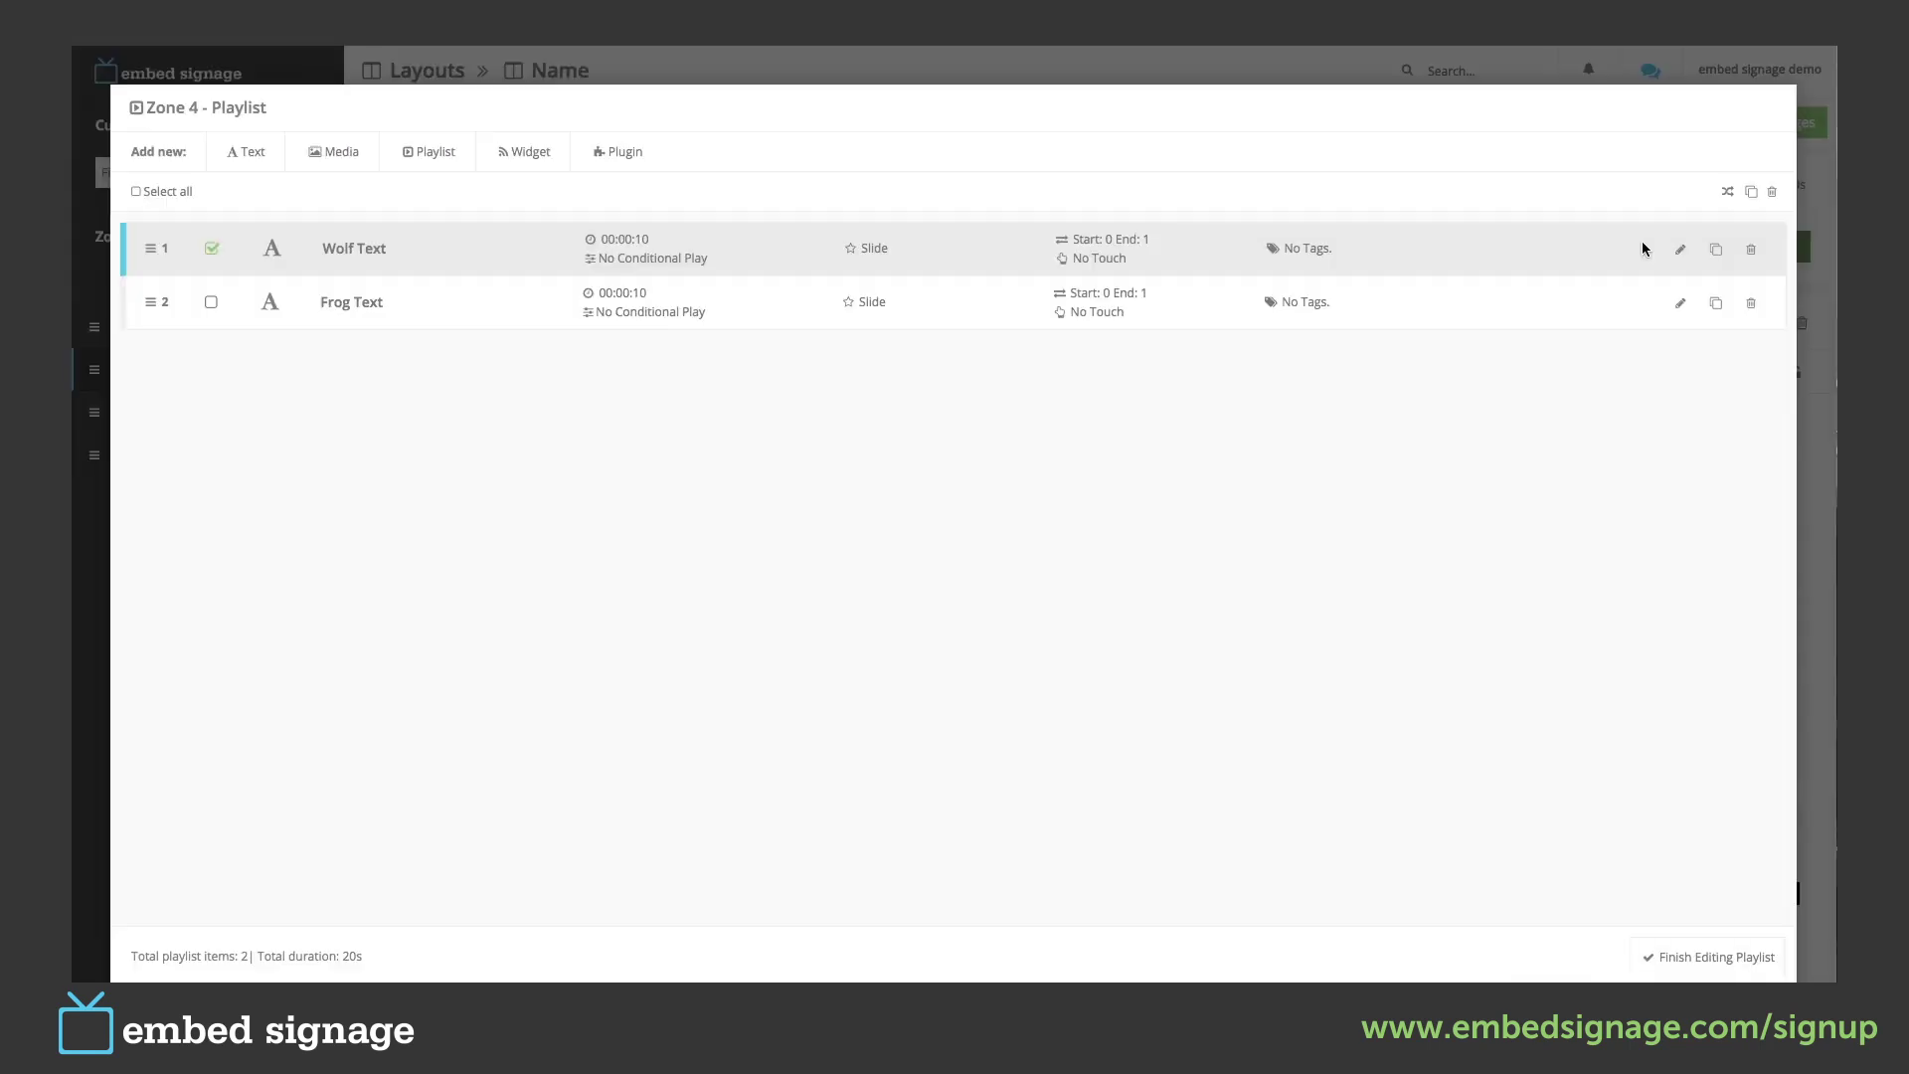
pyautogui.click(1141, 243)
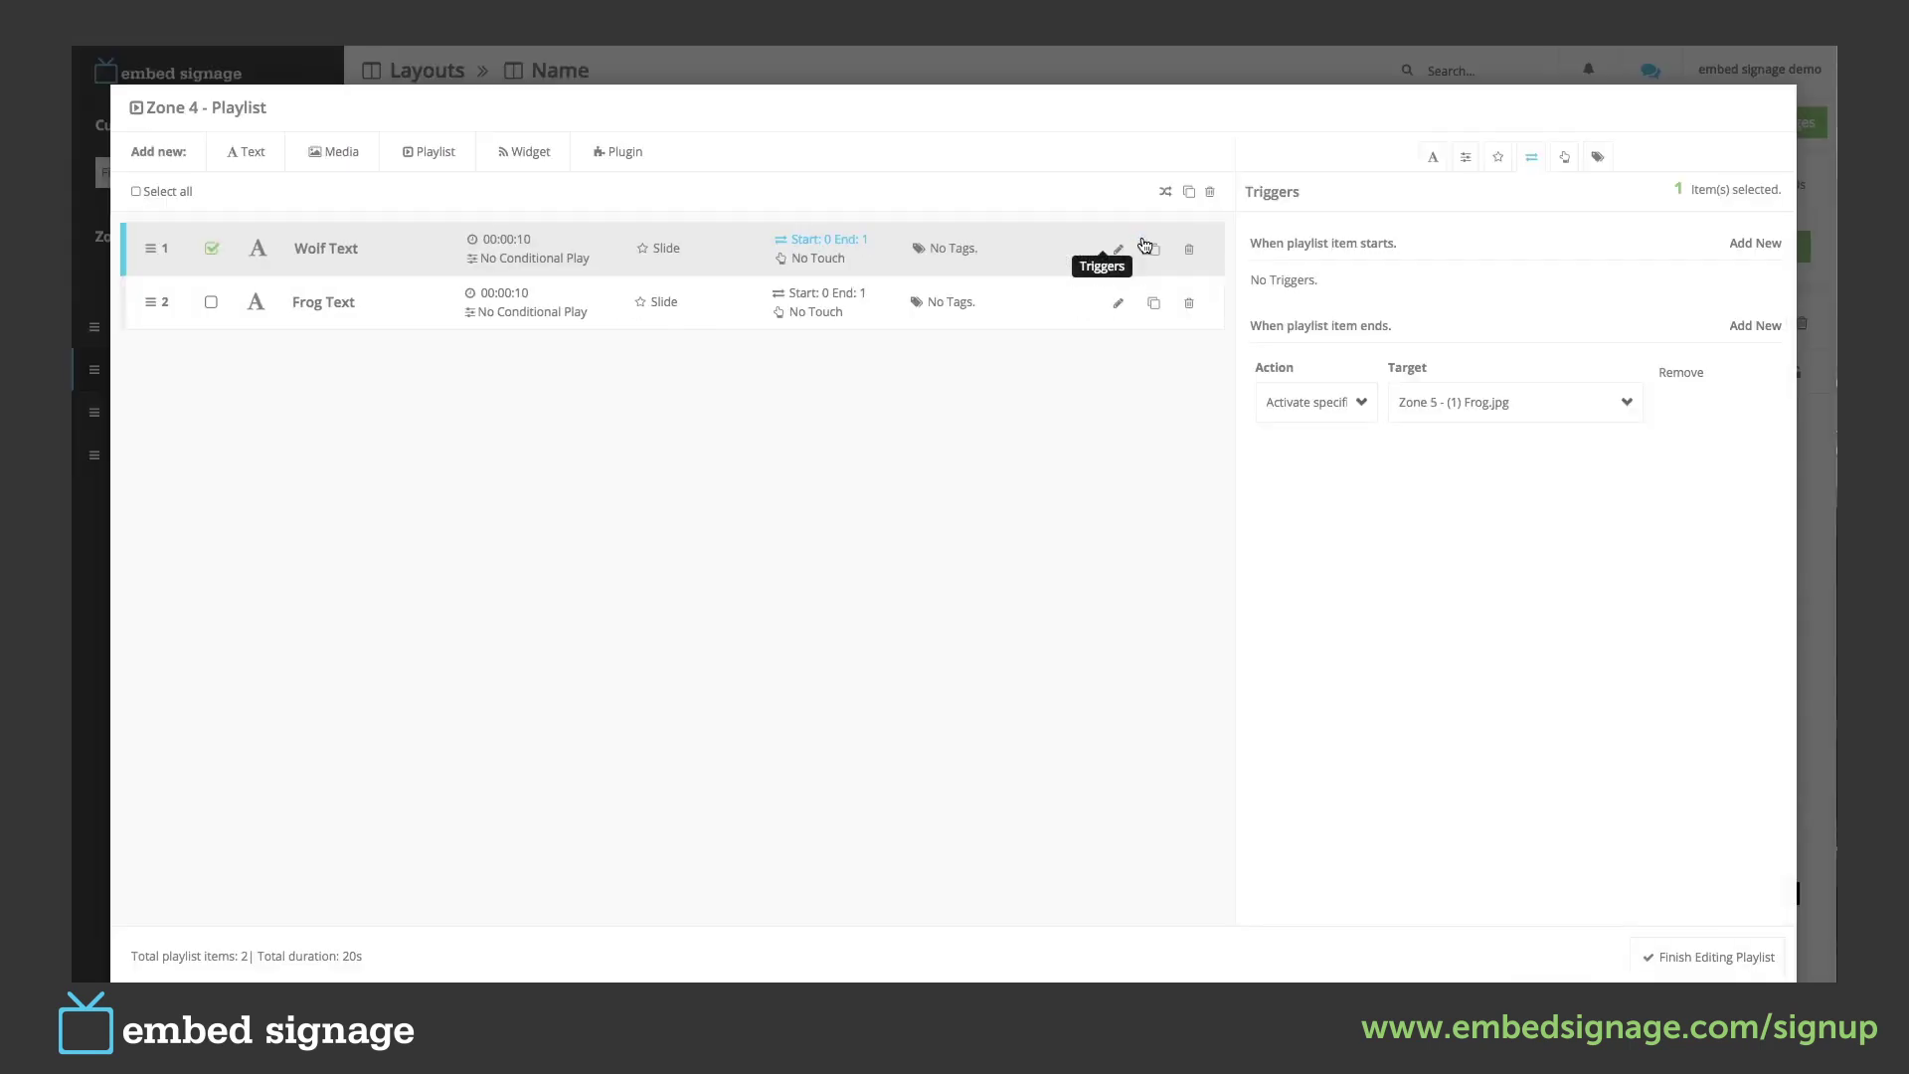
pyautogui.click(1677, 379)
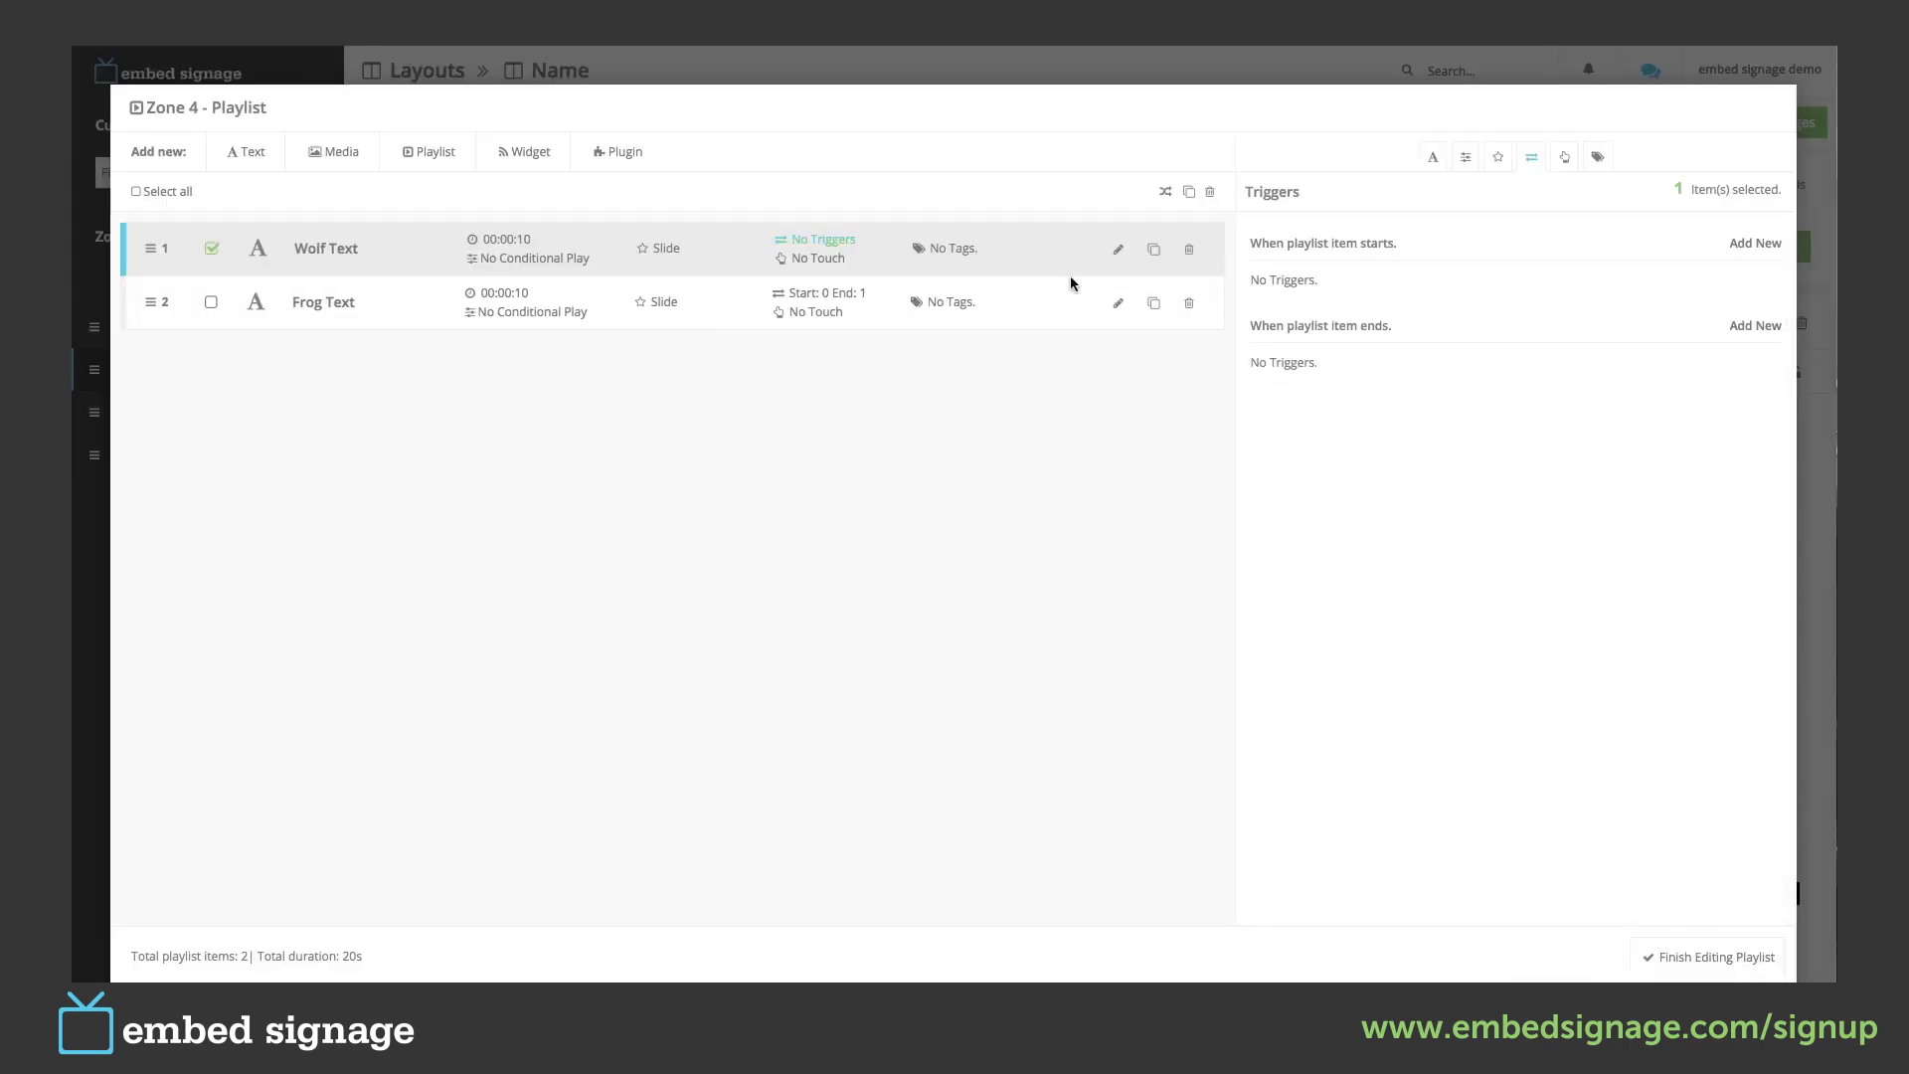
pyautogui.click(821, 294)
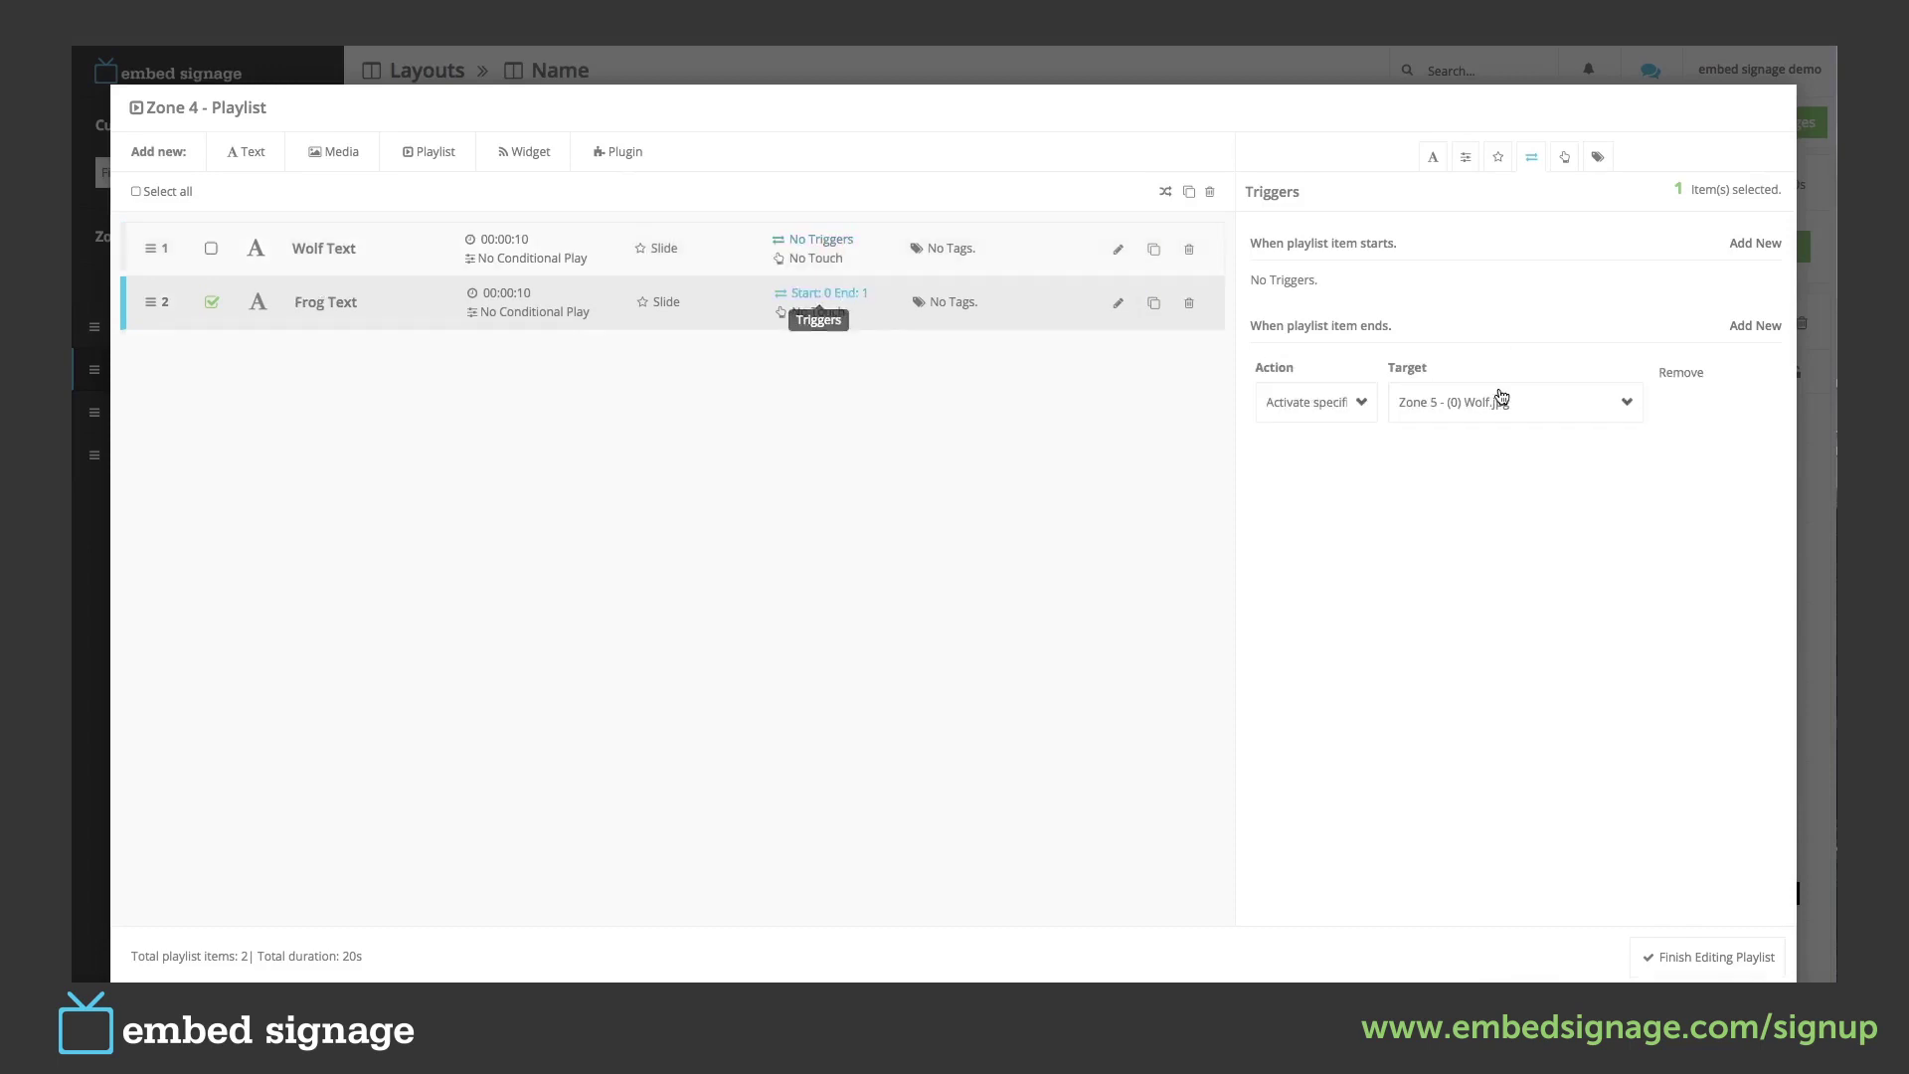
pyautogui.click(1679, 378)
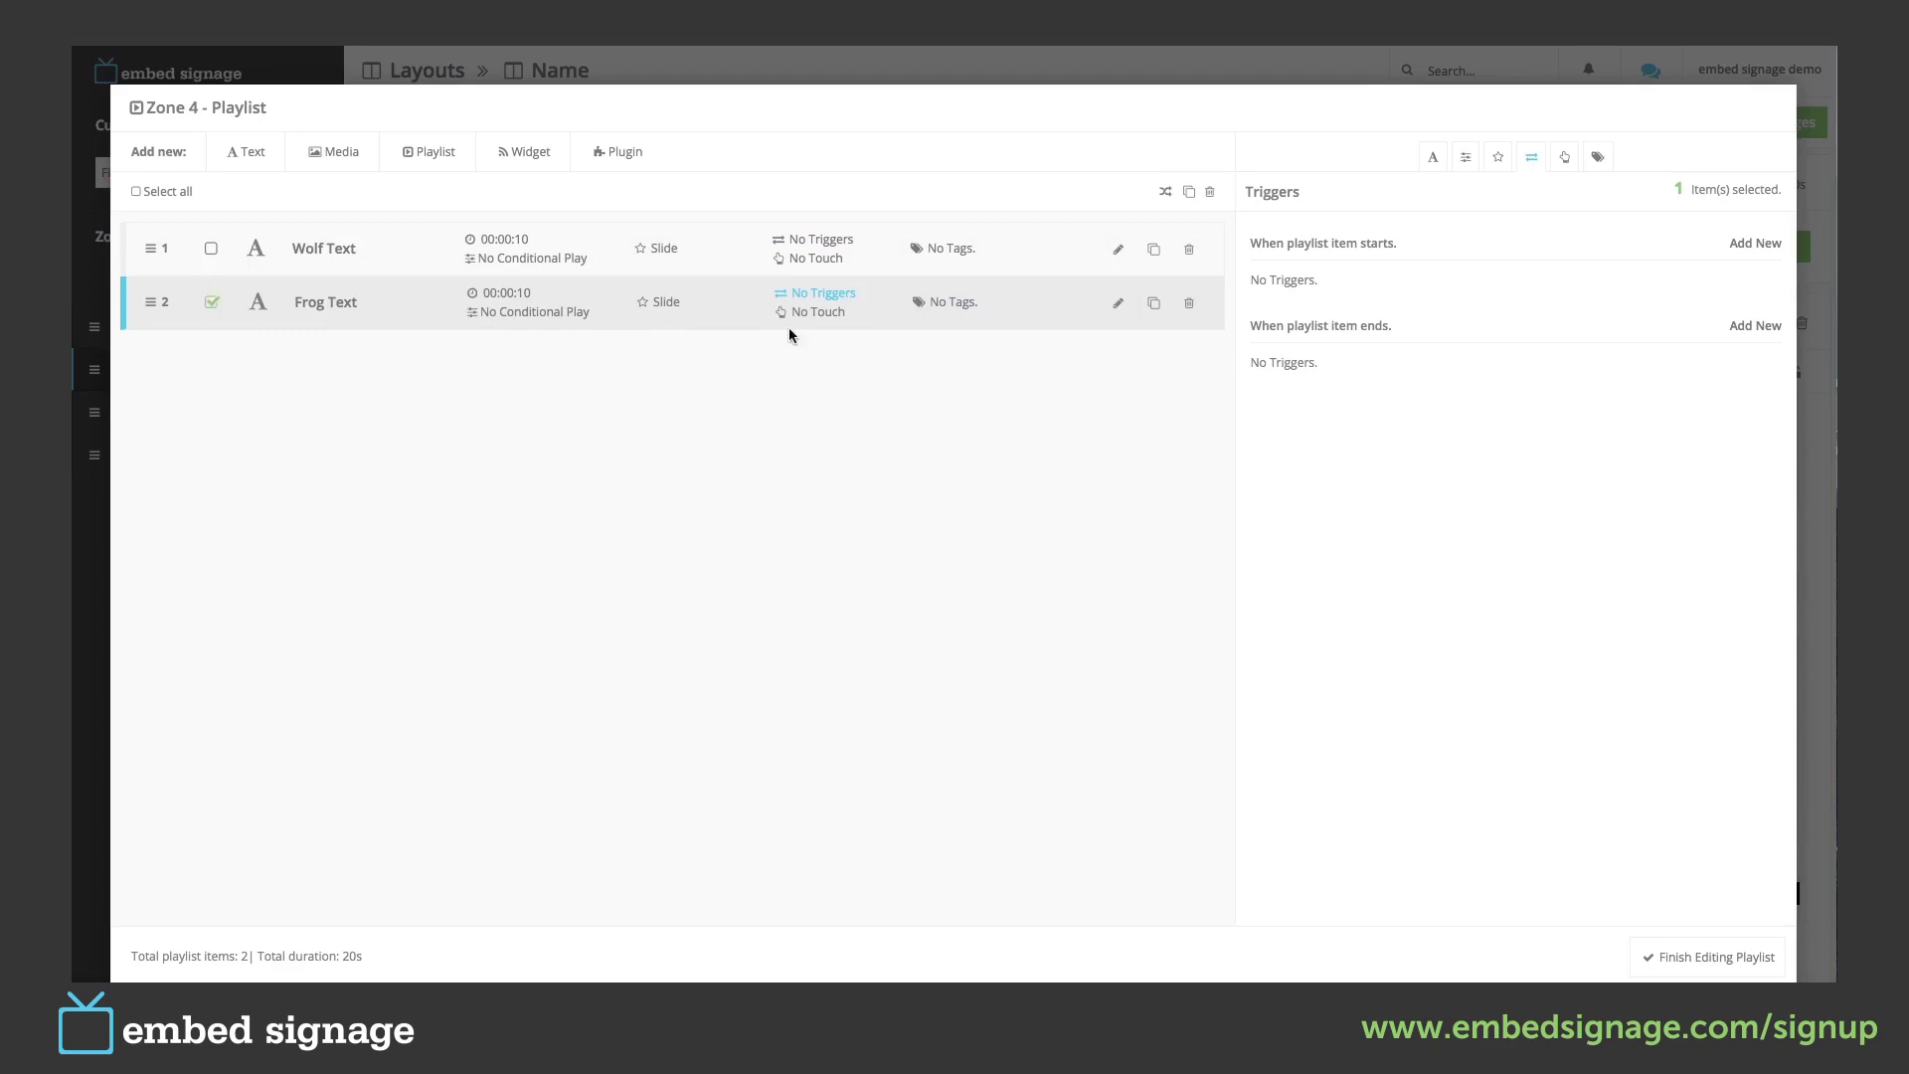
# Add a Tap touch event to Frog Text that activates the specific playlist item Frog.jpg in Zone 5.
pyautogui.click(1564, 156)
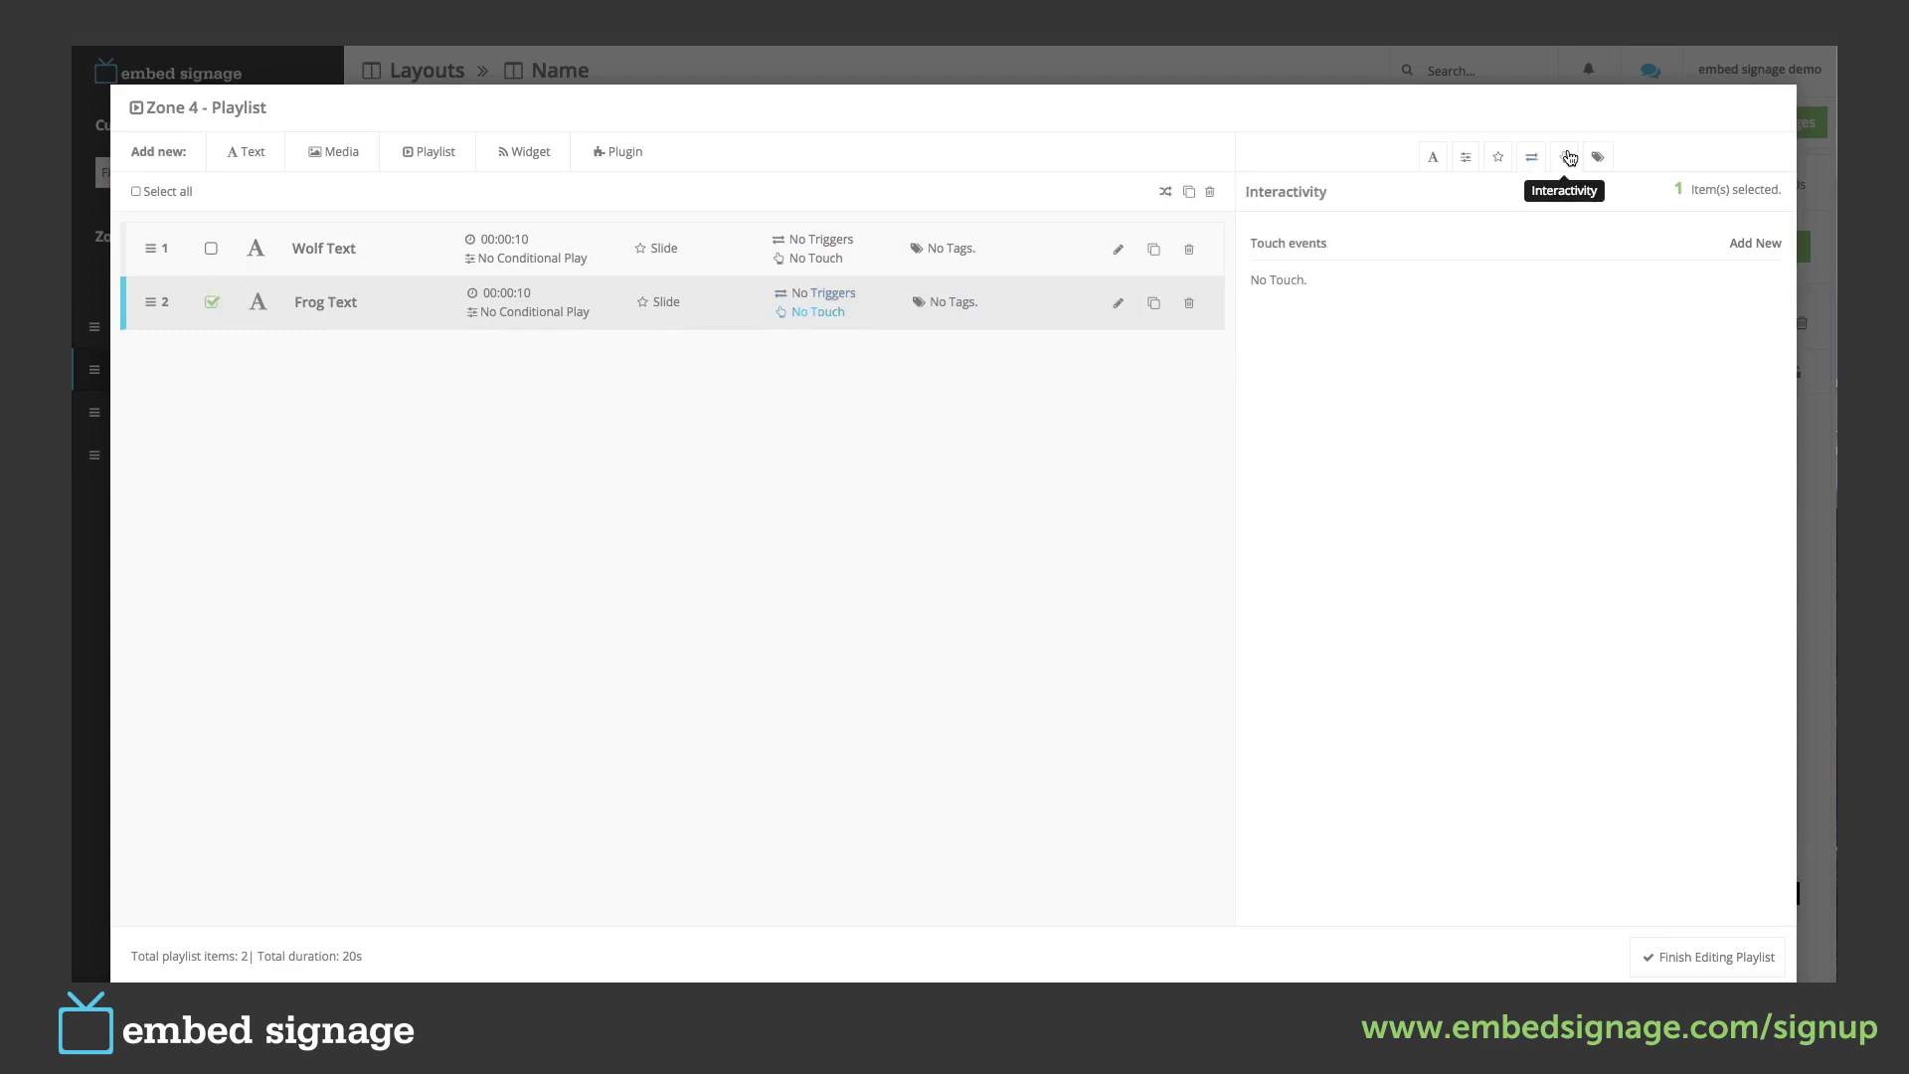
pyautogui.click(1736, 252)
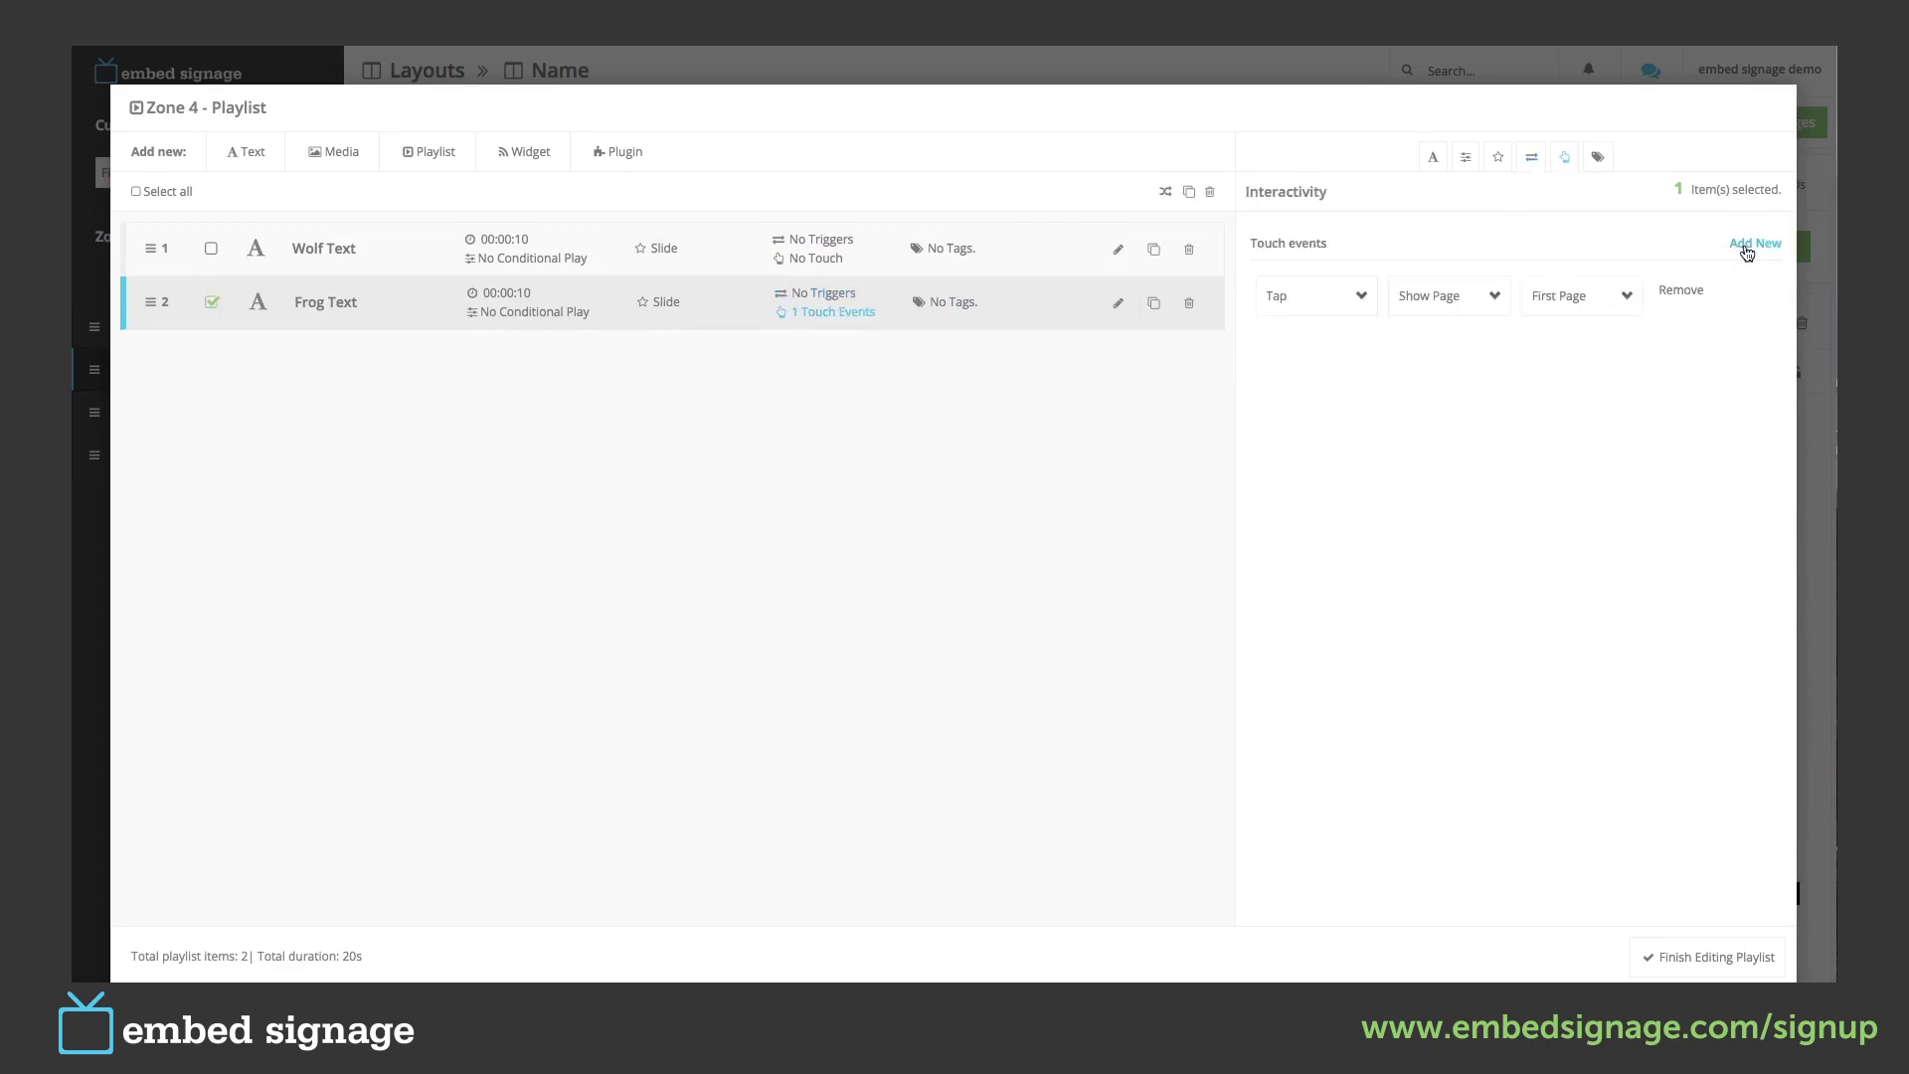
pyautogui.click(1320, 295)
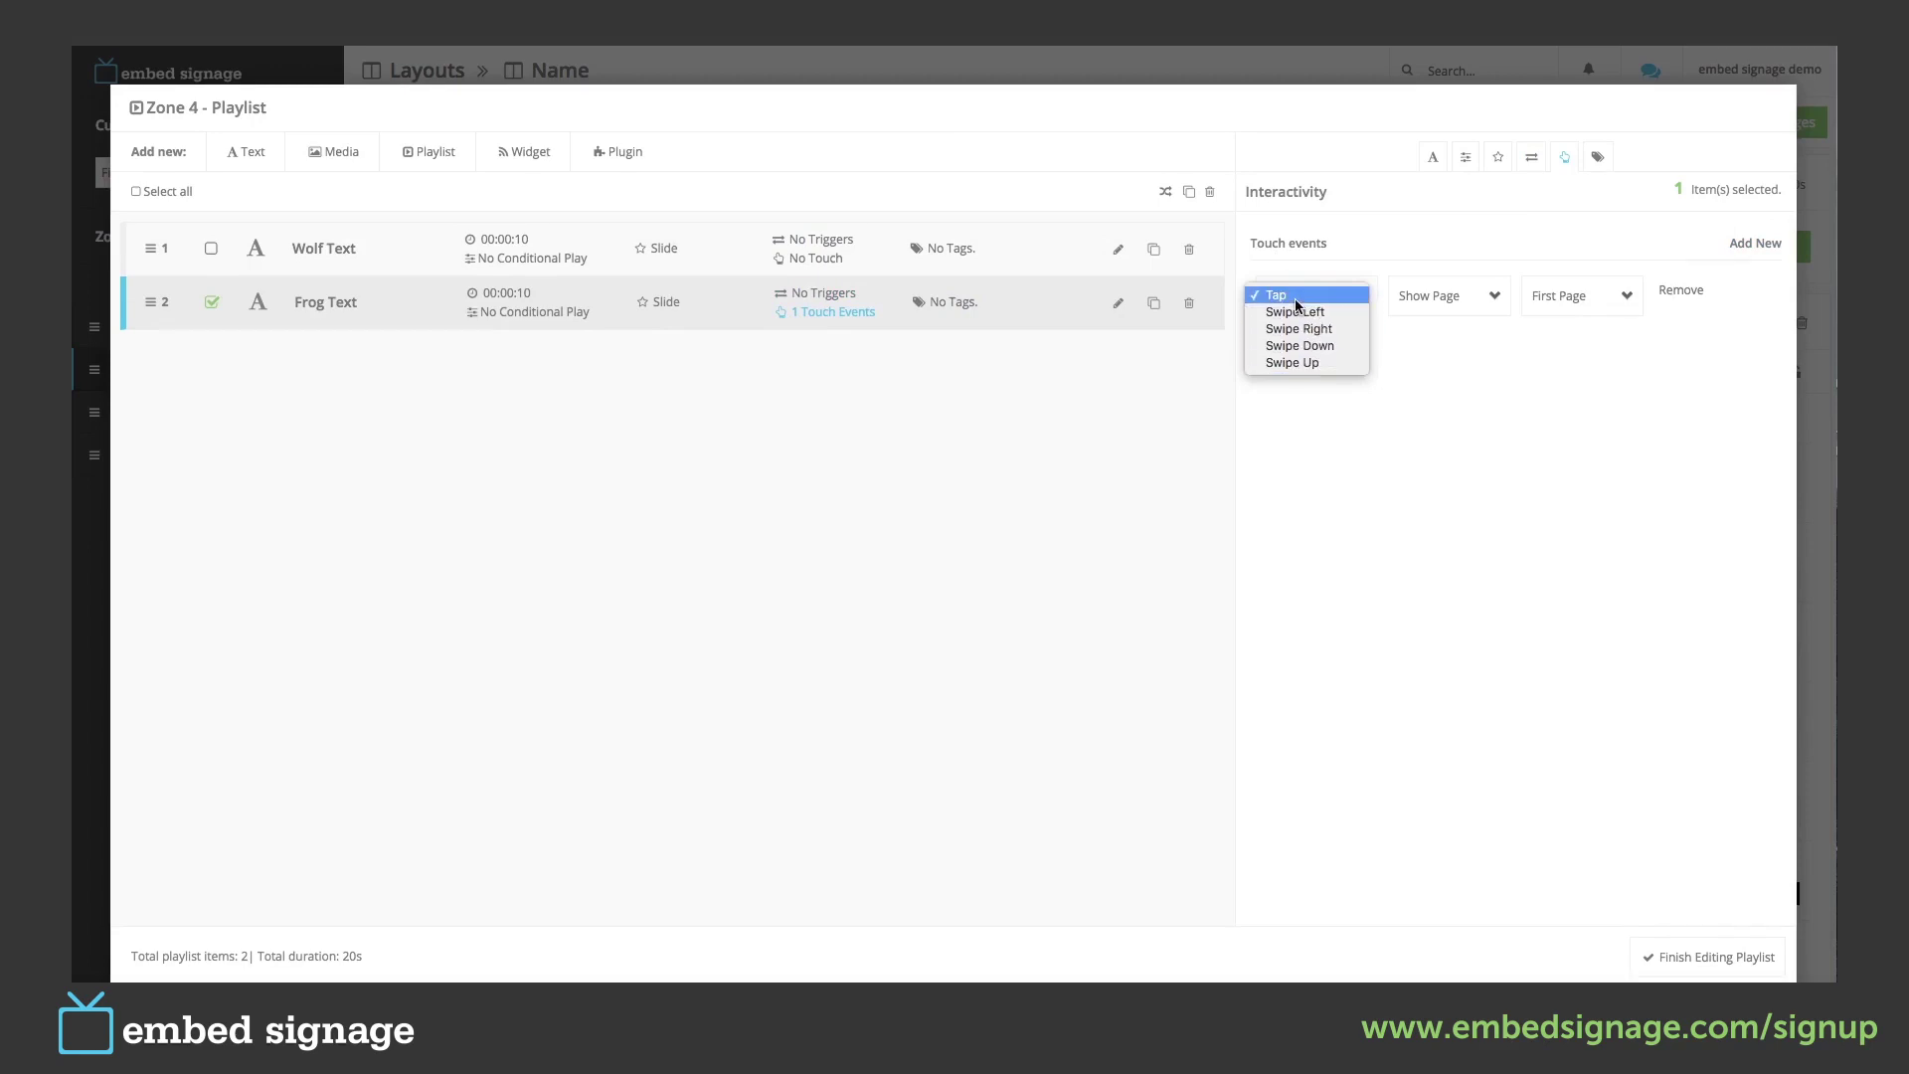
pyautogui.click(1296, 298)
pyautogui.click(1441, 298)
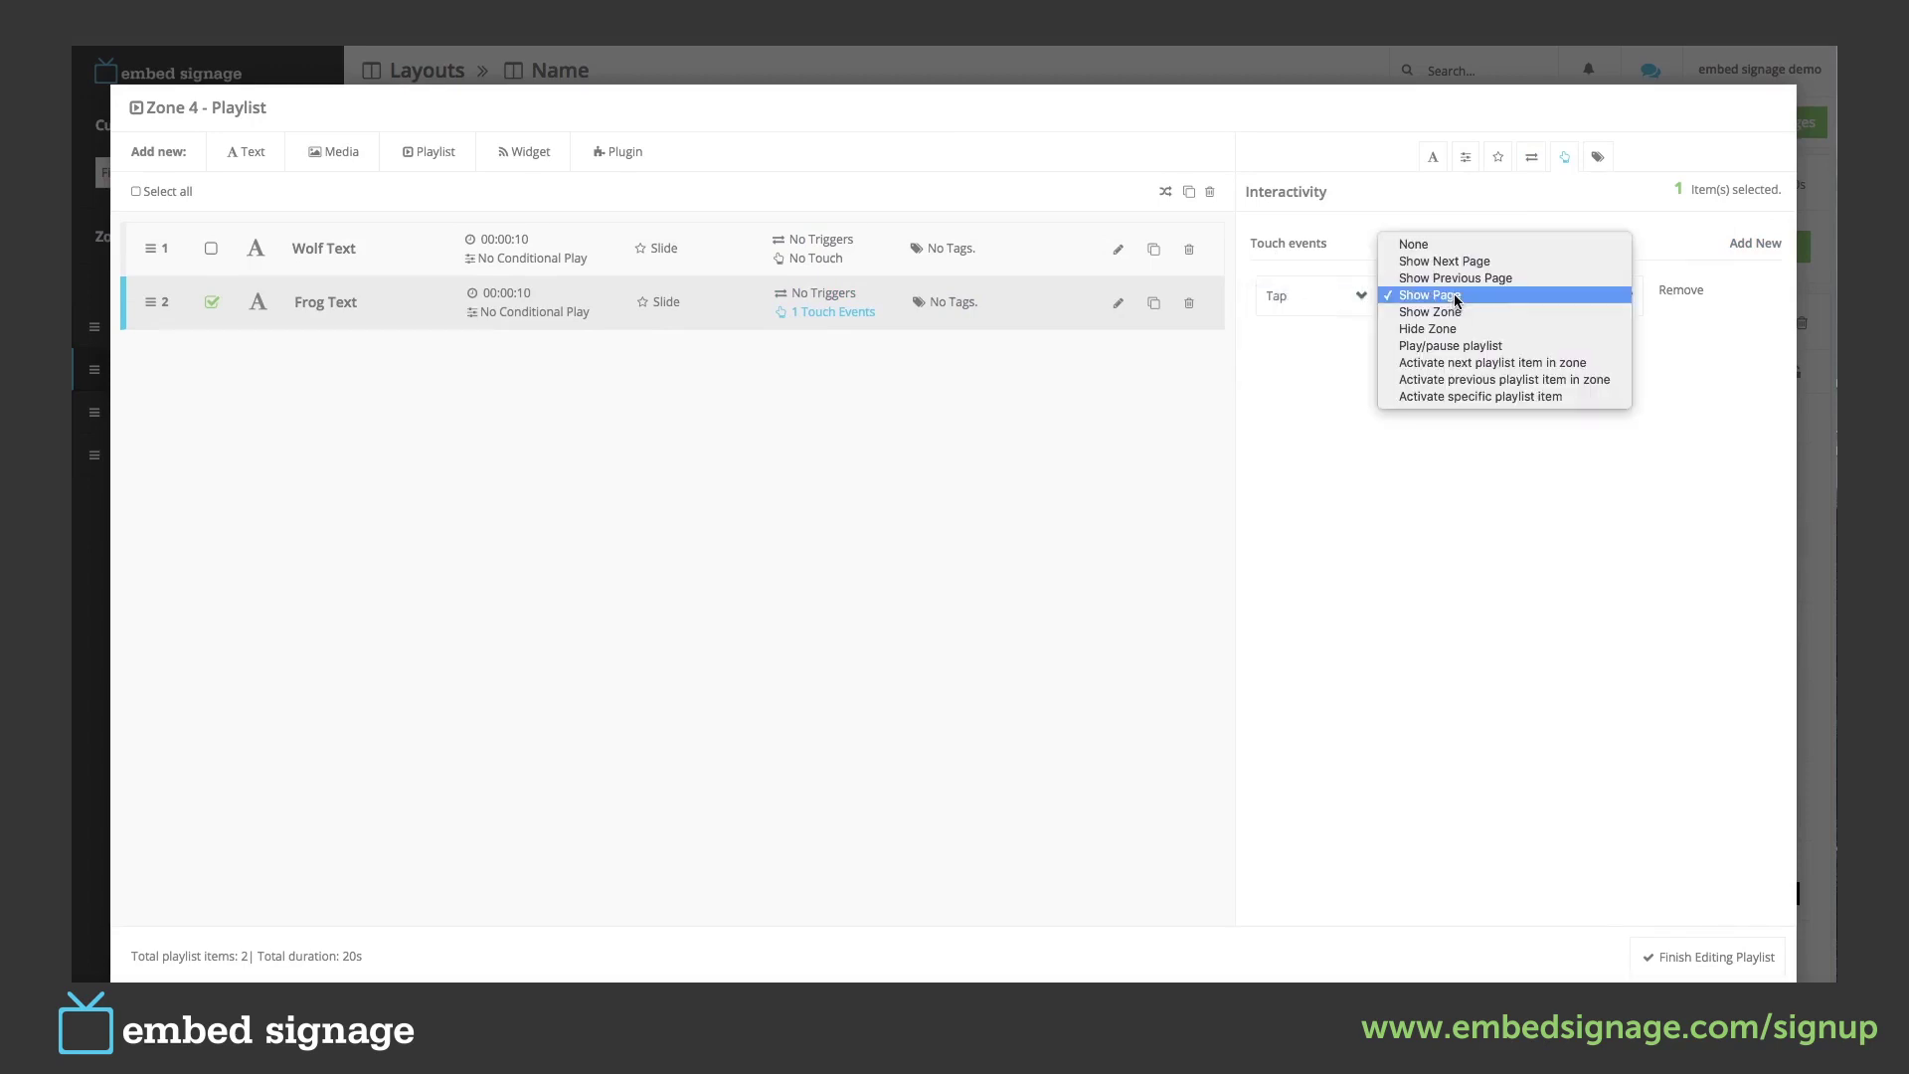
pyautogui.click(1475, 397)
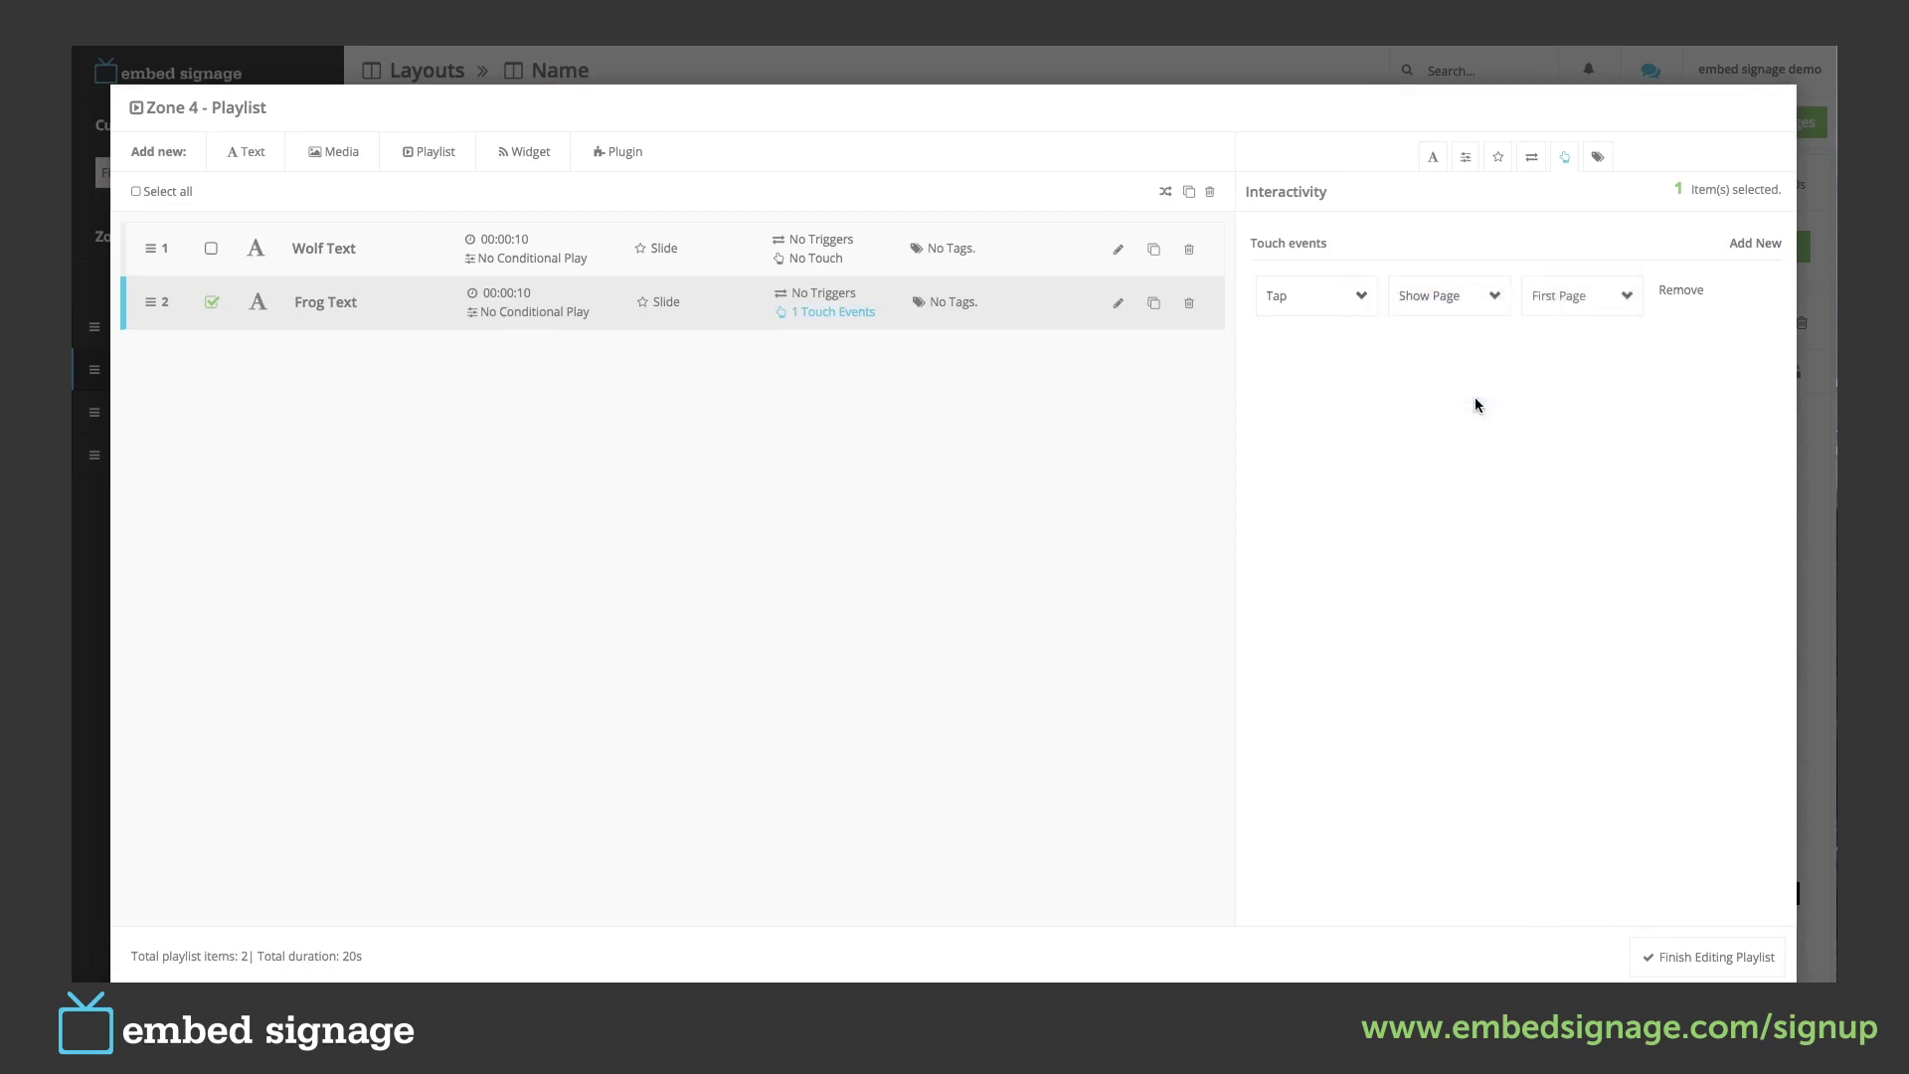
pyautogui.click(1593, 307)
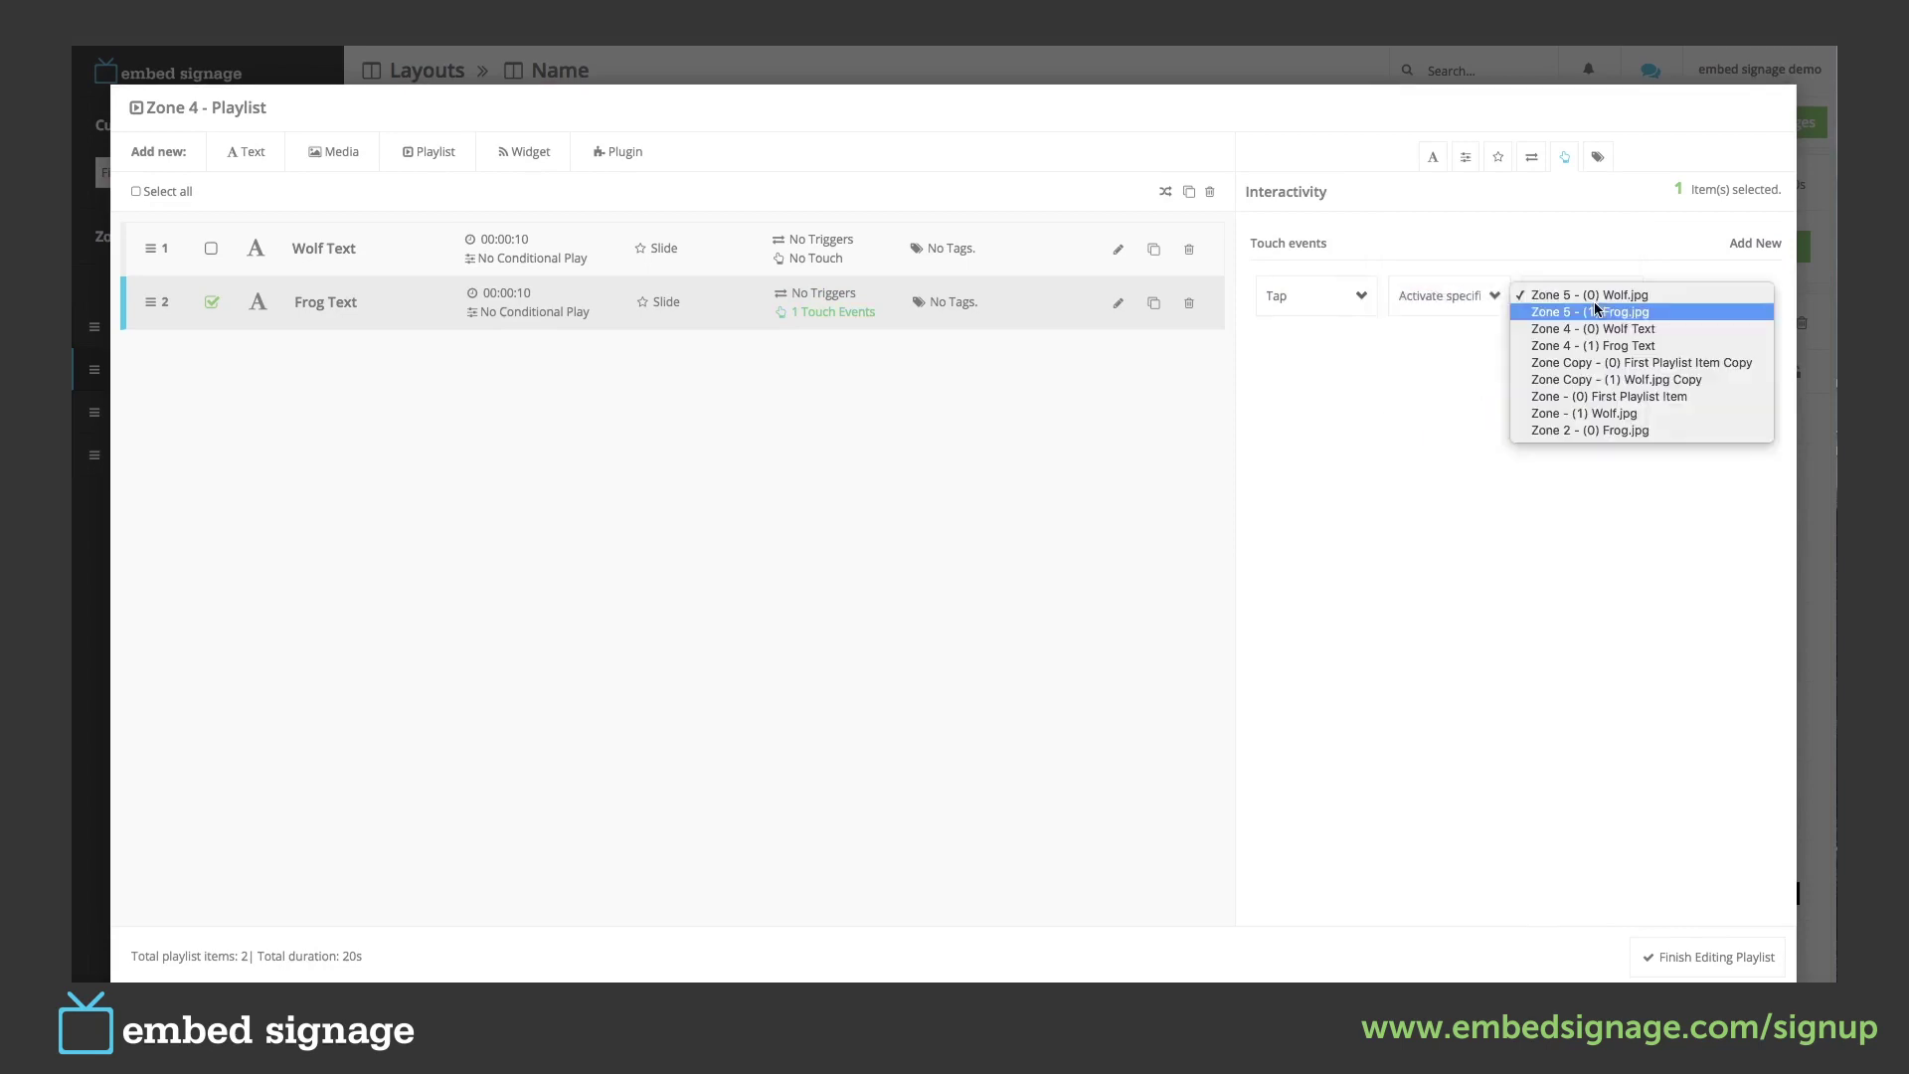
pyautogui.click(1676, 312)
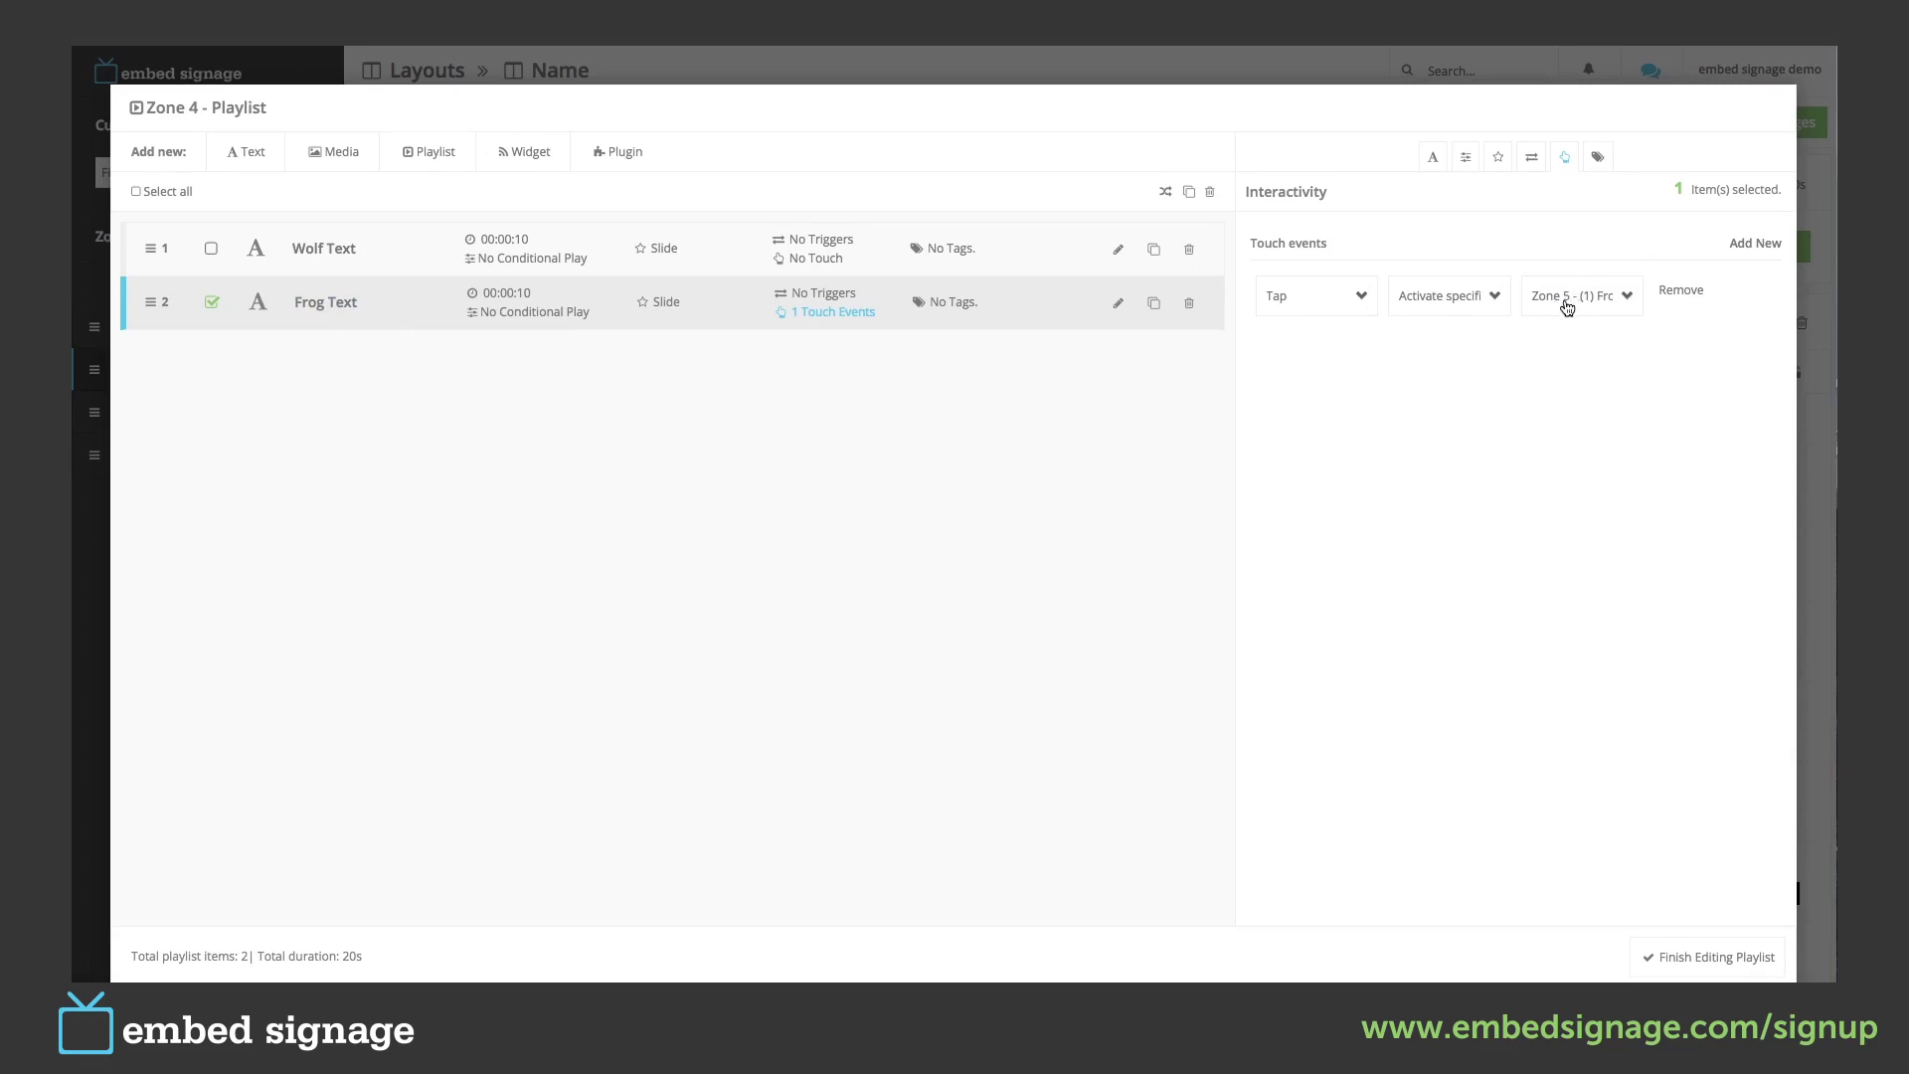
# Add a Tap touch event to Wolf Text that activates the specific playlist item Wolf.jpg in Zone 5, and finish editing the playlist.
pyautogui.click(212, 303)
pyautogui.click(1110, 267)
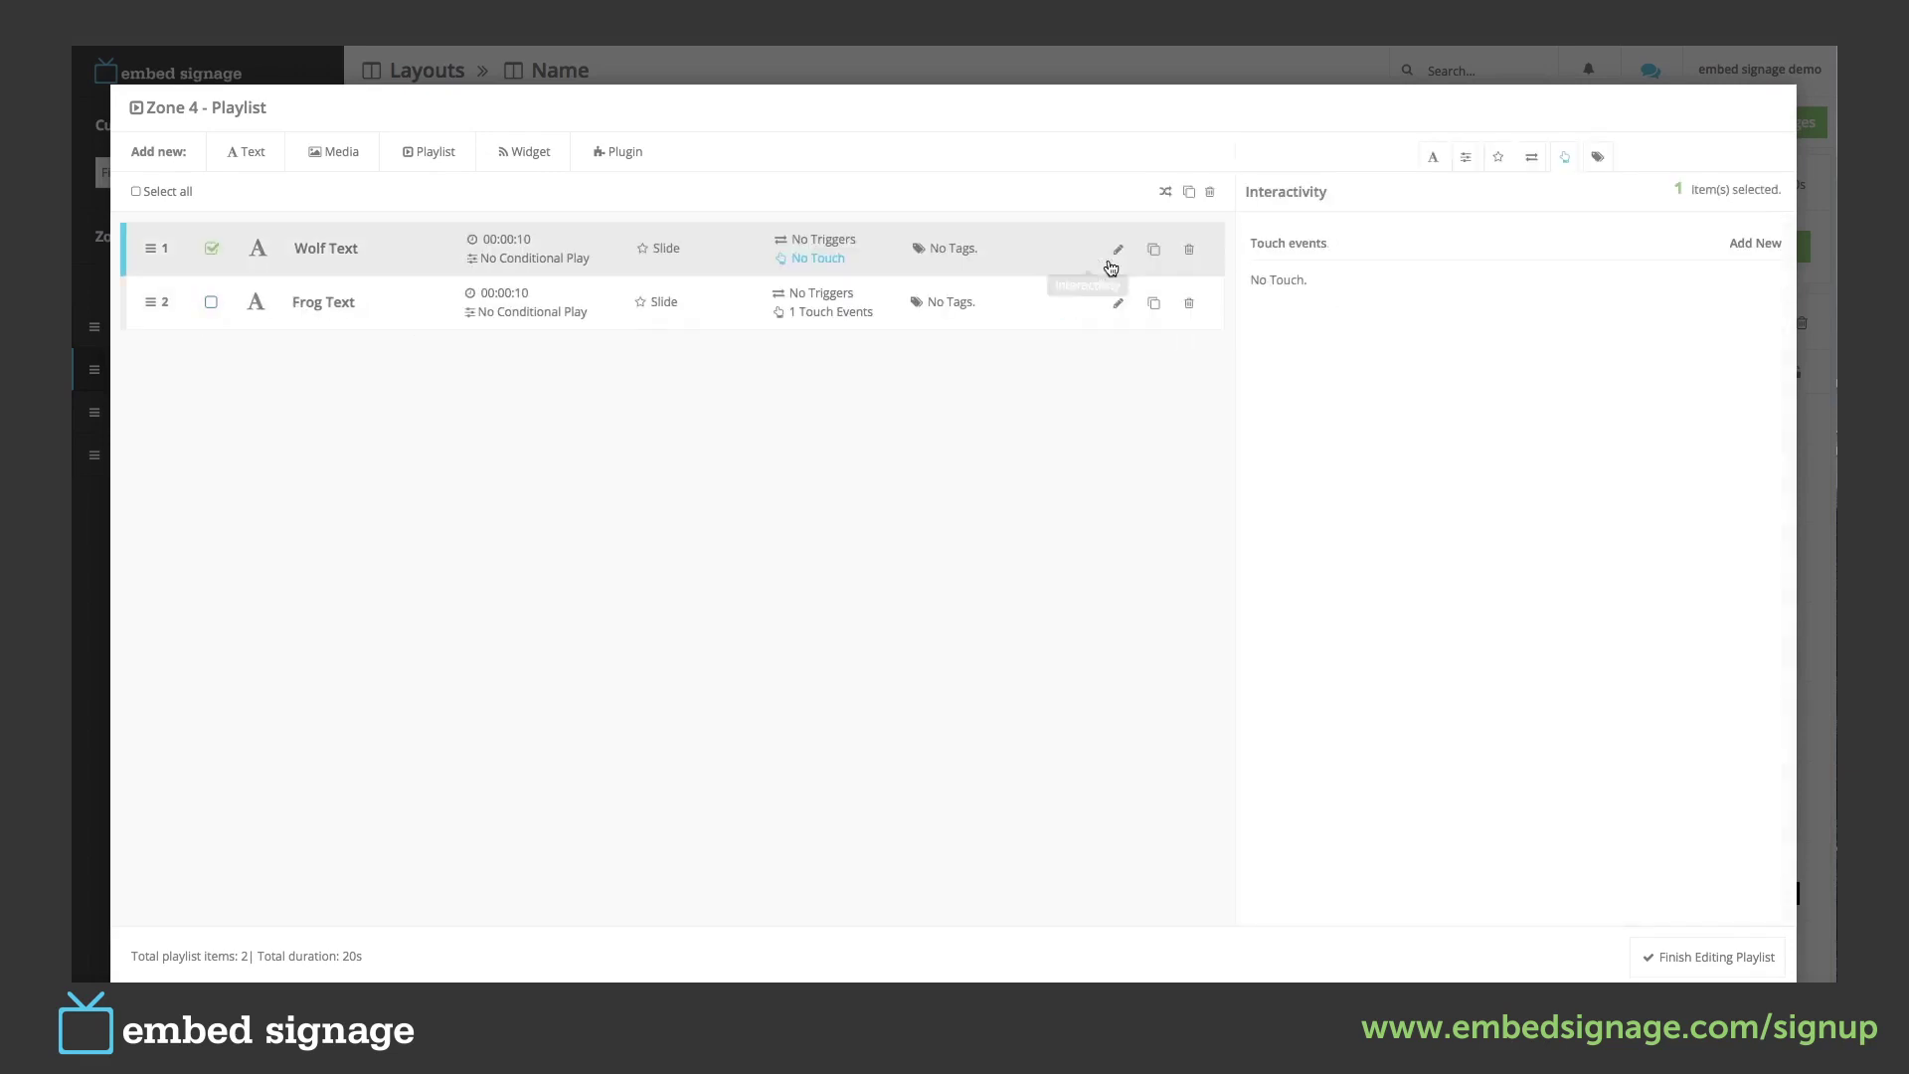
pyautogui.click(1752, 244)
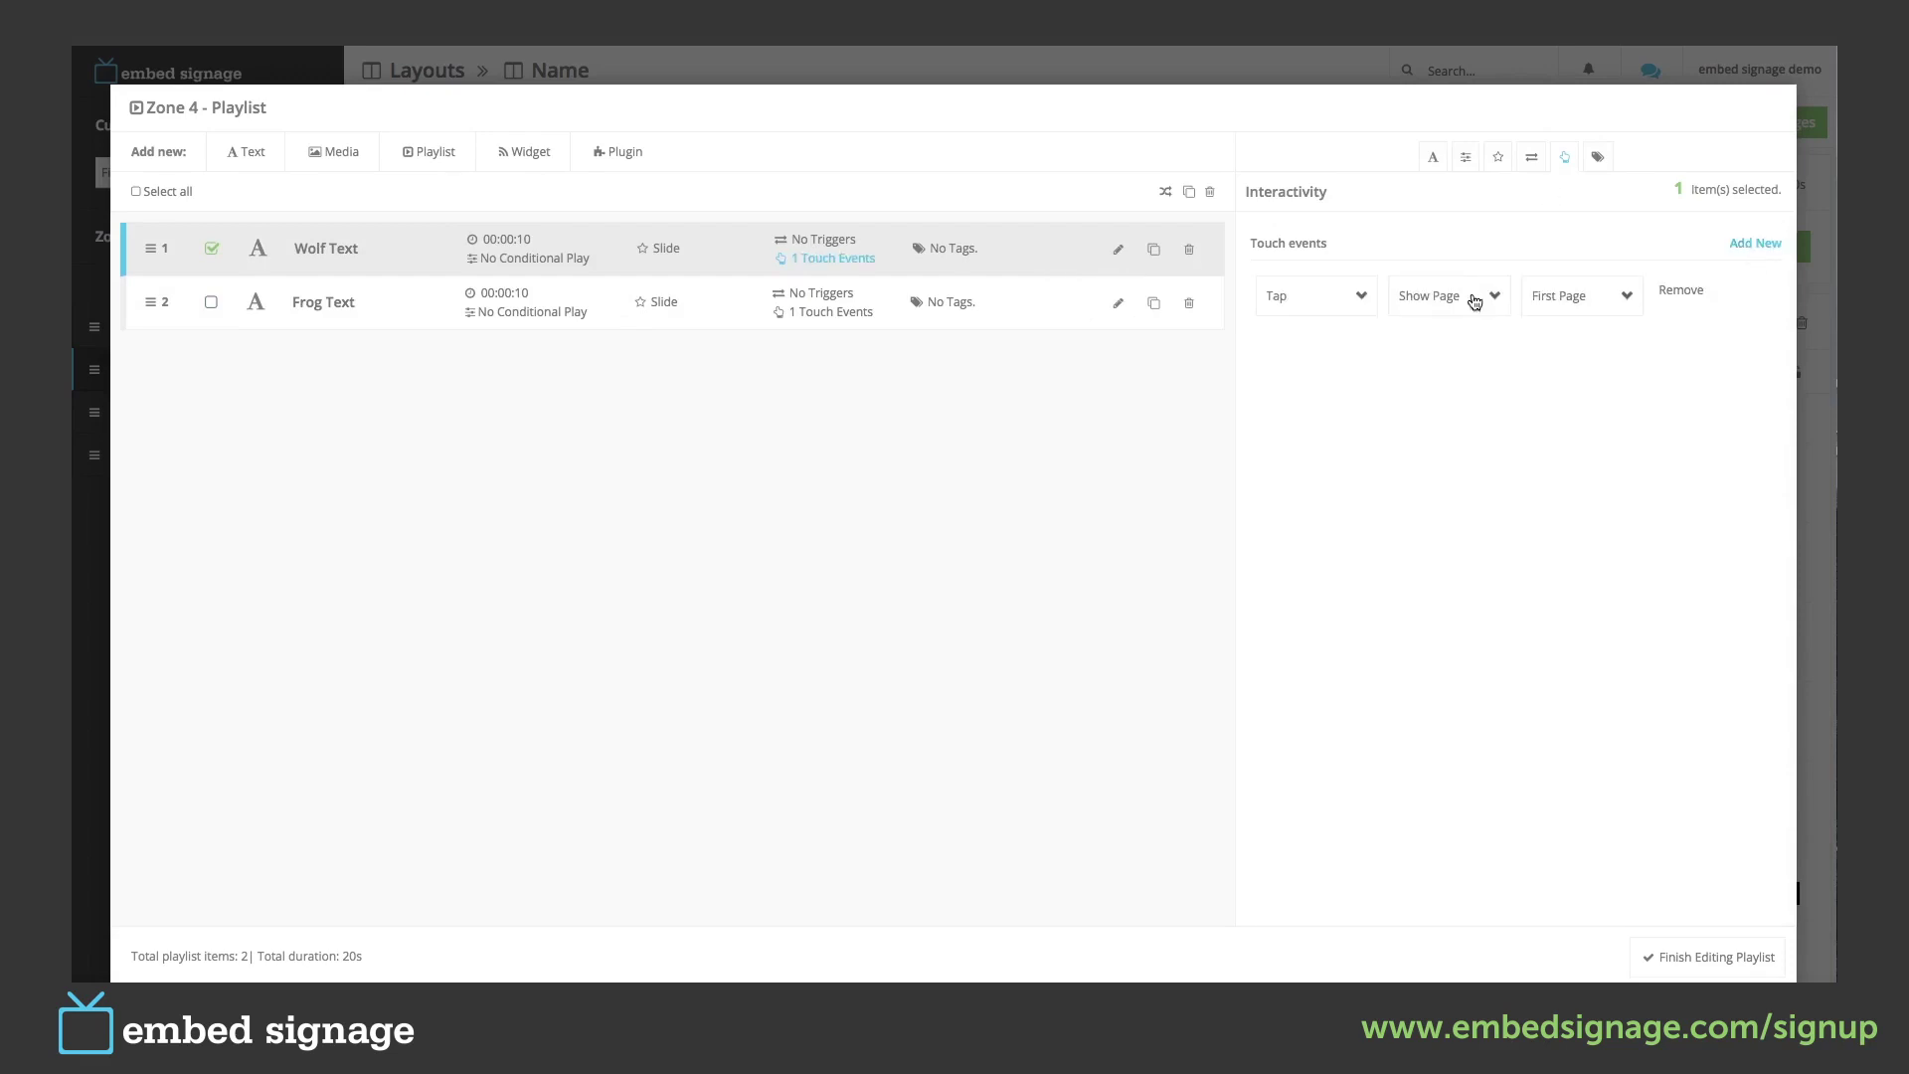
pyautogui.click(1352, 297)
pyautogui.click(1354, 295)
pyautogui.click(1443, 298)
pyautogui.click(1451, 397)
pyautogui.click(1569, 298)
pyautogui.click(1571, 296)
pyautogui.click(1699, 957)
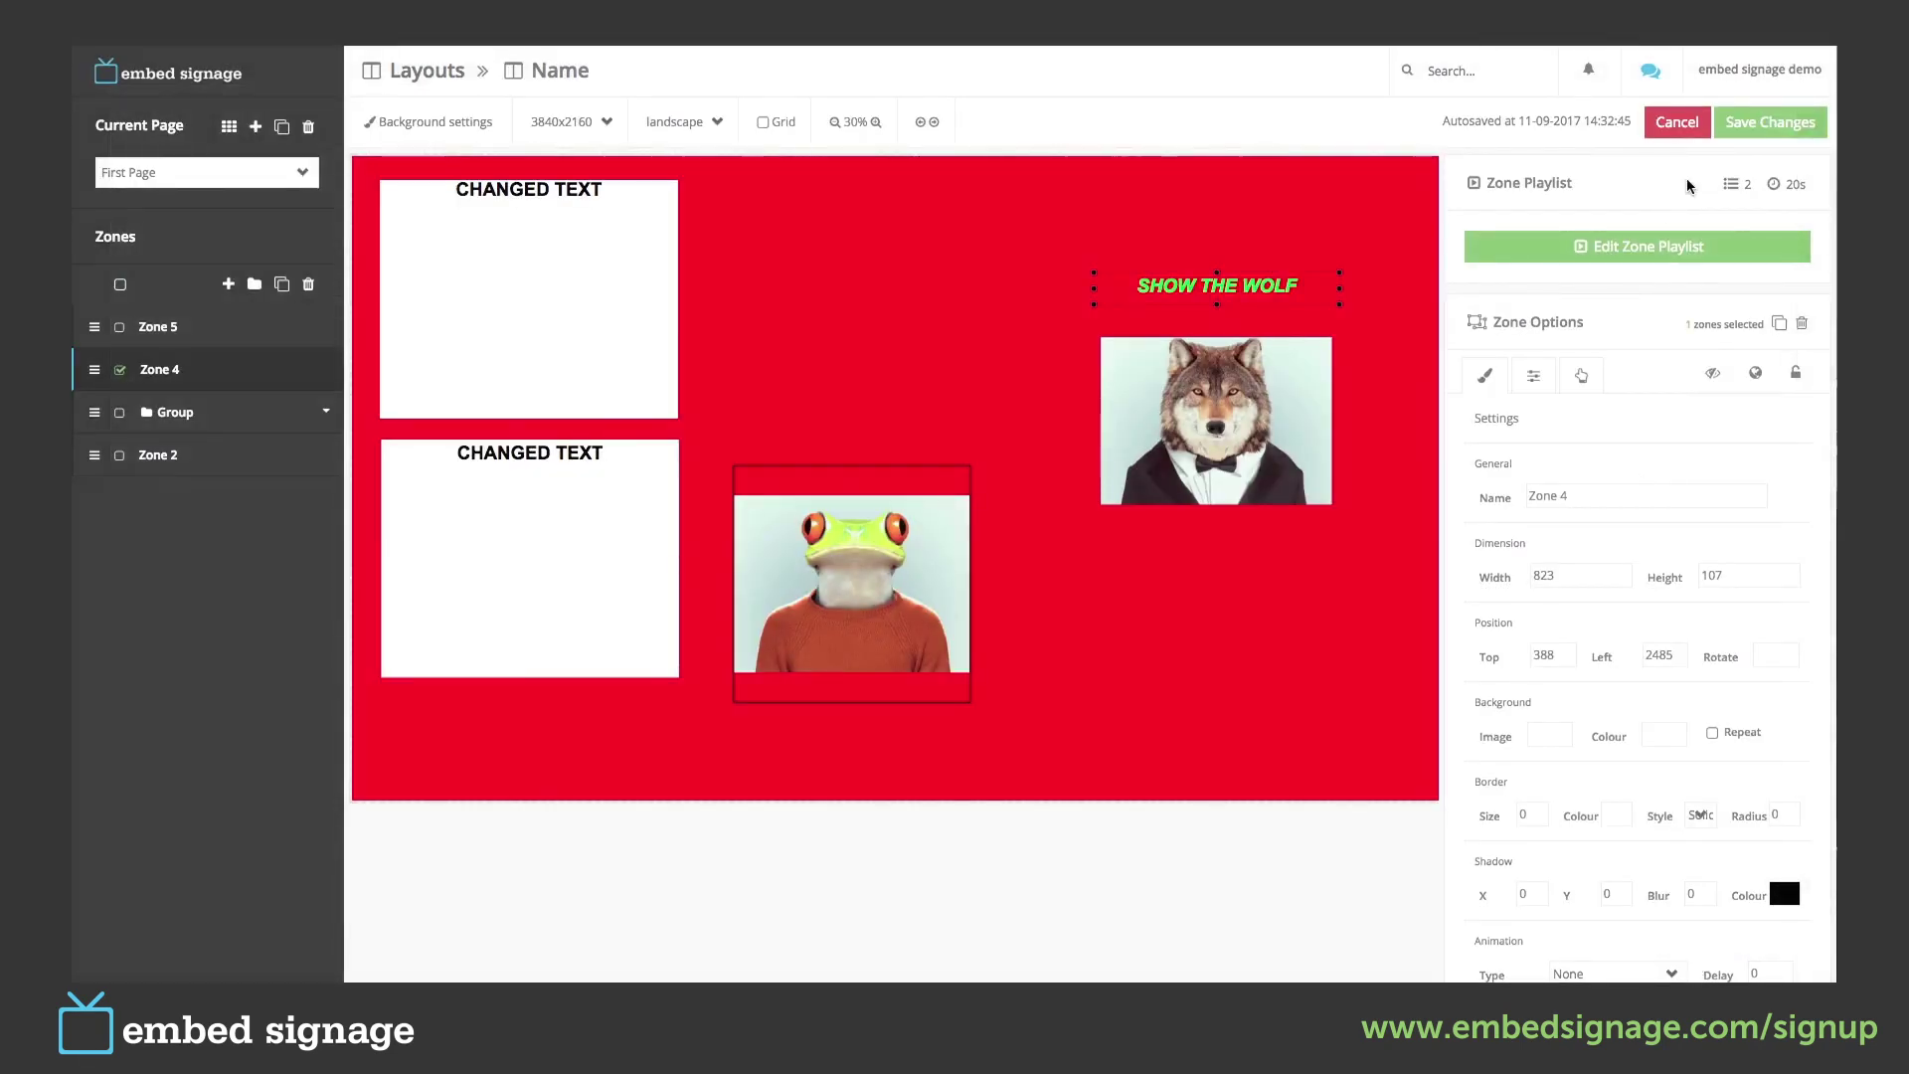
# Save and preview the layout at 25% scale, and test the touch event on the SHOW THE WOLF text.
pyautogui.click(1748, 125)
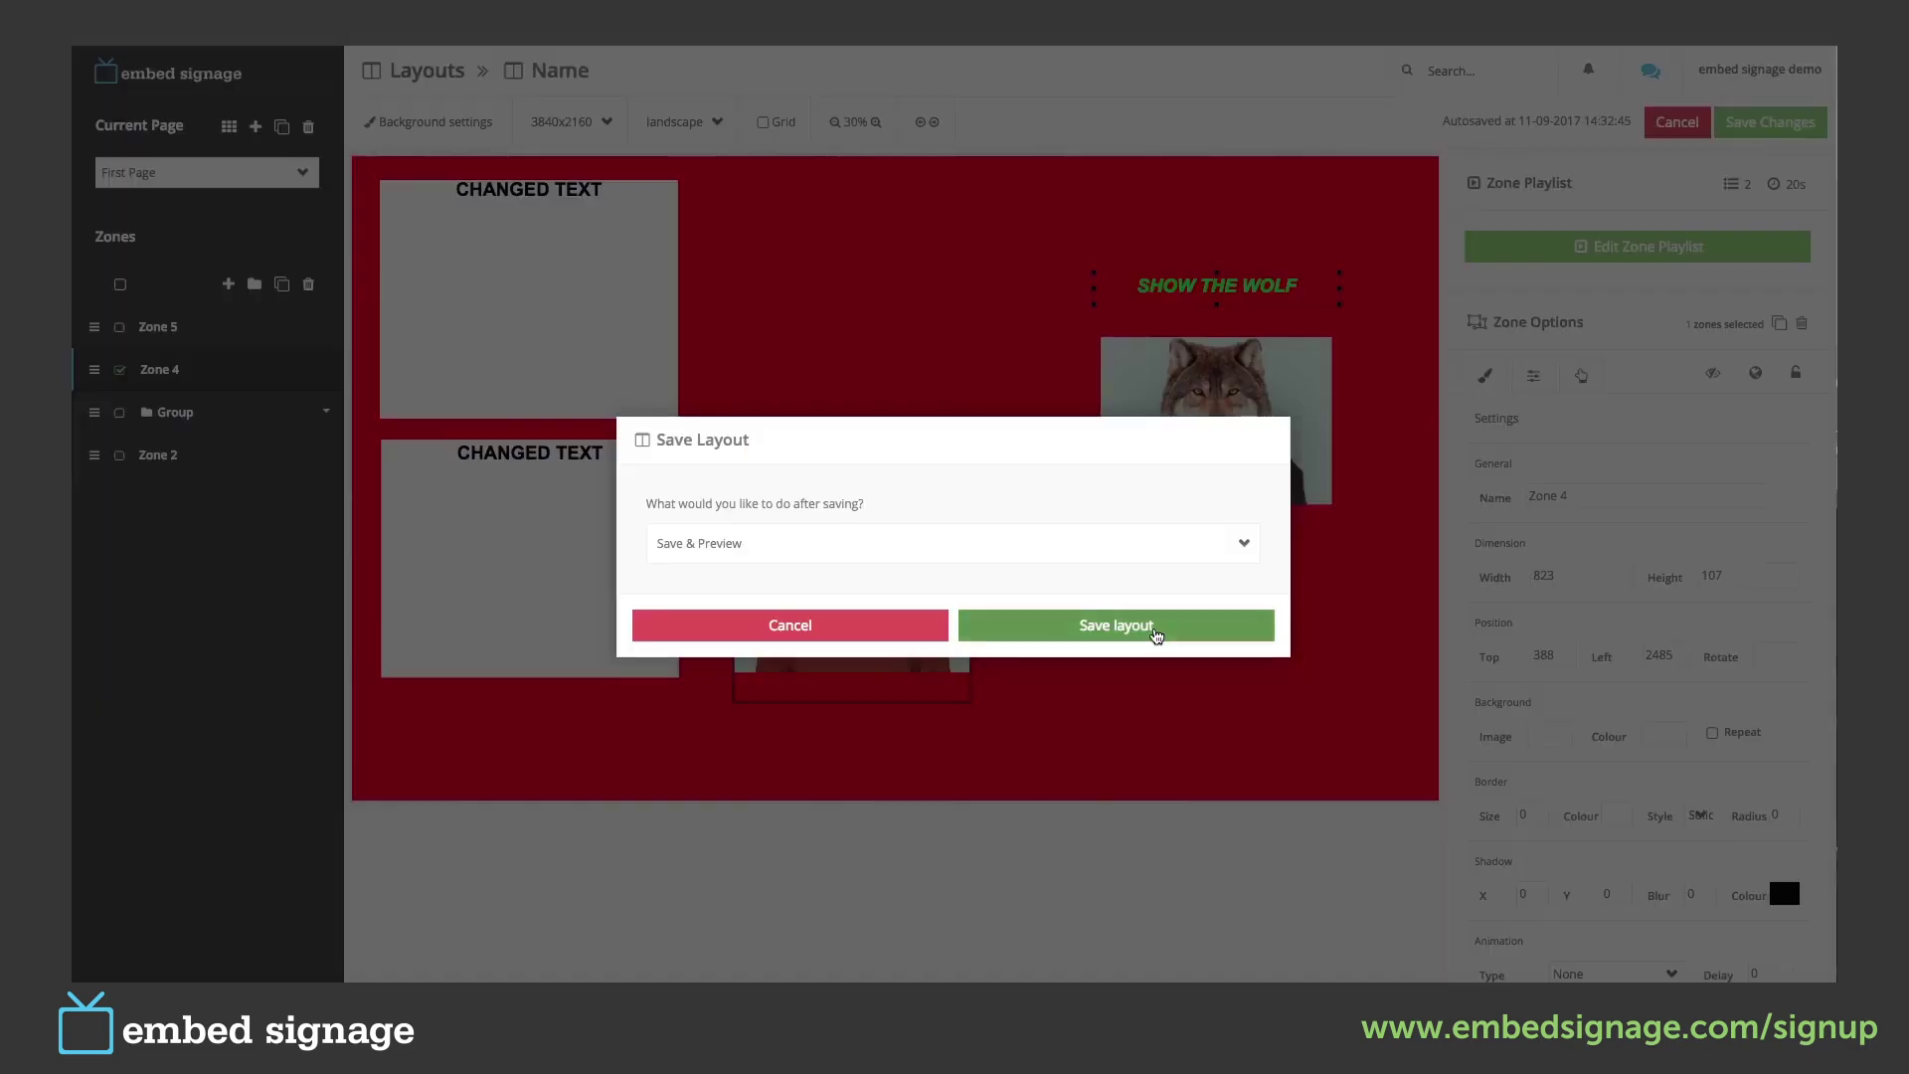
pyautogui.click(1156, 626)
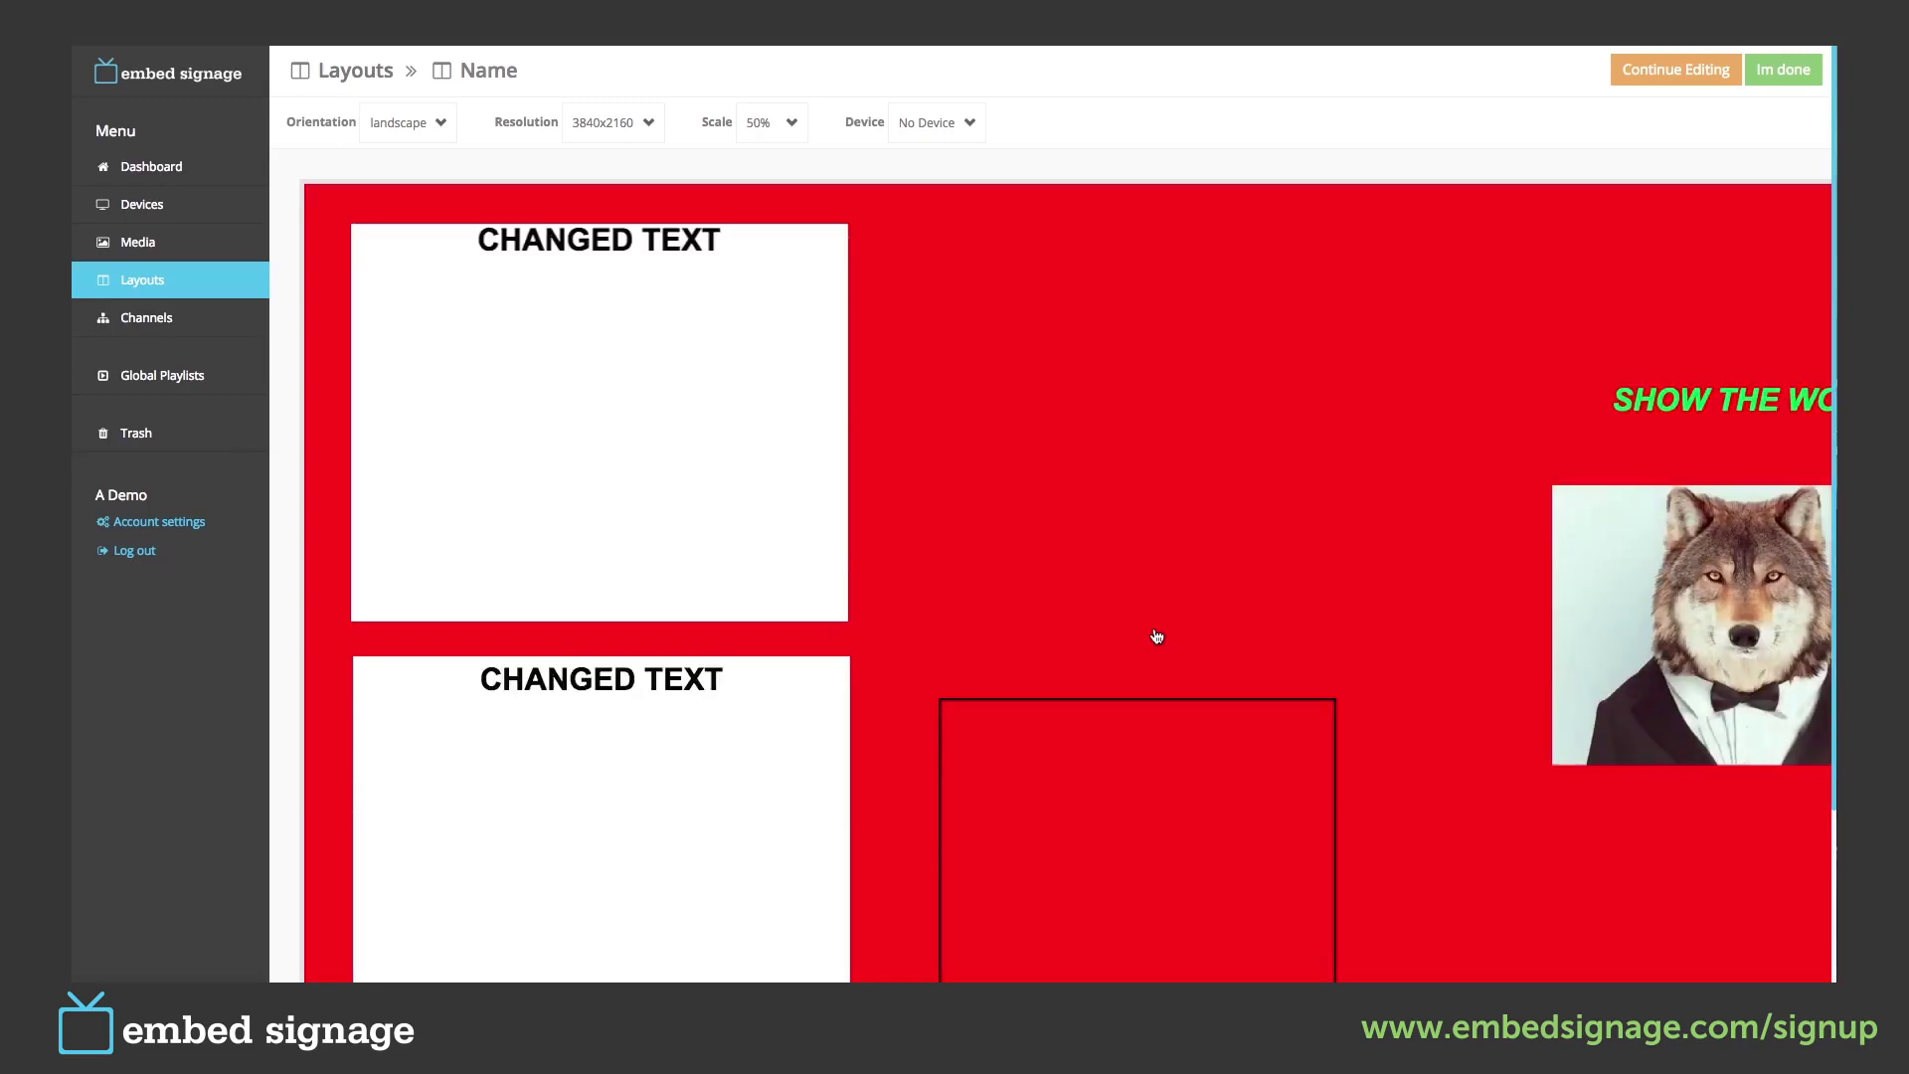
pyautogui.click(788, 138)
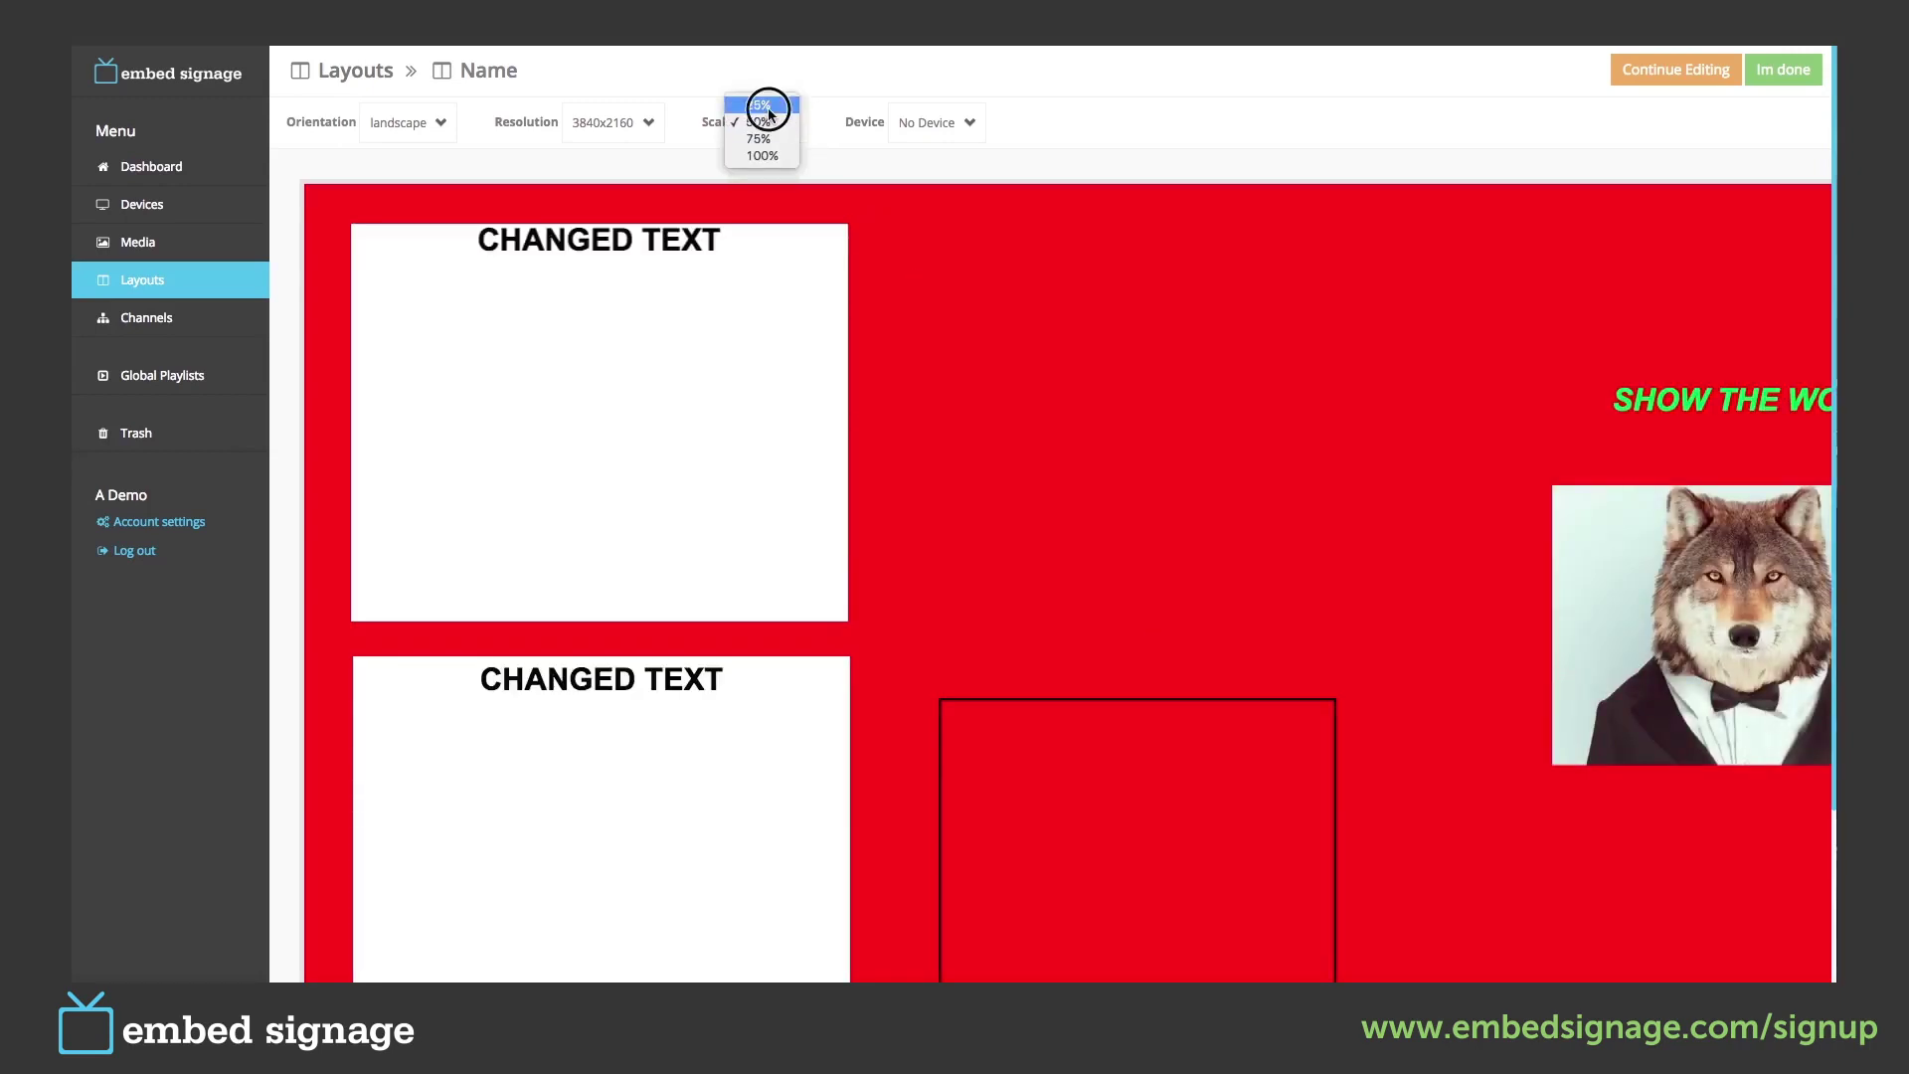
pyautogui.click(768, 108)
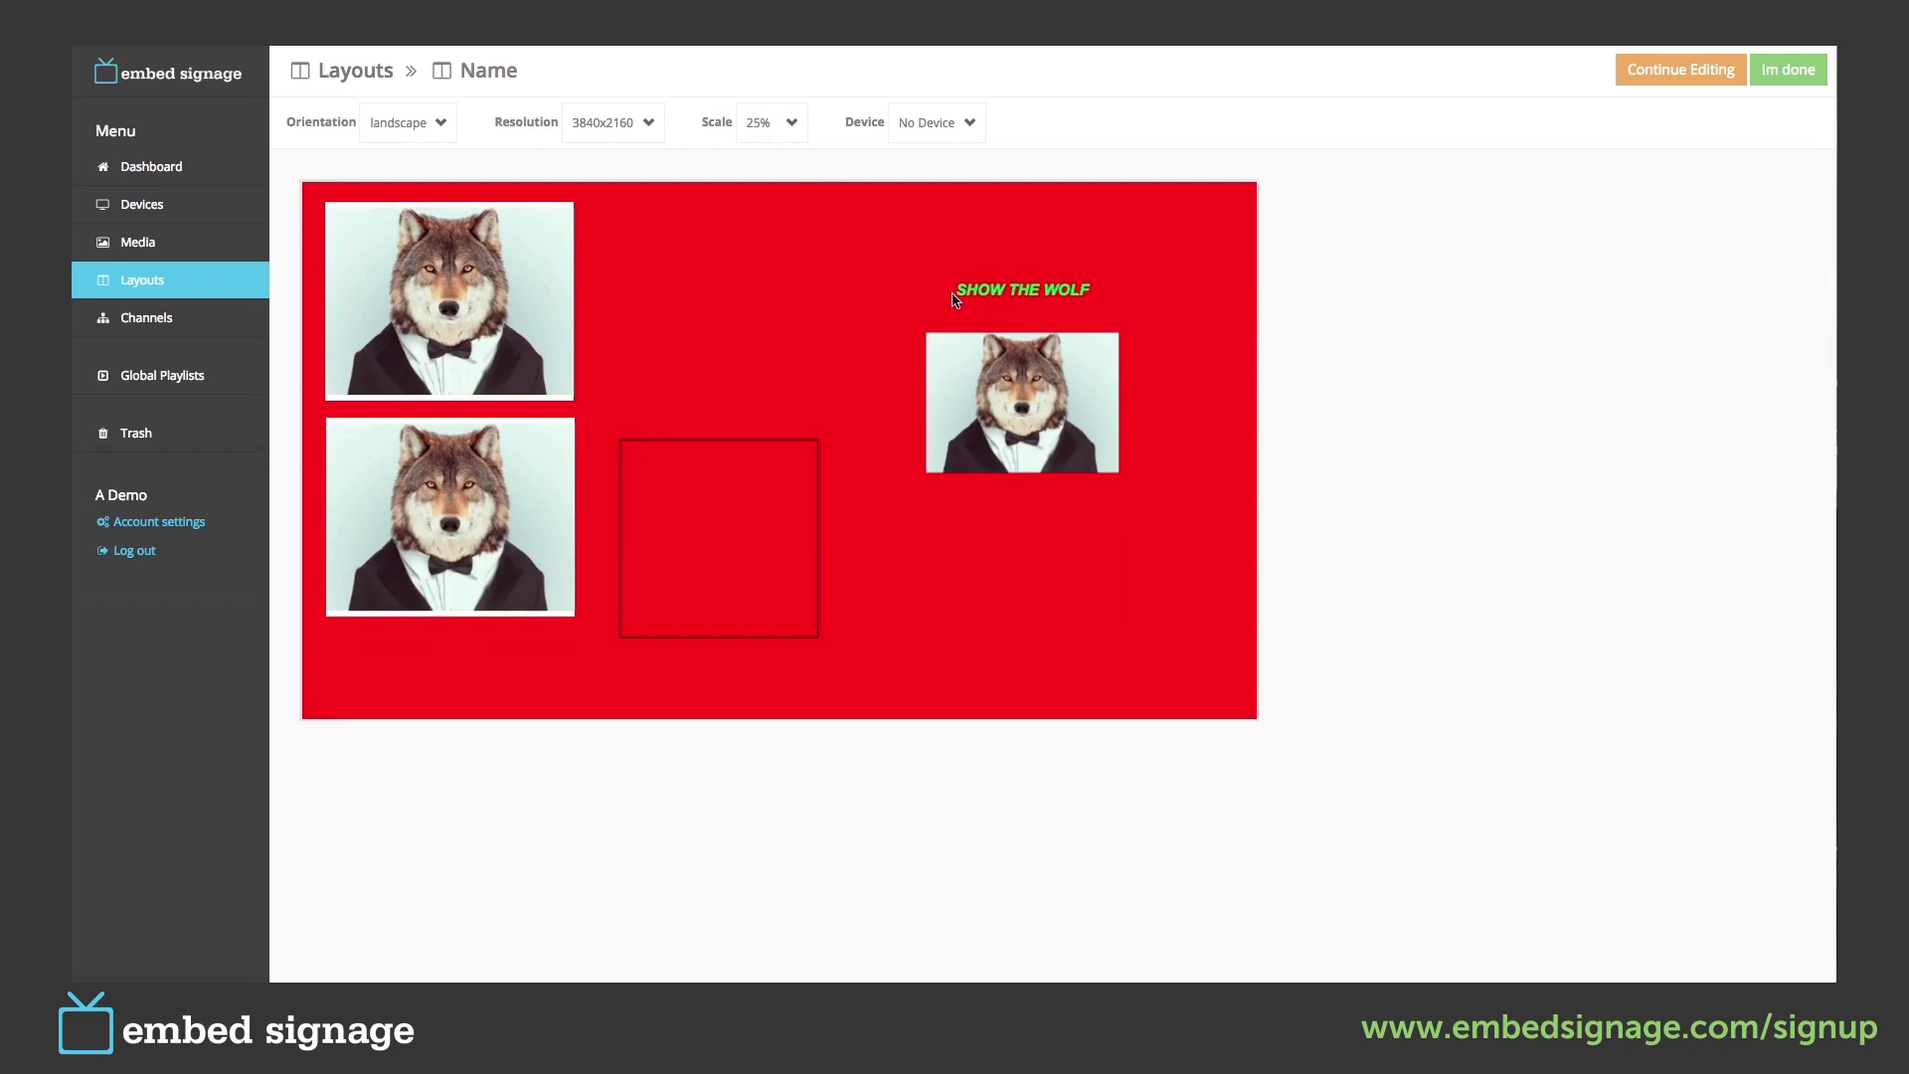
pyautogui.click(1023, 287)
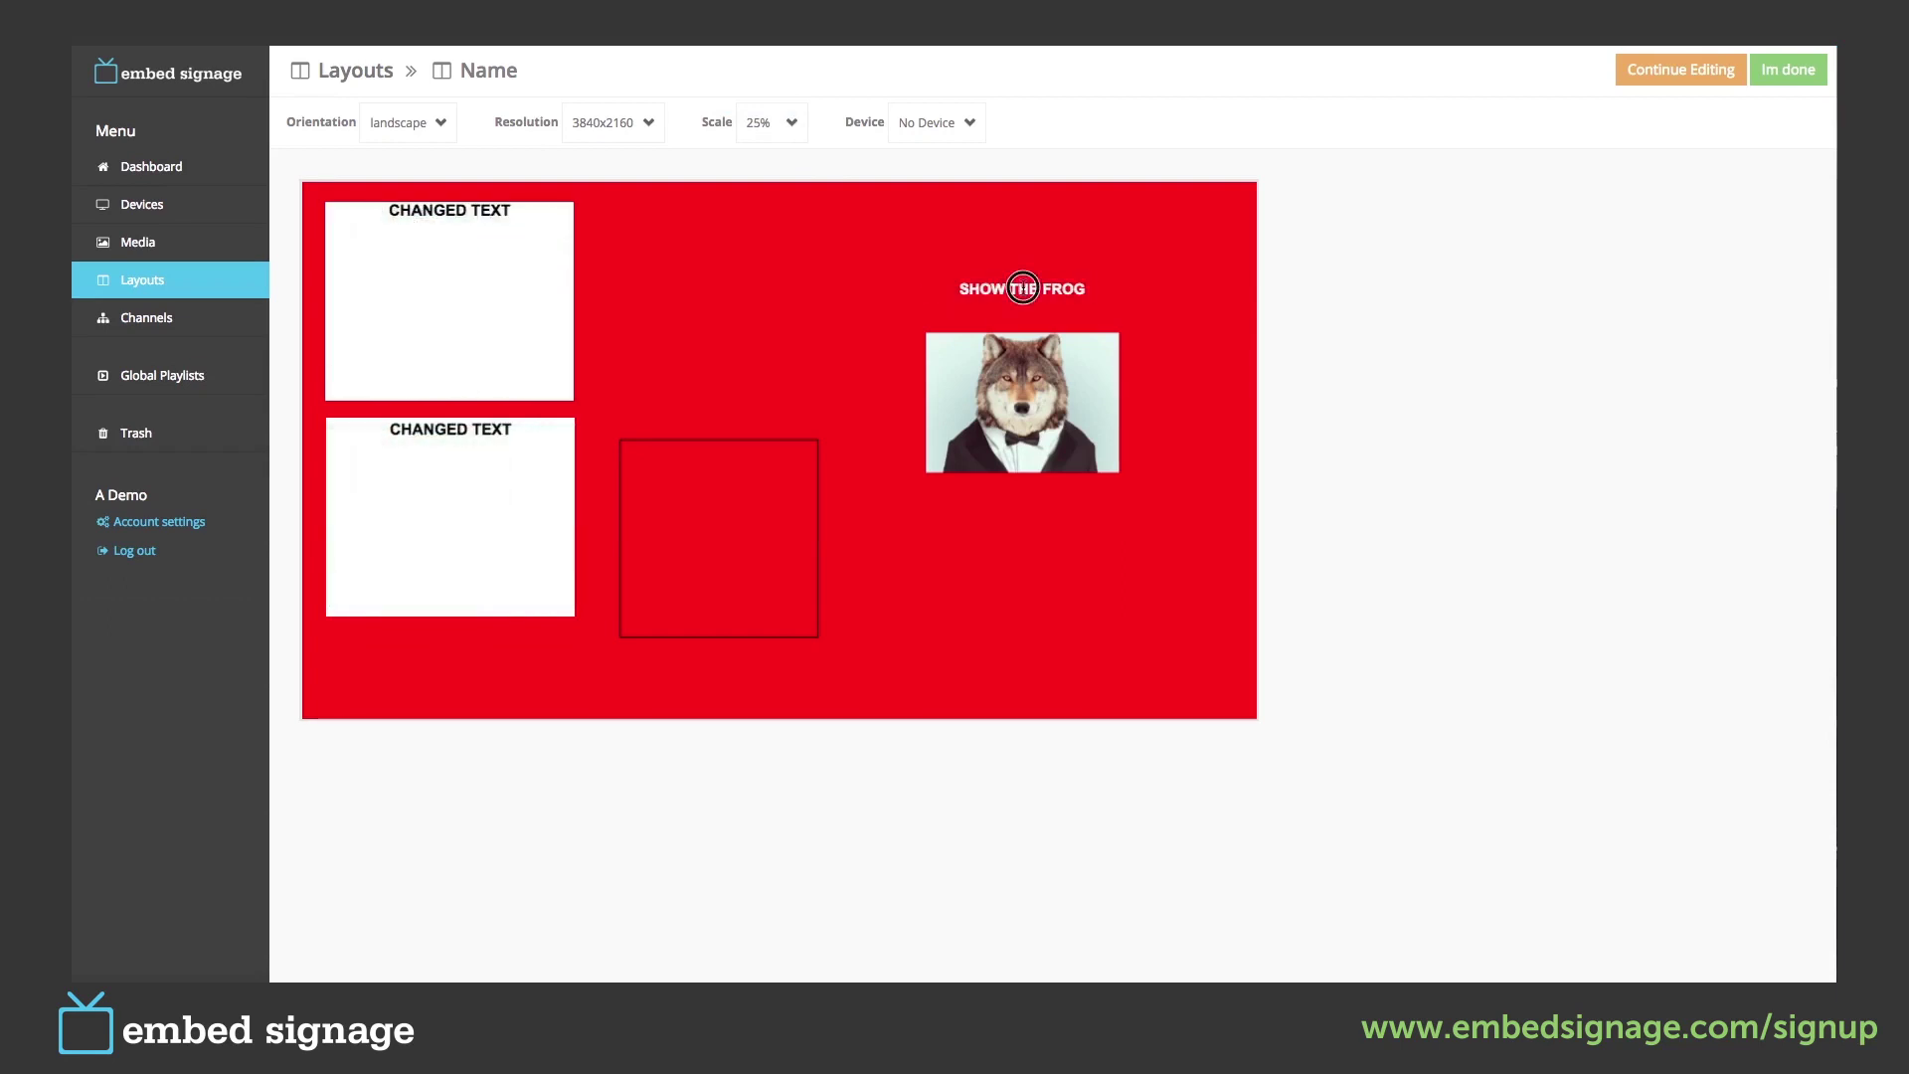
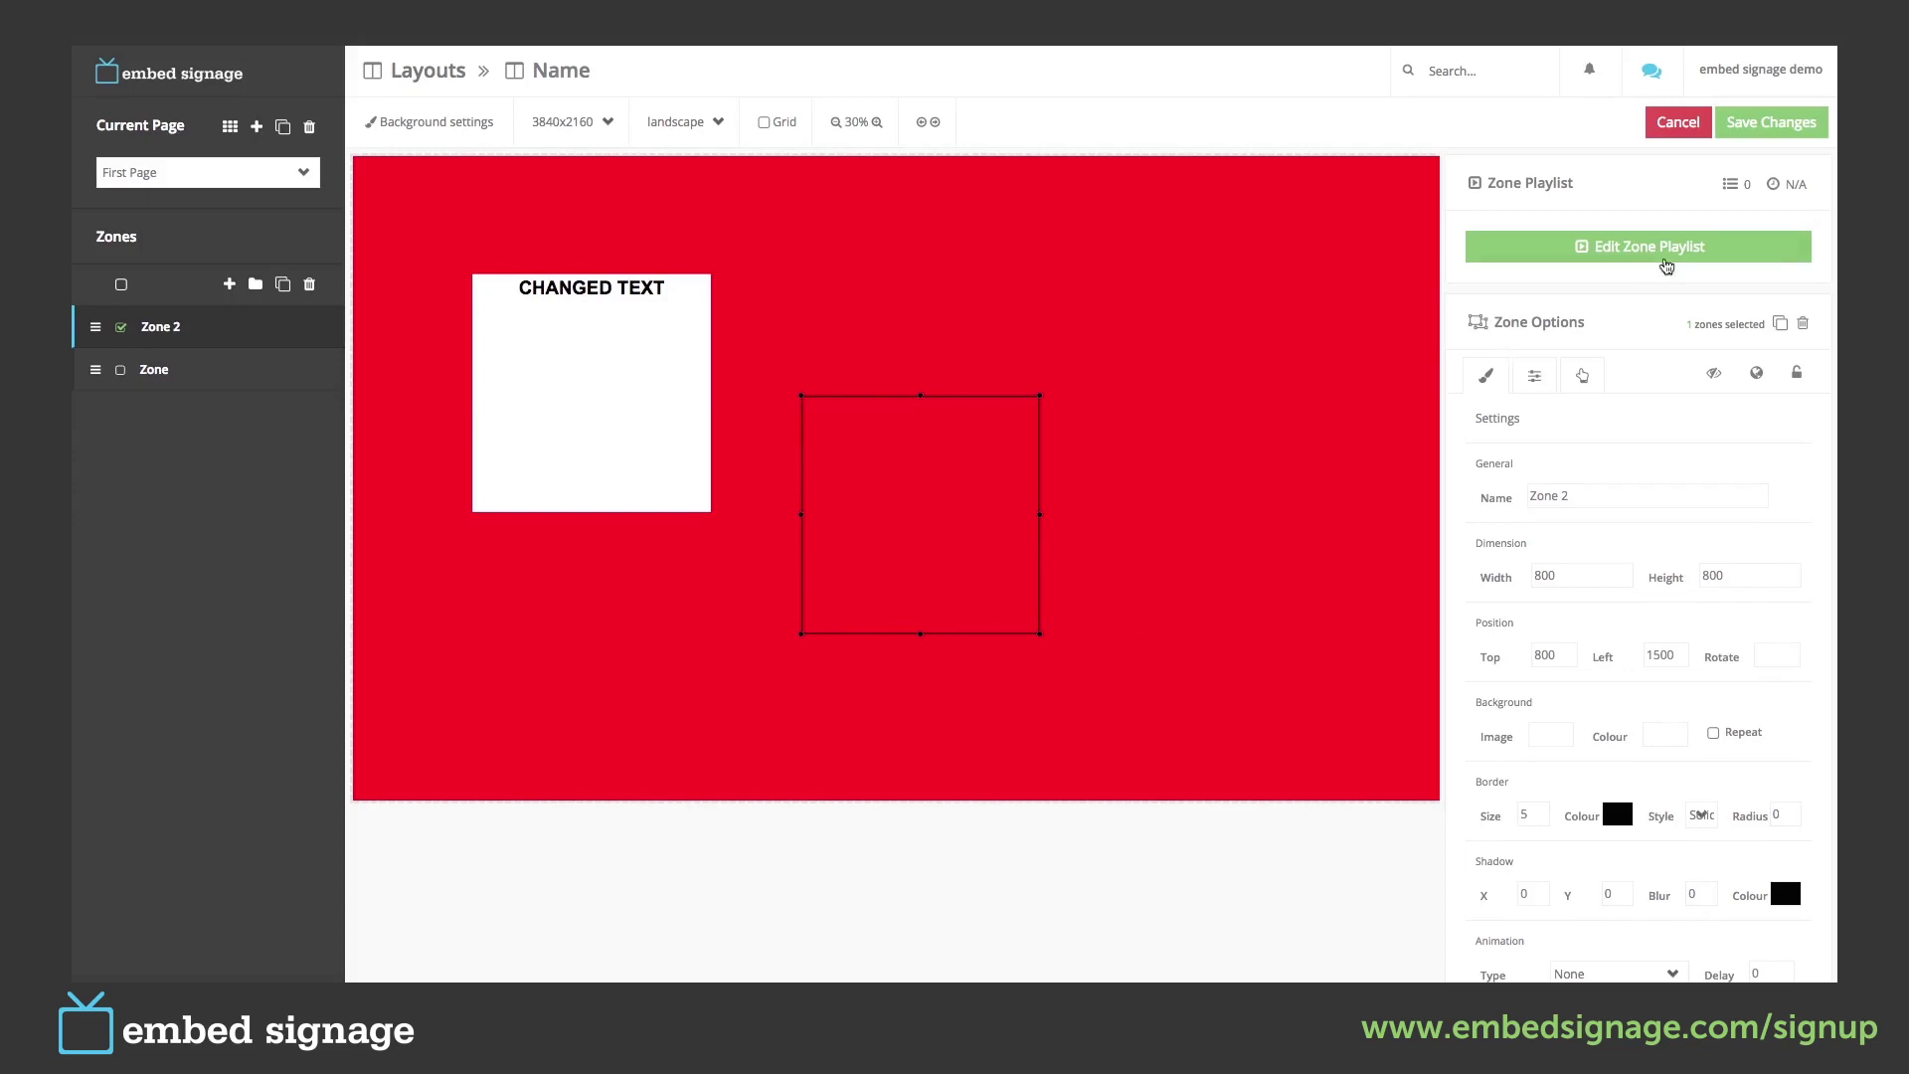
# Open the zone's playlist for editing and view its widget options.
pyautogui.click(1662, 260)
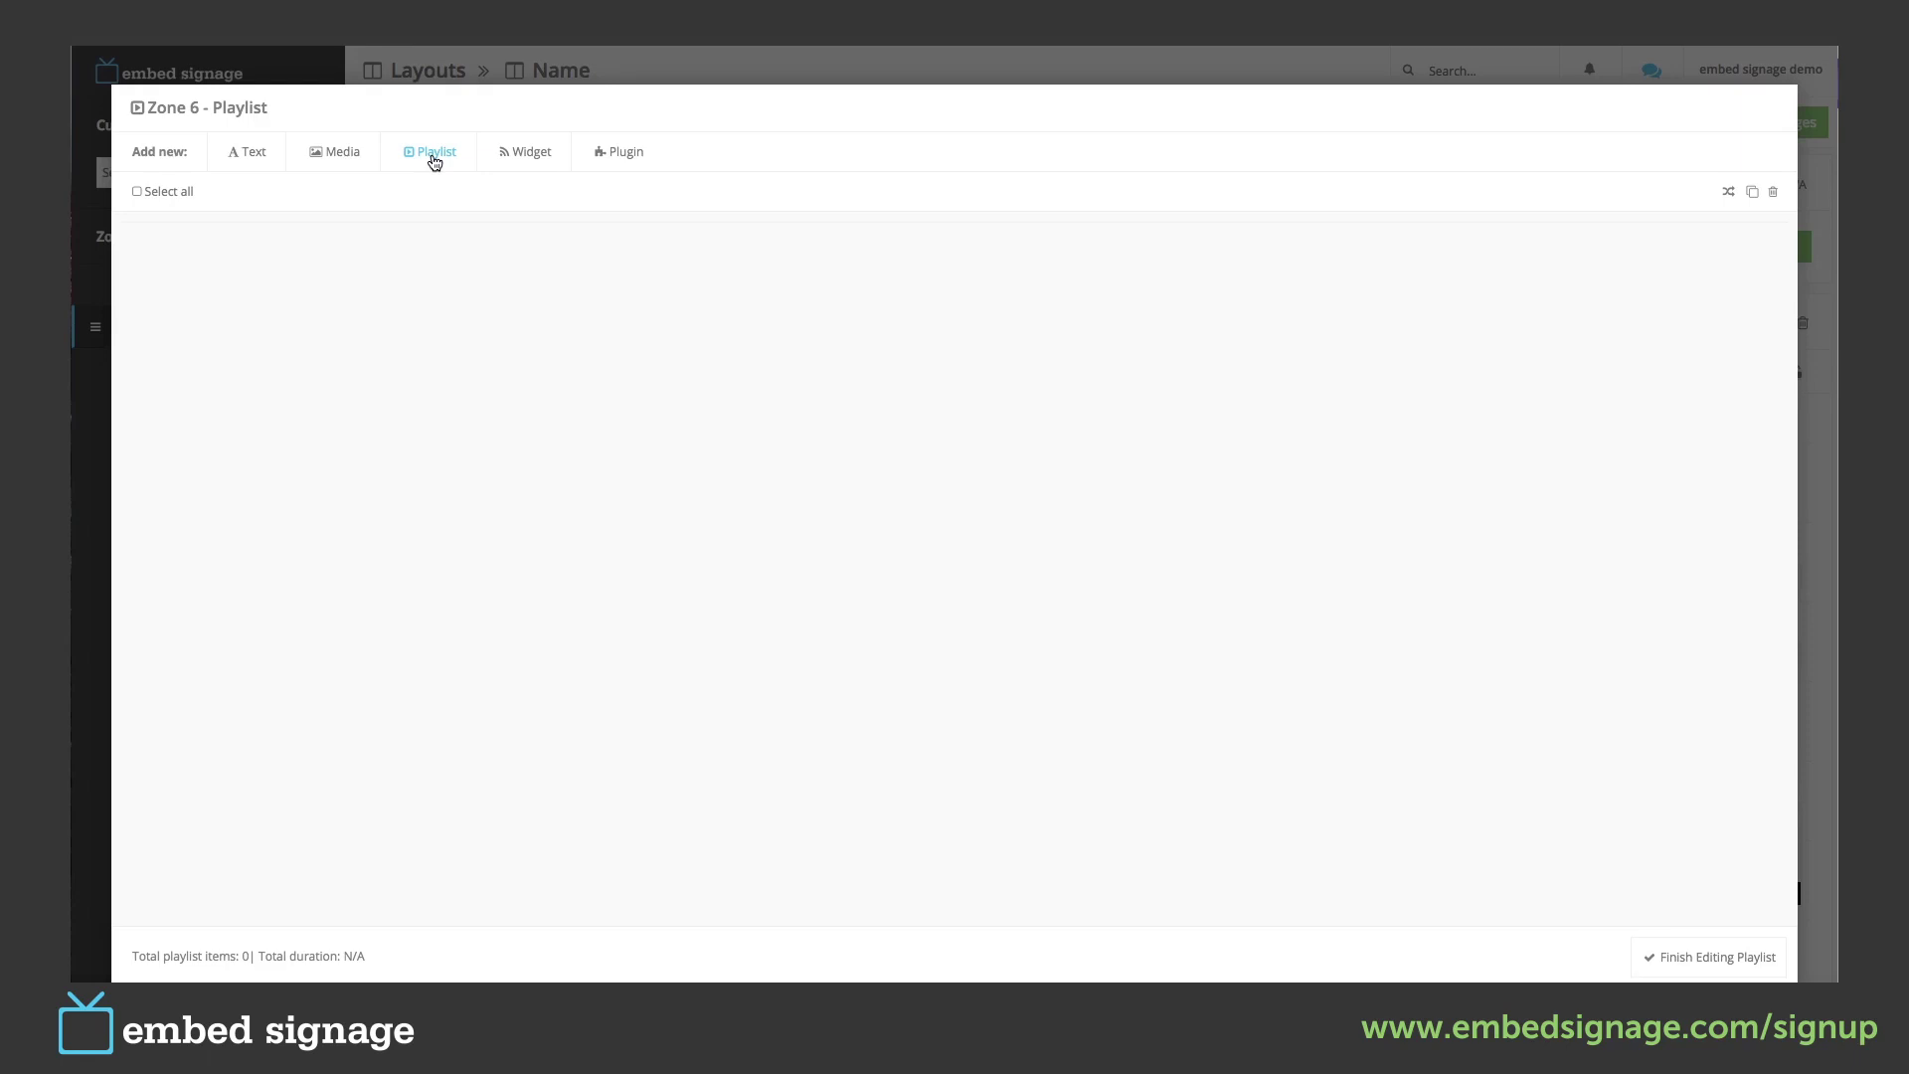
pyautogui.click(532, 162)
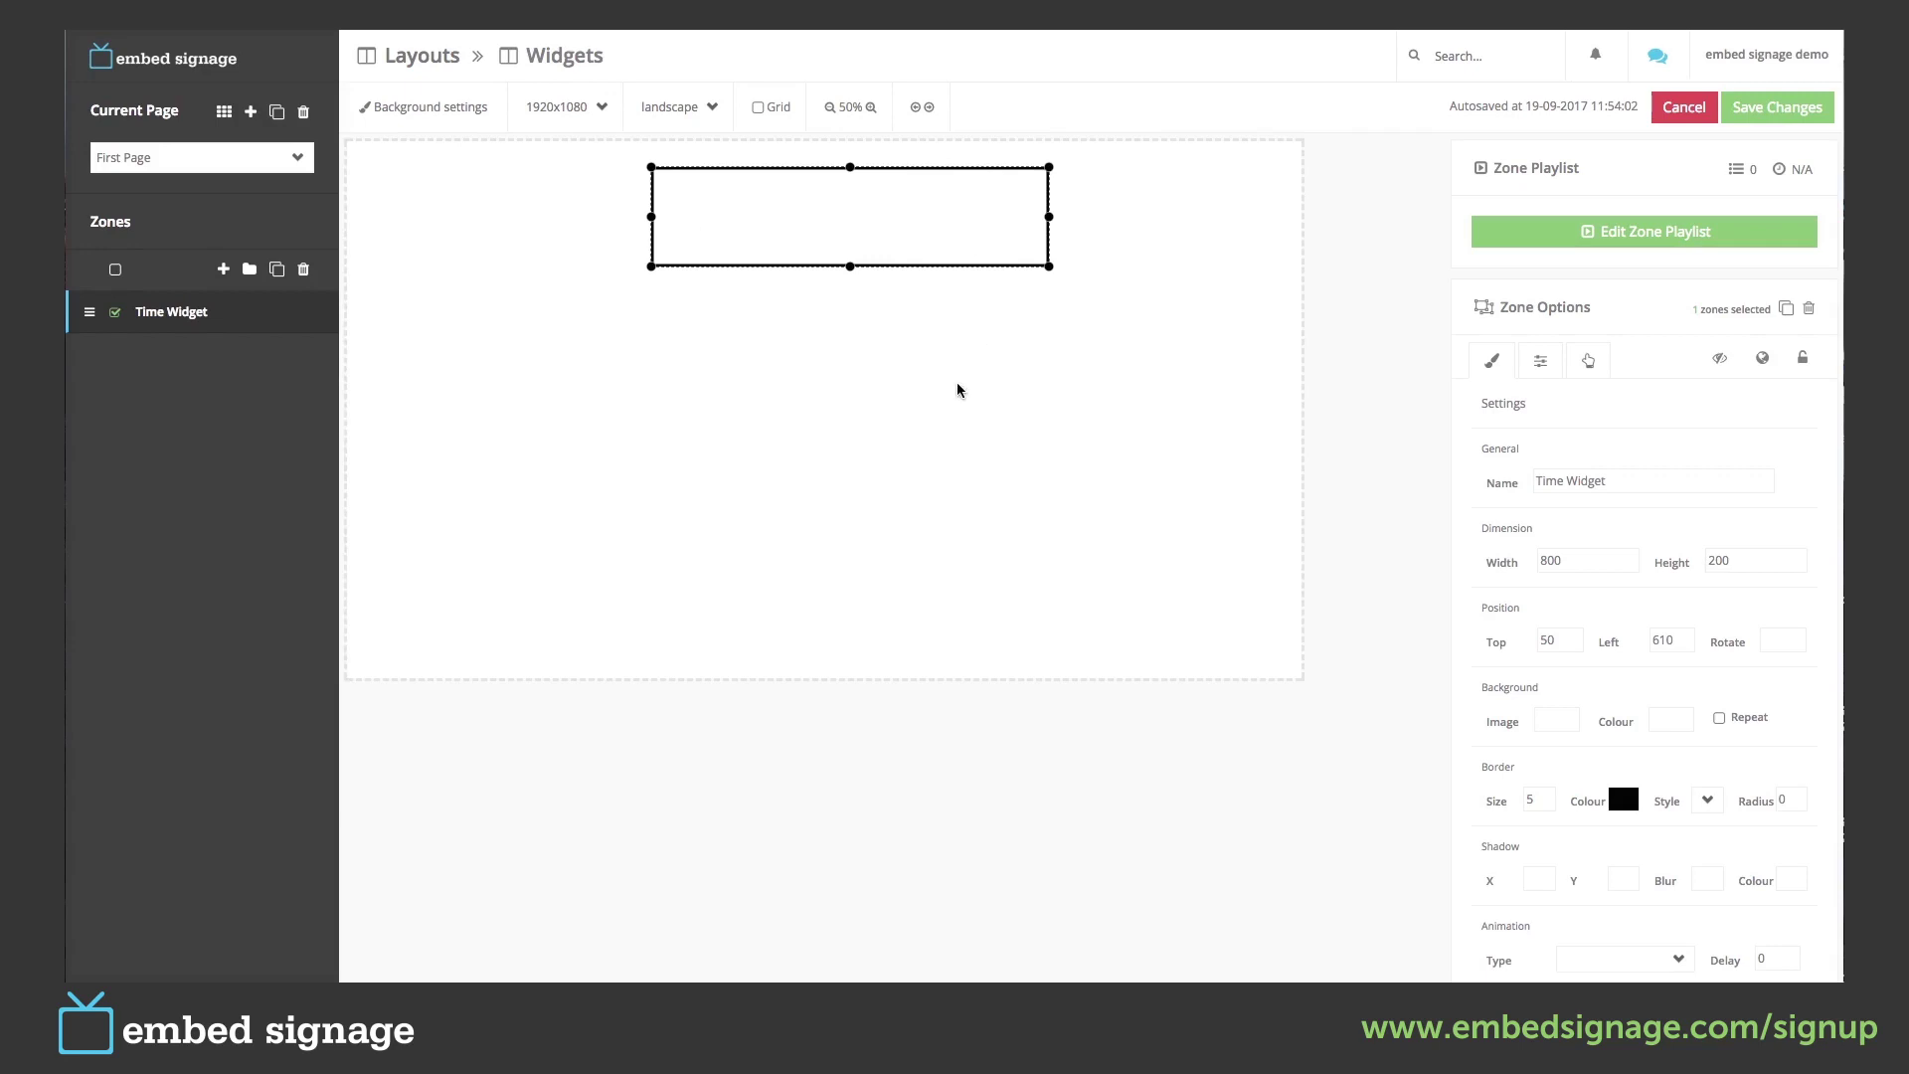
# Add a Time widget to the Time Widget zone's playlist and set its animation to None.
pyautogui.click(1636, 237)
pyautogui.click(522, 139)
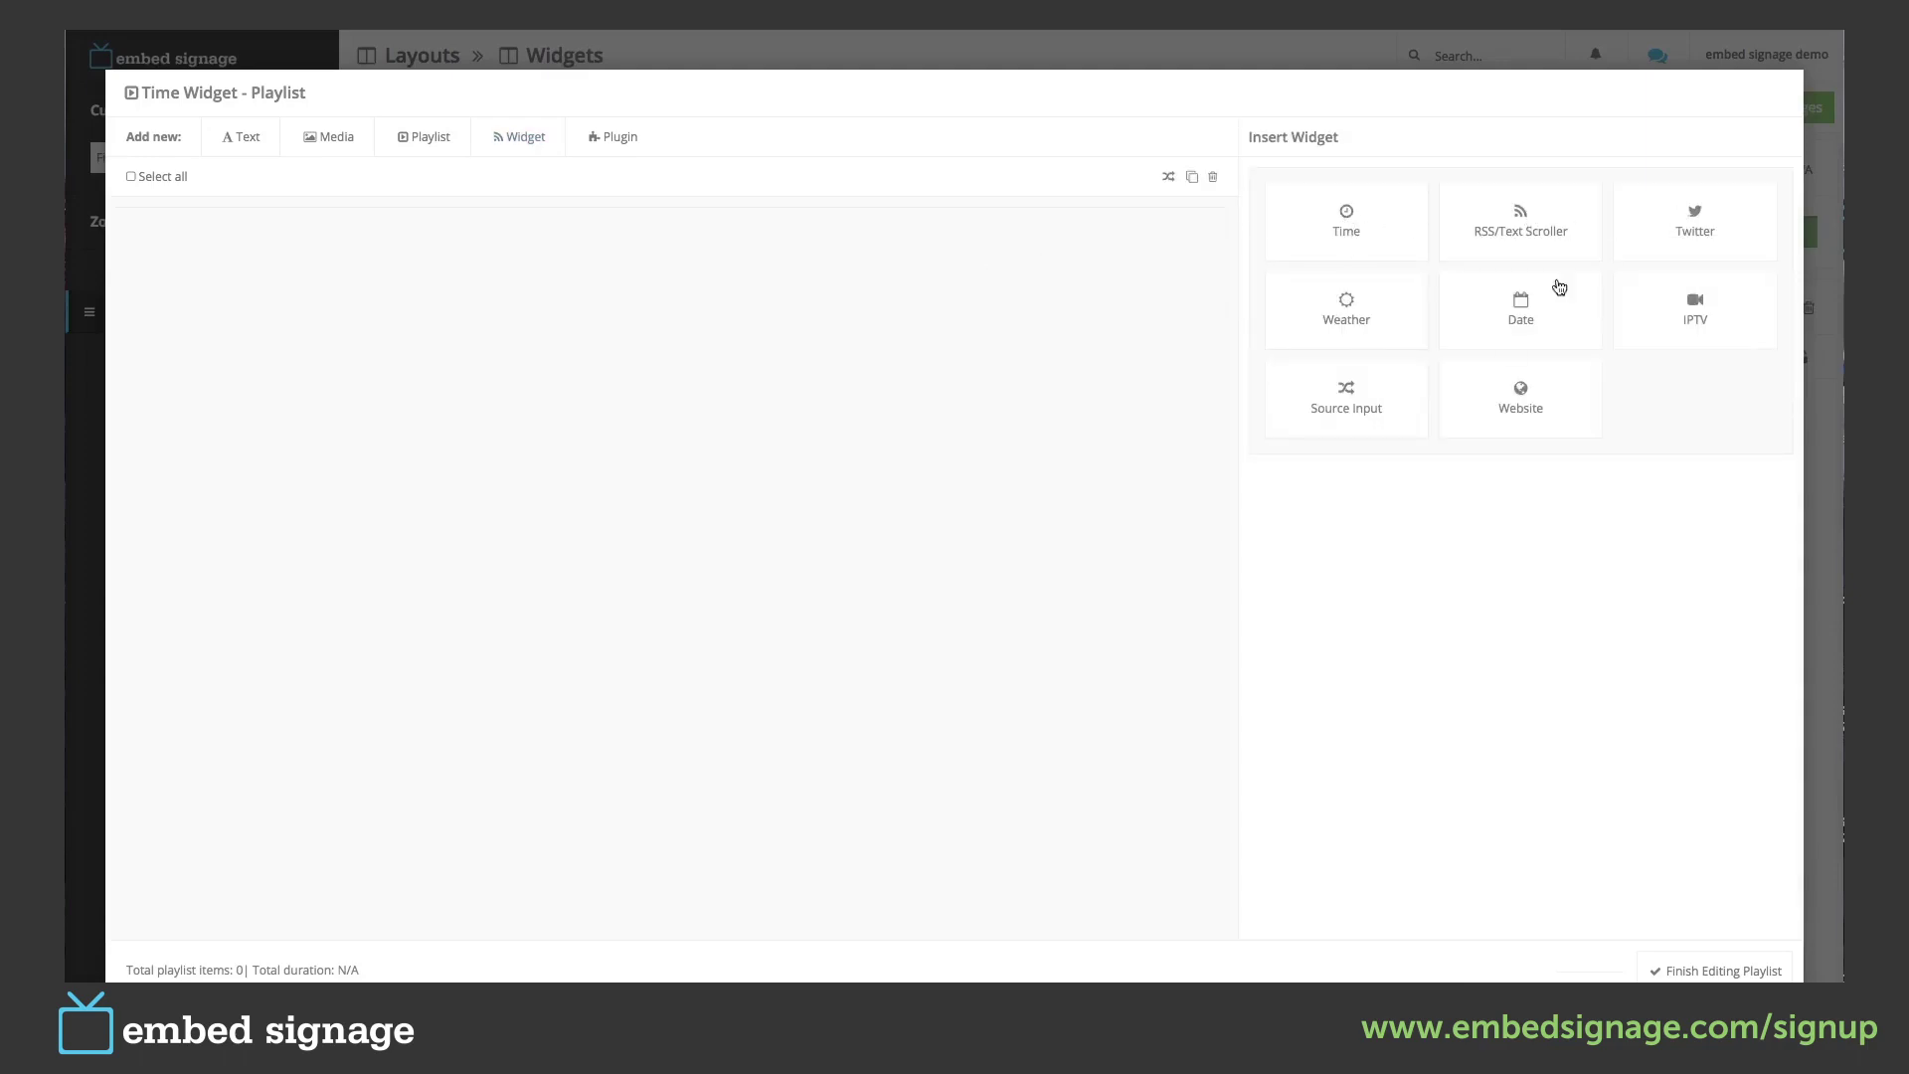
pyautogui.click(1339, 227)
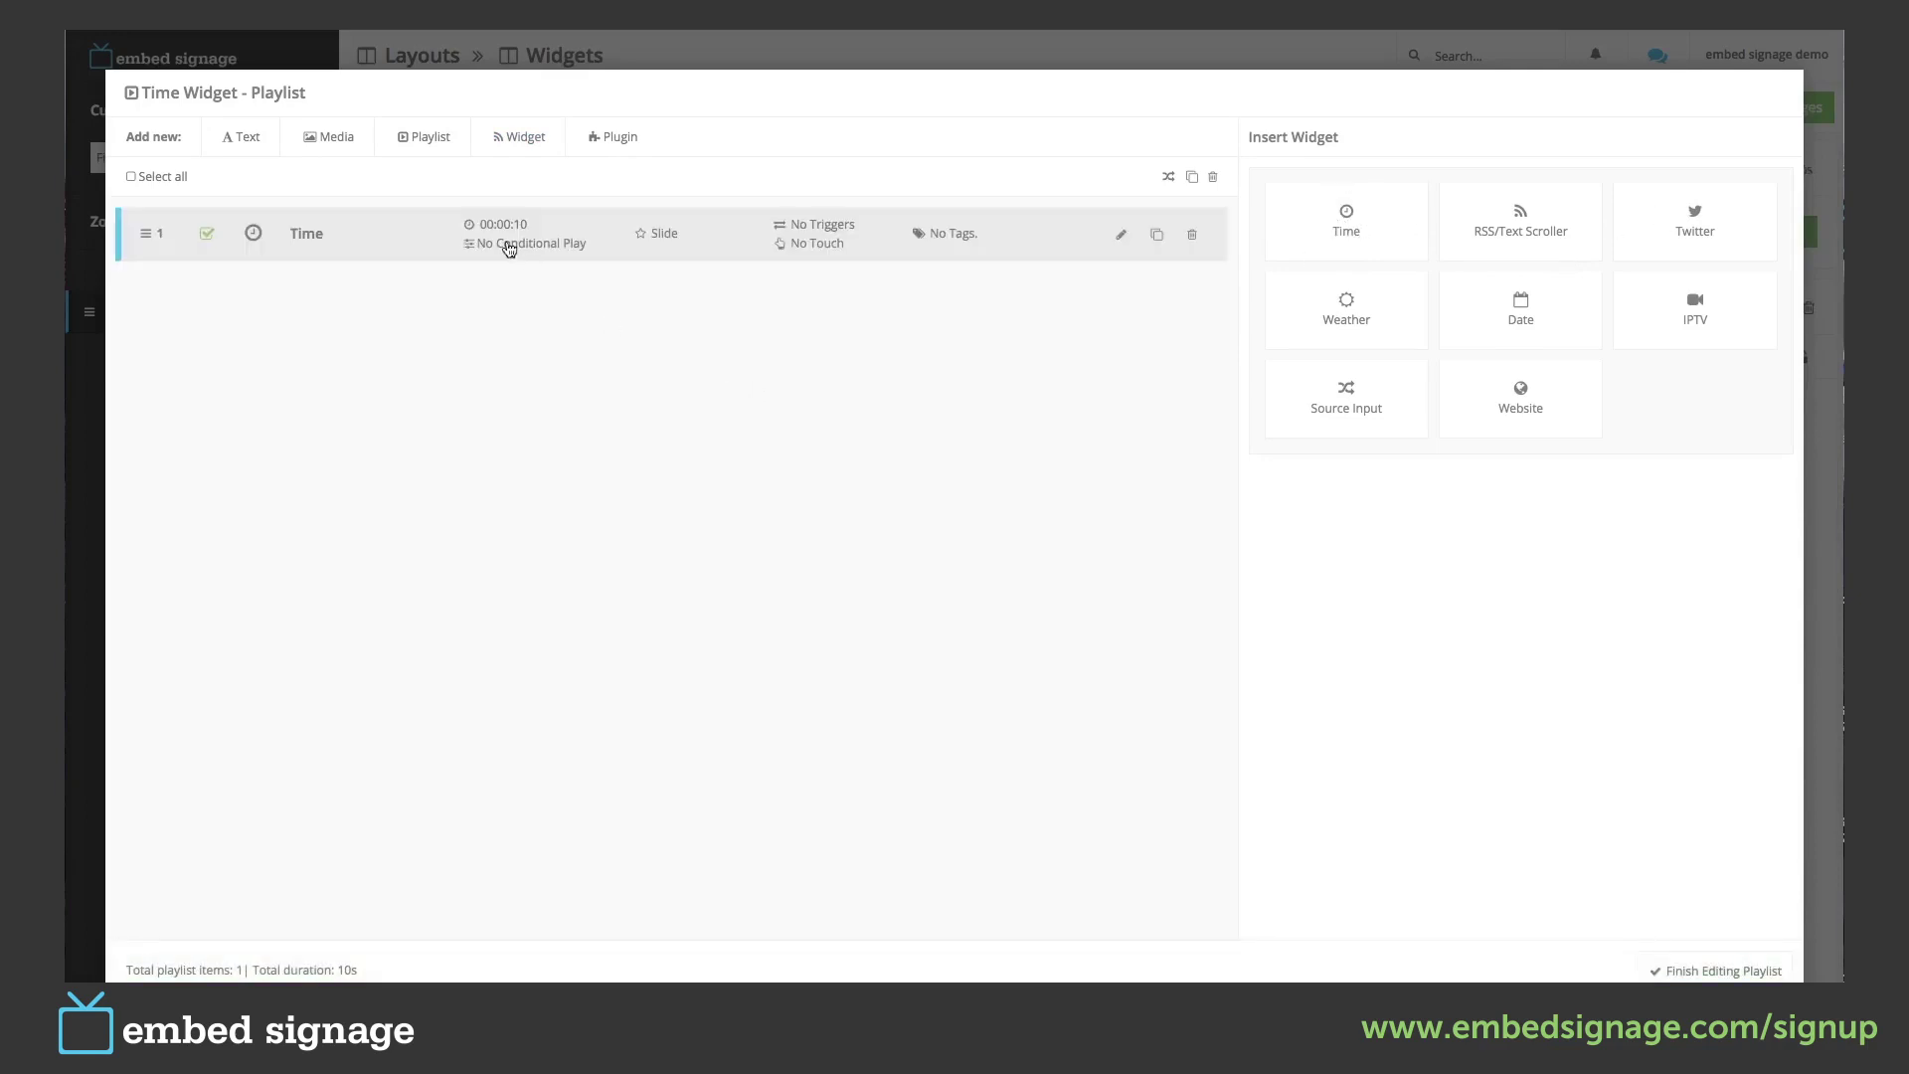
pyautogui.click(666, 236)
pyautogui.click(1376, 234)
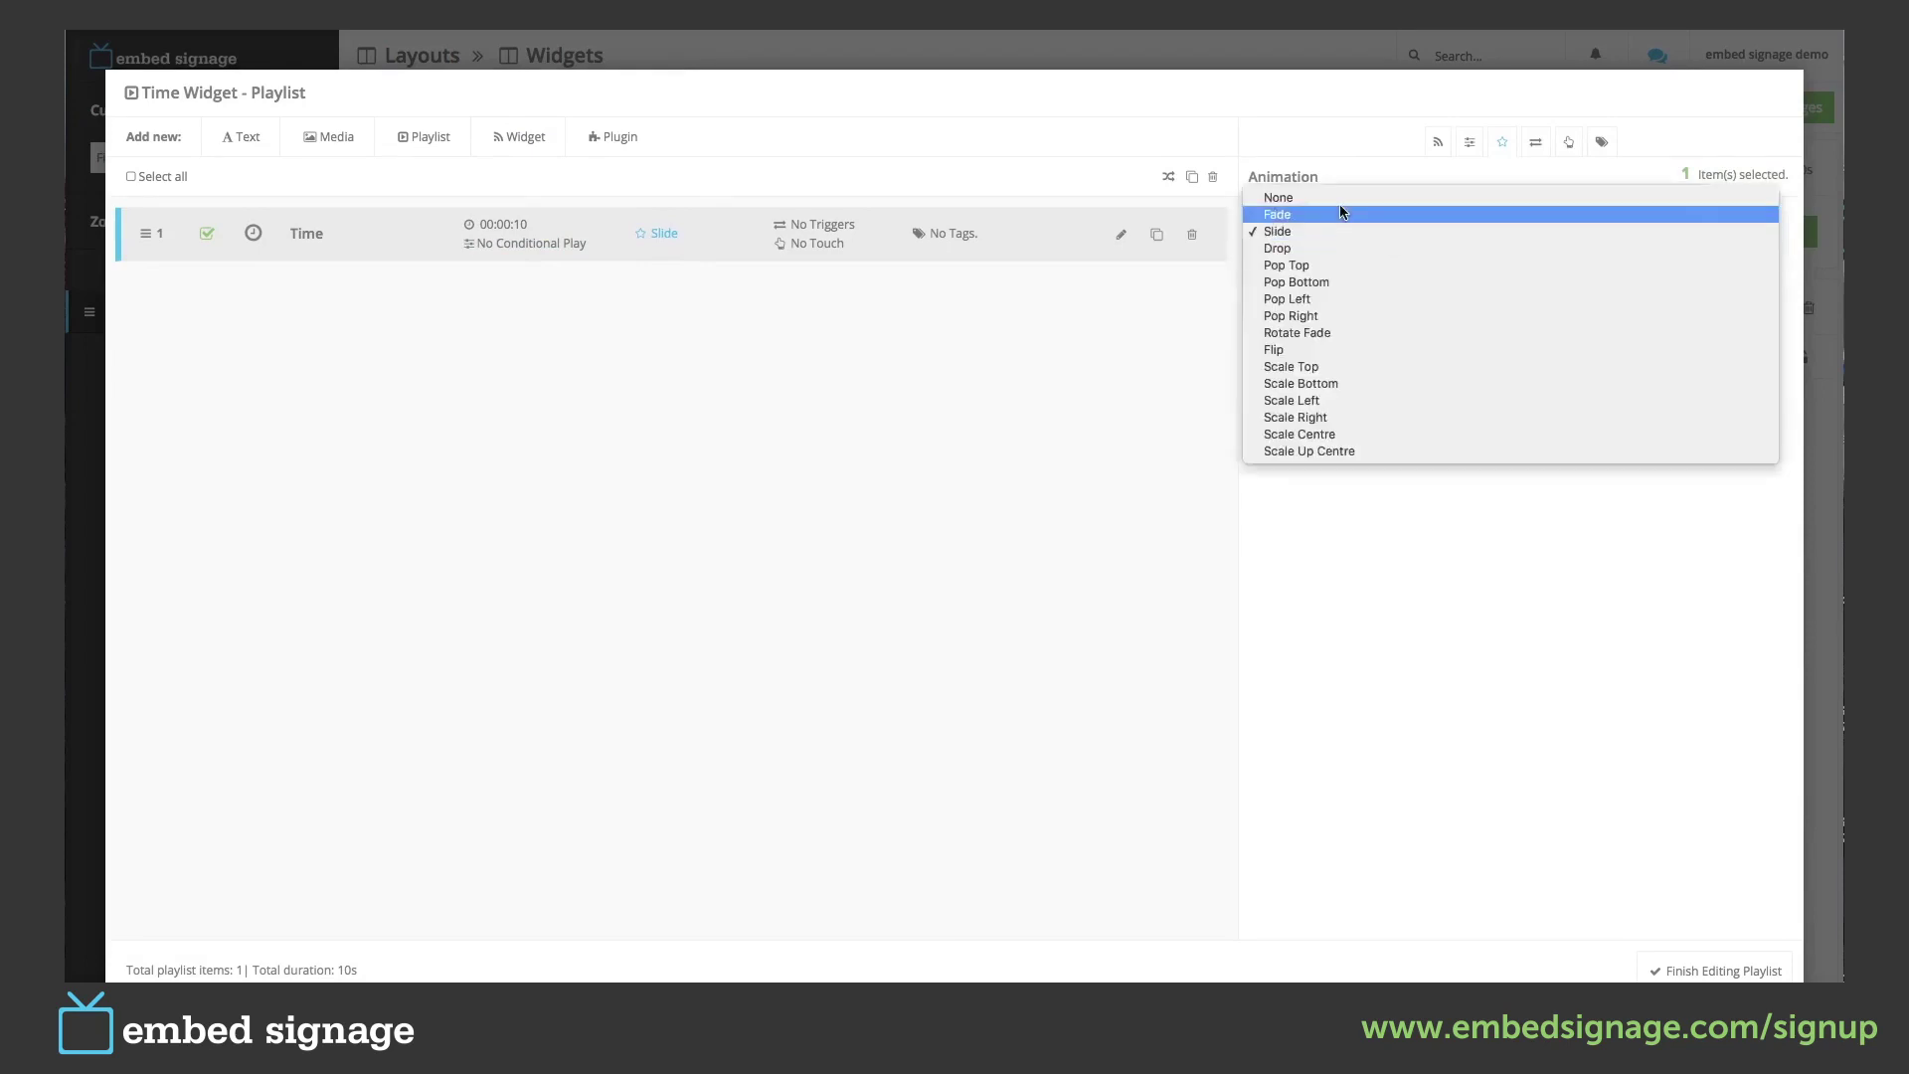
pyautogui.click(1335, 197)
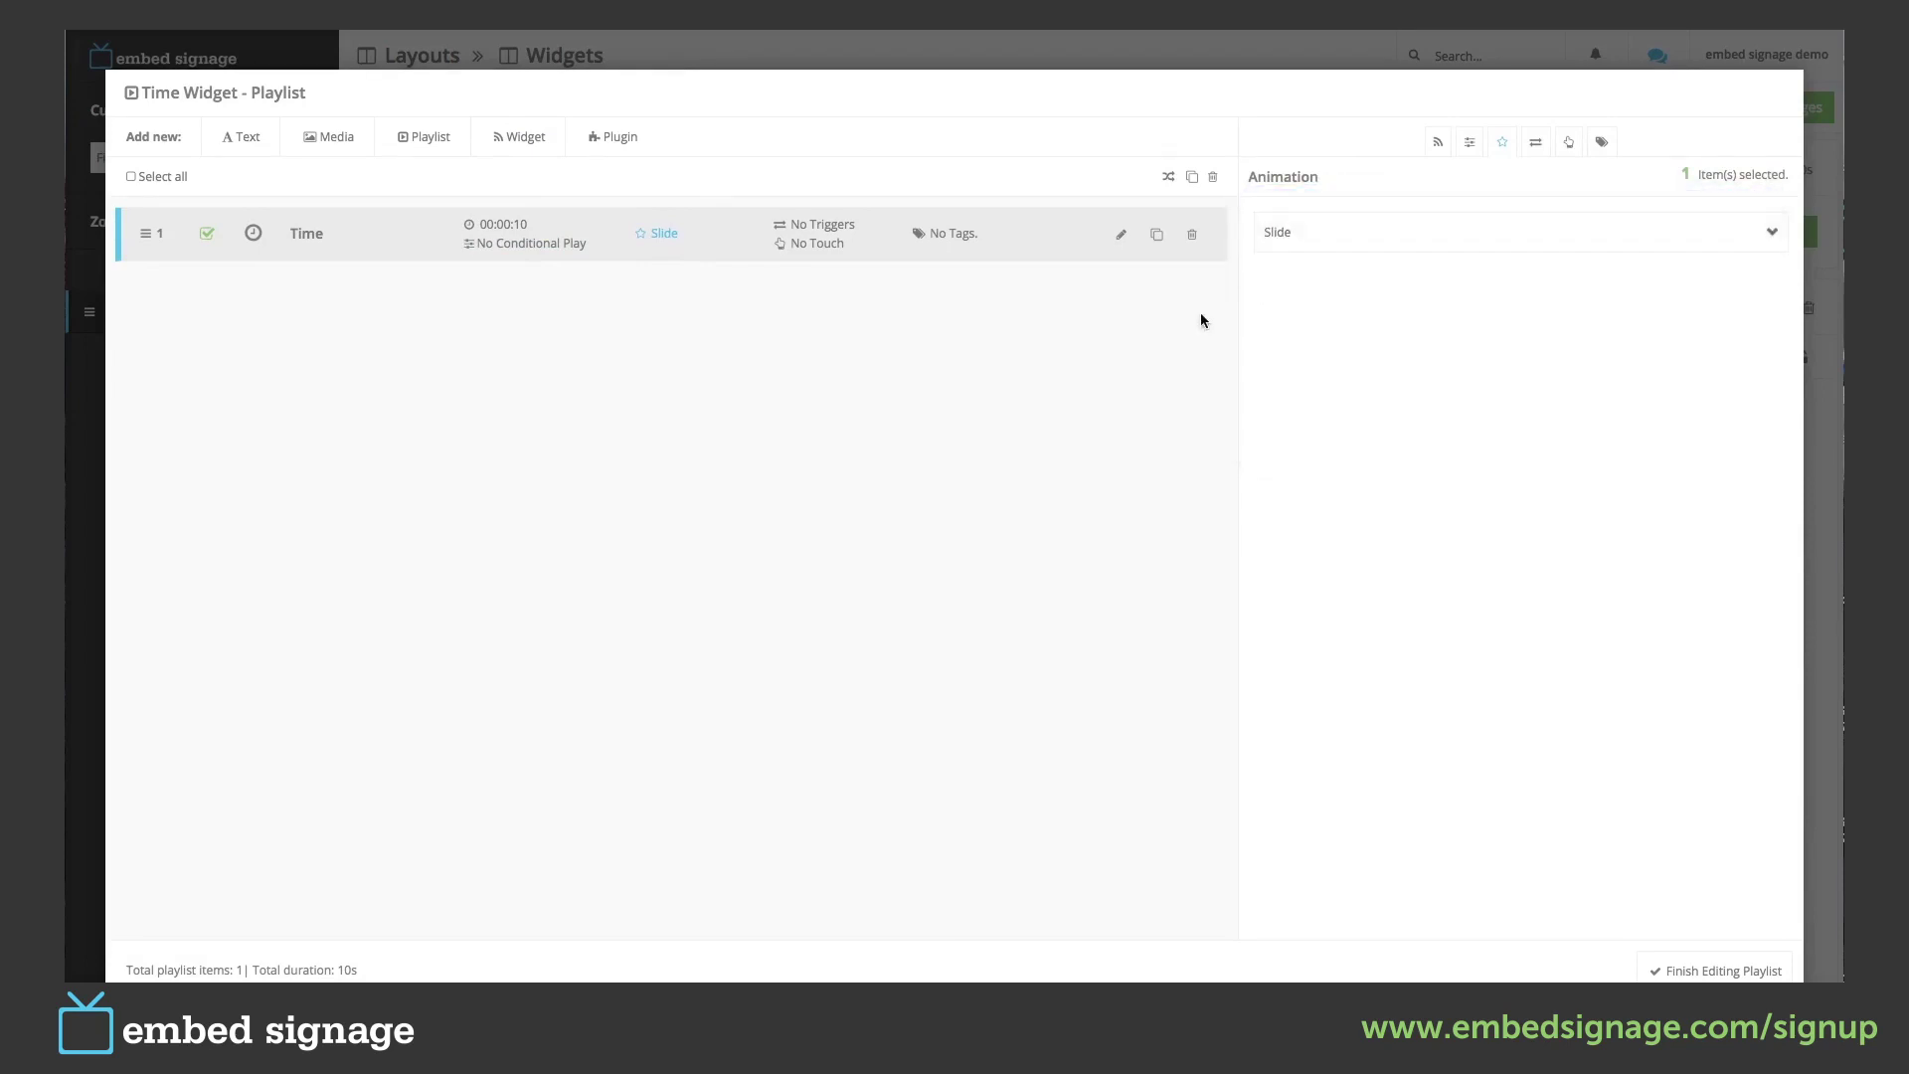
# Open the Time item's customisation, highlight the time text, and choose the 24 hour template.
pyautogui.click(1120, 238)
pyautogui.click(1515, 537)
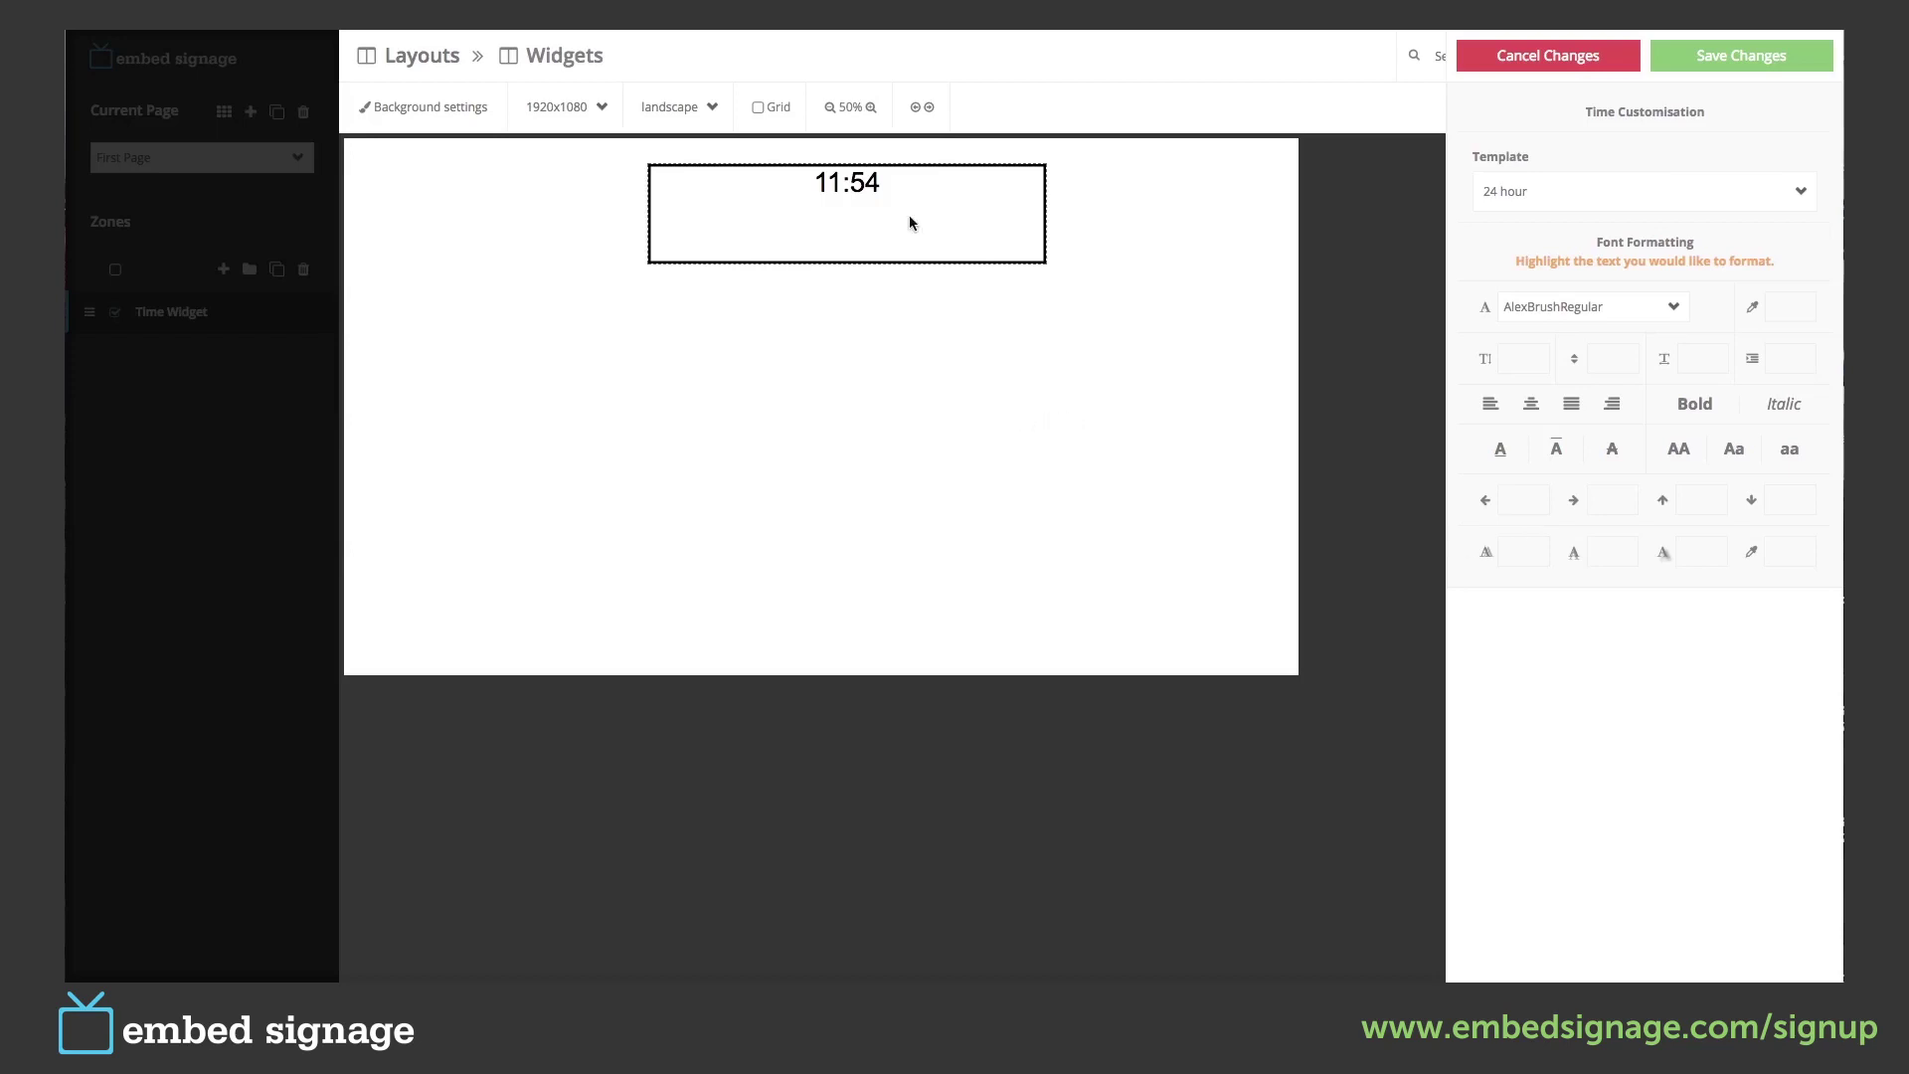
pyautogui.moveTo(893, 182); pyautogui.dragTo(812, 182)
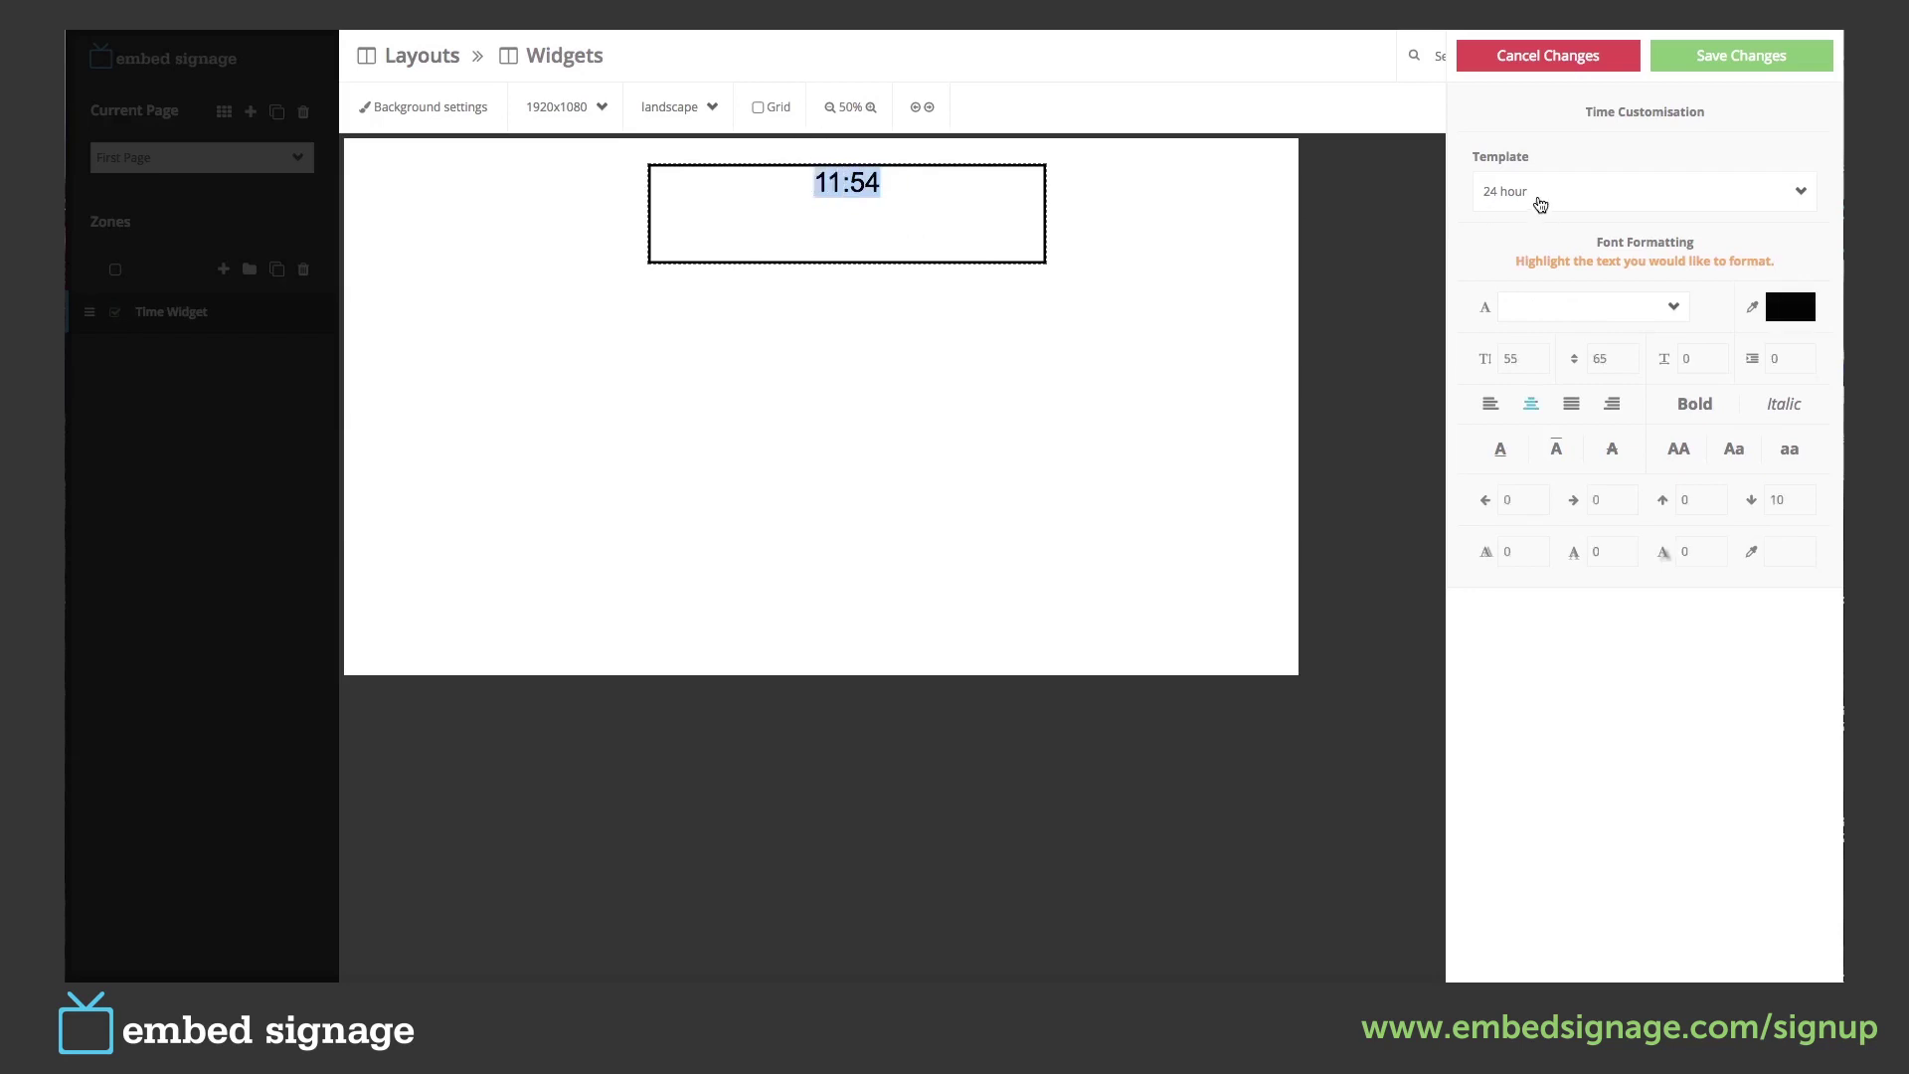
pyautogui.click(1588, 198)
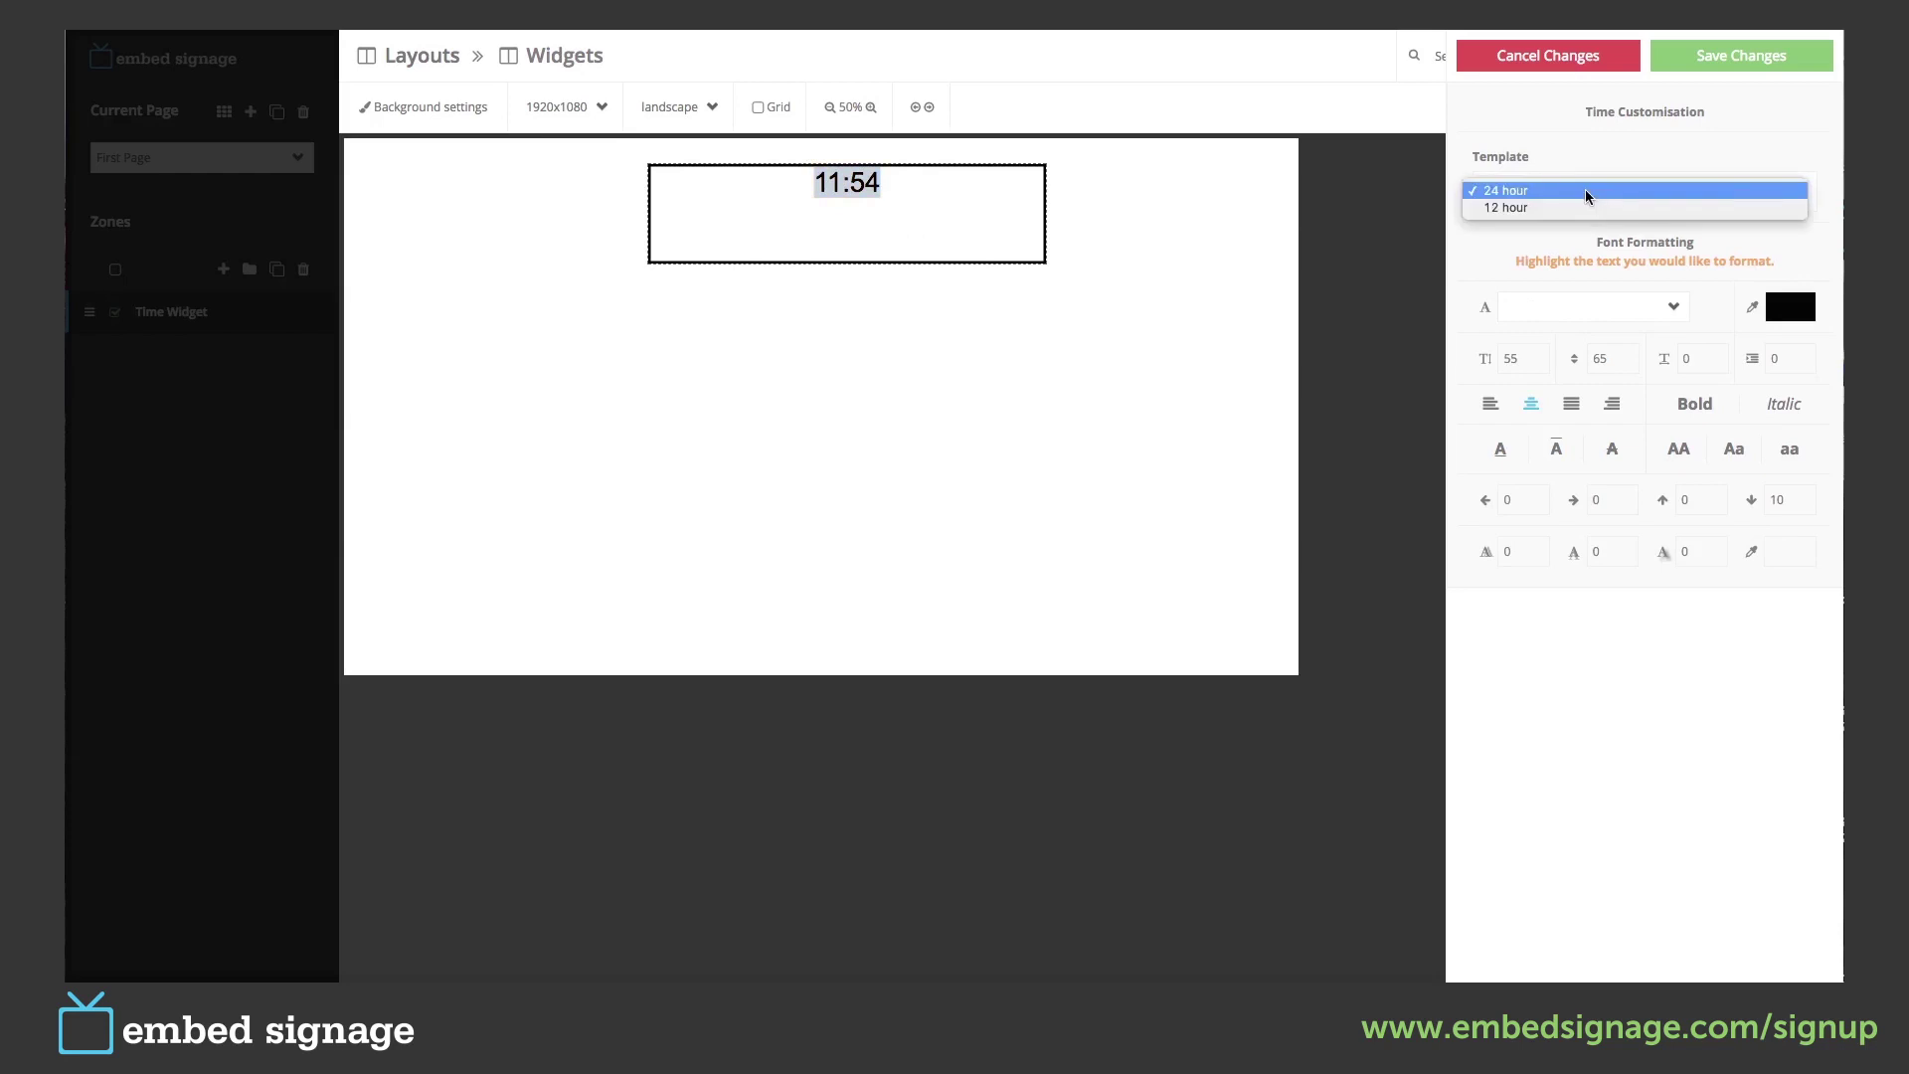
pyautogui.click(1532, 196)
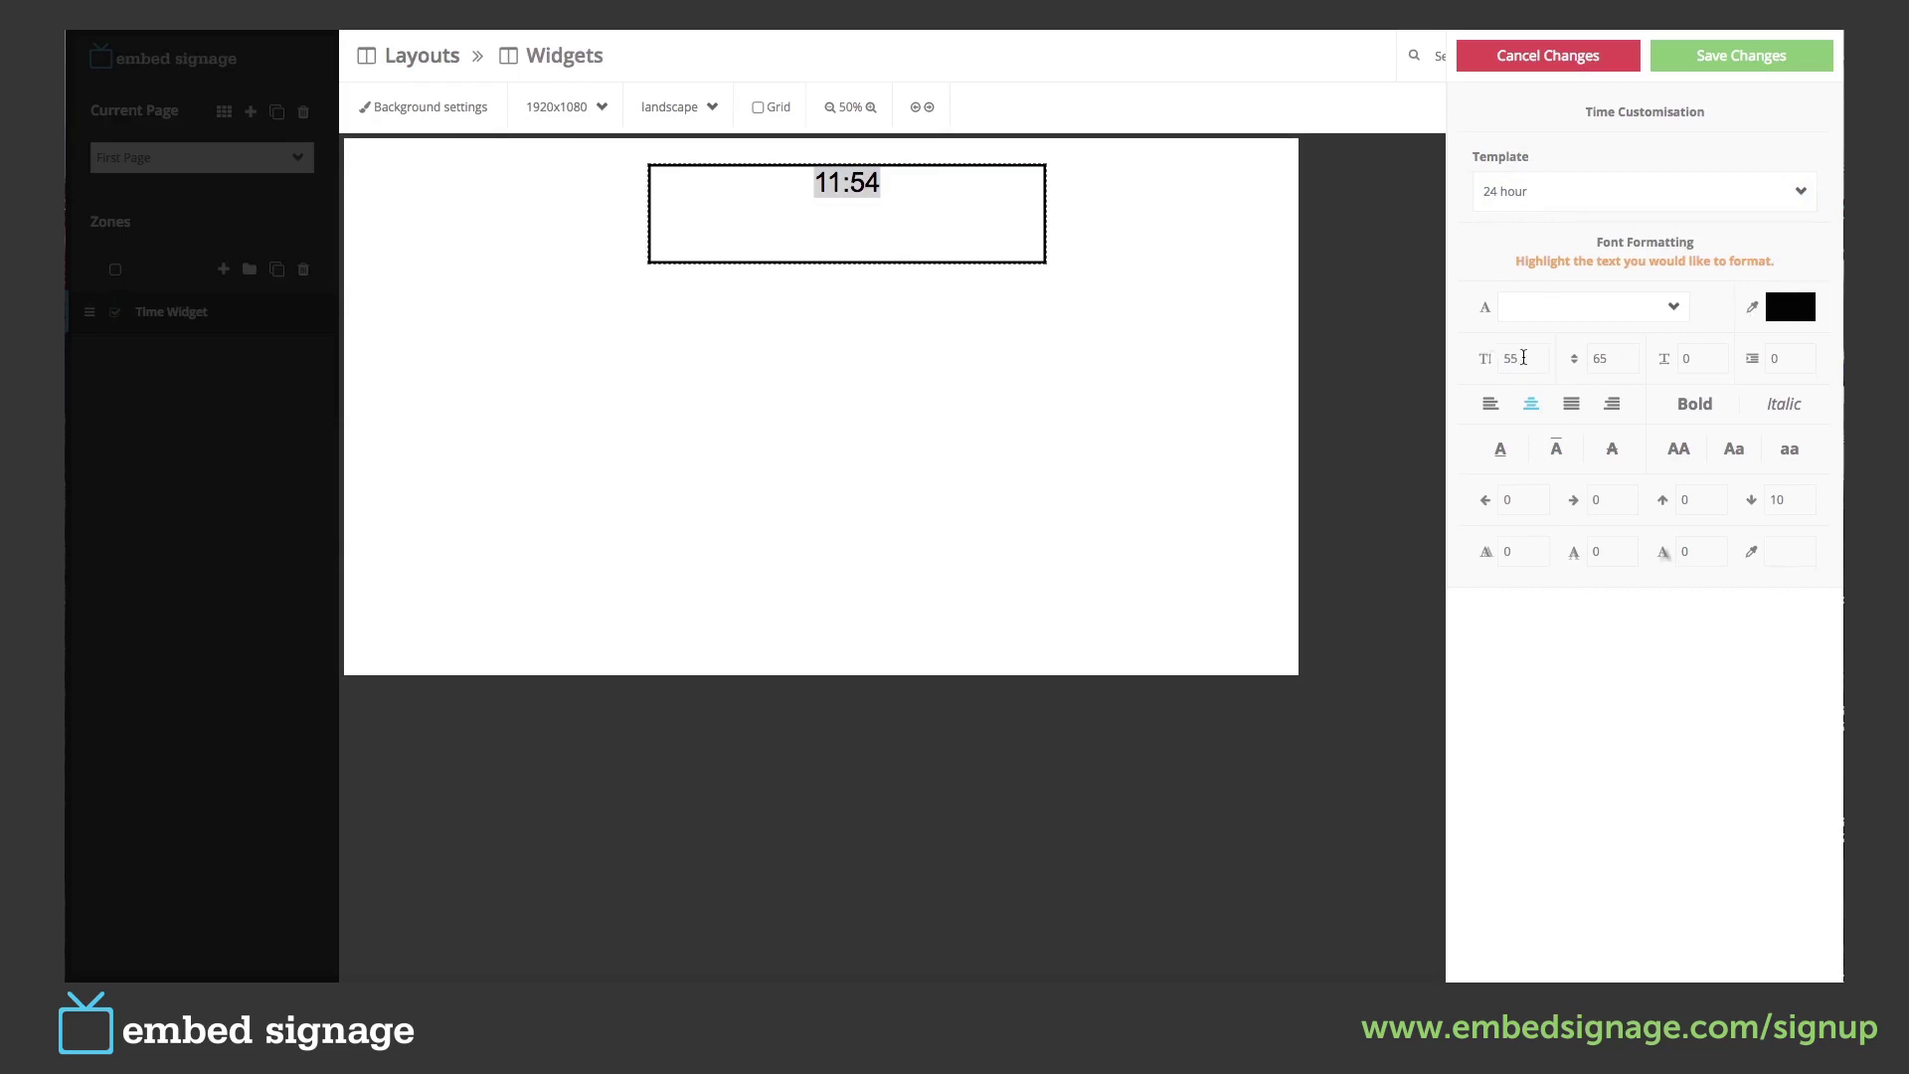
# Set the highlighted time text's font size to 80 and its line height to 180.
pyautogui.click(1516, 358)
pyautogui.write('80')
pyautogui.click(1612, 358)
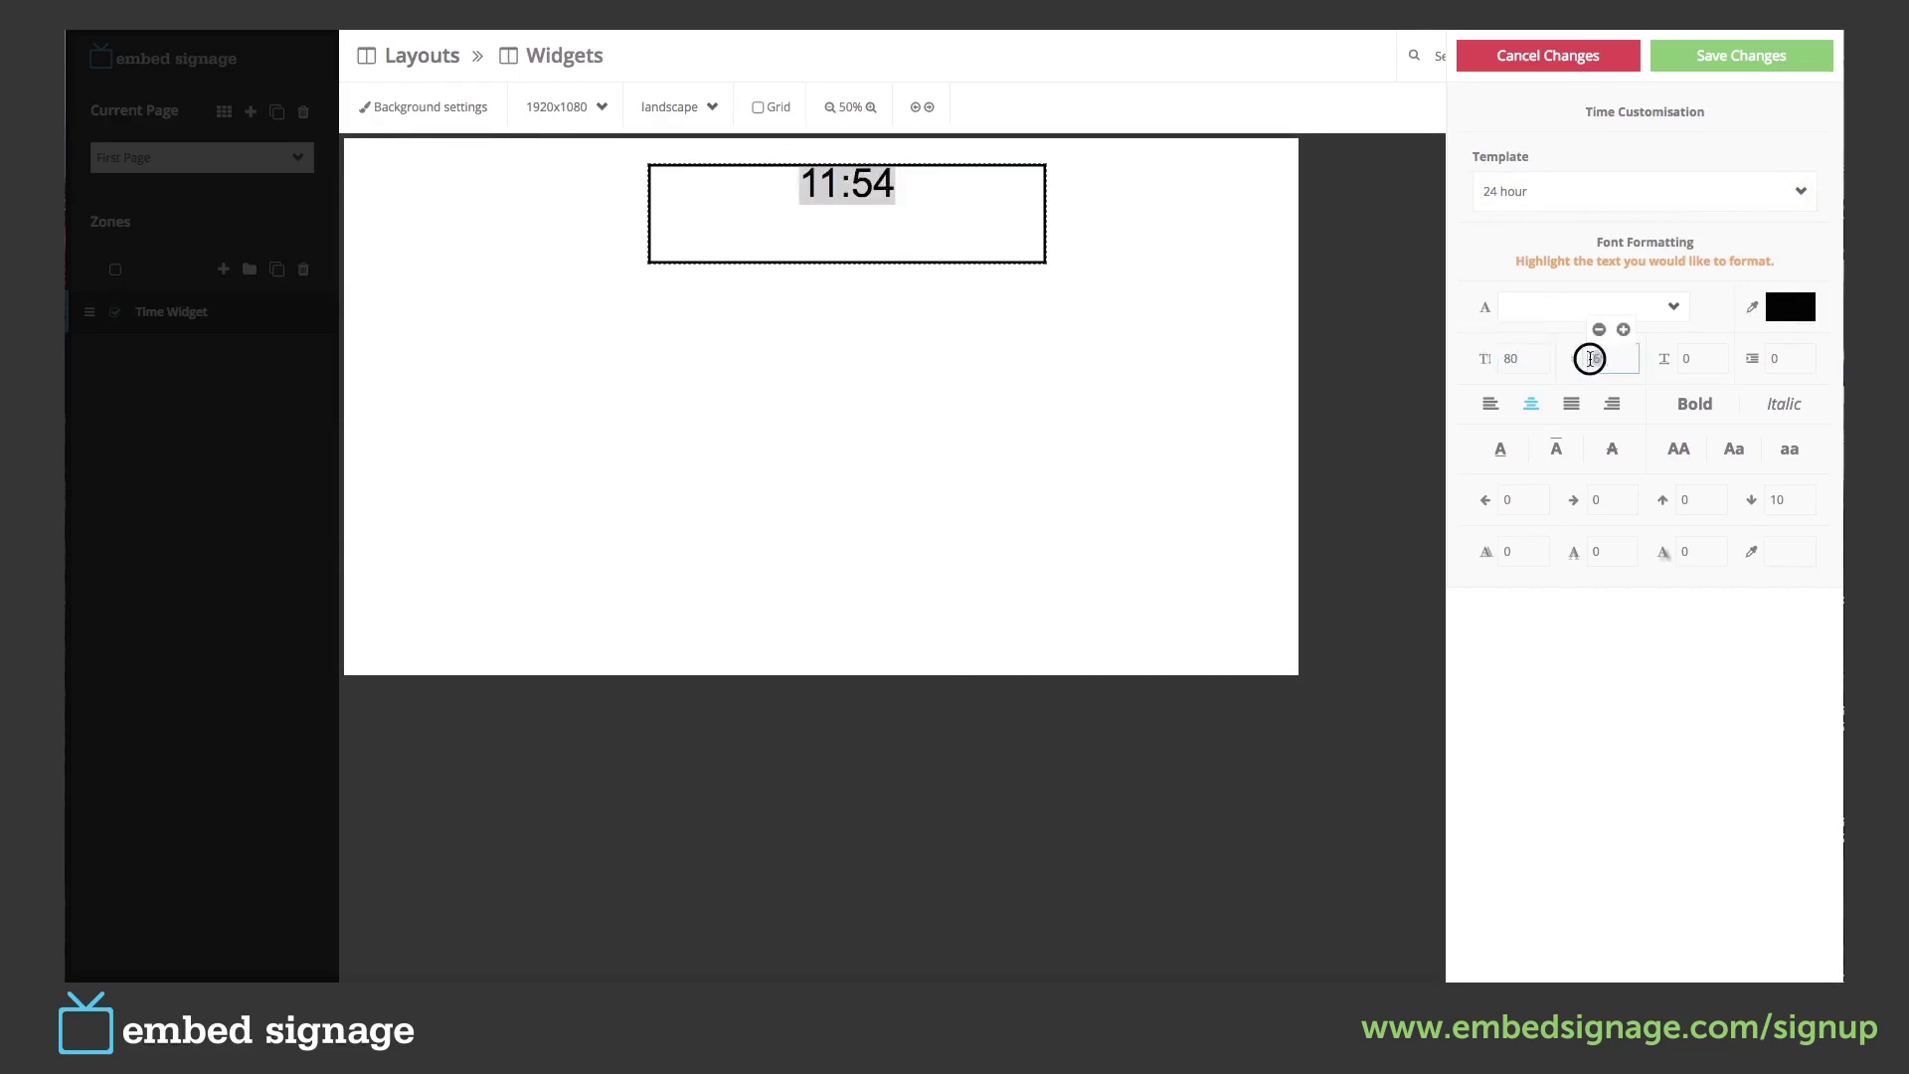
pyautogui.write('120')
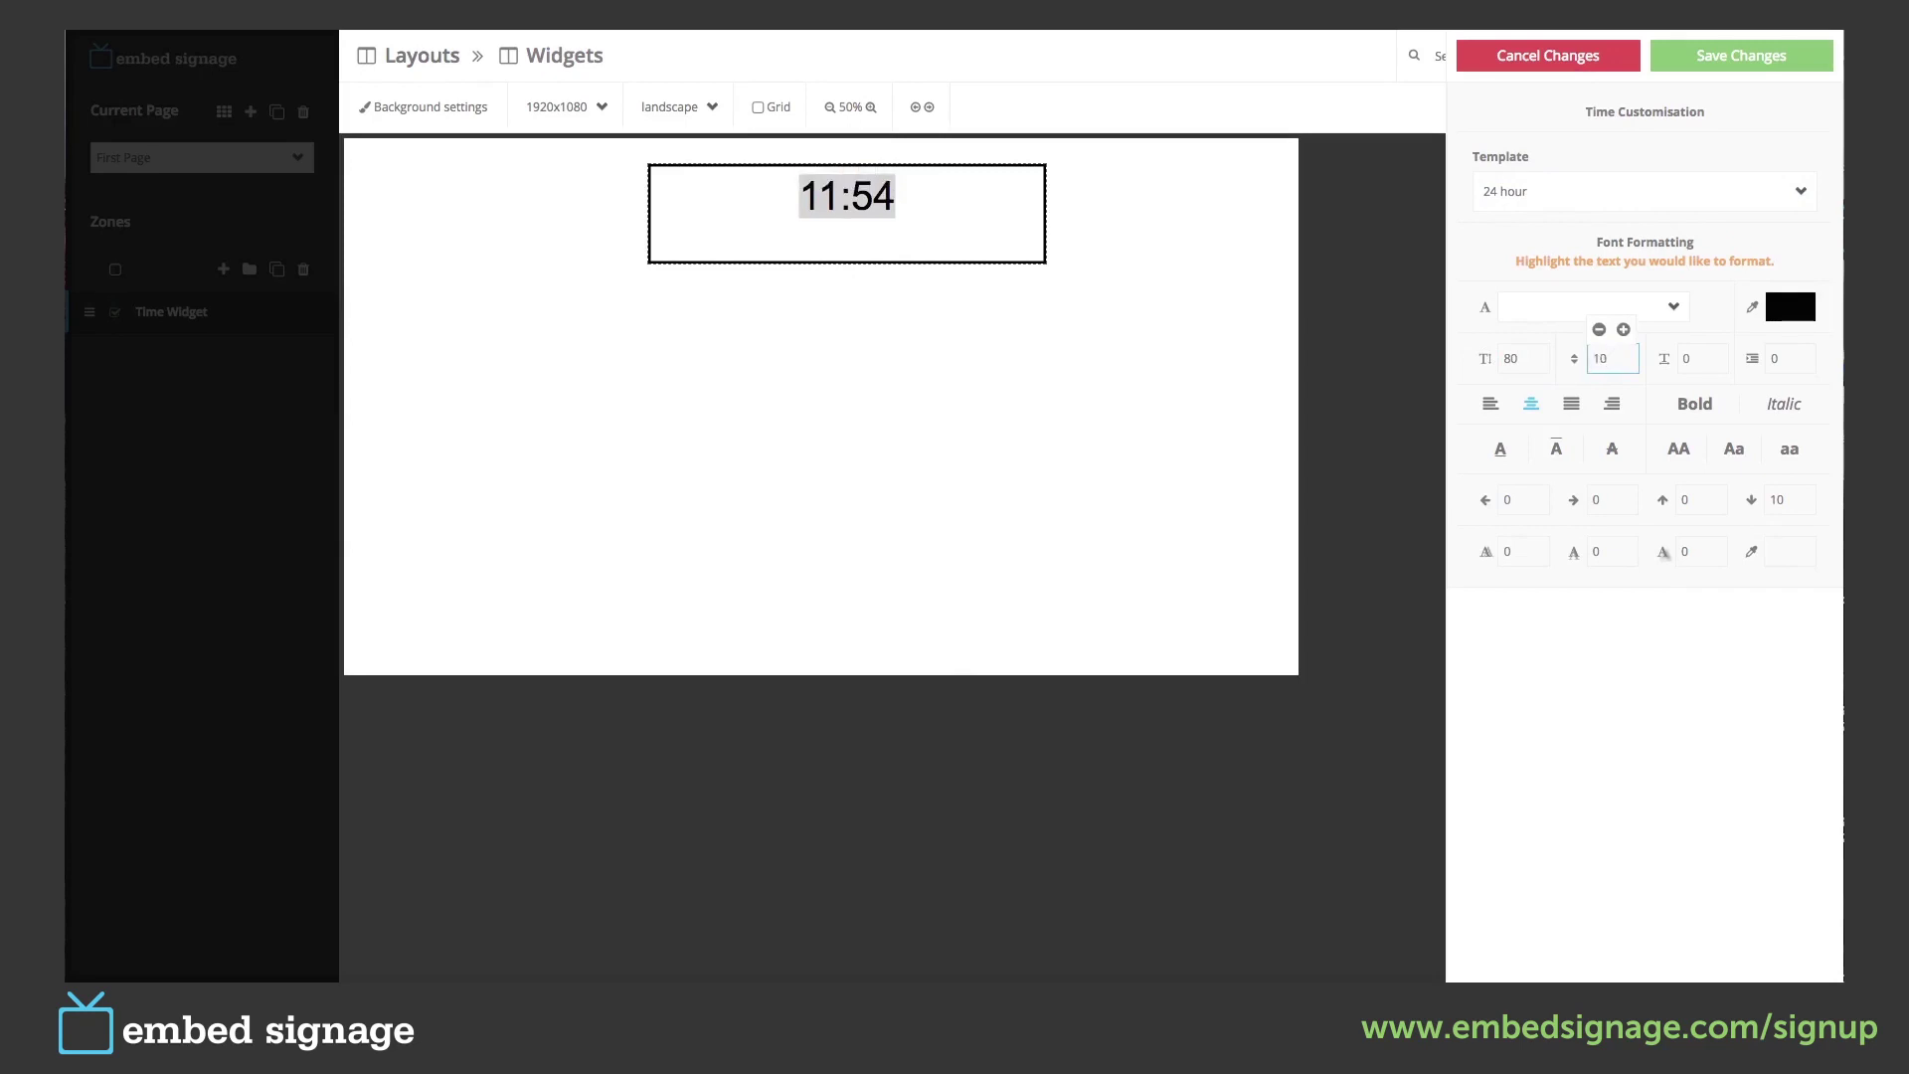
pyautogui.write('8')
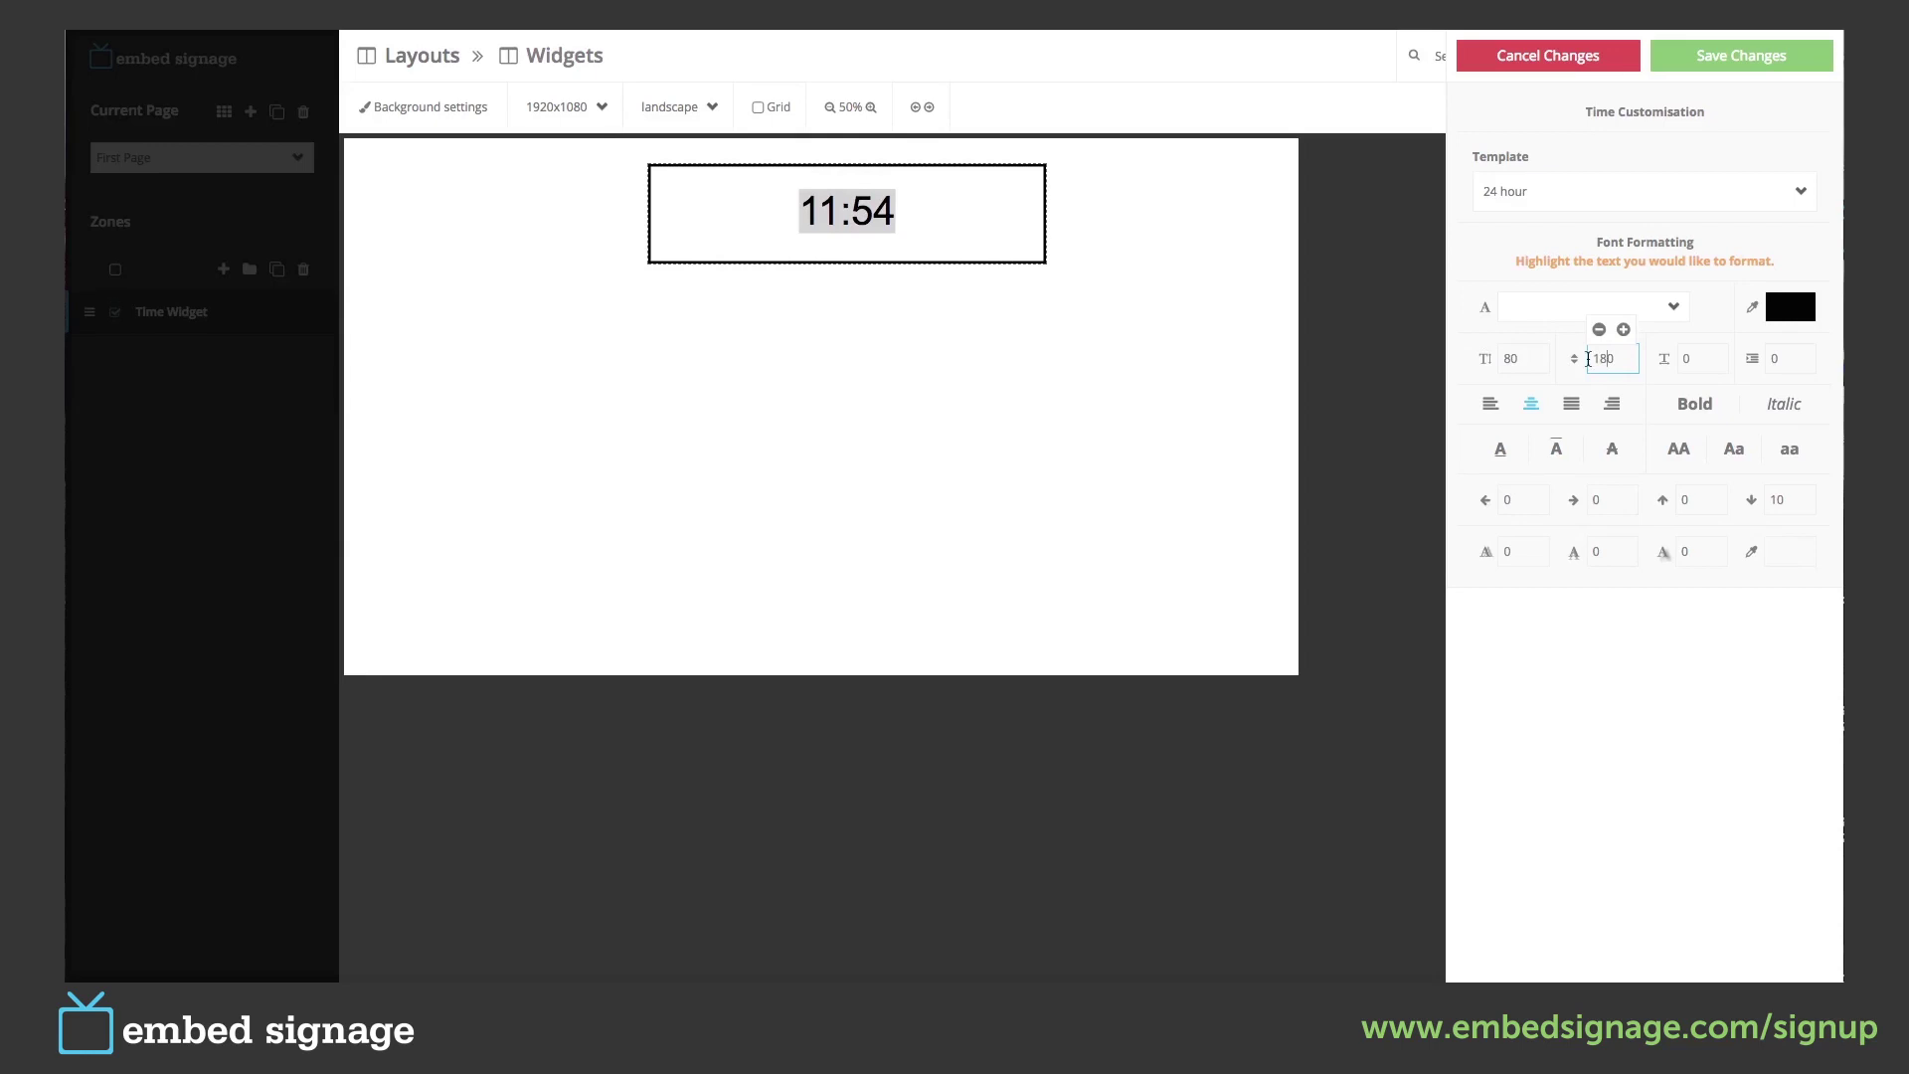
# Make the time text bold and change its font to ExoRegular, trying AmbleRegular first.
pyautogui.click(1695, 404)
pyautogui.click(1587, 310)
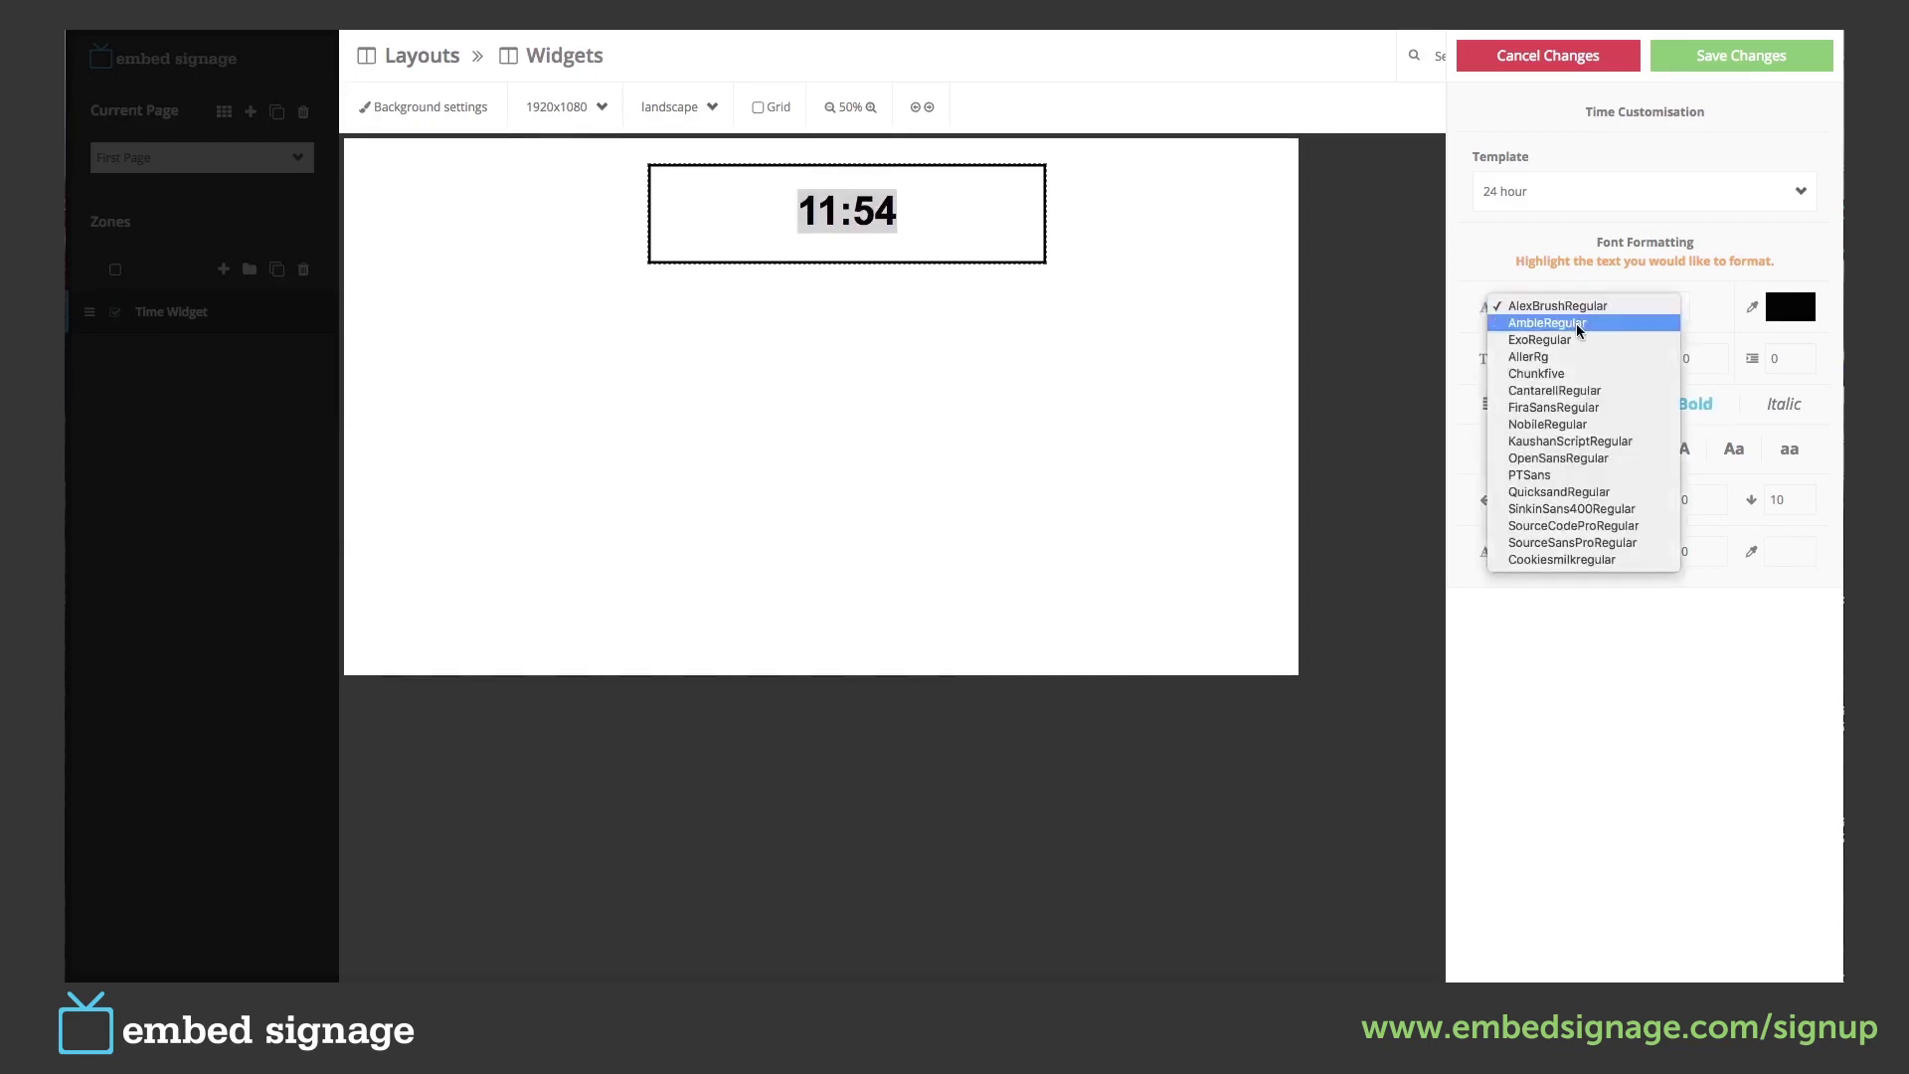
pyautogui.click(1580, 327)
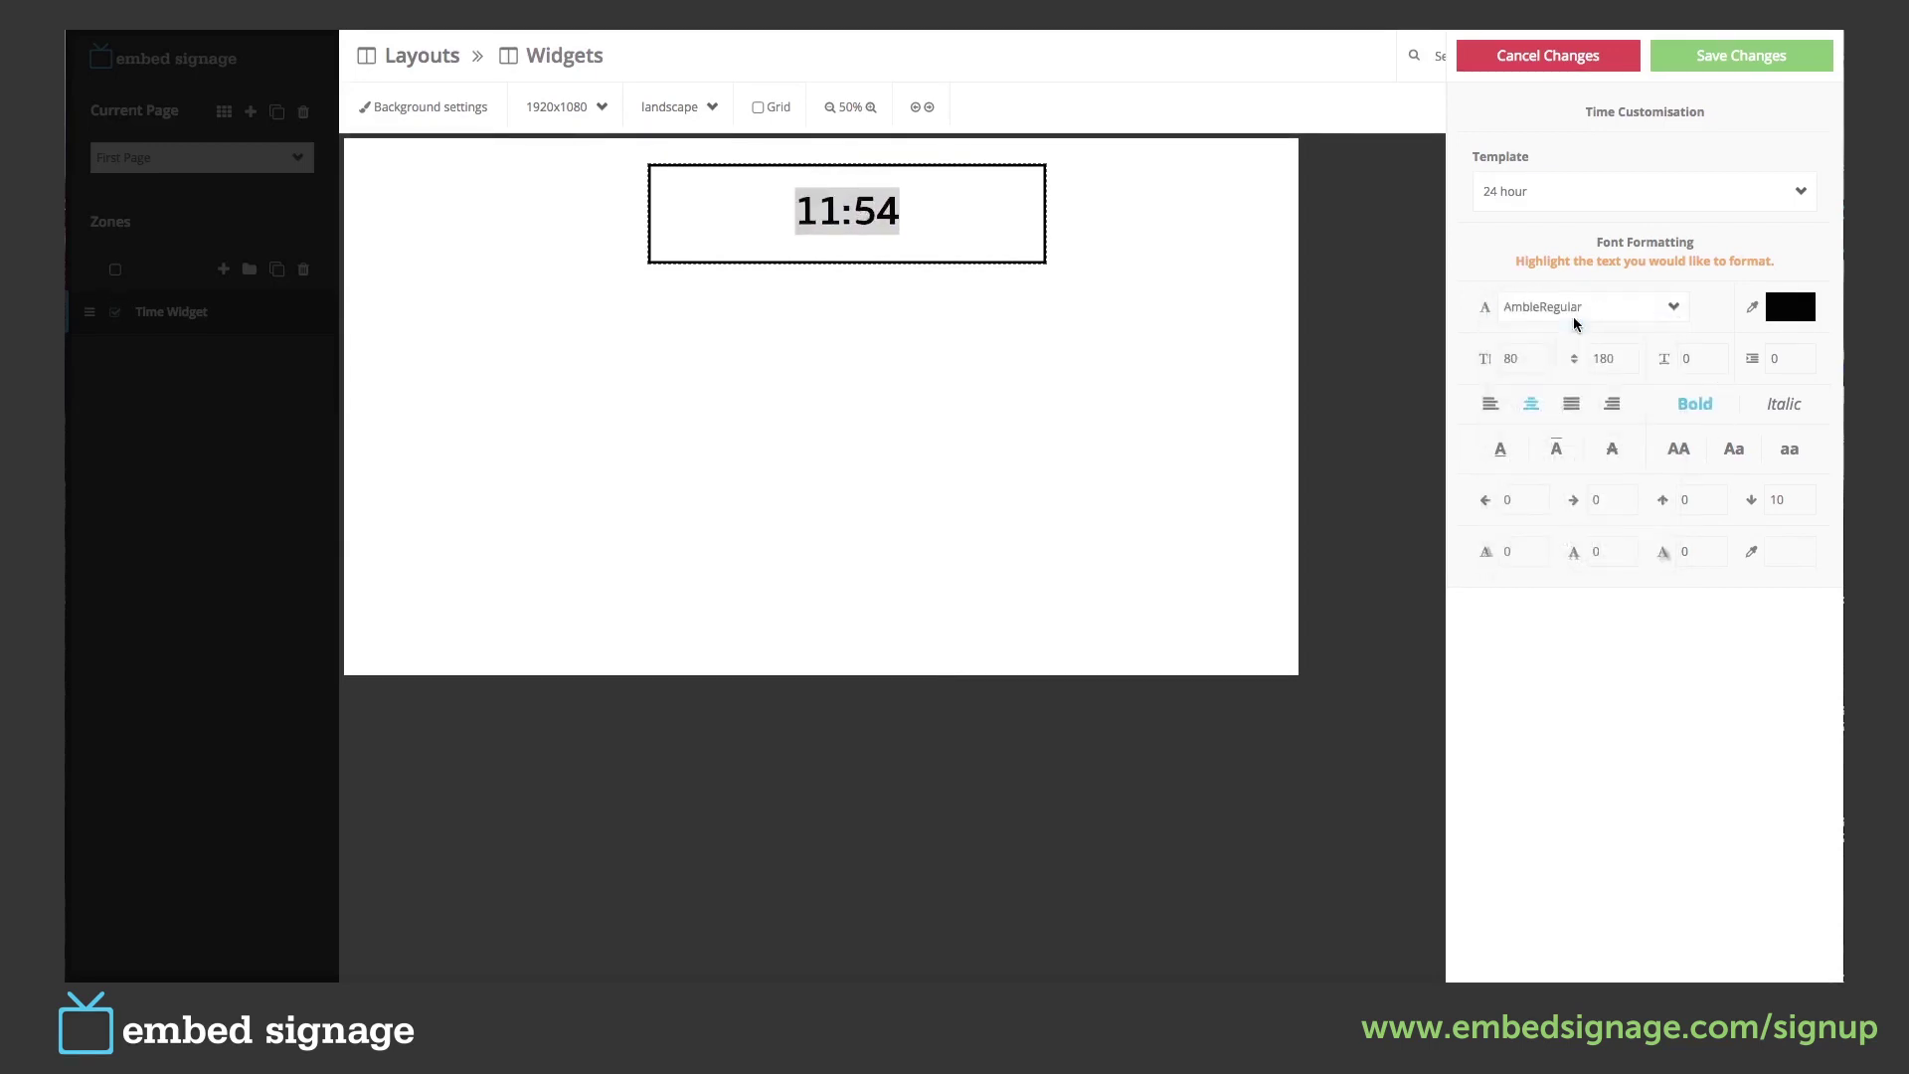
pyautogui.click(1573, 320)
pyautogui.click(1574, 329)
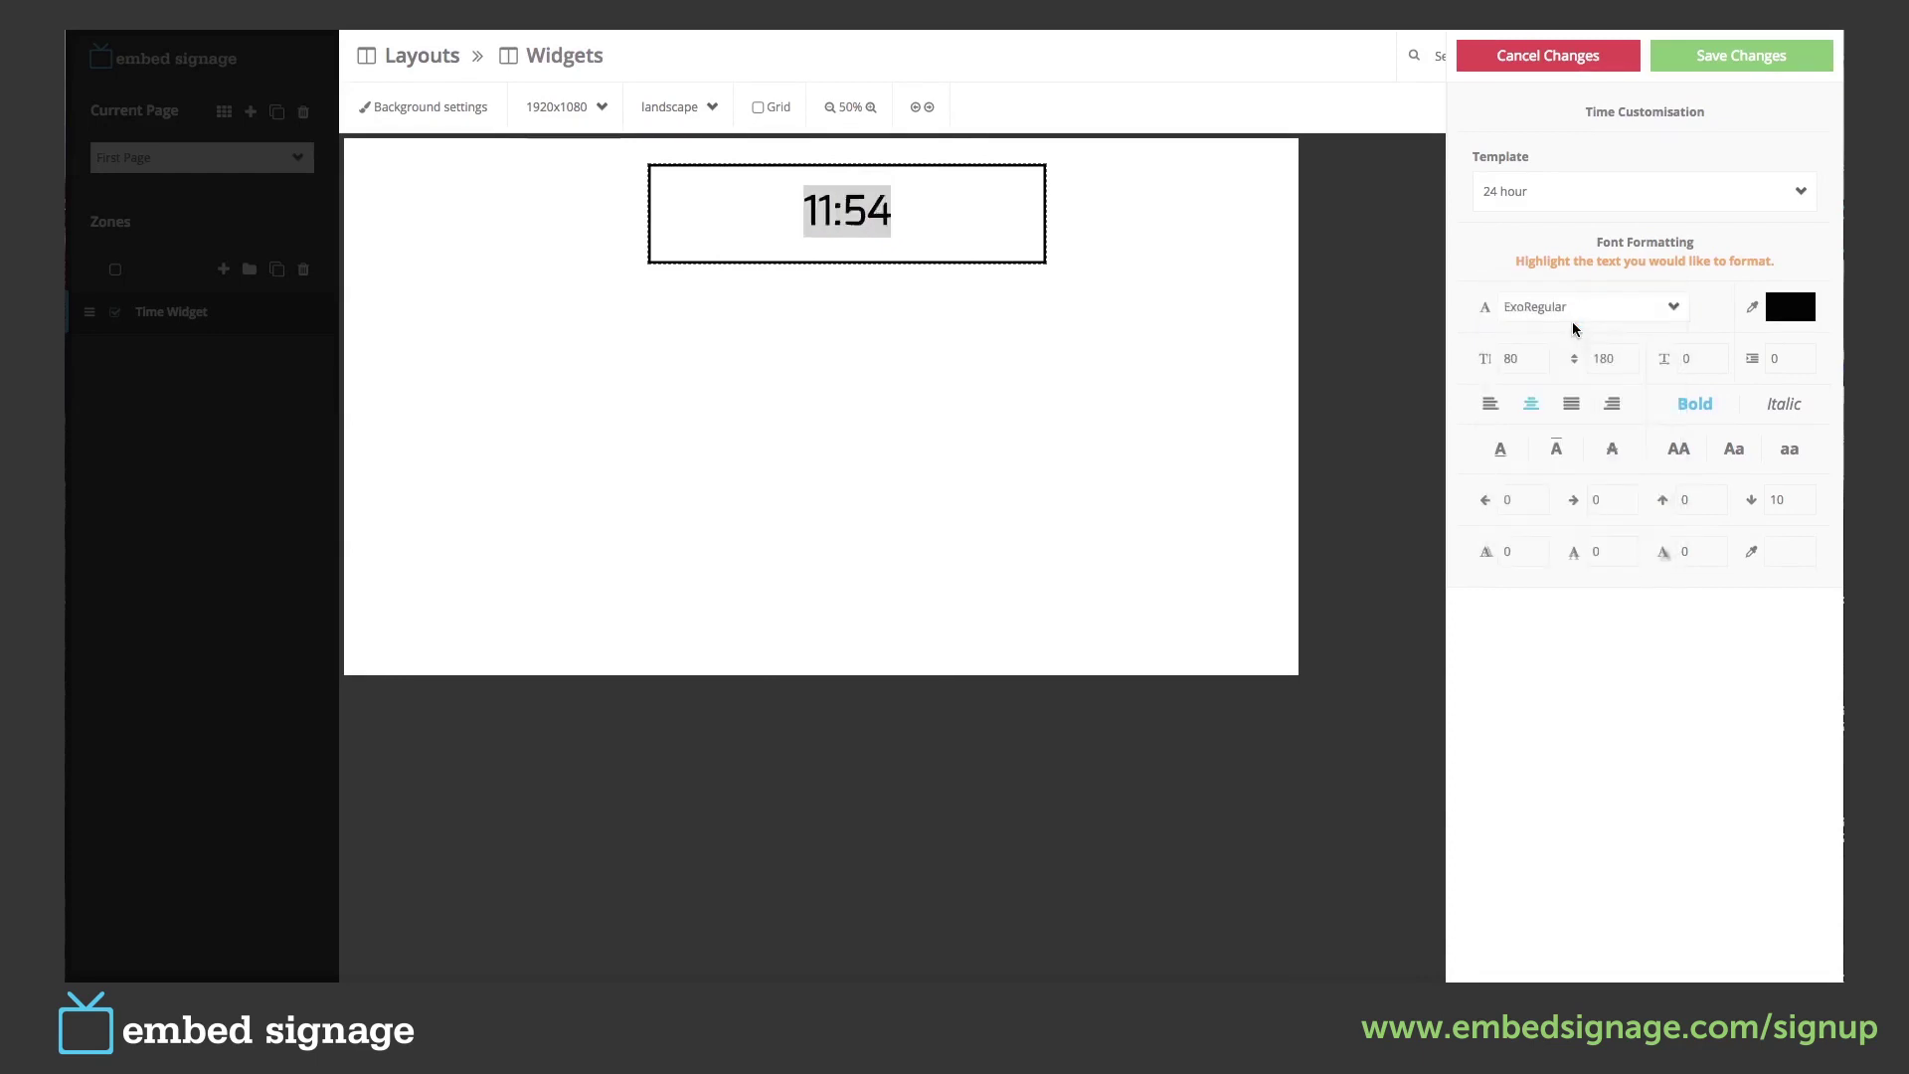
# Set the time text's font size to 100, save the customisation, and finish editing the playlist.
pyautogui.click(1511, 358)
pyautogui.write('100')
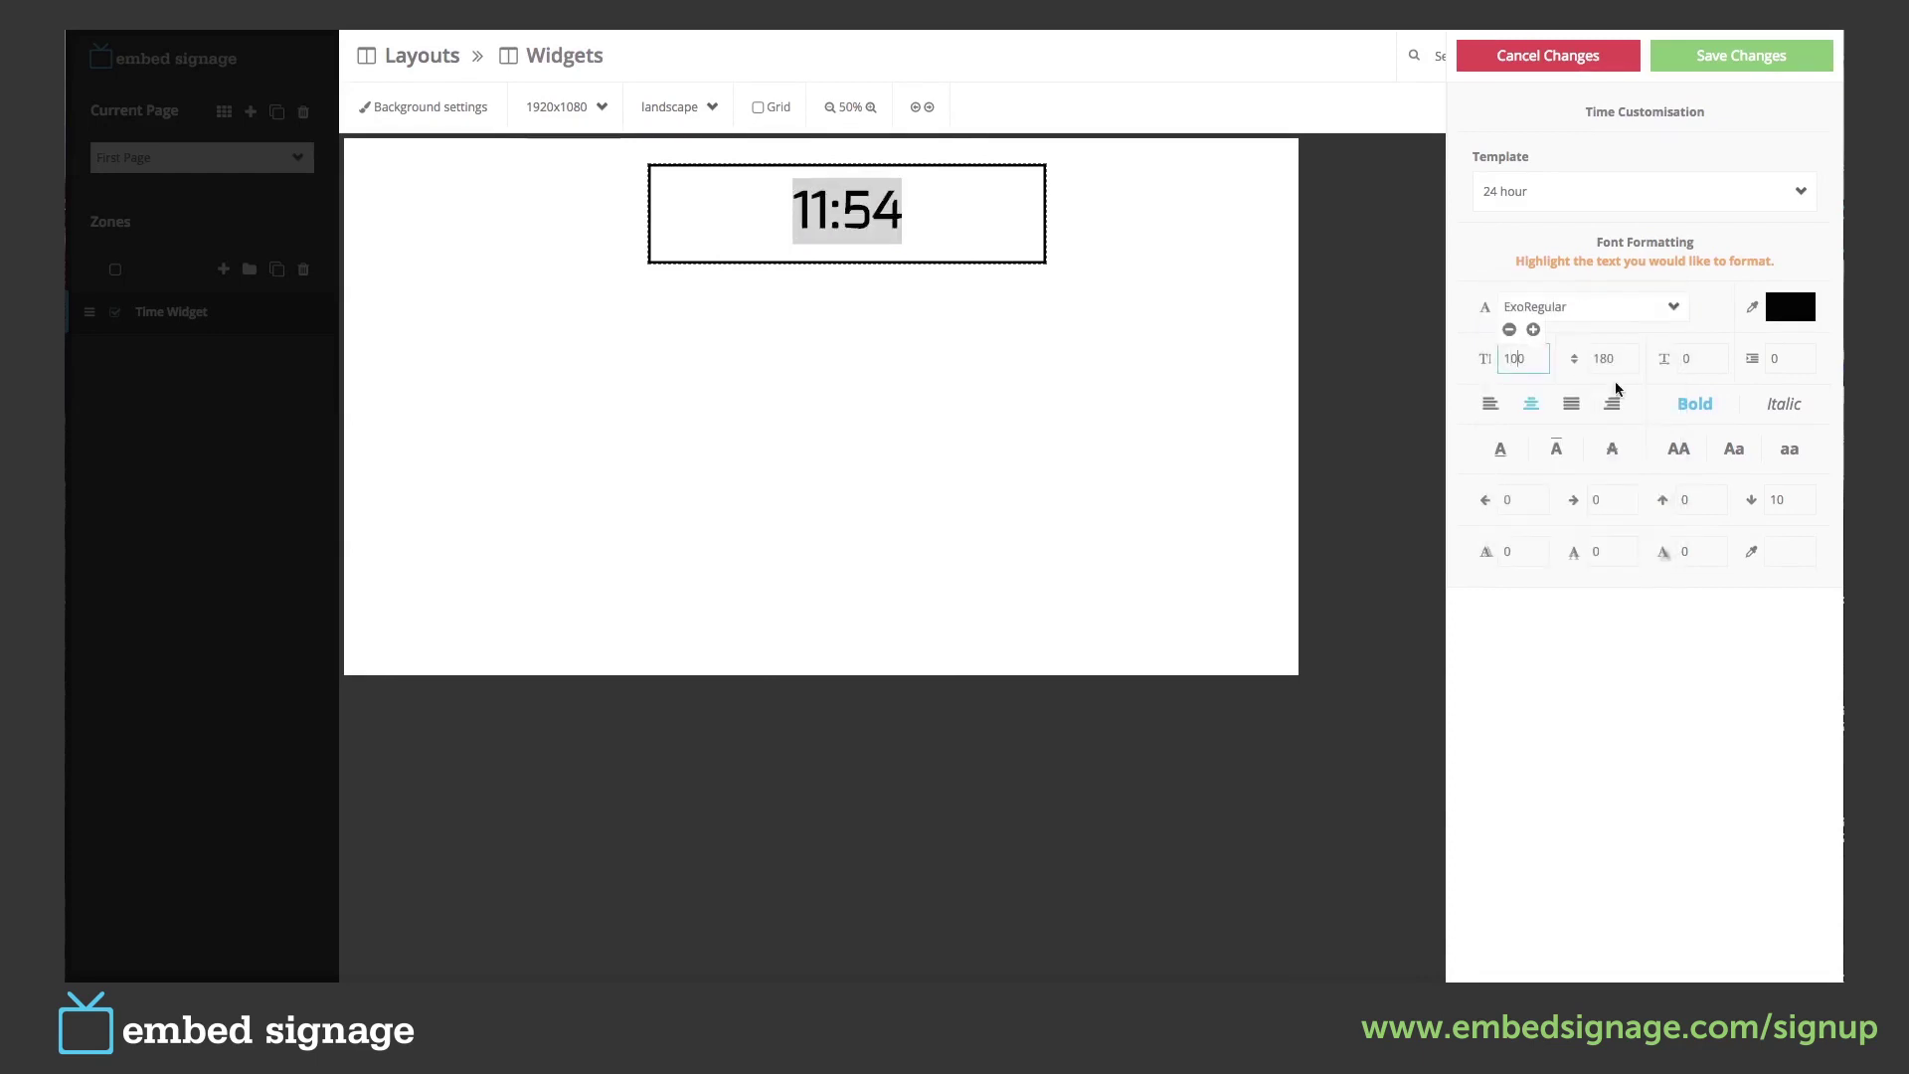
pyautogui.click(1608, 659)
pyautogui.click(1739, 57)
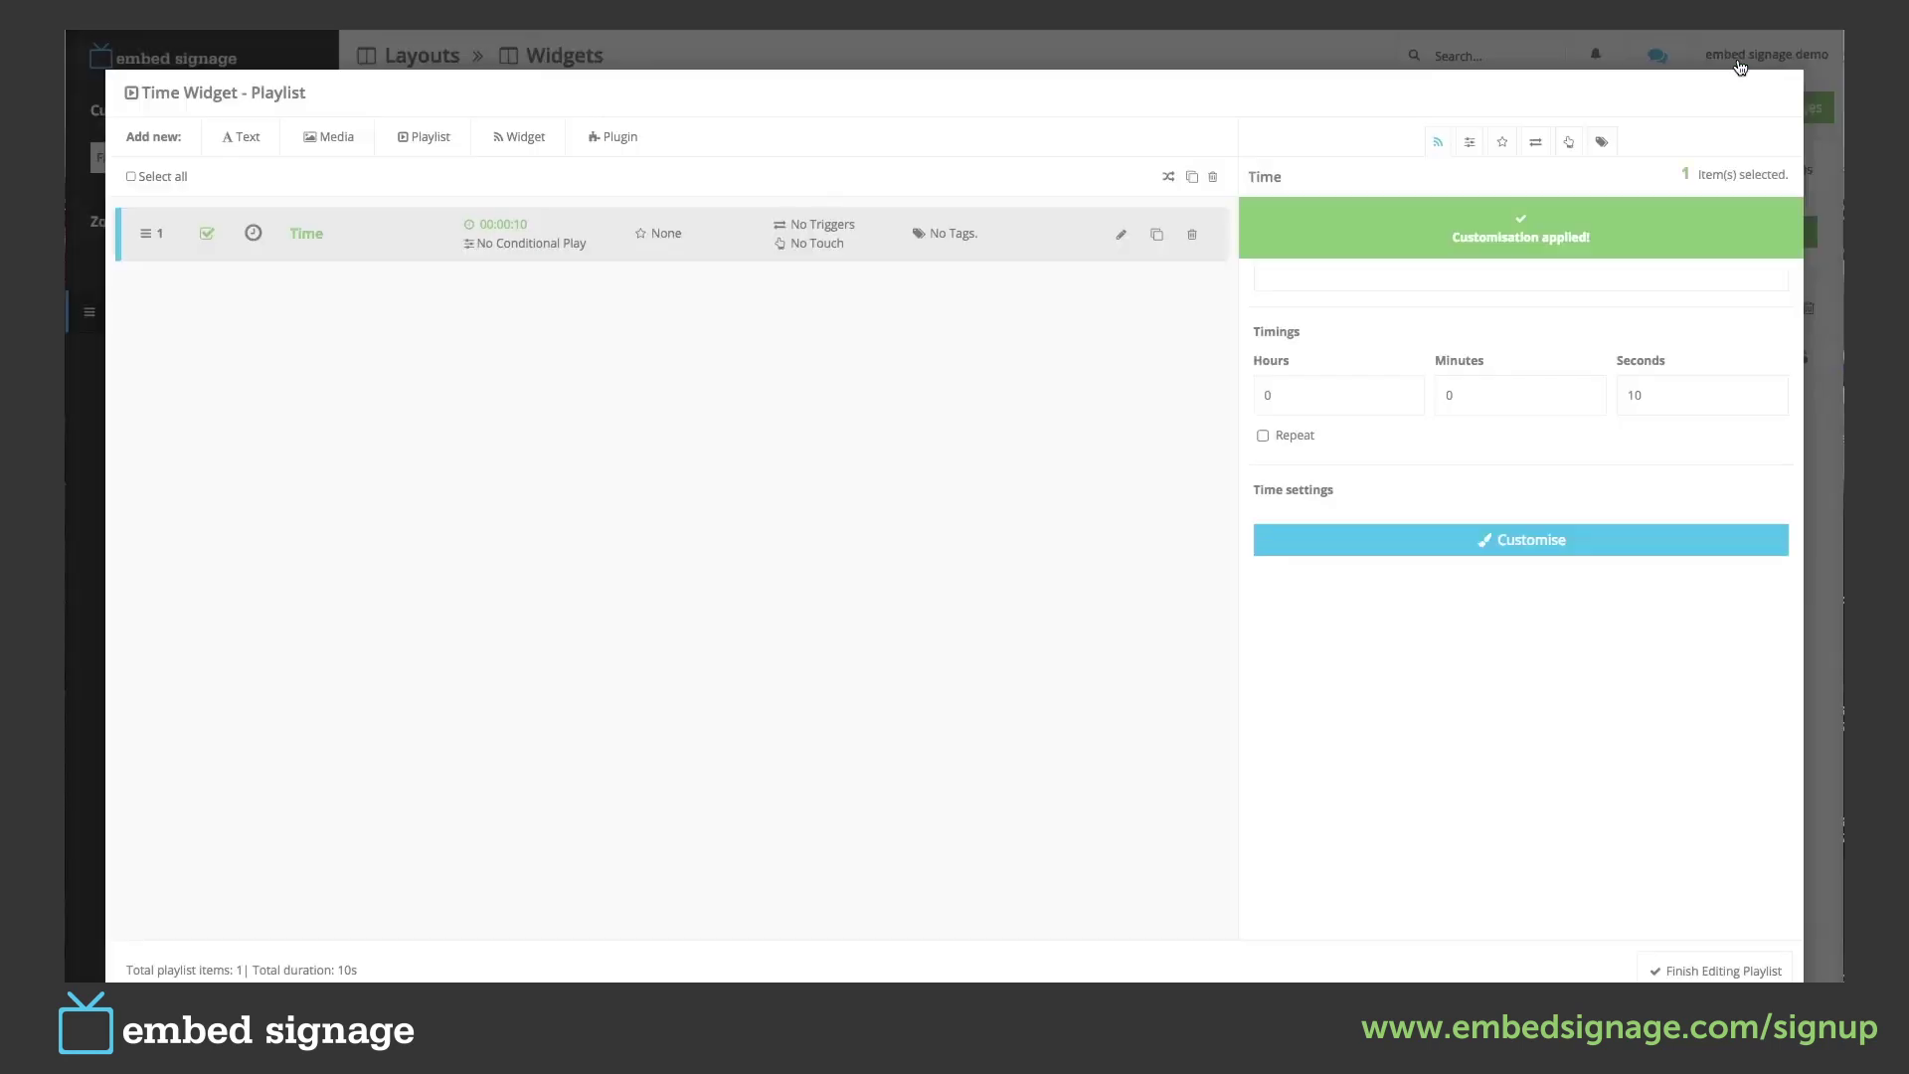
pyautogui.click(1703, 970)
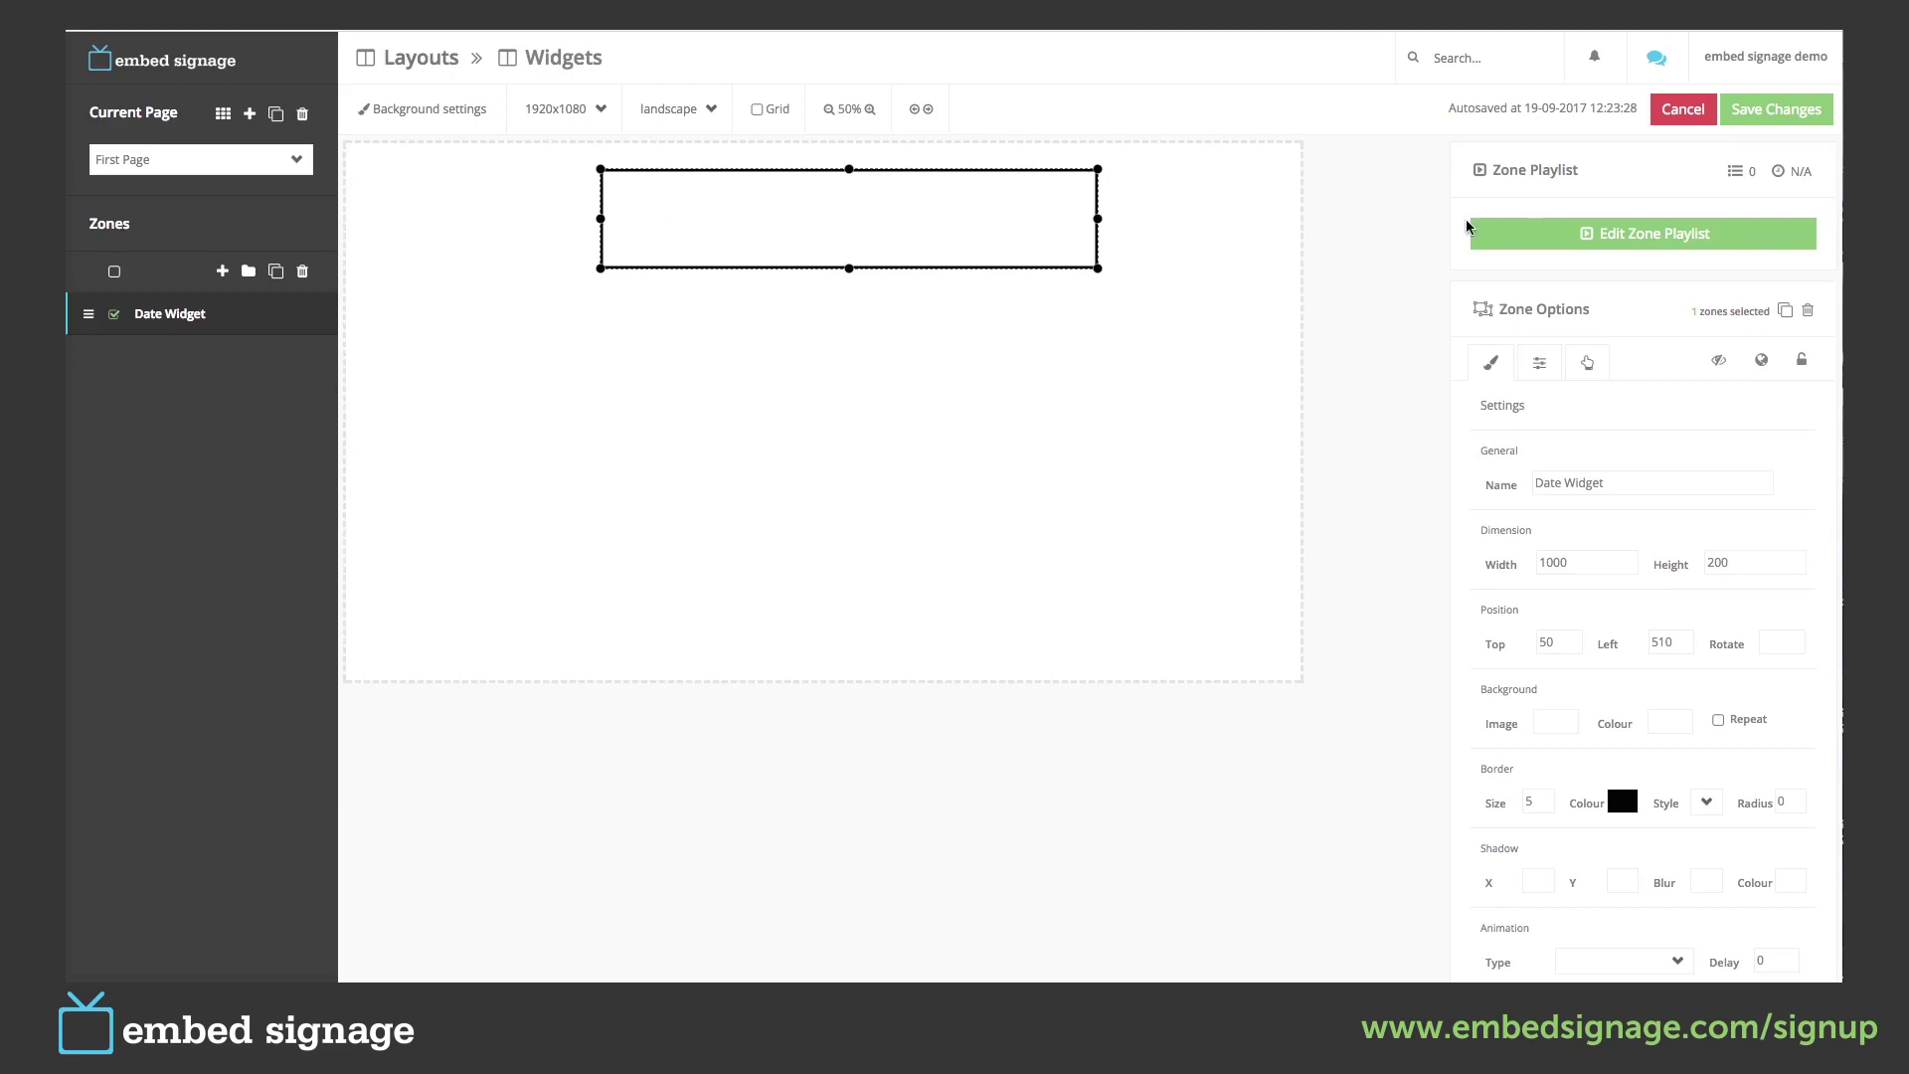
# Add a Date widget to the Date Widget zone's playlist and open its customisation settings.
pyautogui.click(1641, 233)
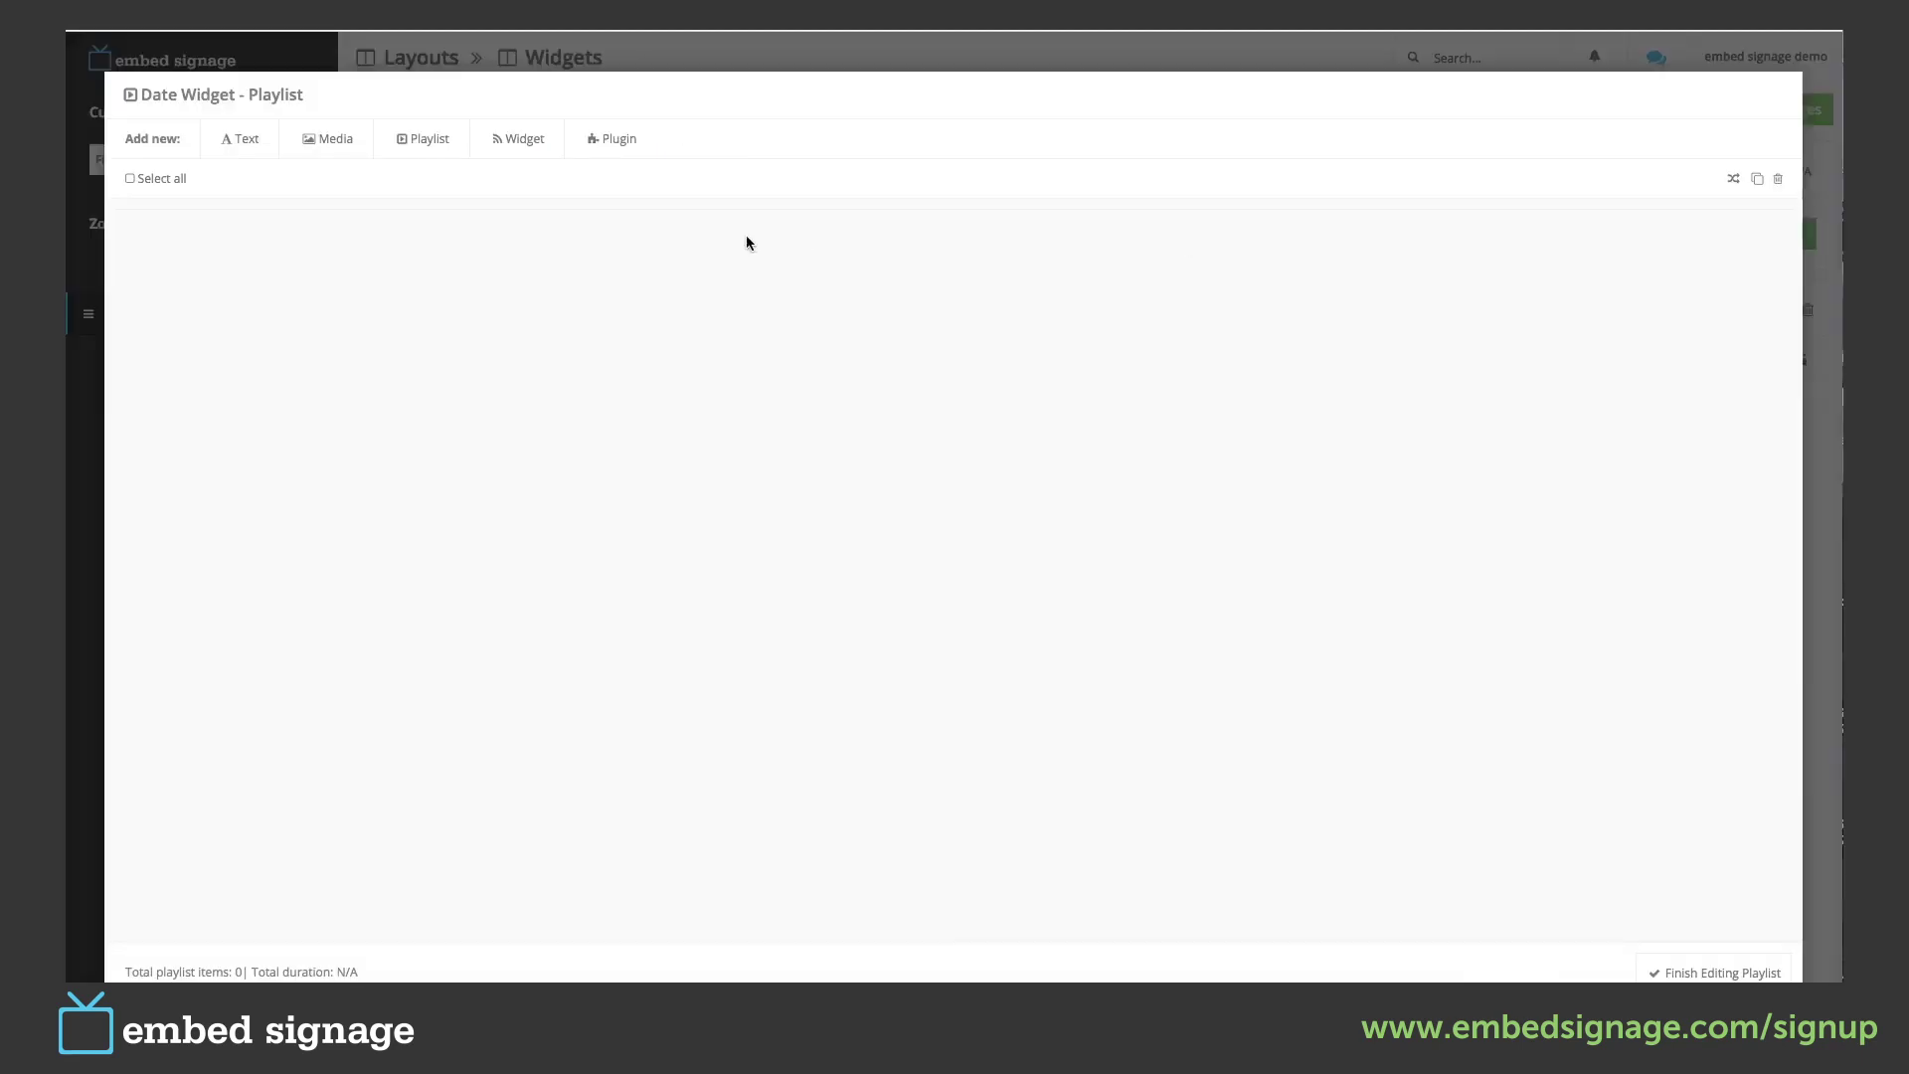
pyautogui.click(524, 147)
pyautogui.click(1538, 335)
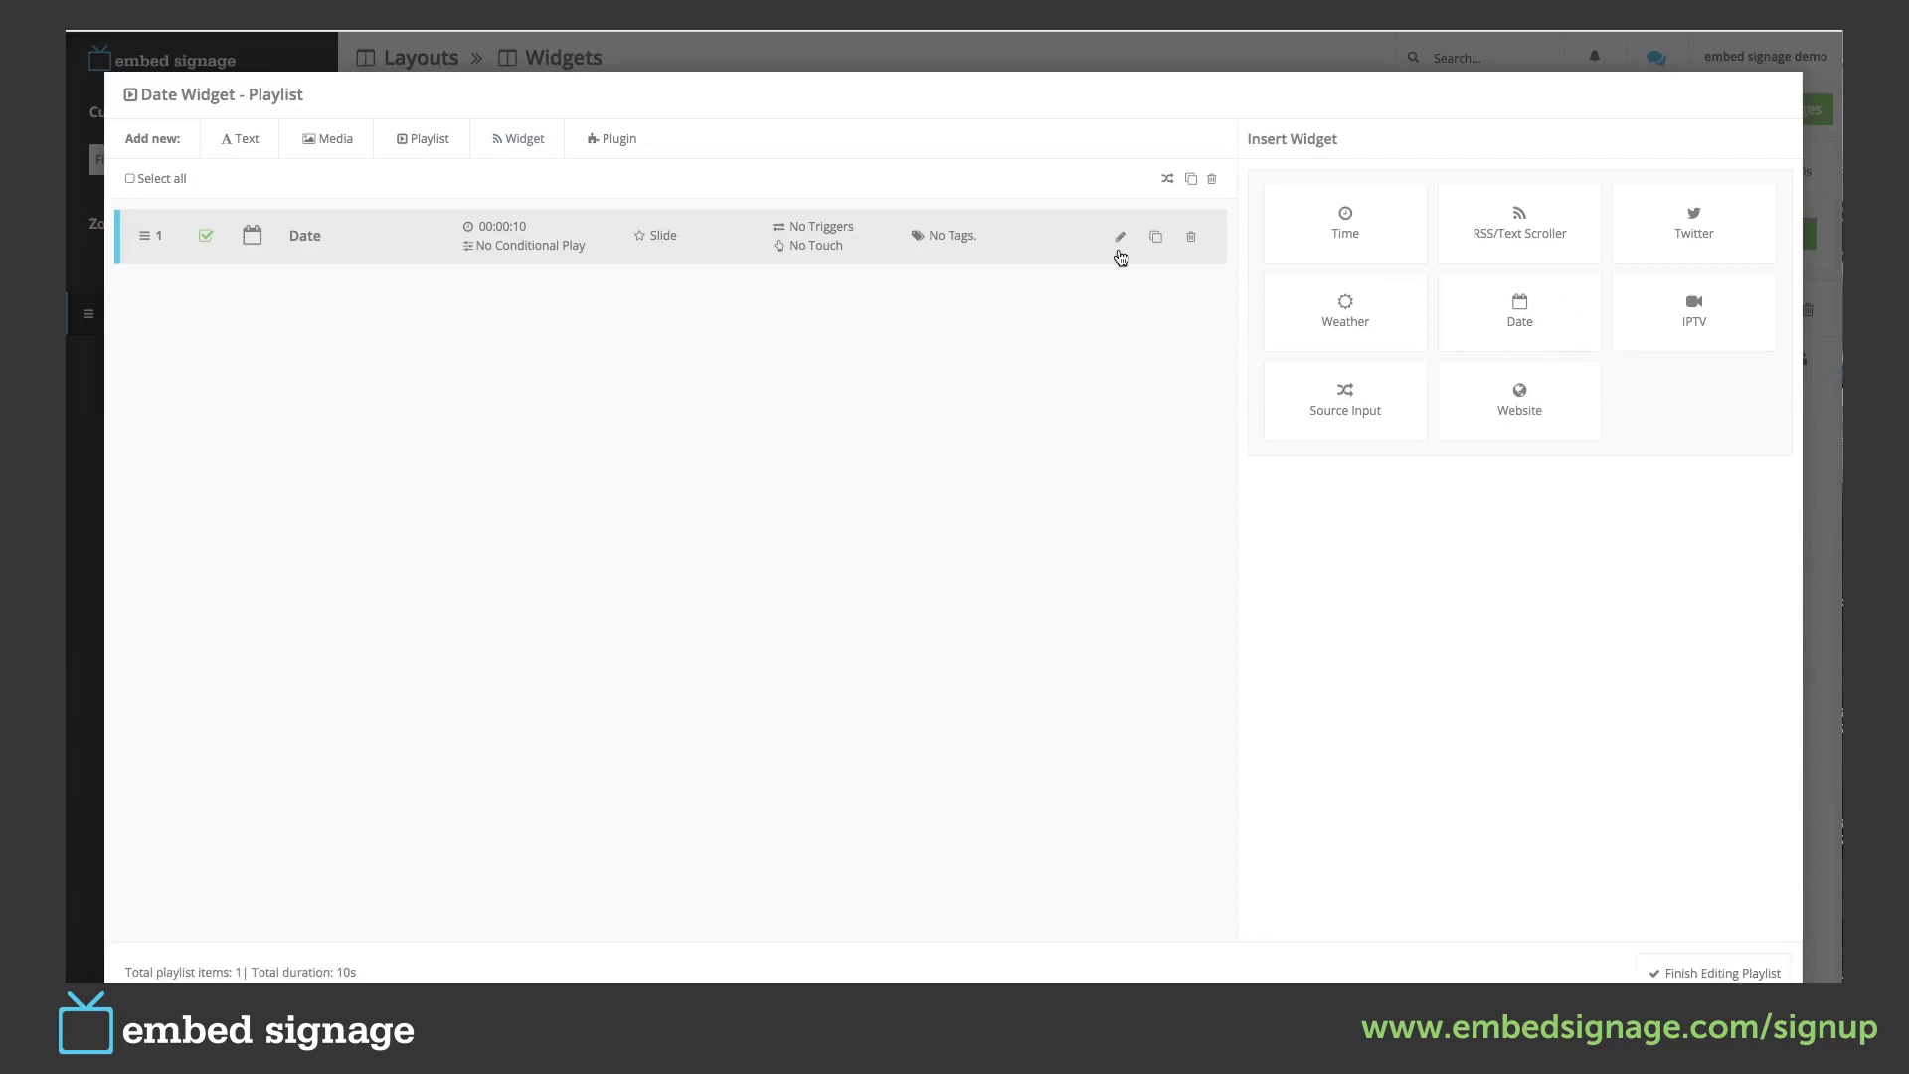
pyautogui.click(1119, 237)
pyautogui.click(1559, 553)
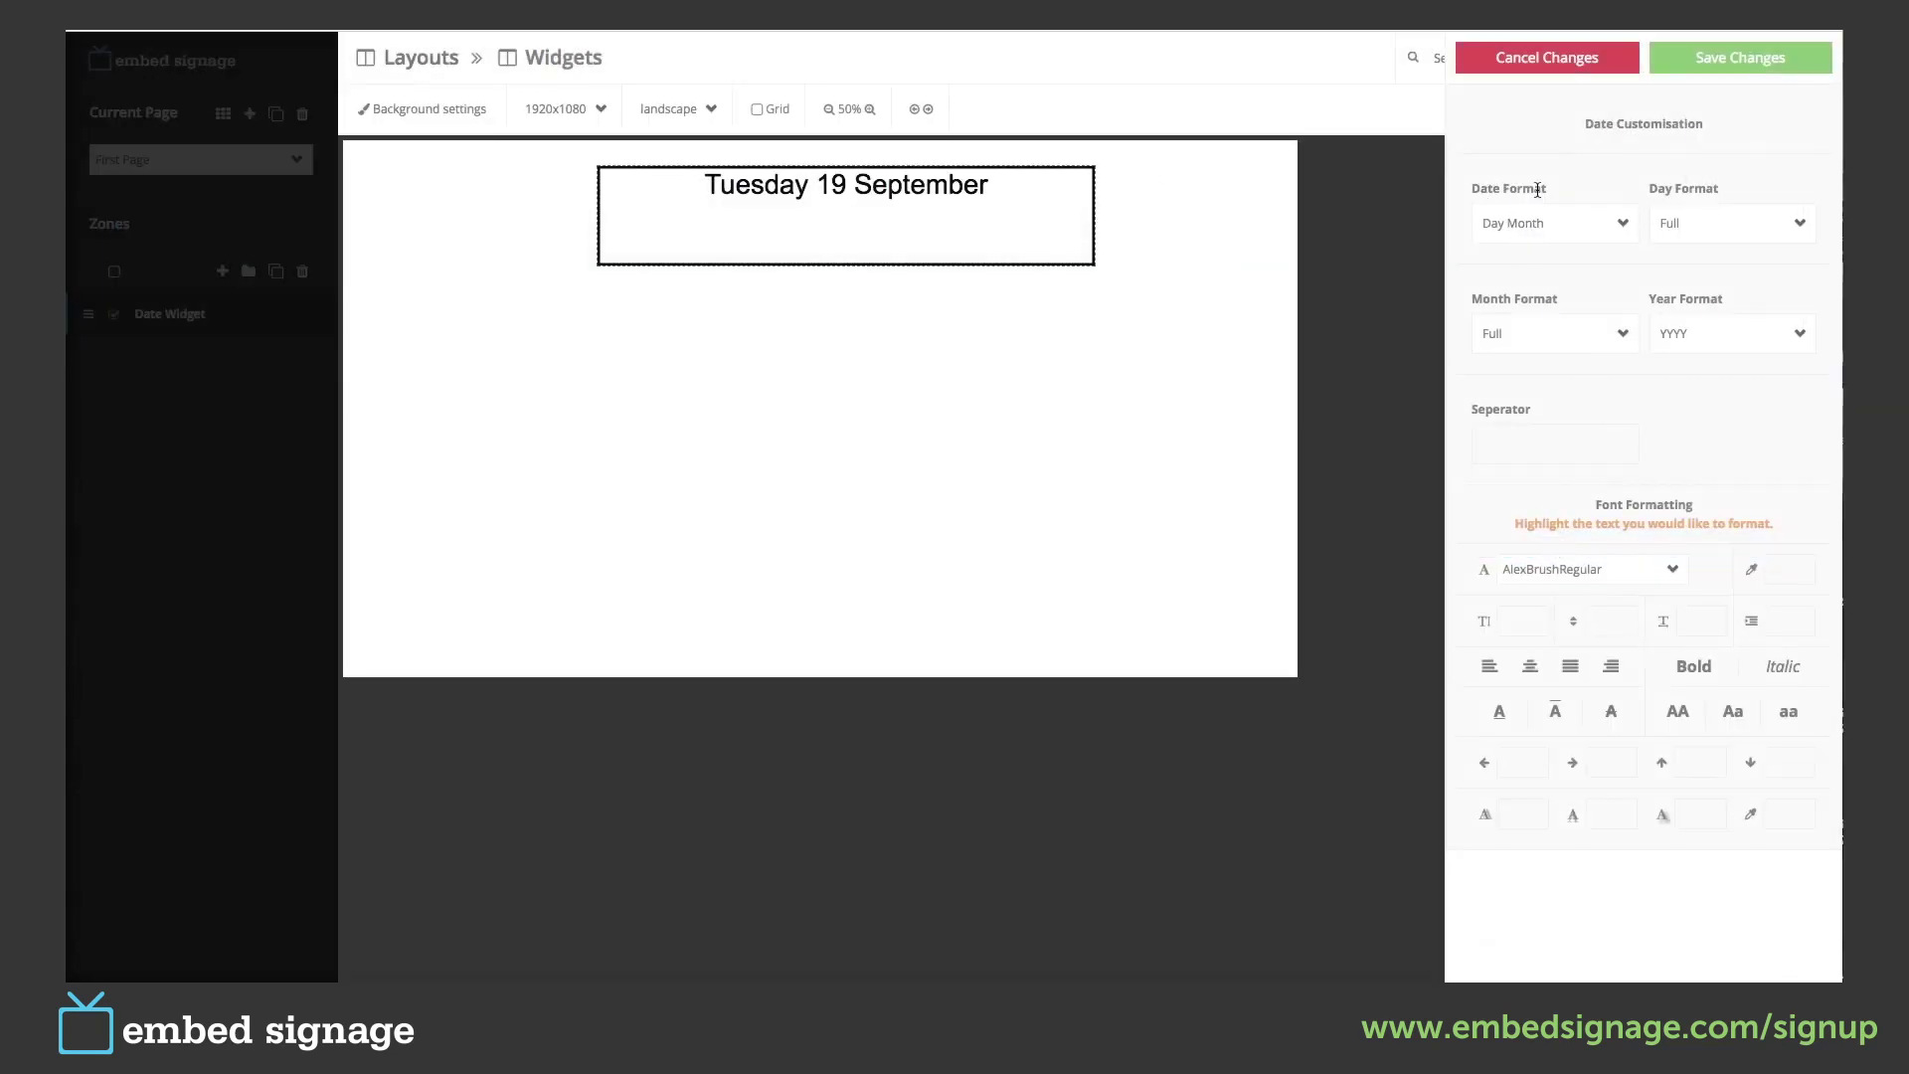
# Set the date widget's date format to Day Month Year after trying Month Day.
pyautogui.click(1564, 233)
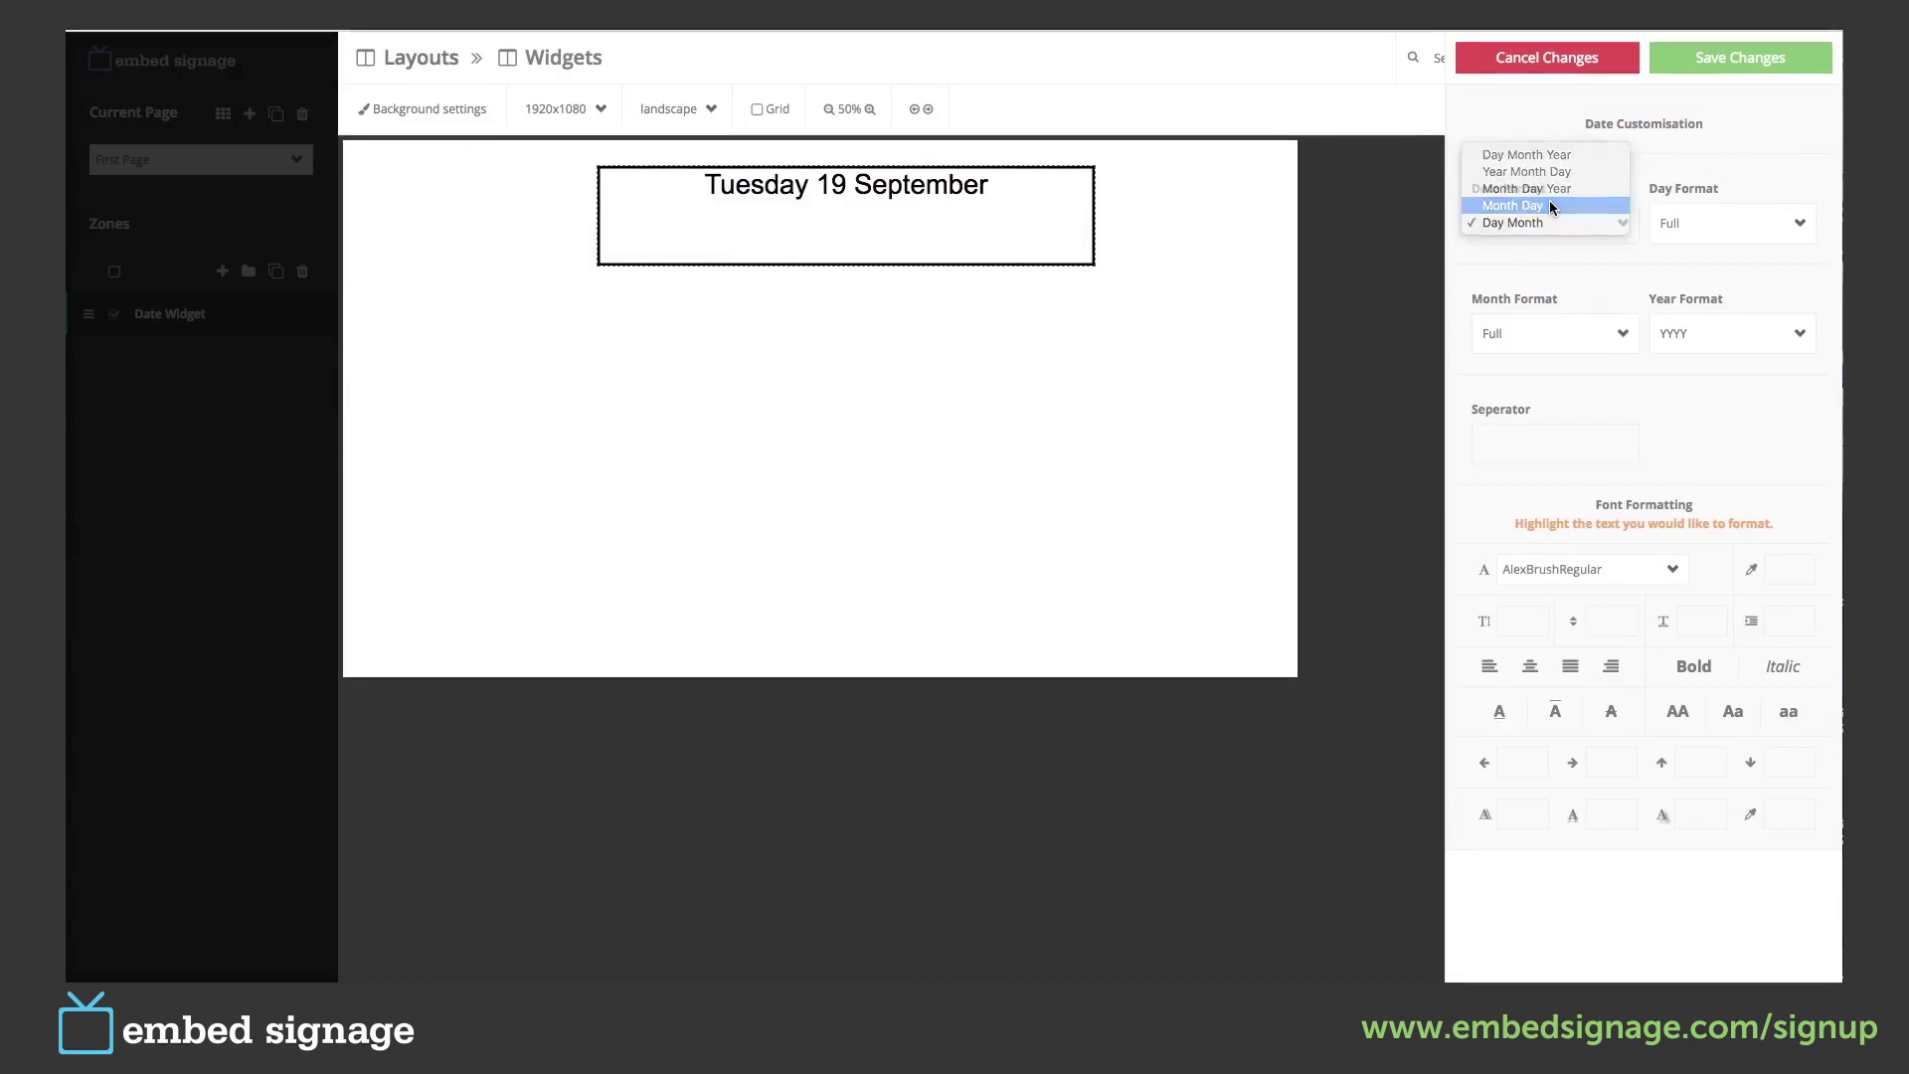
pyautogui.click(1549, 206)
pyautogui.click(1557, 227)
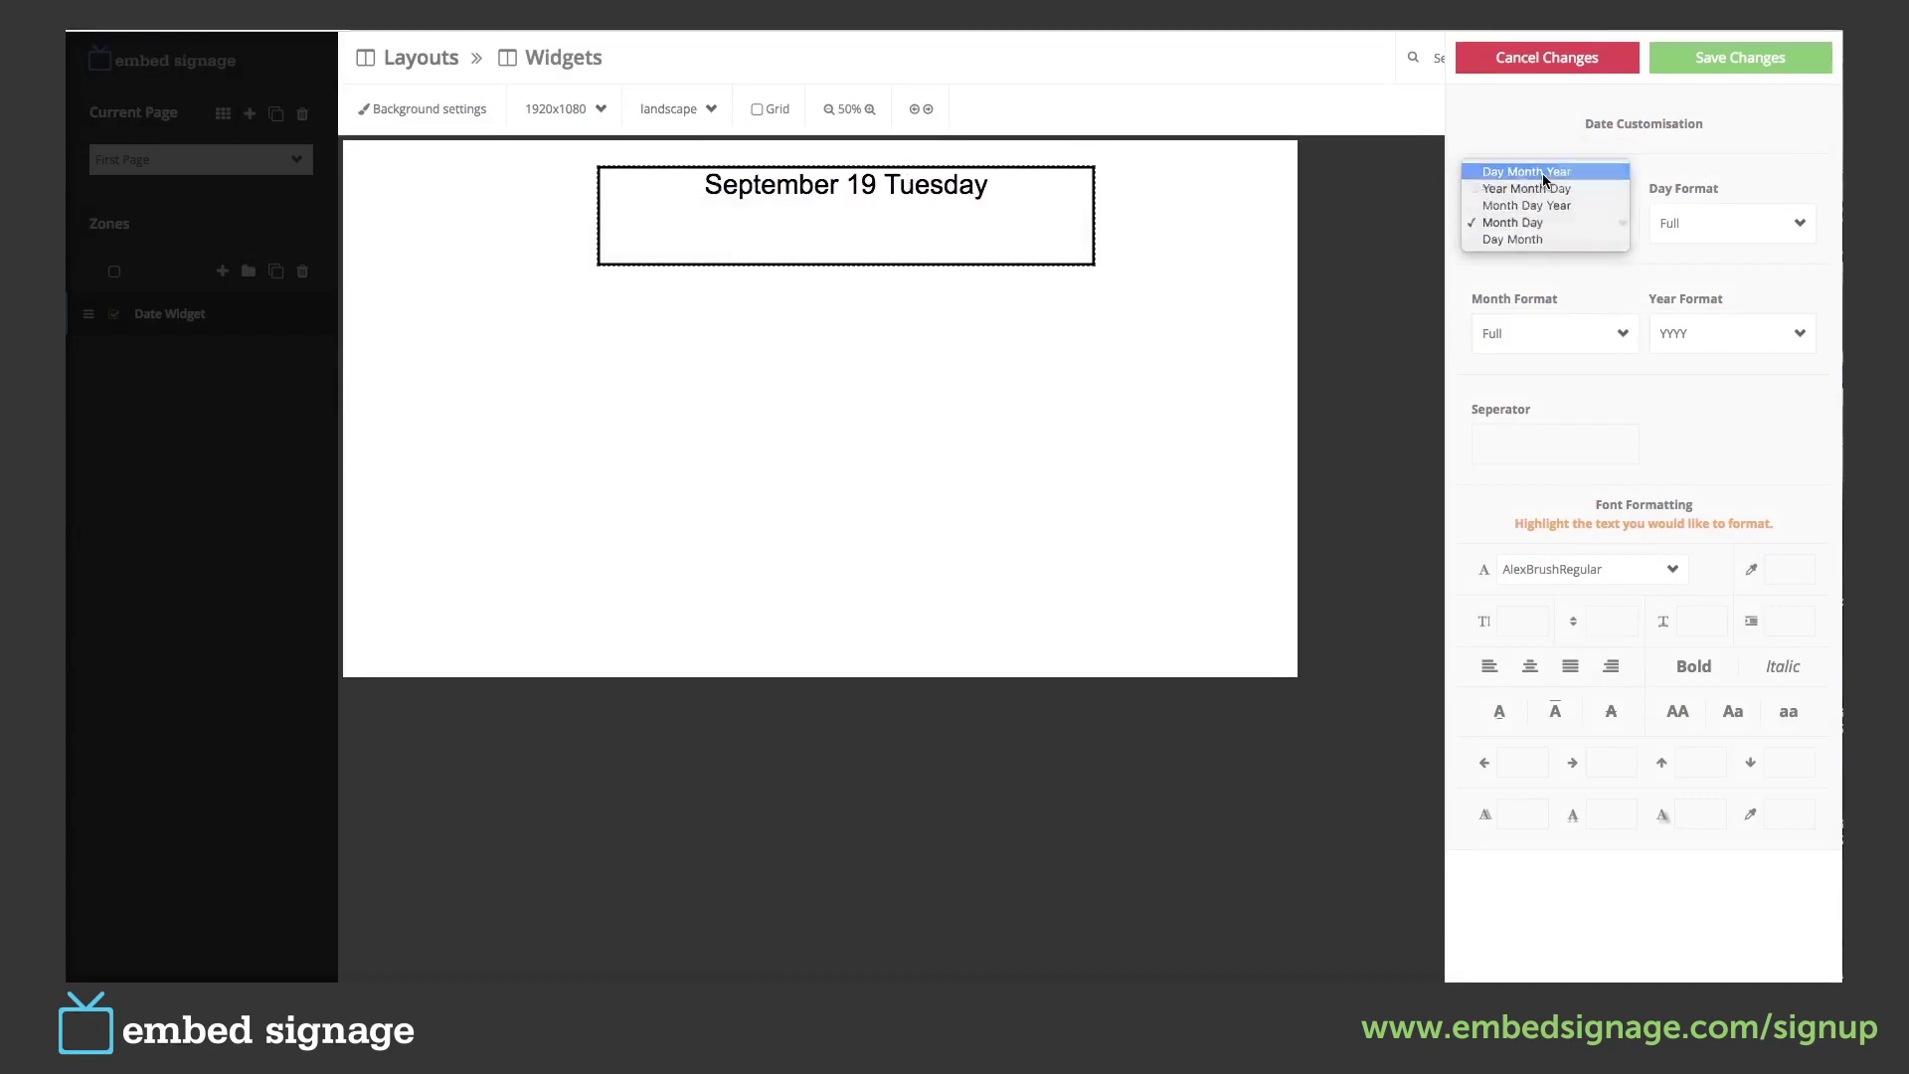
pyautogui.click(1544, 177)
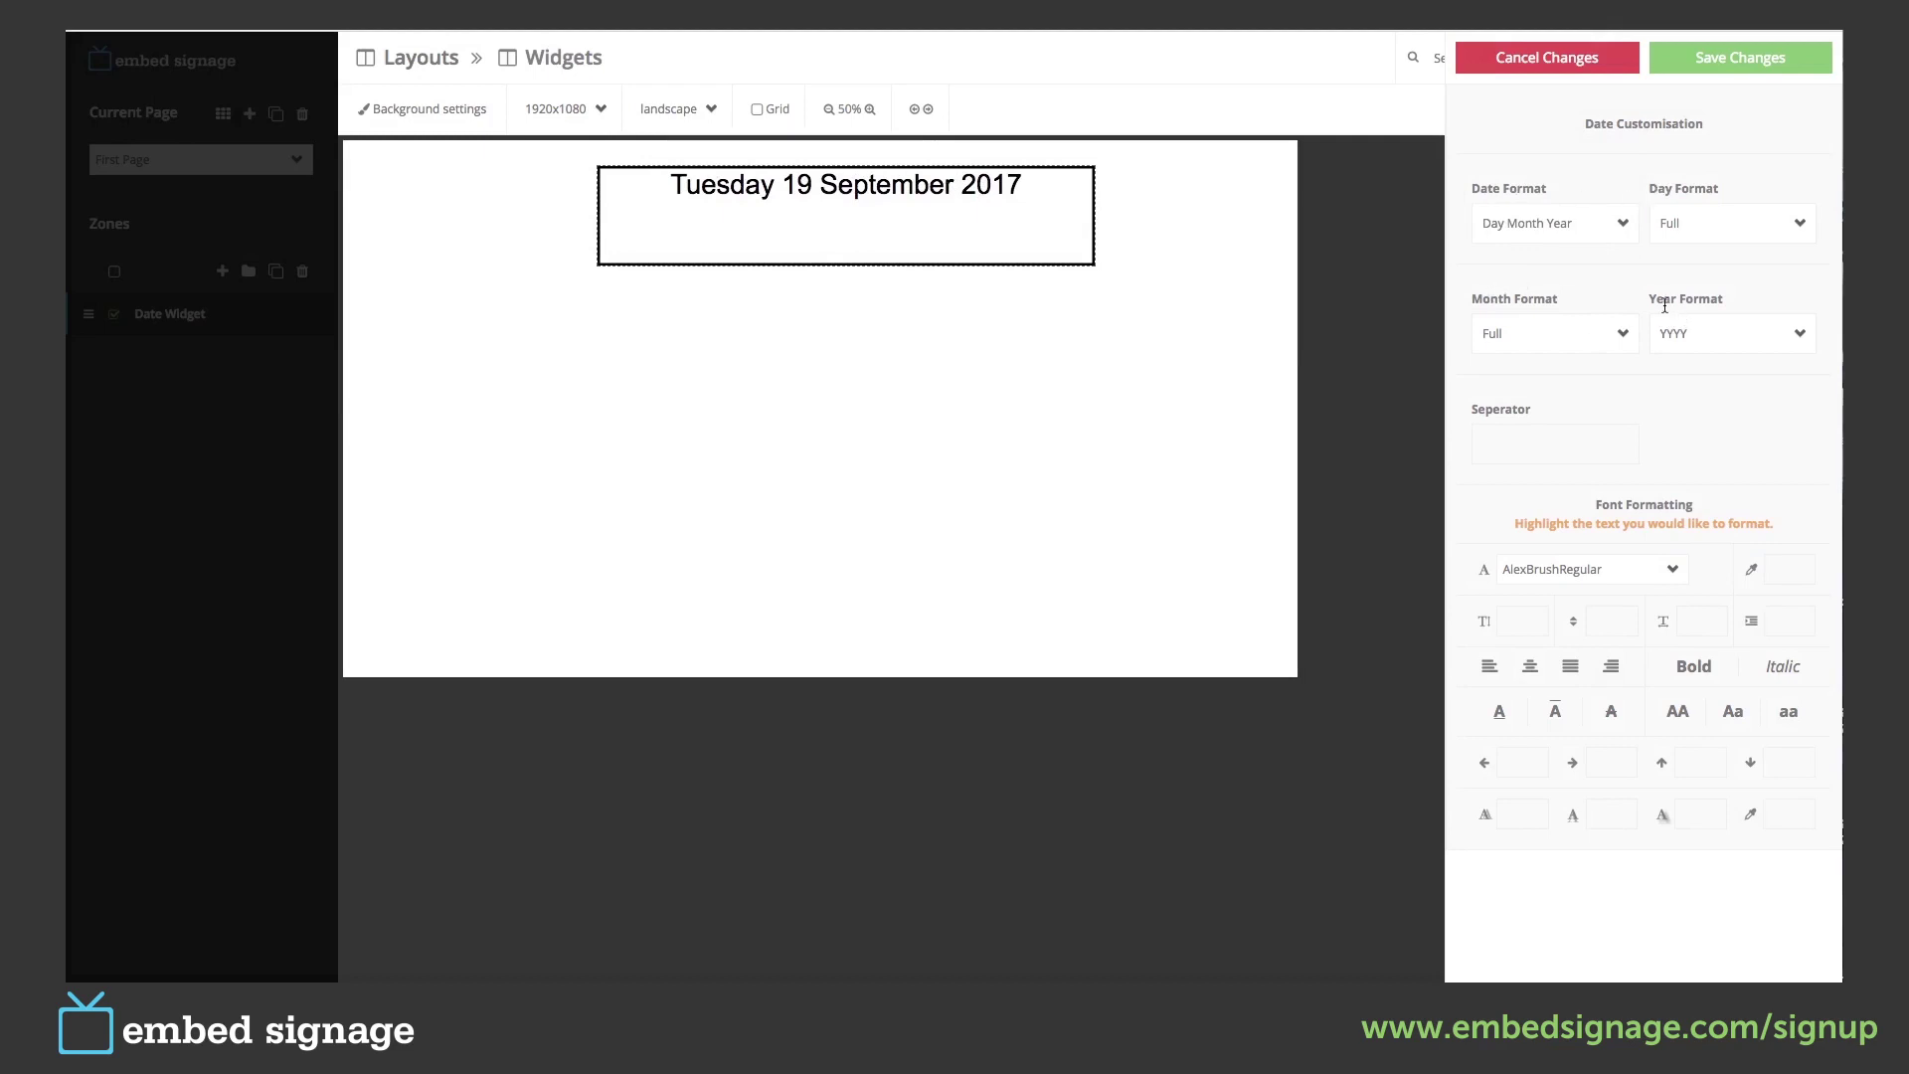
# Try the Short day format and the Number month format on the date widget.
pyautogui.click(1695, 227)
pyautogui.click(1695, 215)
pyautogui.click(1699, 225)
pyautogui.click(1701, 243)
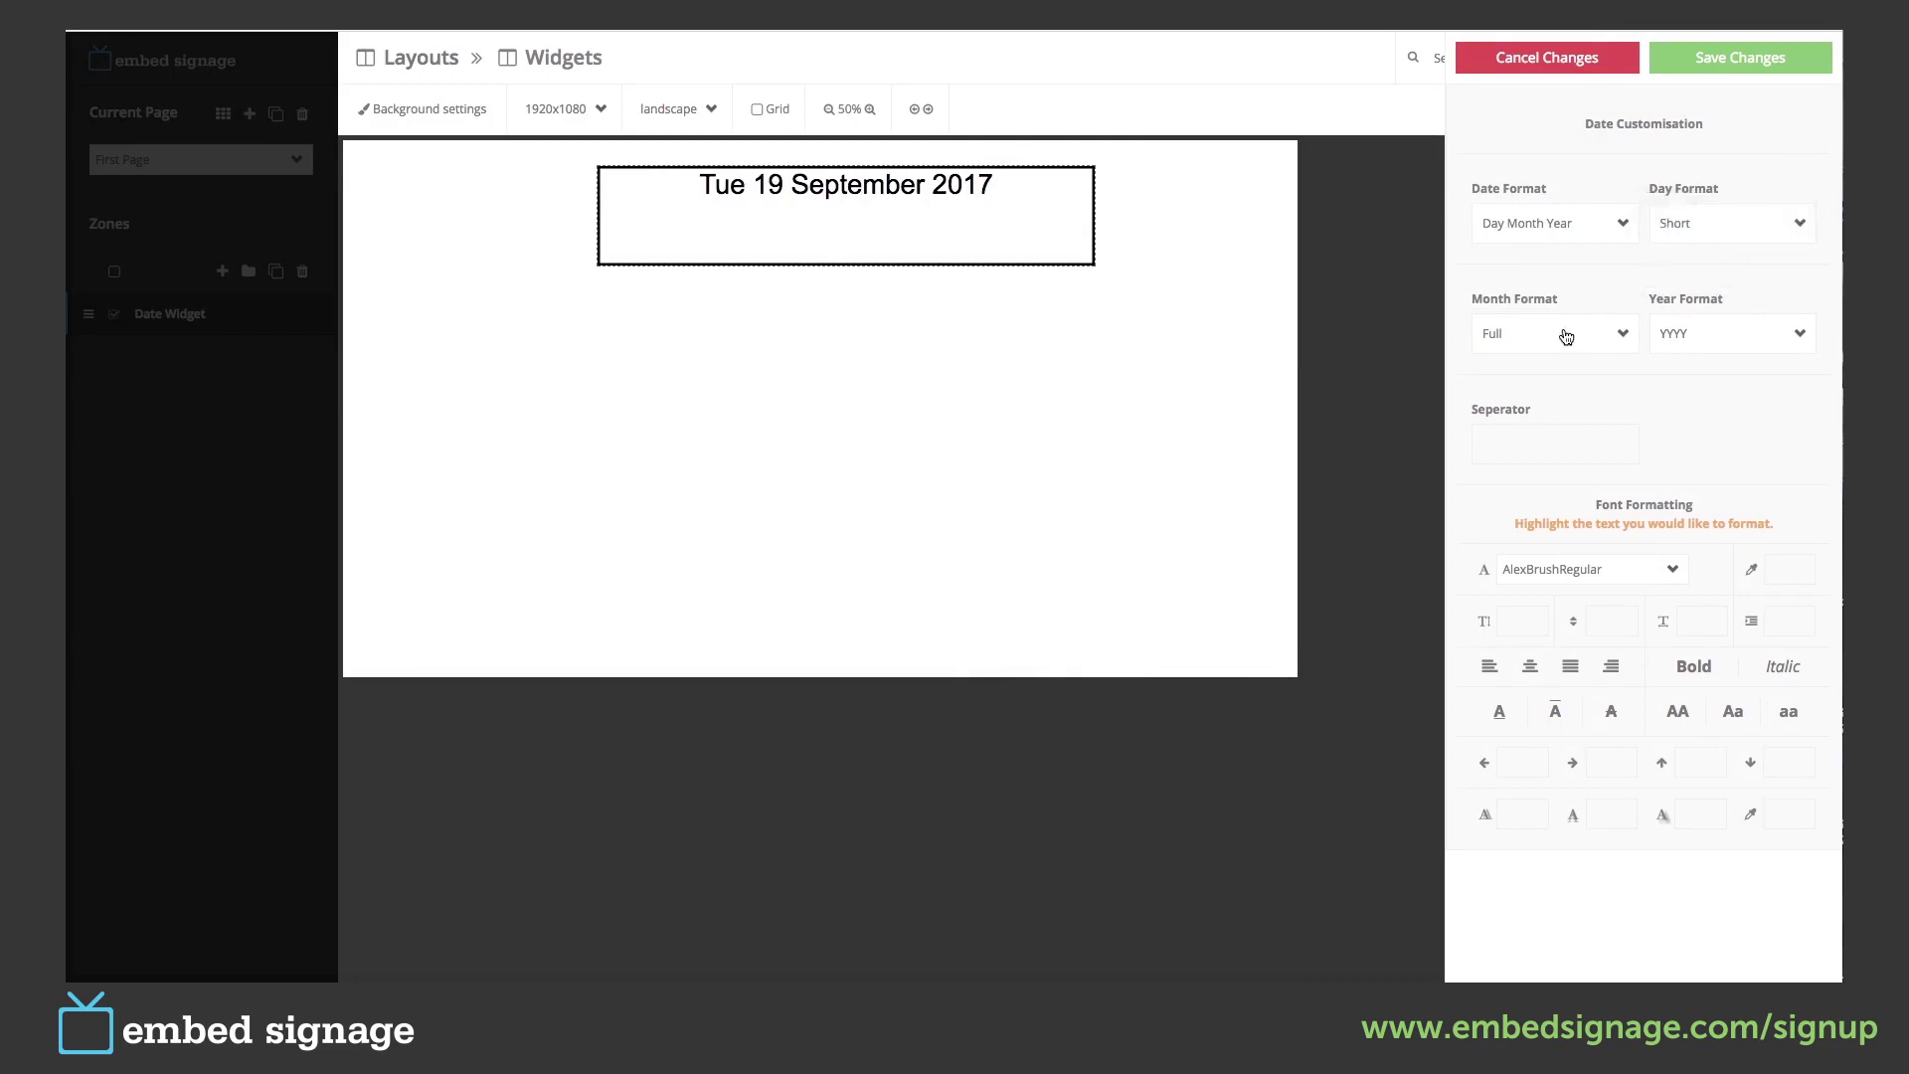
pyautogui.click(1557, 333)
pyautogui.click(1537, 298)
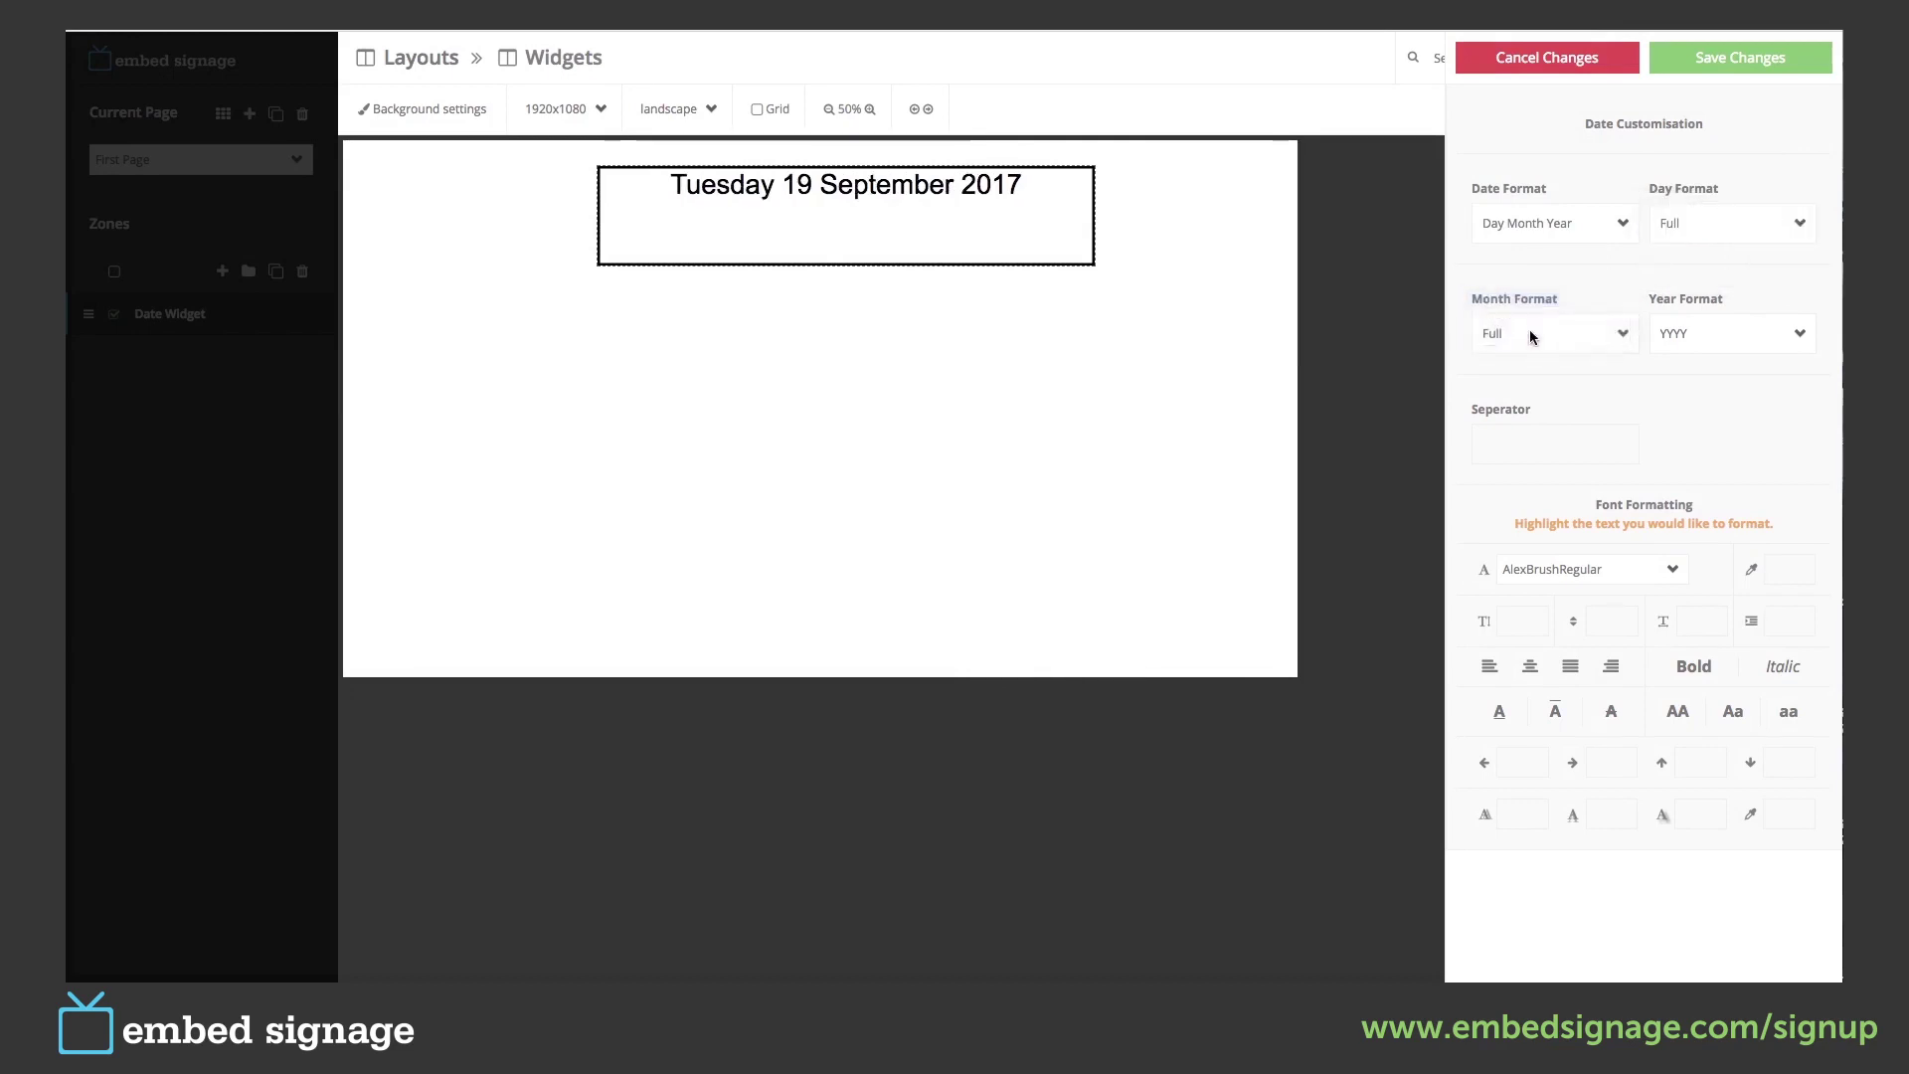
pyautogui.click(1529, 330)
pyautogui.click(1532, 367)
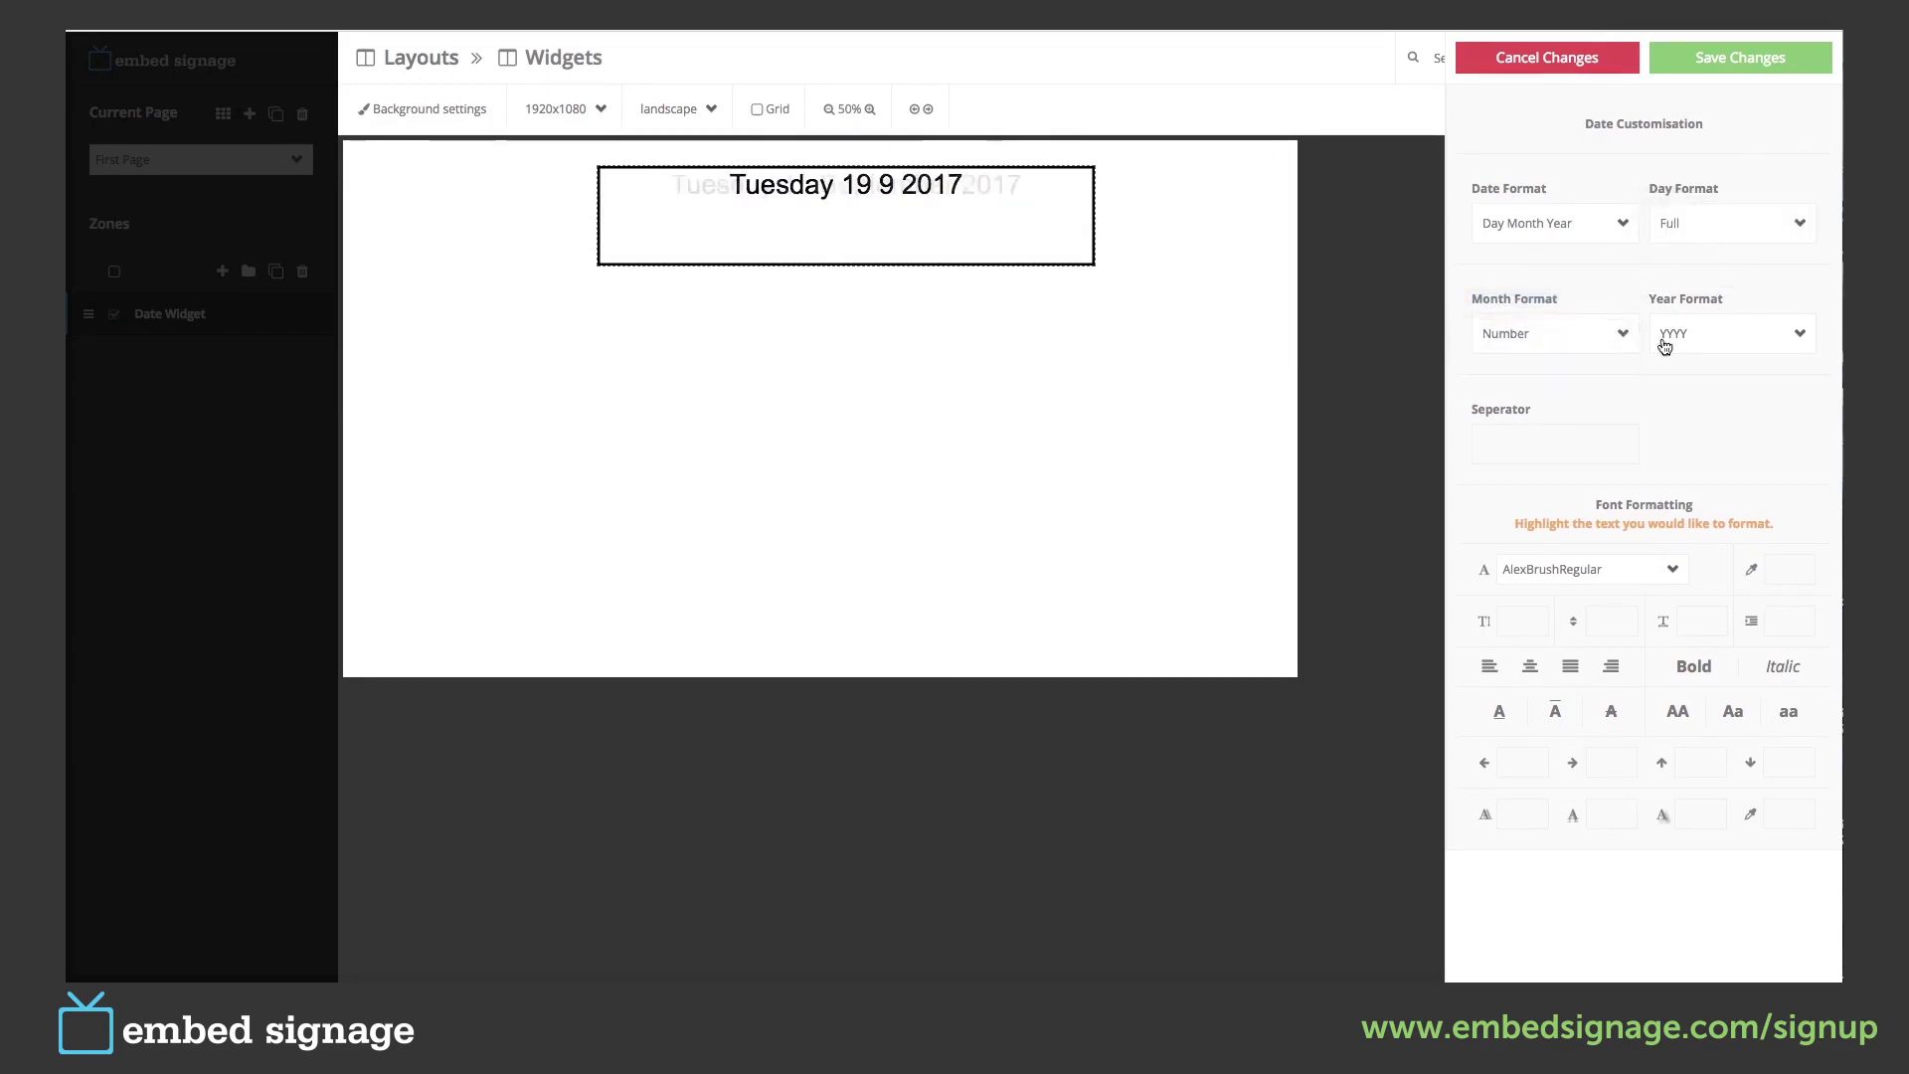
# Set the date widget's year format to YY and its month format to Full.
pyautogui.click(1680, 335)
pyautogui.click(1684, 323)
pyautogui.click(1684, 328)
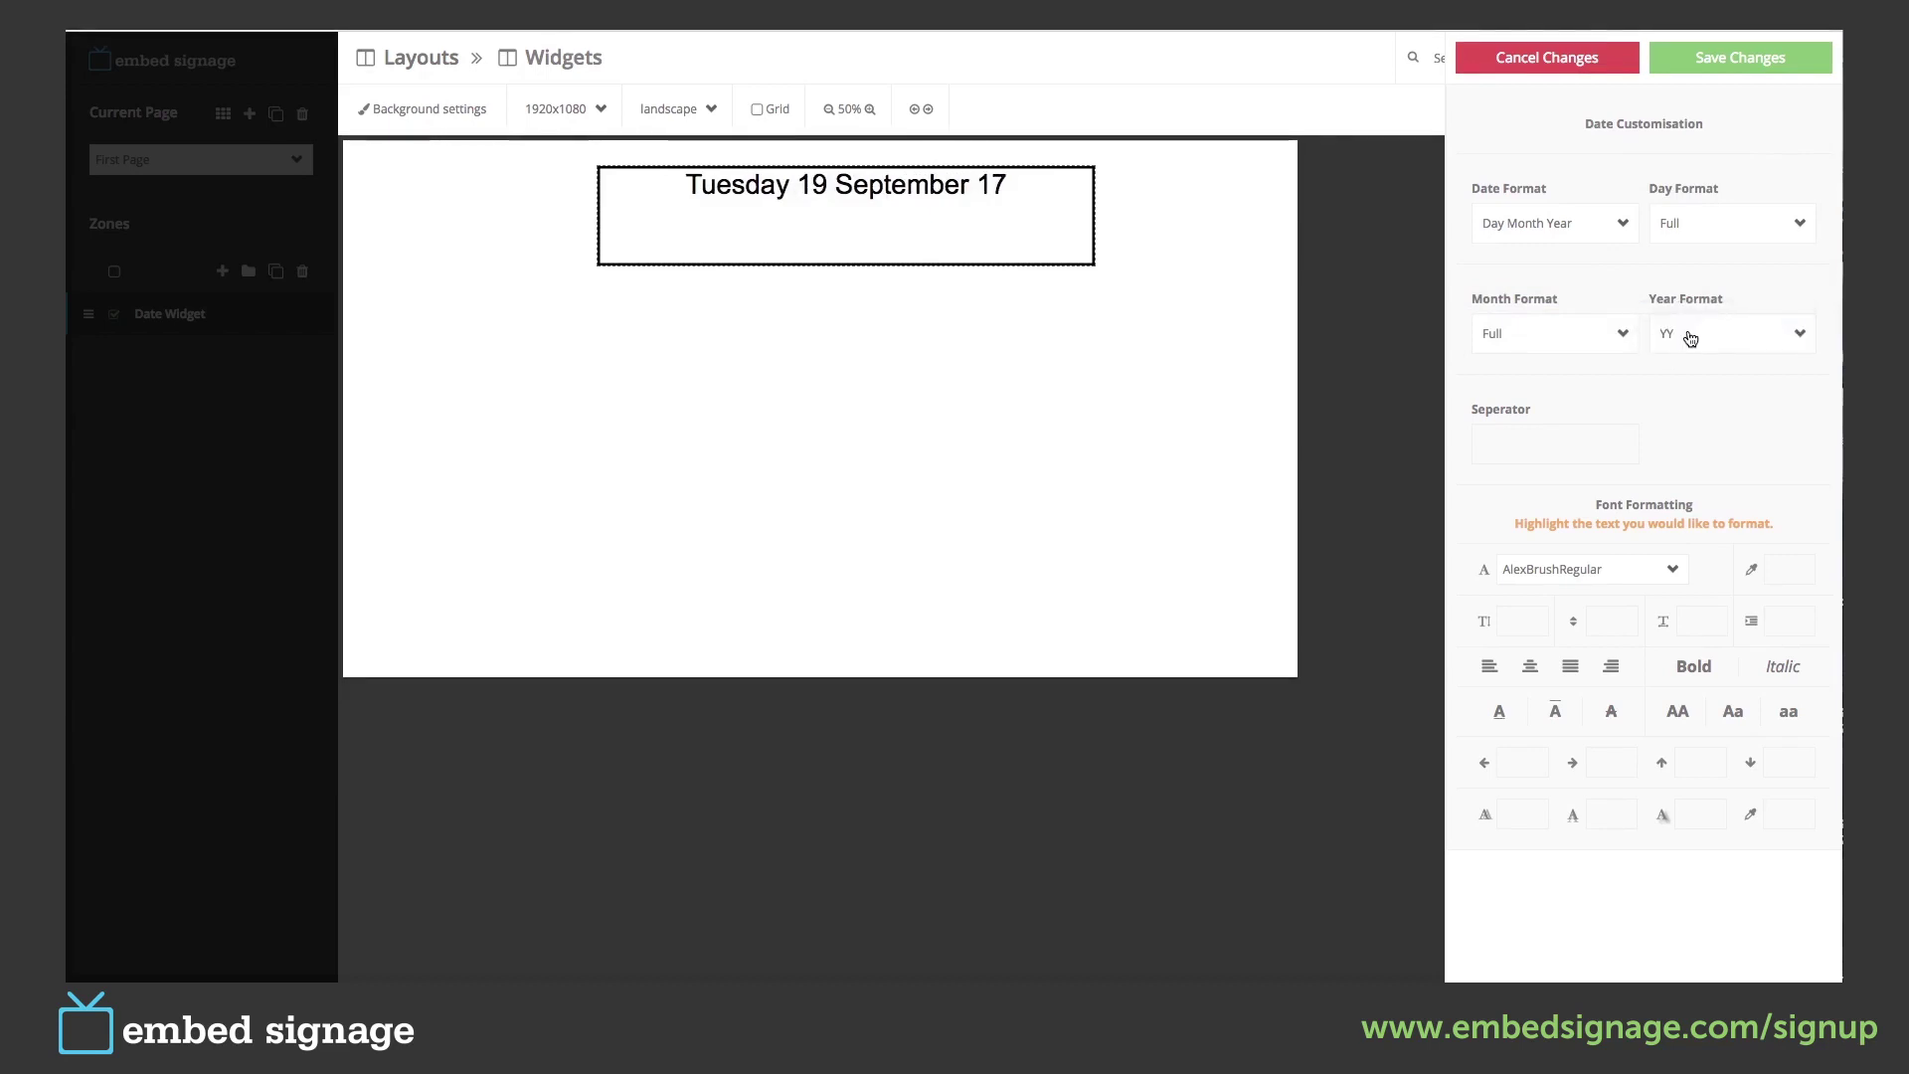
# Try a slash as the date separator and clear it again.
pyautogui.click(1508, 443)
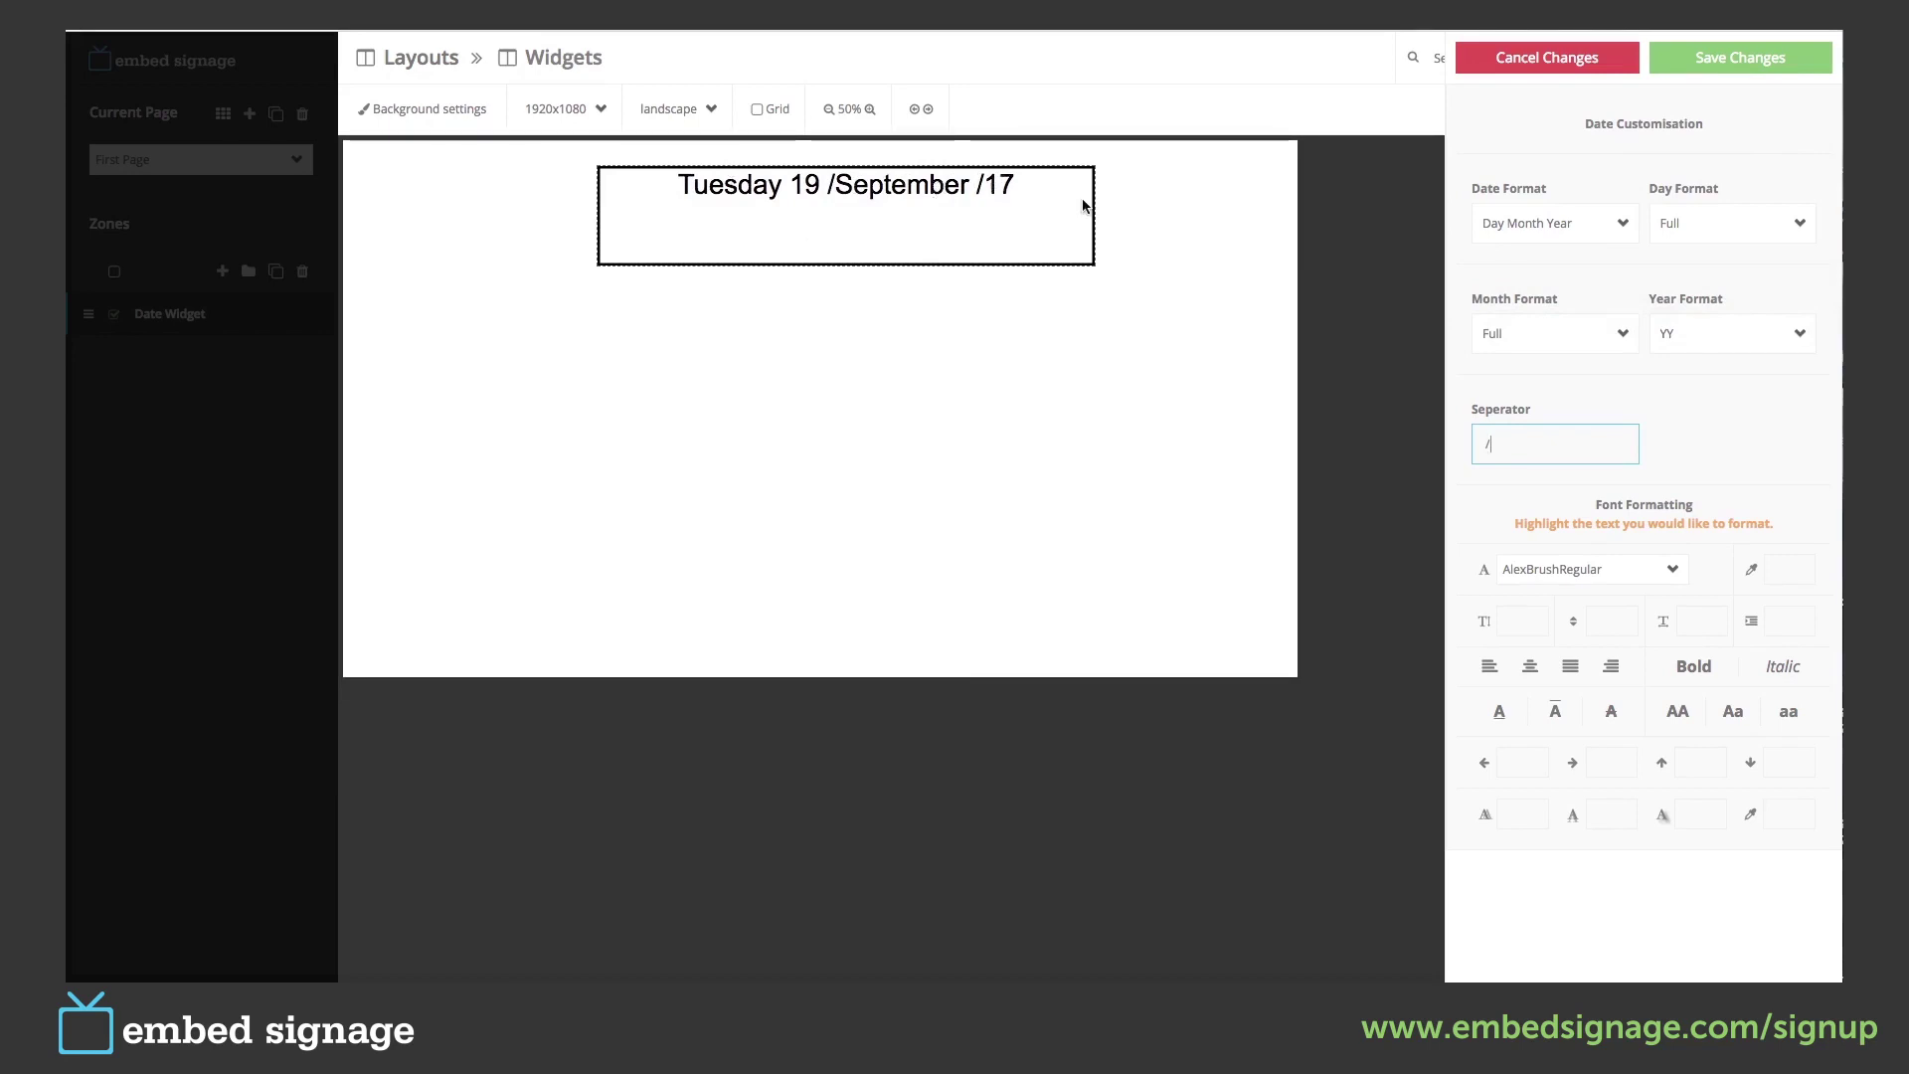
pyautogui.press('BackSpace')
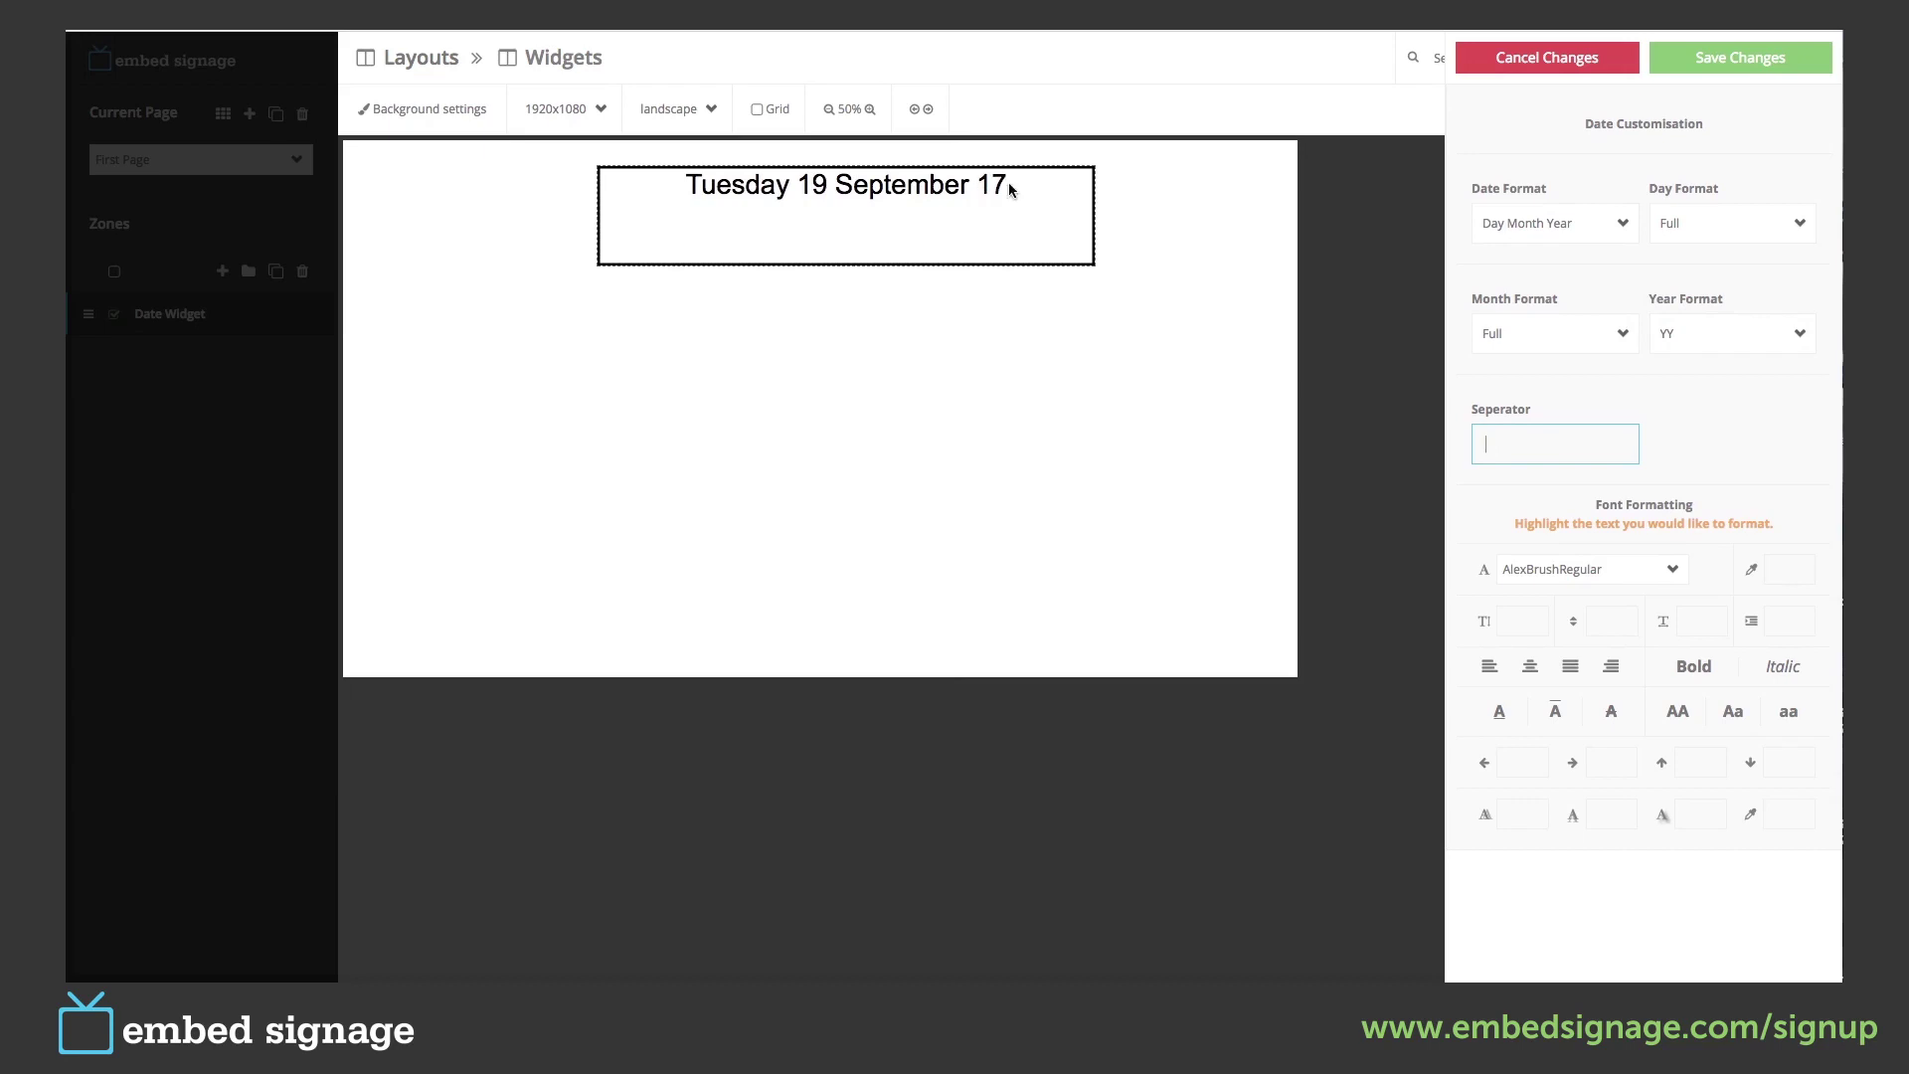
# Format the whole date text in the AmbleRegular font at size 70.
pyautogui.moveTo(1007, 184); pyautogui.dragTo(682, 184)
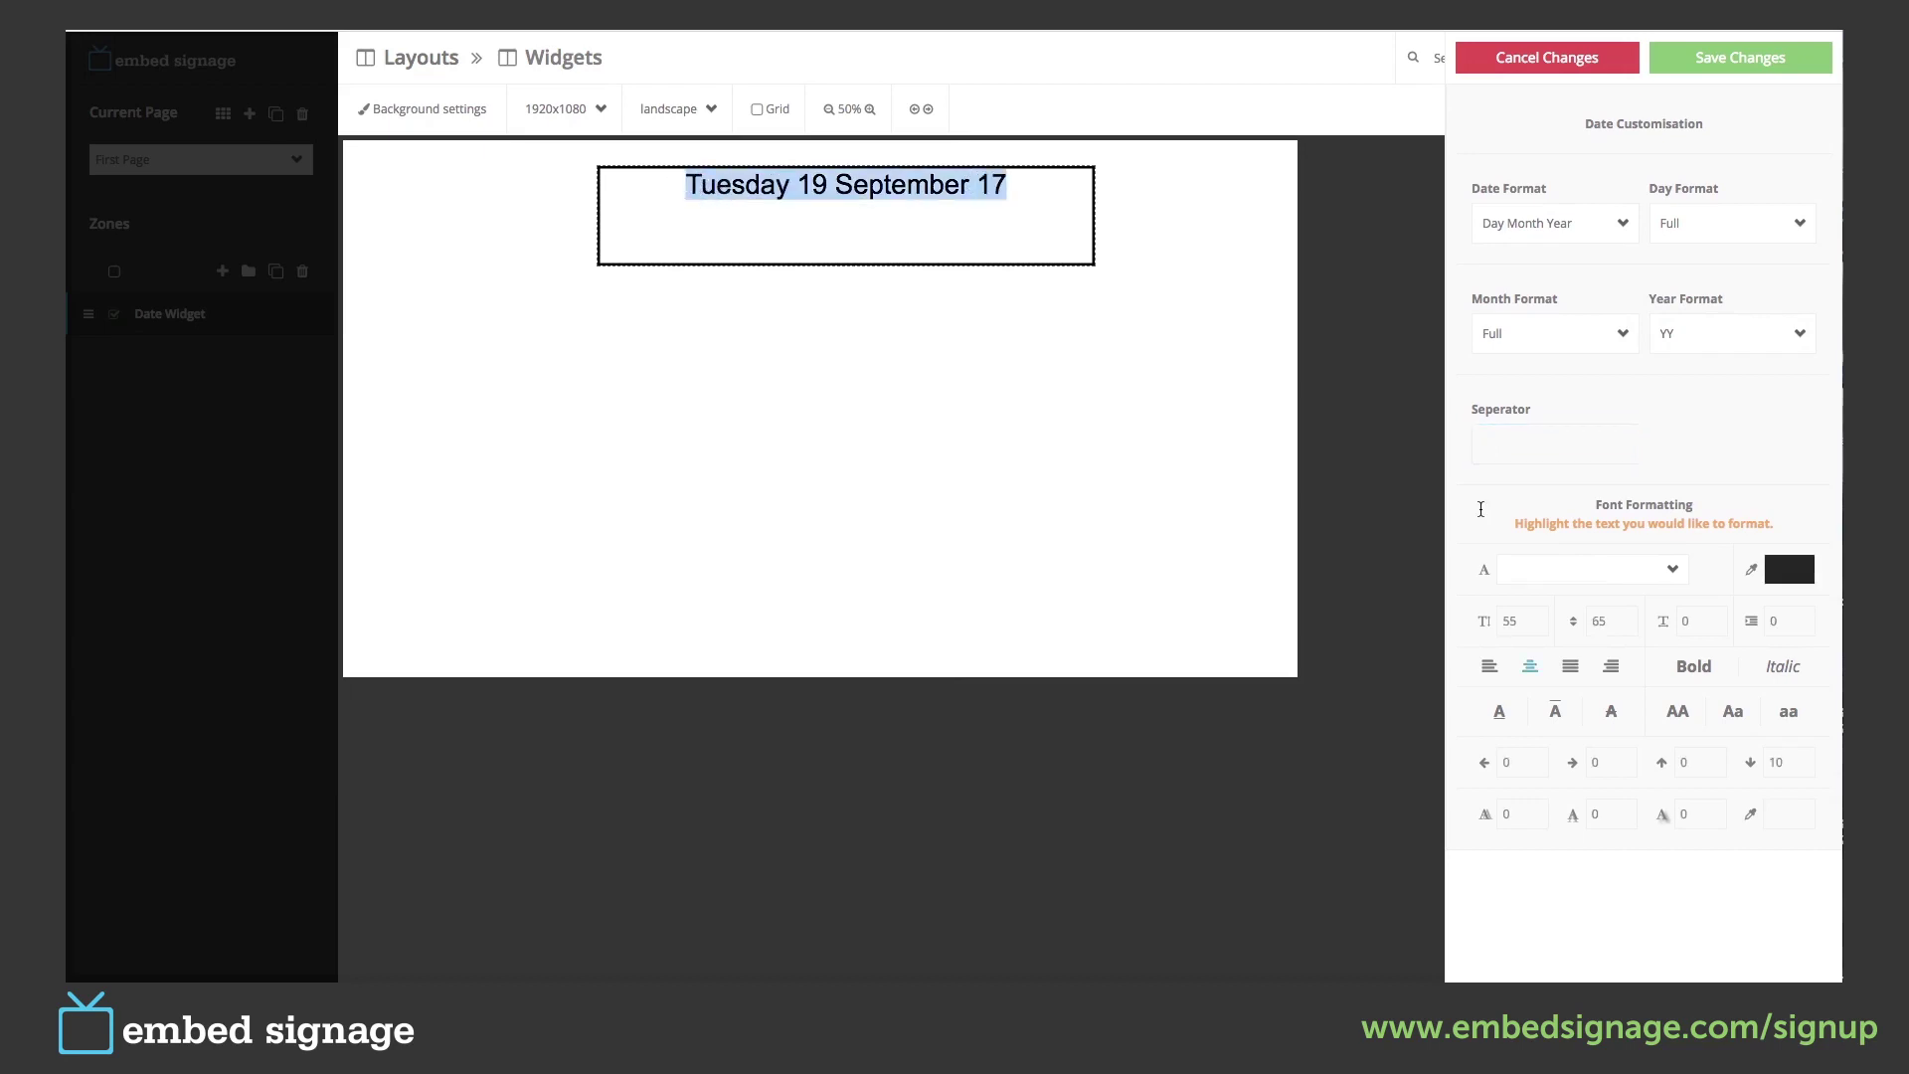
pyautogui.click(1564, 567)
pyautogui.click(1564, 586)
pyautogui.moveTo(1521, 621); pyautogui.dragTo(1491, 624)
pyautogui.write('70')
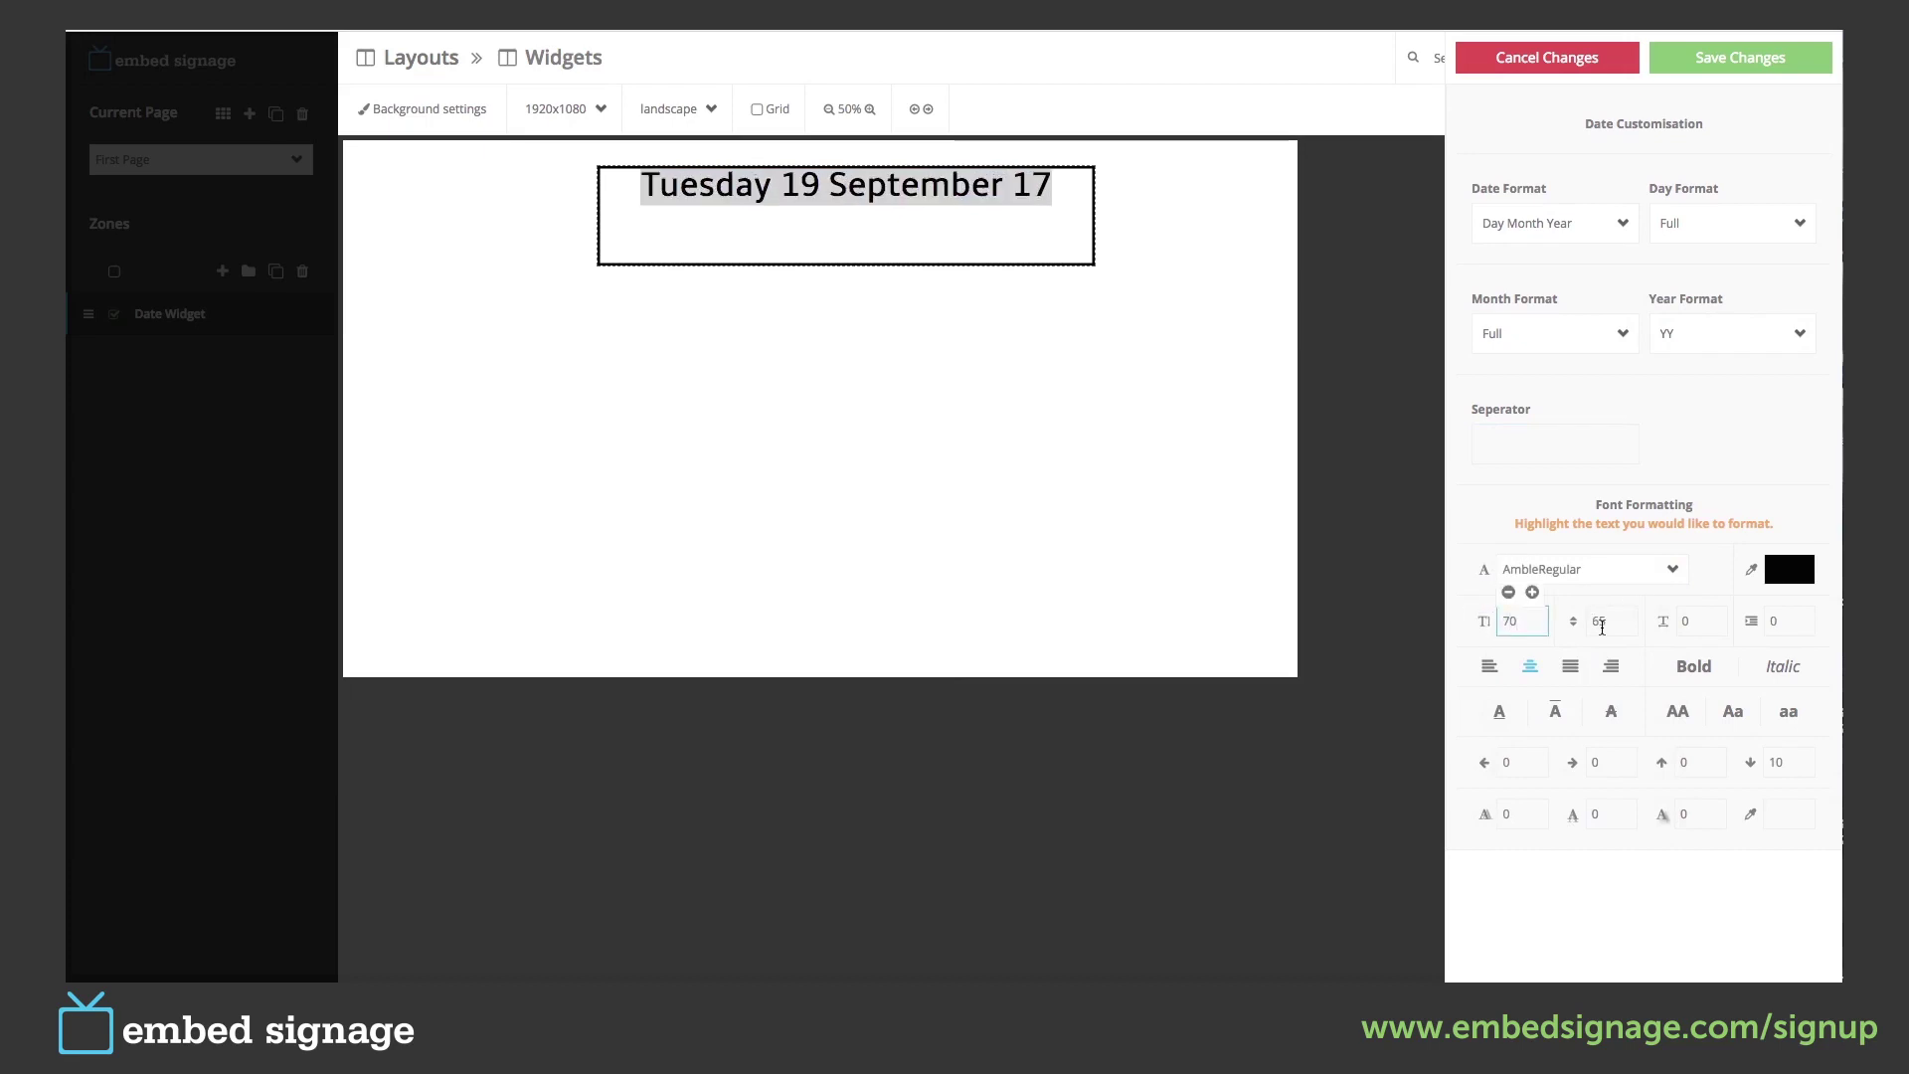
# Set the date text's line height to 180 and save the customisation, finishing the playlist edit.
pyautogui.doubleClick(1601, 620)
pyautogui.write('180')
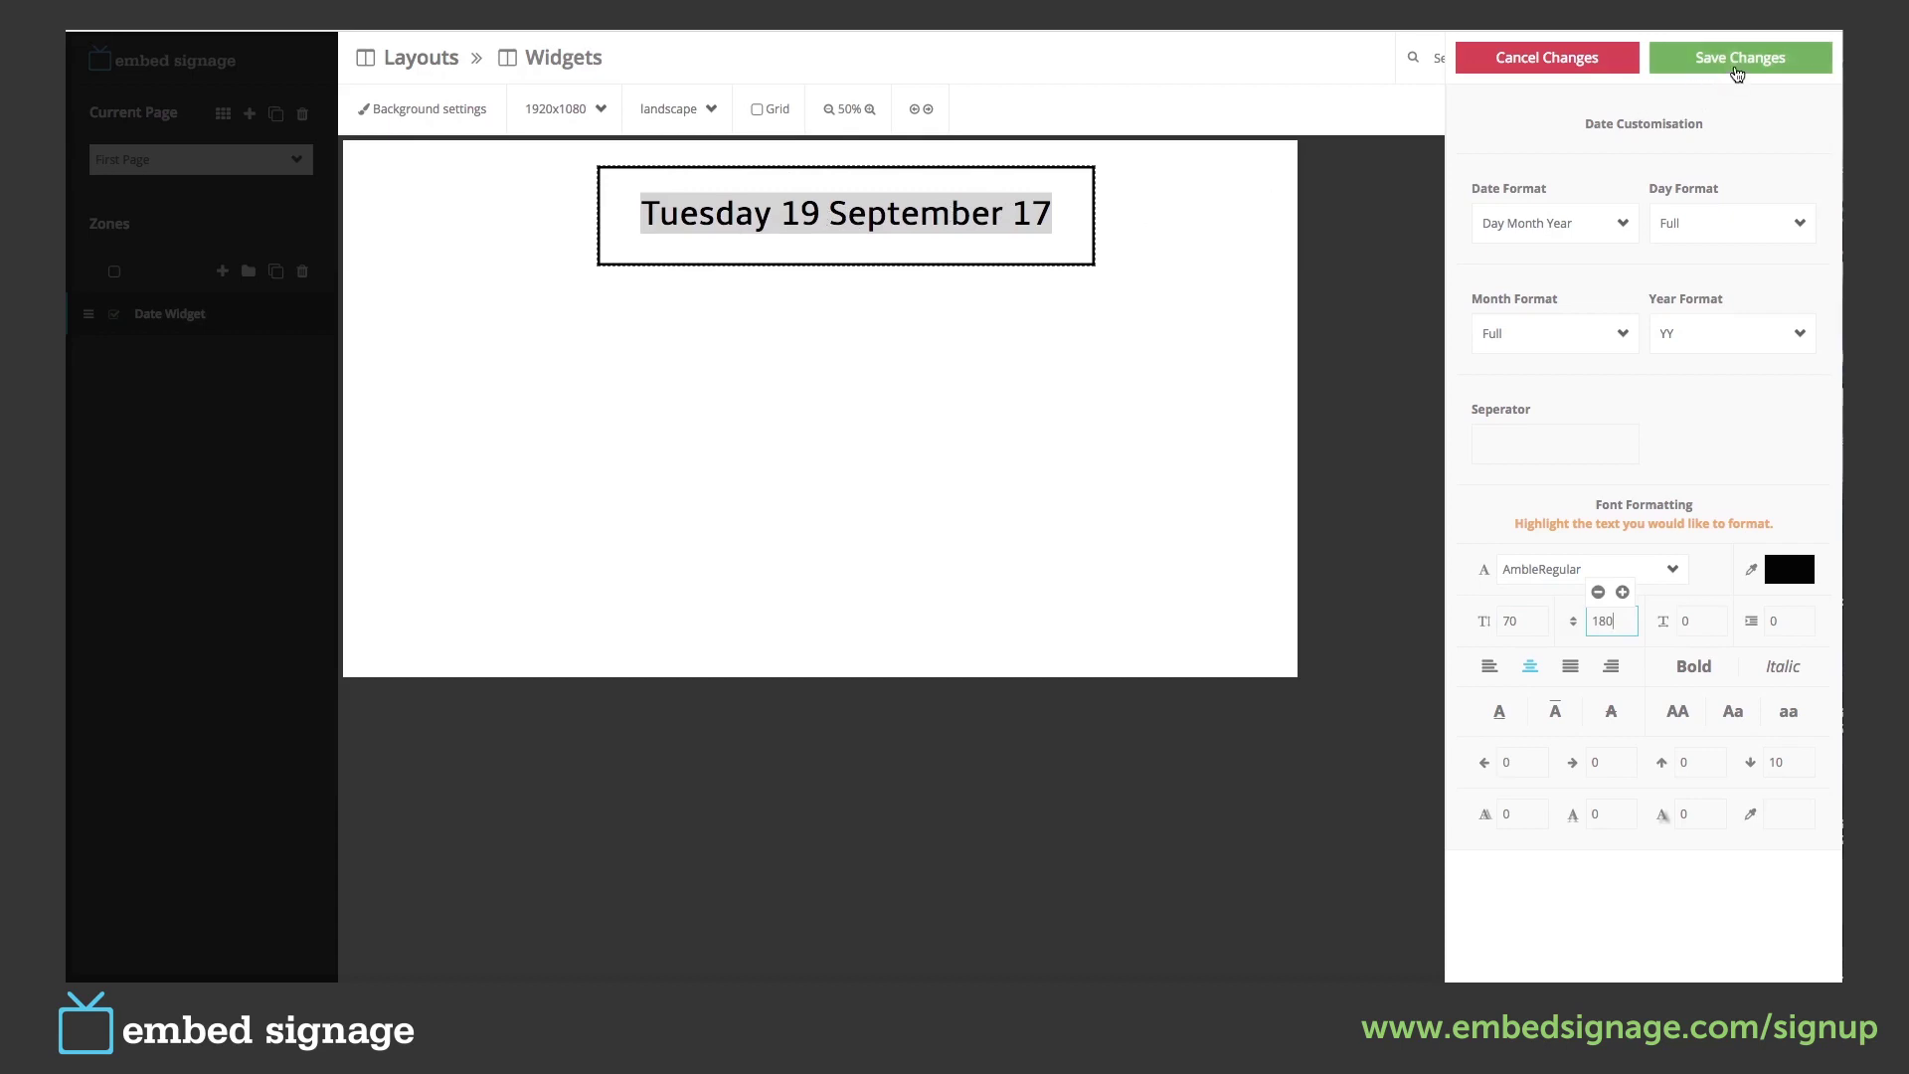
pyautogui.click(1735, 68)
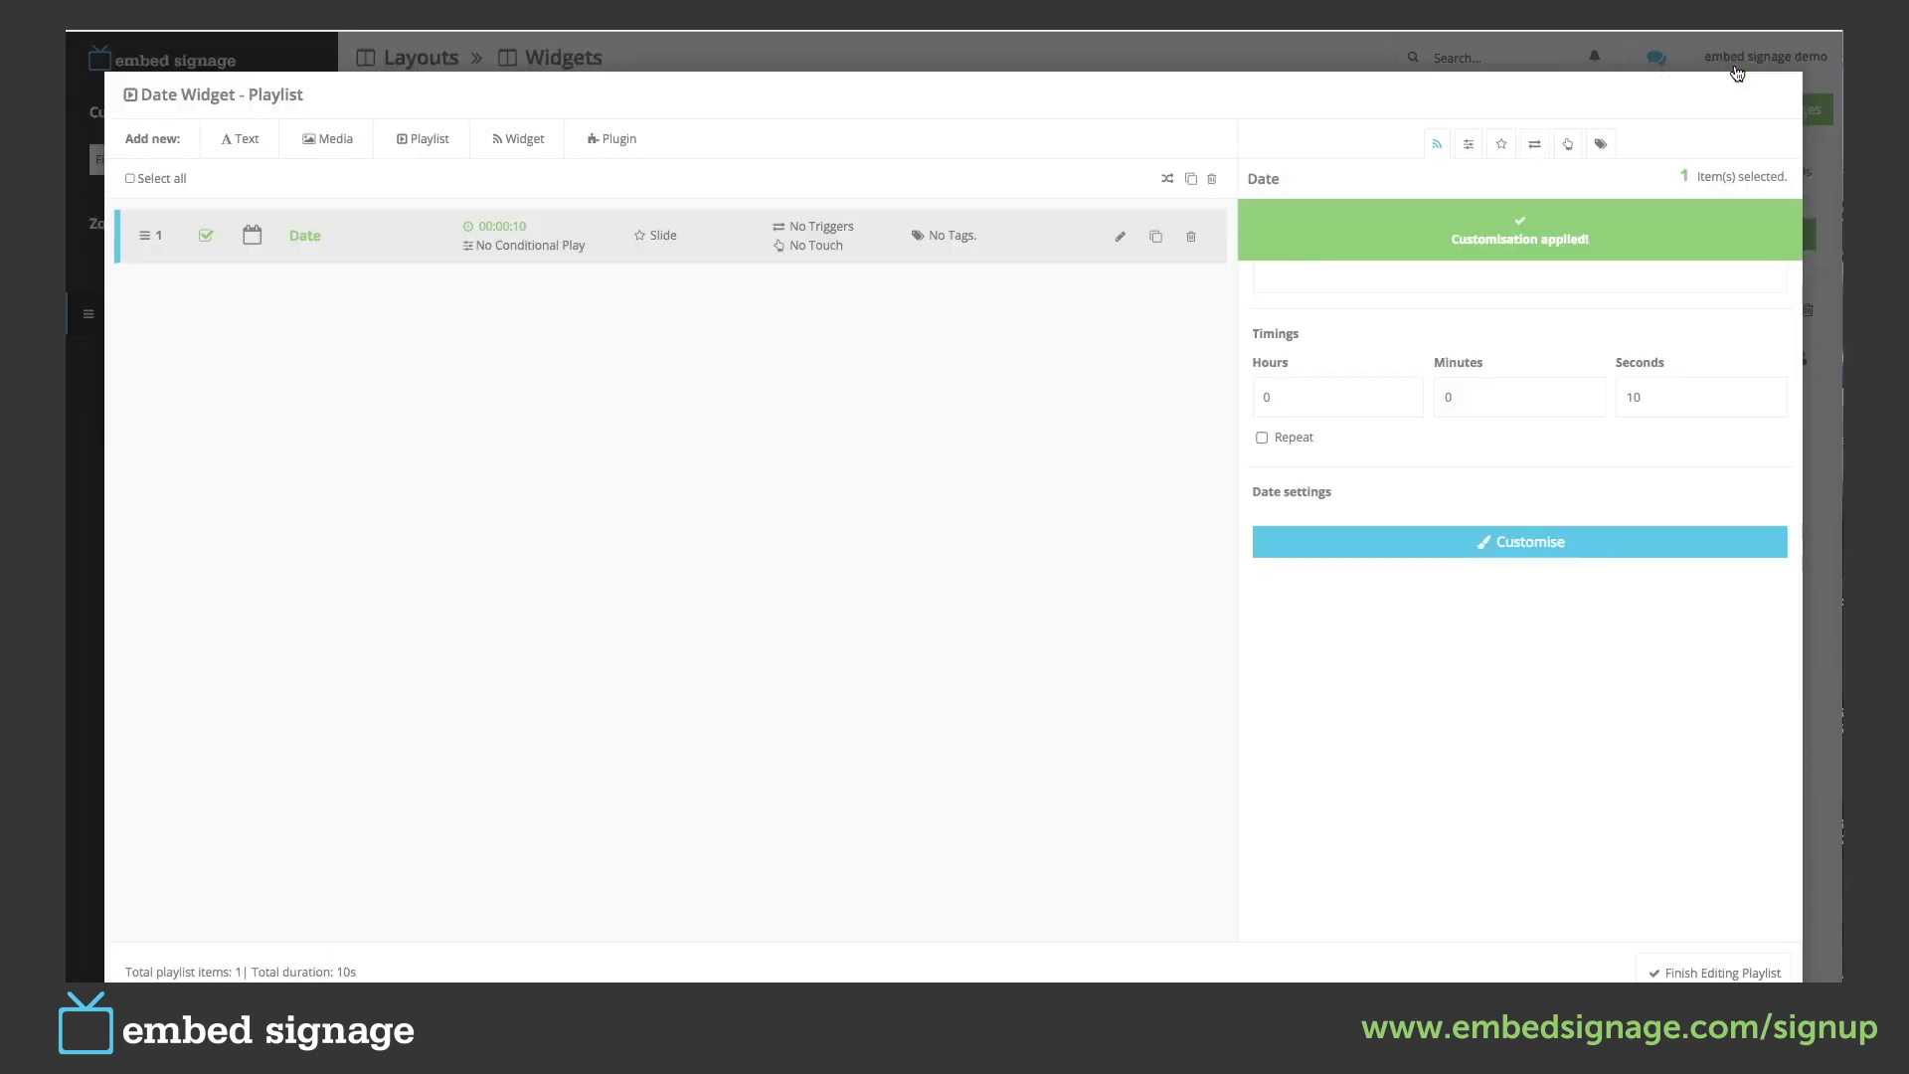
pyautogui.click(1719, 974)
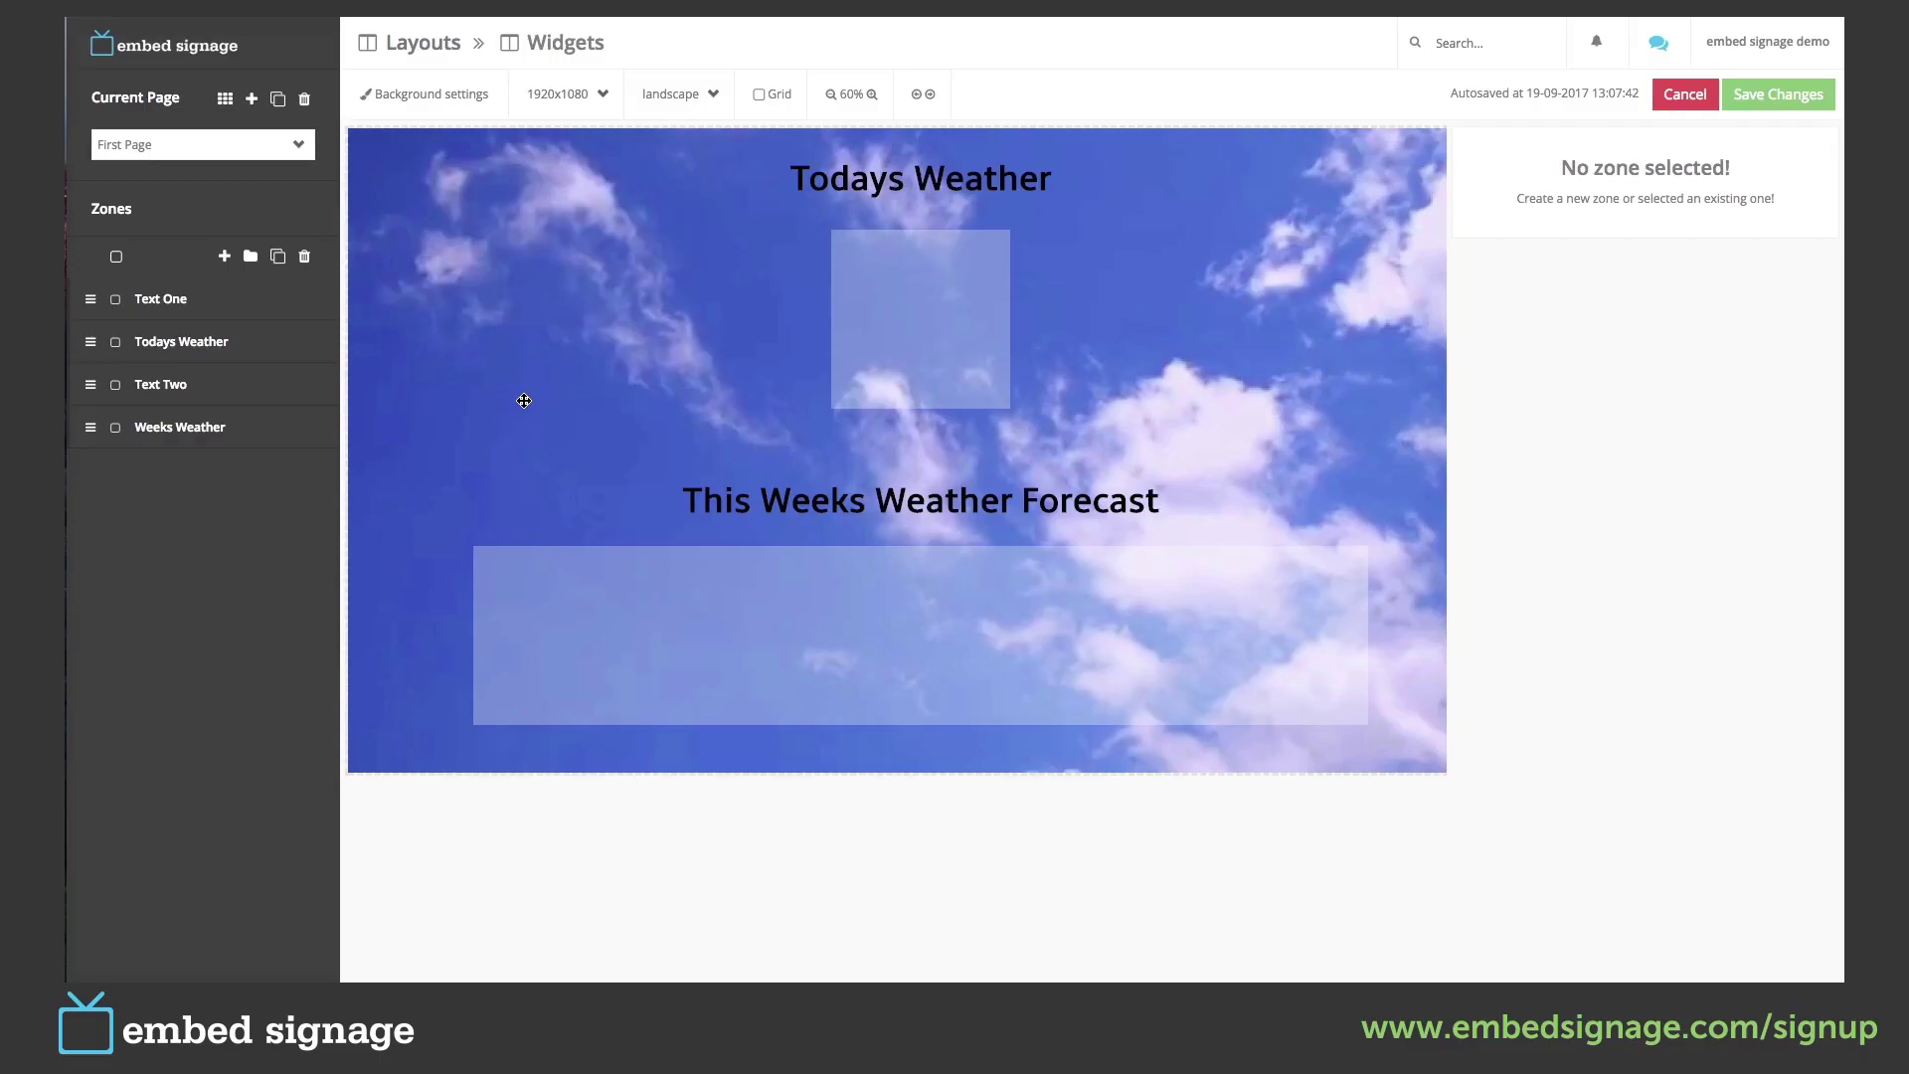
pyautogui.click(900, 311)
pyautogui.click(947, 642)
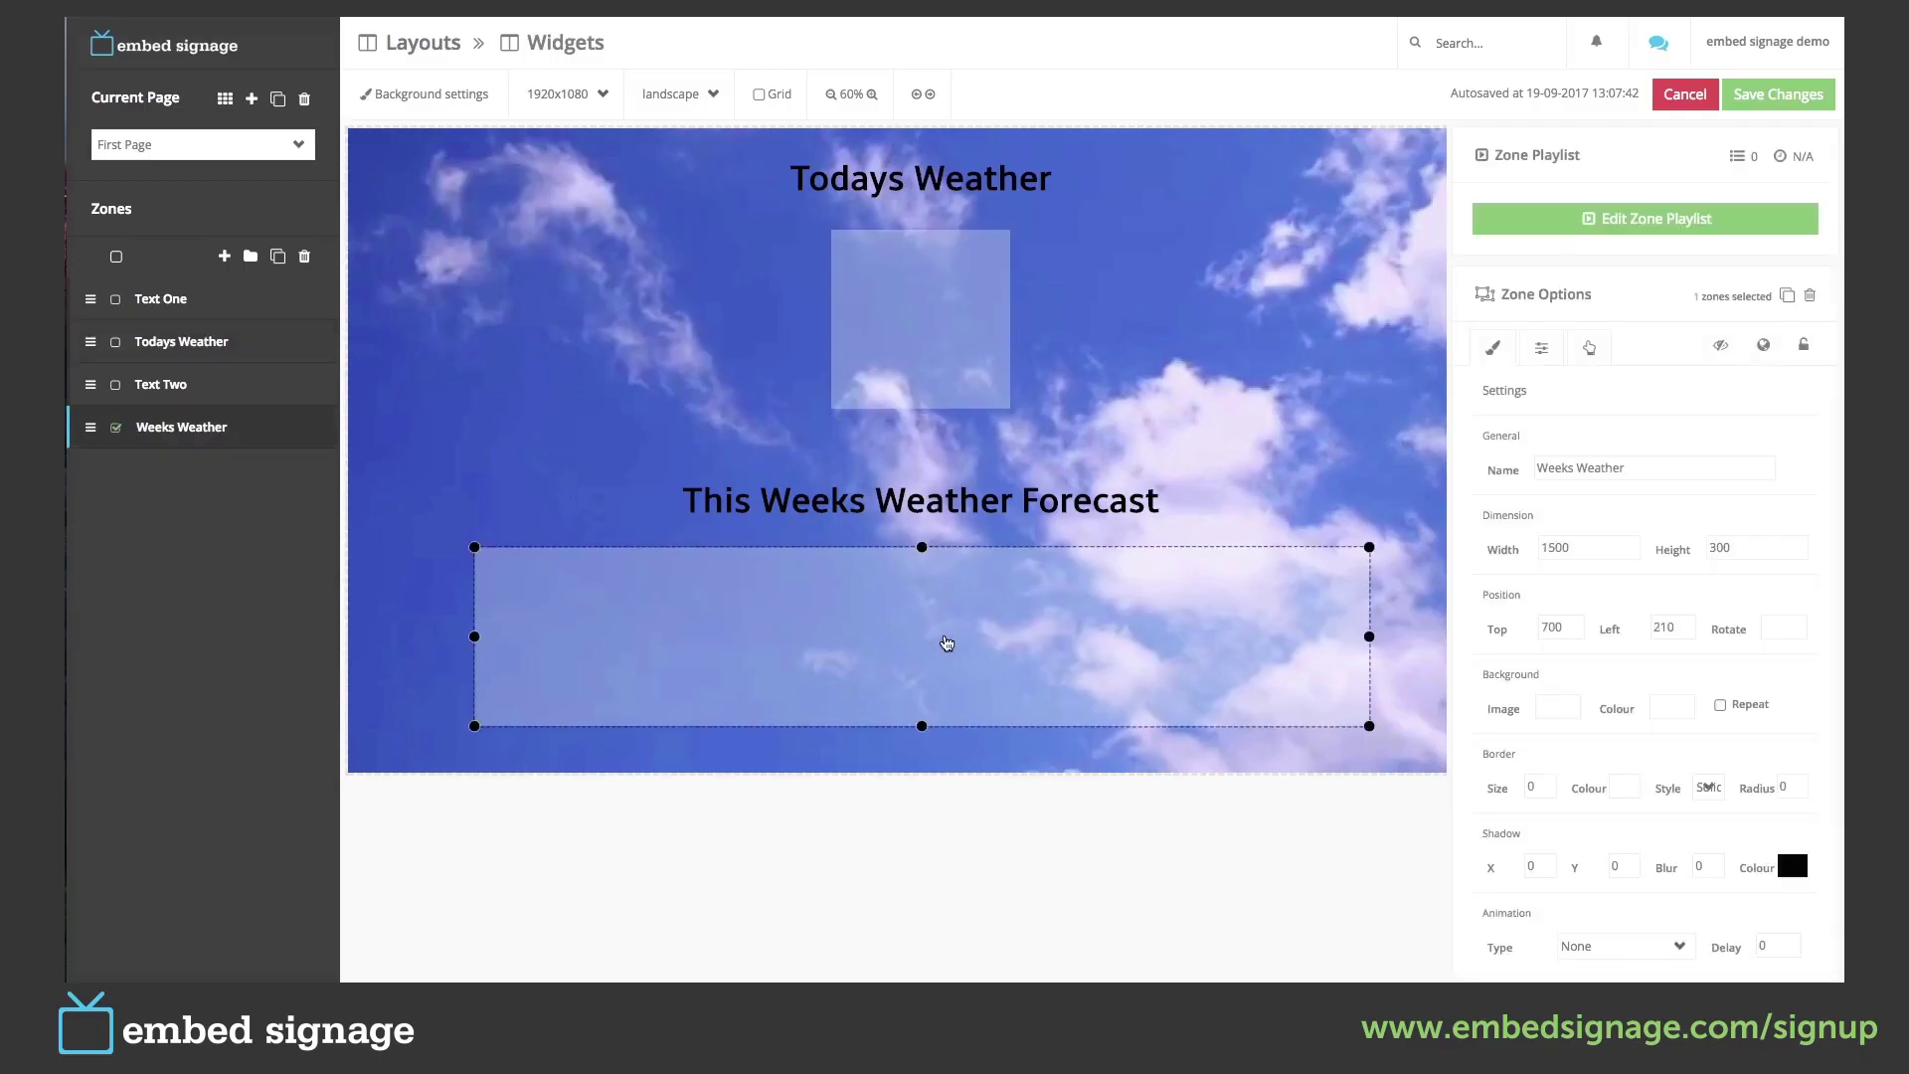
pyautogui.click(930, 361)
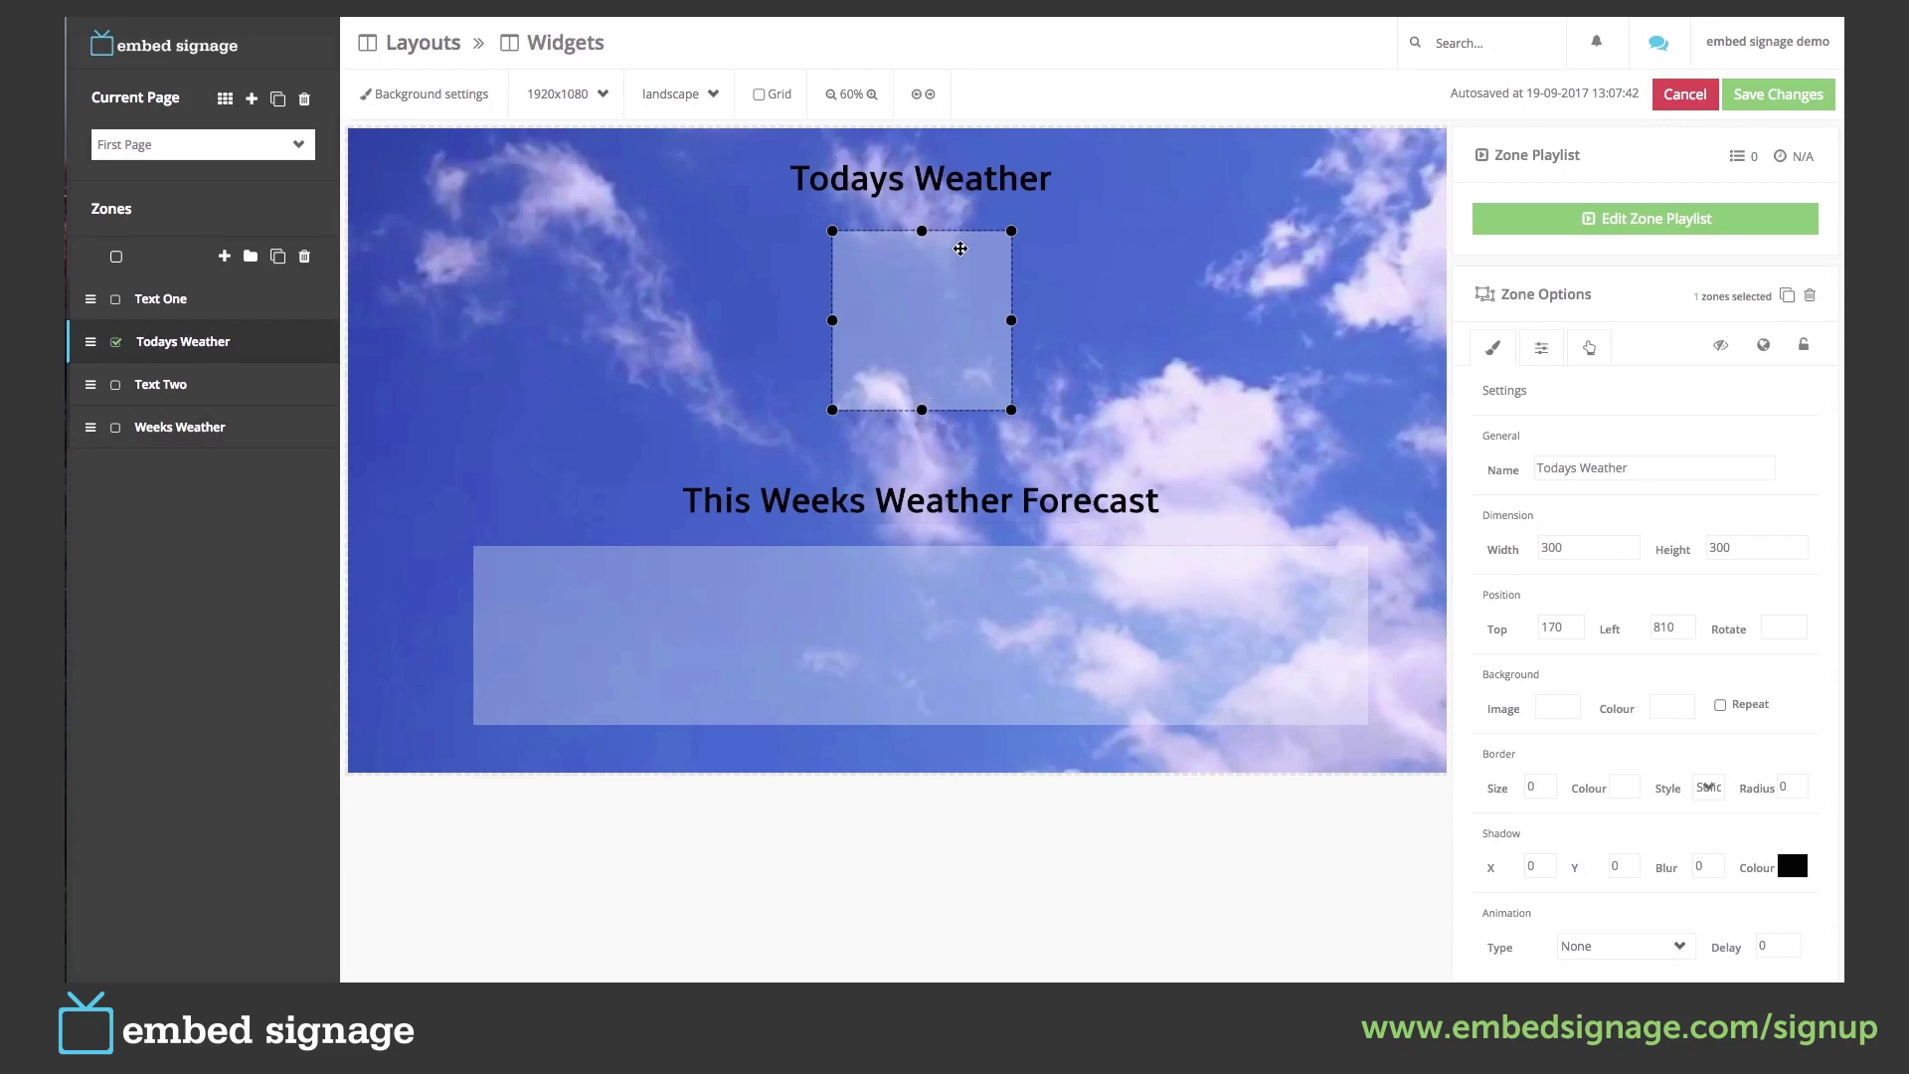
pyautogui.click(992, 621)
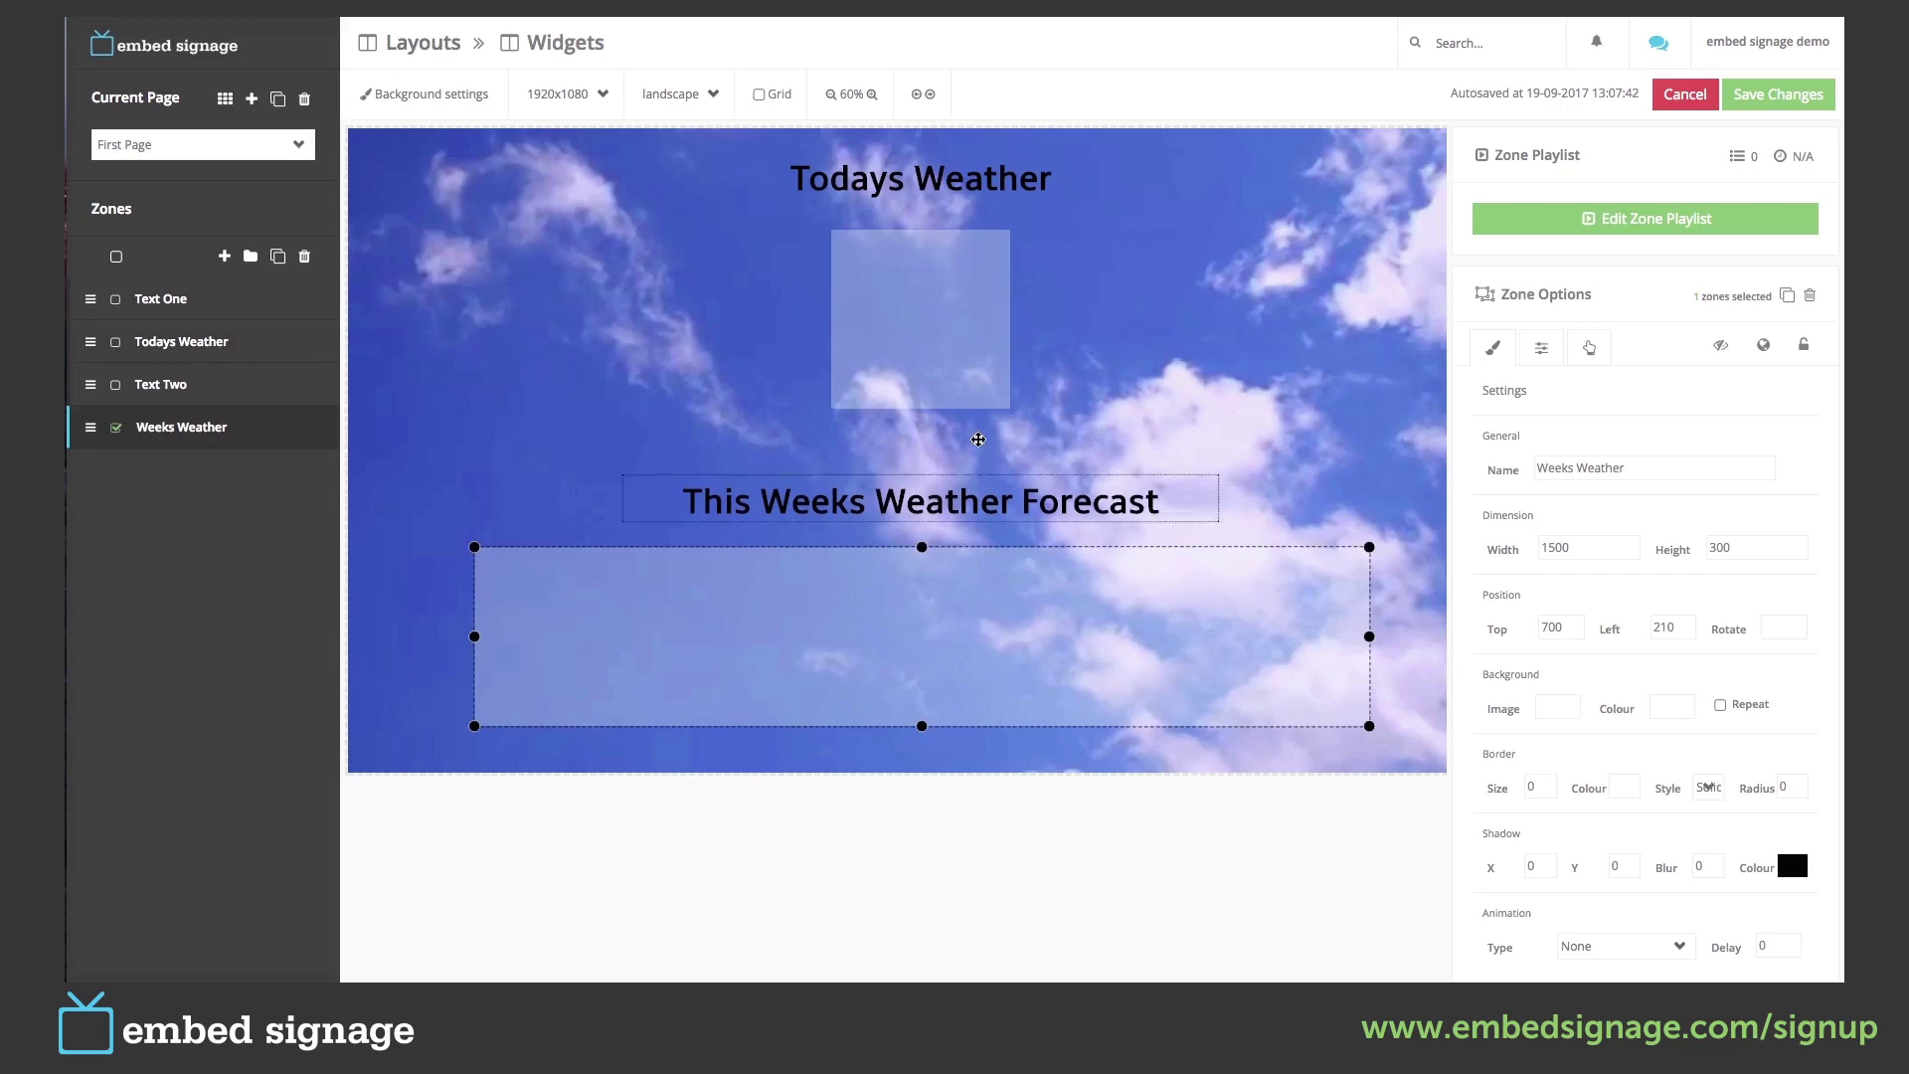
# Add a Weather widget to the playlist of the Todays Weather zone.
pyautogui.click(922, 288)
pyautogui.click(1627, 231)
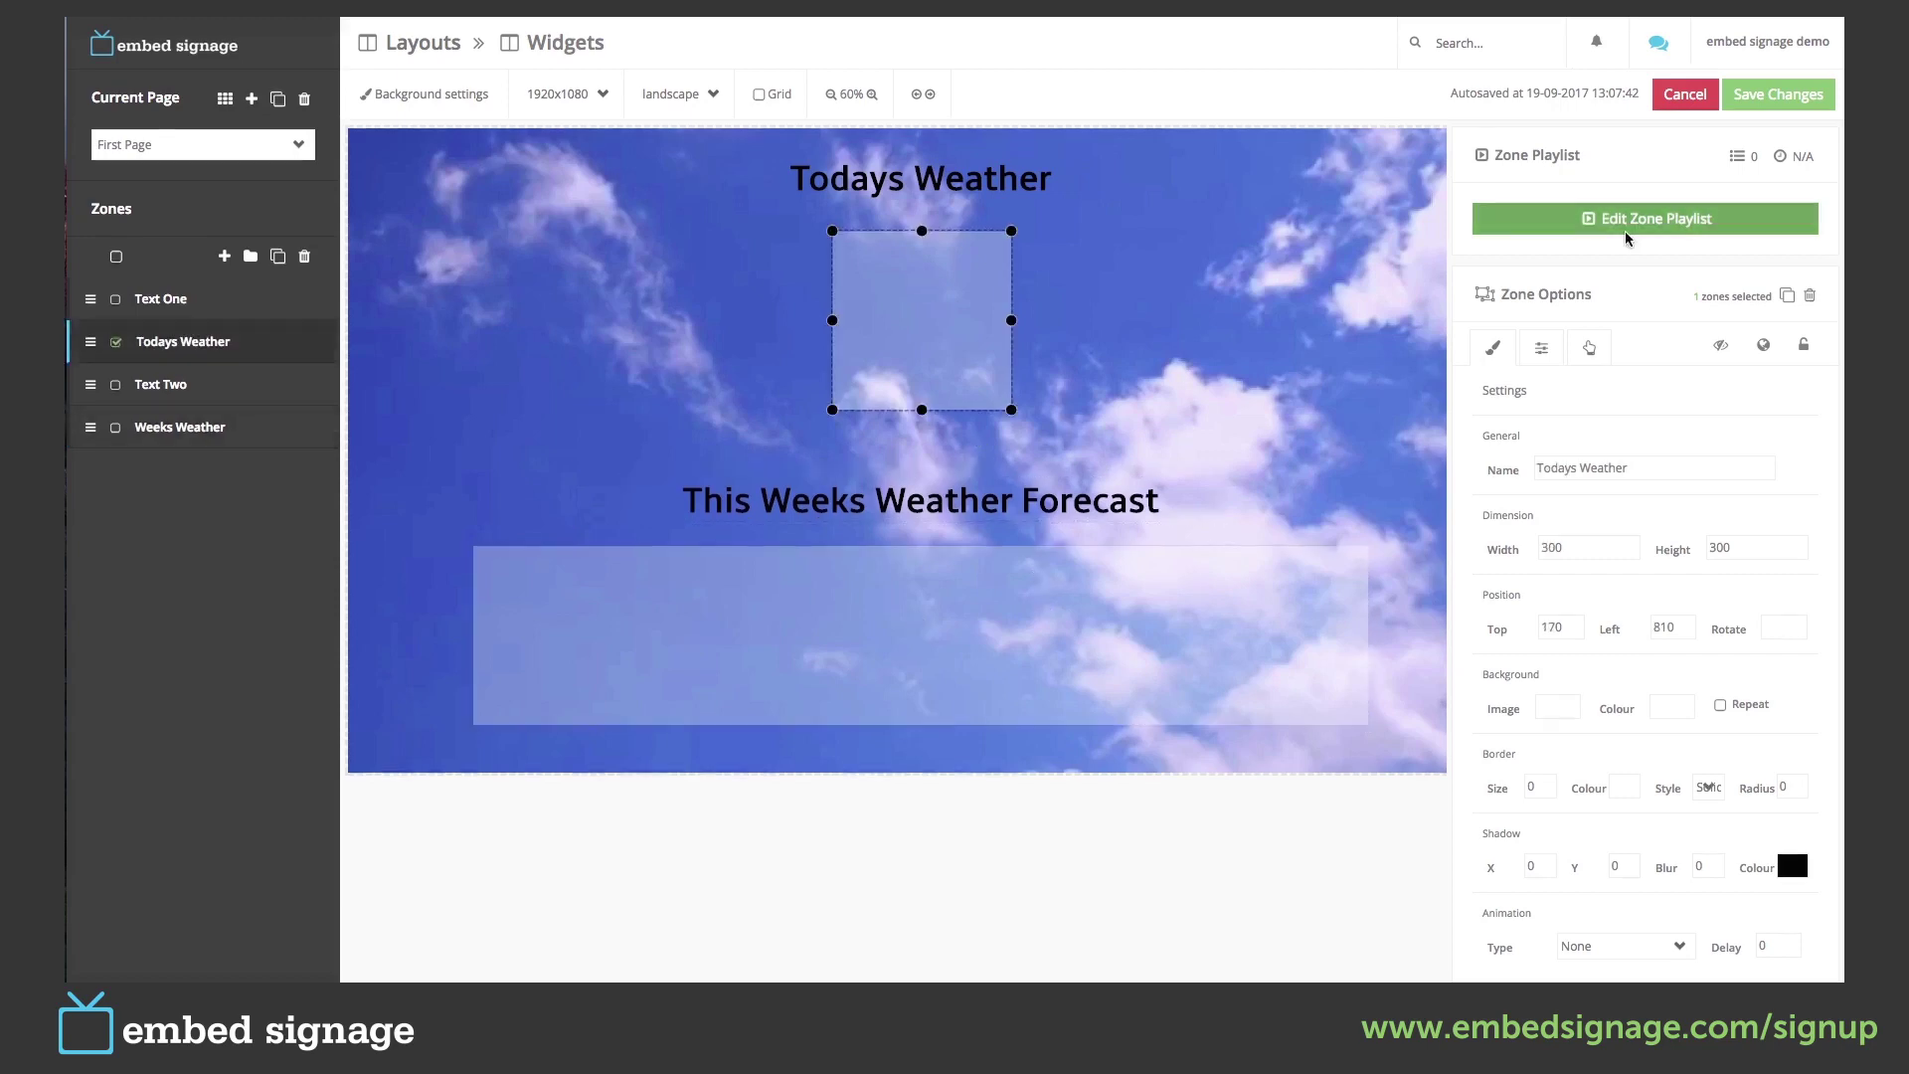
pyautogui.click(513, 136)
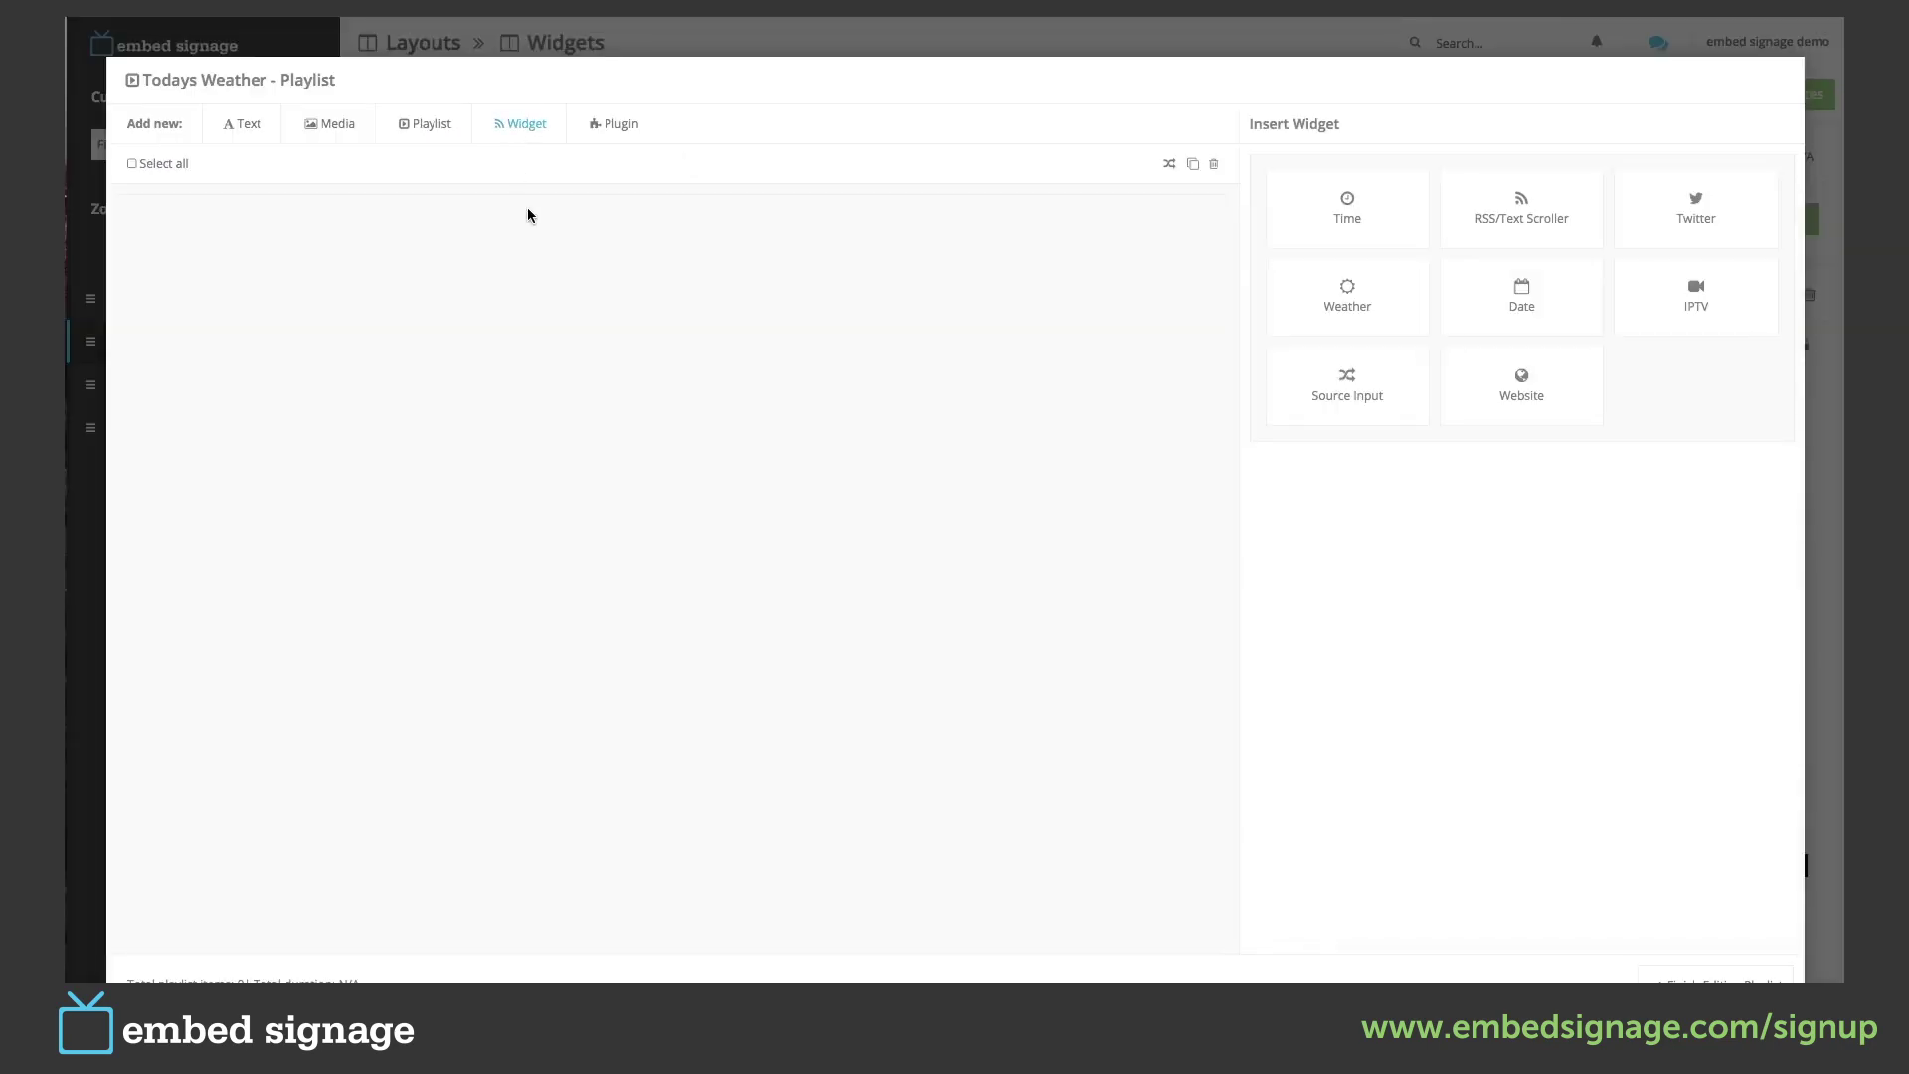
pyautogui.click(1347, 298)
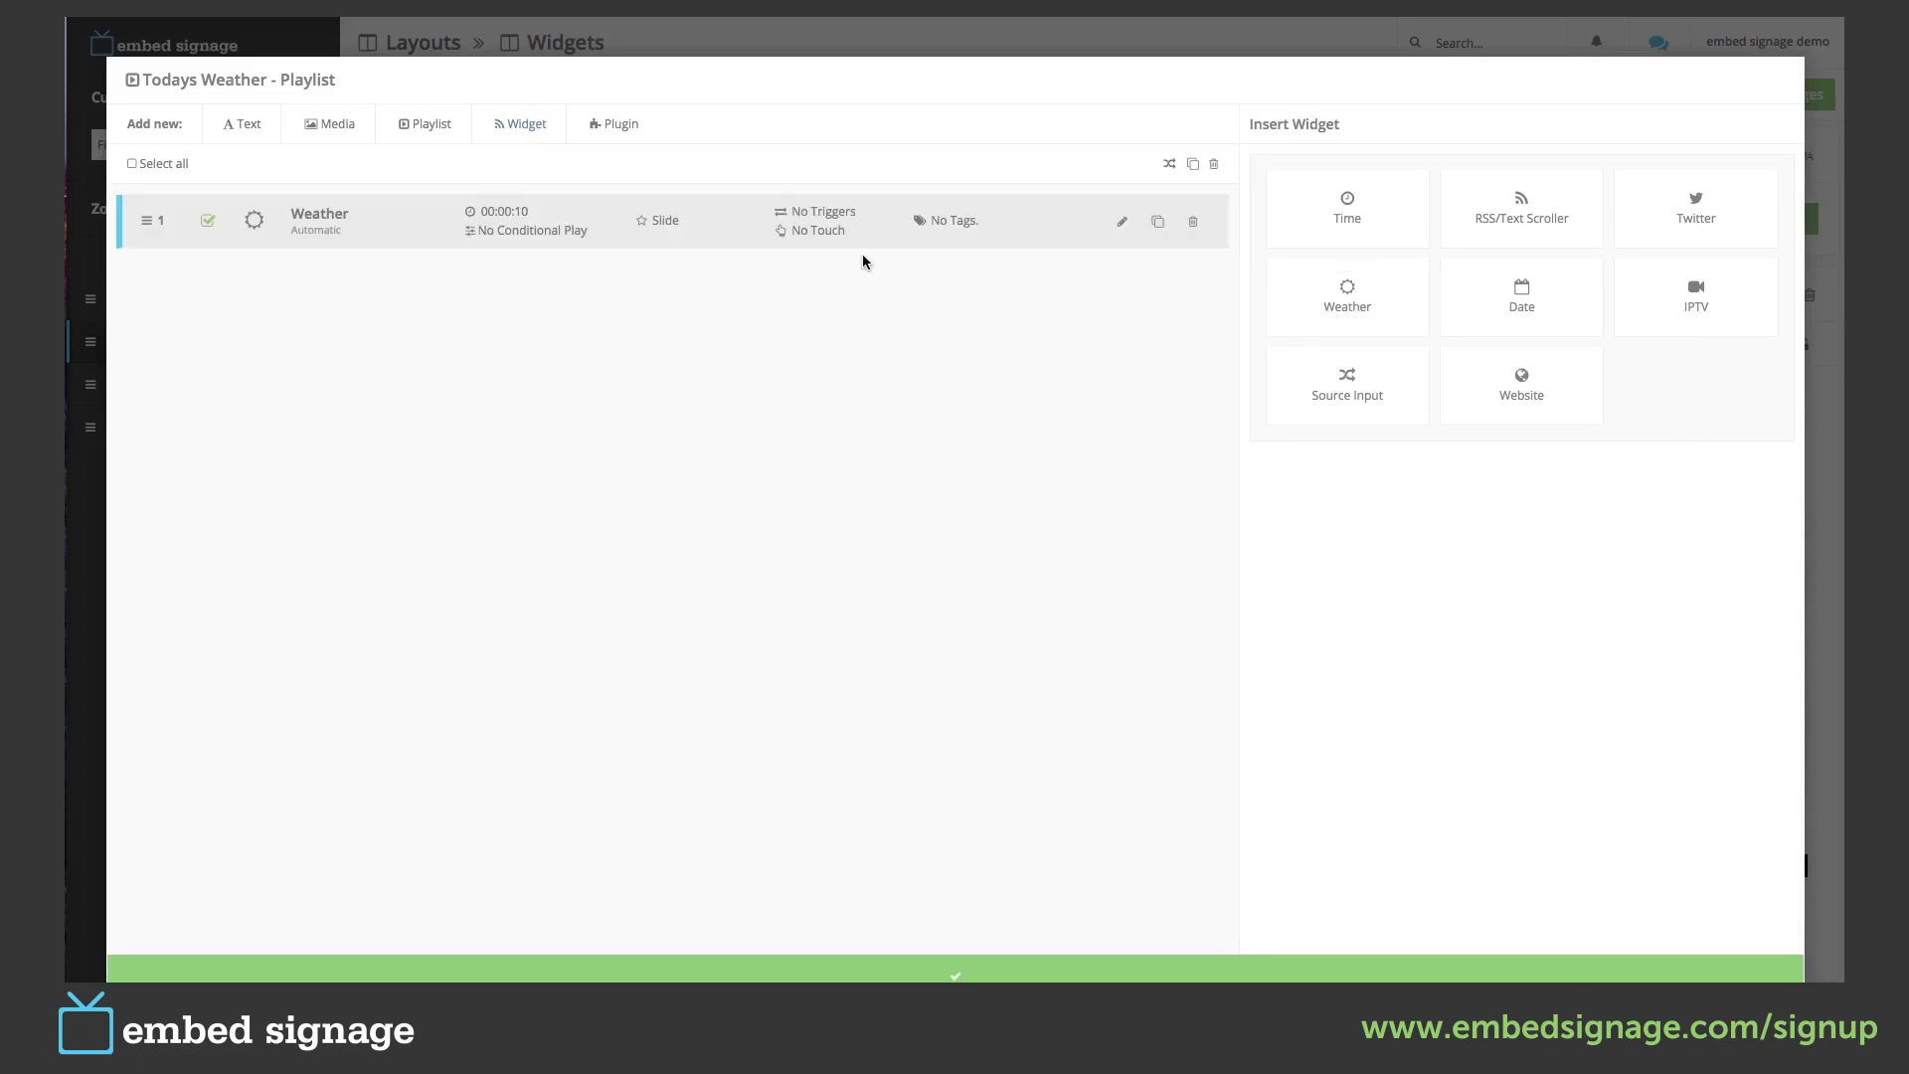
# Set the animation of the Weather playlist item to None.
pyautogui.click(662, 221)
pyautogui.click(1402, 225)
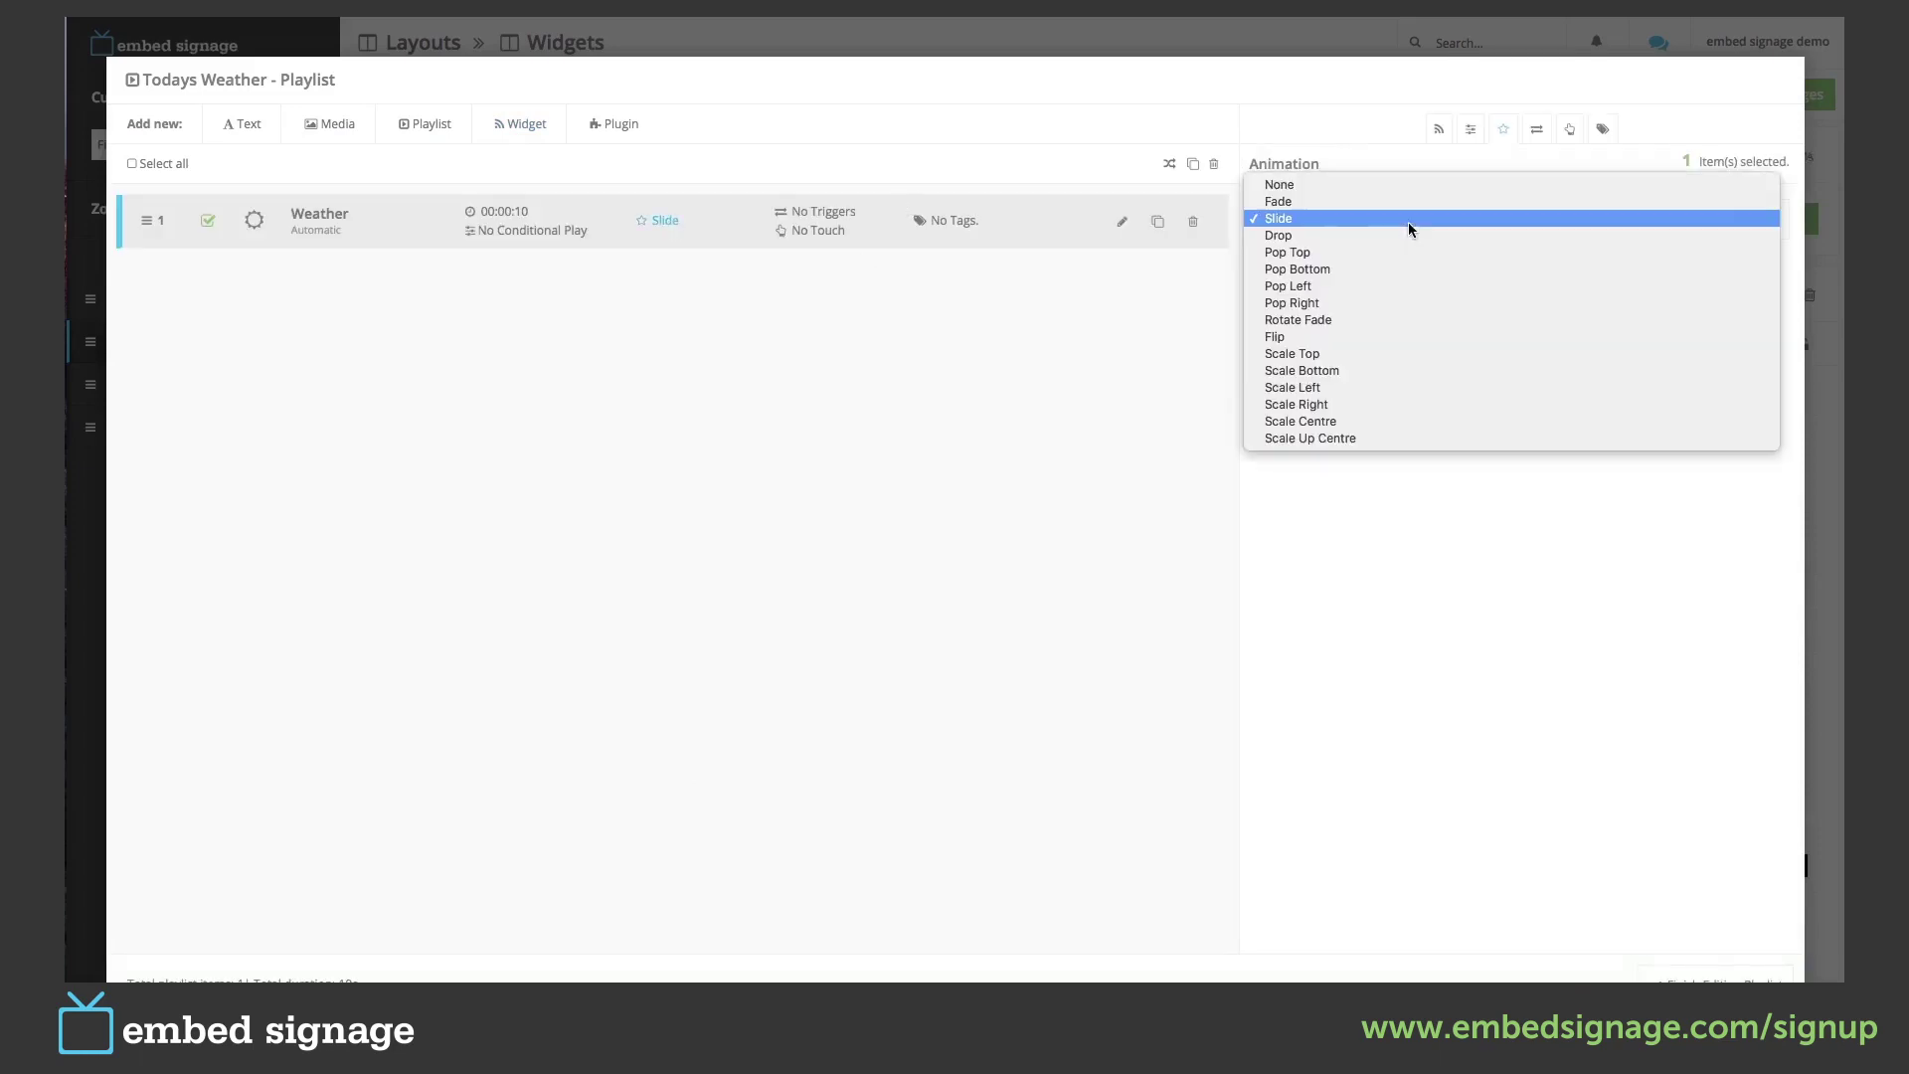
pyautogui.click(1321, 183)
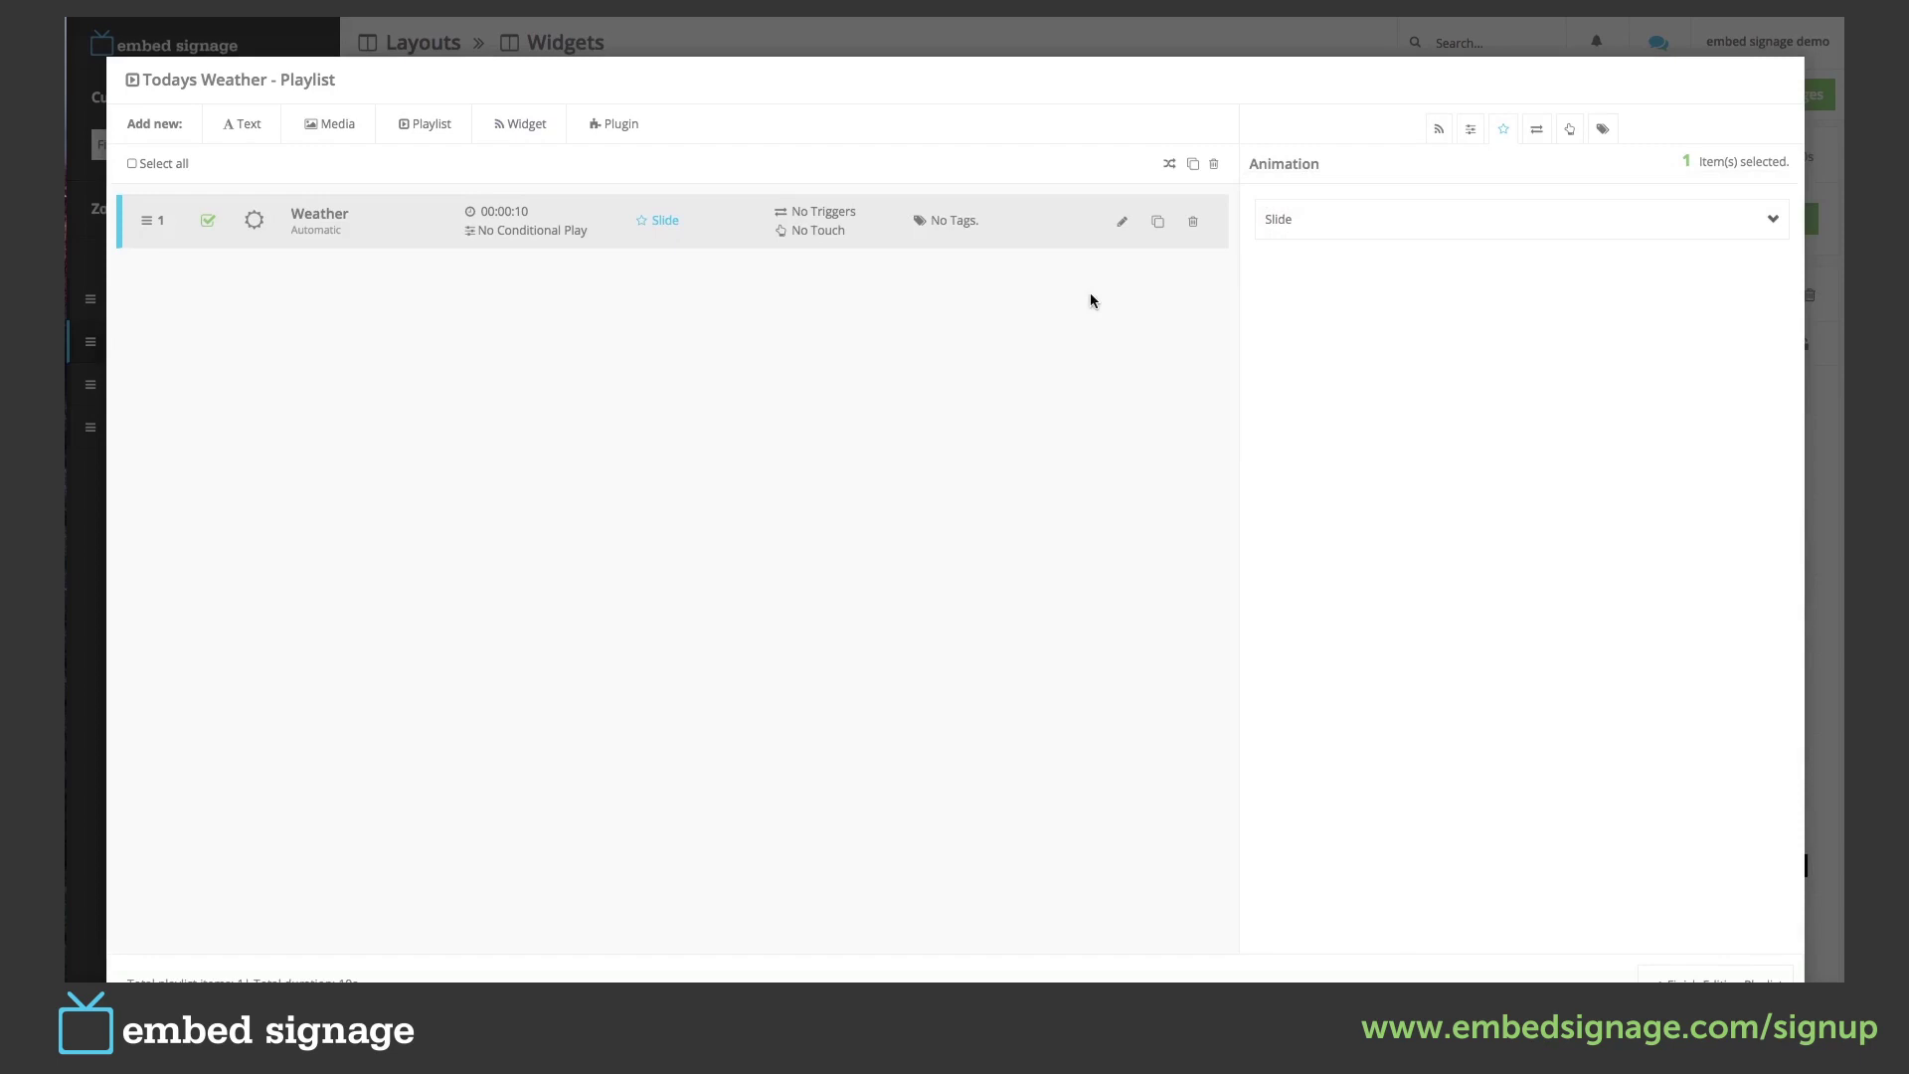
# Set the Weather widget's location type to City and choose Paris, France as the city.
pyautogui.click(1122, 221)
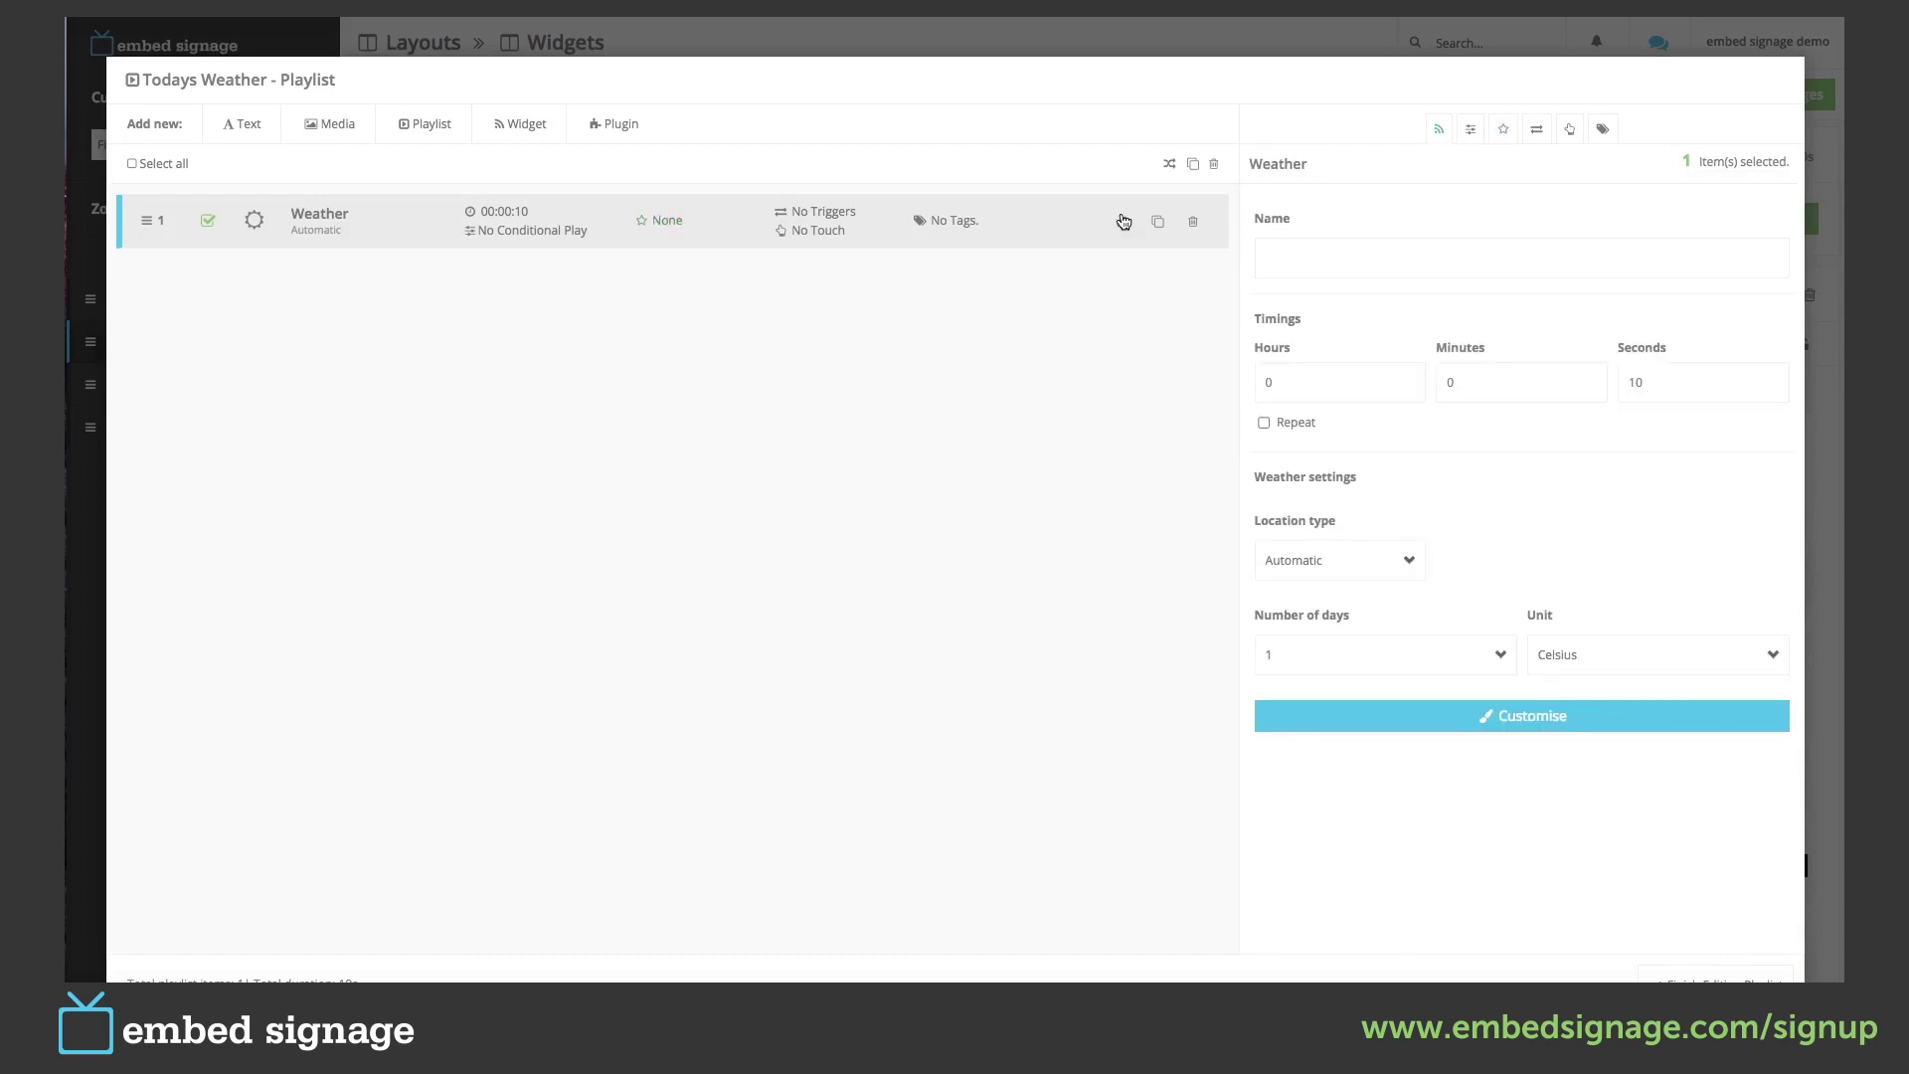
pyautogui.click(1345, 557)
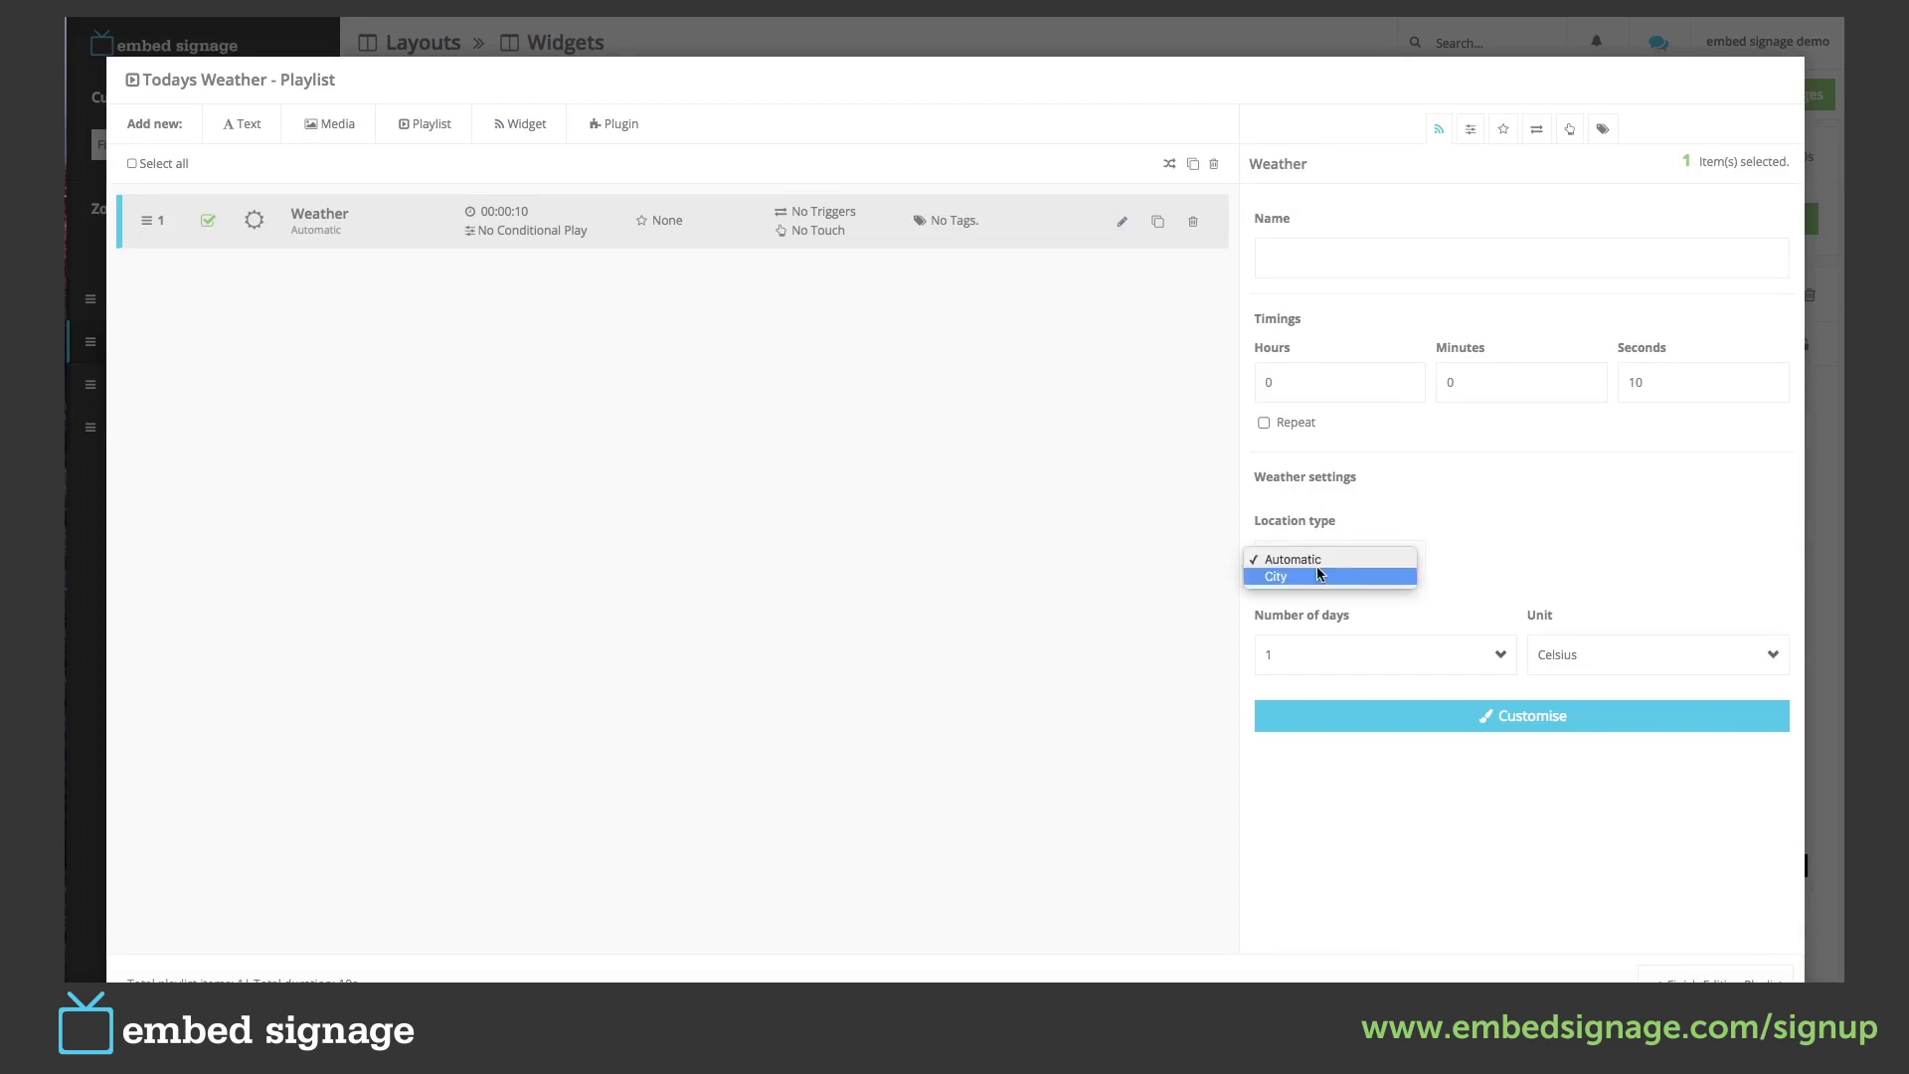
pyautogui.click(1384, 558)
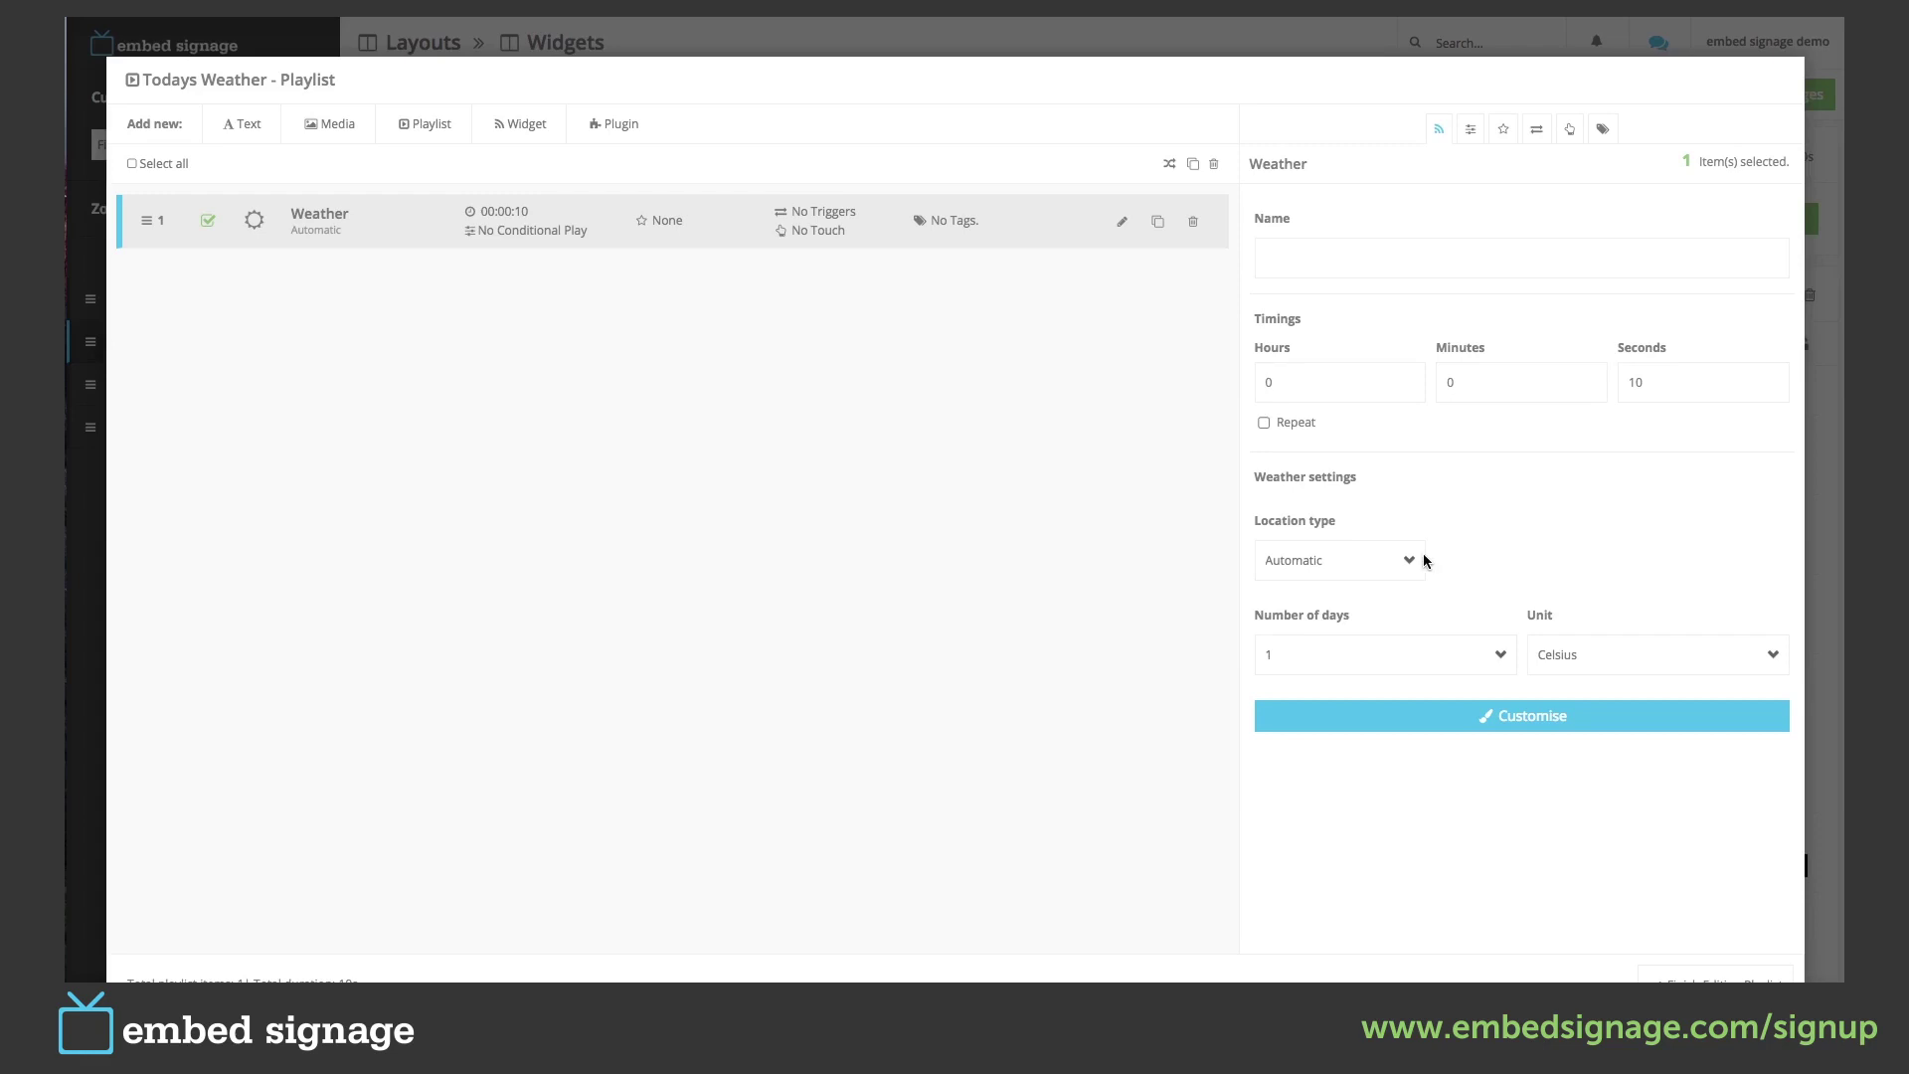
pyautogui.click(1377, 560)
pyautogui.click(1342, 582)
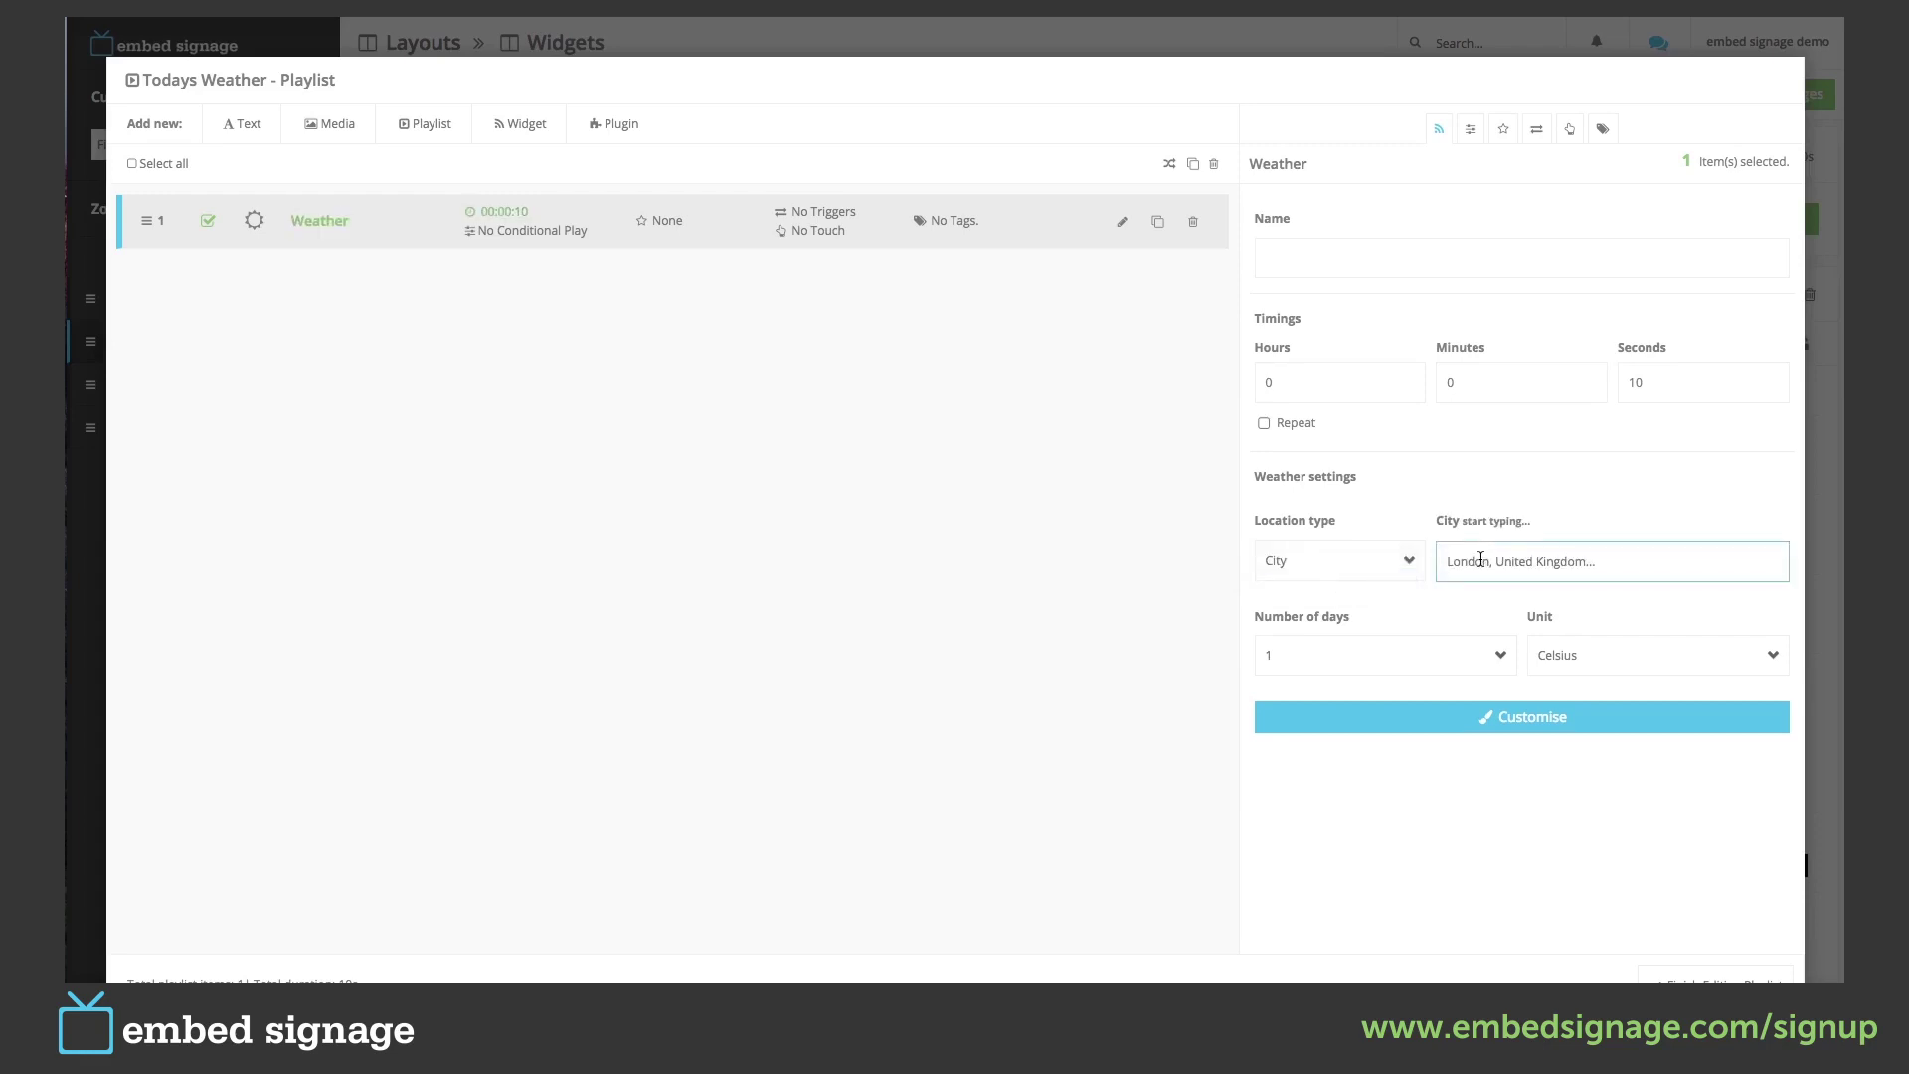
pyautogui.write('Paris')
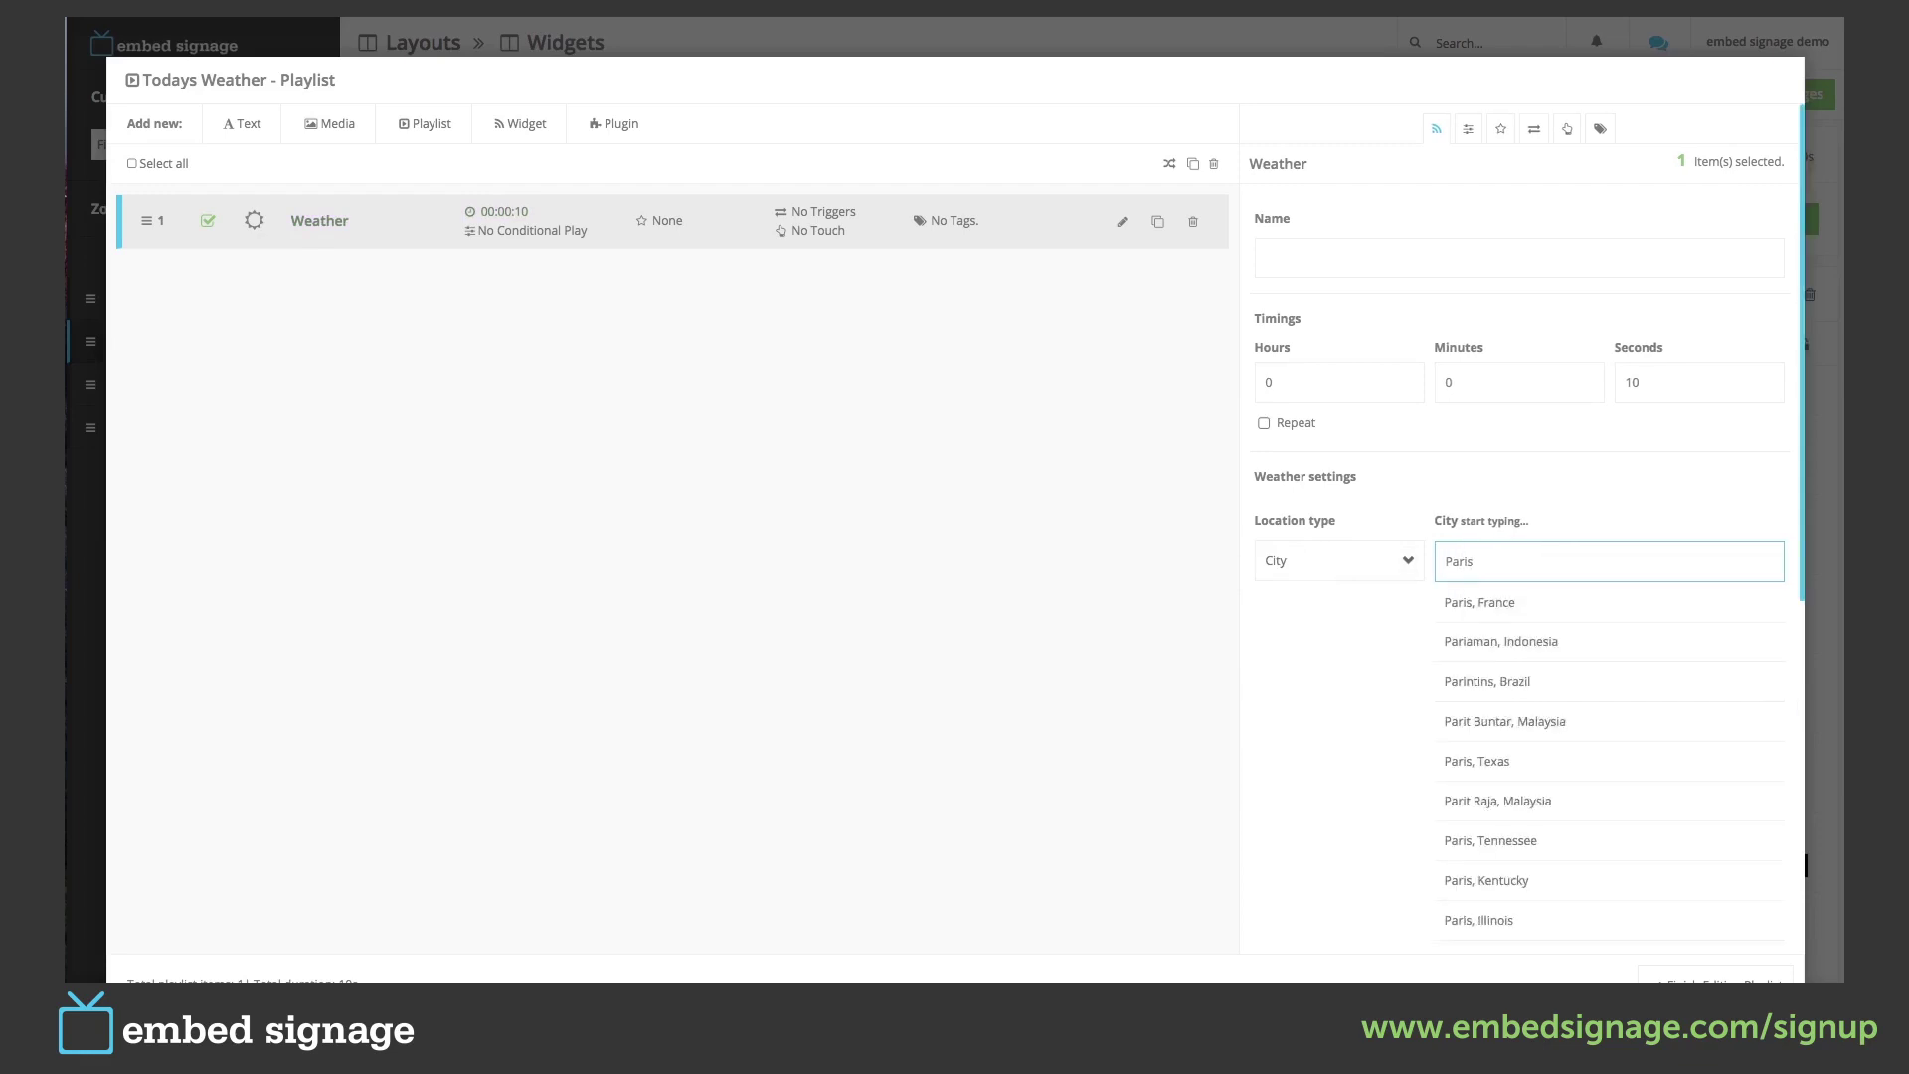
pyautogui.click(1473, 603)
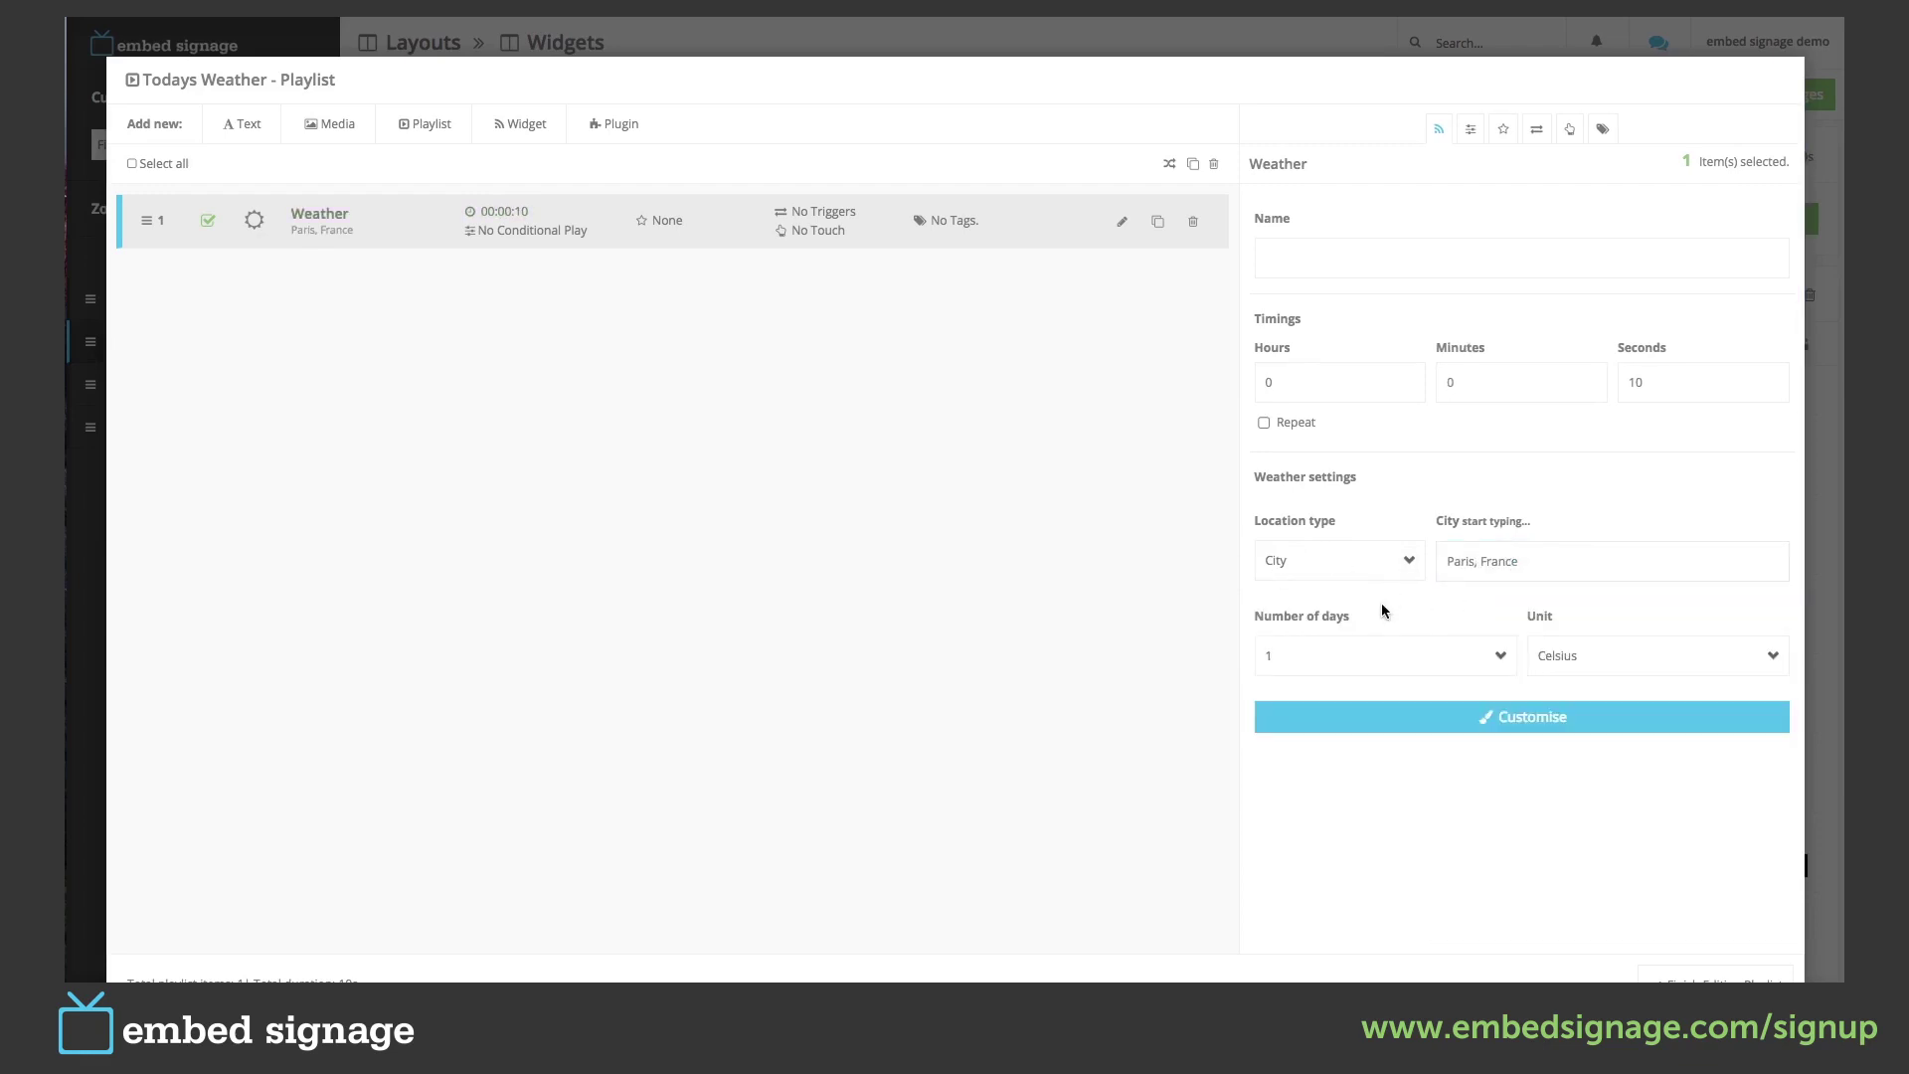
# Set the Weather widget to 1 day with Celsius as the temperature unit.
pyautogui.click(1330, 653)
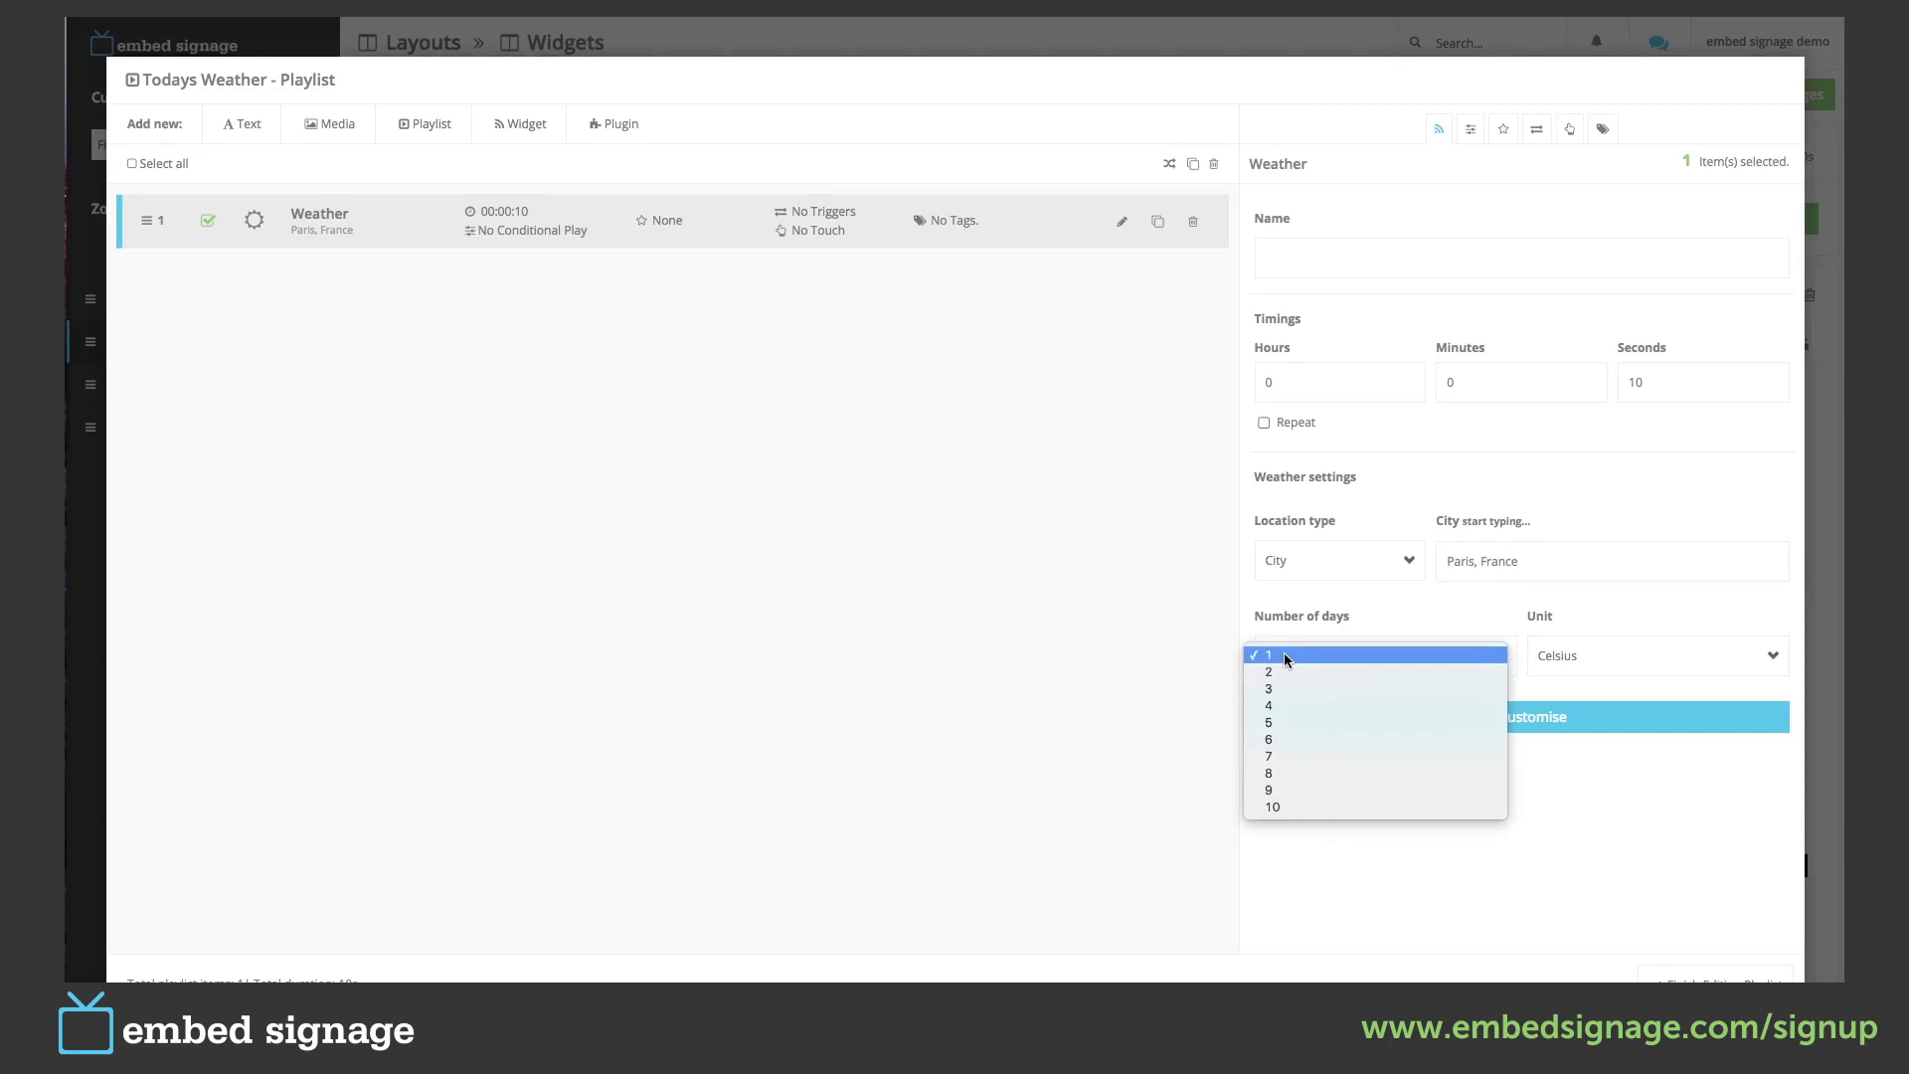
pyautogui.click(1284, 656)
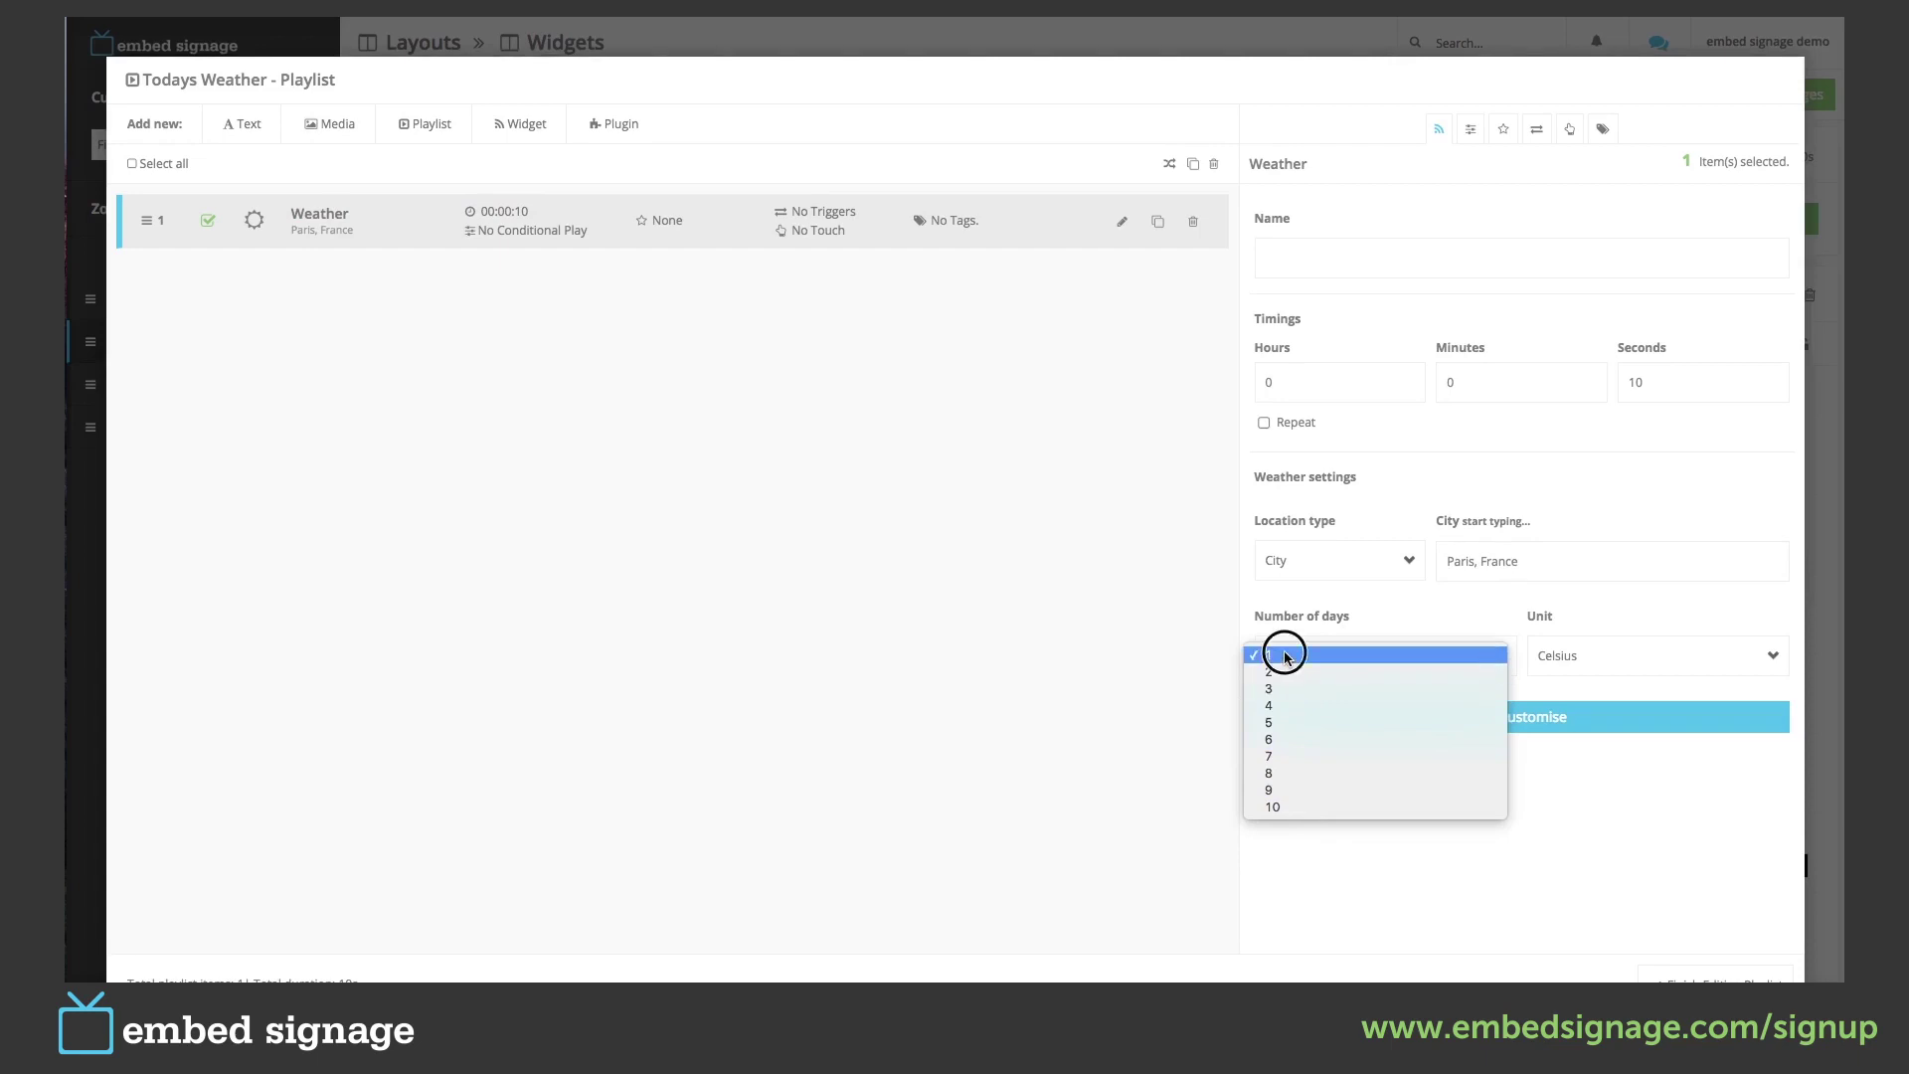
pyautogui.click(1630, 664)
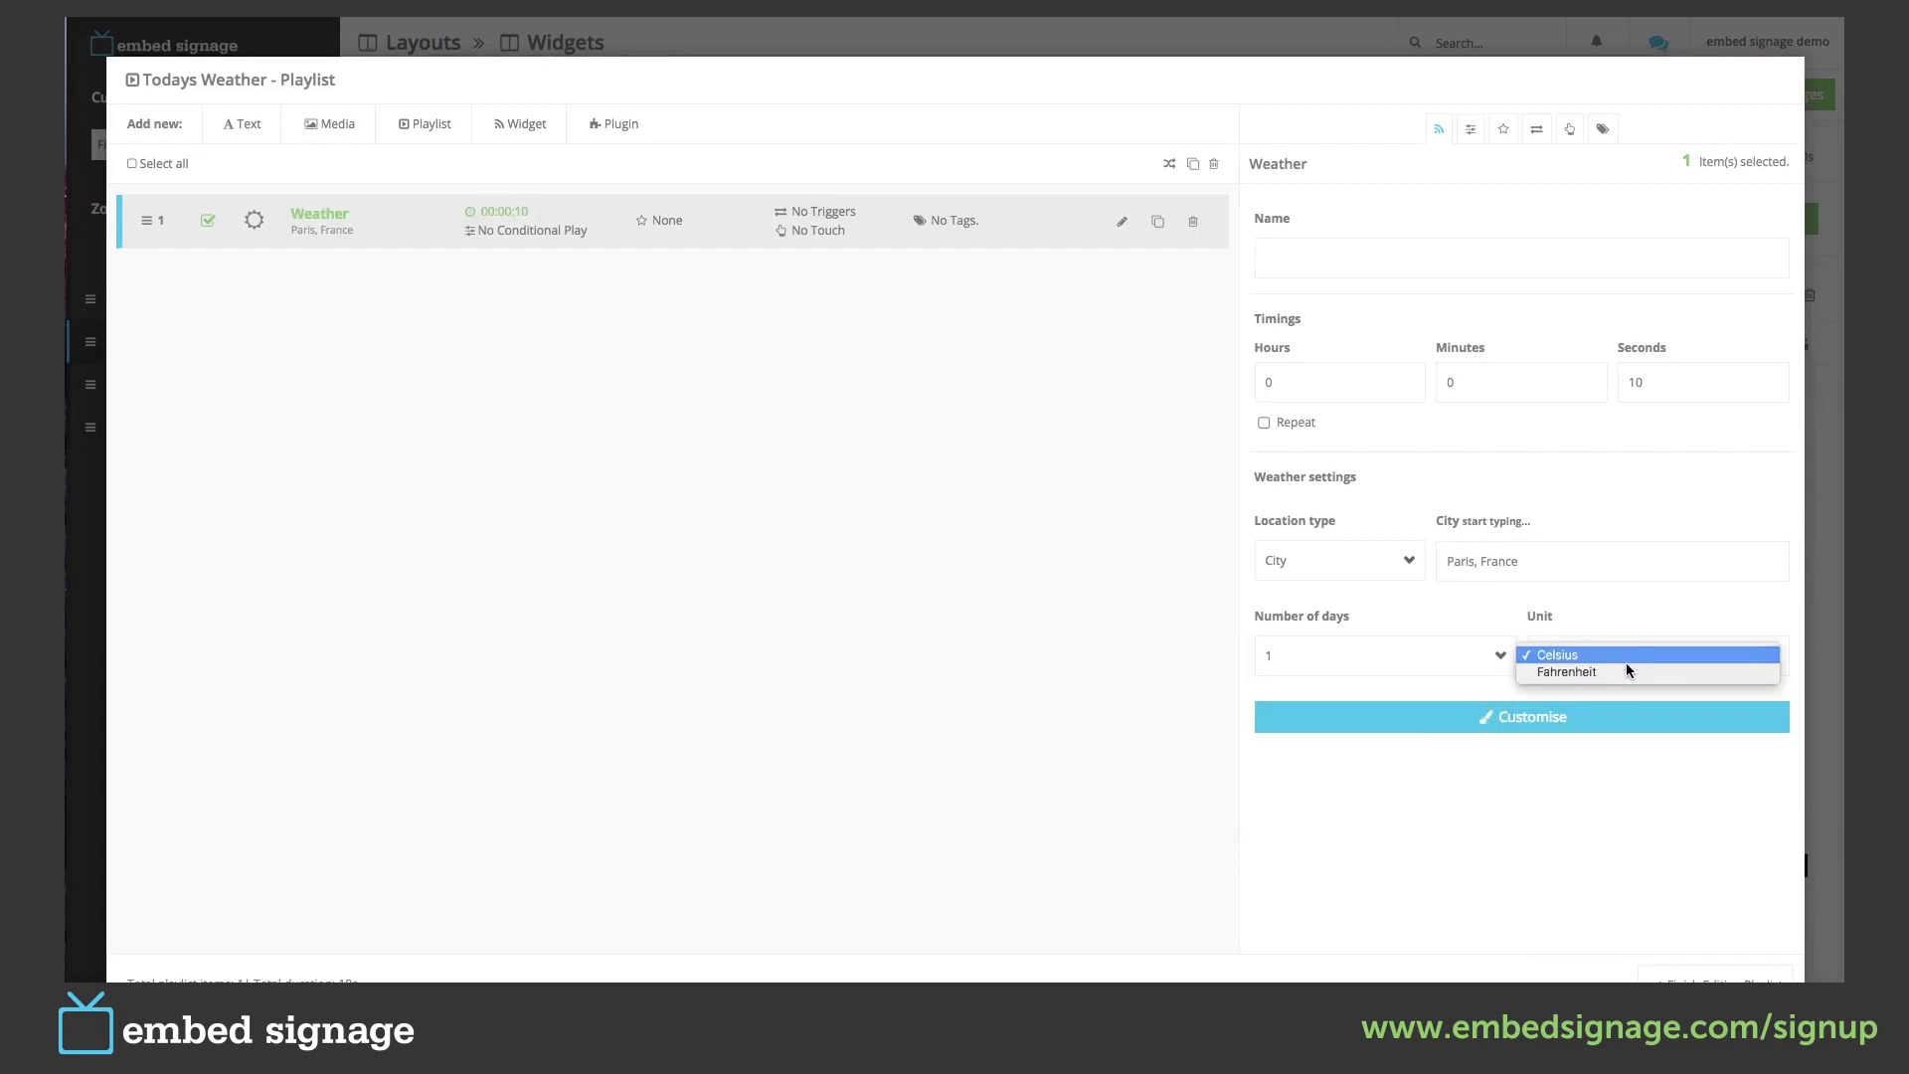
pyautogui.click(1605, 651)
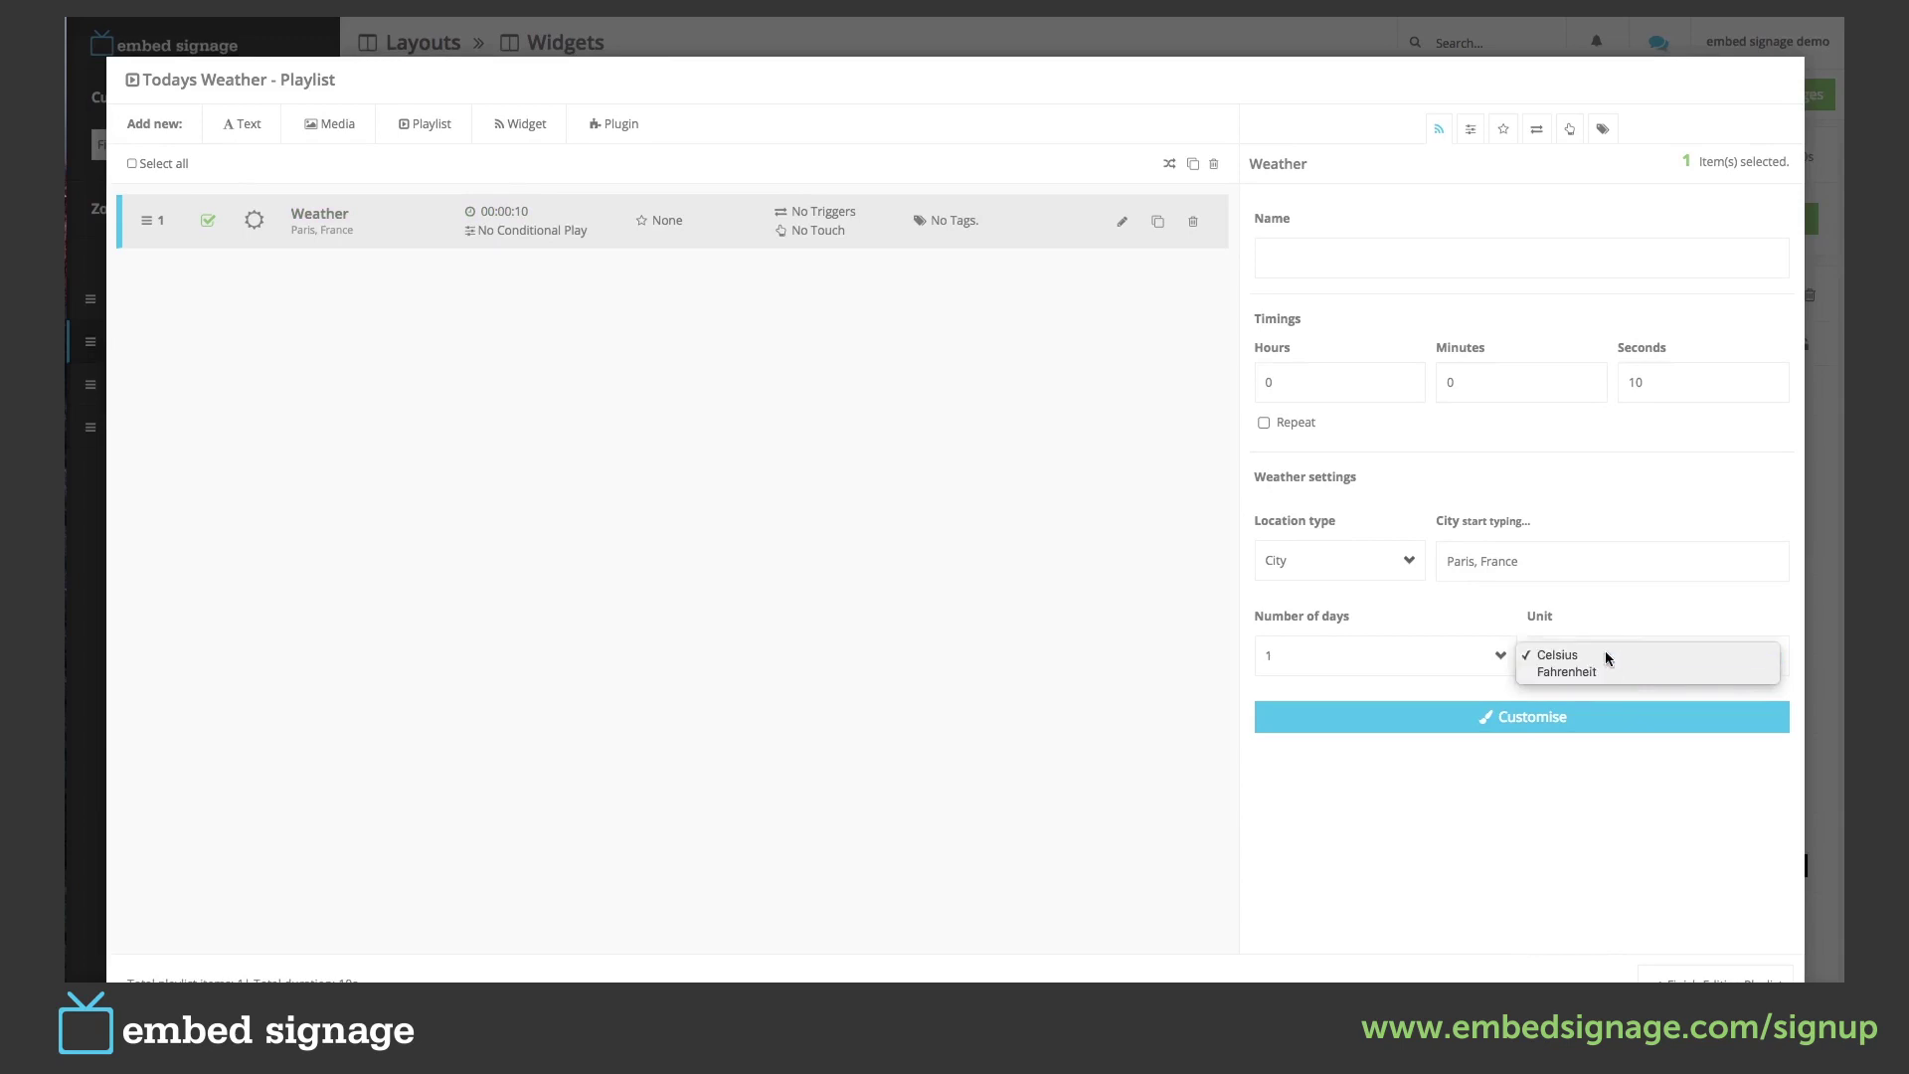
# Customise the Weather widget's icon, trying Style 2 (white), Style 2 (blue), Style 3 and Style 4 before choosing Style 6 (Grey).
pyautogui.click(1534, 718)
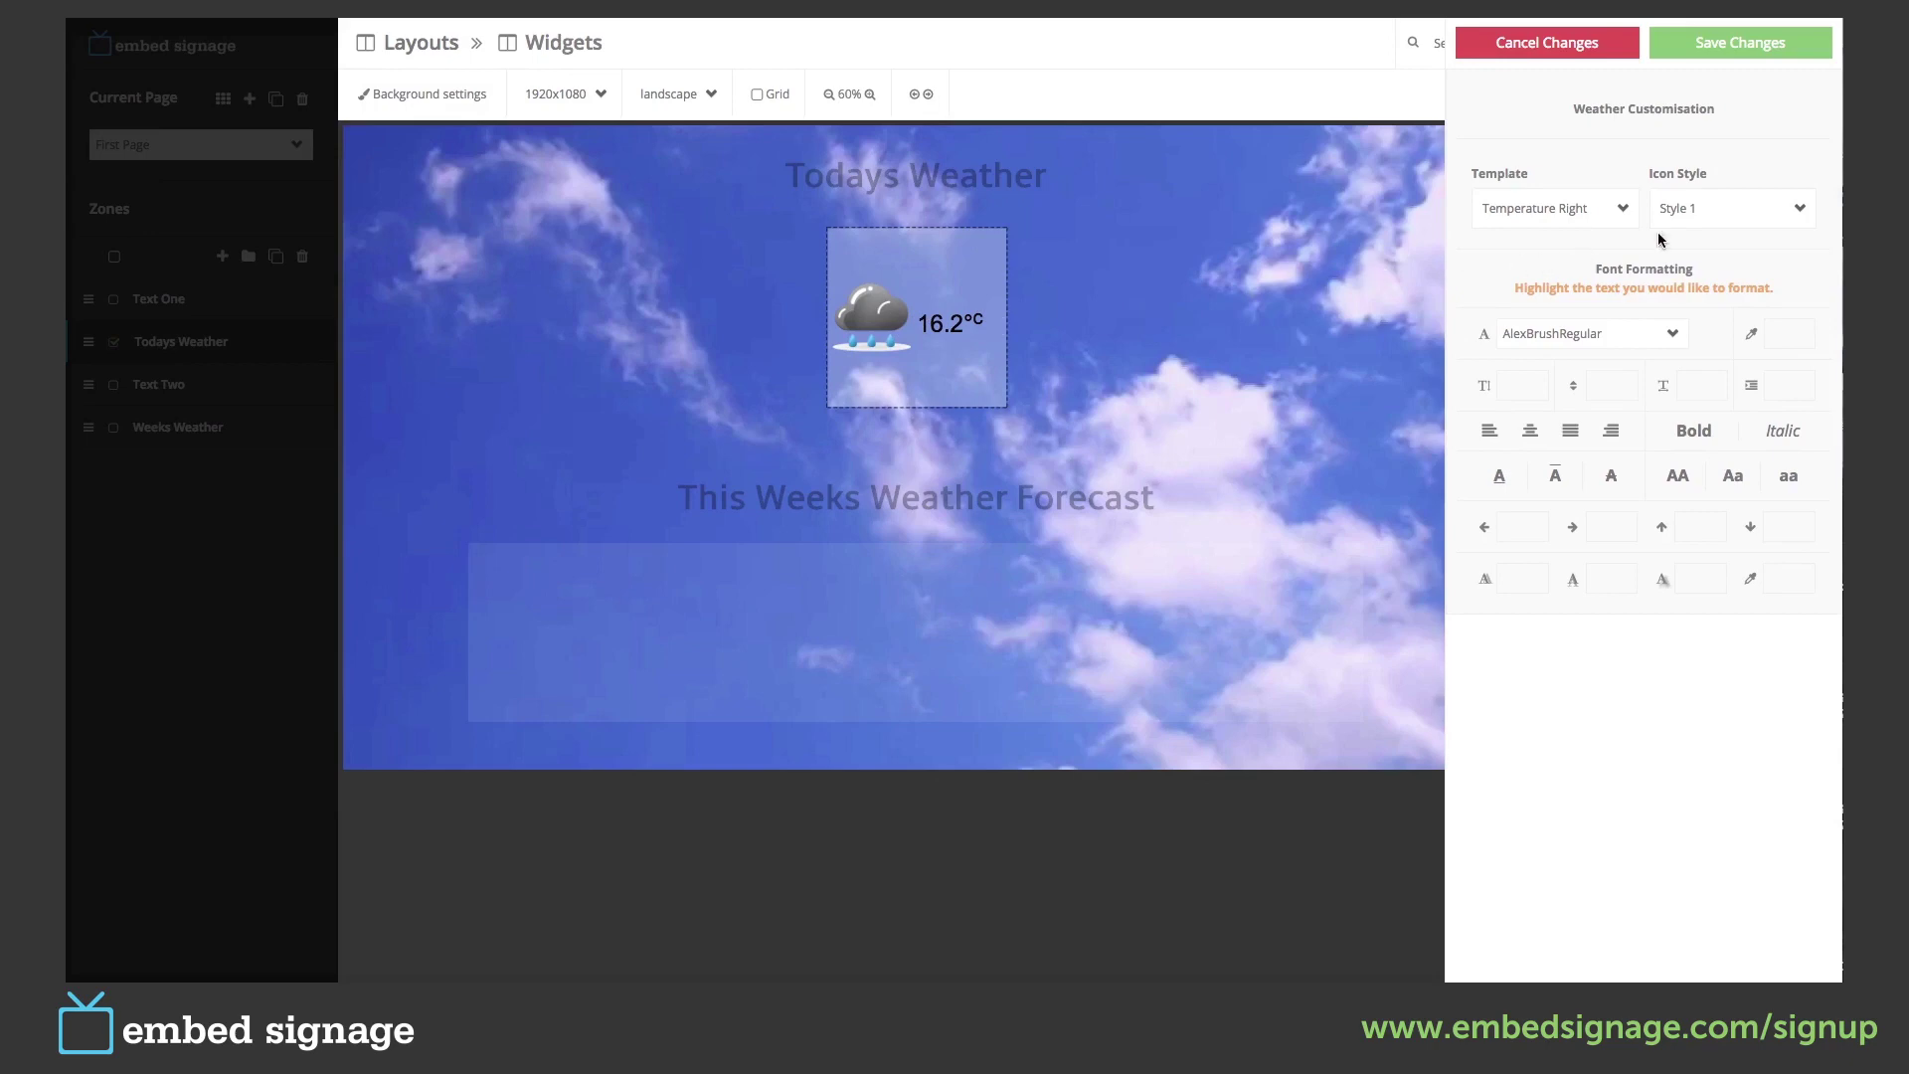
pyautogui.click(1711, 211)
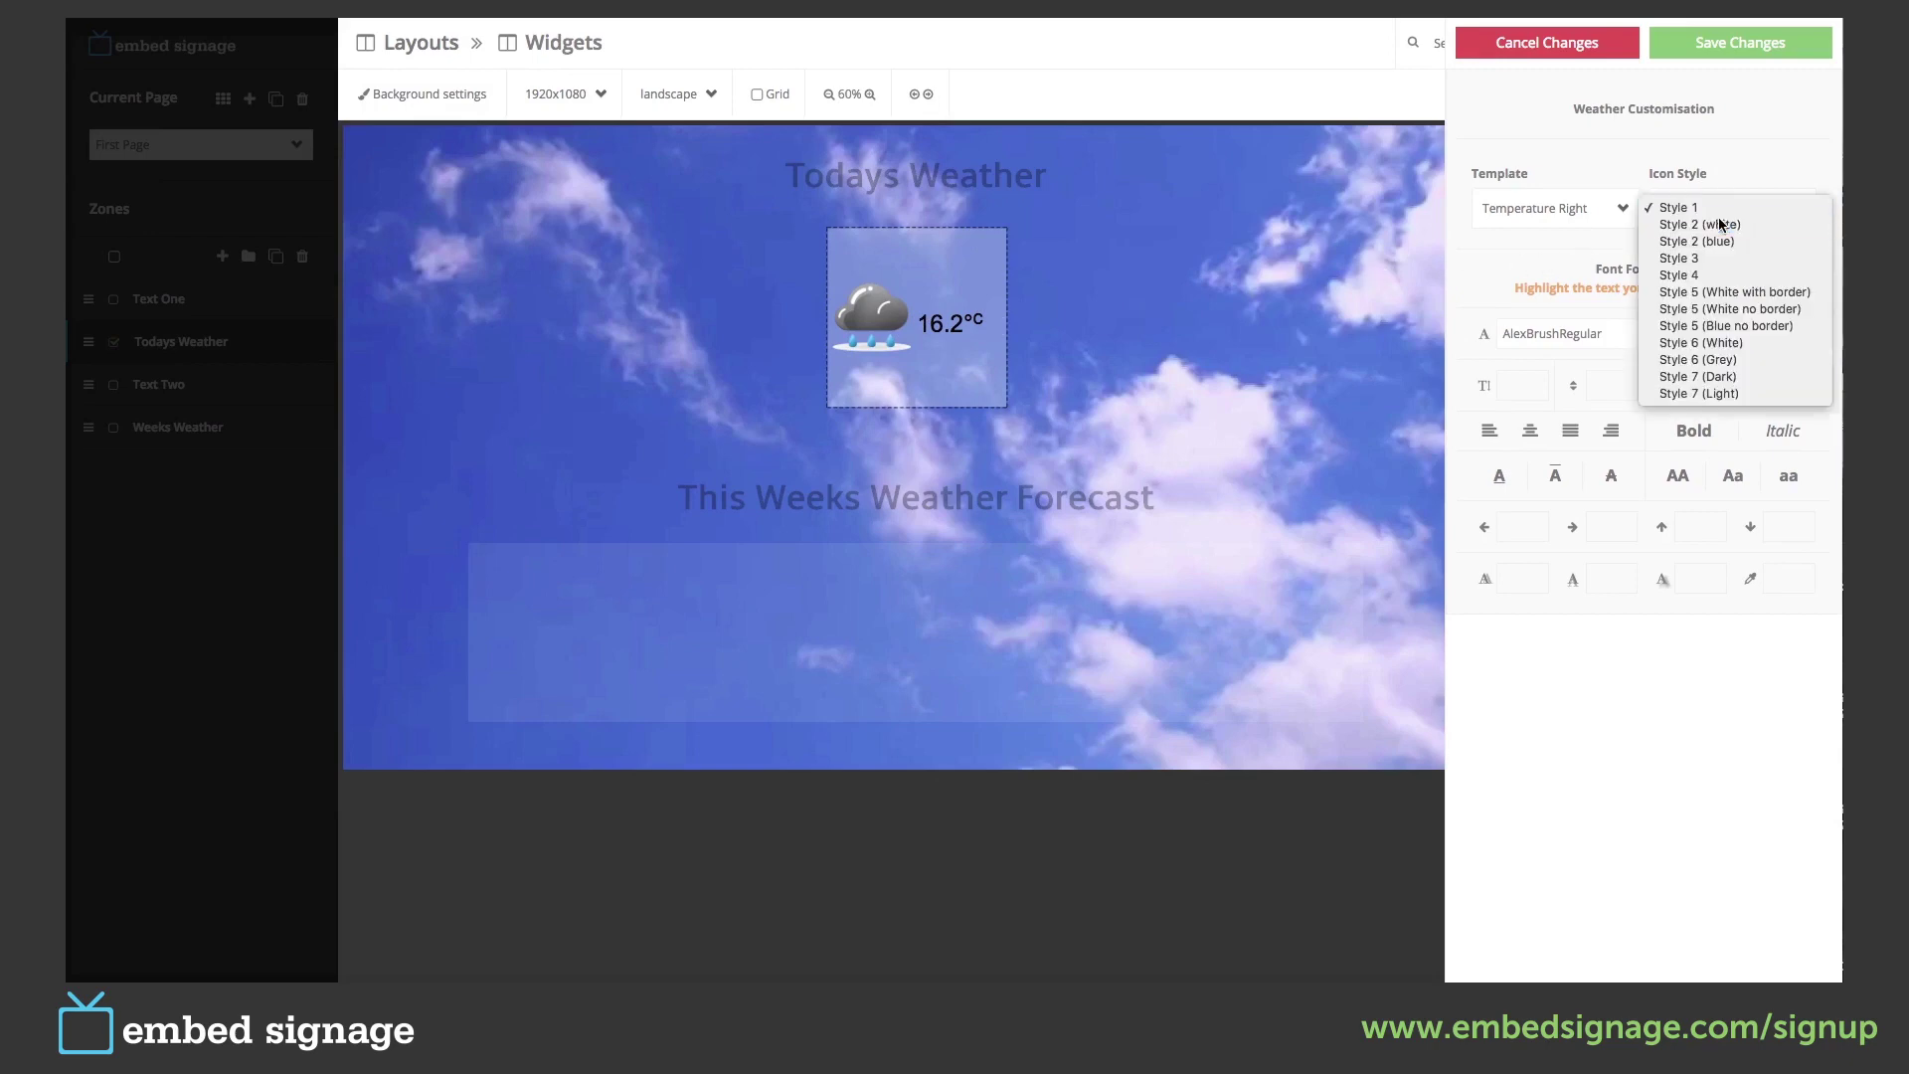
pyautogui.click(1716, 224)
pyautogui.click(1716, 212)
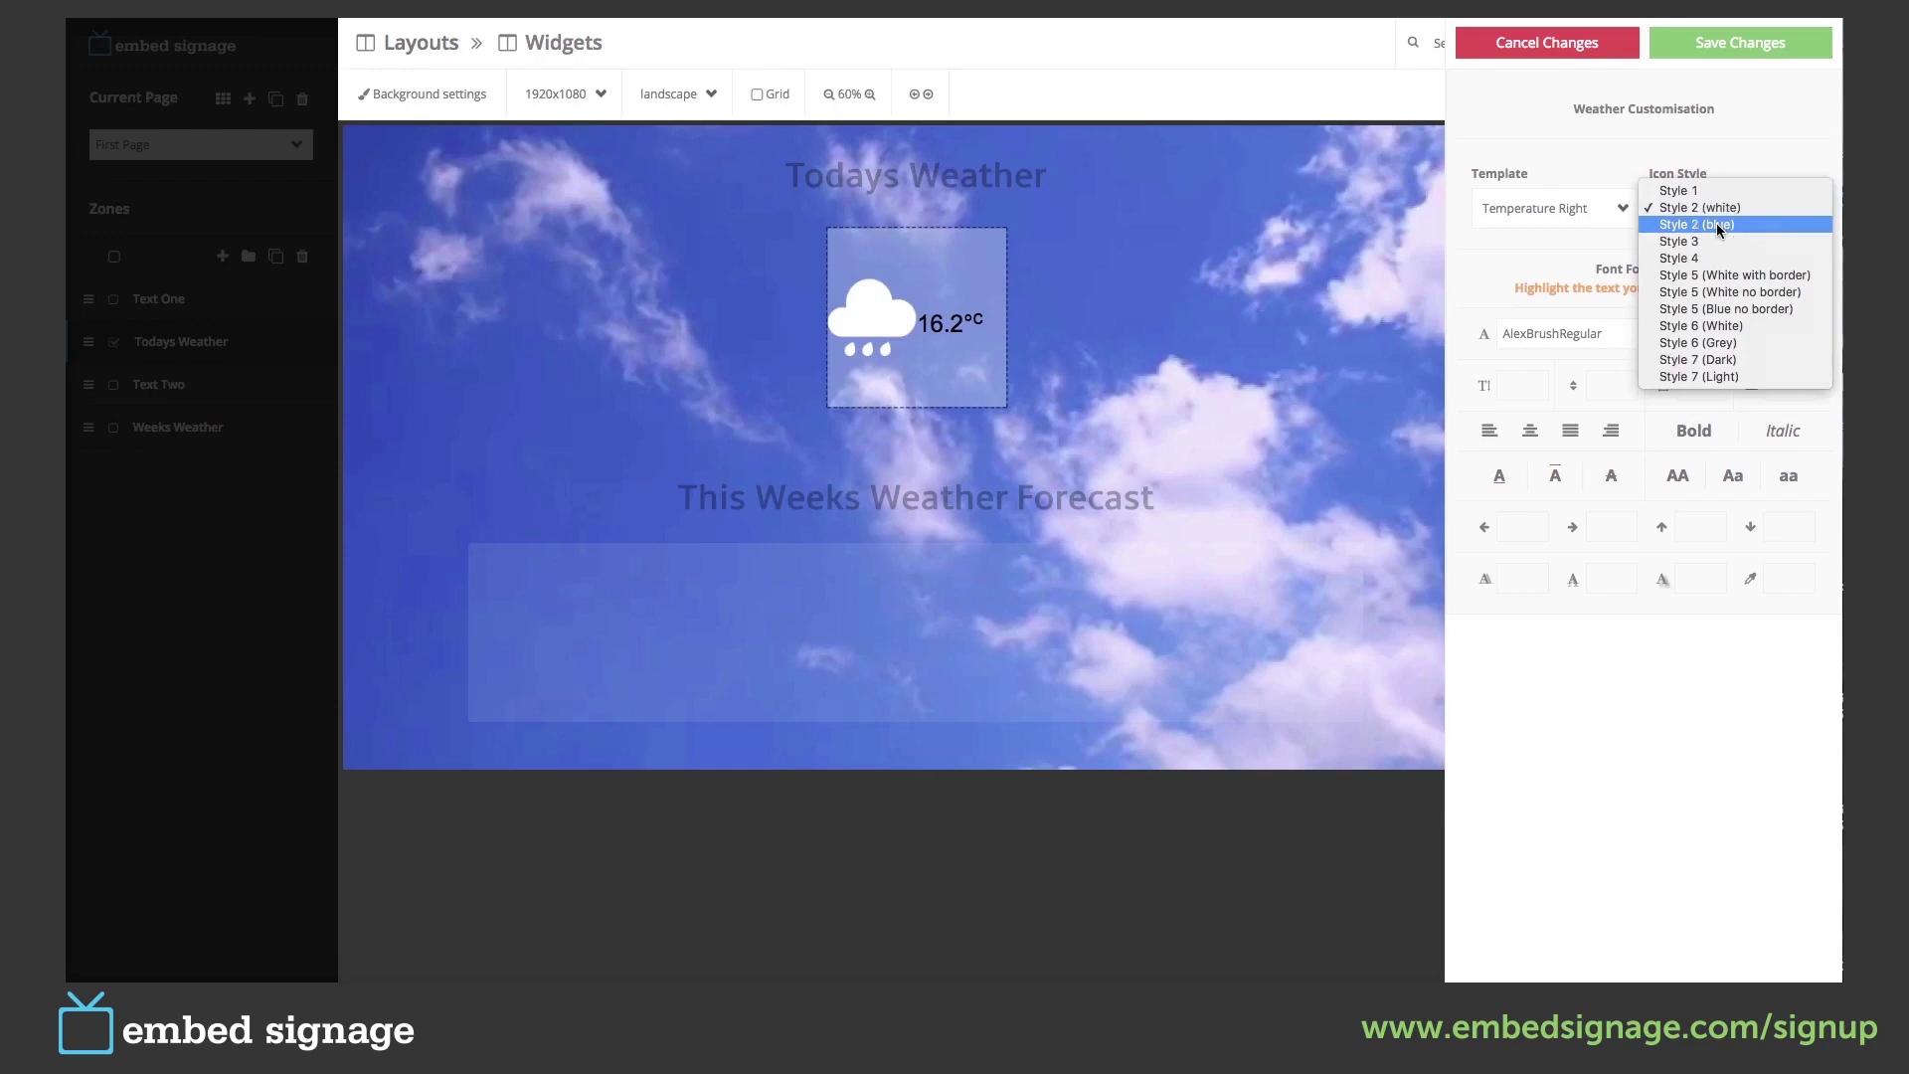
pyautogui.click(1716, 223)
pyautogui.click(1714, 212)
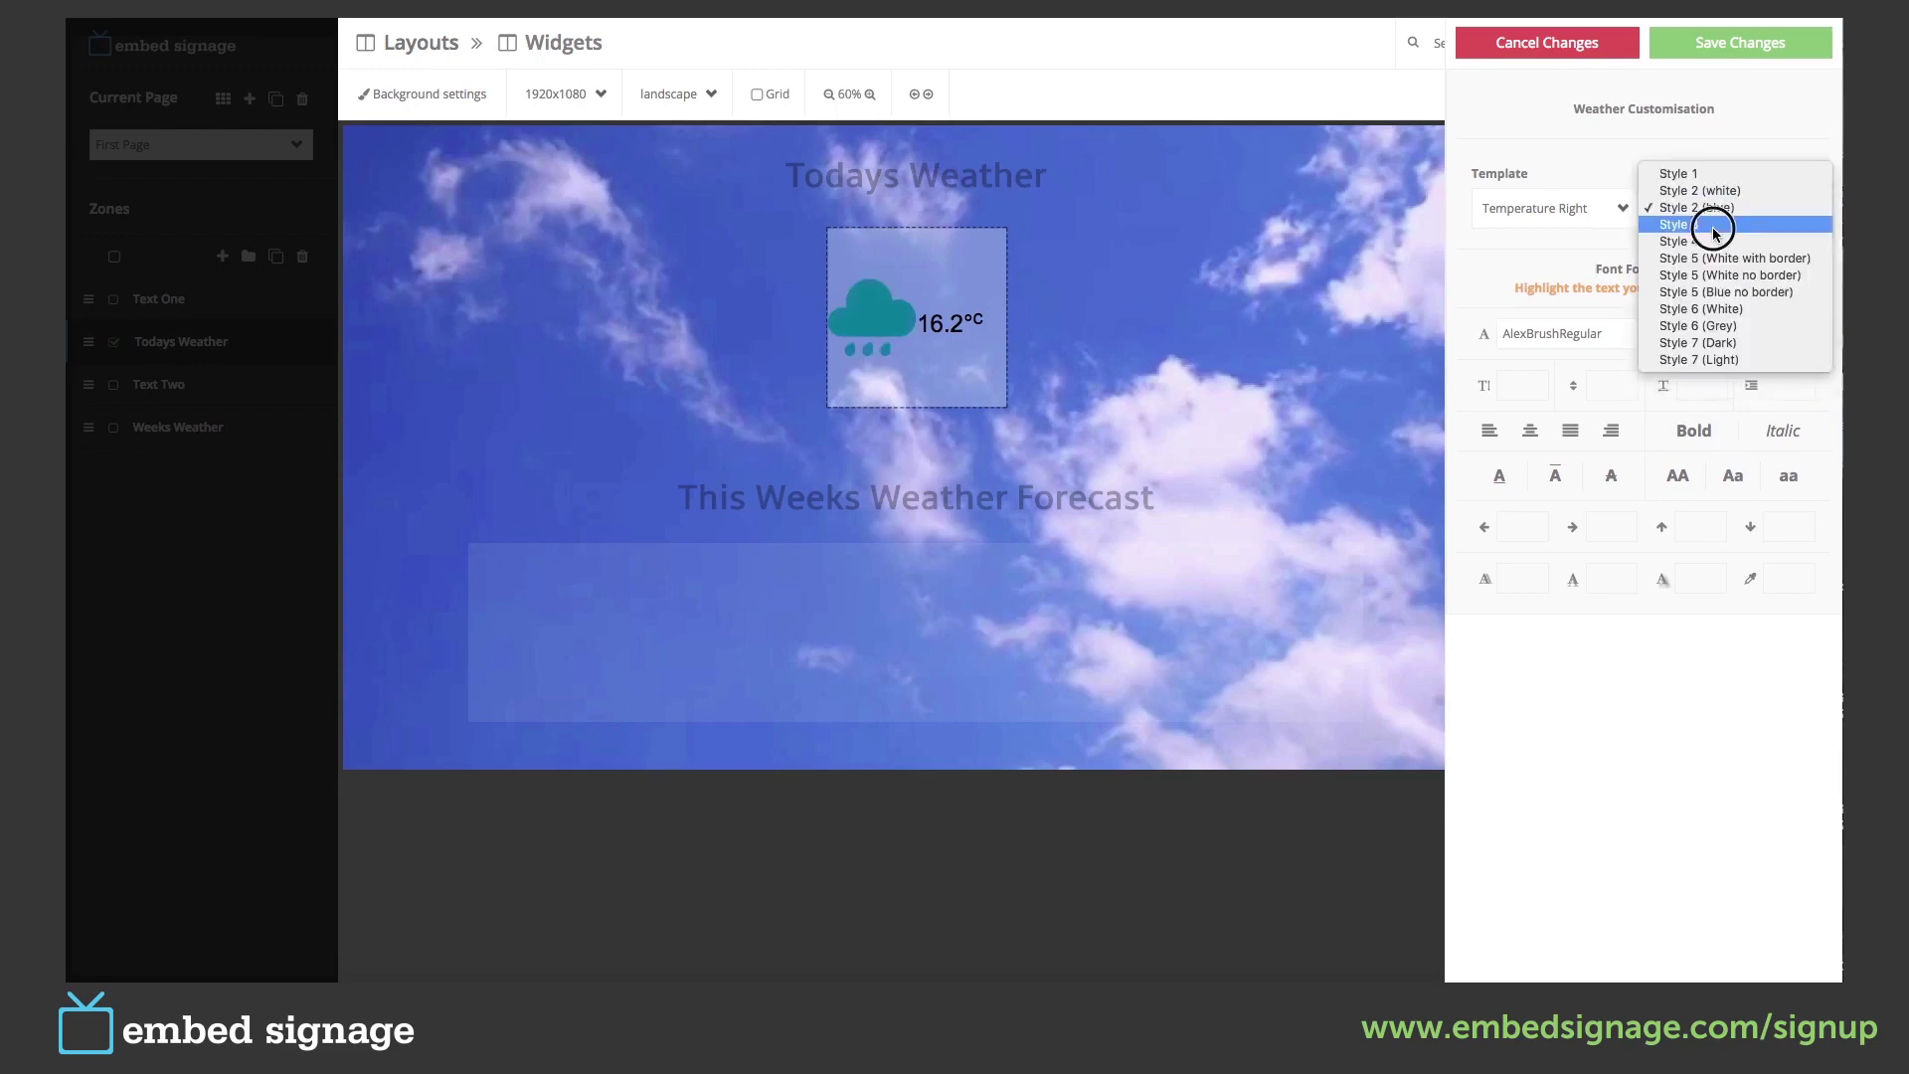
pyautogui.click(1713, 225)
pyautogui.click(1714, 212)
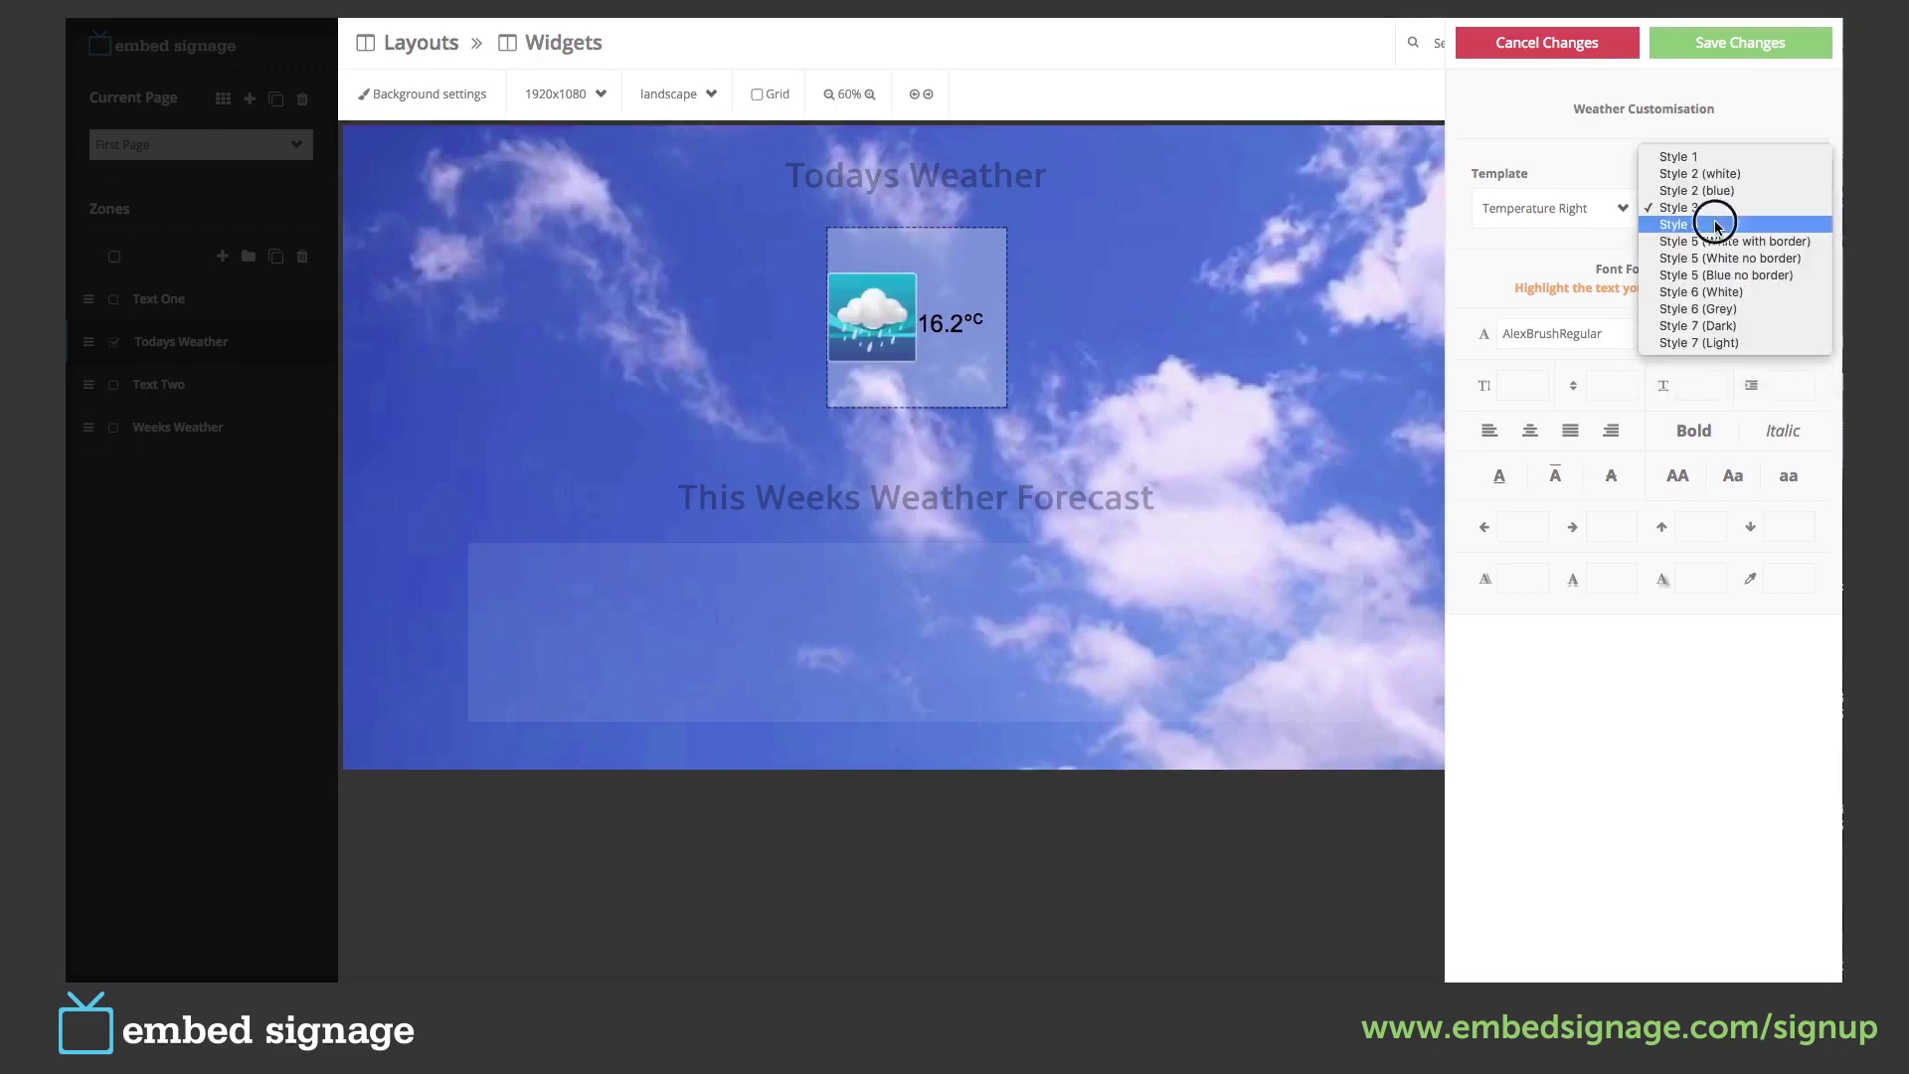
pyautogui.click(1715, 225)
pyautogui.click(1715, 211)
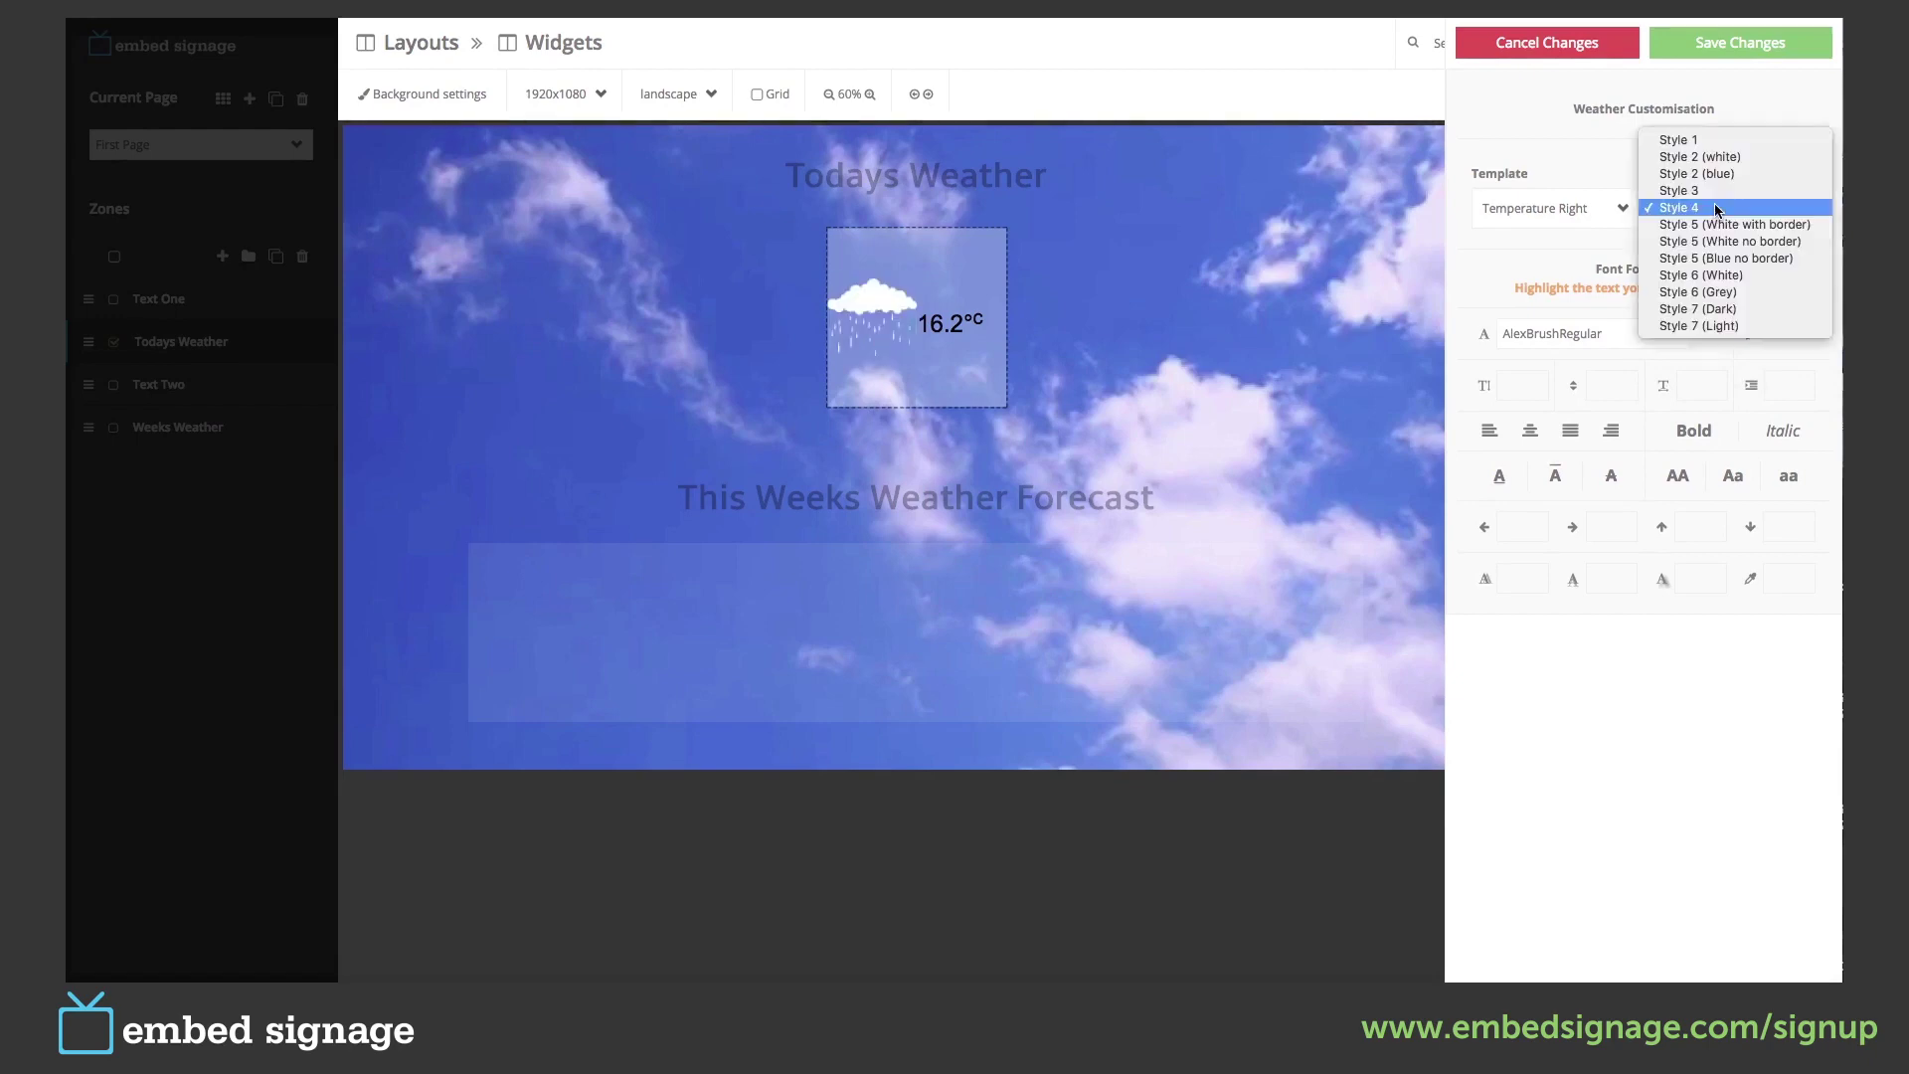
pyautogui.click(1725, 292)
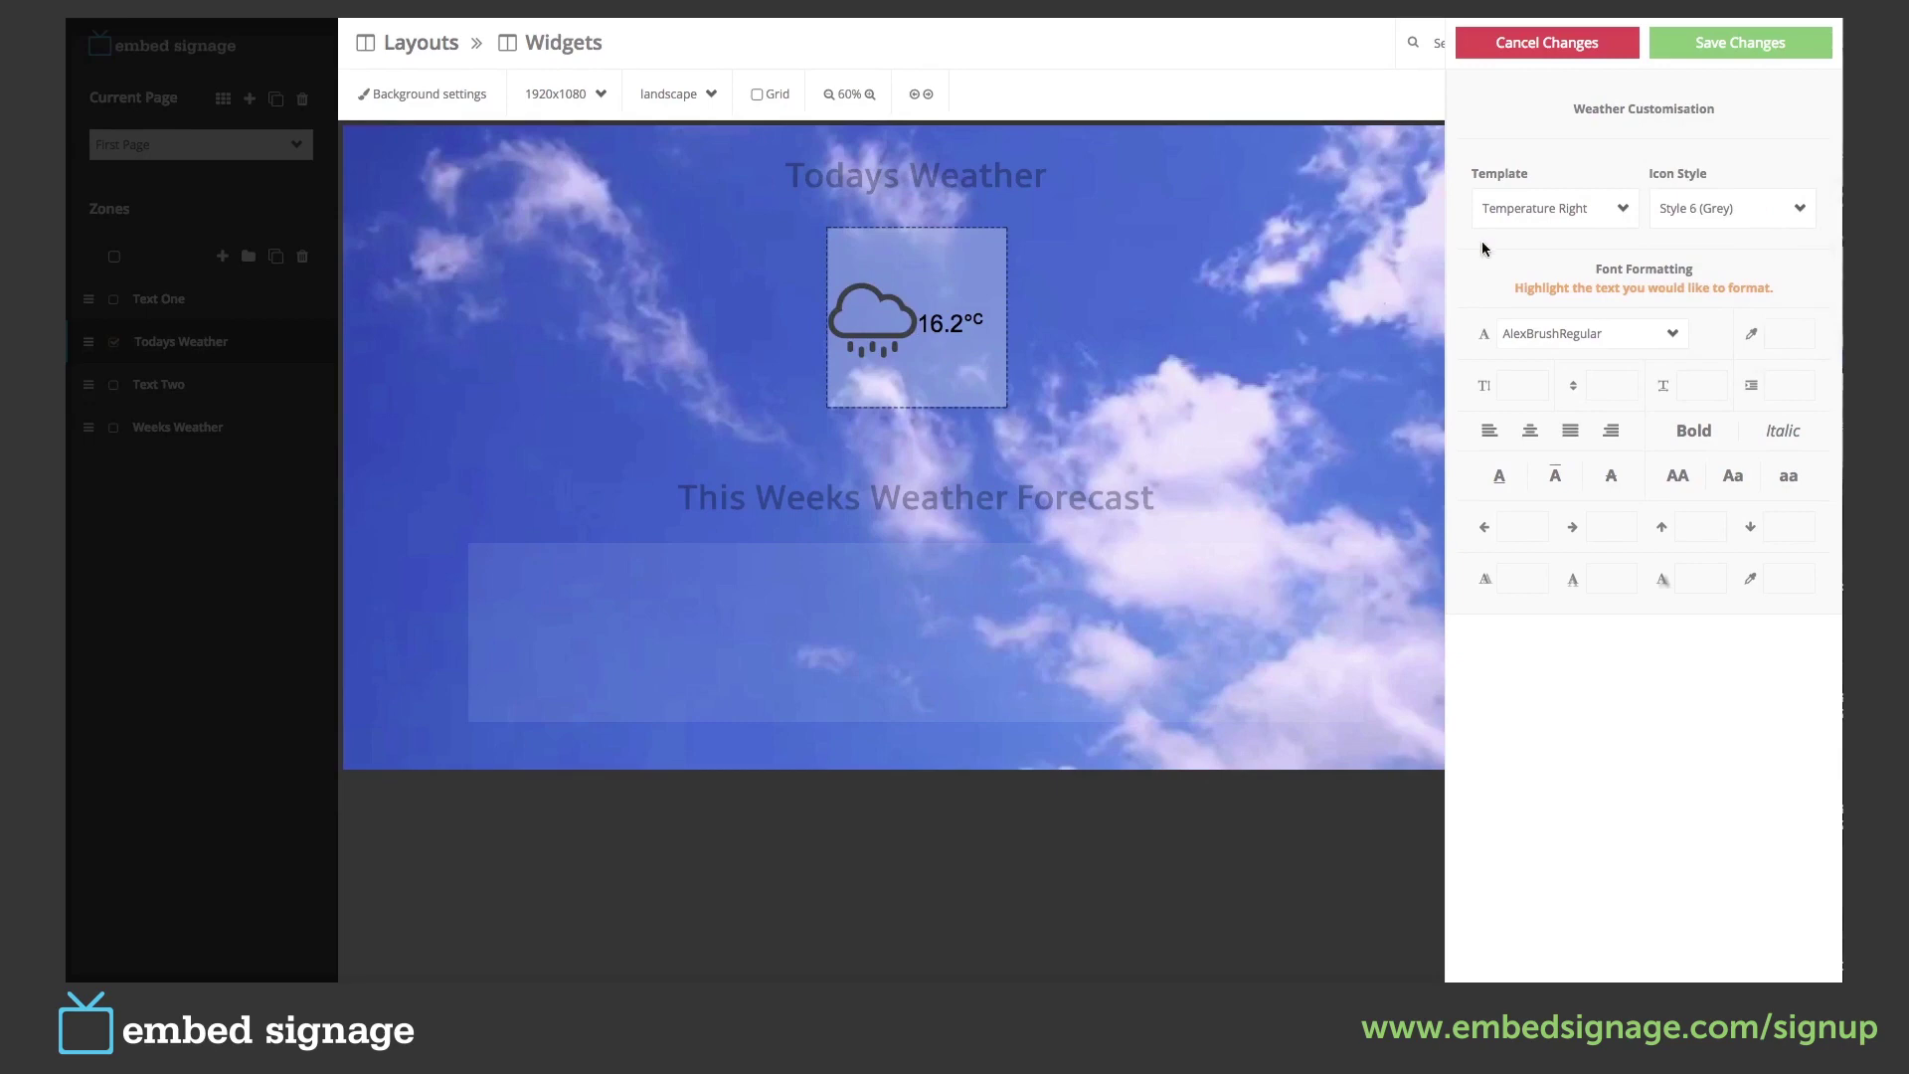
# Try the Temperature Left, Temperature Top, Temperature Bottom and Icon Only templates on the Weather widget.
pyautogui.click(1541, 215)
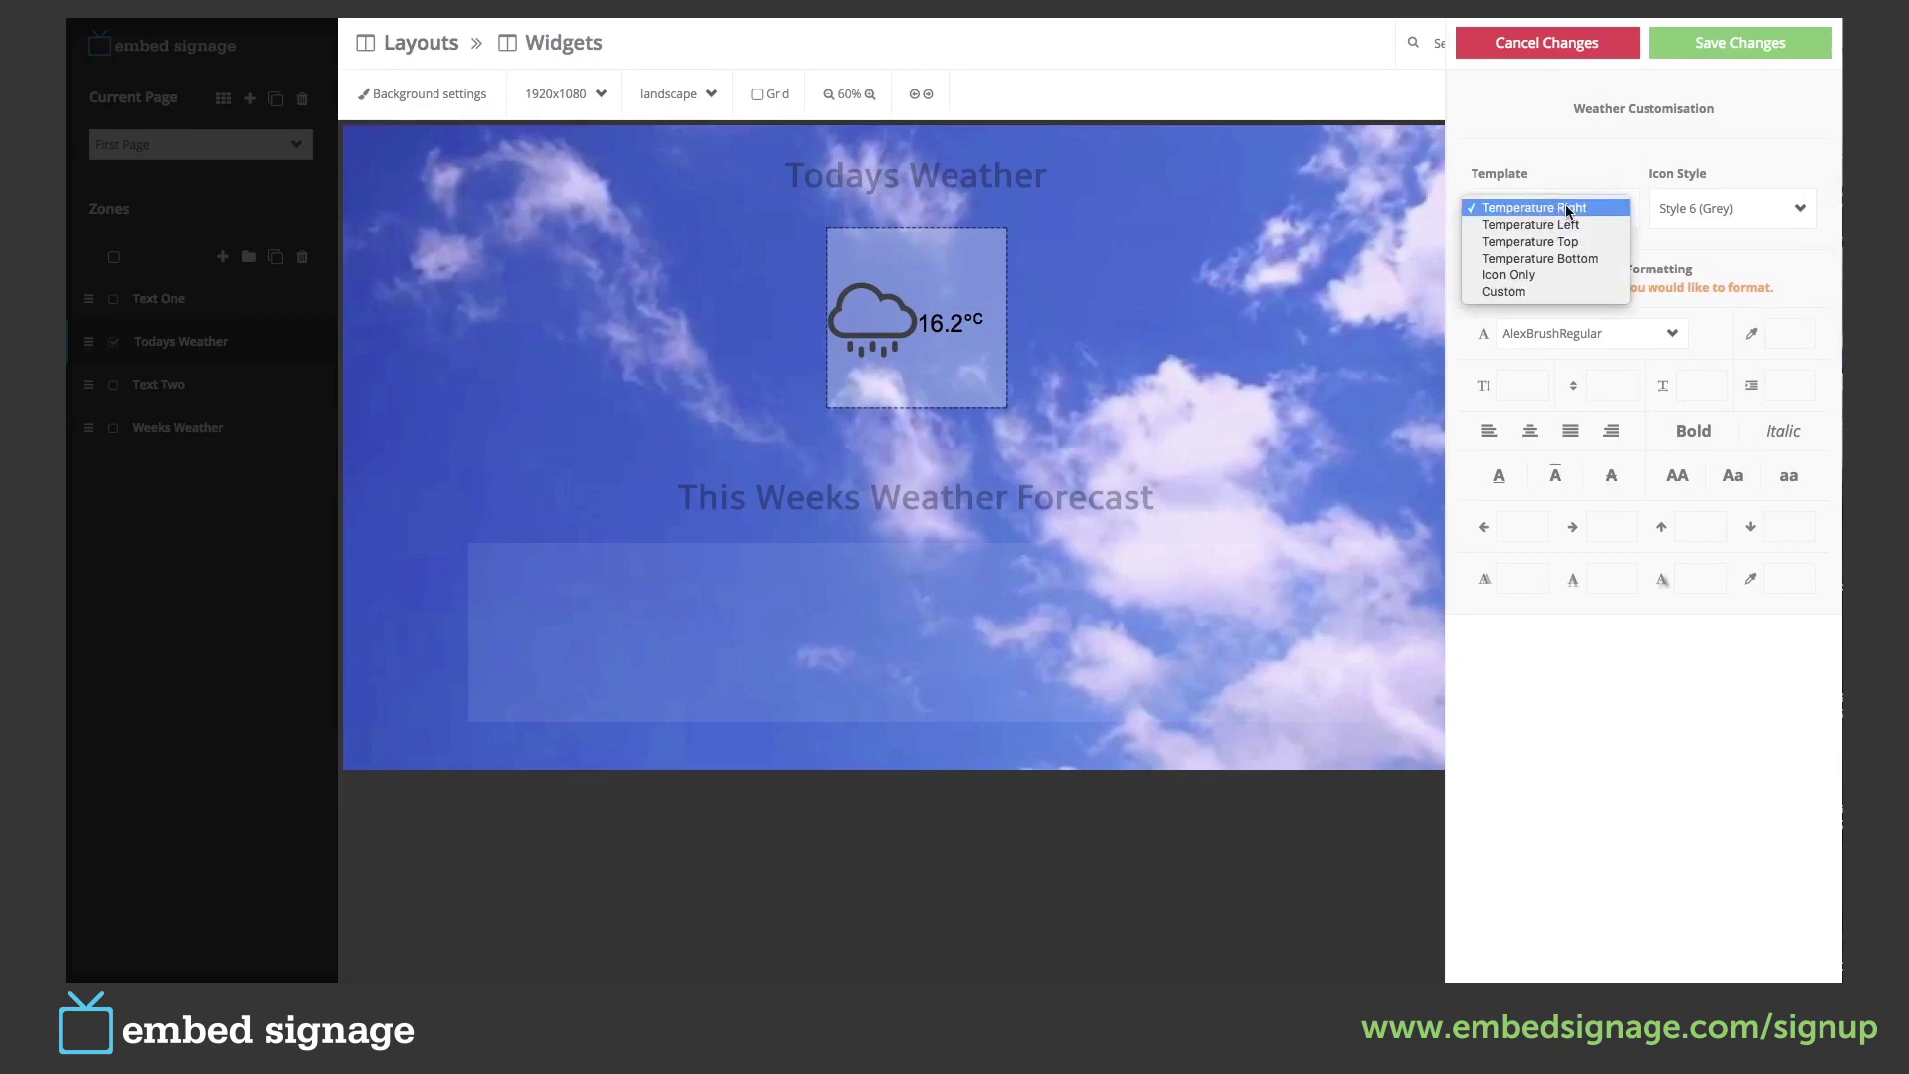
pyautogui.click(1575, 223)
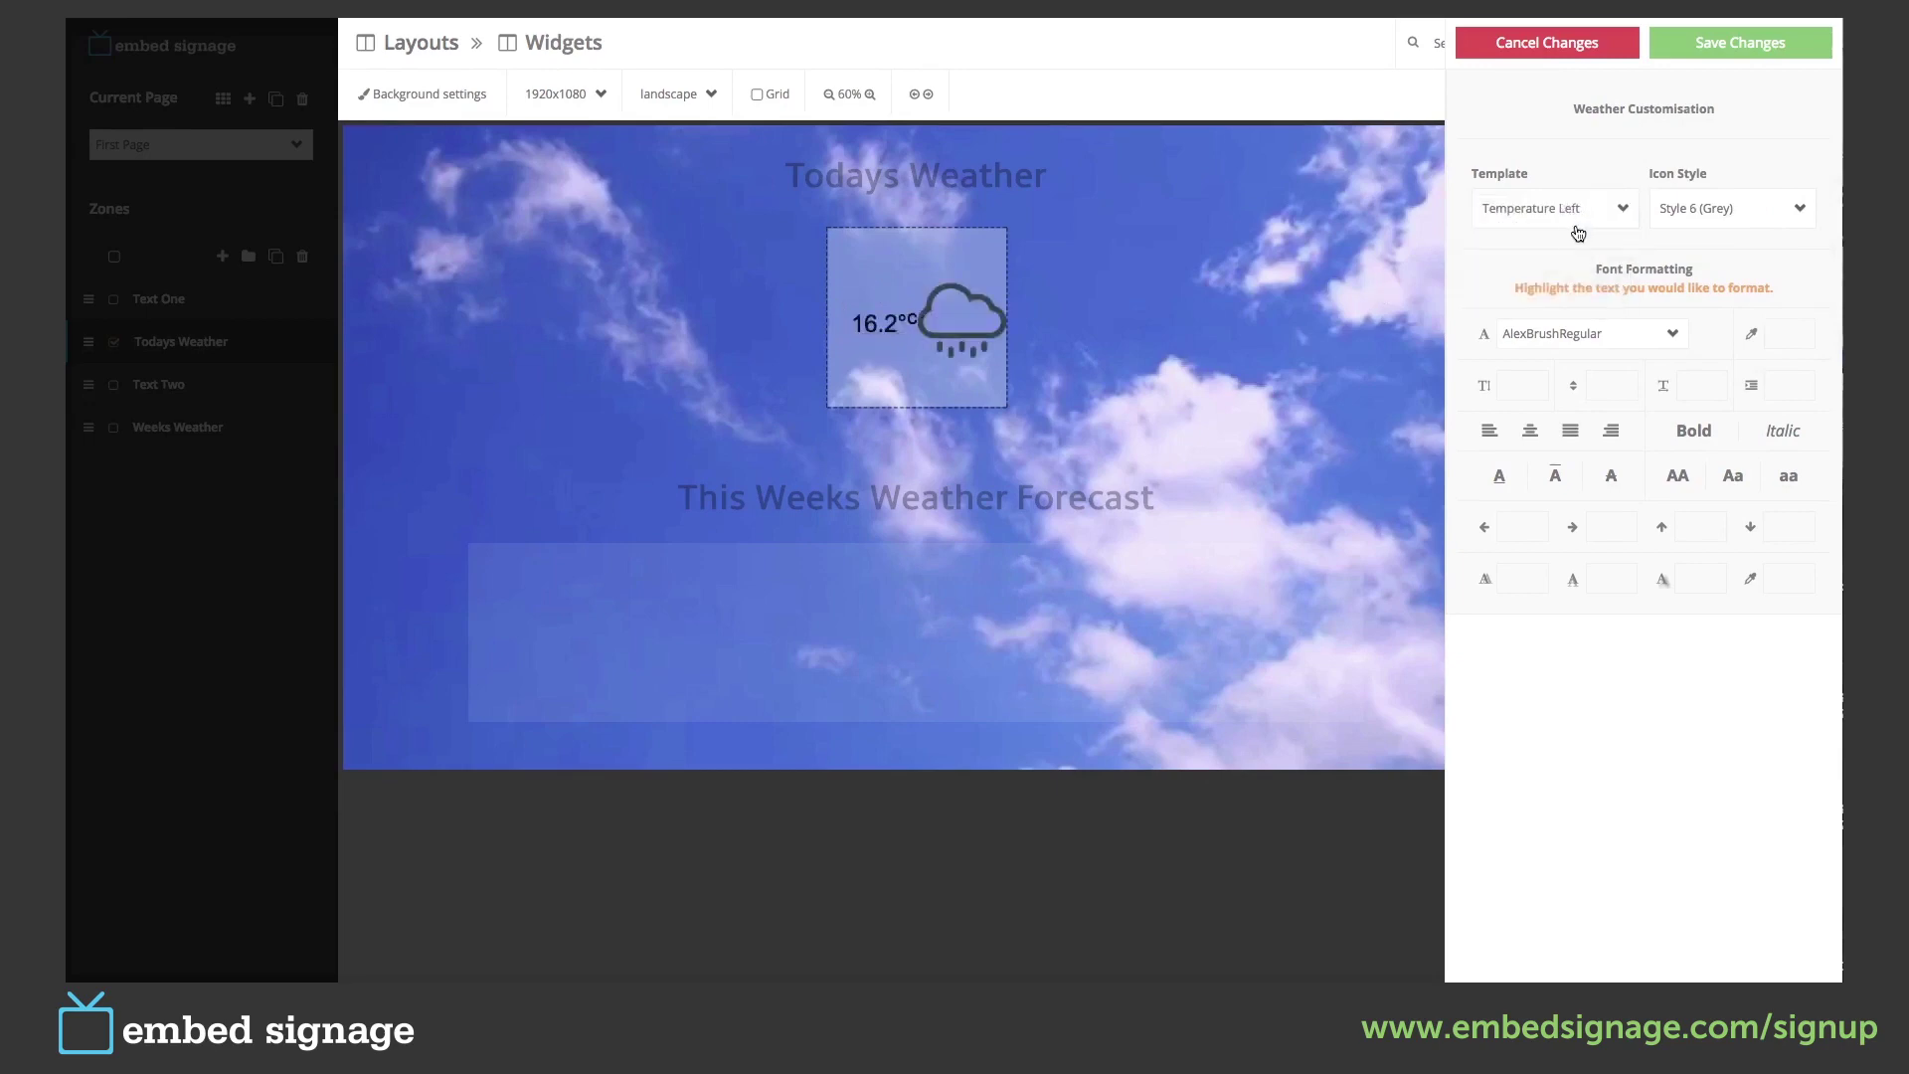
pyautogui.click(1535, 199)
pyautogui.click(1551, 225)
pyautogui.click(1556, 215)
pyautogui.click(1554, 224)
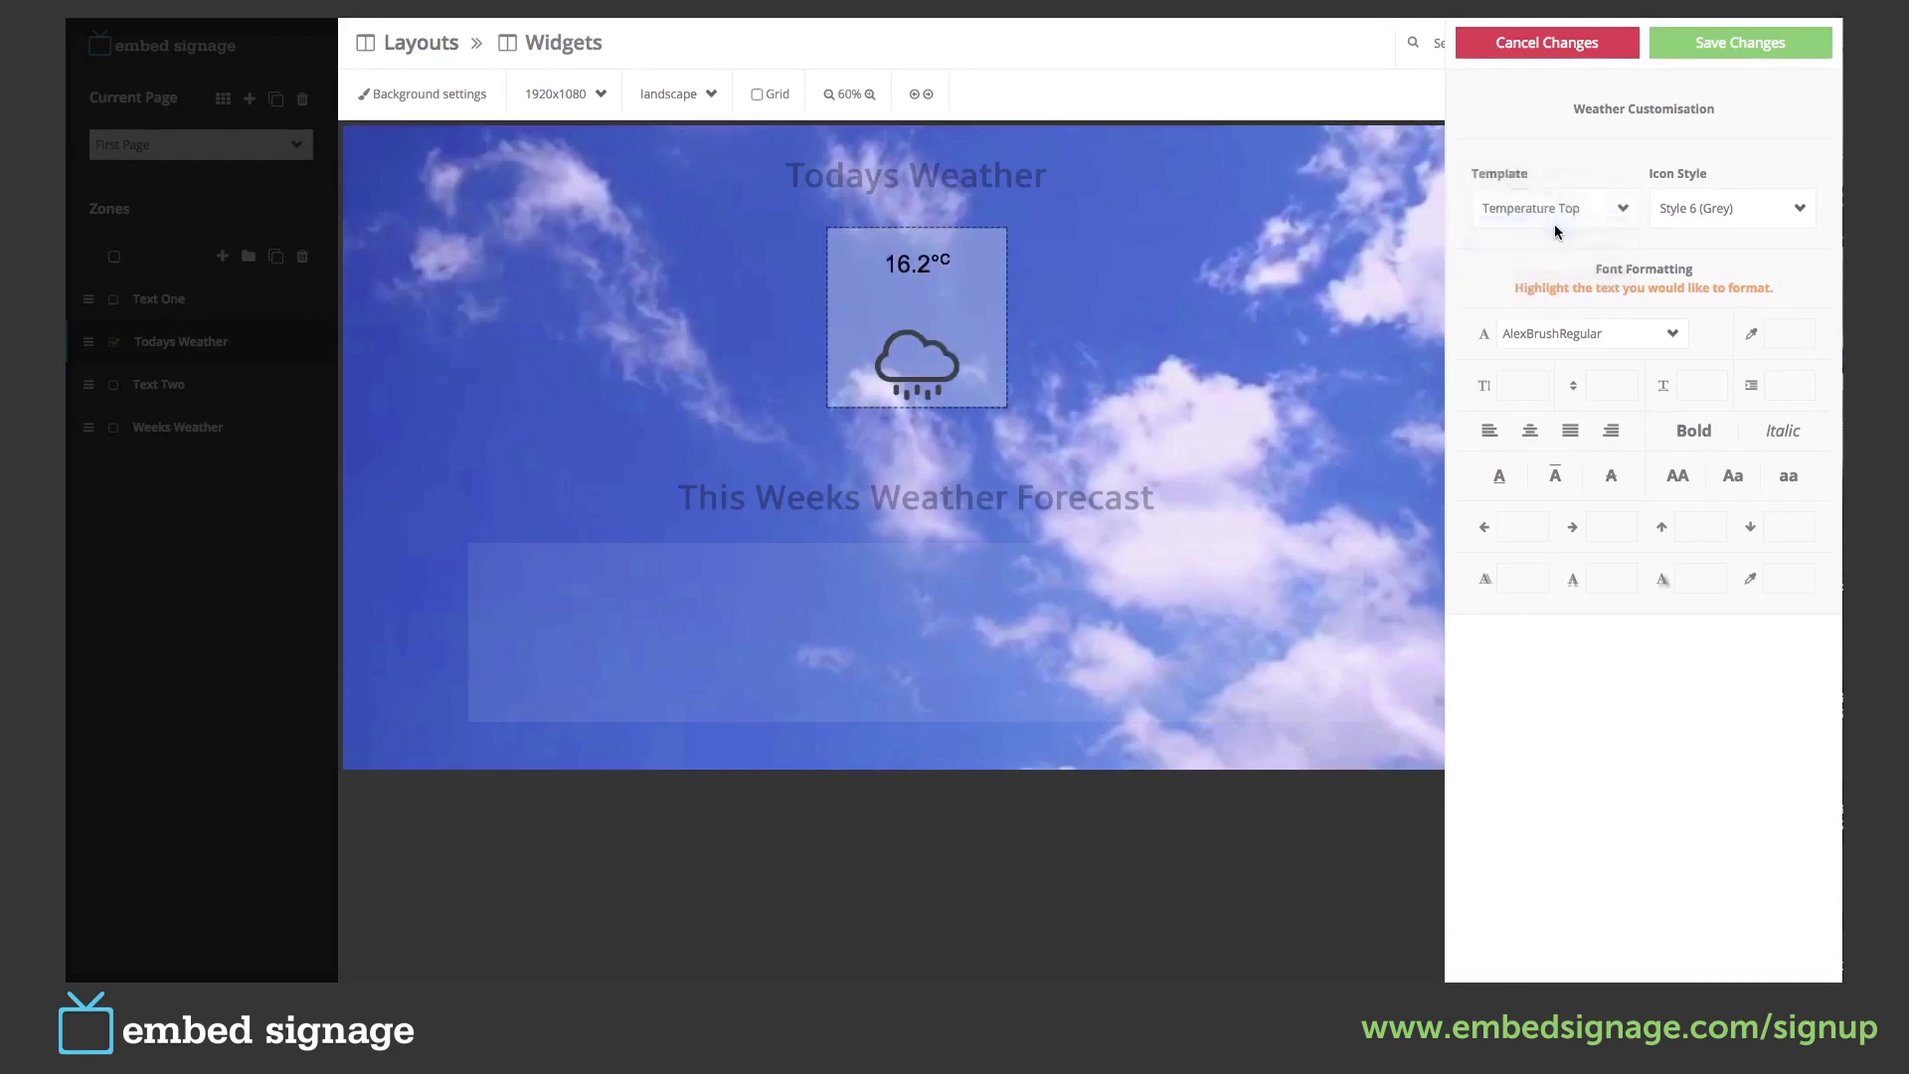
pyautogui.click(1539, 208)
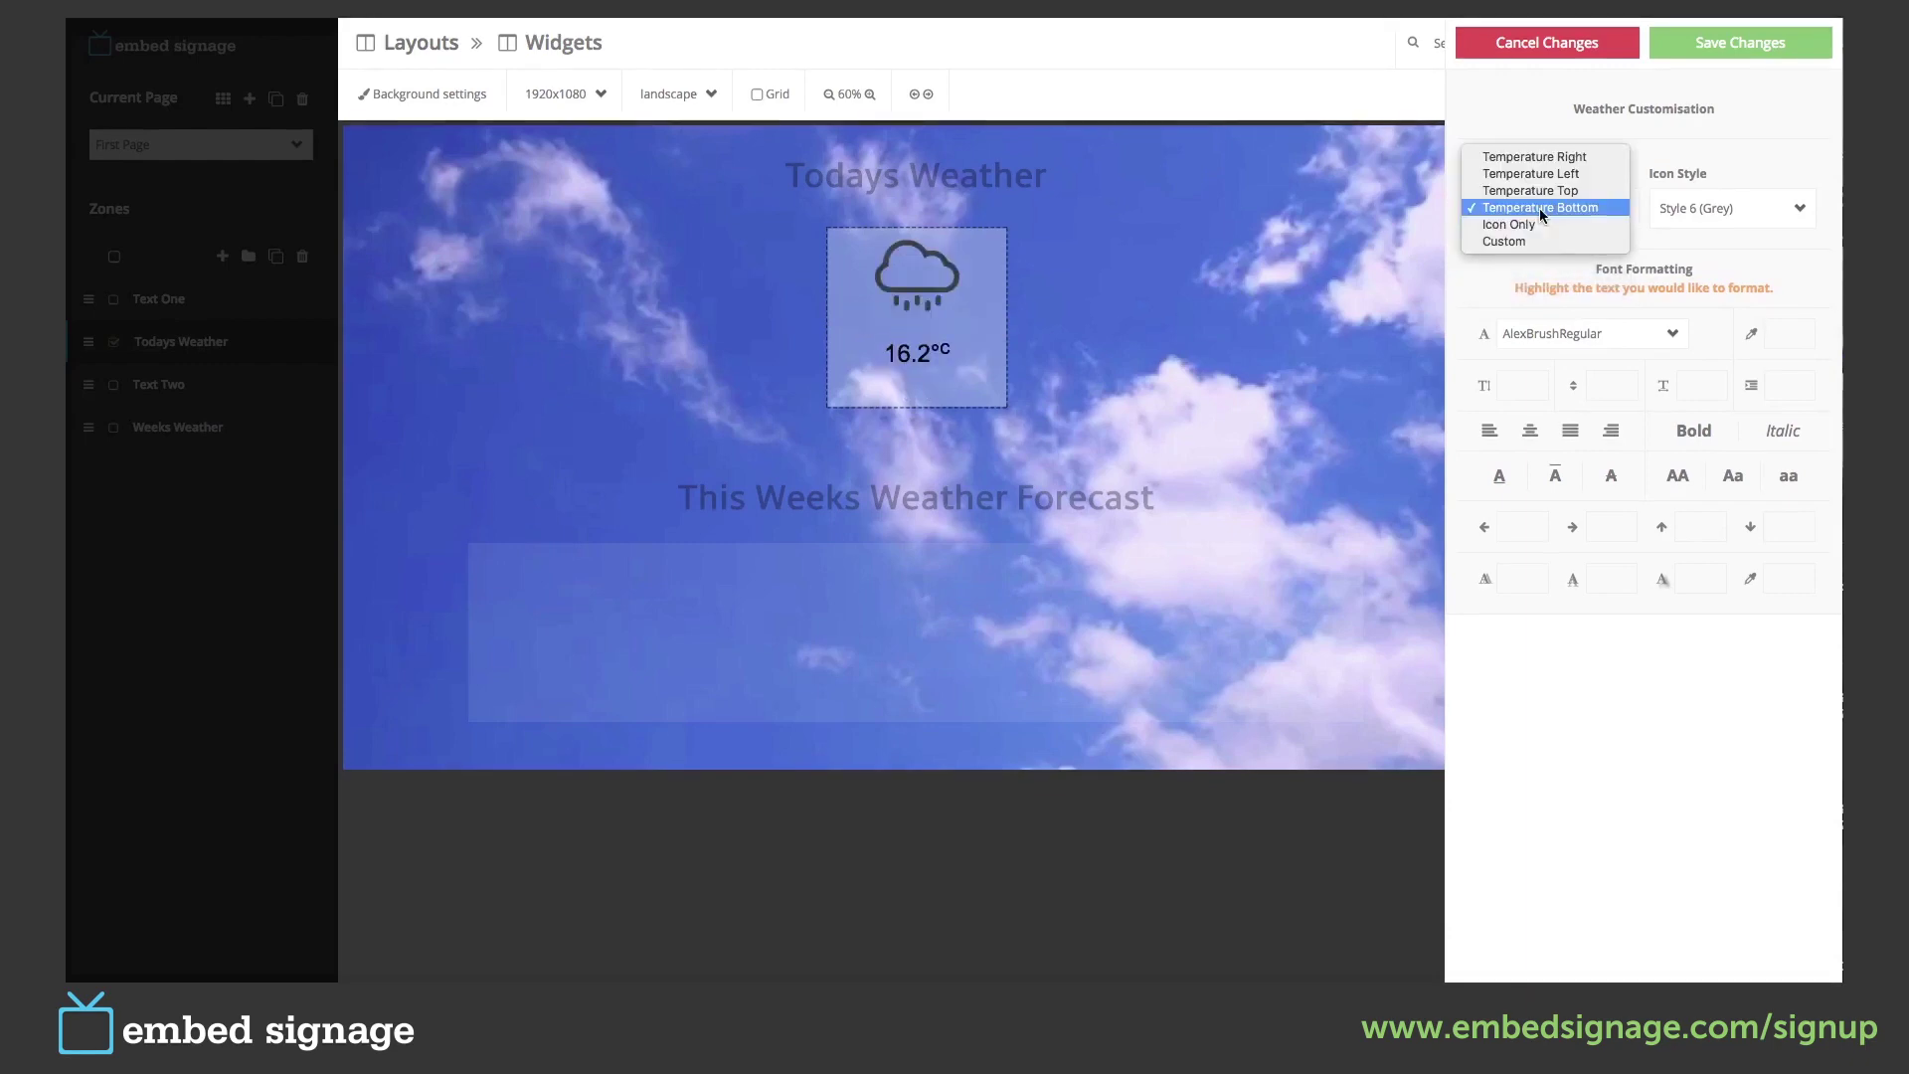
pyautogui.click(1537, 224)
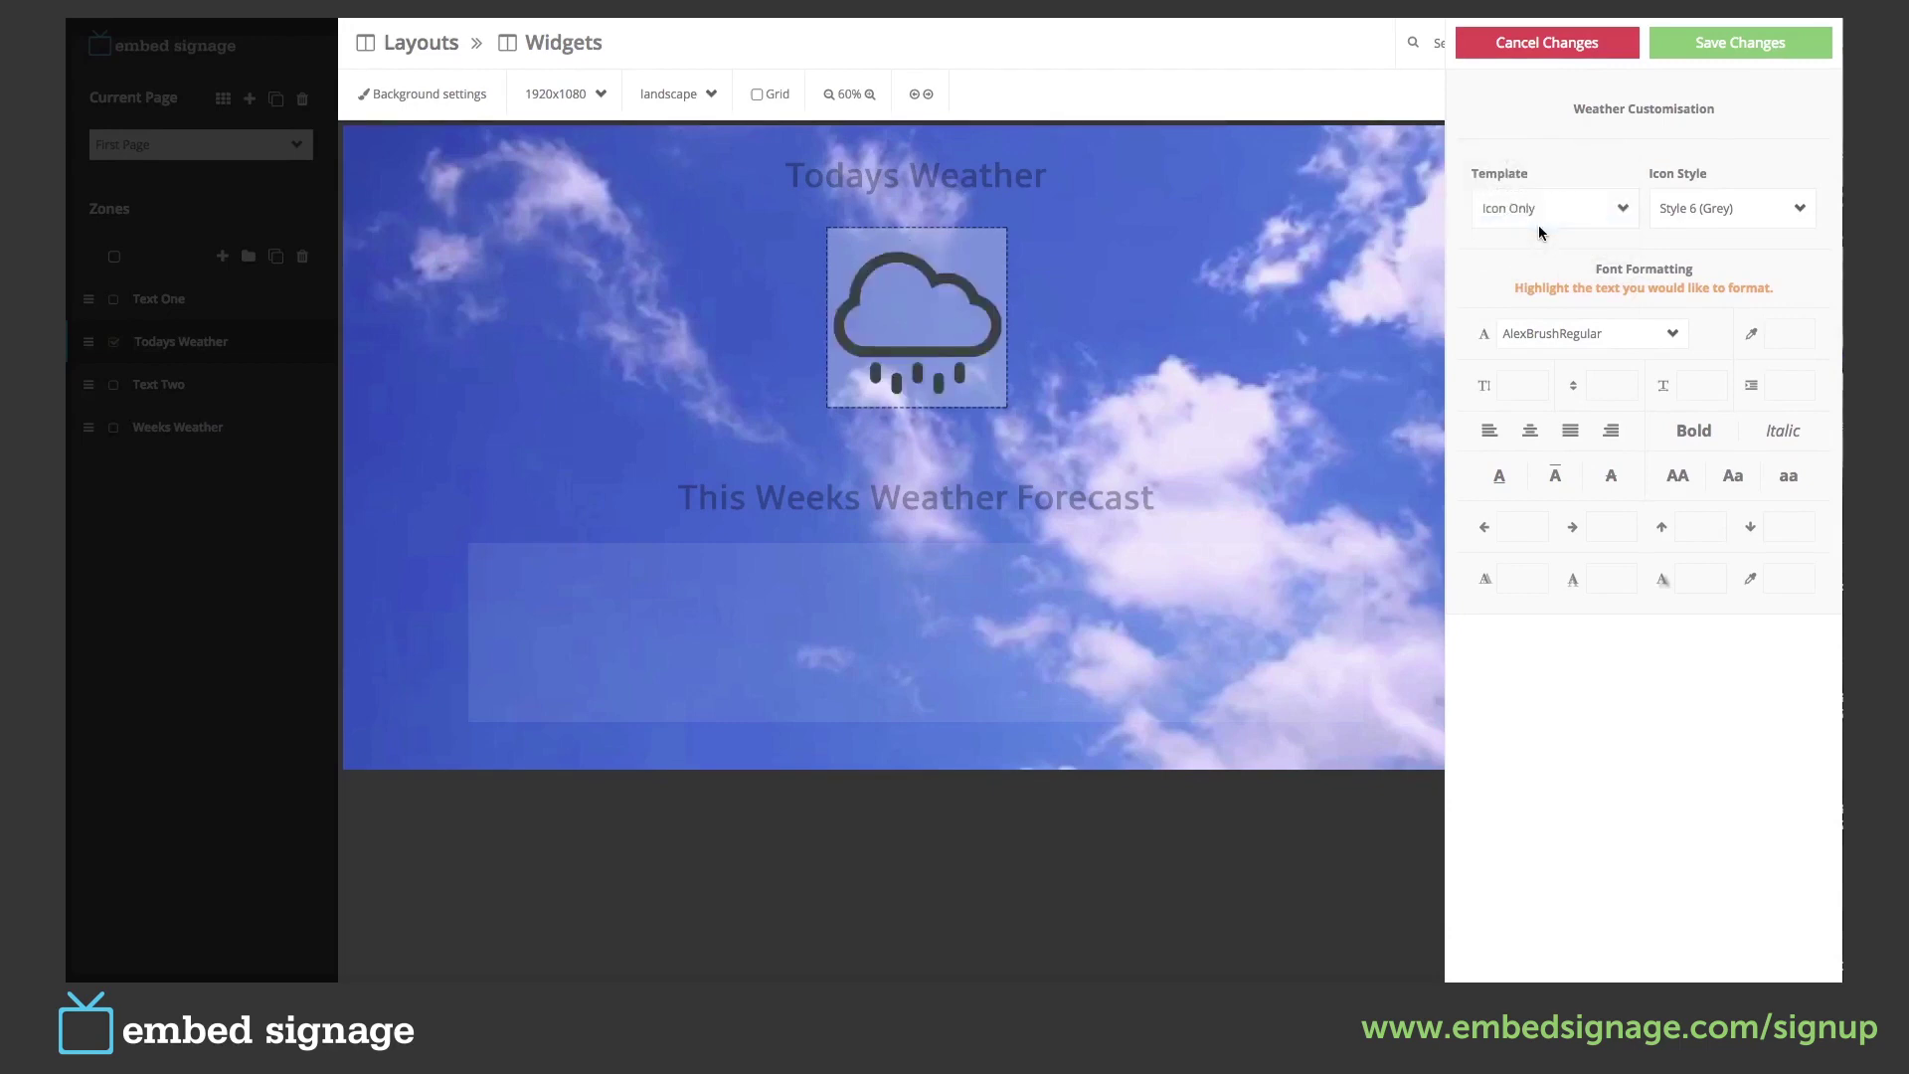
# Switch the Weather widget to the Custom template and show only the Icon field.
pyautogui.click(1545, 212)
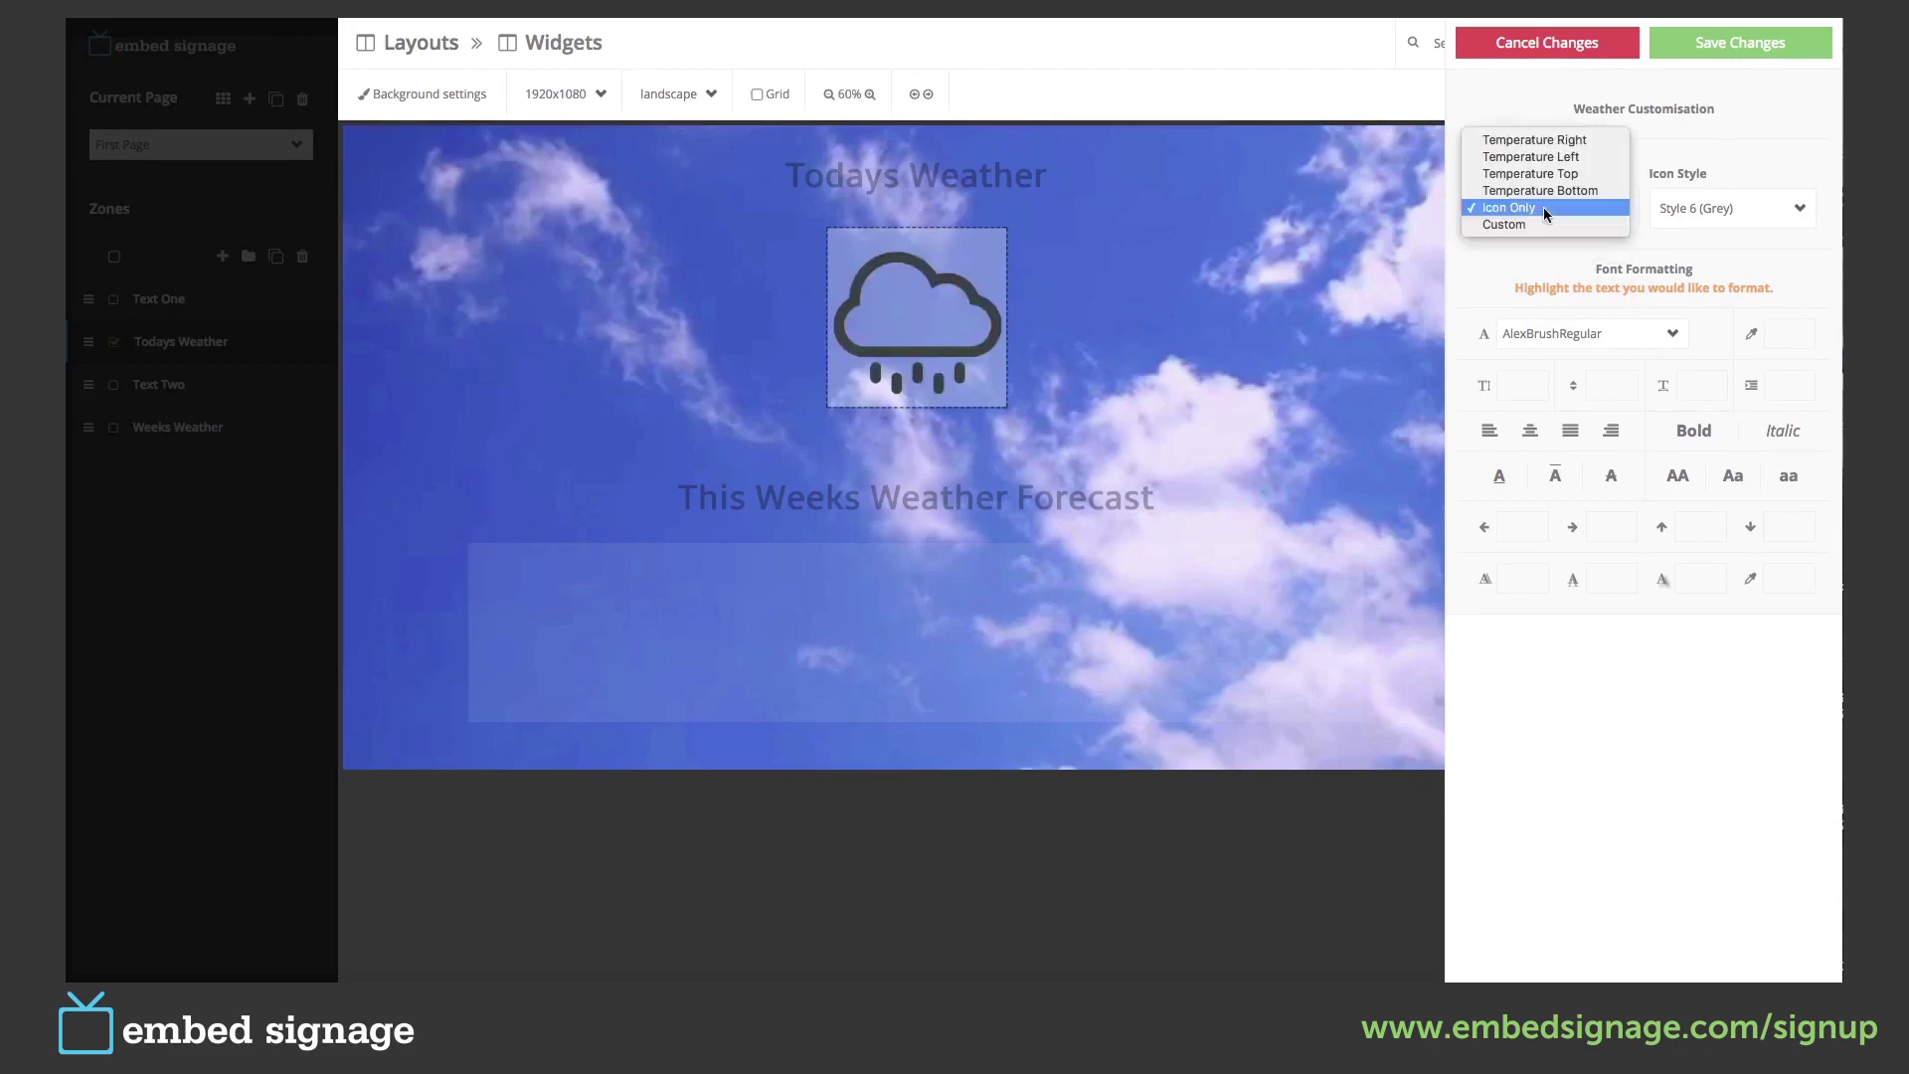
pyautogui.click(1539, 219)
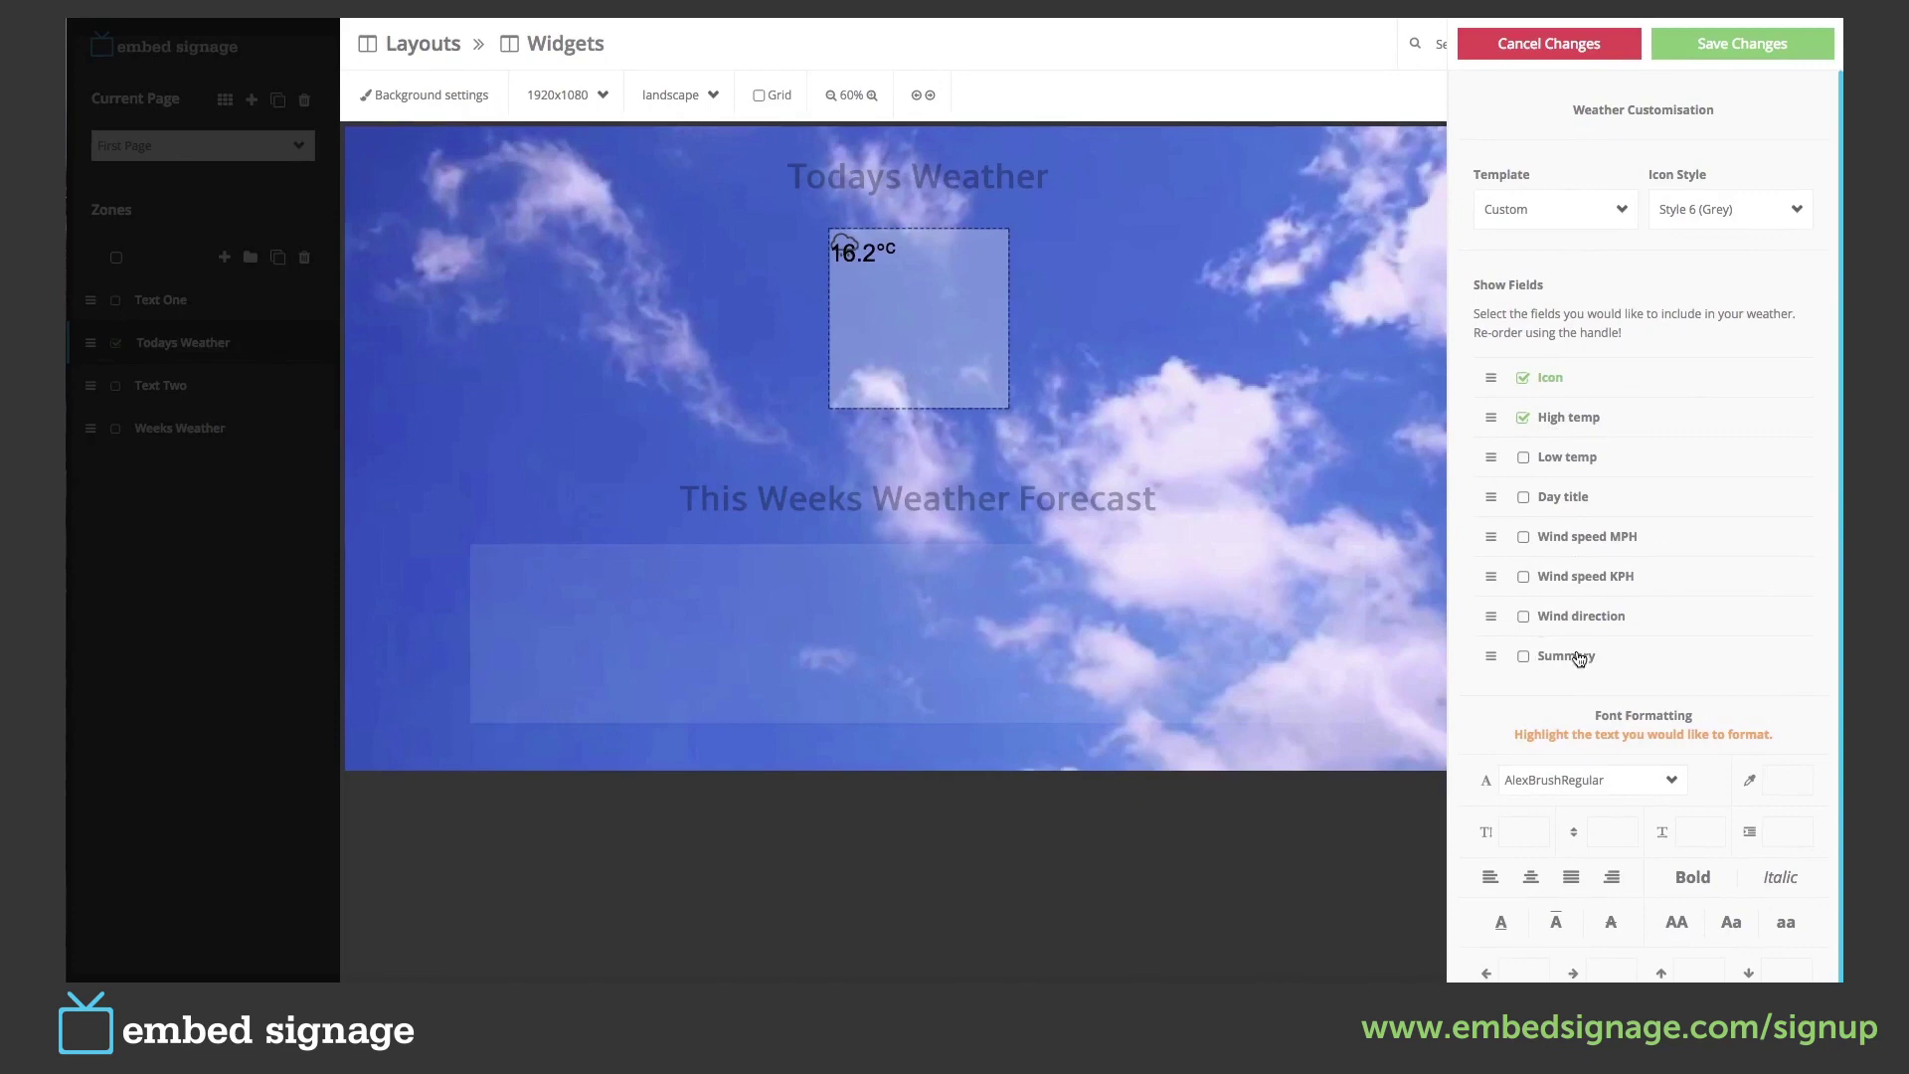
pyautogui.click(1524, 421)
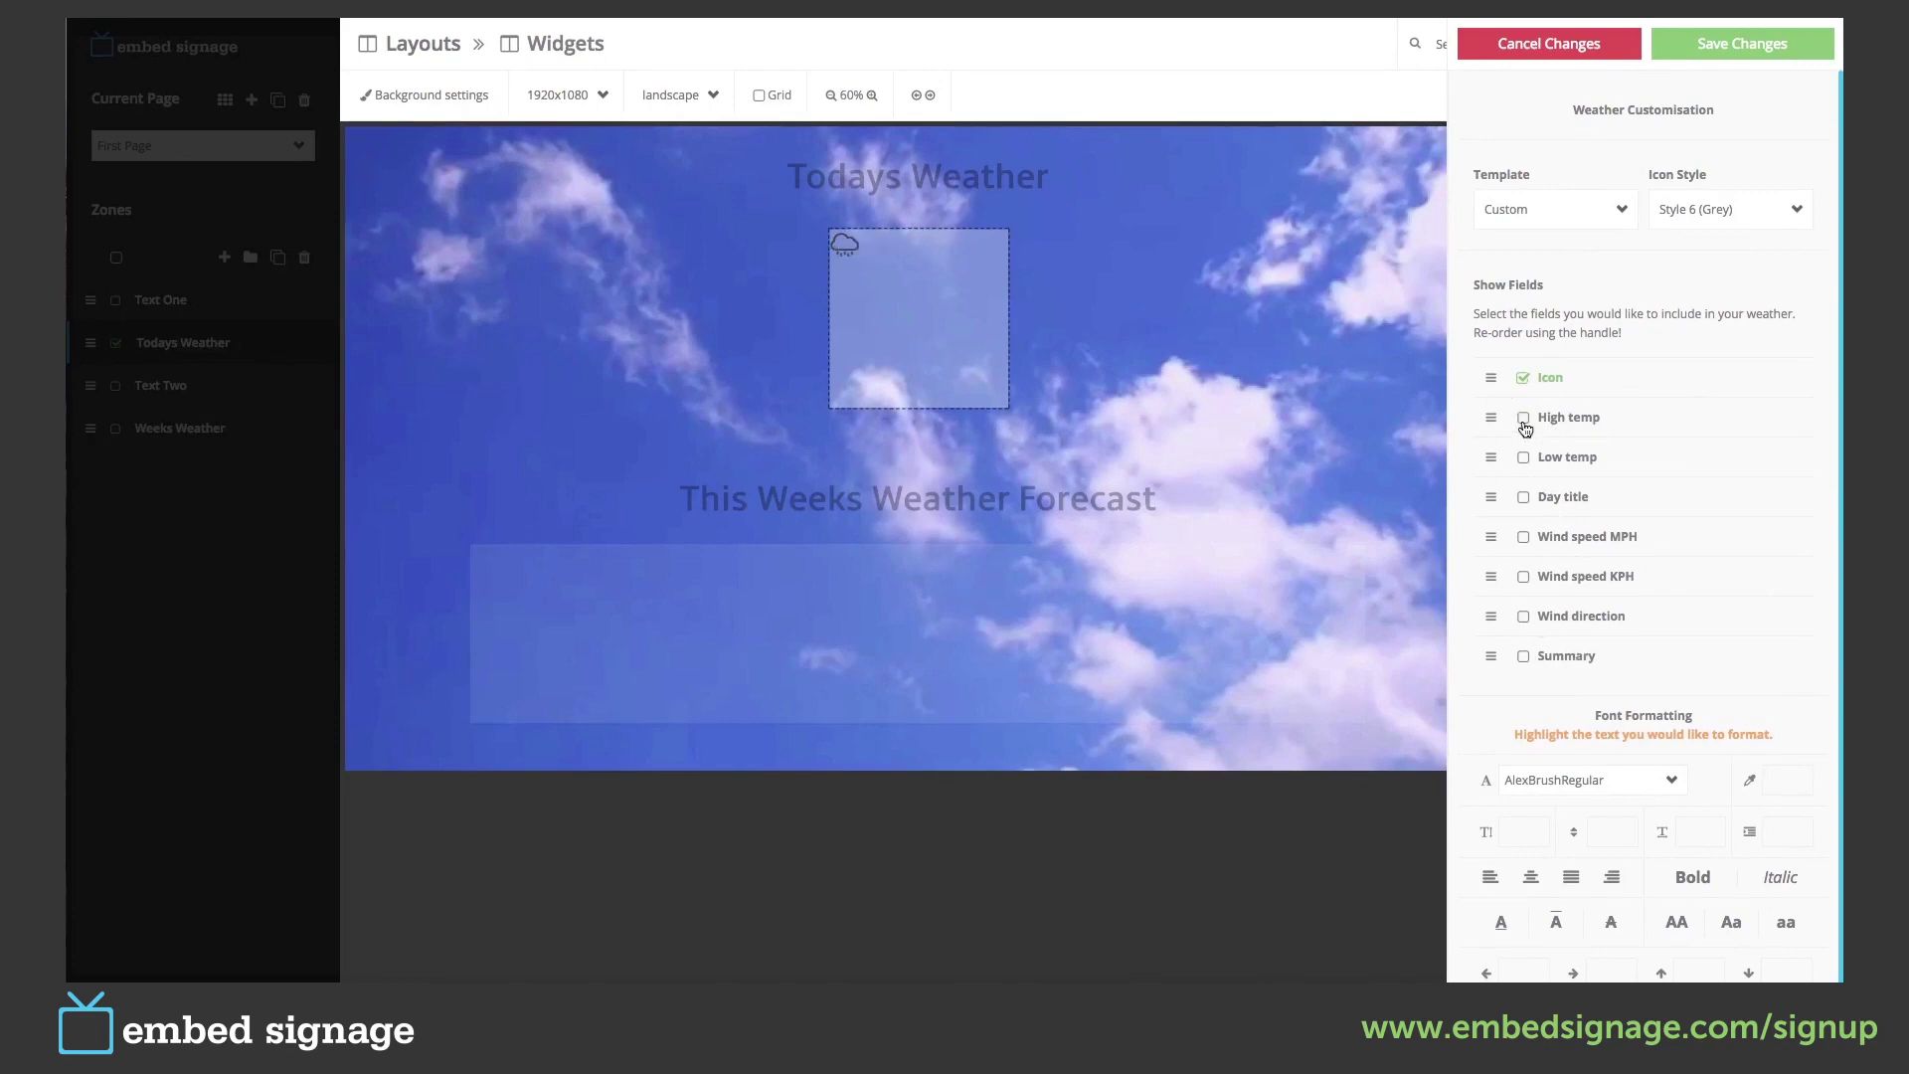
# Enlarge and centre the weather icon in the zone, and add the High temp field stretched across the zone's bottom edge.
pyautogui.click(841, 245)
pyautogui.moveTo(861, 267); pyautogui.dragTo(991, 363)
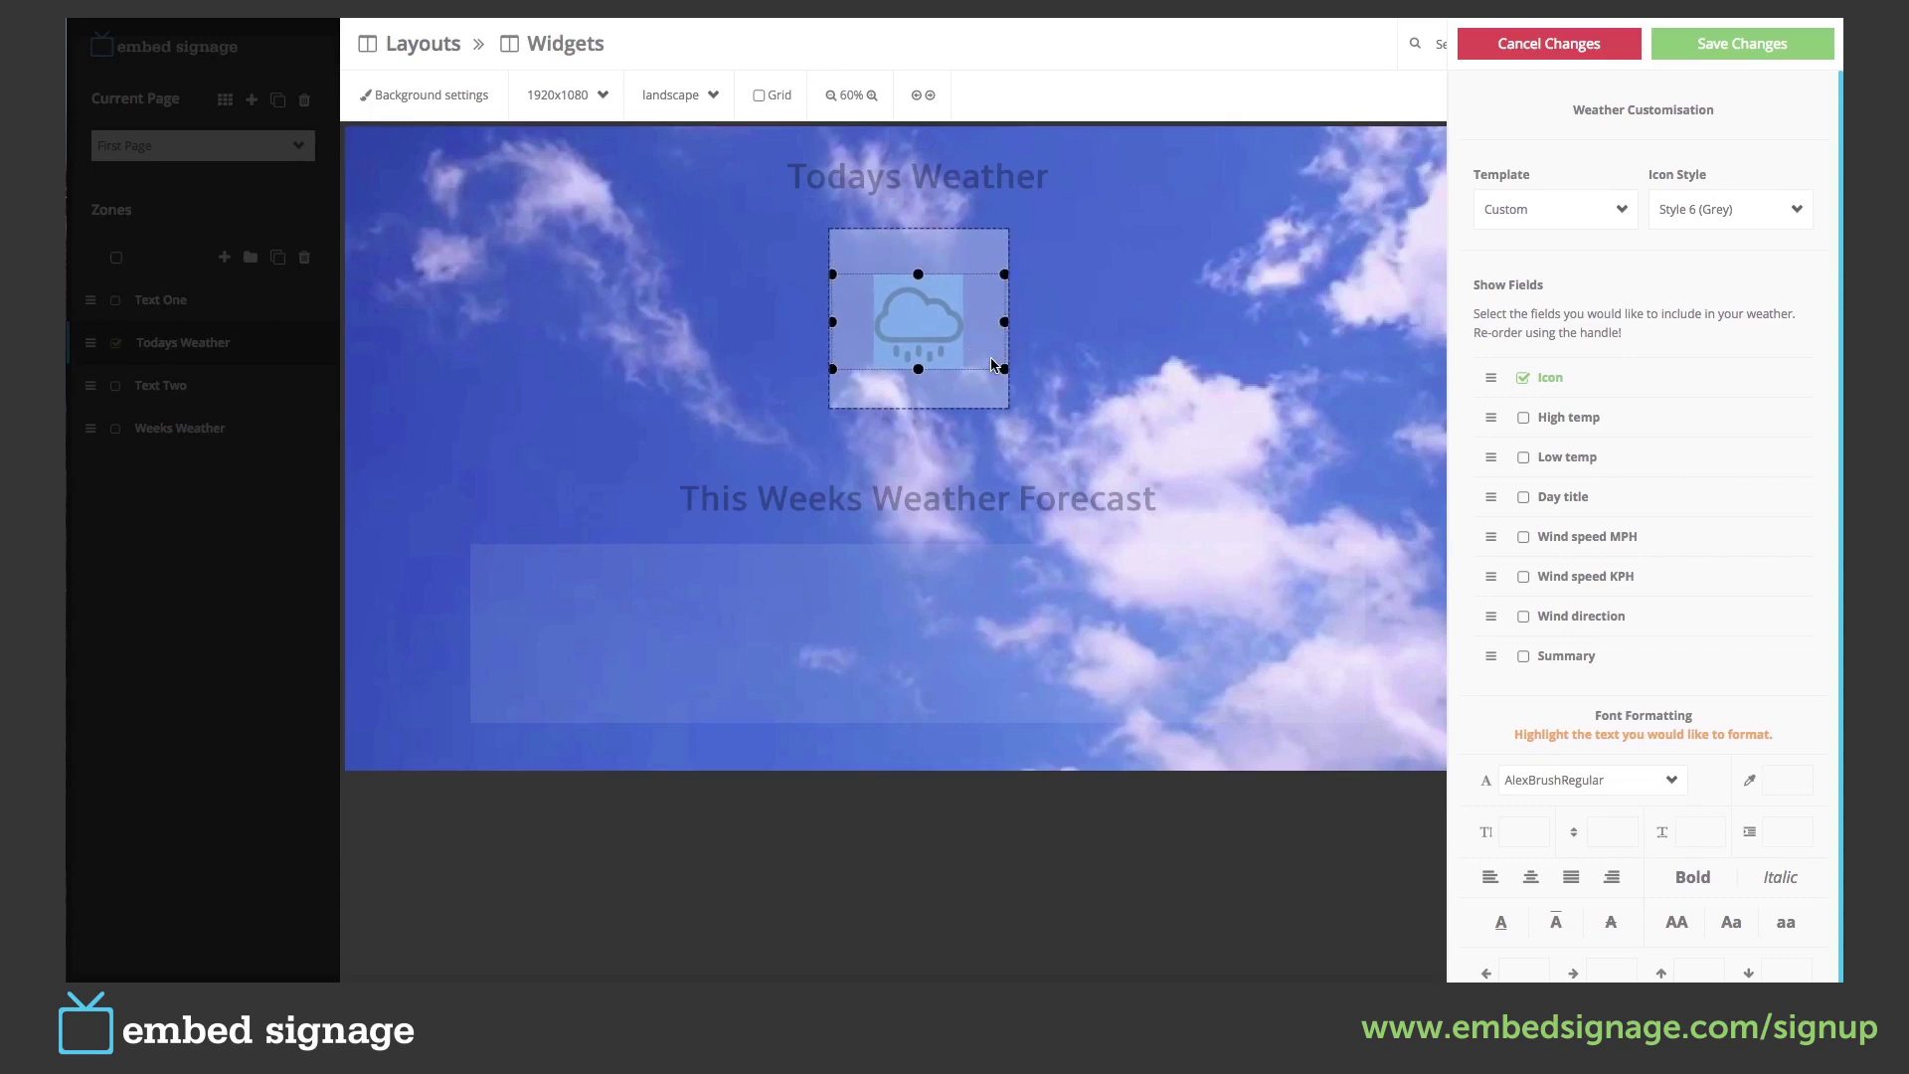
pyautogui.click(1524, 419)
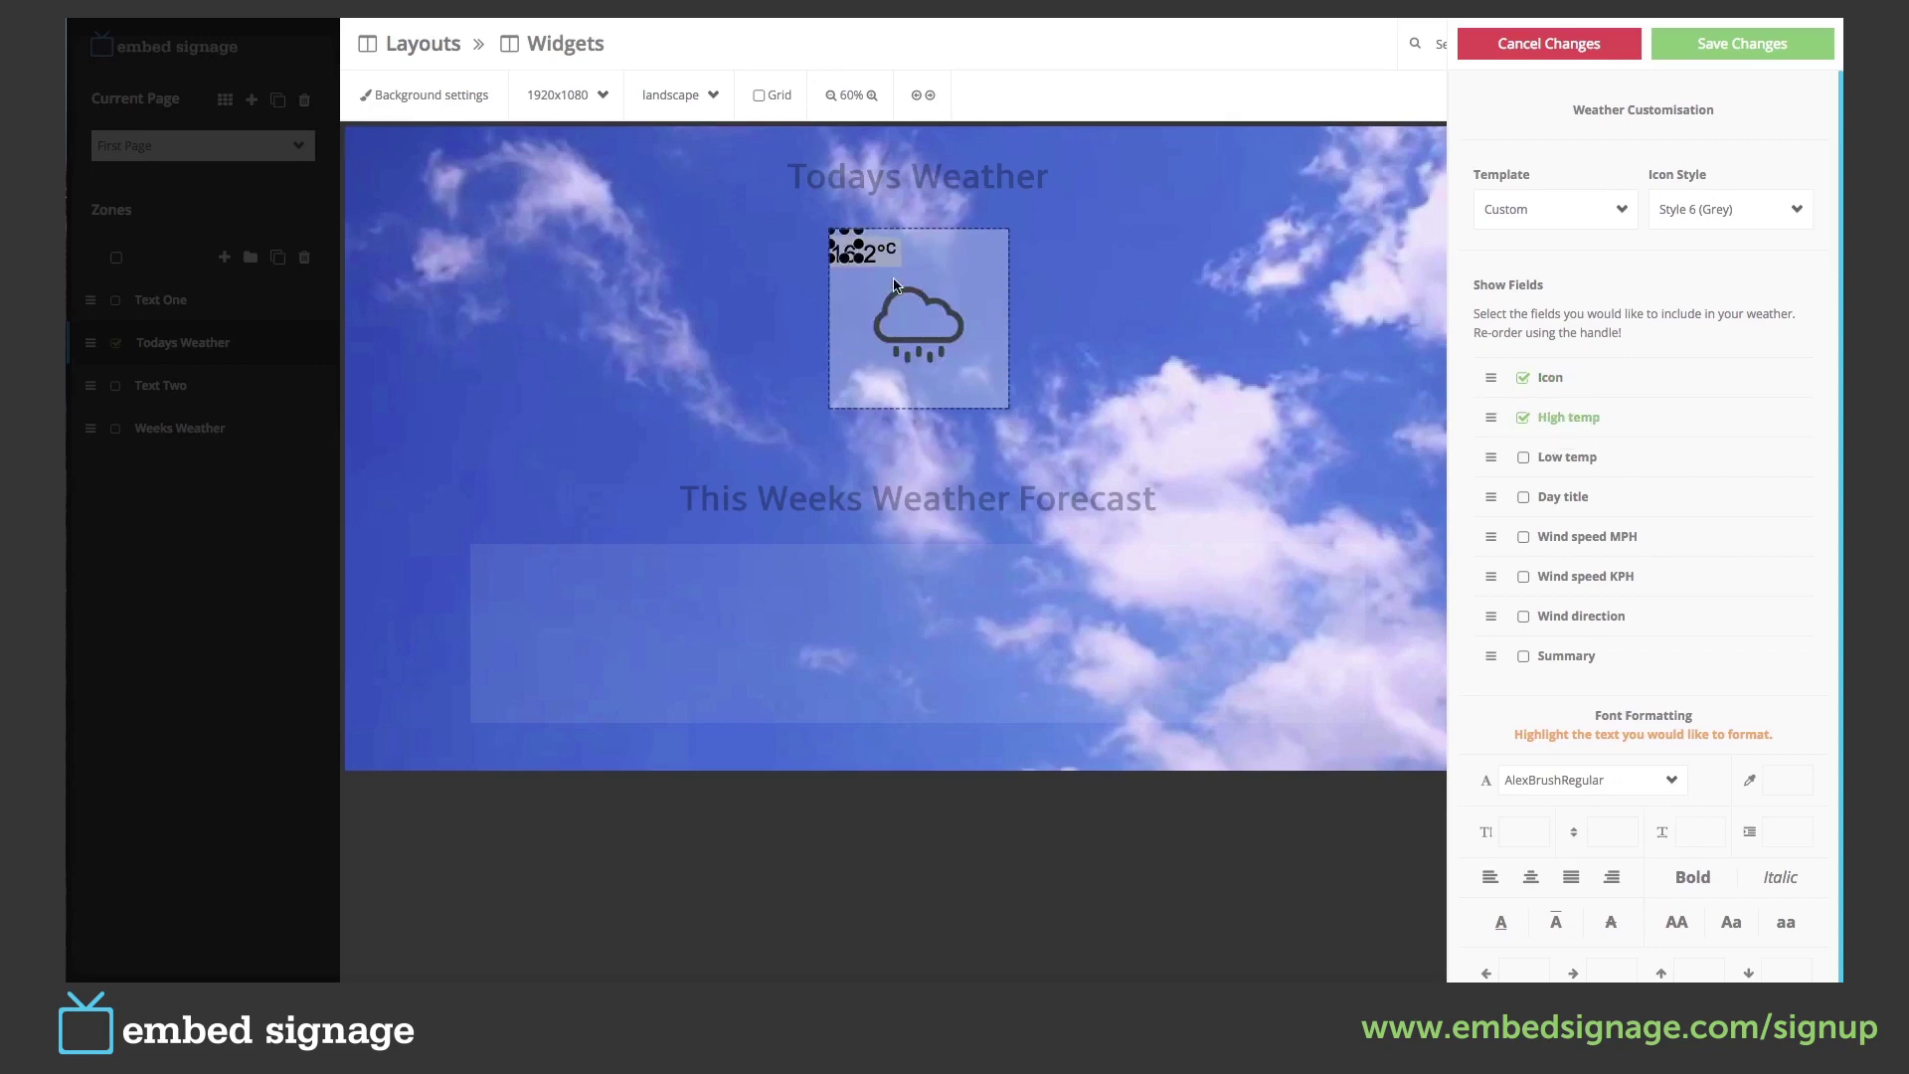
pyautogui.moveTo(859, 254); pyautogui.dragTo(973, 395)
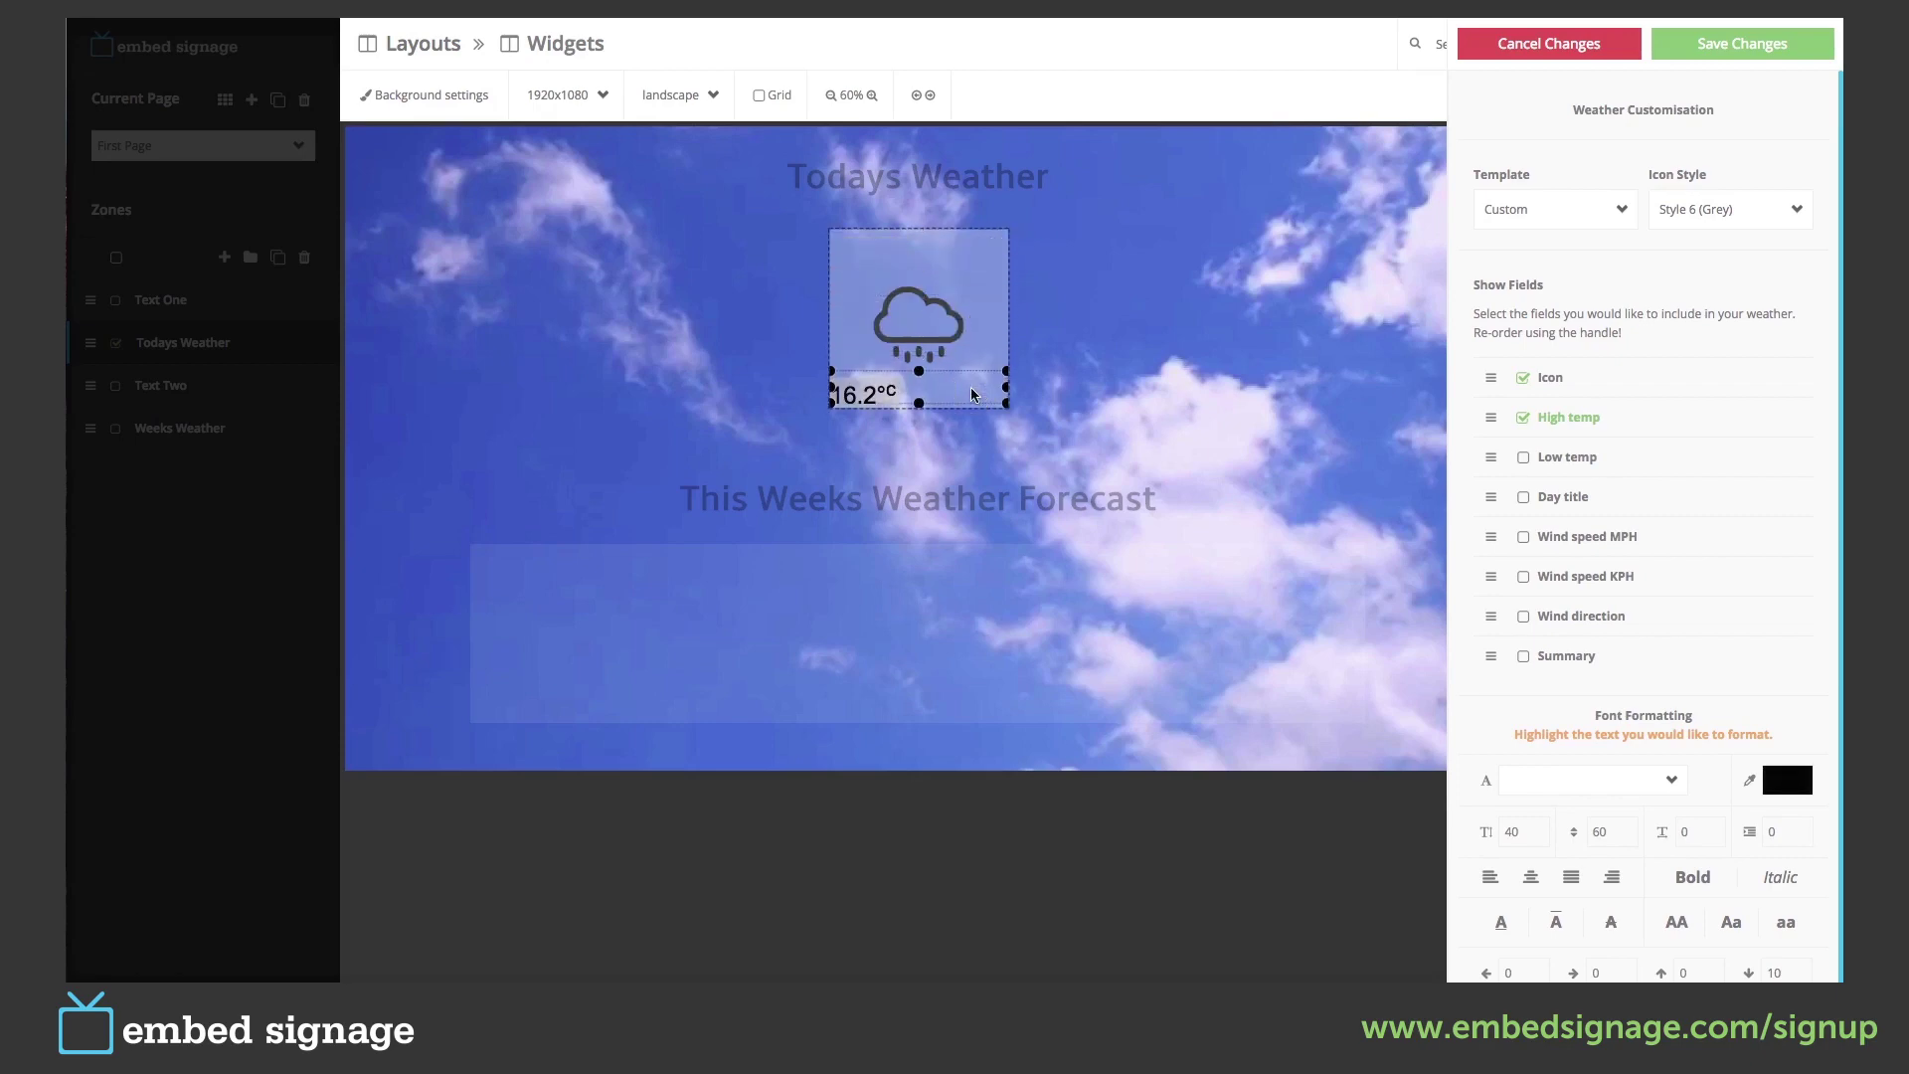
# Format the High temp text in AmbleRegular at size 30, centred, with a line height of 30.
pyautogui.click(1541, 780)
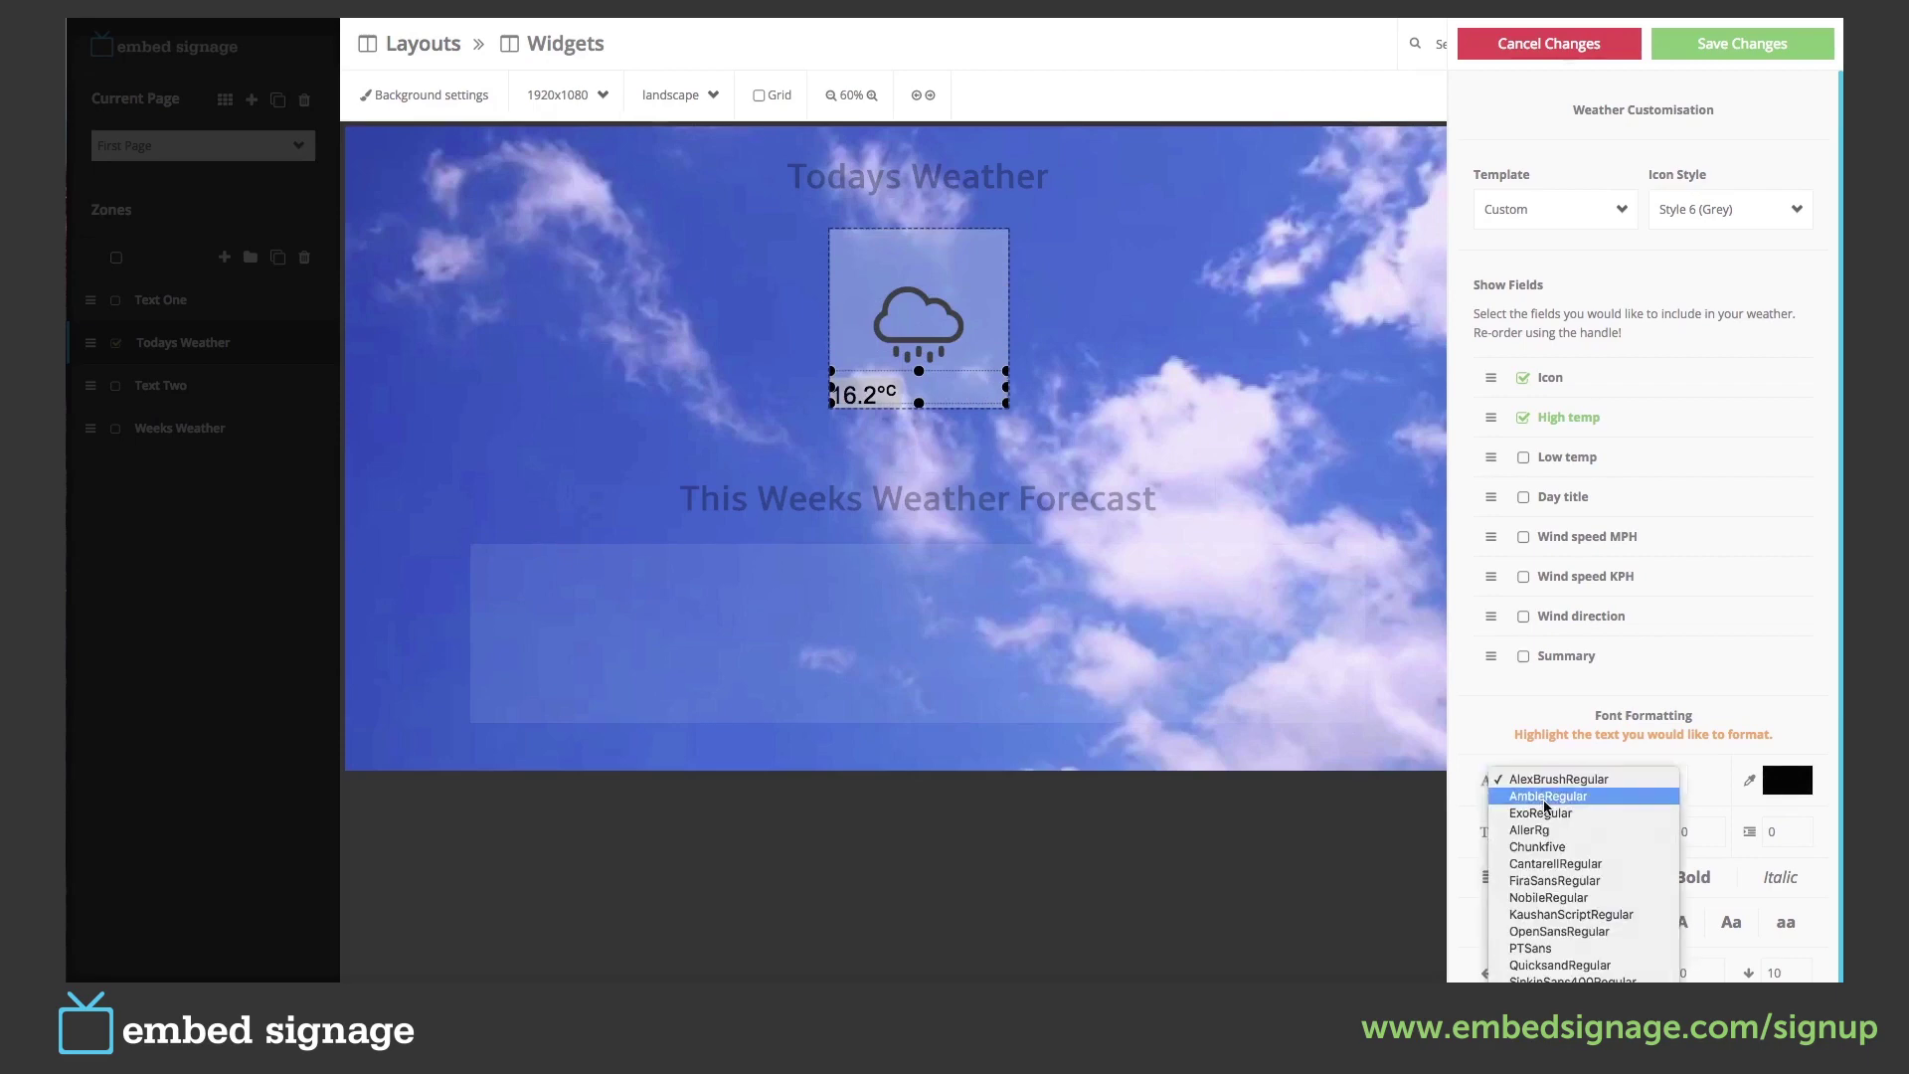
pyautogui.click(1544, 798)
pyautogui.click(1512, 832)
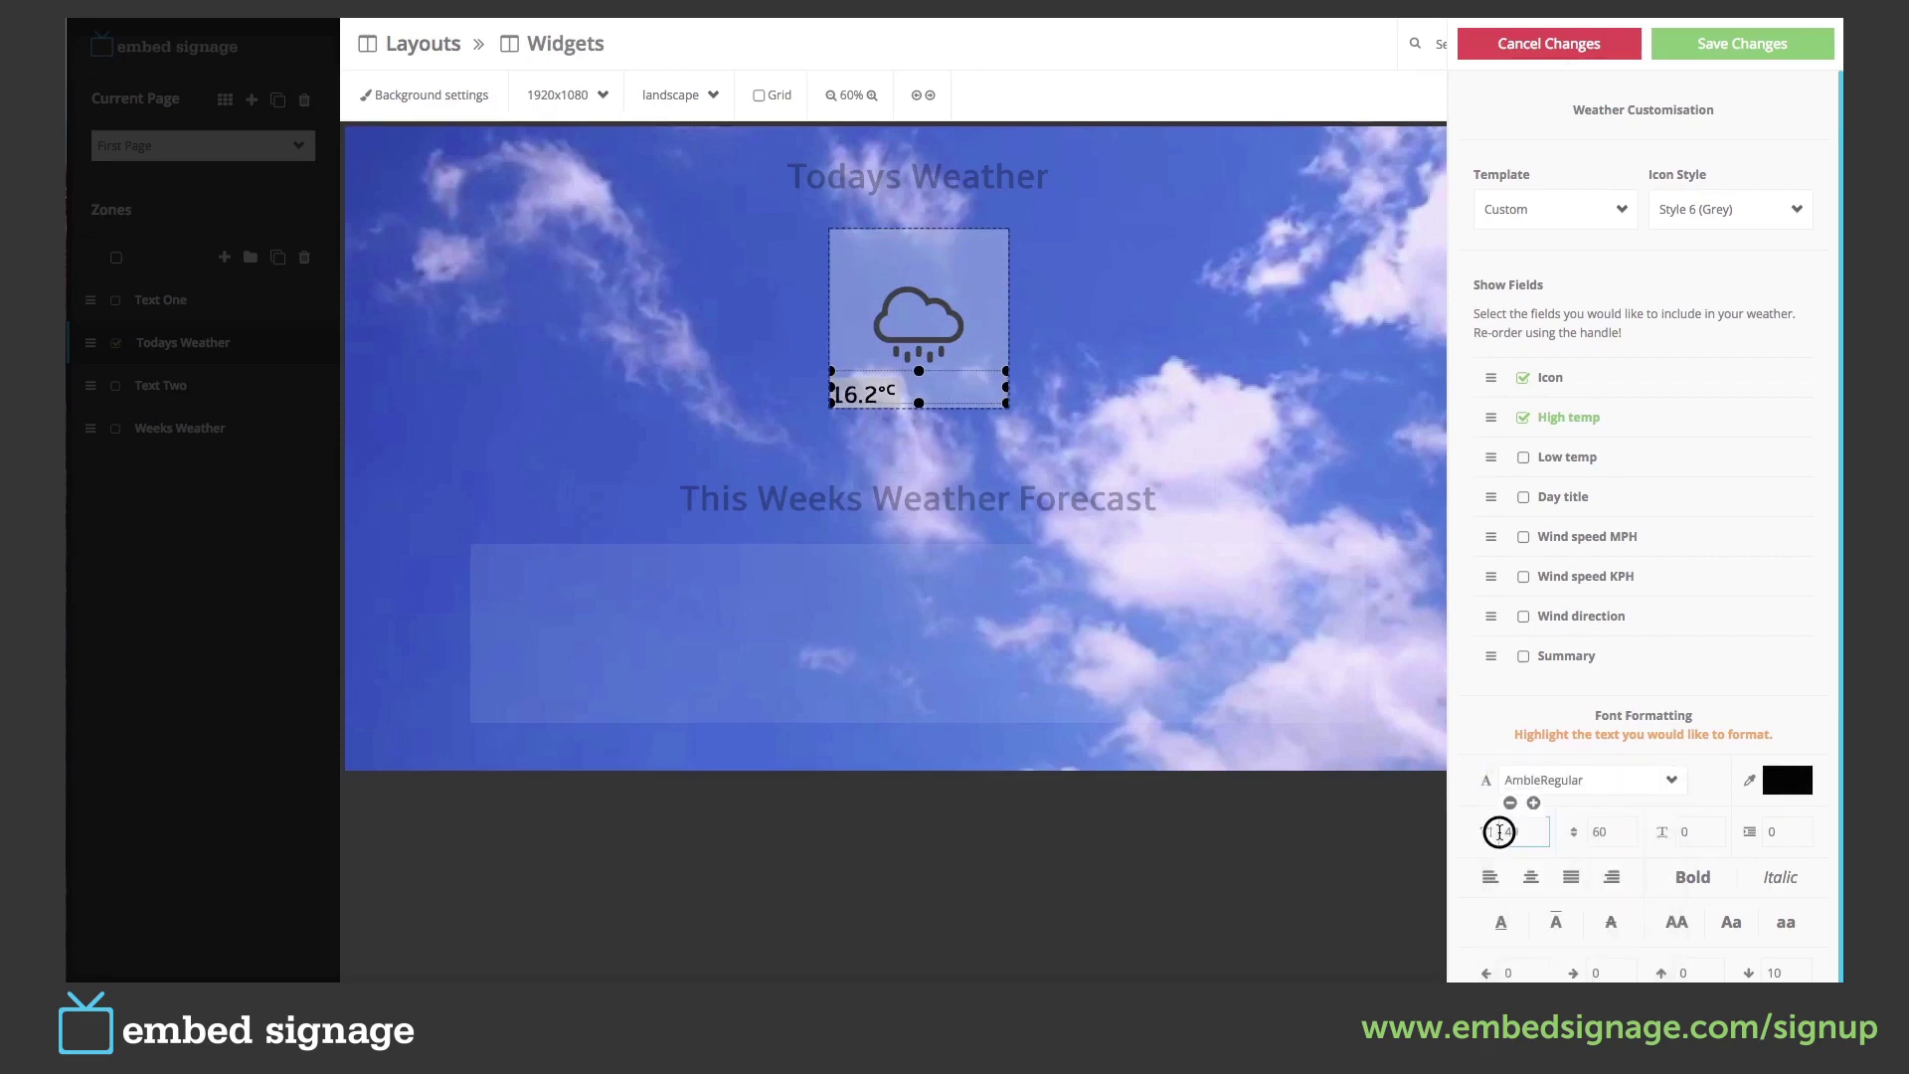
pyautogui.press('BackSpace')
pyautogui.write('3')
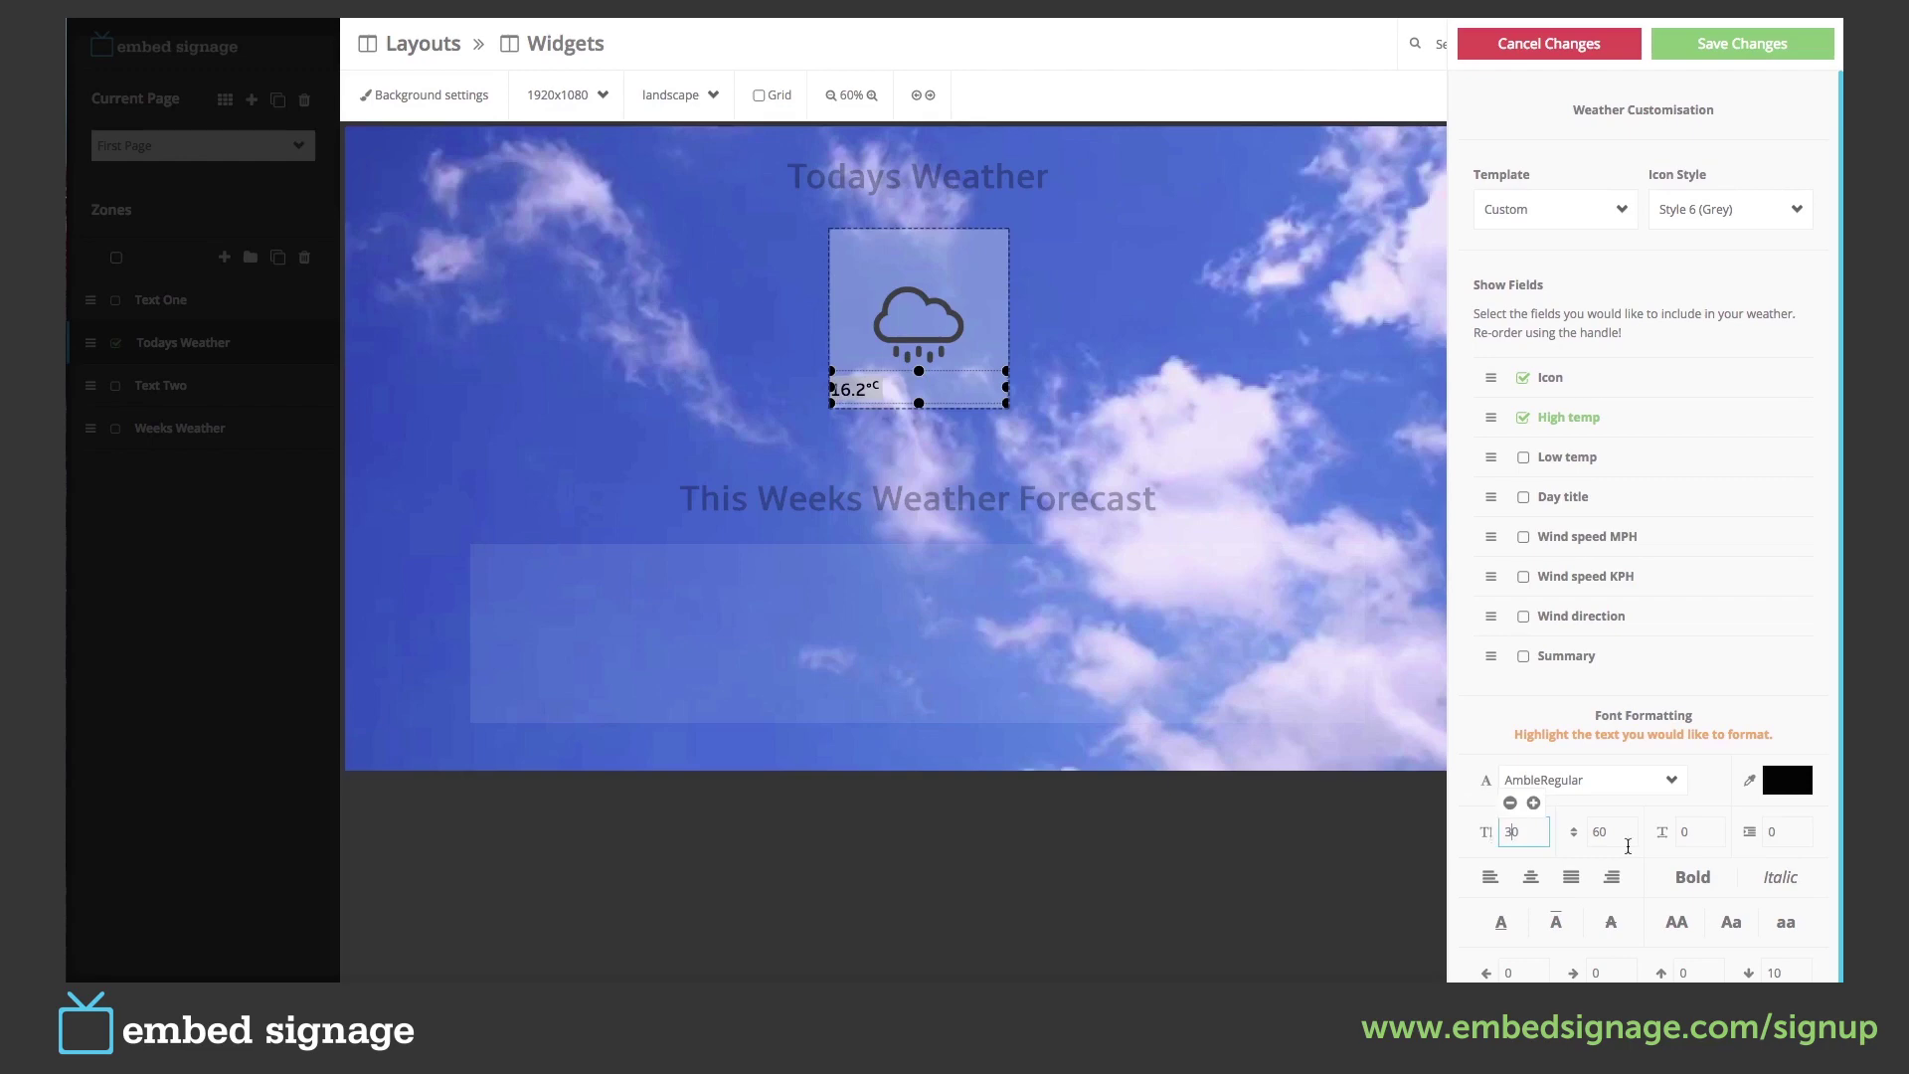
pyautogui.click(1529, 879)
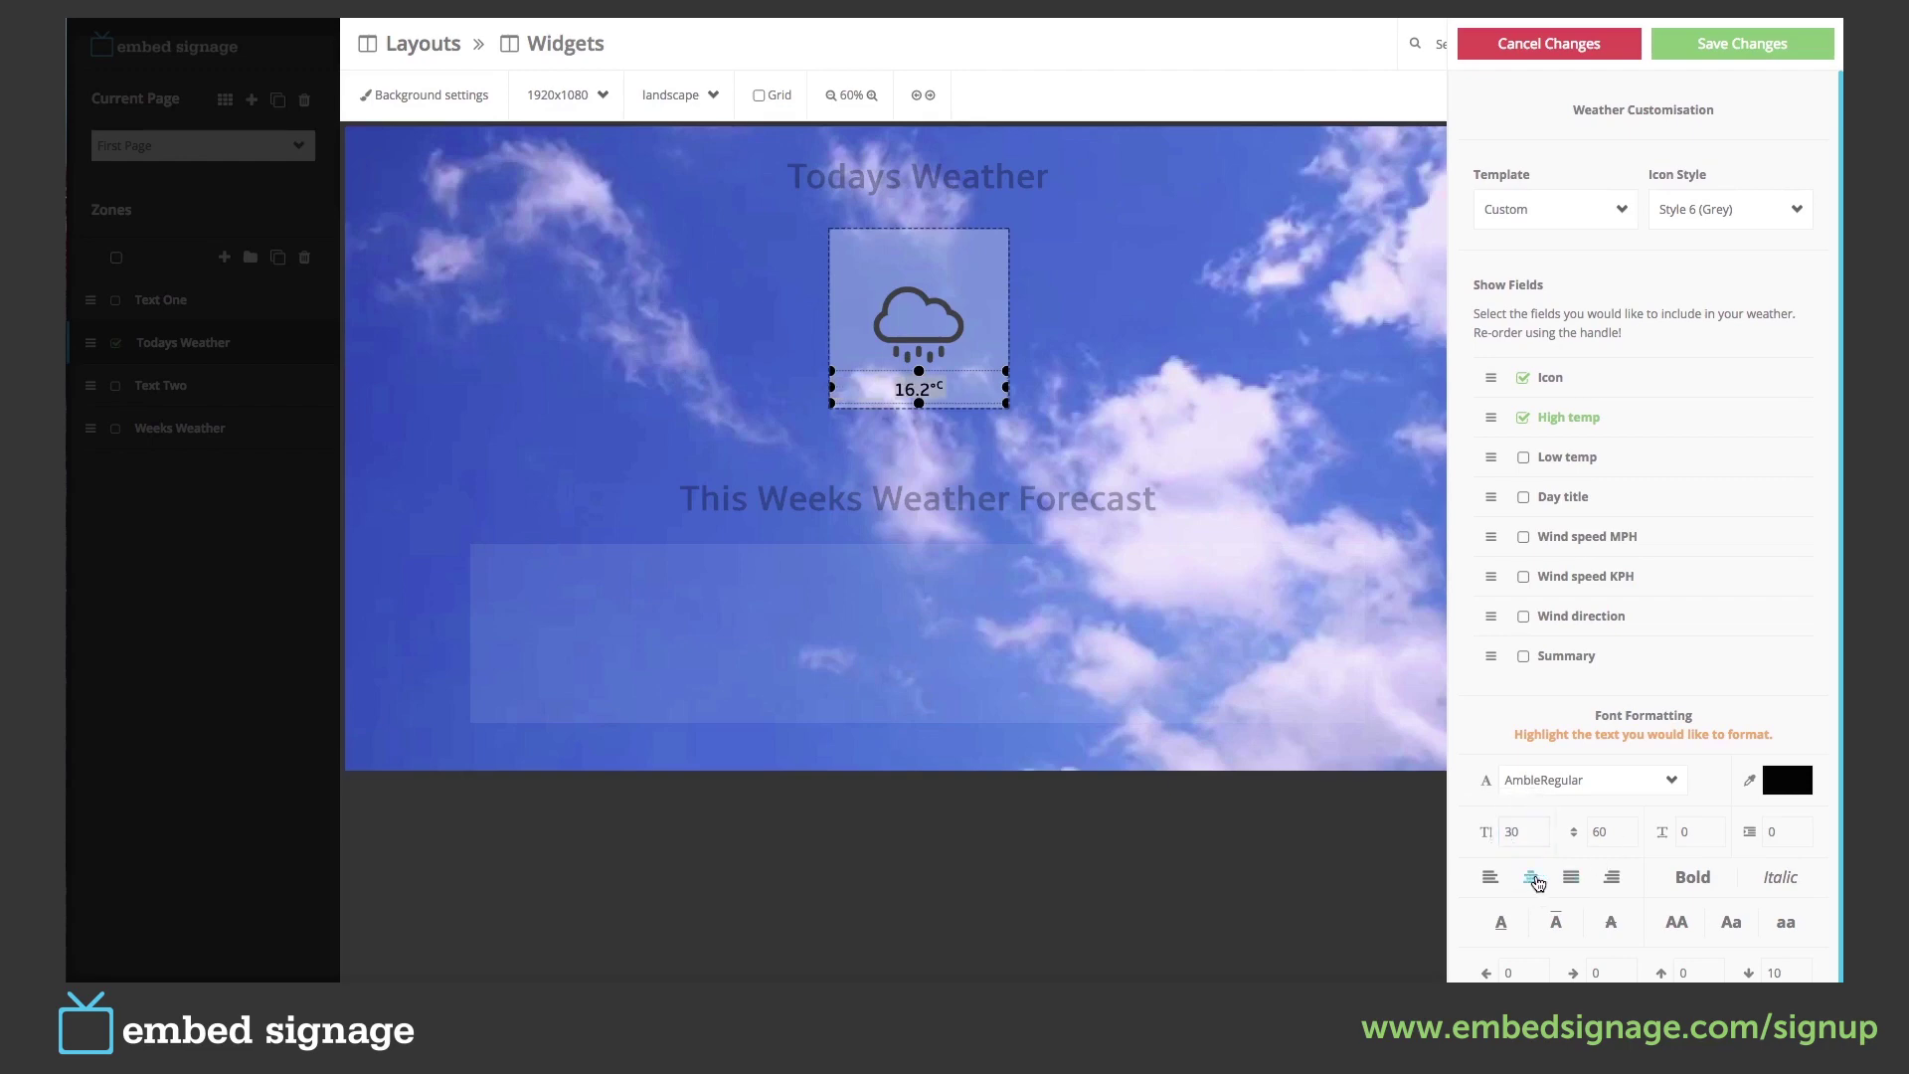
pyautogui.doubleClick(1609, 836)
pyautogui.write('15')
pyautogui.press('BackSpace')
pyautogui.press('BackSpace')
pyautogui.write('30')
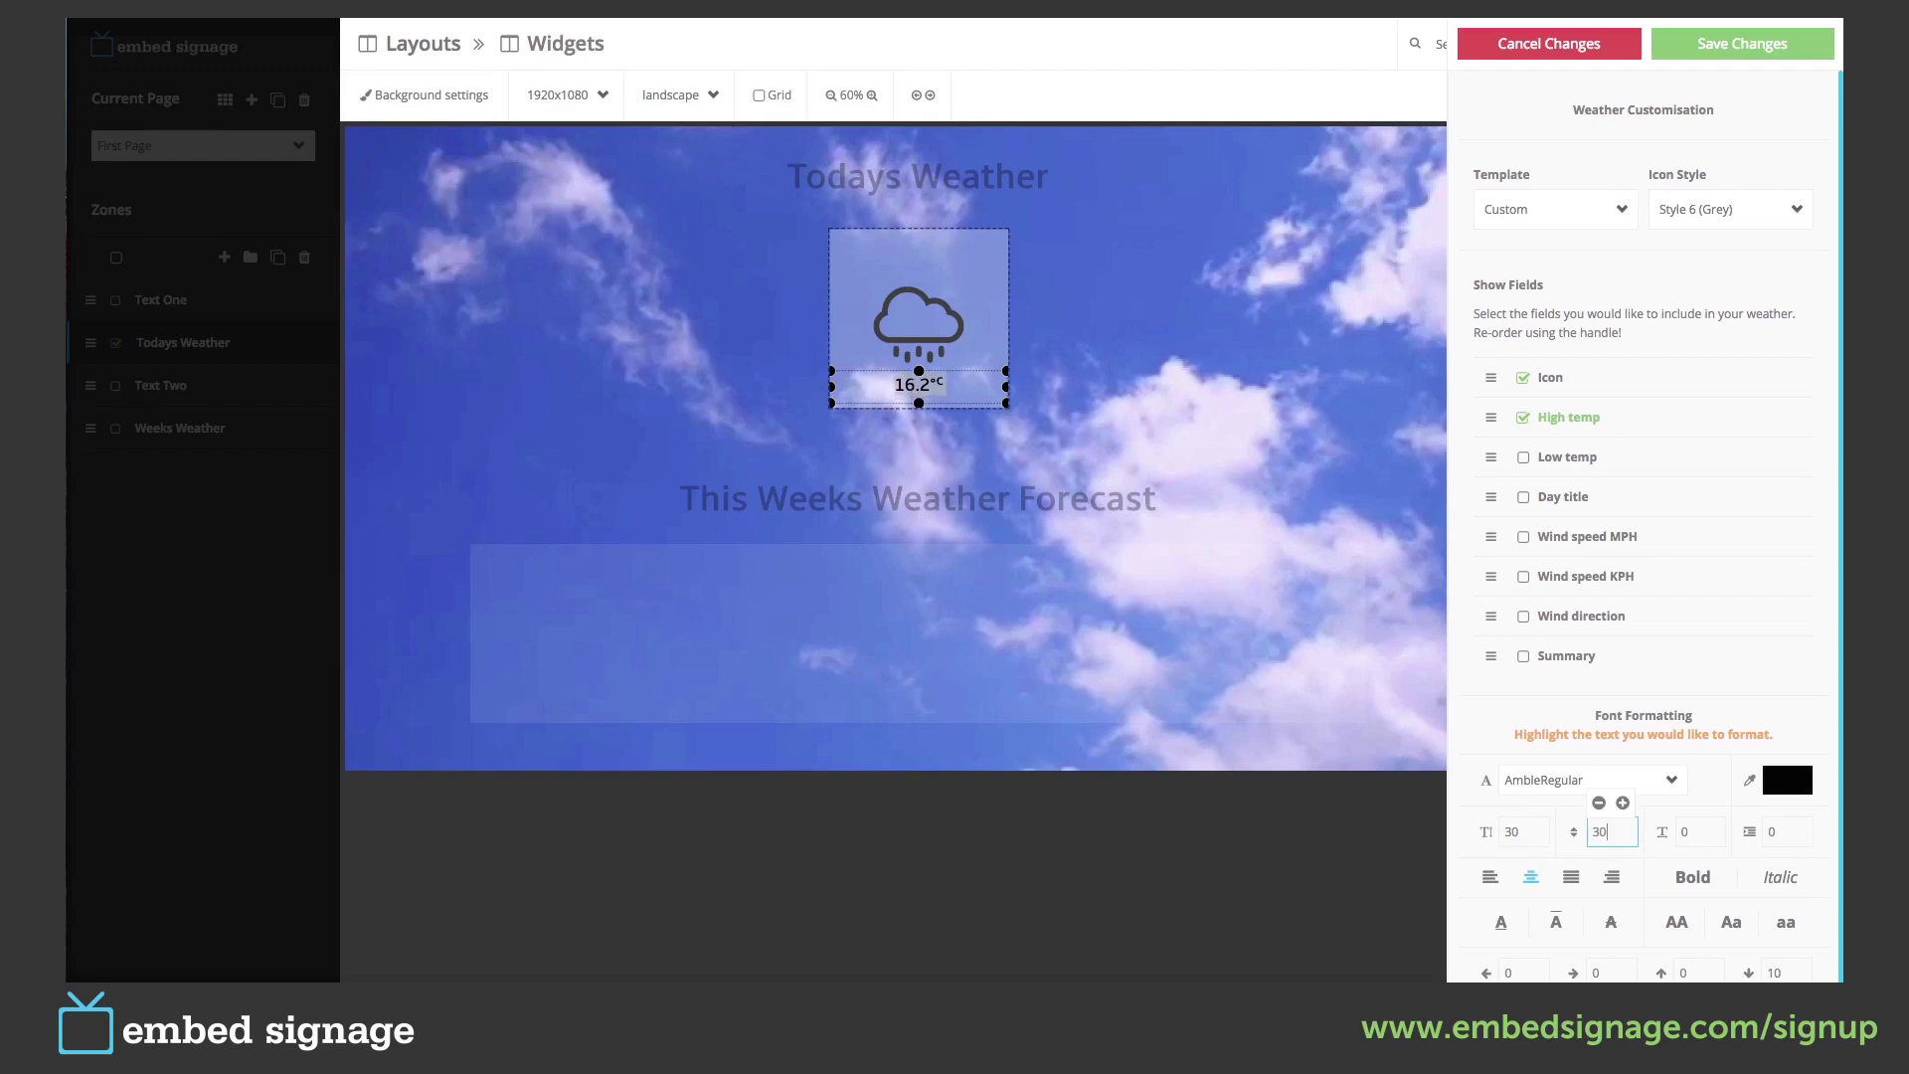
# Show the Summary field and stretch it across the zone's width above the weather icon.
pyautogui.click(1522, 656)
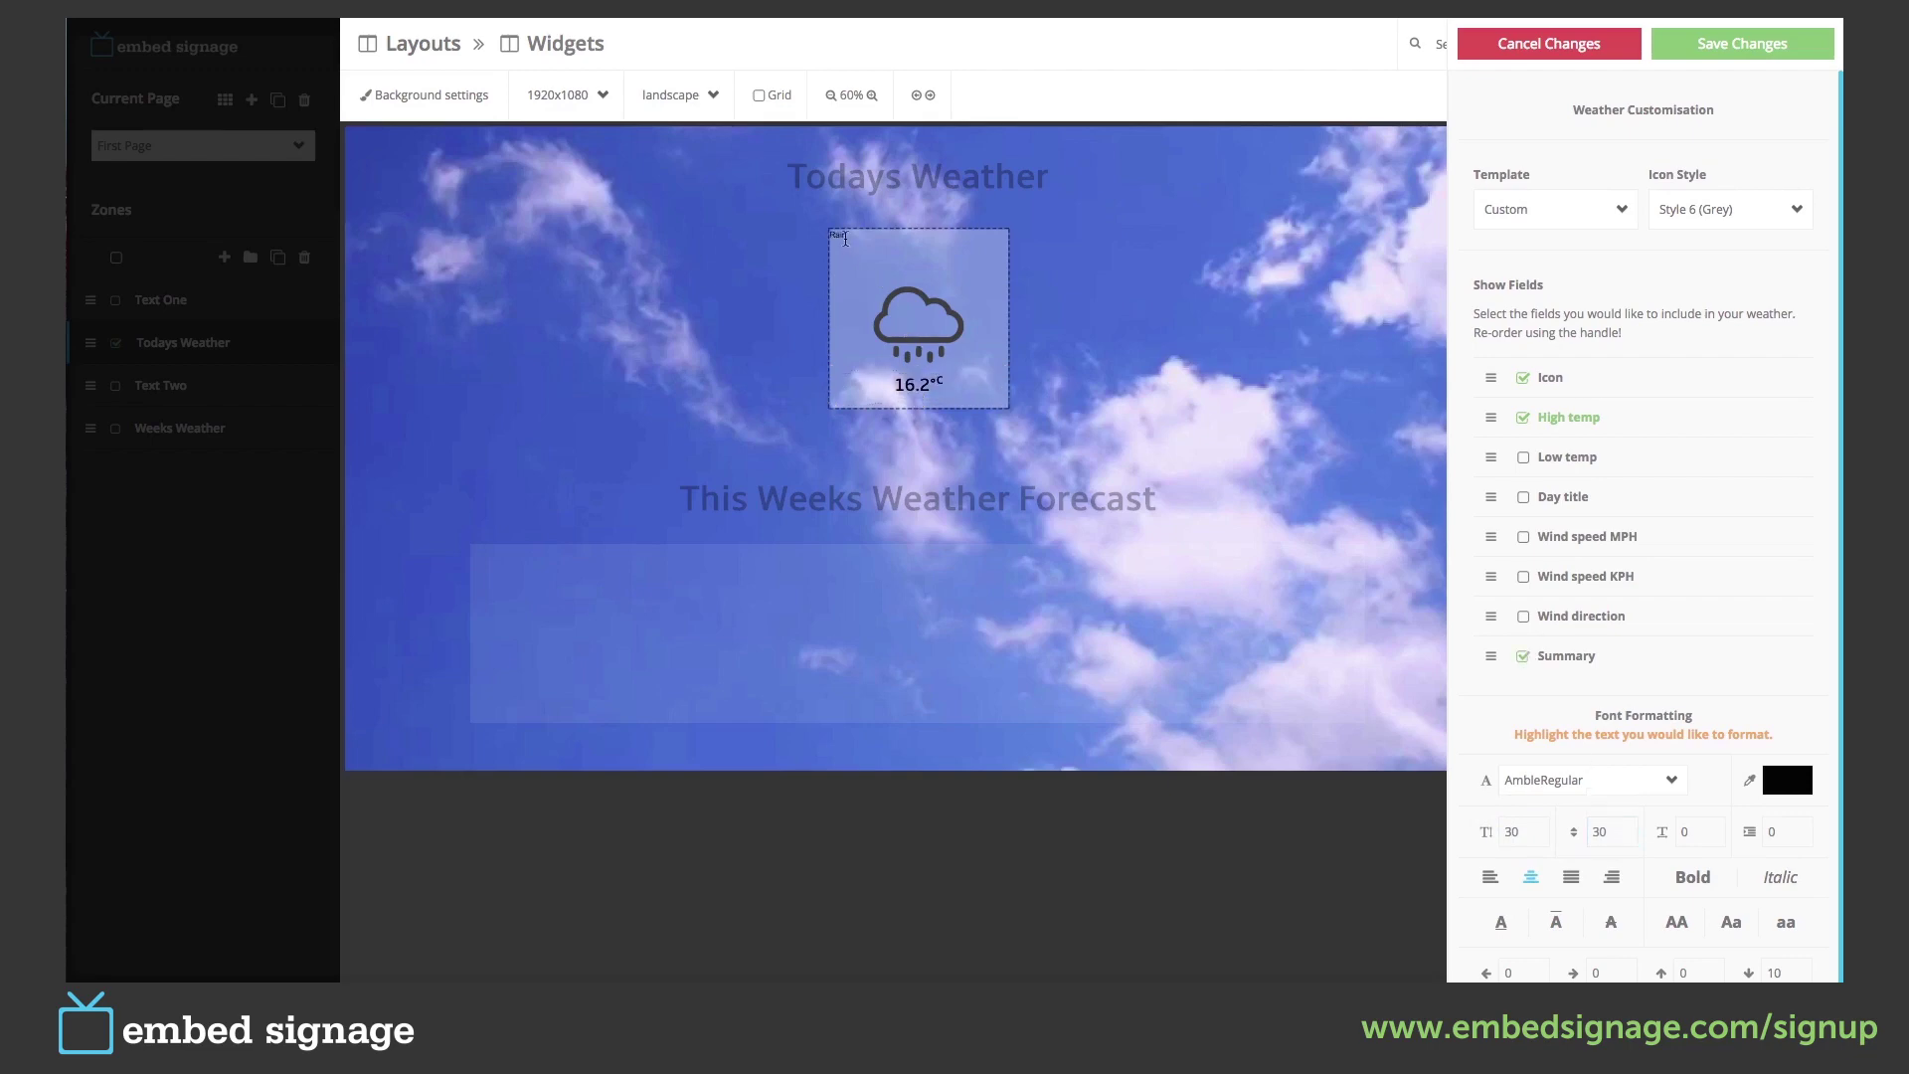
pyautogui.click(849, 246)
pyautogui.moveTo(863, 261); pyautogui.dragTo(1021, 289)
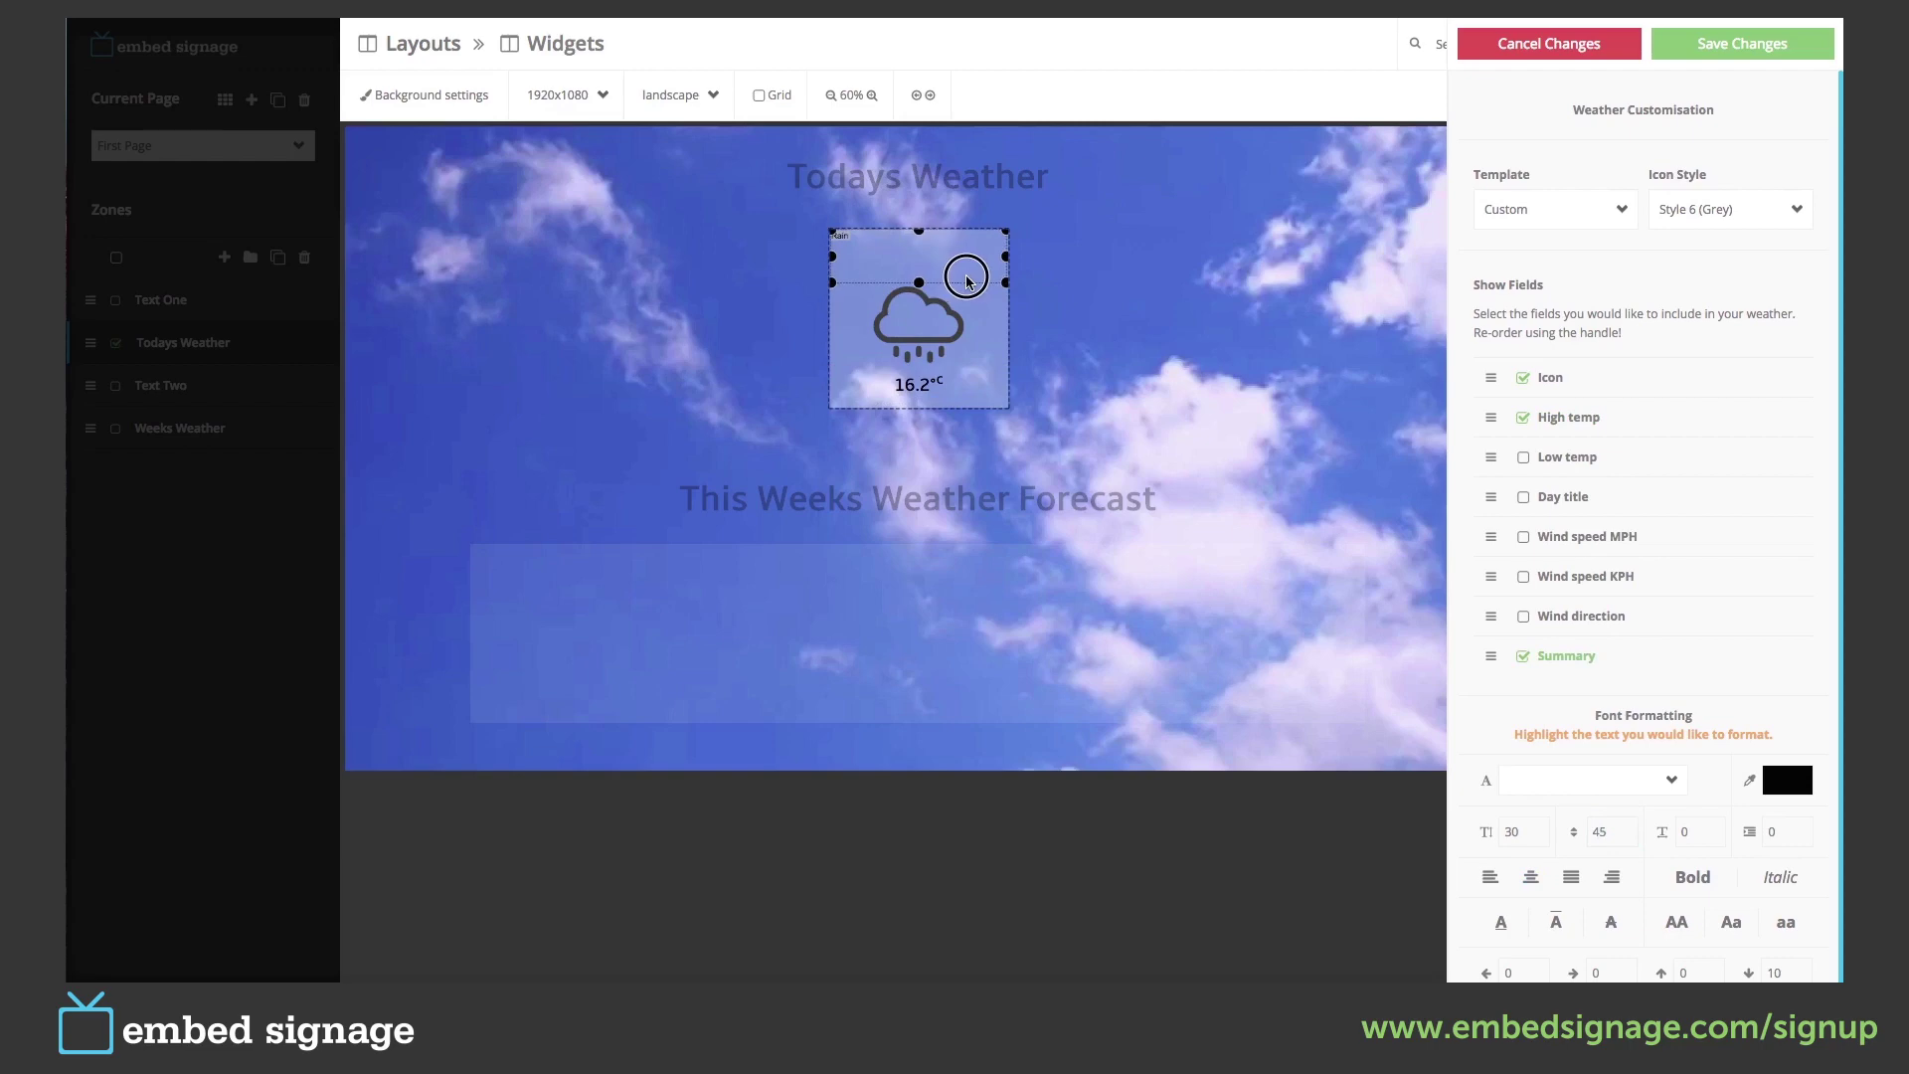
# Set the Summary text's font to AmbleRegular at size 40.
pyautogui.click(1538, 783)
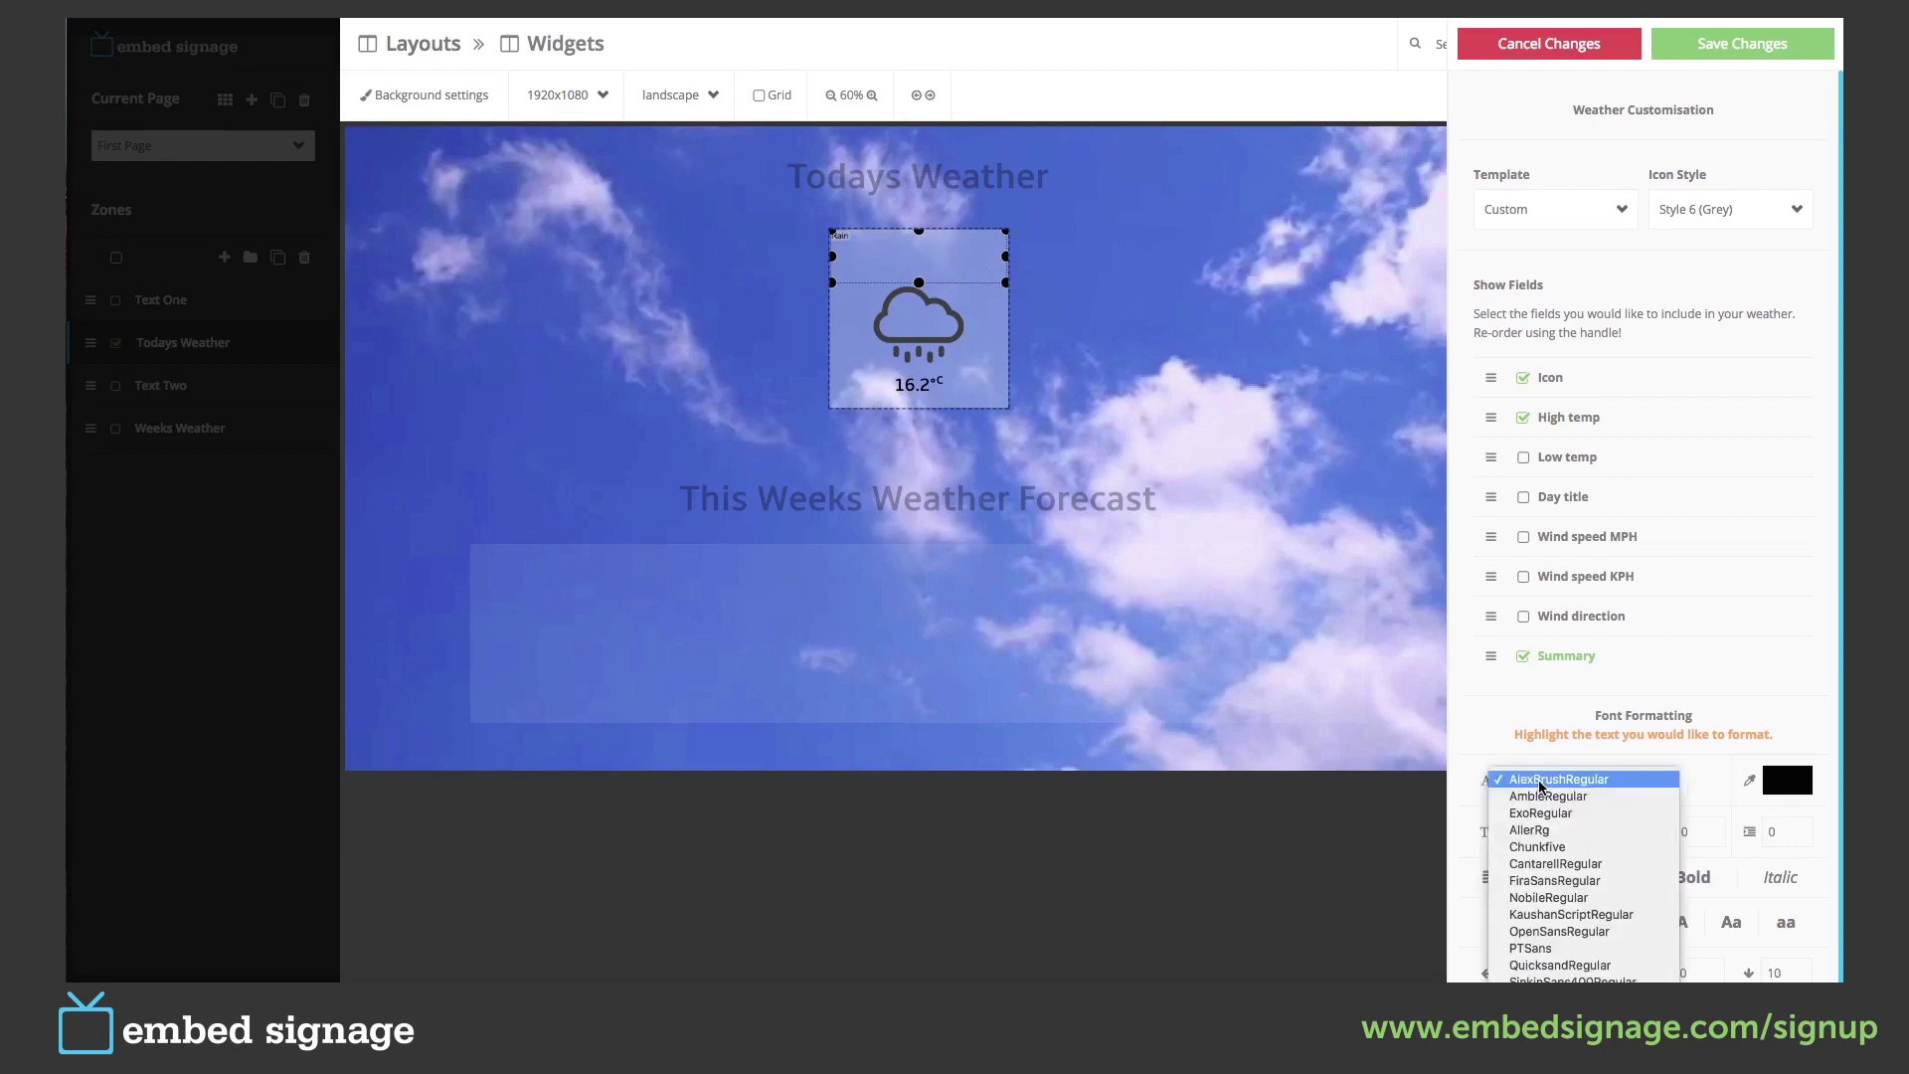
pyautogui.click(1547, 795)
pyautogui.click(1512, 831)
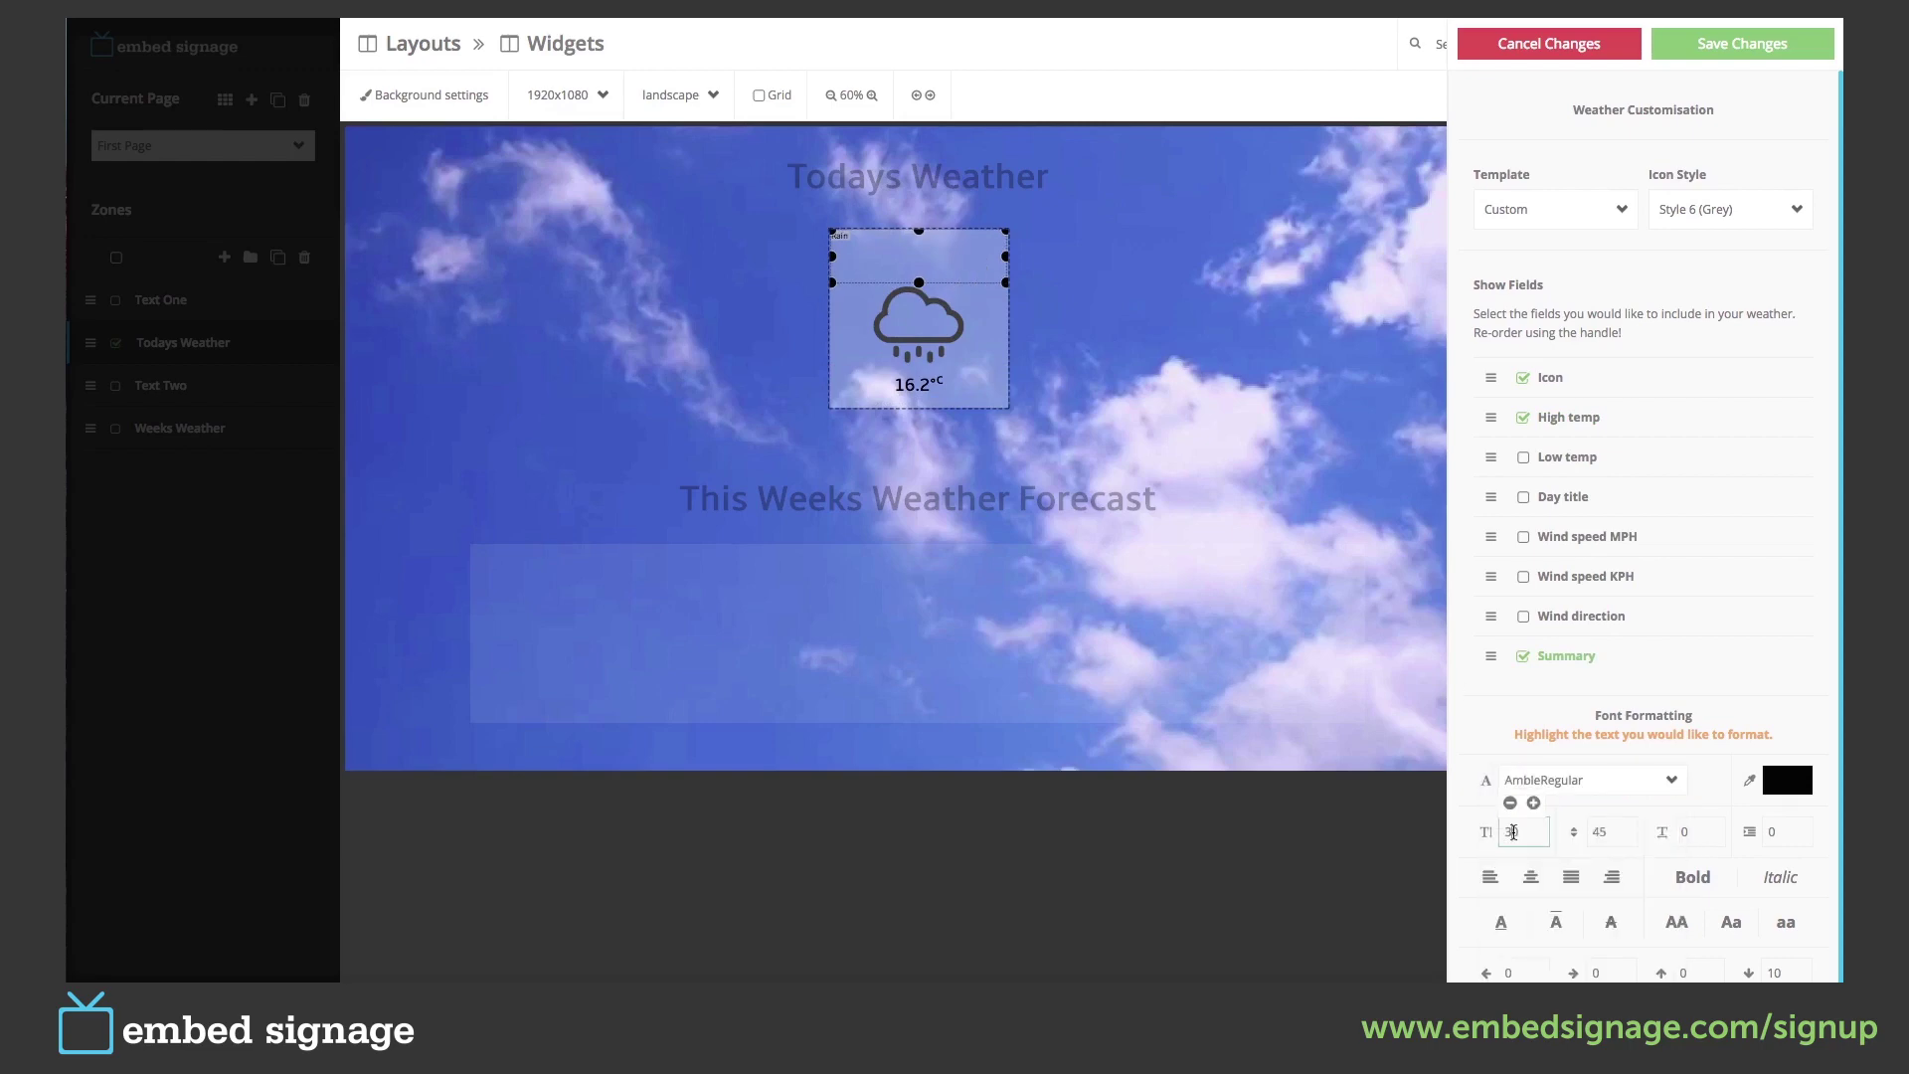
pyautogui.press('BackSpace')
pyautogui.press('BackSpace')
pyautogui.write('40')
# Set the Summary text's line height to 50 and its top spacing to 10, and centre the text.
pyautogui.click(1590, 833)
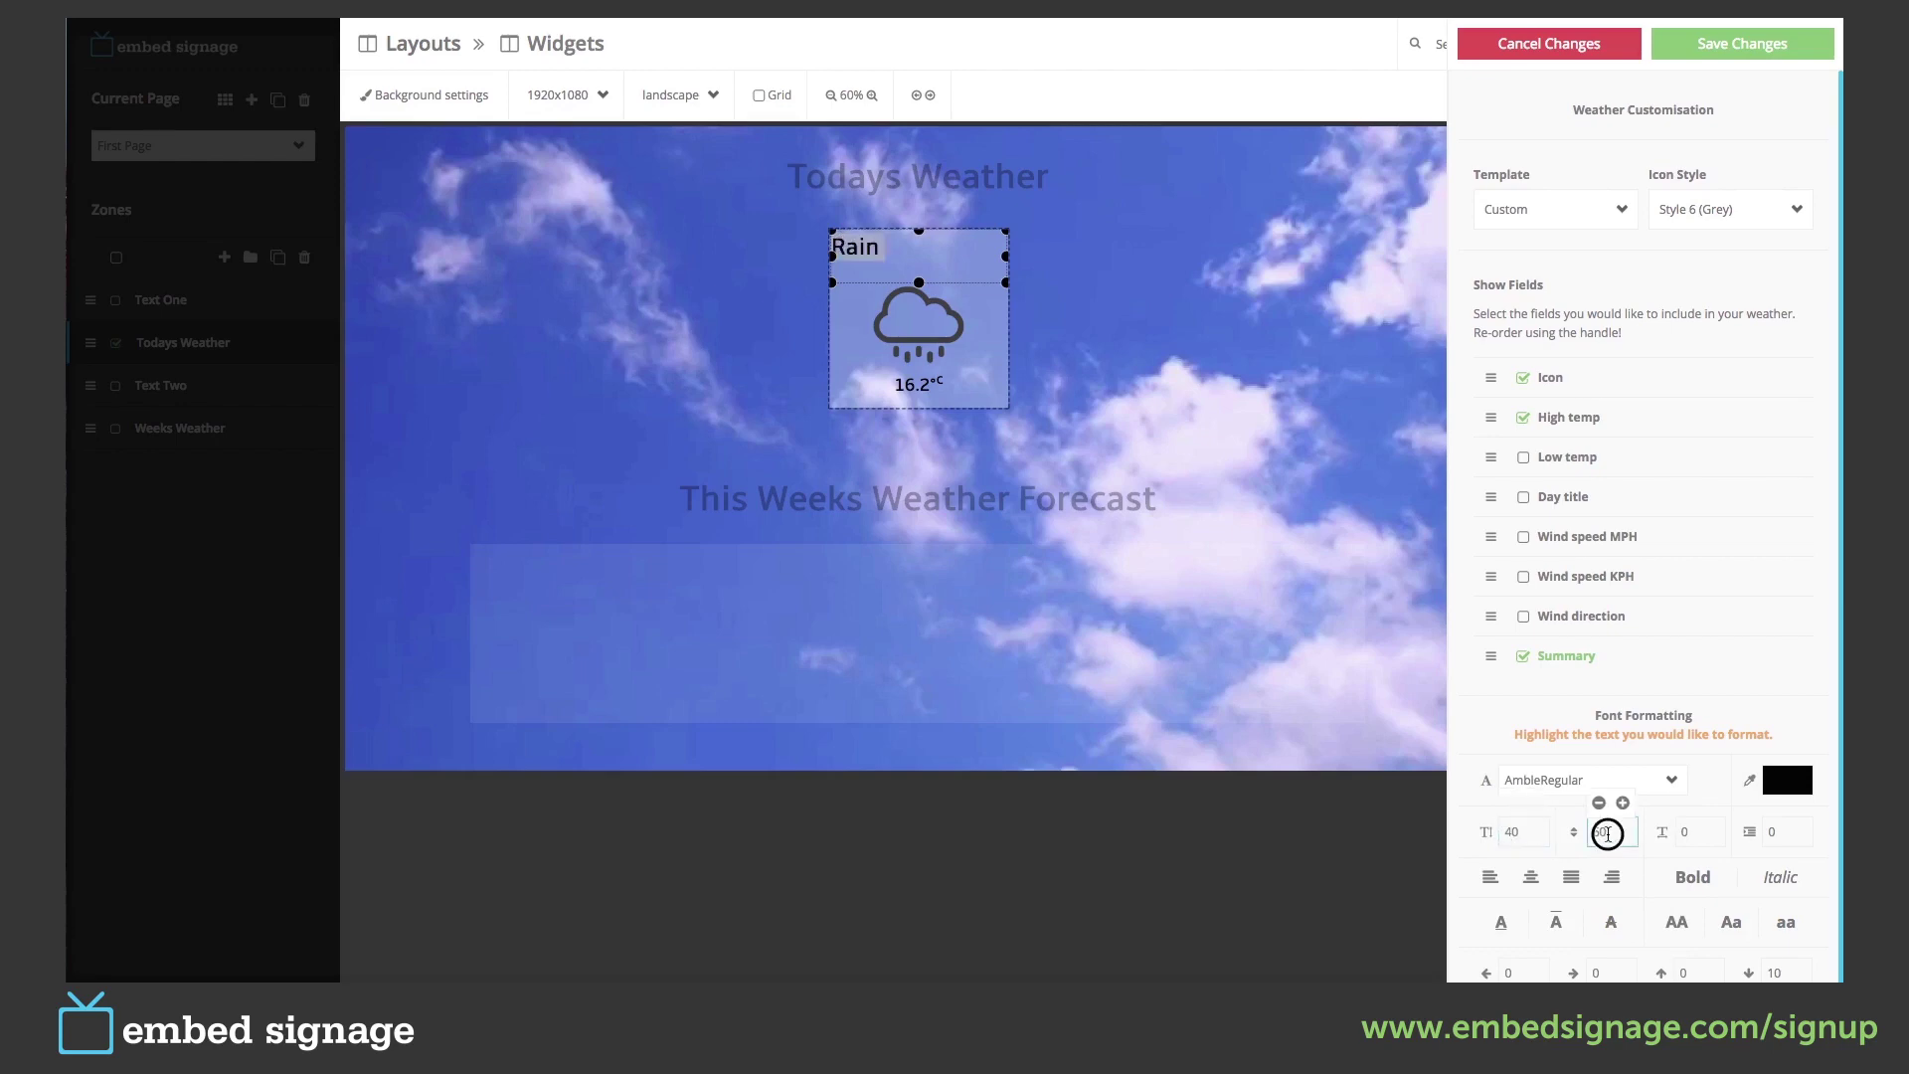
pyautogui.doubleClick(1590, 833)
pyautogui.write('30')
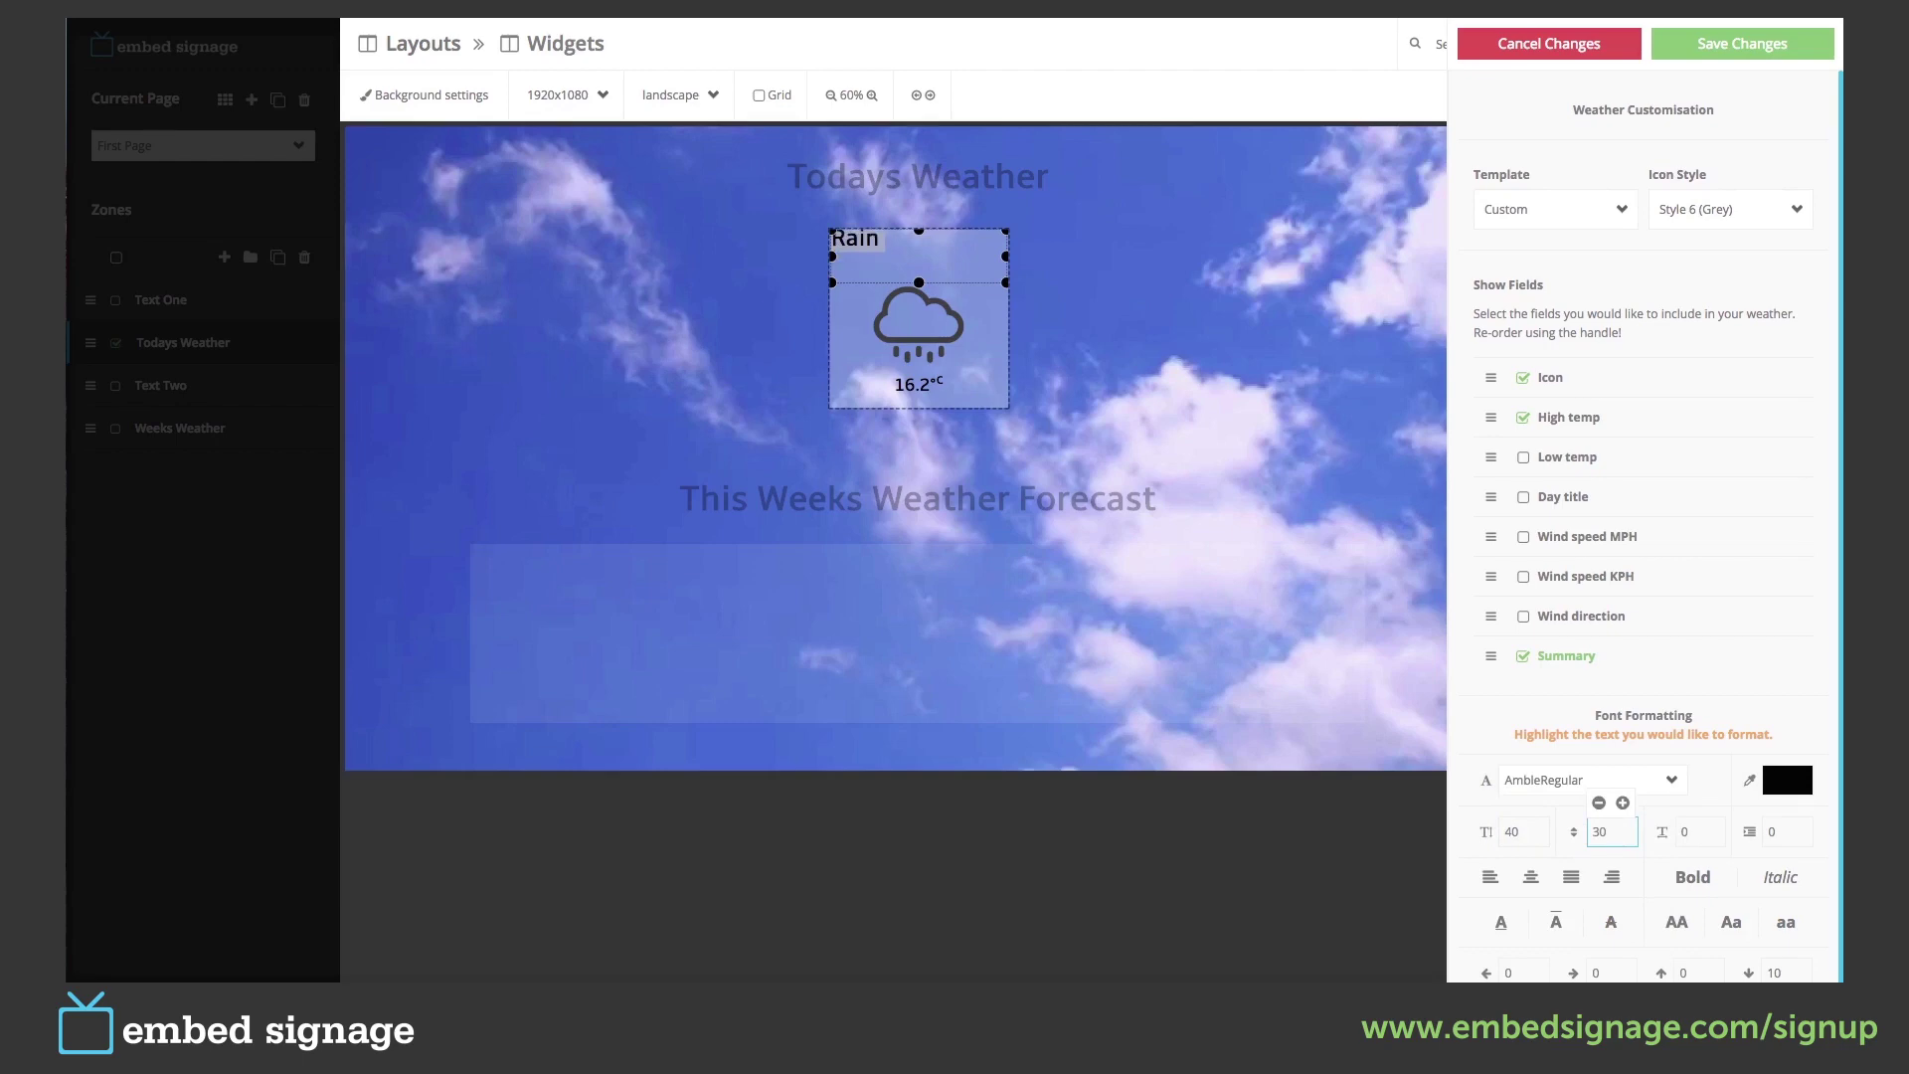
pyautogui.press('BackSpace')
pyautogui.press('BackSpace')
pyautogui.click(1681, 973)
pyautogui.write('1')
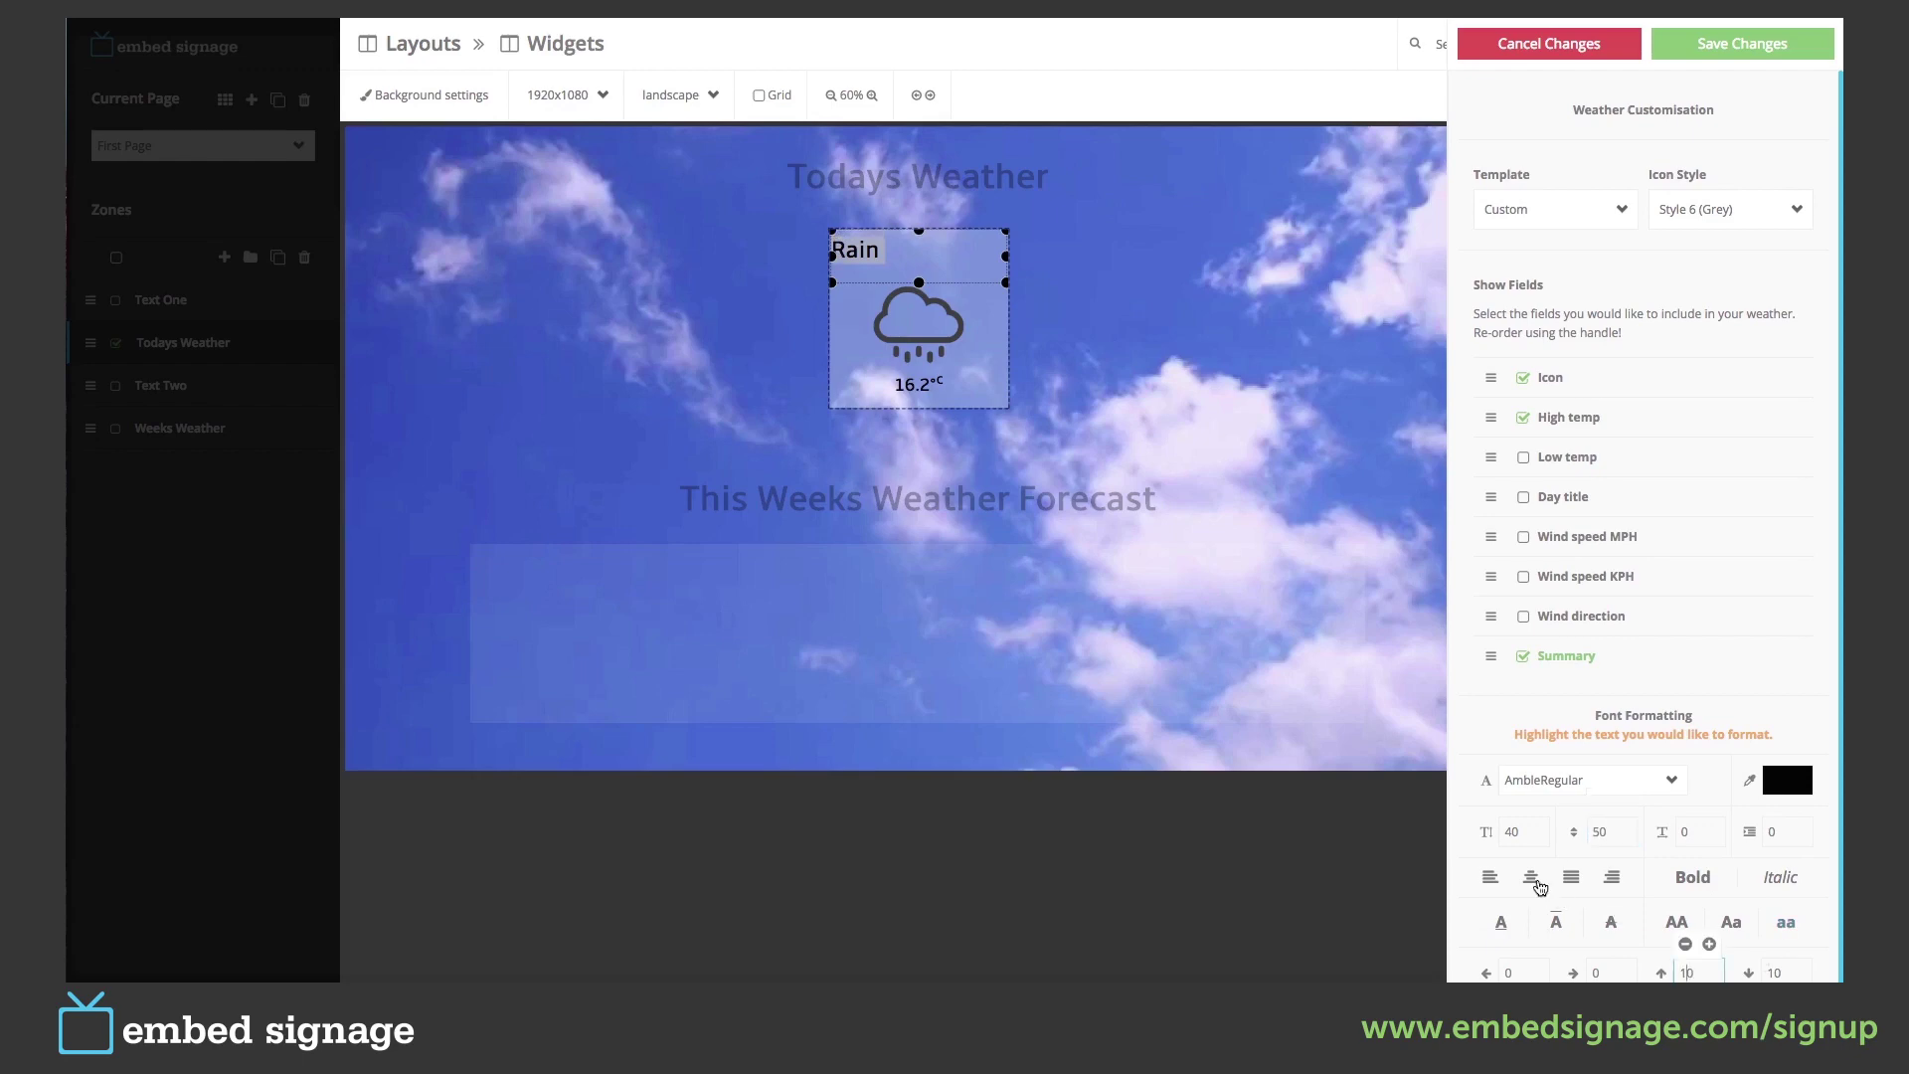
pyautogui.click(1531, 879)
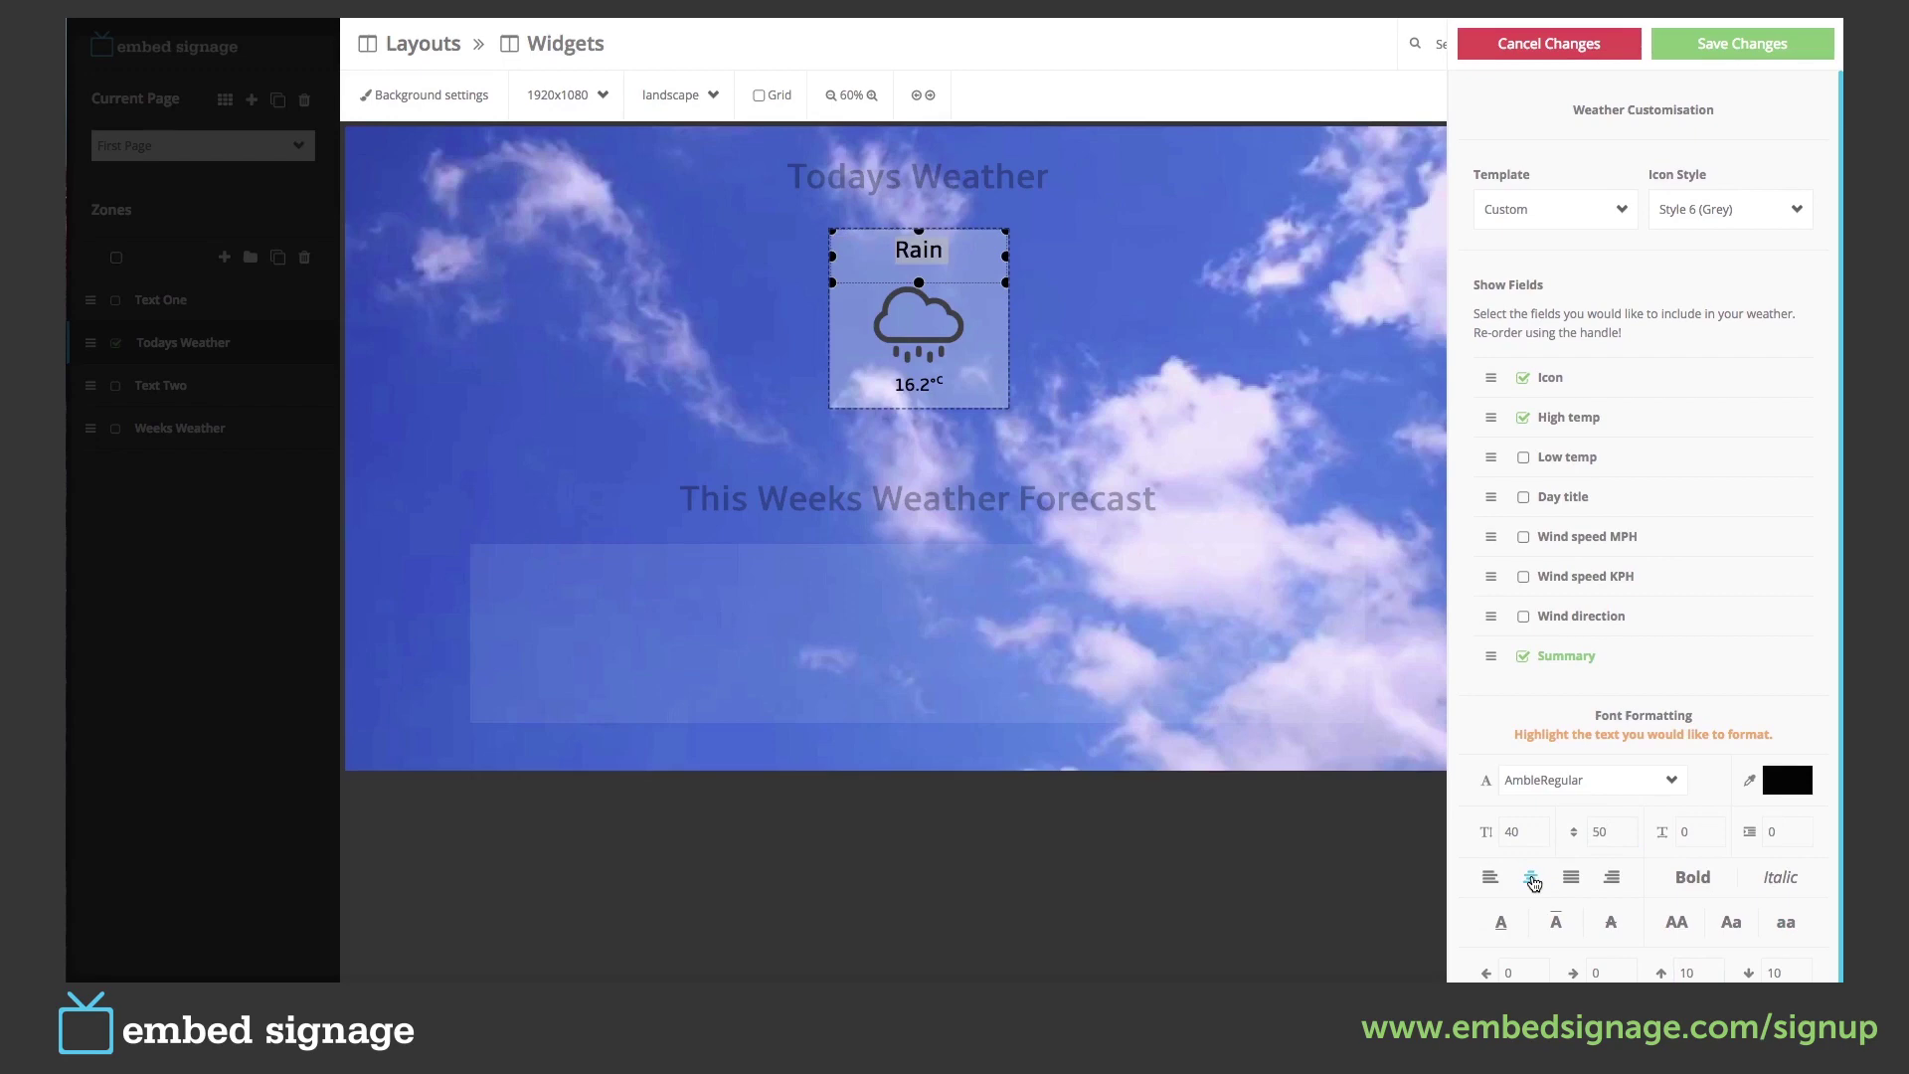
# Save the Weather customisation and the zone playlist, and save the layout with the Save & Preview option.
pyautogui.click(1708, 43)
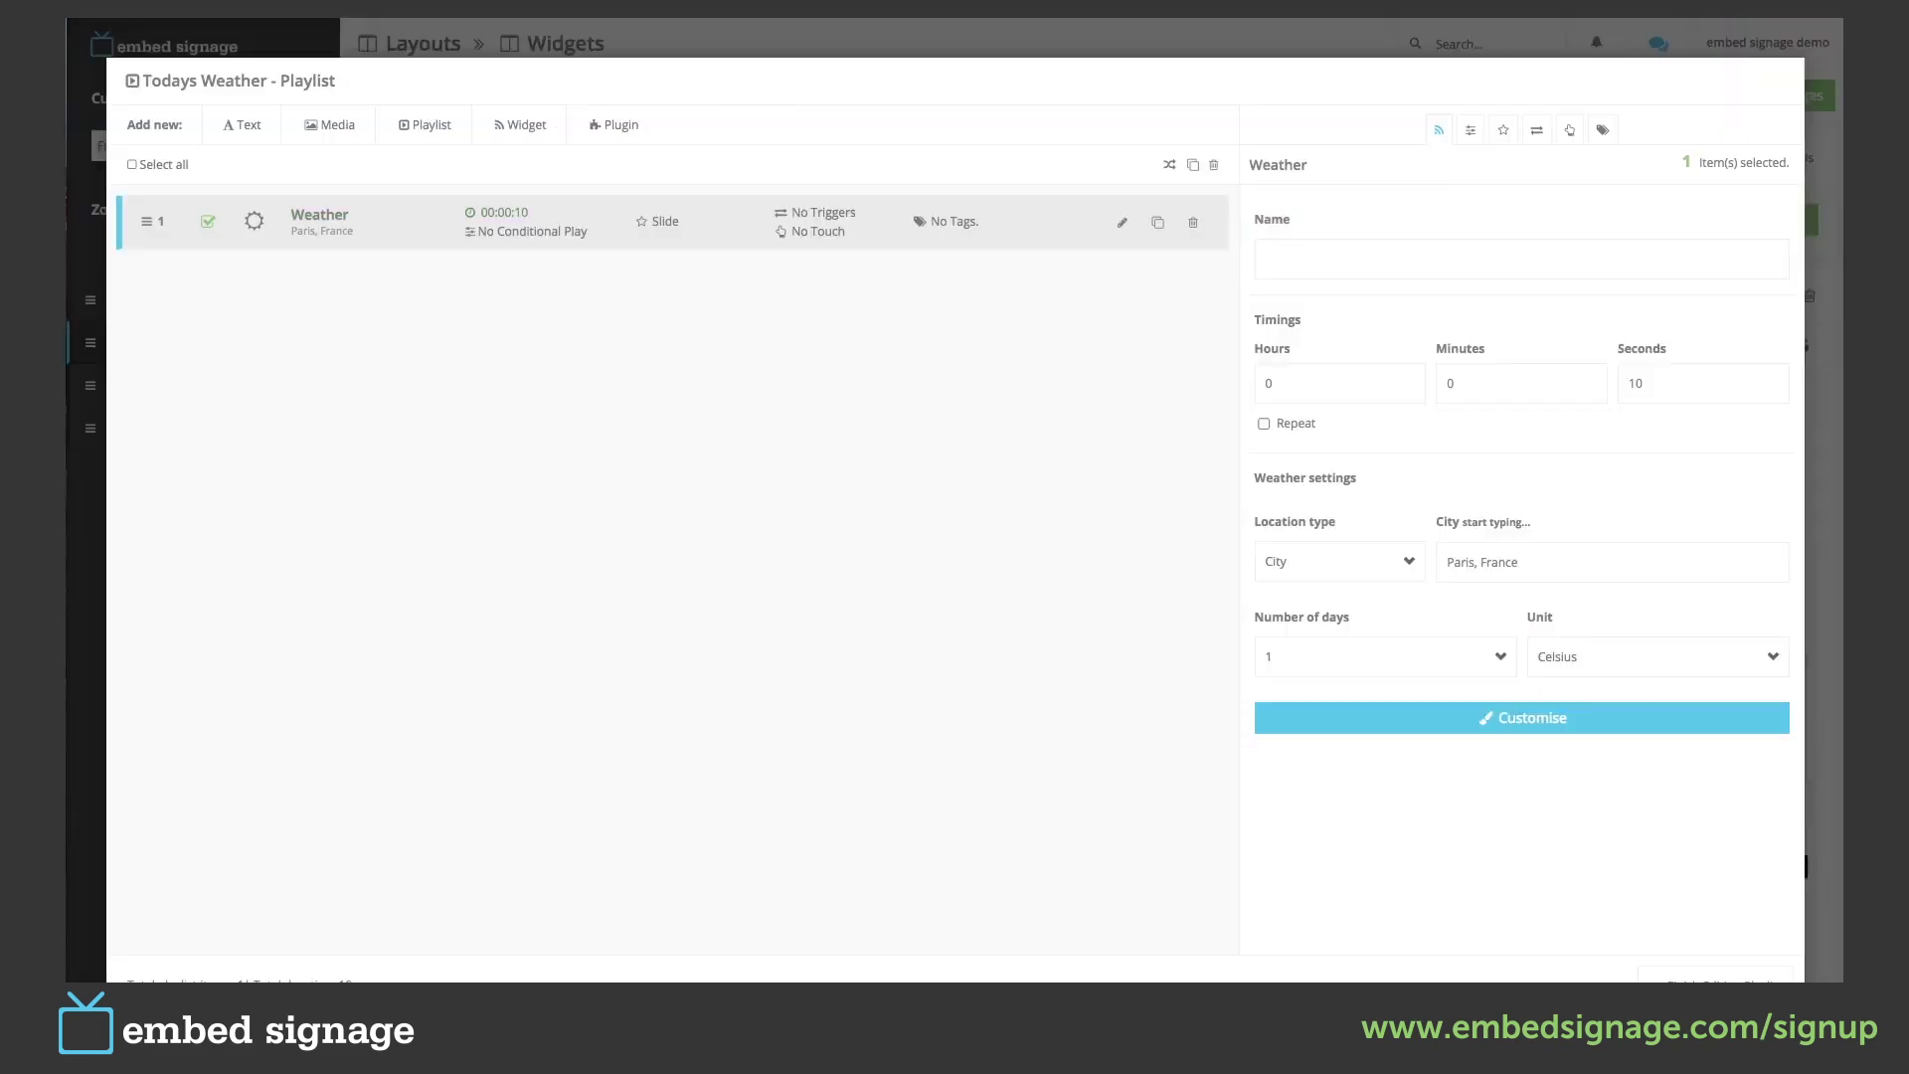
pyautogui.click(1714, 983)
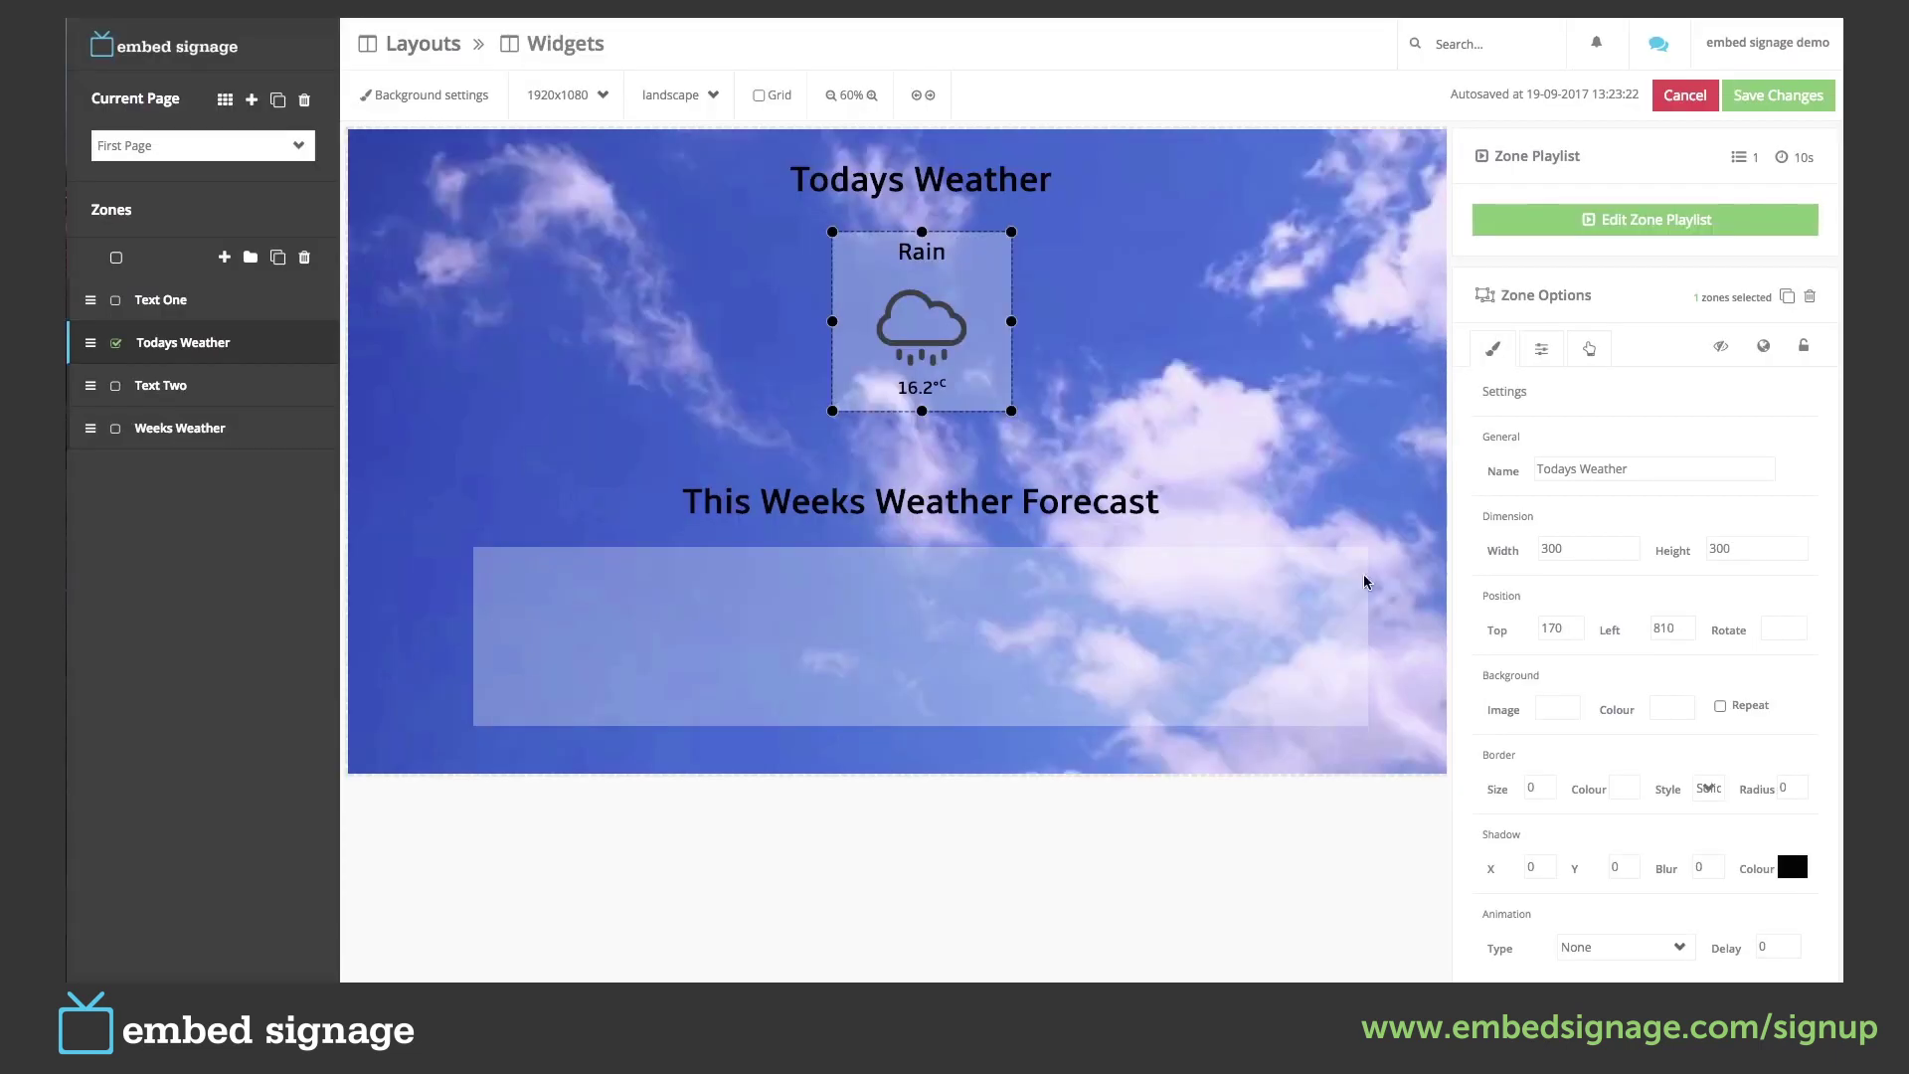
pyautogui.click(1735, 96)
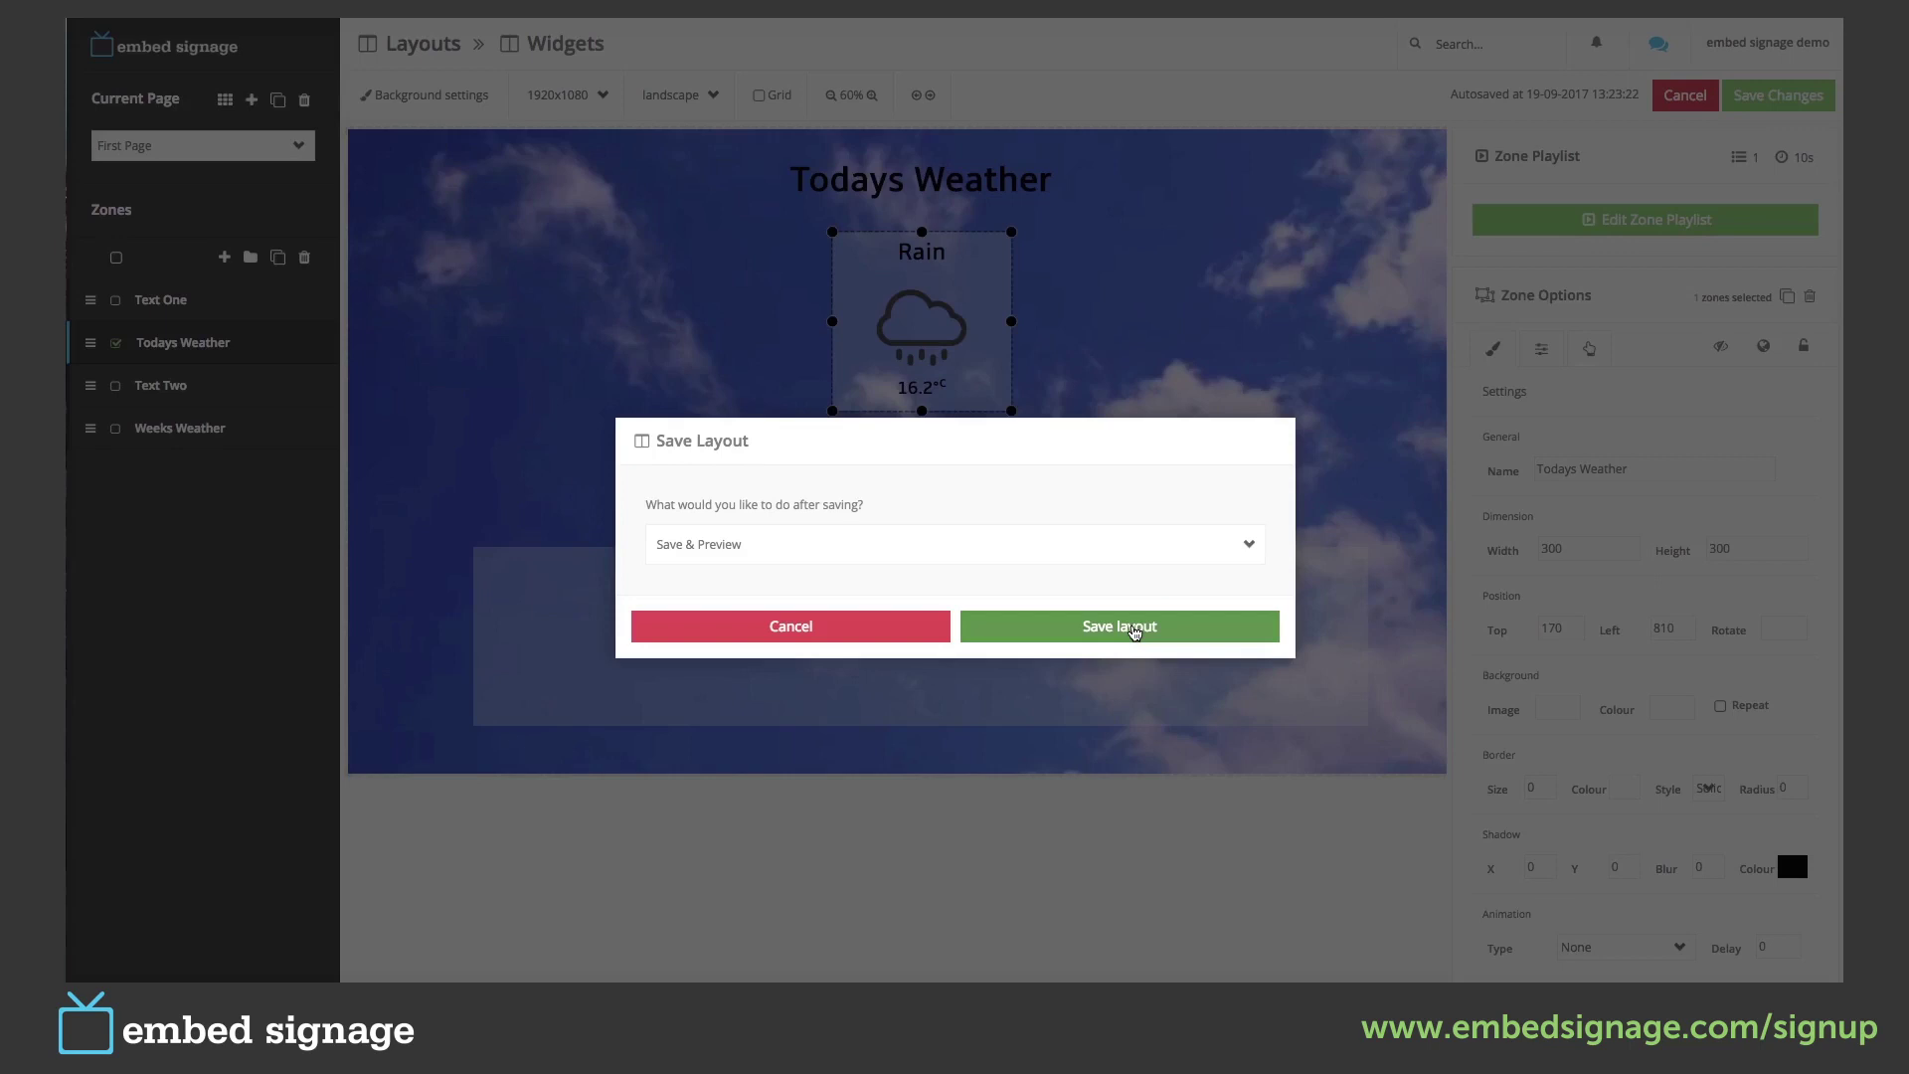
pyautogui.click(1135, 628)
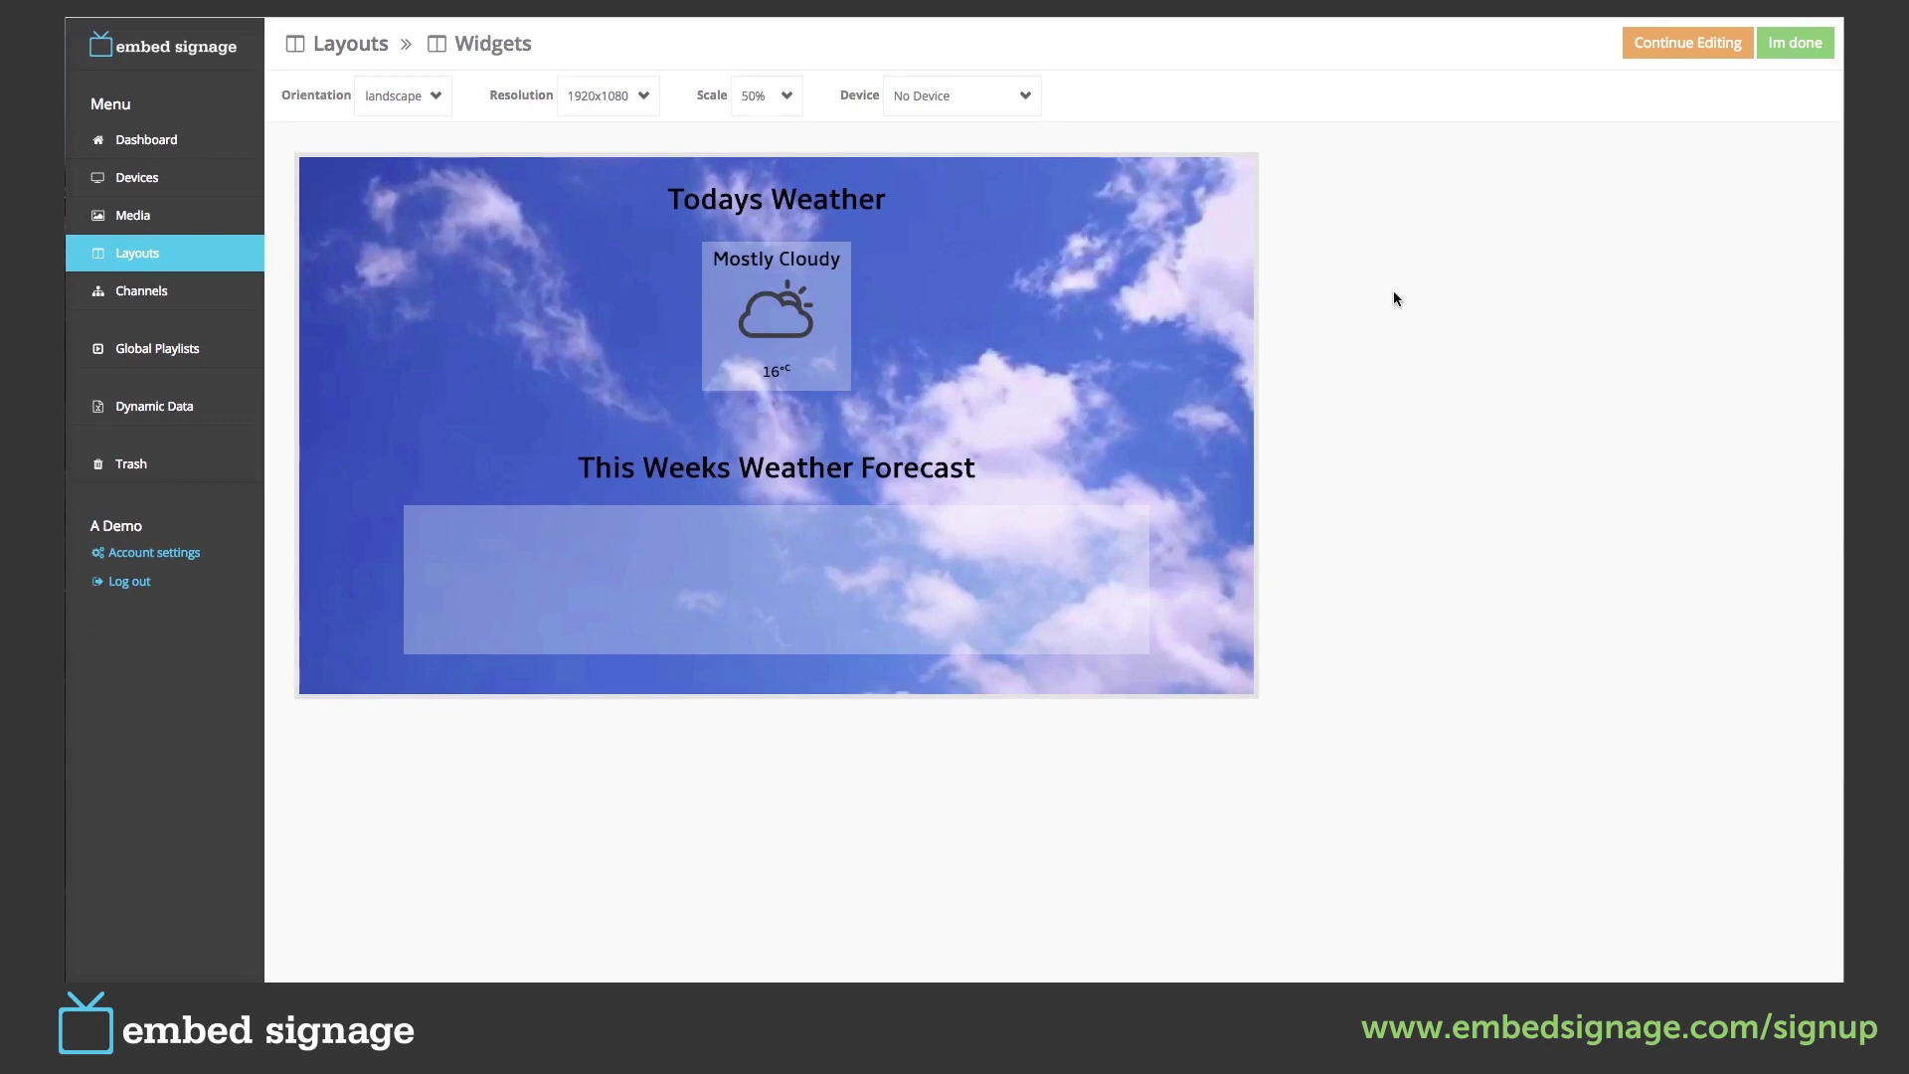
# Return to editing the layout and add a Weather widget to the Weeks Weather zone's playlist.
pyautogui.click(1666, 46)
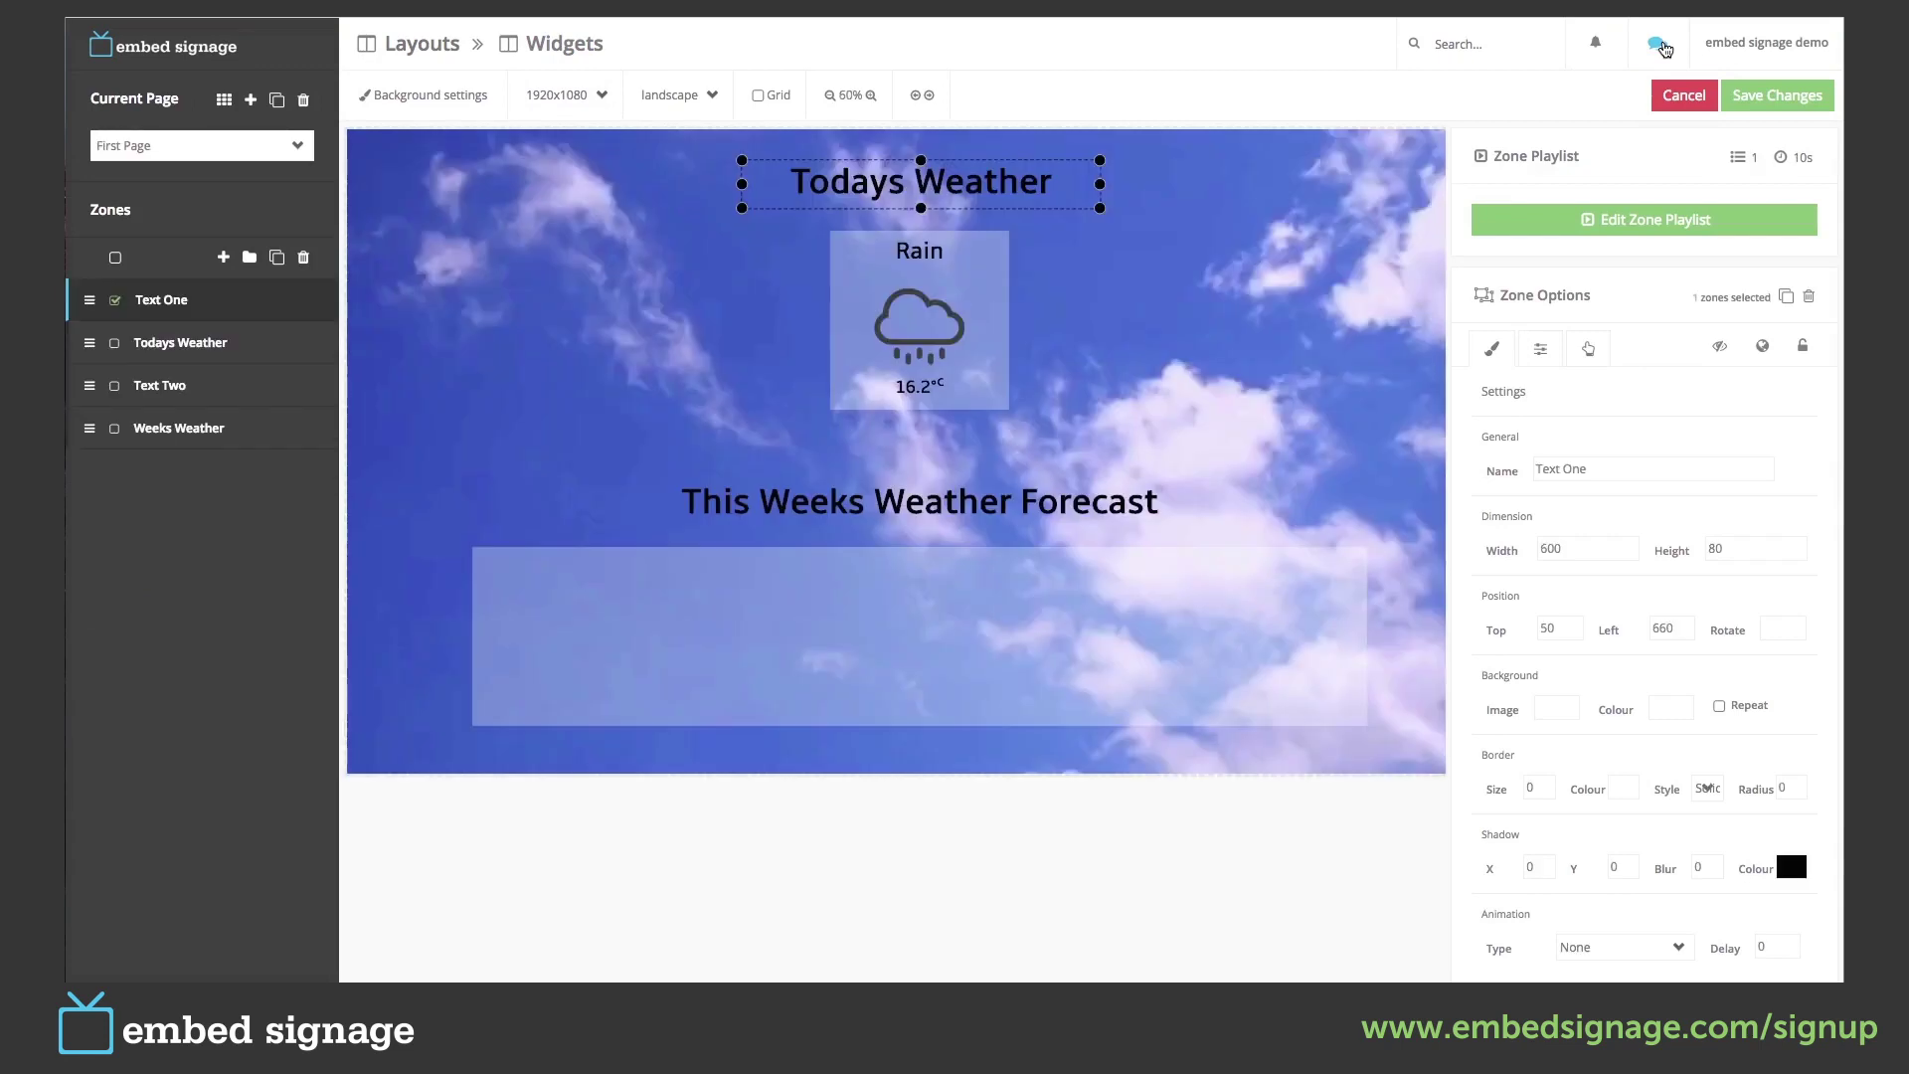
pyautogui.click(920, 624)
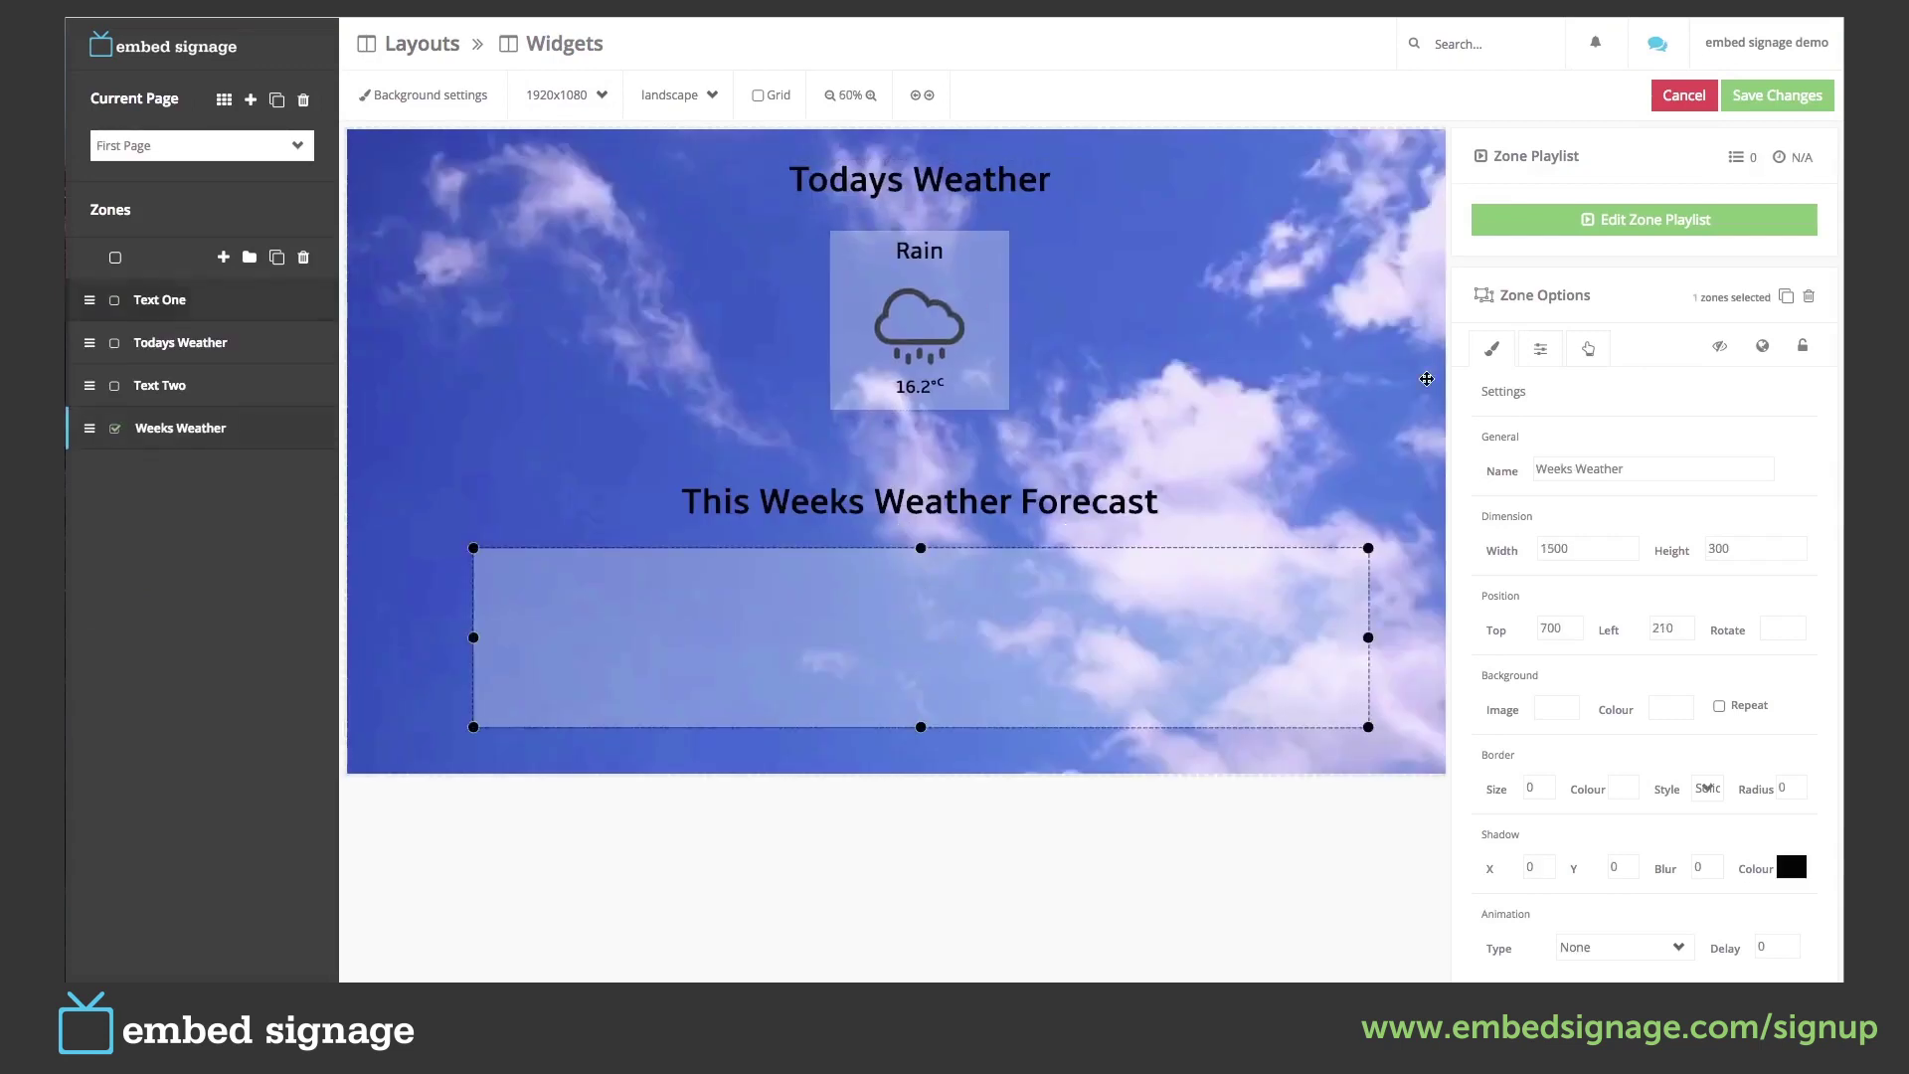
pyautogui.click(1650, 221)
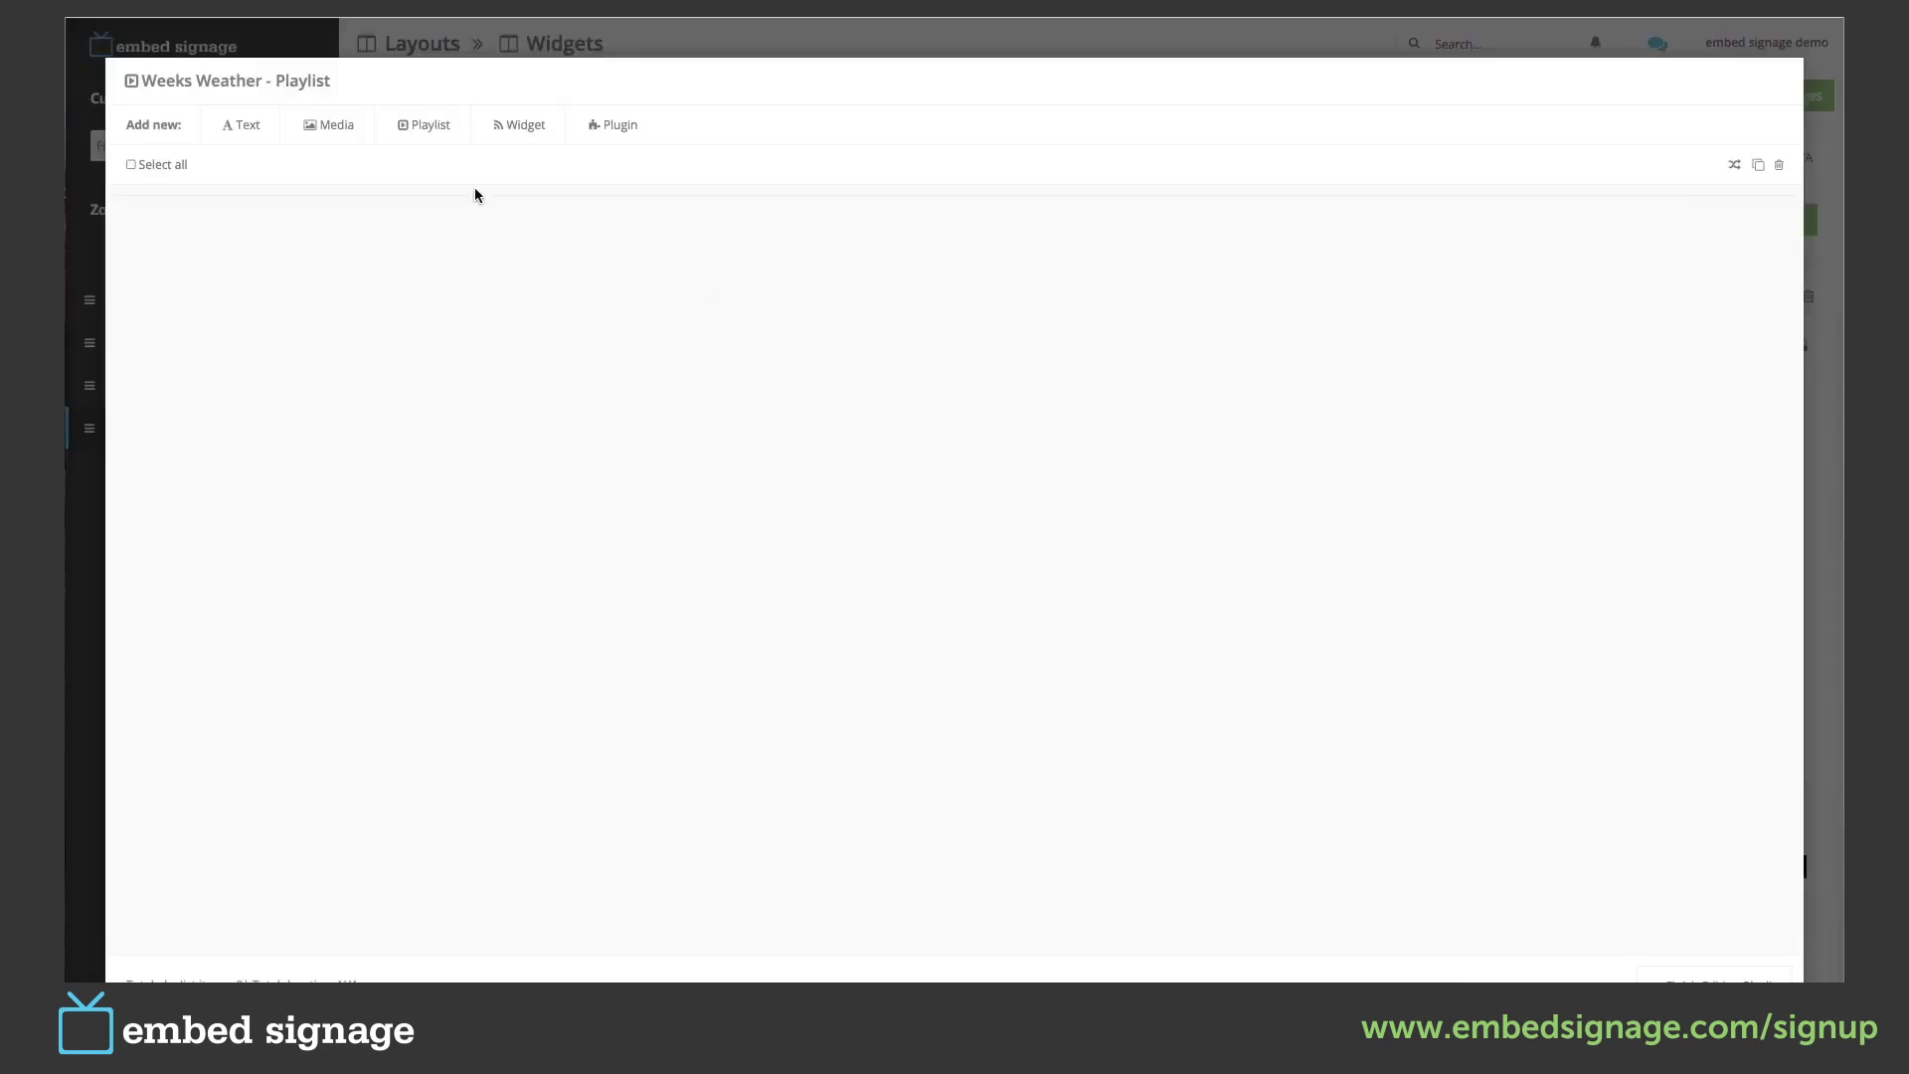
pyautogui.click(519, 125)
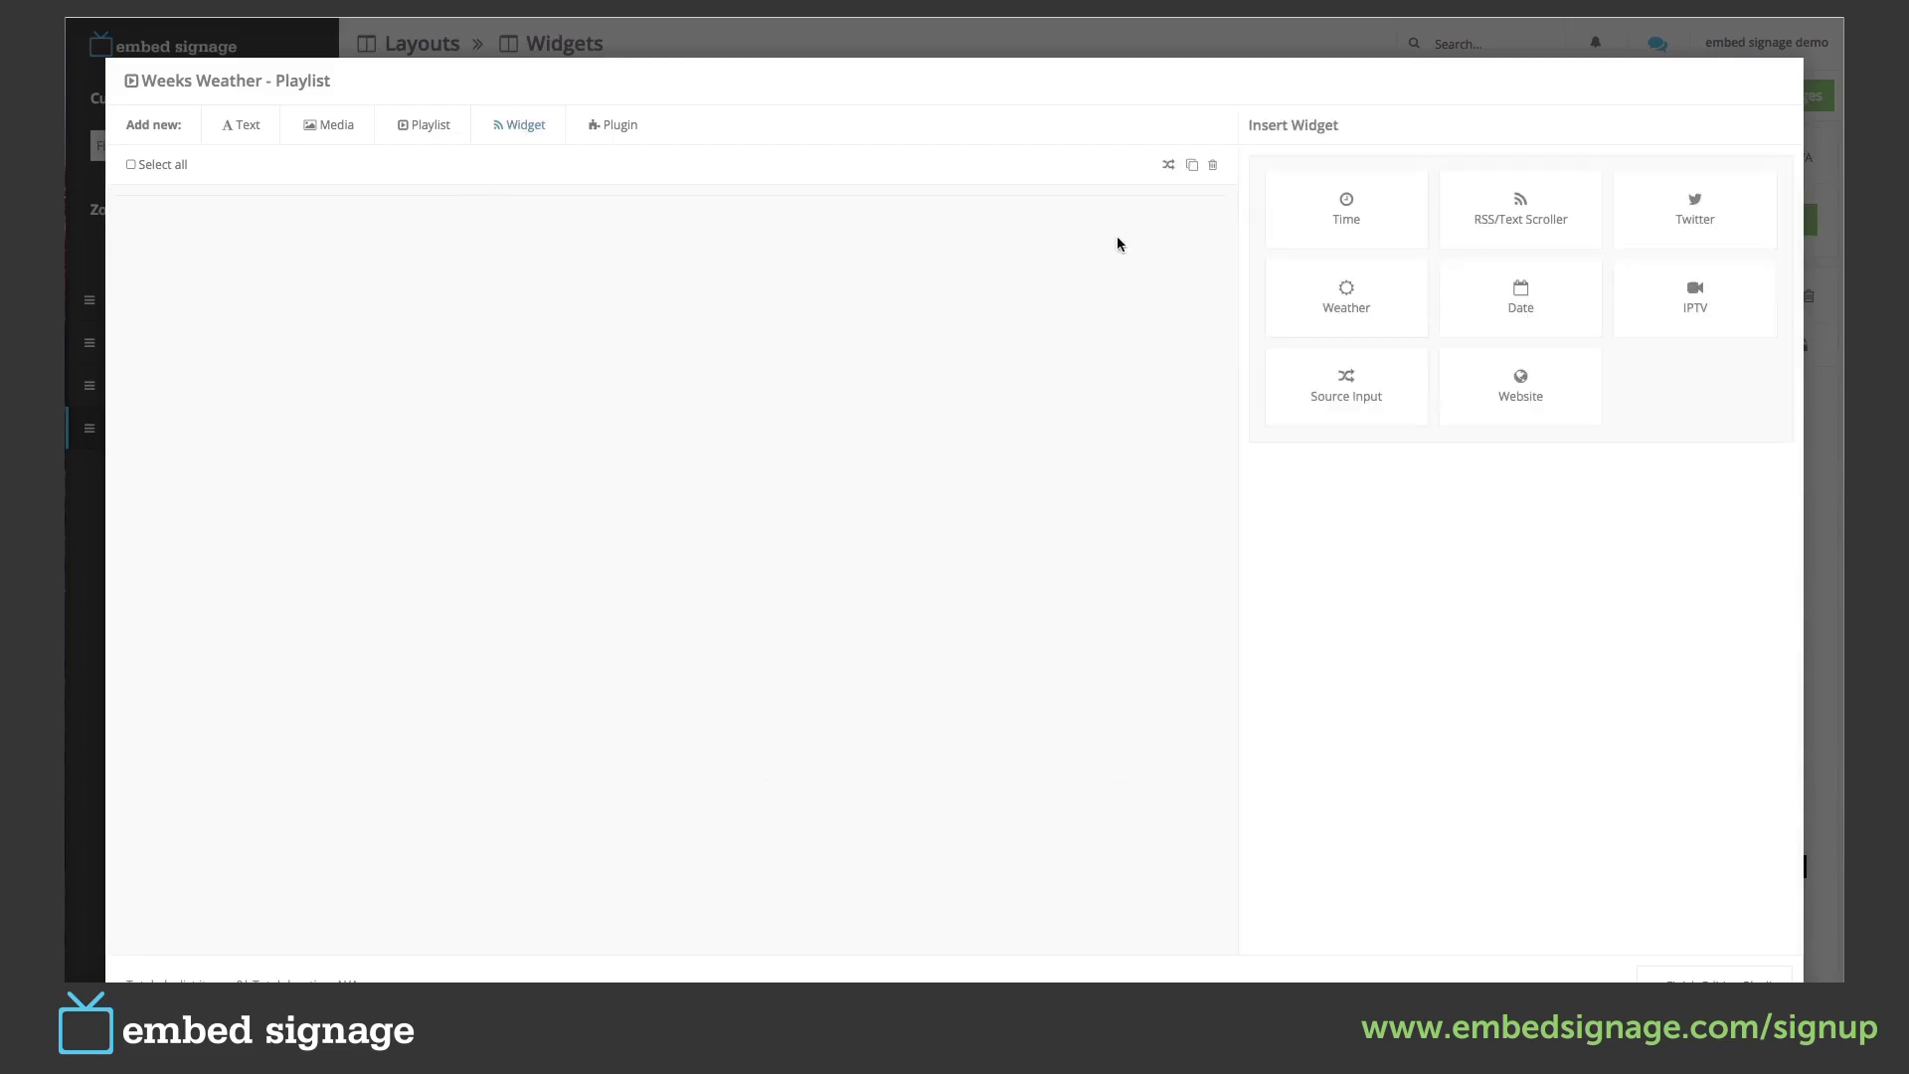
pyautogui.click(1347, 302)
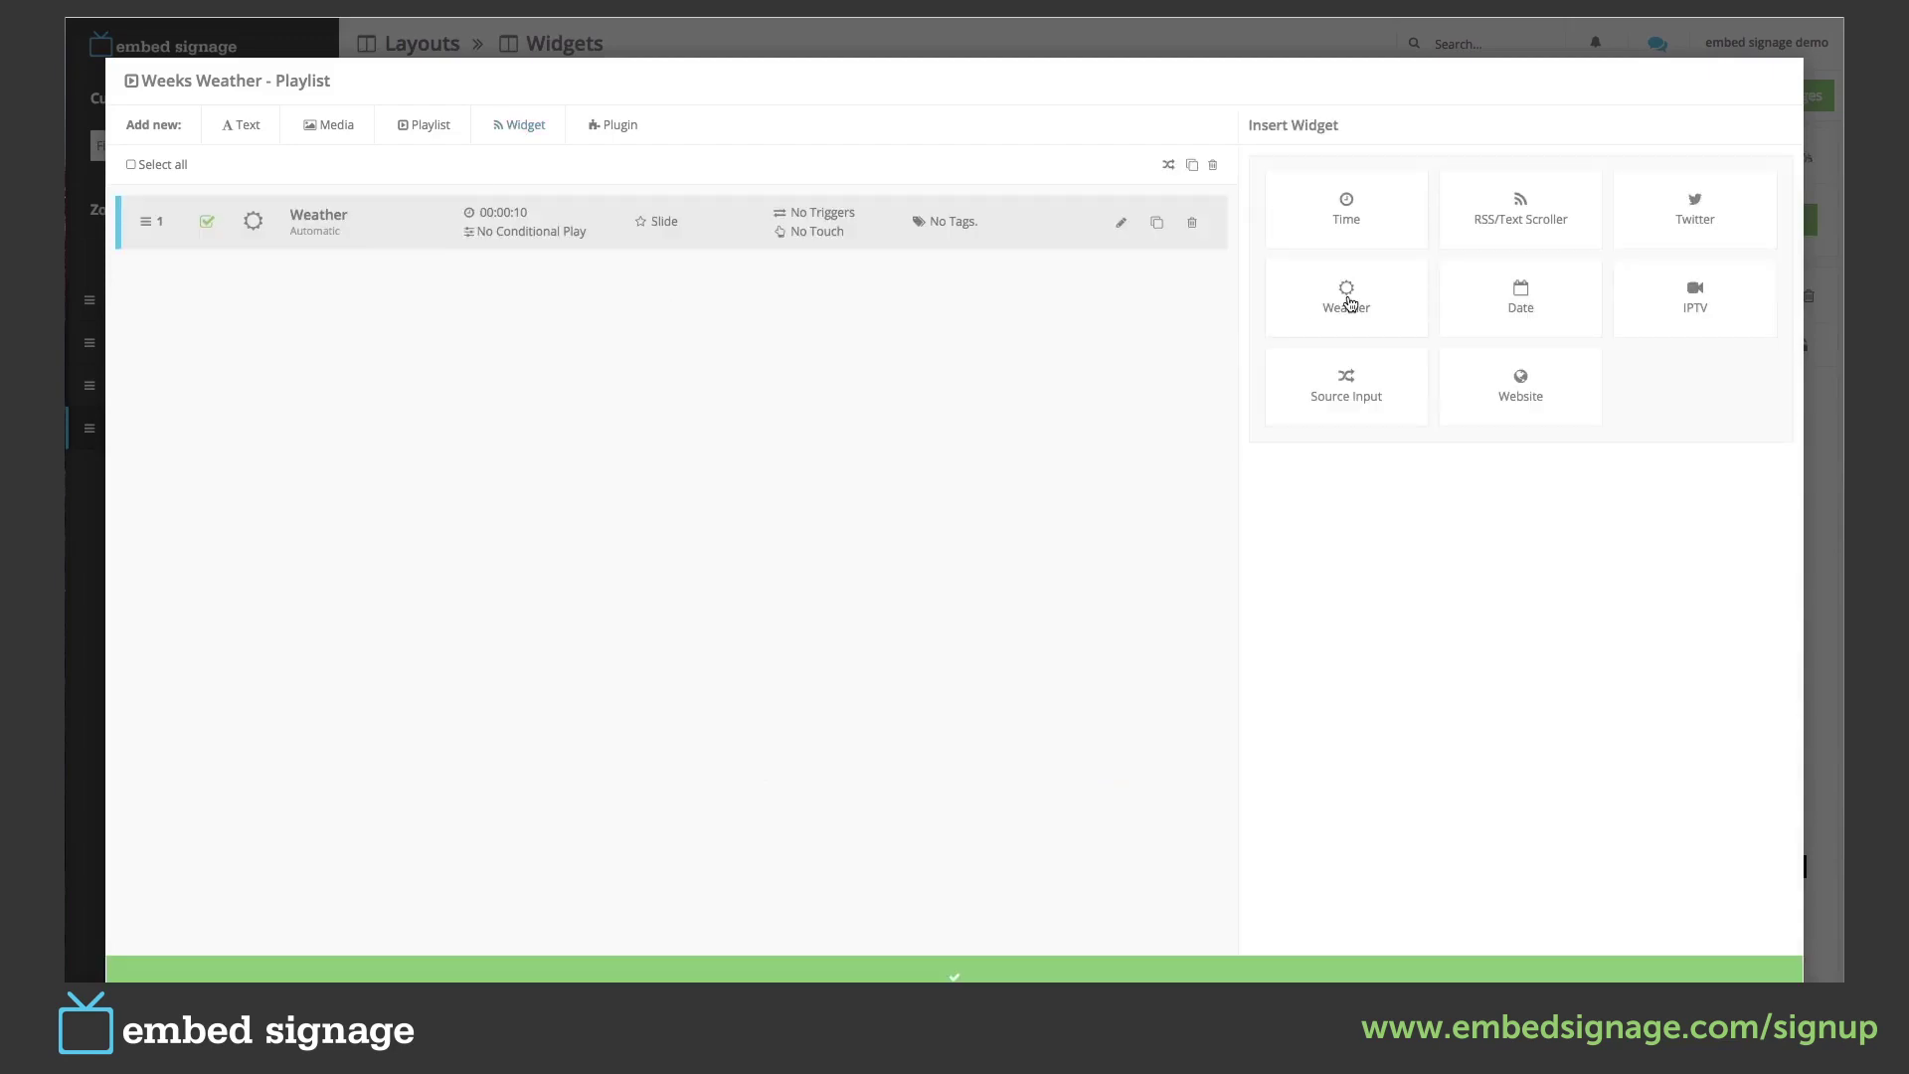
# Set the Weather widget's location type to City with Paris, France, and its number of days to 5.
pyautogui.click(1121, 225)
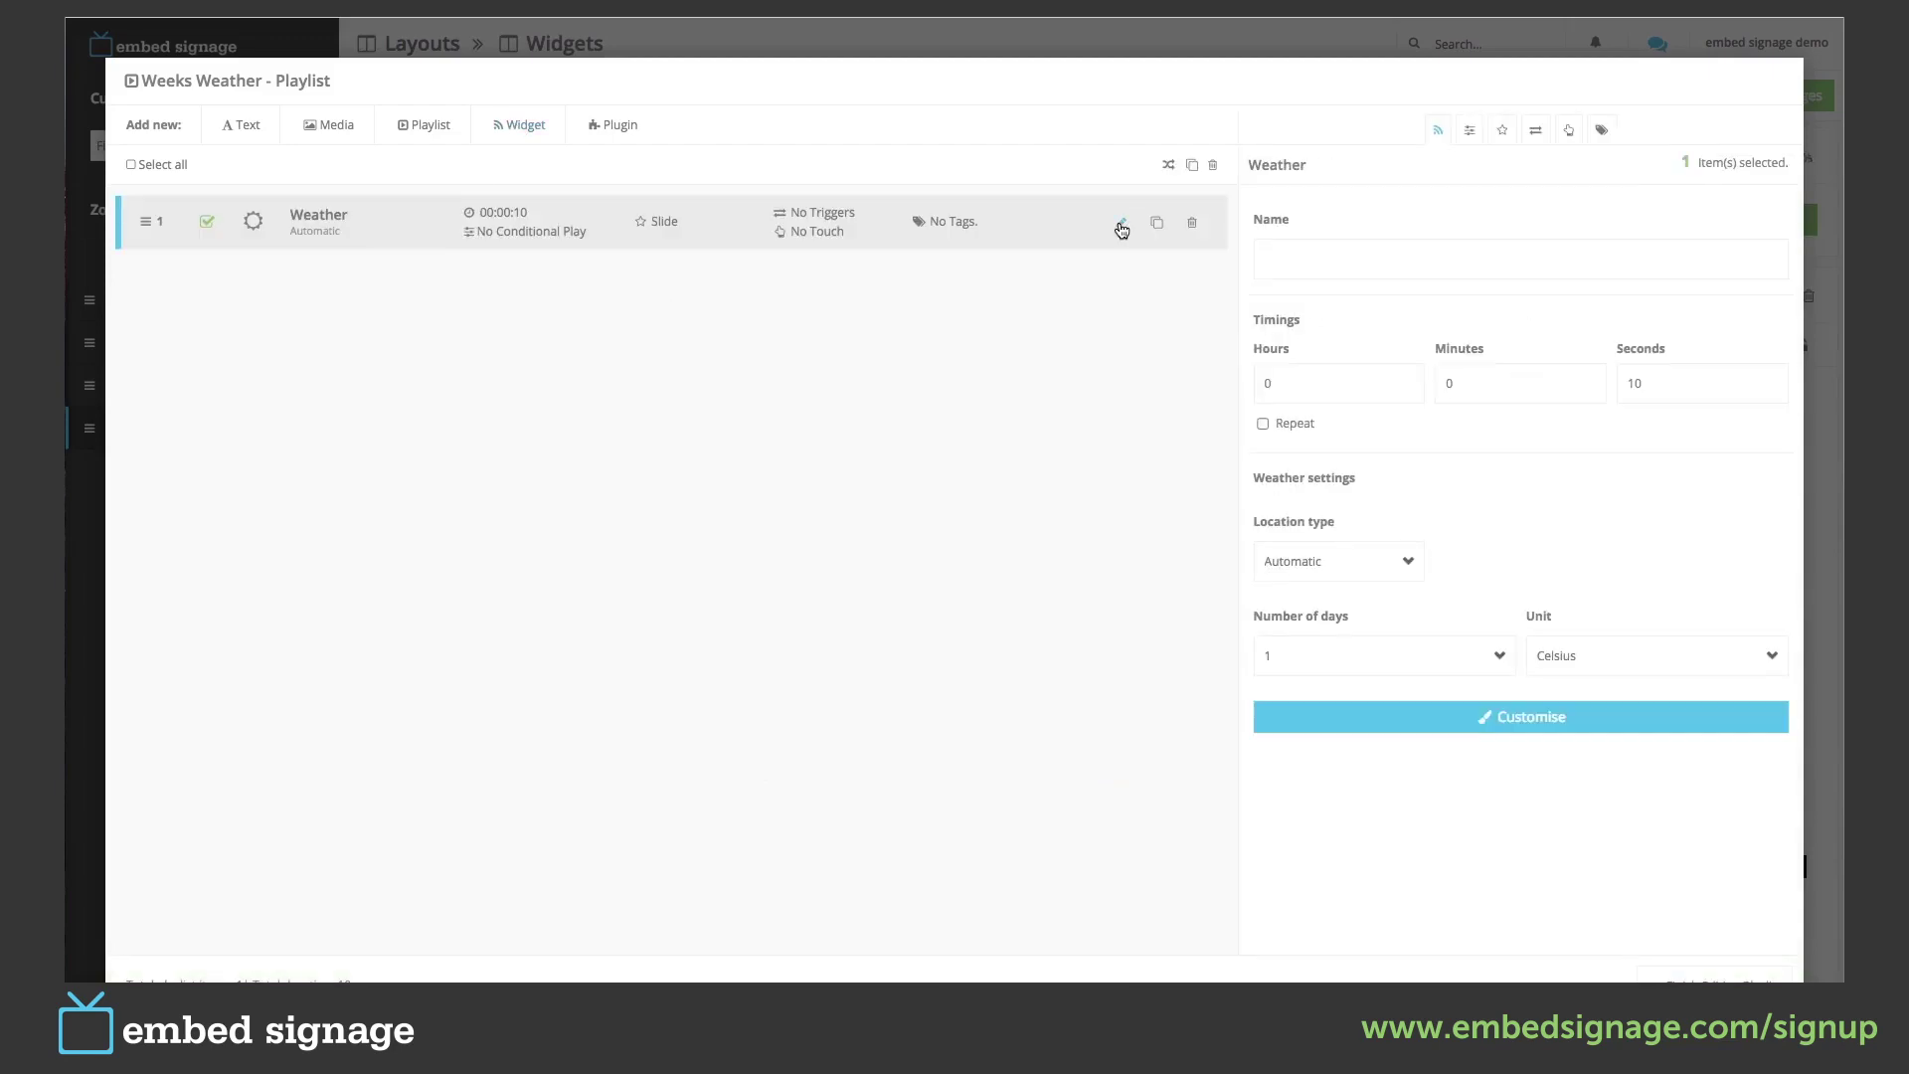
pyautogui.click(1372, 563)
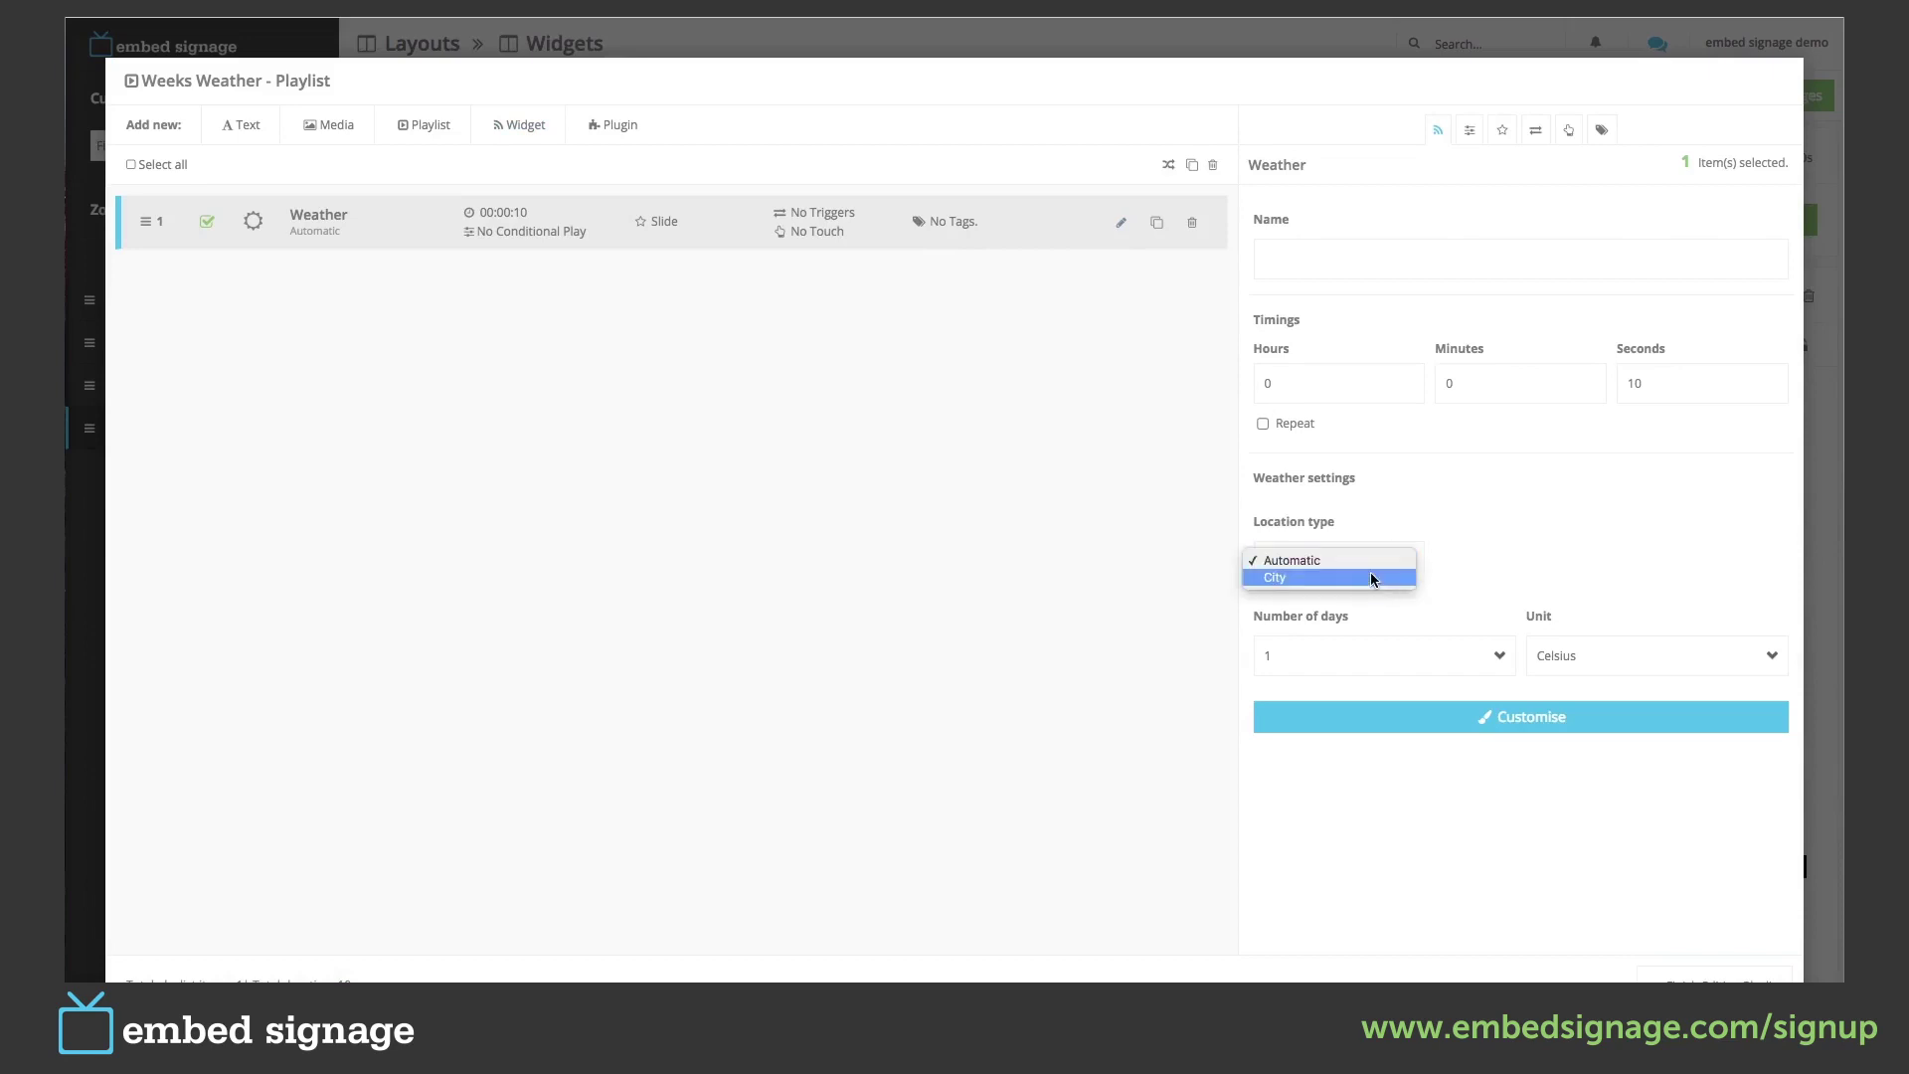
pyautogui.click(1373, 578)
pyautogui.click(1471, 570)
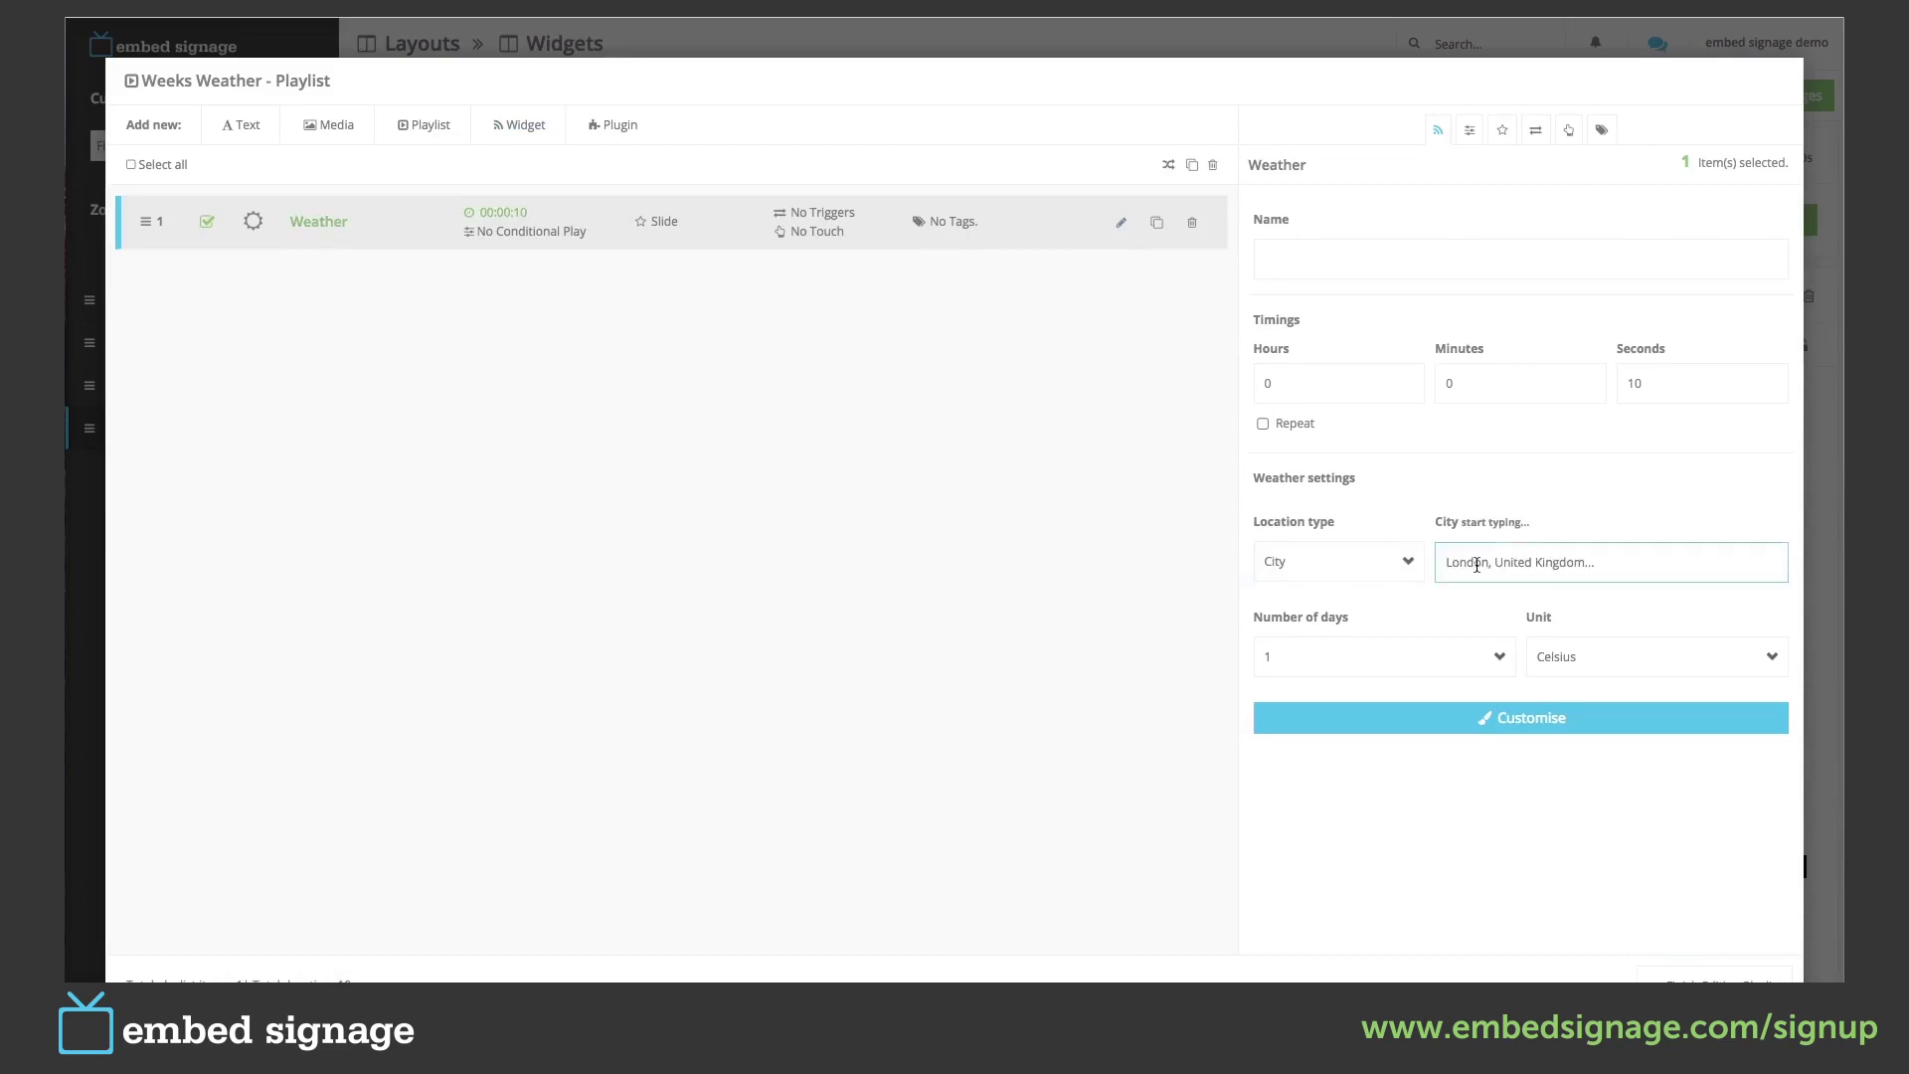
pyautogui.write('Paris')
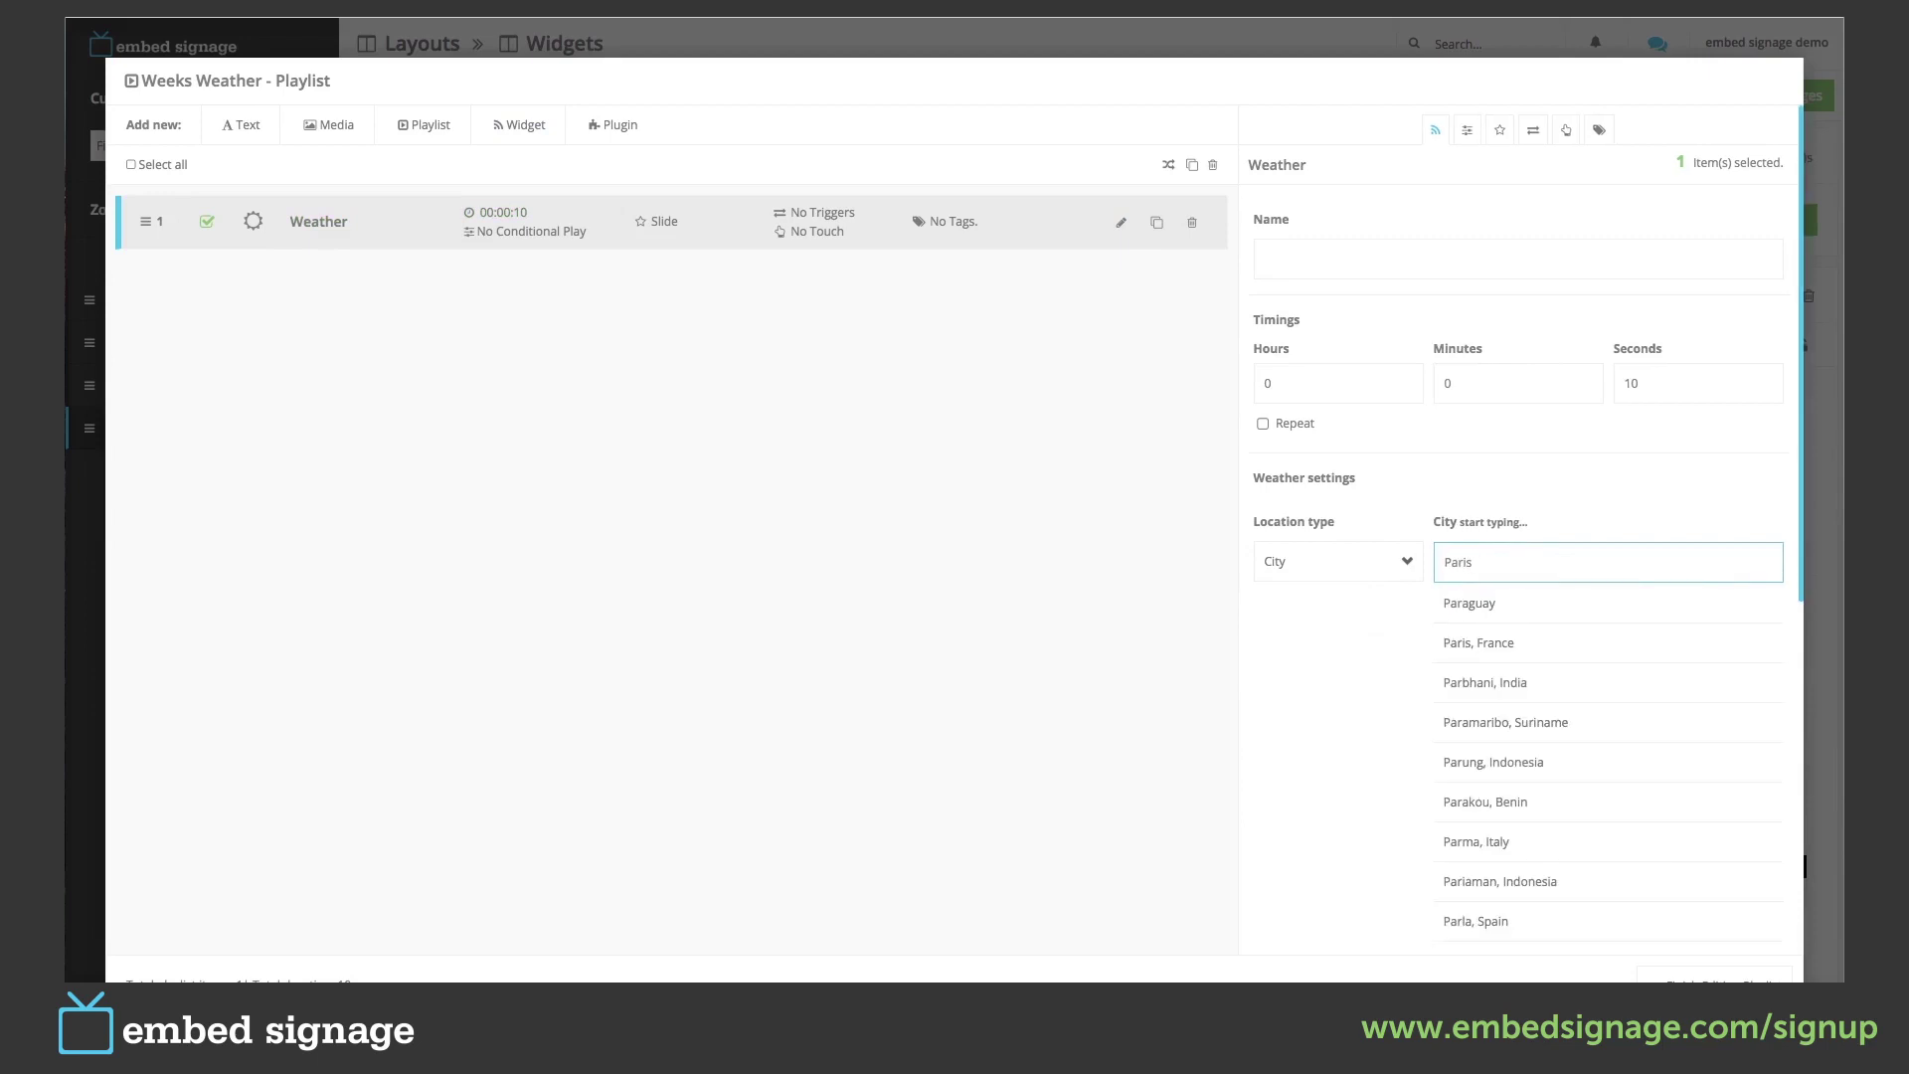
pyautogui.click(1478, 600)
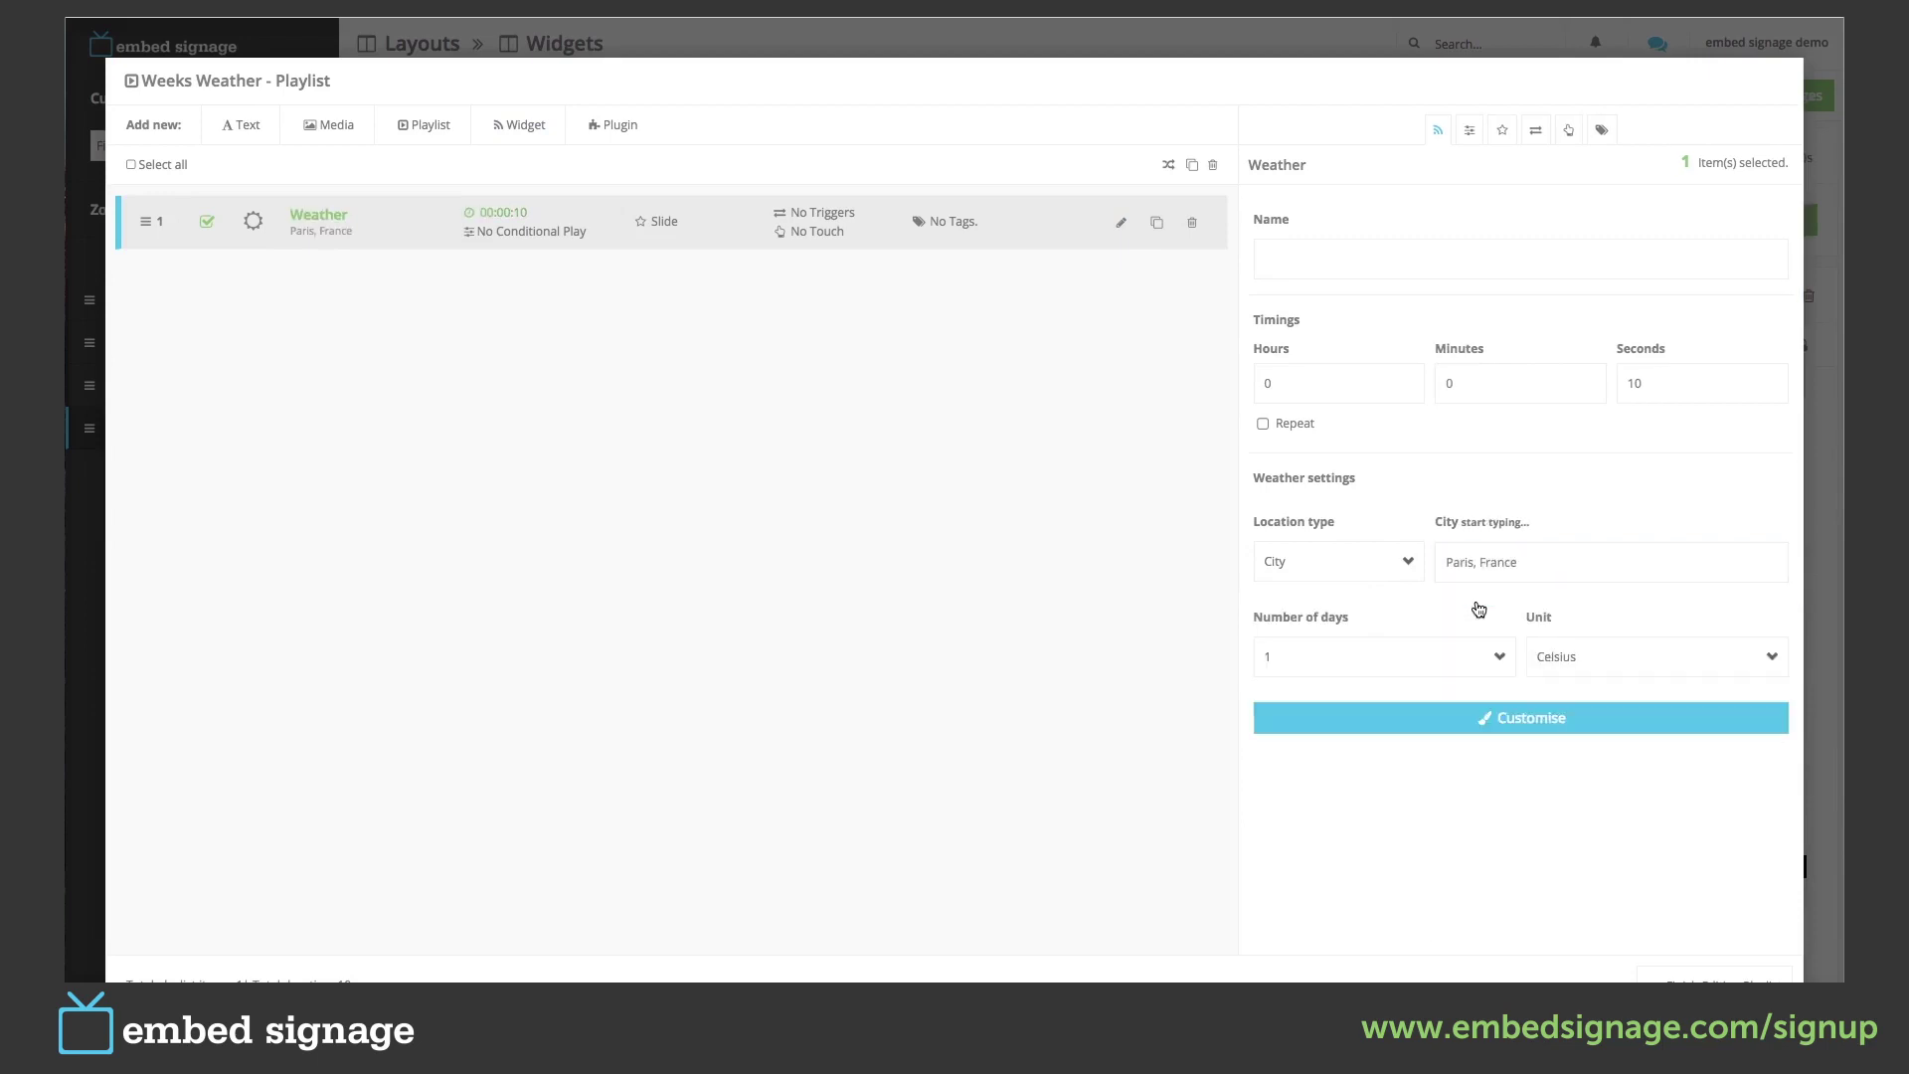
pyautogui.click(1368, 656)
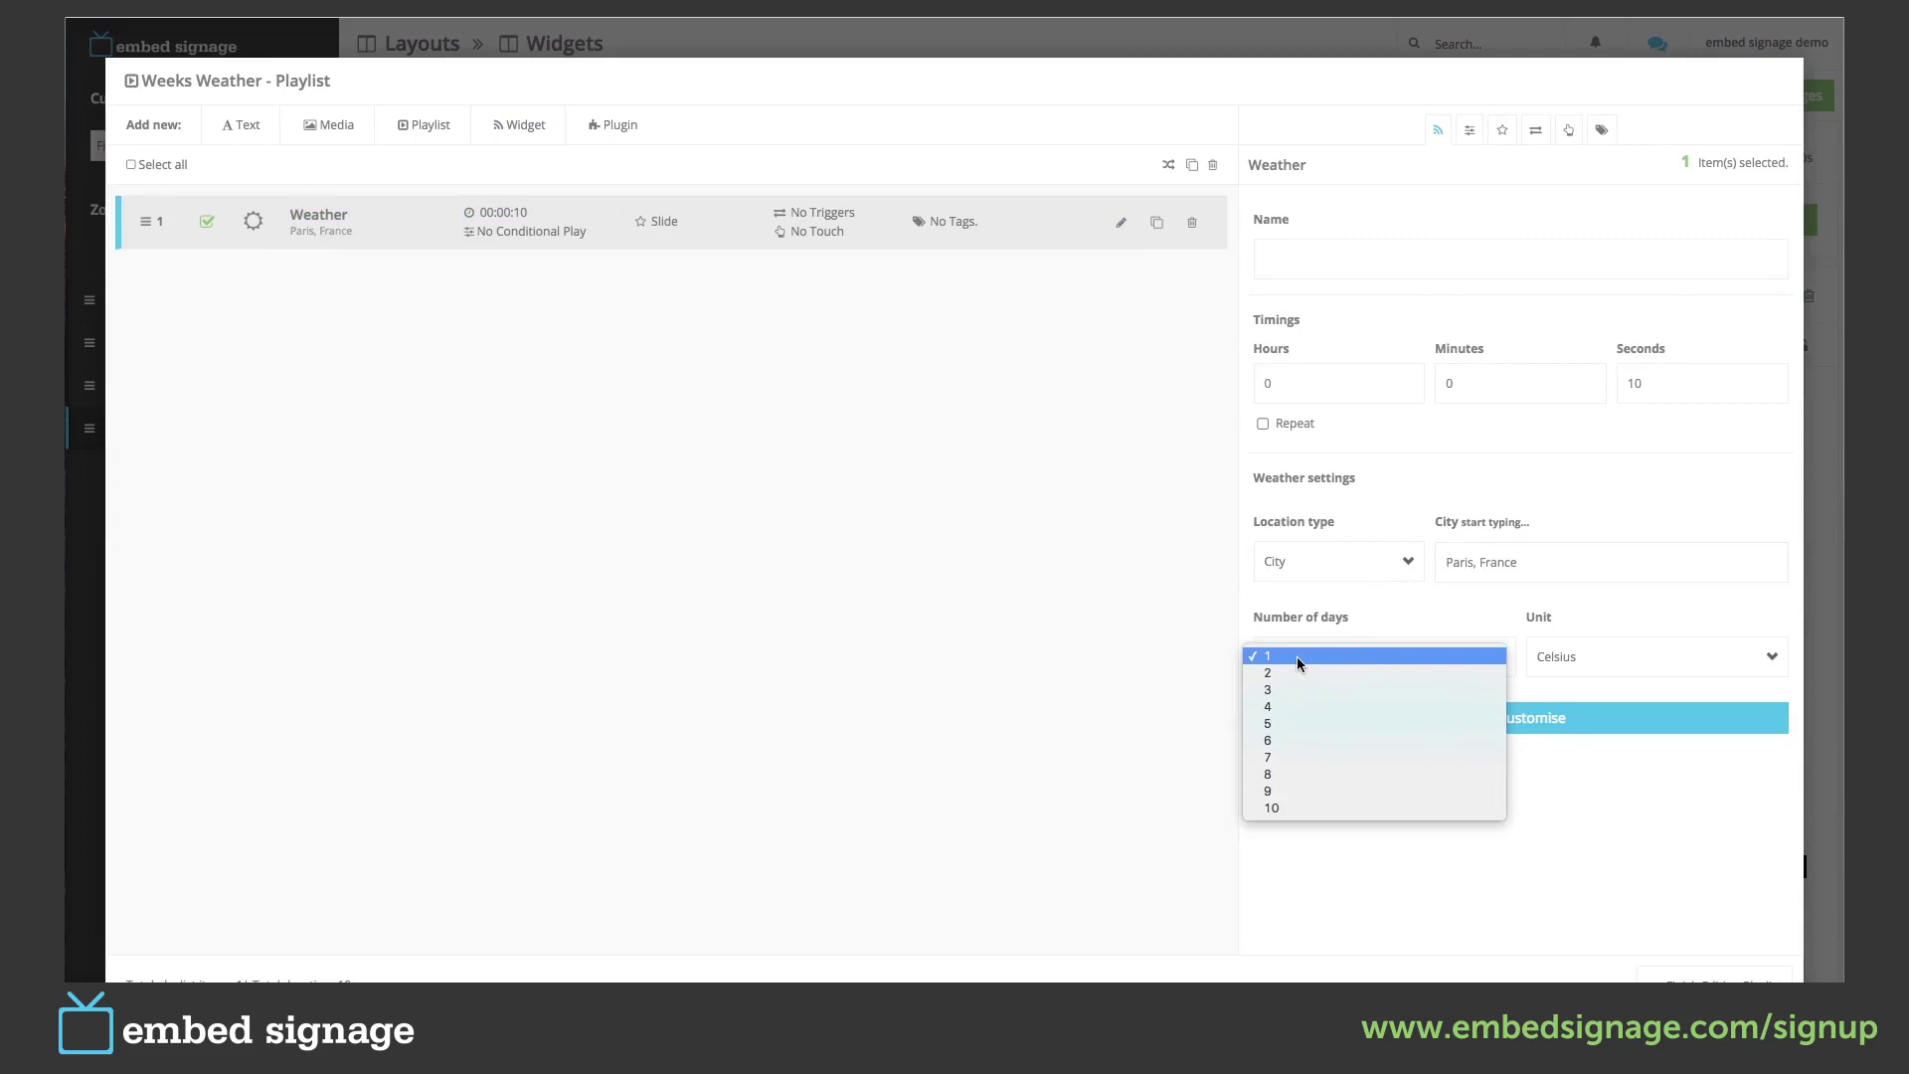
pyautogui.click(1288, 724)
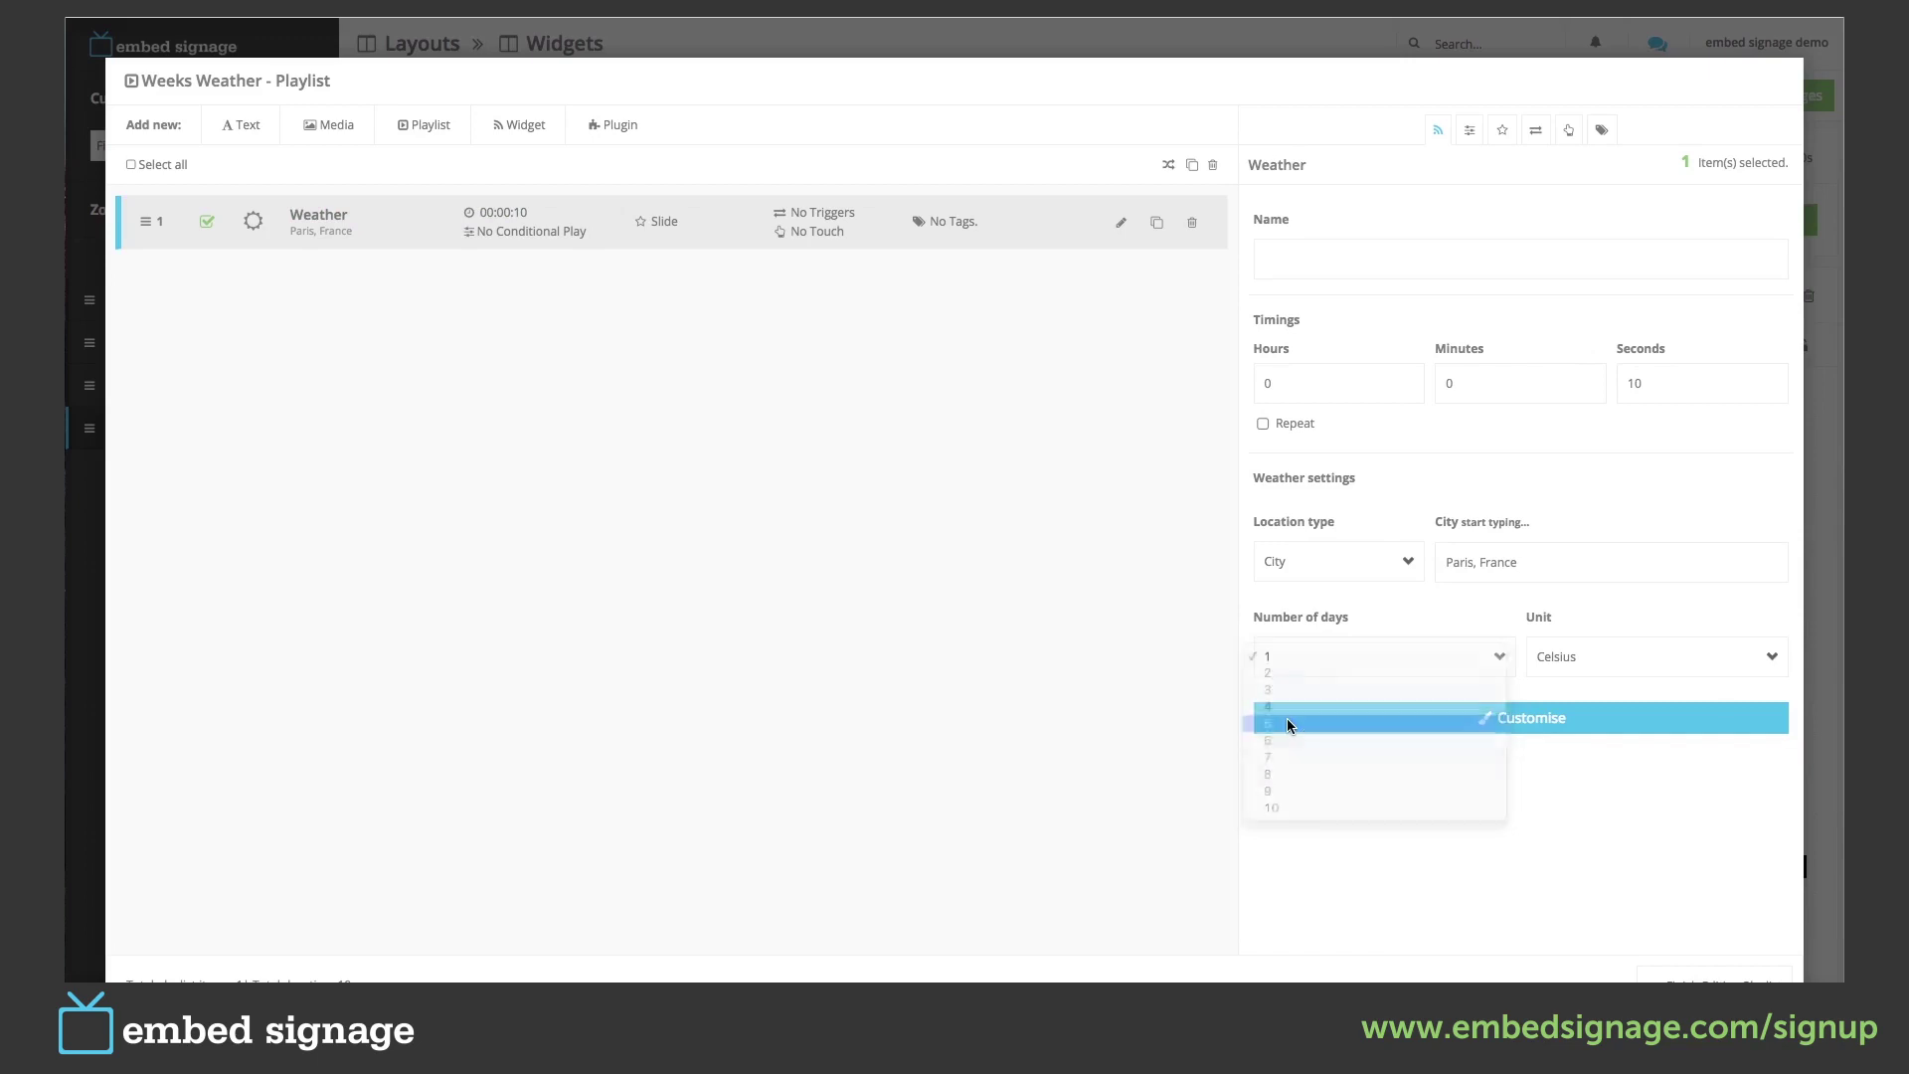
# Open the Weather widget's customisation, try icon styles Style 2 (white) and Style 2 (blue), and settle on Style 6 (Grey).
pyautogui.click(1536, 718)
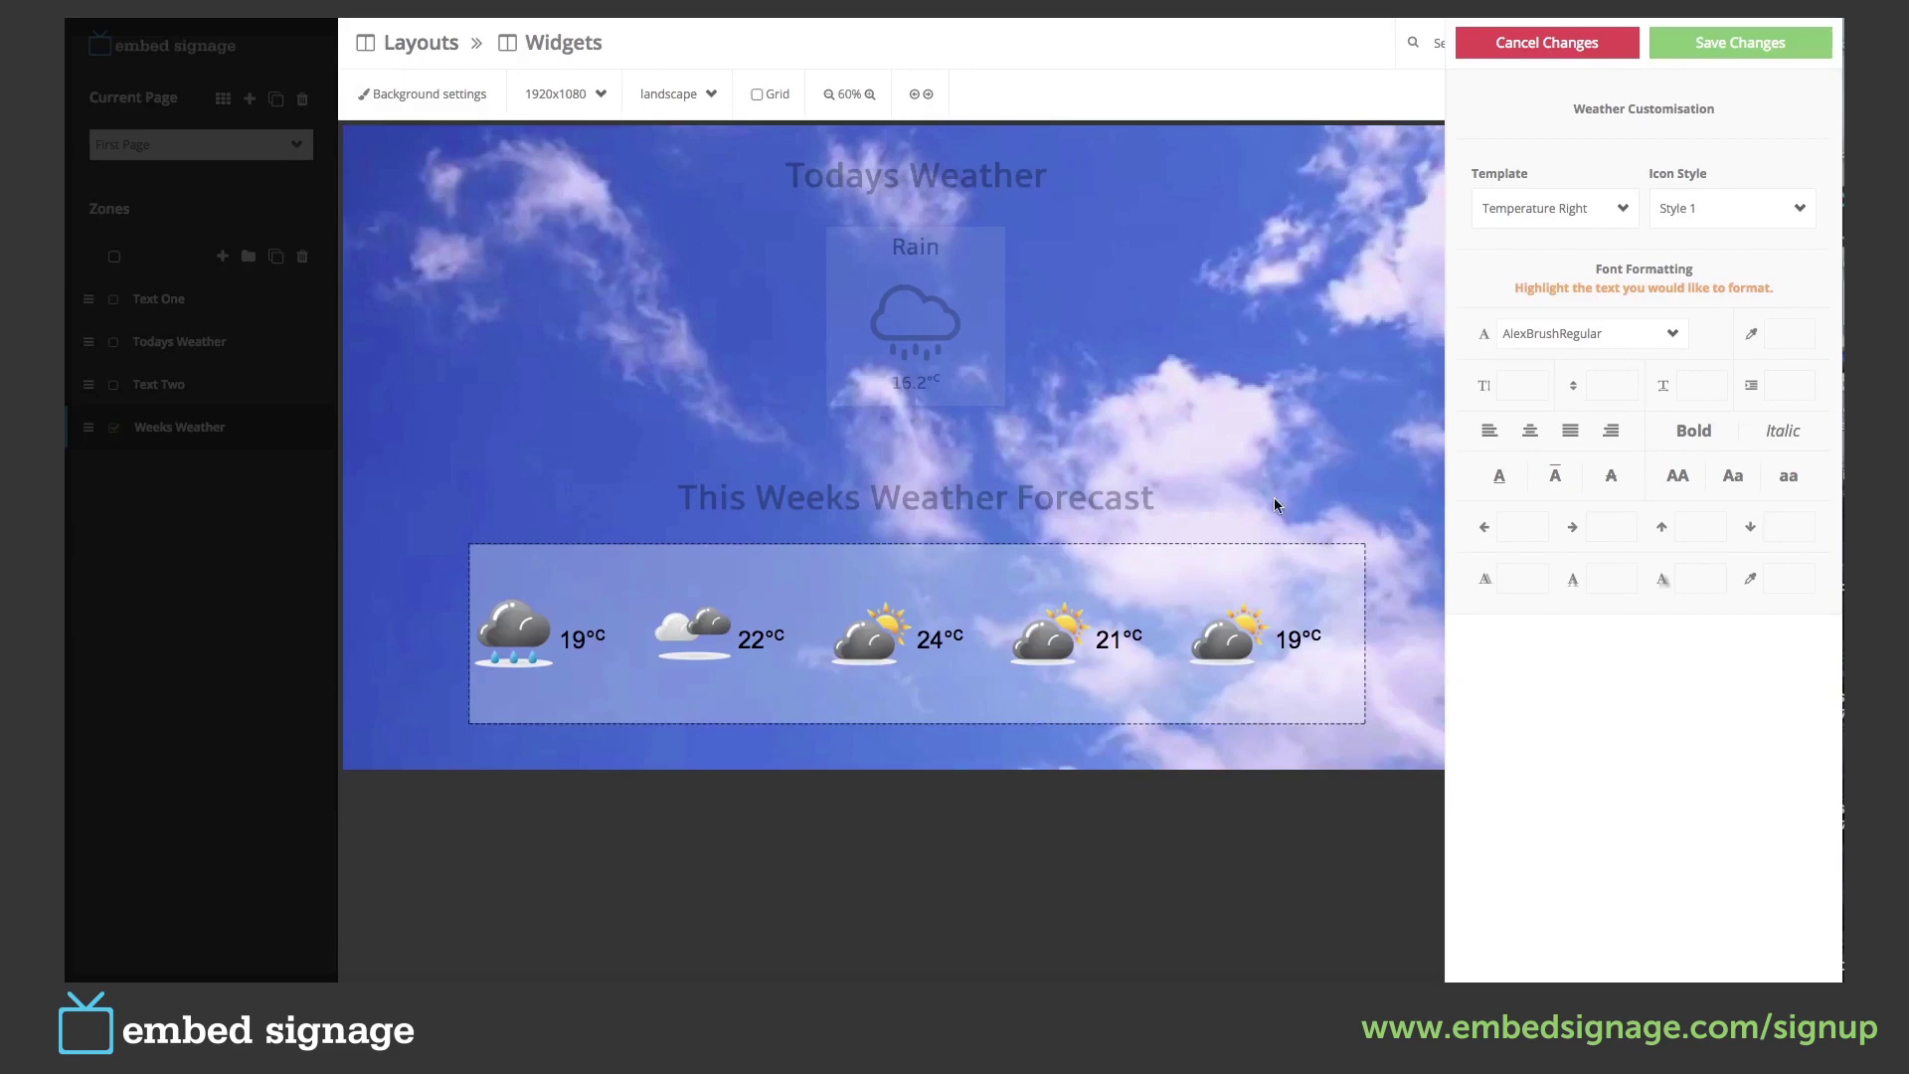
pyautogui.click(1730, 216)
pyautogui.click(1729, 222)
pyautogui.click(1727, 214)
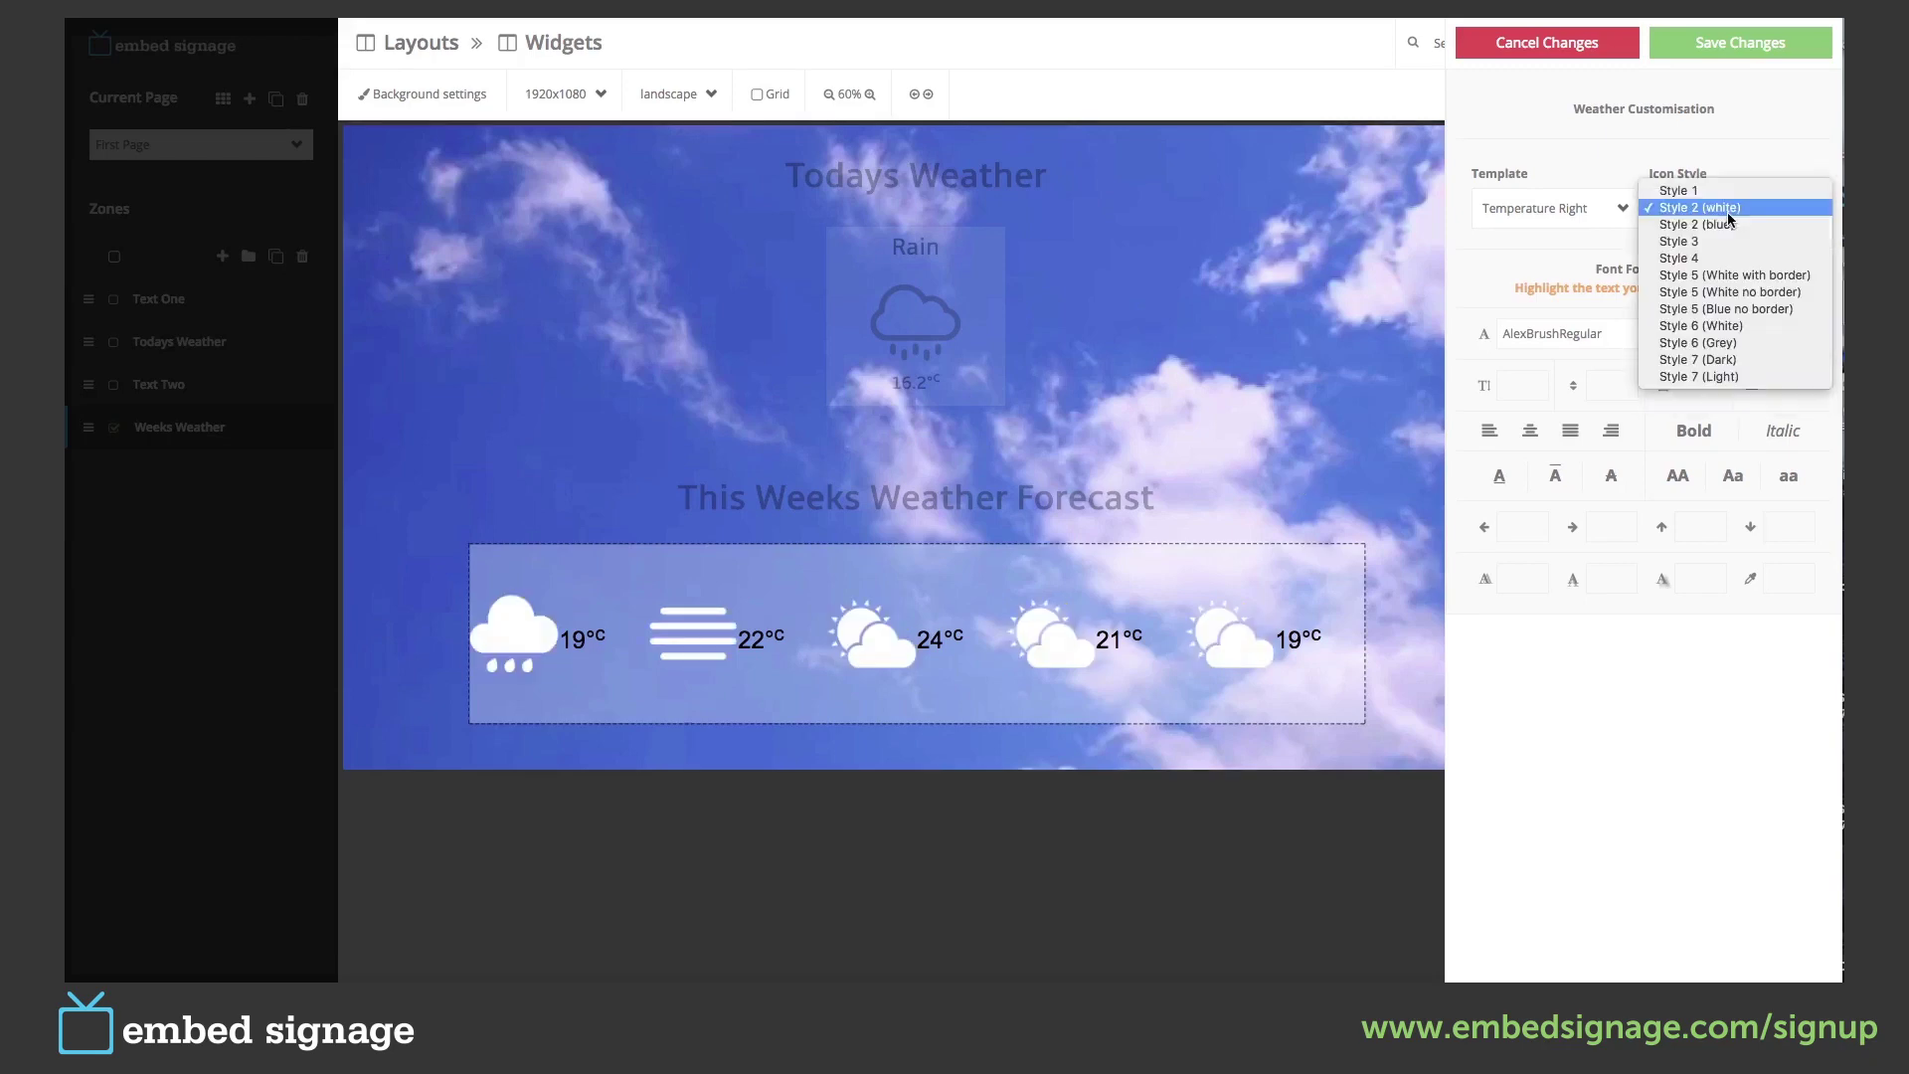
pyautogui.click(1727, 225)
pyautogui.click(1726, 211)
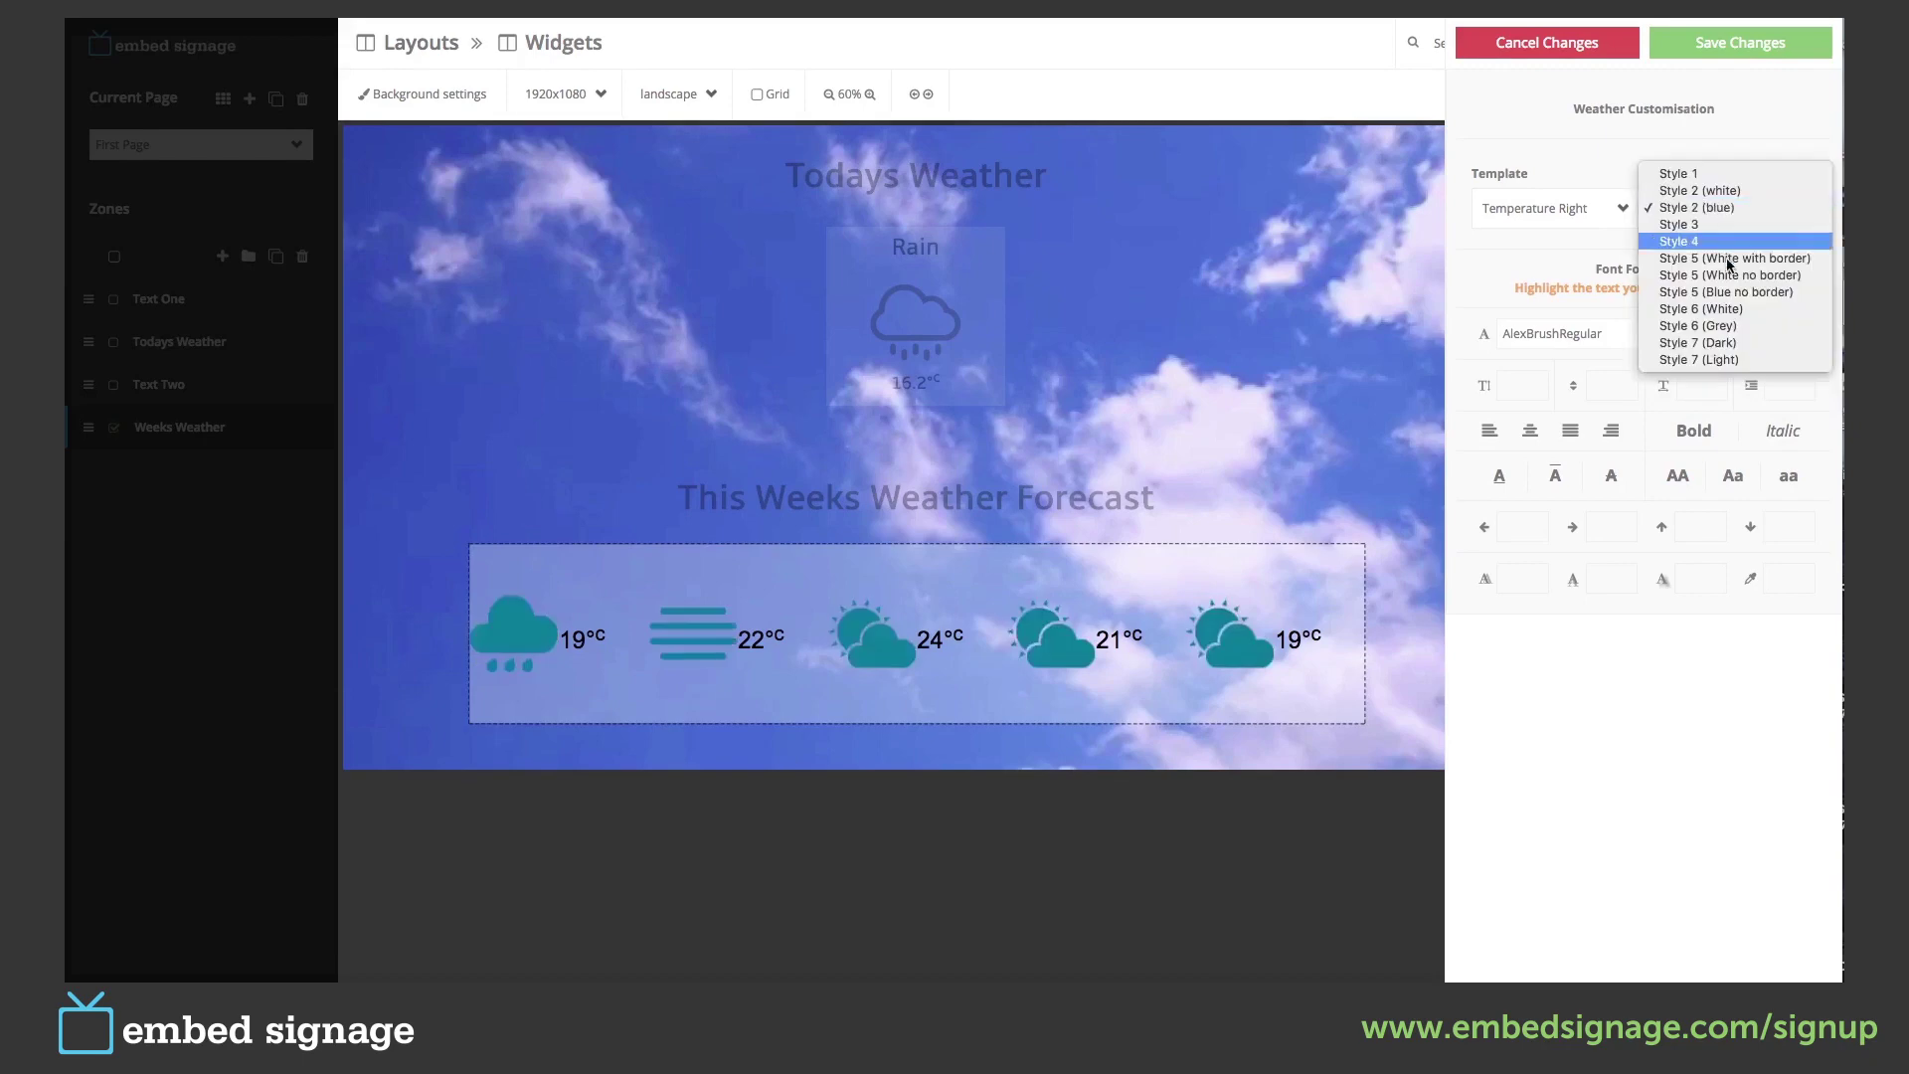
pyautogui.click(1726, 326)
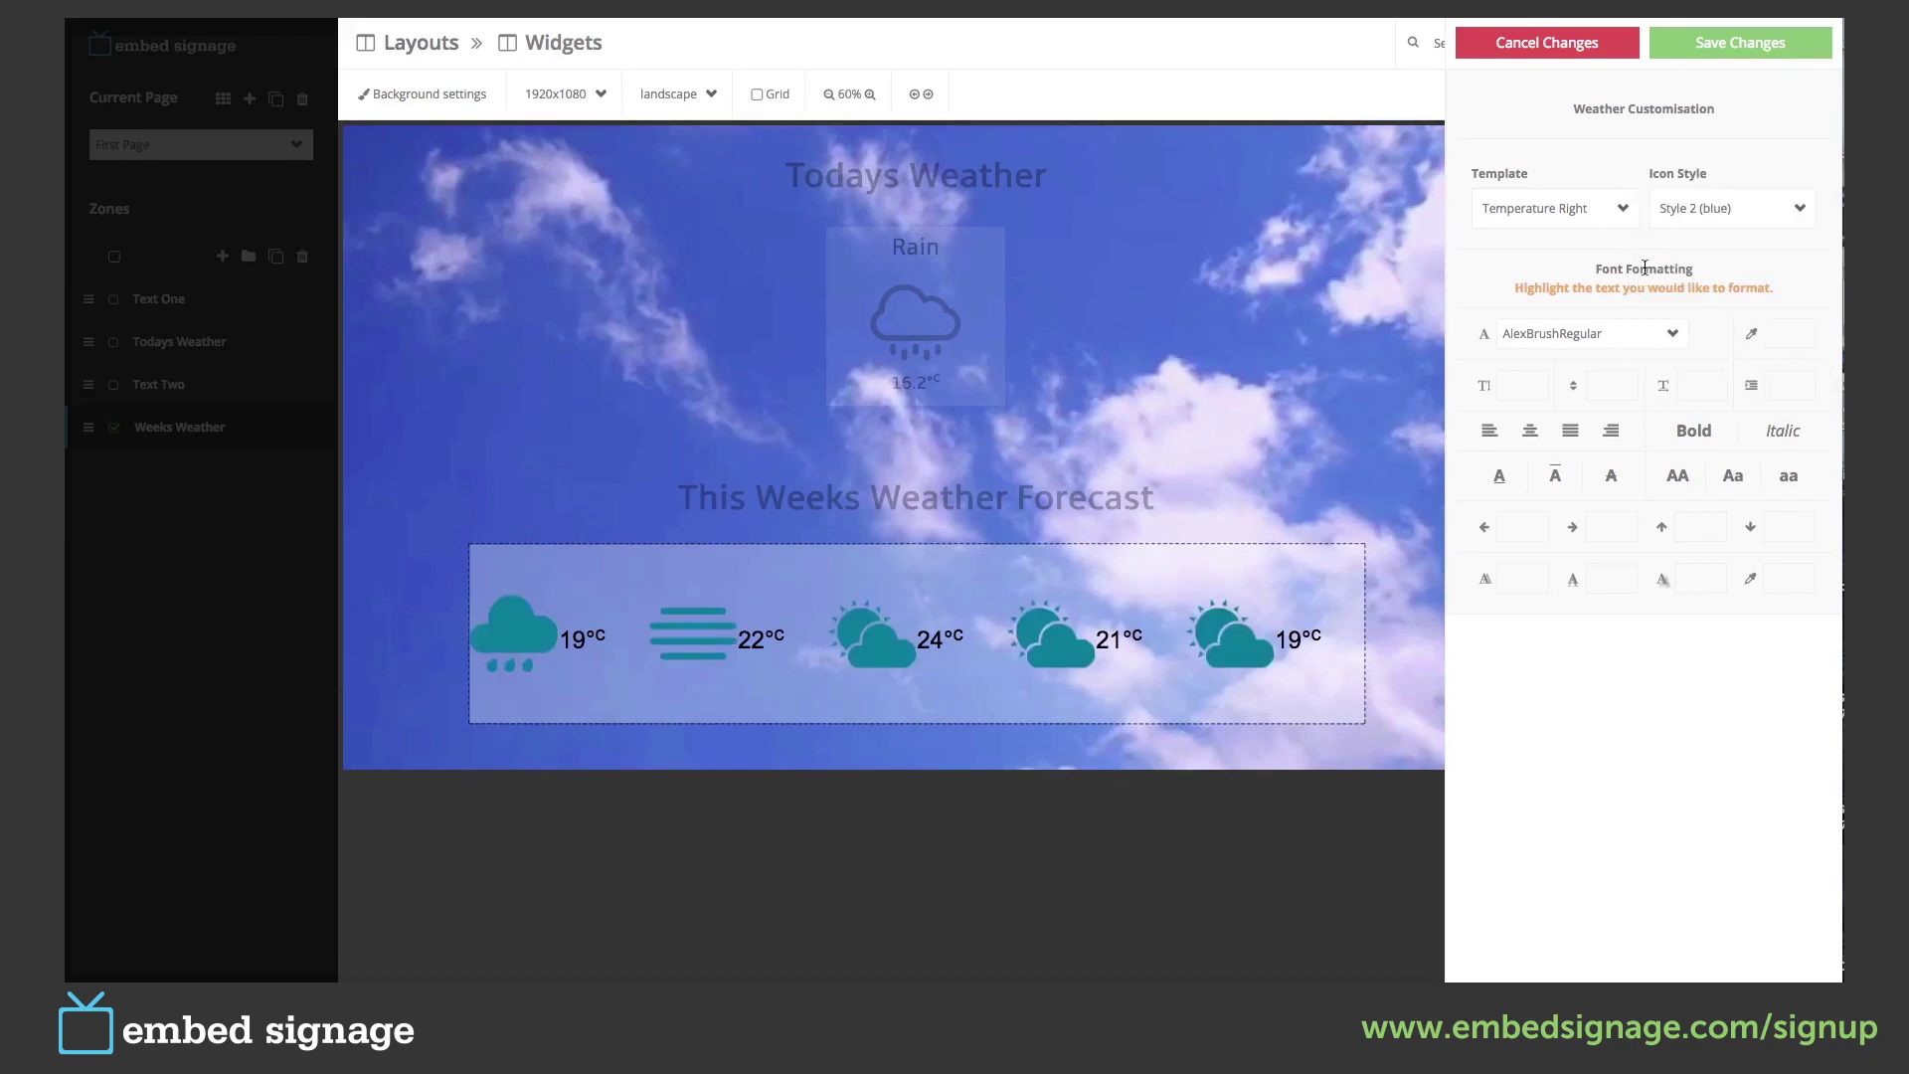
# Switch the forecast to the Custom template with only the Icon field shown, and enlarge the icon across each day's column.
pyautogui.click(1570, 217)
pyautogui.click(1535, 290)
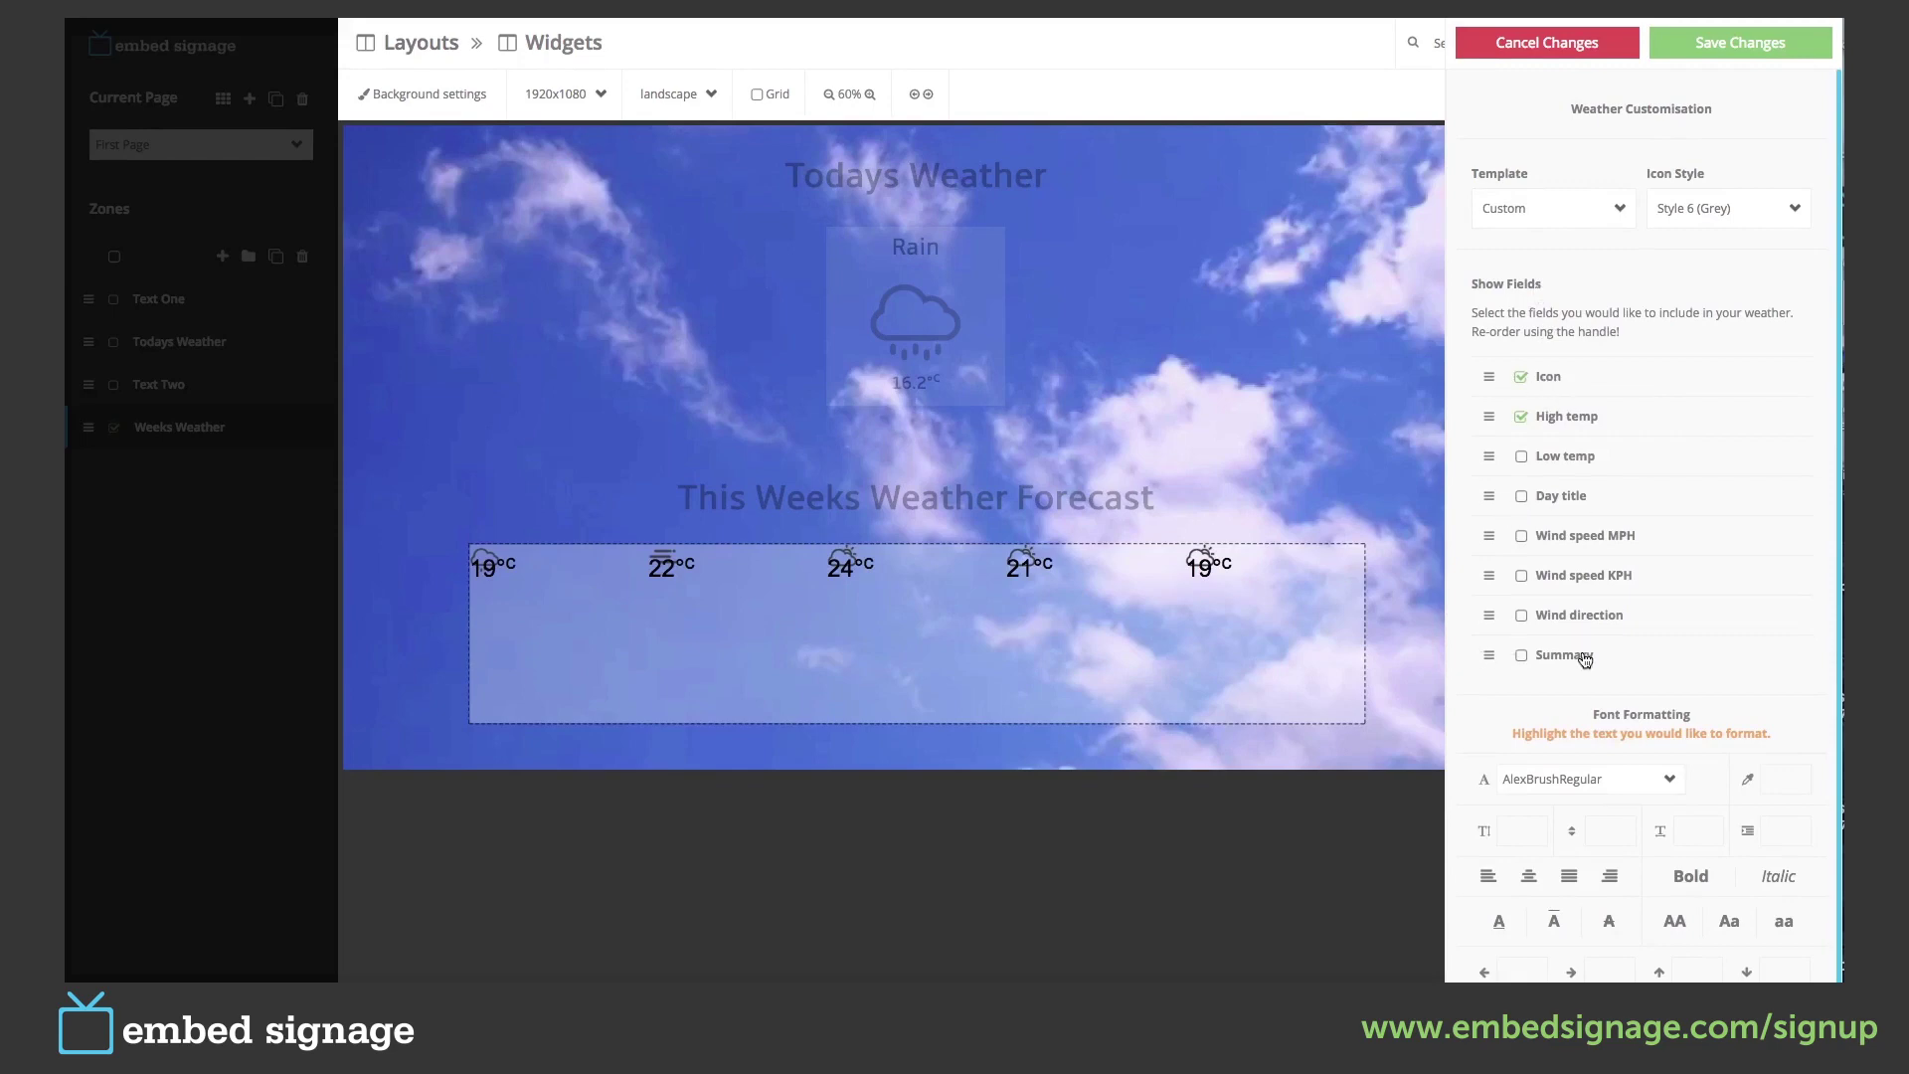
pyautogui.click(1521, 416)
pyautogui.click(1522, 377)
pyautogui.click(1522, 377)
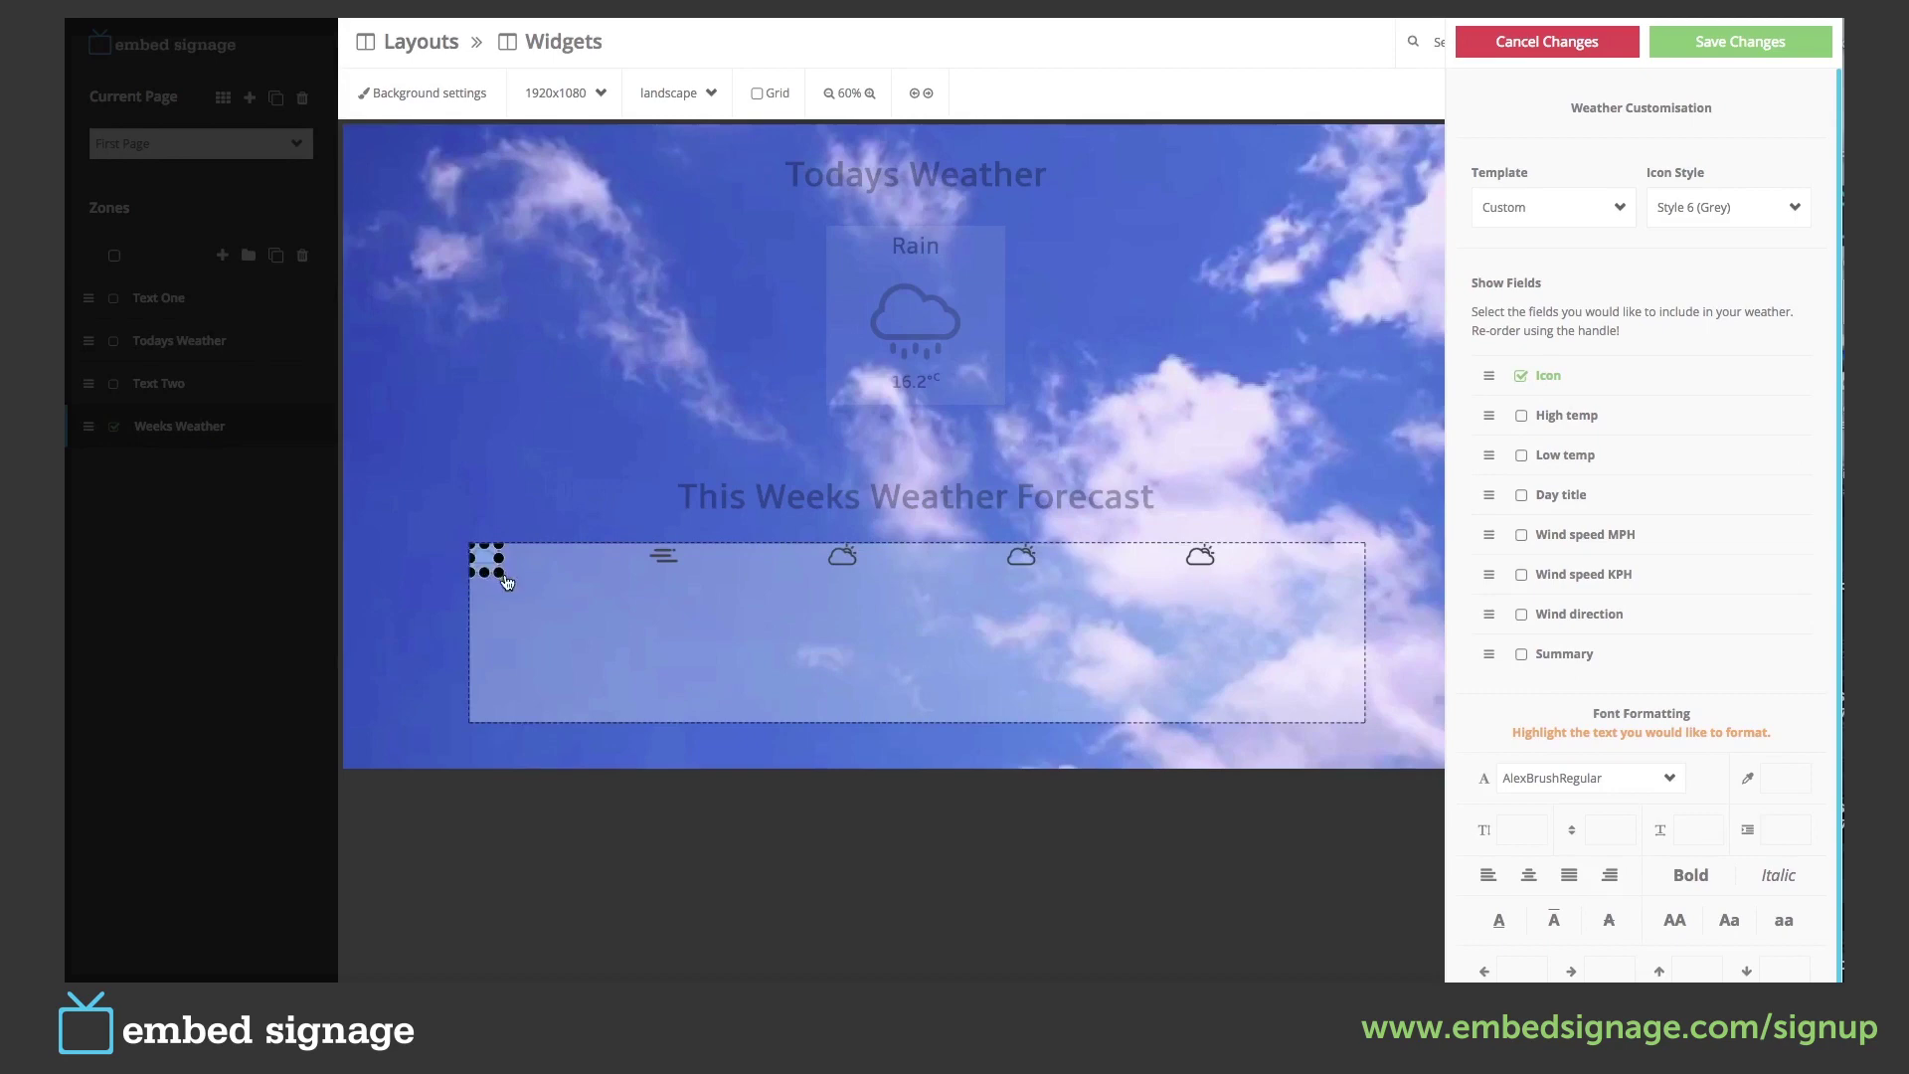
pyautogui.moveTo(502, 578); pyautogui.dragTo(624, 672)
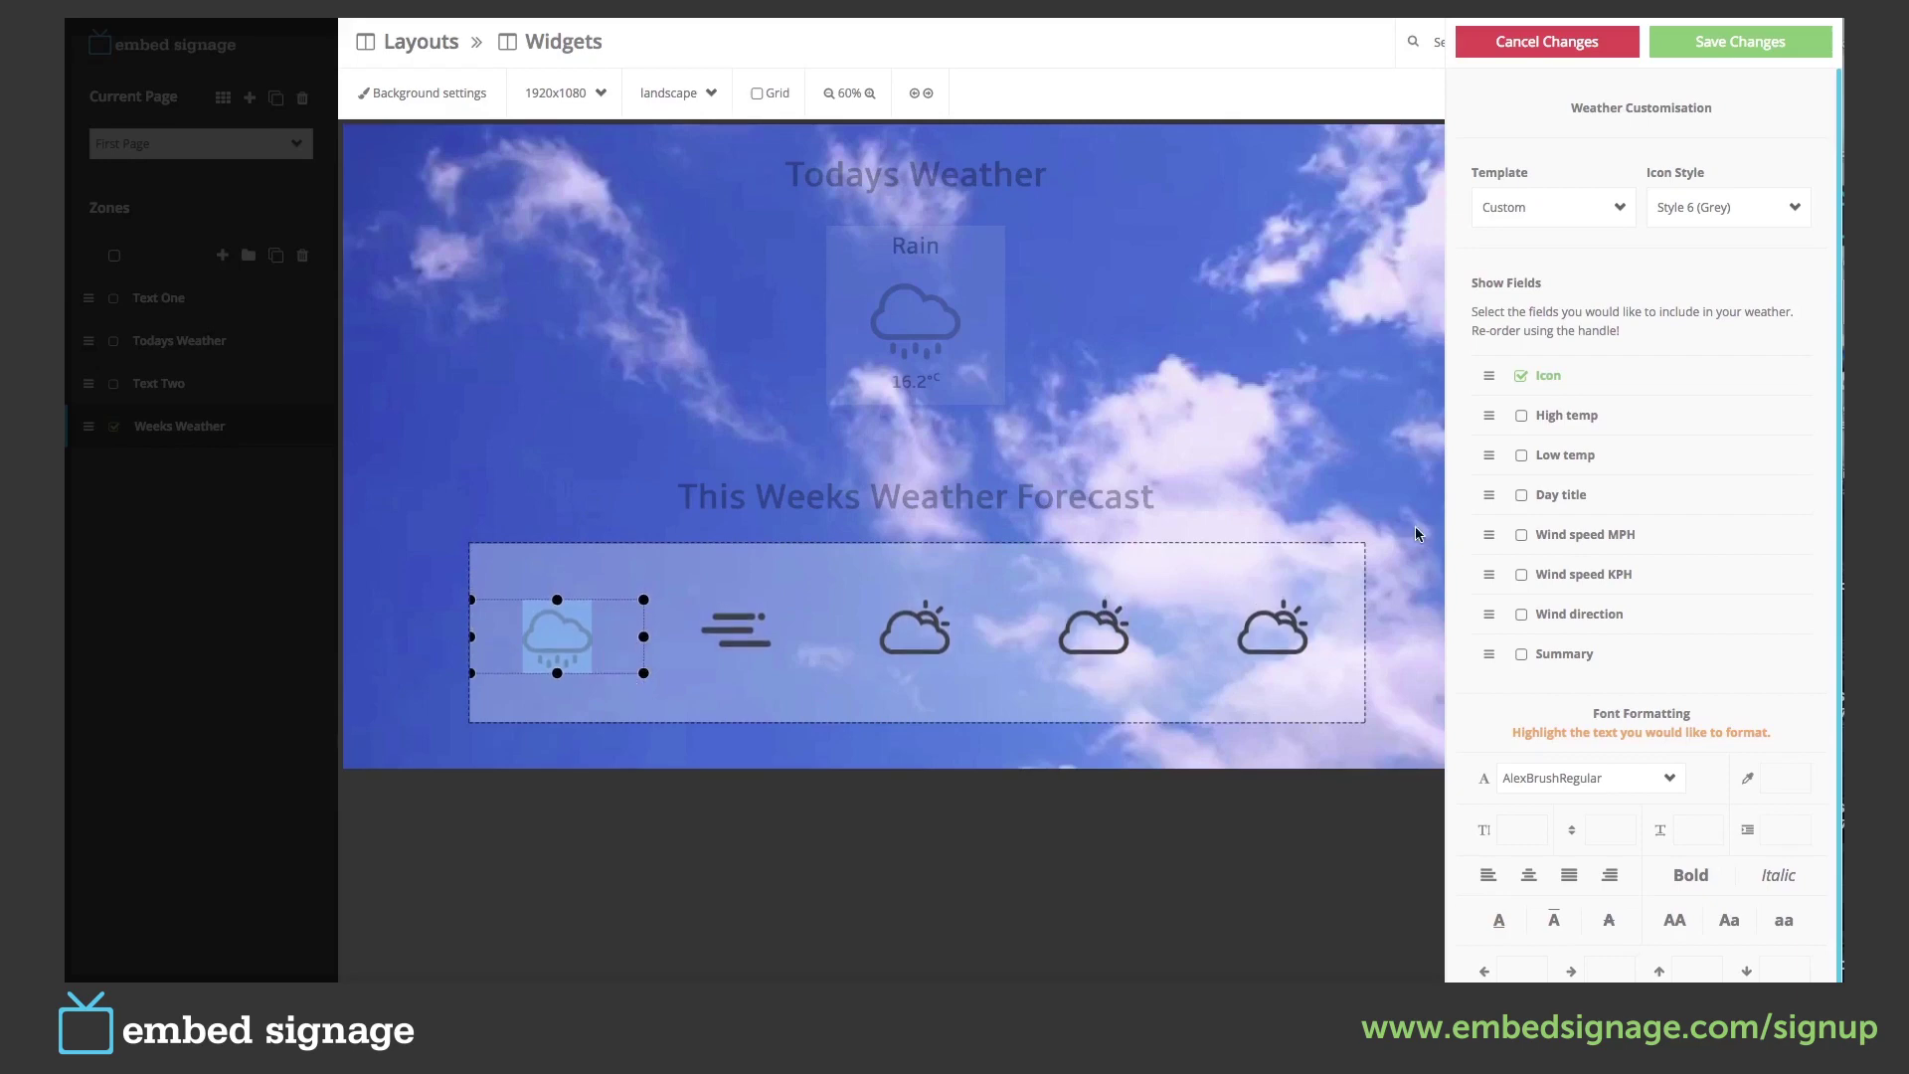
# Show the Day title field, stretch it across the day's column above the icon, and centre its text.
pyautogui.click(1522, 496)
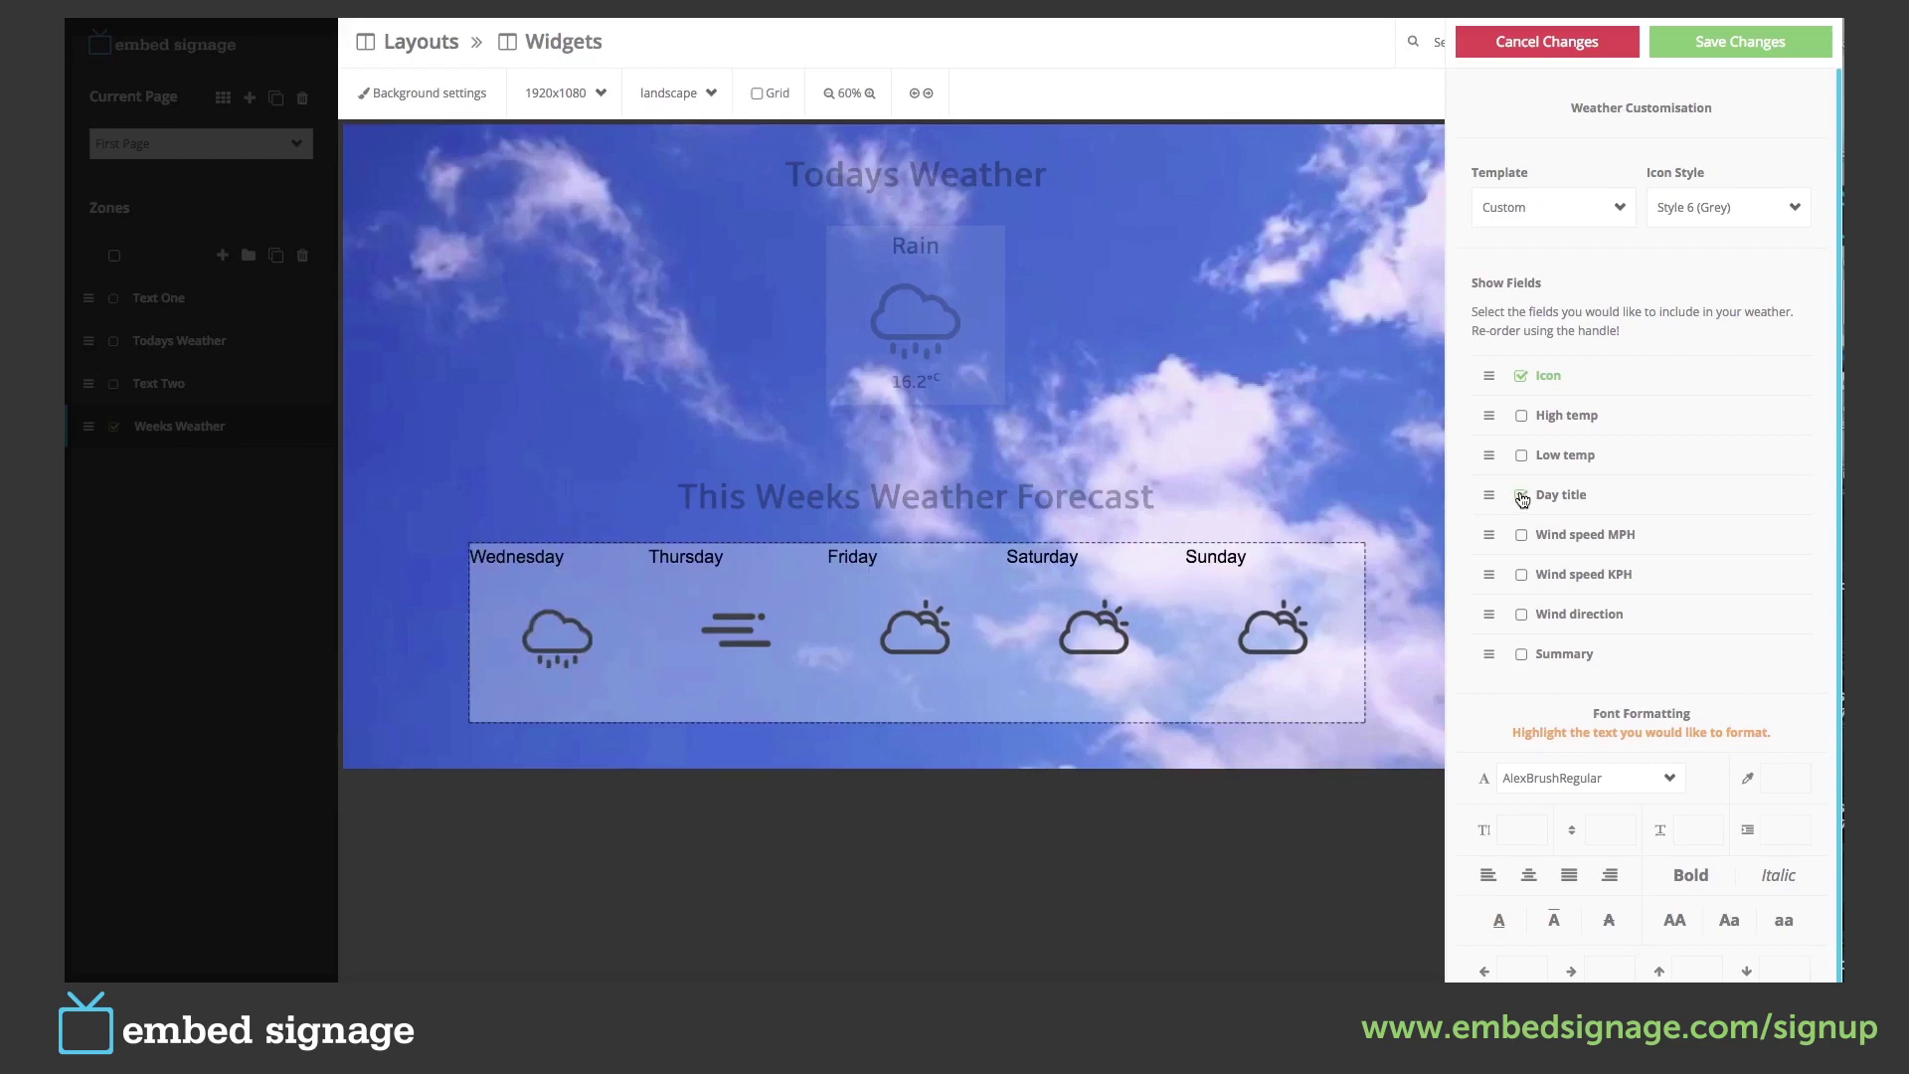
pyautogui.click(527, 558)
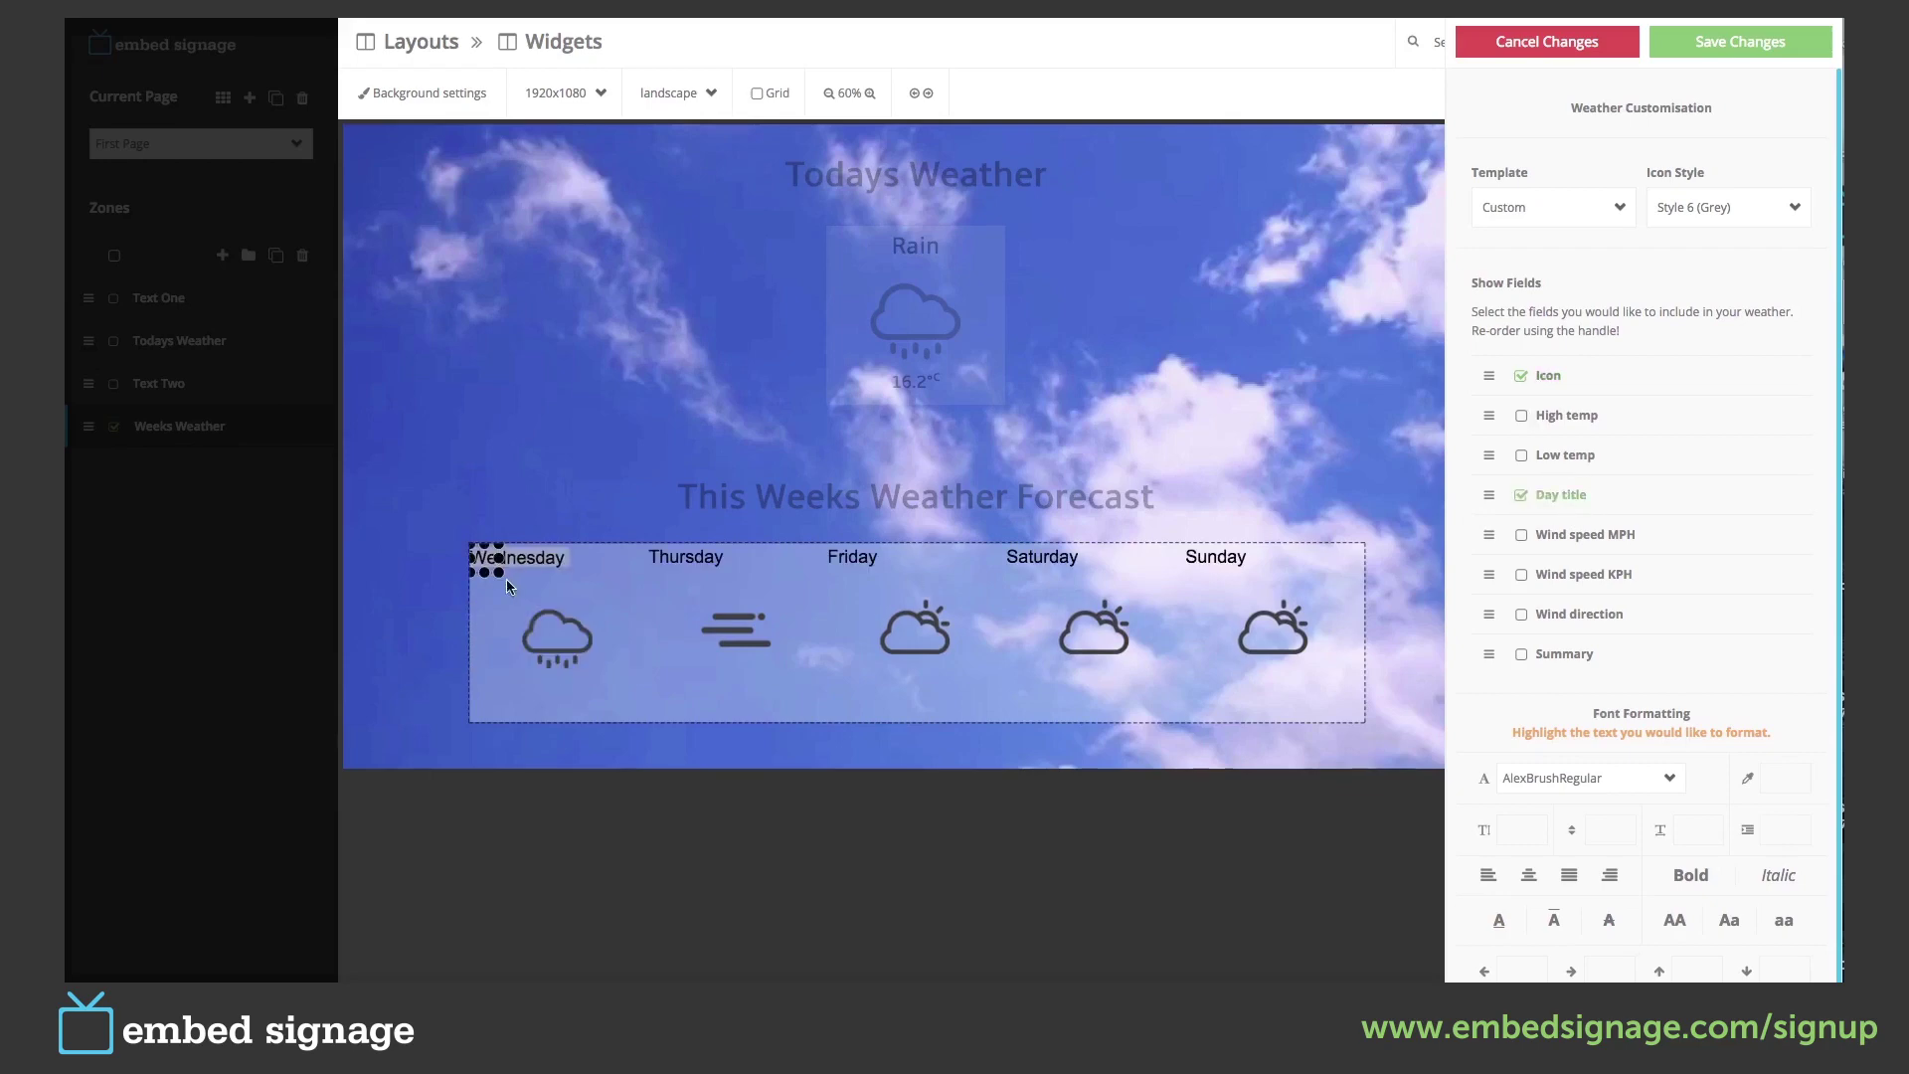
pyautogui.moveTo(499, 572); pyautogui.dragTo(665, 587)
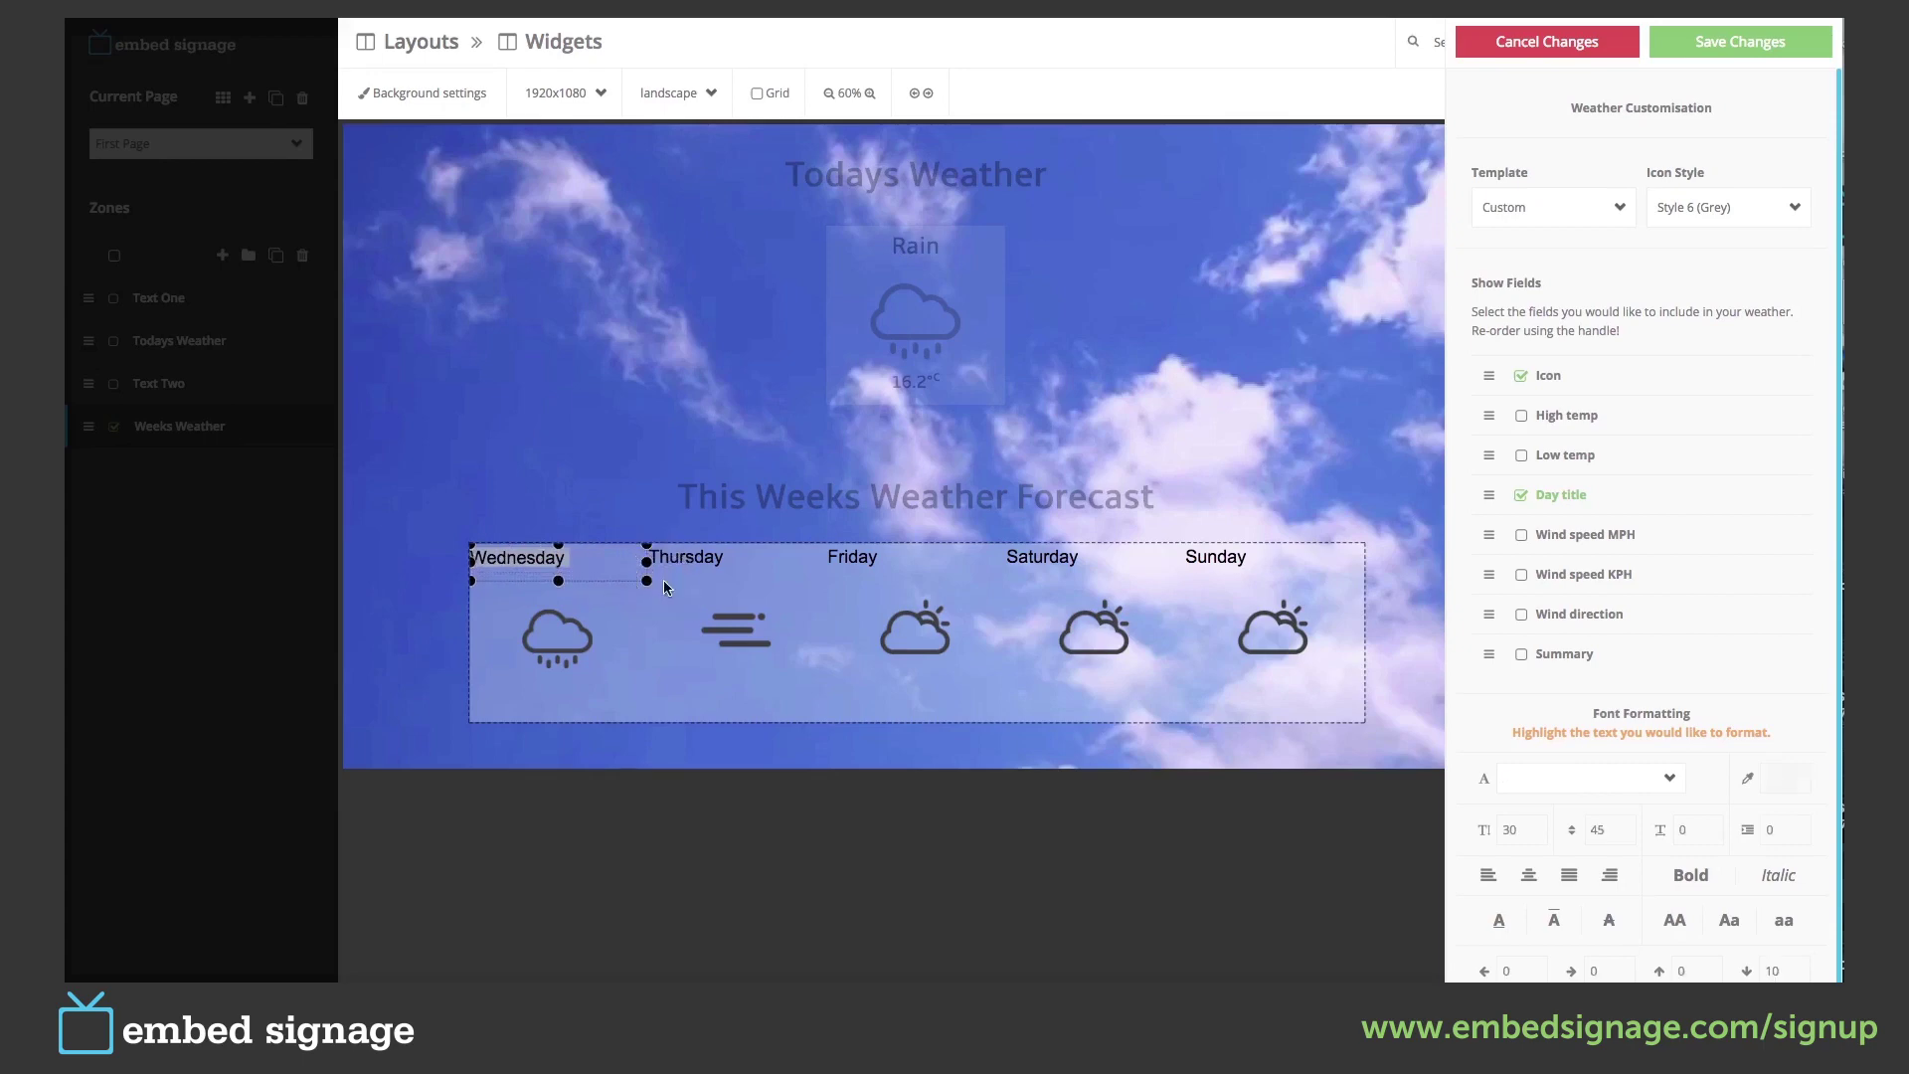
pyautogui.click(1529, 875)
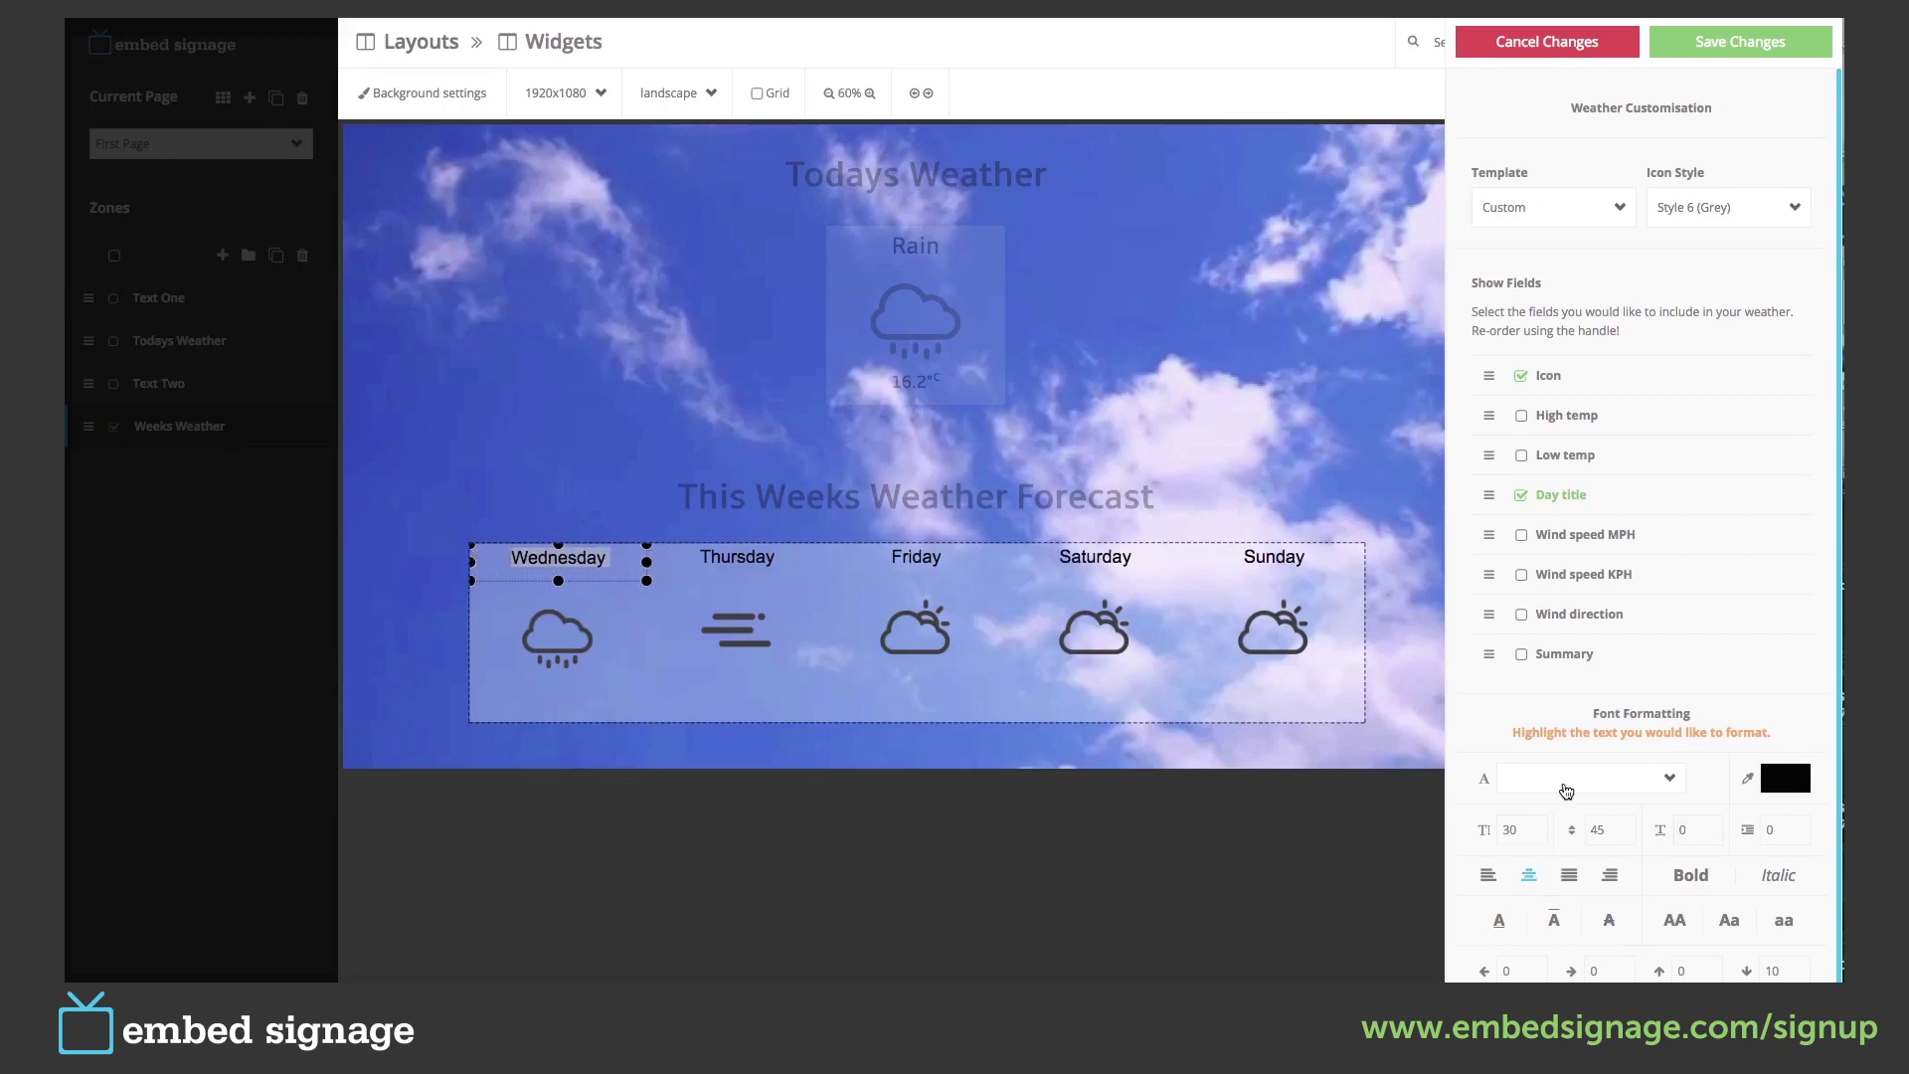
# Set the Day title's font to AmbleRegular and its line height to 60.
pyautogui.click(1566, 791)
pyautogui.click(1561, 786)
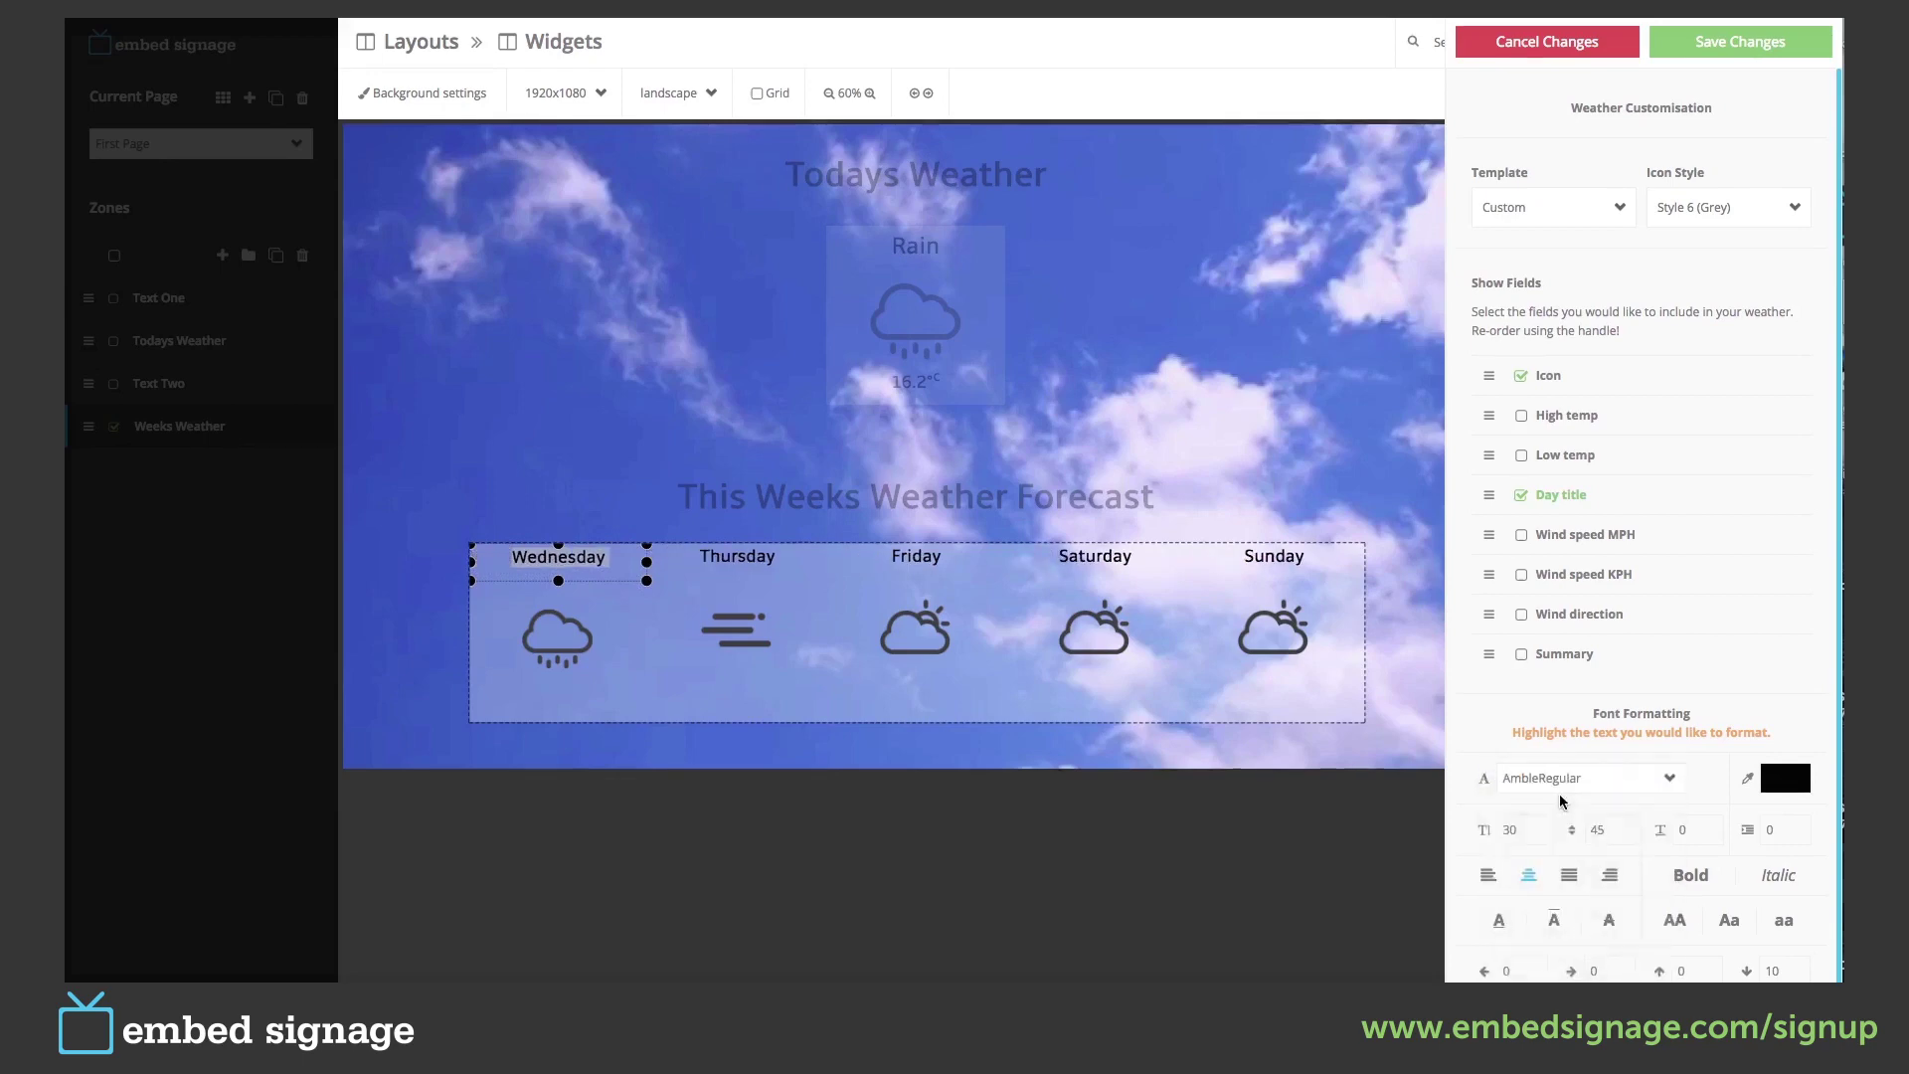
pyautogui.click(1522, 833)
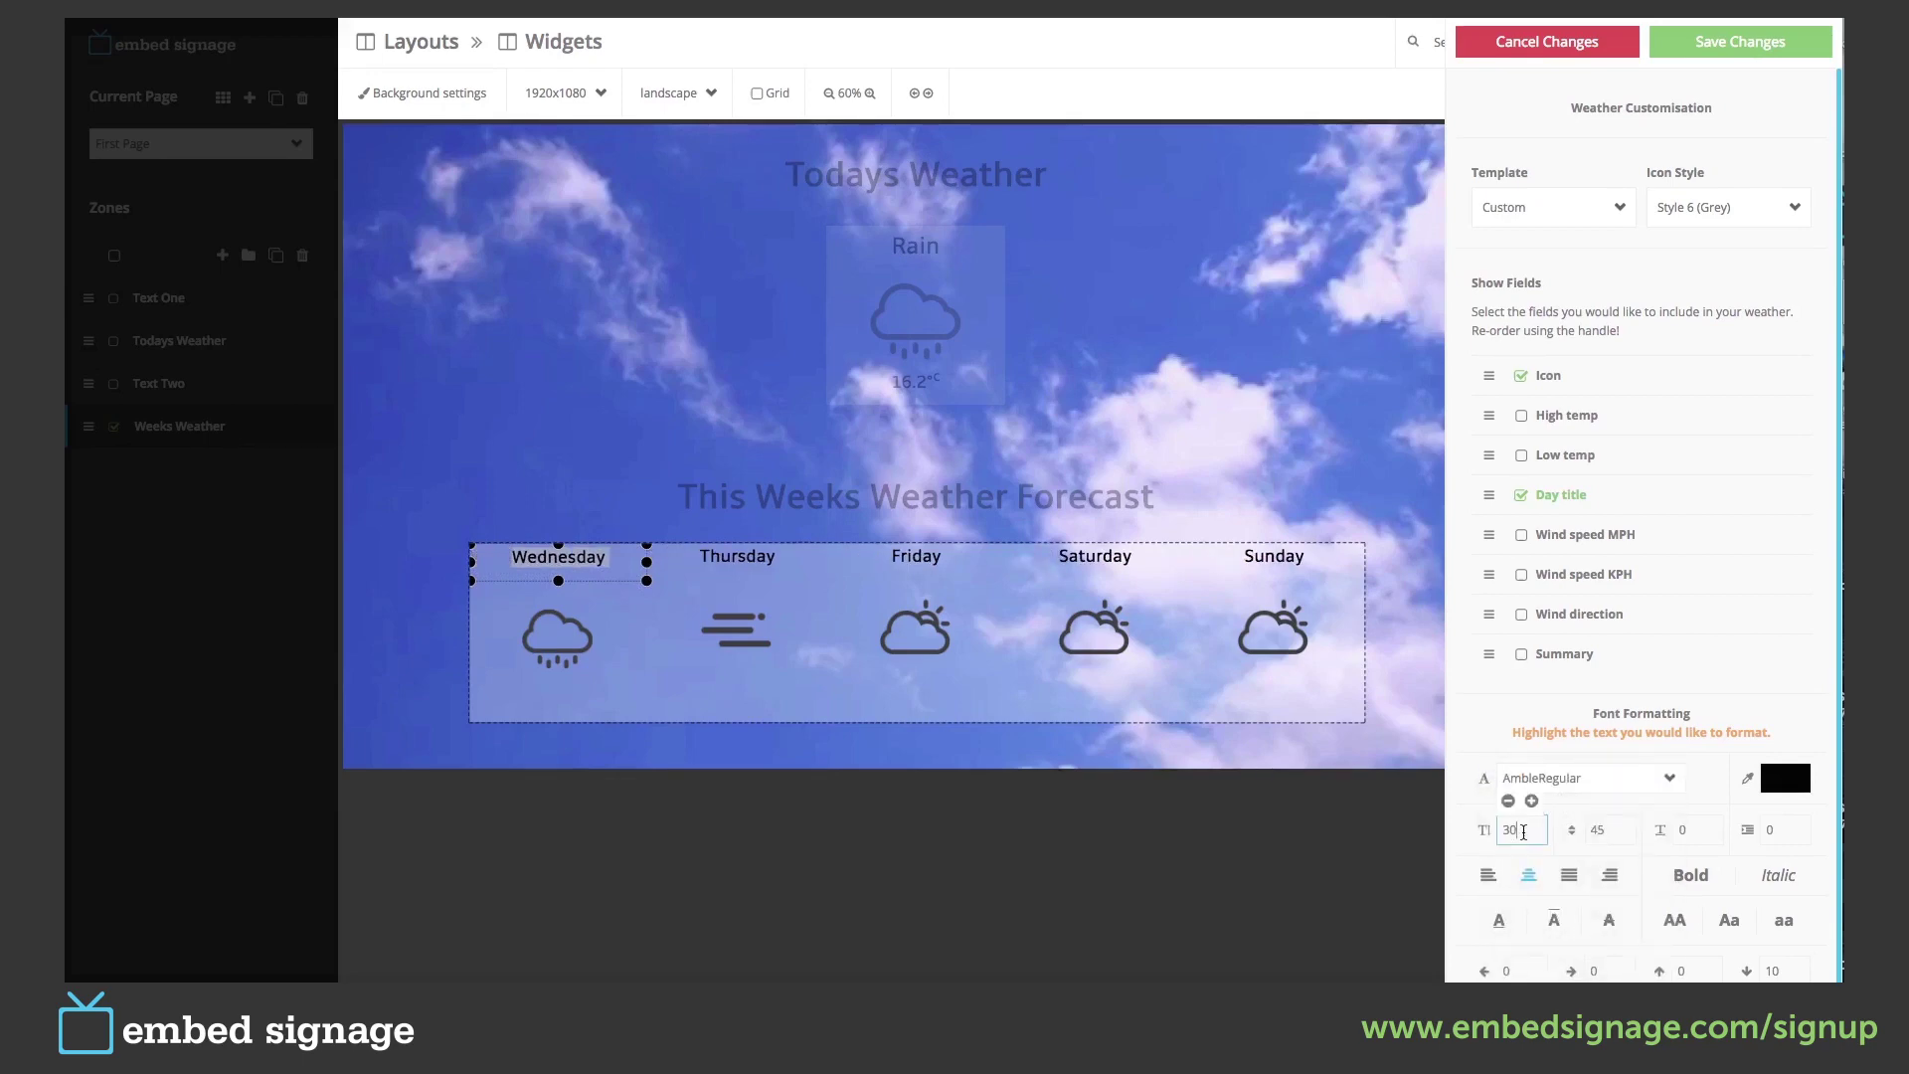
pyautogui.doubleClick(1599, 831)
pyautogui.write('60')
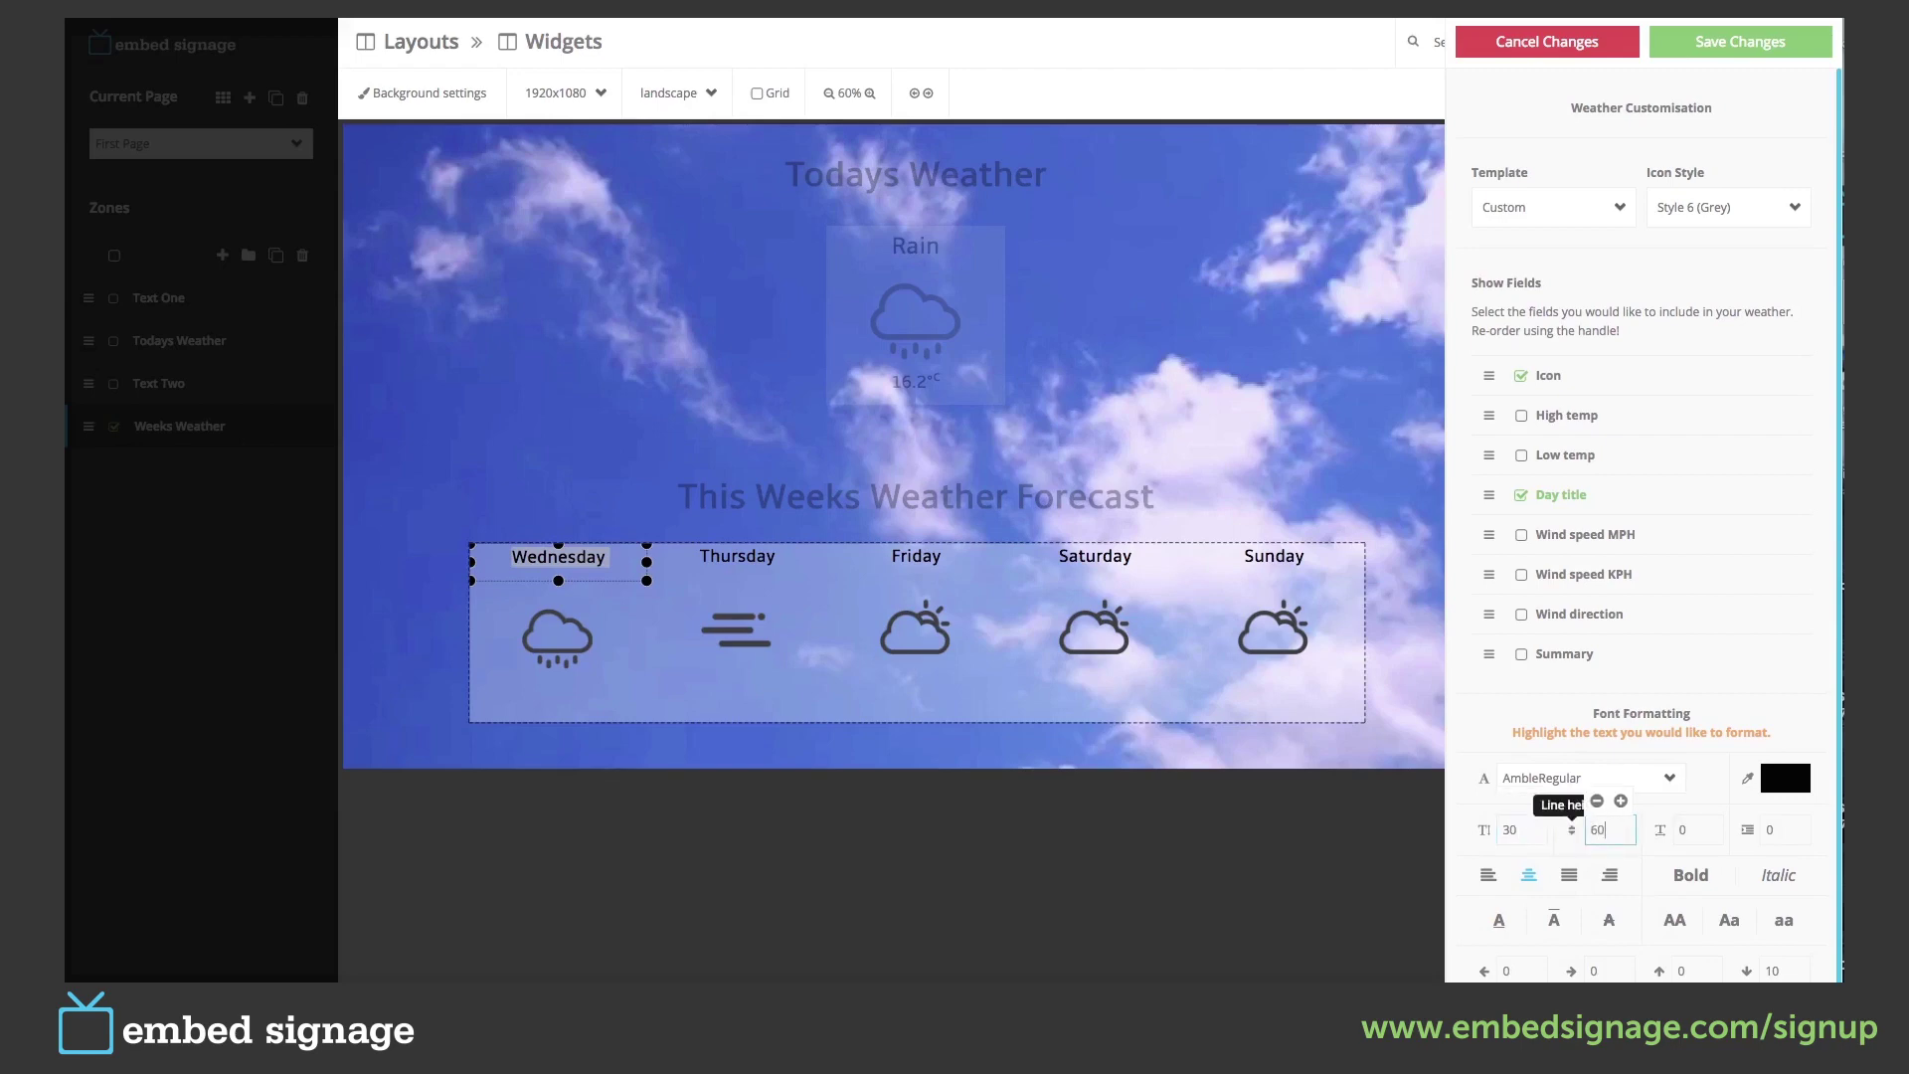
# Show the Summary field and place it below the icon, centred across the day's column.
pyautogui.click(1522, 655)
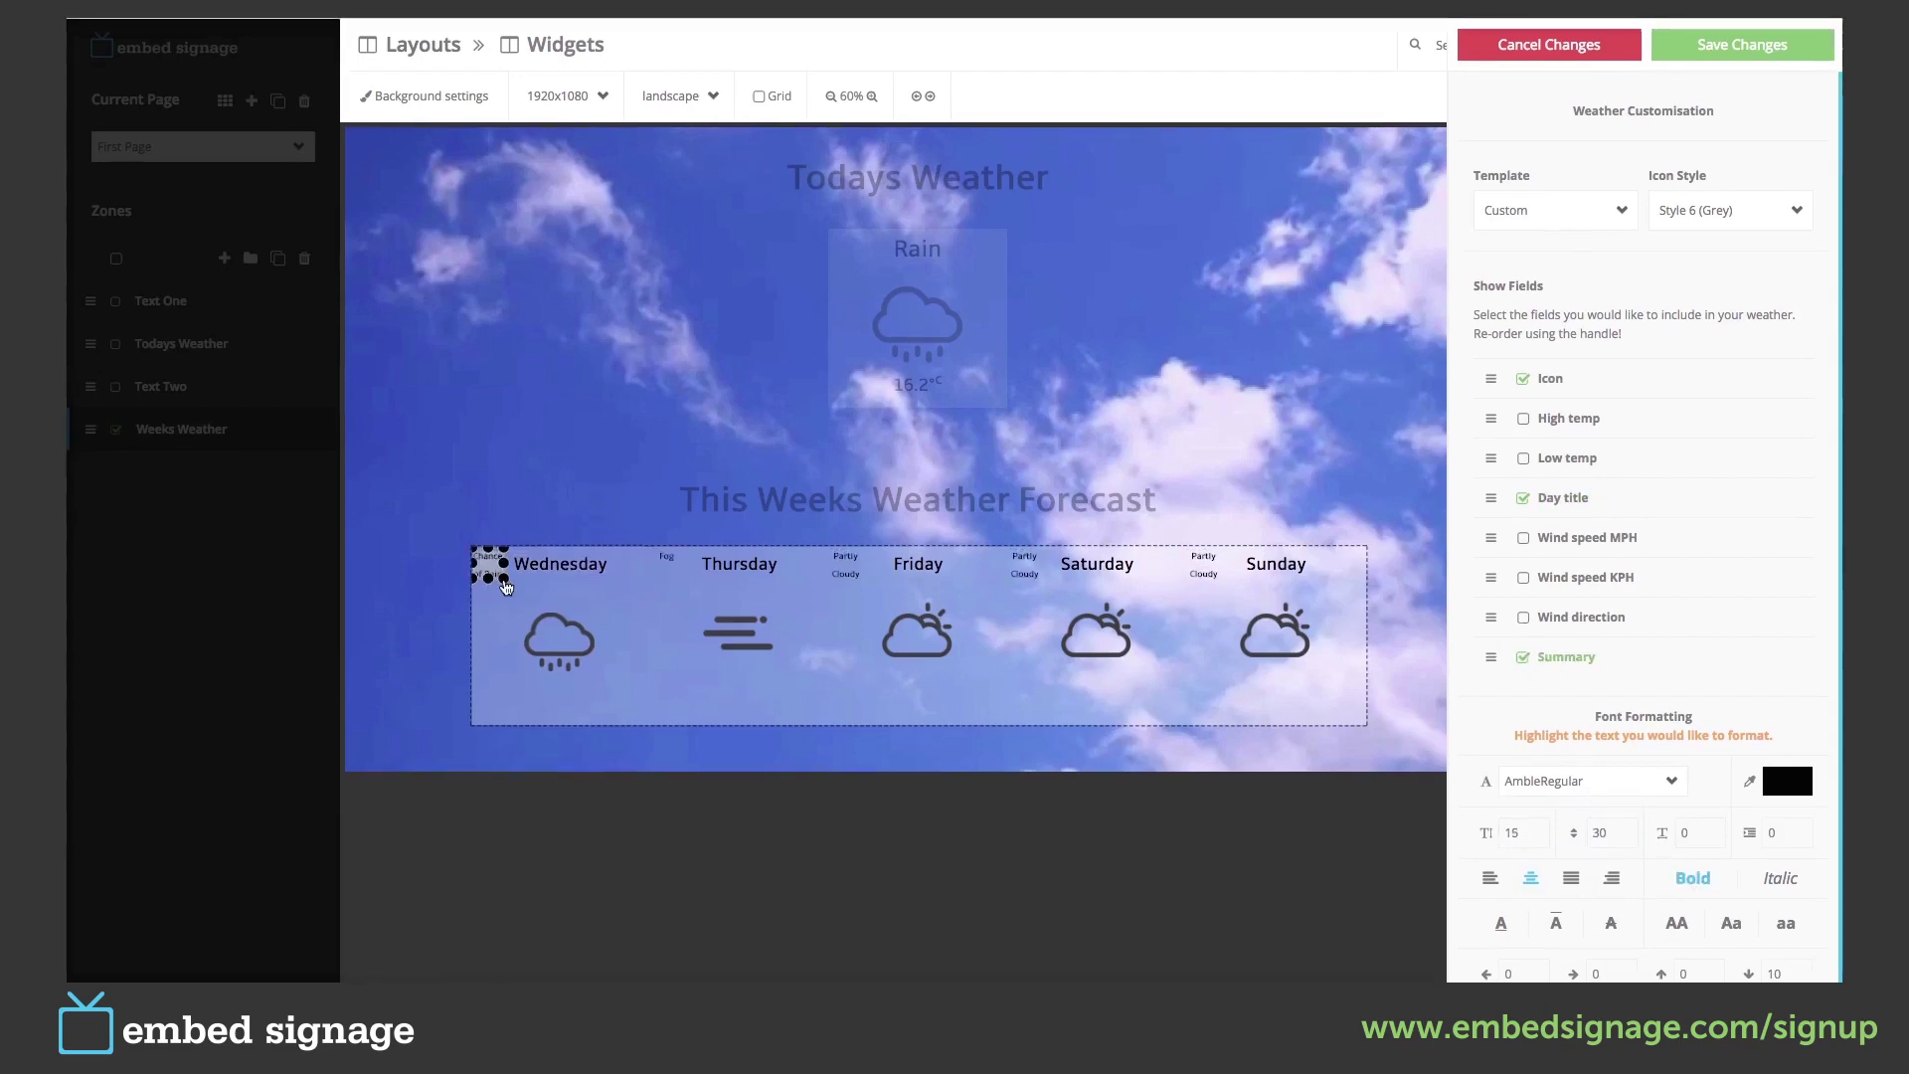
pyautogui.moveTo(502, 576); pyautogui.dragTo(632, 725)
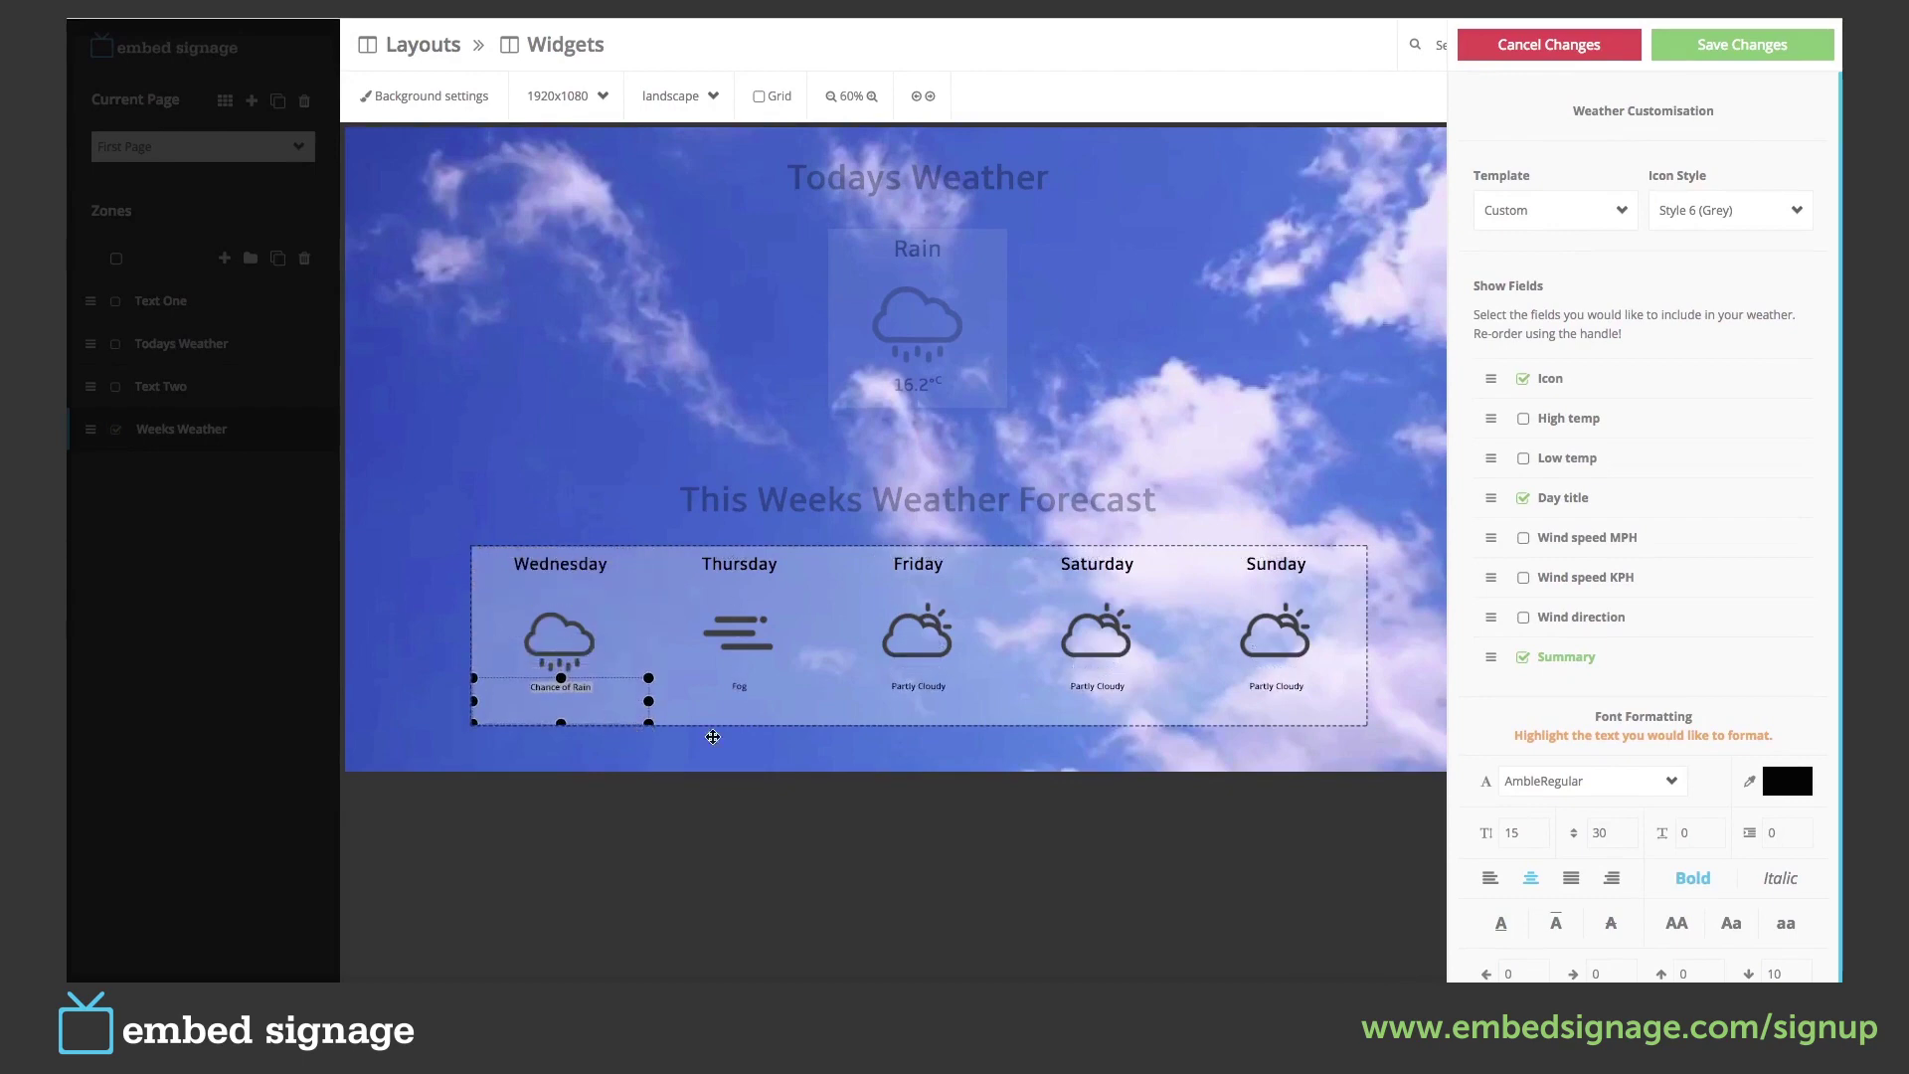
pyautogui.click(1532, 877)
# Set the Summary text's font size to 30 and its line height to 50.
pyautogui.moveTo(1536, 833); pyautogui.dragTo(1500, 837)
pyautogui.write('30')
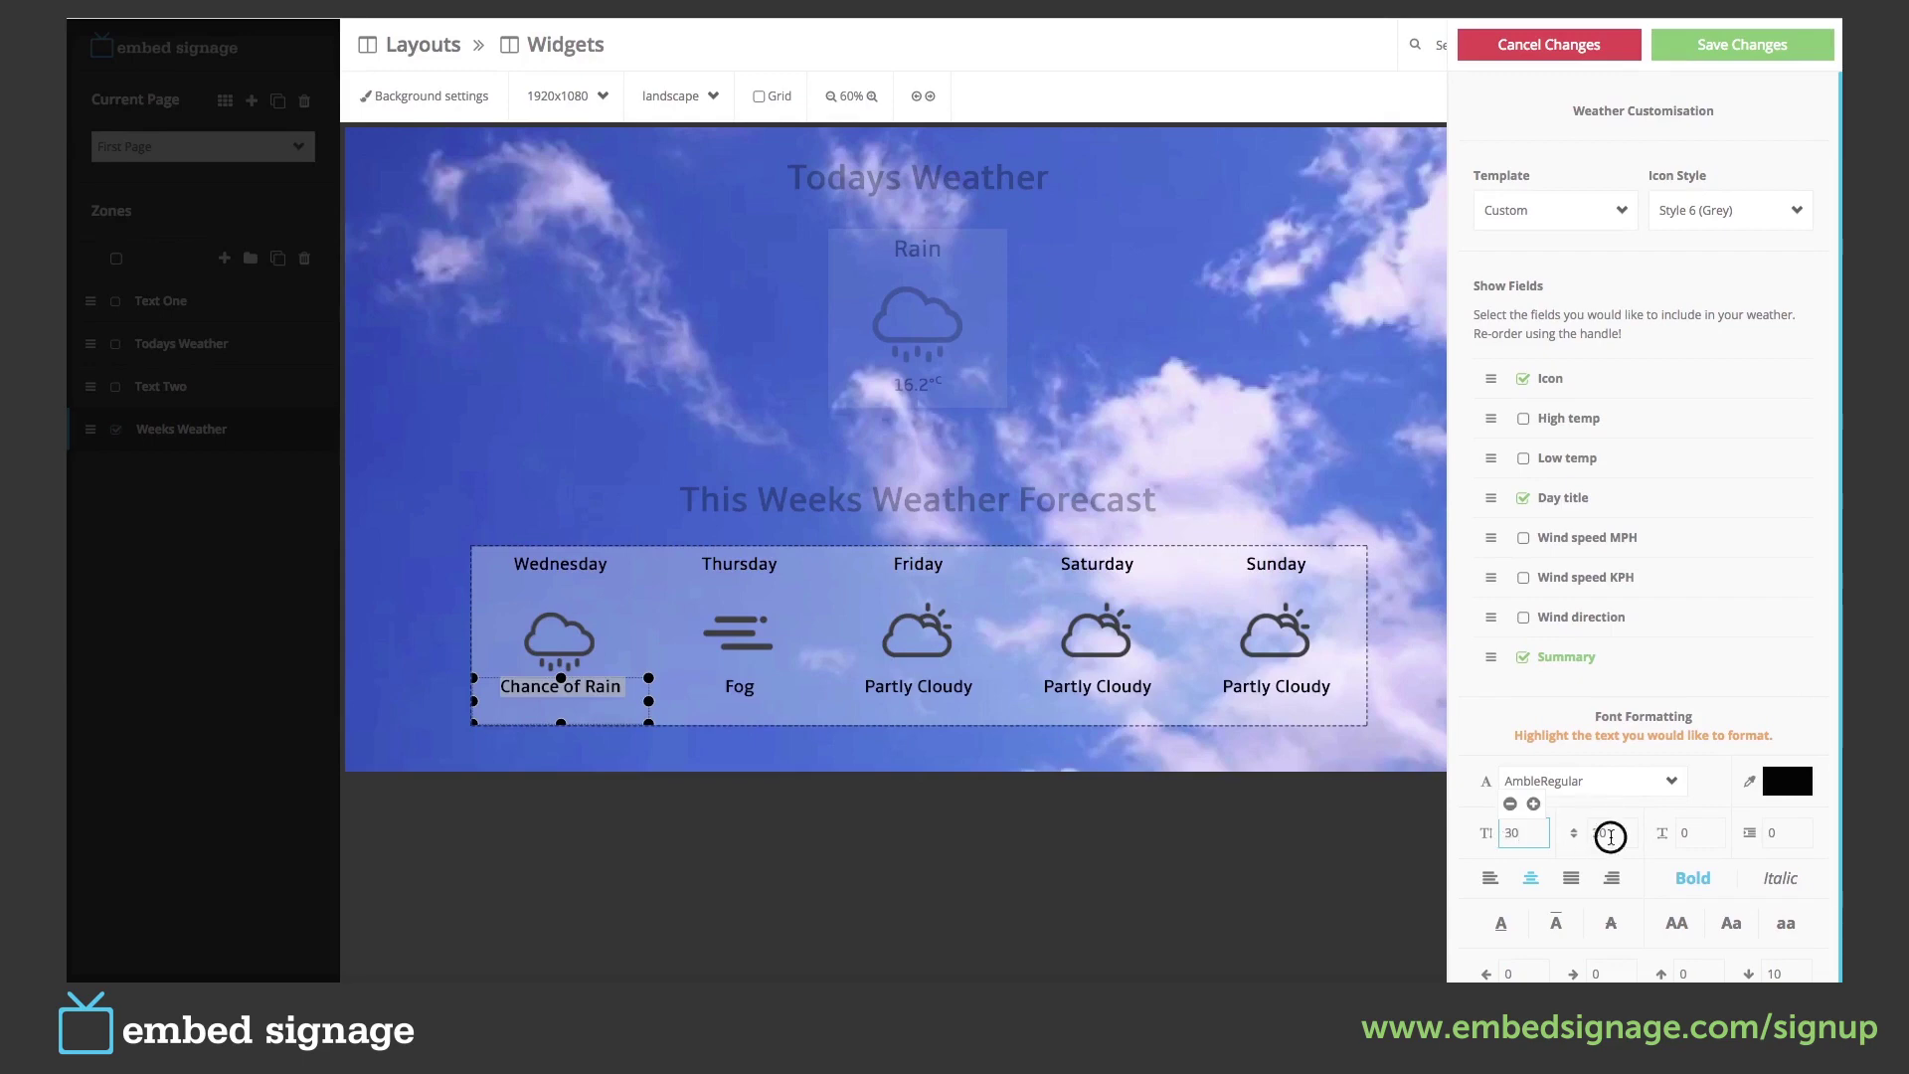
pyautogui.moveTo(1610, 833); pyautogui.dragTo(1585, 840)
pyautogui.write('50')
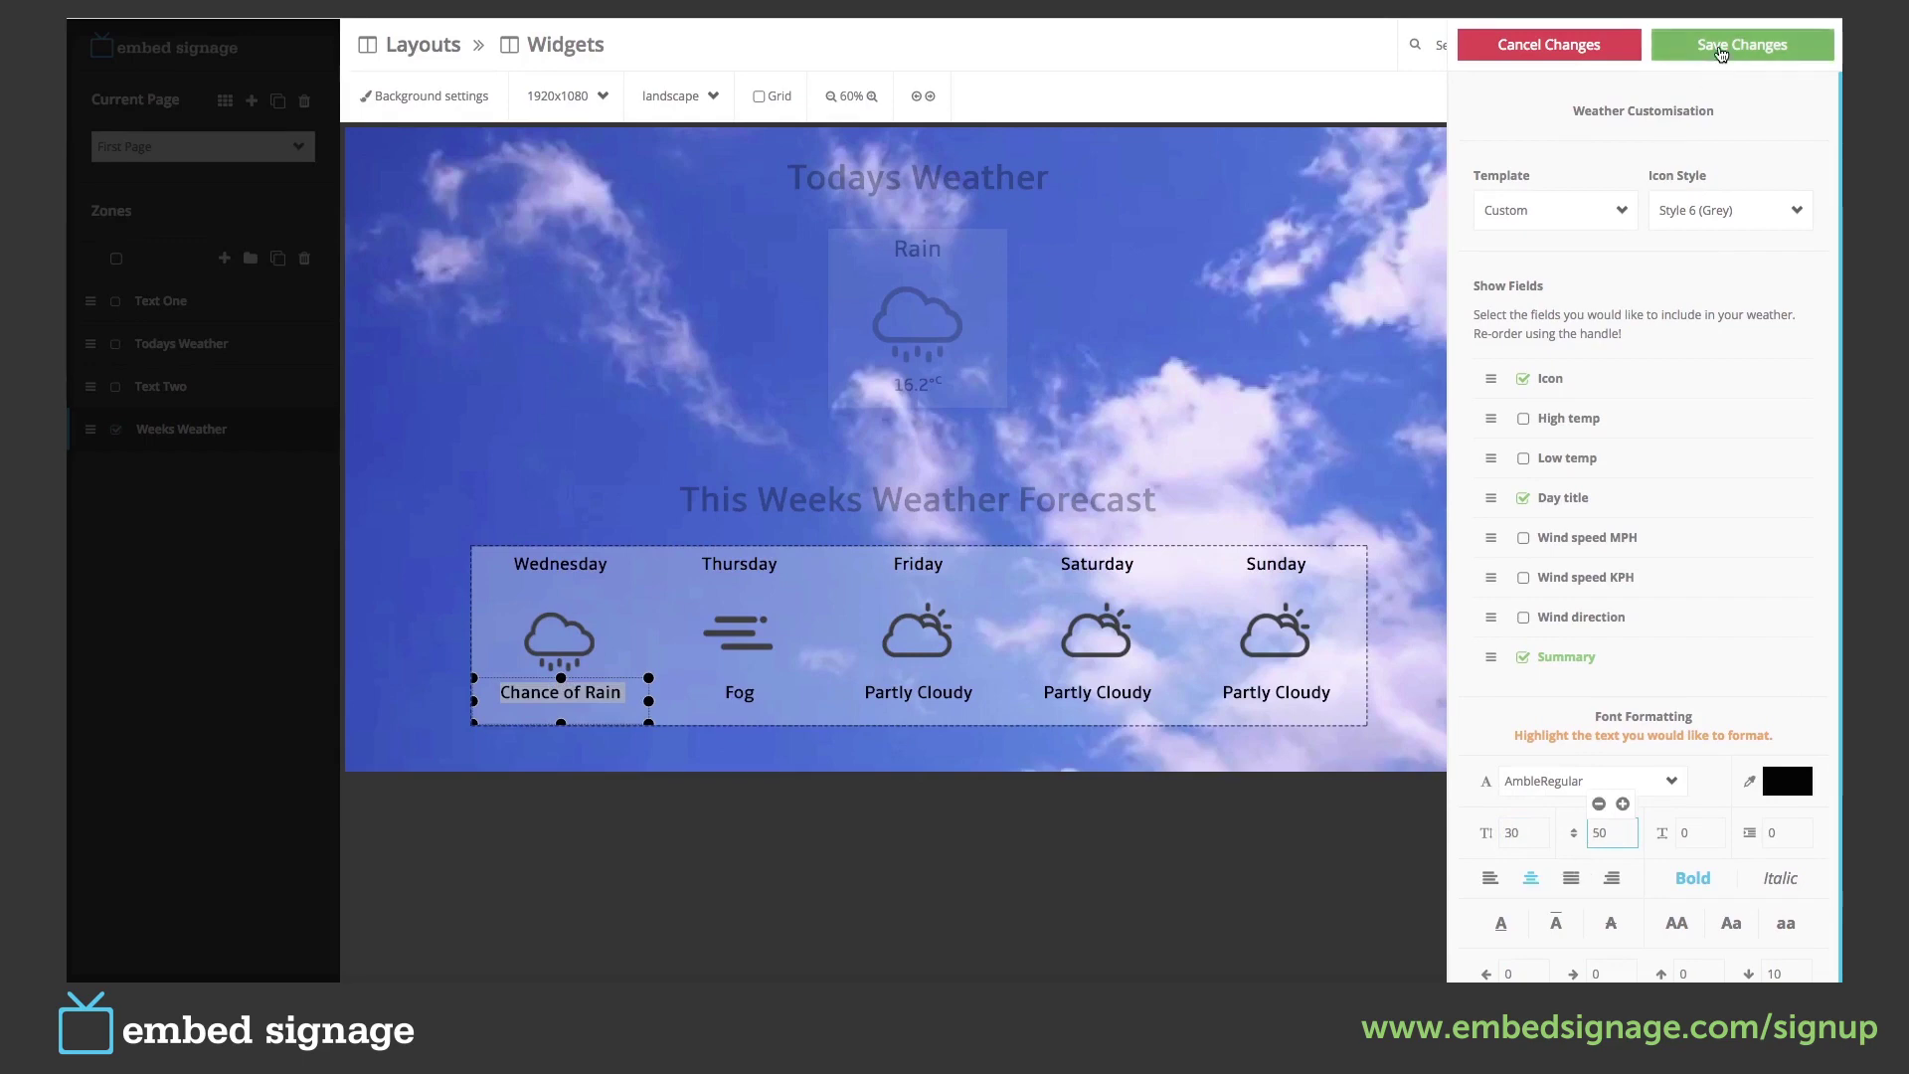
# Save the forecast customisation and the Weeks Weather playlist, and save the layout with the Save & Preview option.
pyautogui.click(1714, 52)
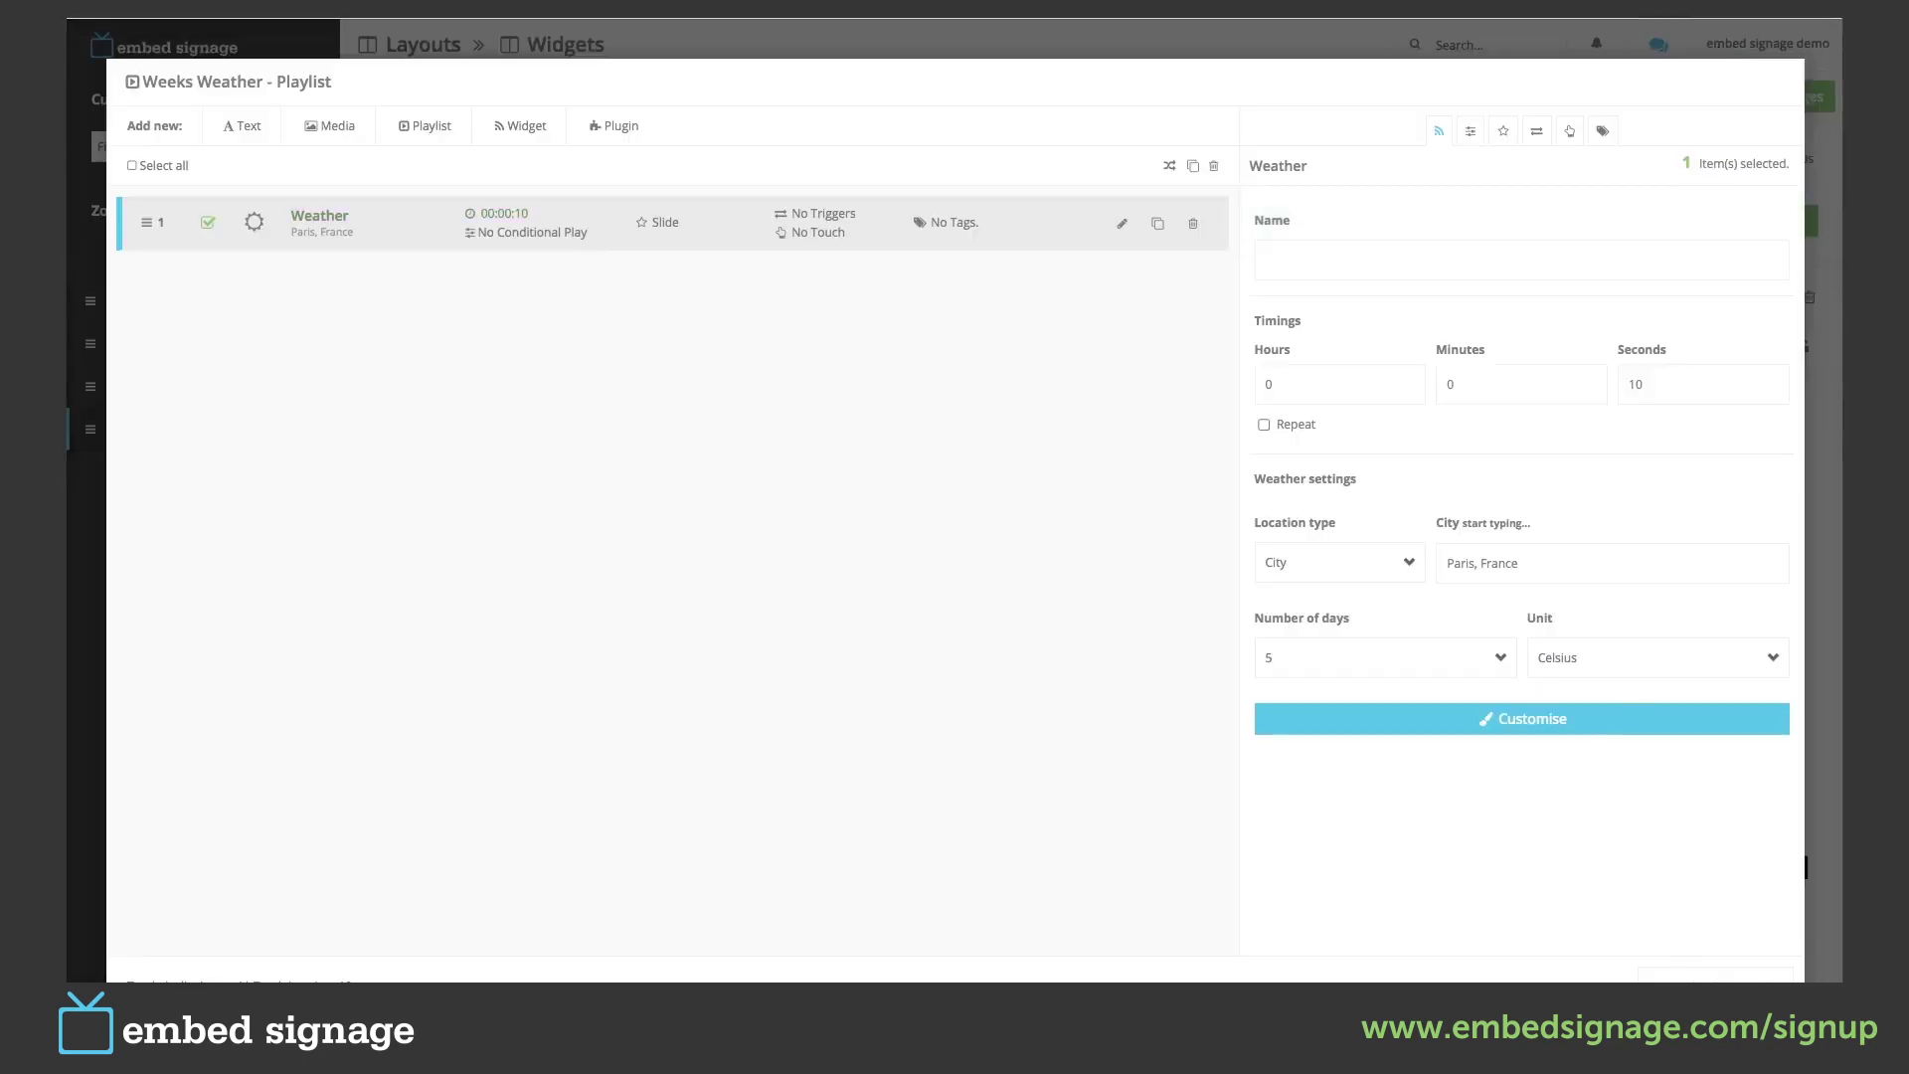
pyautogui.click(1702, 979)
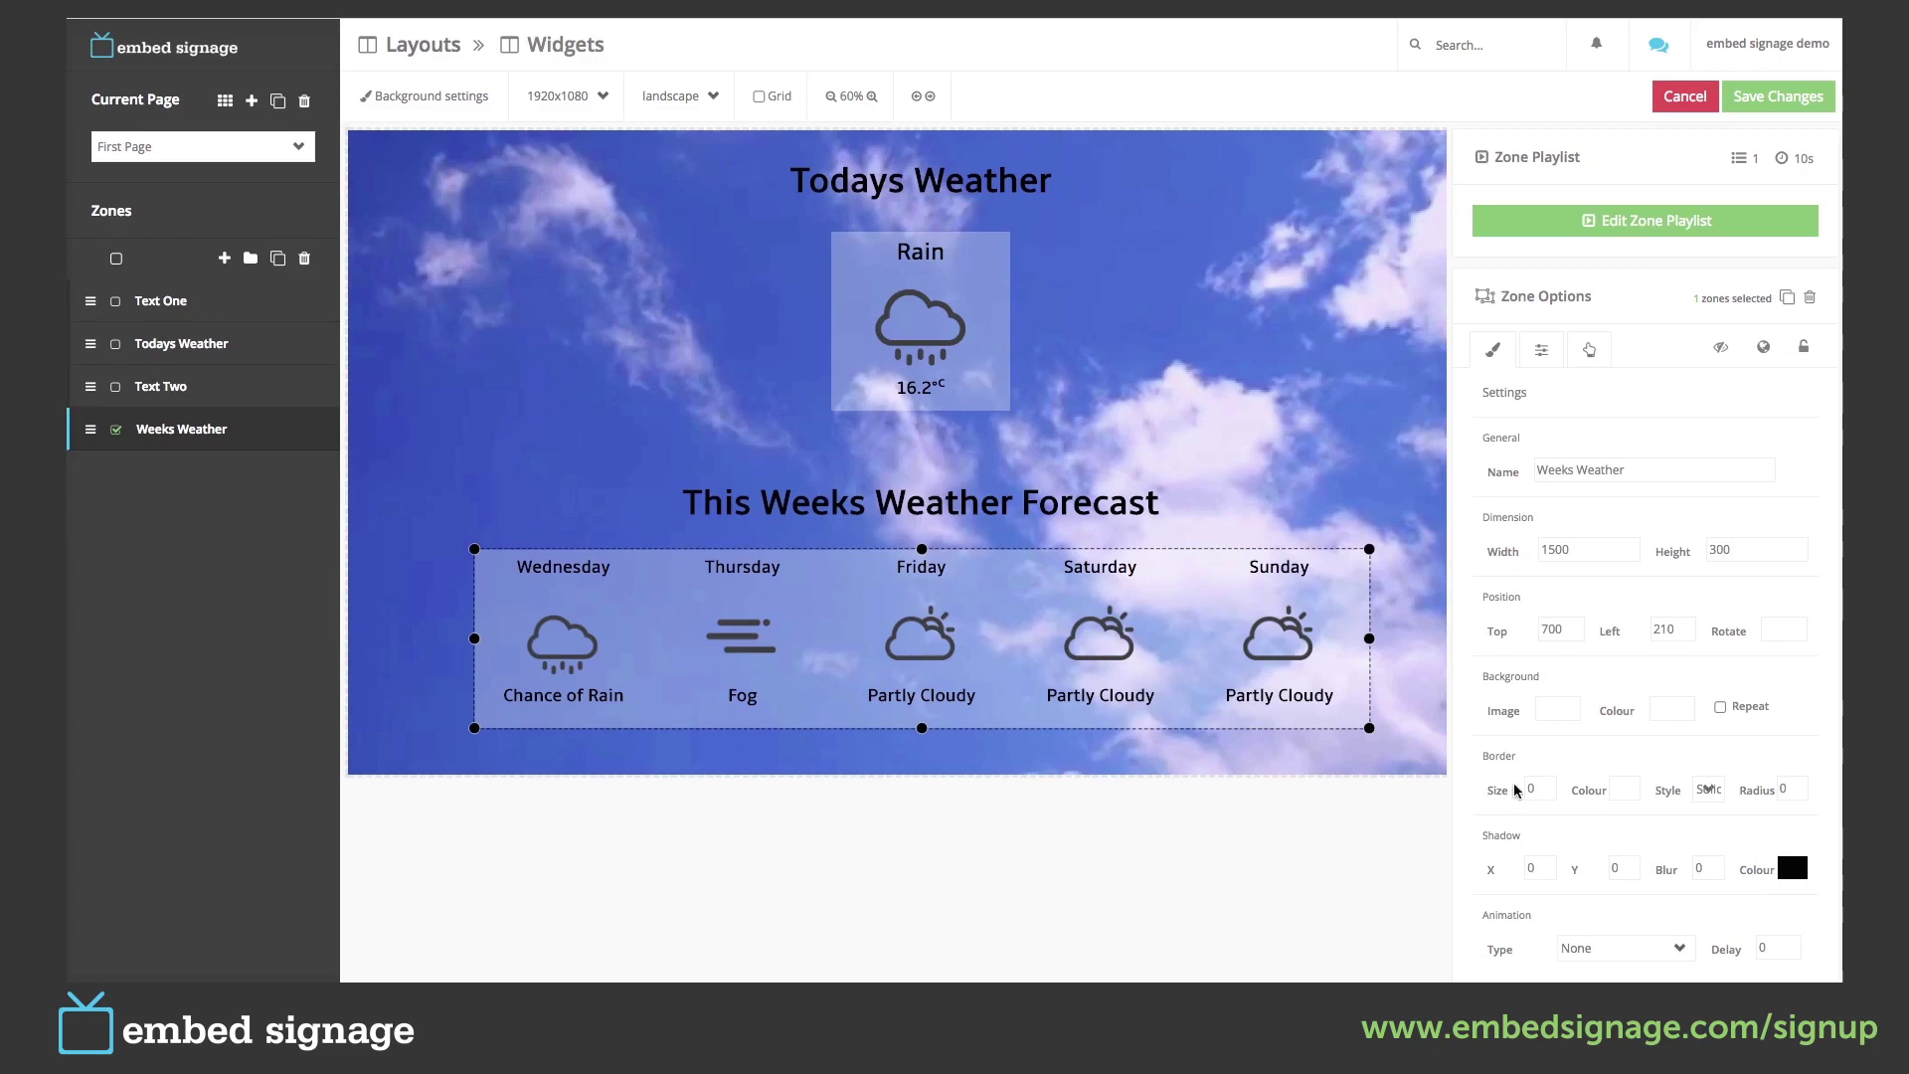
pyautogui.click(1749, 100)
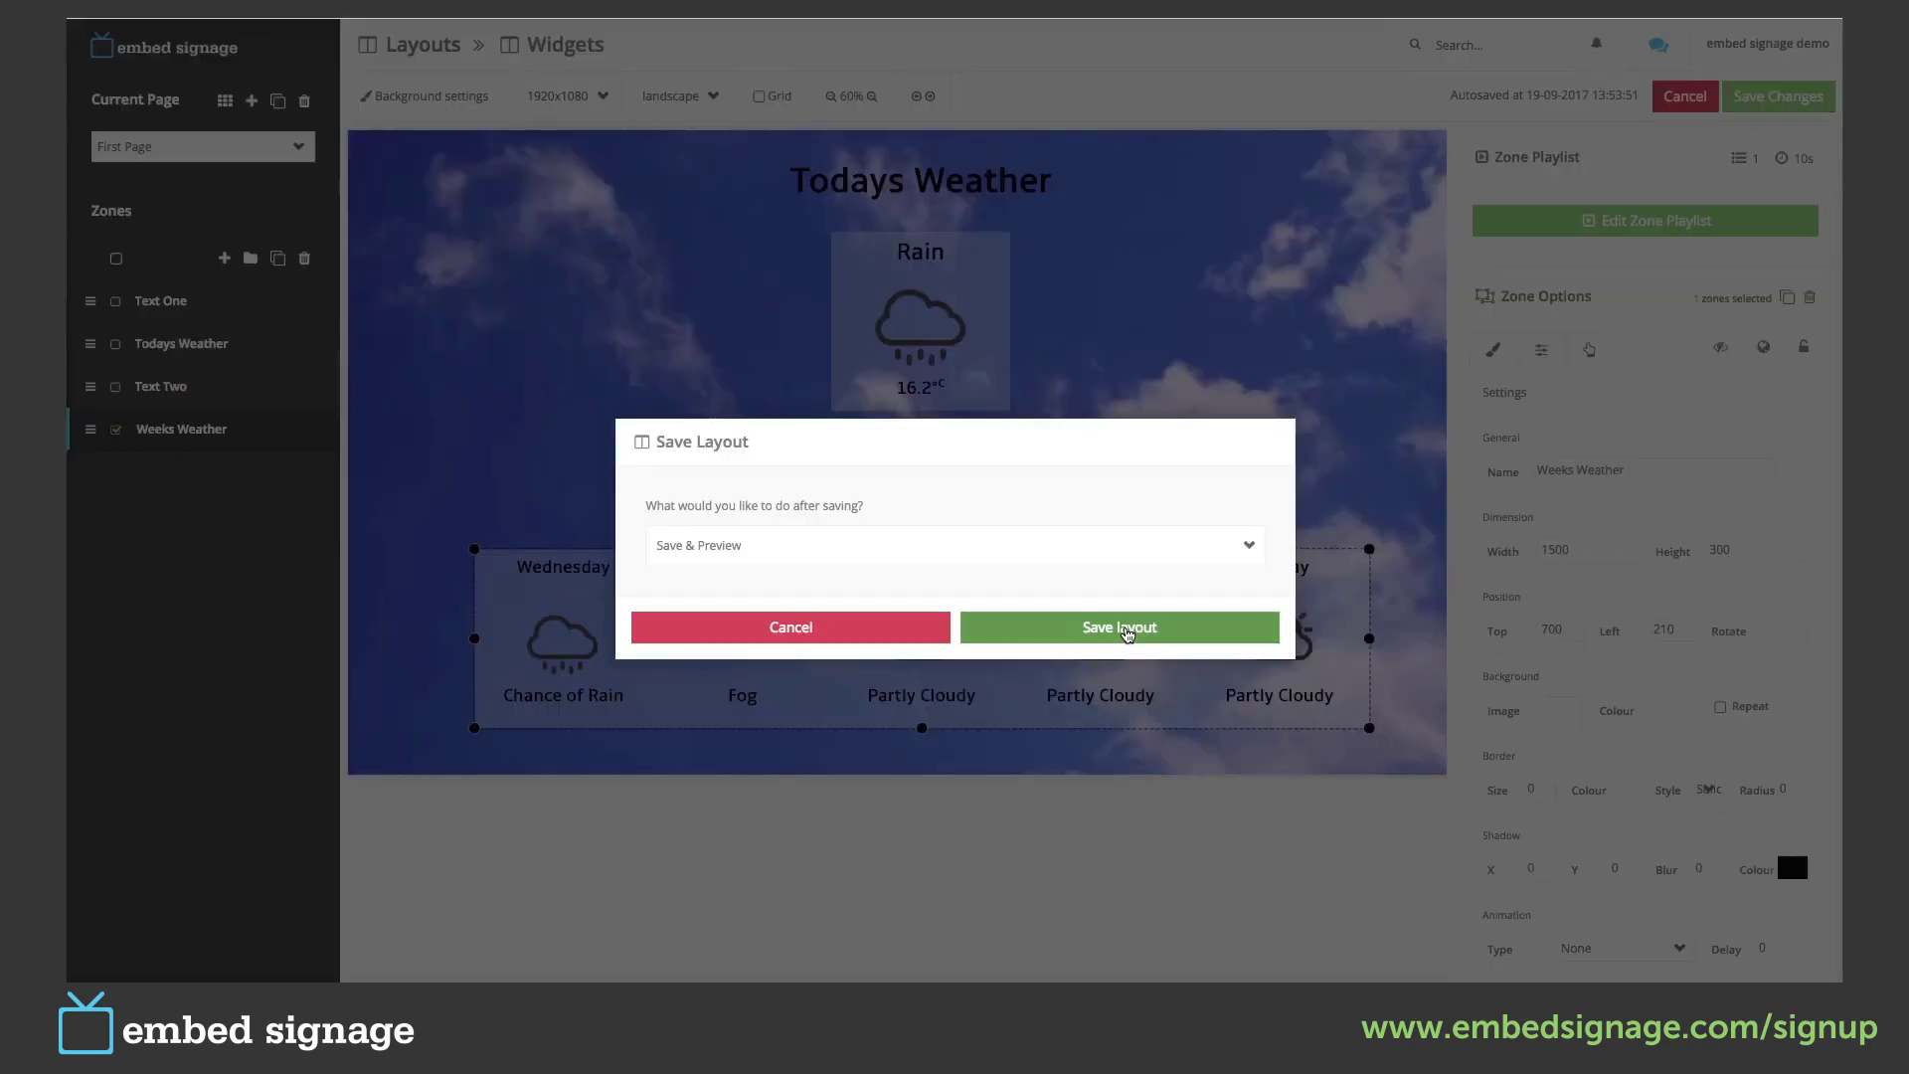
pyautogui.click(1120, 628)
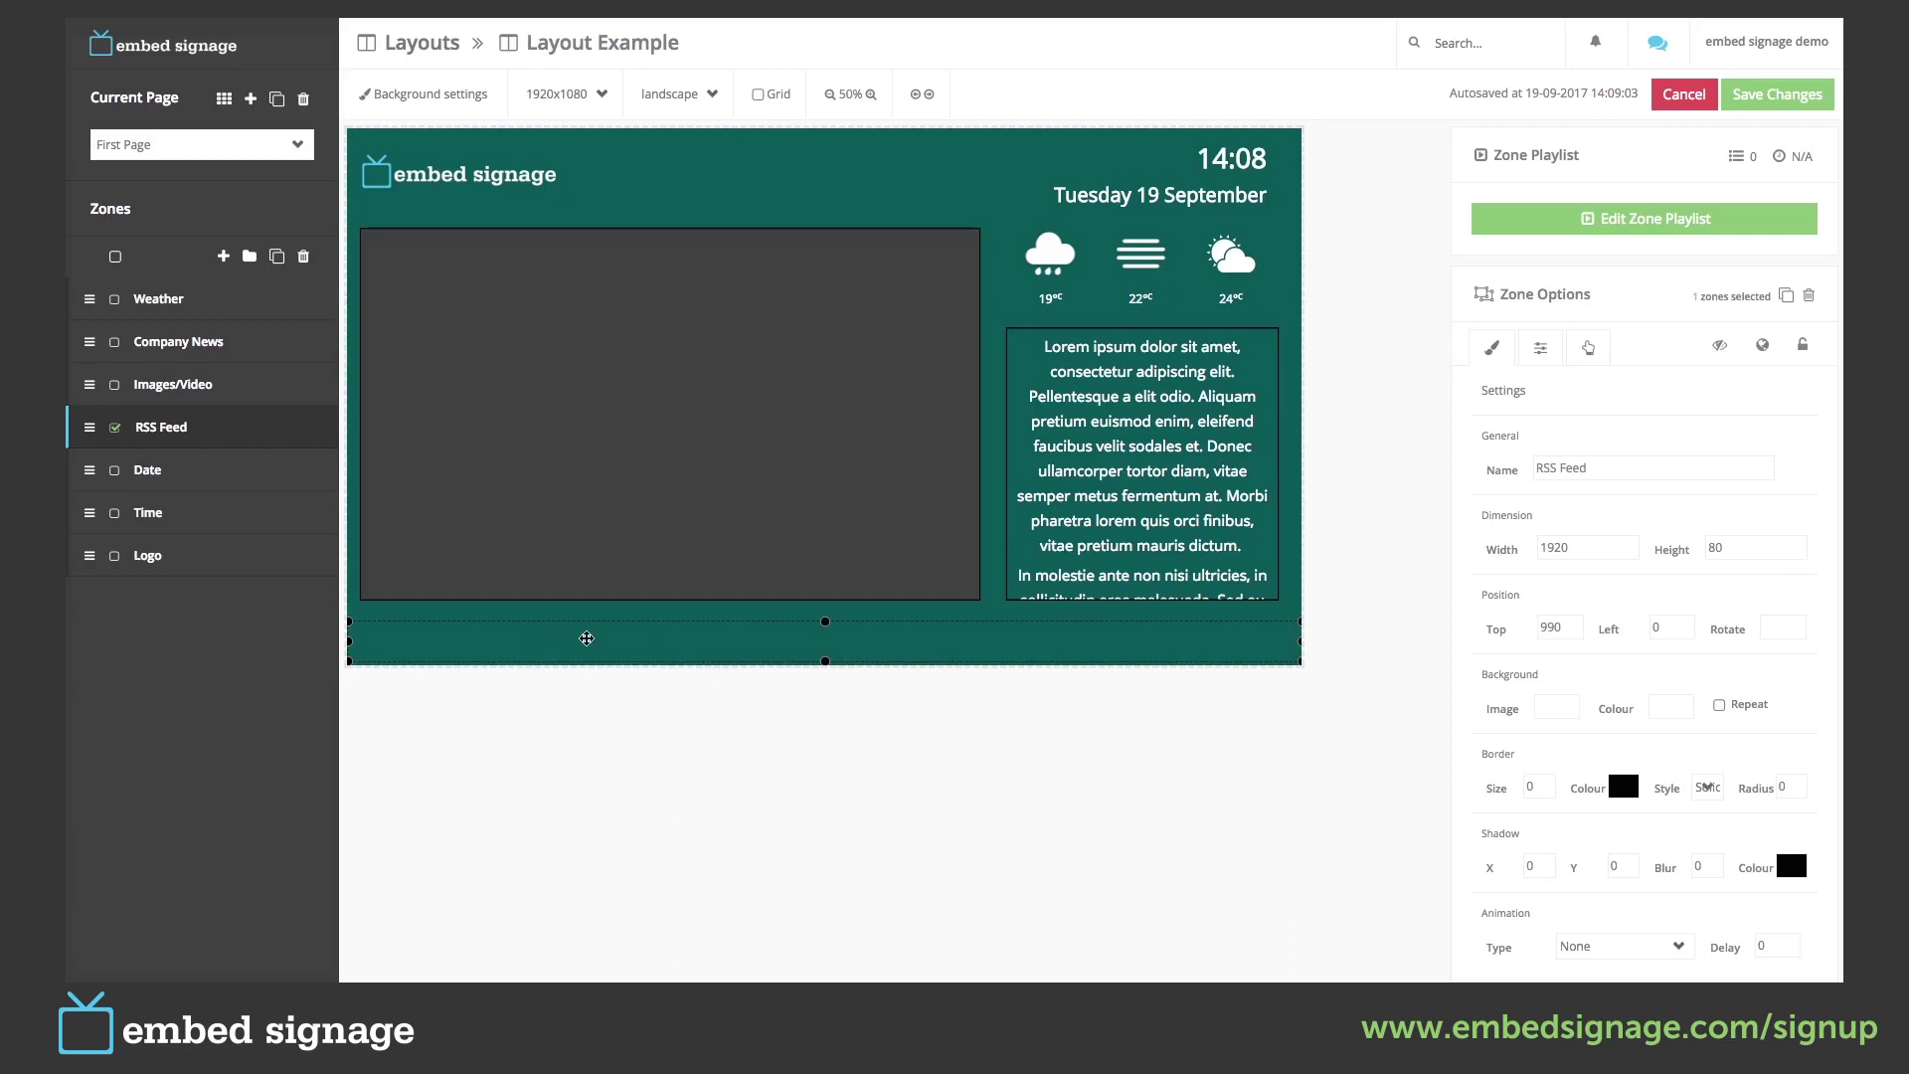
# Add an RSS/Text Scroller widget to the RSS Feed zone's playlist and open its settings.
pyautogui.click(1562, 464)
pyautogui.click(1636, 223)
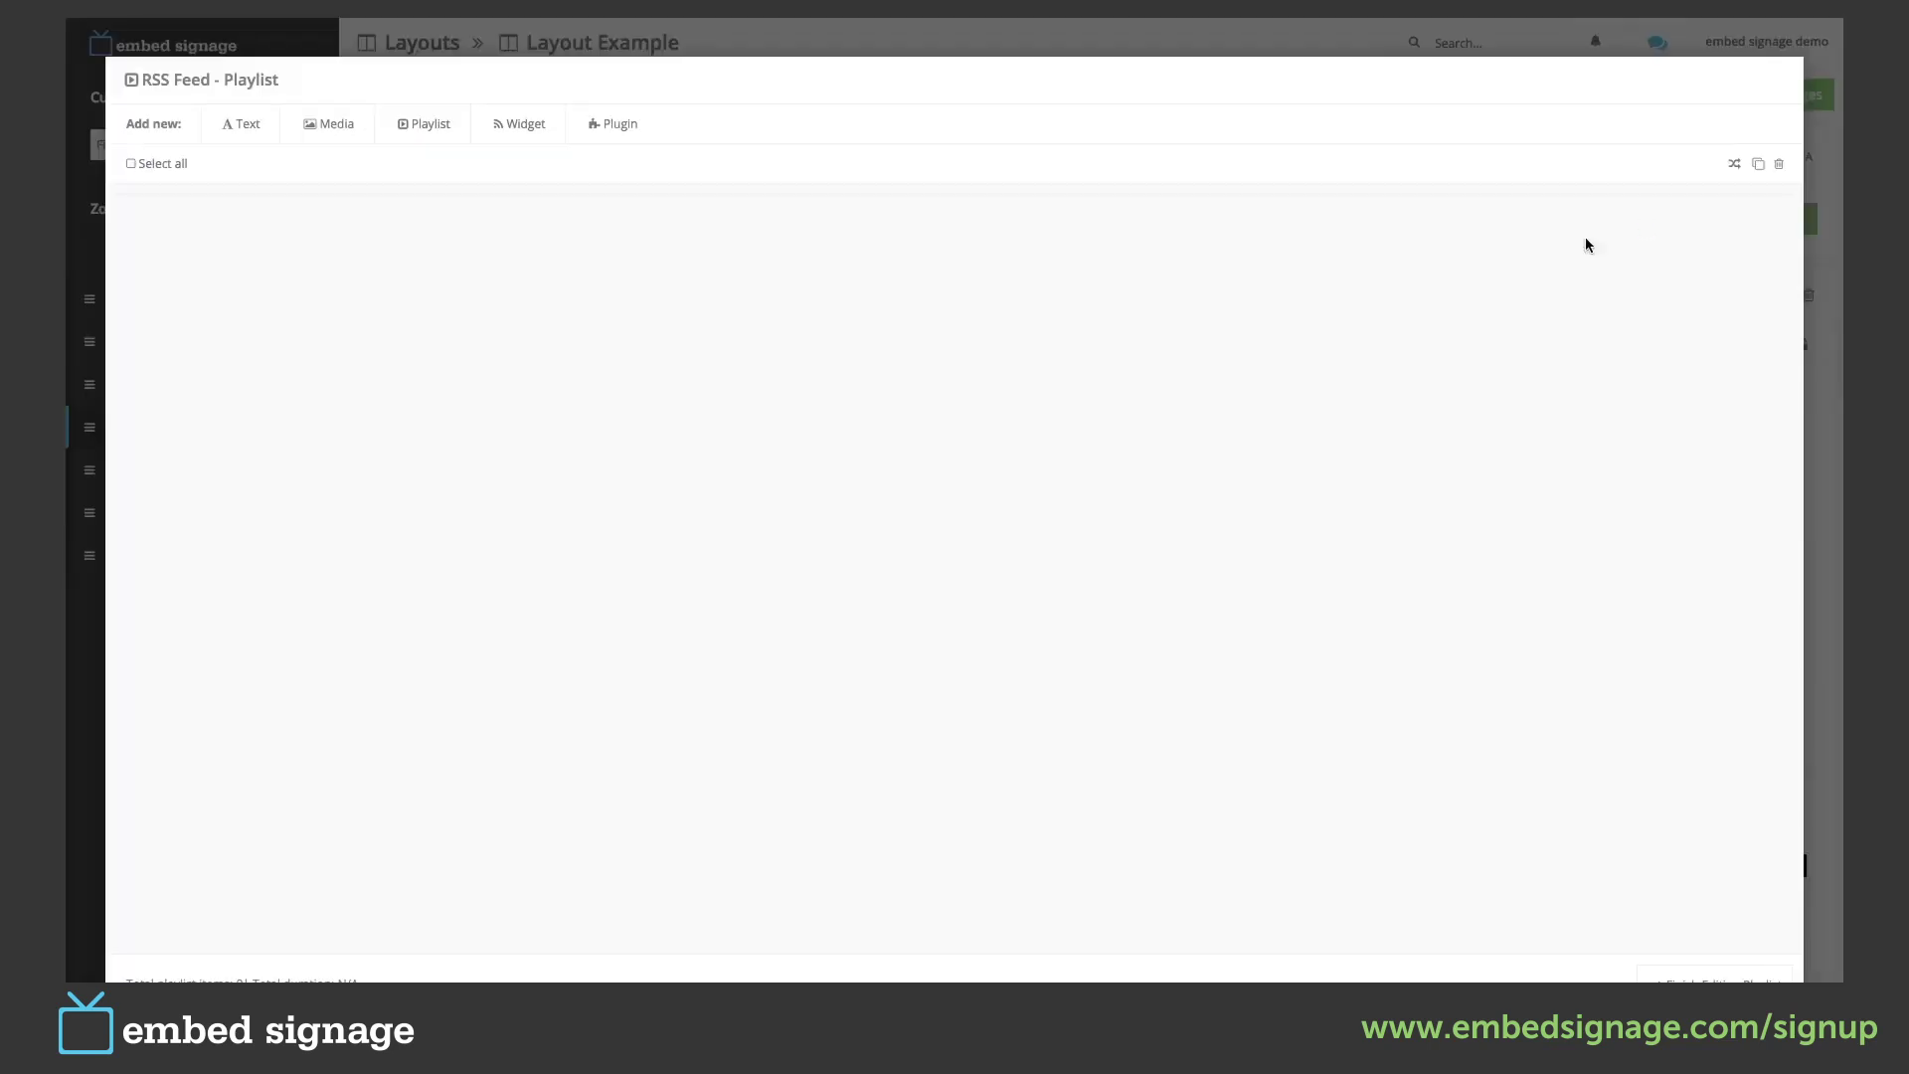
pyautogui.click(525, 123)
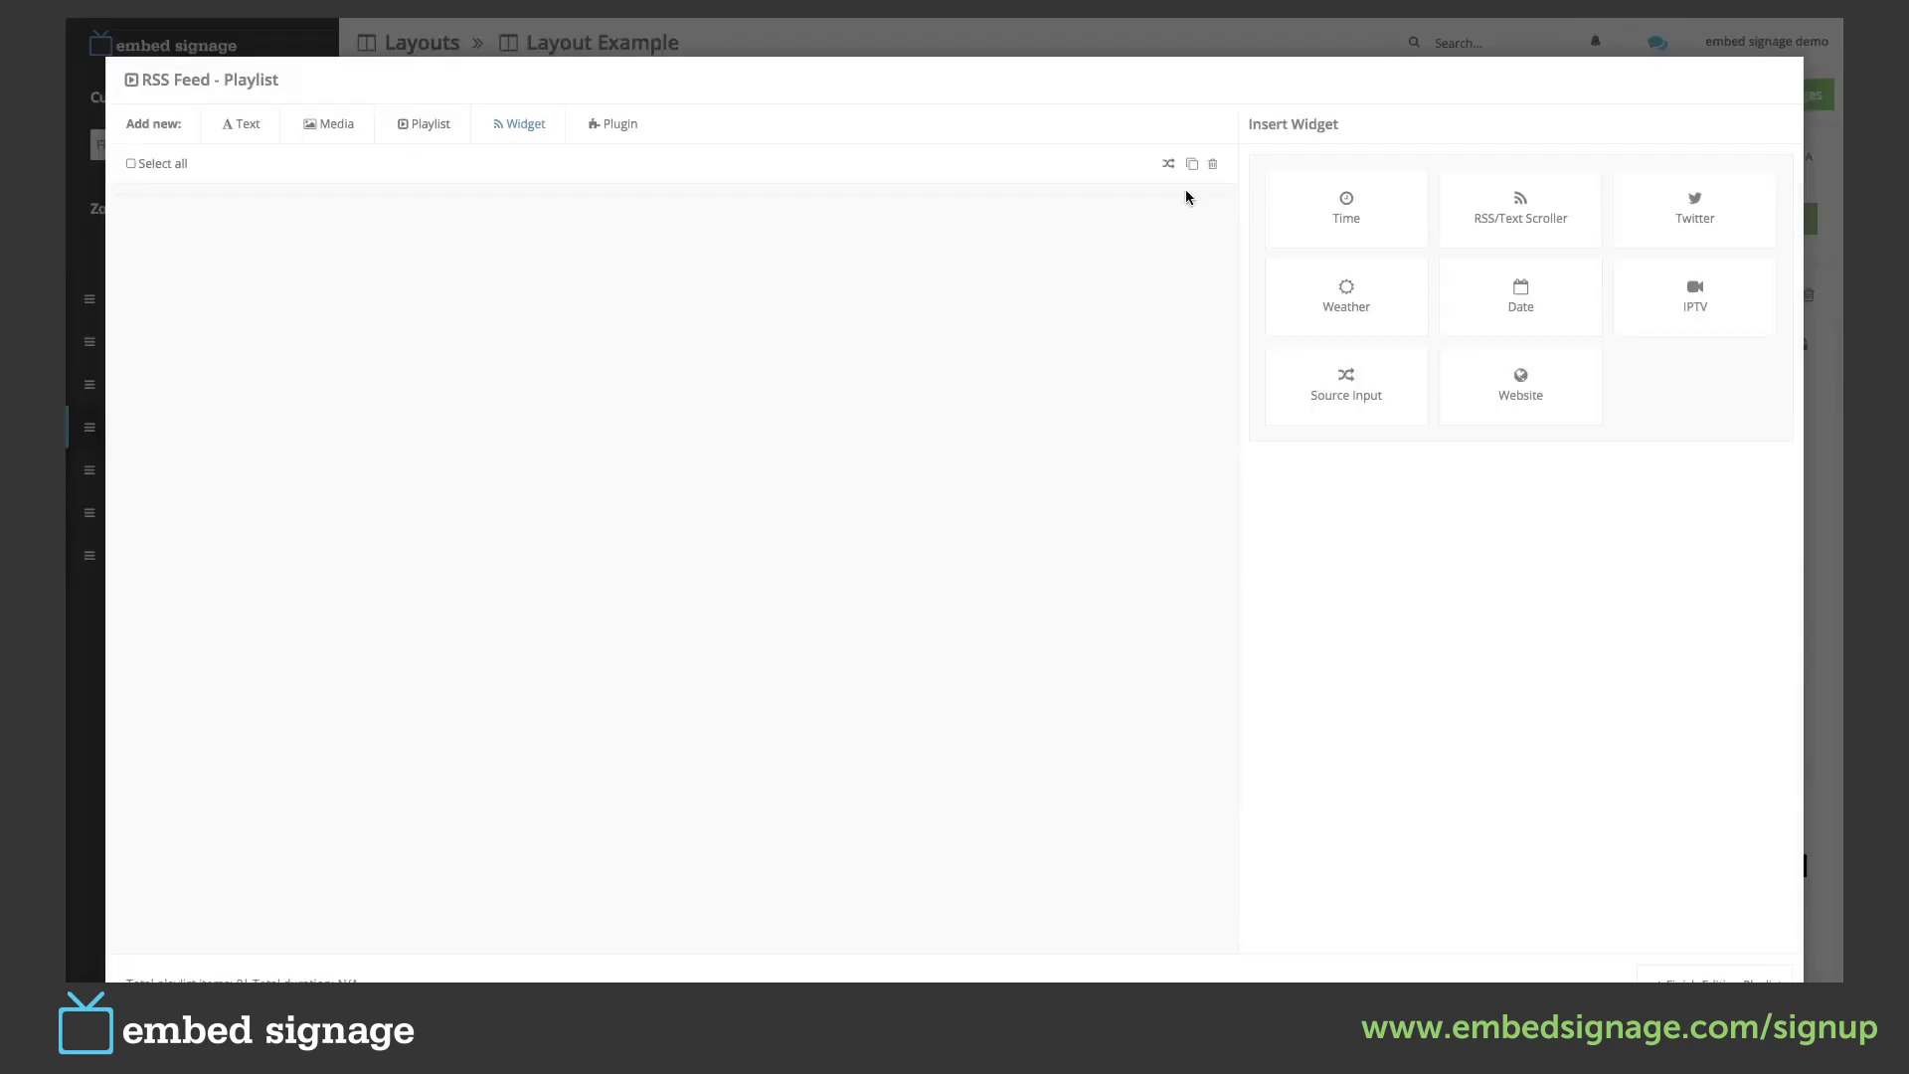
pyautogui.click(1528, 215)
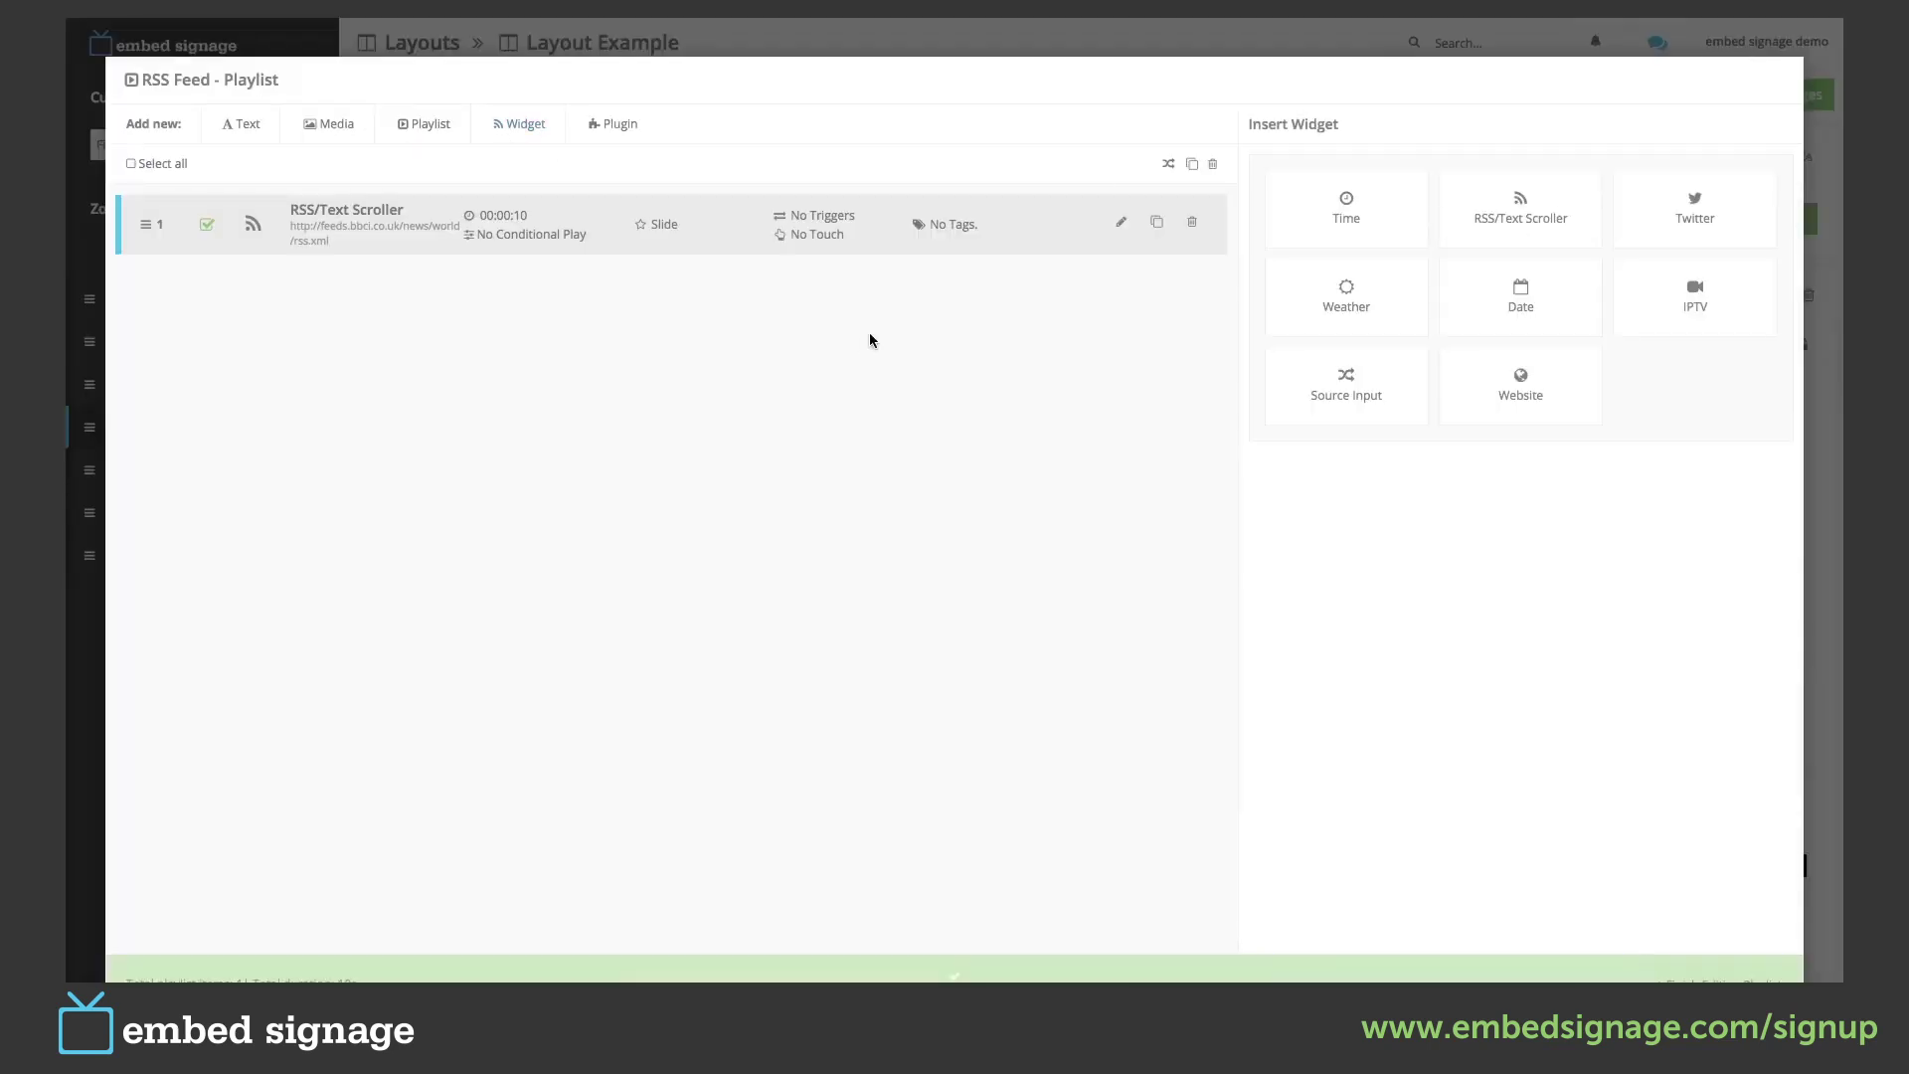
pyautogui.click(1120, 226)
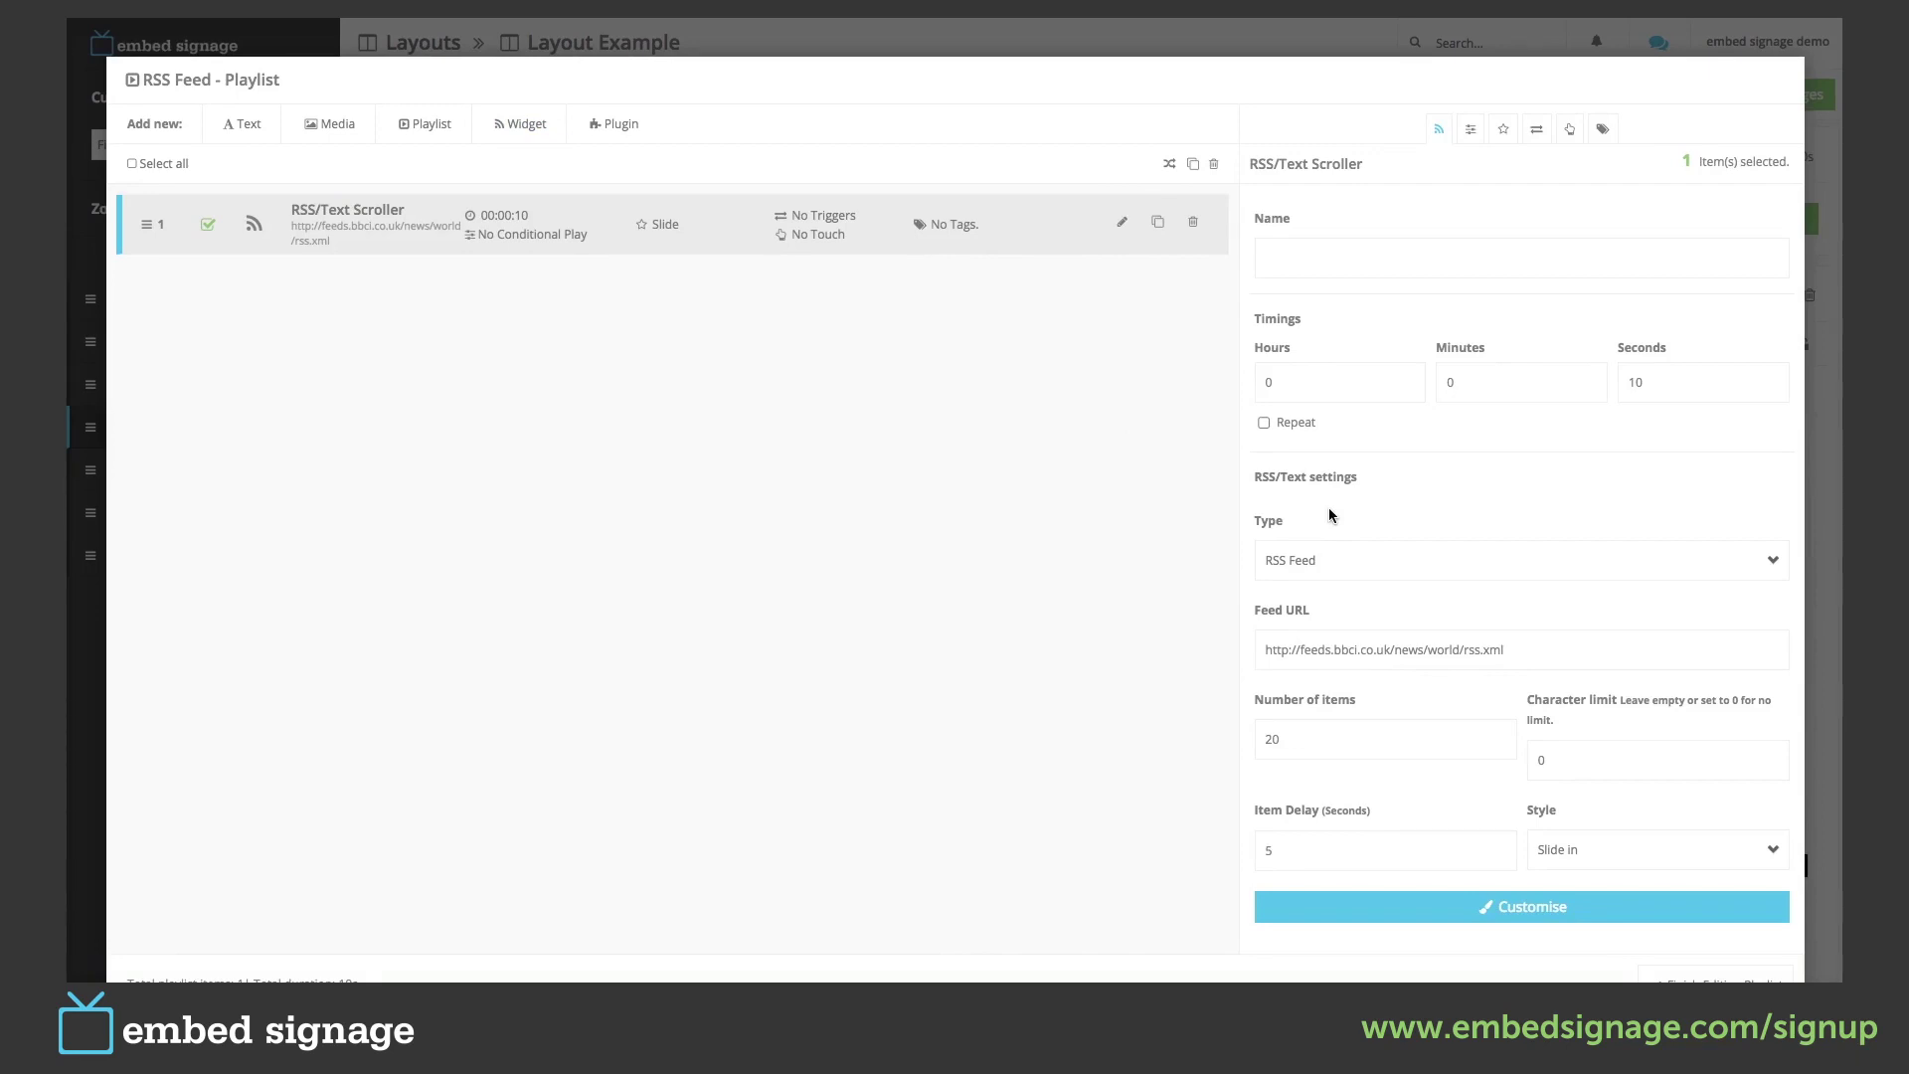
# Set the scroller's type to Text Items and enter "Happy Birthday" with the person's first name and an exclamation mark as the first item.
pyautogui.click(1332, 559)
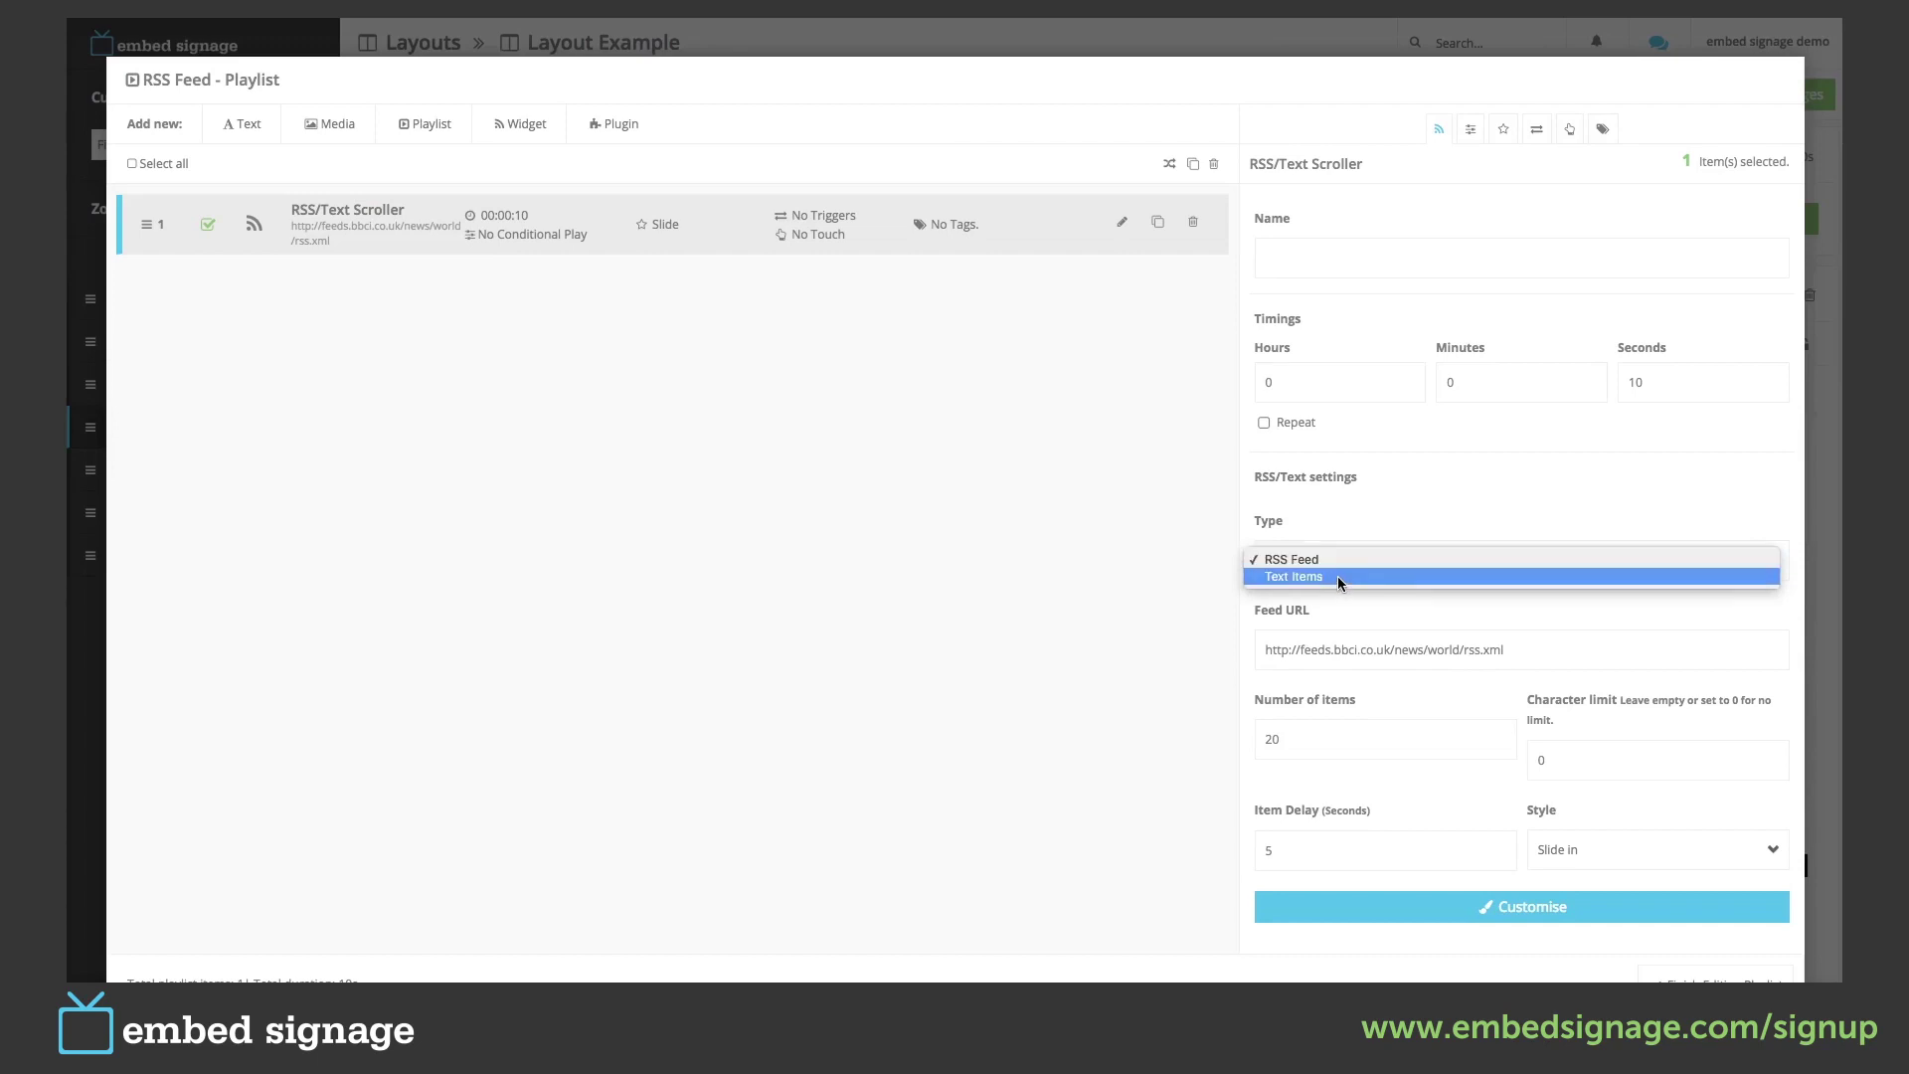
pyautogui.click(1338, 577)
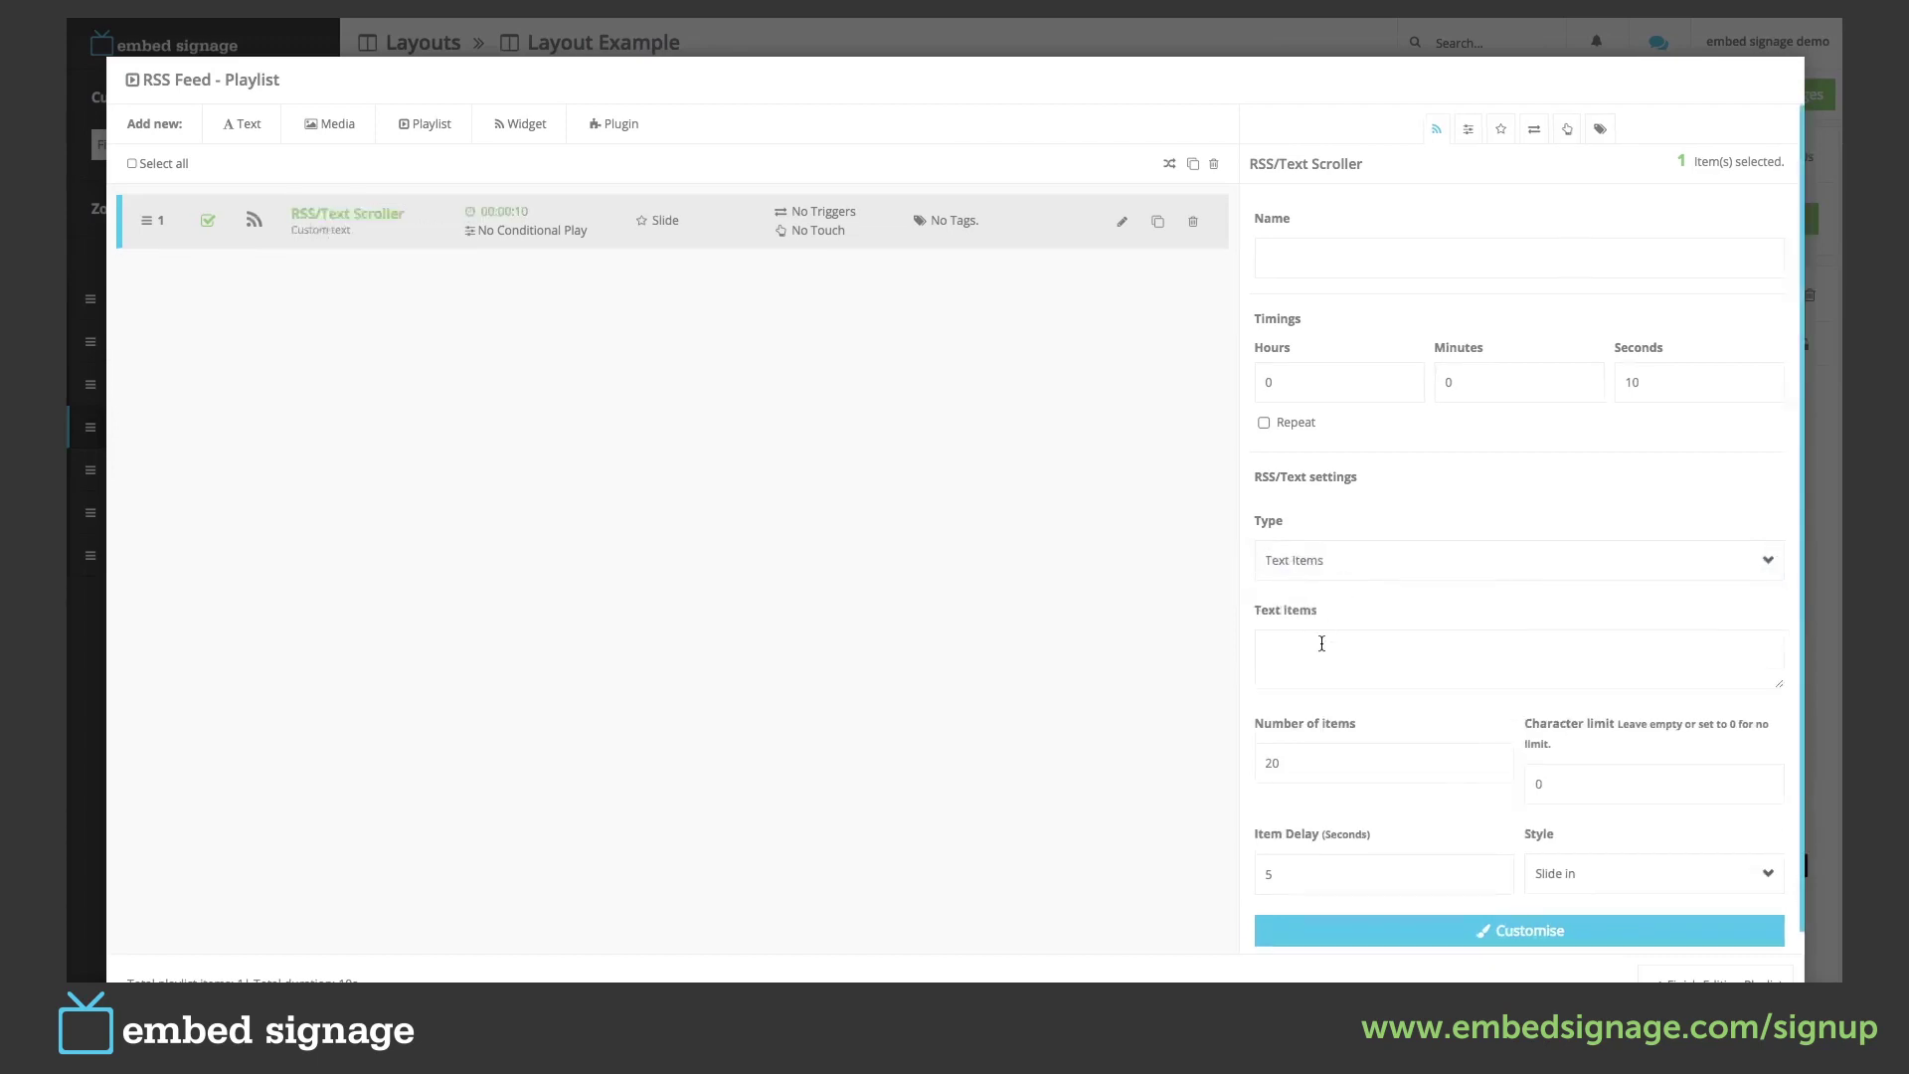
pyautogui.click(1321, 643)
pyautogui.write('Hap')
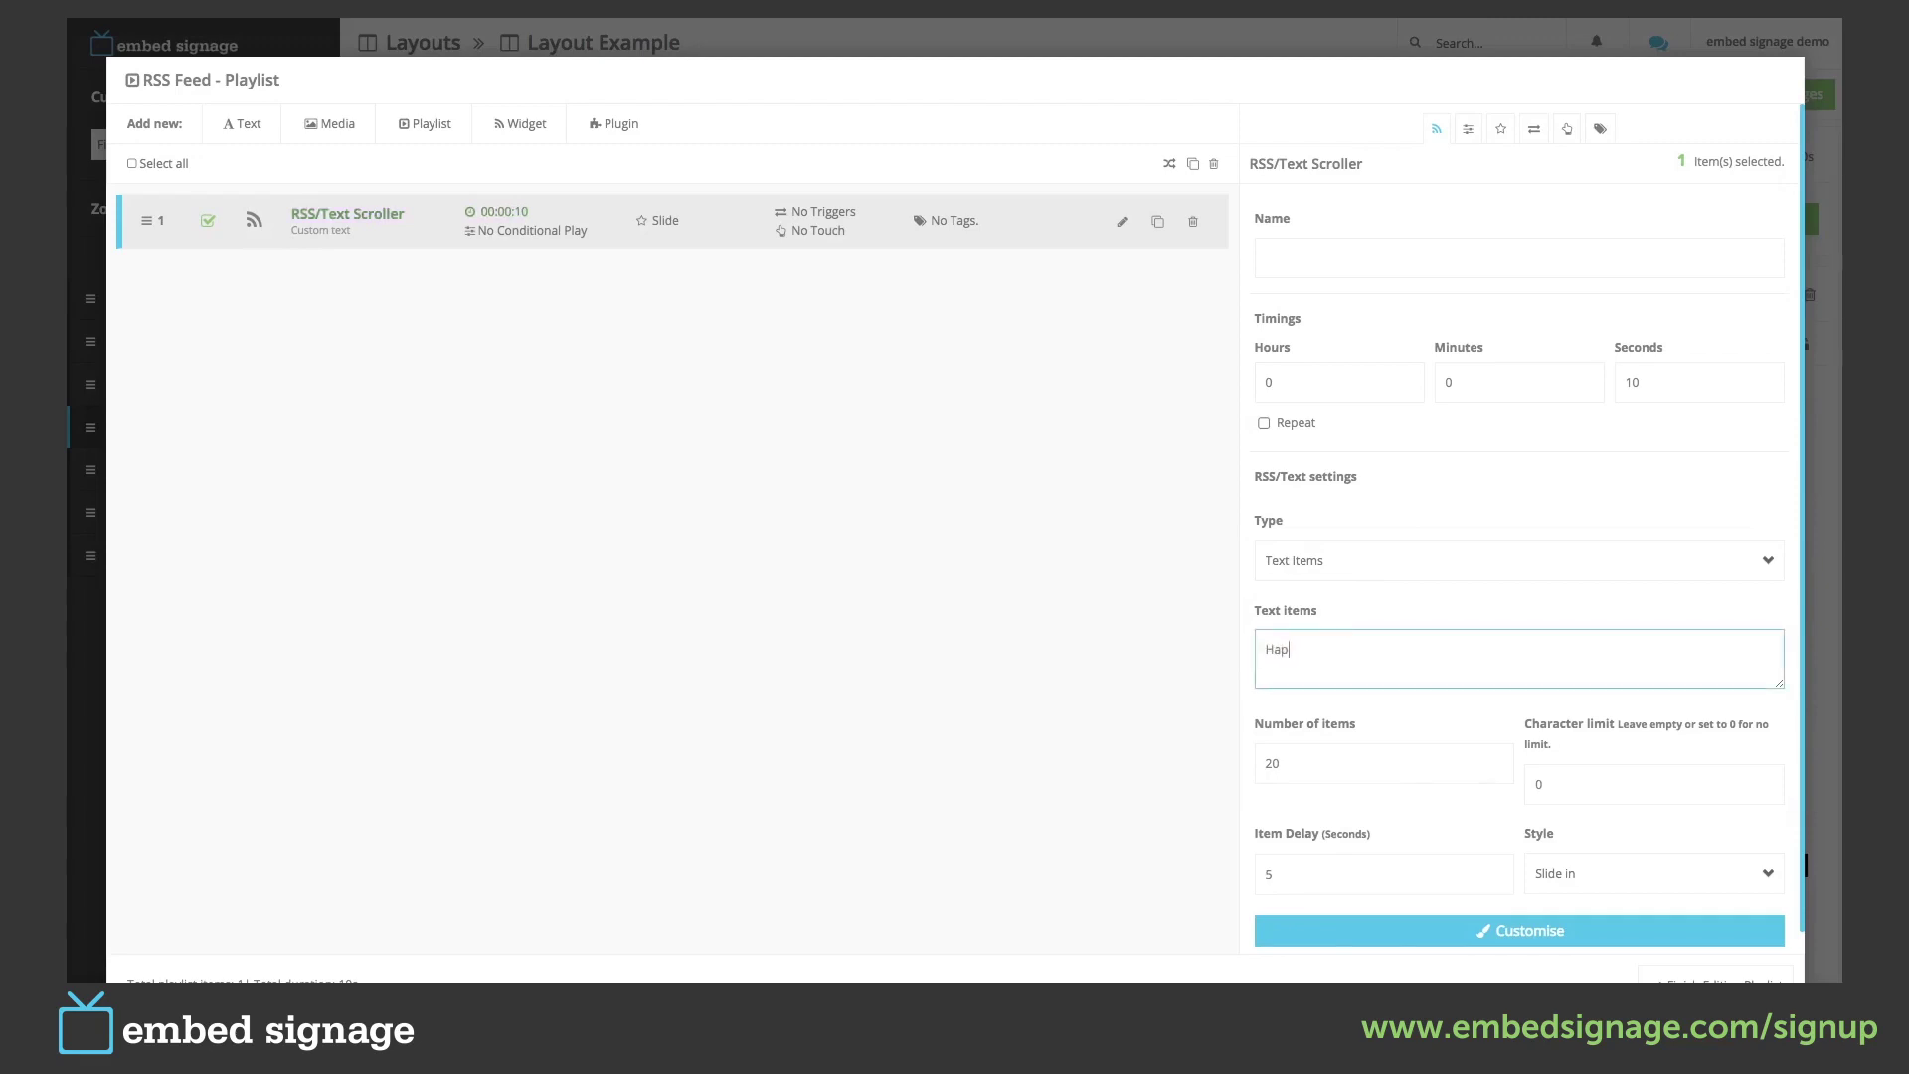
pyautogui.write('py Birthday Julie!')
# Add the text items "Funday Friday this week is funky hats!" and "Remember to cast your vote for the venue of this years Christmas party!" on separate lines.
pyautogui.press('Return')
pyautogui.write('Funday Friday this wee')
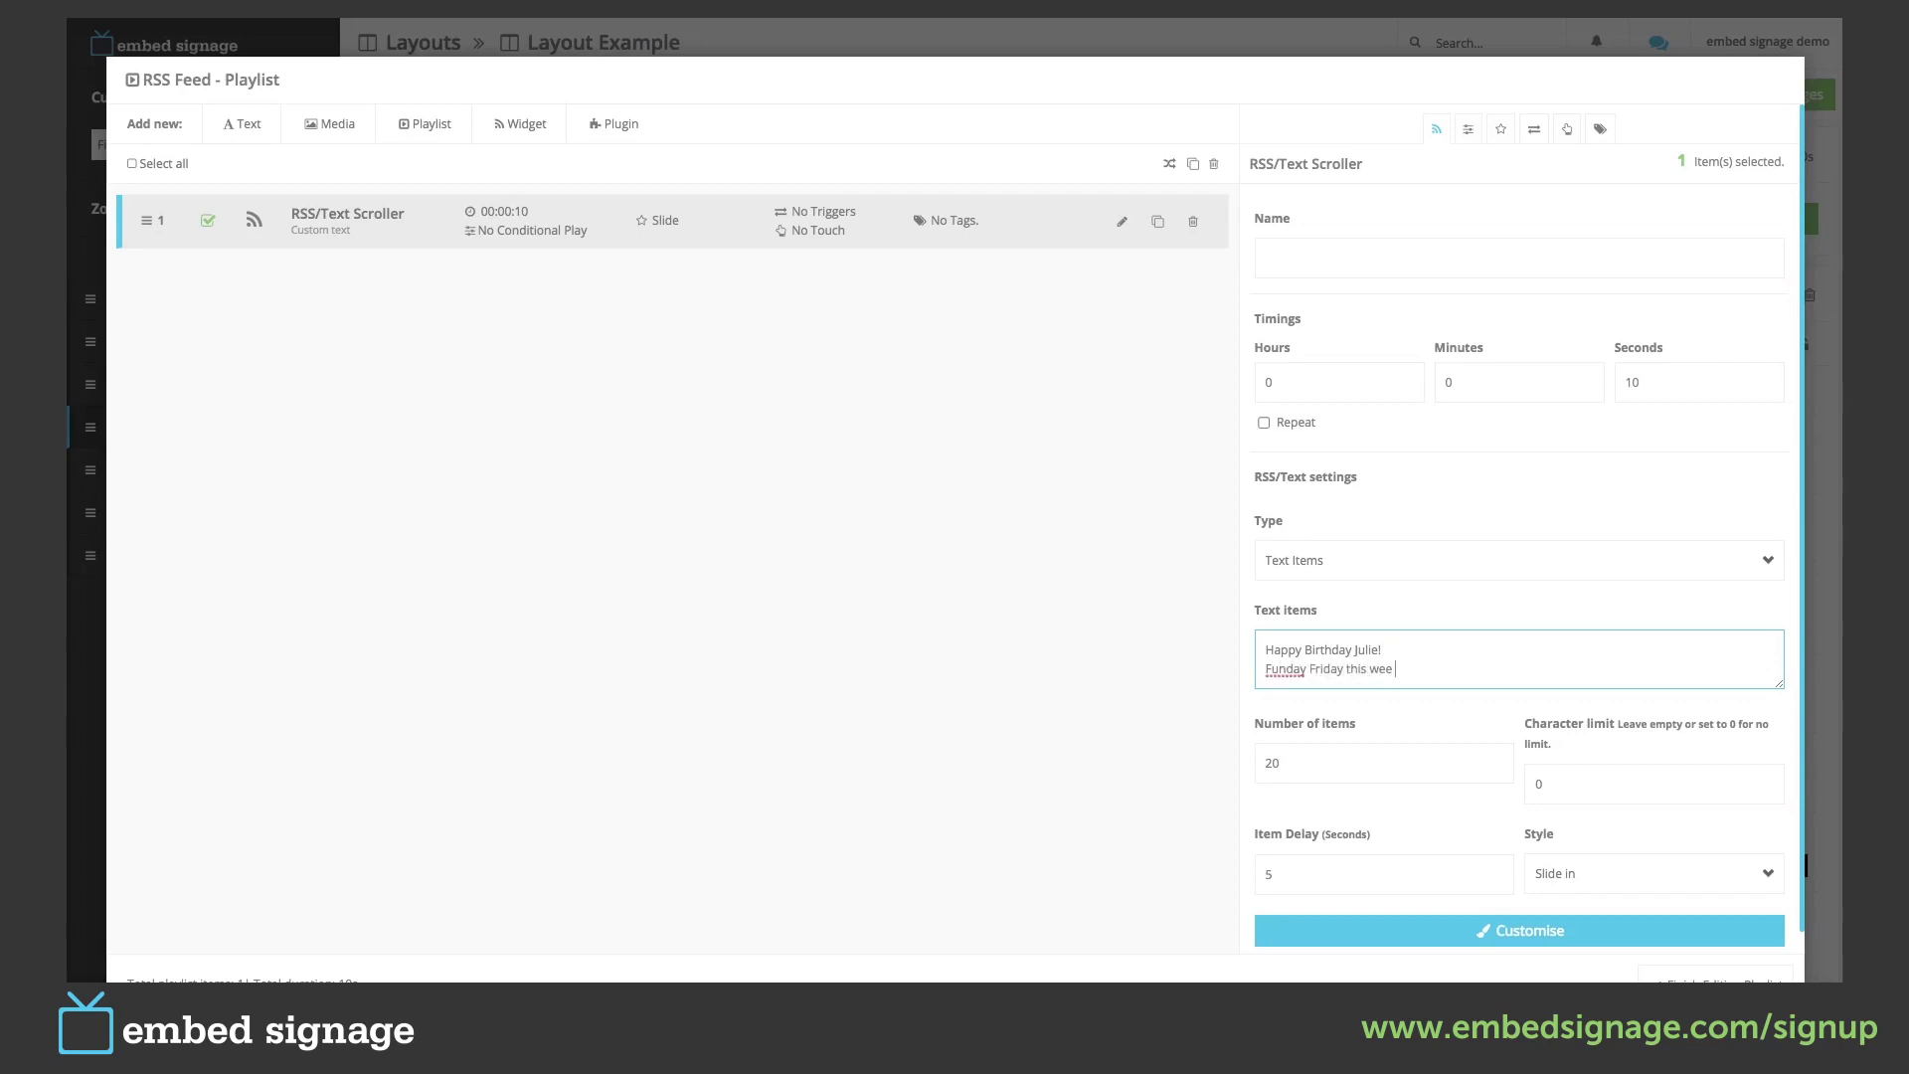
pyautogui.write('k is funky hats!')
pyautogui.press('Return')
pyautogui.write('Remembe')
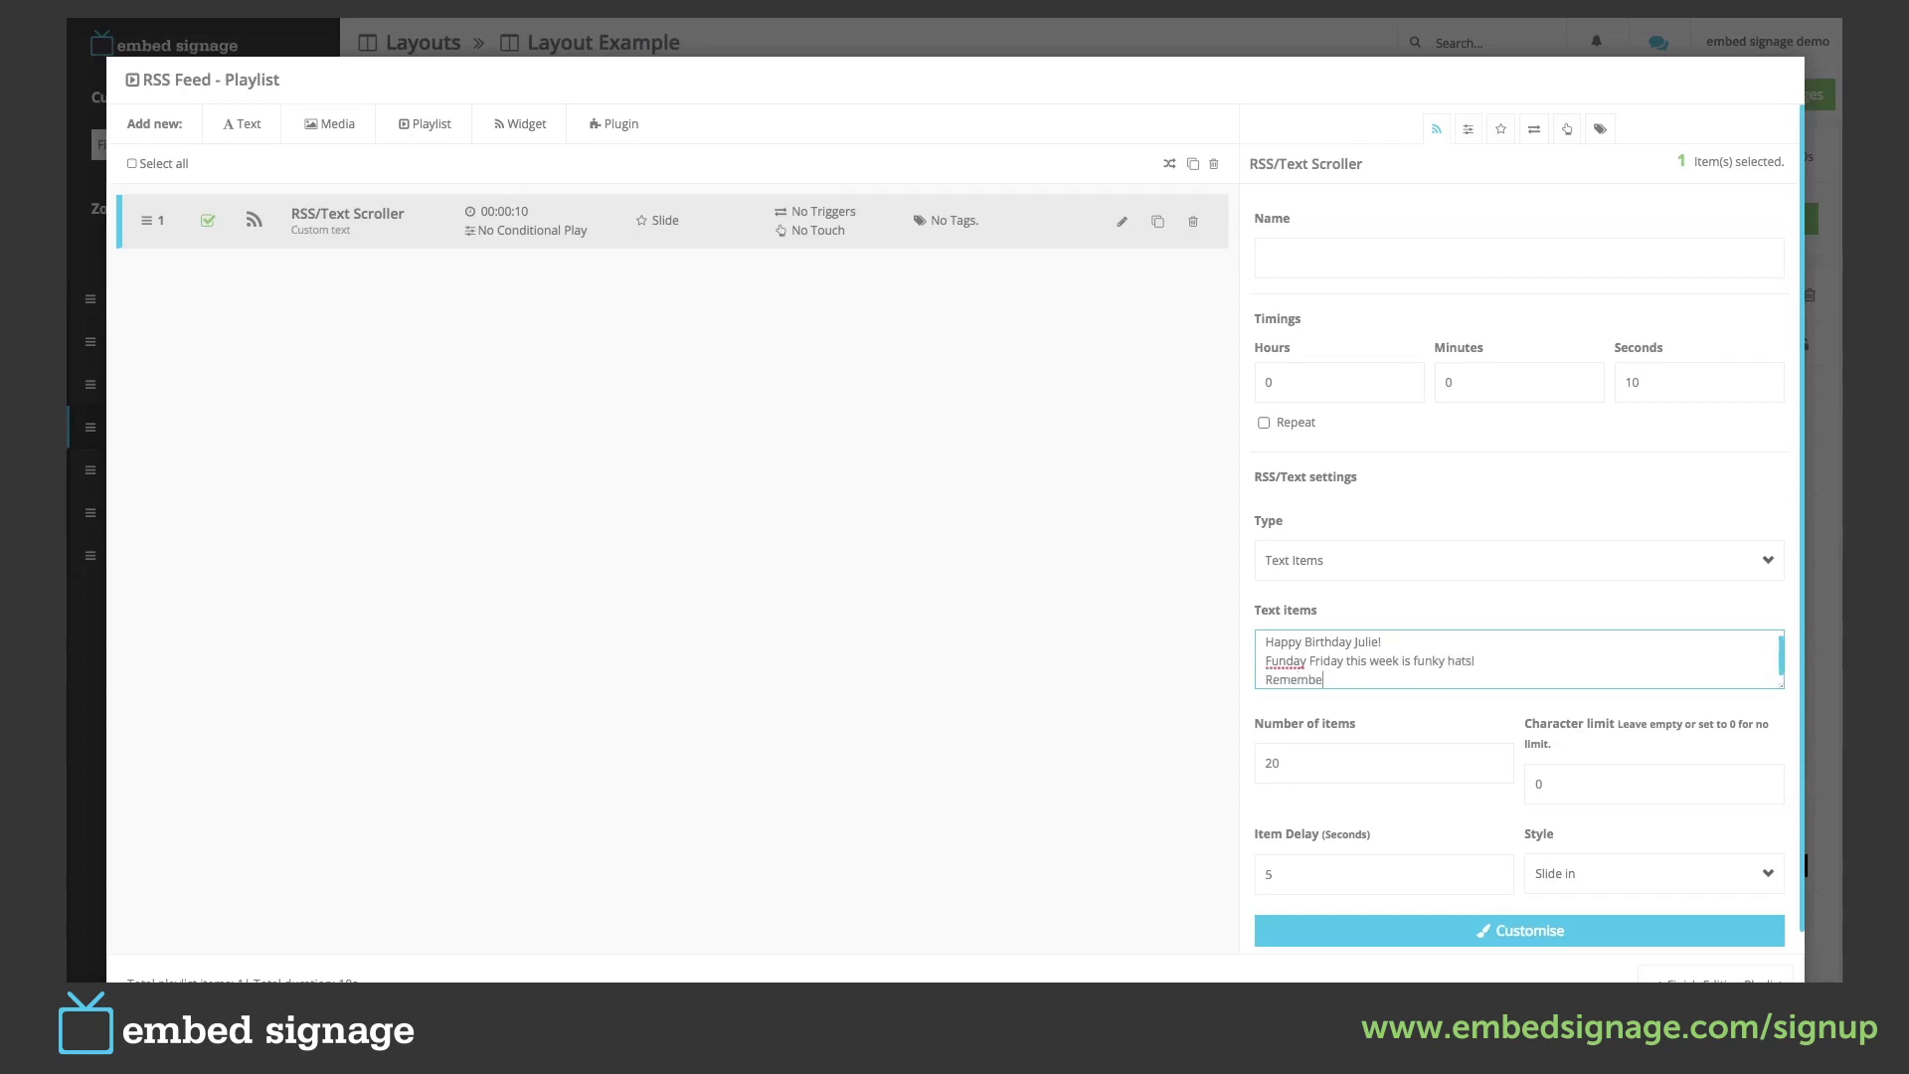
pyautogui.write('r to cast your vote for theie venue of this years C')
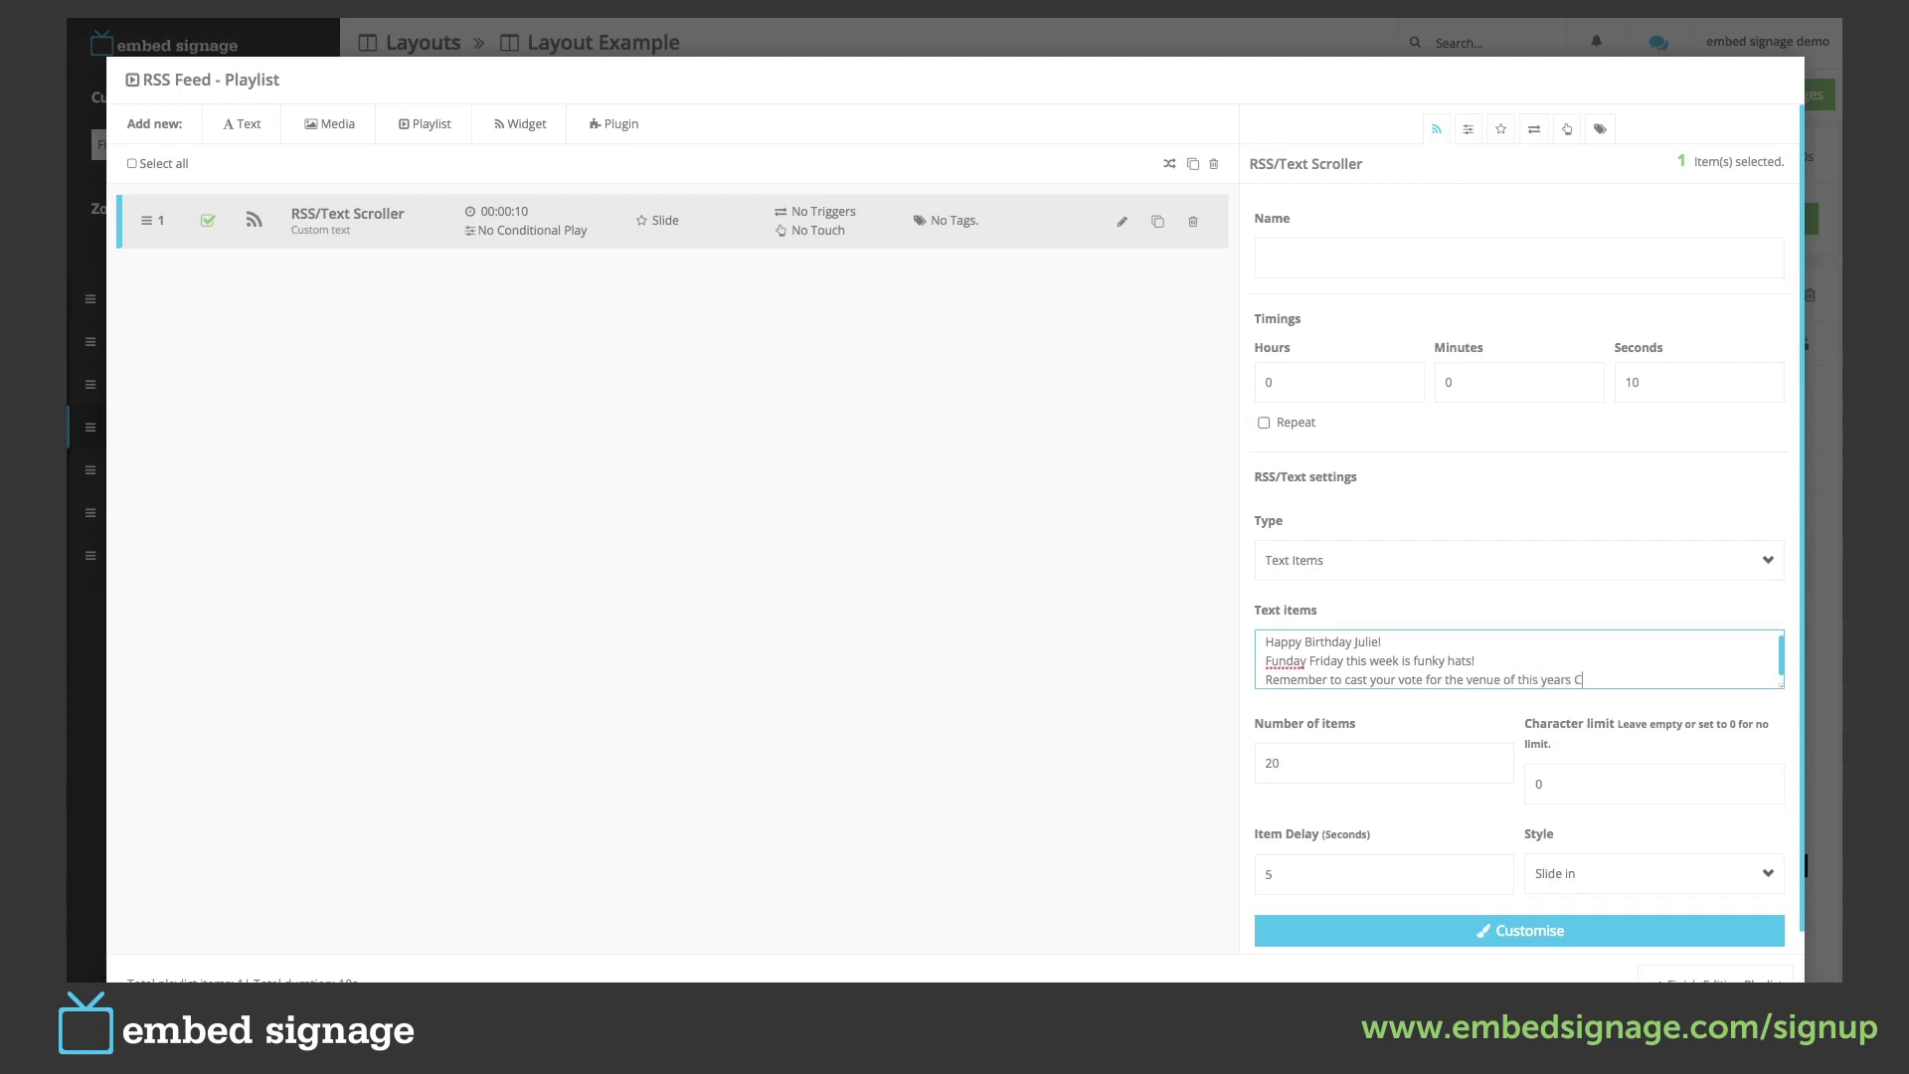
pyautogui.write('hristmas party!')
# Review the item count, character limit and item delay, and set the scroller's style to Scroll across.
pyautogui.click(1266, 763)
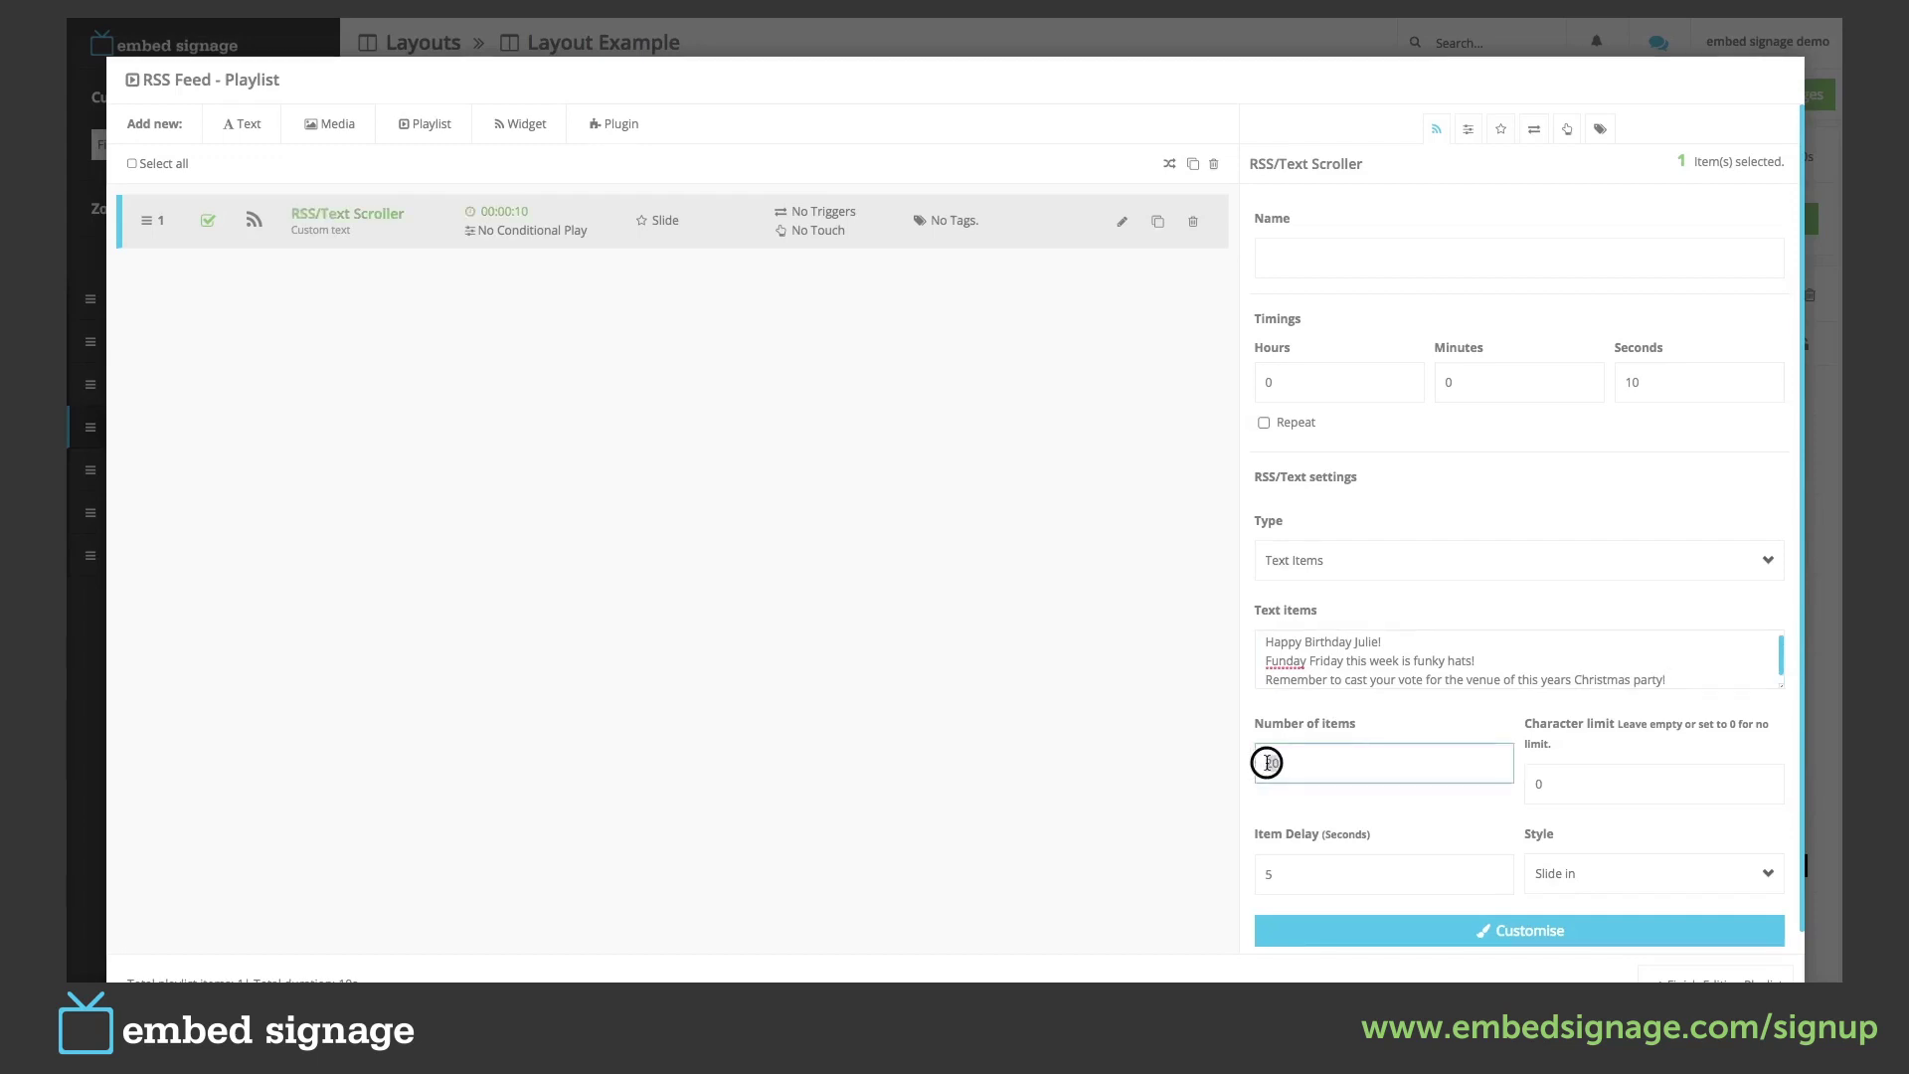
pyautogui.doubleClick(1267, 763)
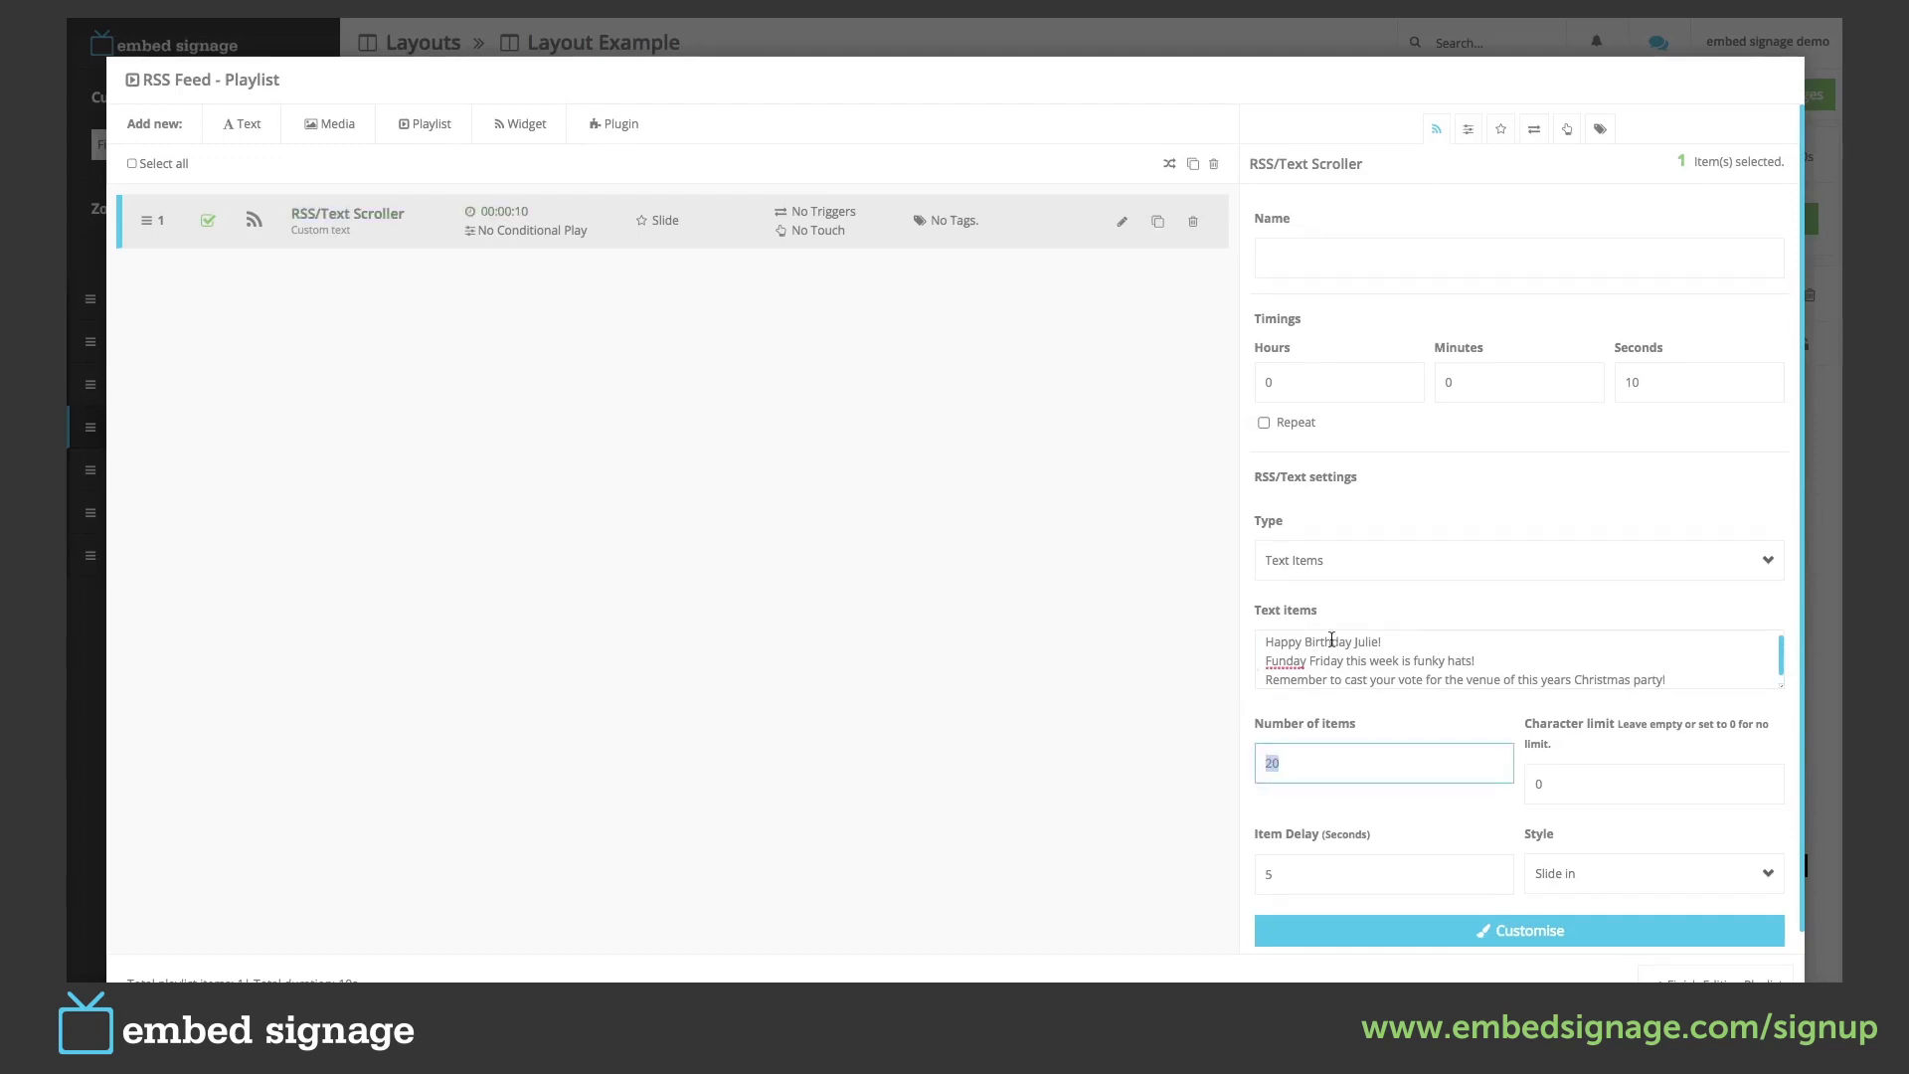
pyautogui.scroll(-2, 1541, 641)
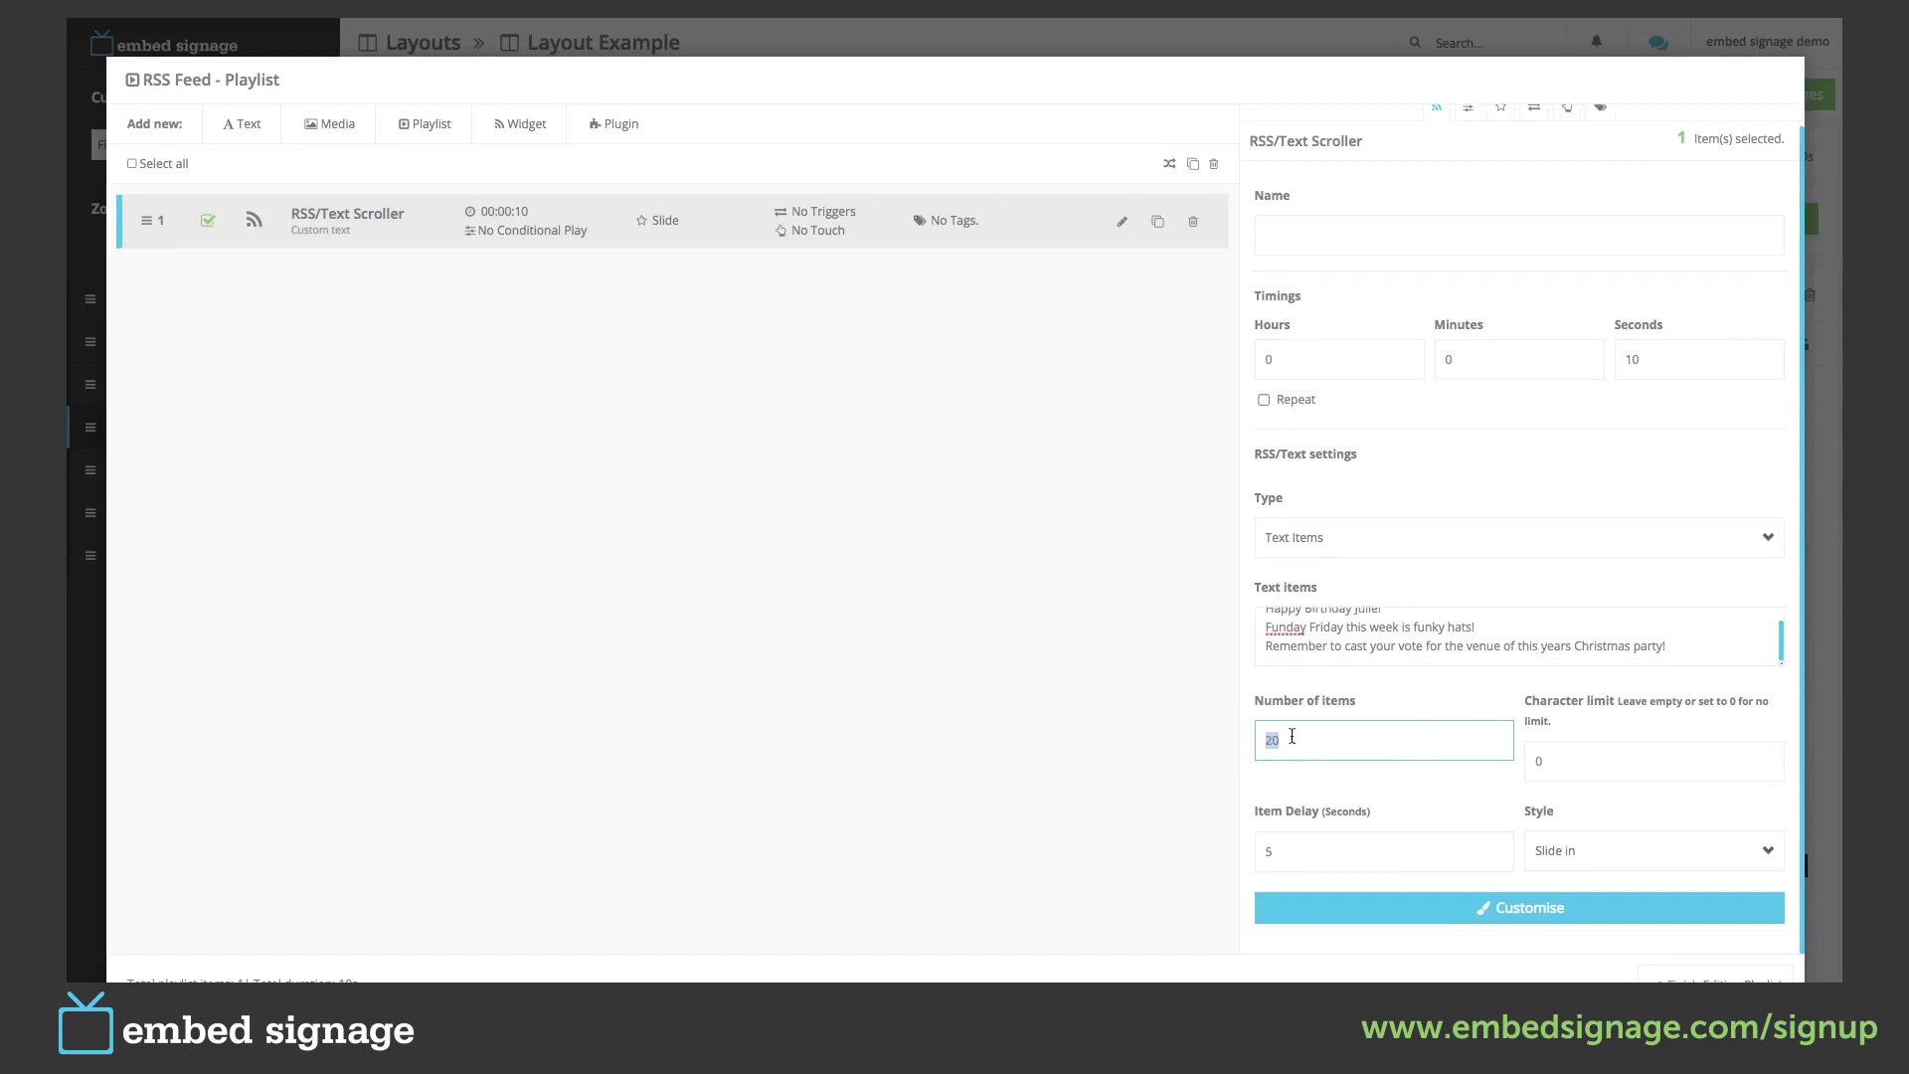
pyautogui.click(1553, 760)
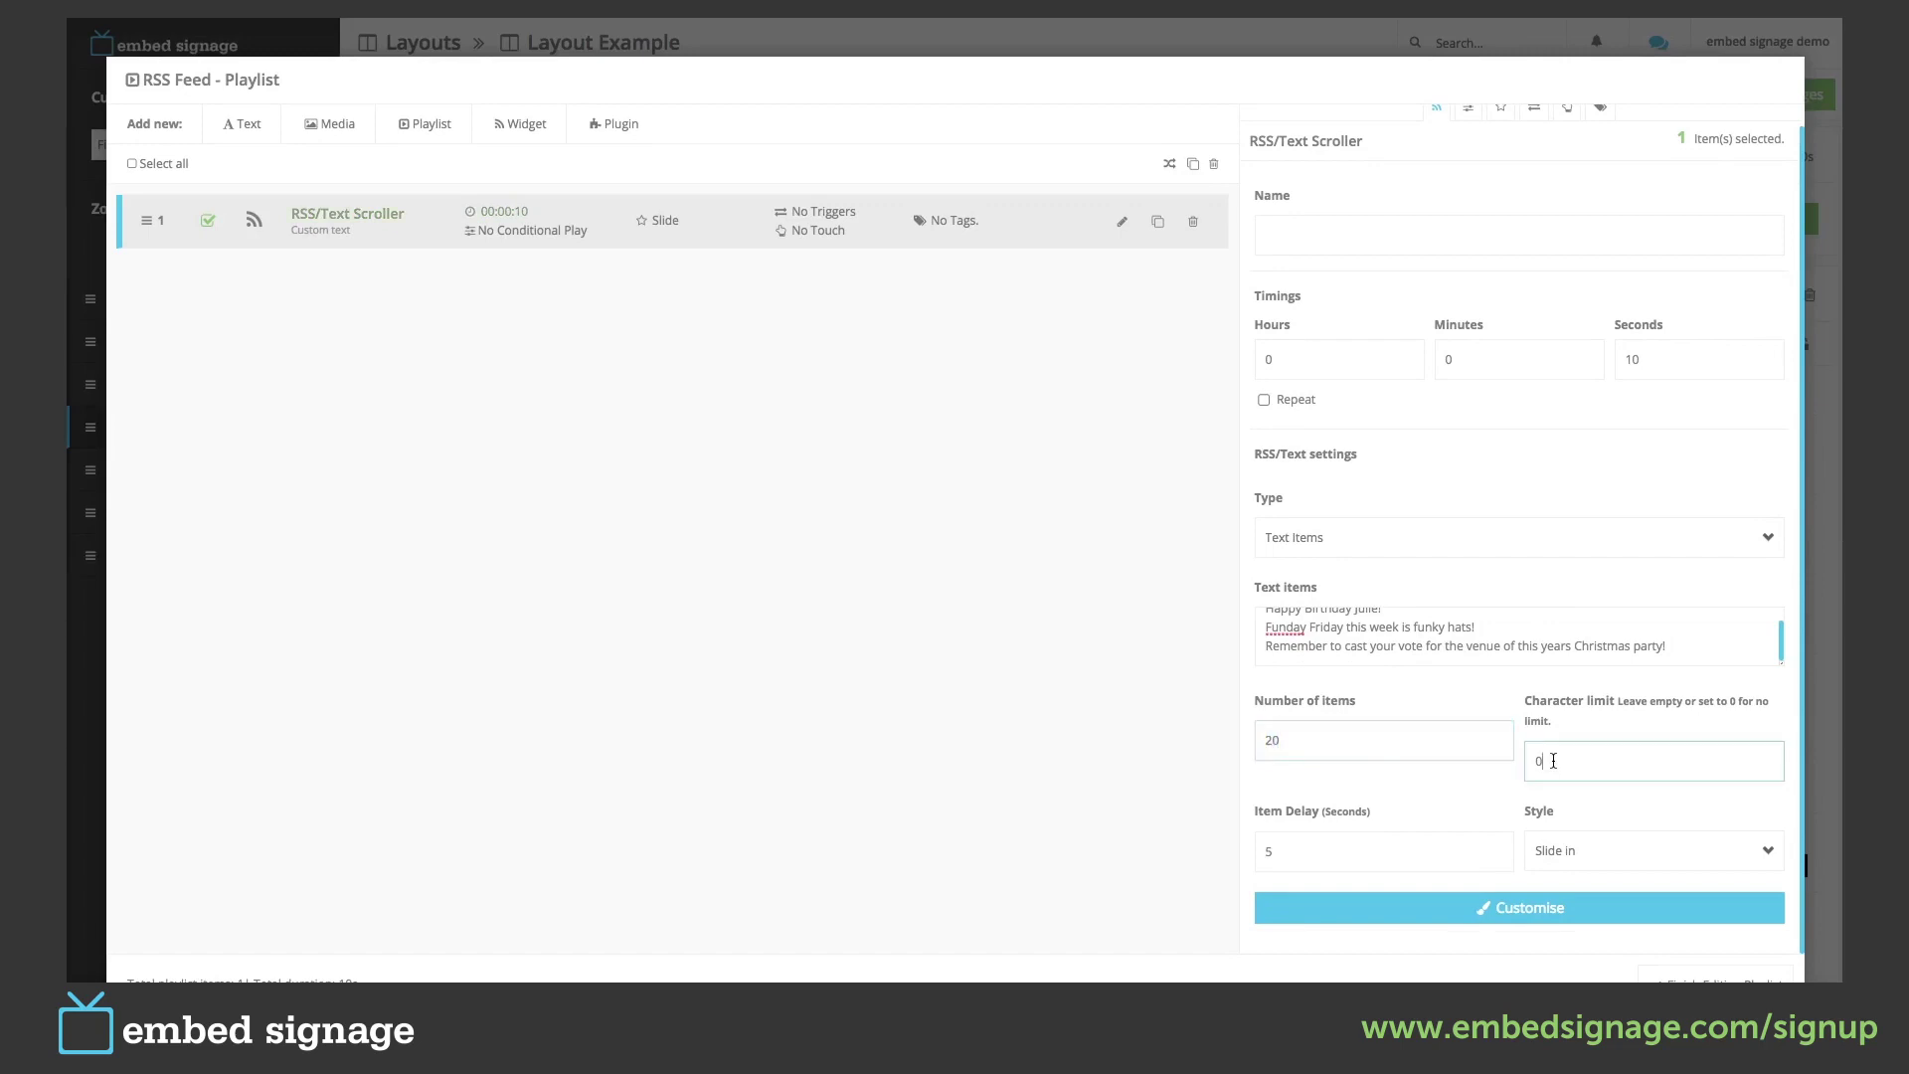
pyautogui.moveTo(1553, 761); pyautogui.dragTo(1536, 760)
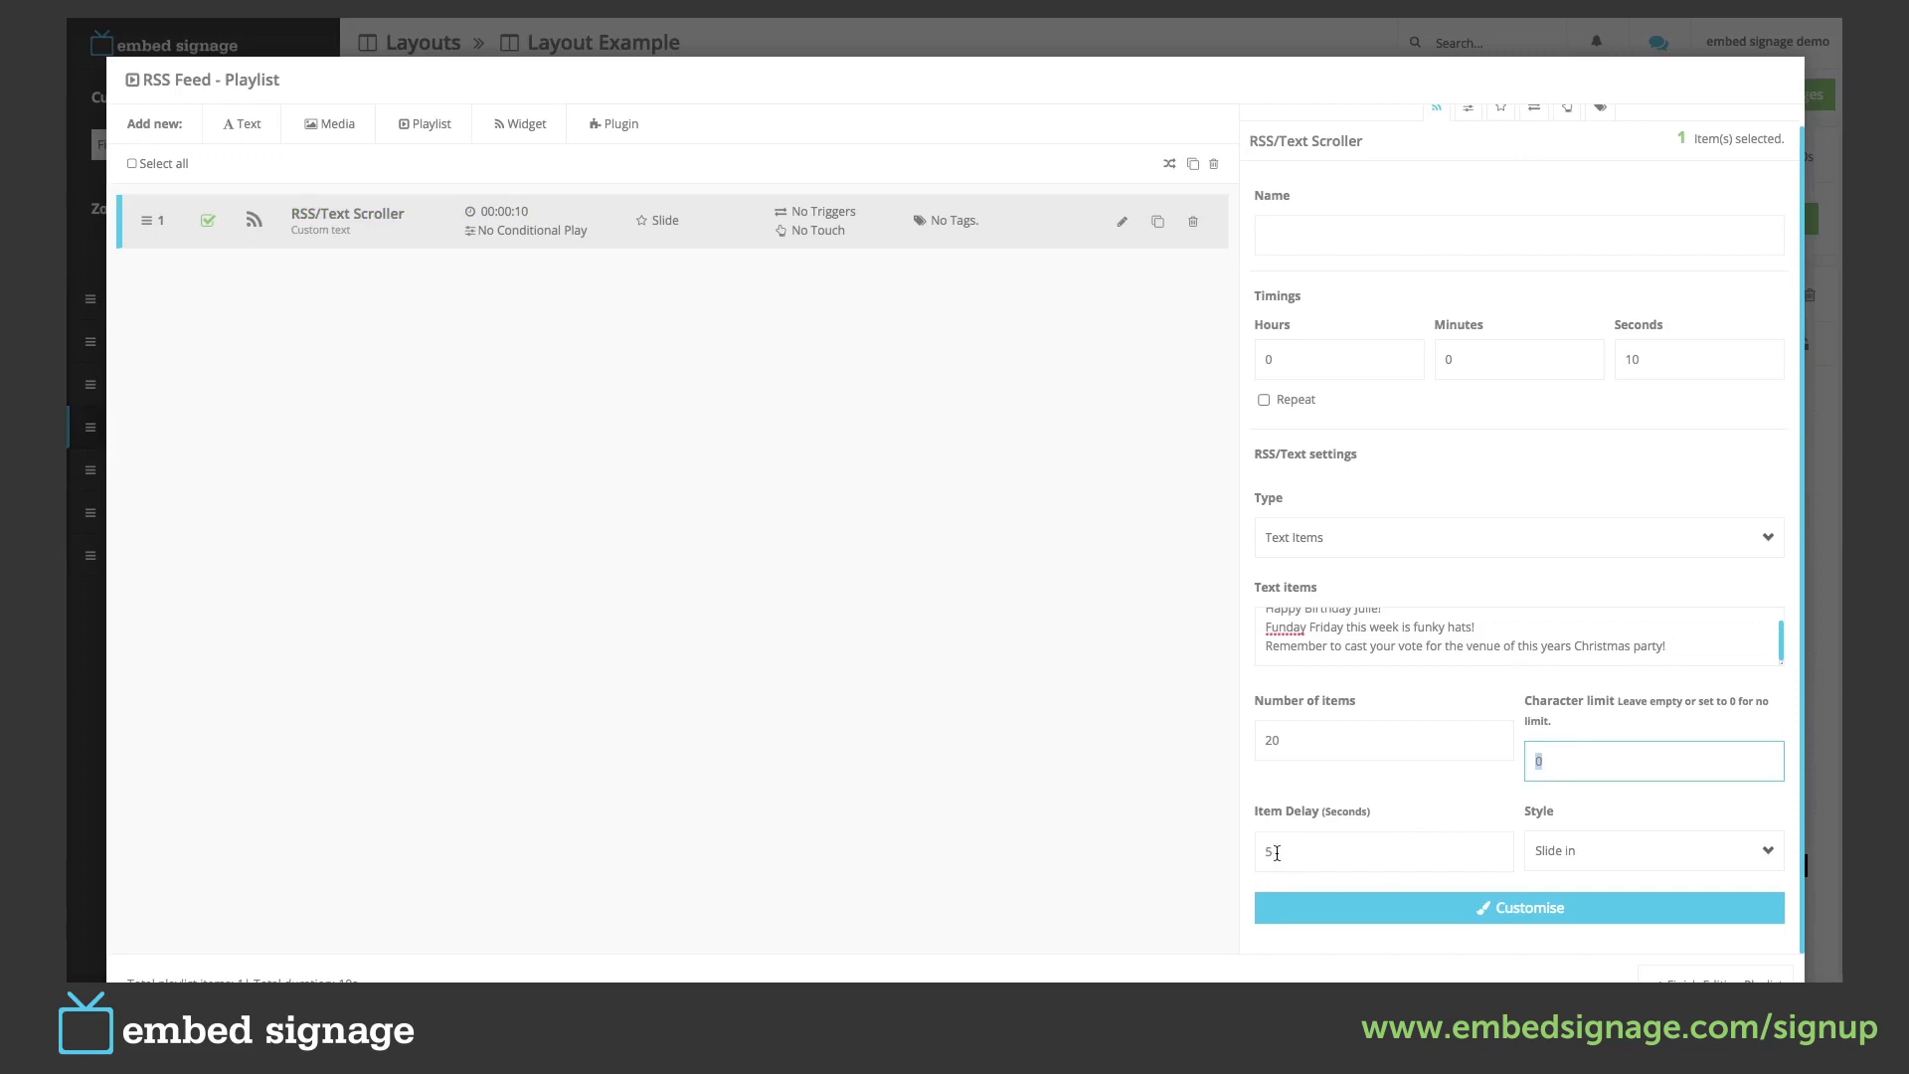
pyautogui.moveTo(1277, 852); pyautogui.dragTo(1257, 849)
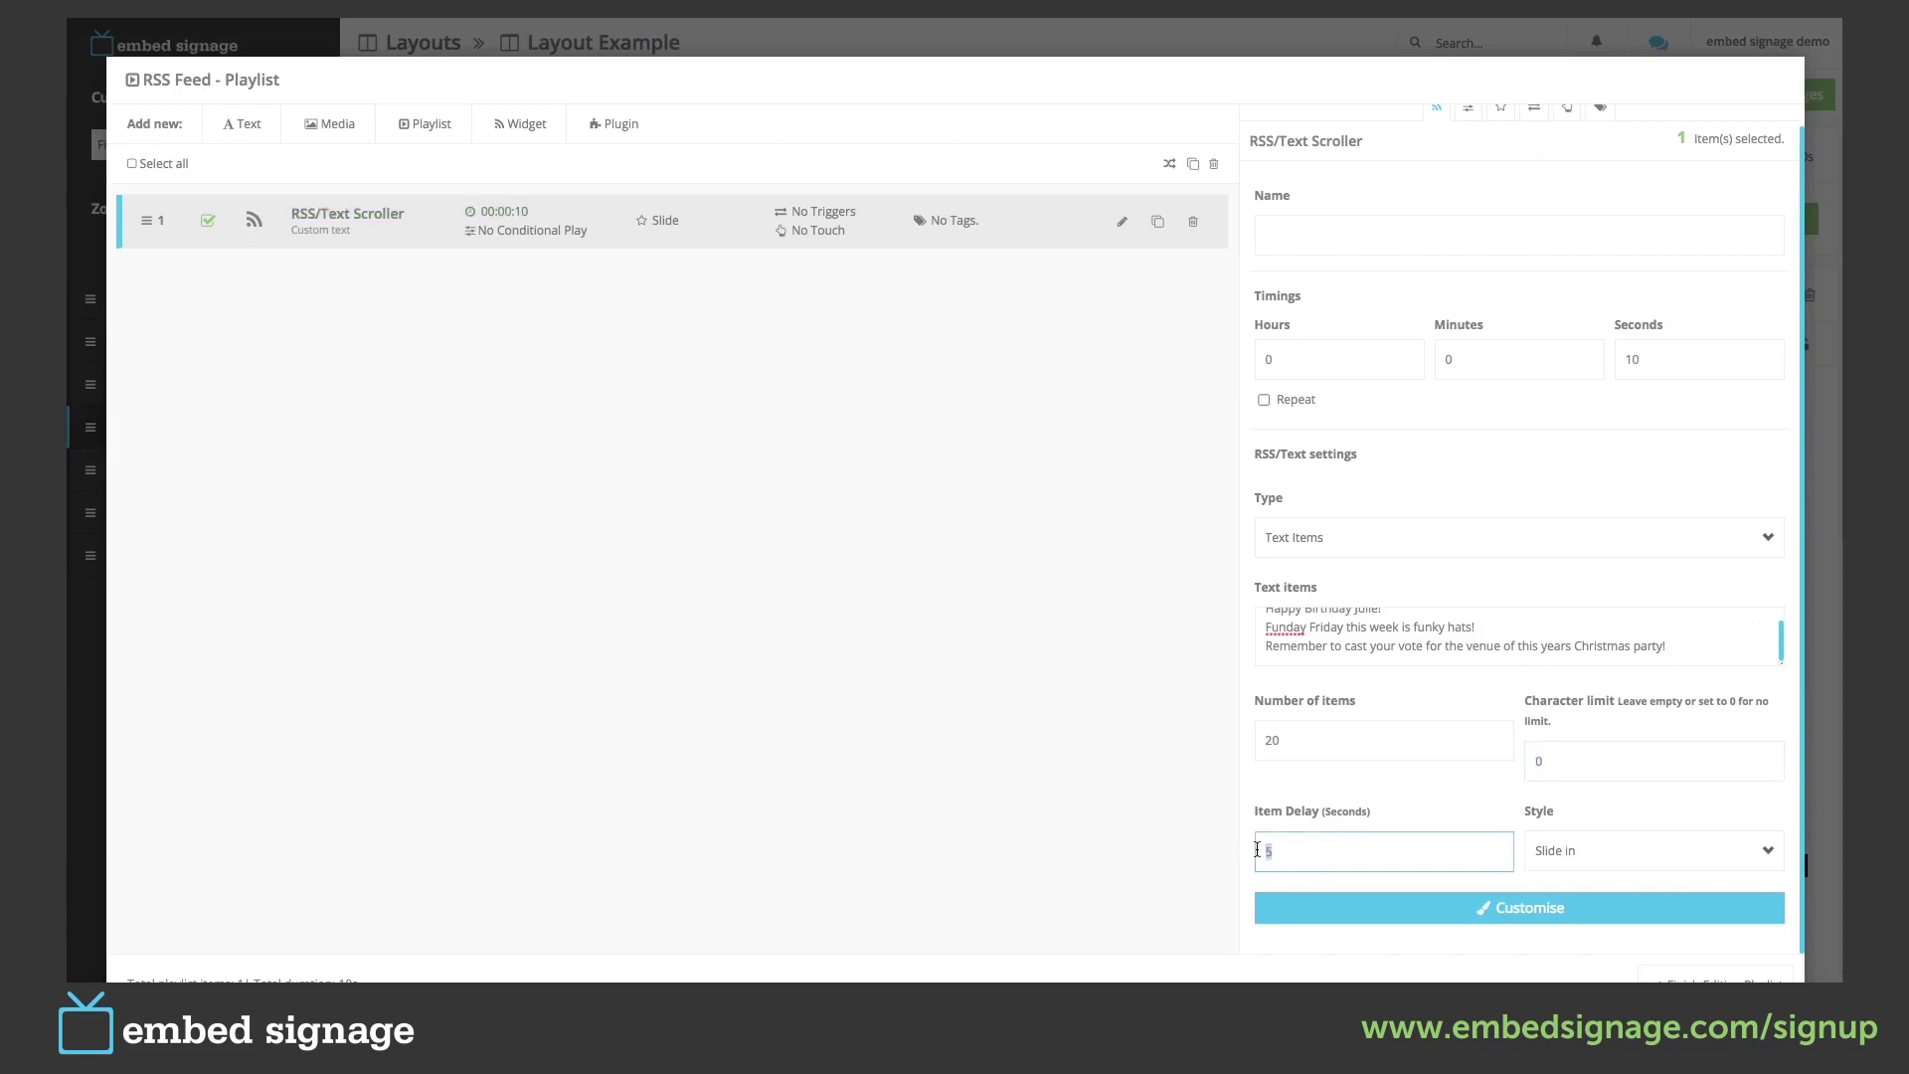
pyautogui.click(1586, 857)
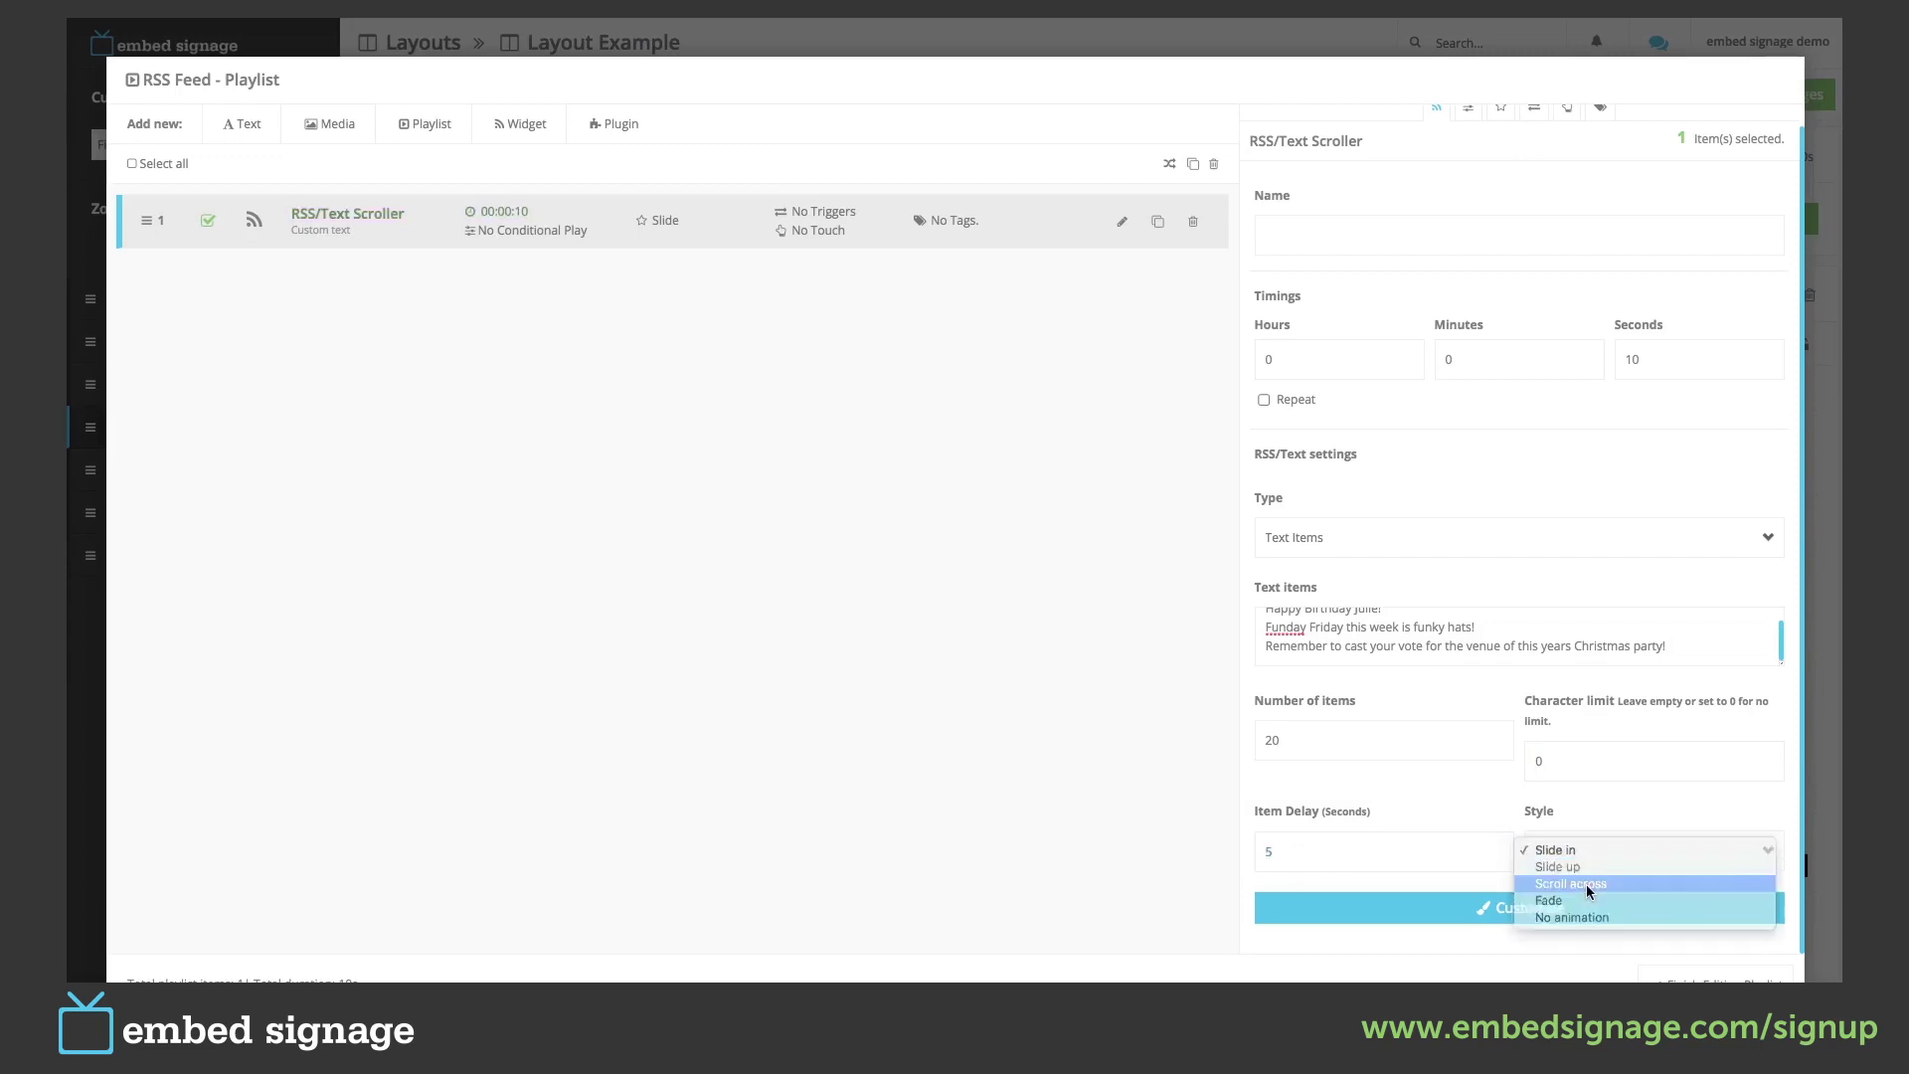
pyautogui.click(1588, 884)
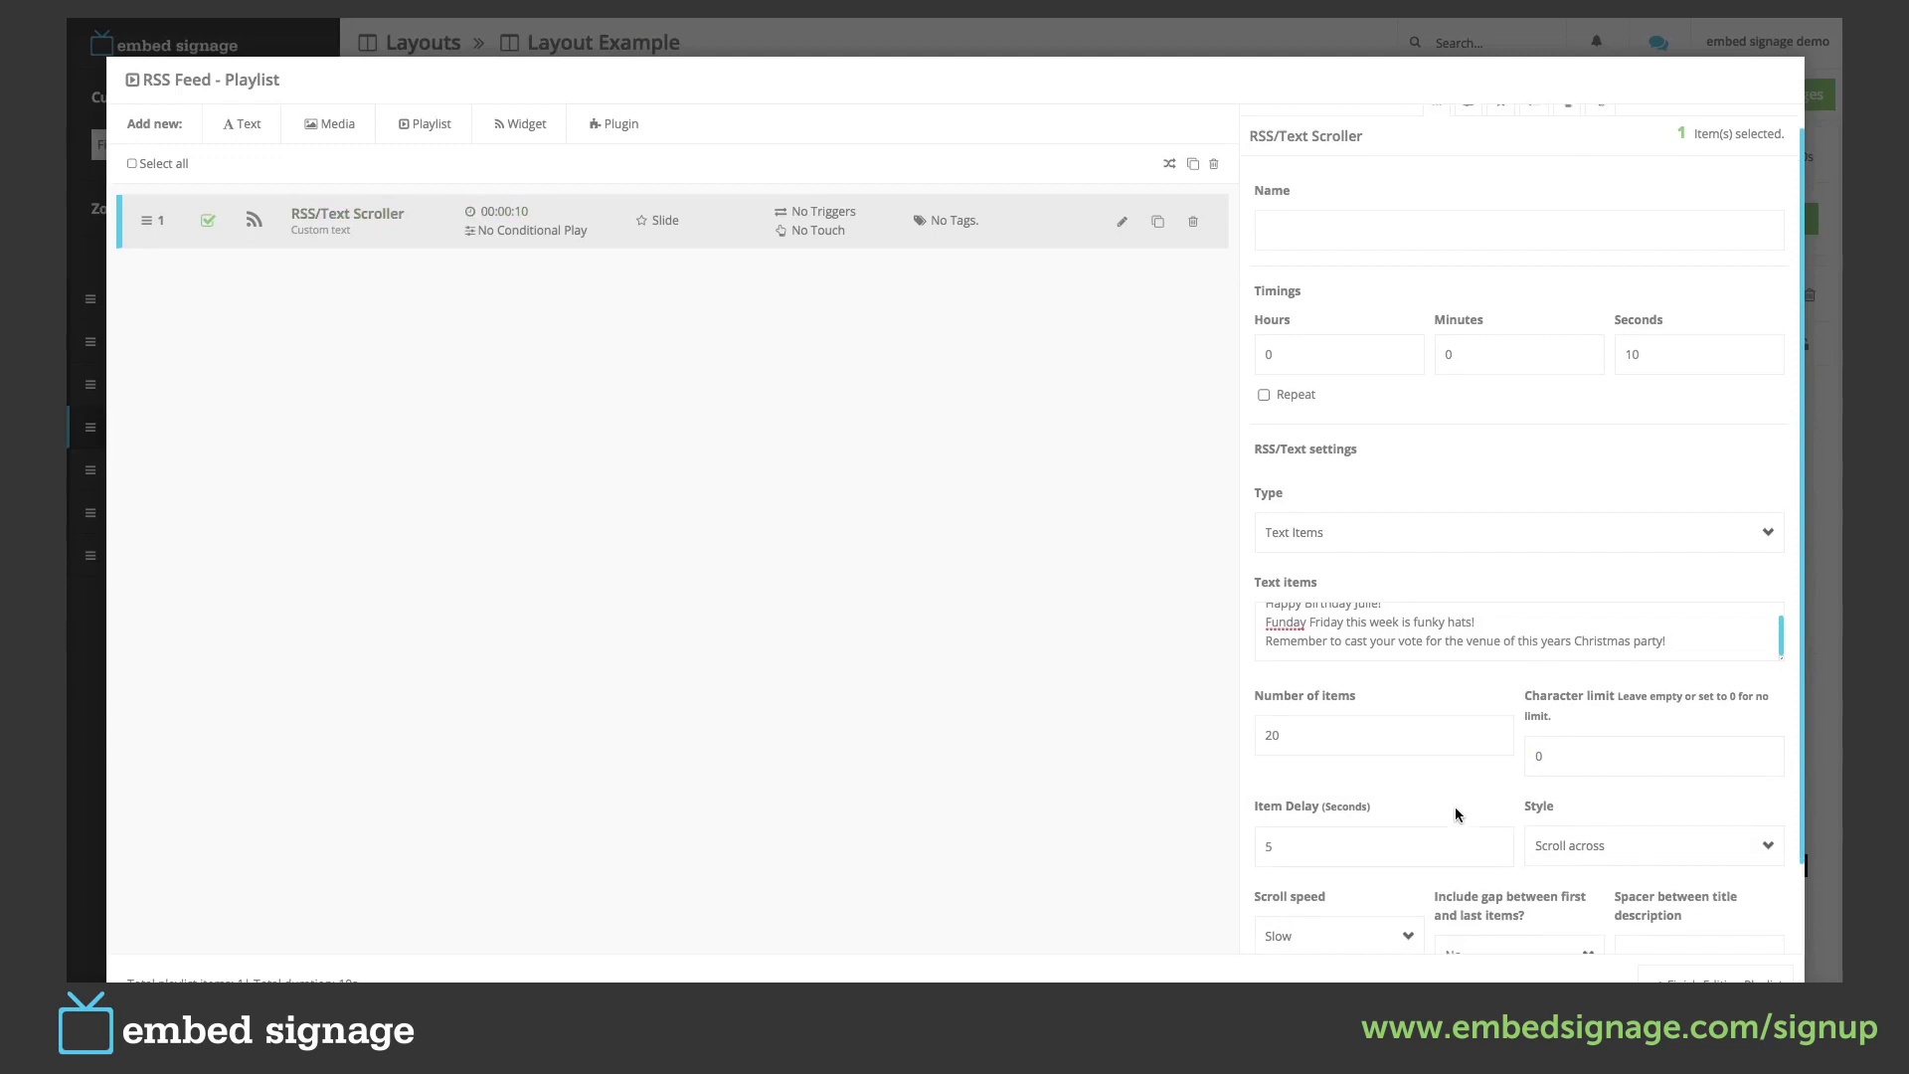
pyautogui.scroll(-2, 1455, 813)
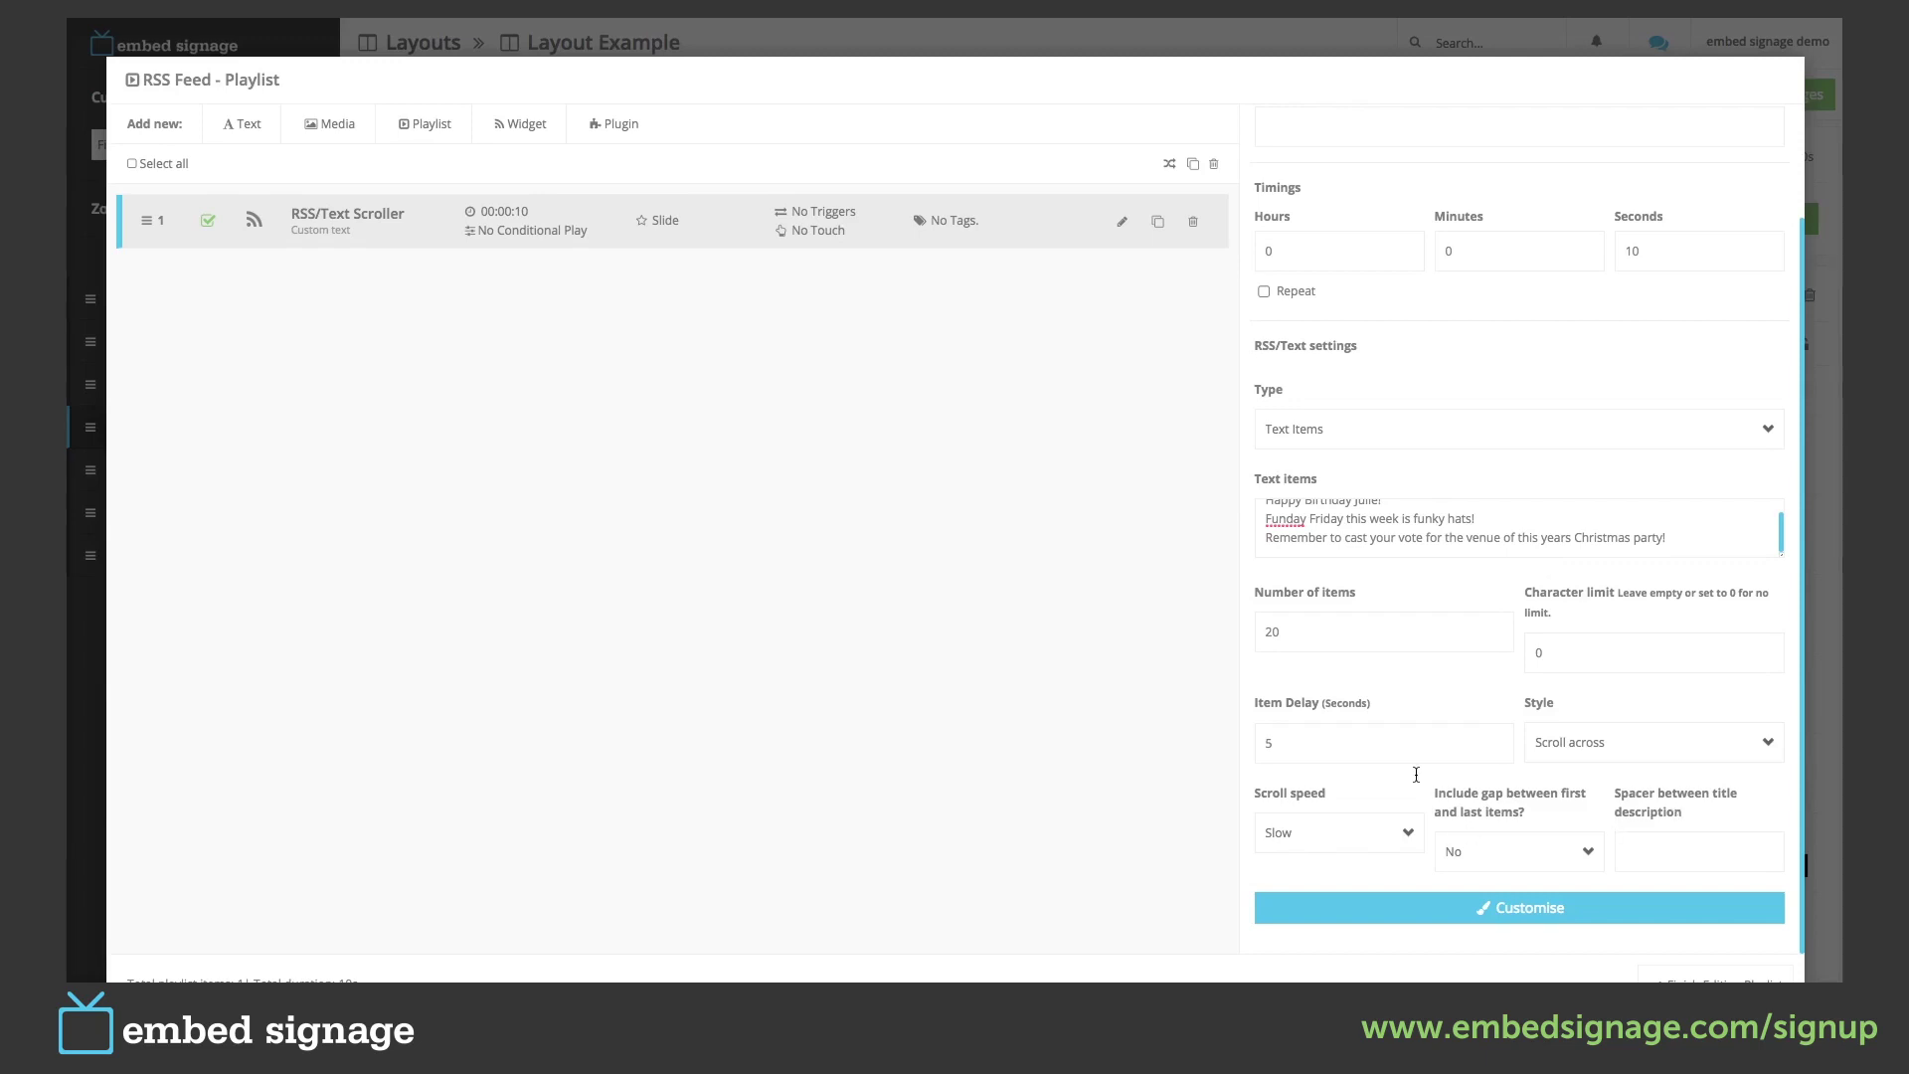
# Customise the scroller by setting its description text to the AmbleRegular font in white.
pyautogui.click(1531, 910)
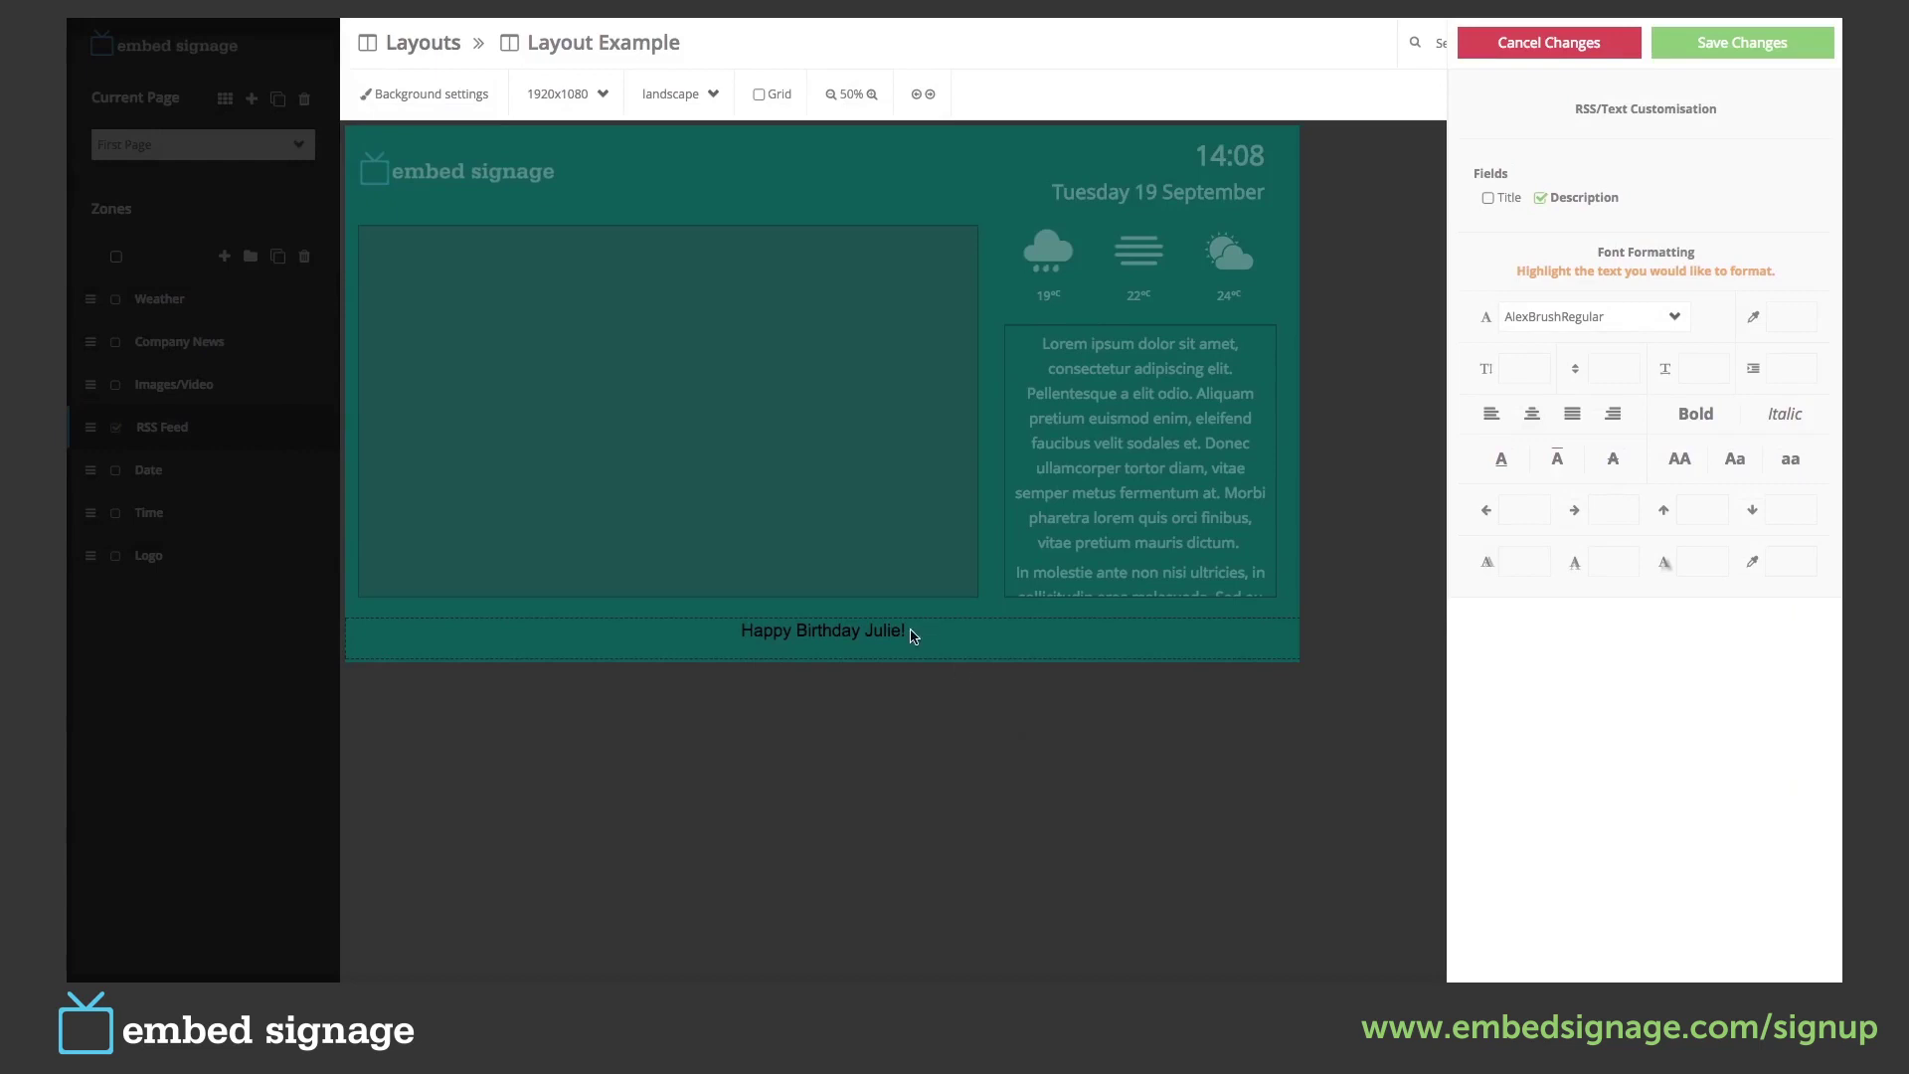
pyautogui.moveTo(913, 636); pyautogui.dragTo(734, 636)
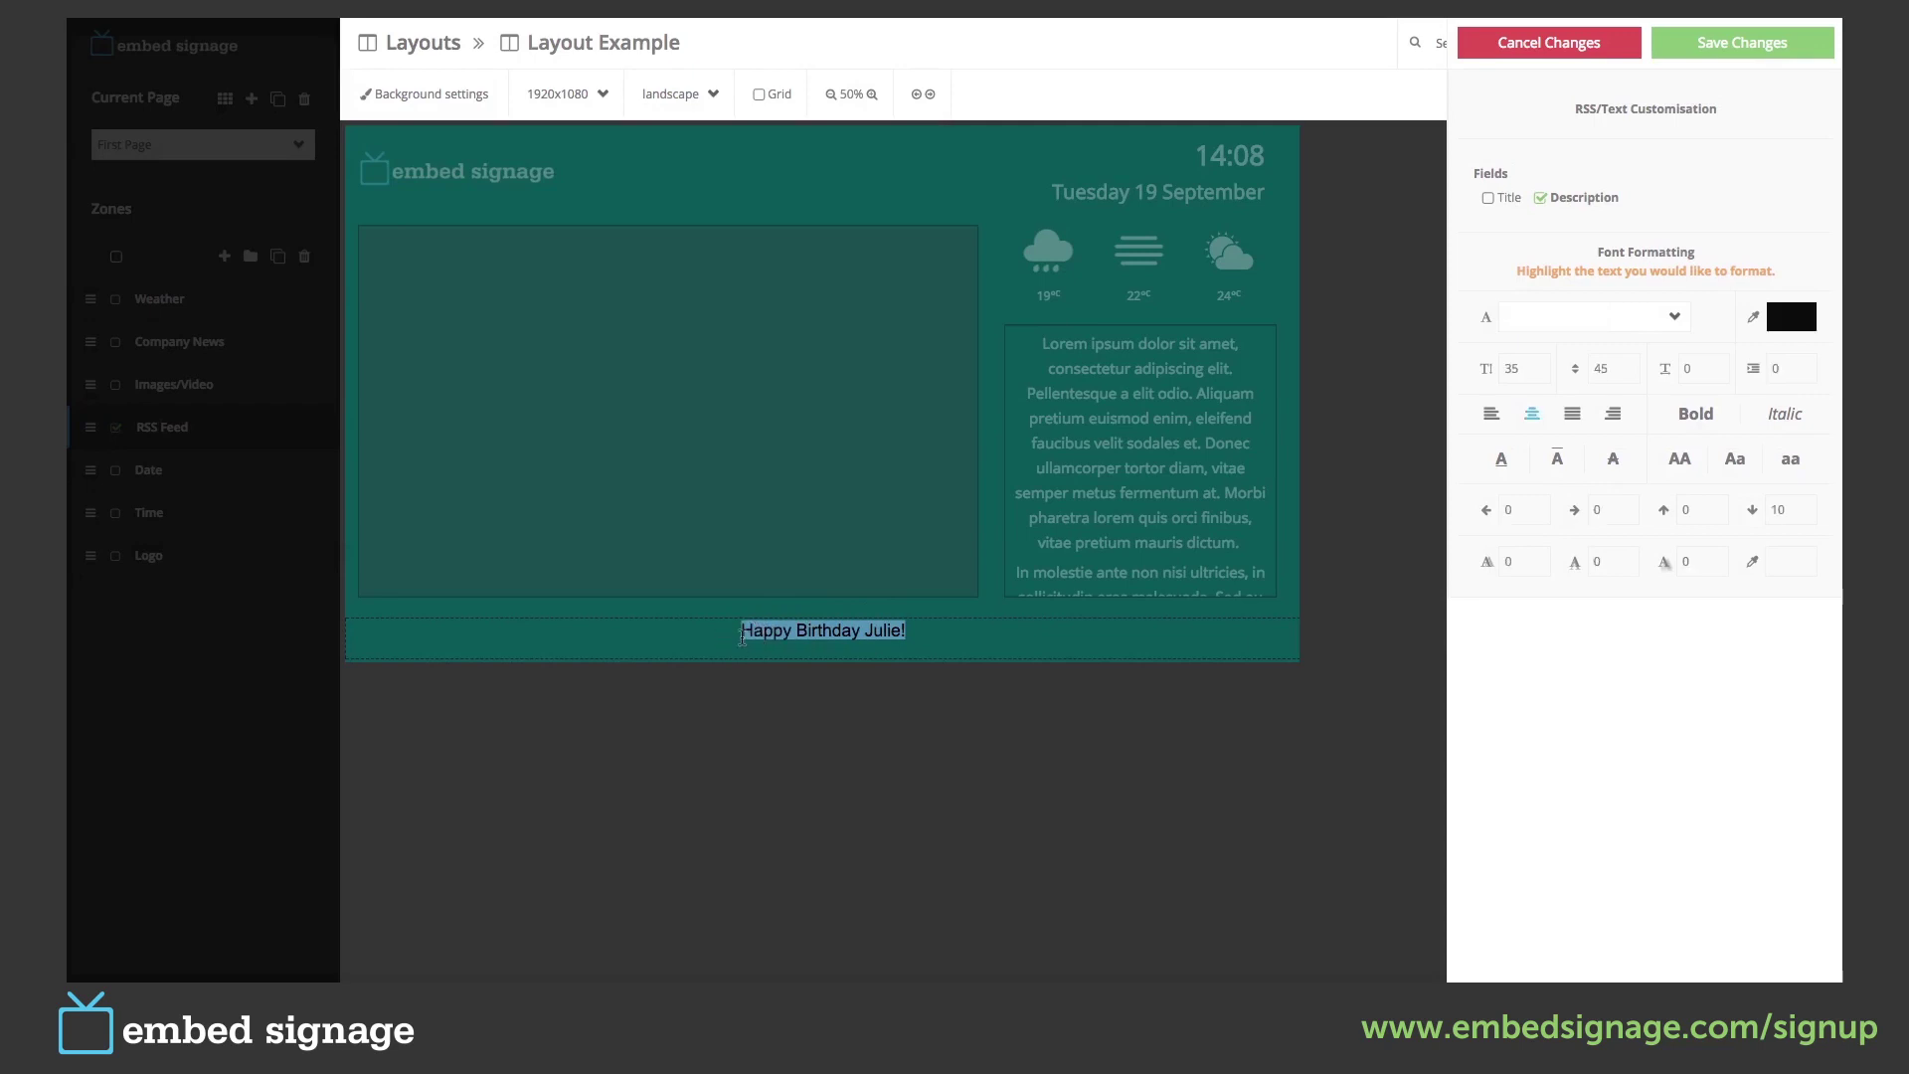
pyautogui.click(1562, 323)
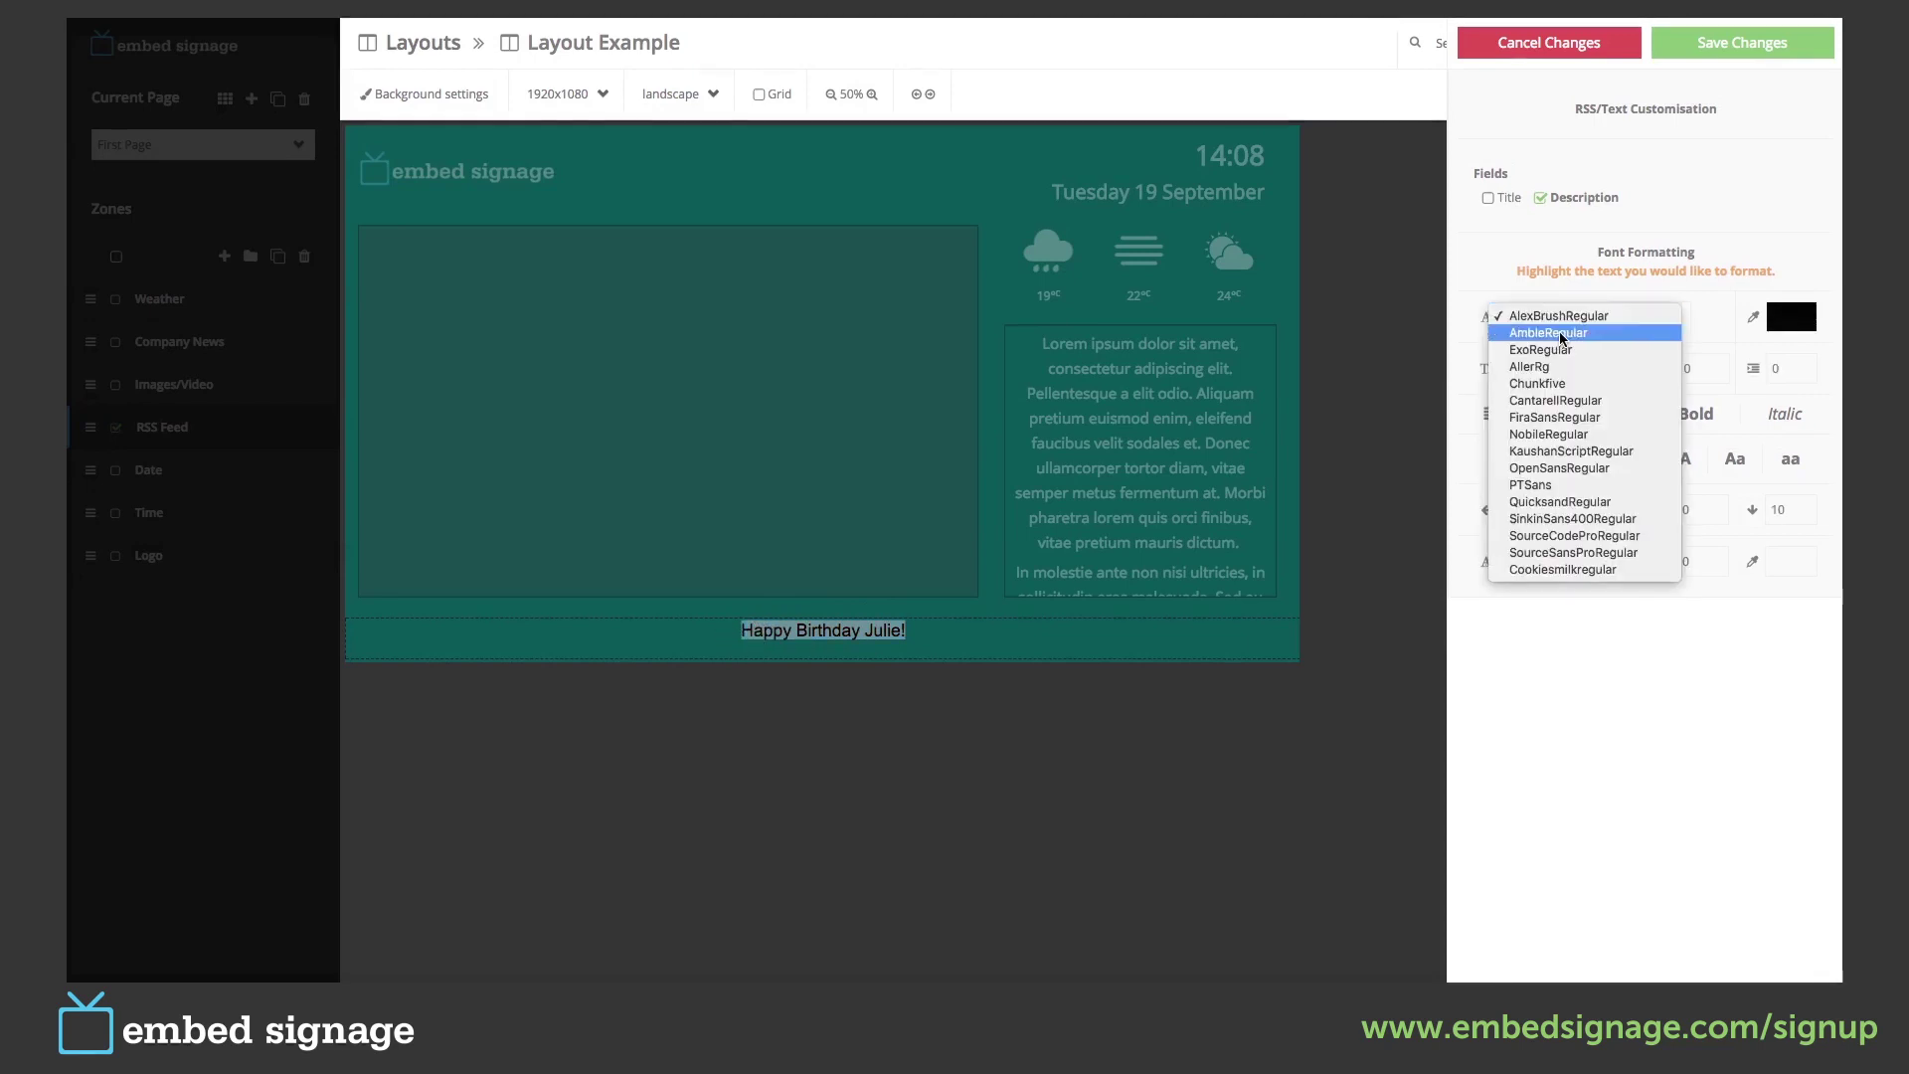
pyautogui.click(1561, 342)
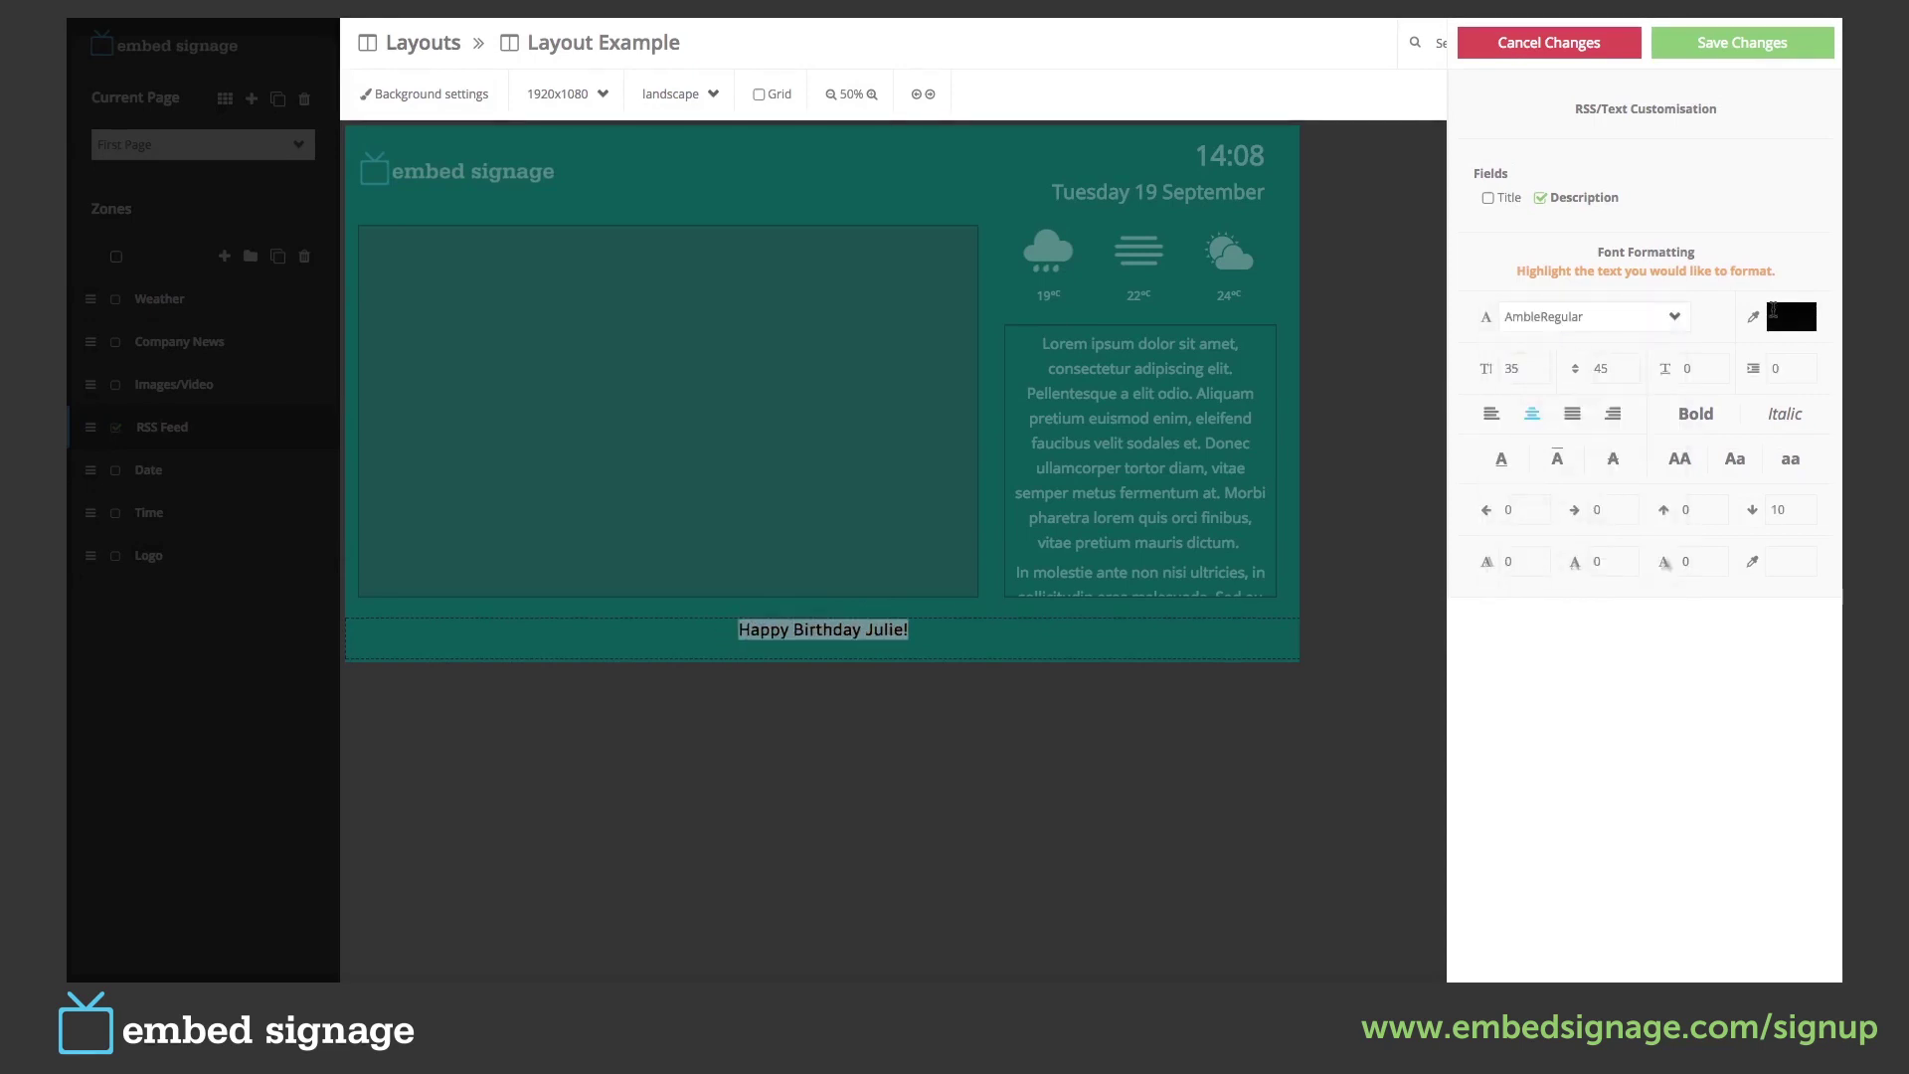
pyautogui.click(1774, 315)
pyautogui.moveTo(1400, 438); pyautogui.dragTo(1380, 352)
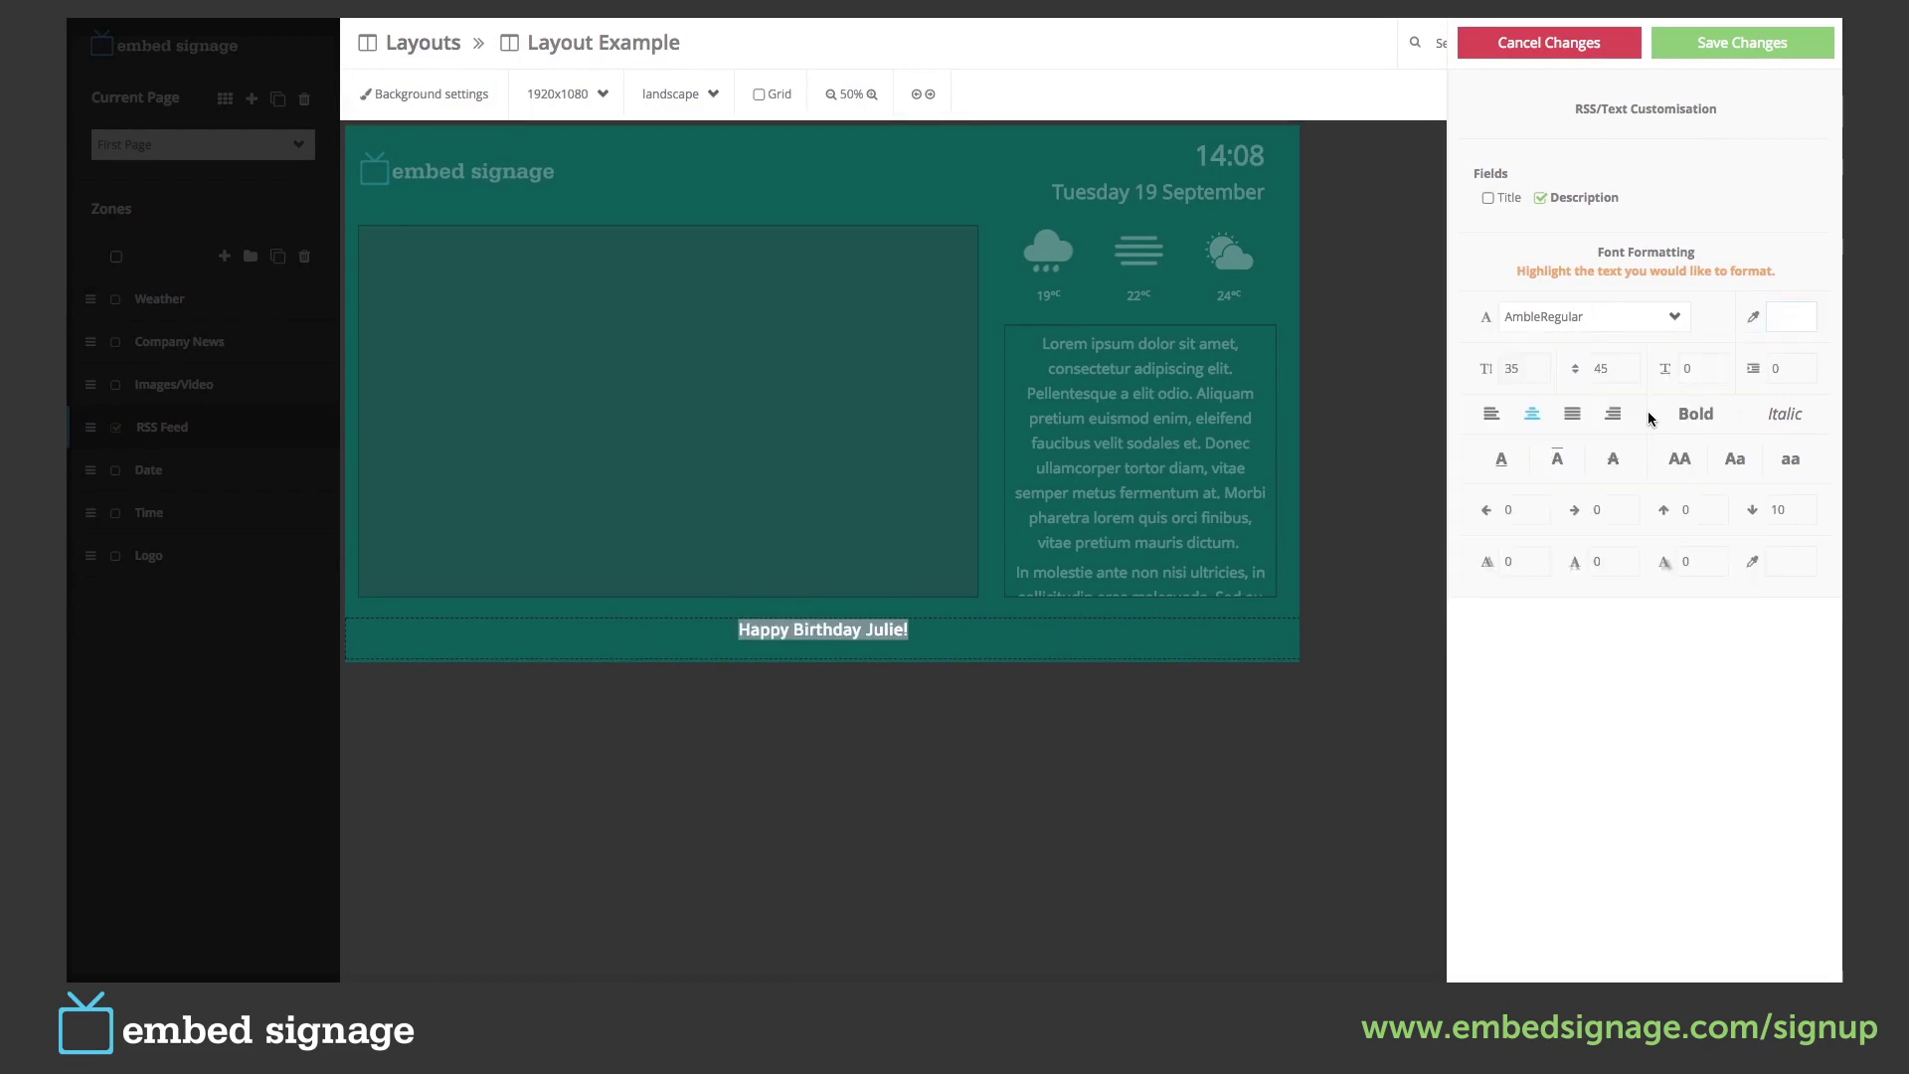
pyautogui.click(1745, 358)
# Set the scroller text's font size to 40 and its line height to 80.
pyautogui.moveTo(1521, 370); pyautogui.dragTo(1487, 371)
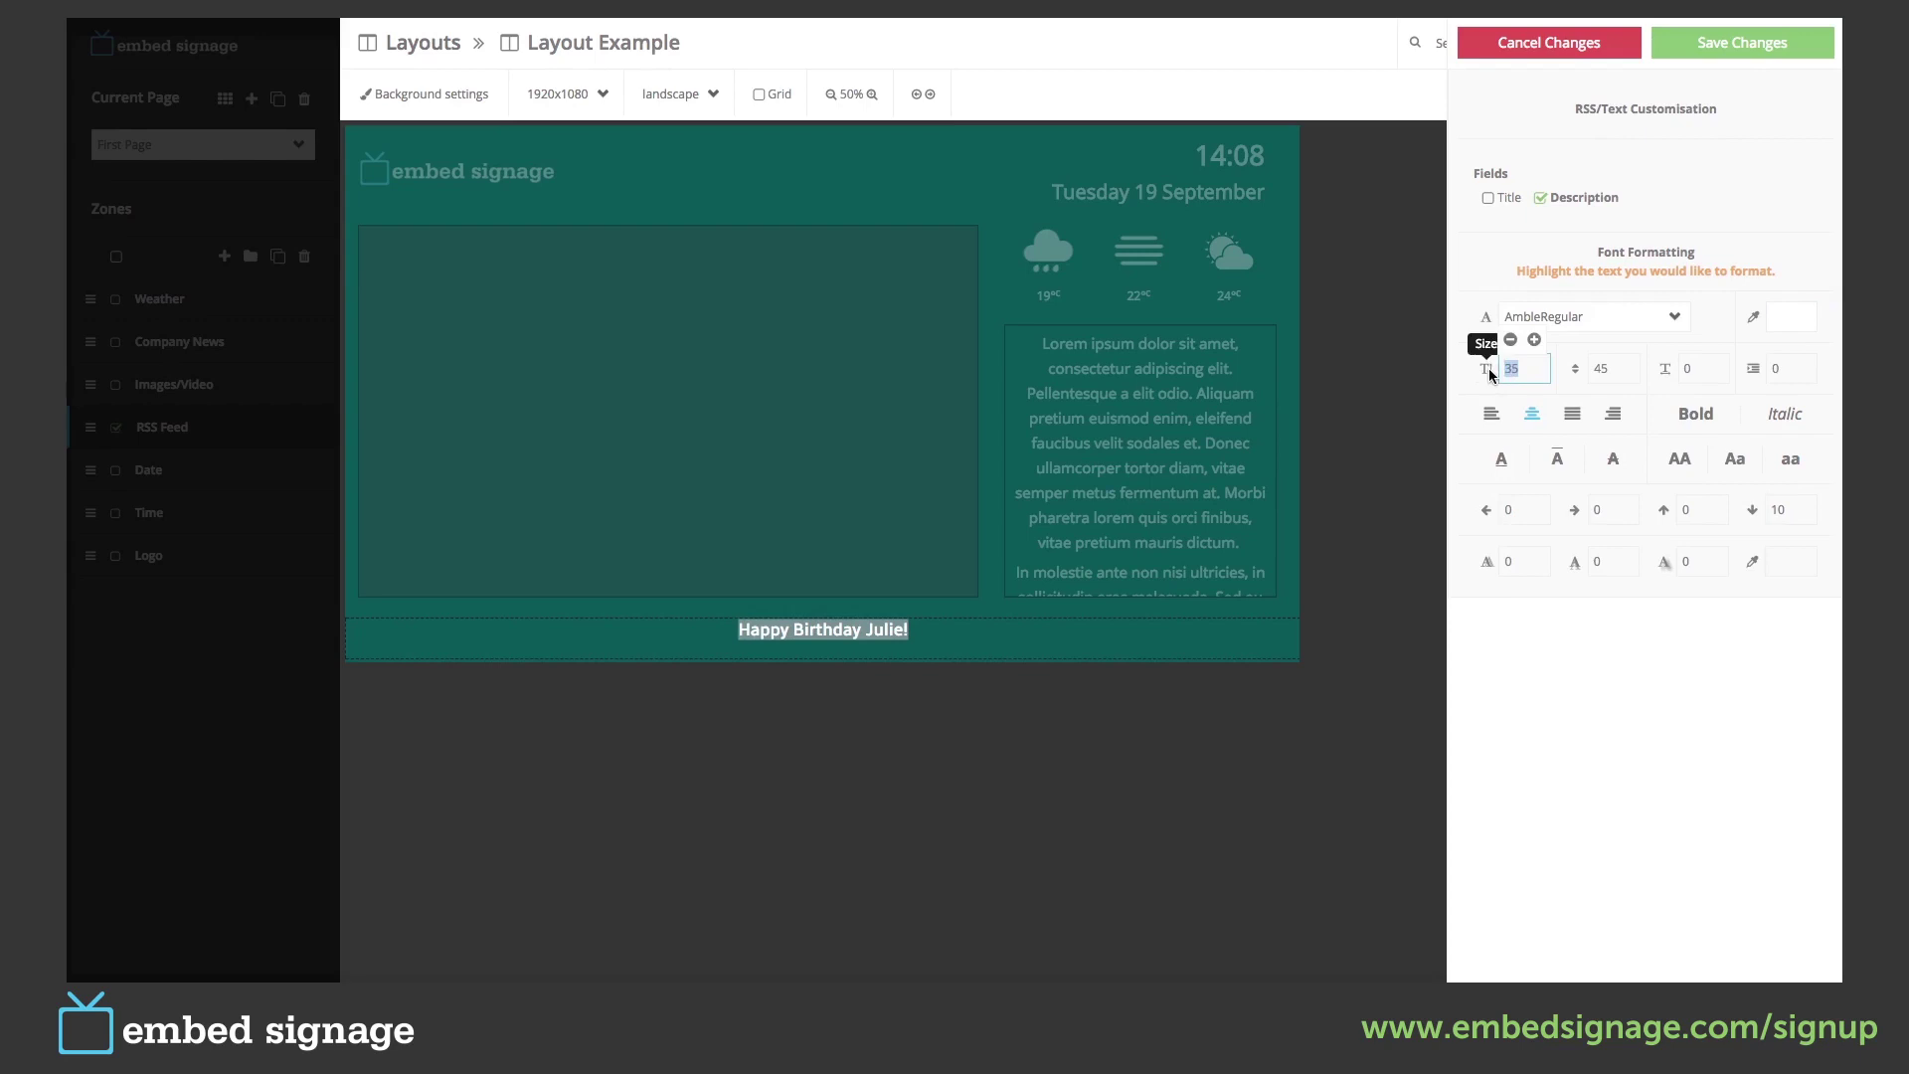
pyautogui.write('40')
pyautogui.doubleClick(1602, 370)
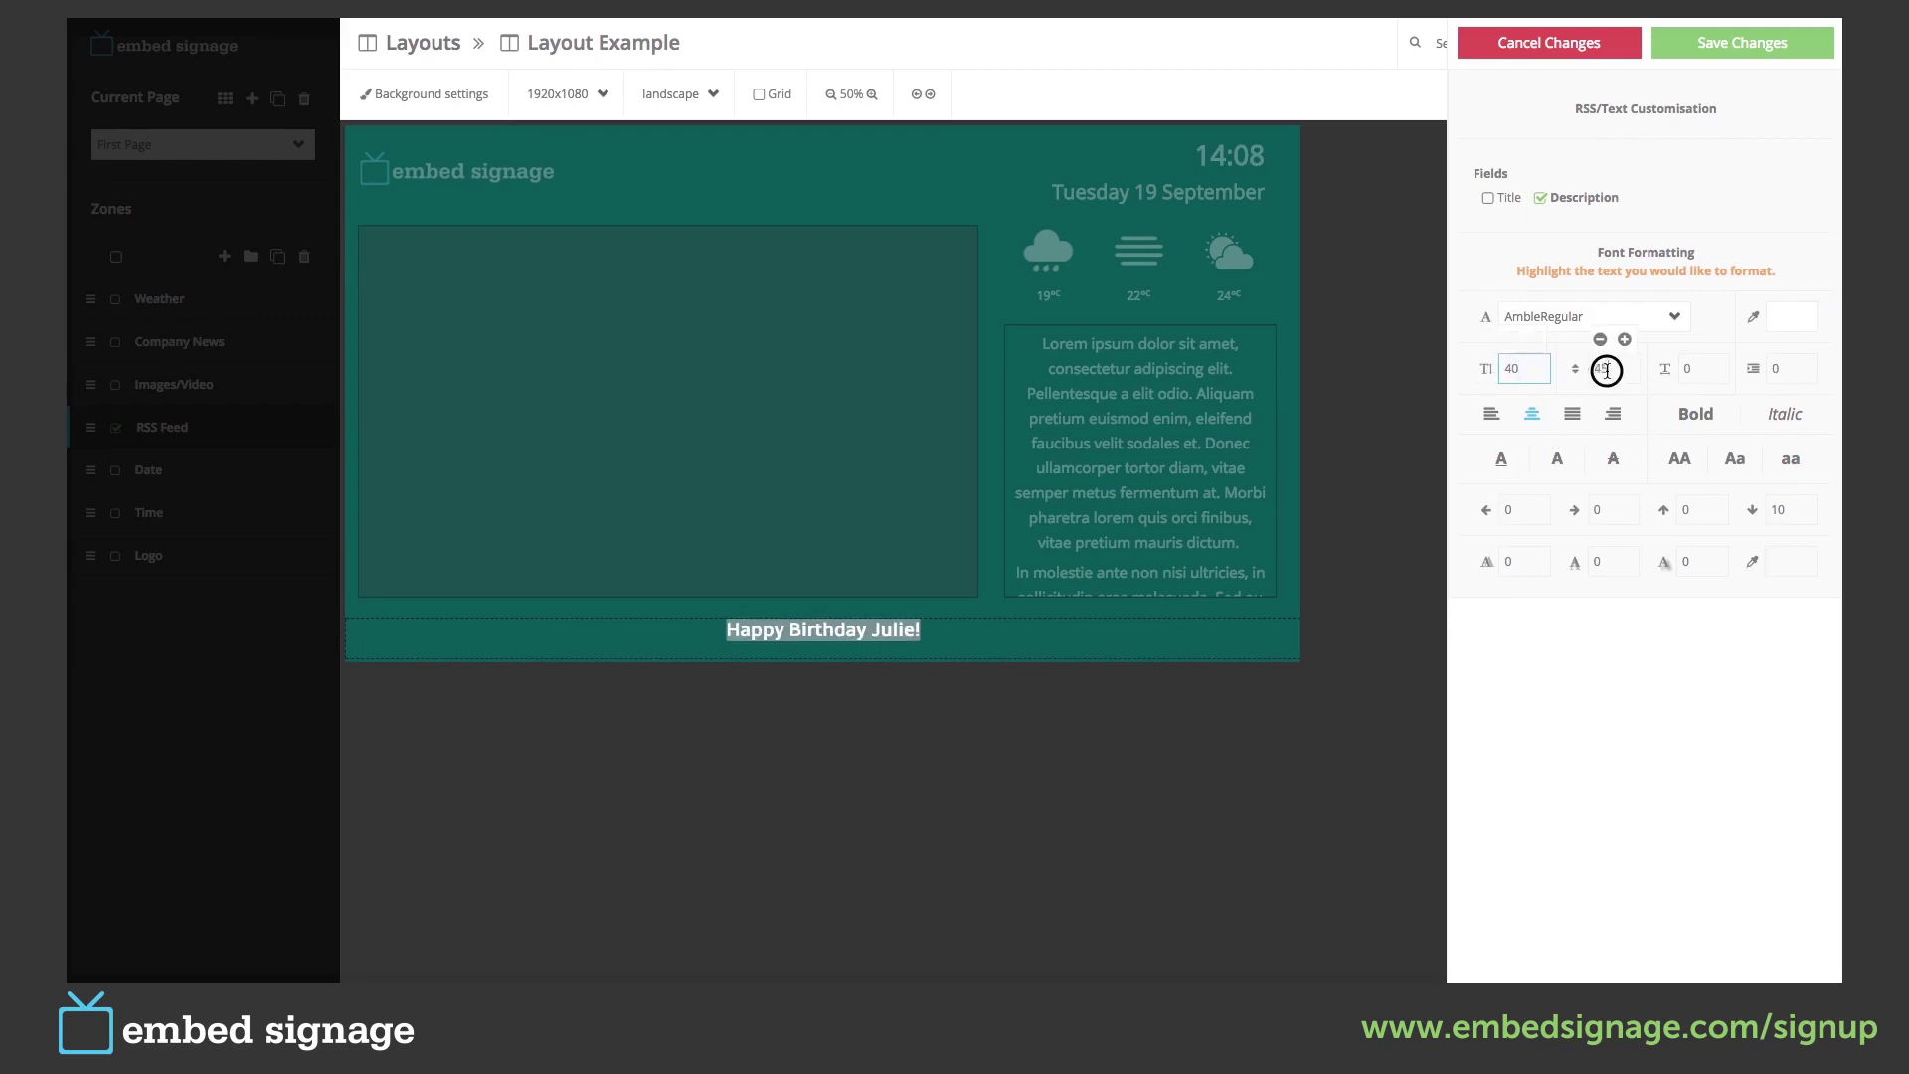
pyautogui.write('60')
pyautogui.press('BackSpace')
pyautogui.press('BackSpace')
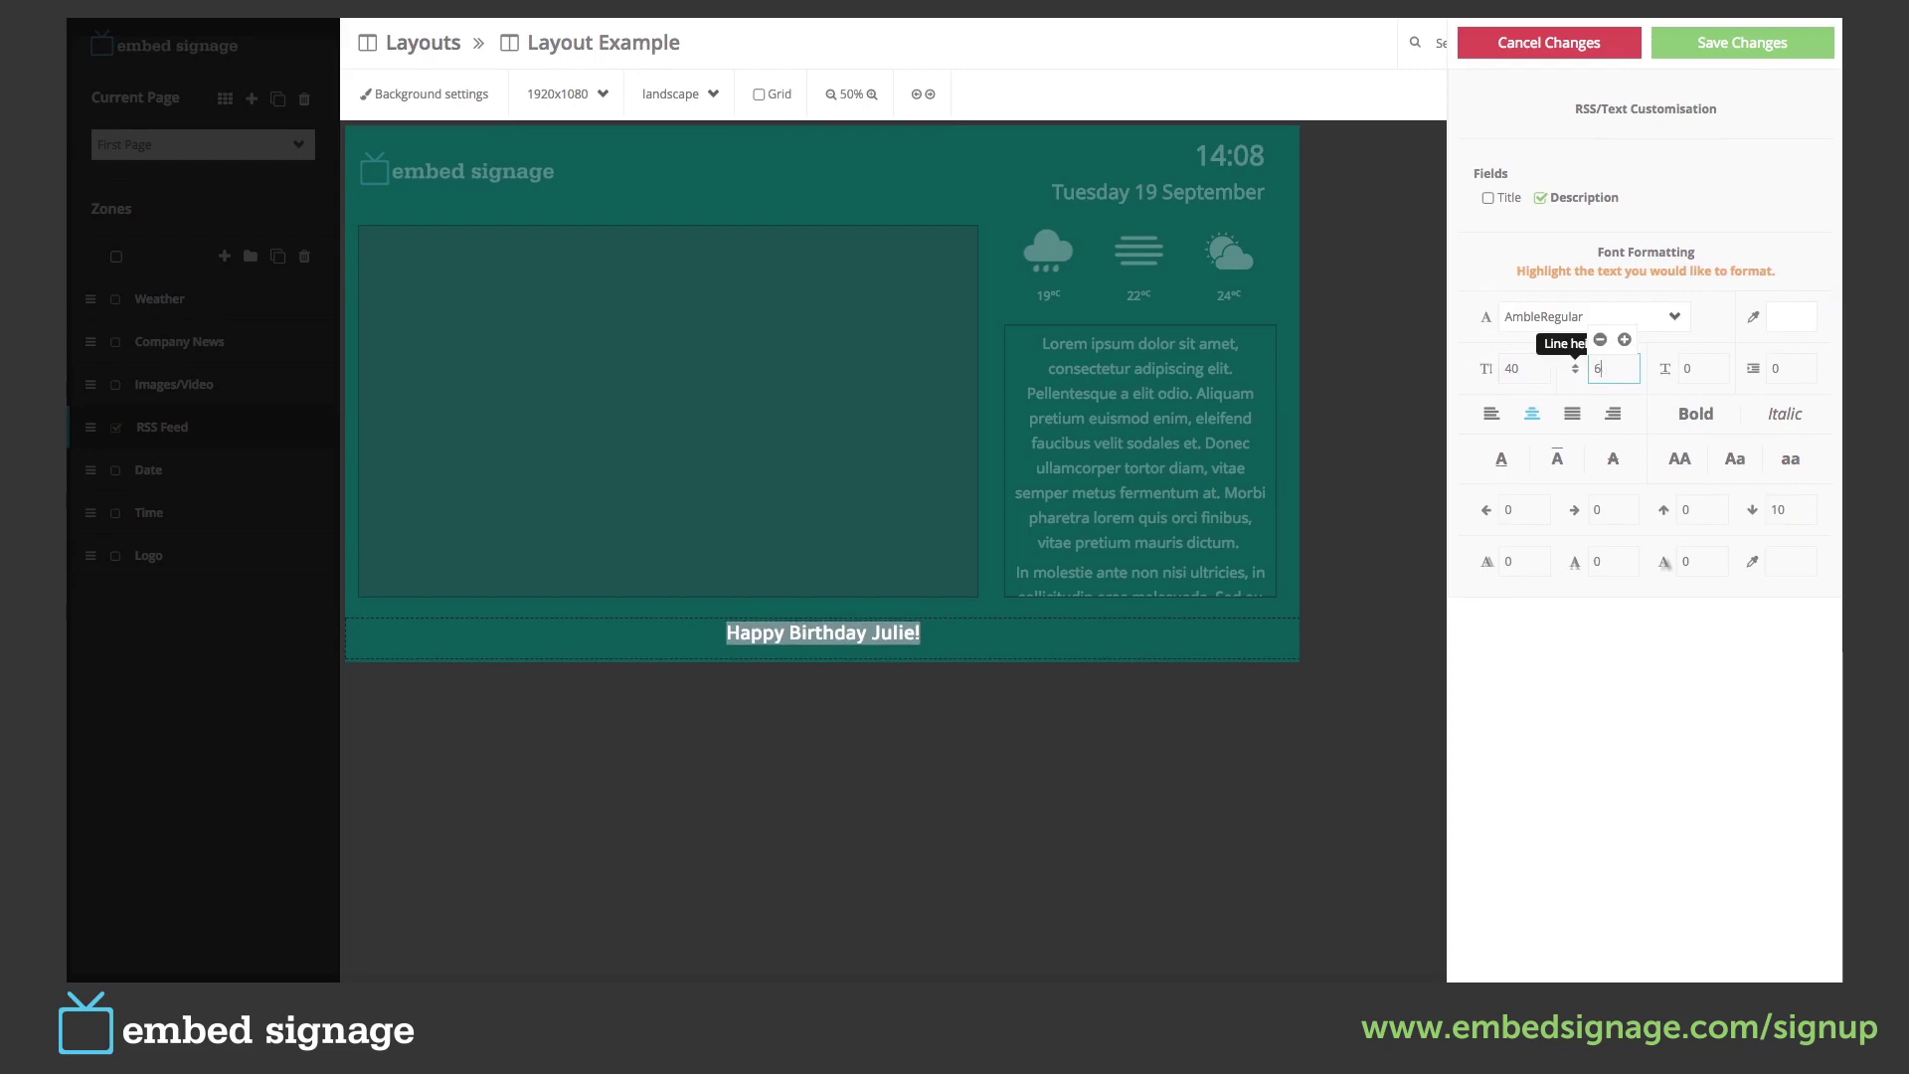
pyautogui.write('80')
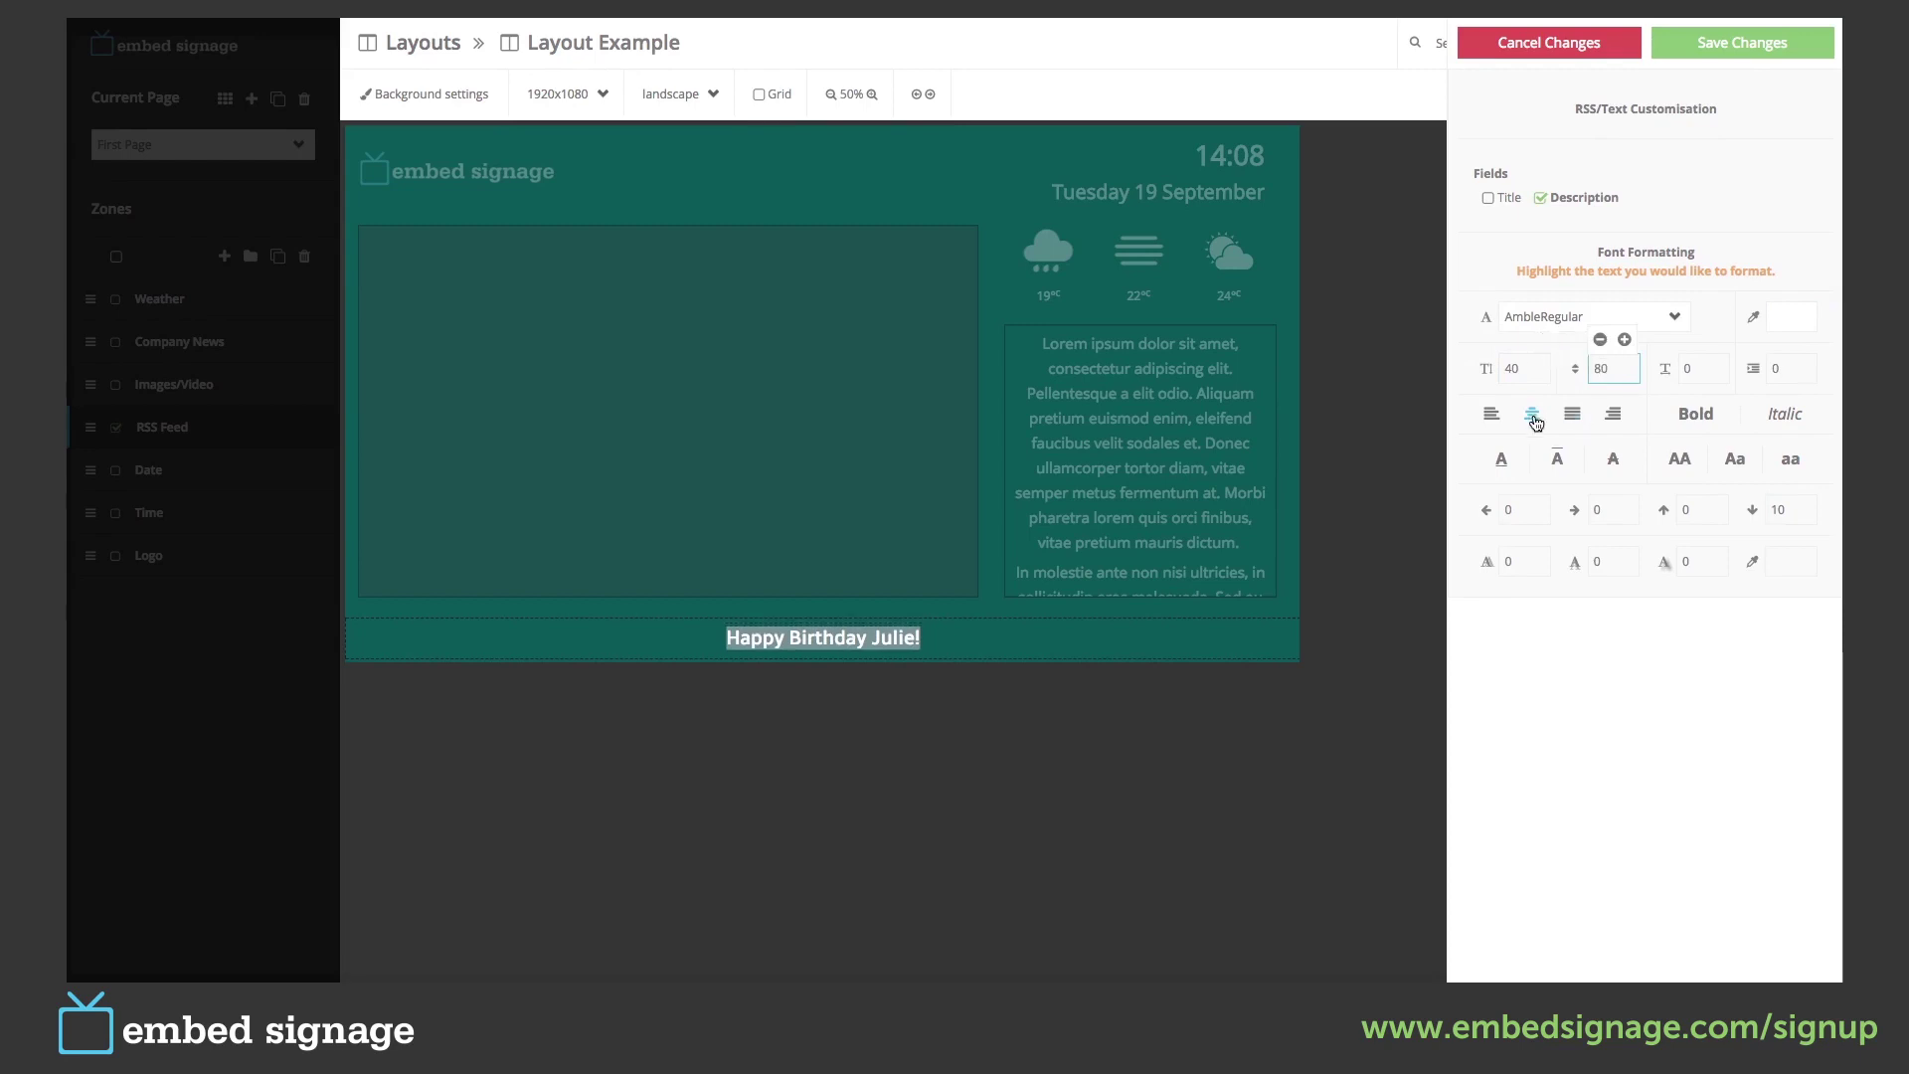
# Save the scroller customisation, finish editing the RSS Feed playlist, and save the layout with the Save & Preview option.
pyautogui.click(1741, 48)
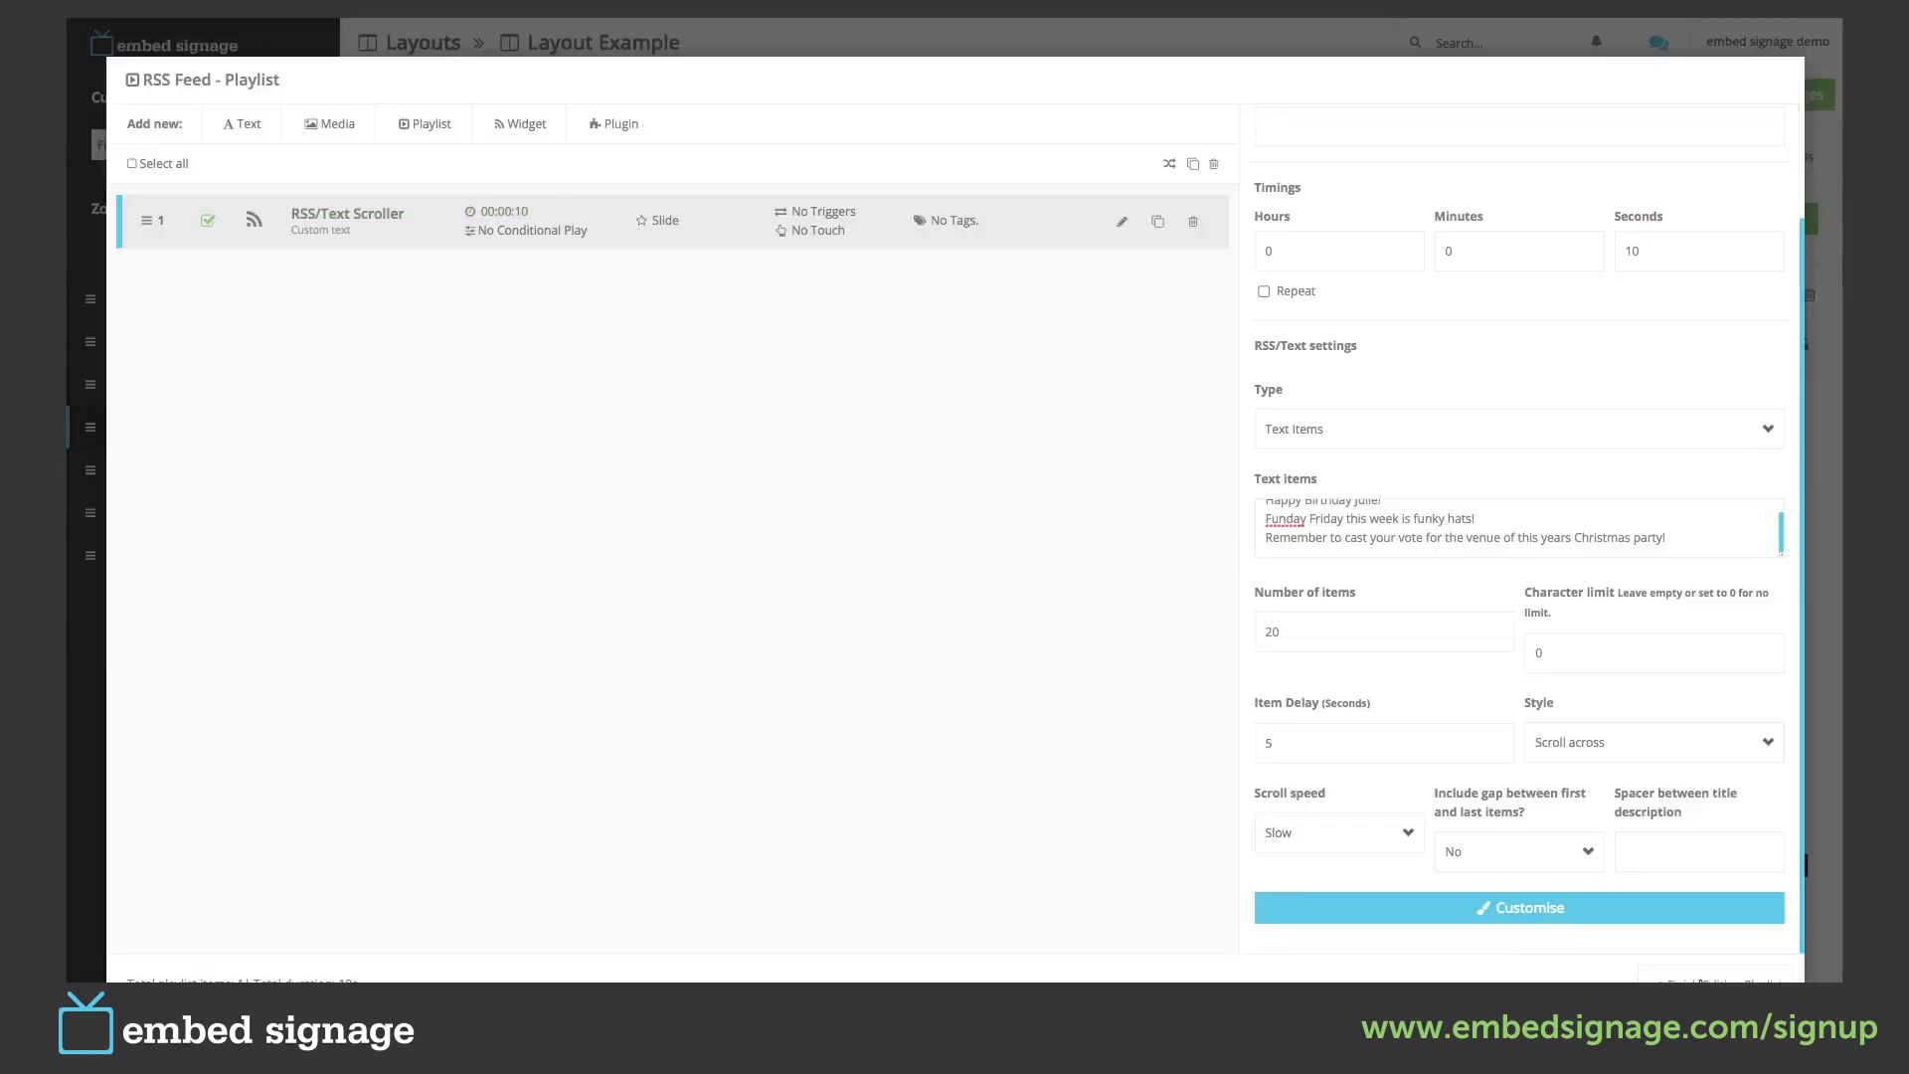
pyautogui.click(1702, 982)
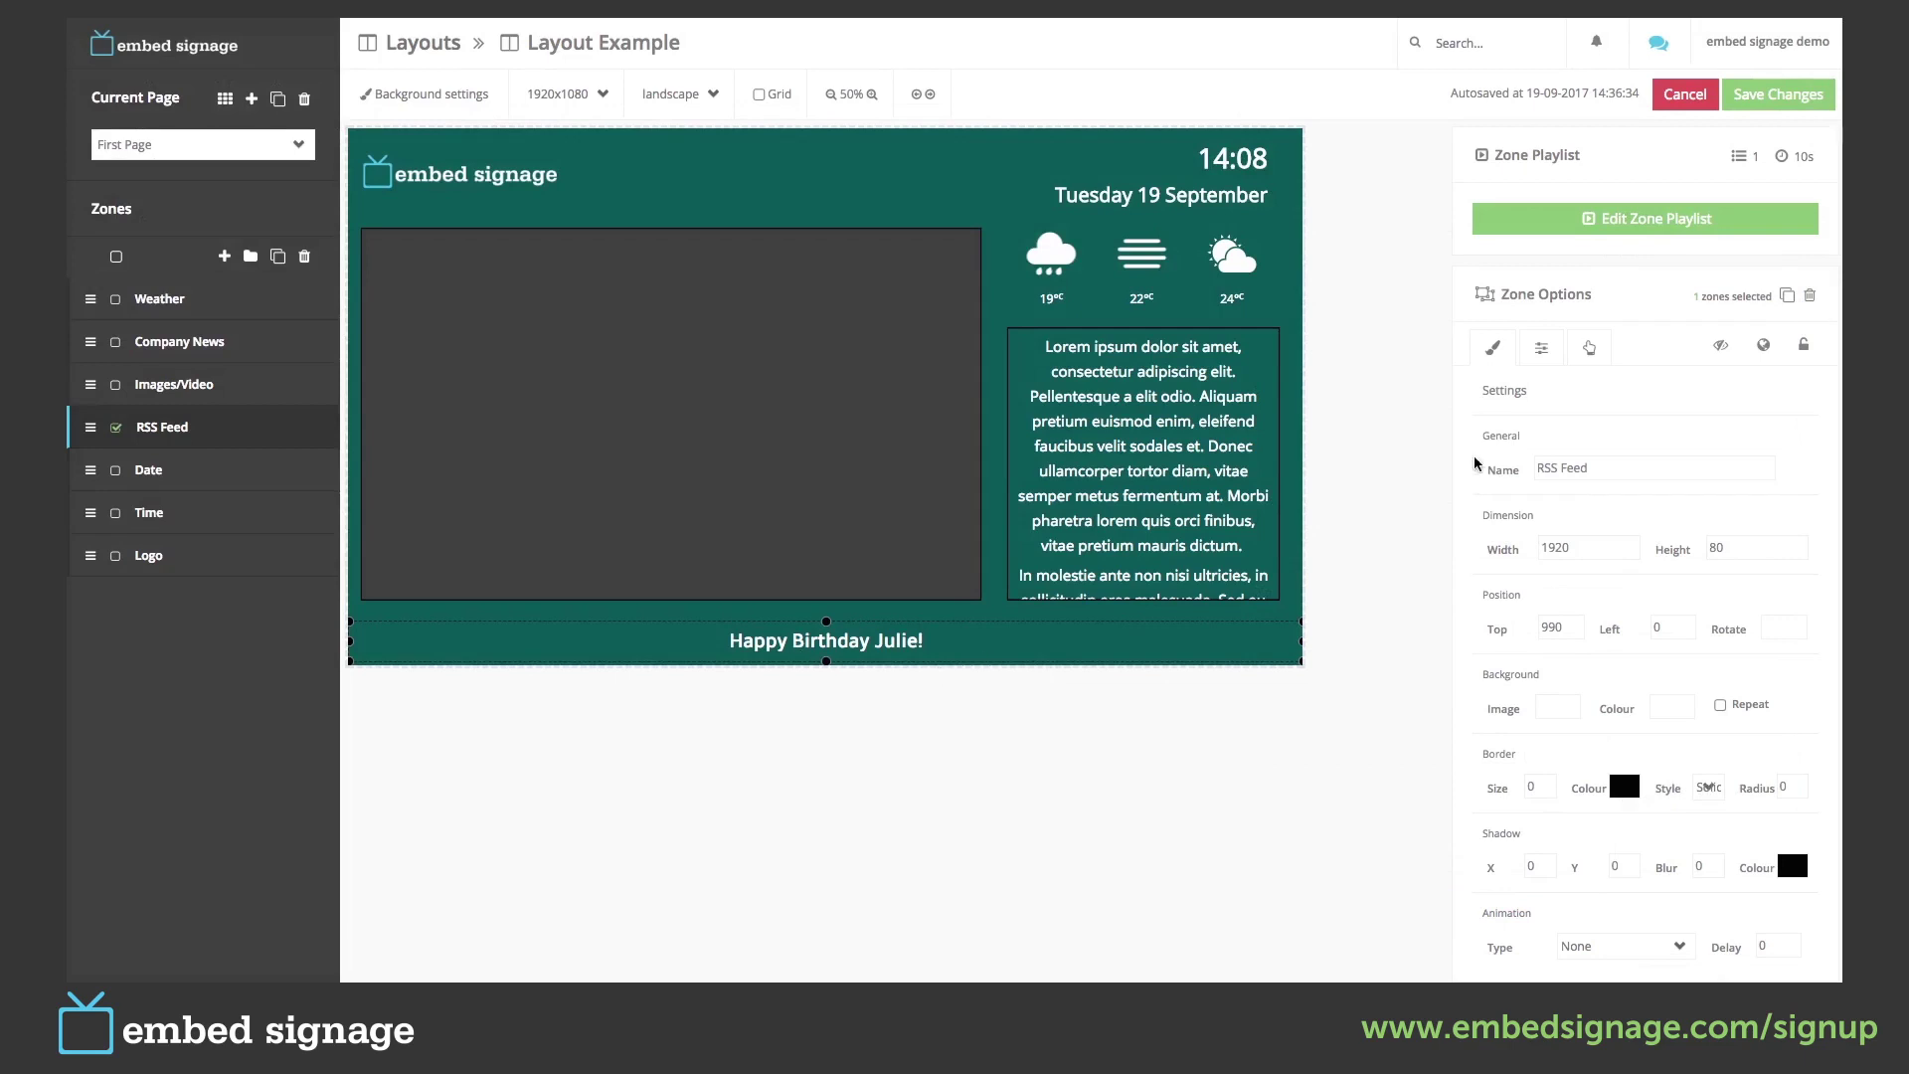
pyautogui.click(1778, 93)
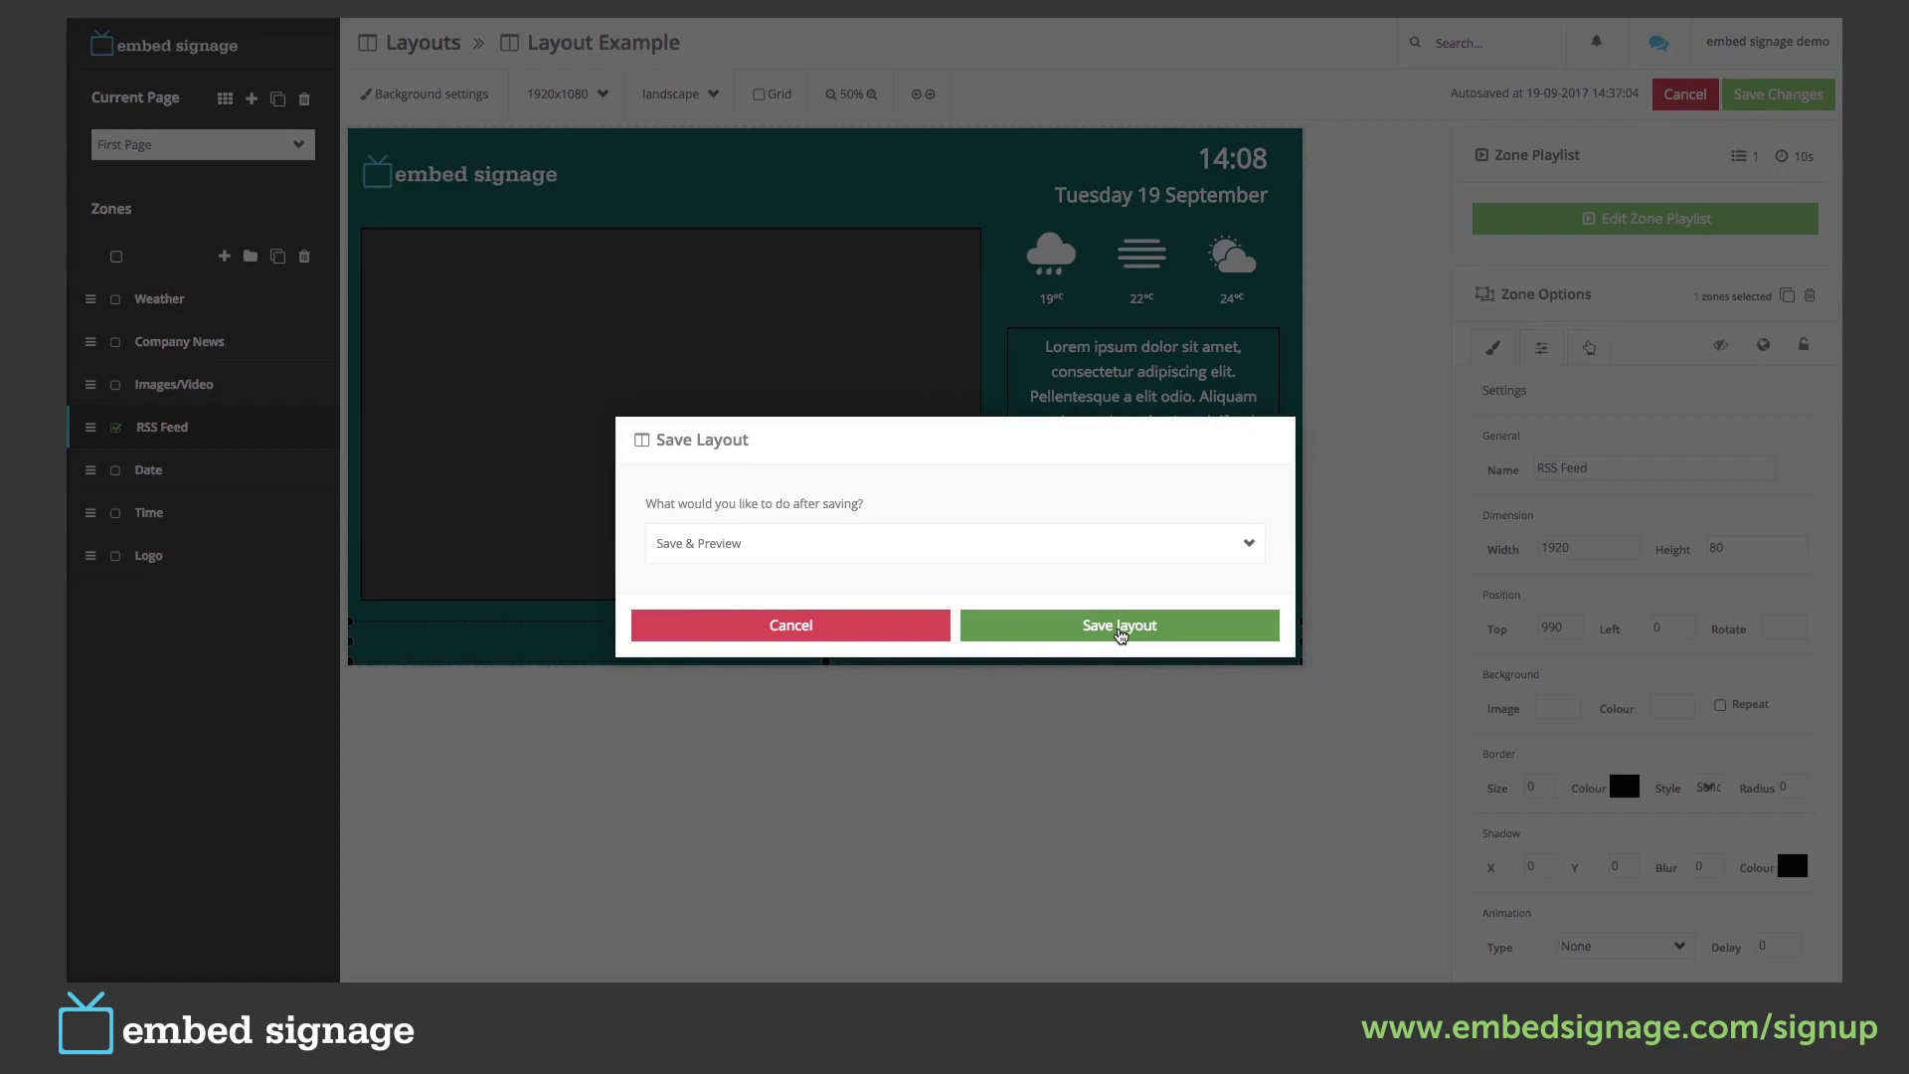
pyautogui.click(1119, 627)
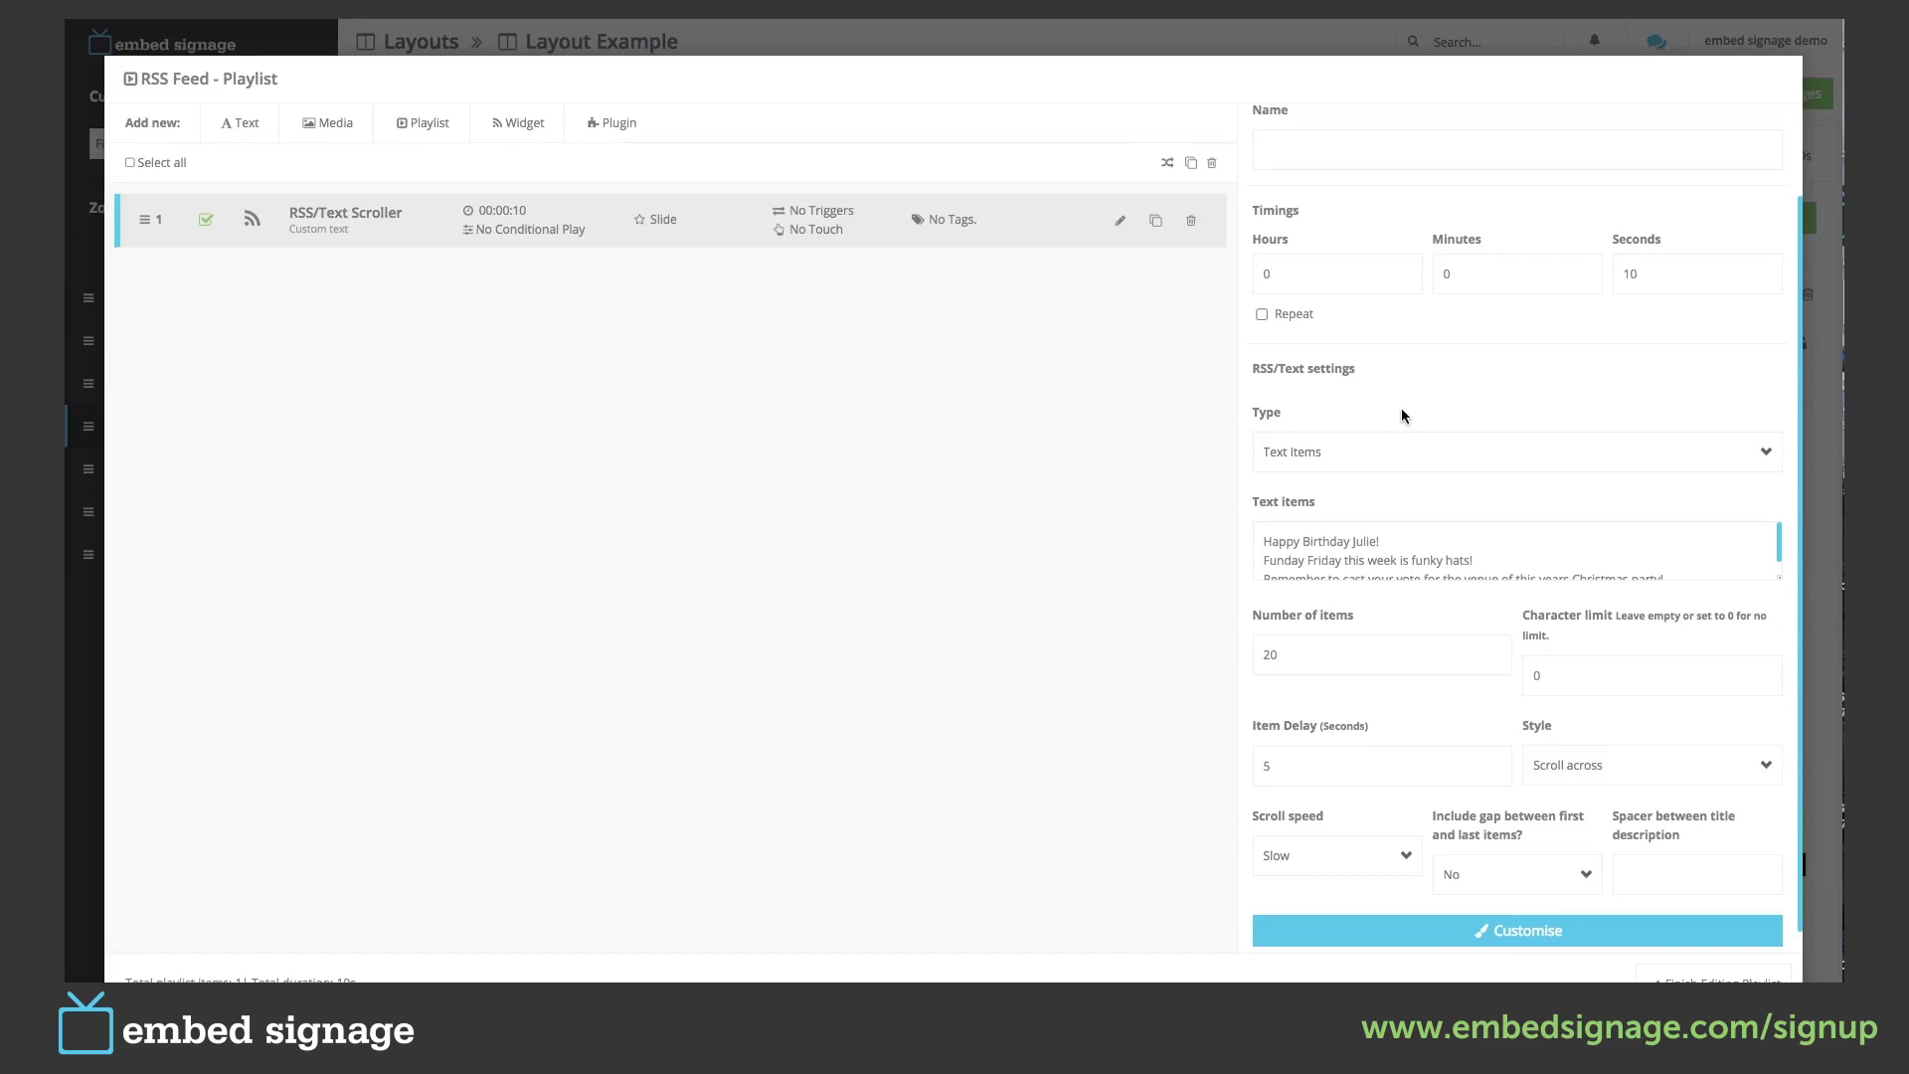
# Switch the scroller's type back to RSS Feed and select its BBC world news feed URL.
pyautogui.click(1380, 451)
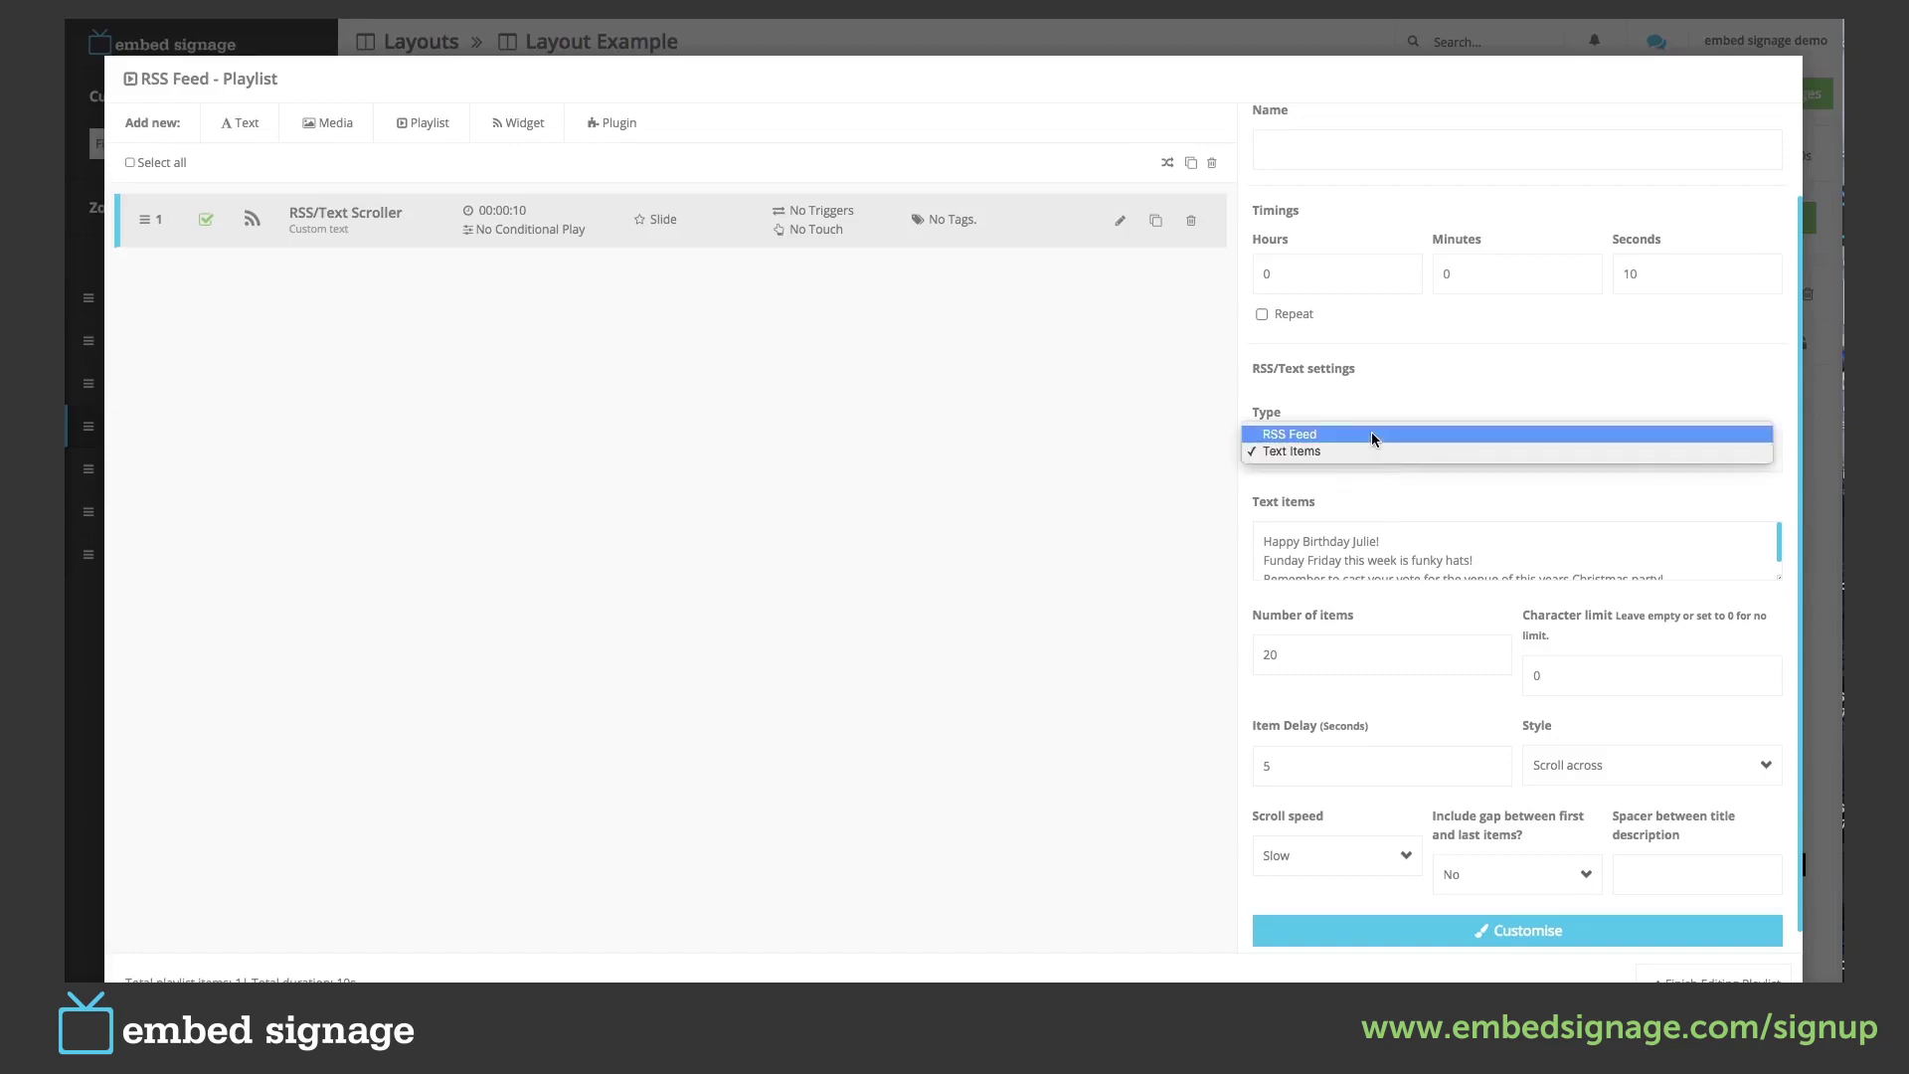
pyautogui.click(1370, 434)
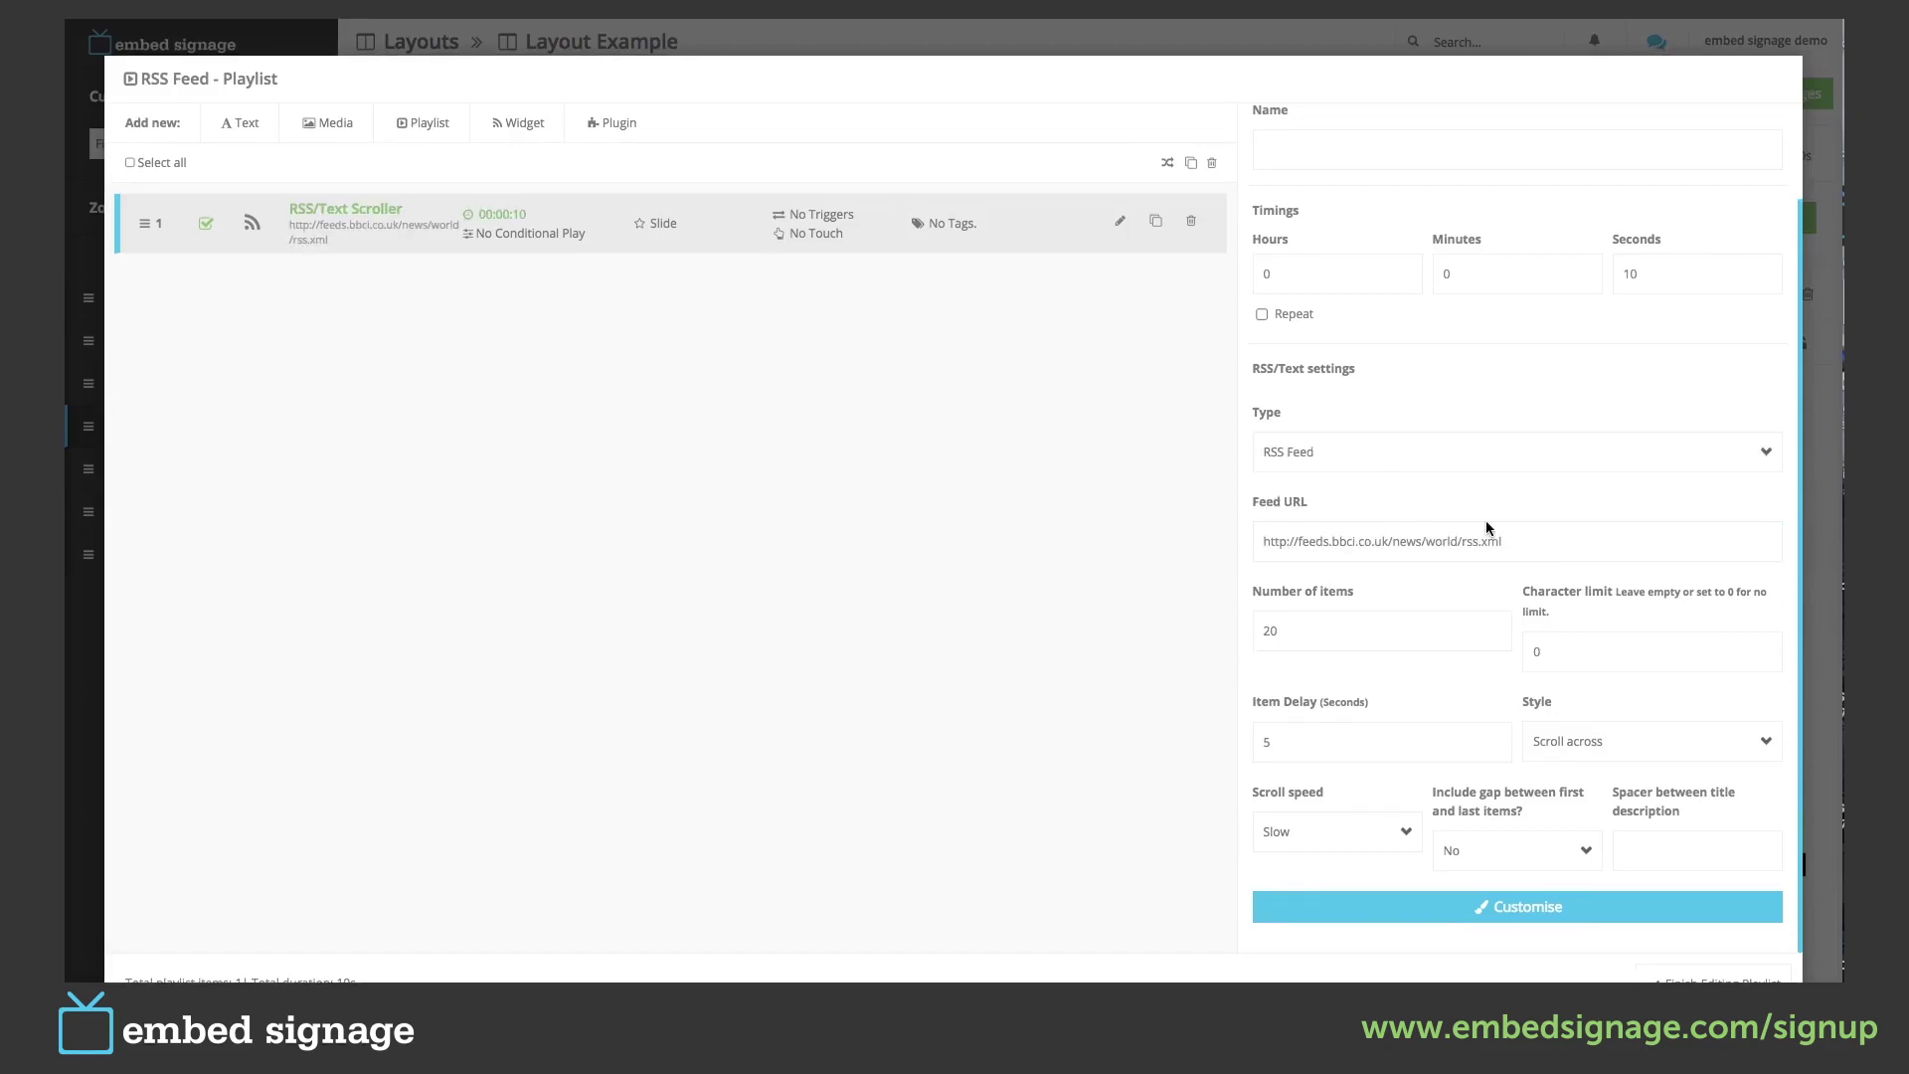
pyautogui.moveTo(1514, 541); pyautogui.dragTo(1259, 539)
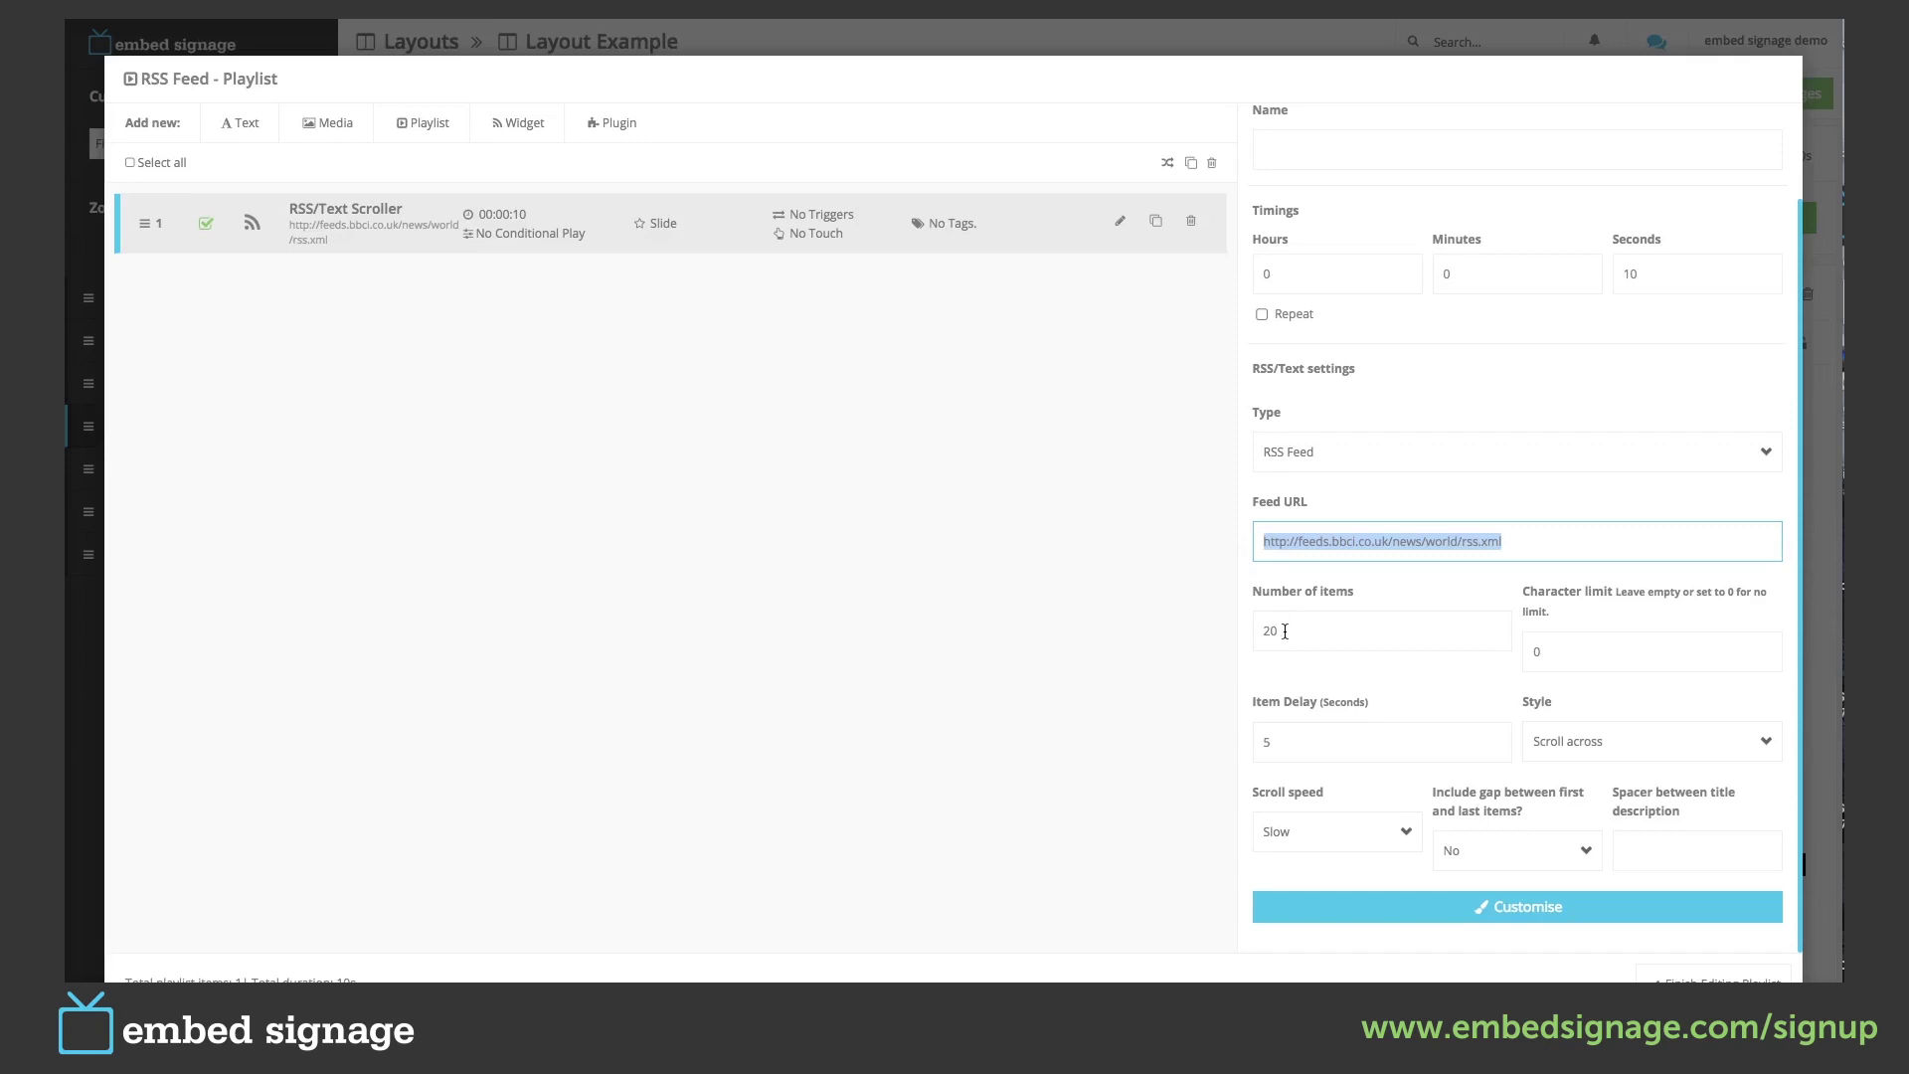
# Open the RSS scroller's customisation and set it to display only the Title field, without the Description.
pyautogui.moveTo(1284, 632); pyautogui.dragTo(1266, 629)
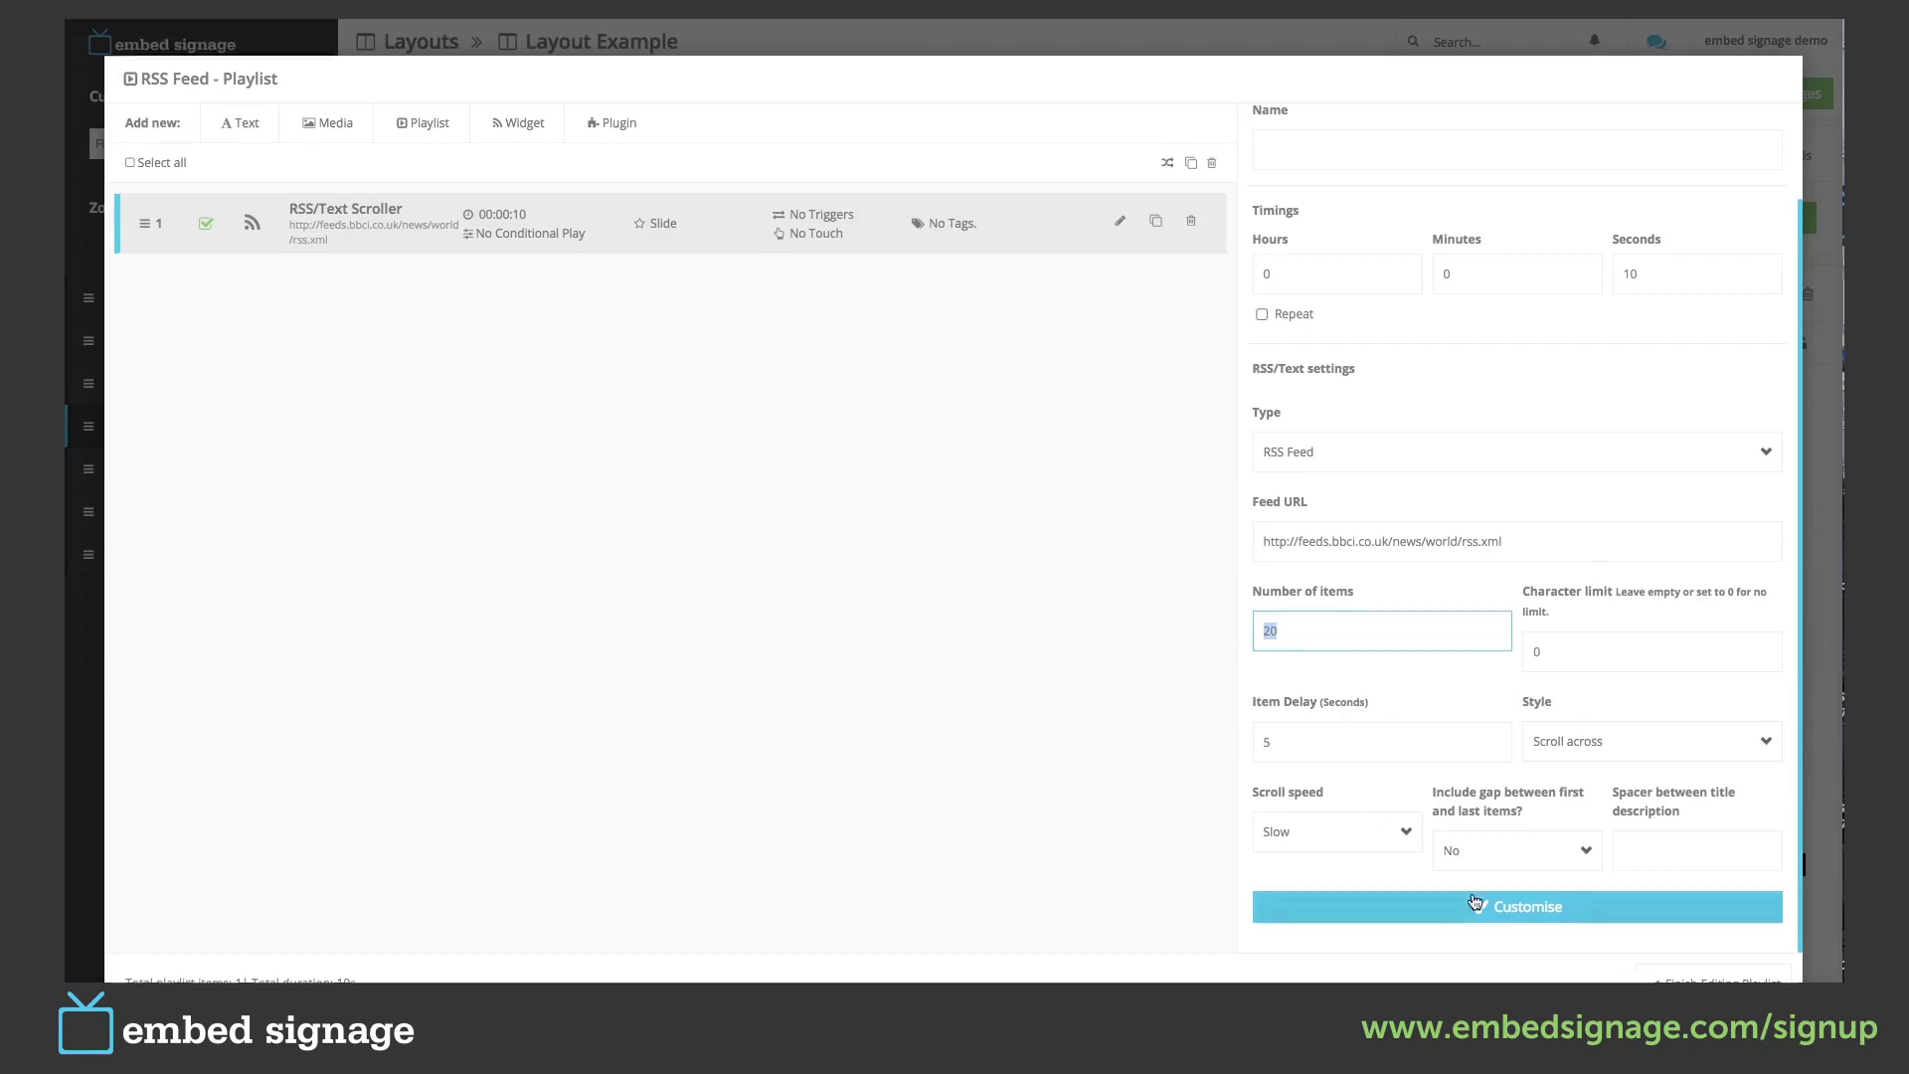
pyautogui.click(1519, 905)
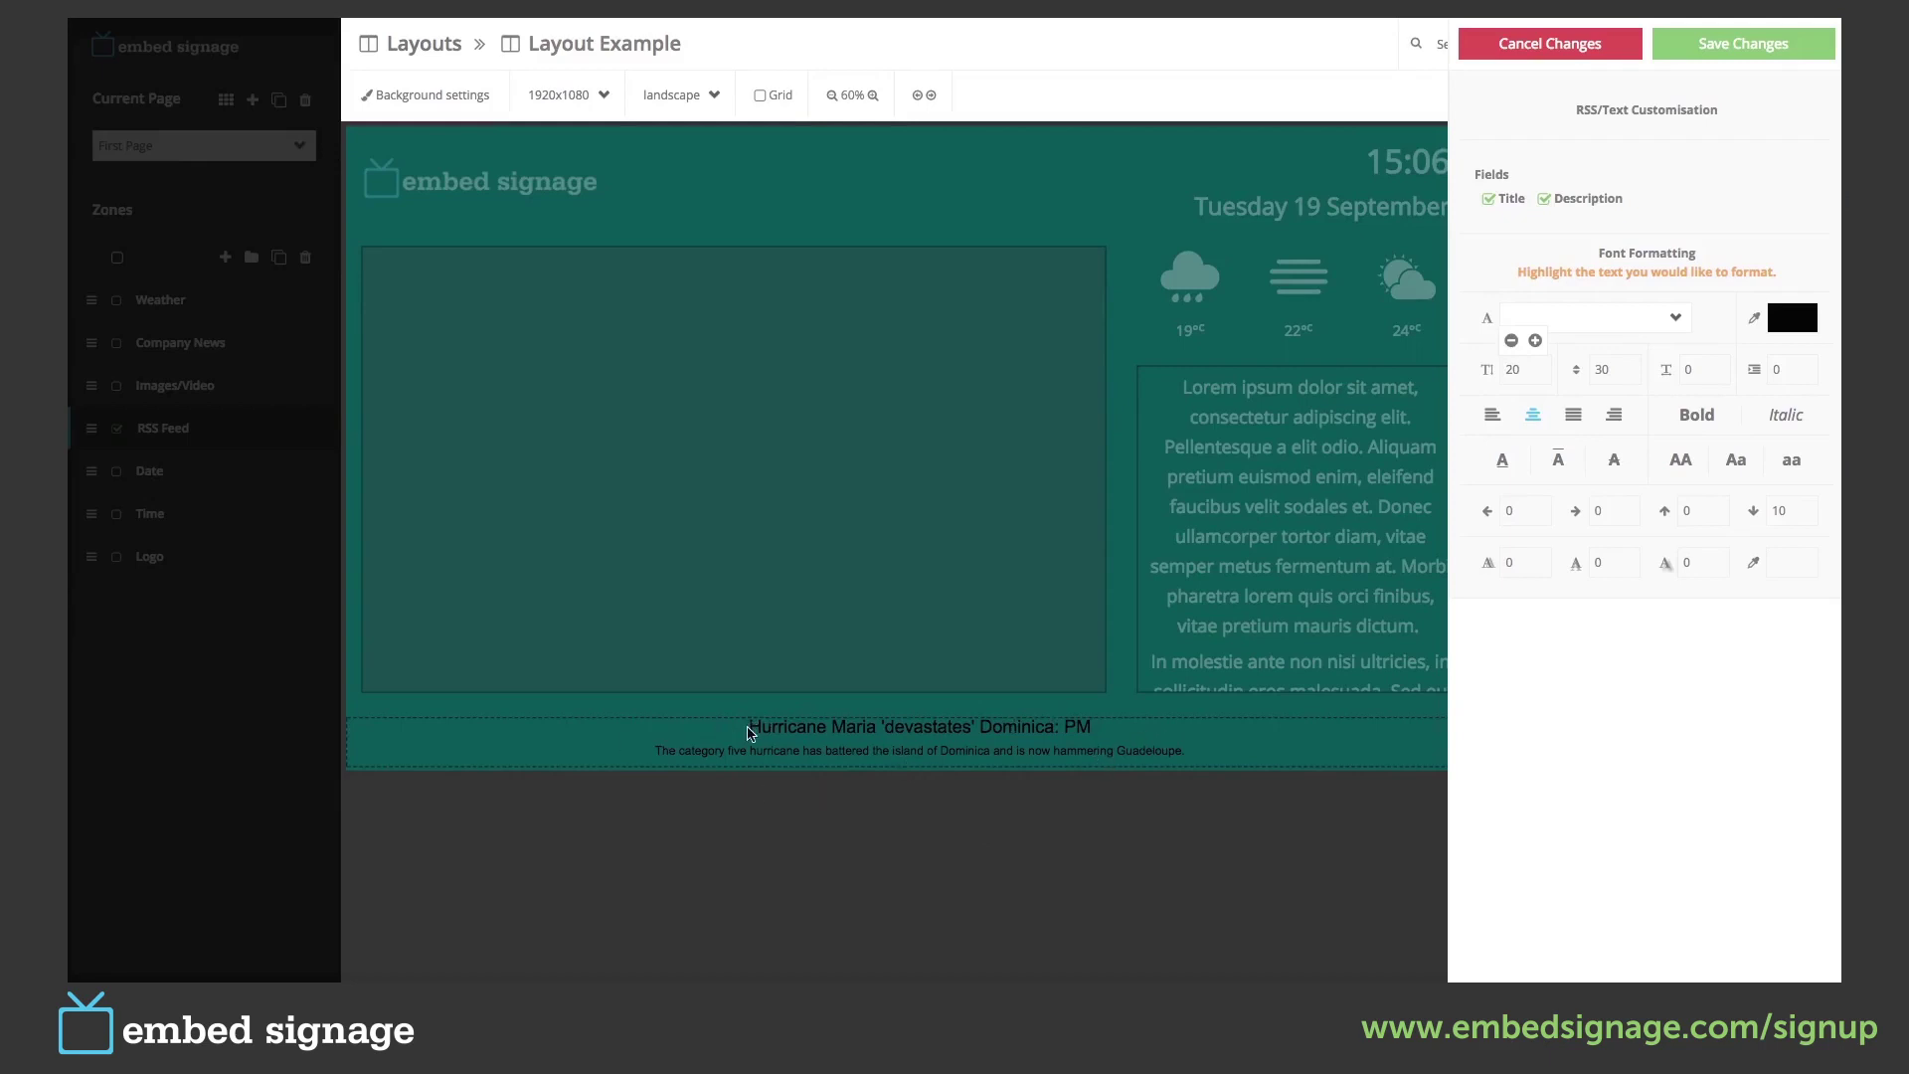
pyautogui.moveTo(750, 733); pyautogui.dragTo(1126, 736)
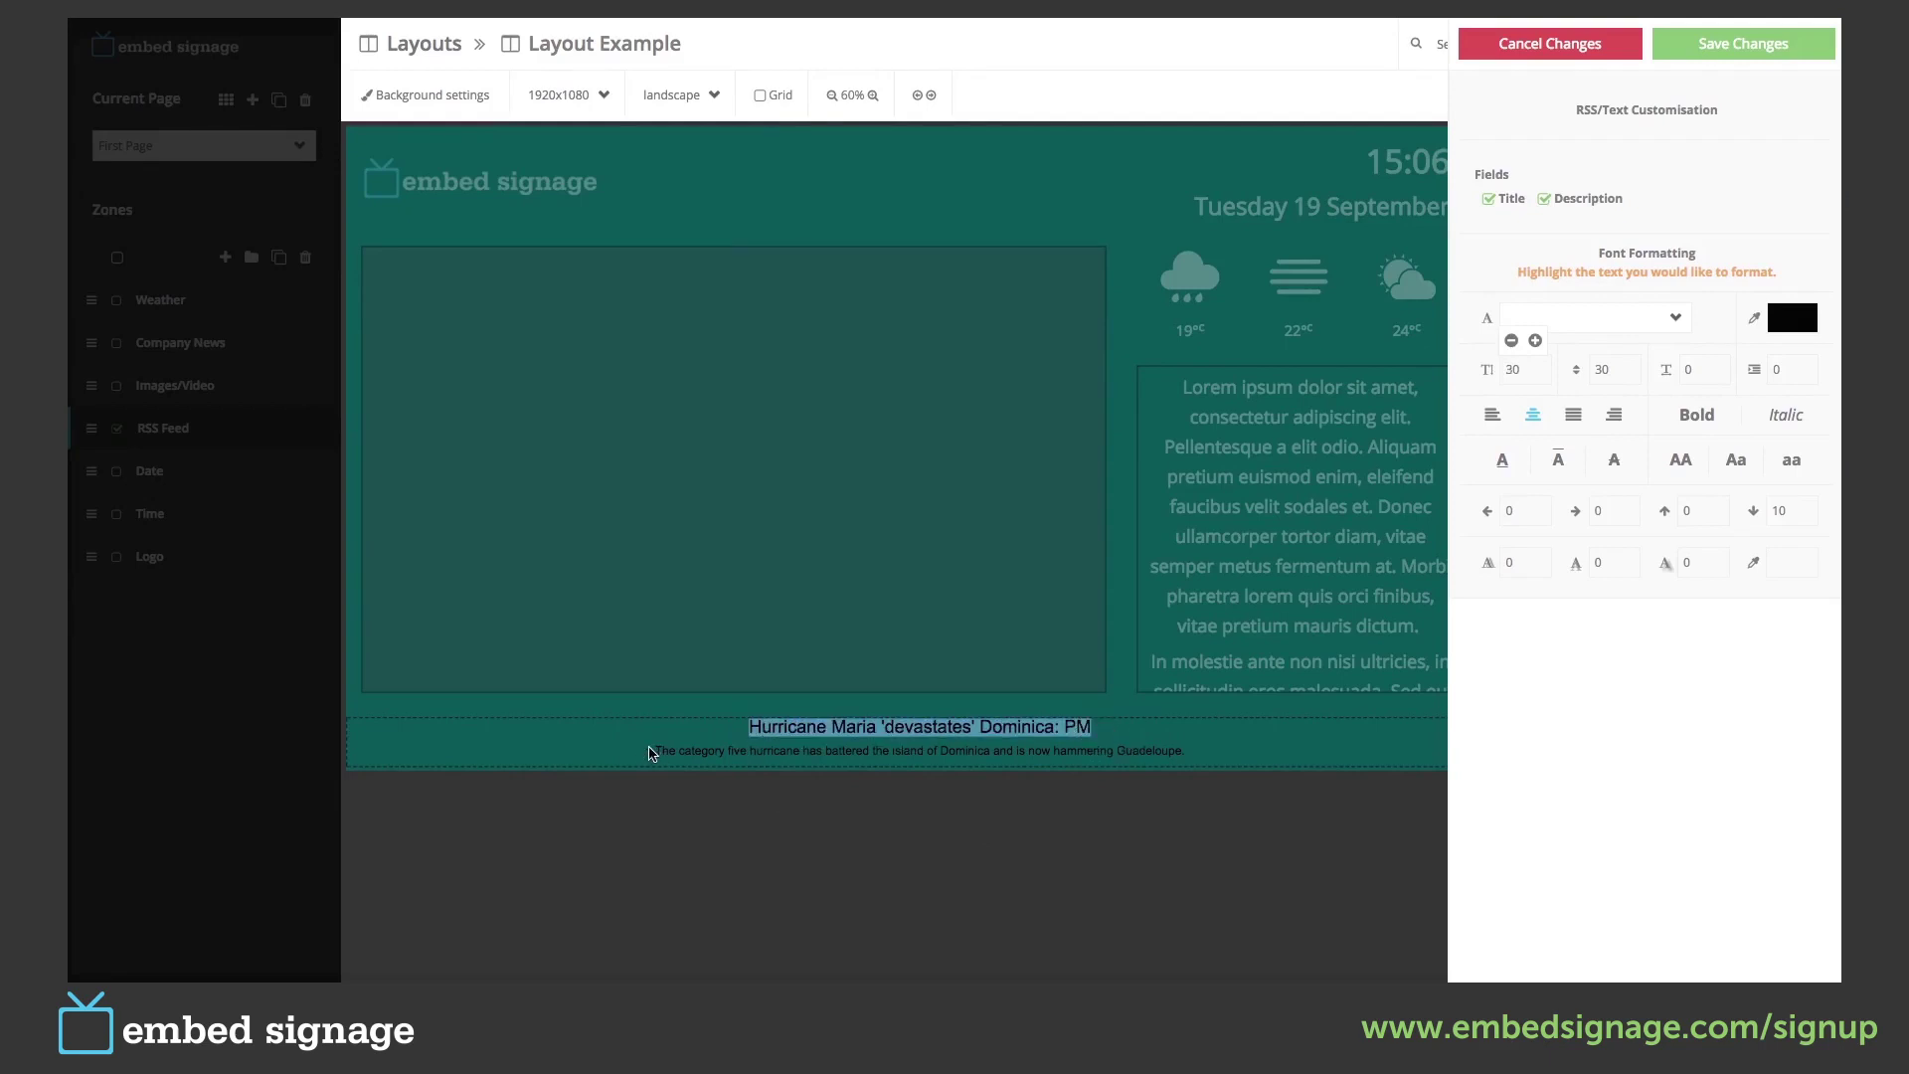
pyautogui.moveTo(652, 753); pyautogui.dragTo(1197, 759)
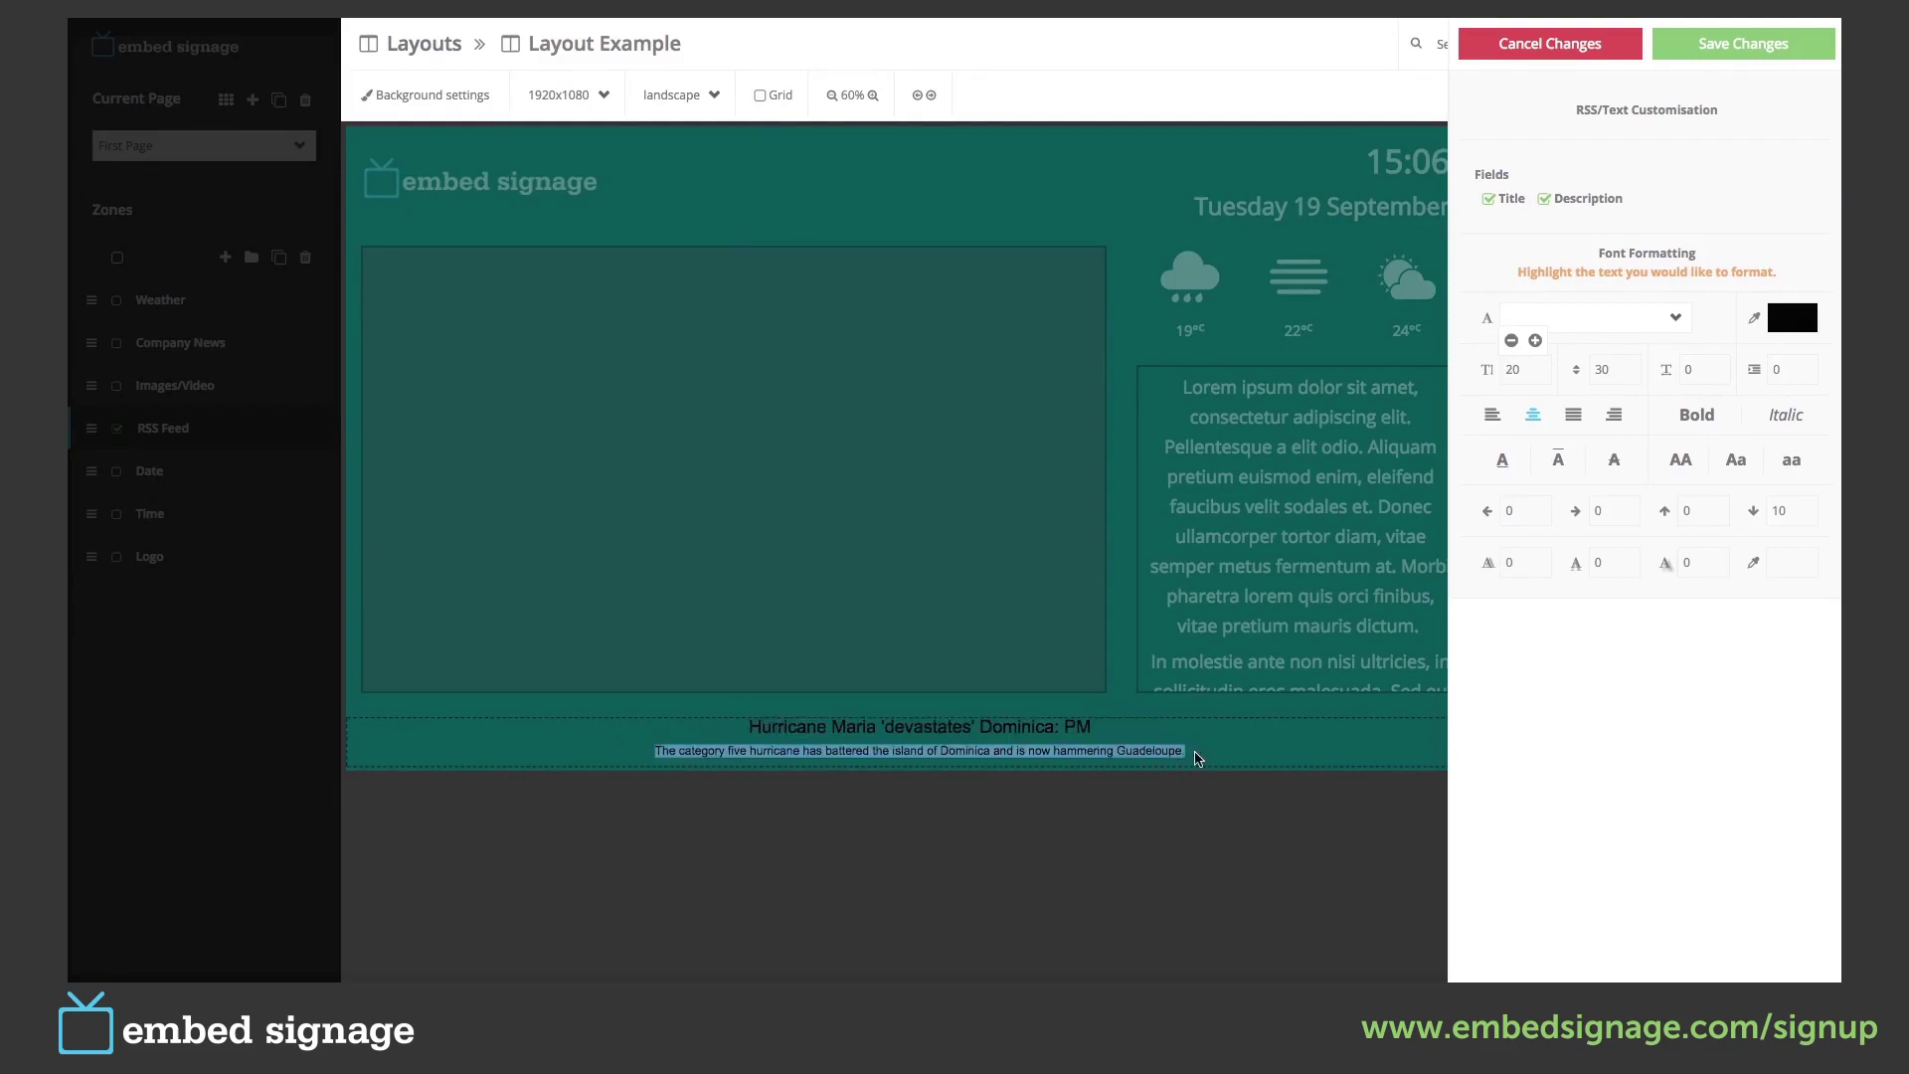
pyautogui.click(1490, 200)
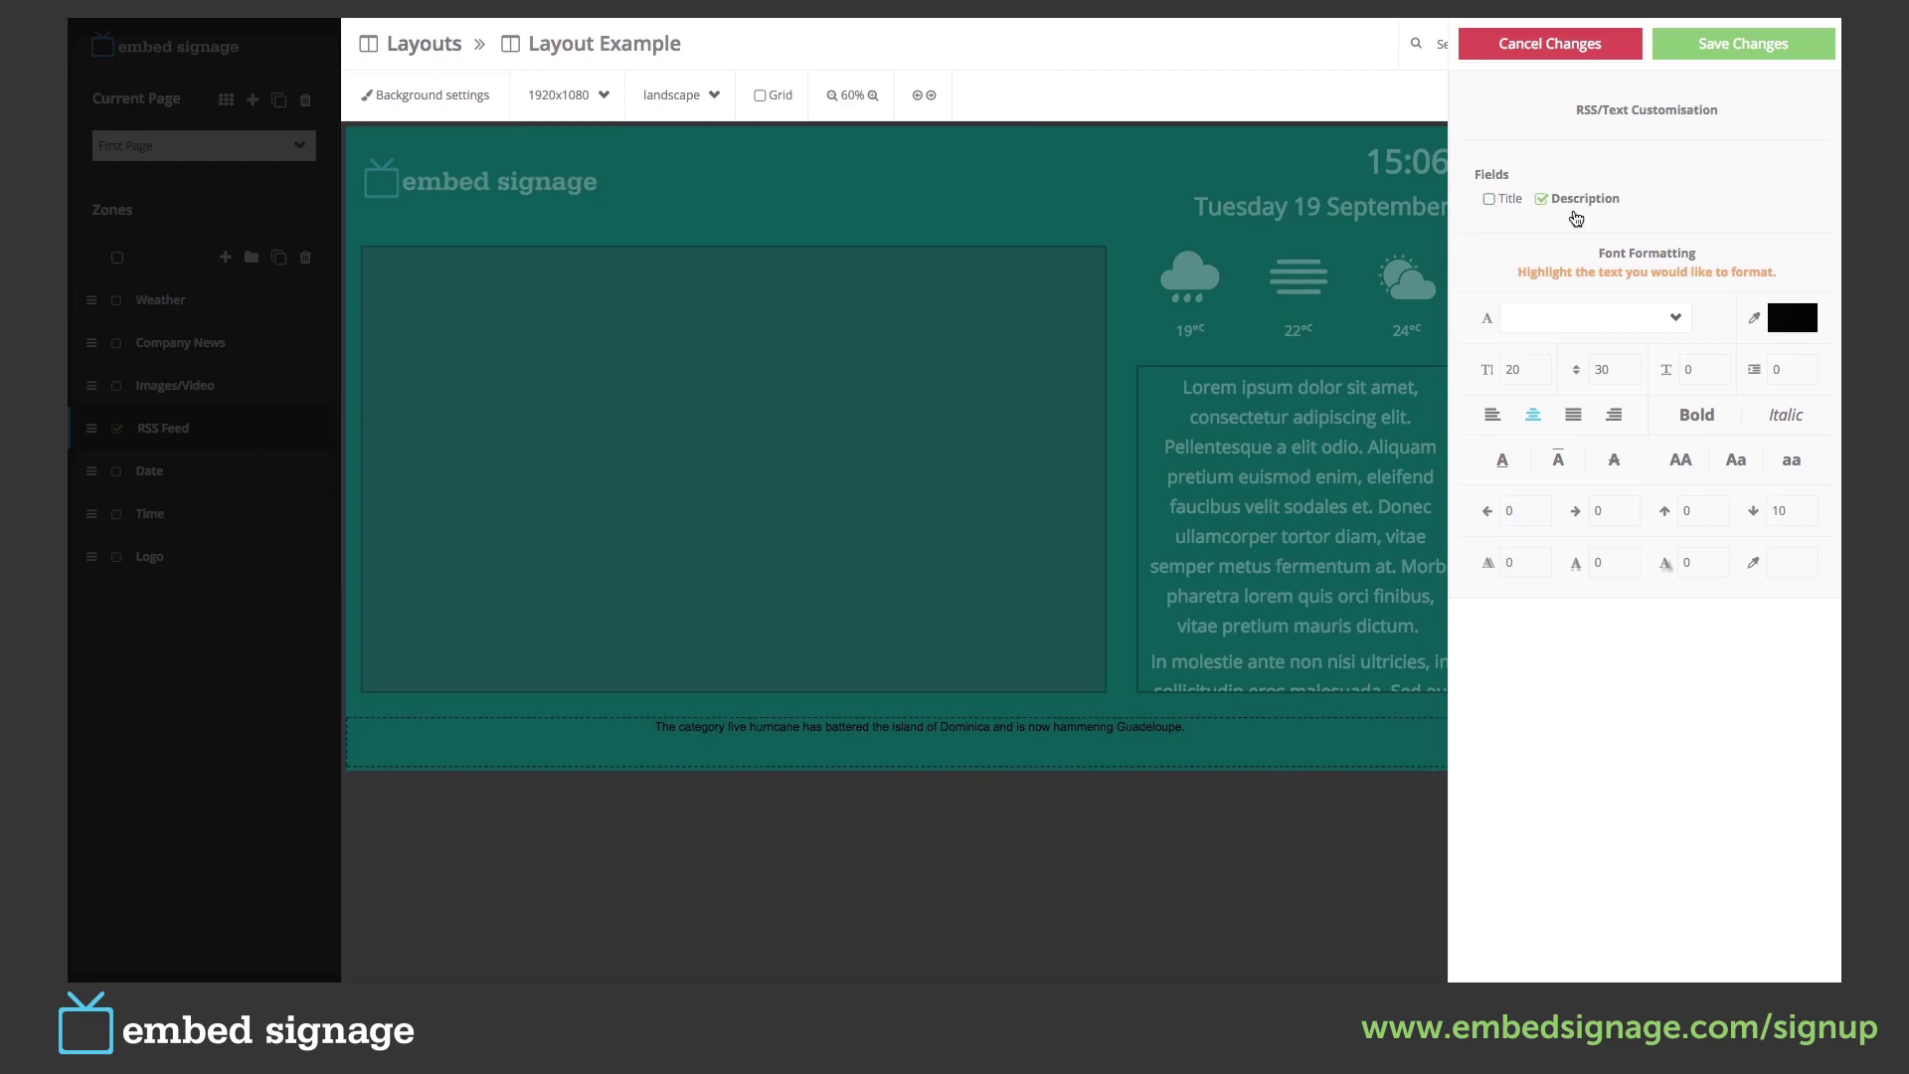
pyautogui.click(1546, 201)
pyautogui.click(1492, 202)
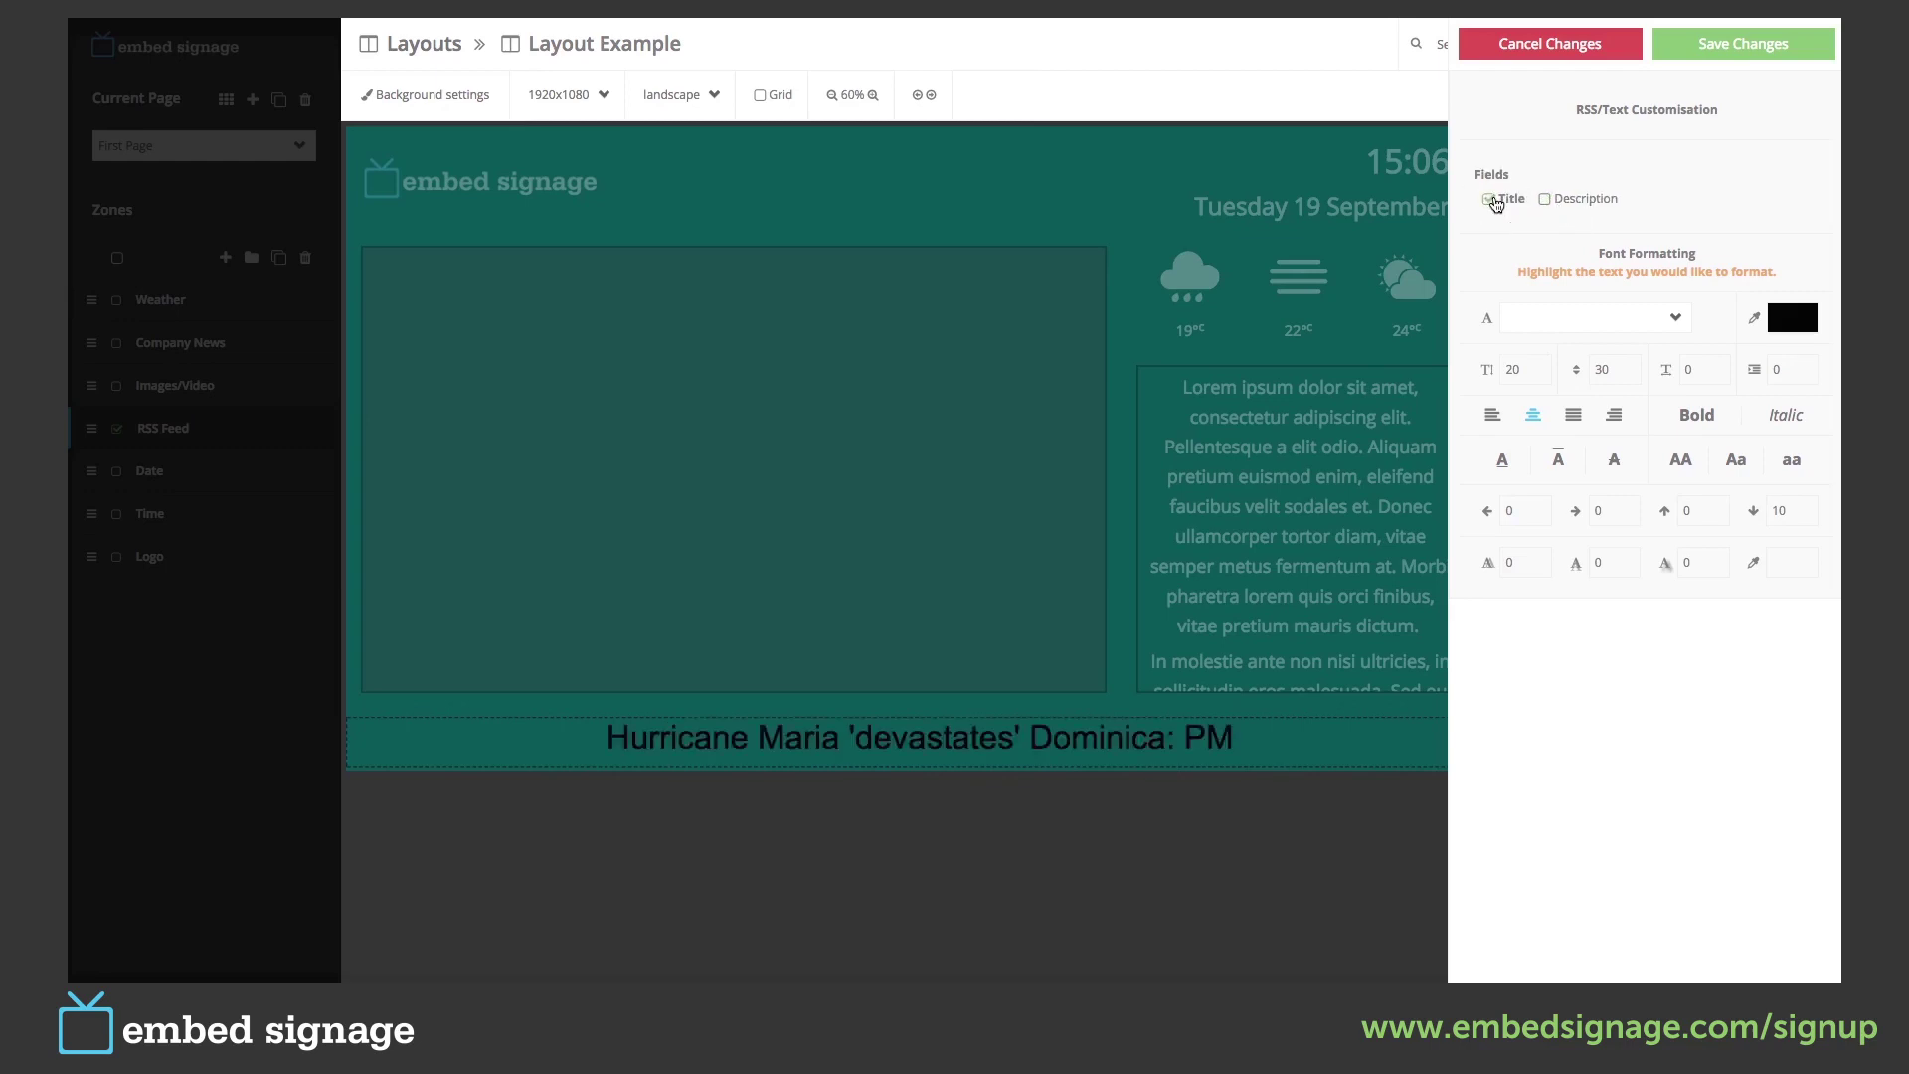
# Set the scroller's title text to the AmbleRegular font with size 40 and line height 80.
pyautogui.click(1239, 744)
pyautogui.moveTo(1240, 741); pyautogui.dragTo(609, 736)
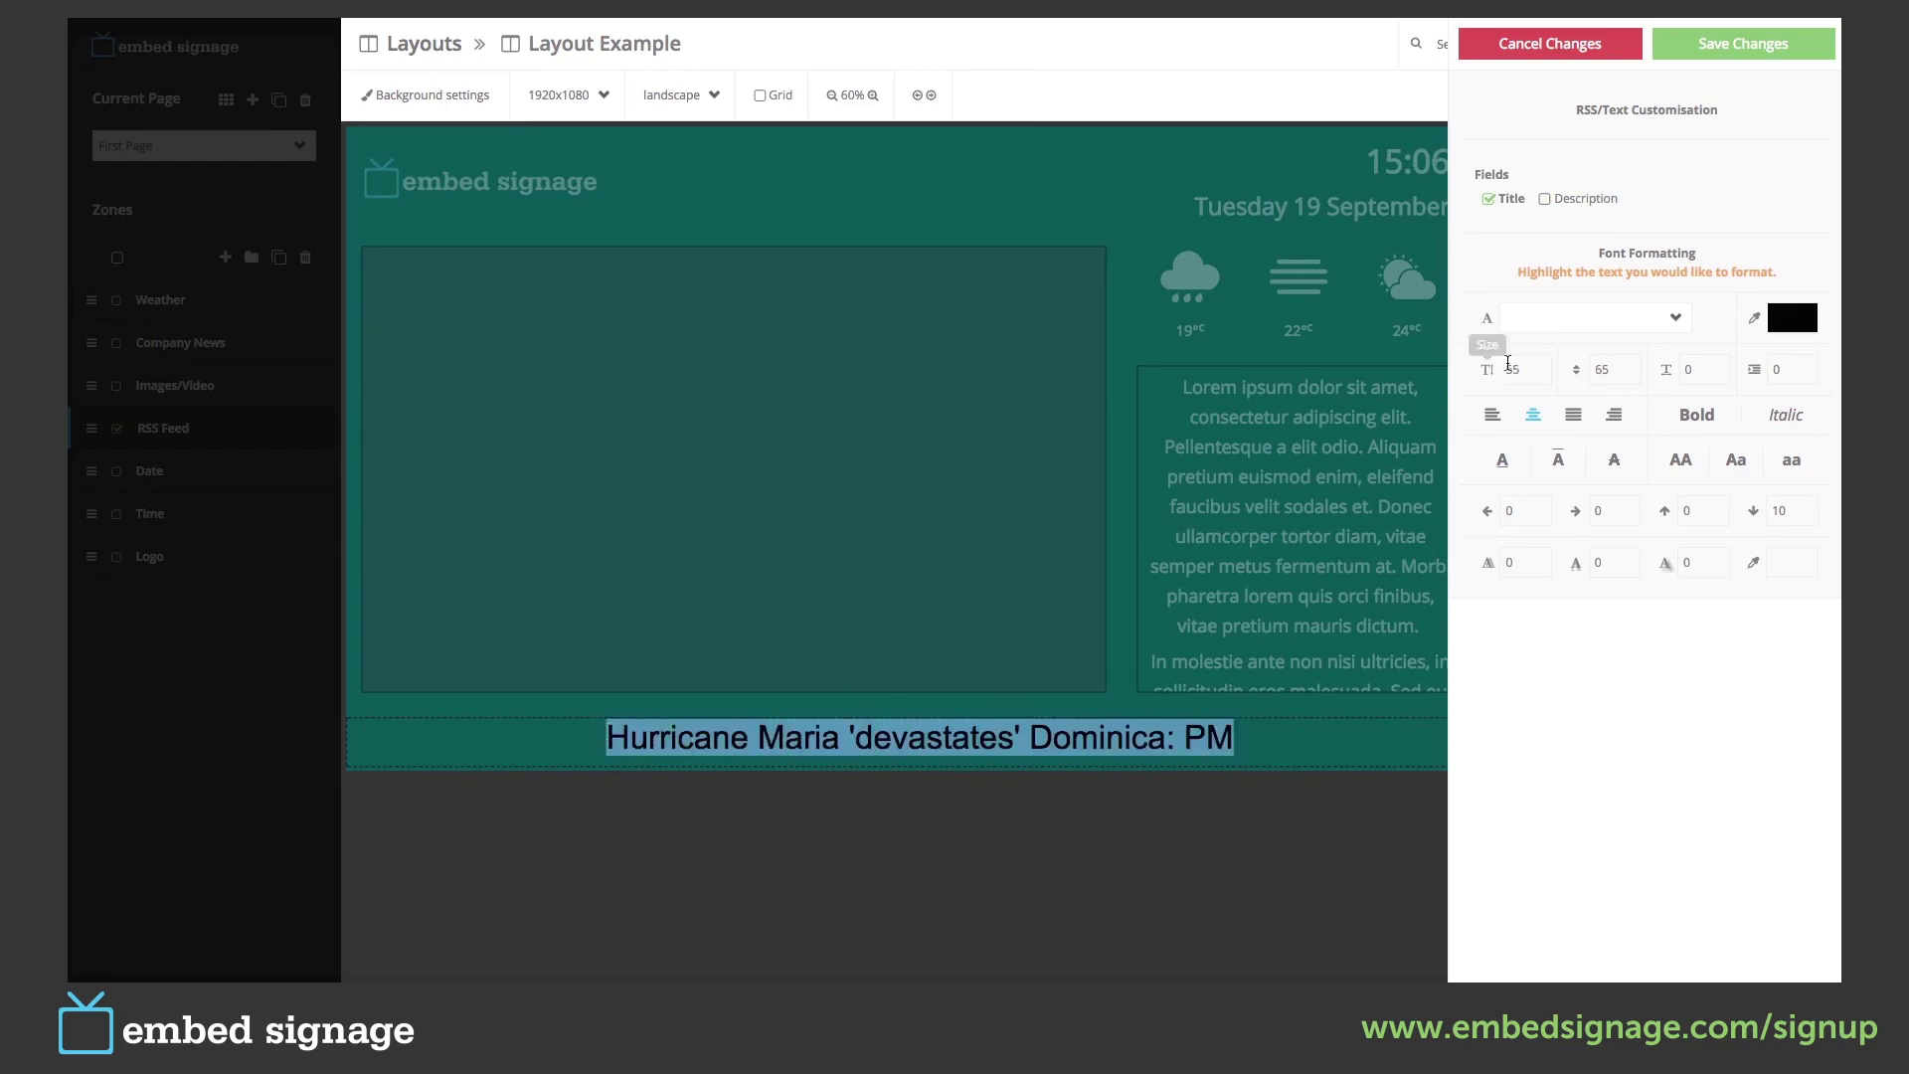
pyautogui.click(1569, 319)
pyautogui.click(1569, 334)
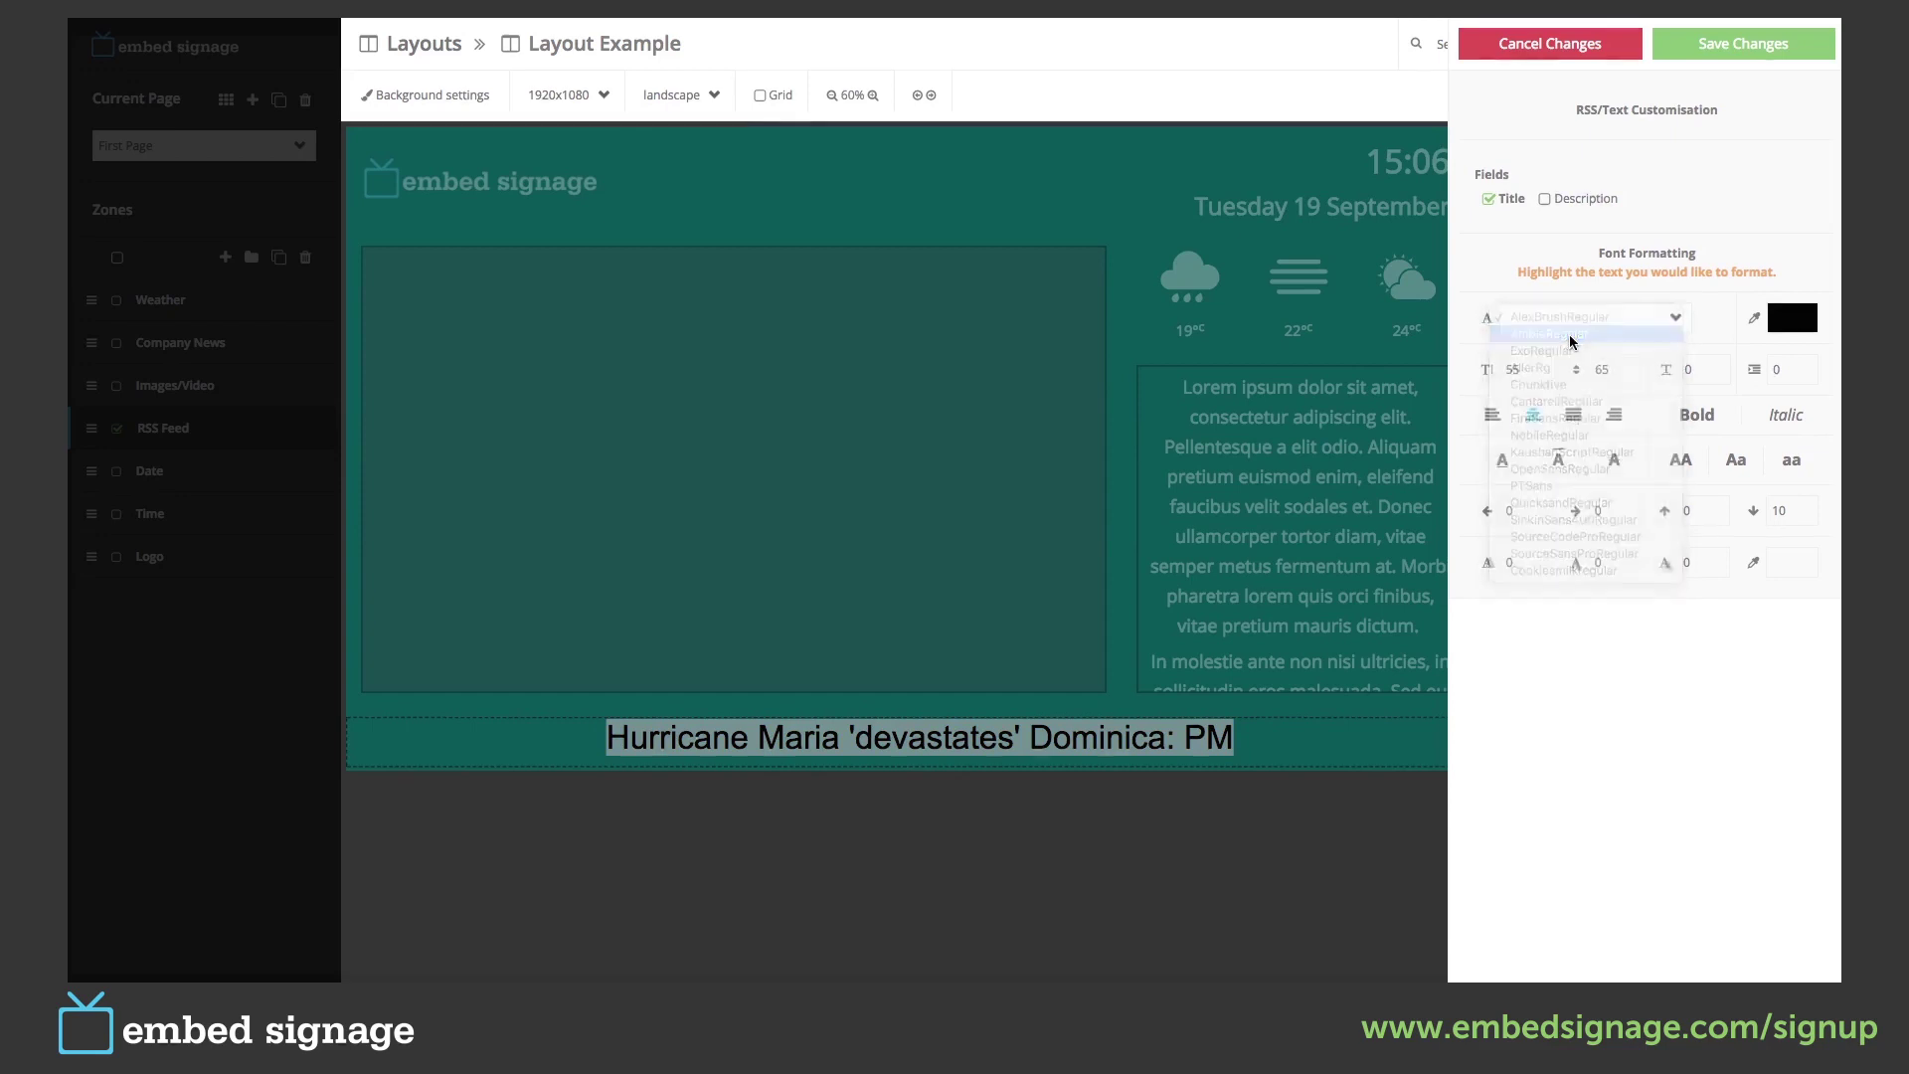
pyautogui.doubleClick(1503, 370)
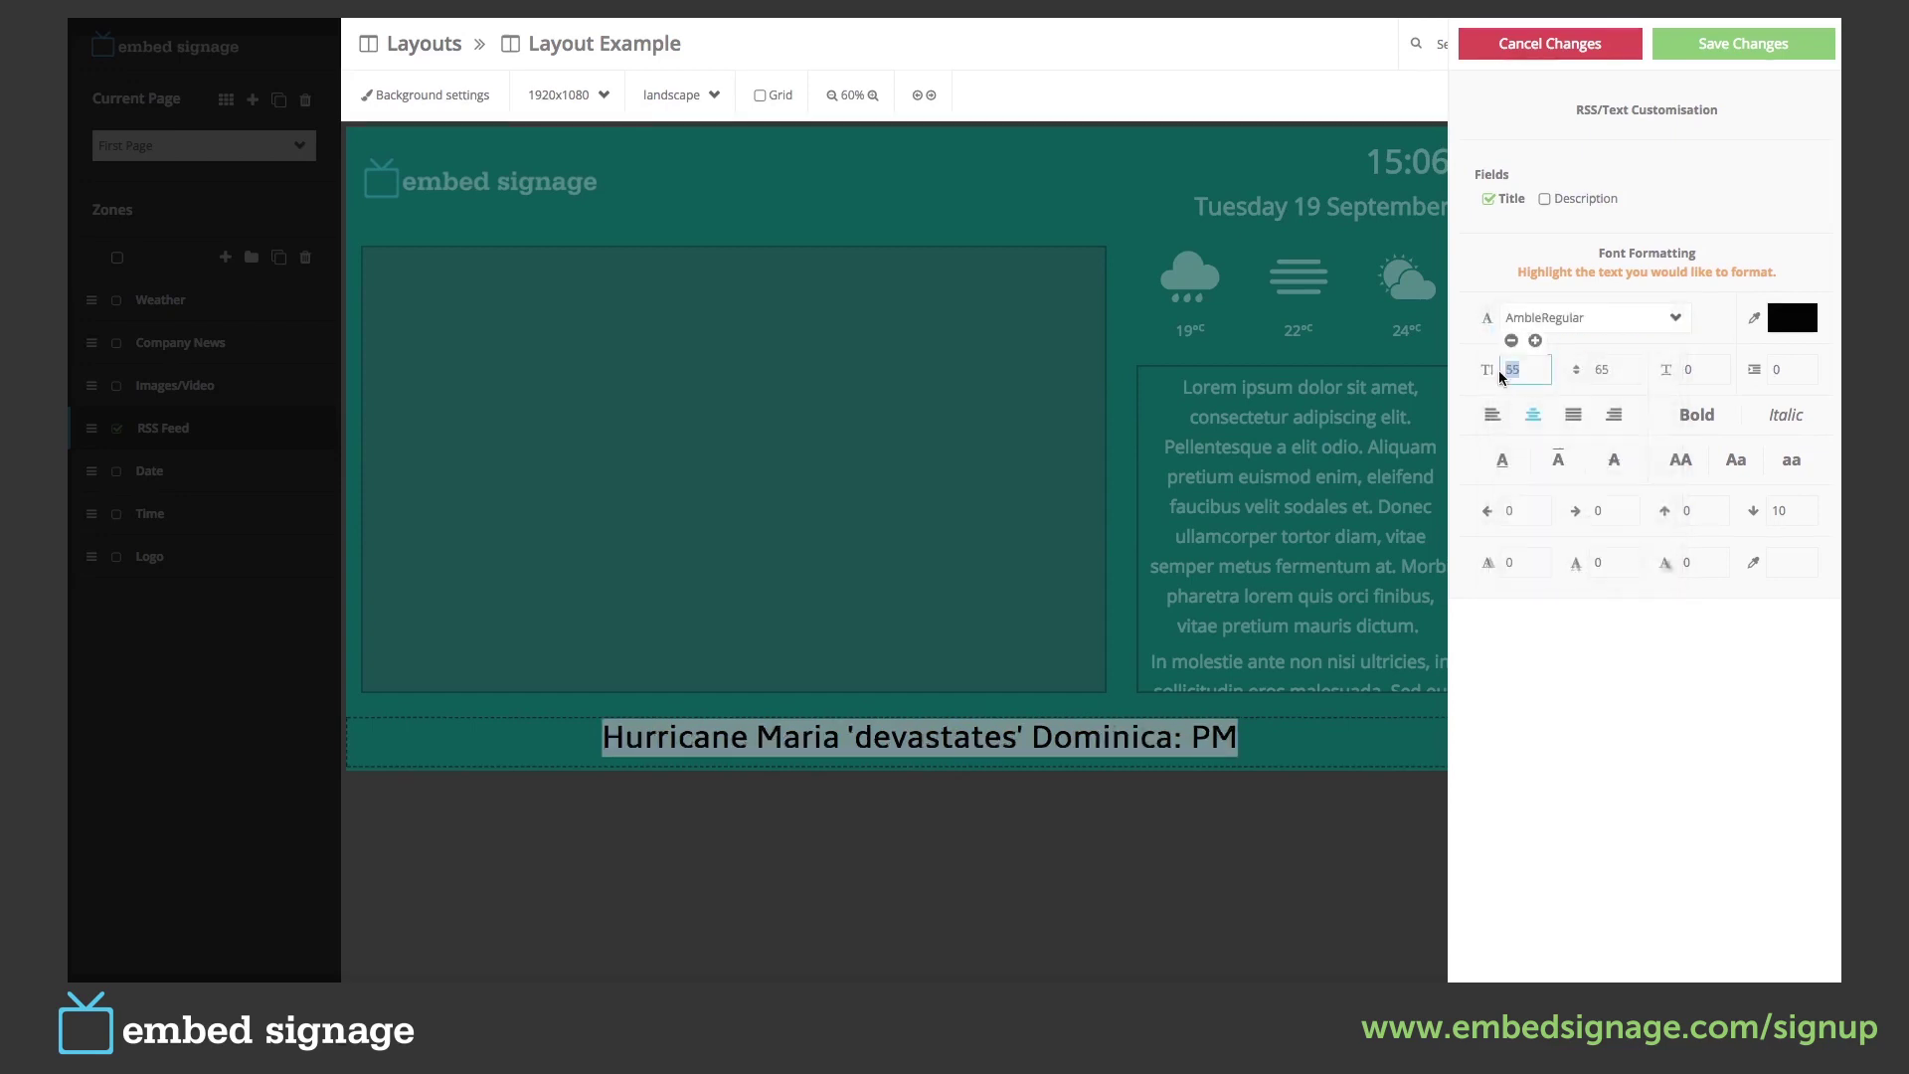
pyautogui.write('40')
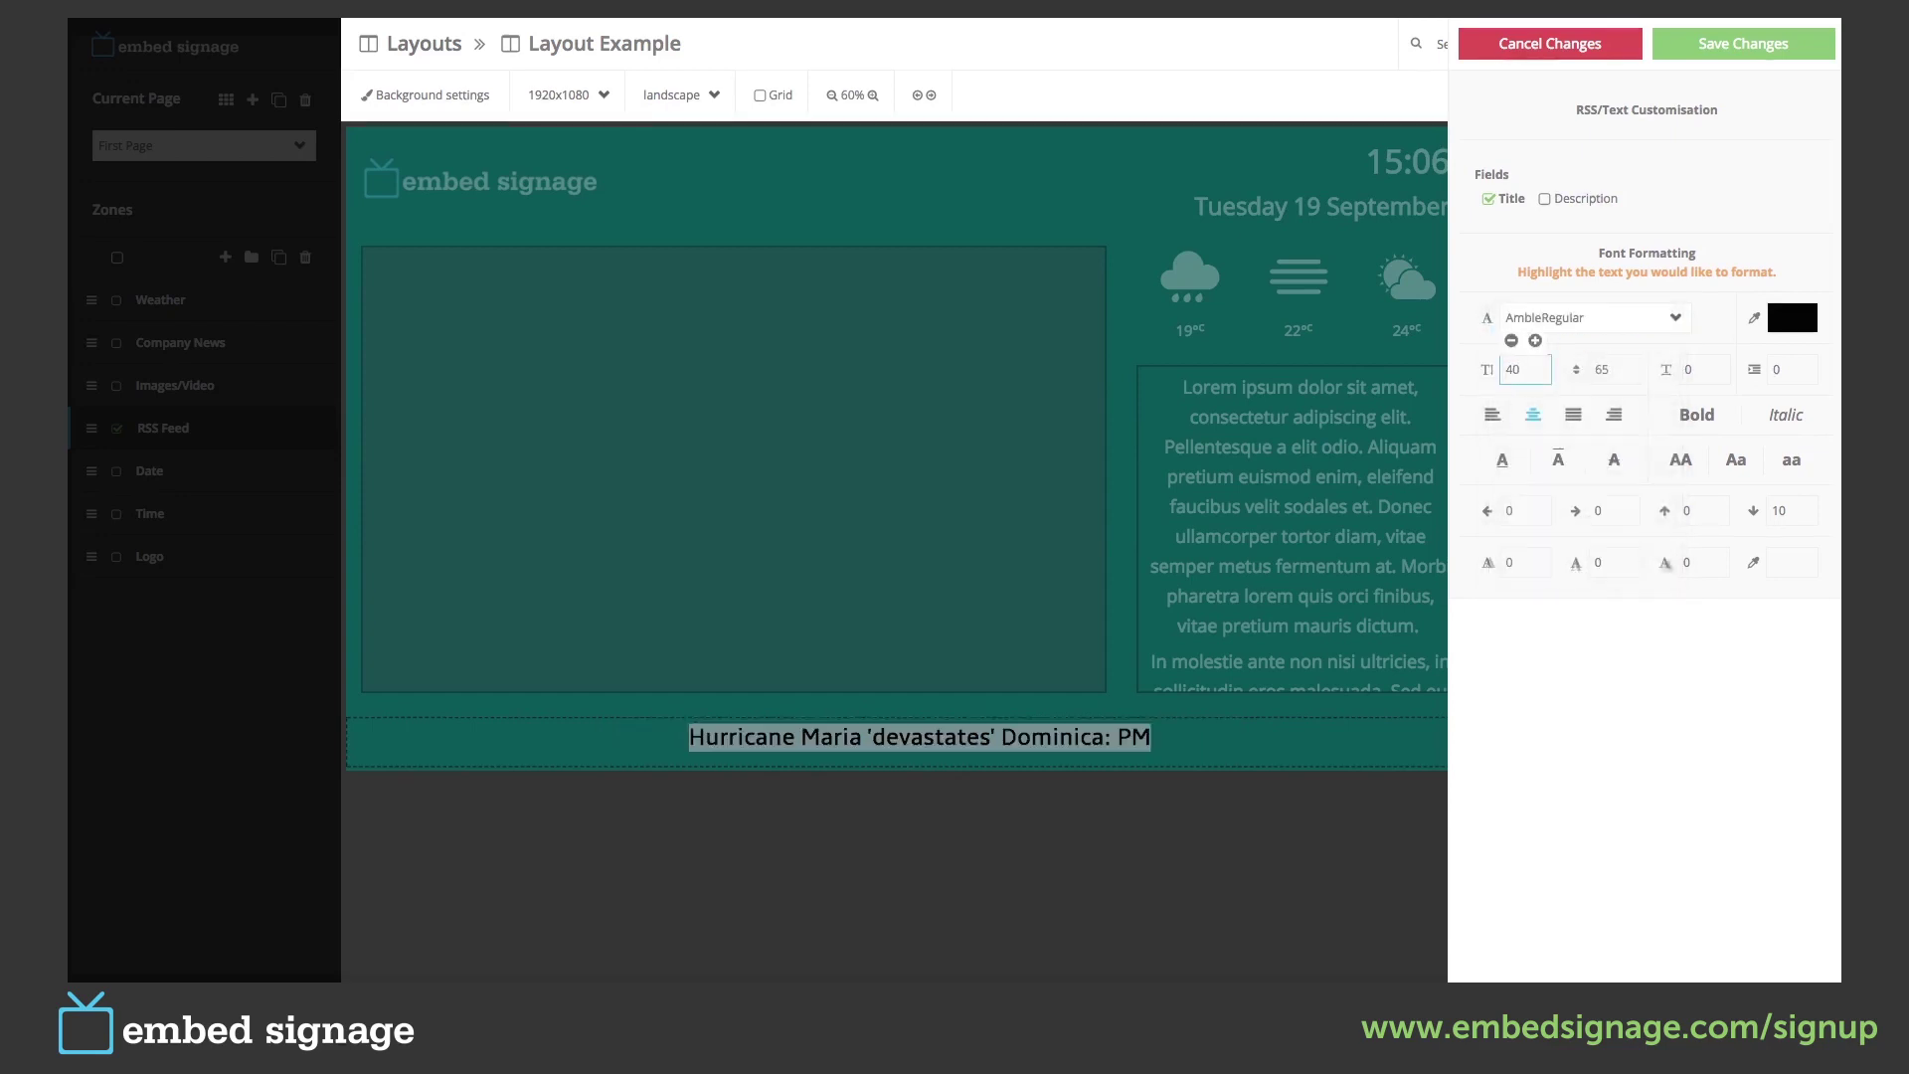
pyautogui.doubleClick(1605, 370)
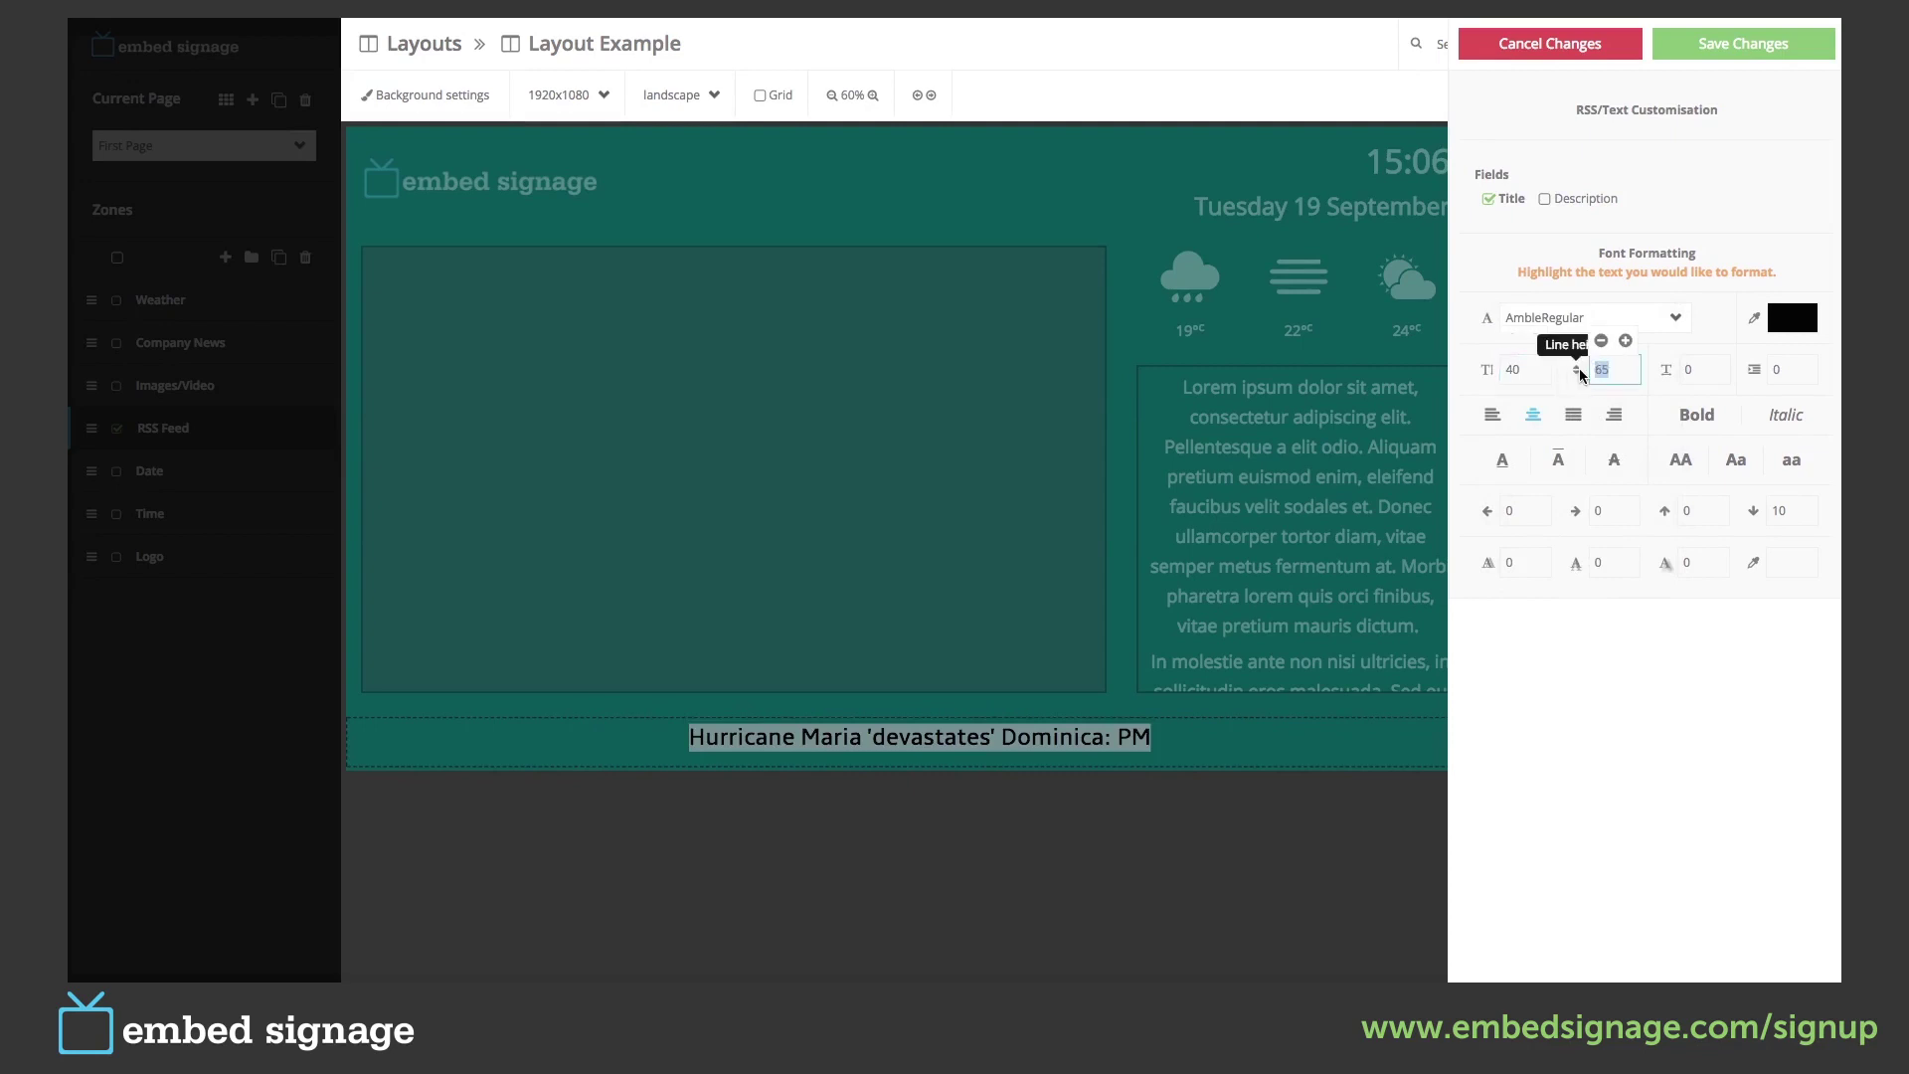
pyautogui.write('80')
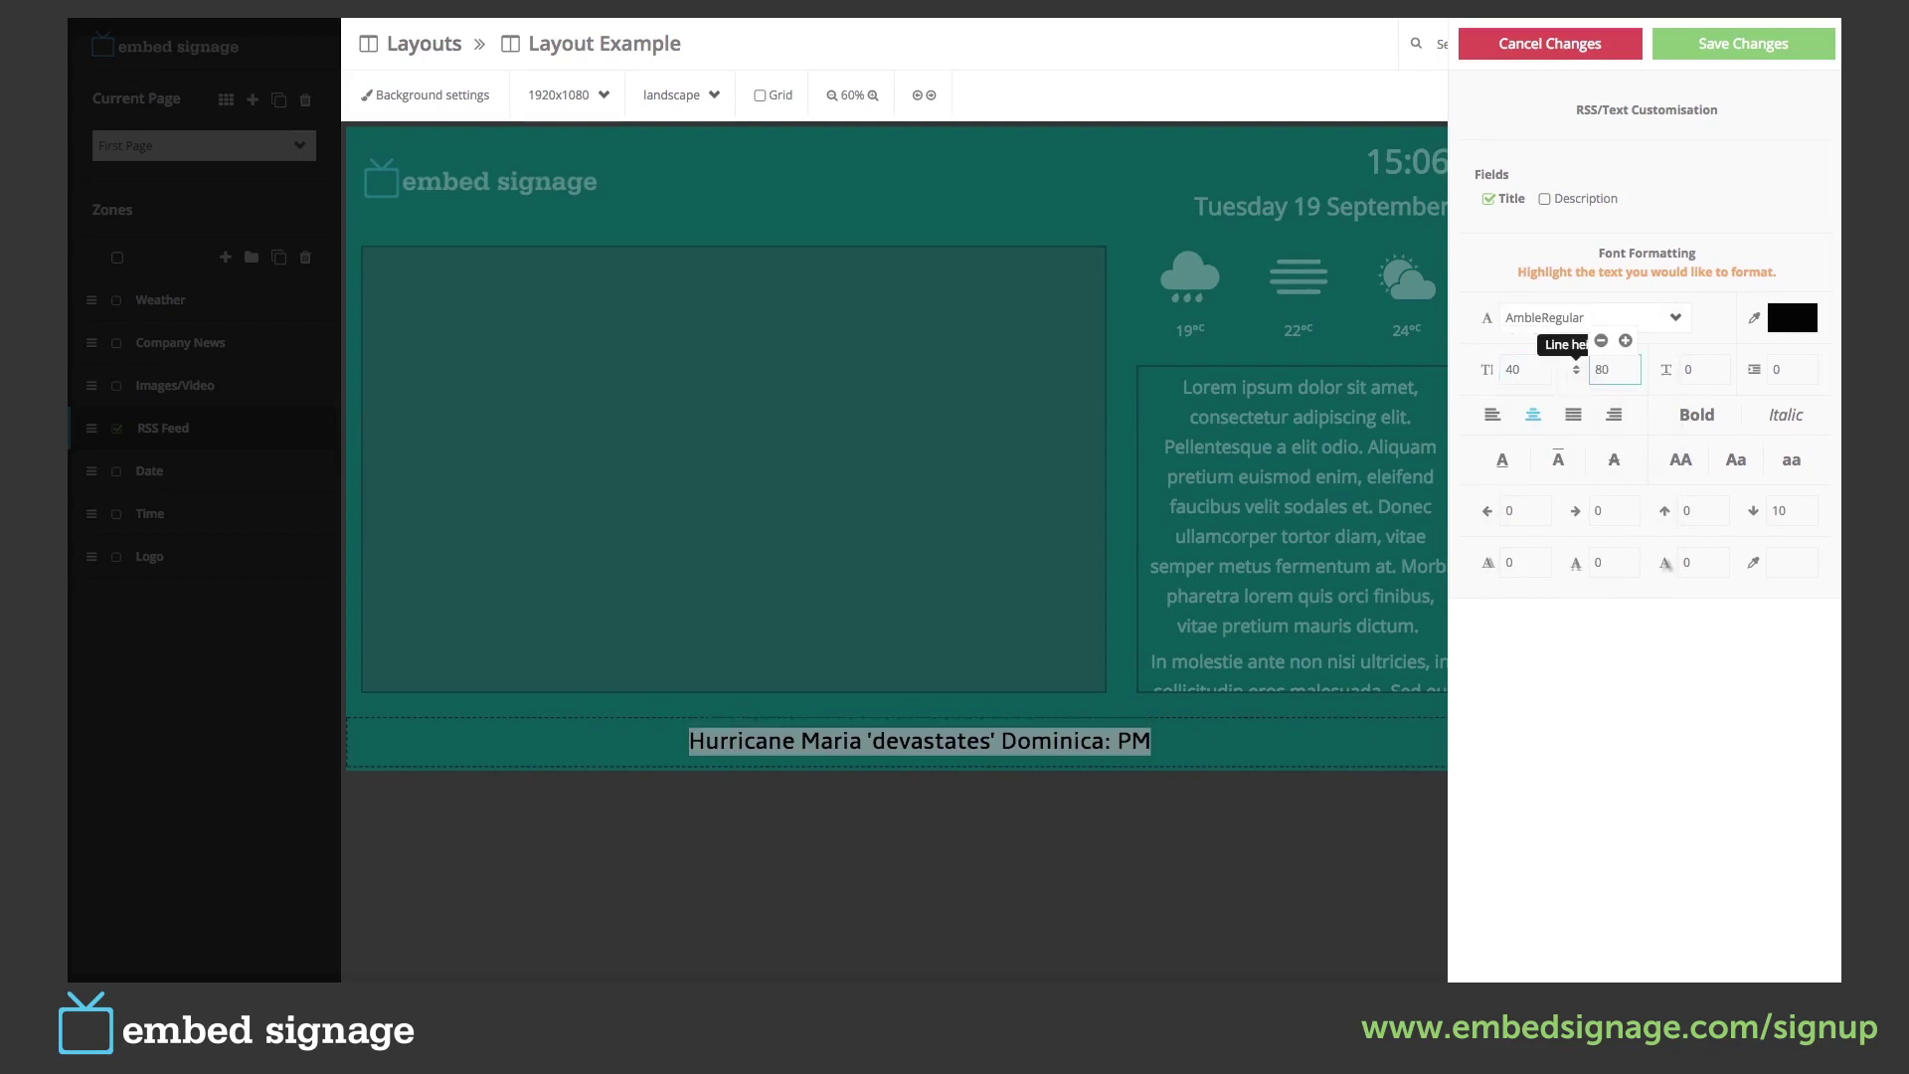
# Colour the scroller's title text white and save the customisation.
pyautogui.click(1793, 317)
pyautogui.click(1425, 450)
pyautogui.click(1390, 383)
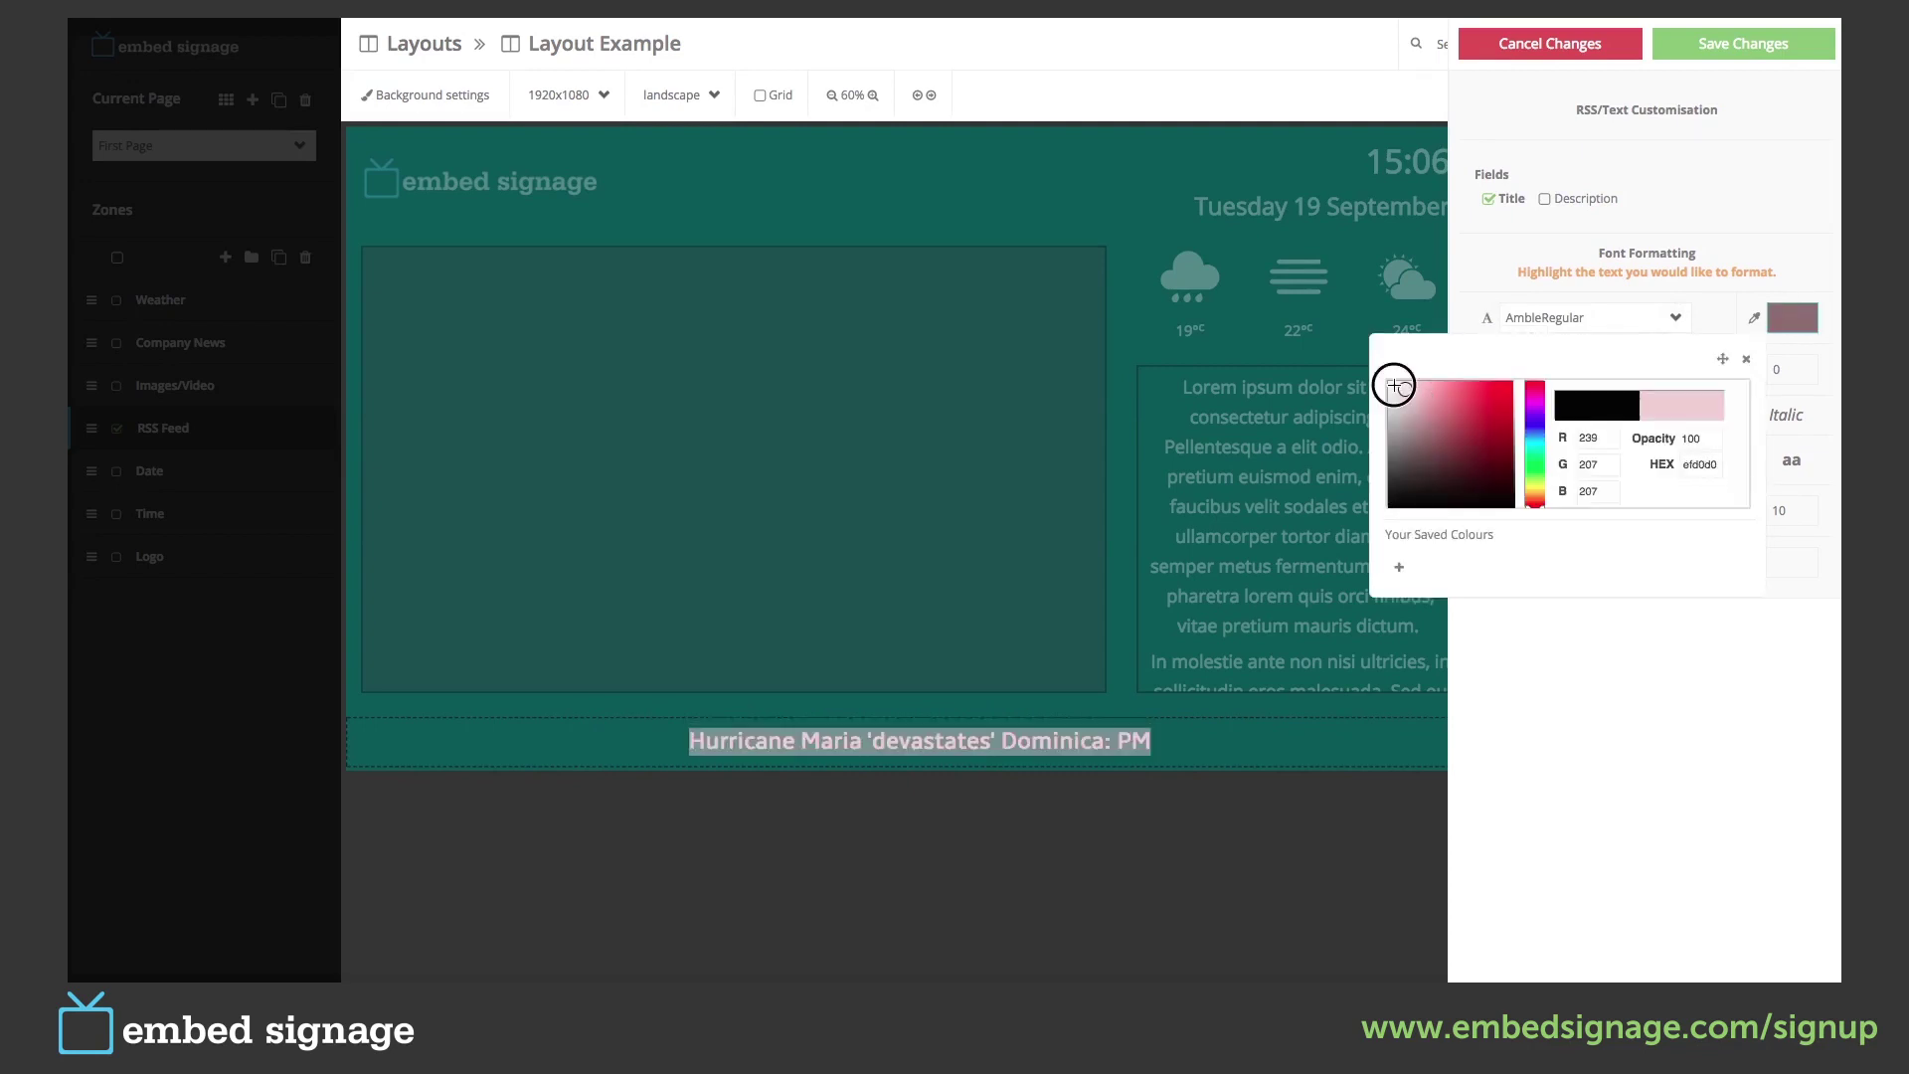
pyautogui.click(1743, 363)
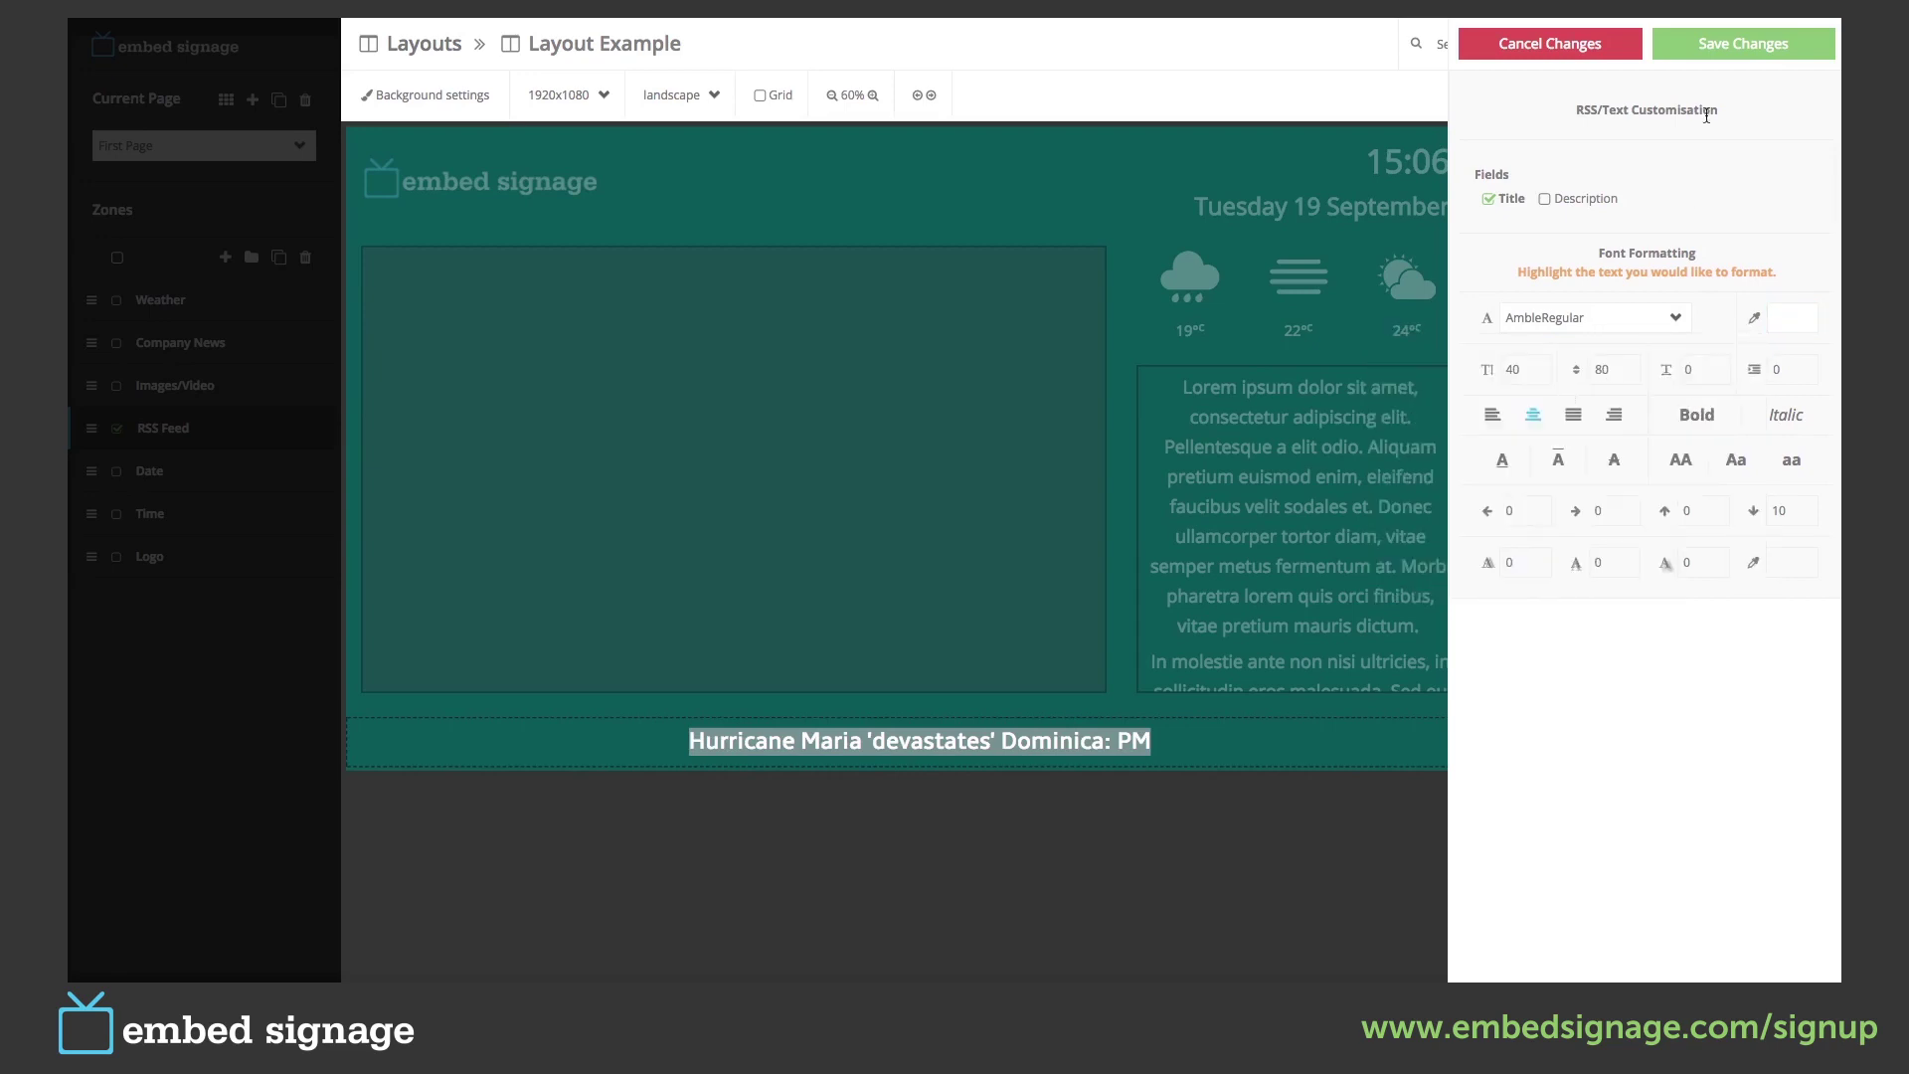
pyautogui.click(1715, 62)
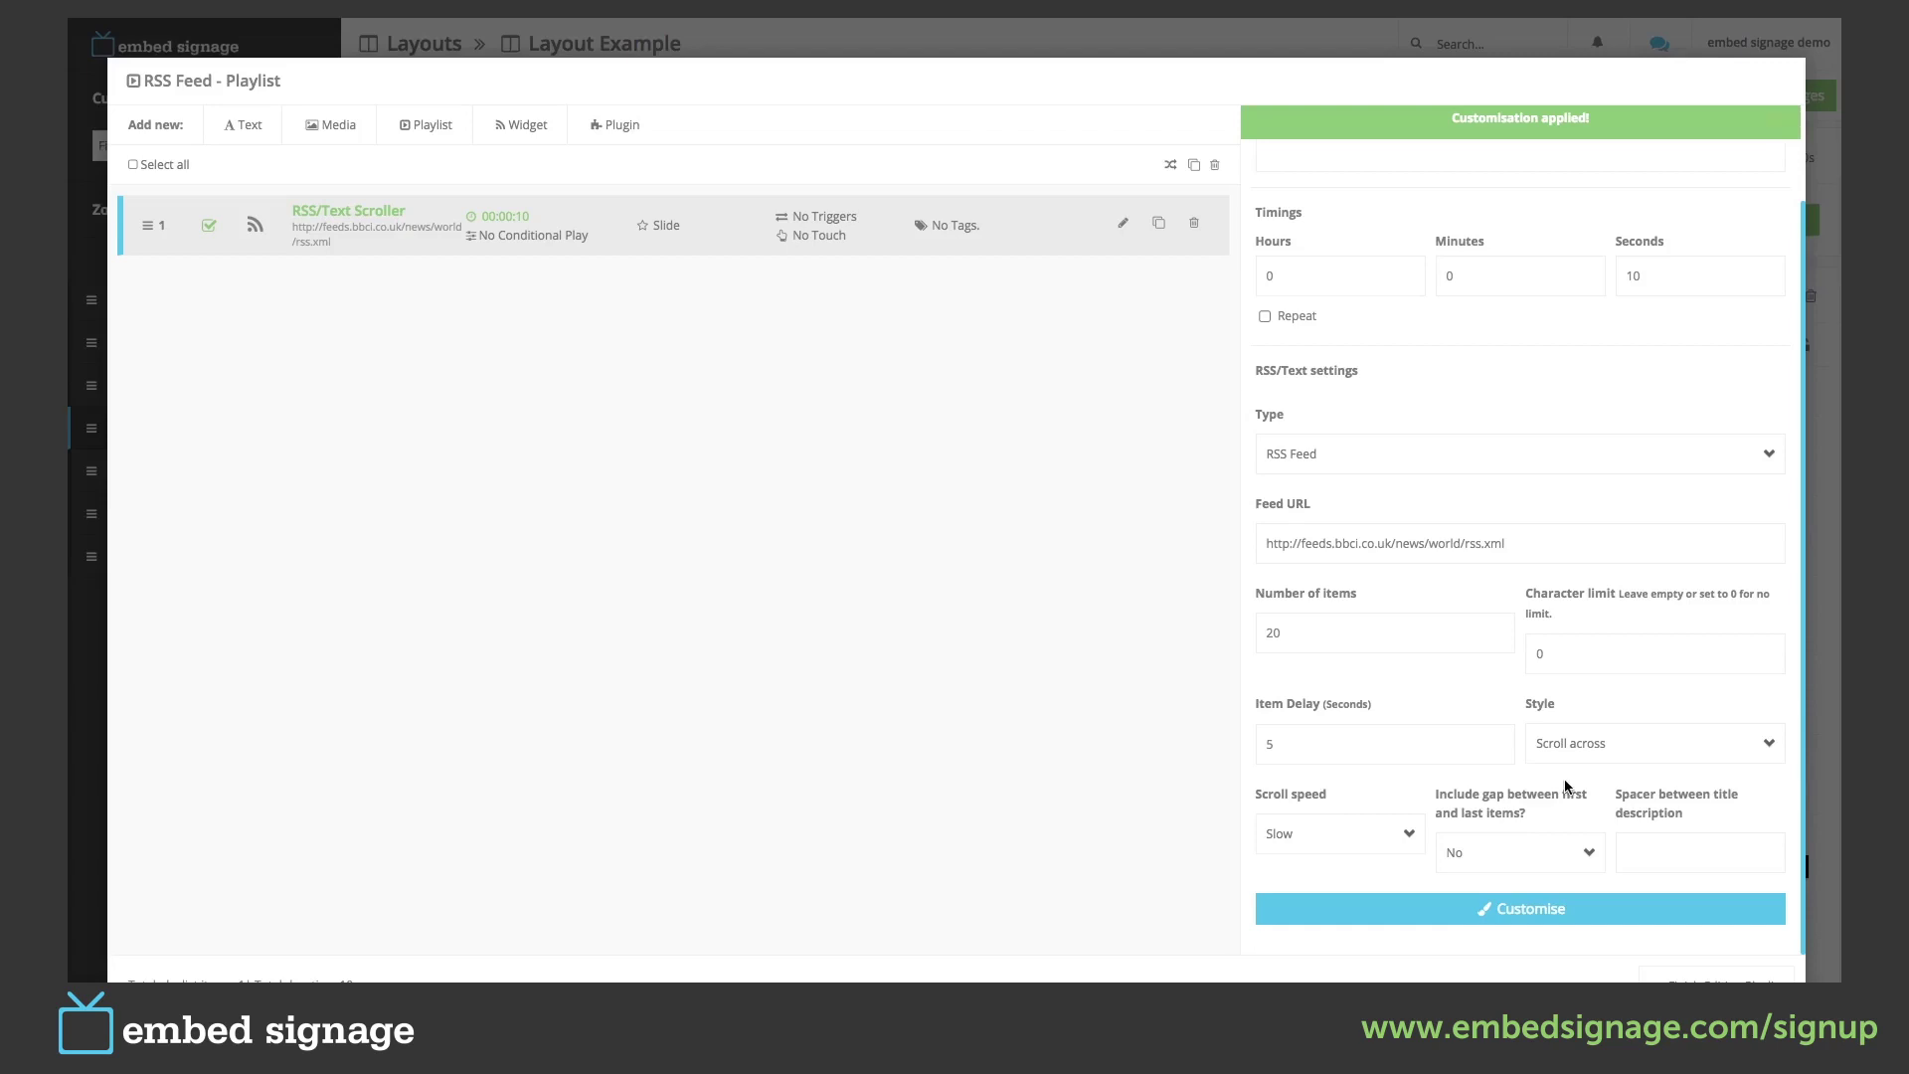
# Finish editing the RSS Feed playlist and save the layout with the Save & Preview option.
pyautogui.click(1701, 981)
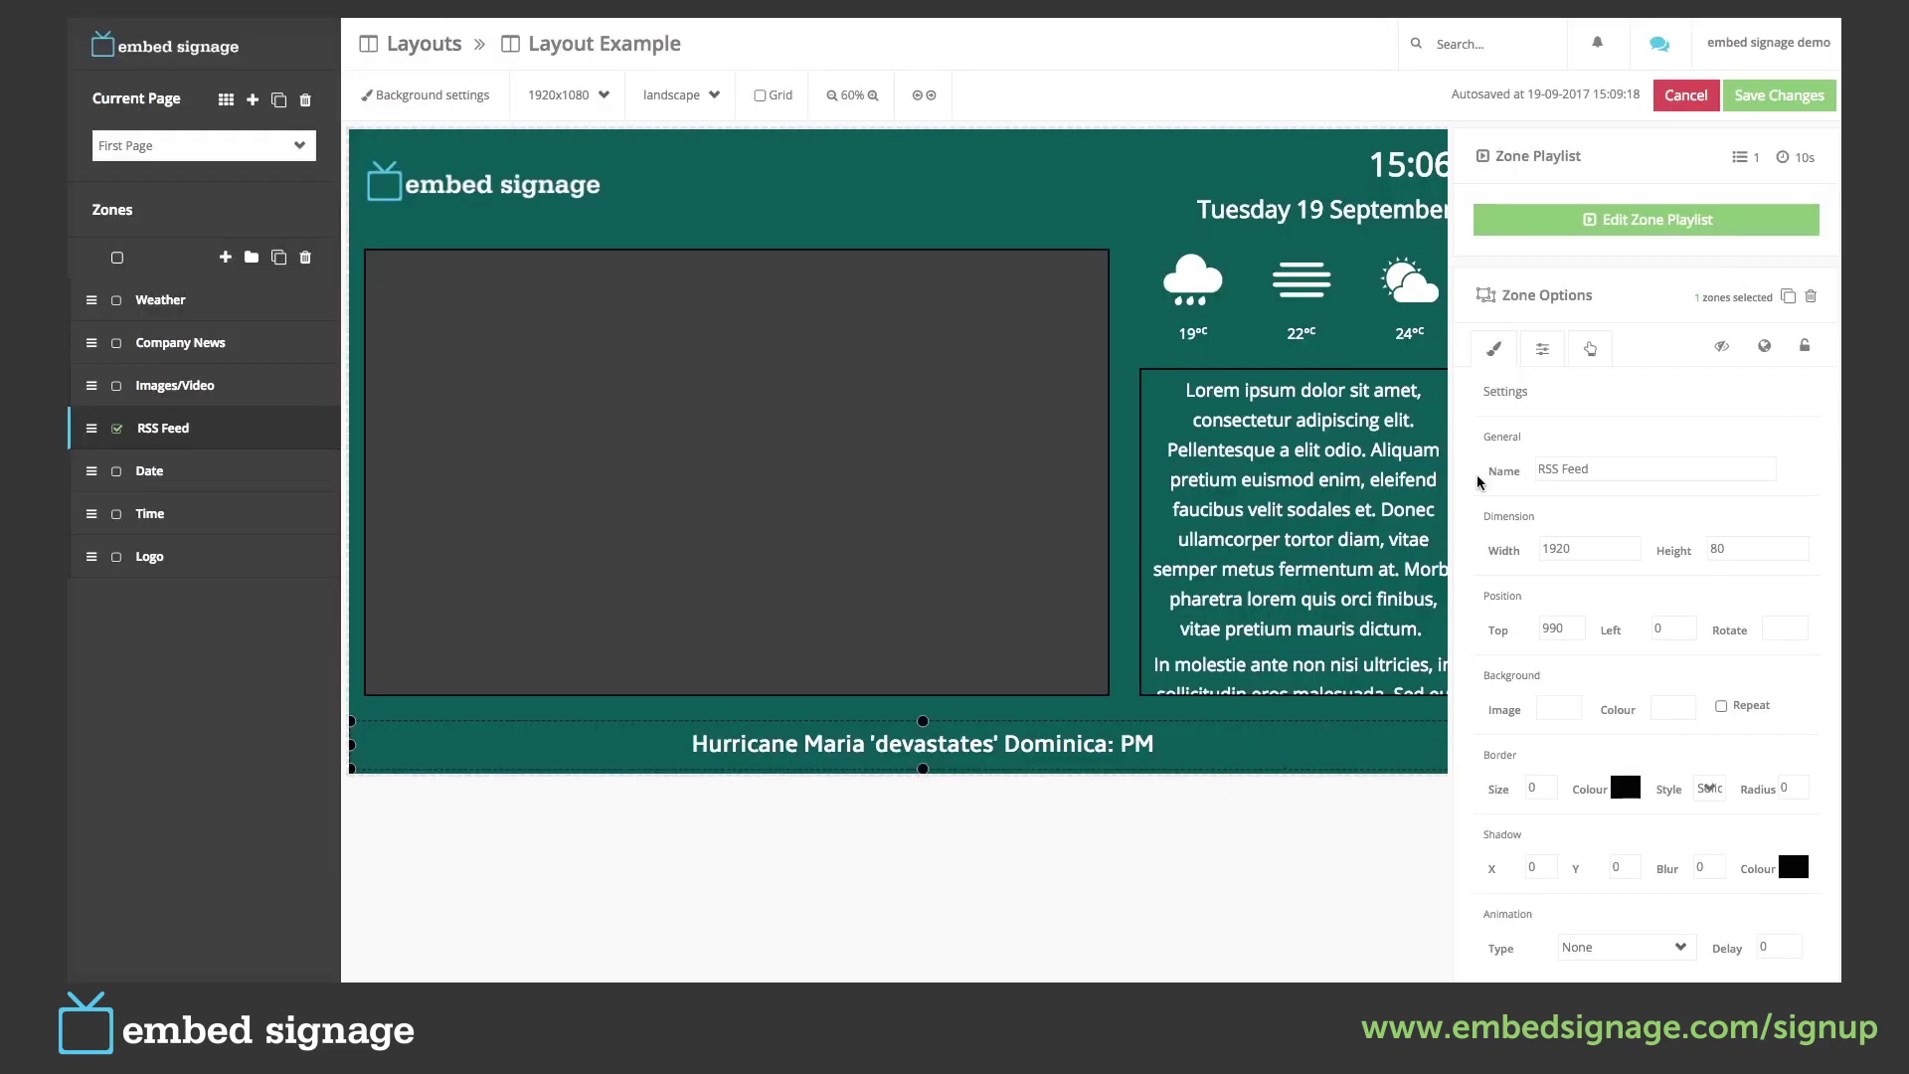
pyautogui.click(1780, 95)
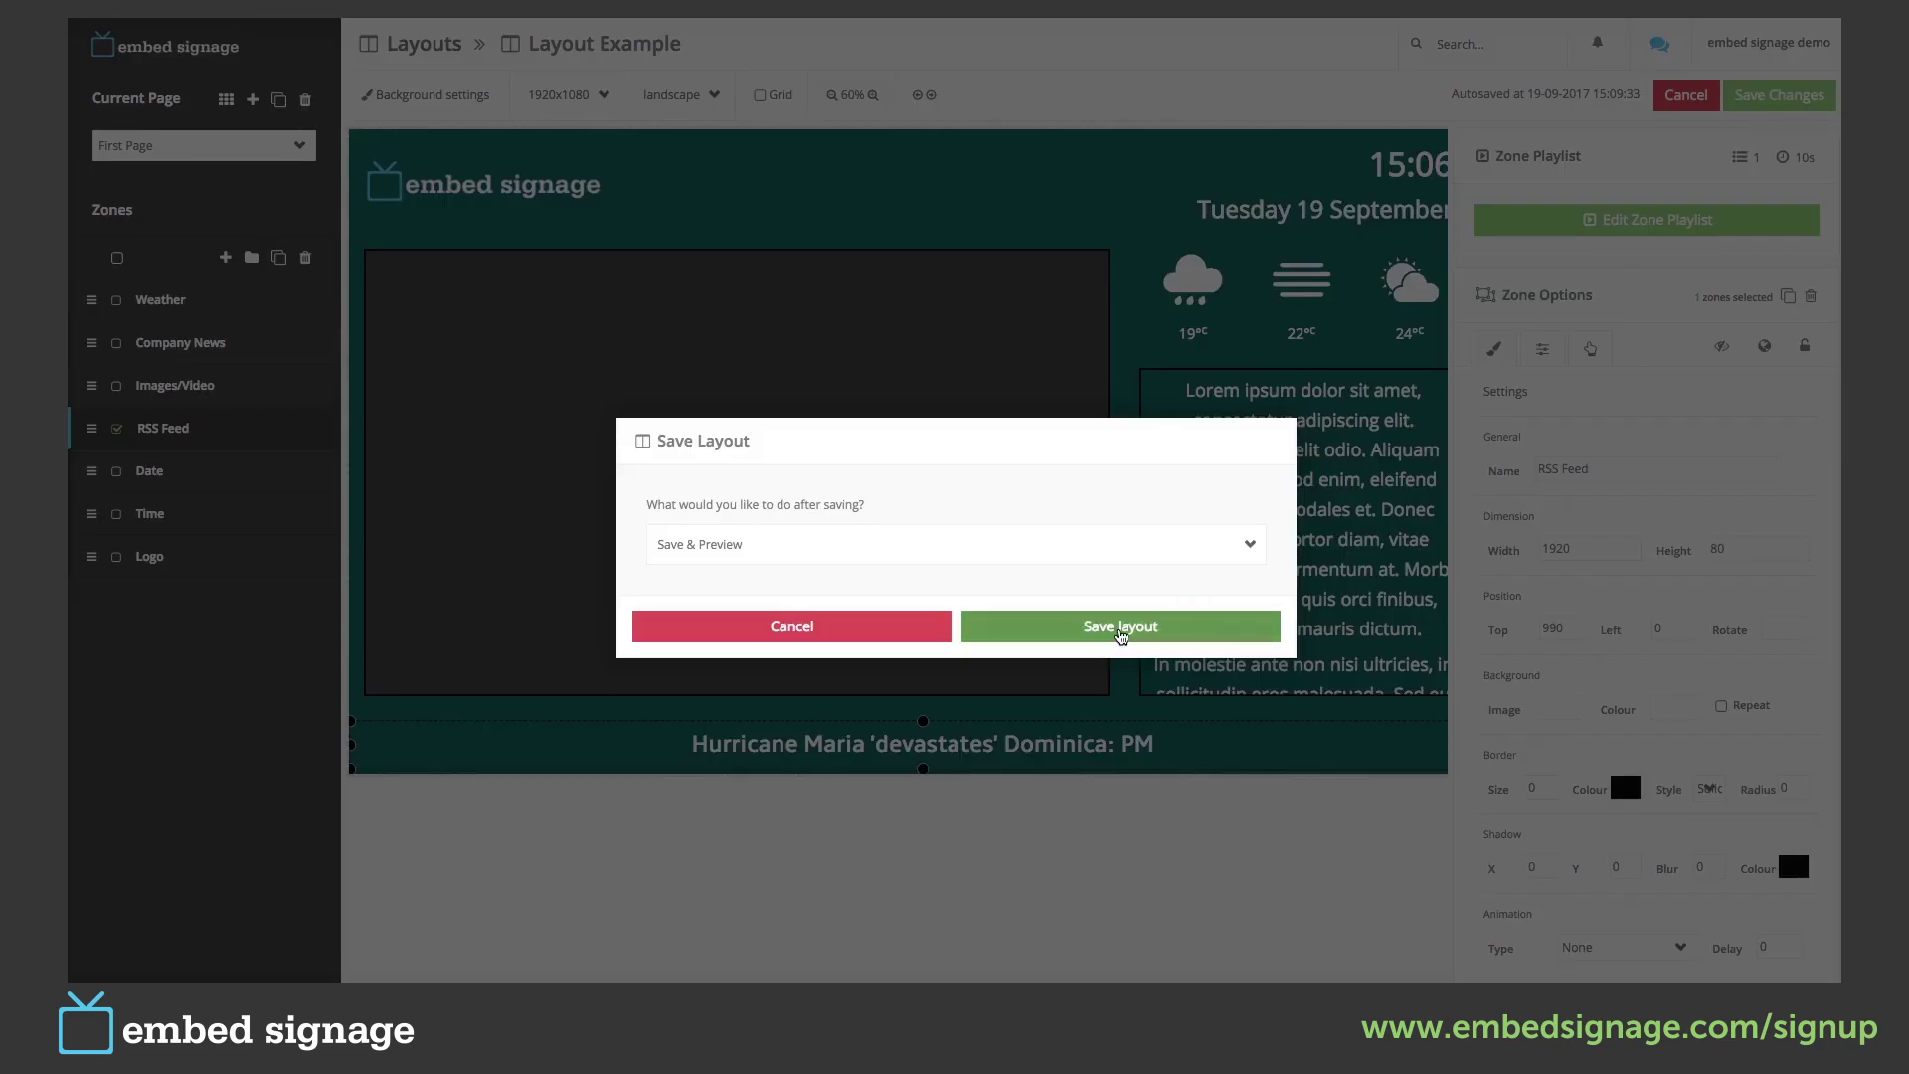
pyautogui.click(1120, 626)
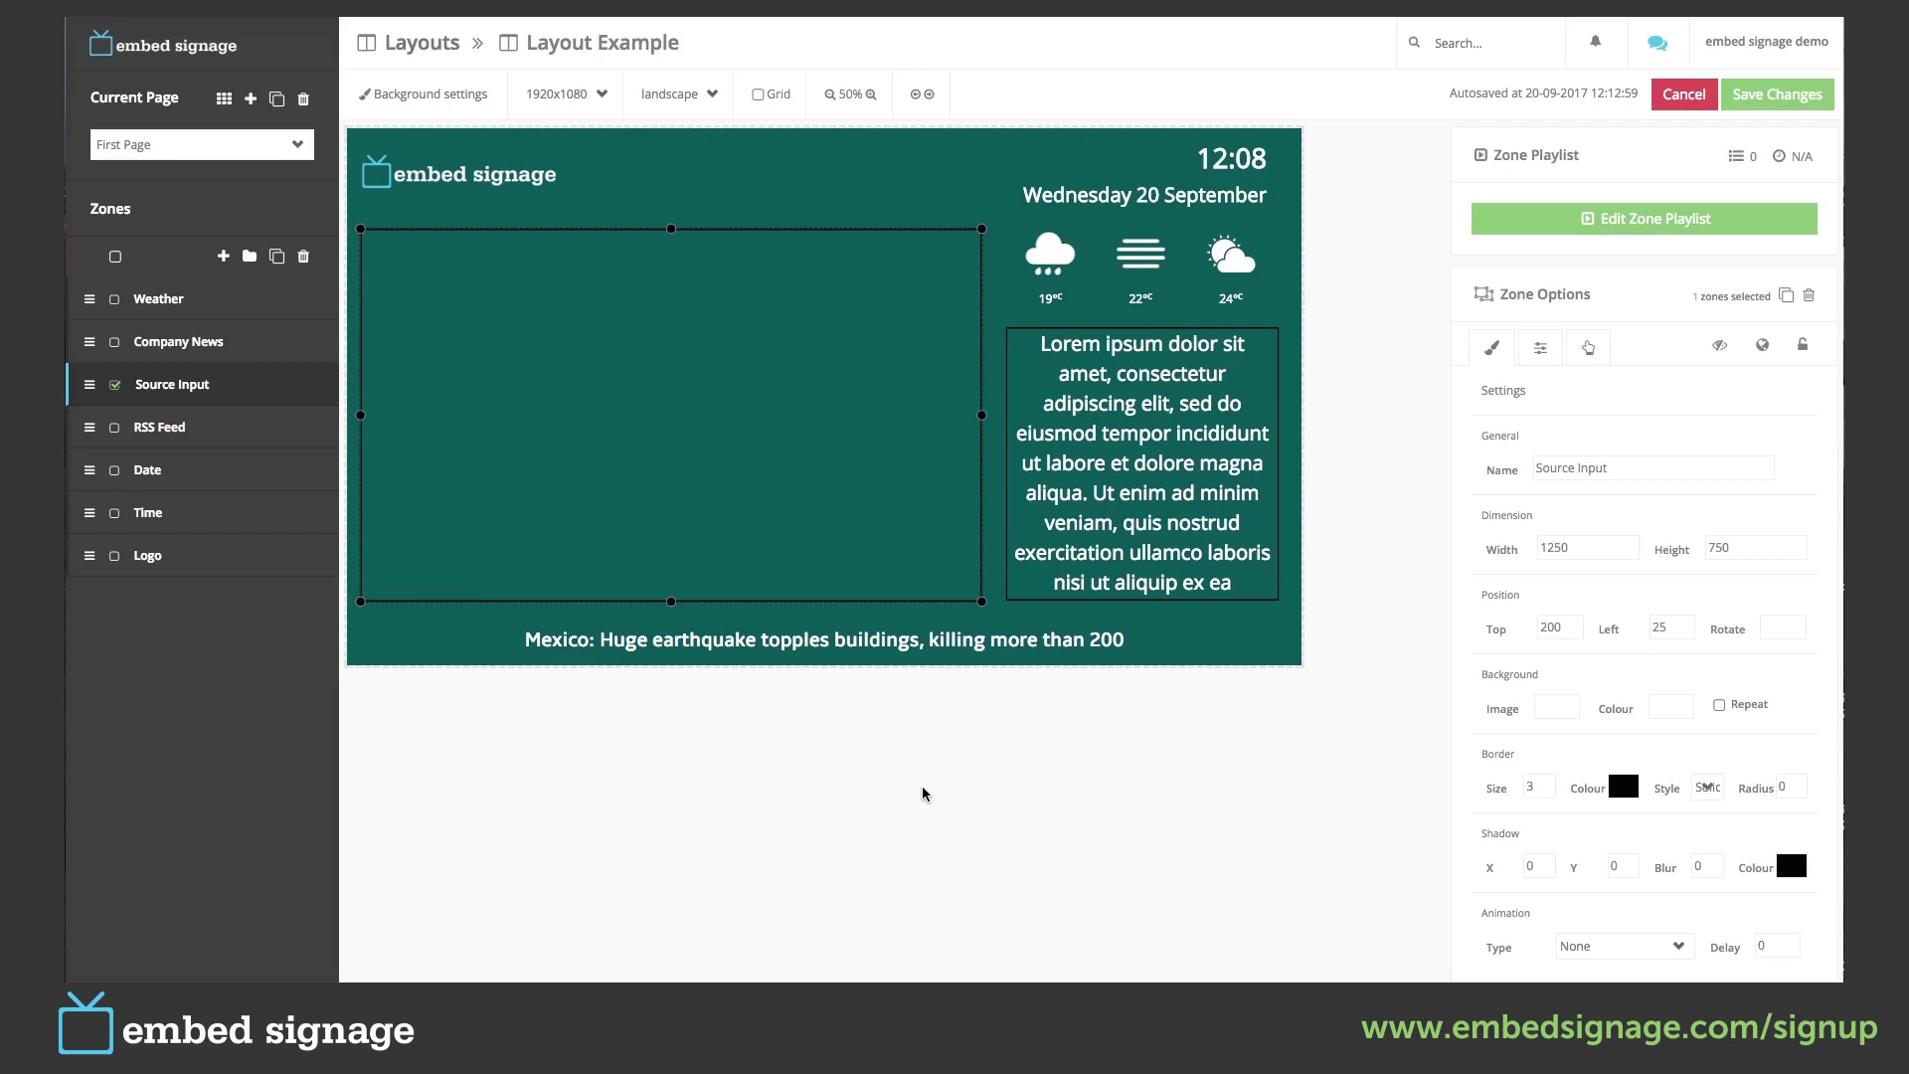
# Add a Source Input widget to the Source Input zone's playlist with HDMI Input 1 as its input source.
pyautogui.click(1587, 228)
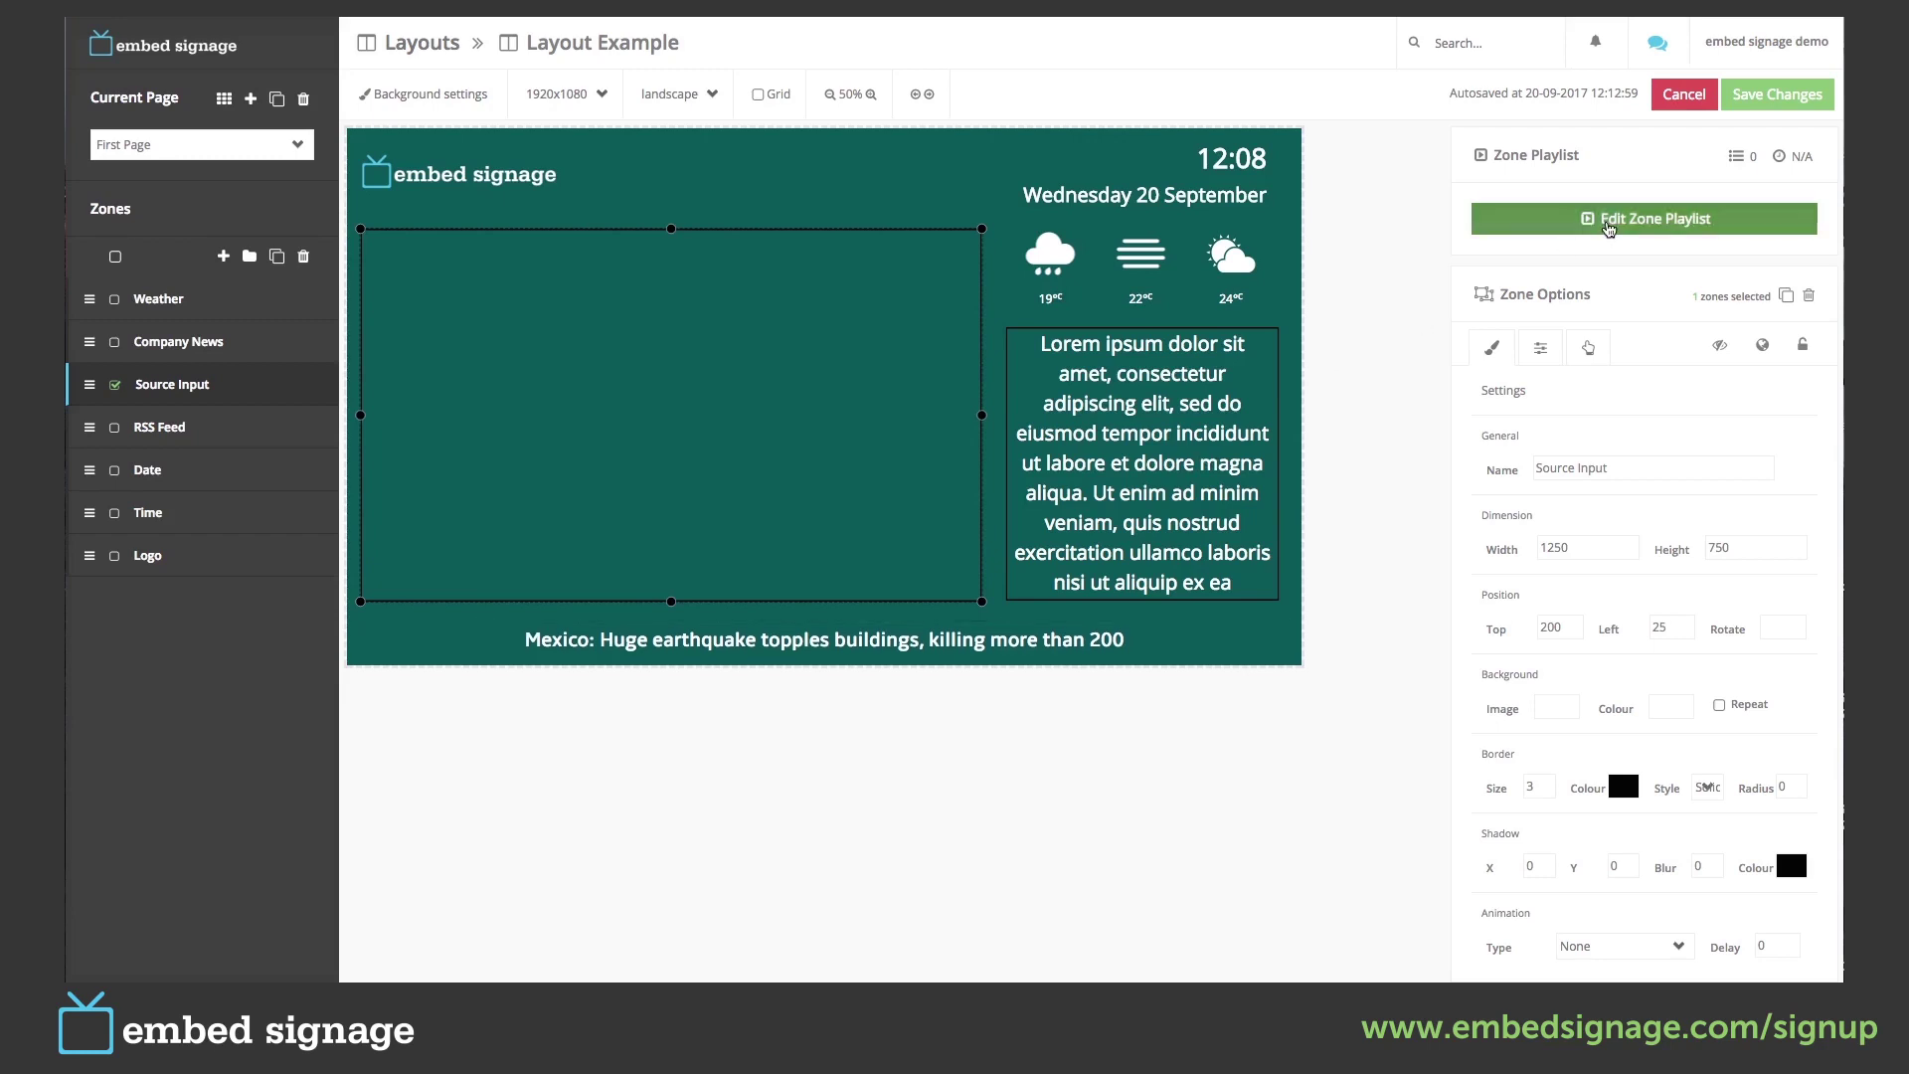
pyautogui.click(527, 124)
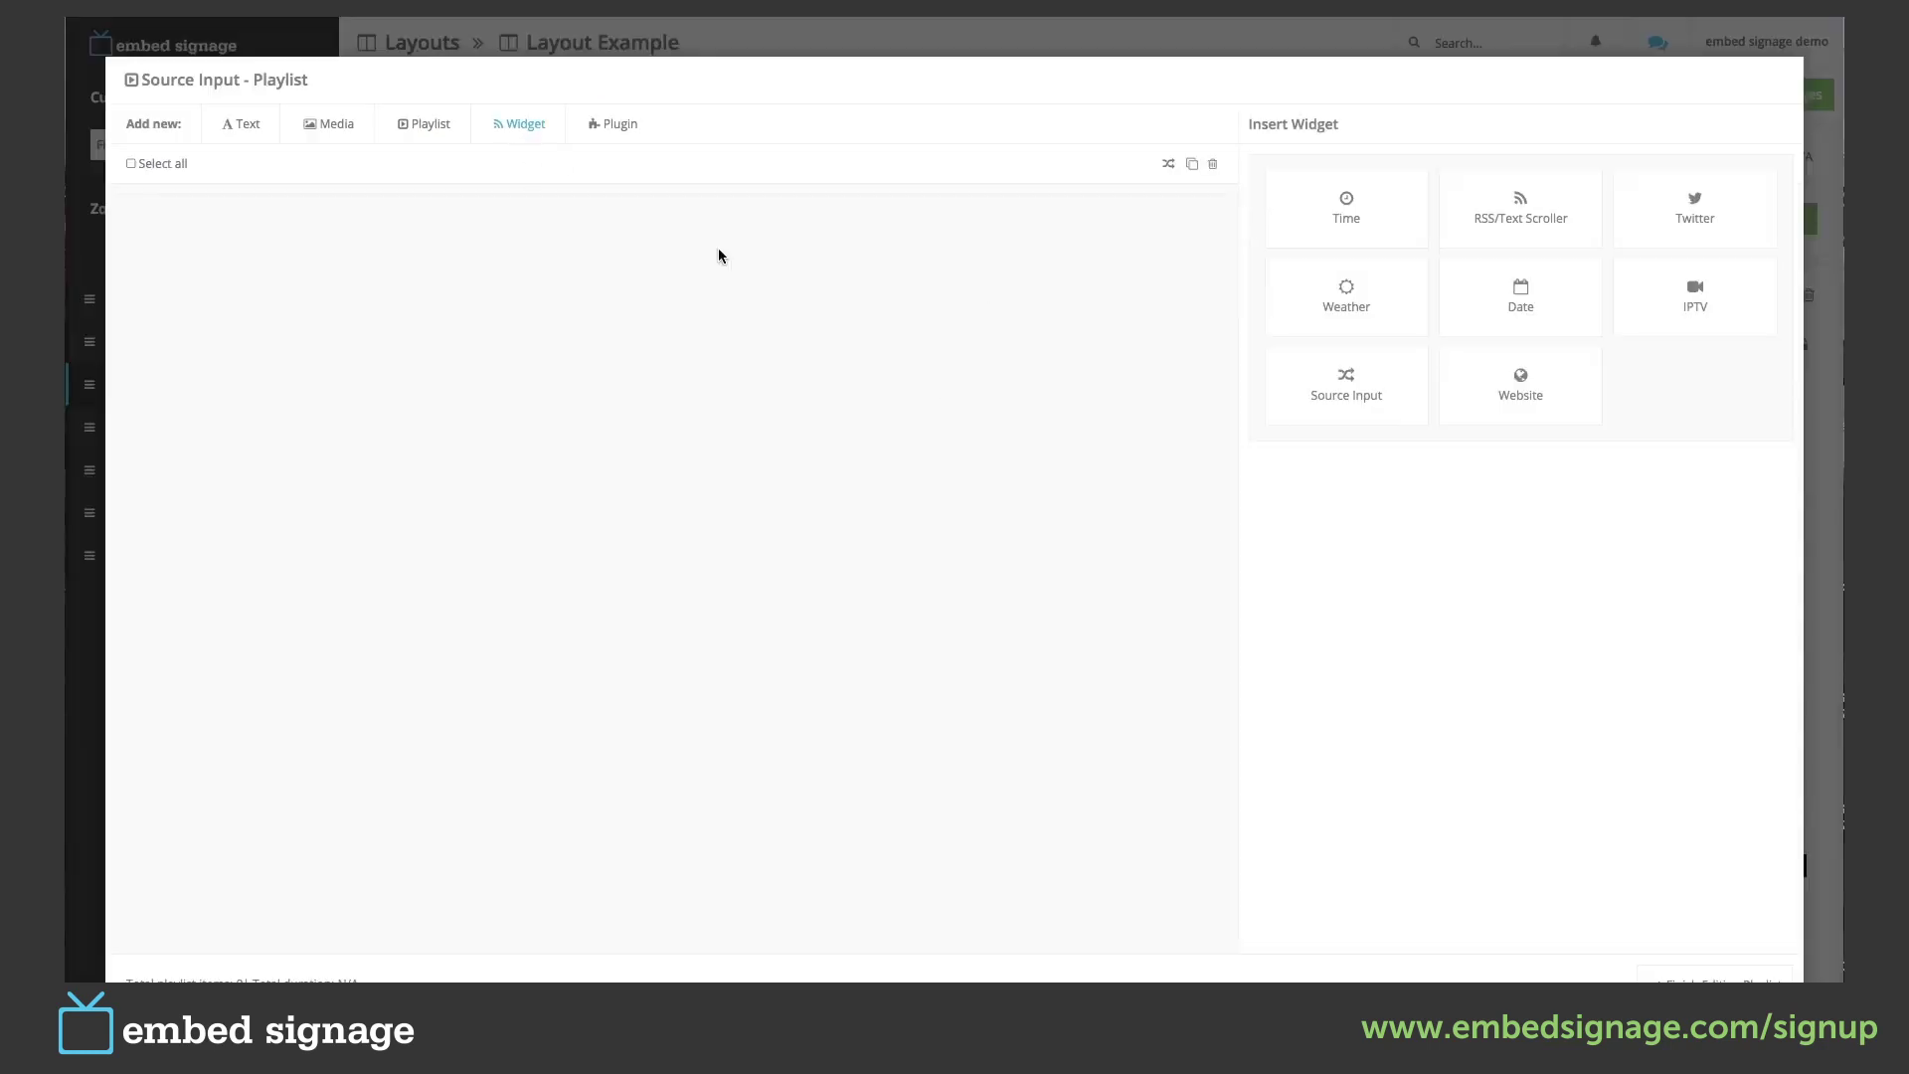
pyautogui.click(1322, 397)
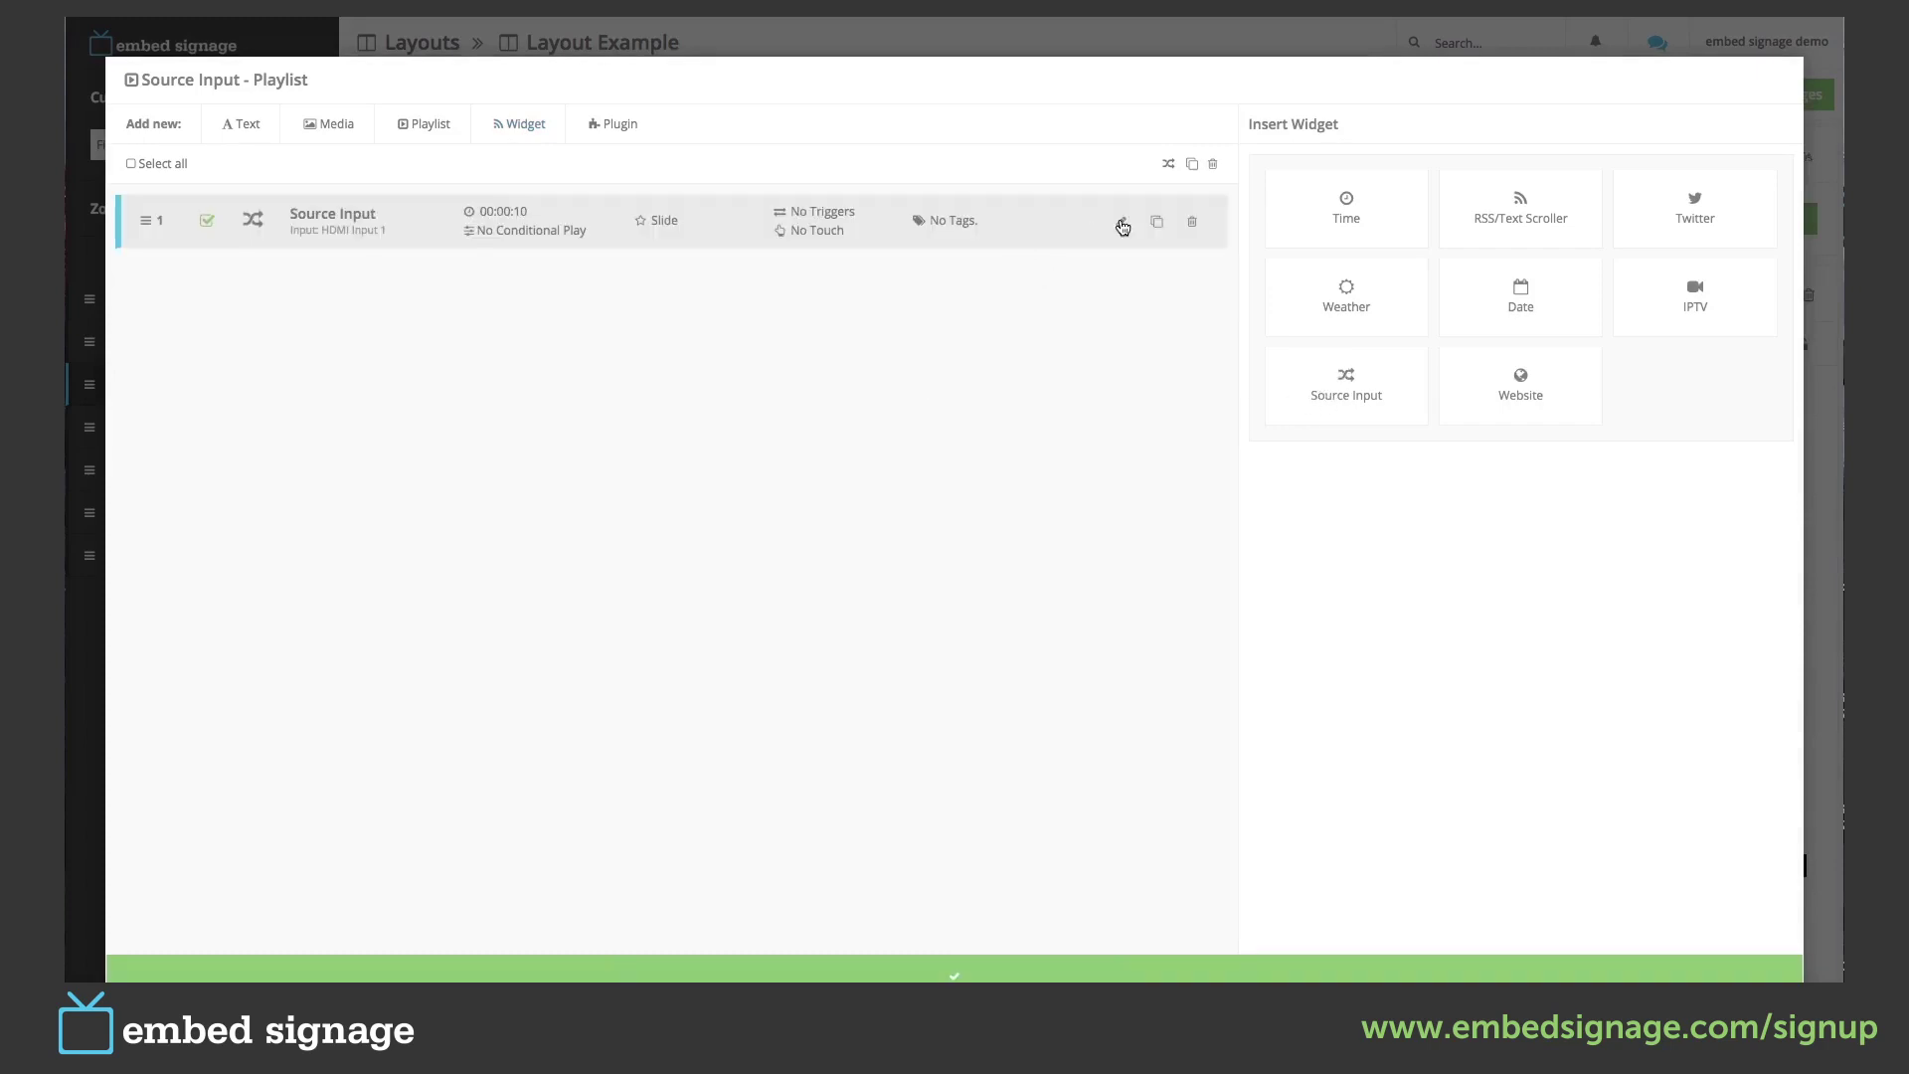
pyautogui.click(1121, 223)
pyautogui.click(1375, 562)
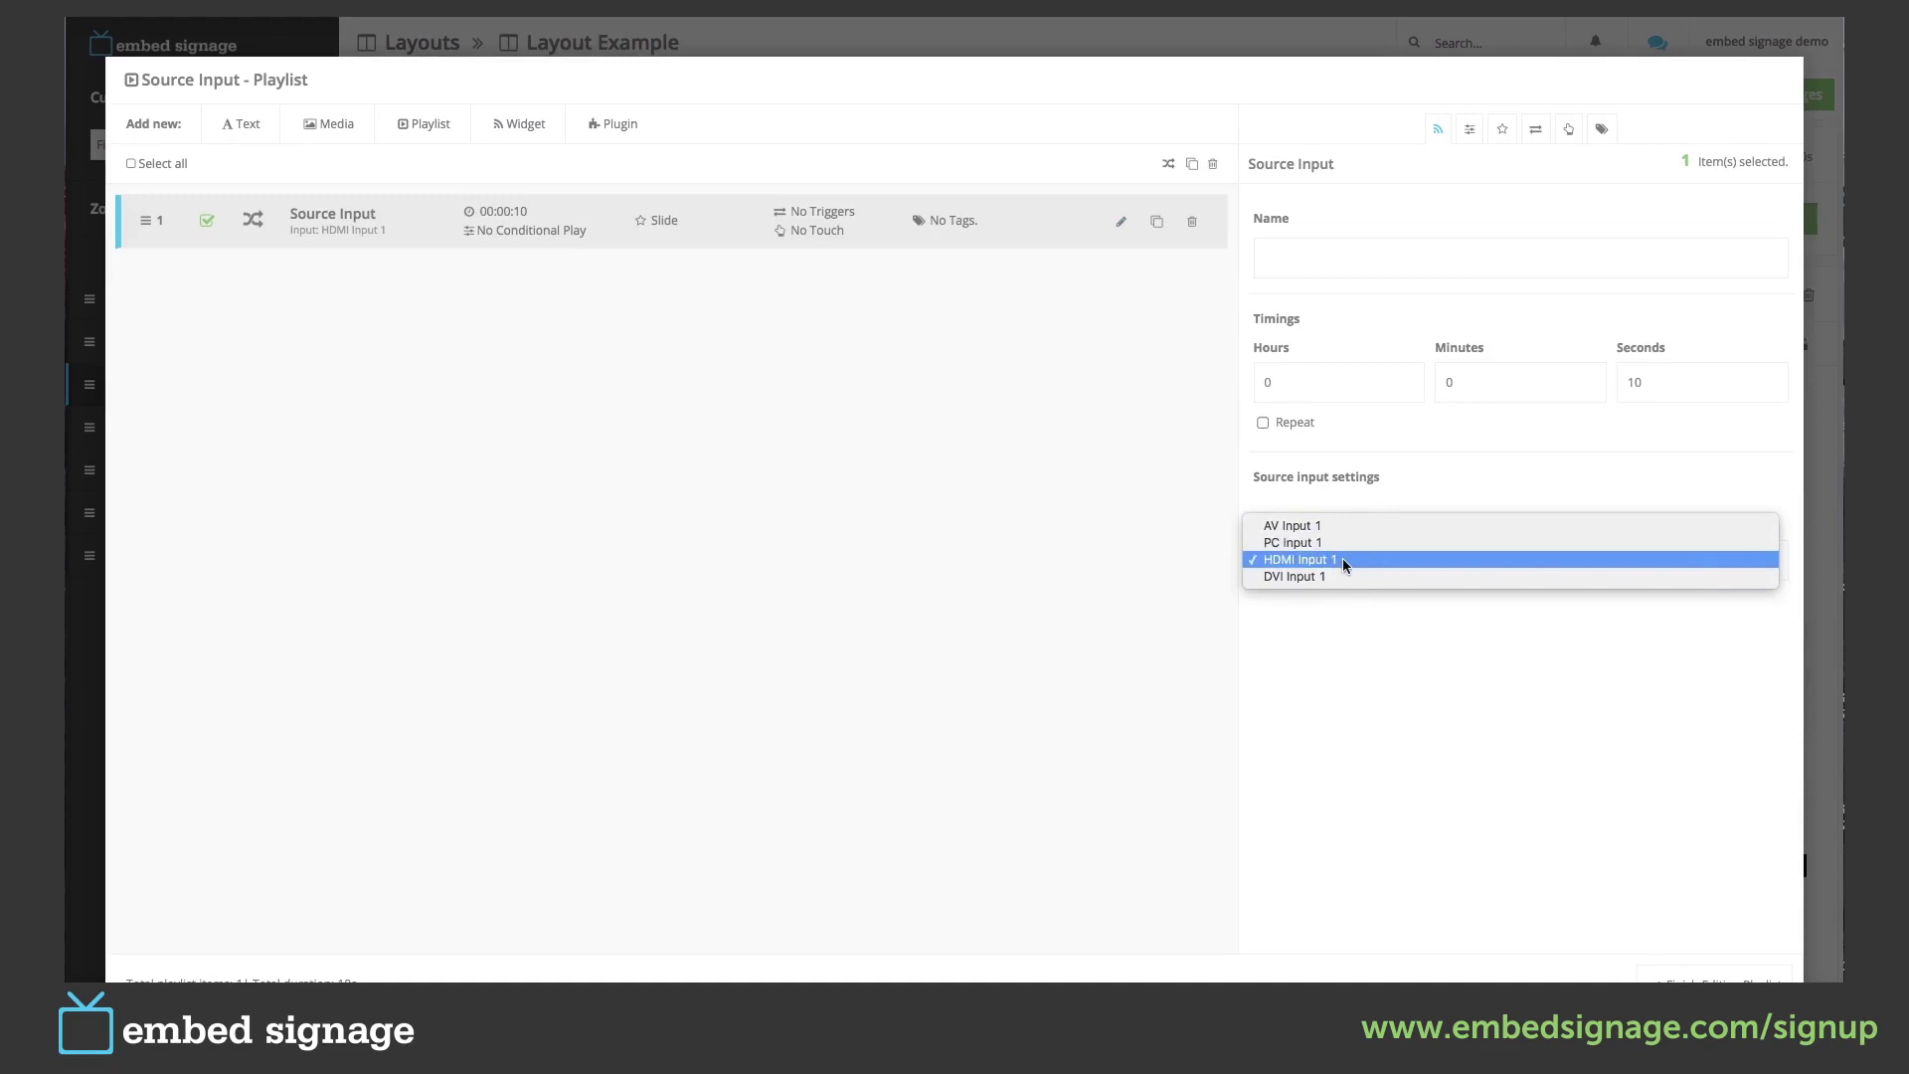
pyautogui.click(1342, 559)
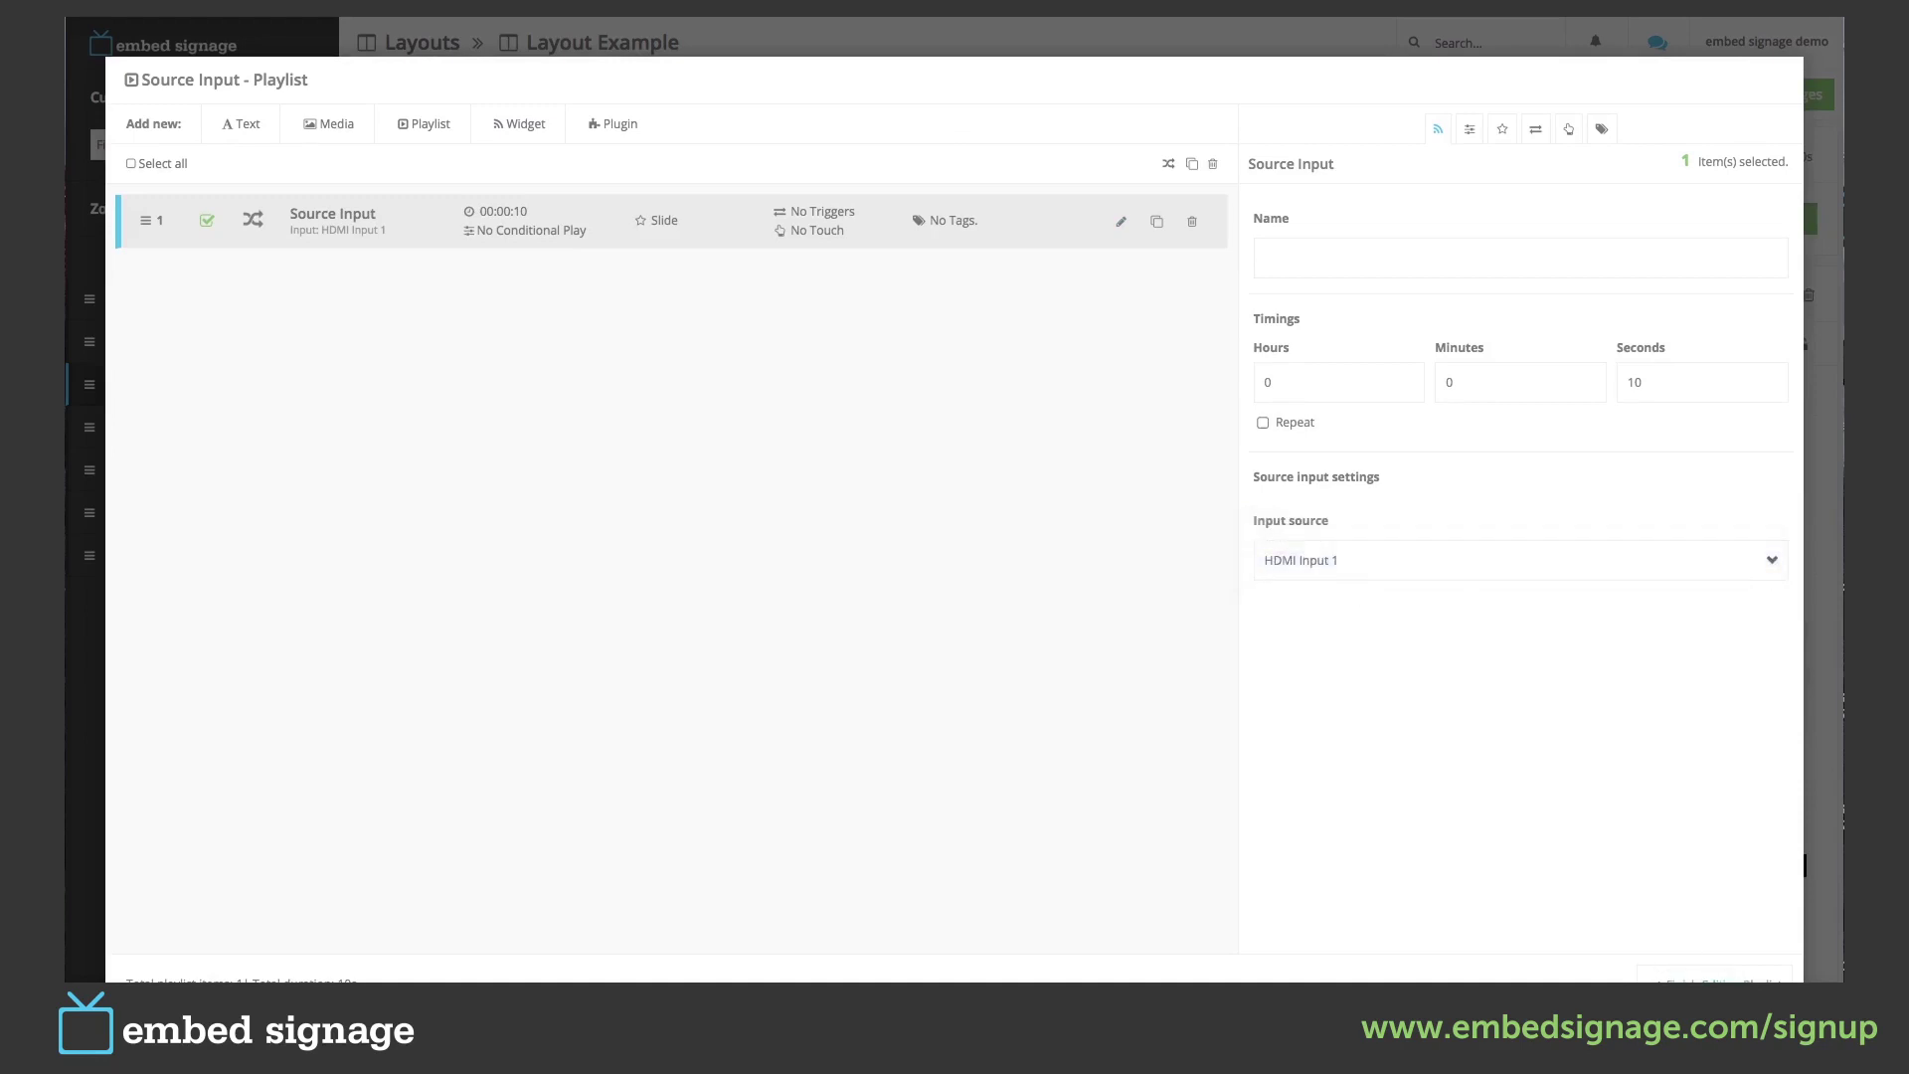
pyautogui.press('Escape')
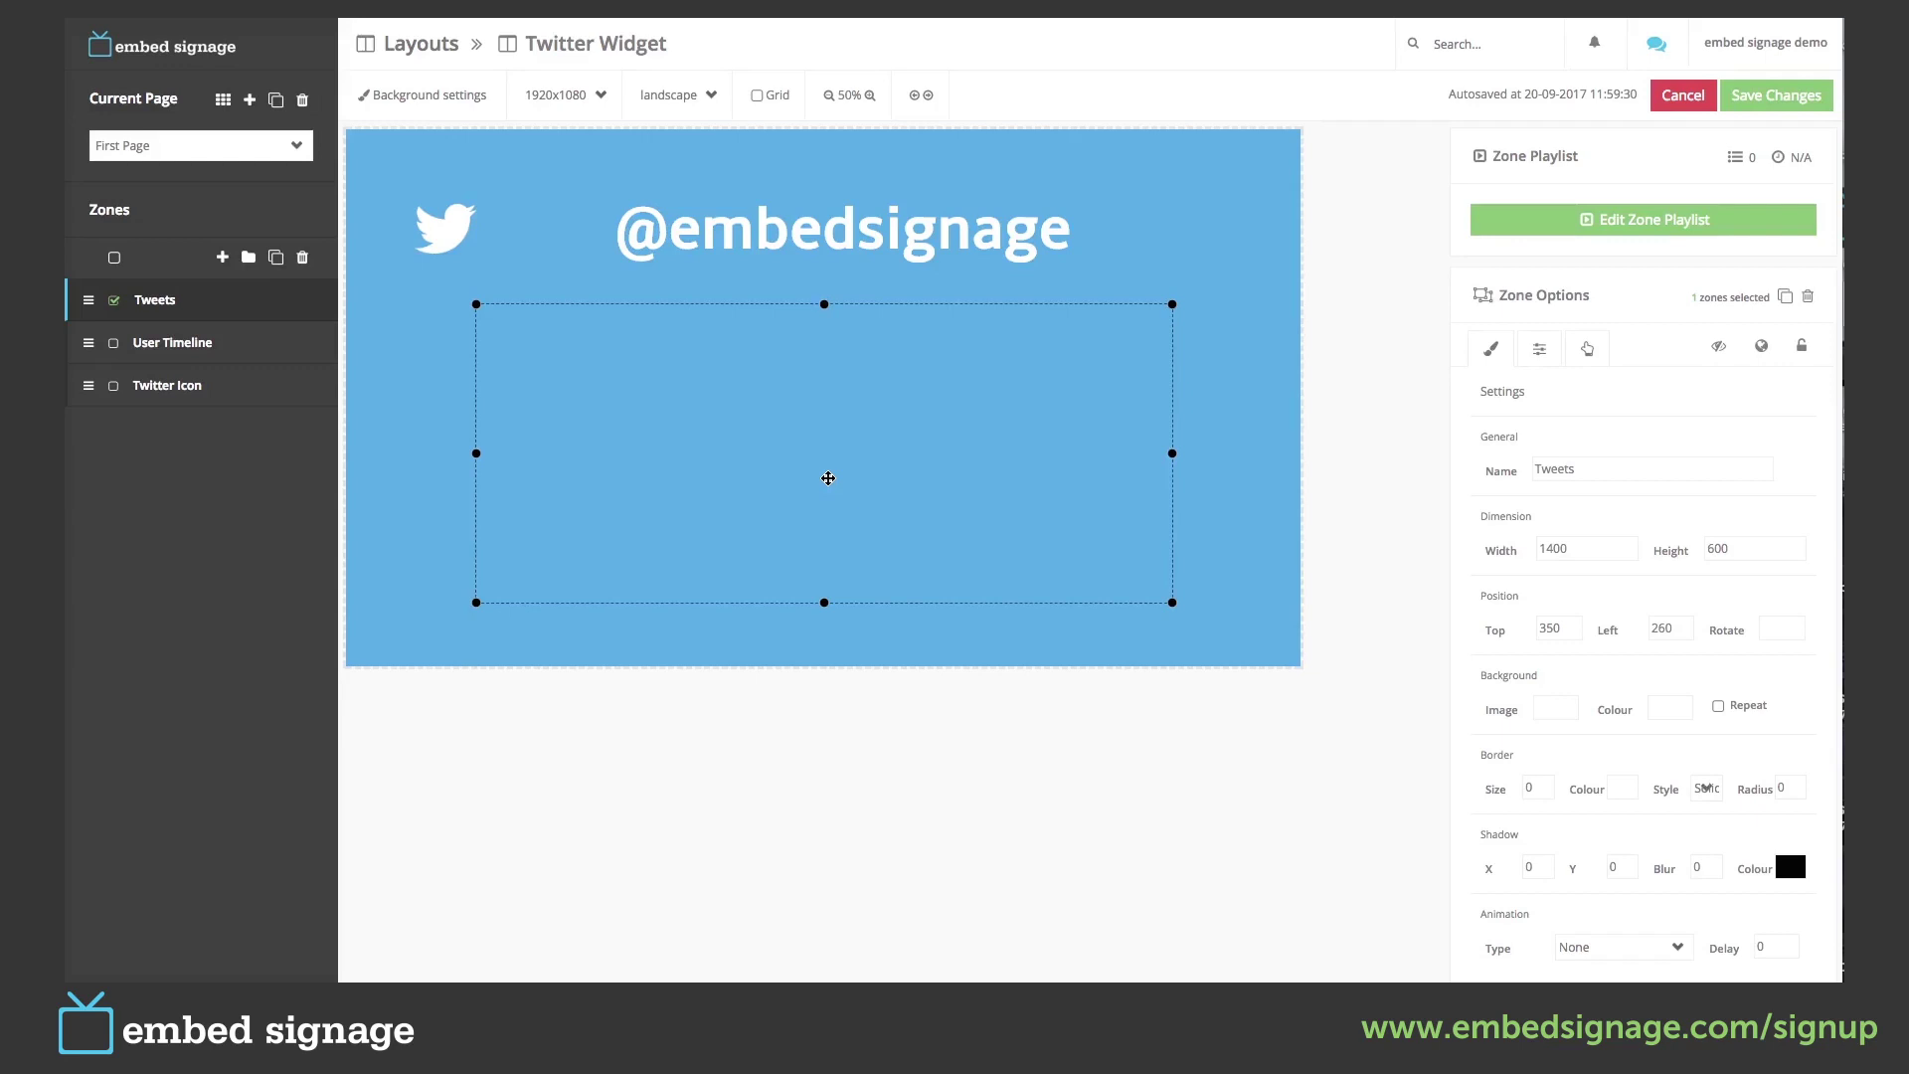
# Add a Twitter widget to the Tweets zone's playlist in the Twitter Widget layout and open its settings.
pyautogui.click(1660, 231)
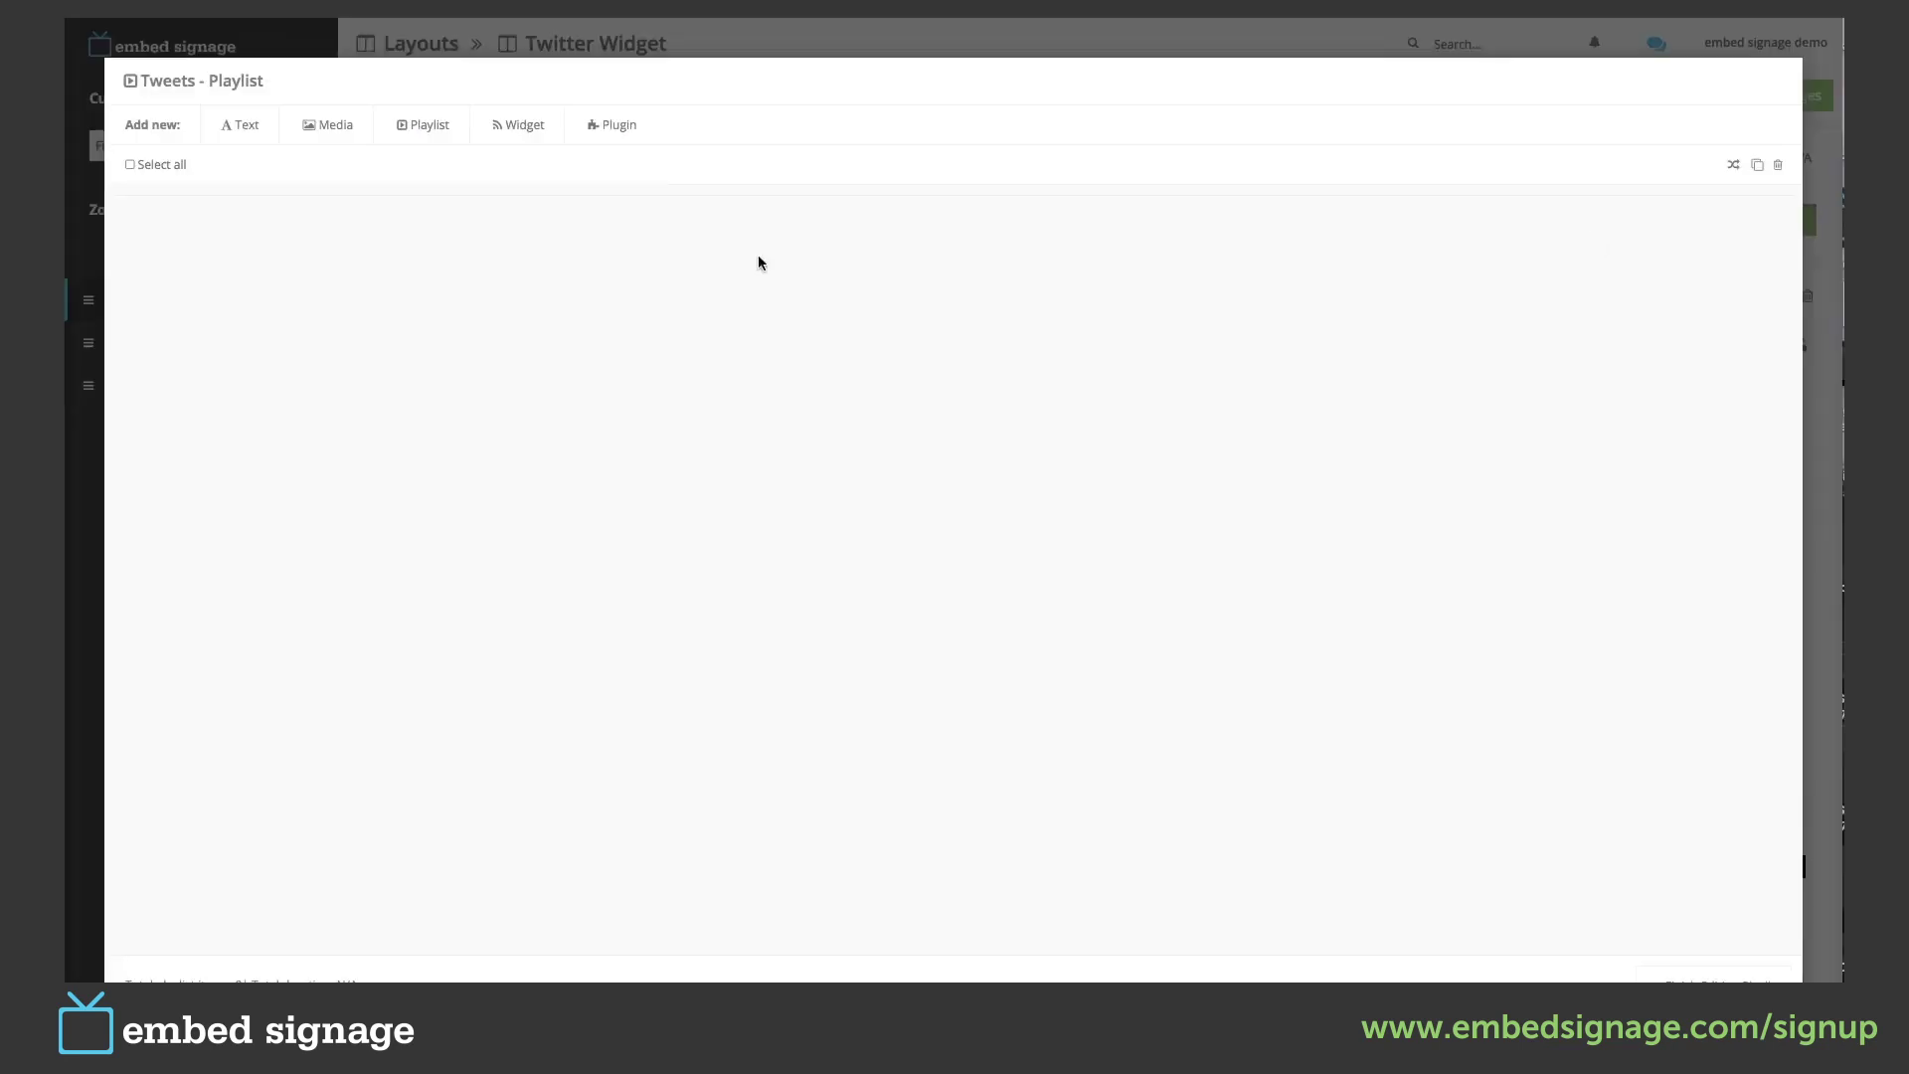
pyautogui.click(522, 129)
pyautogui.click(1717, 218)
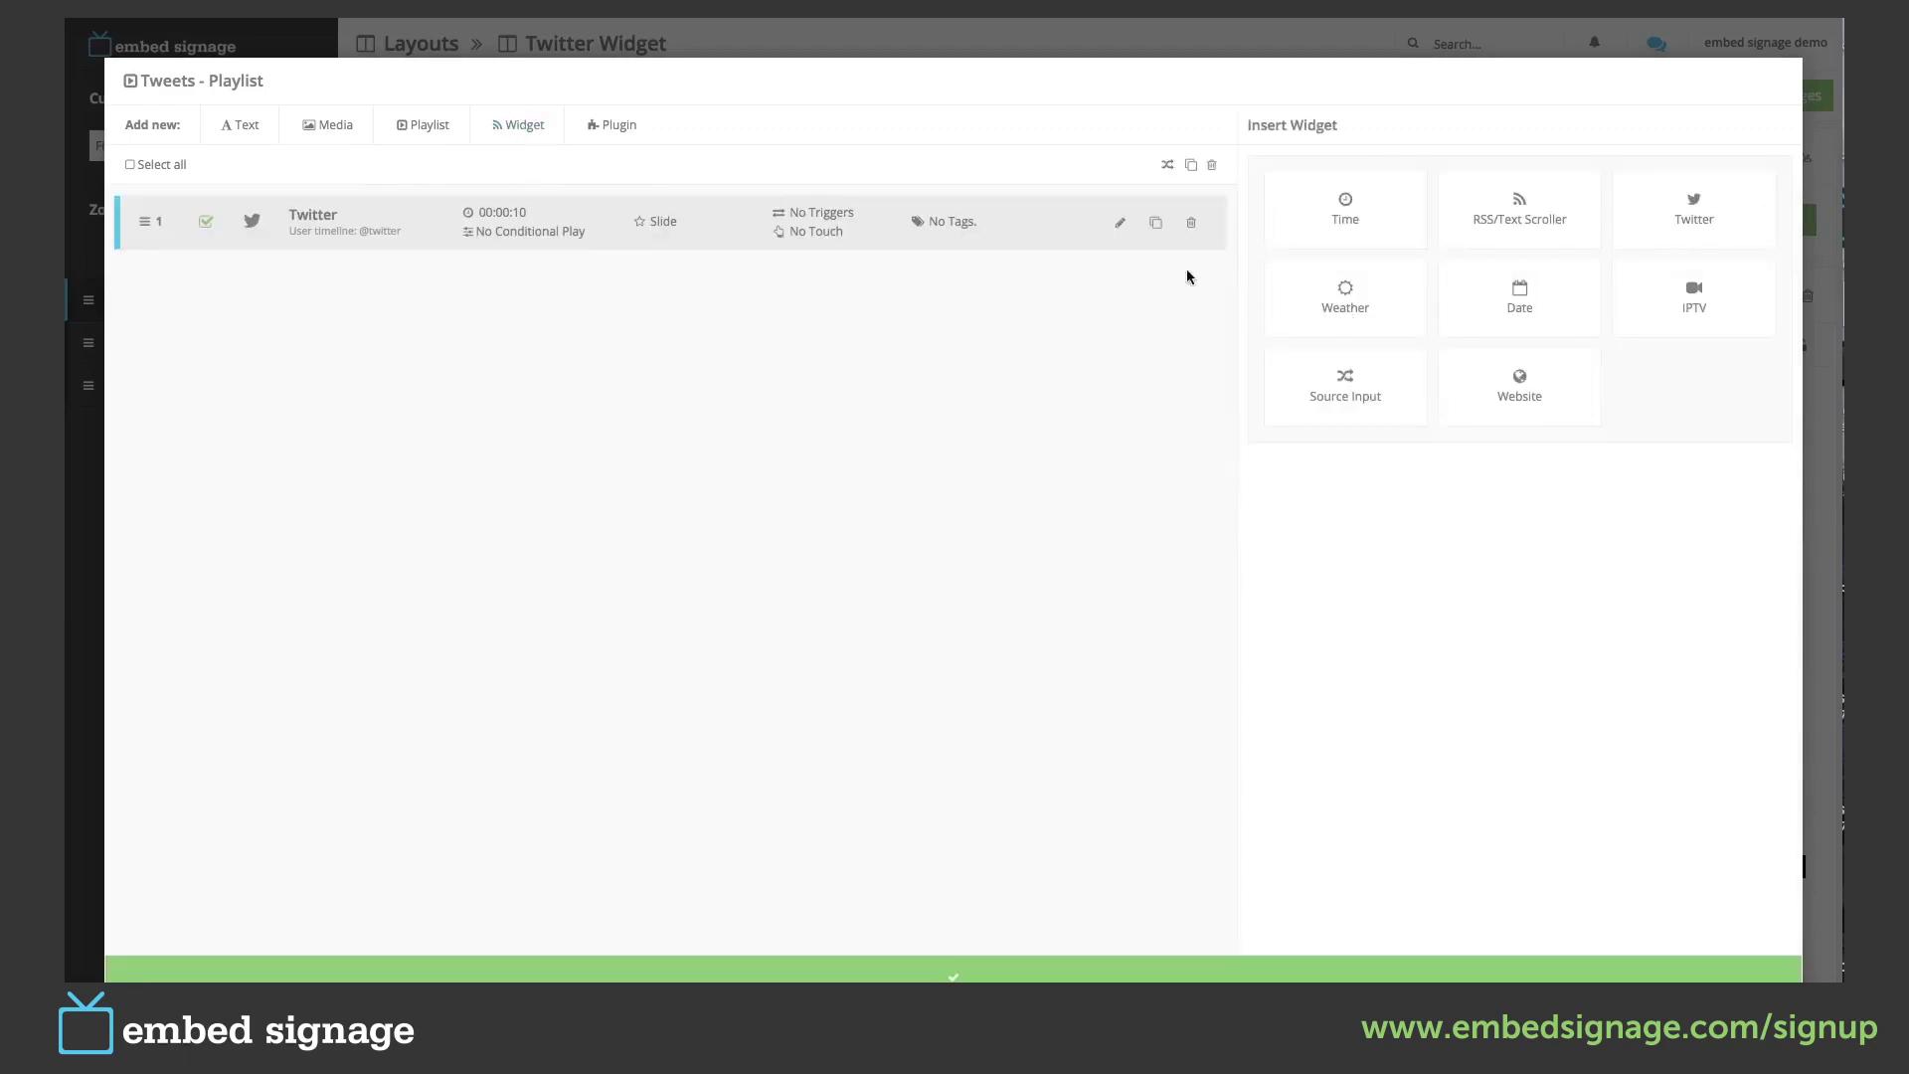
pyautogui.click(1120, 225)
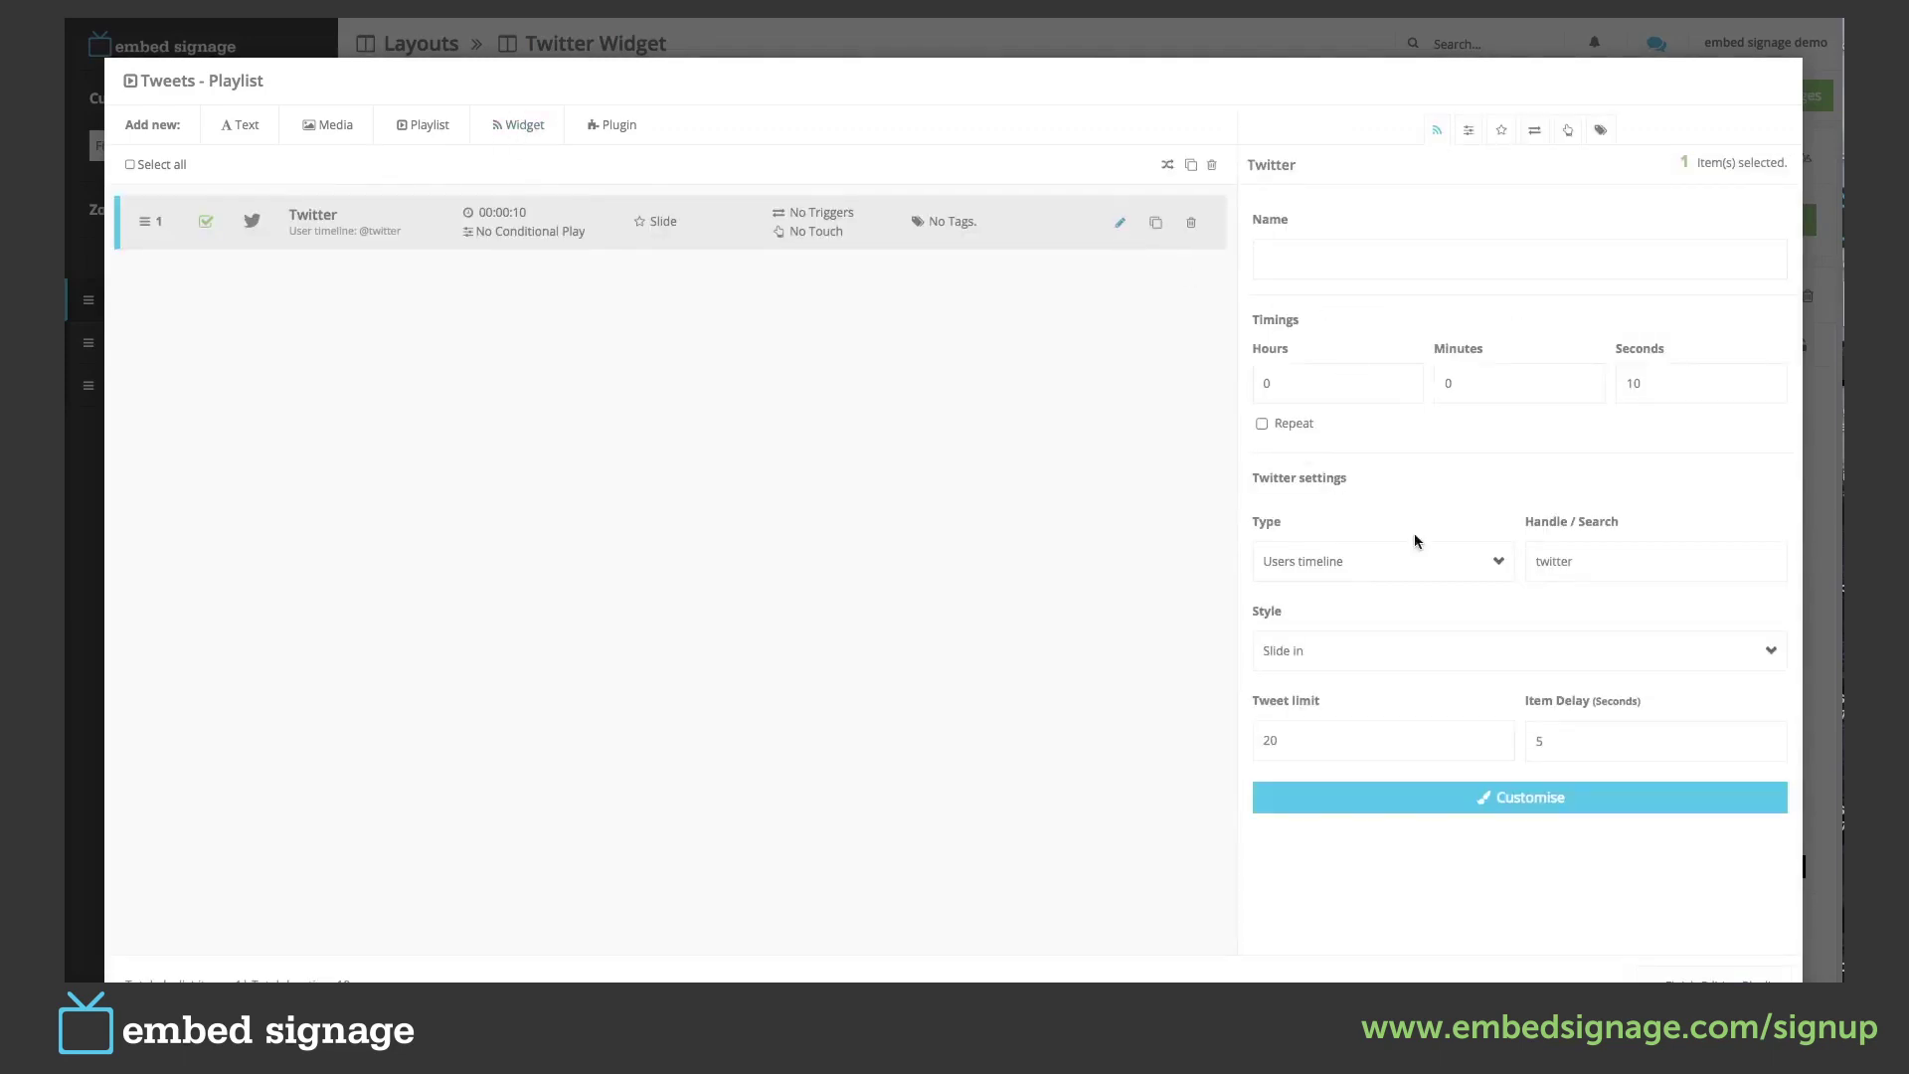
# Try the Twitter widget's Users timeline and Search types, selecting the Handle / Search text for each.
pyautogui.click(1428, 559)
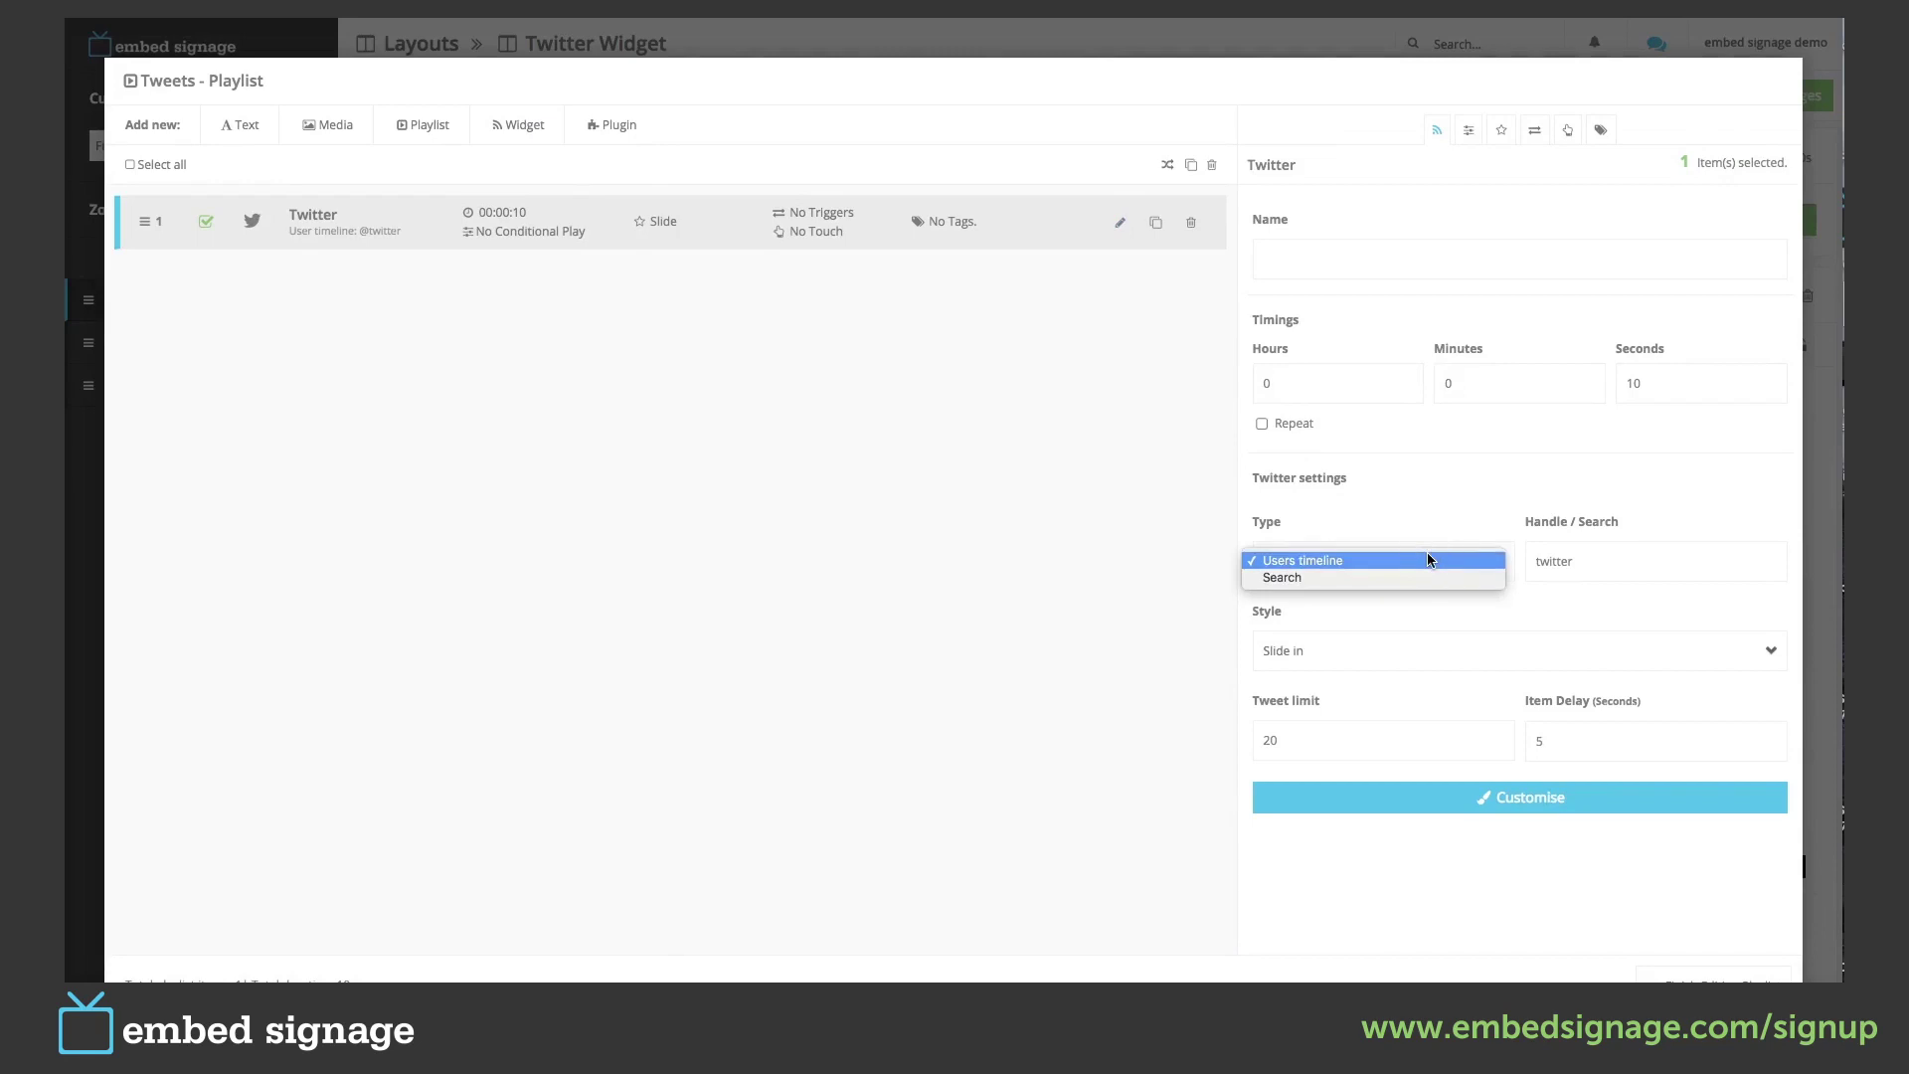
pyautogui.click(1390, 563)
pyautogui.click(1592, 561)
pyautogui.doubleClick(1592, 561)
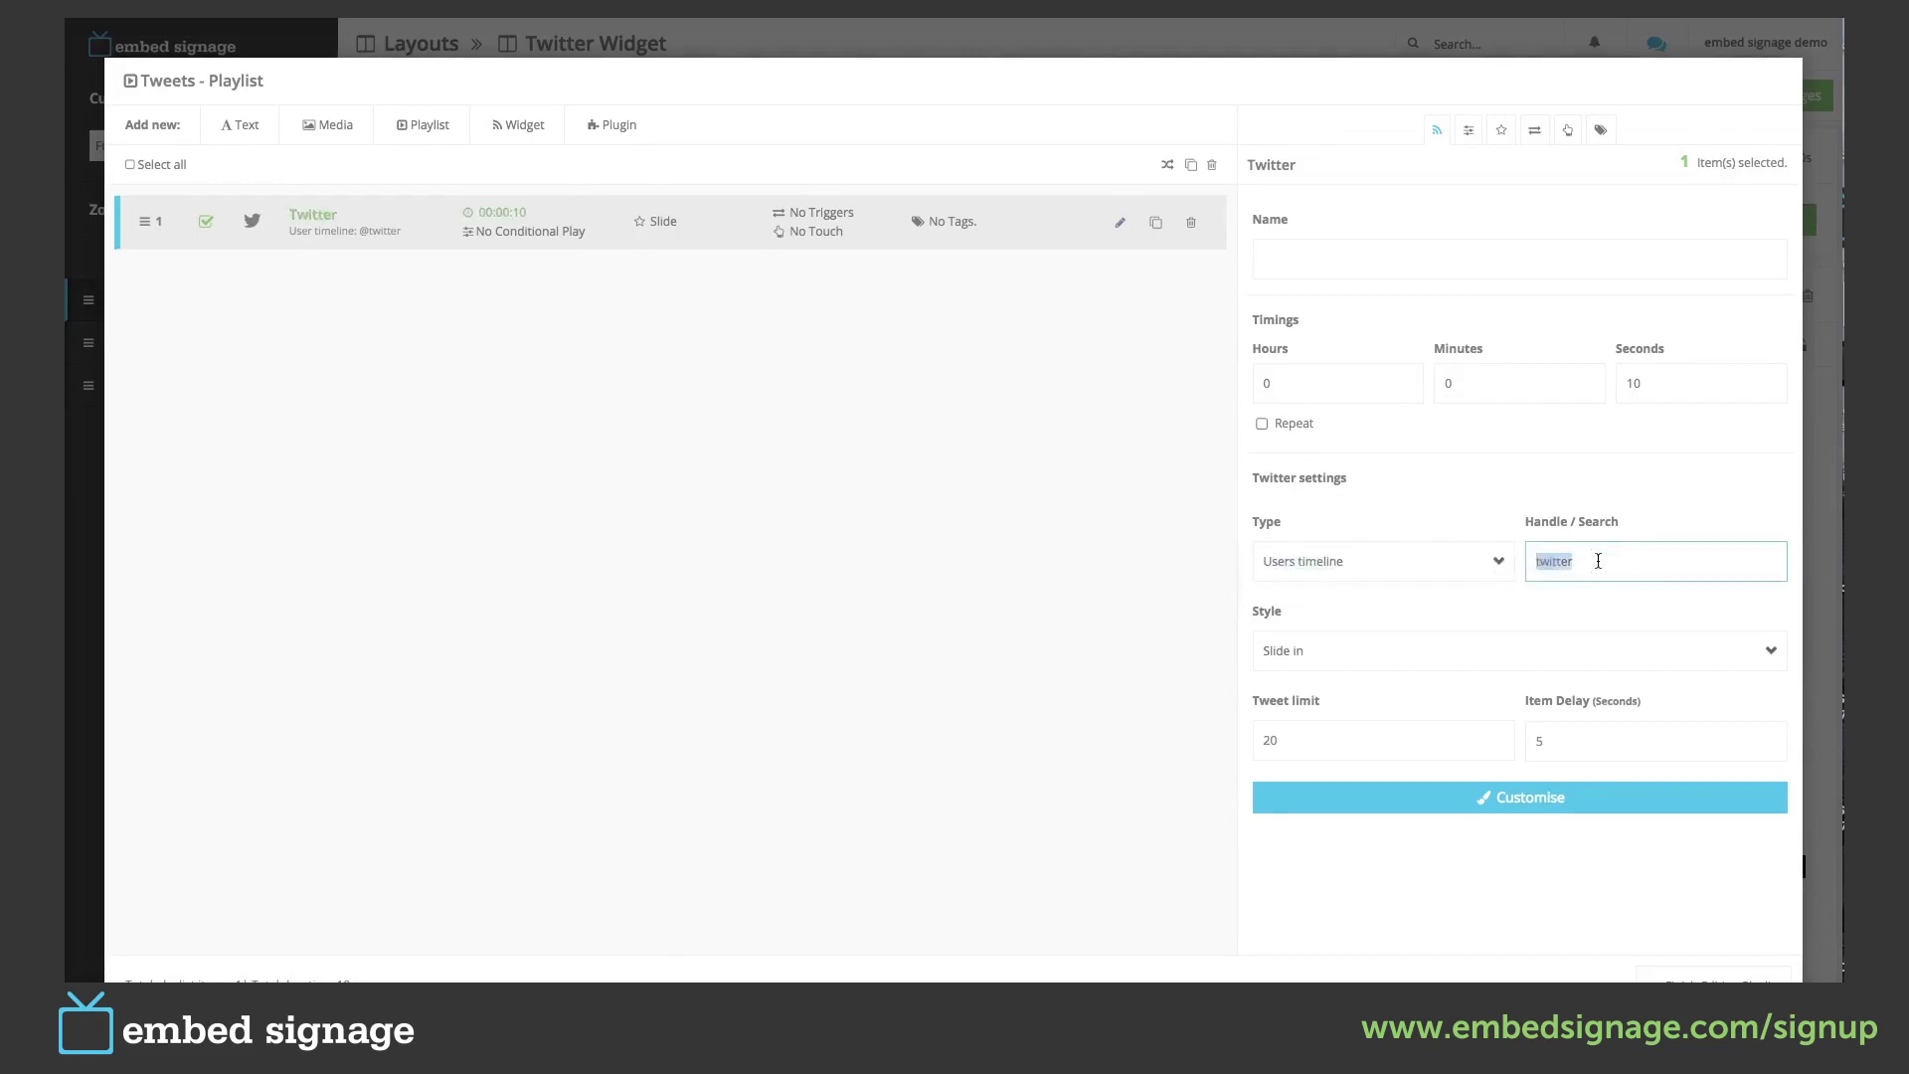
pyautogui.click(1368, 559)
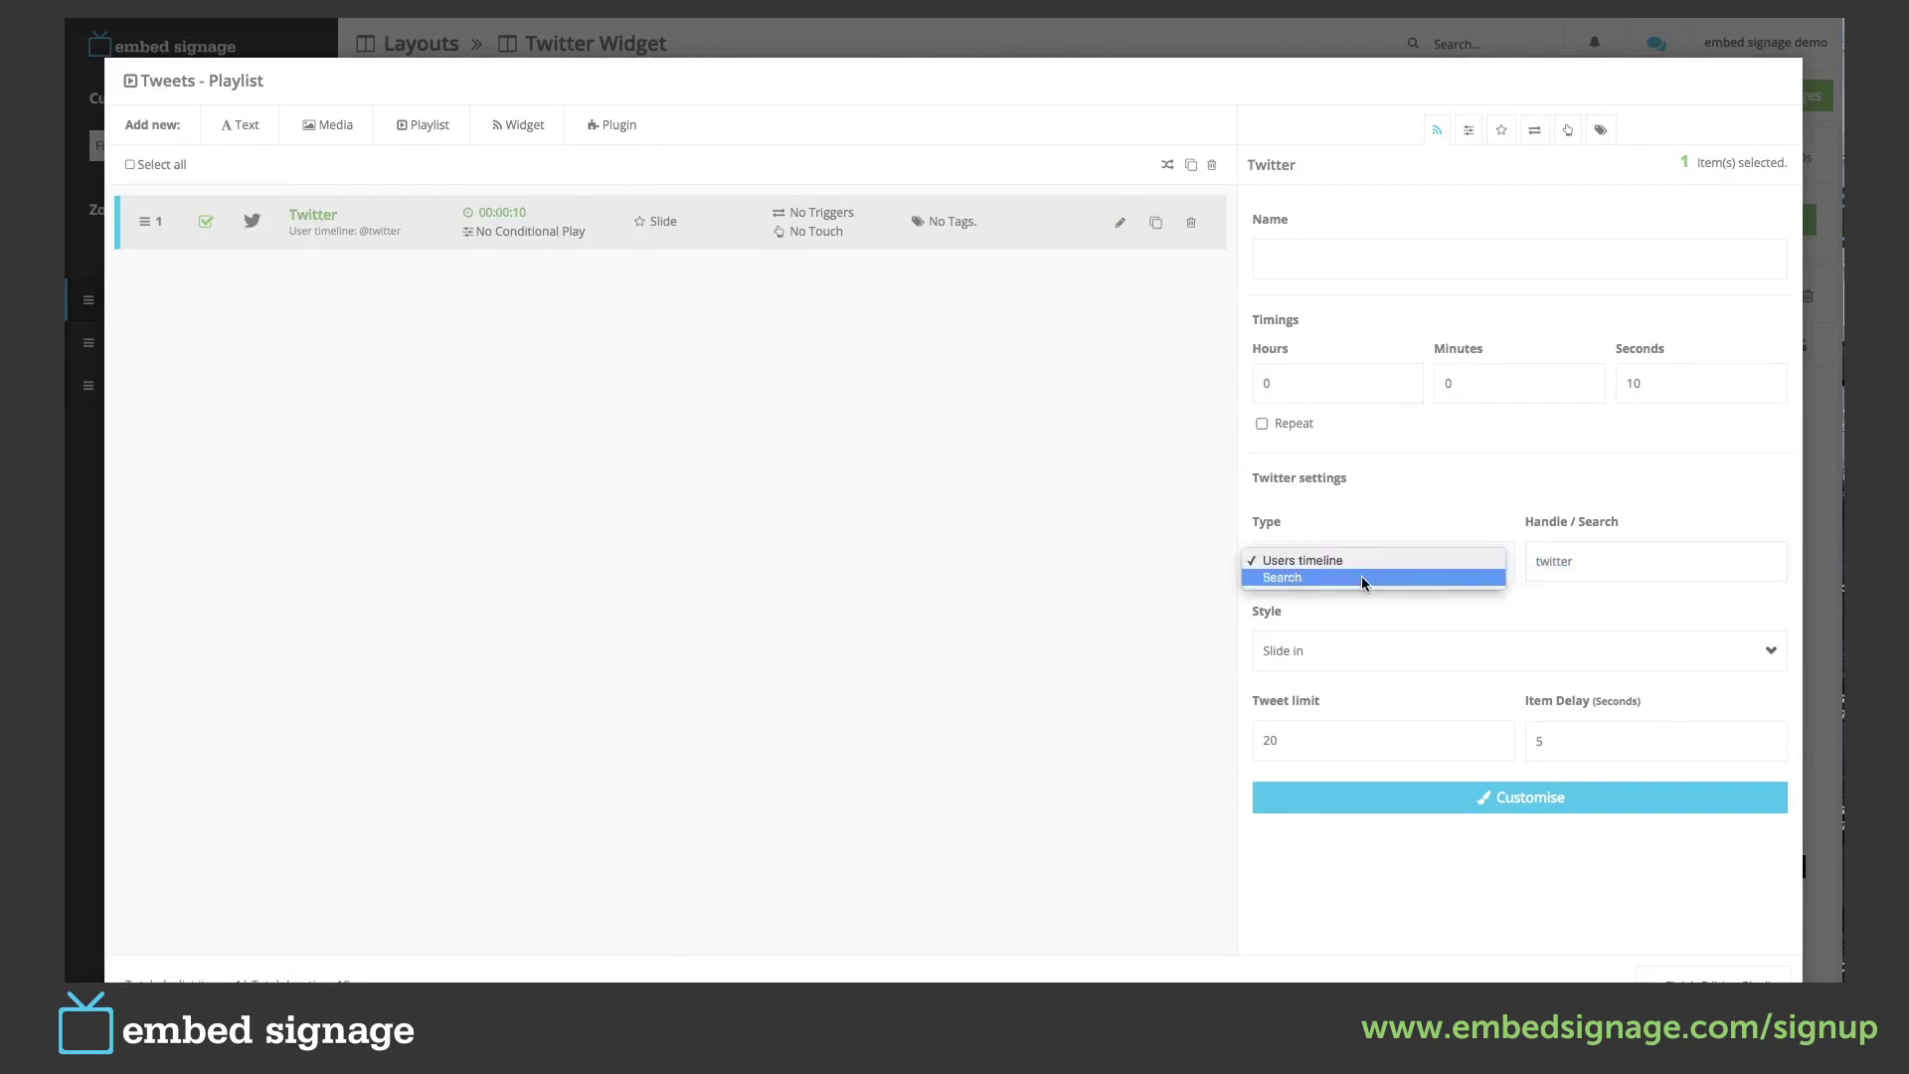
pyautogui.click(1268, 578)
pyautogui.doubleClick(1558, 560)
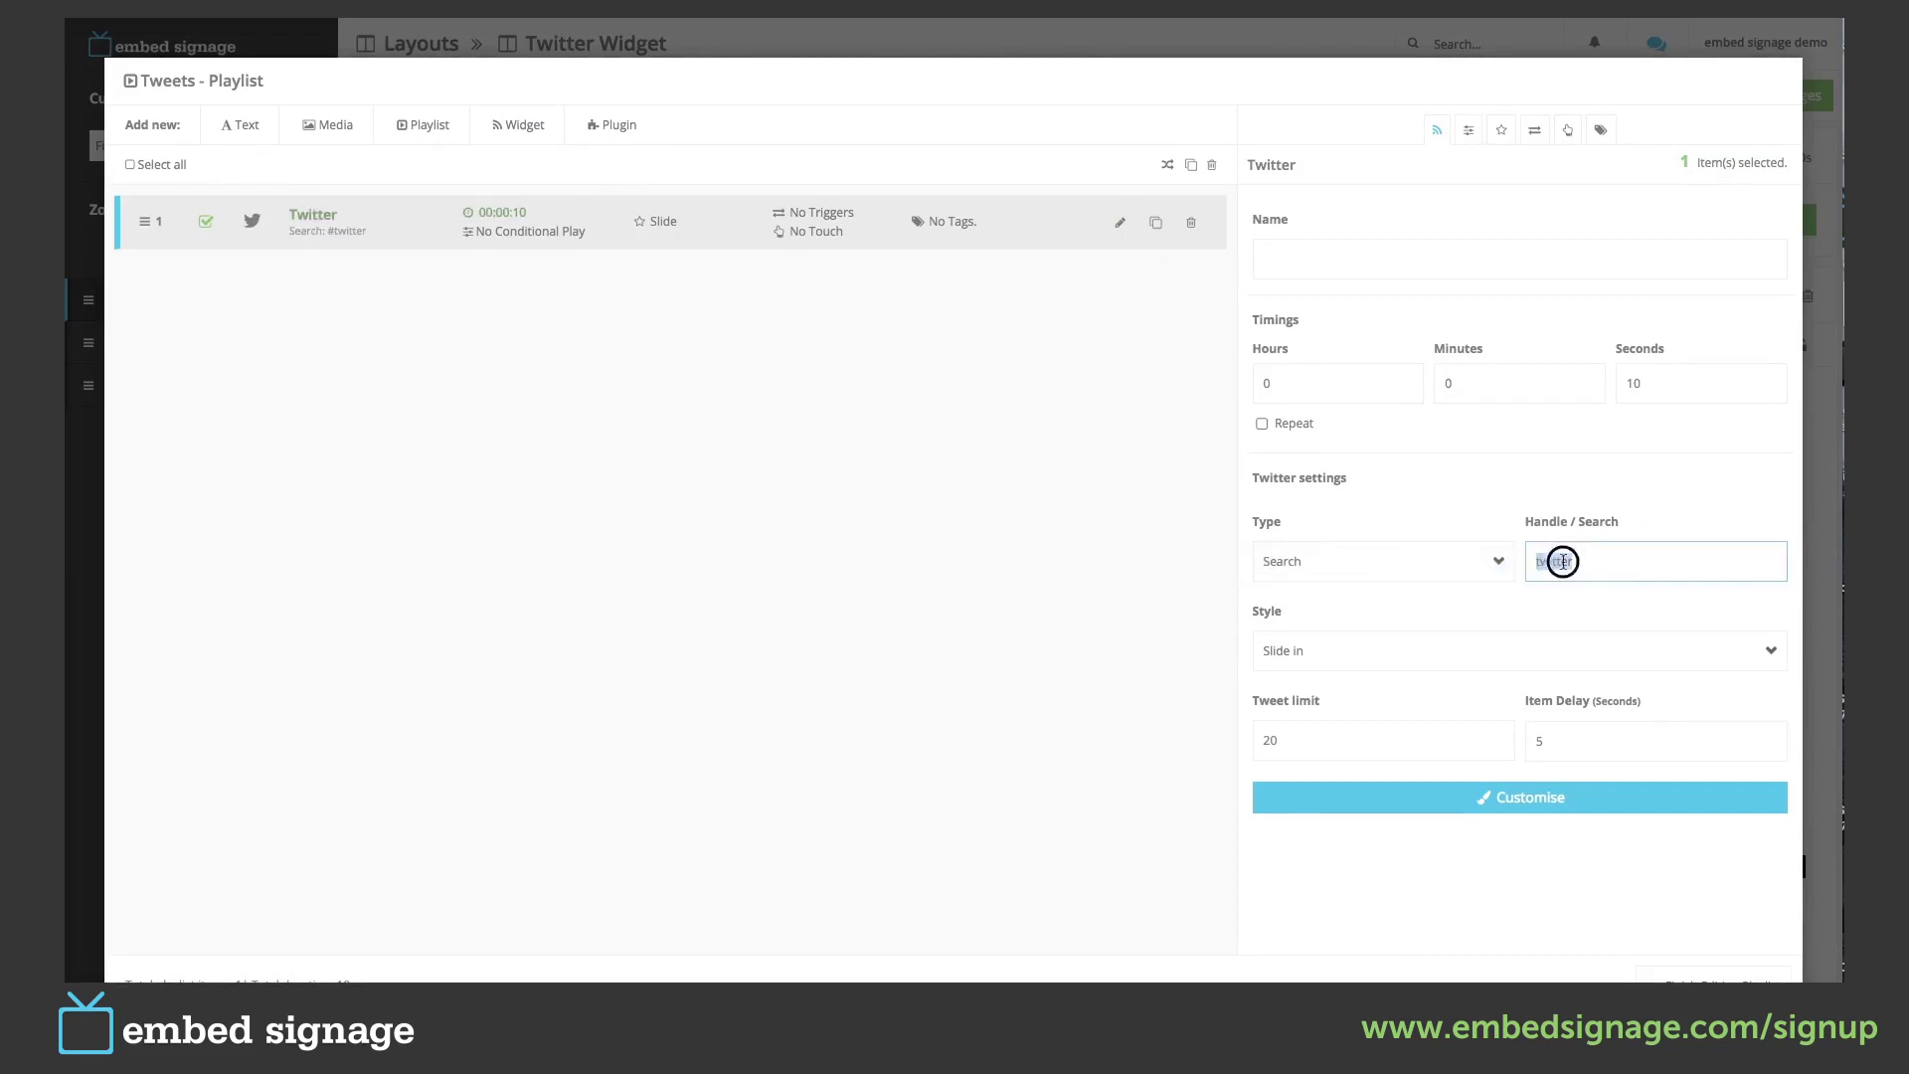
# Set the Twitter widget's type to Users timeline and its handle to embedsignage.
pyautogui.click(1414, 565)
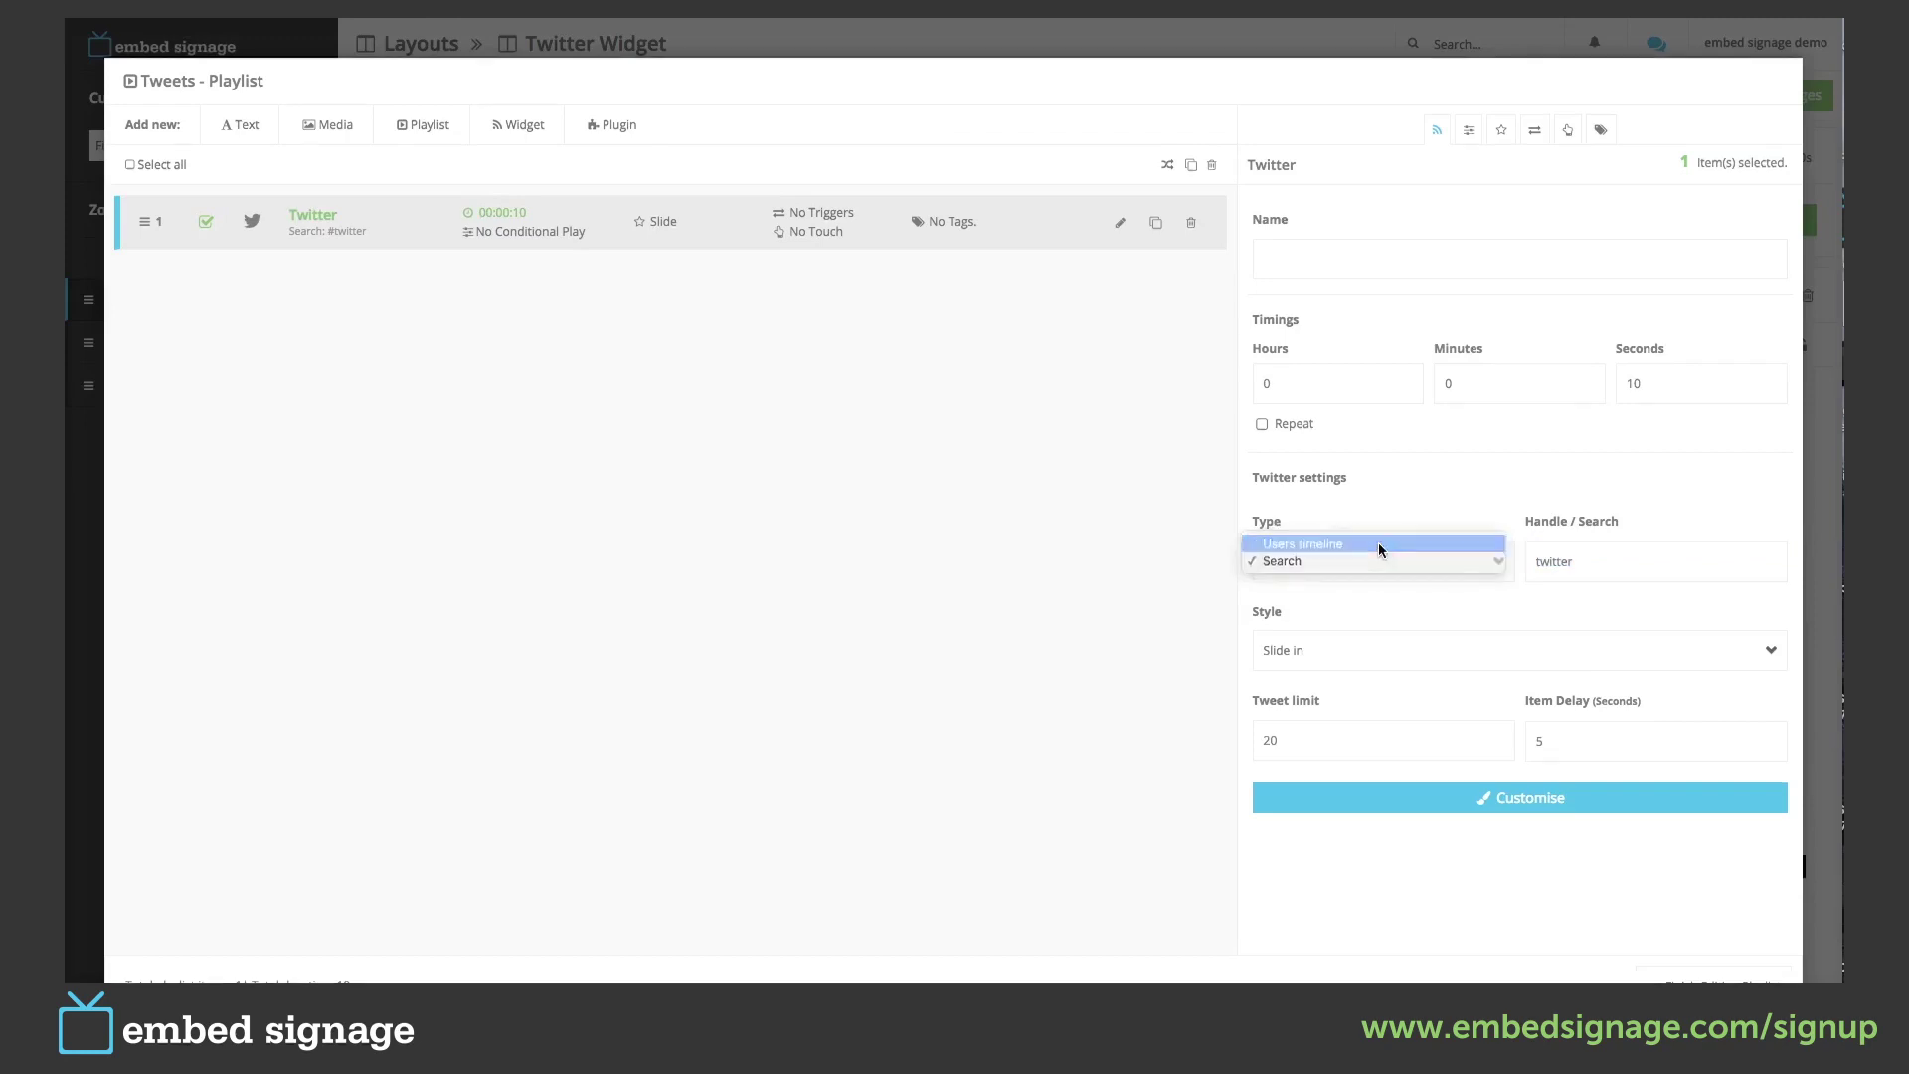
pyautogui.click(1378, 543)
pyautogui.doubleClick(1566, 561)
pyautogui.write('embedsig')
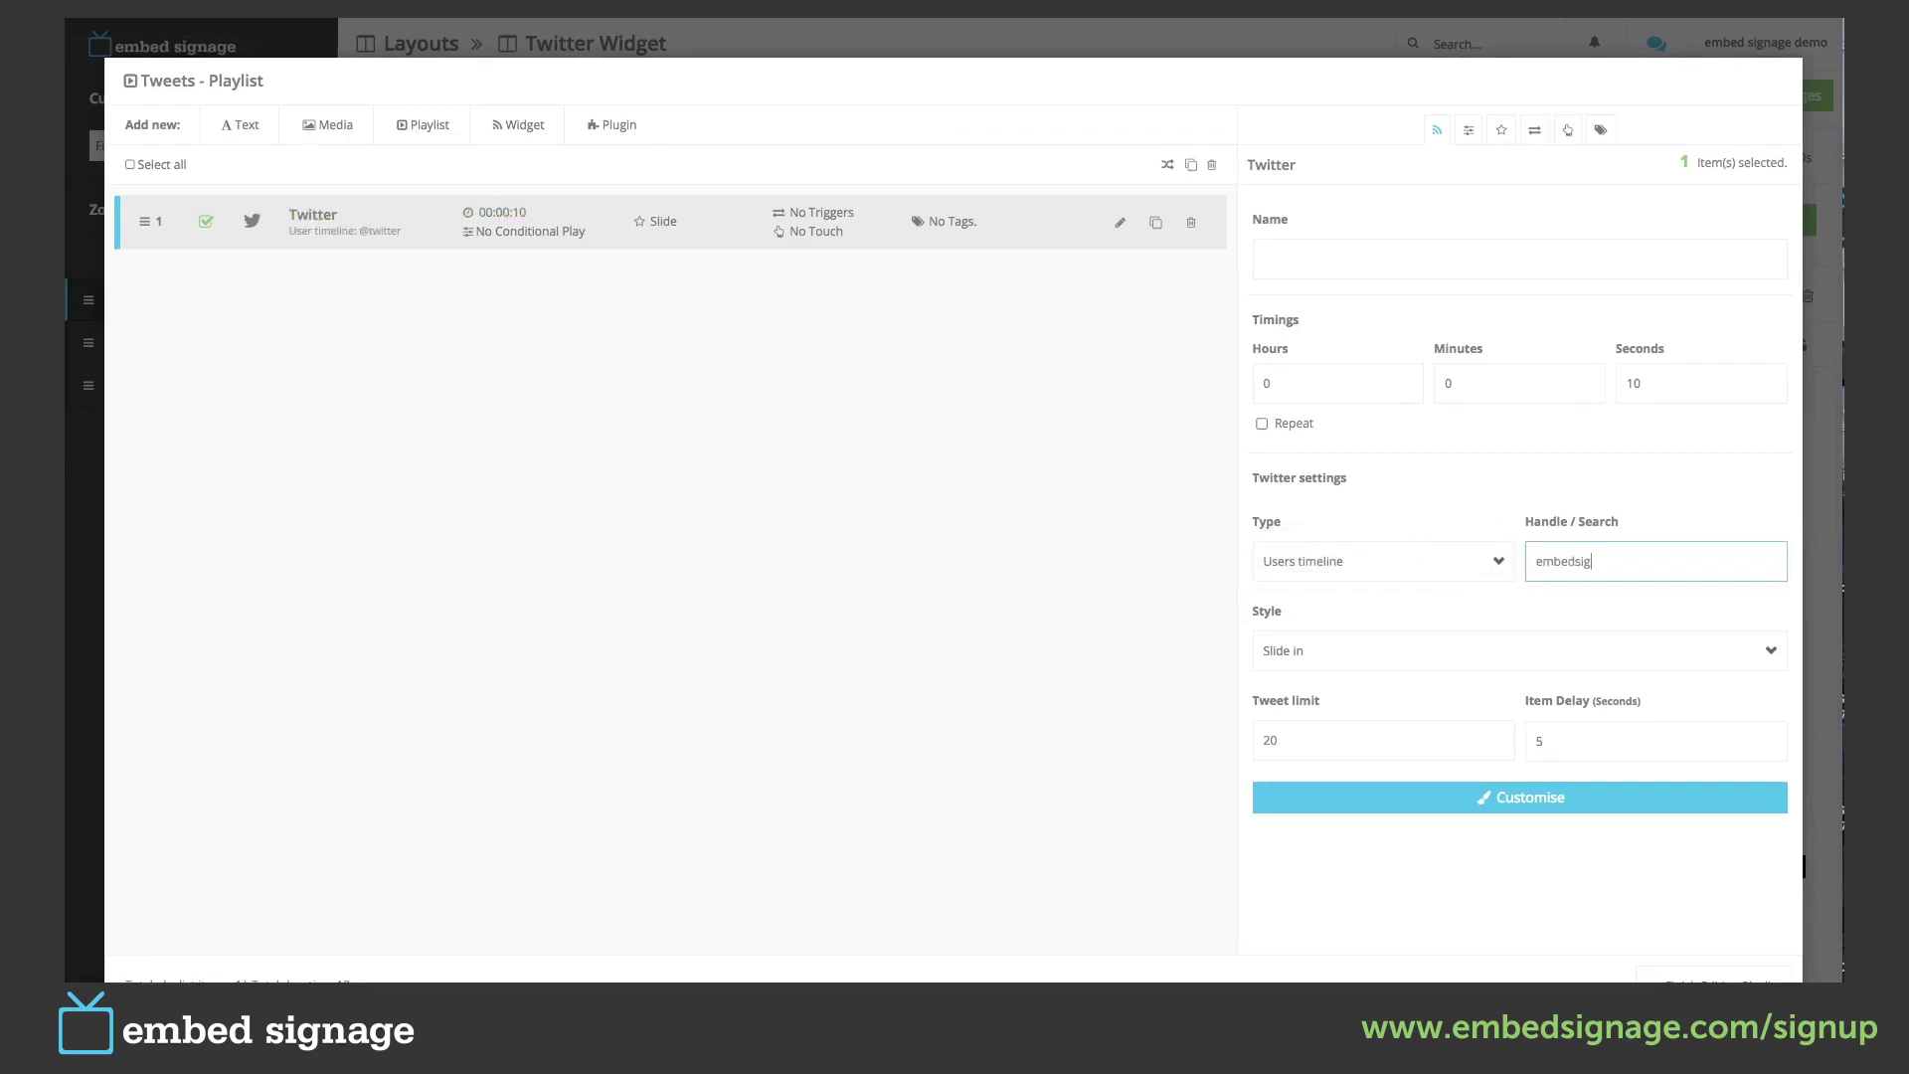
pyautogui.write('nage')
pyautogui.click(1411, 607)
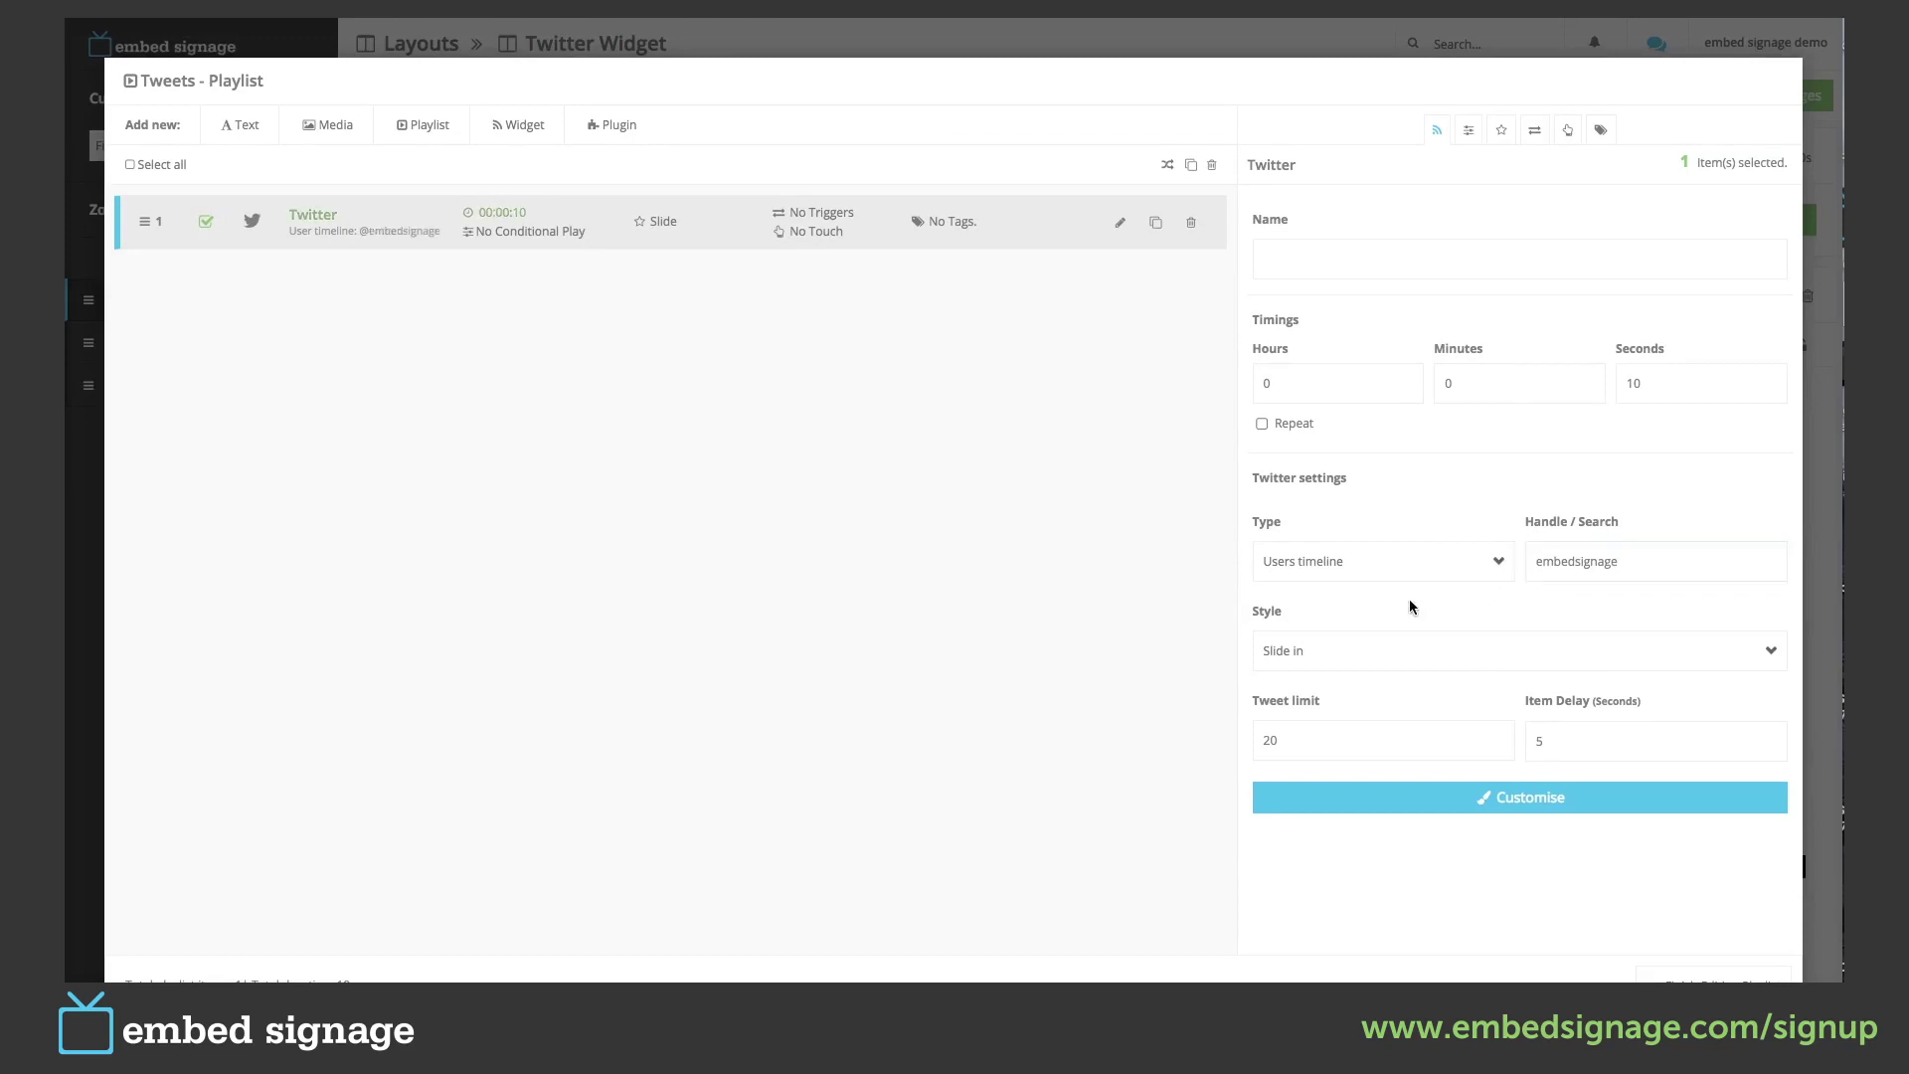
# Review the Twitter widget's Style options, tweet limit and item delay, keeping the Slide in style.
pyautogui.click(1403, 653)
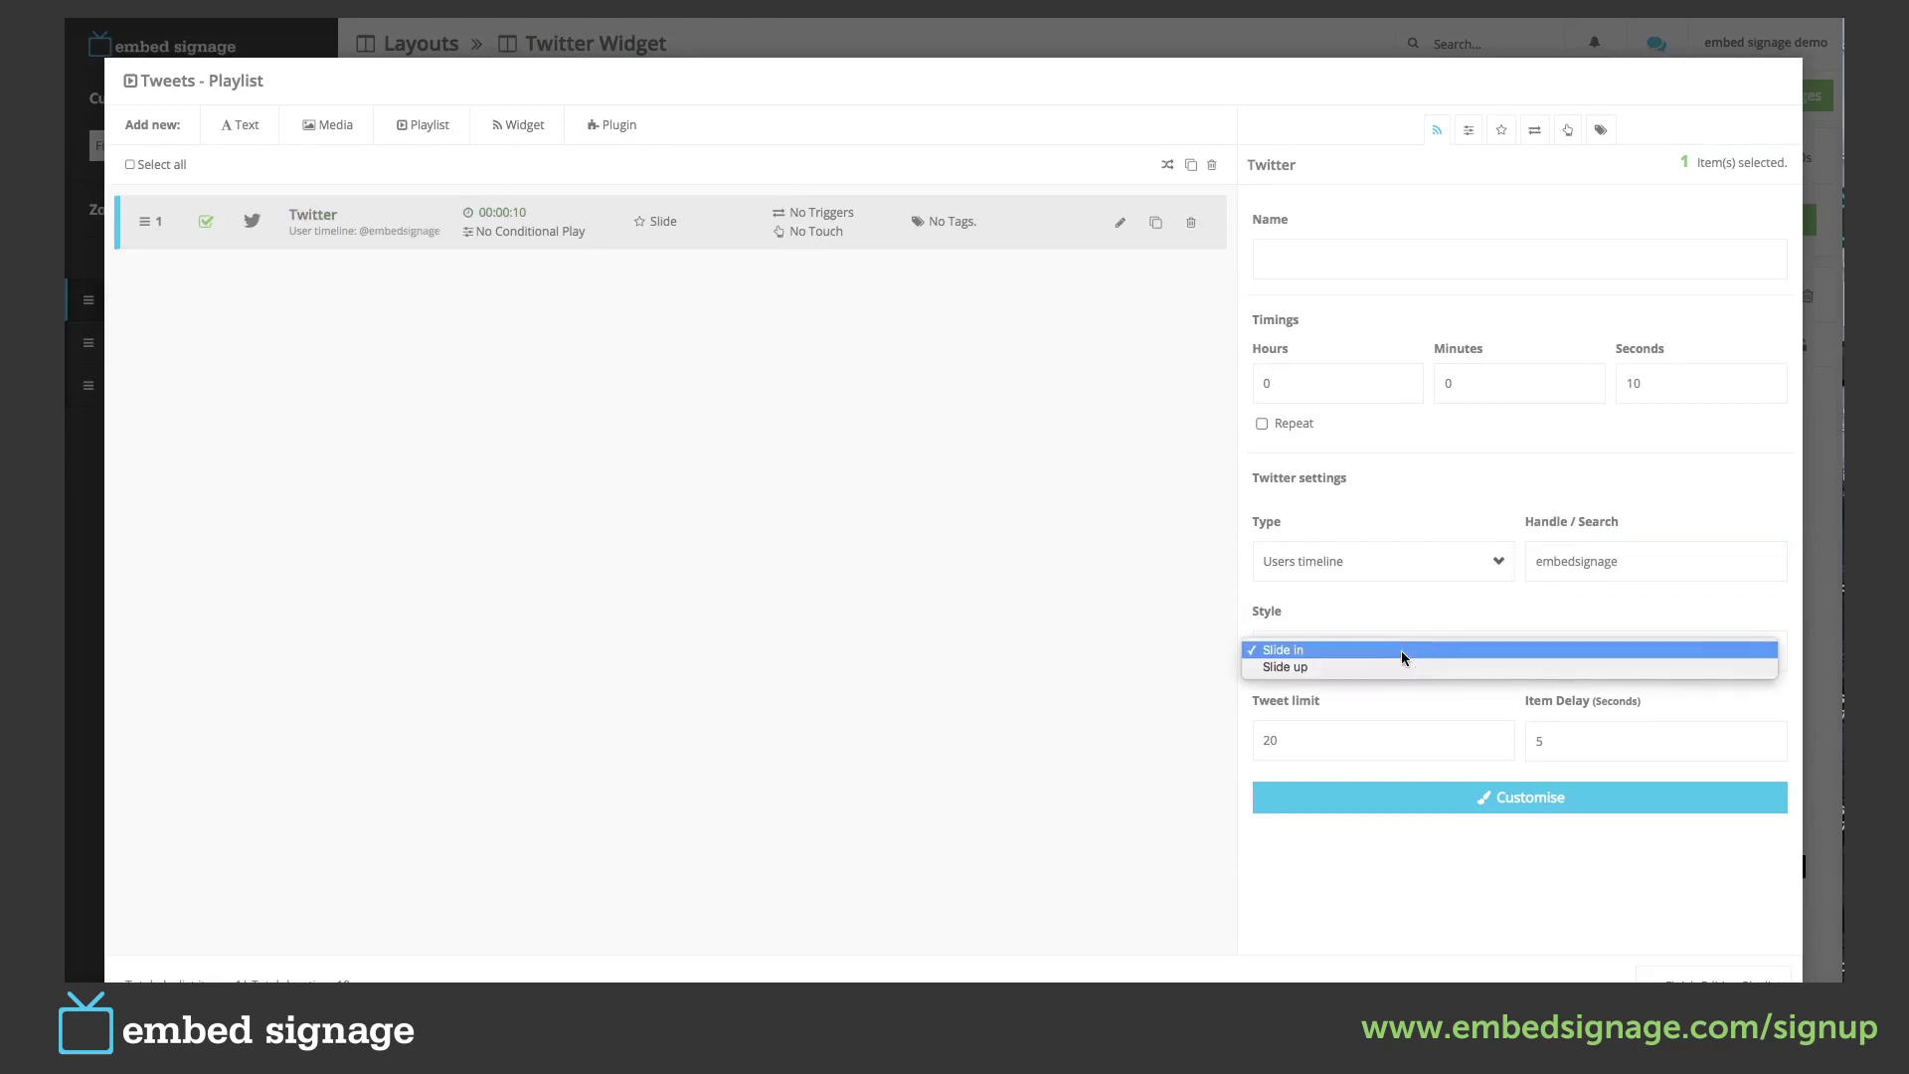
pyautogui.click(1303, 652)
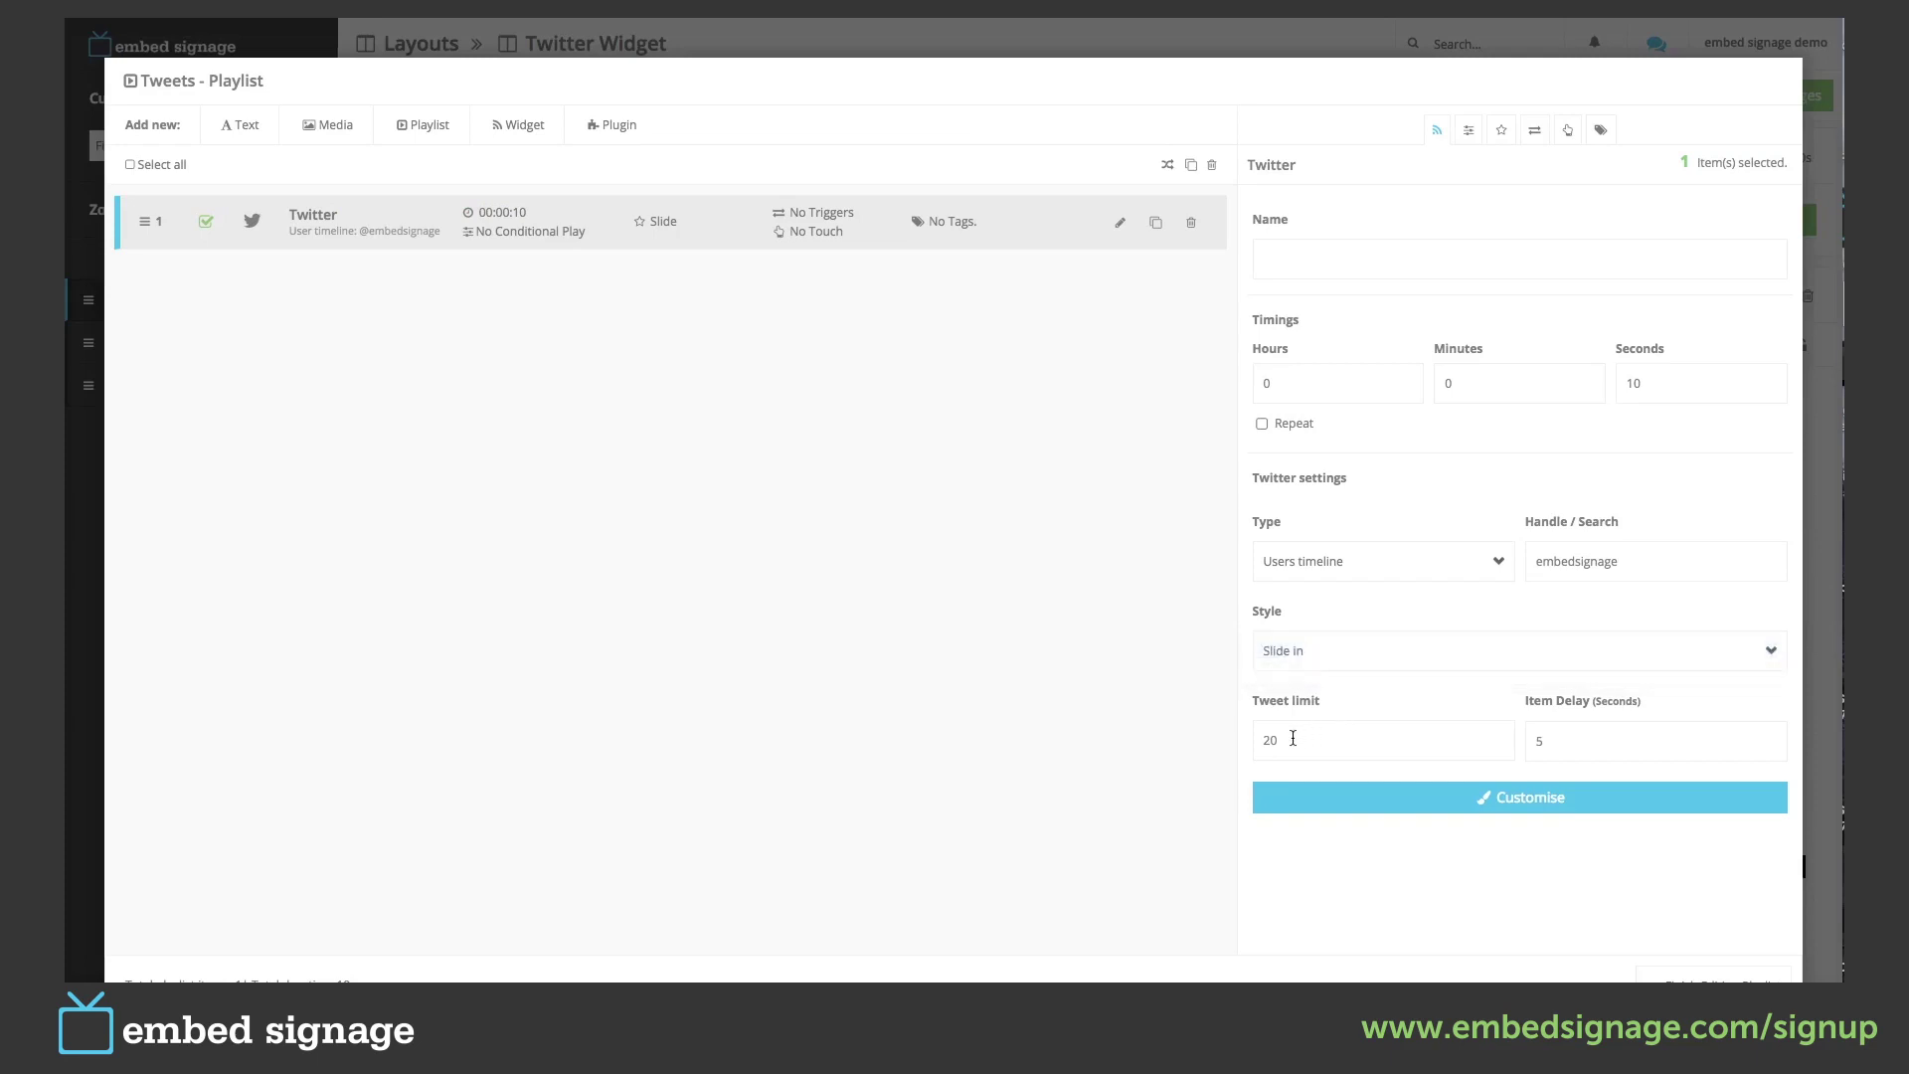
pyautogui.moveTo(1292, 738); pyautogui.dragTo(1252, 737)
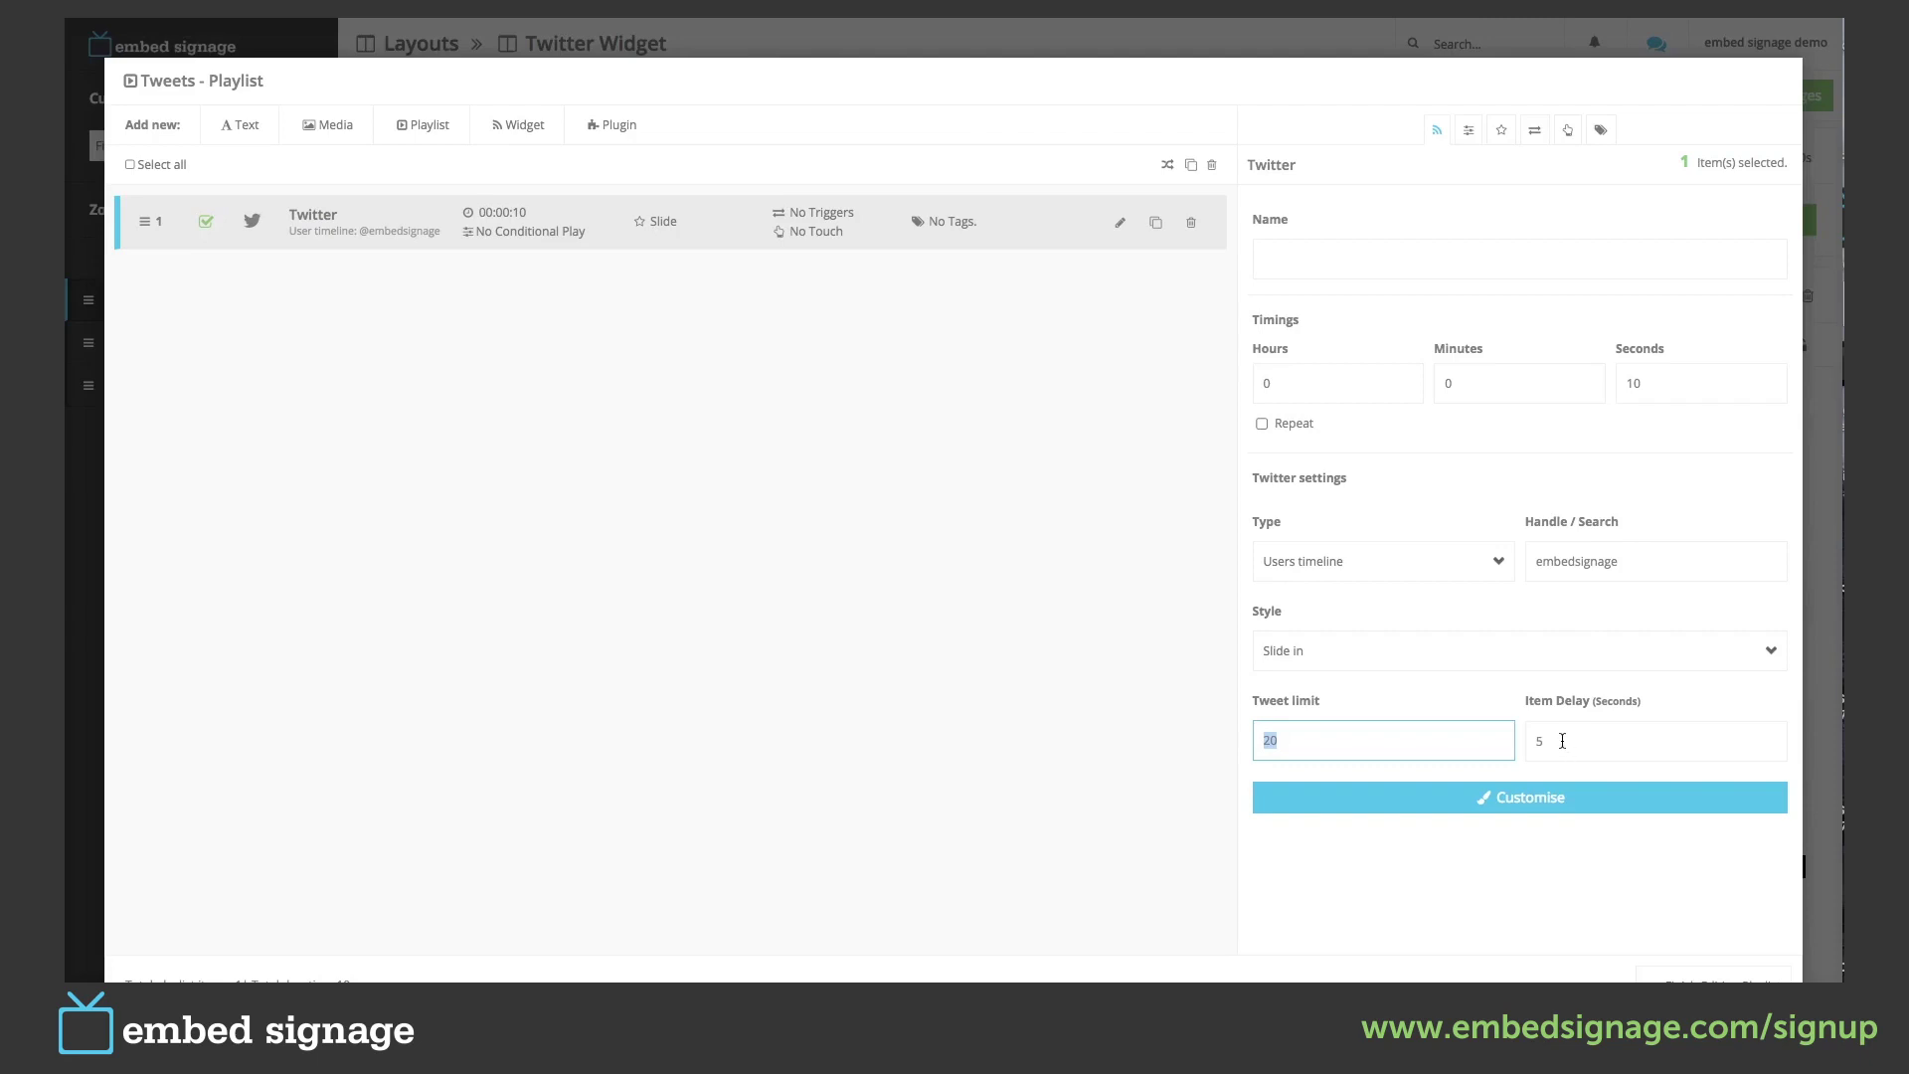
pyautogui.moveTo(1557, 740); pyautogui.dragTo(1534, 741)
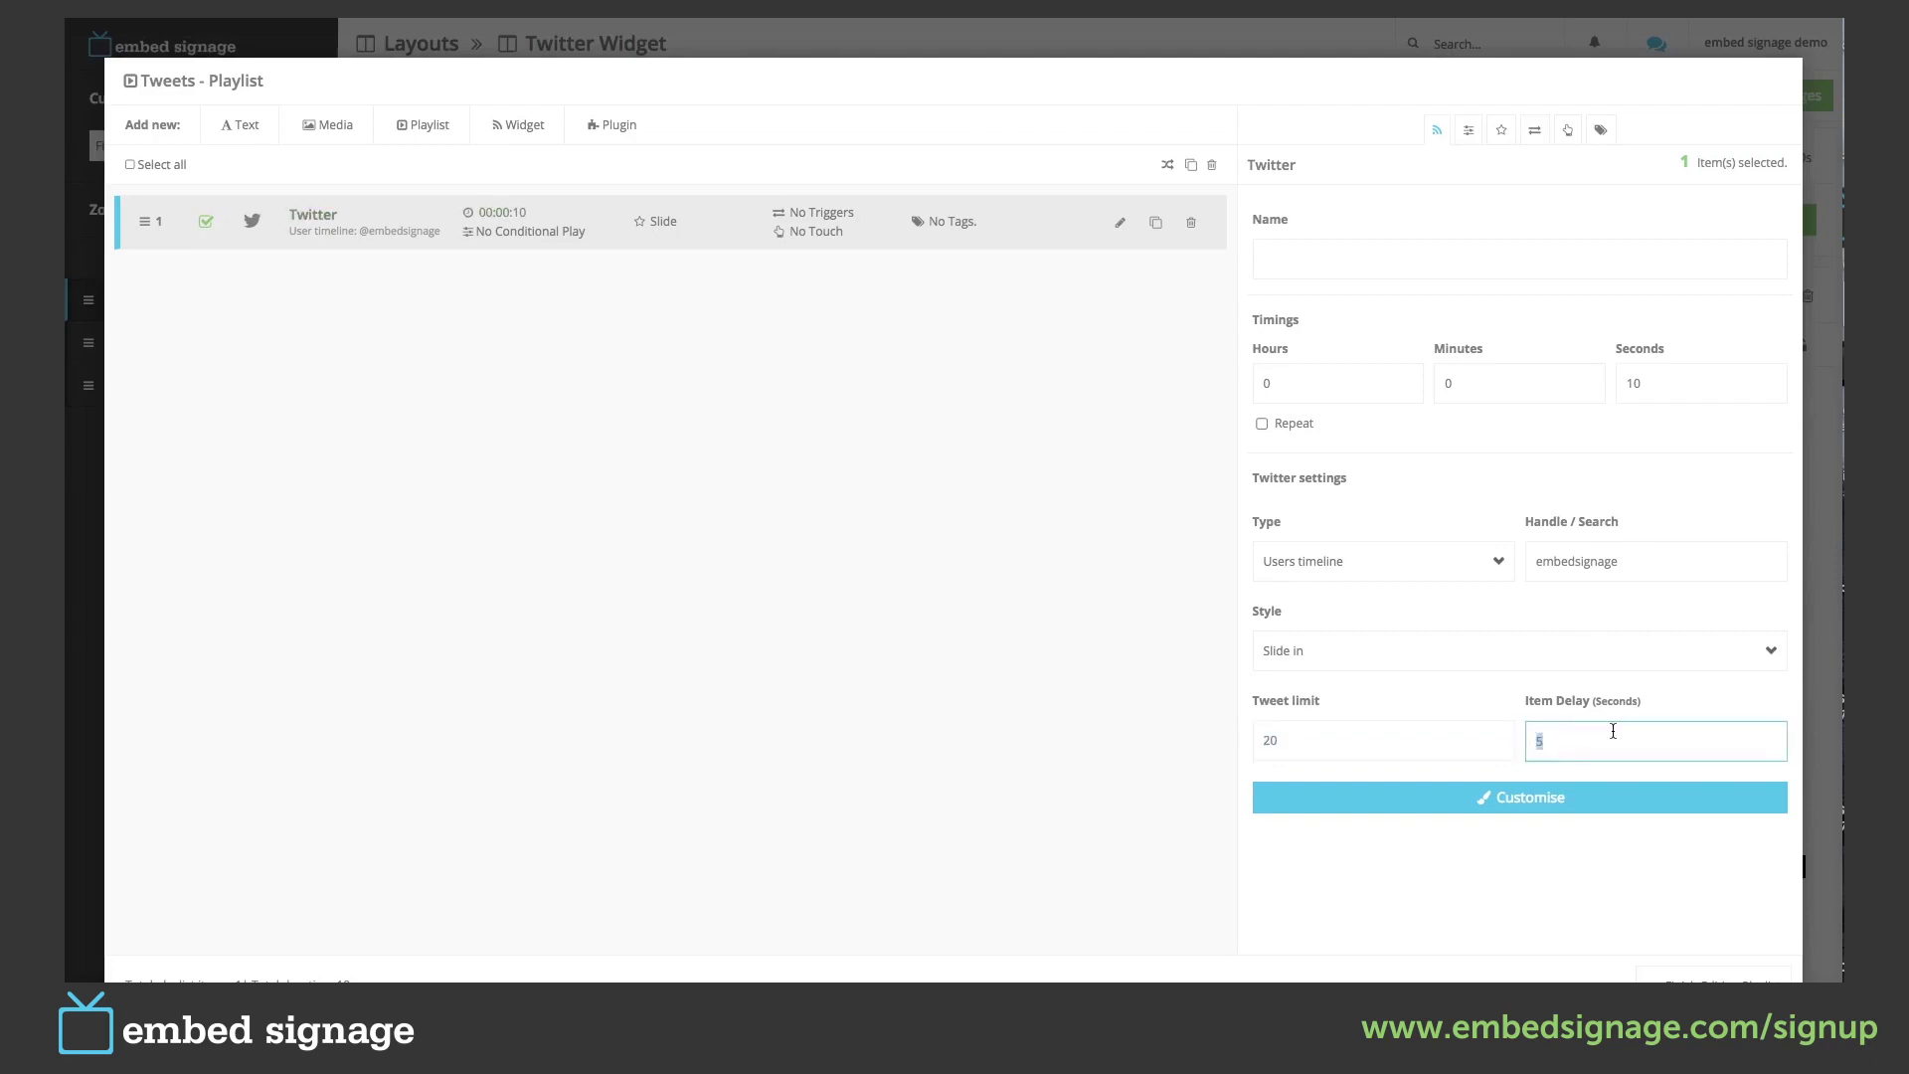
# Customise the Twitter widget so the tweet's date line is hidden, setting its text colour opacity to 0.
pyautogui.click(1527, 799)
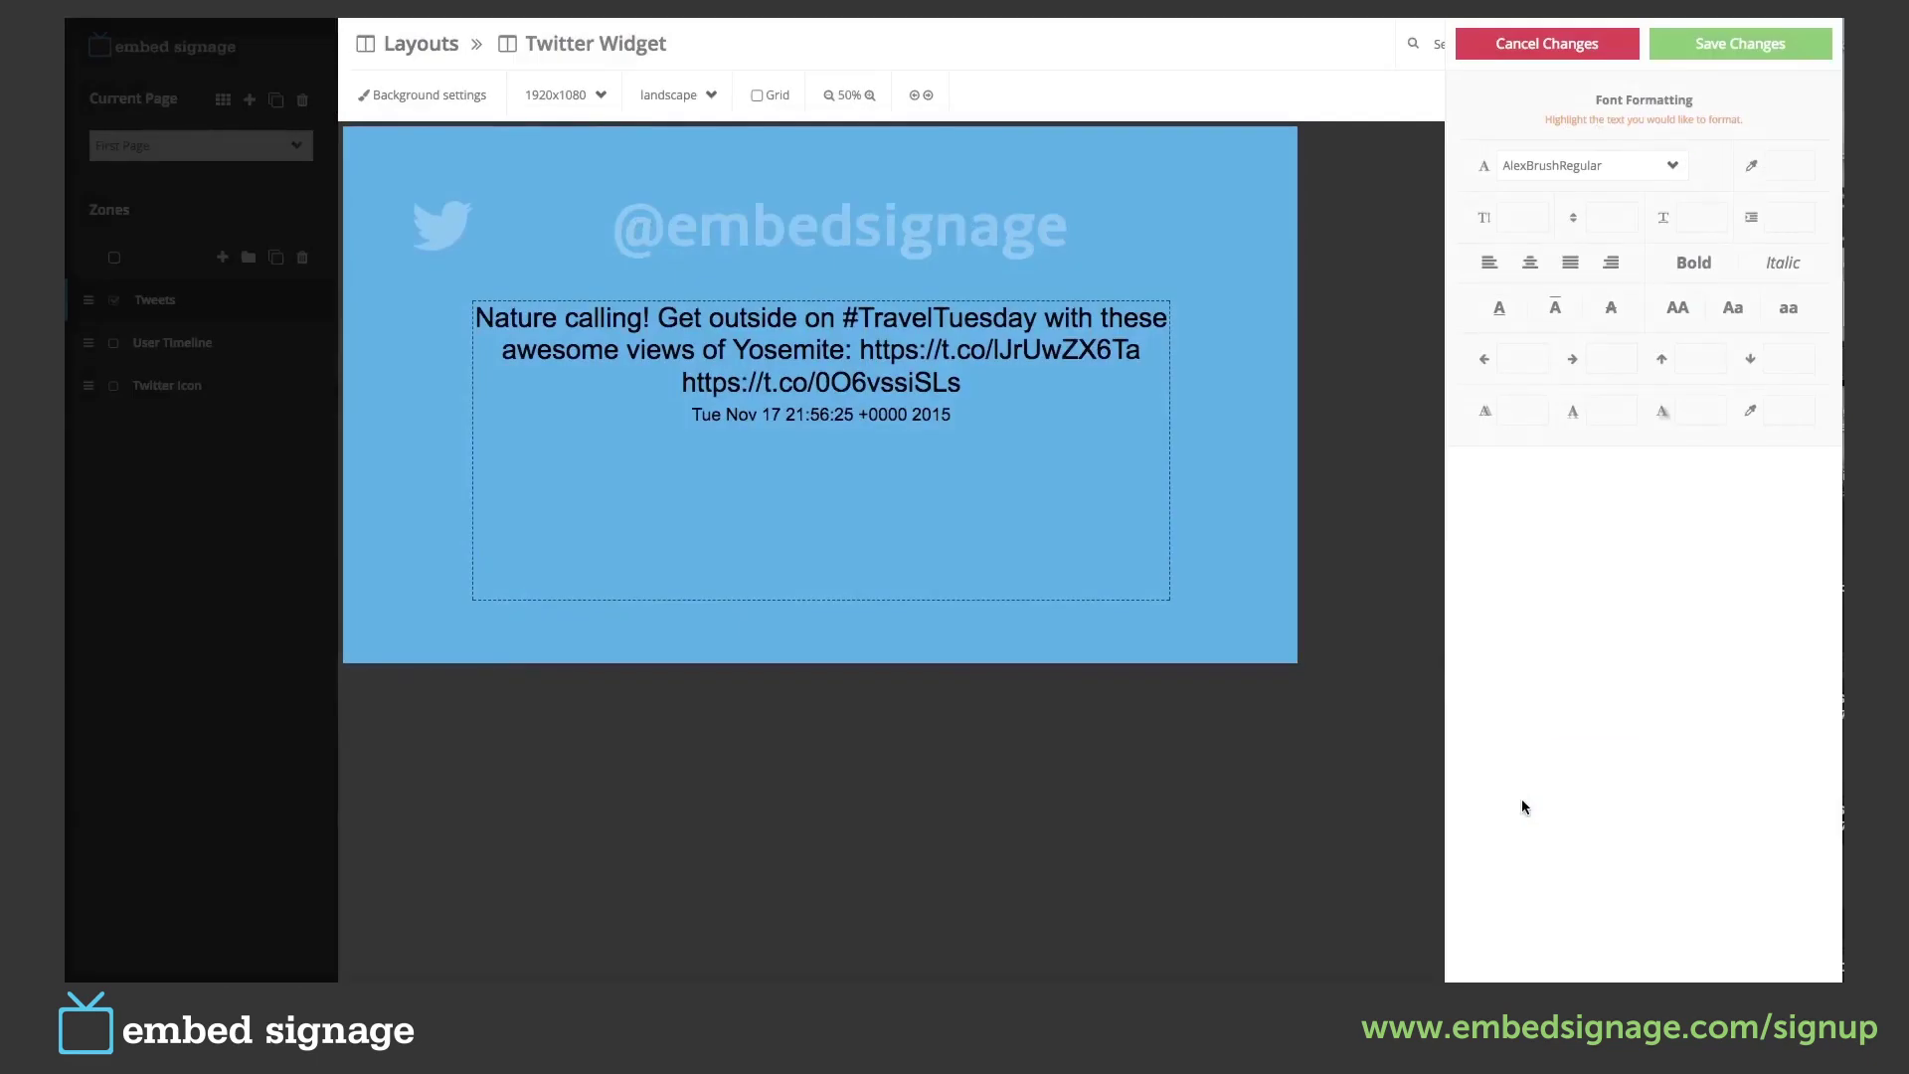
pyautogui.click(478, 319)
pyautogui.moveTo(478, 319); pyautogui.dragTo(972, 402)
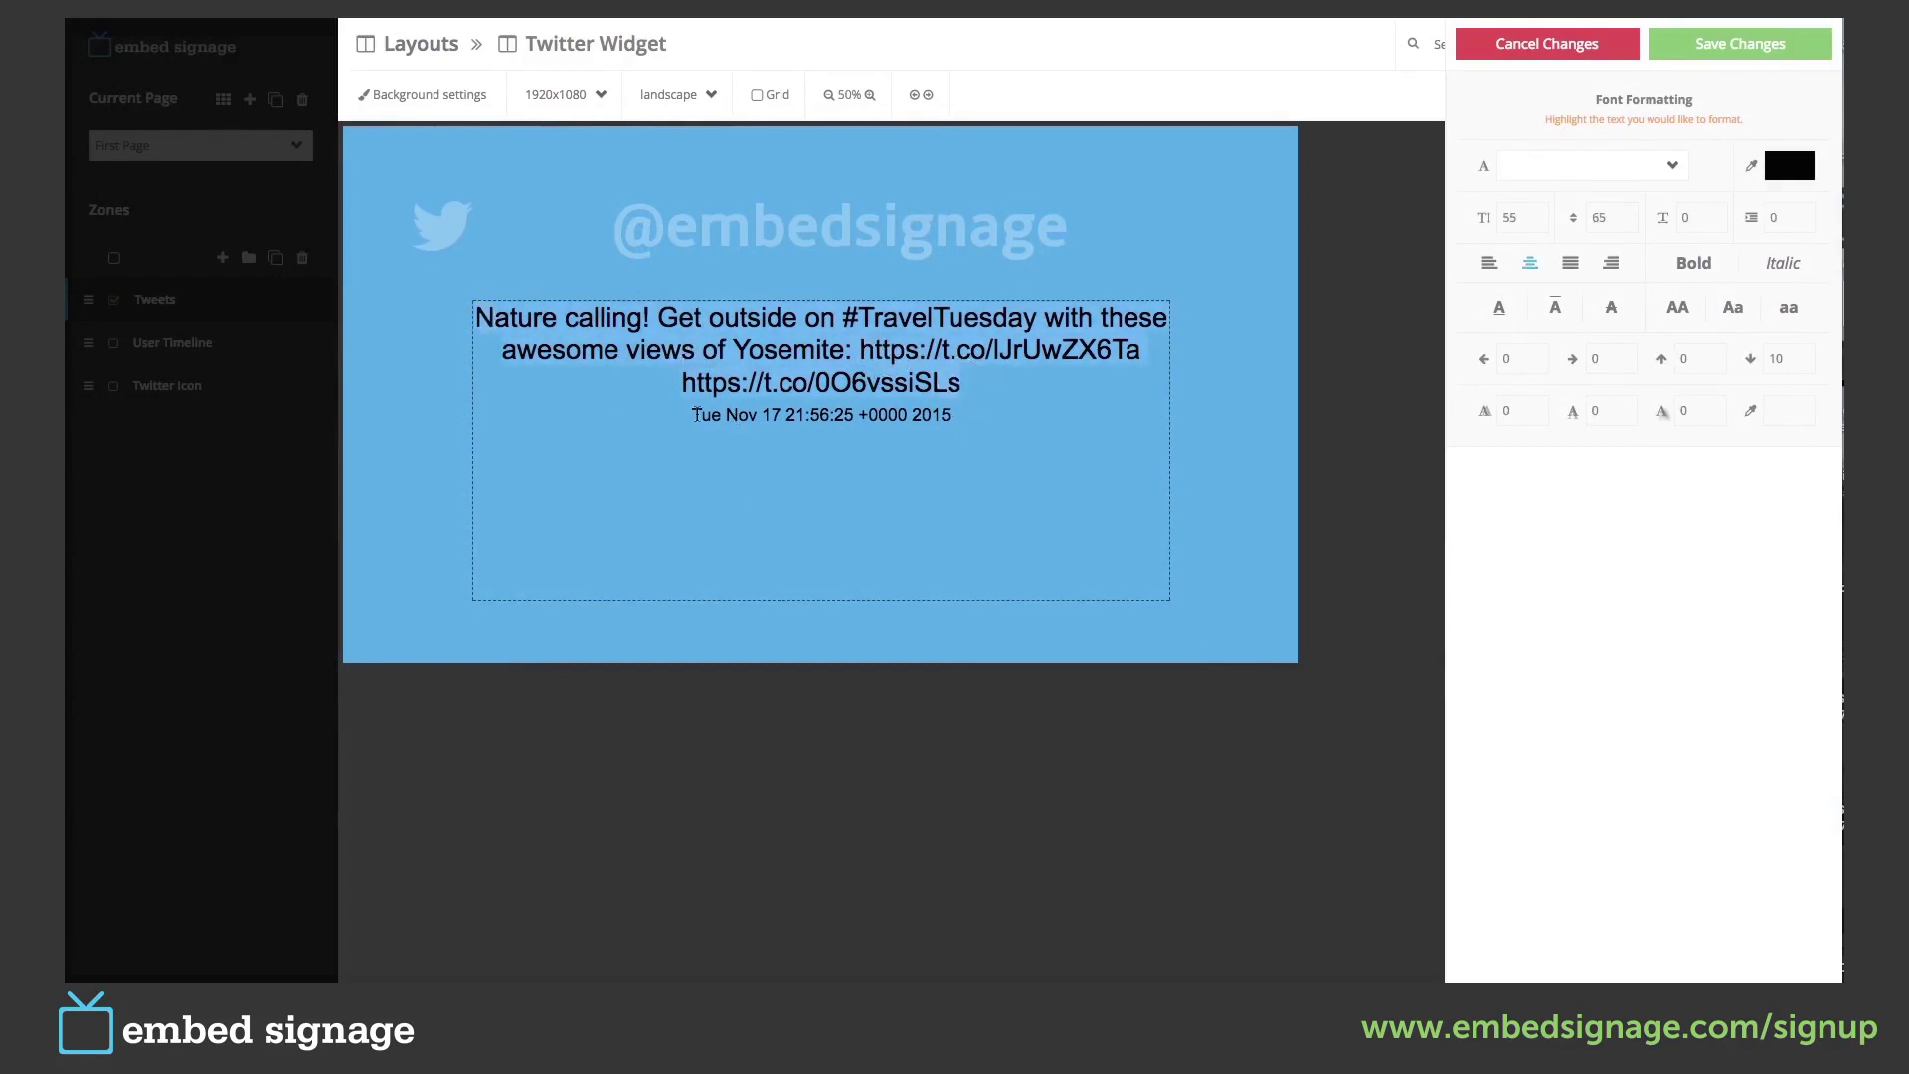
pyautogui.moveTo(696, 414); pyautogui.dragTo(957, 415)
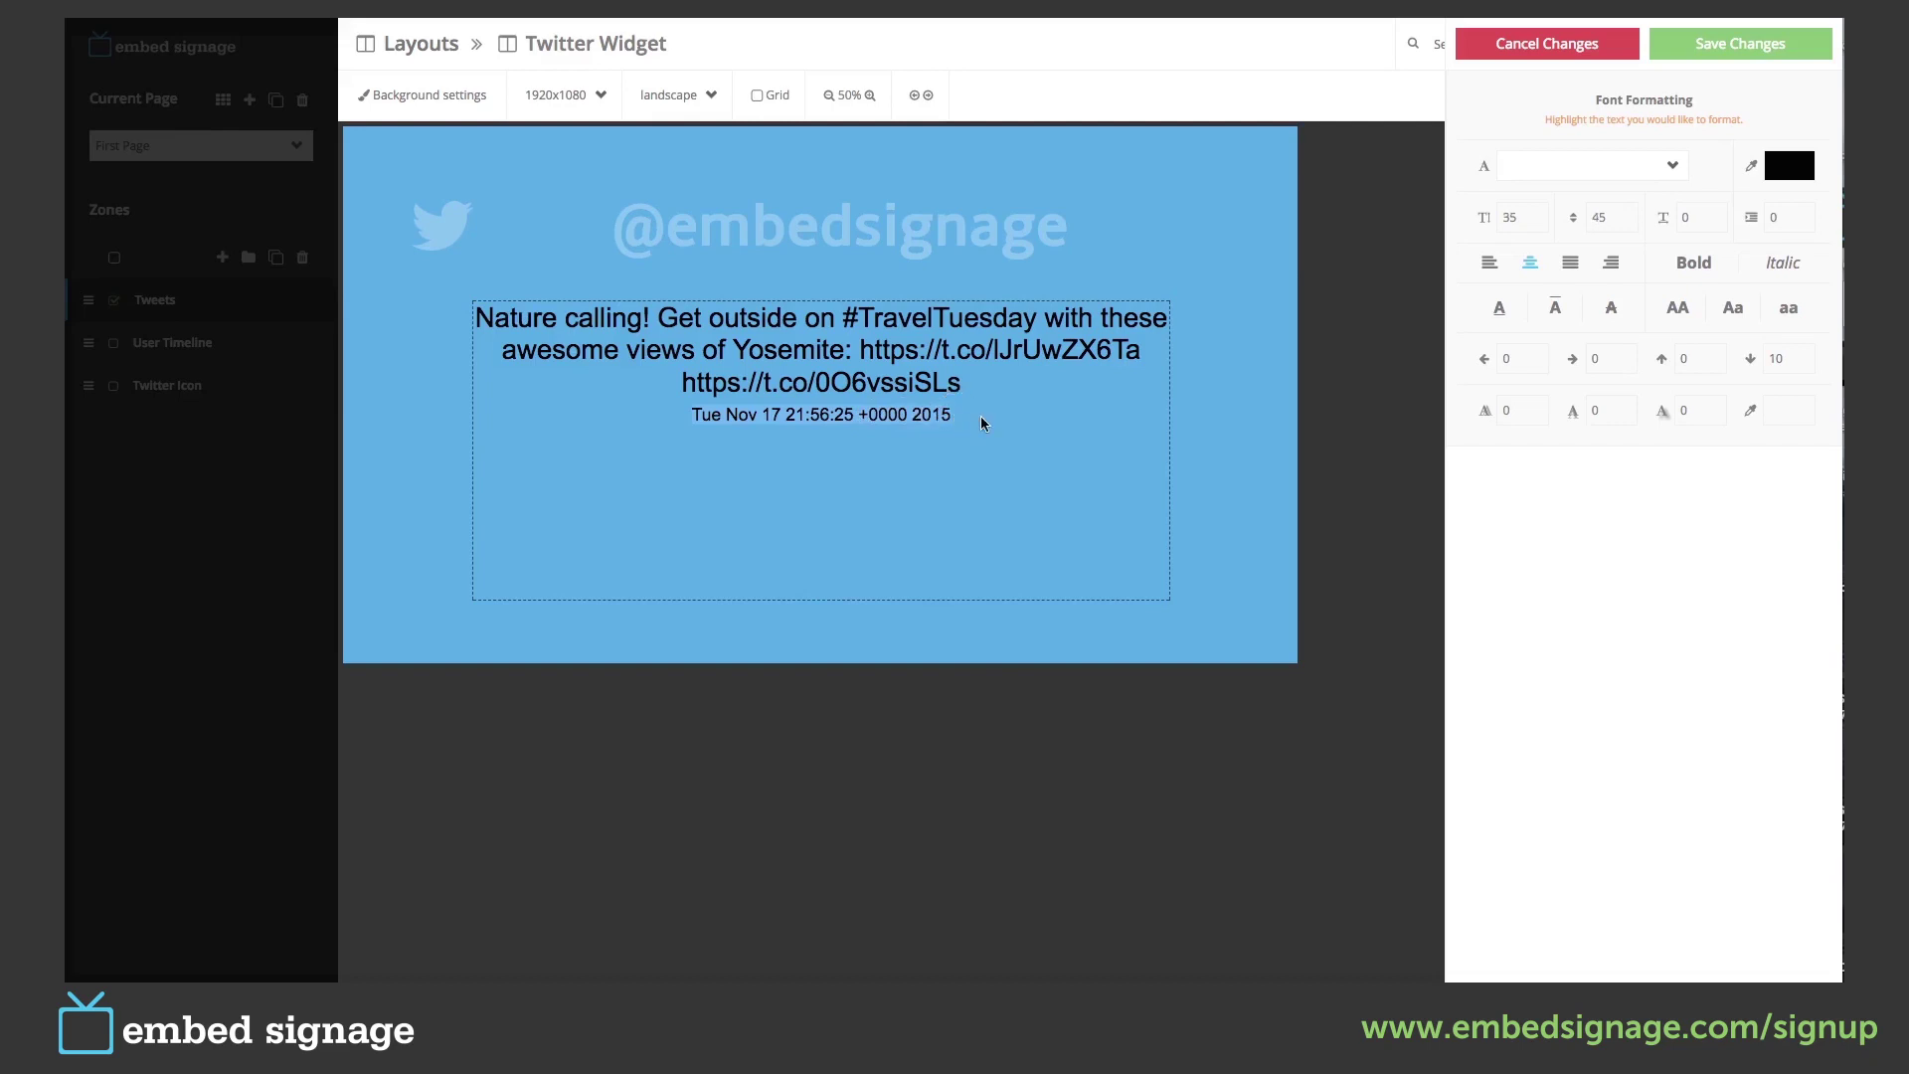
pyautogui.click(979, 422)
pyautogui.moveTo(948, 416); pyautogui.dragTo(696, 415)
pyautogui.click(1779, 167)
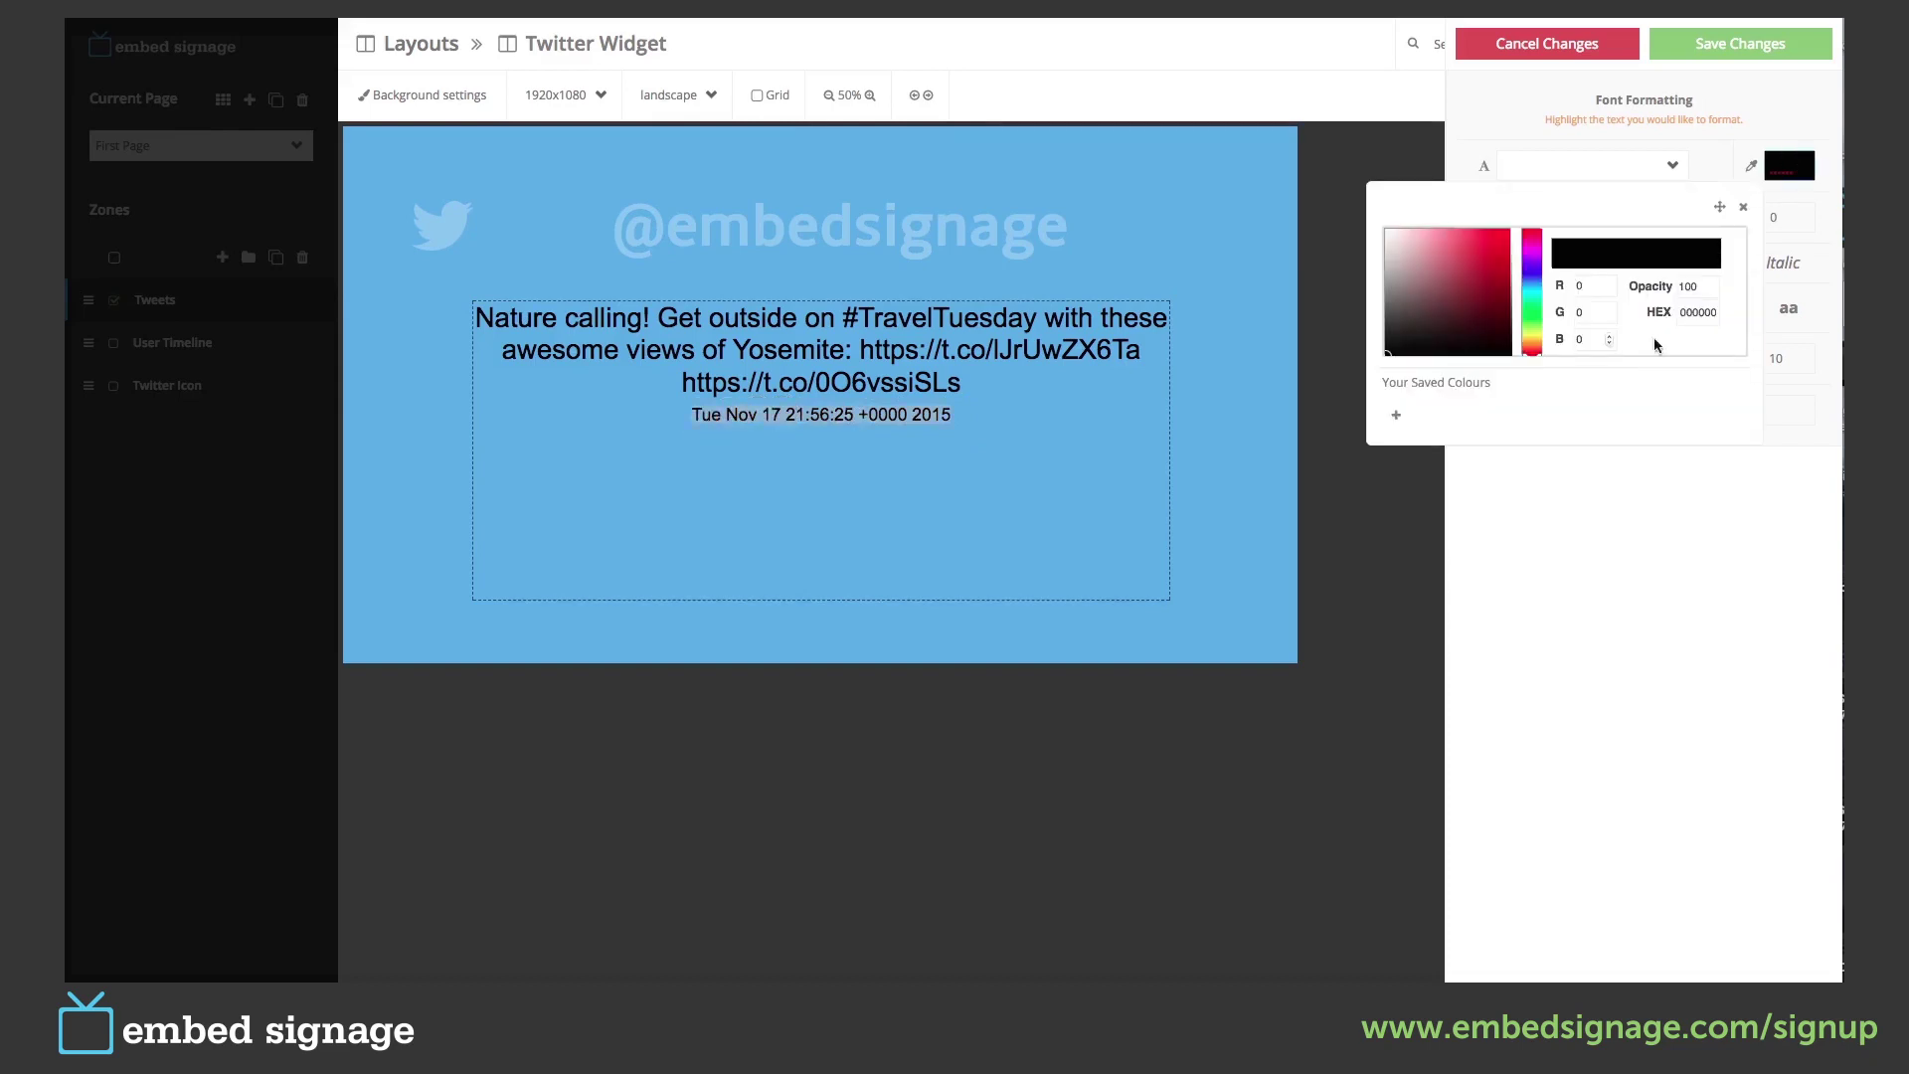
pyautogui.click(1696, 286)
pyautogui.write('0')
pyautogui.click(1743, 207)
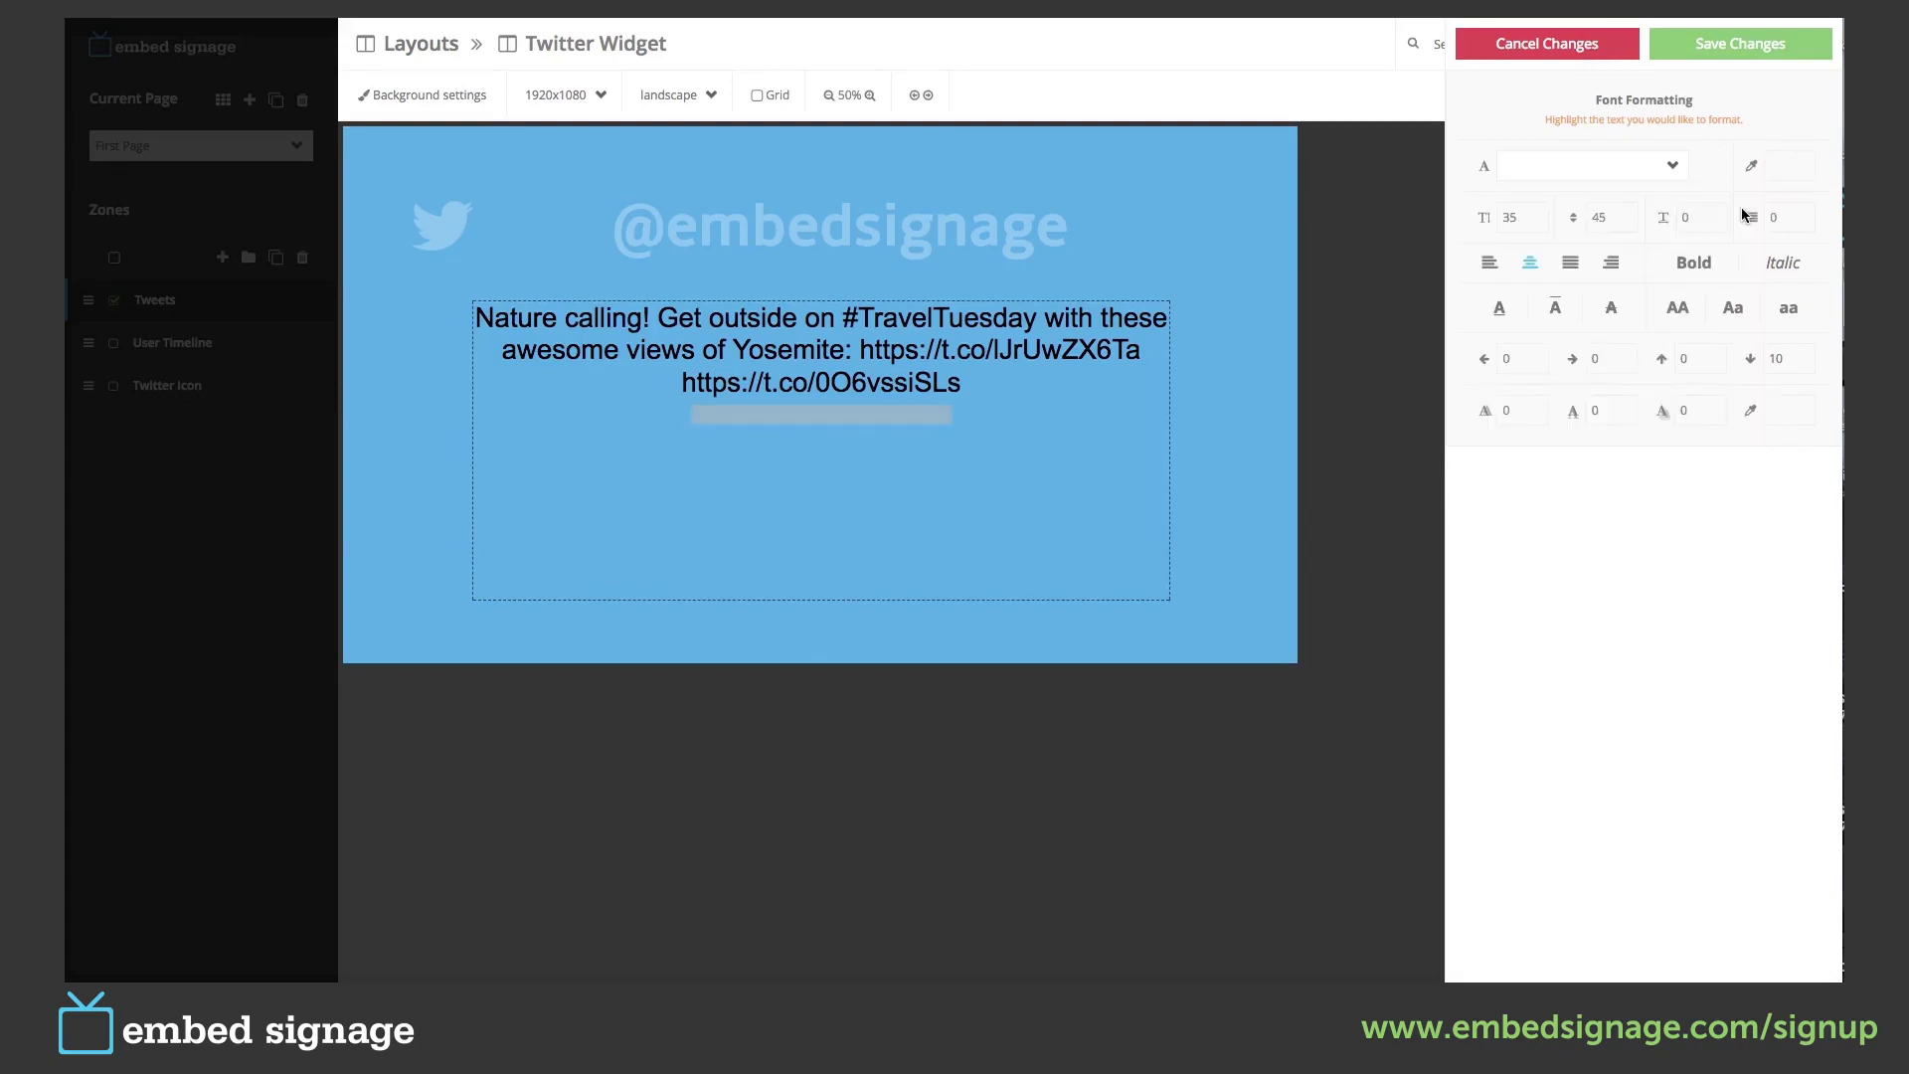
# Set the tweet text's font to AmbleRegular and its colour to white.
pyautogui.moveTo(964, 382); pyautogui.dragTo(473, 316)
pyautogui.click(1559, 170)
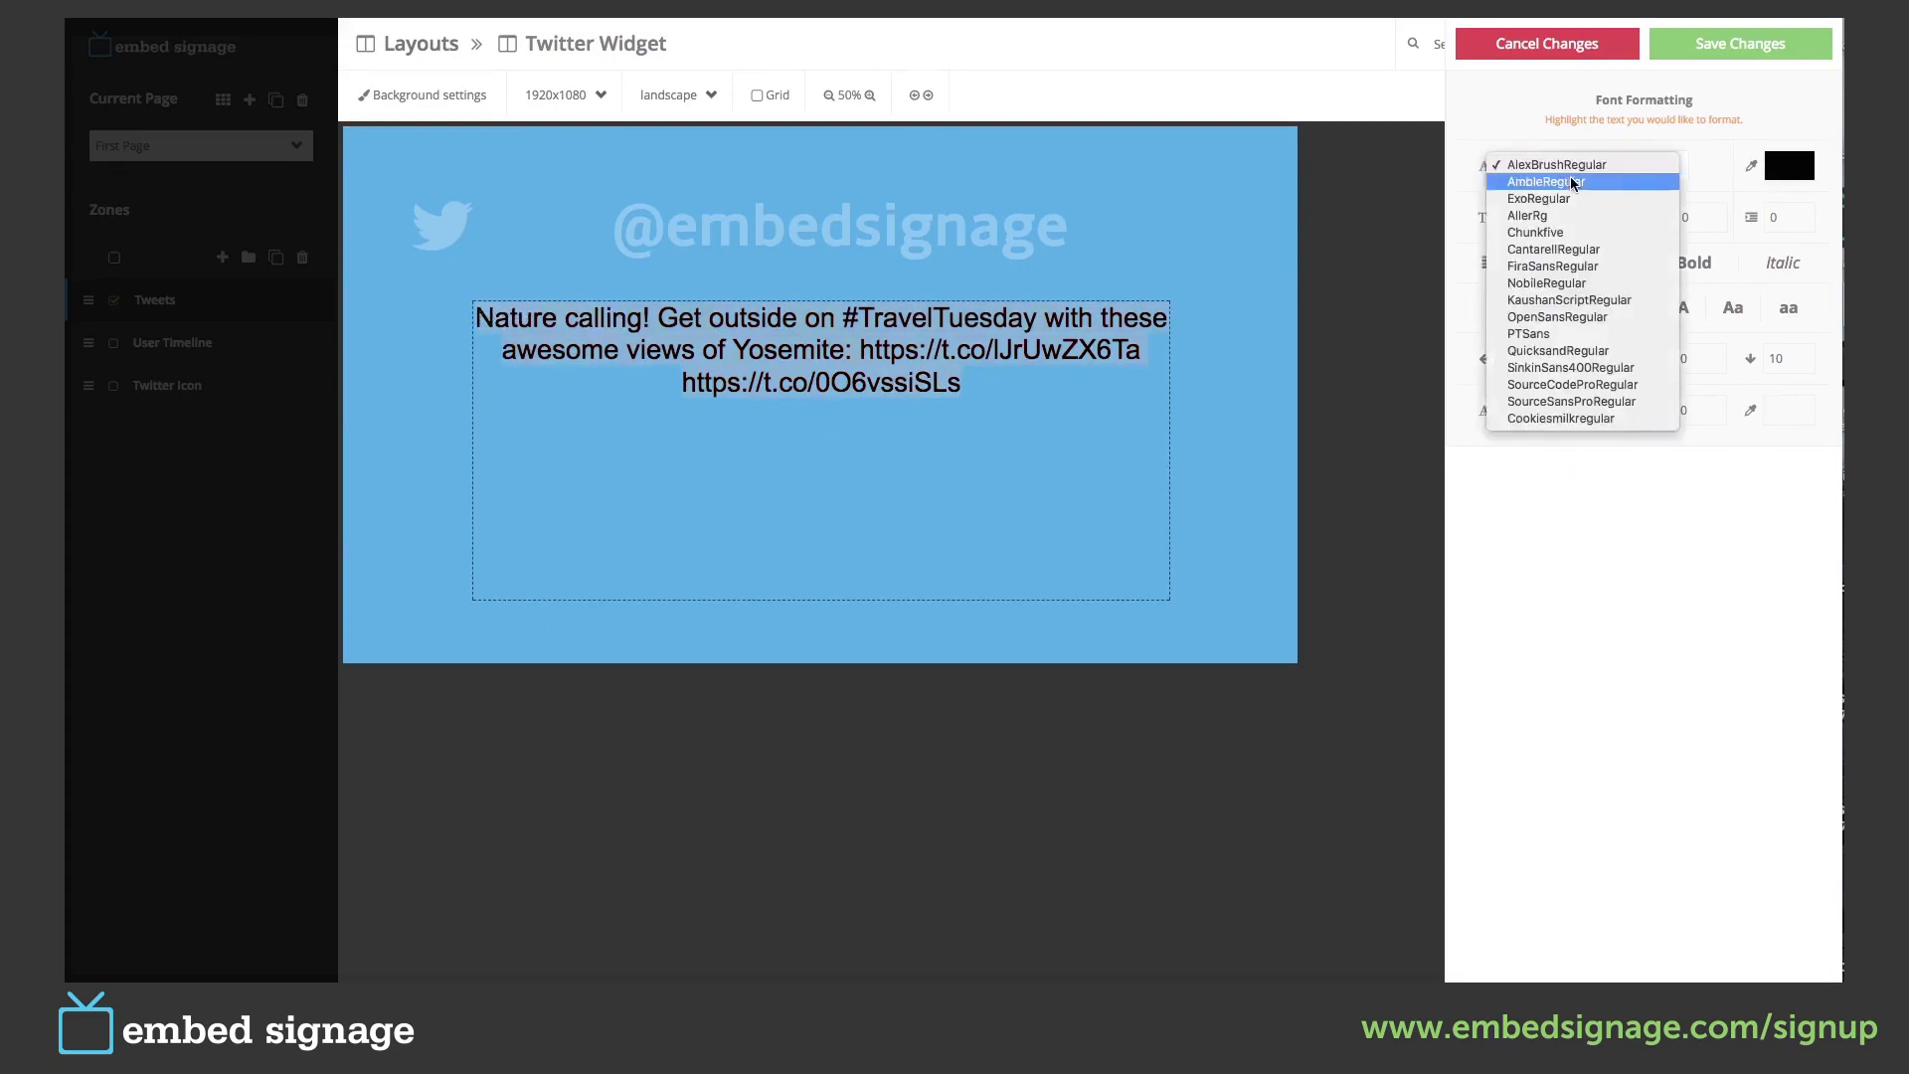
pyautogui.click(1575, 192)
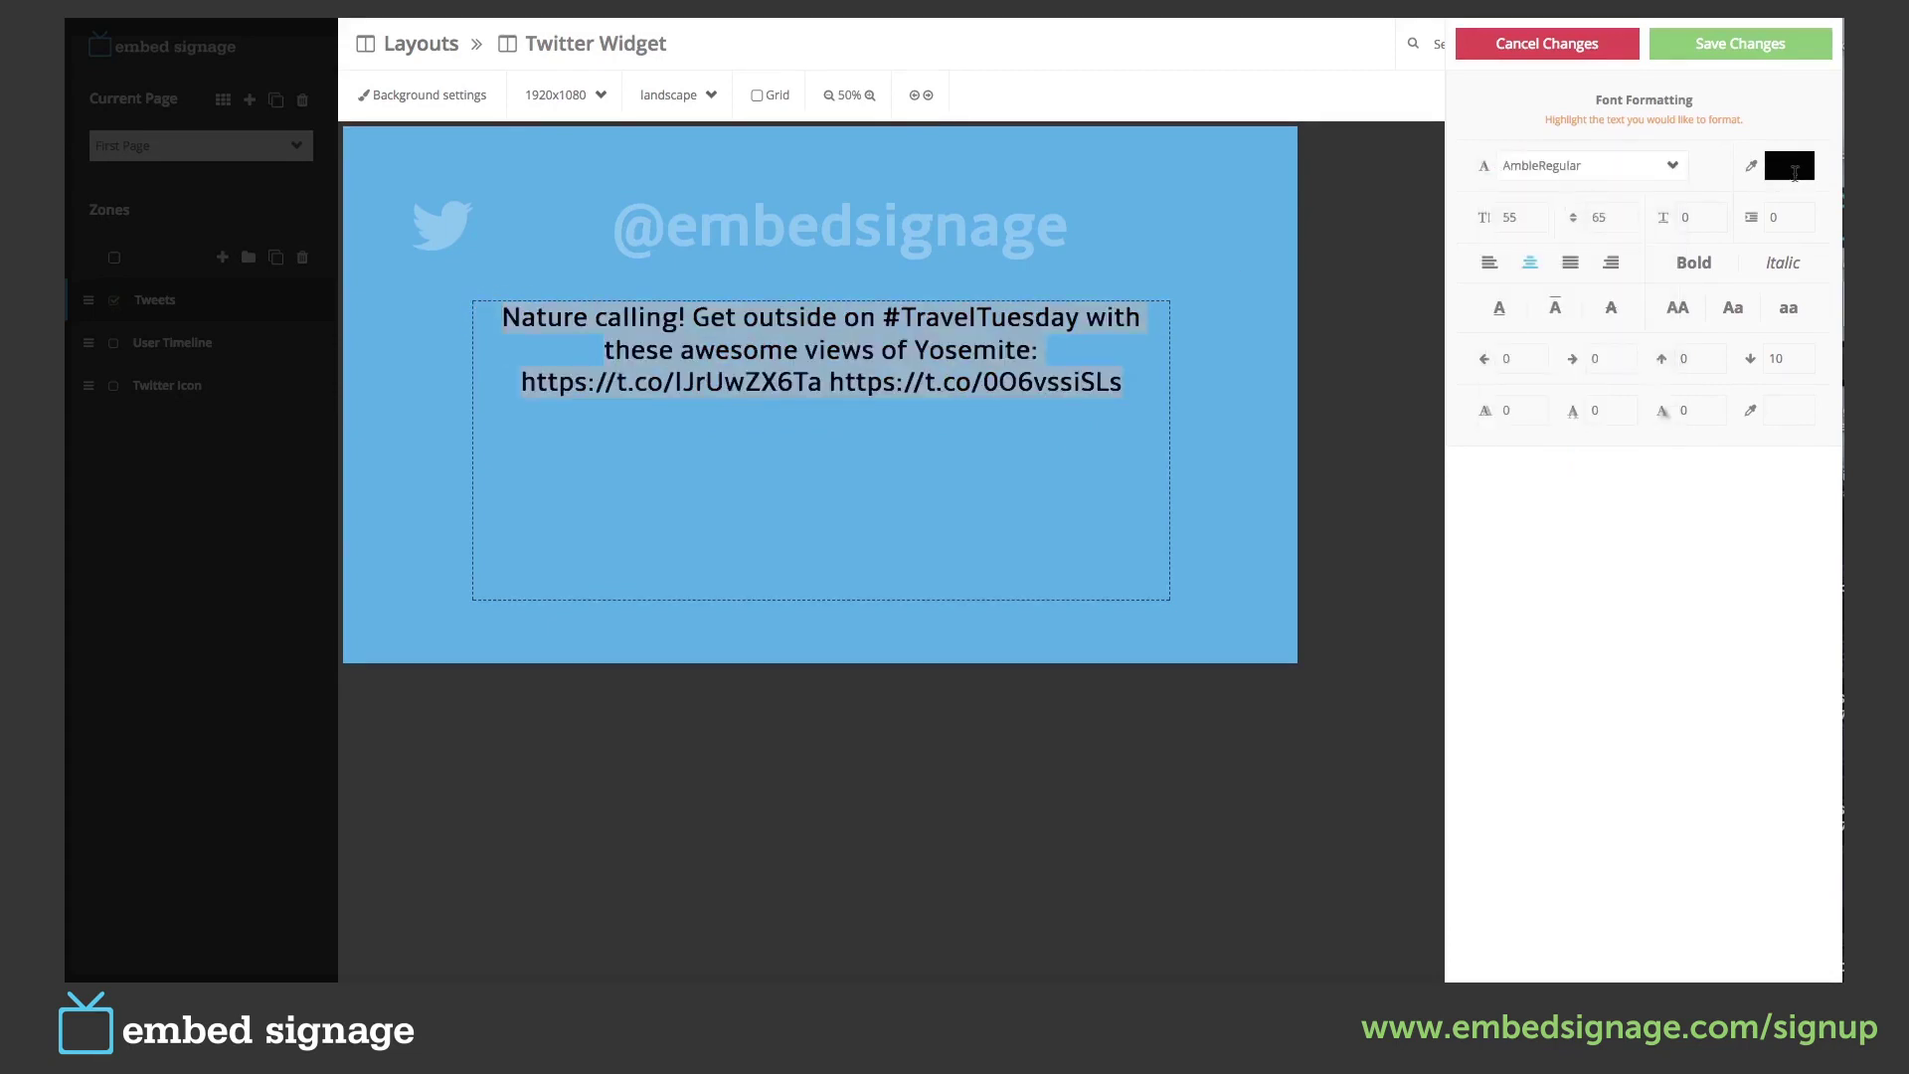
pyautogui.click(1789, 166)
pyautogui.moveTo(1392, 261); pyautogui.dragTo(1374, 215)
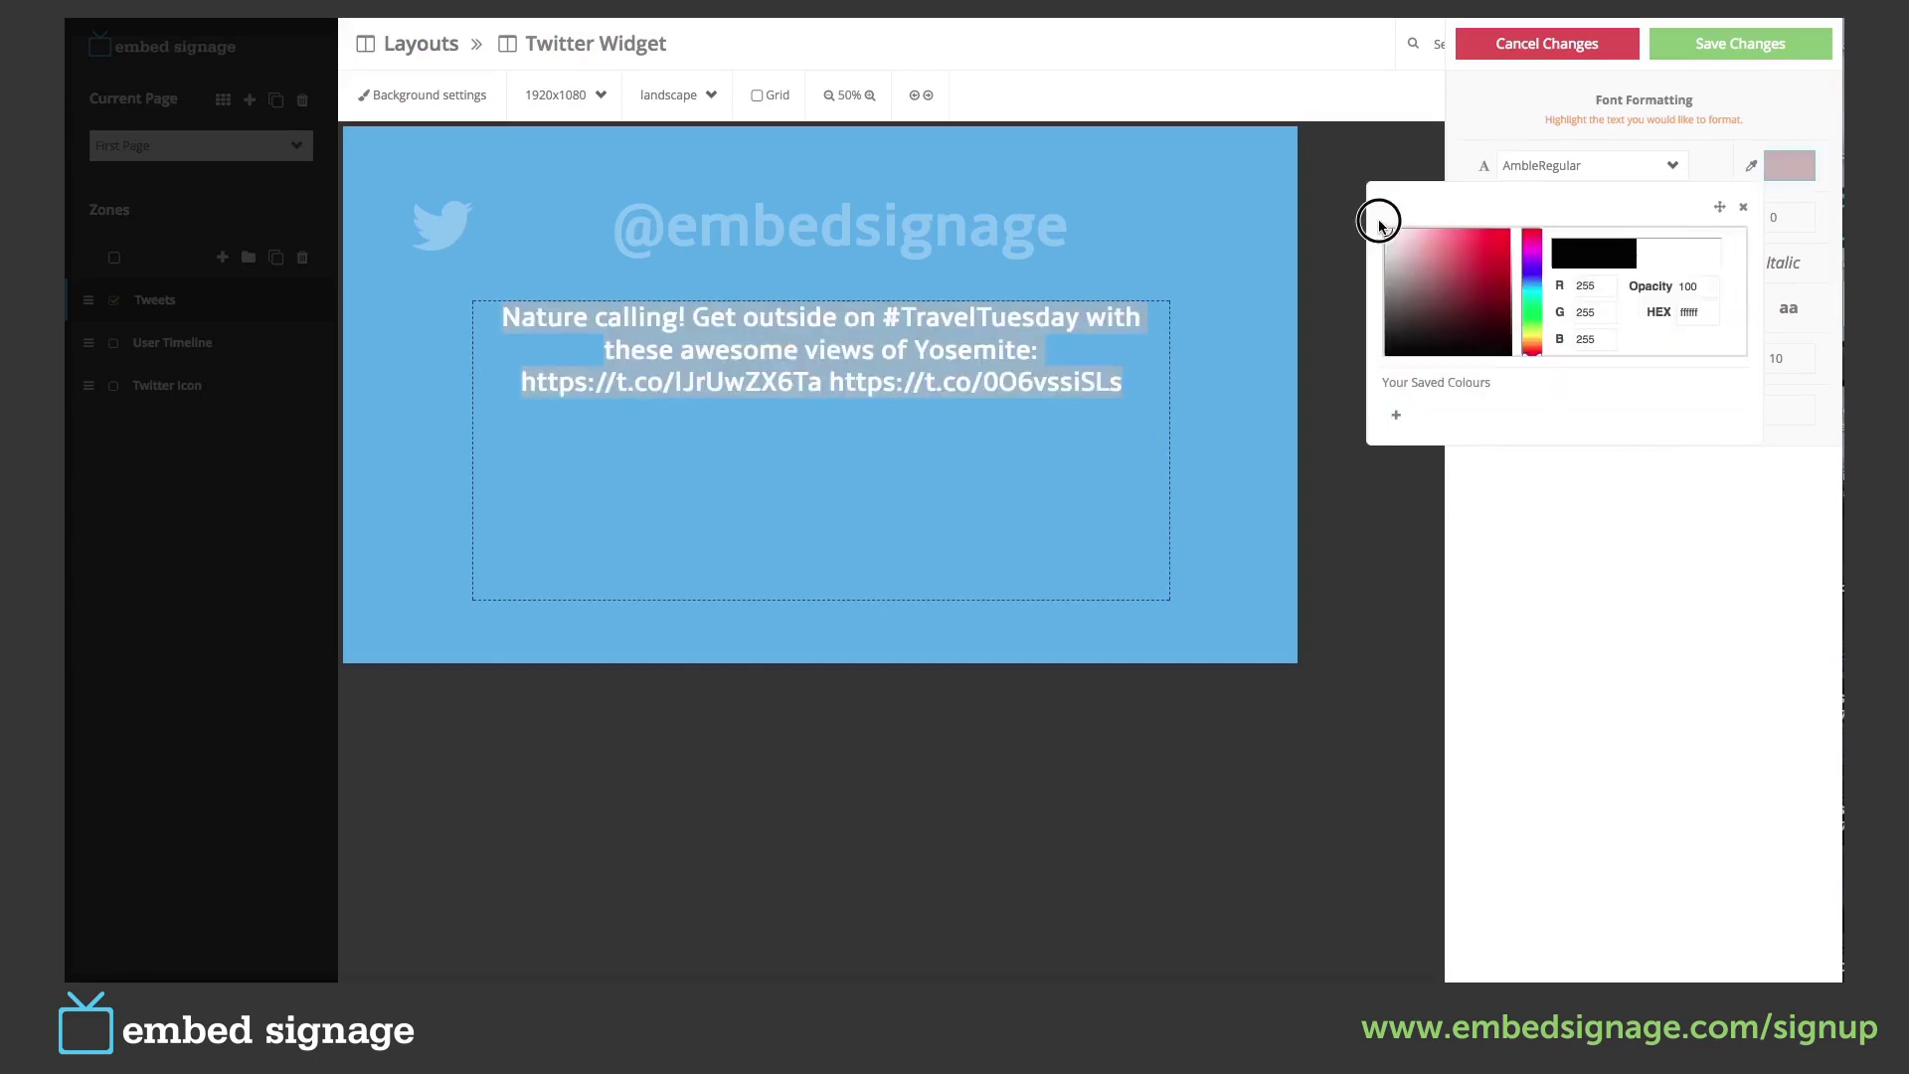
pyautogui.click(1743, 207)
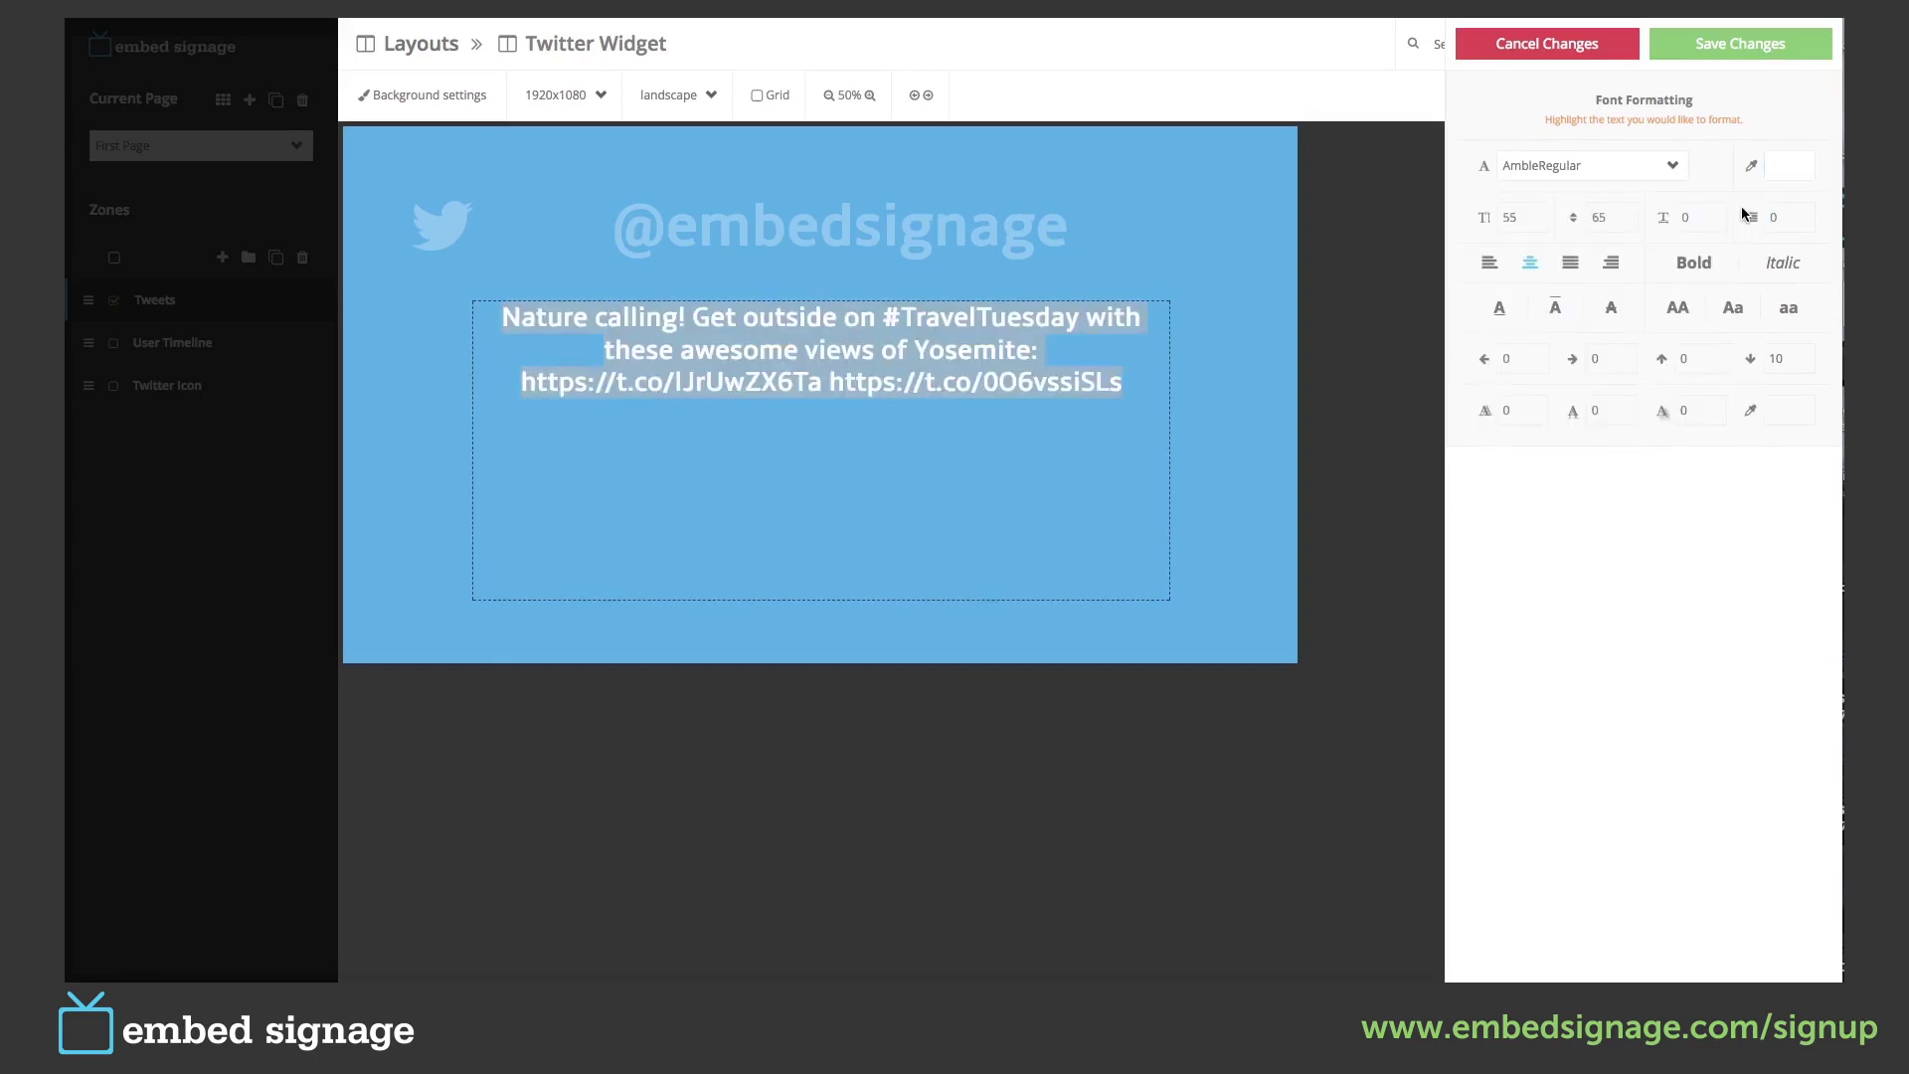
# Set the tweet text's font size to 70 and line height to 90, and save the widget customisation.
pyautogui.click(1519, 218)
pyautogui.moveTo(1519, 218); pyautogui.dragTo(1497, 217)
pyautogui.write('70')
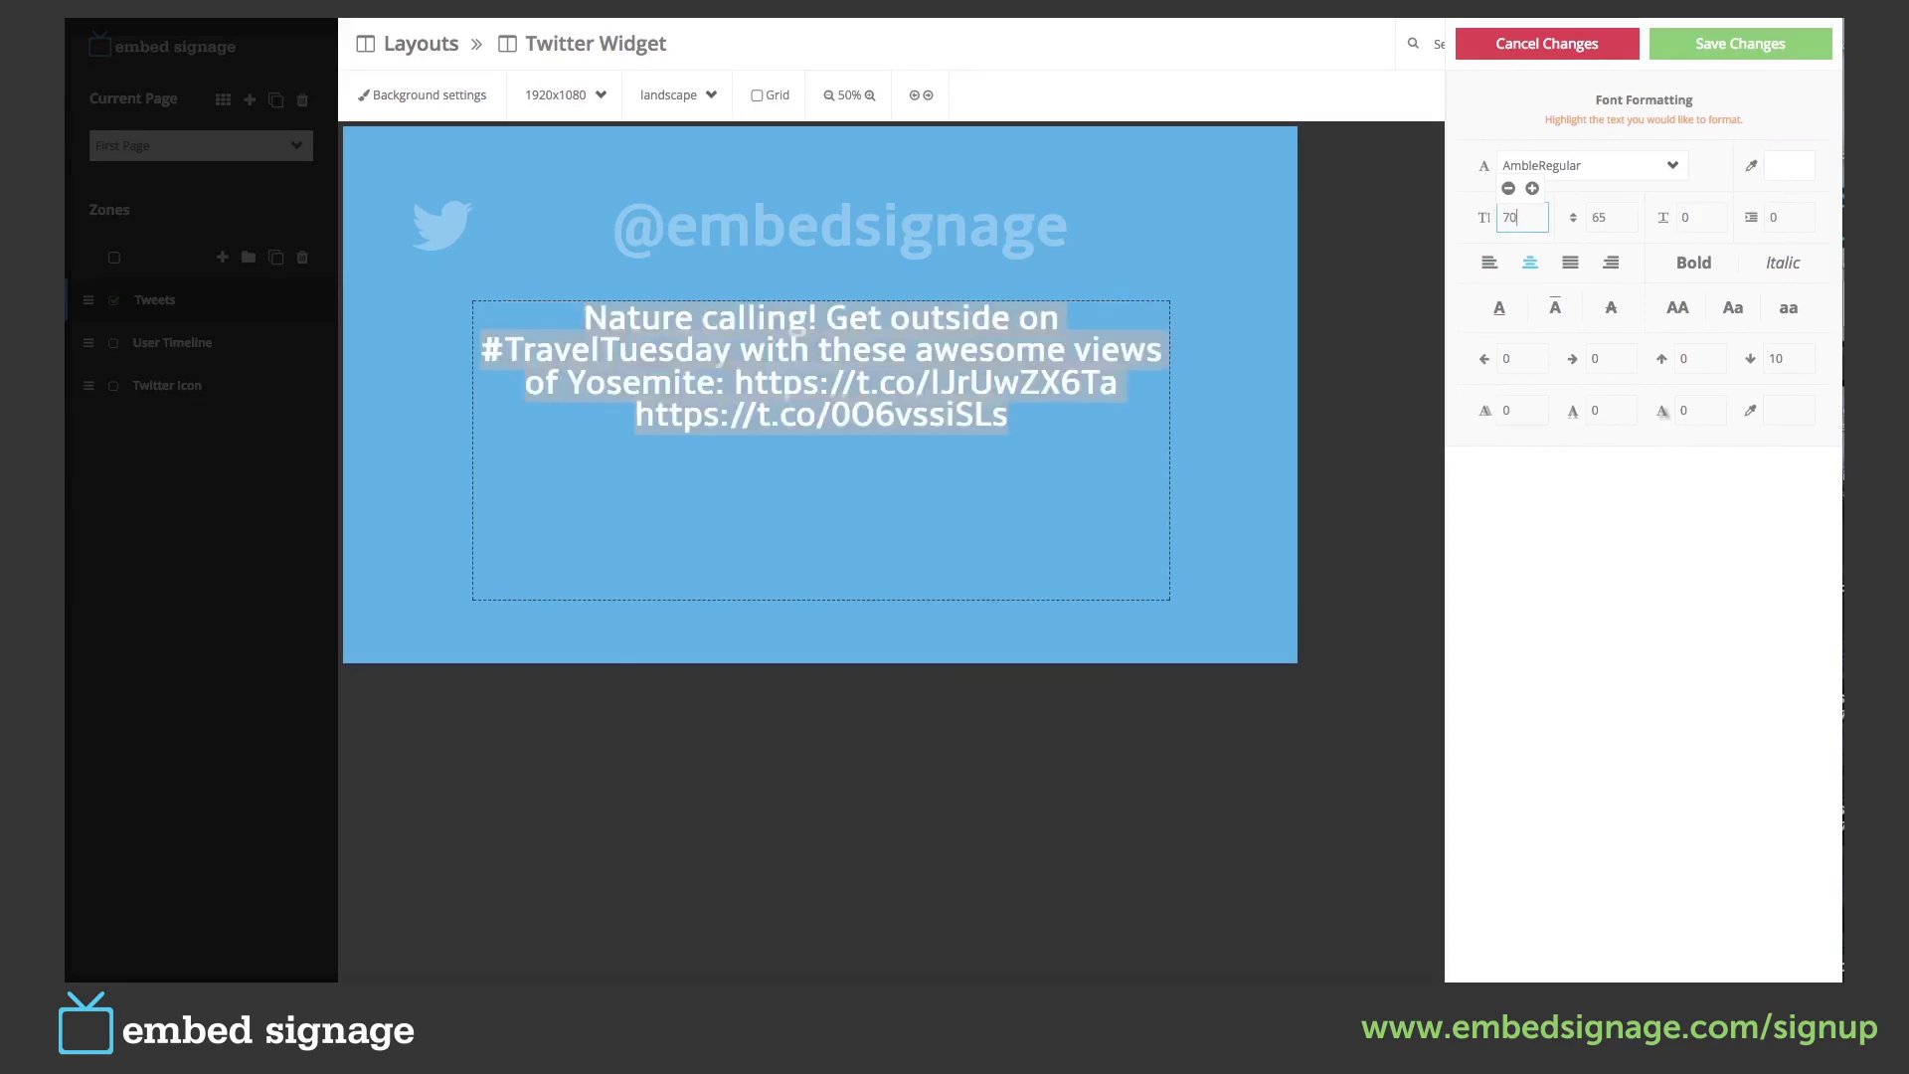
pyautogui.doubleClick(1586, 218)
pyautogui.write('90')
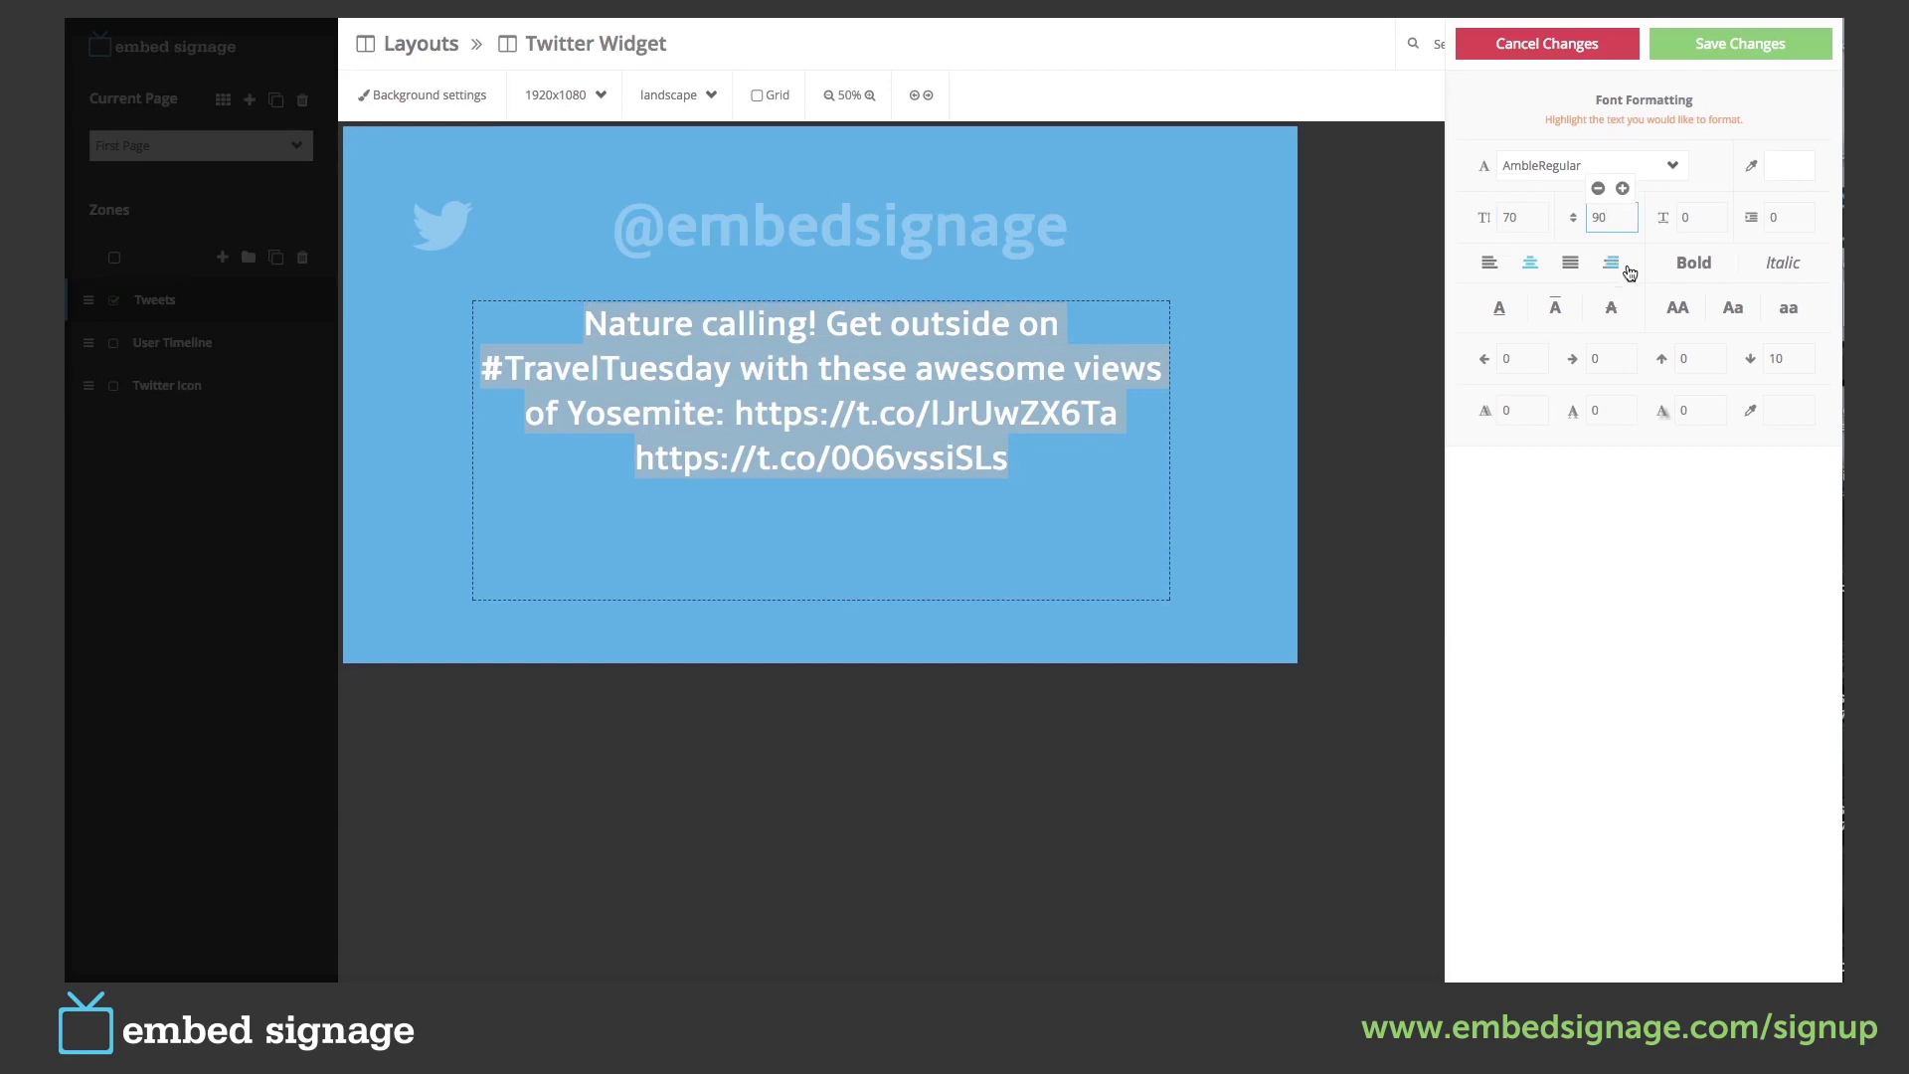
pyautogui.click(1688, 267)
pyautogui.click(1740, 50)
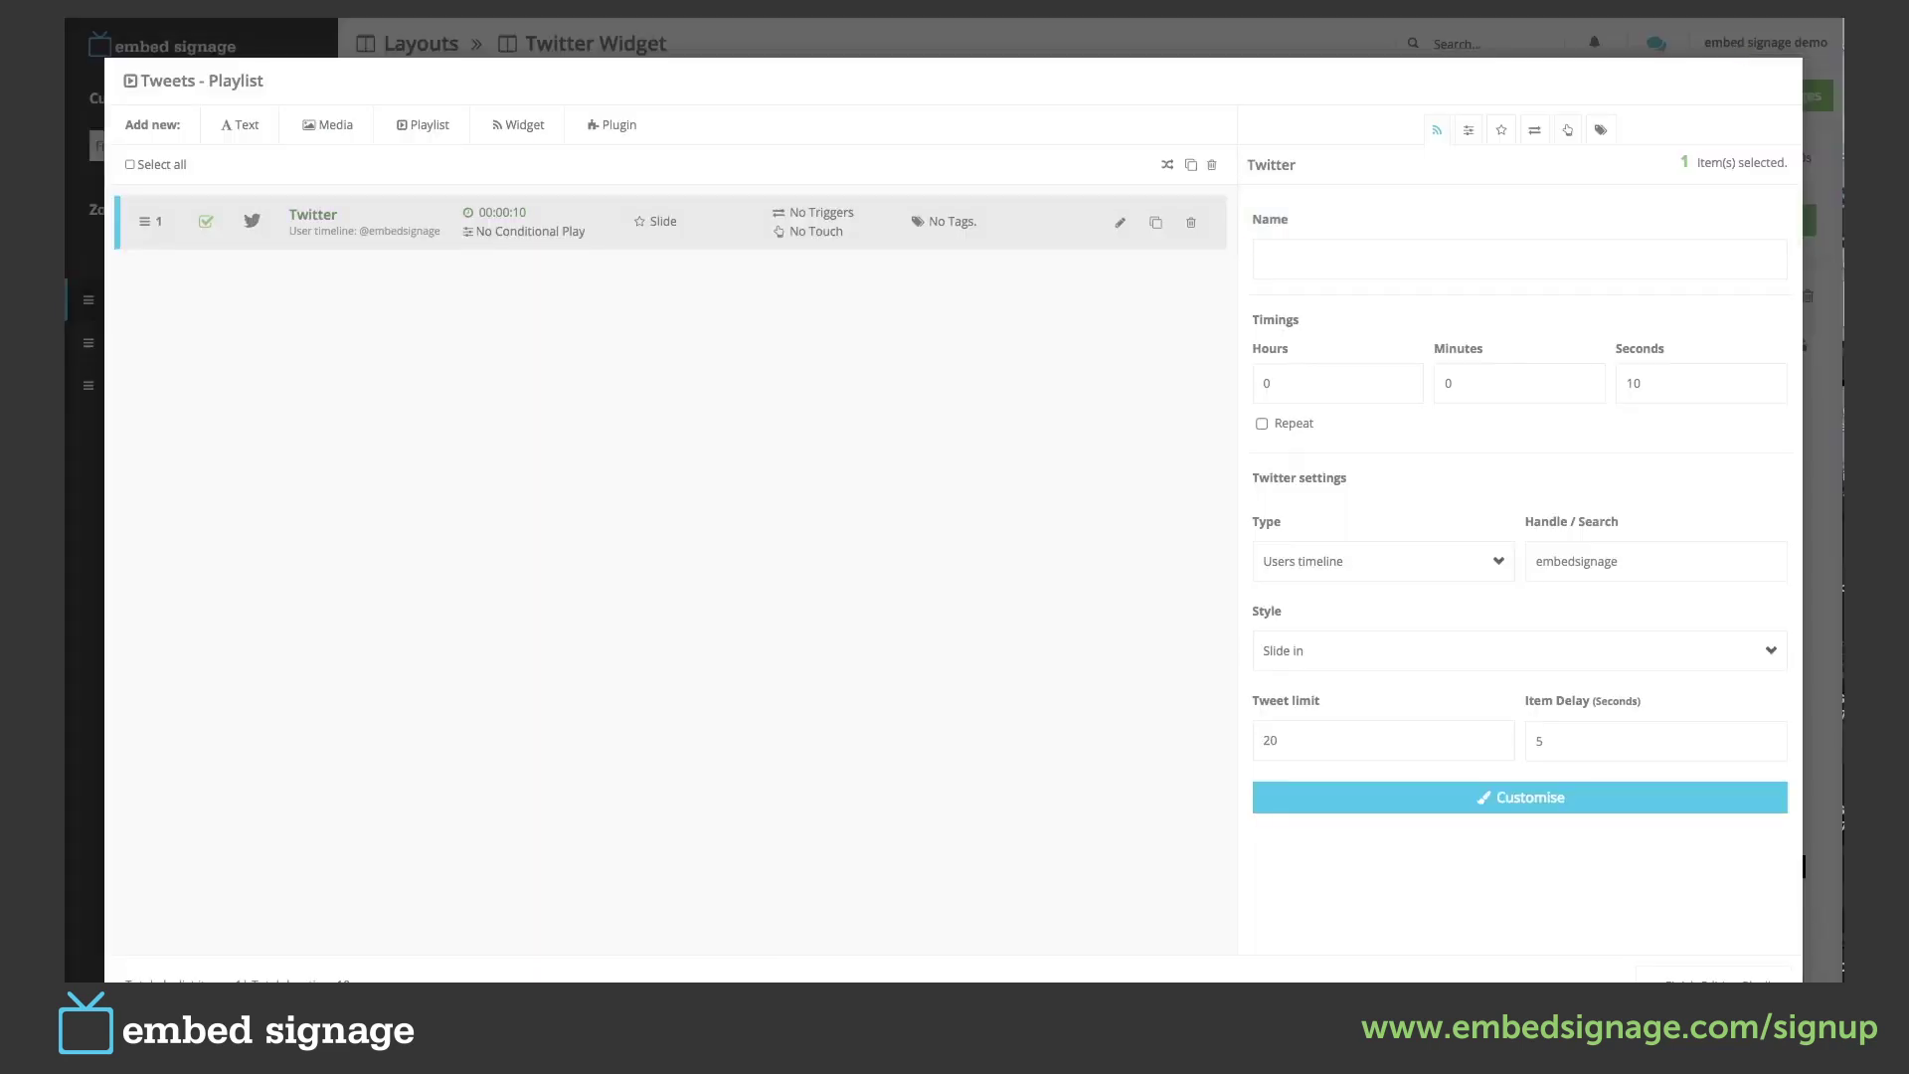
# Close the Tweets playlist and save the Twitter Widget layout with the Save & Preview option.
pyautogui.press('Escape')
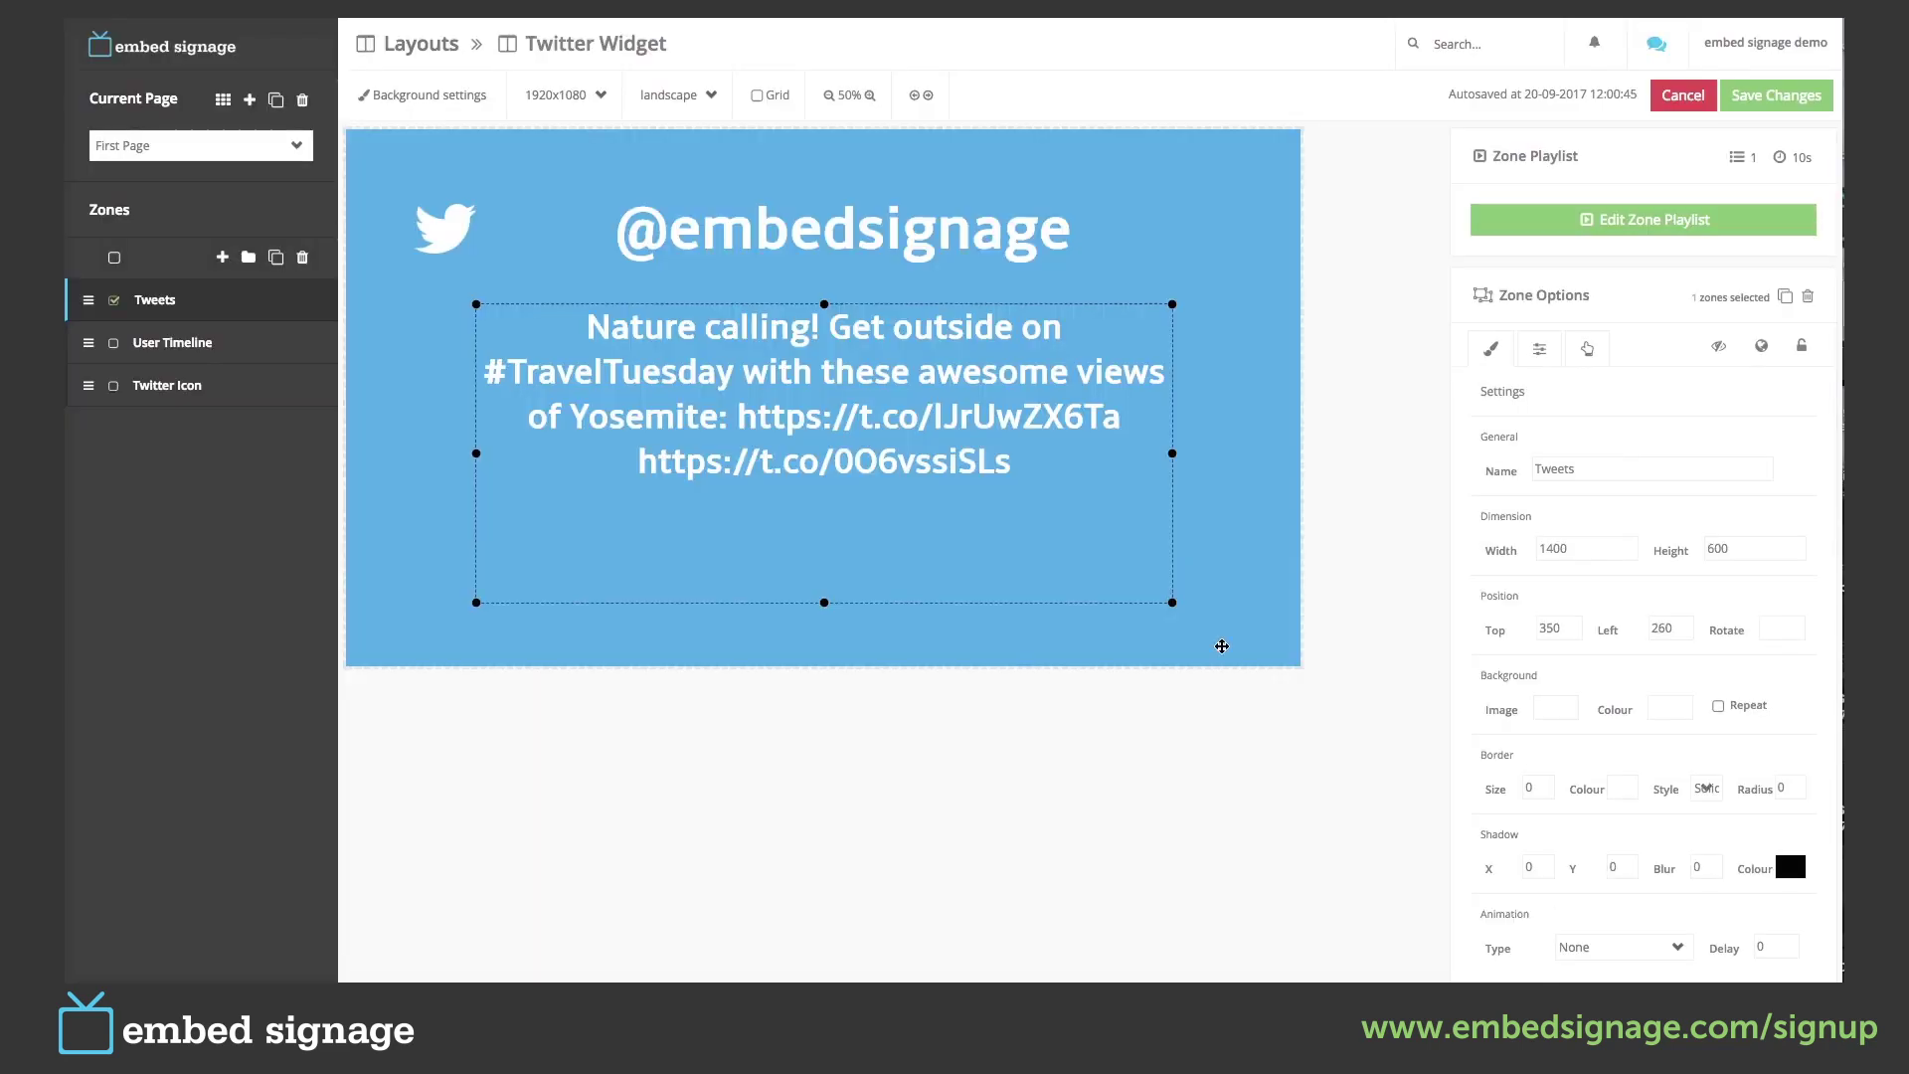
pyautogui.click(1764, 103)
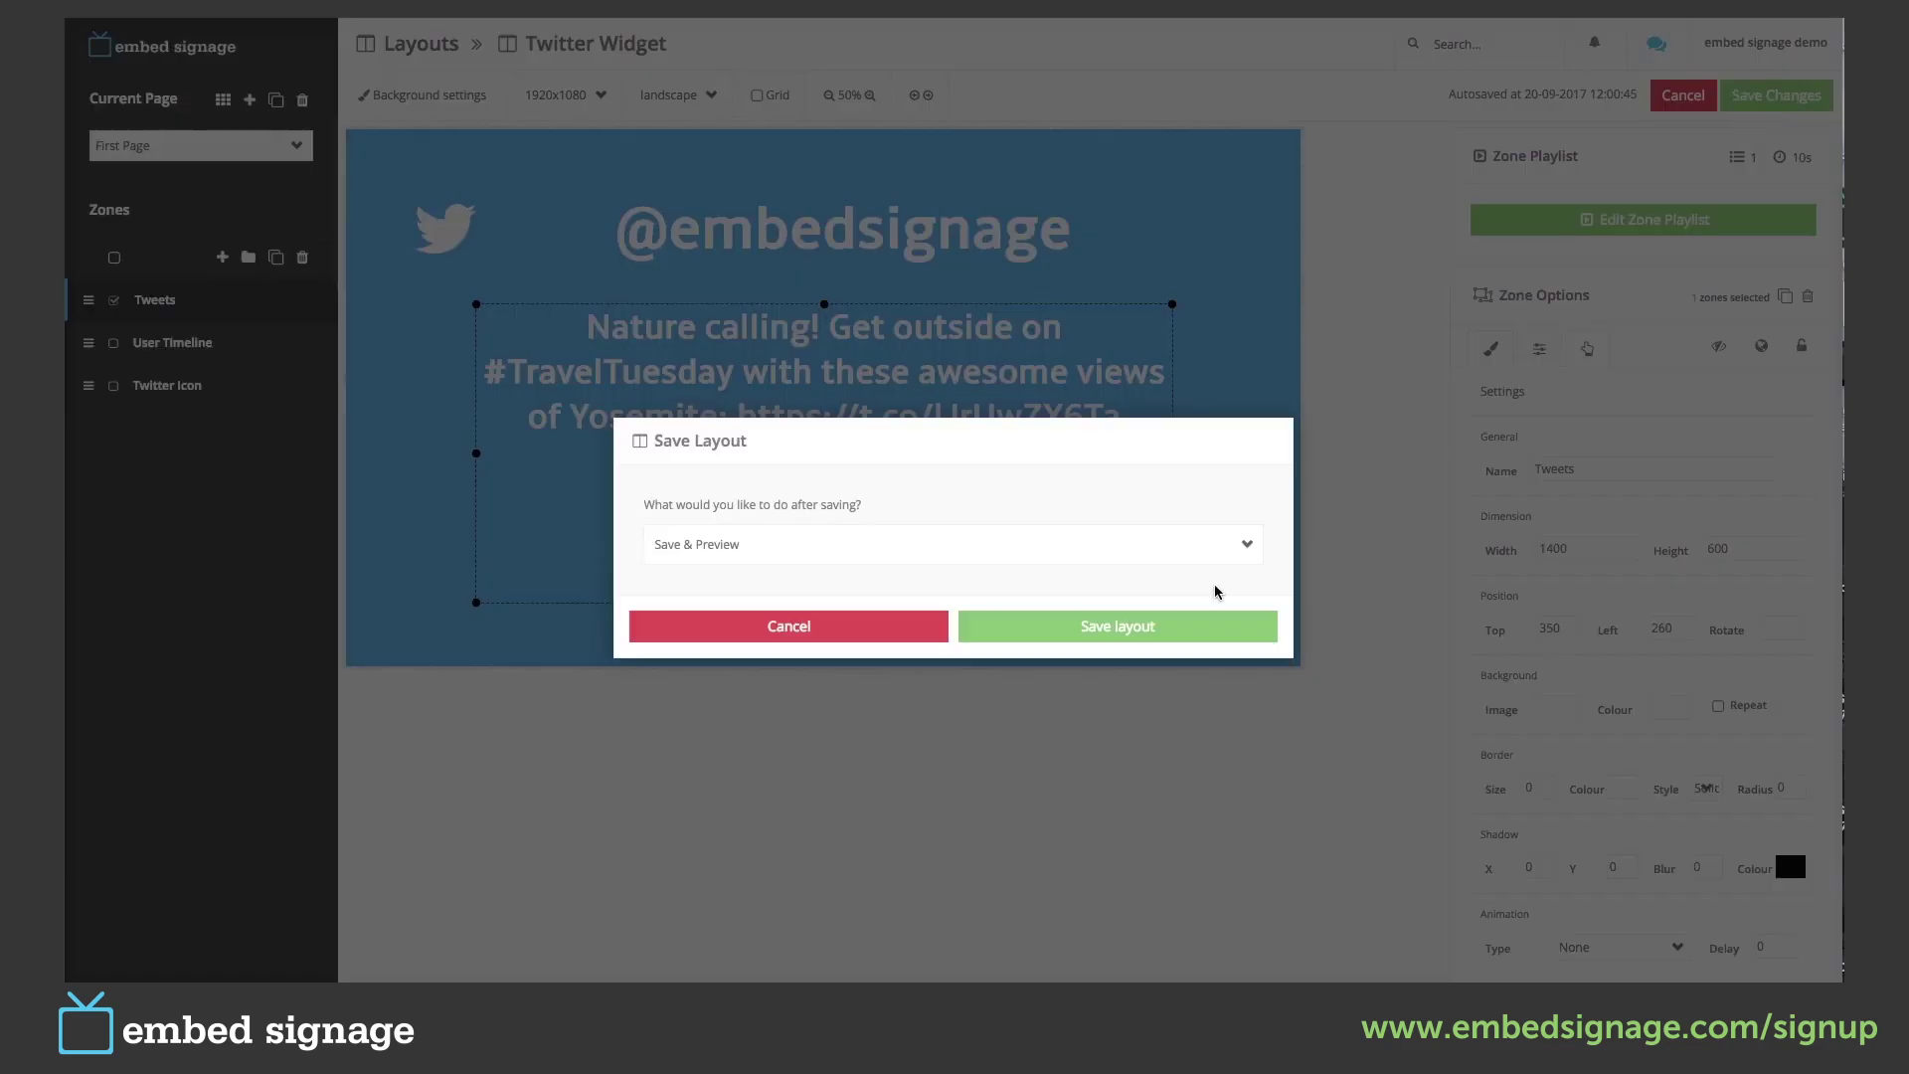
pyautogui.click(1096, 636)
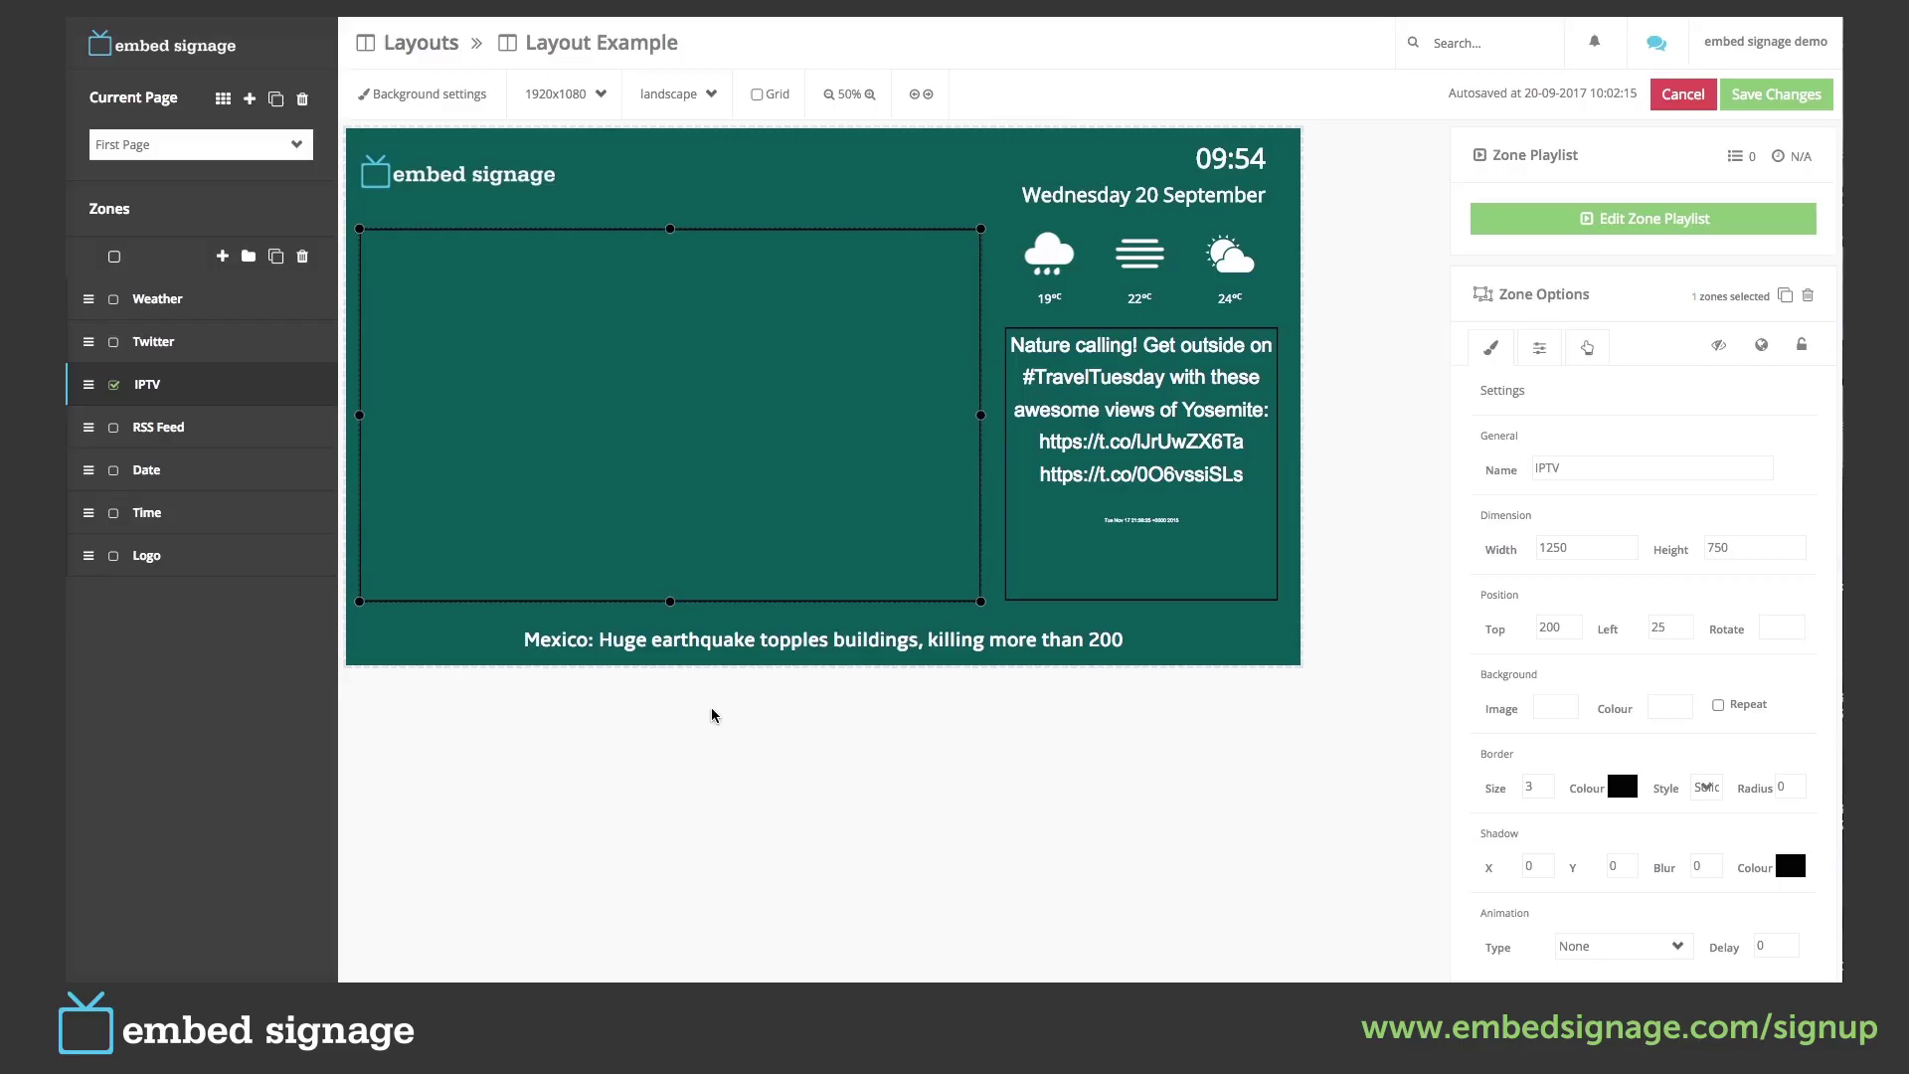
# Add an IPTV widget to the IPTV zone's playlist in Layout Example, check its stream URL setting and finish editing.
pyautogui.click(1635, 228)
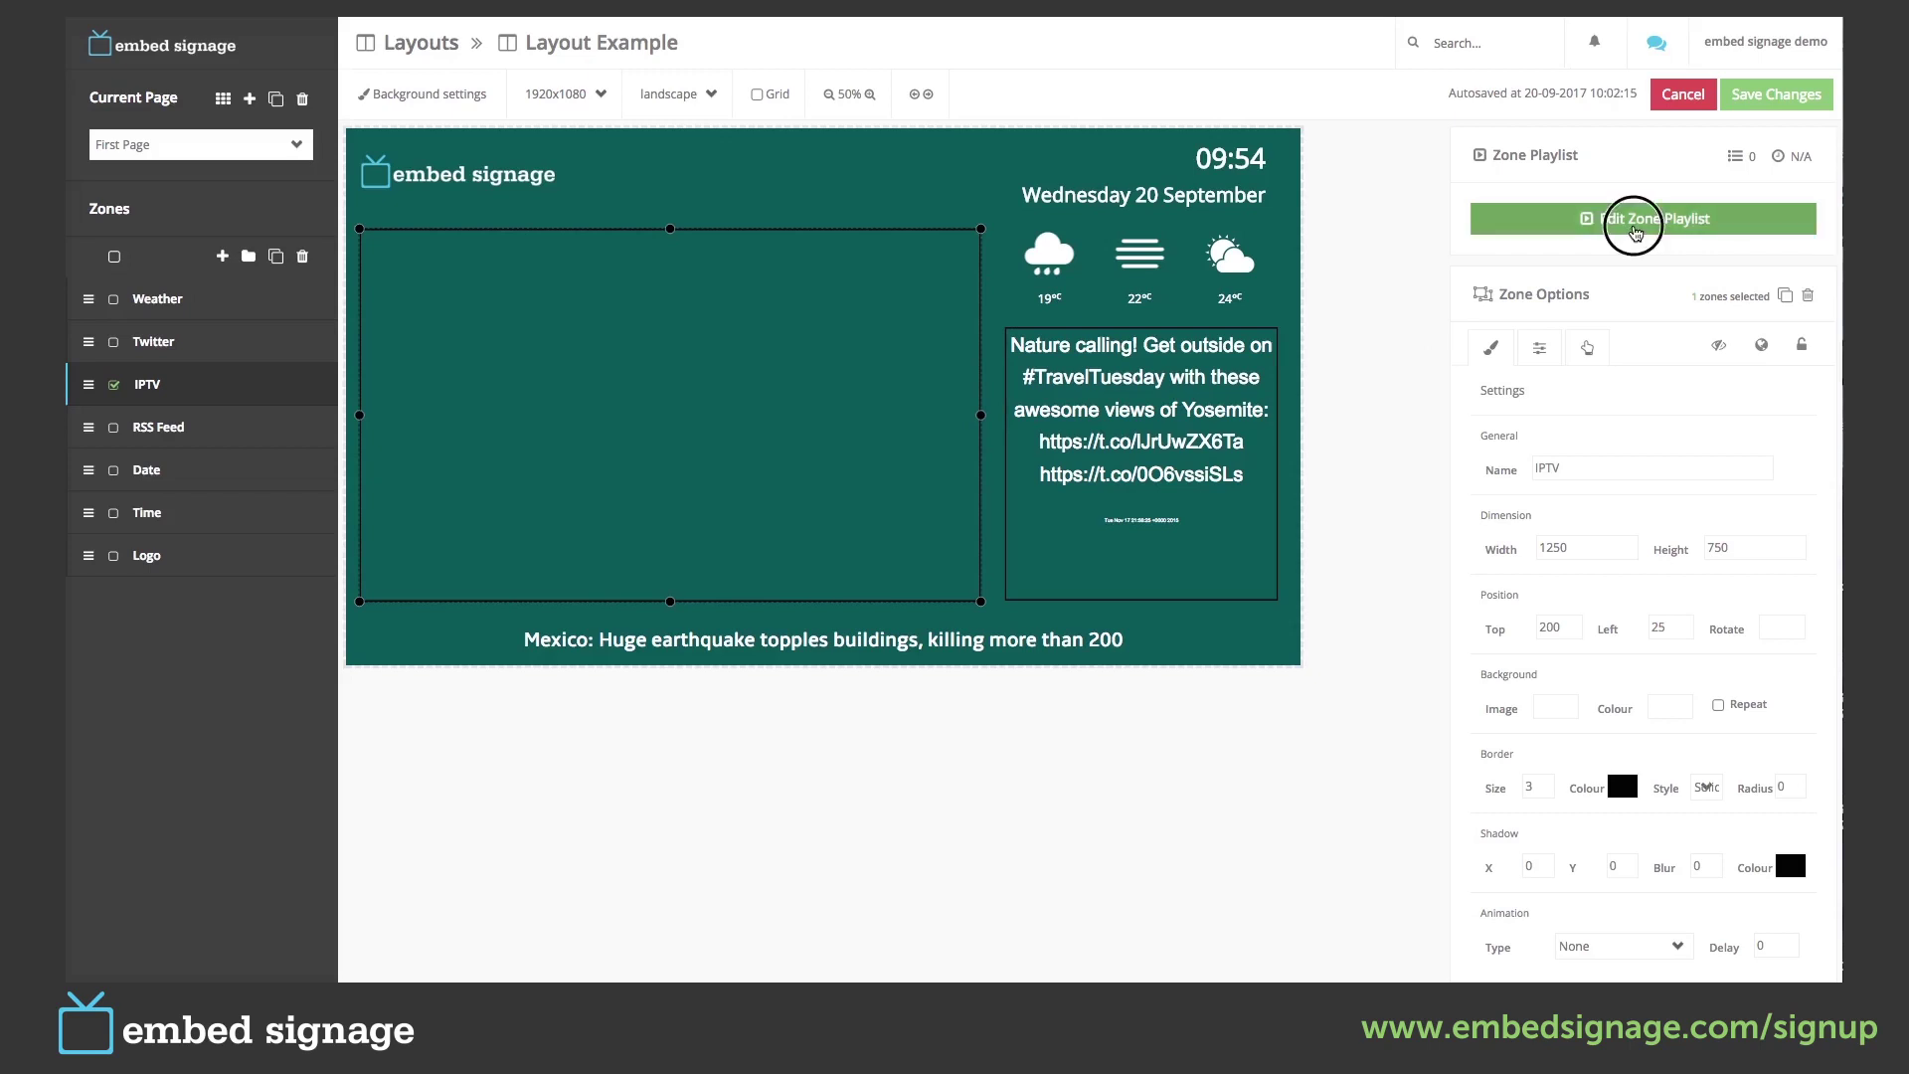
pyautogui.click(513, 134)
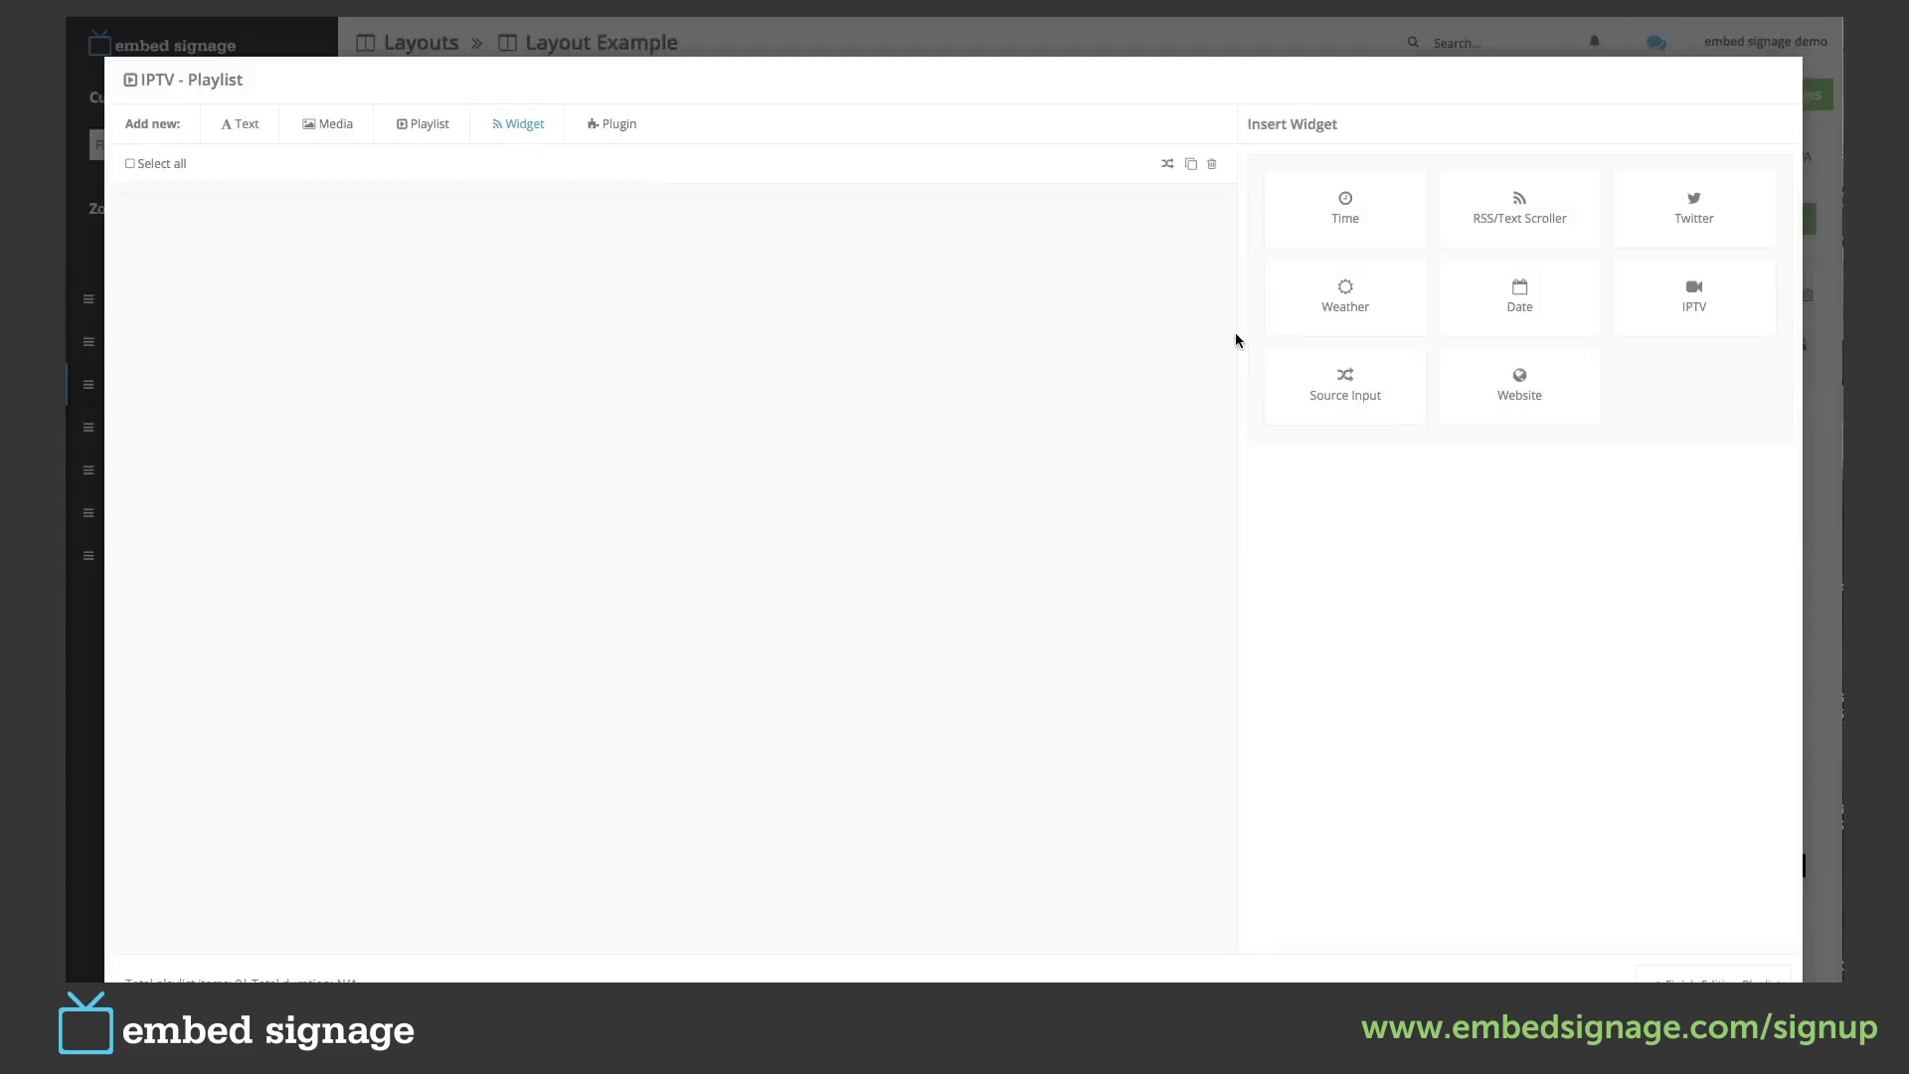
pyautogui.click(1690, 313)
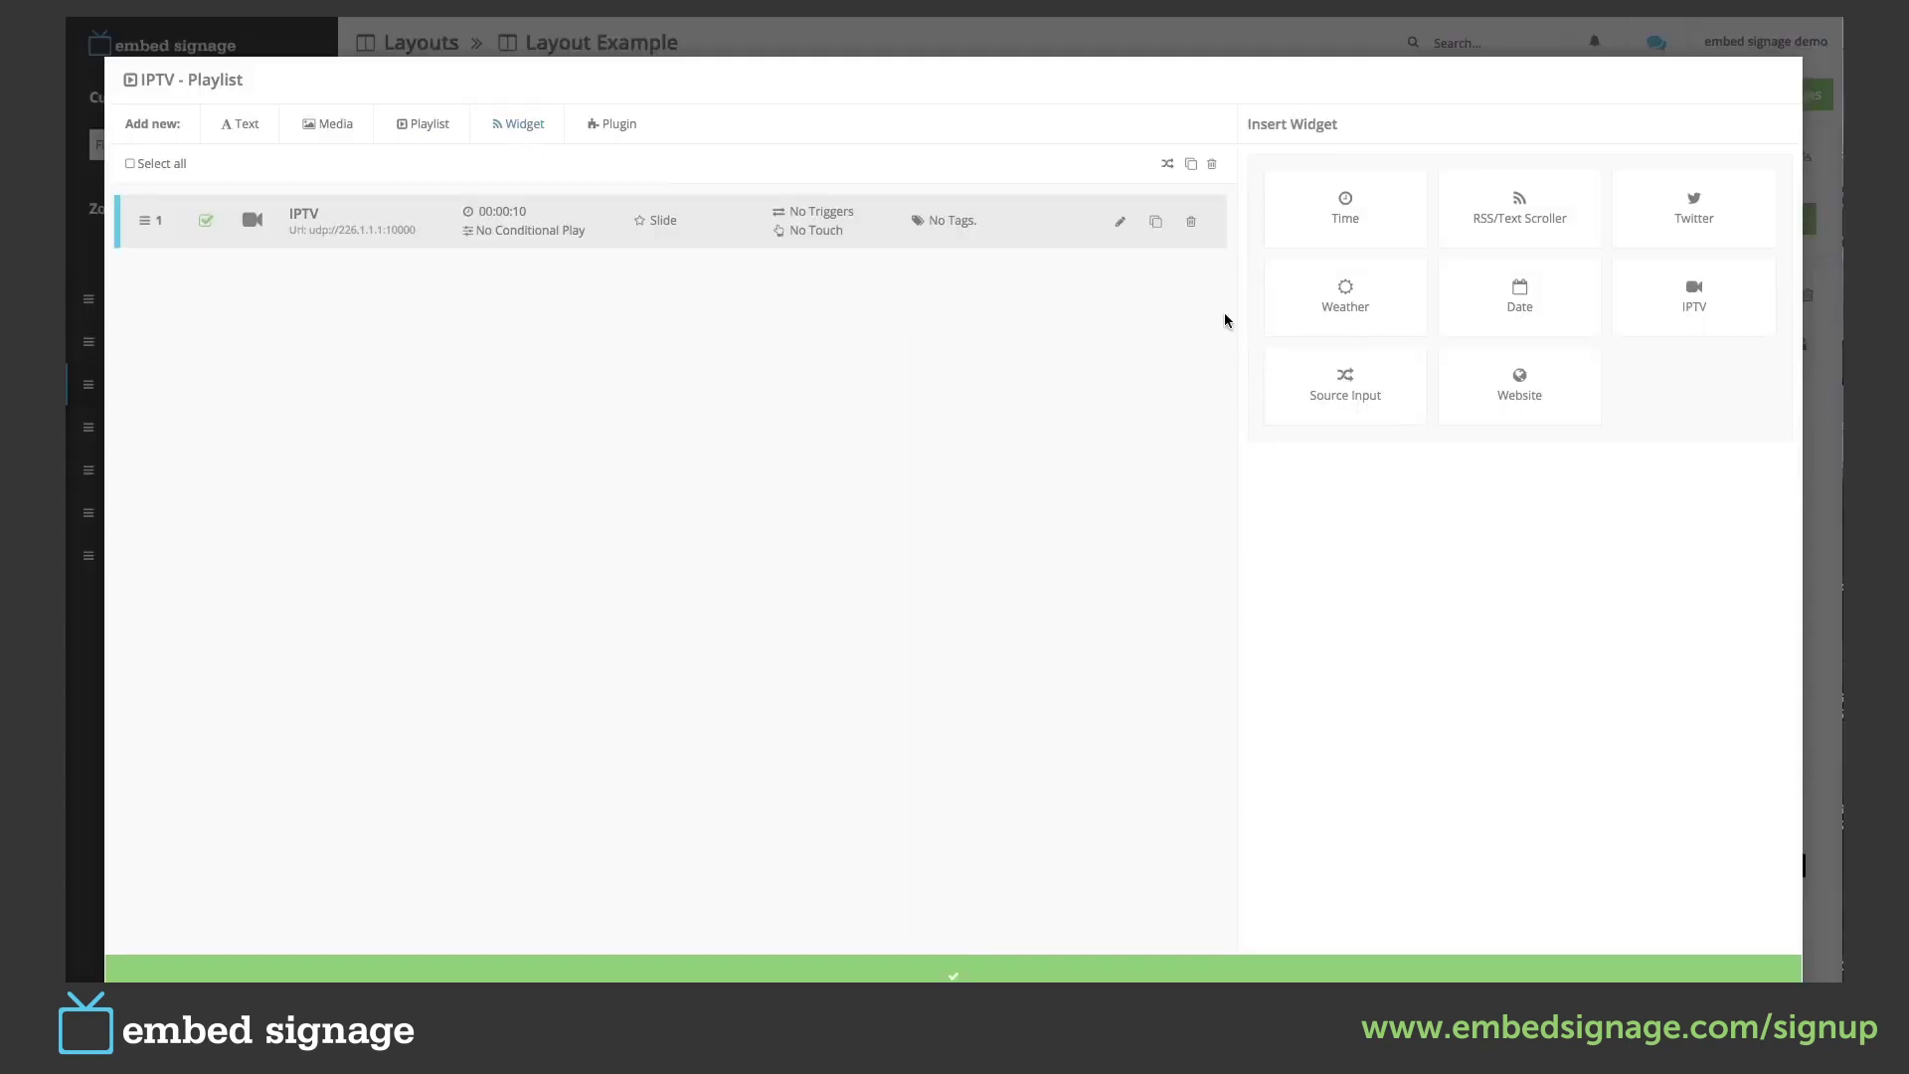
pyautogui.click(1118, 225)
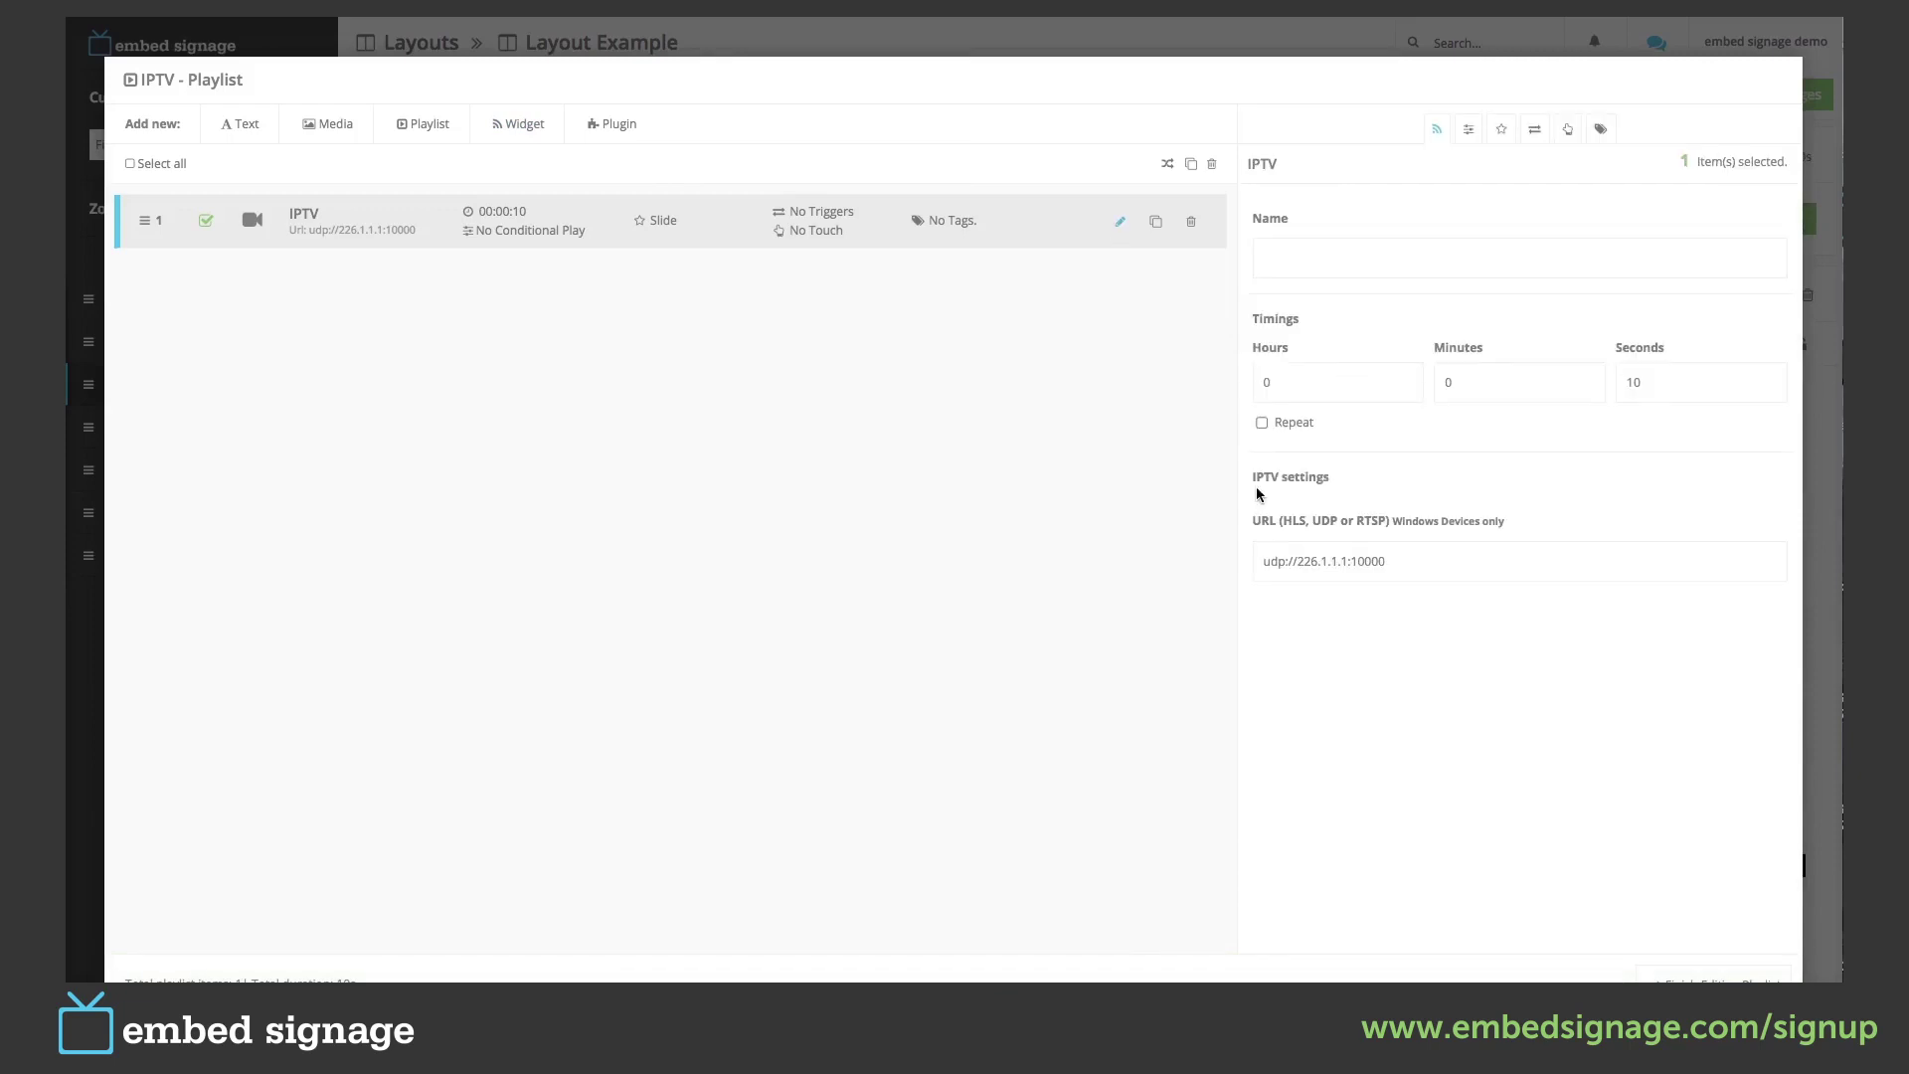
pyautogui.moveTo(1283, 520); pyautogui.dragTo(1252, 561)
pyautogui.click(1702, 971)
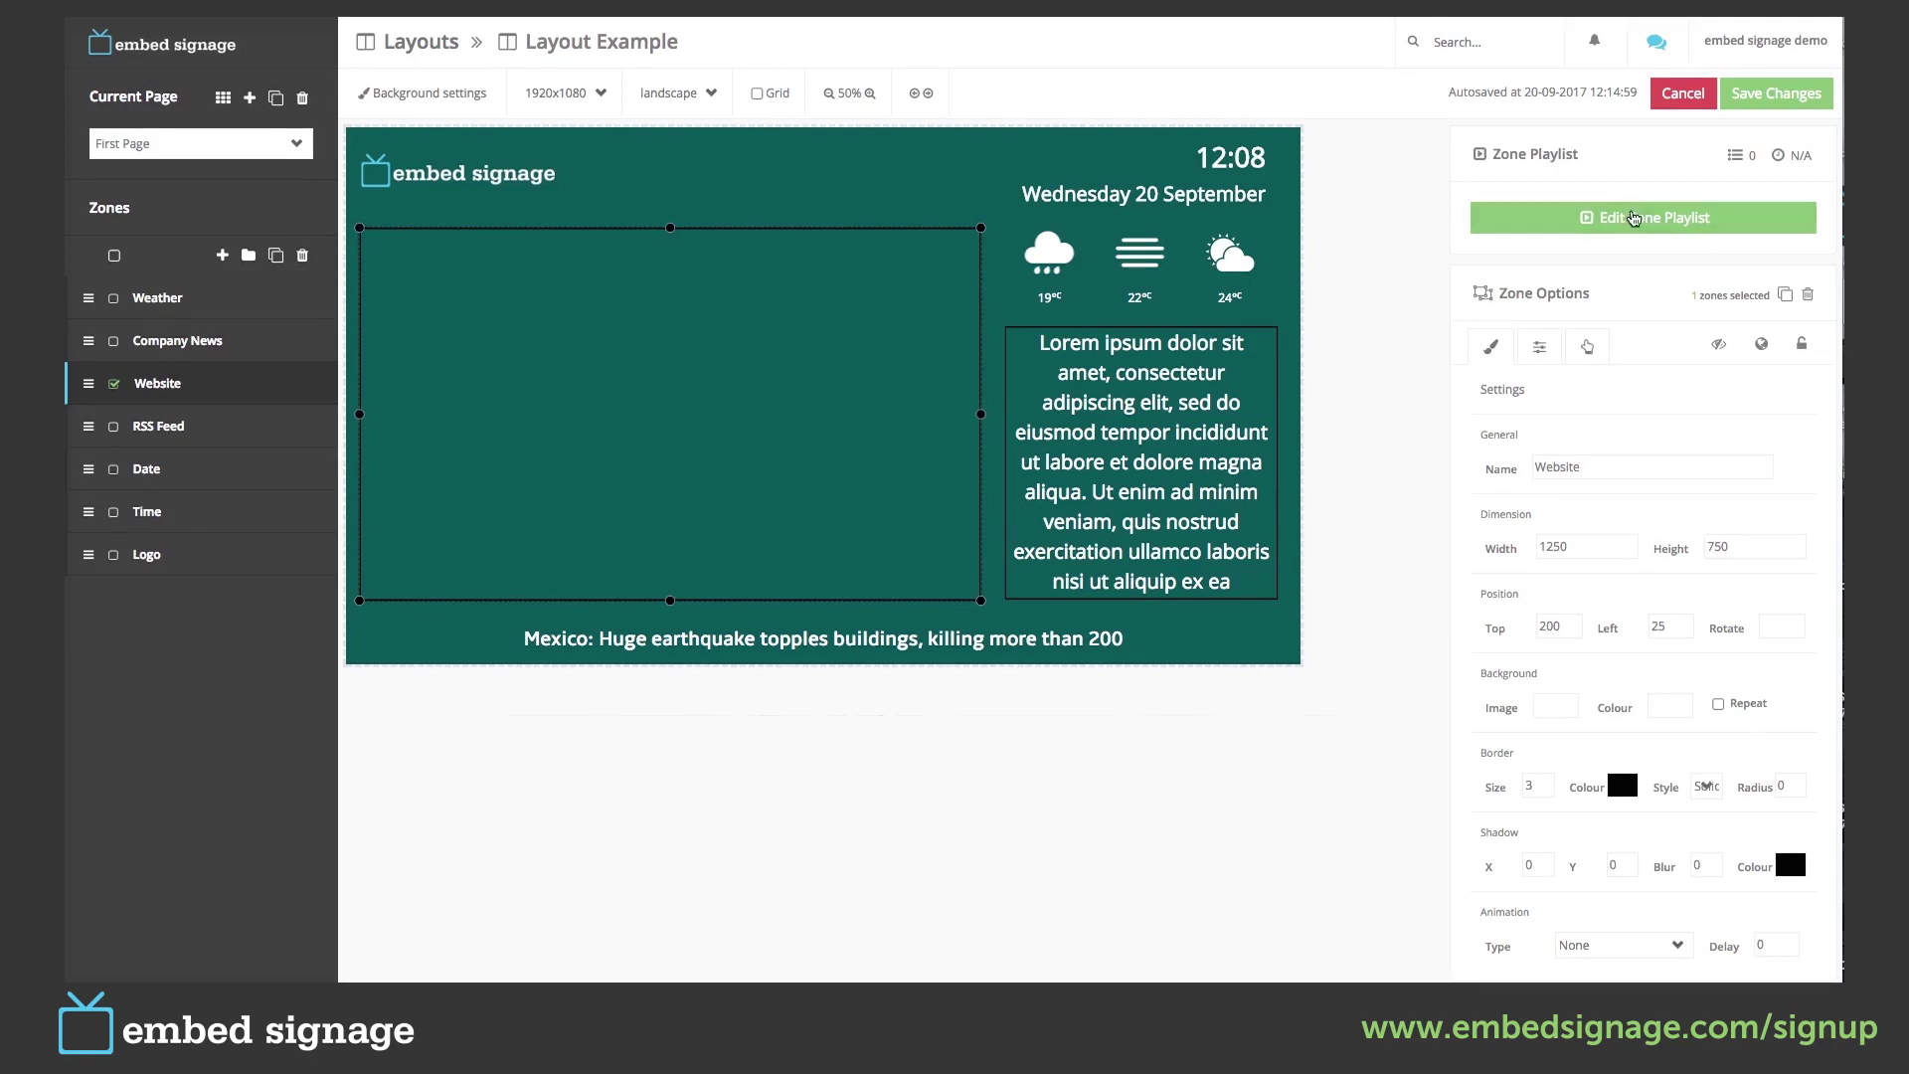
# Add a Website widget to the Website zone's playlist in Layout Example and open its settings.
pyautogui.click(1634, 218)
pyautogui.click(521, 123)
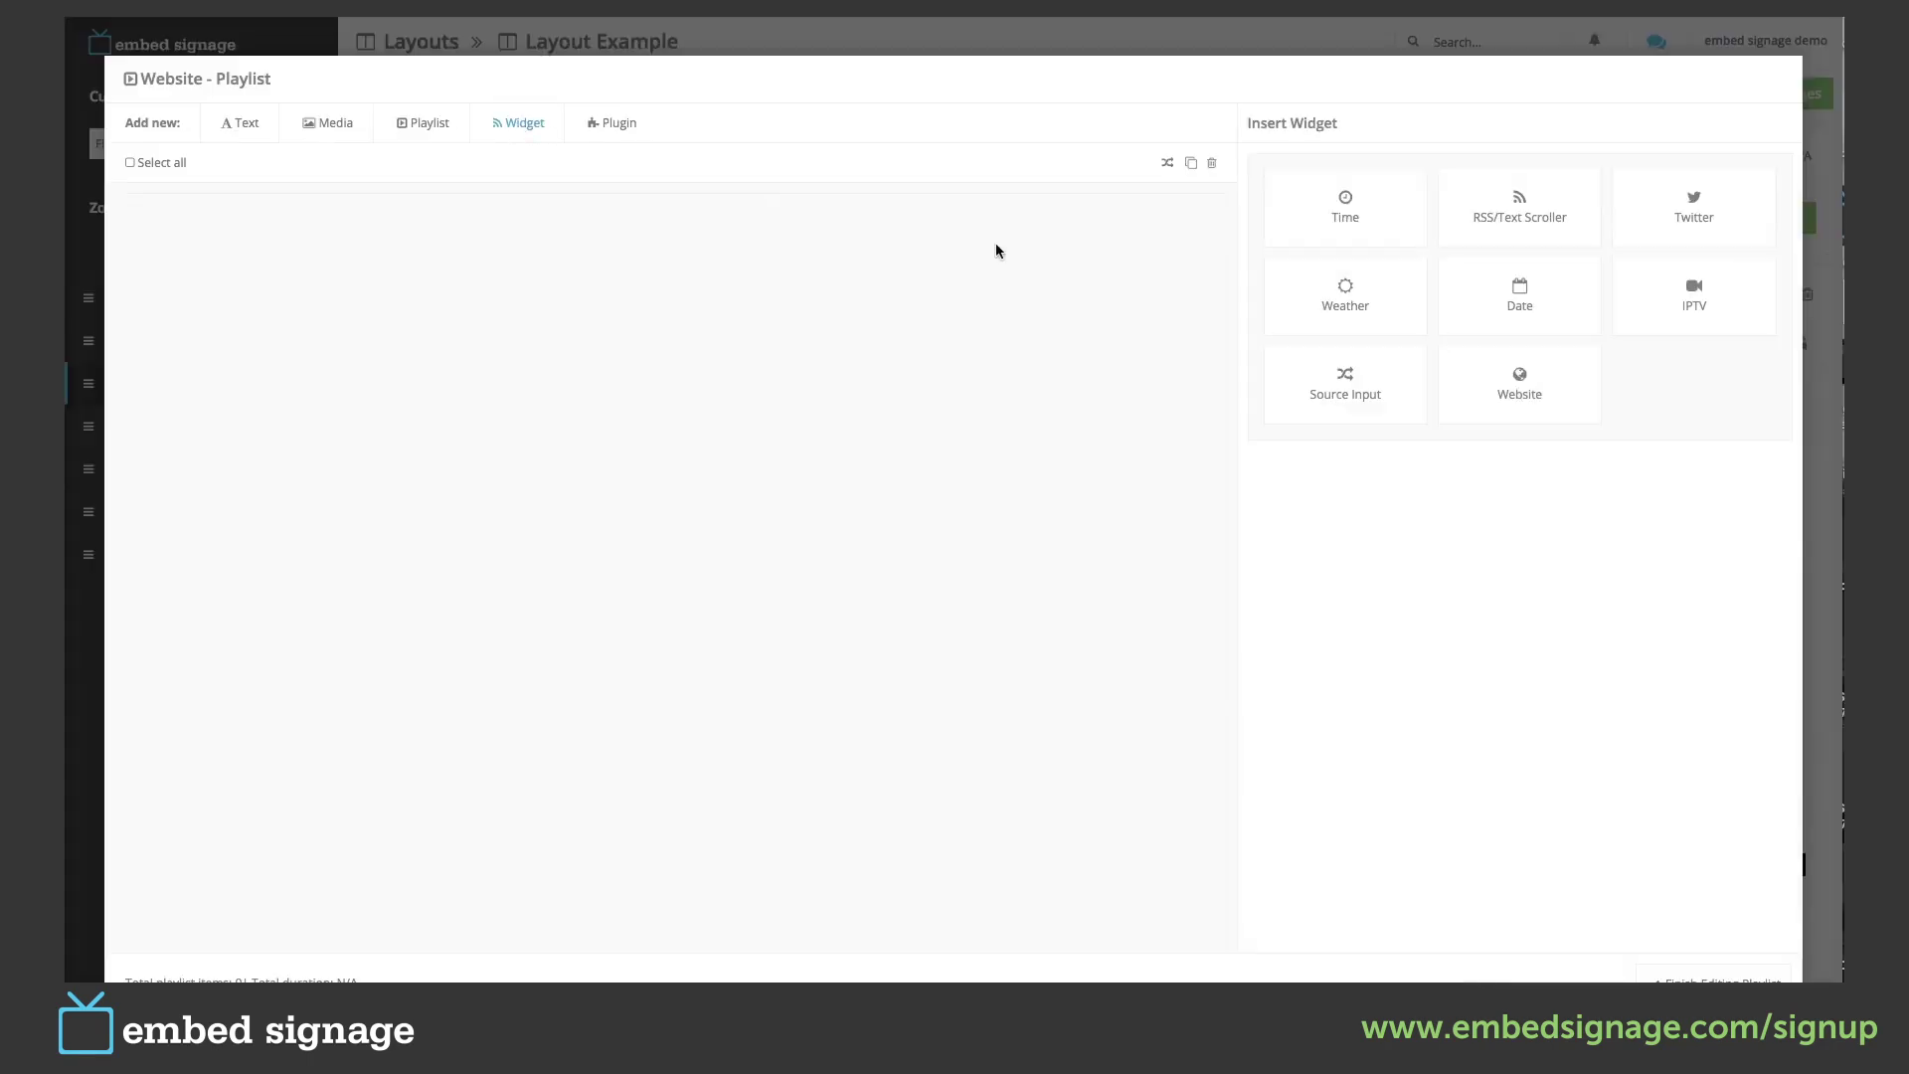
pyautogui.click(1565, 390)
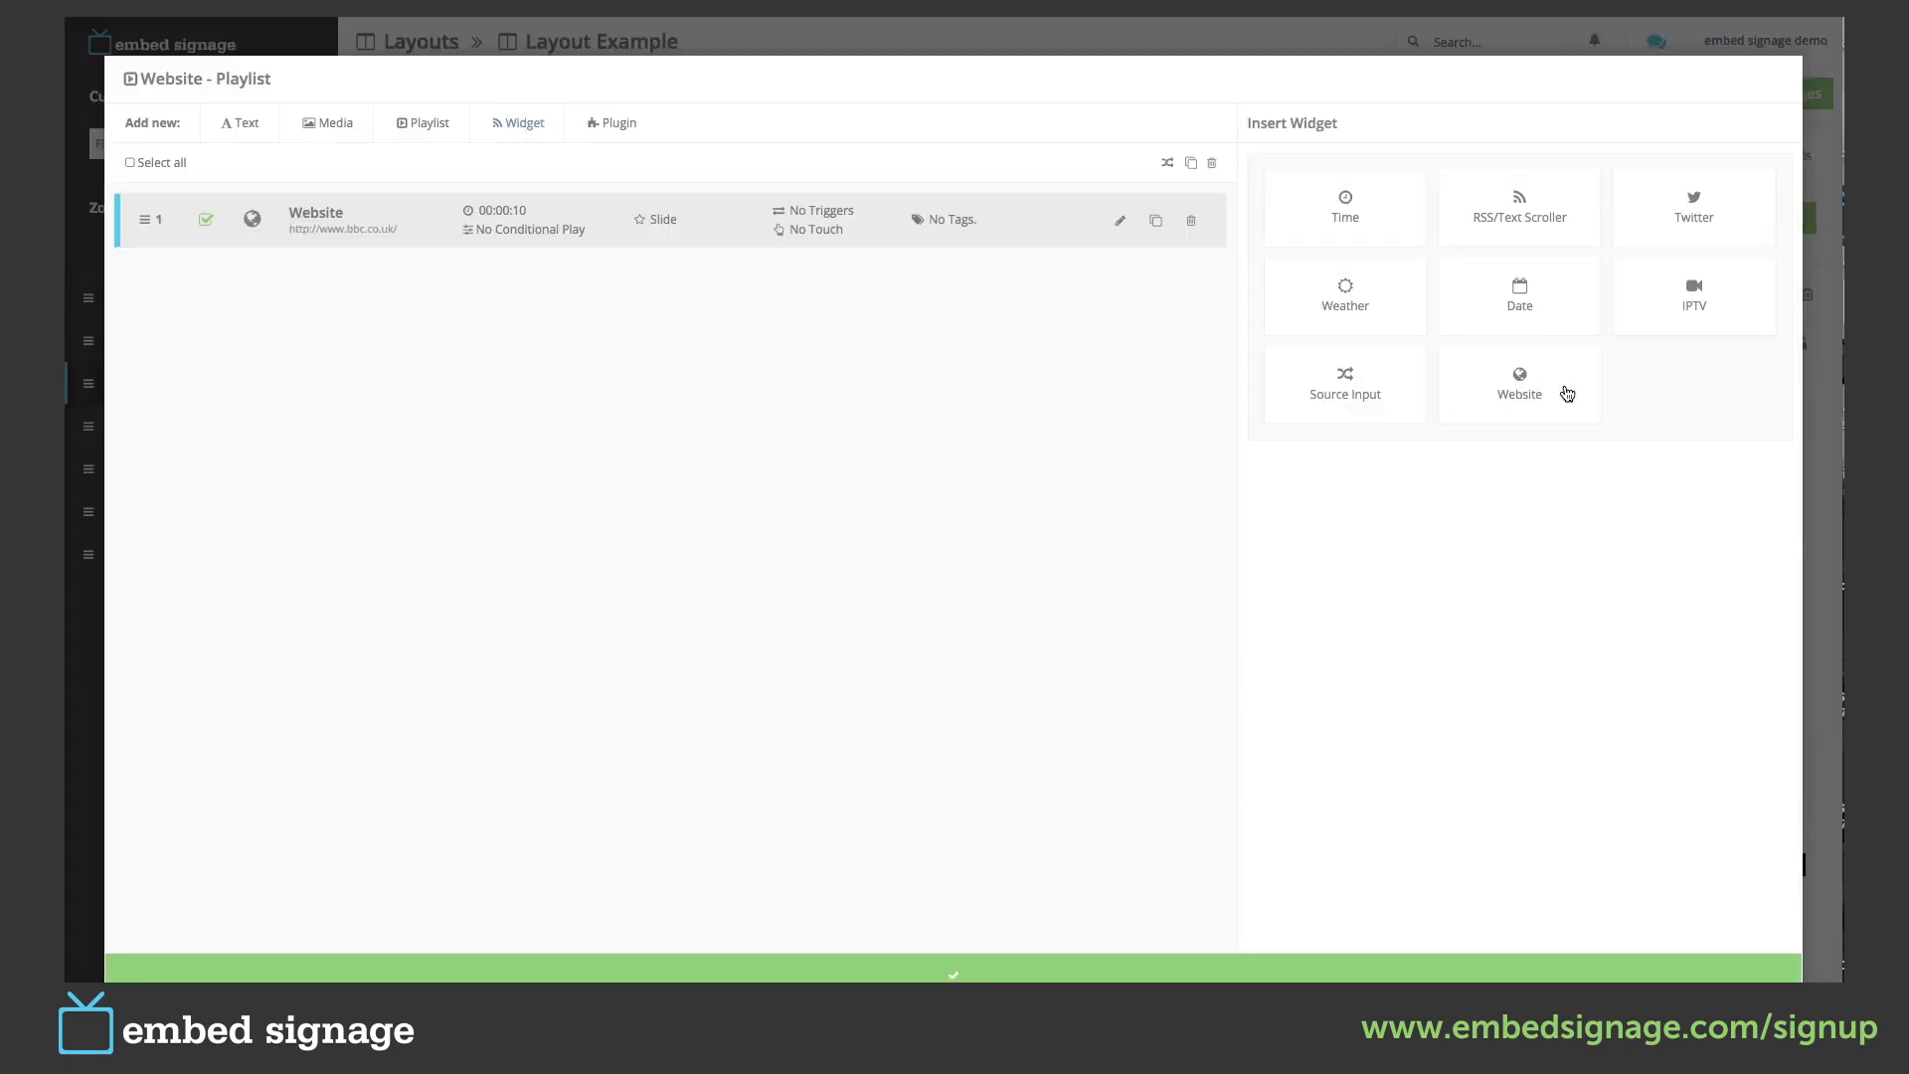
pyautogui.click(1120, 221)
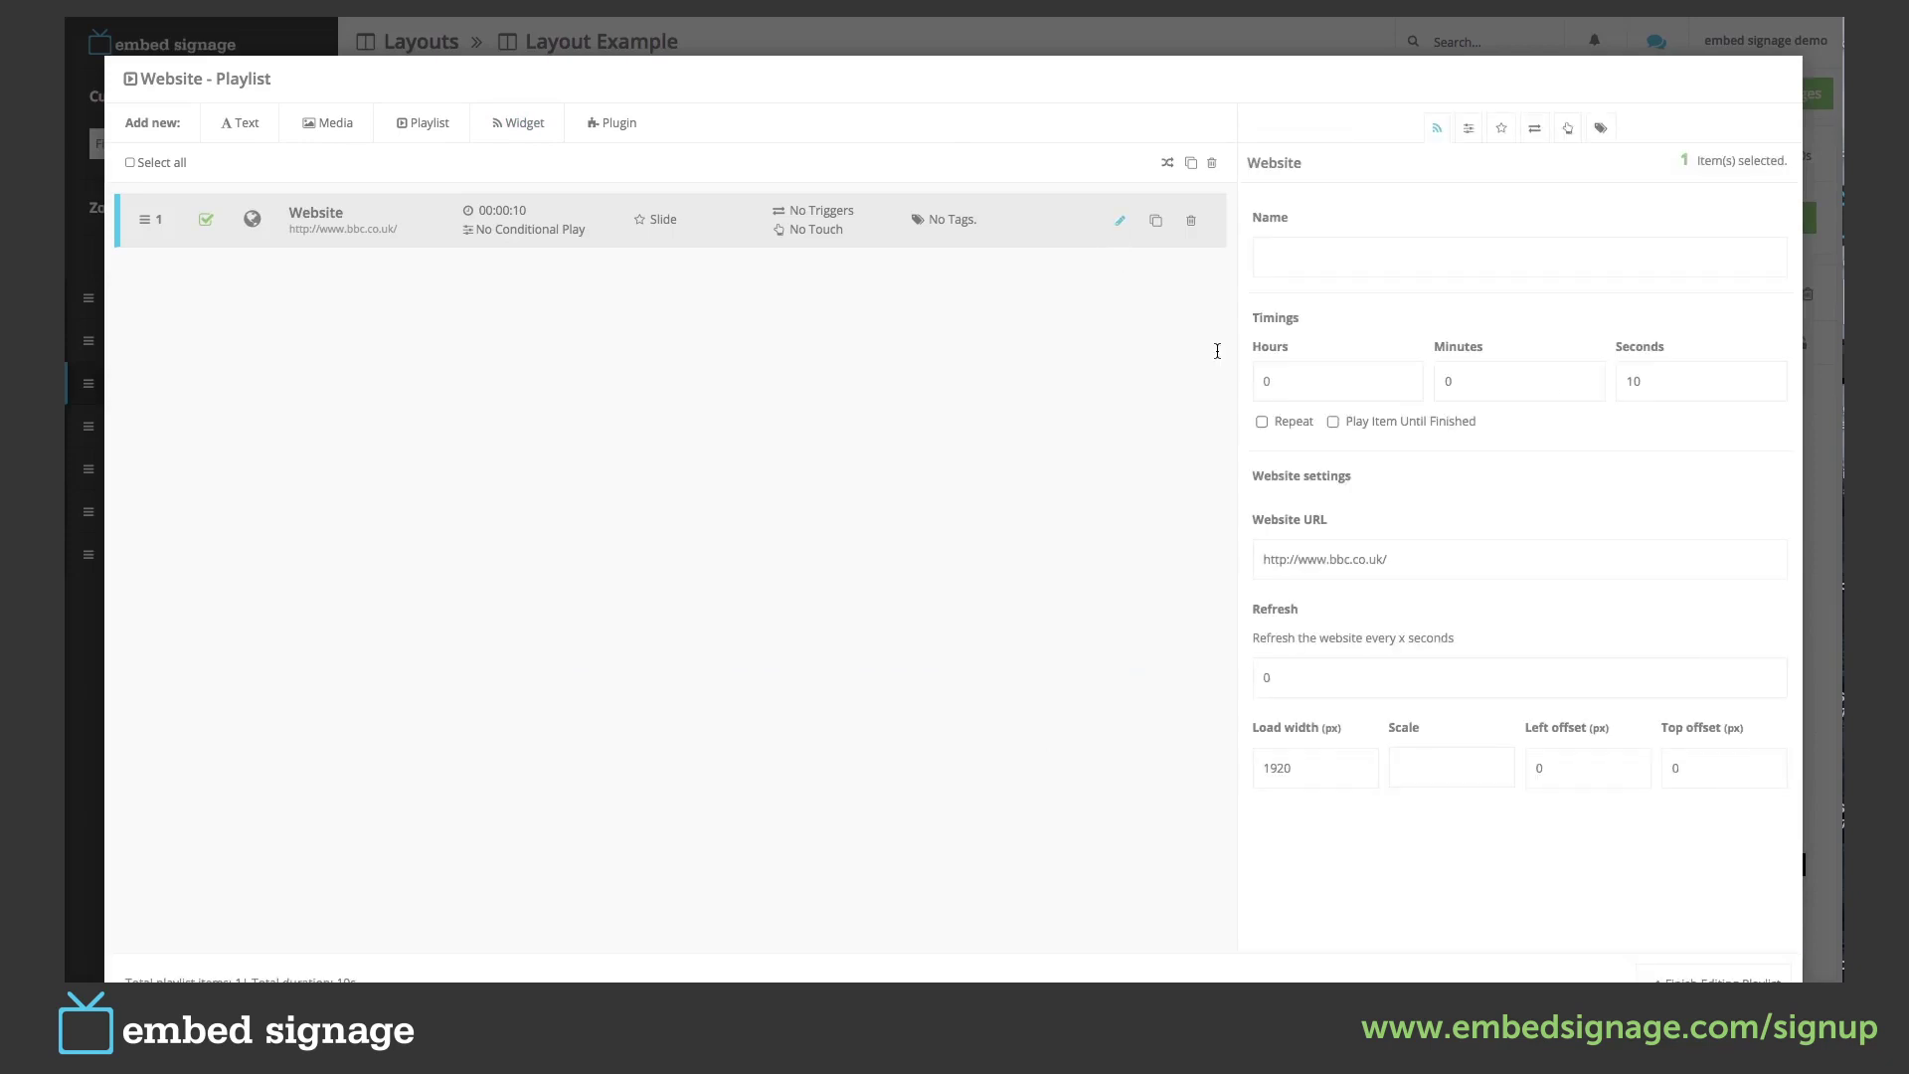
pyautogui.click(1400, 560)
pyautogui.moveTo(1400, 560); pyautogui.dragTo(1246, 560)
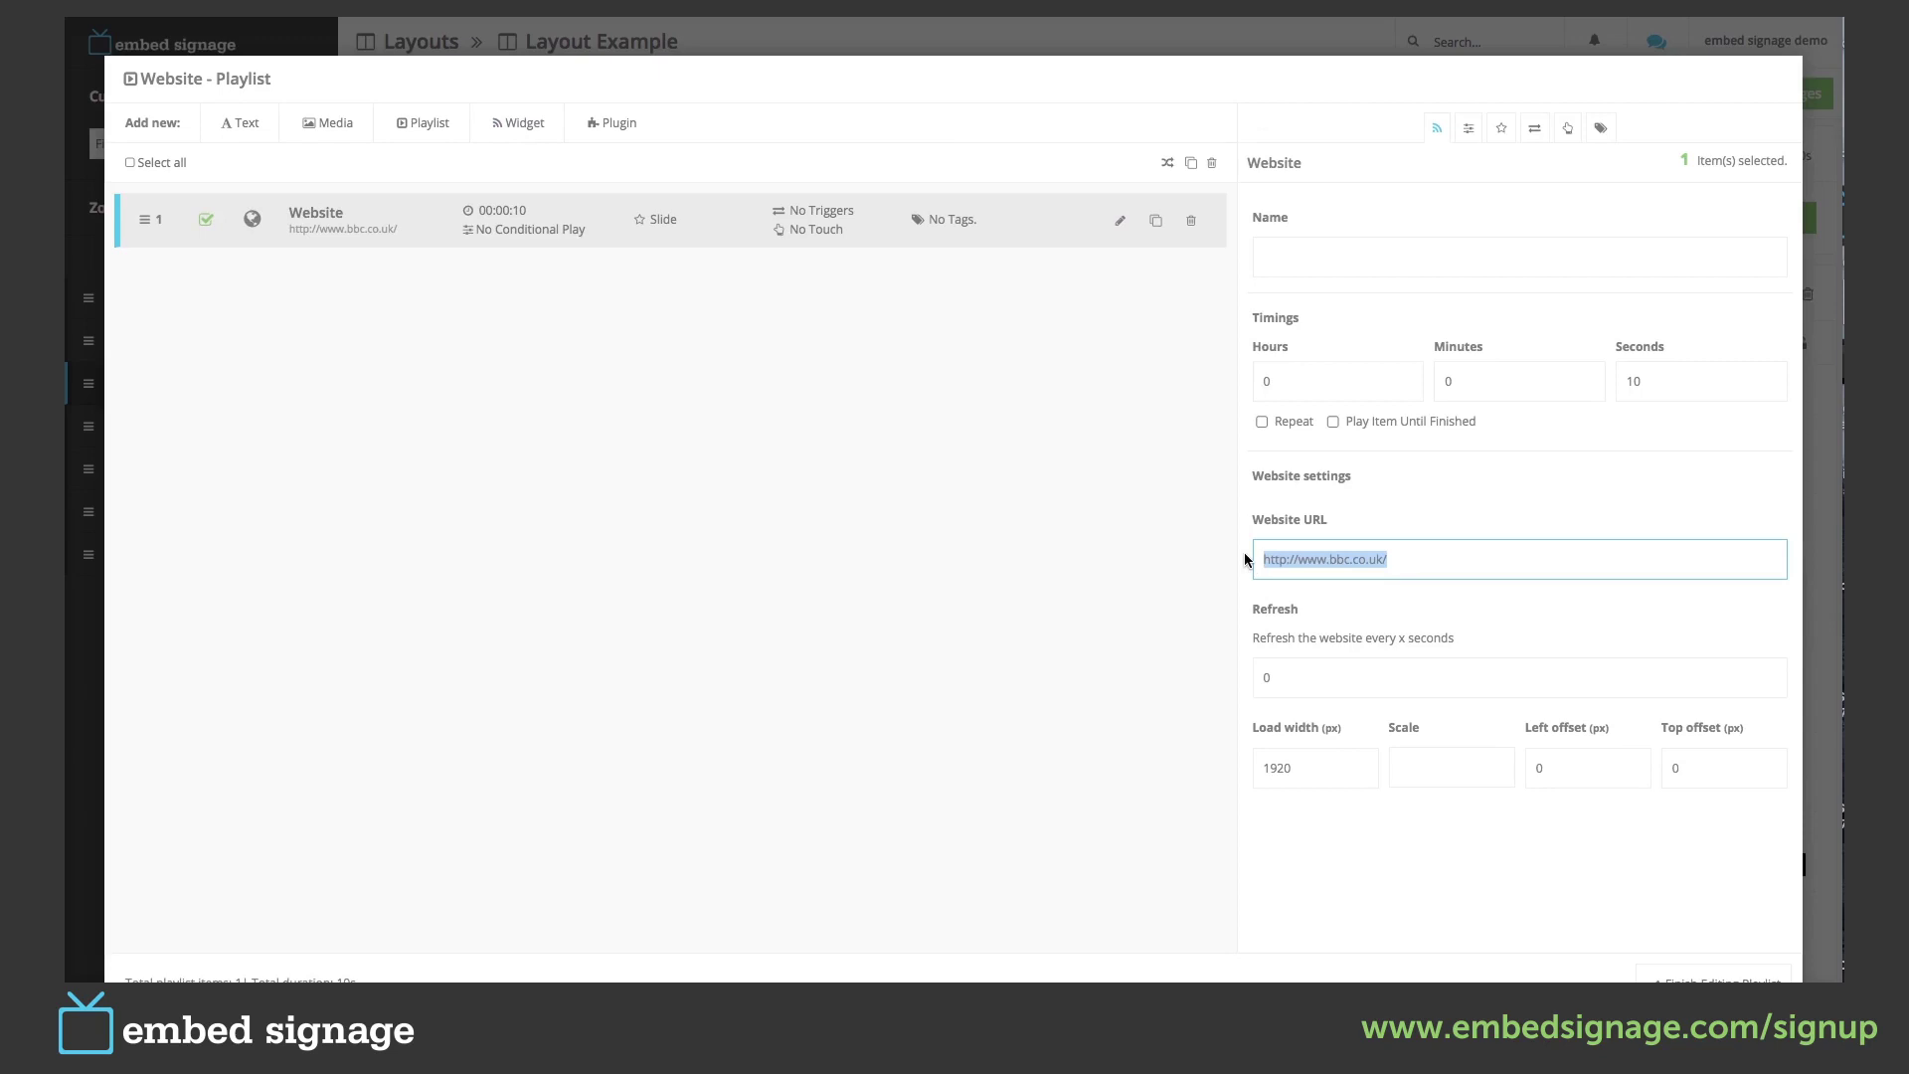
pyautogui.write('http')
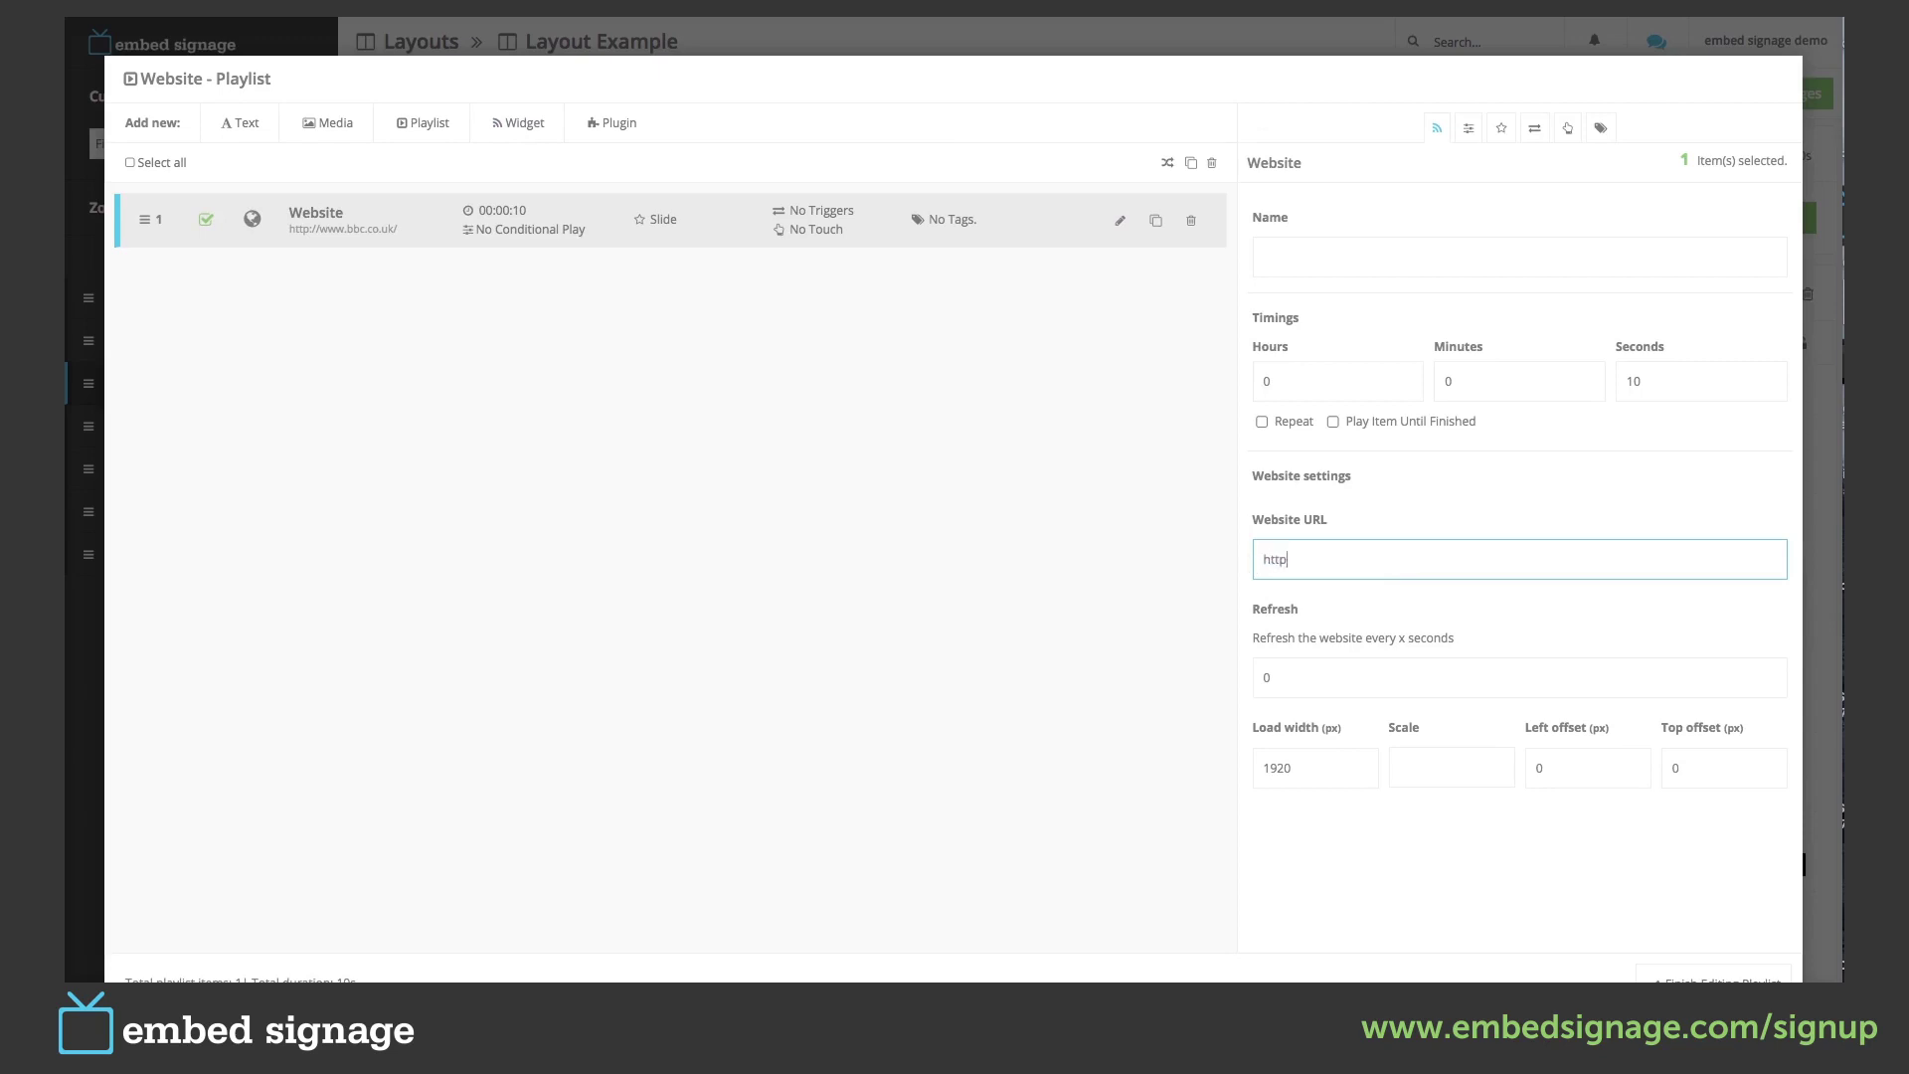
pyautogui.write('s://www.embedsignage.com')
pyautogui.doubleClick(1266, 677)
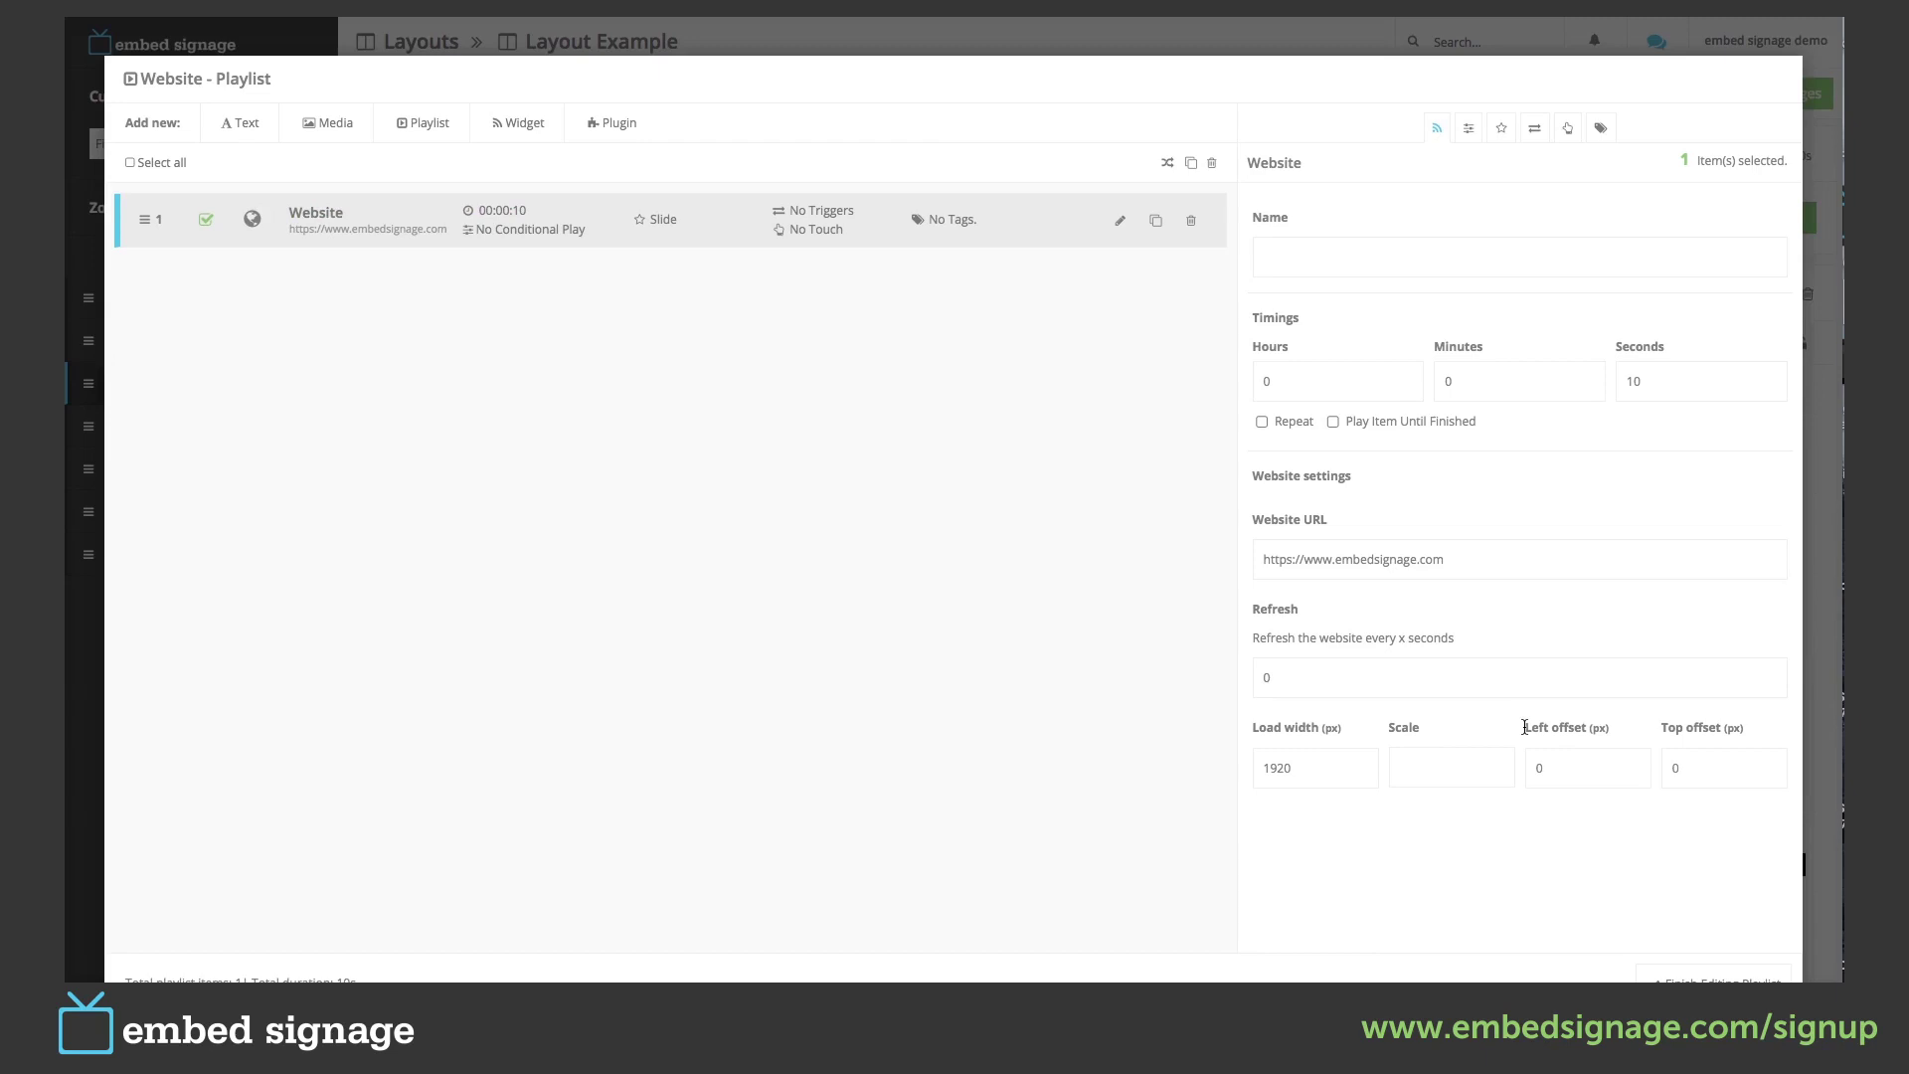
pyautogui.moveTo(1525, 727); pyautogui.dragTo(1747, 736)
pyautogui.click(1658, 974)
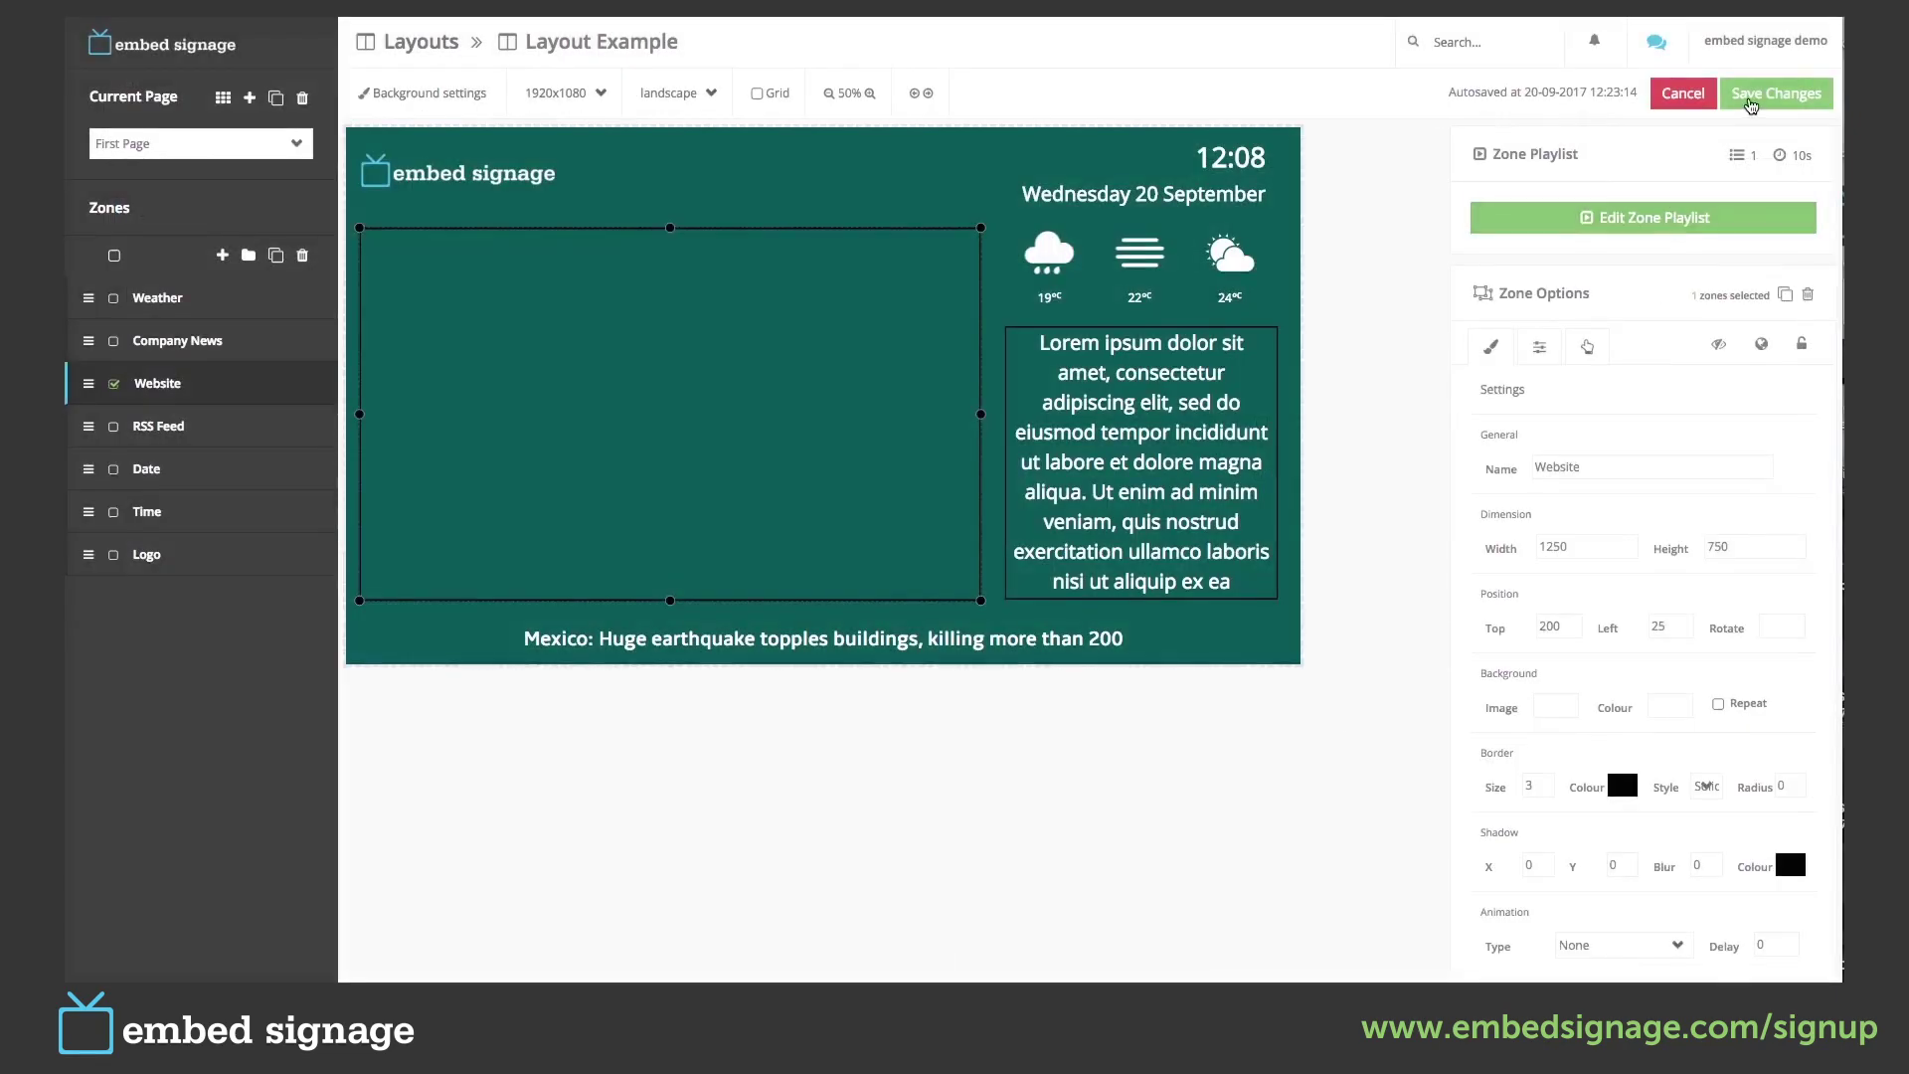
# Save the layout with the Save & Preview option and scroll through the embedded website in the preview.
pyautogui.click(1752, 100)
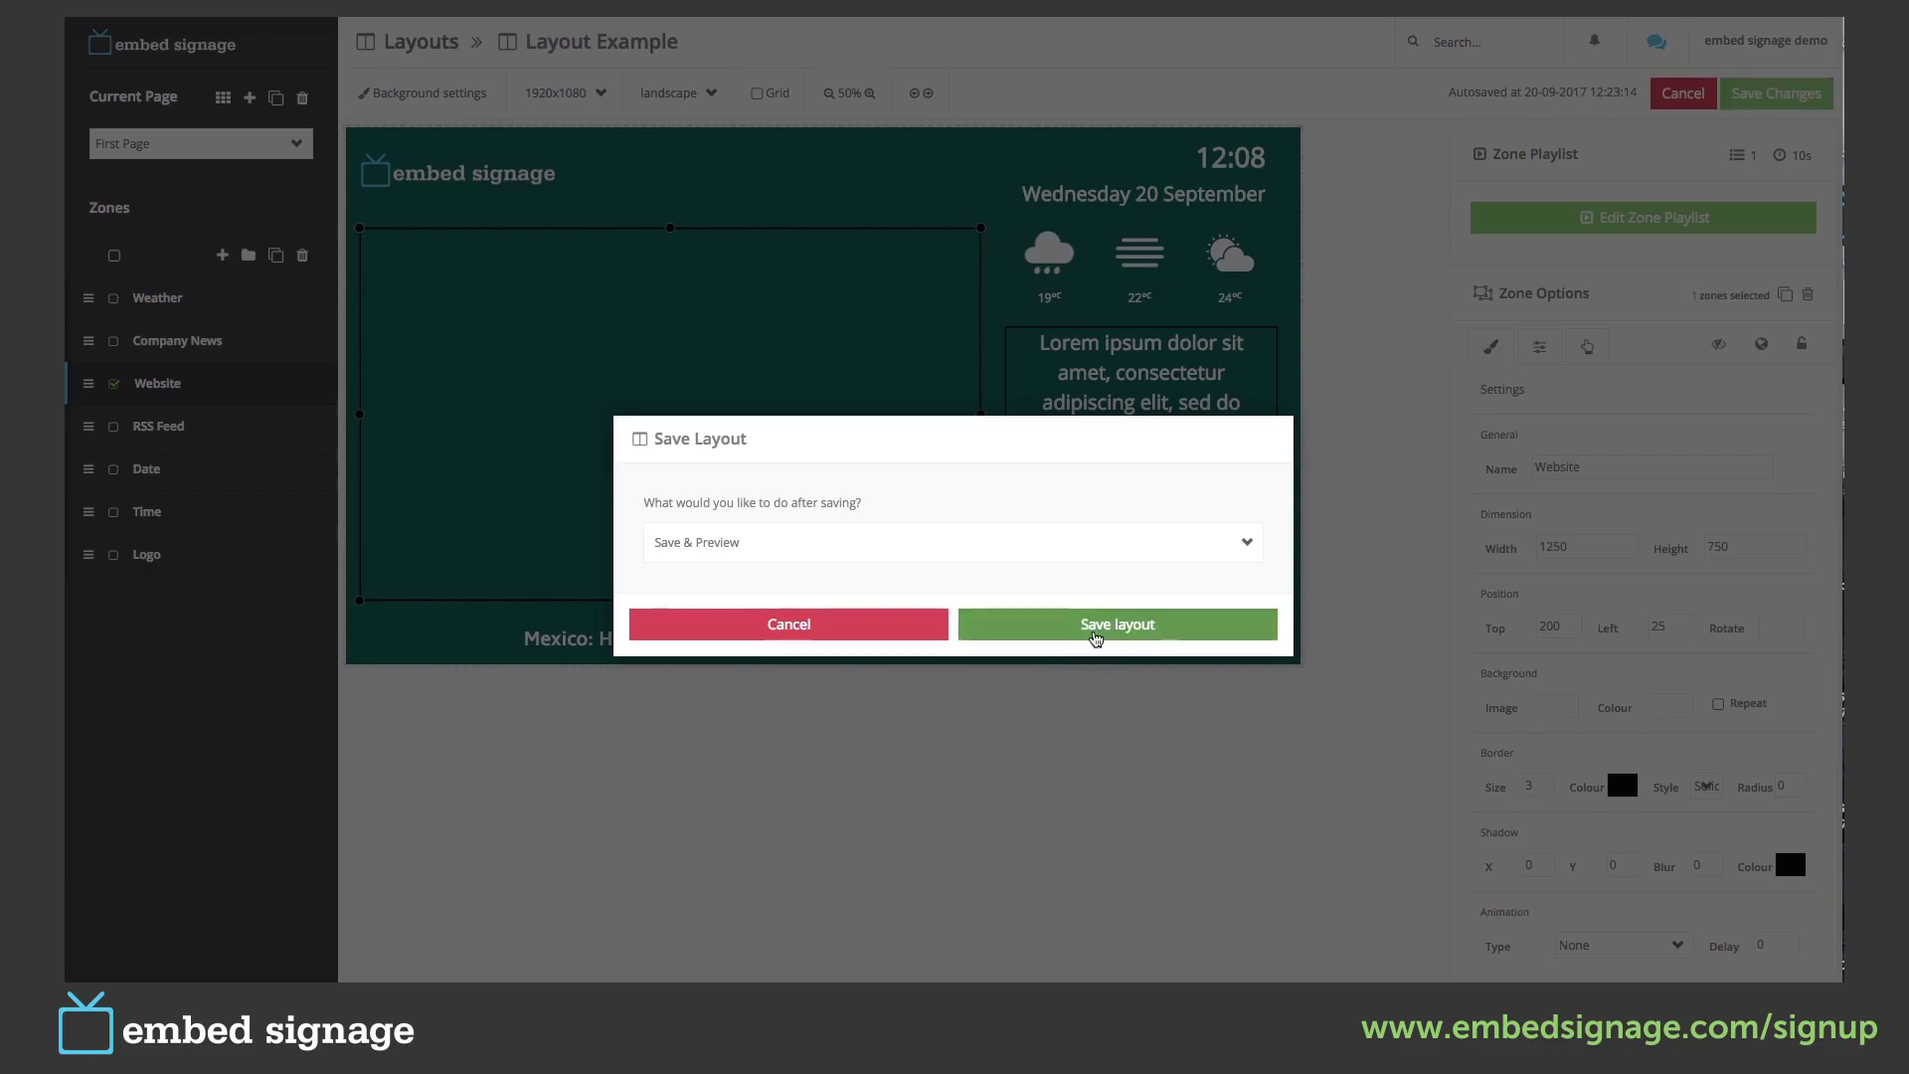
pyautogui.click(1095, 627)
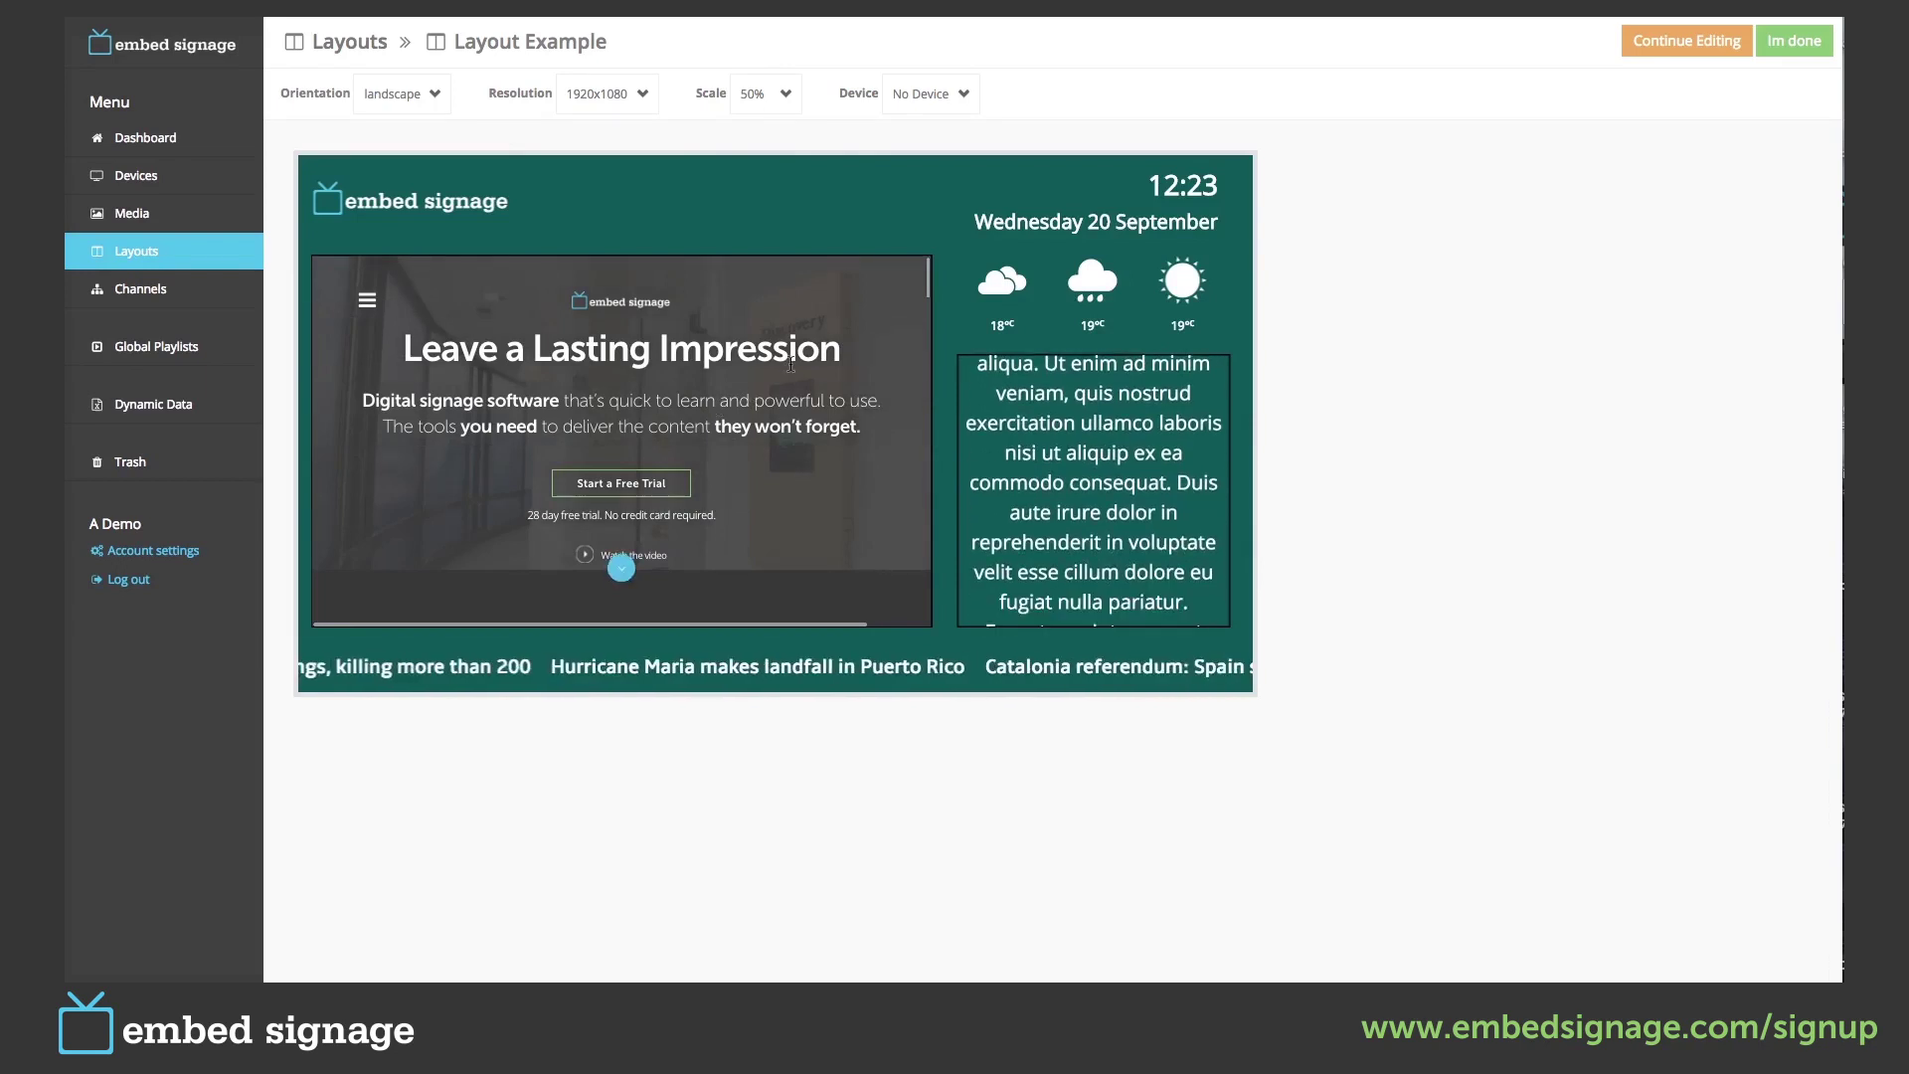
pyautogui.scroll(-1, 790, 365)
pyautogui.scroll(-3, 790, 364)
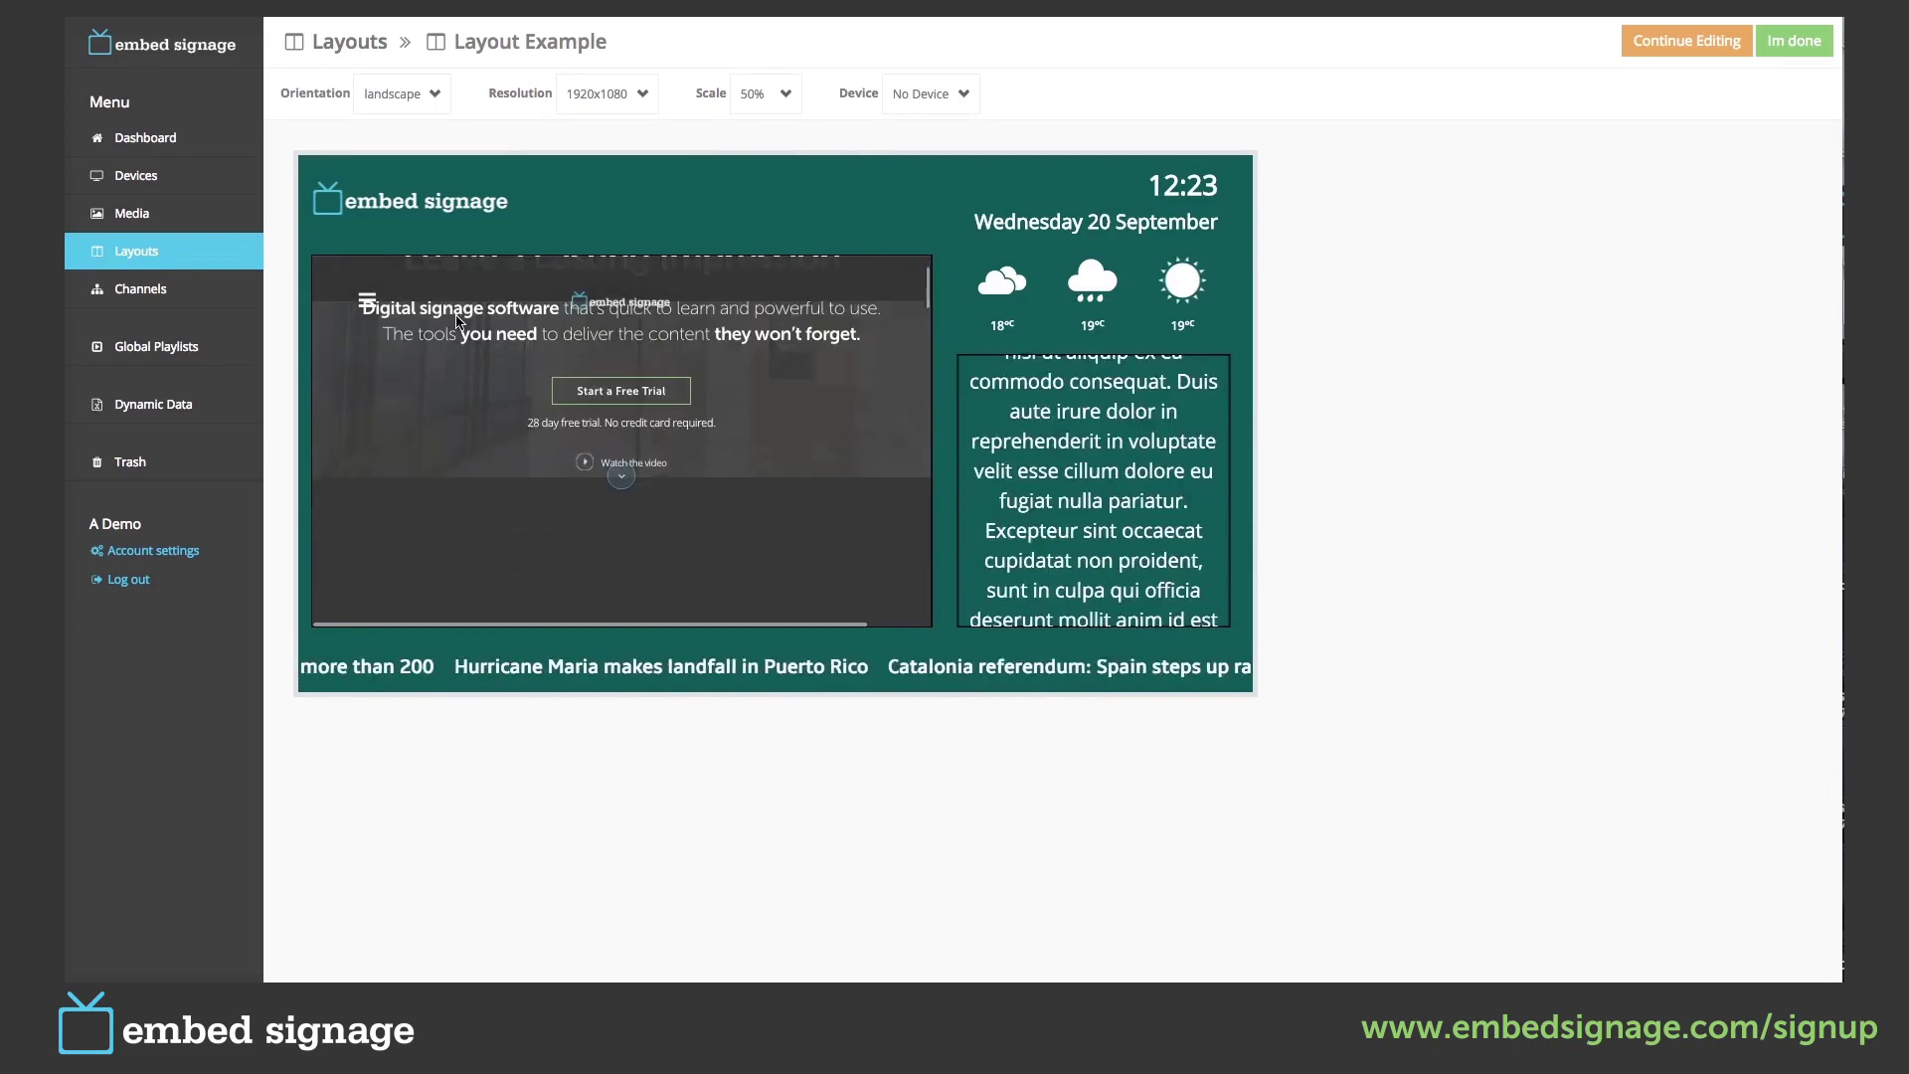
pyautogui.scroll(5, 368, 308)
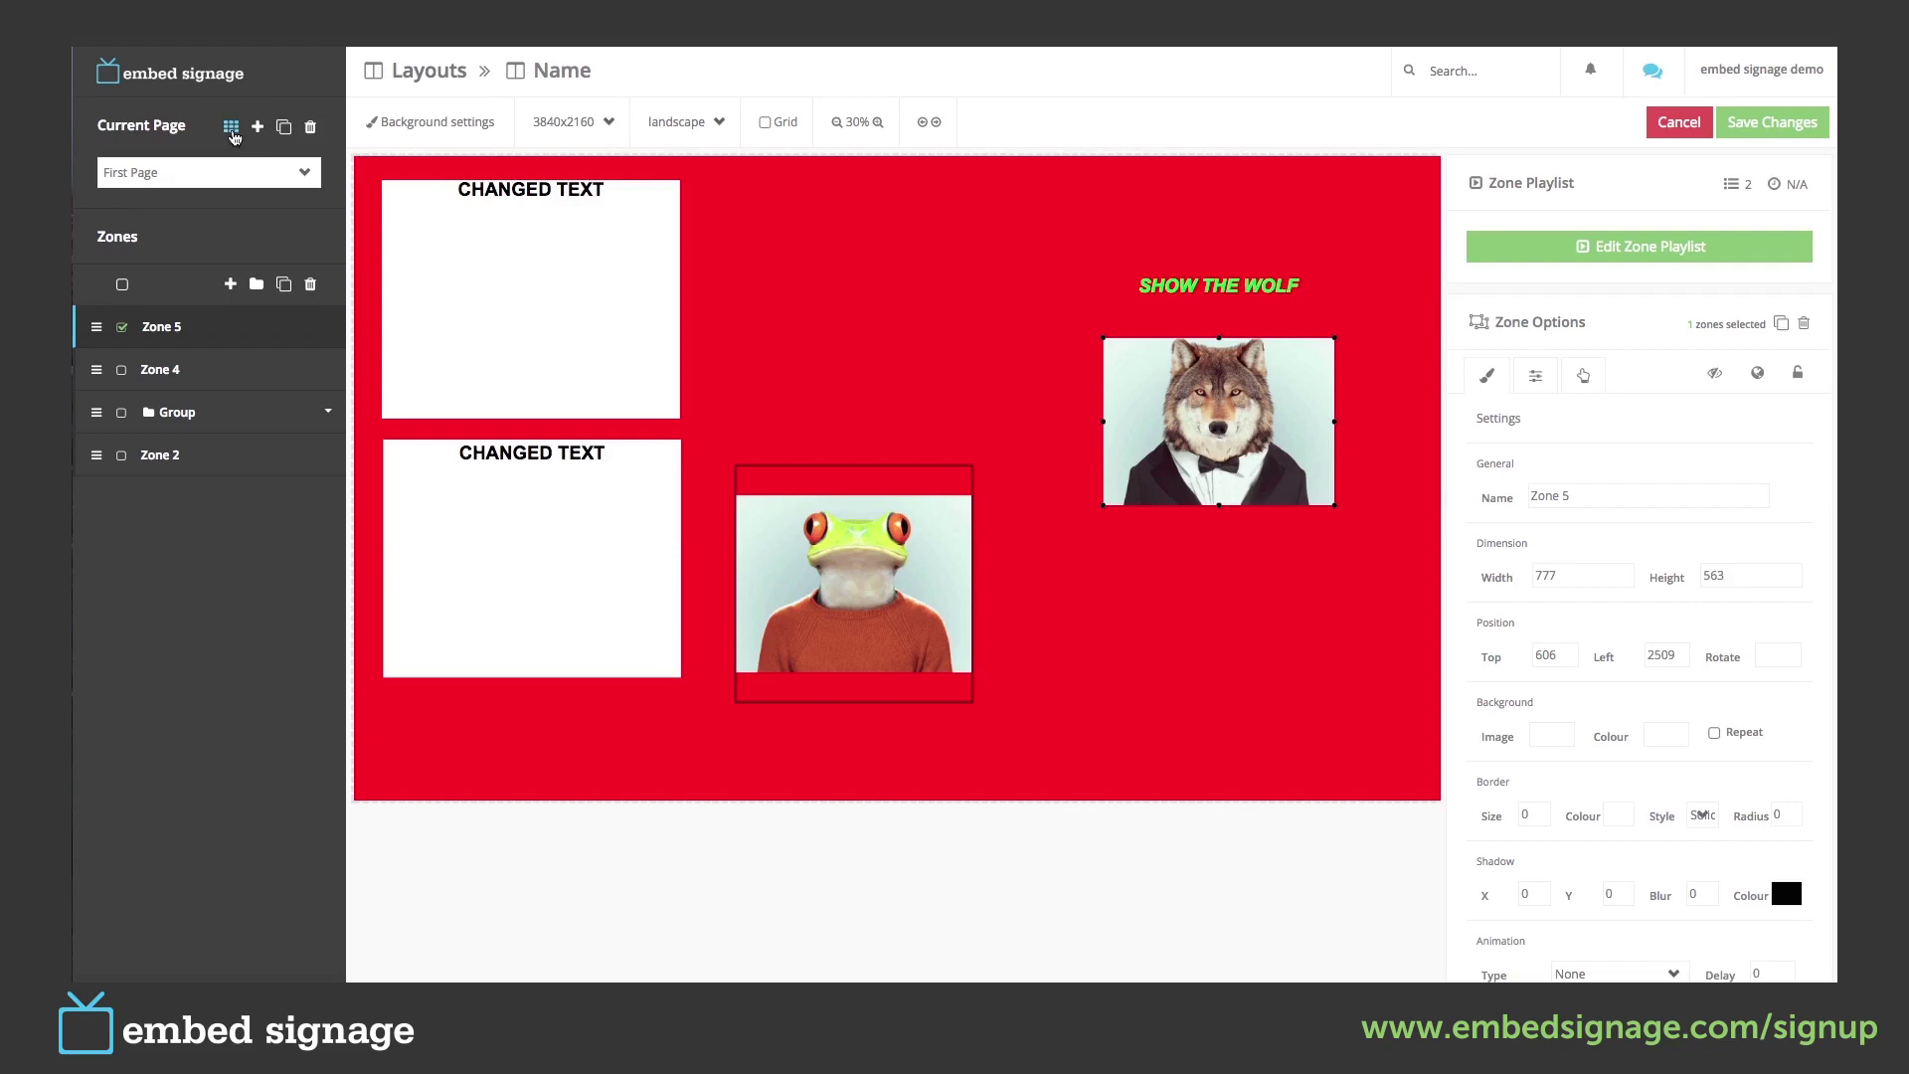
# Open the layout's page manager, add a new page and move it after First Page.
pyautogui.click(232, 129)
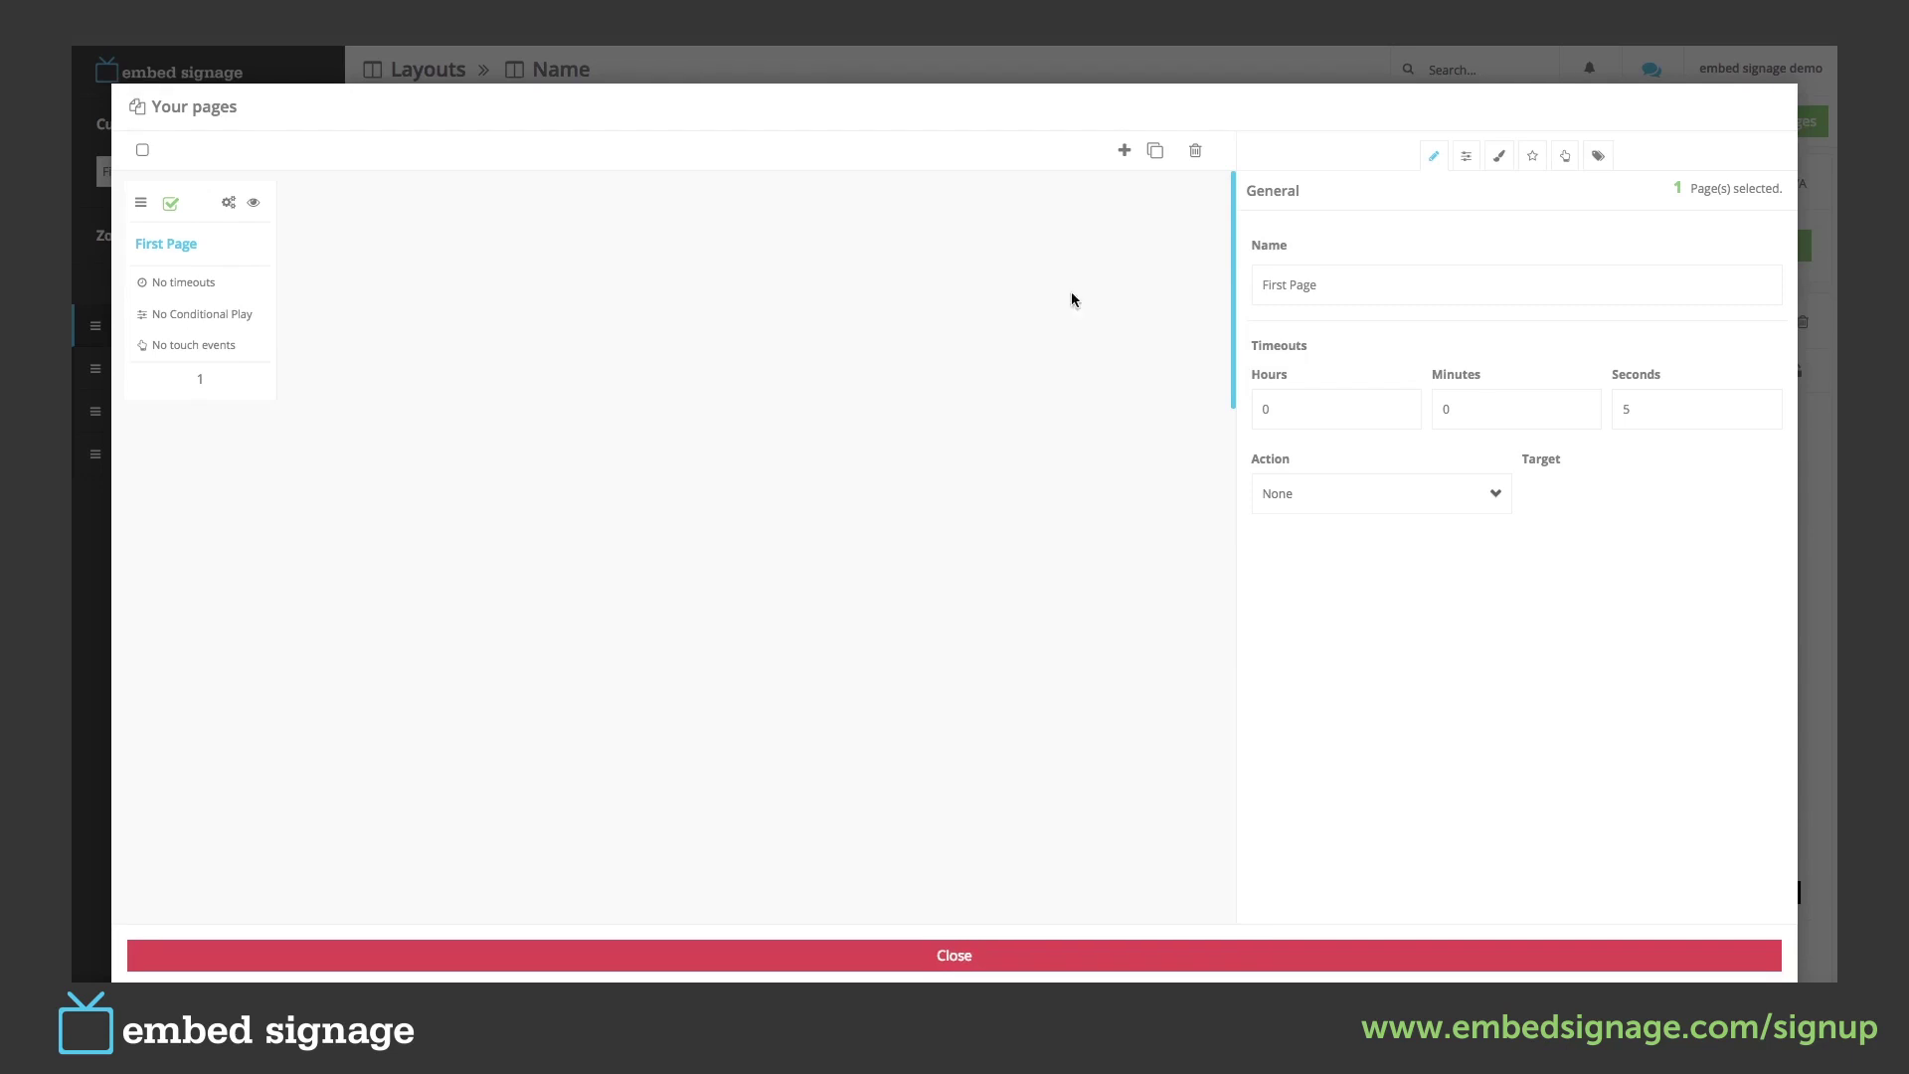
pyautogui.click(1124, 151)
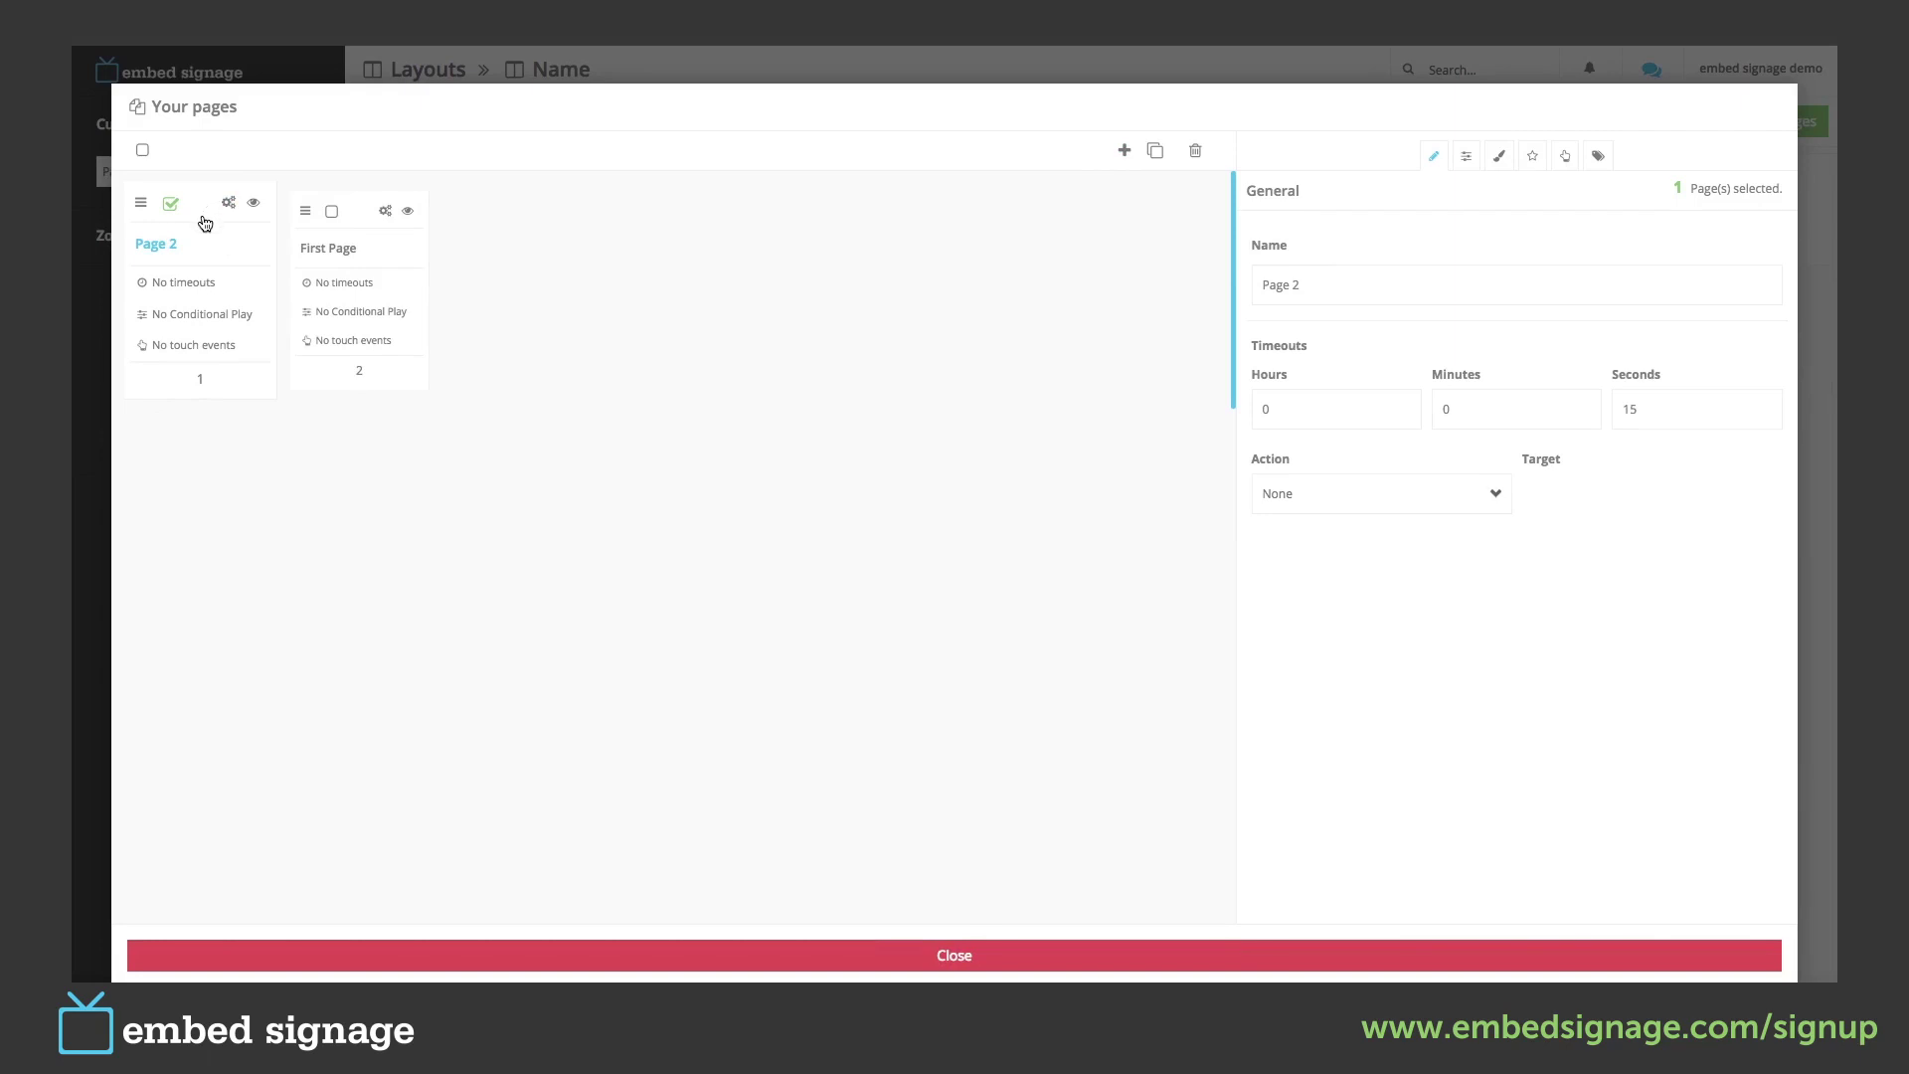
pyautogui.moveTo(140, 203); pyautogui.dragTo(429, 223)
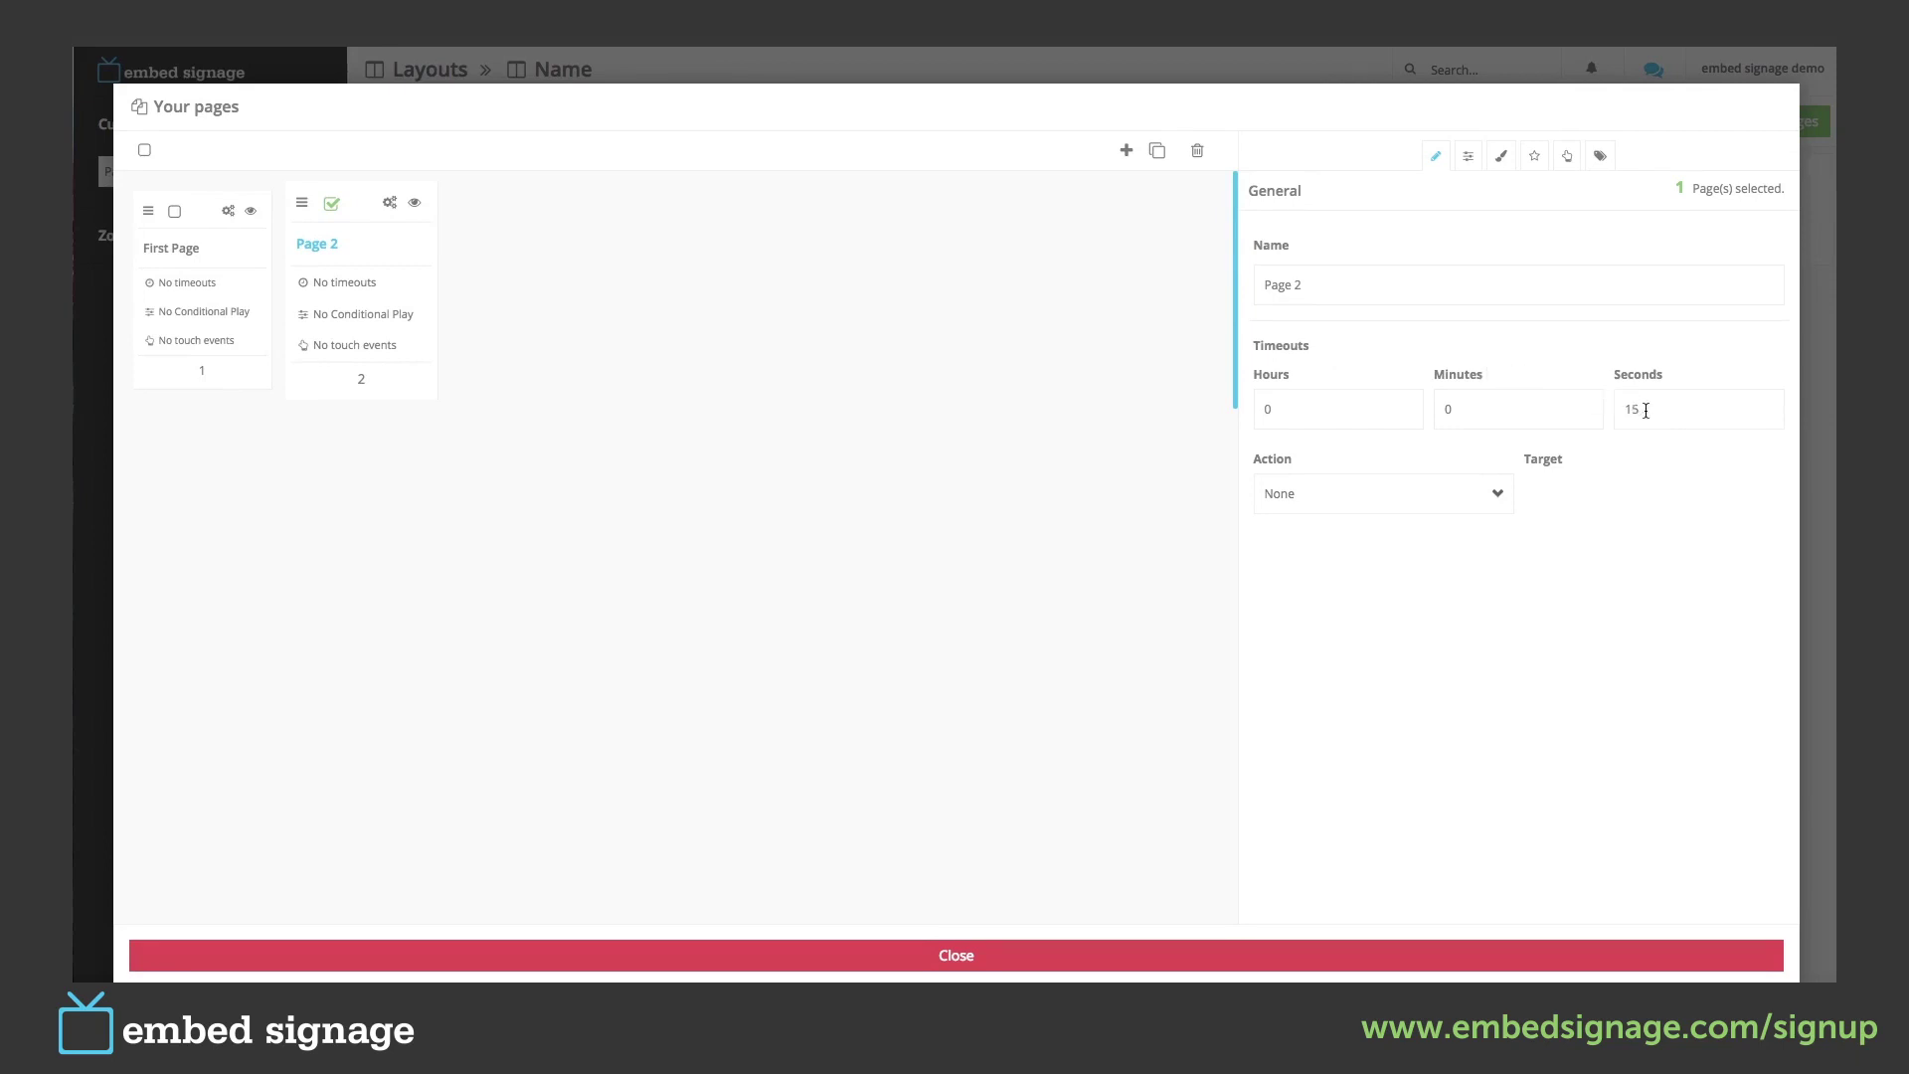
# Set Page 2's timeout action to Show Page with First Page as the target.
pyautogui.click(1364, 494)
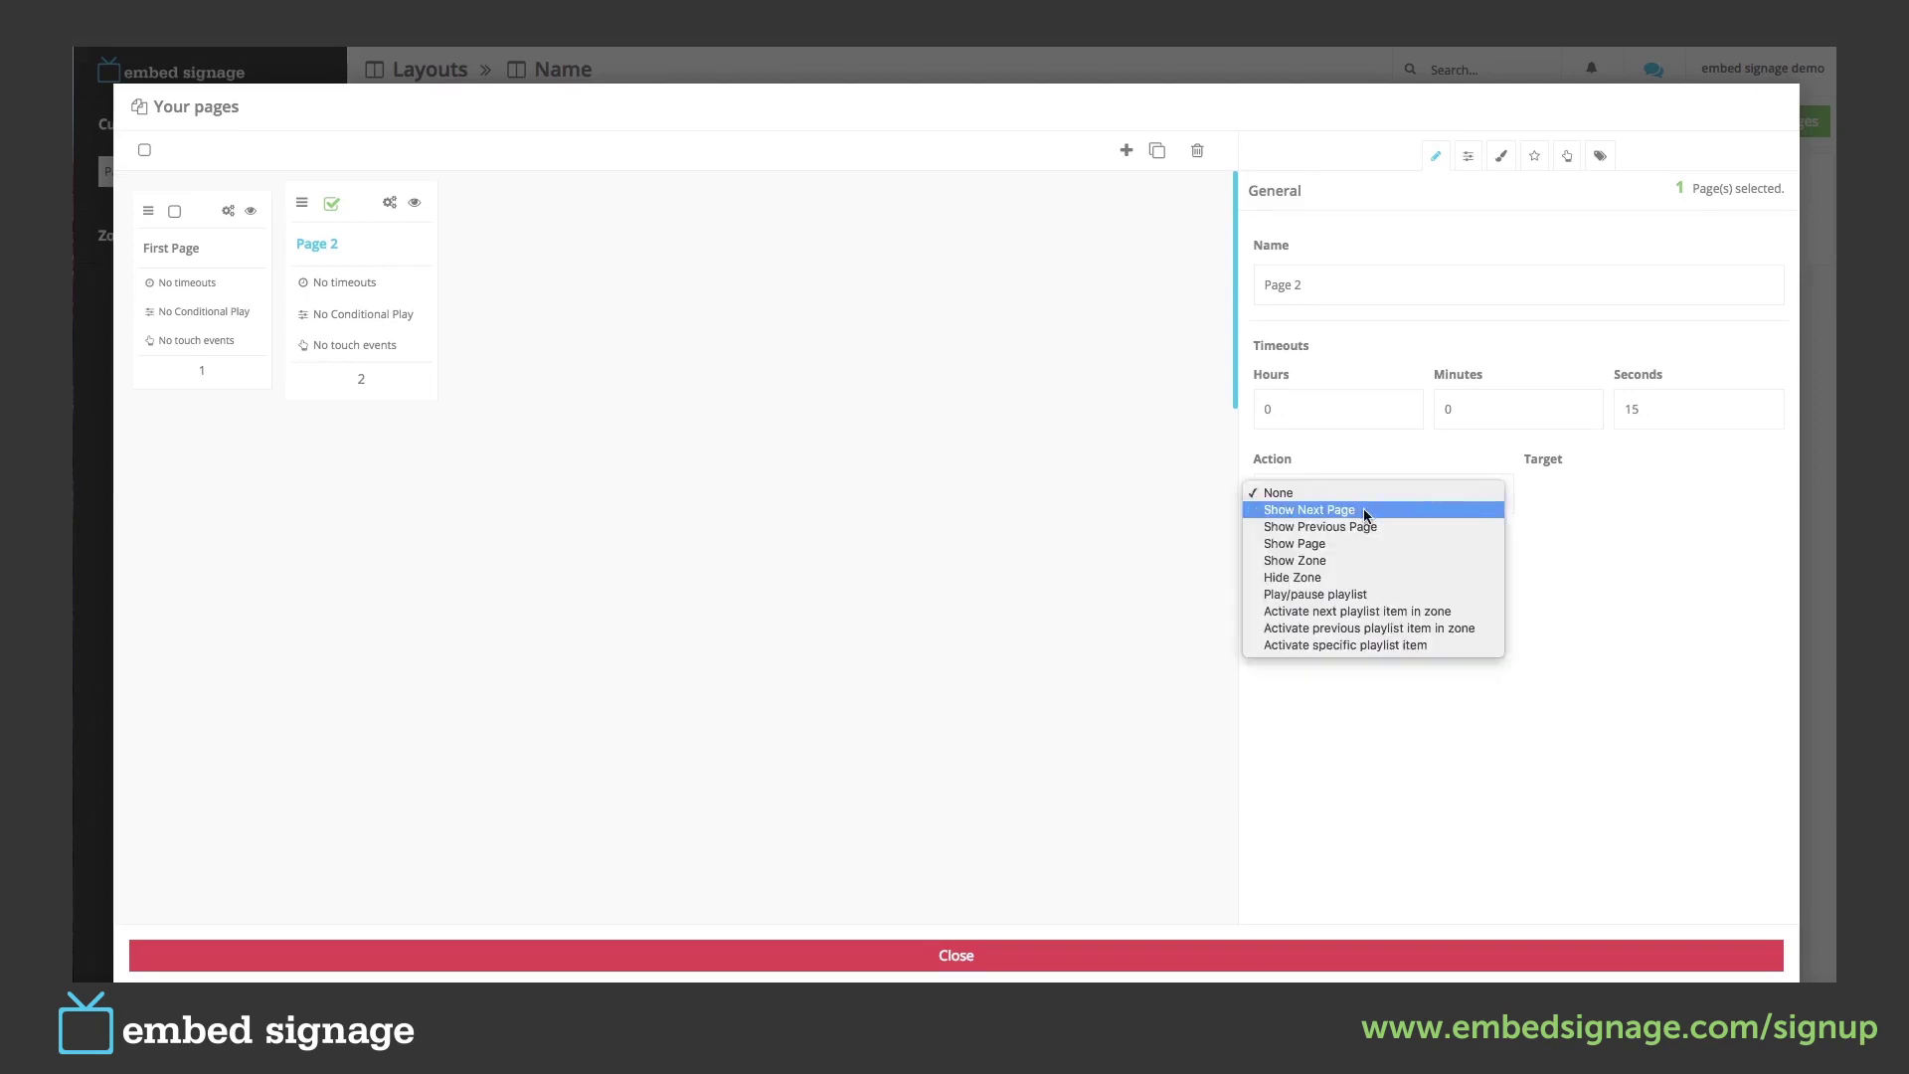
pyautogui.click(1363, 509)
pyautogui.click(1364, 494)
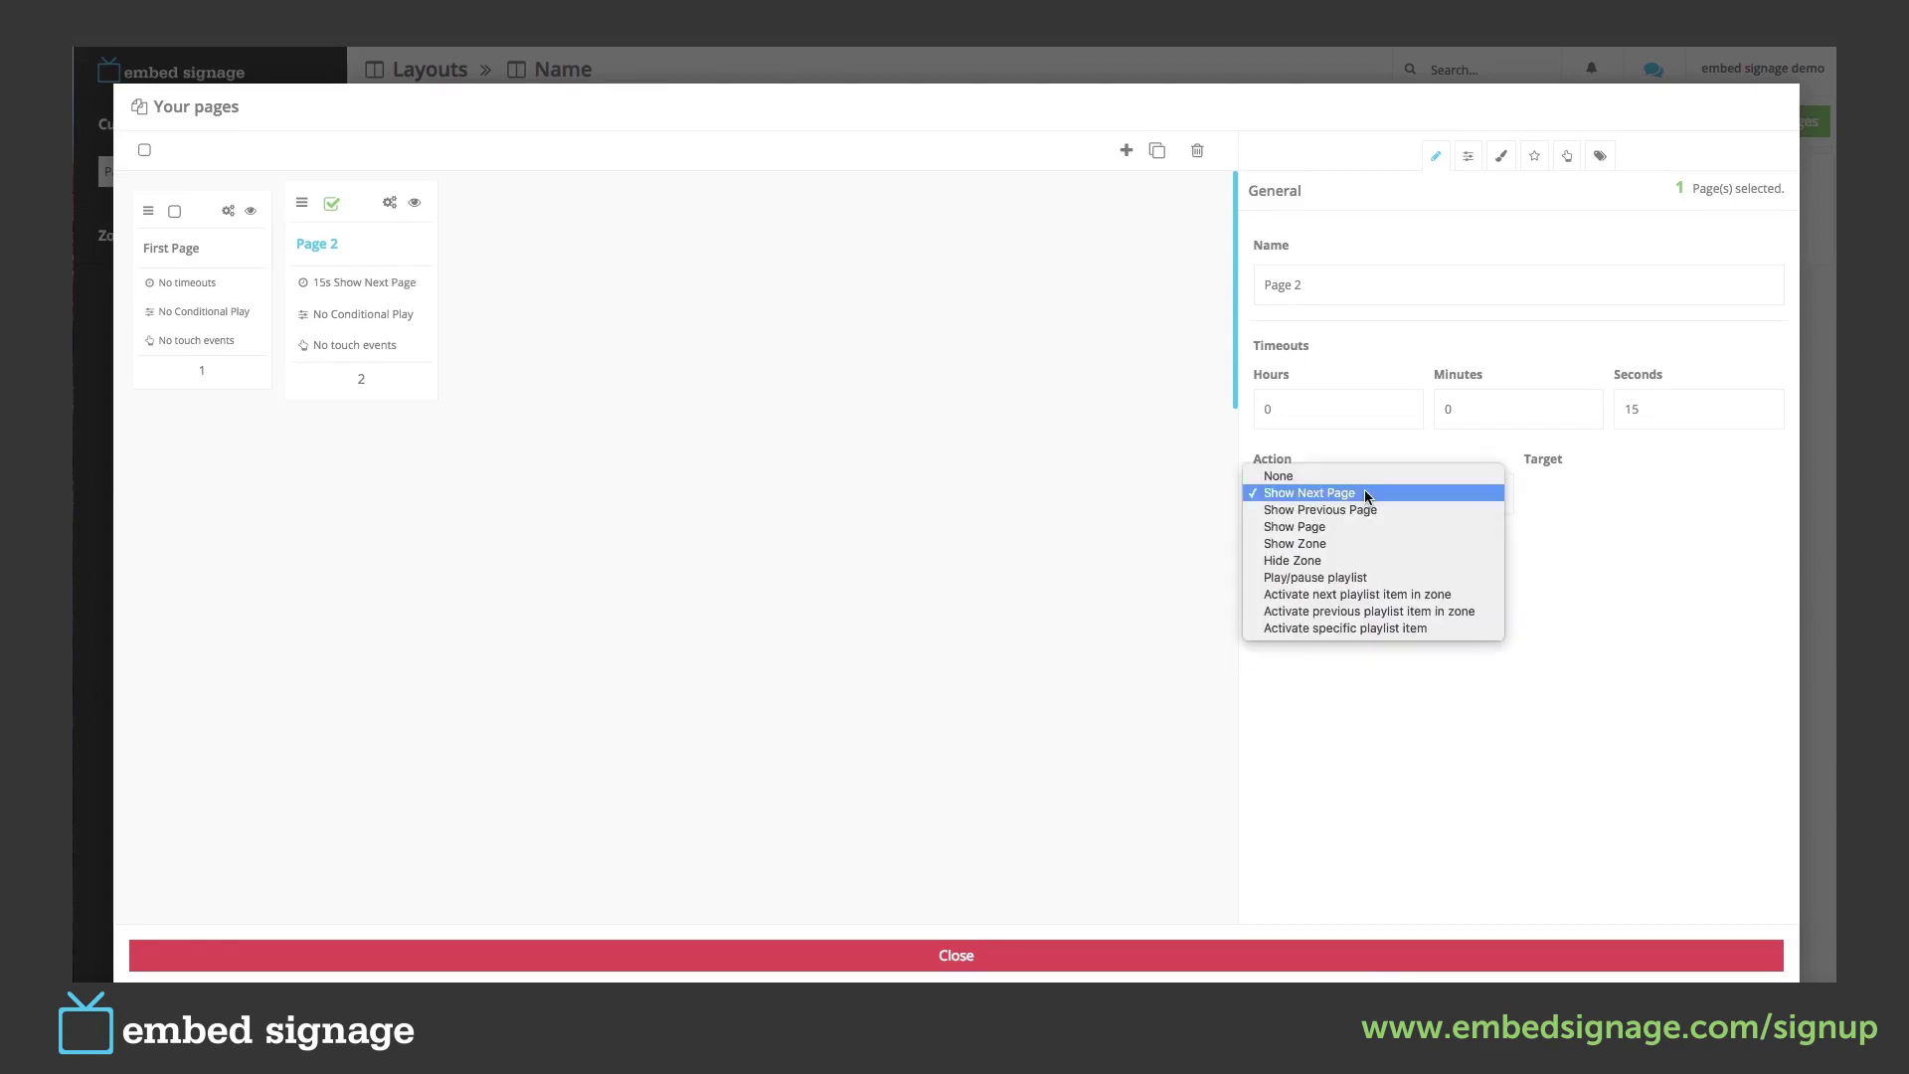
pyautogui.click(1357, 532)
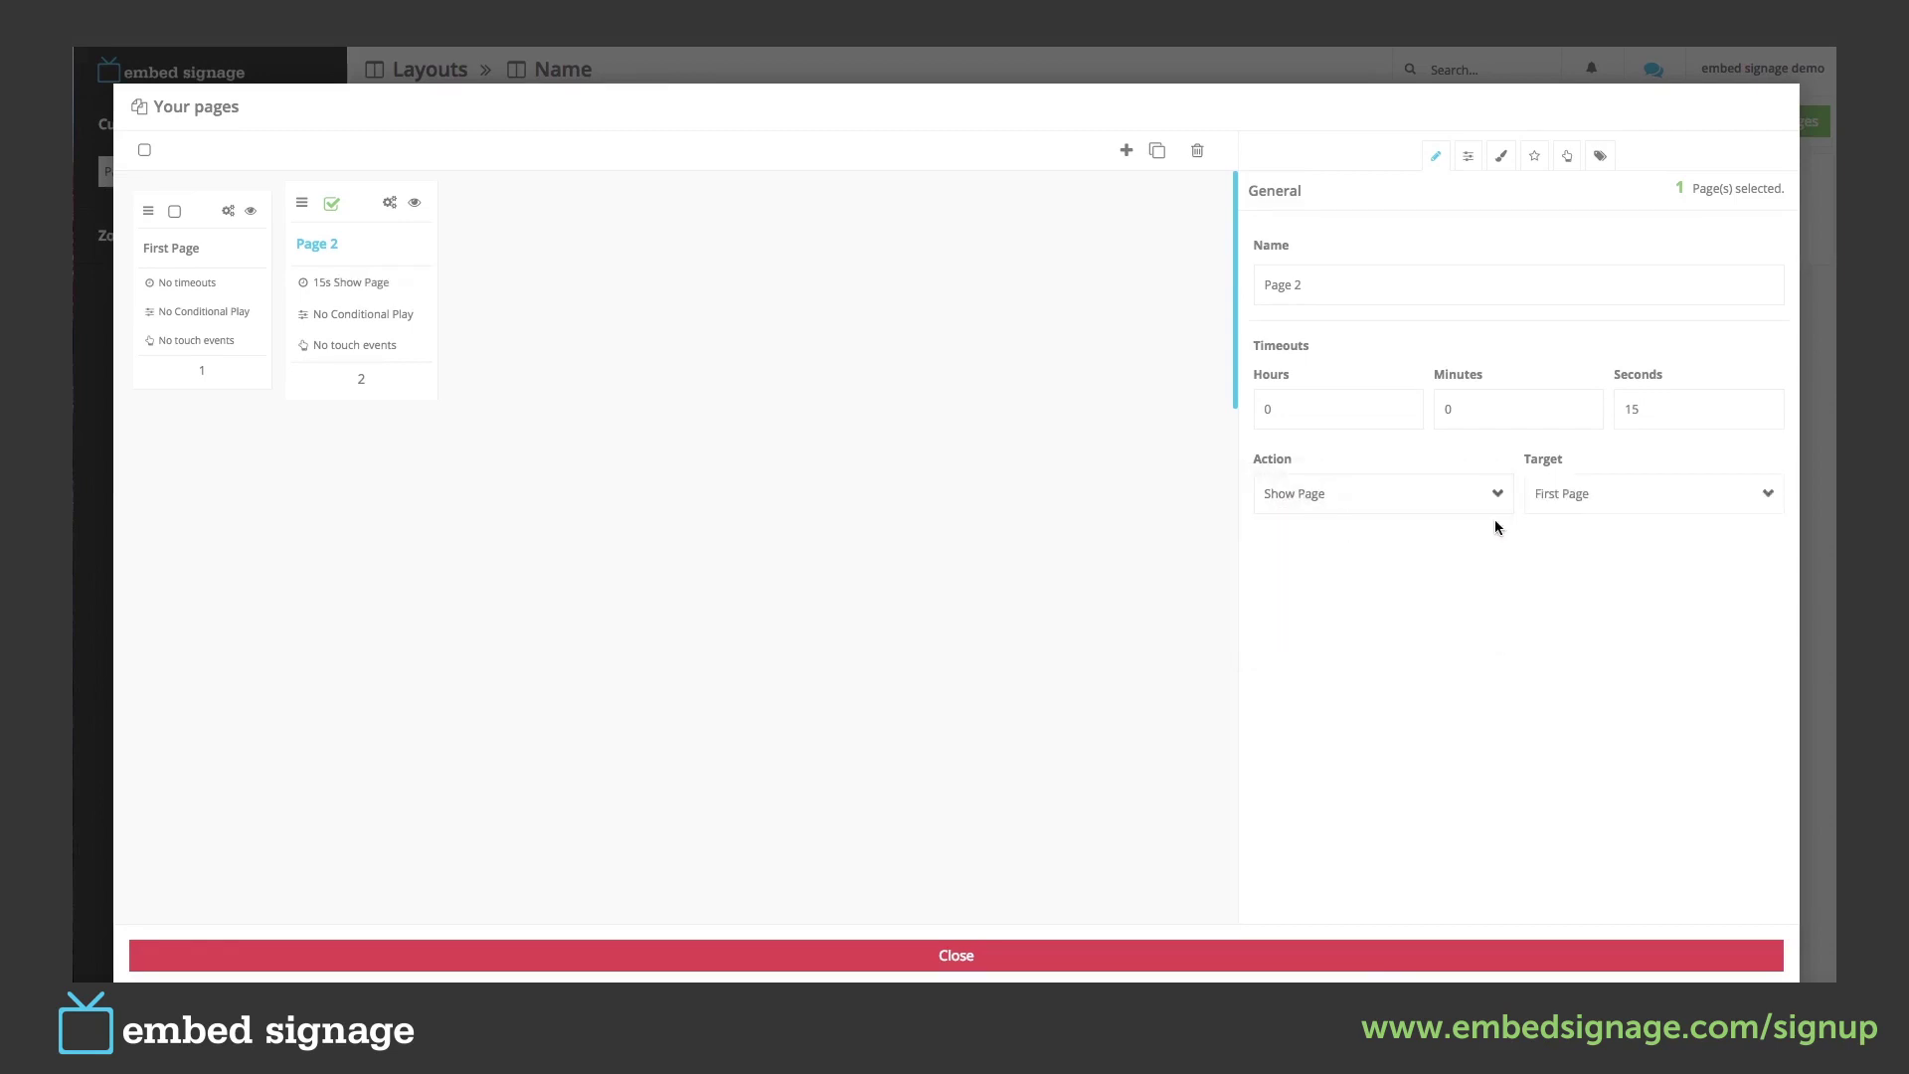
pyautogui.click(1583, 499)
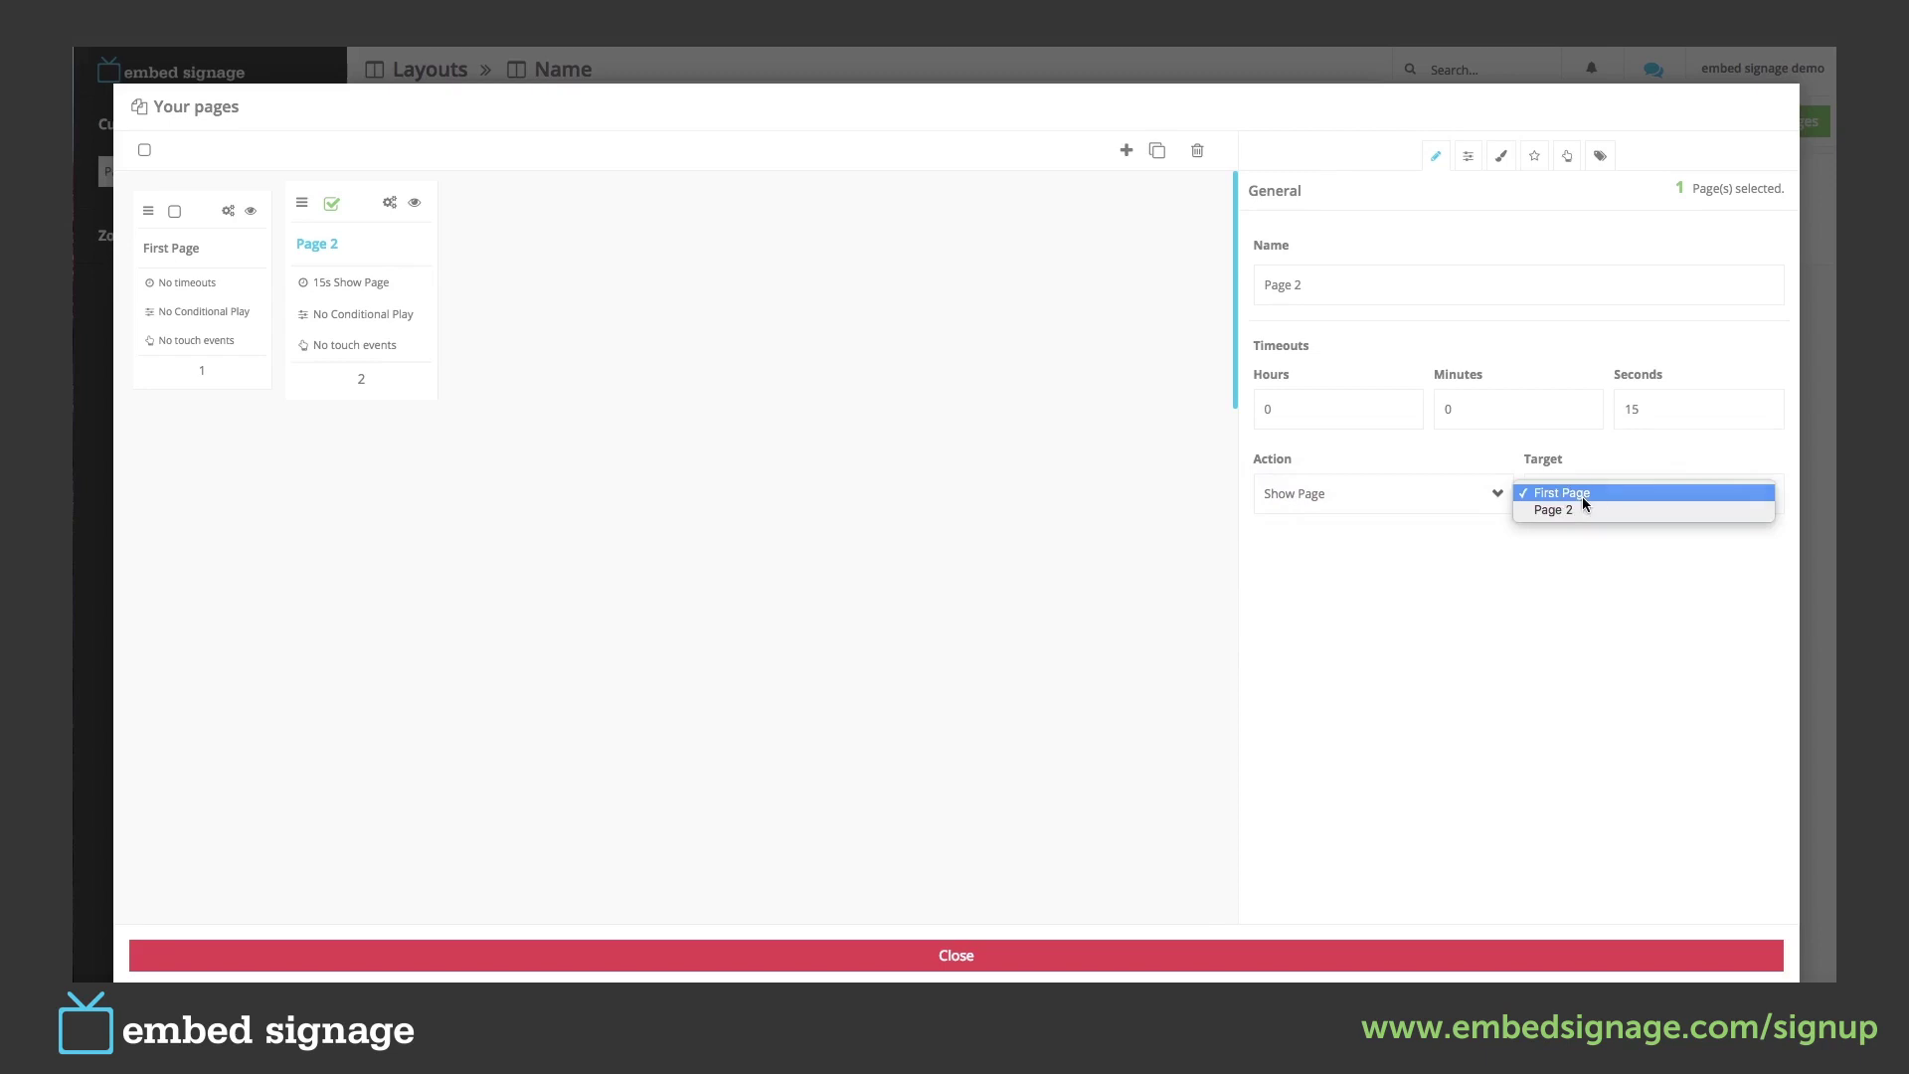
pyautogui.click(1584, 501)
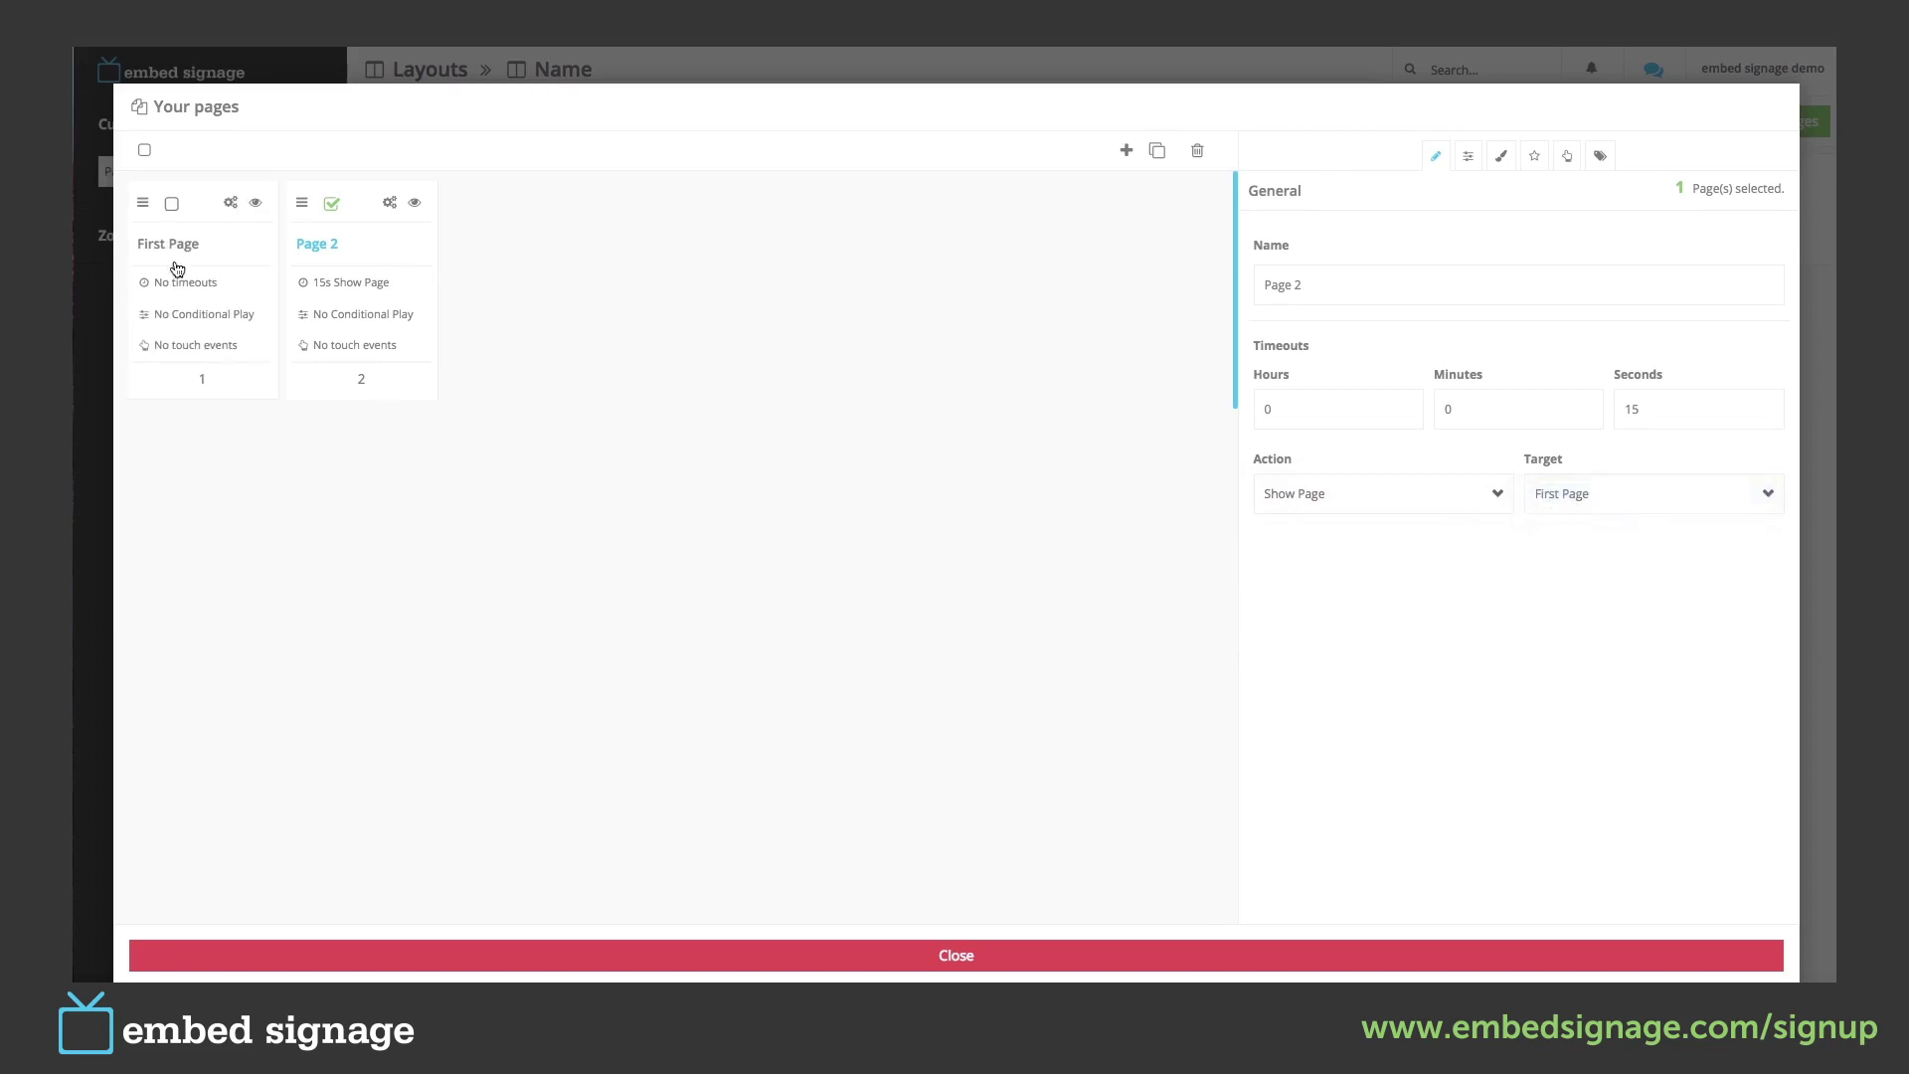
# Give First Page a 15-second timeout with the Show Next Page action.
pyautogui.click(171, 203)
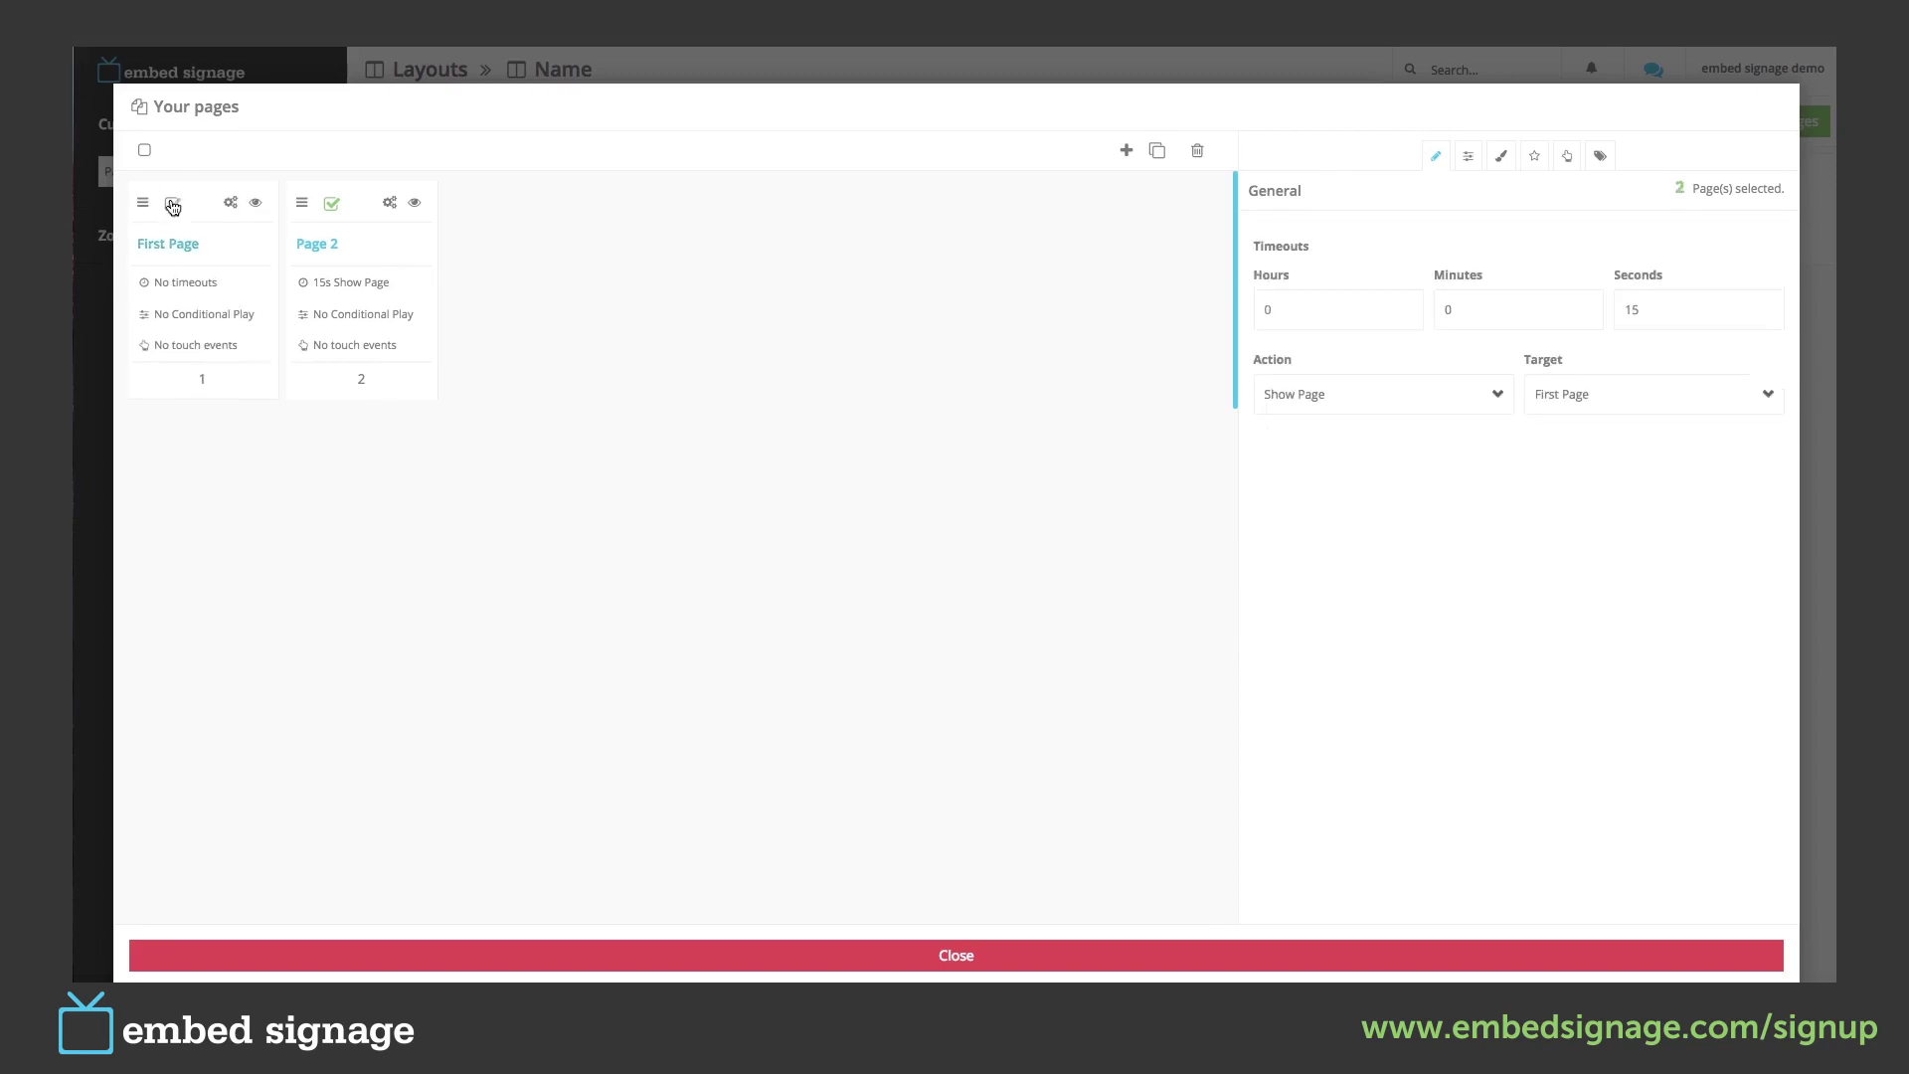
pyautogui.click(331, 206)
pyautogui.click(1616, 410)
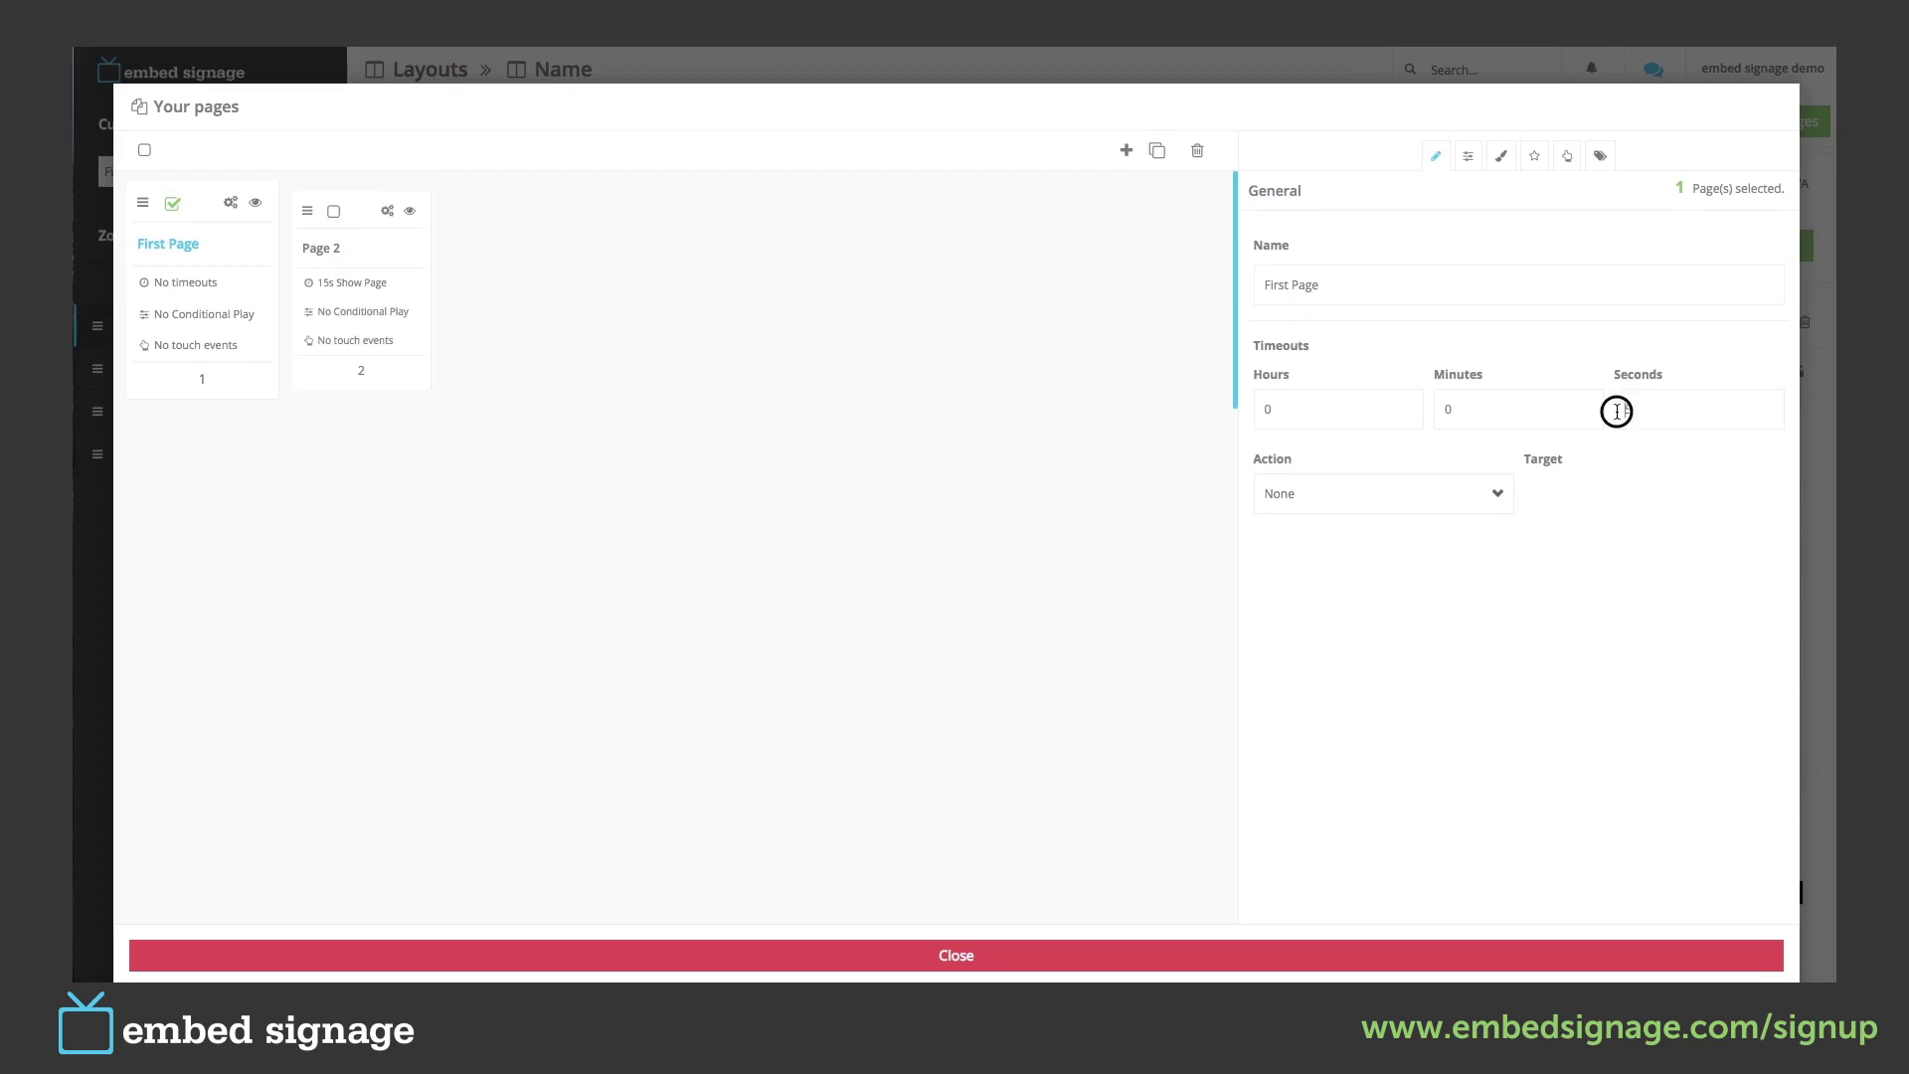
pyautogui.write('15')
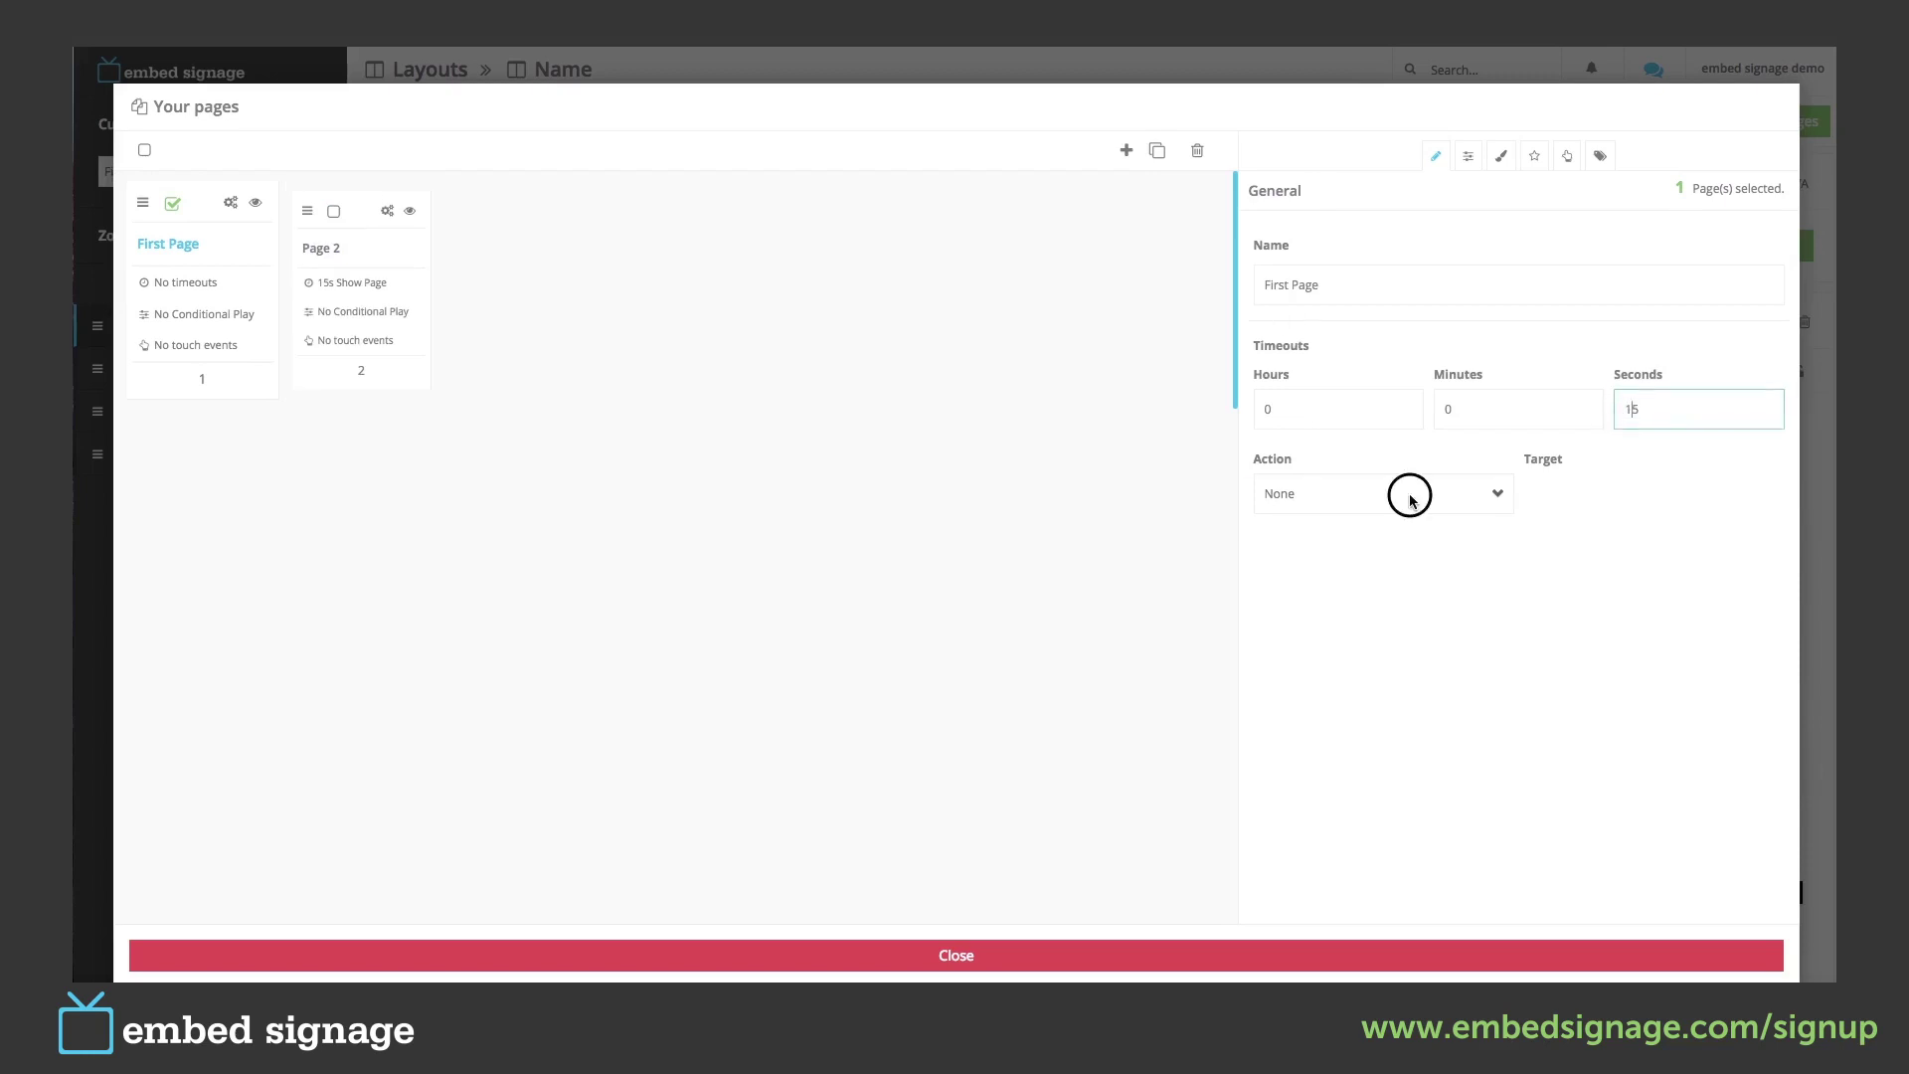
pyautogui.click(1410, 497)
pyautogui.click(1388, 510)
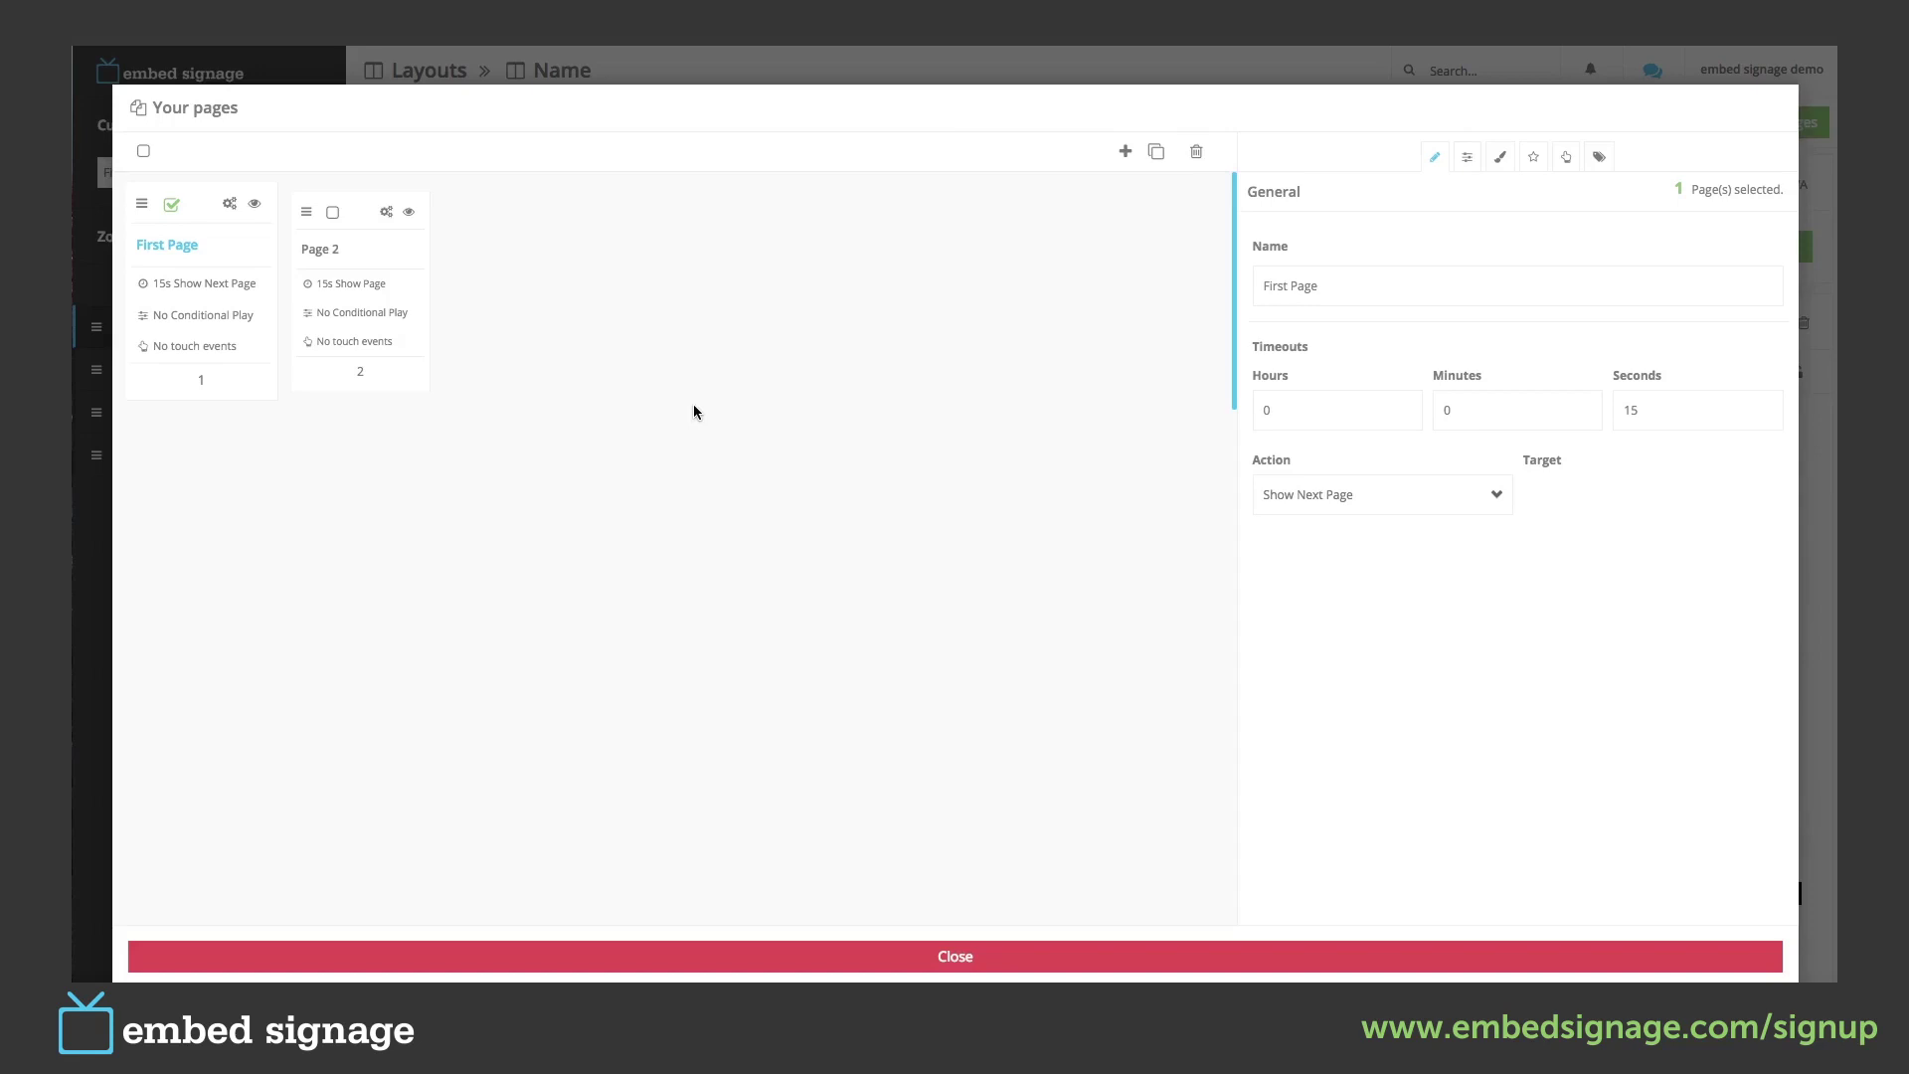
# Enable weather-based conditional play on Page 2 with a low temperature of 20 and a high temperature of 40 Celsius.
pyautogui.click(332, 212)
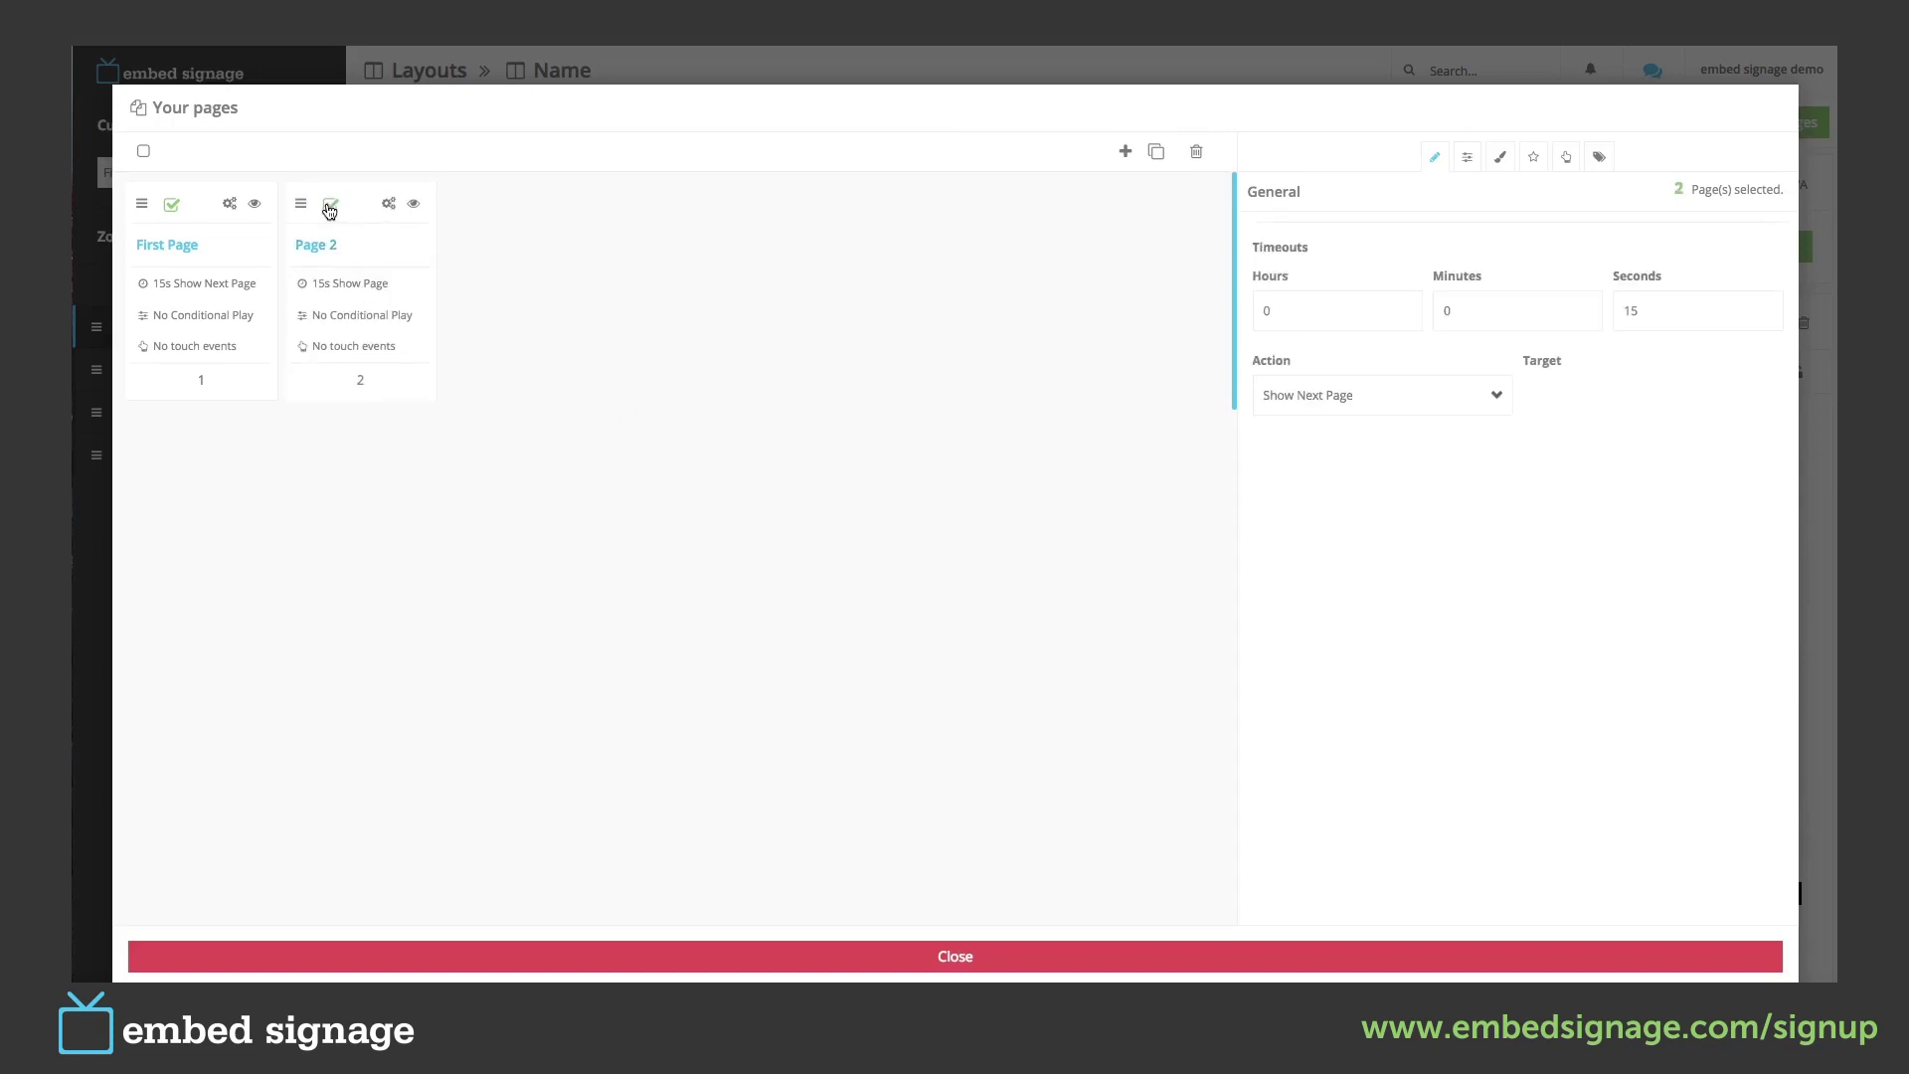
pyautogui.click(173, 212)
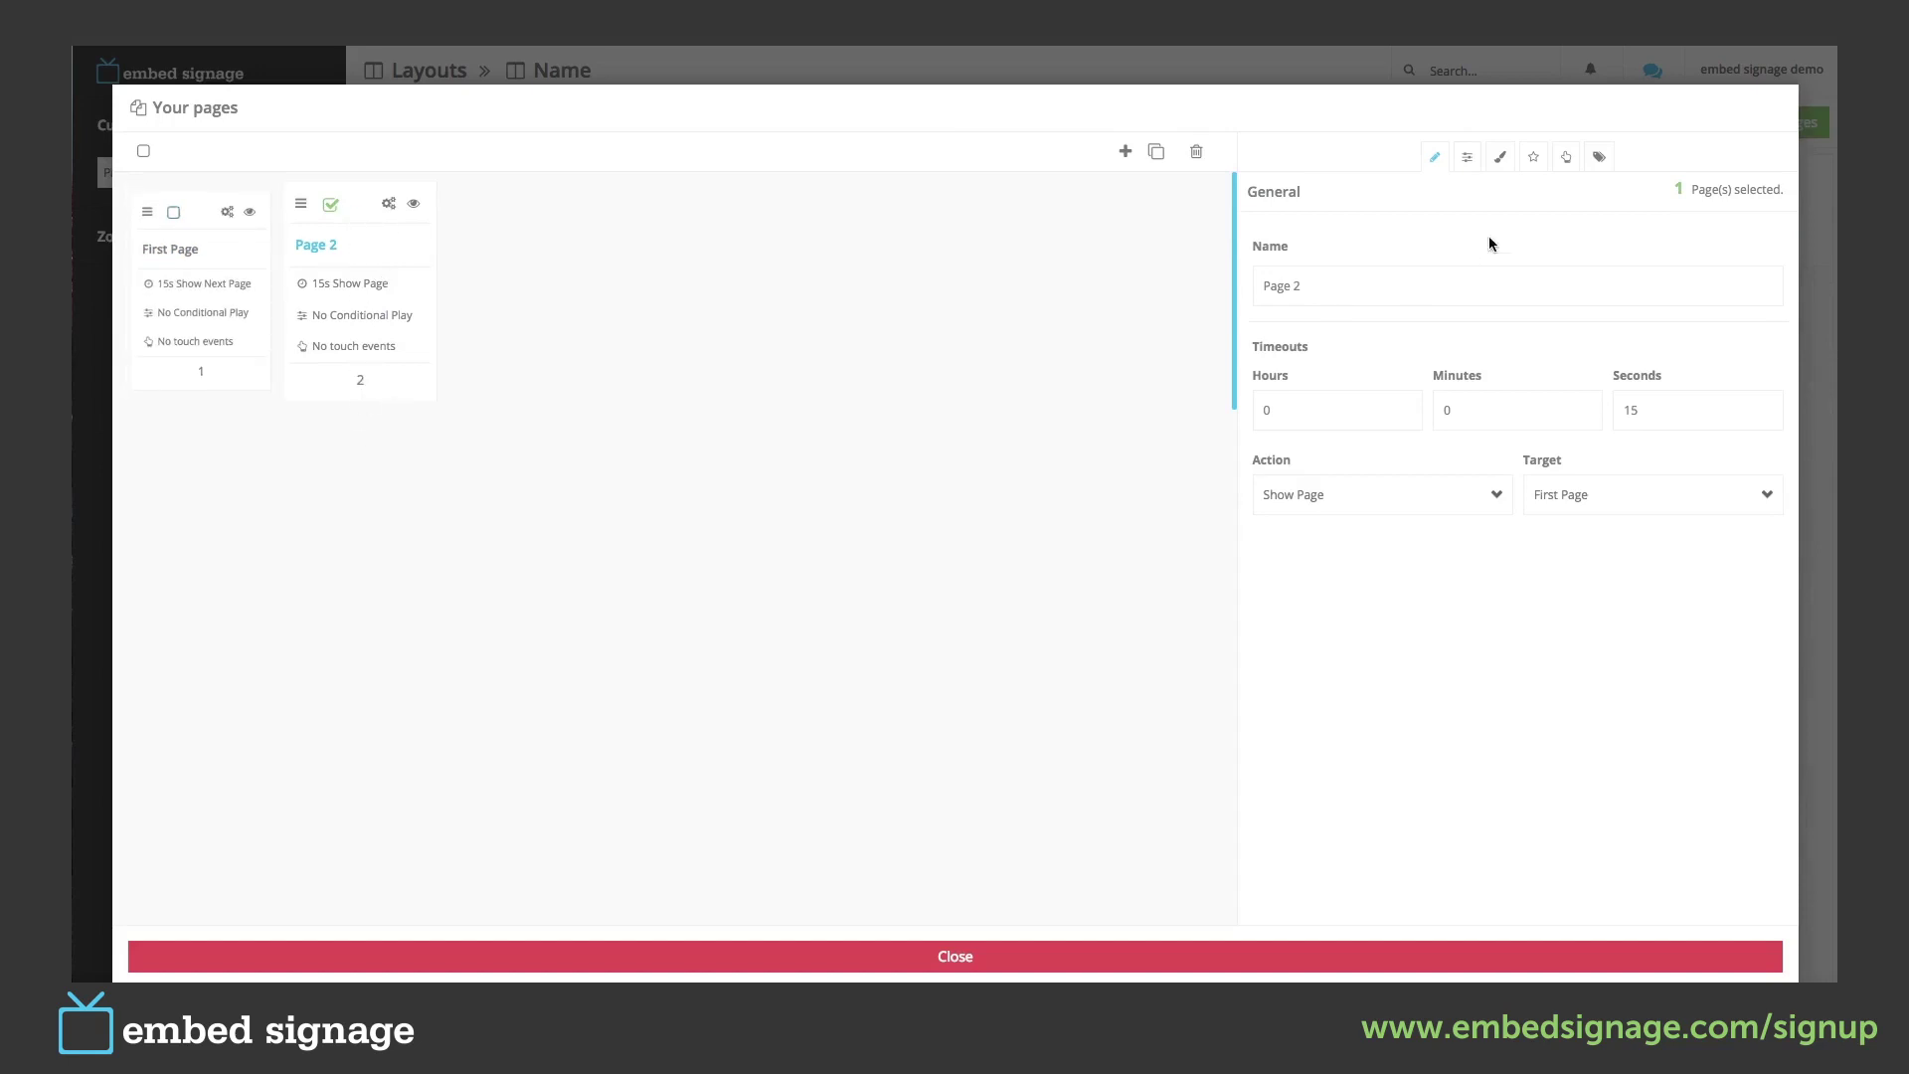
pyautogui.click(1466, 157)
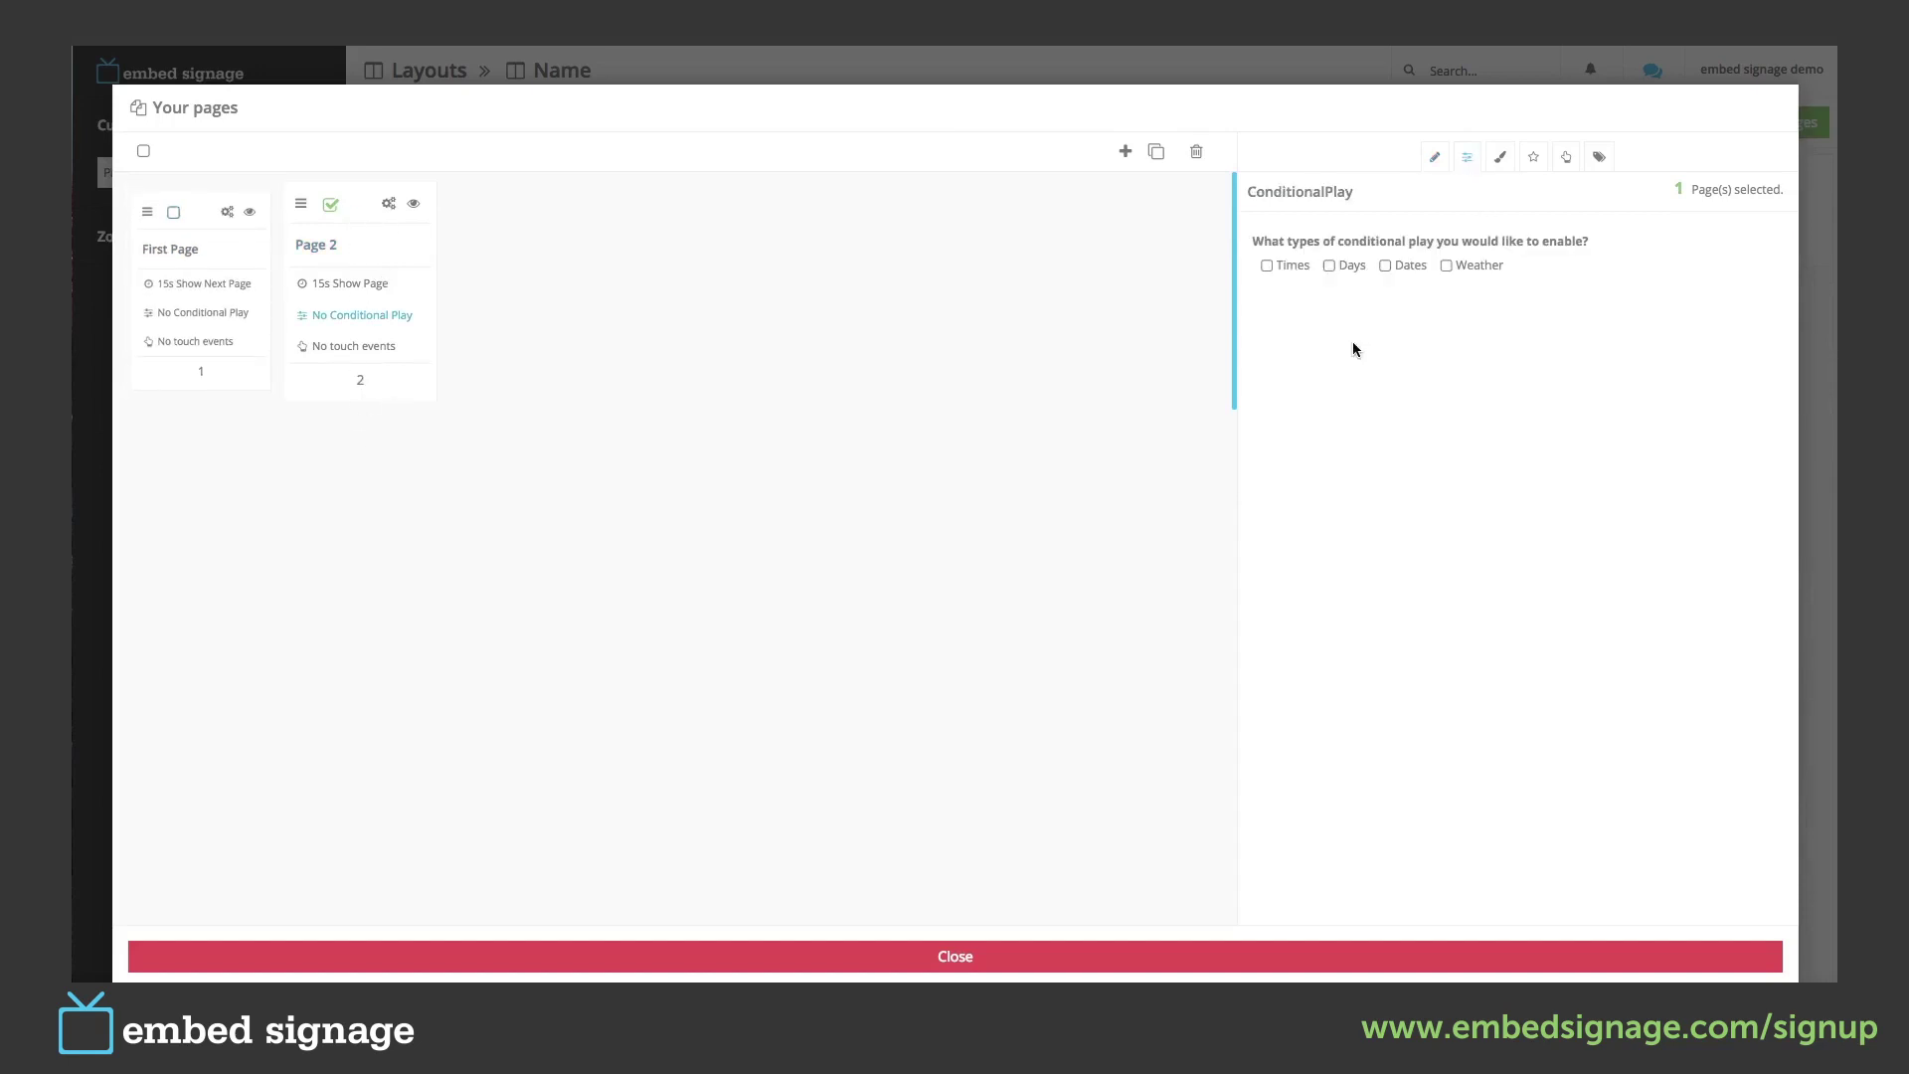
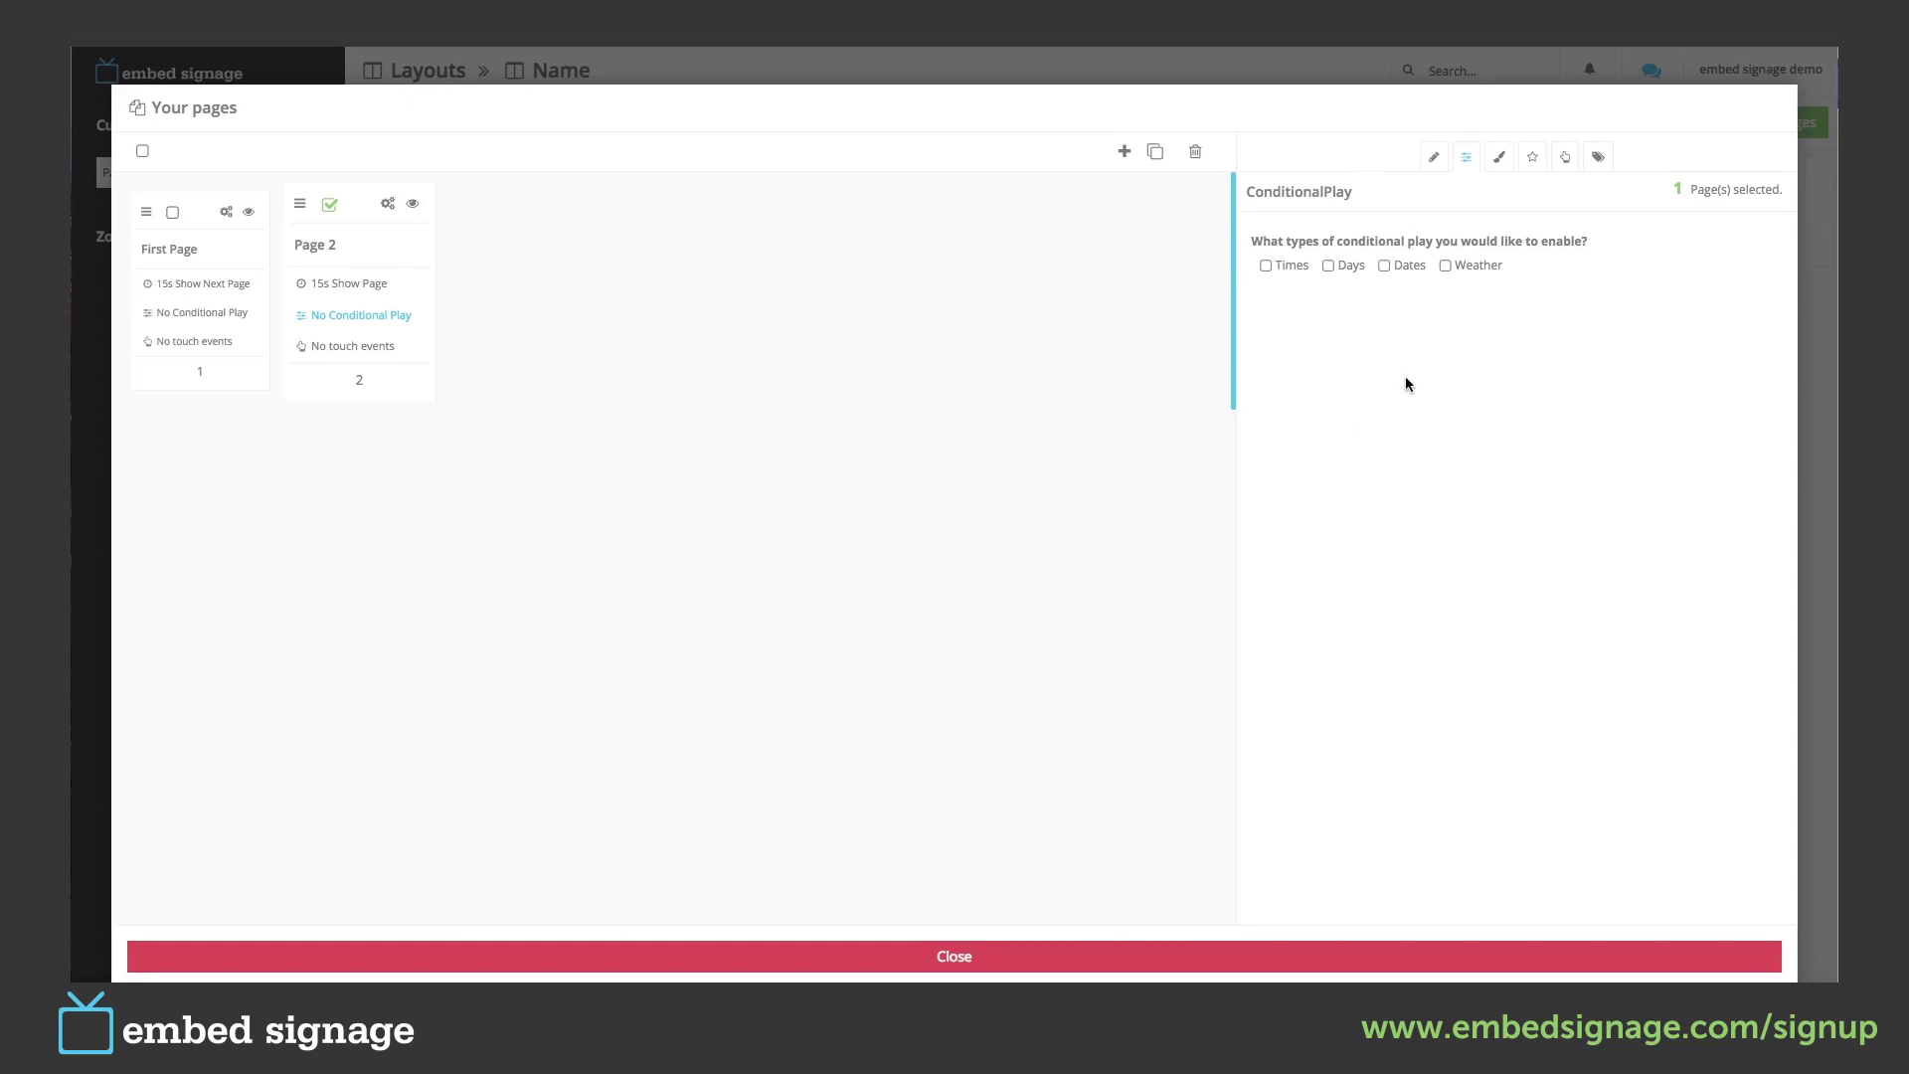
pyautogui.click(1472, 269)
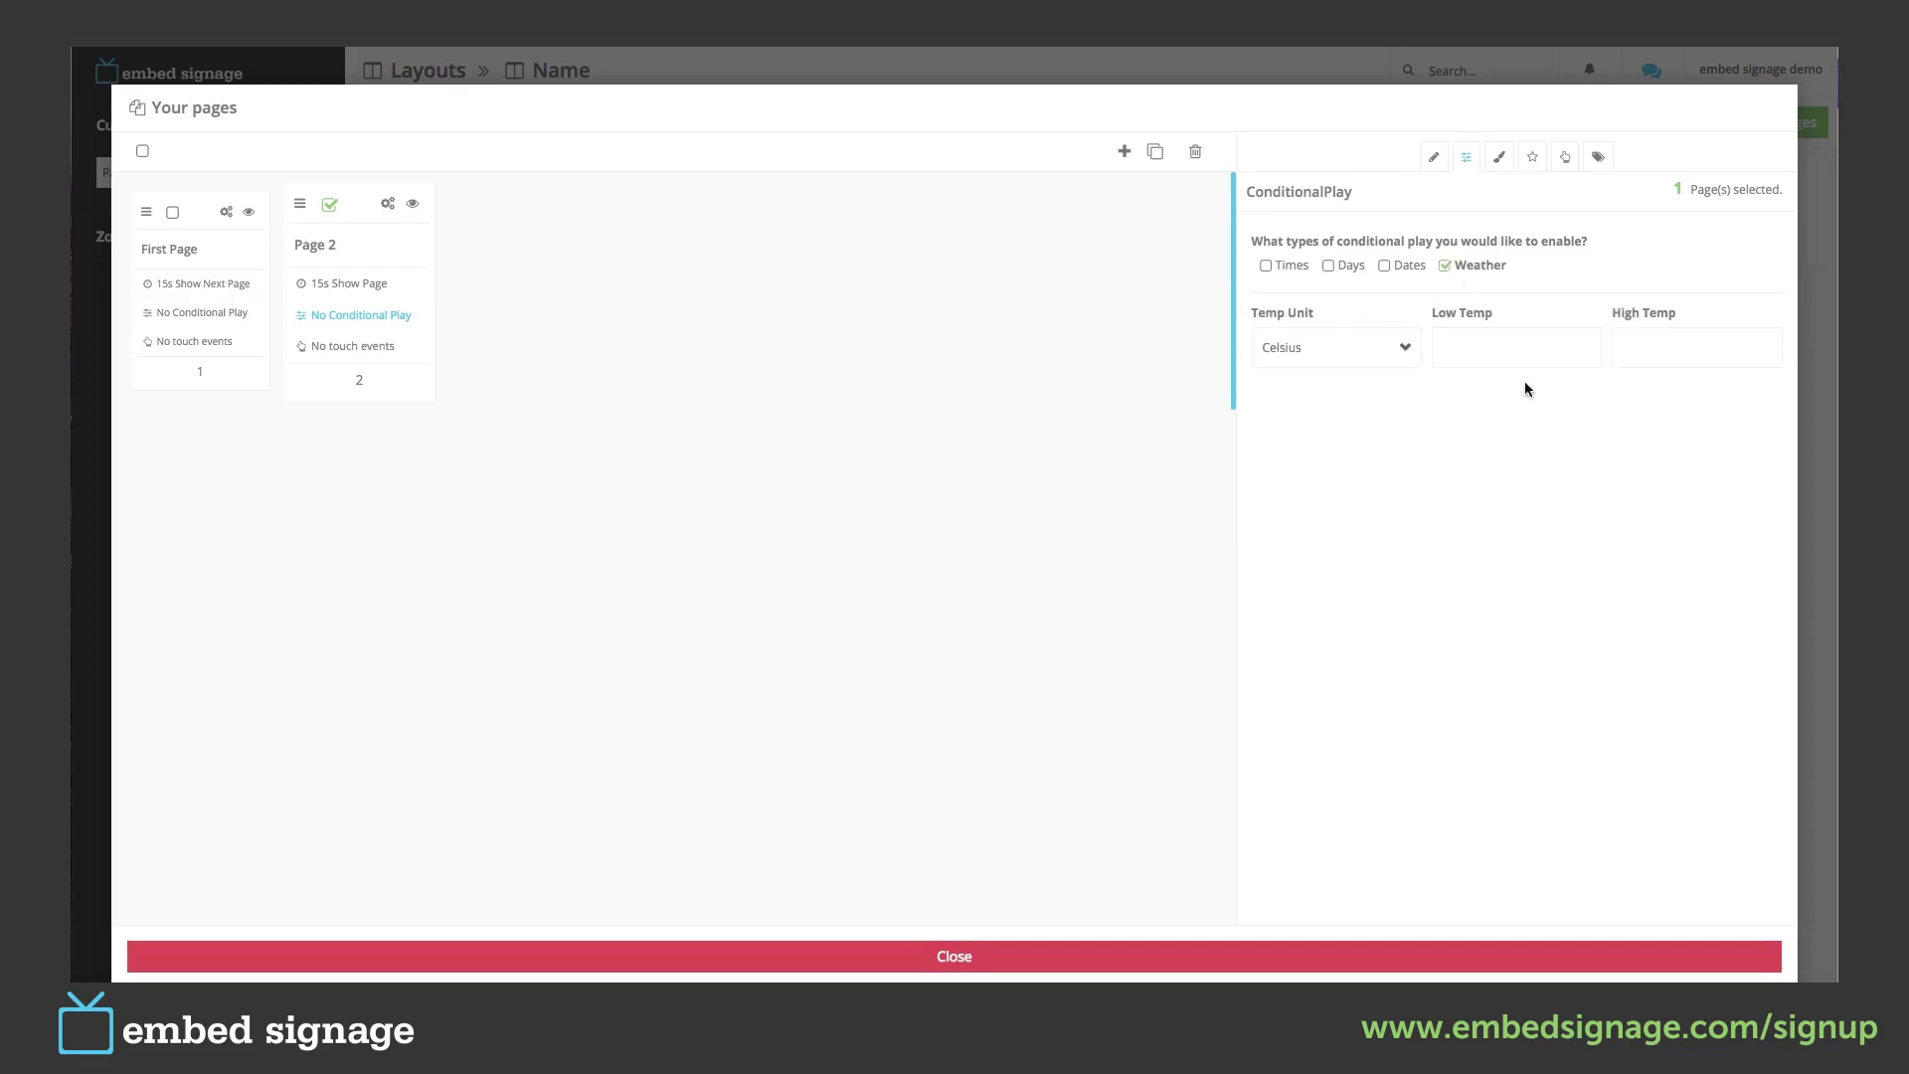
pyautogui.click(1476, 349)
pyautogui.write('20')
pyautogui.click(1657, 344)
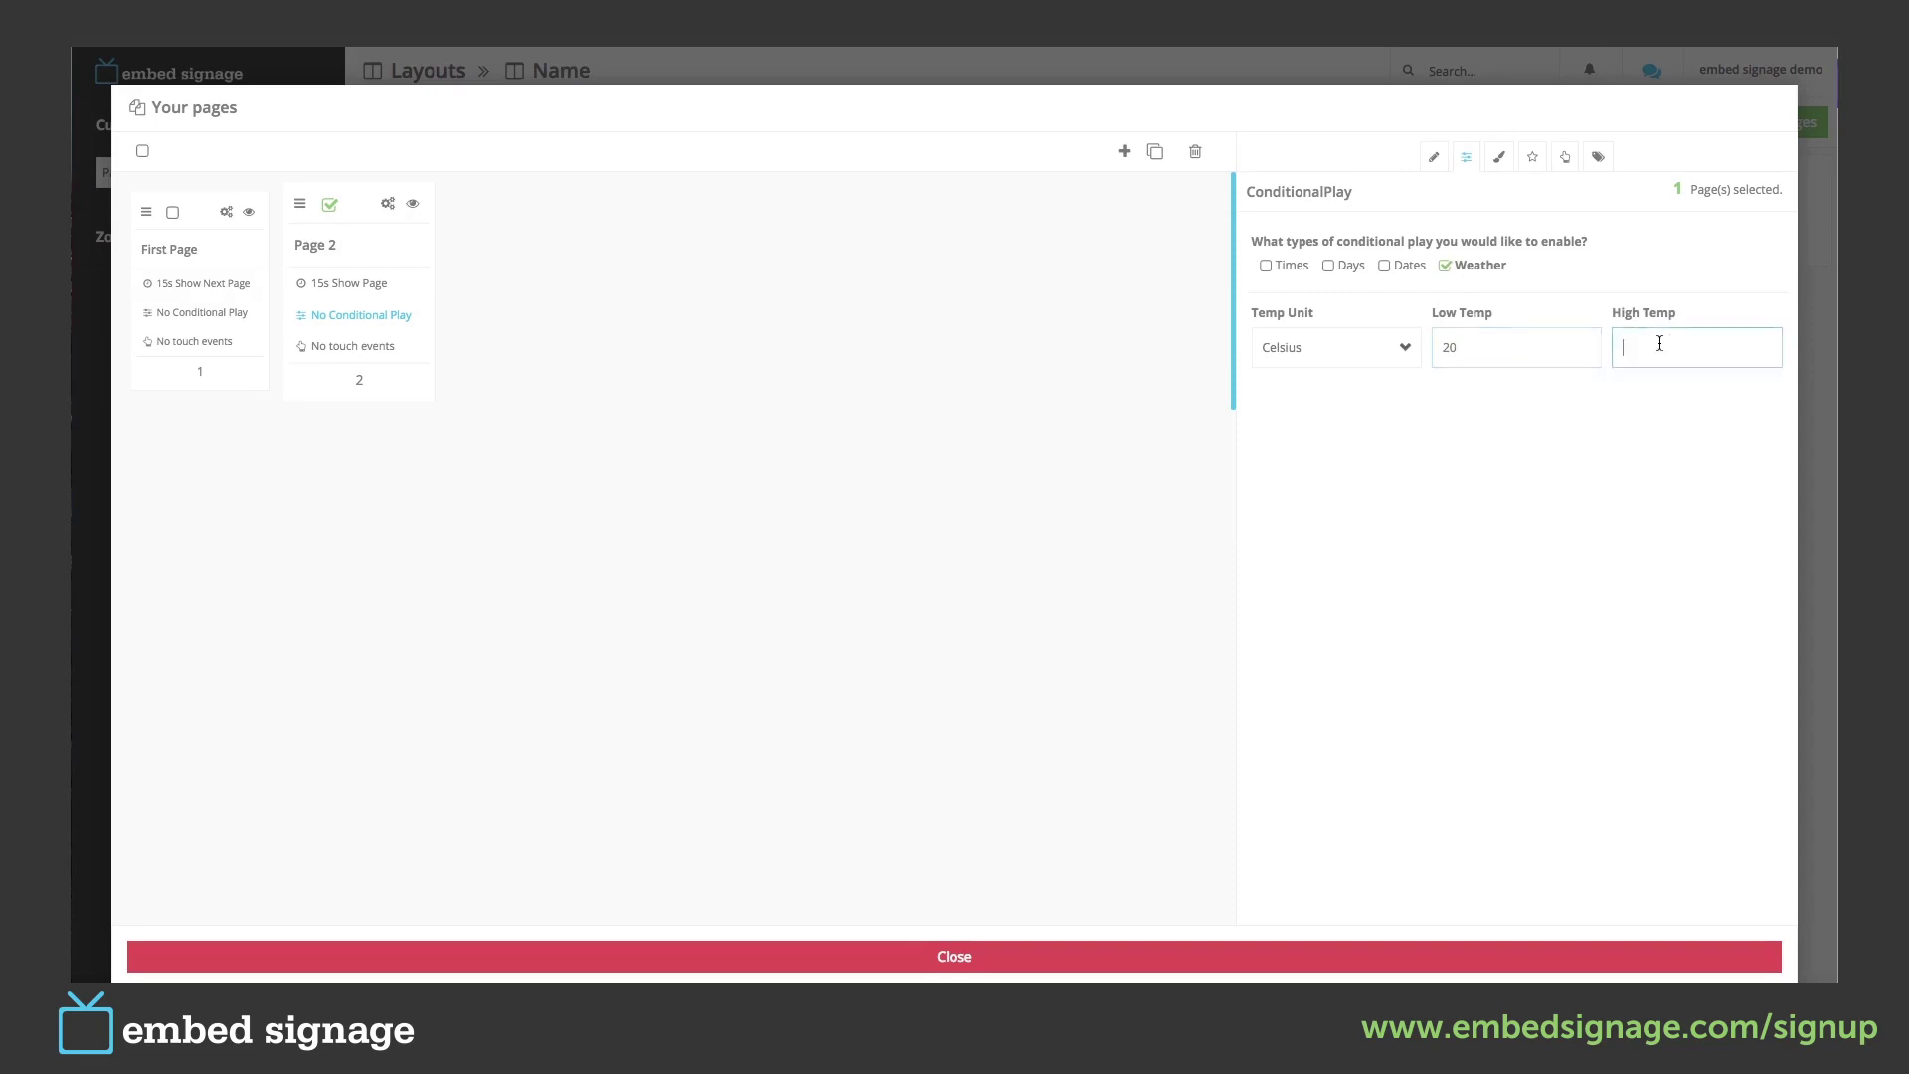
pyautogui.write('40')
pyautogui.click(1473, 345)
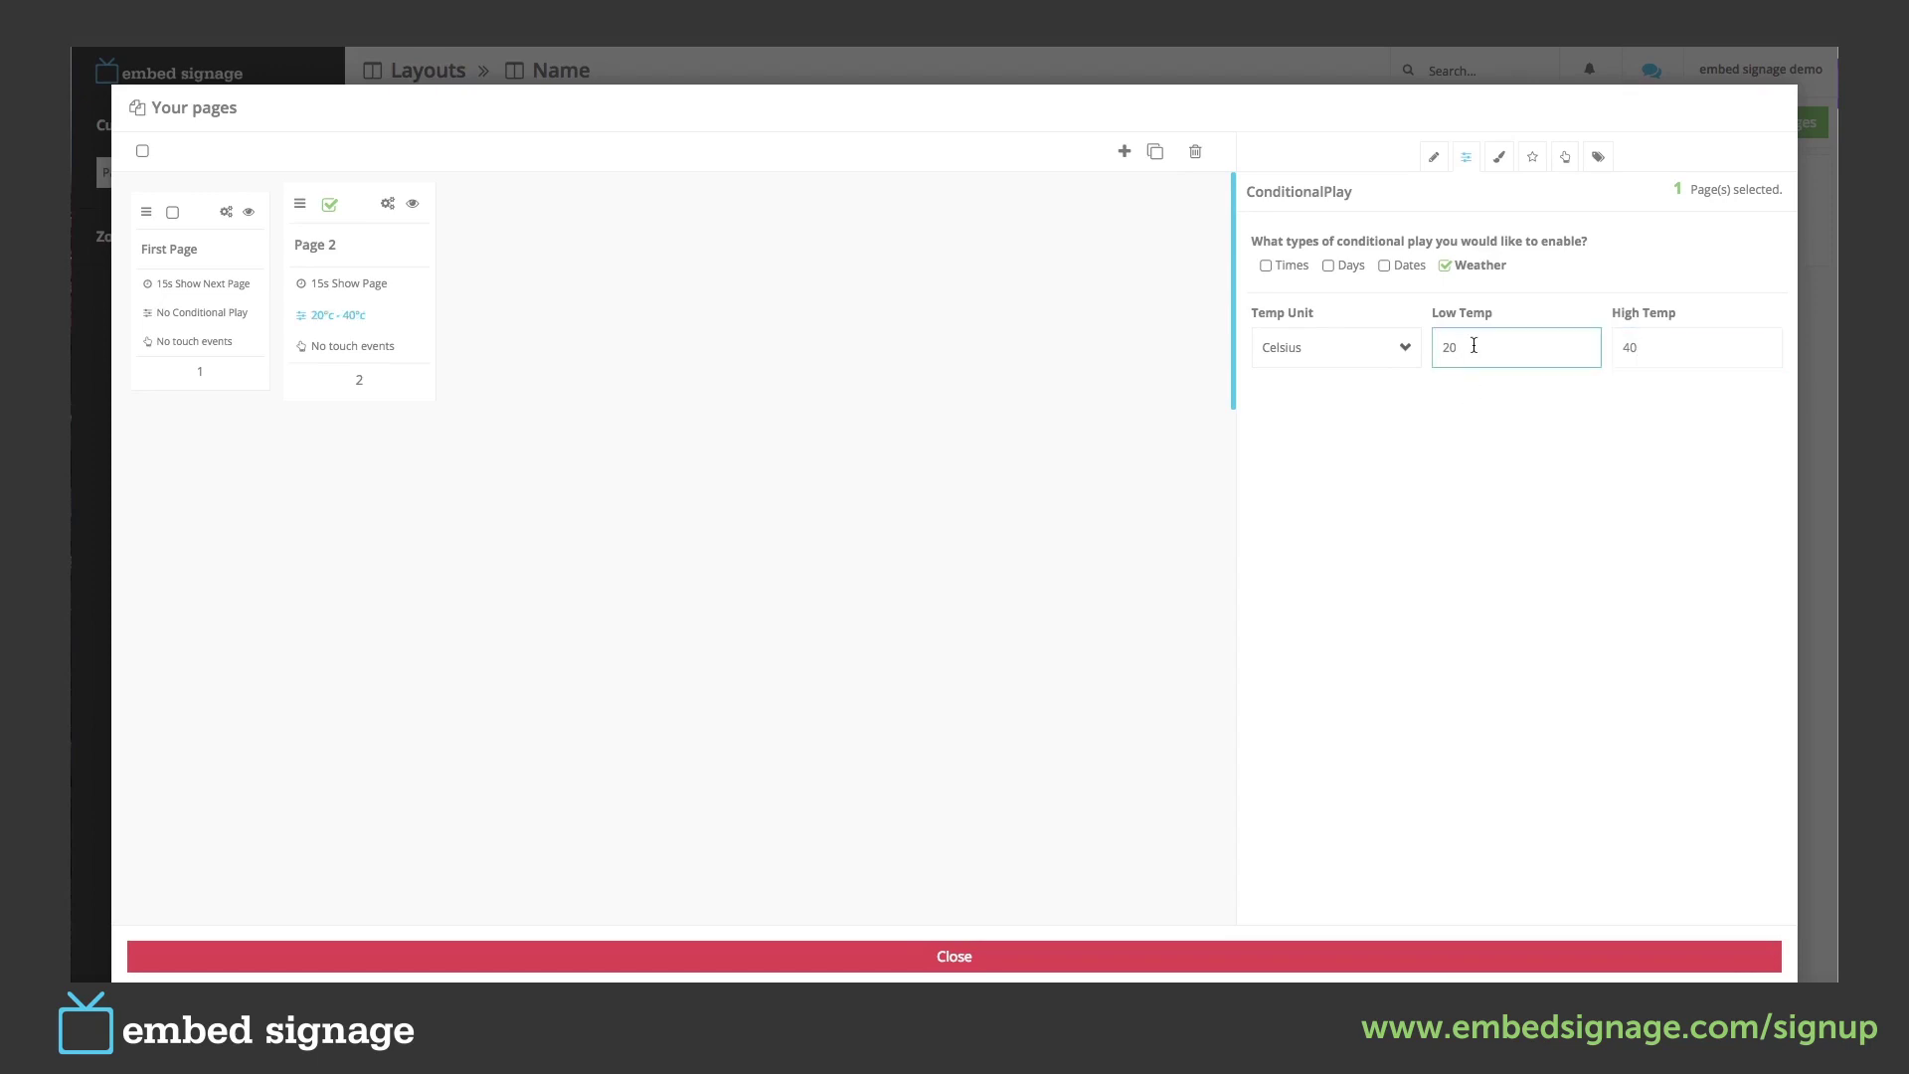
pyautogui.click(1644, 345)
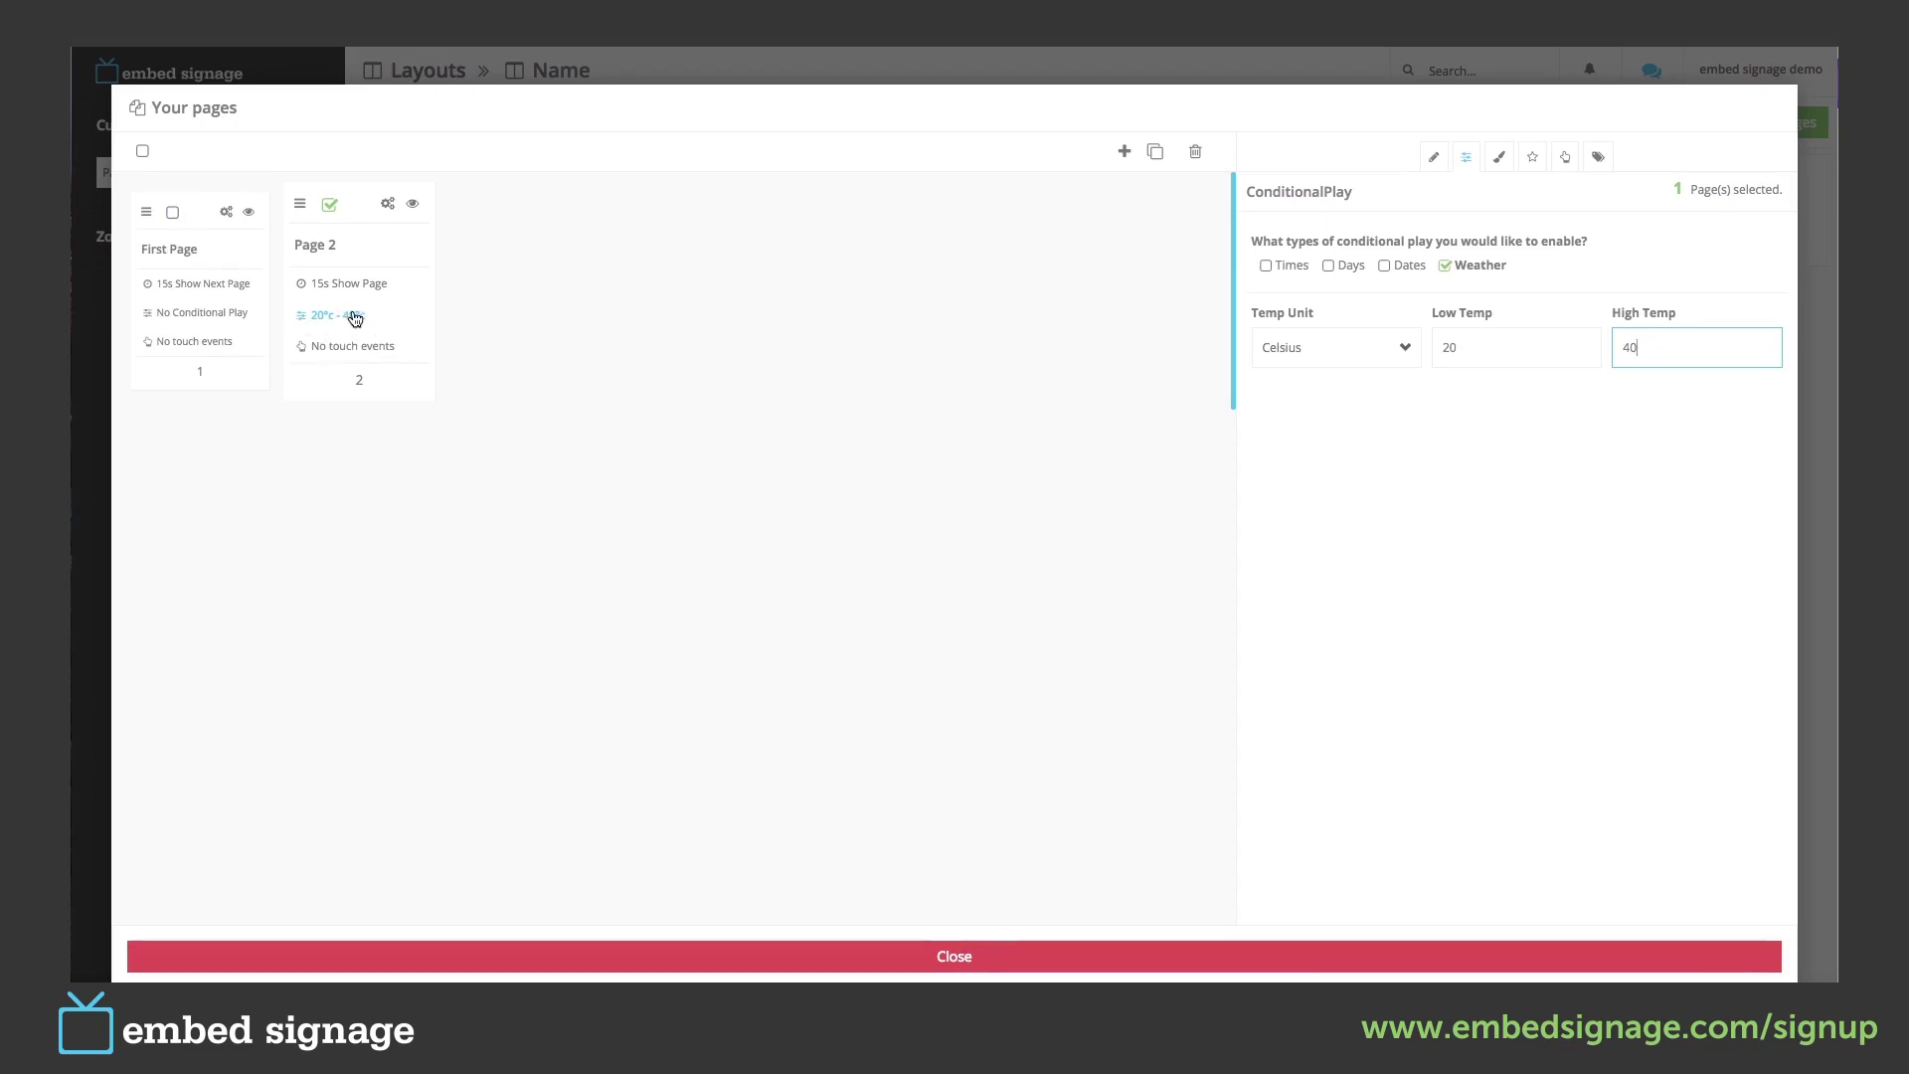
pyautogui.click(861, 553)
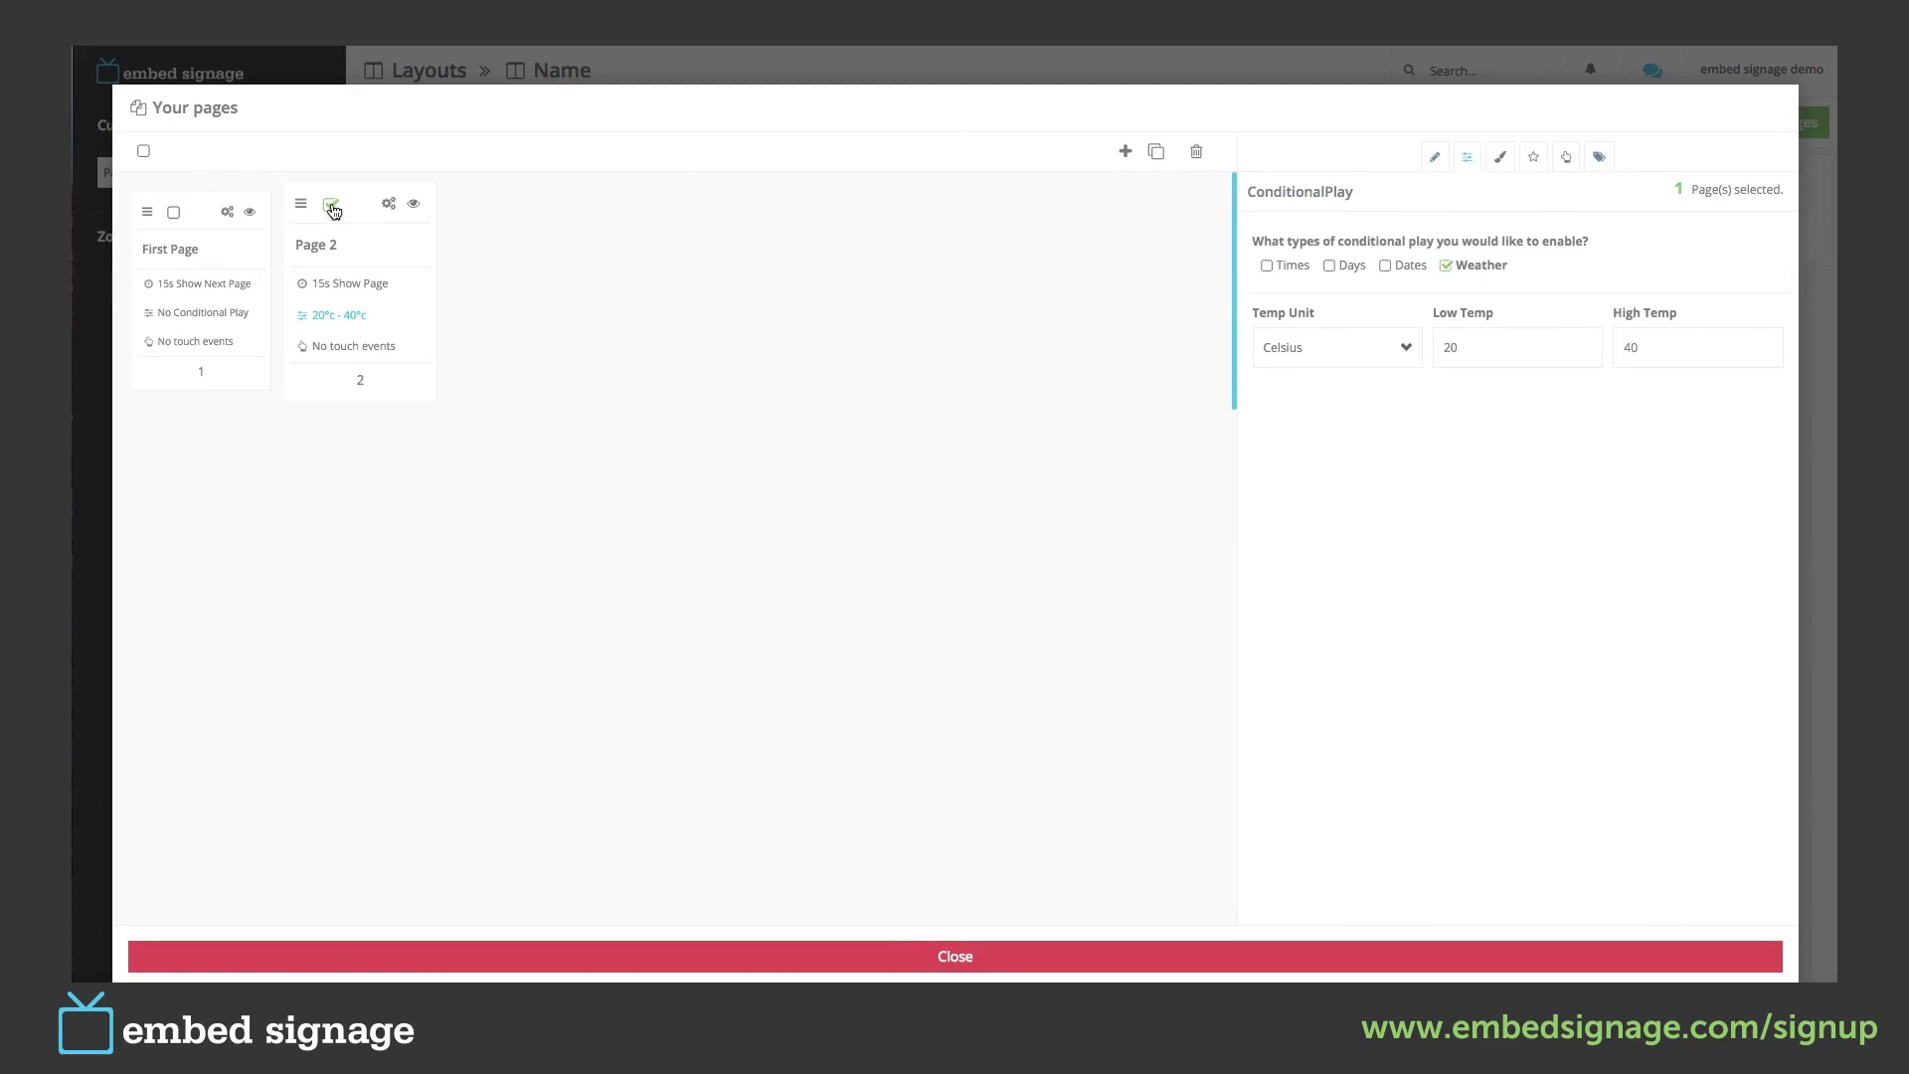
# Rename Page 2 as Second Page.
pyautogui.click(1430, 161)
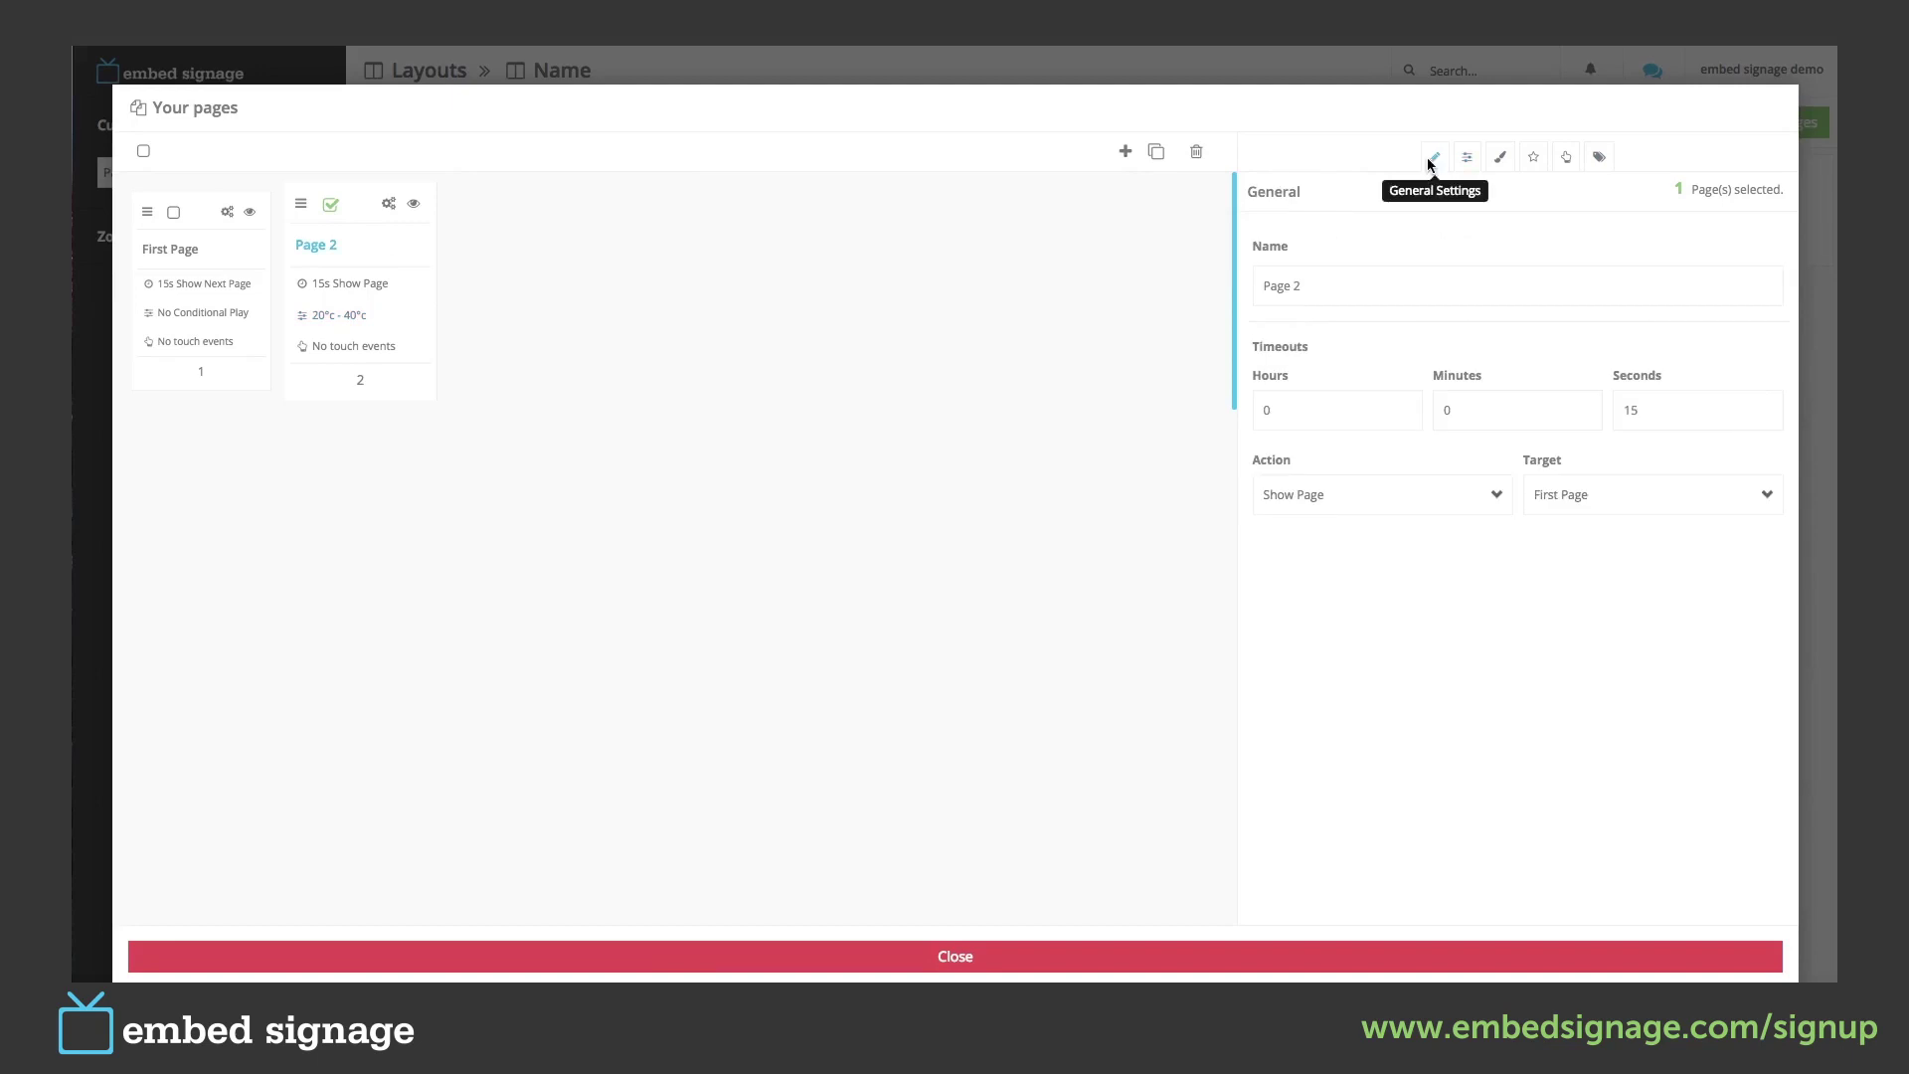
pyautogui.moveTo(1313, 288); pyautogui.dragTo(1248, 285)
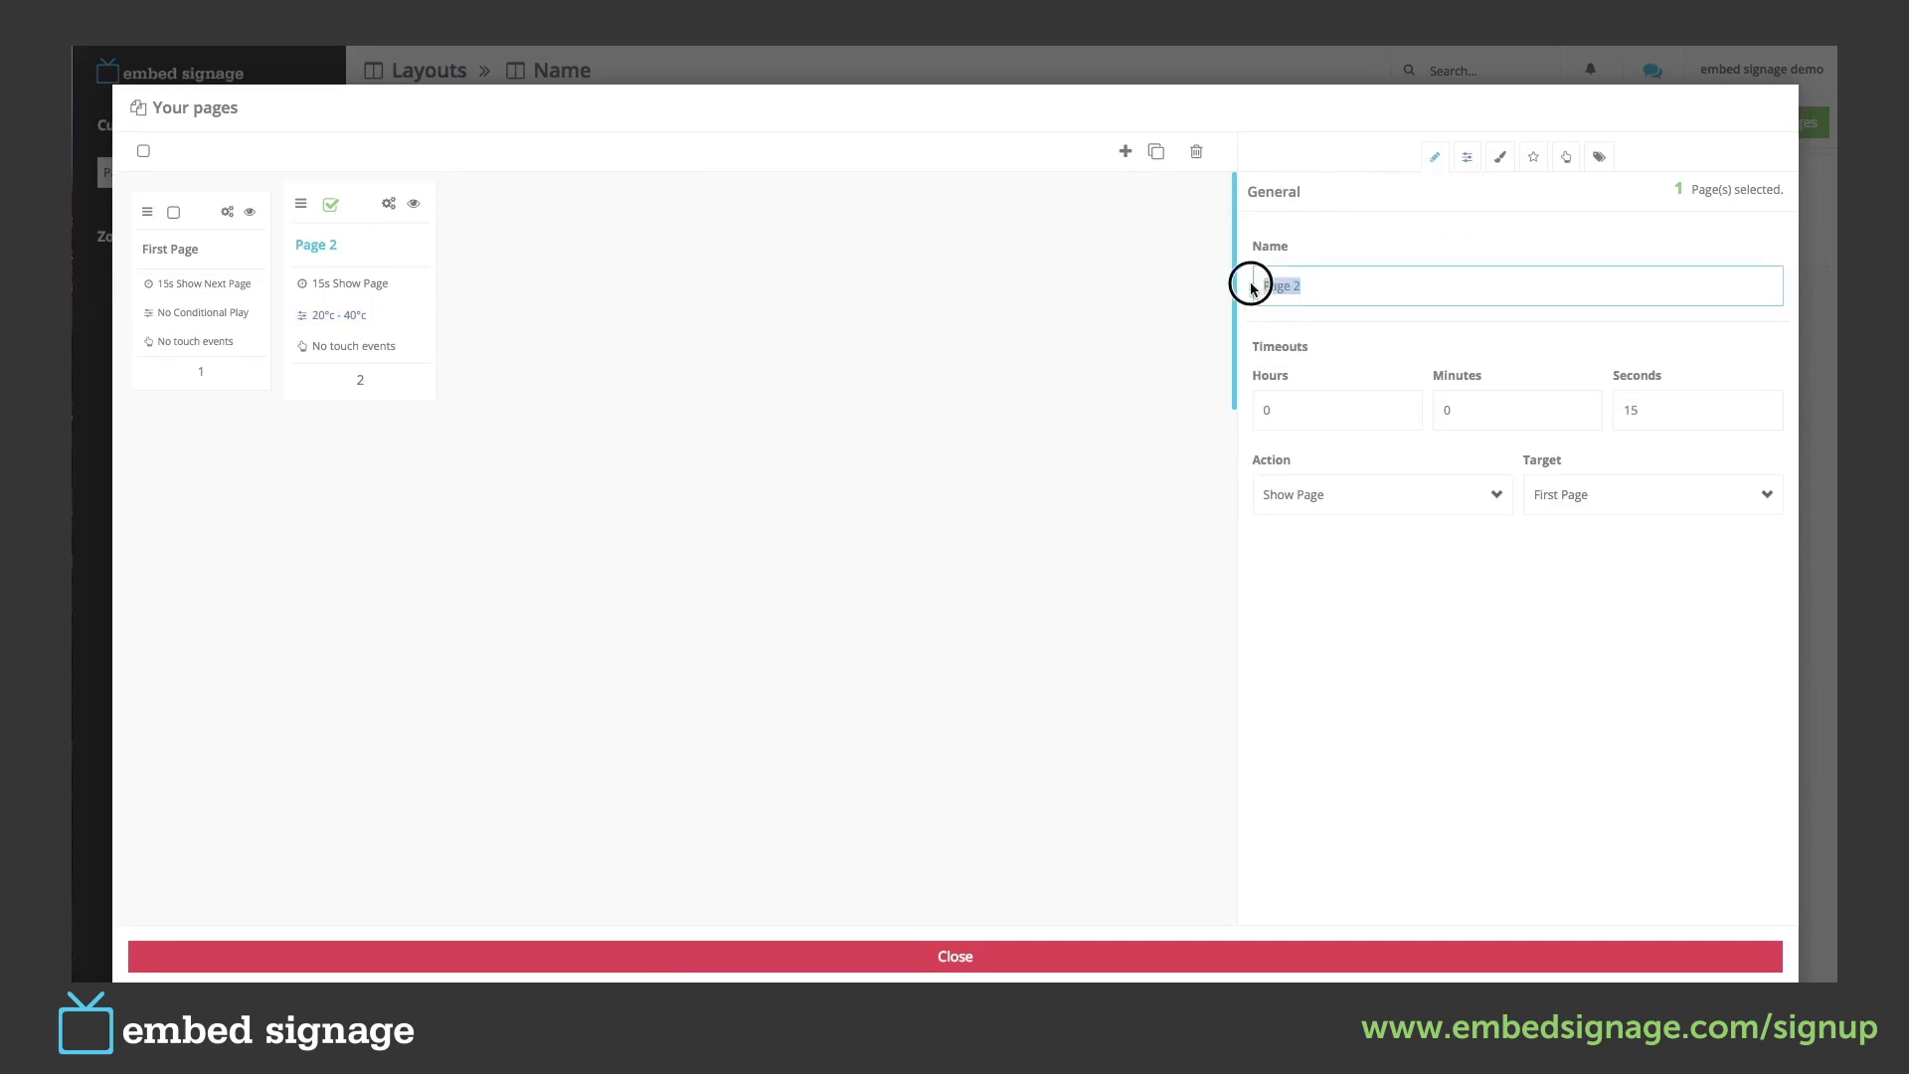
pyautogui.write('Second Page')
pyautogui.click(1354, 350)
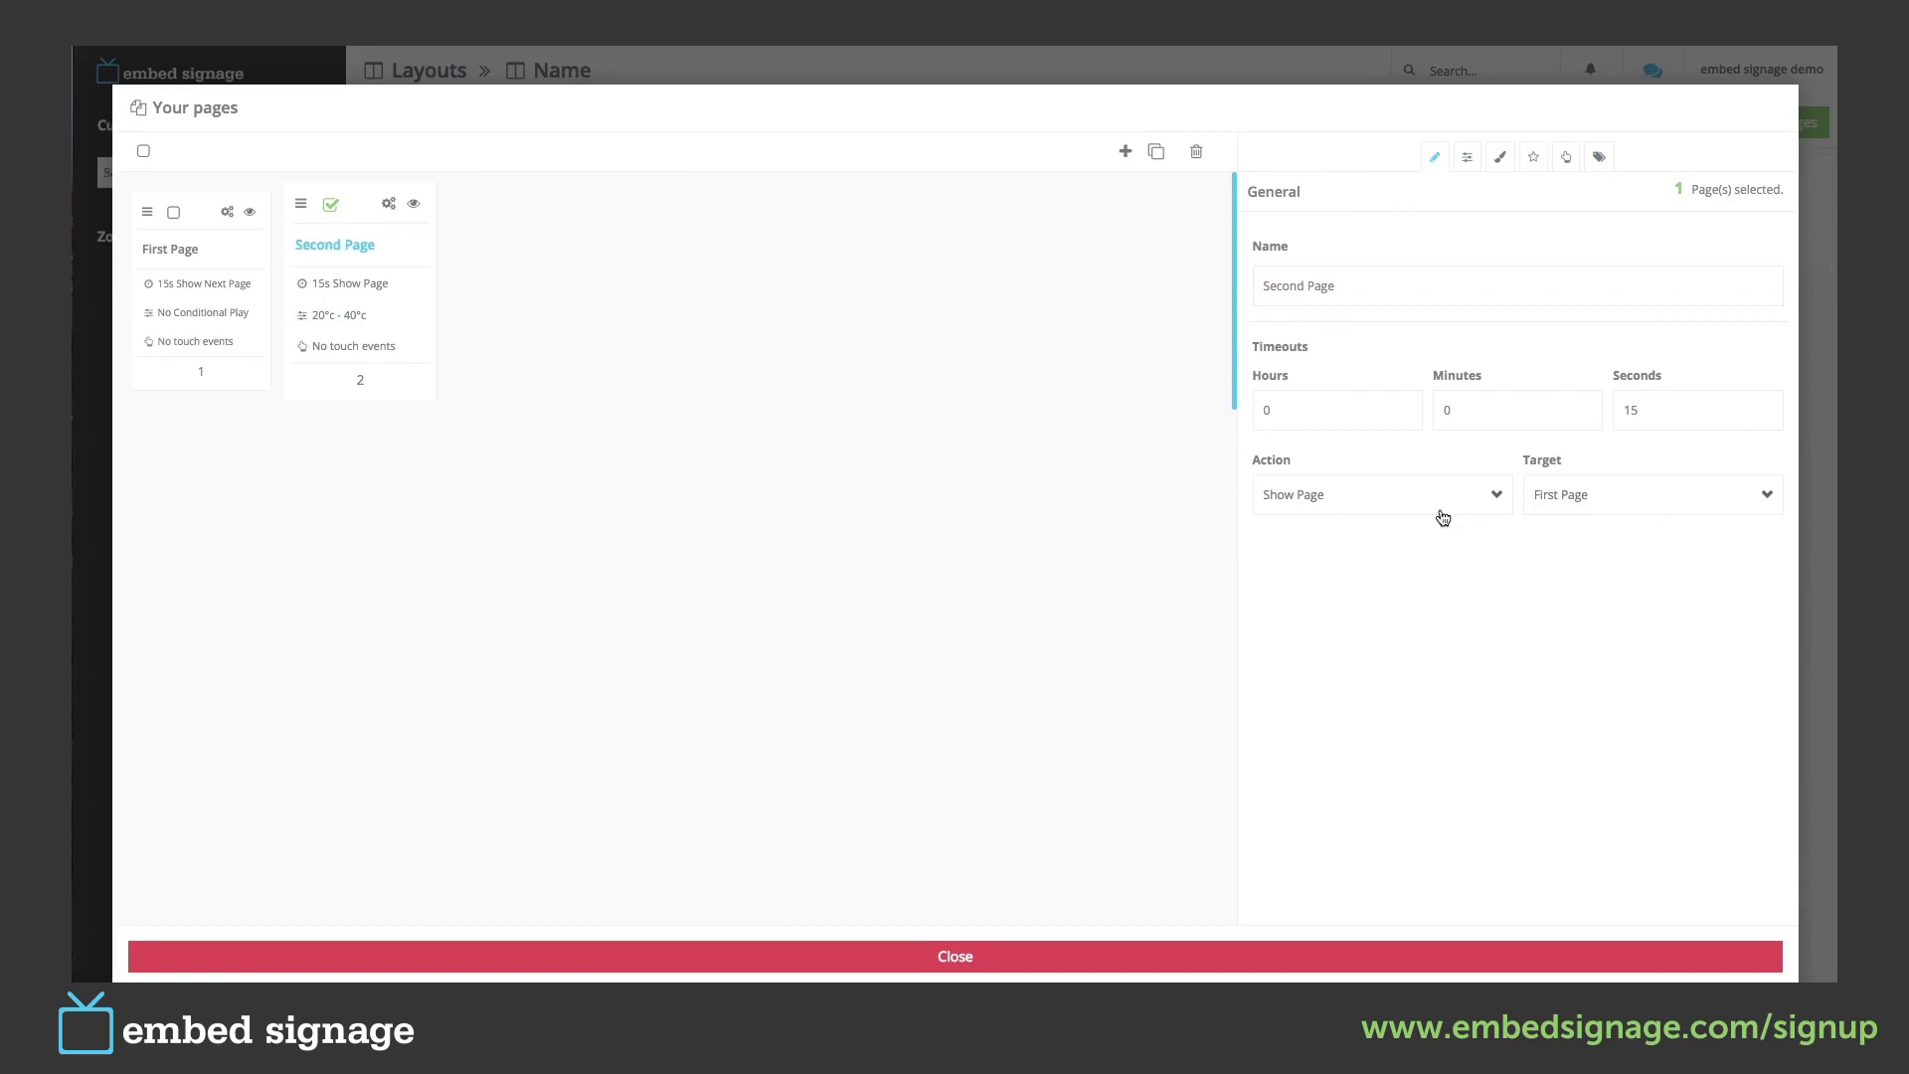
# Review Second Page's conditional play, background image and colour, animation, touch event and tag settings.
pyautogui.click(1467, 157)
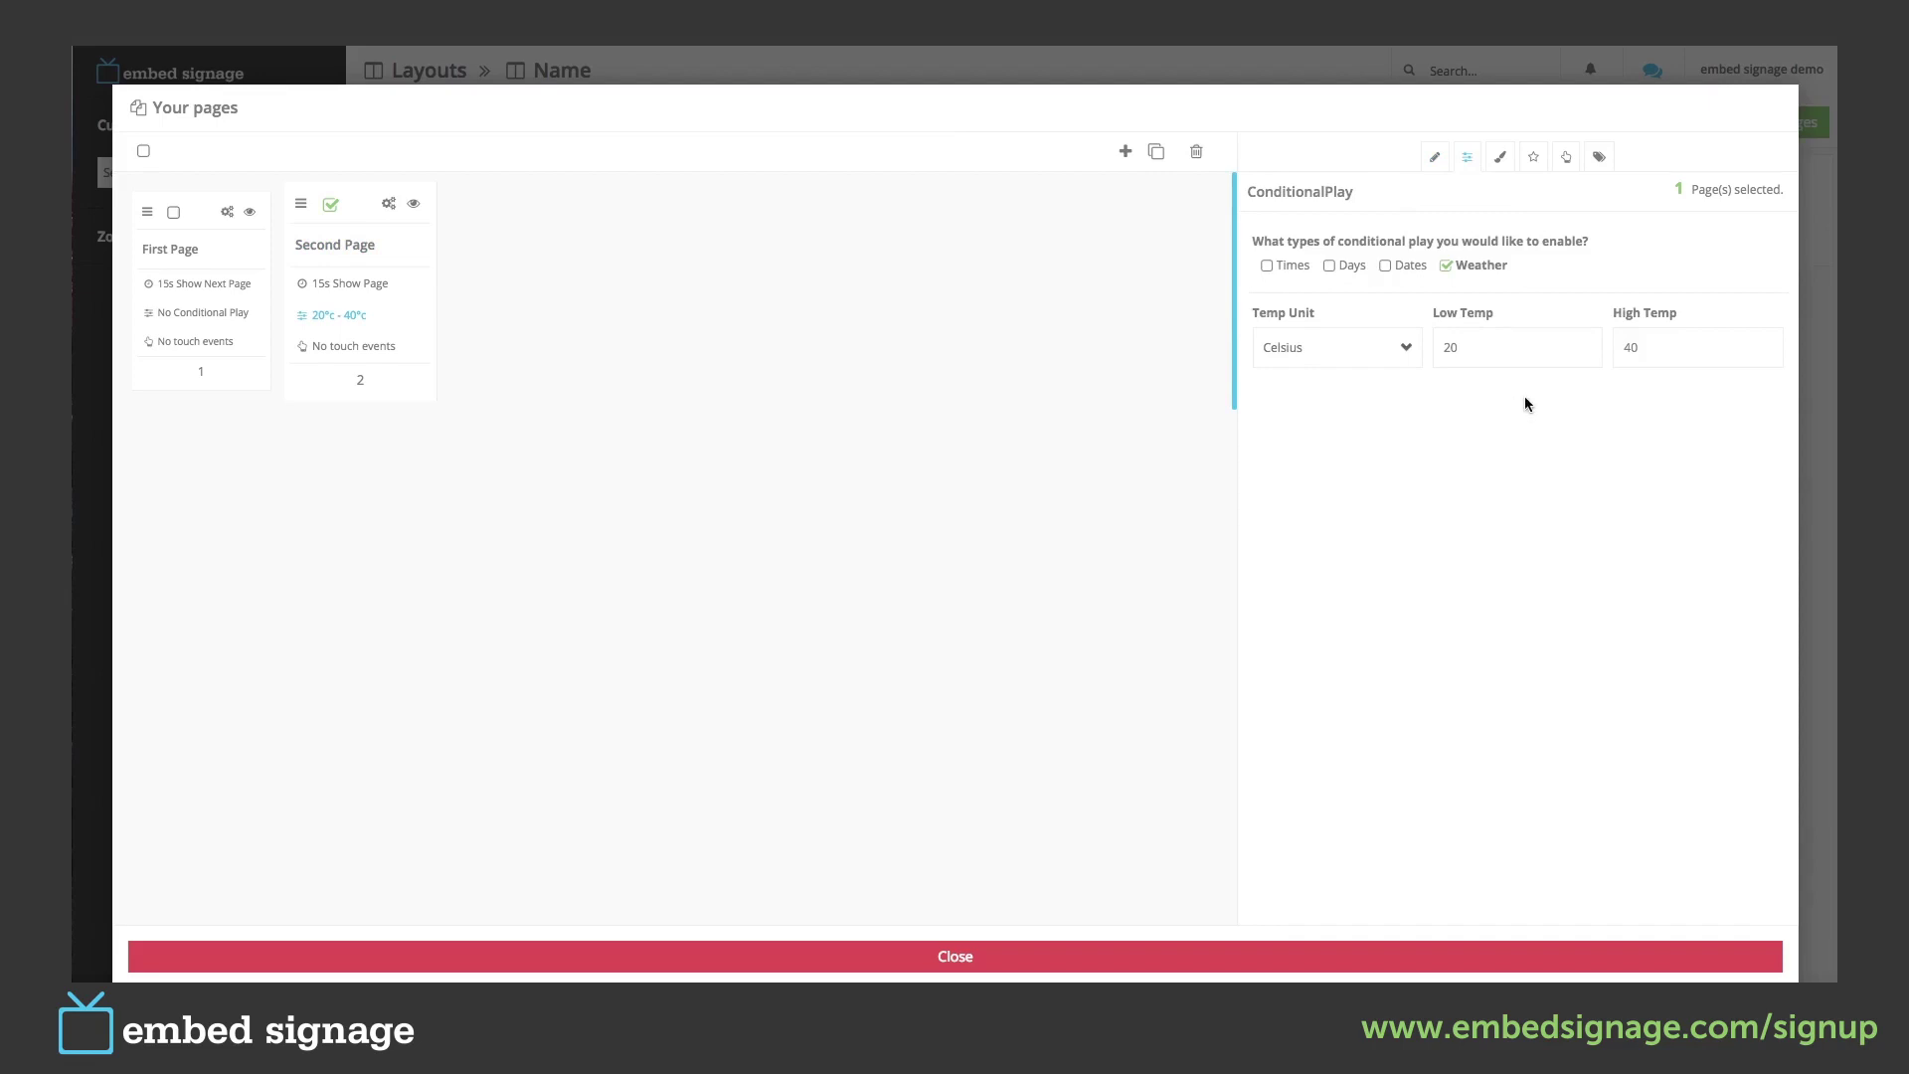
pyautogui.click(1500, 158)
pyautogui.click(1354, 283)
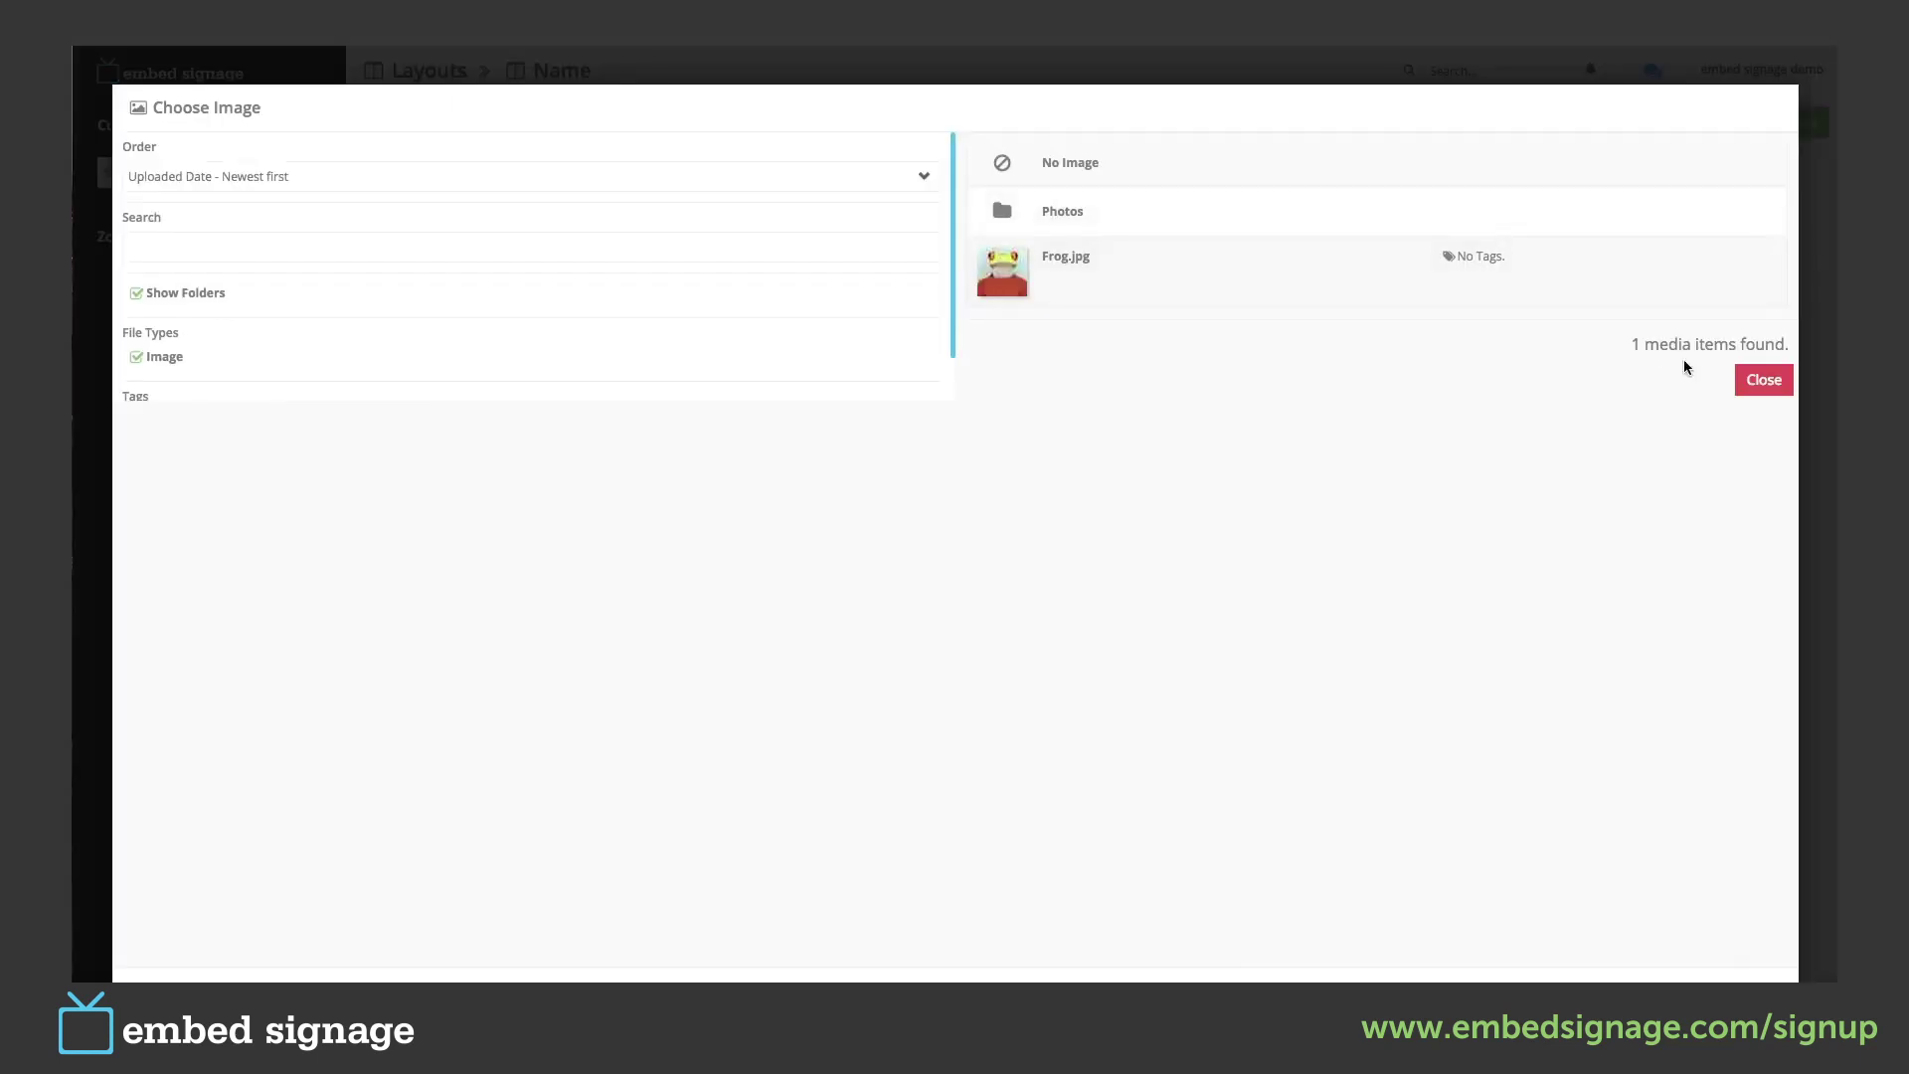
pyautogui.click(1760, 380)
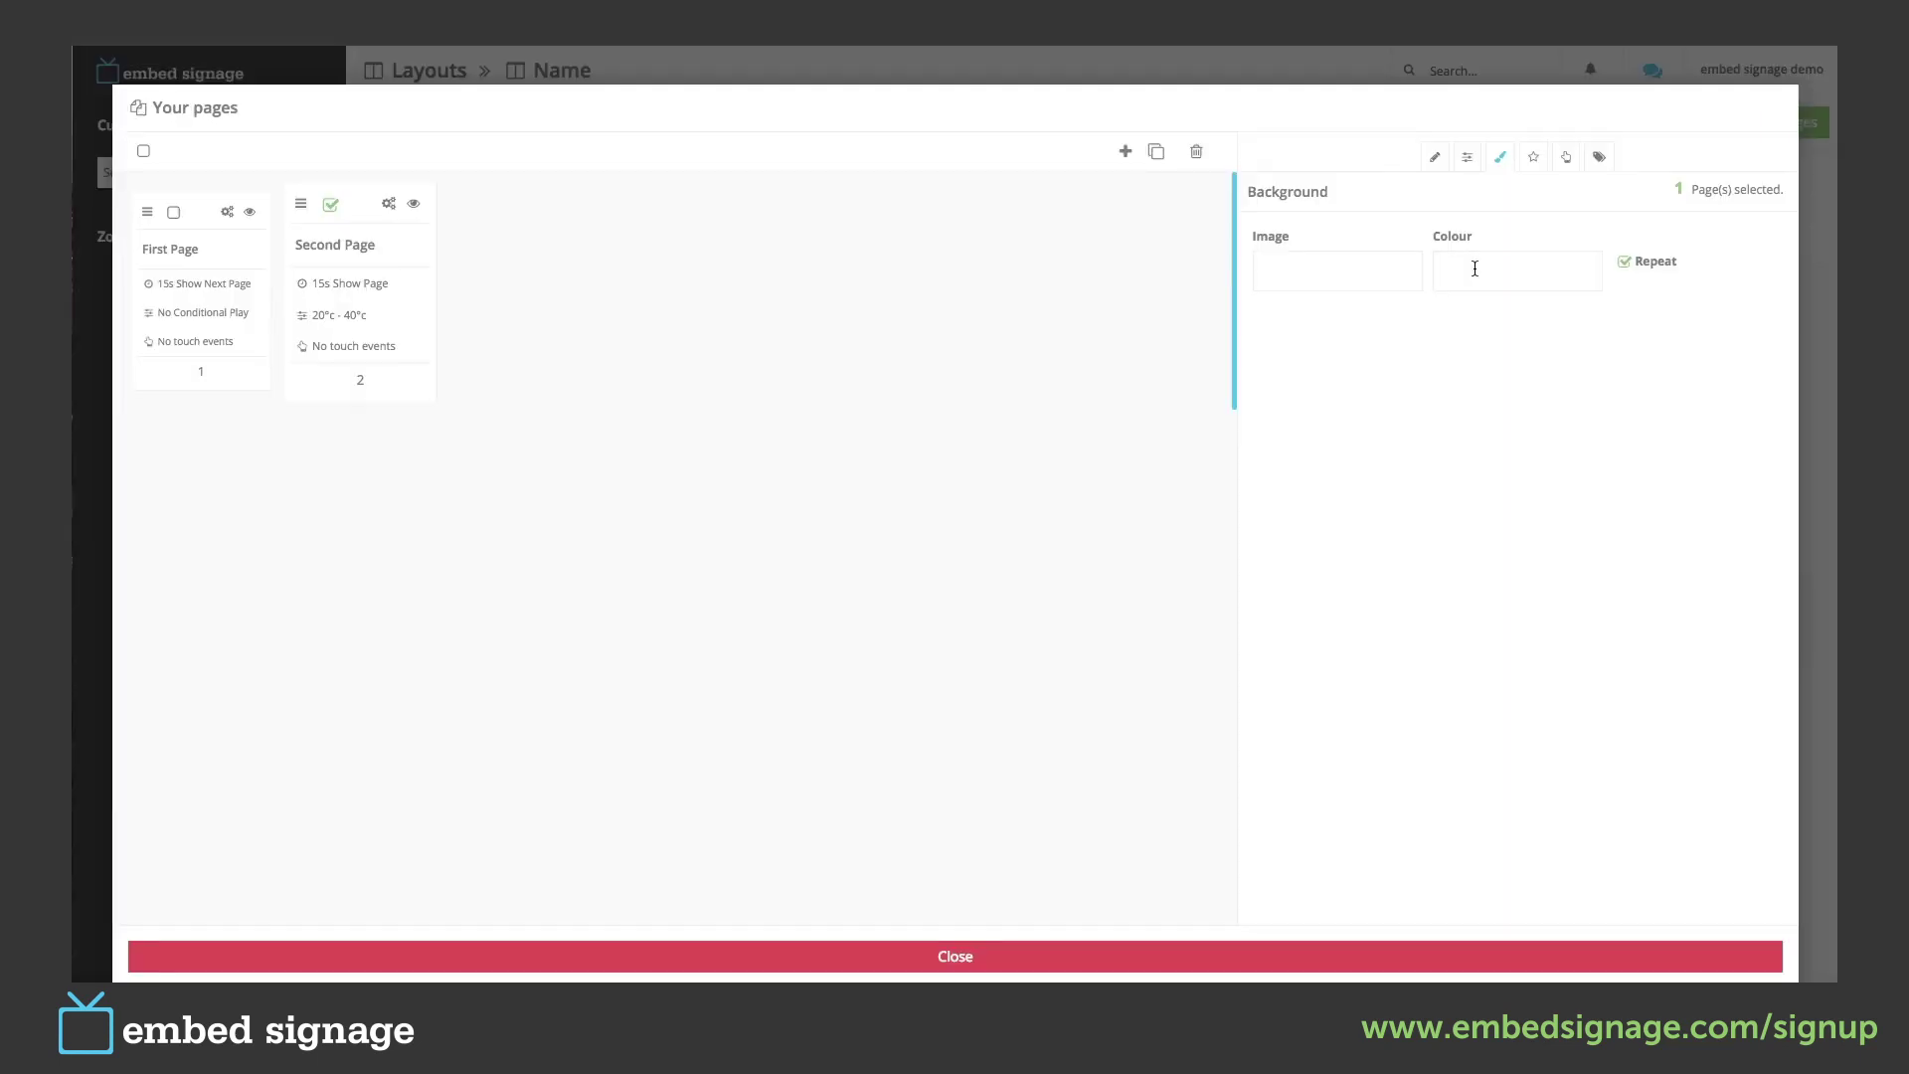
pyautogui.click(1474, 268)
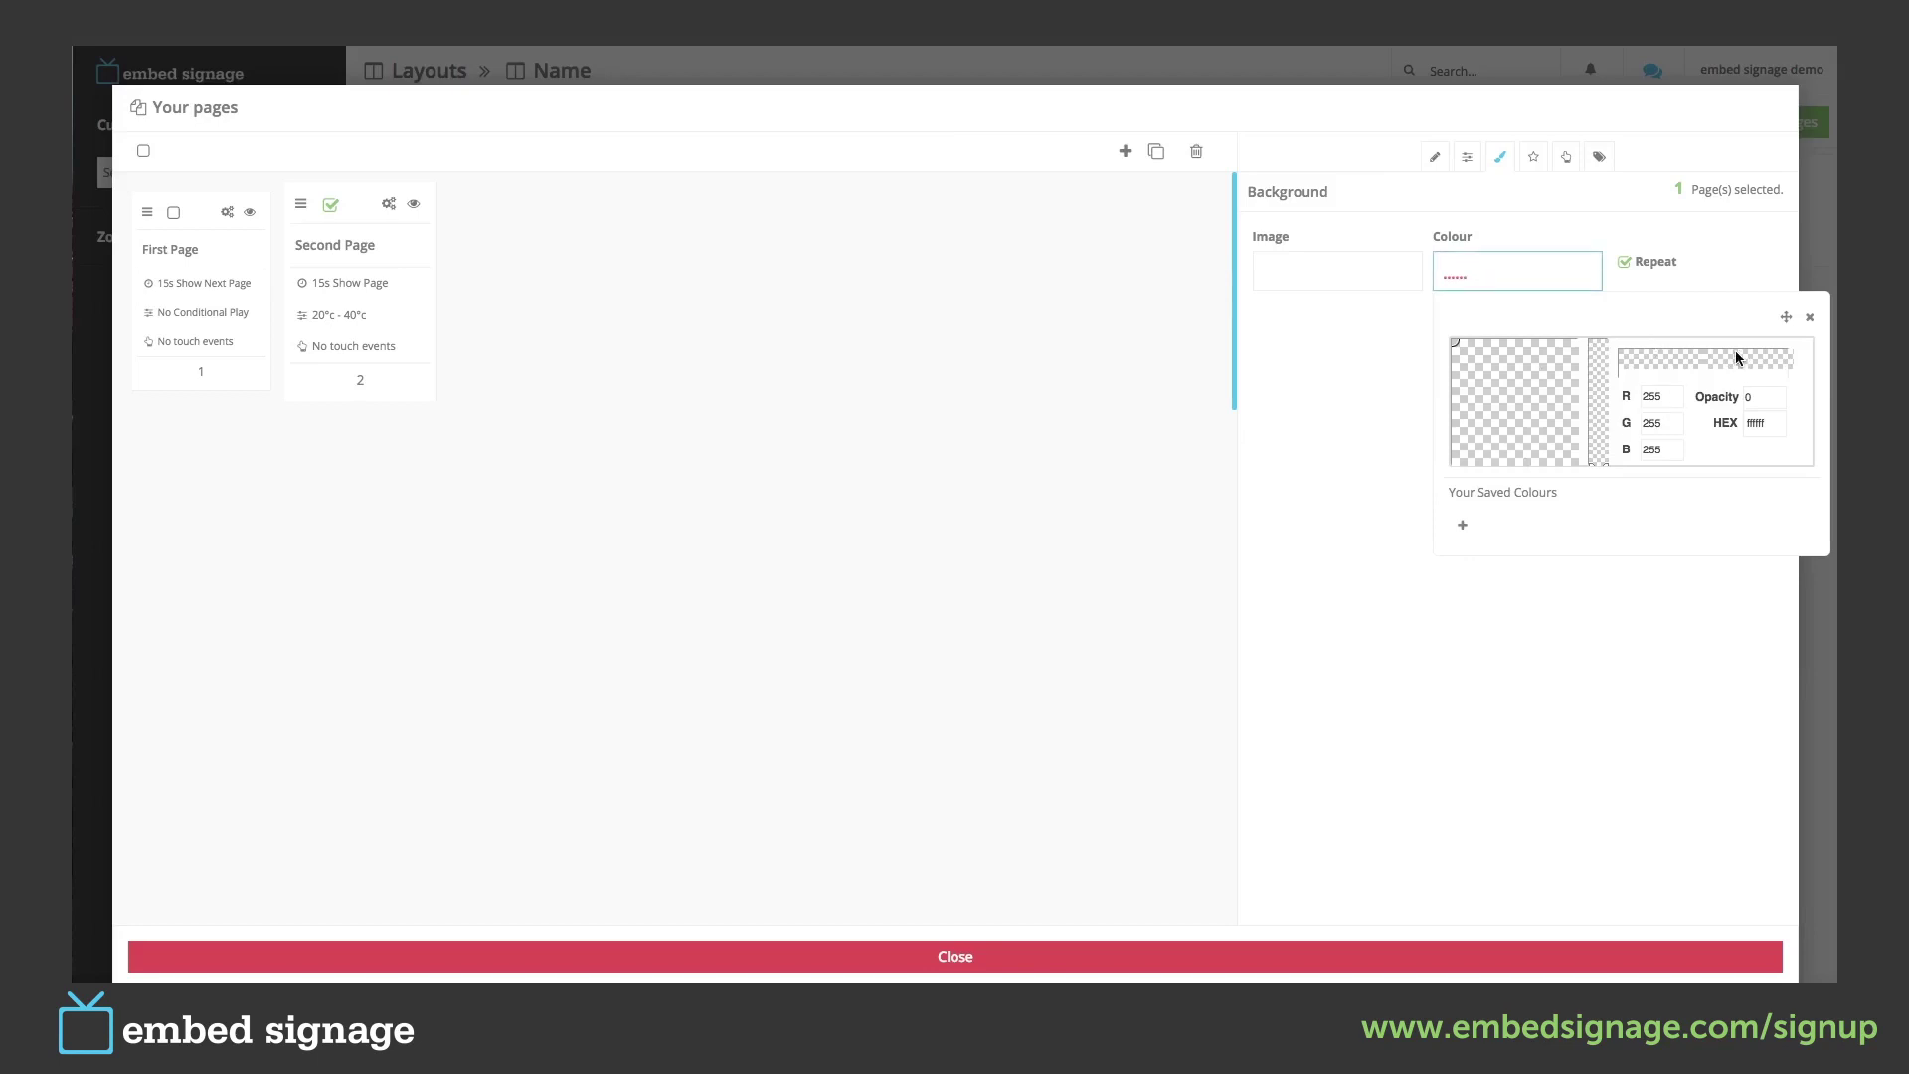
pyautogui.click(1809, 317)
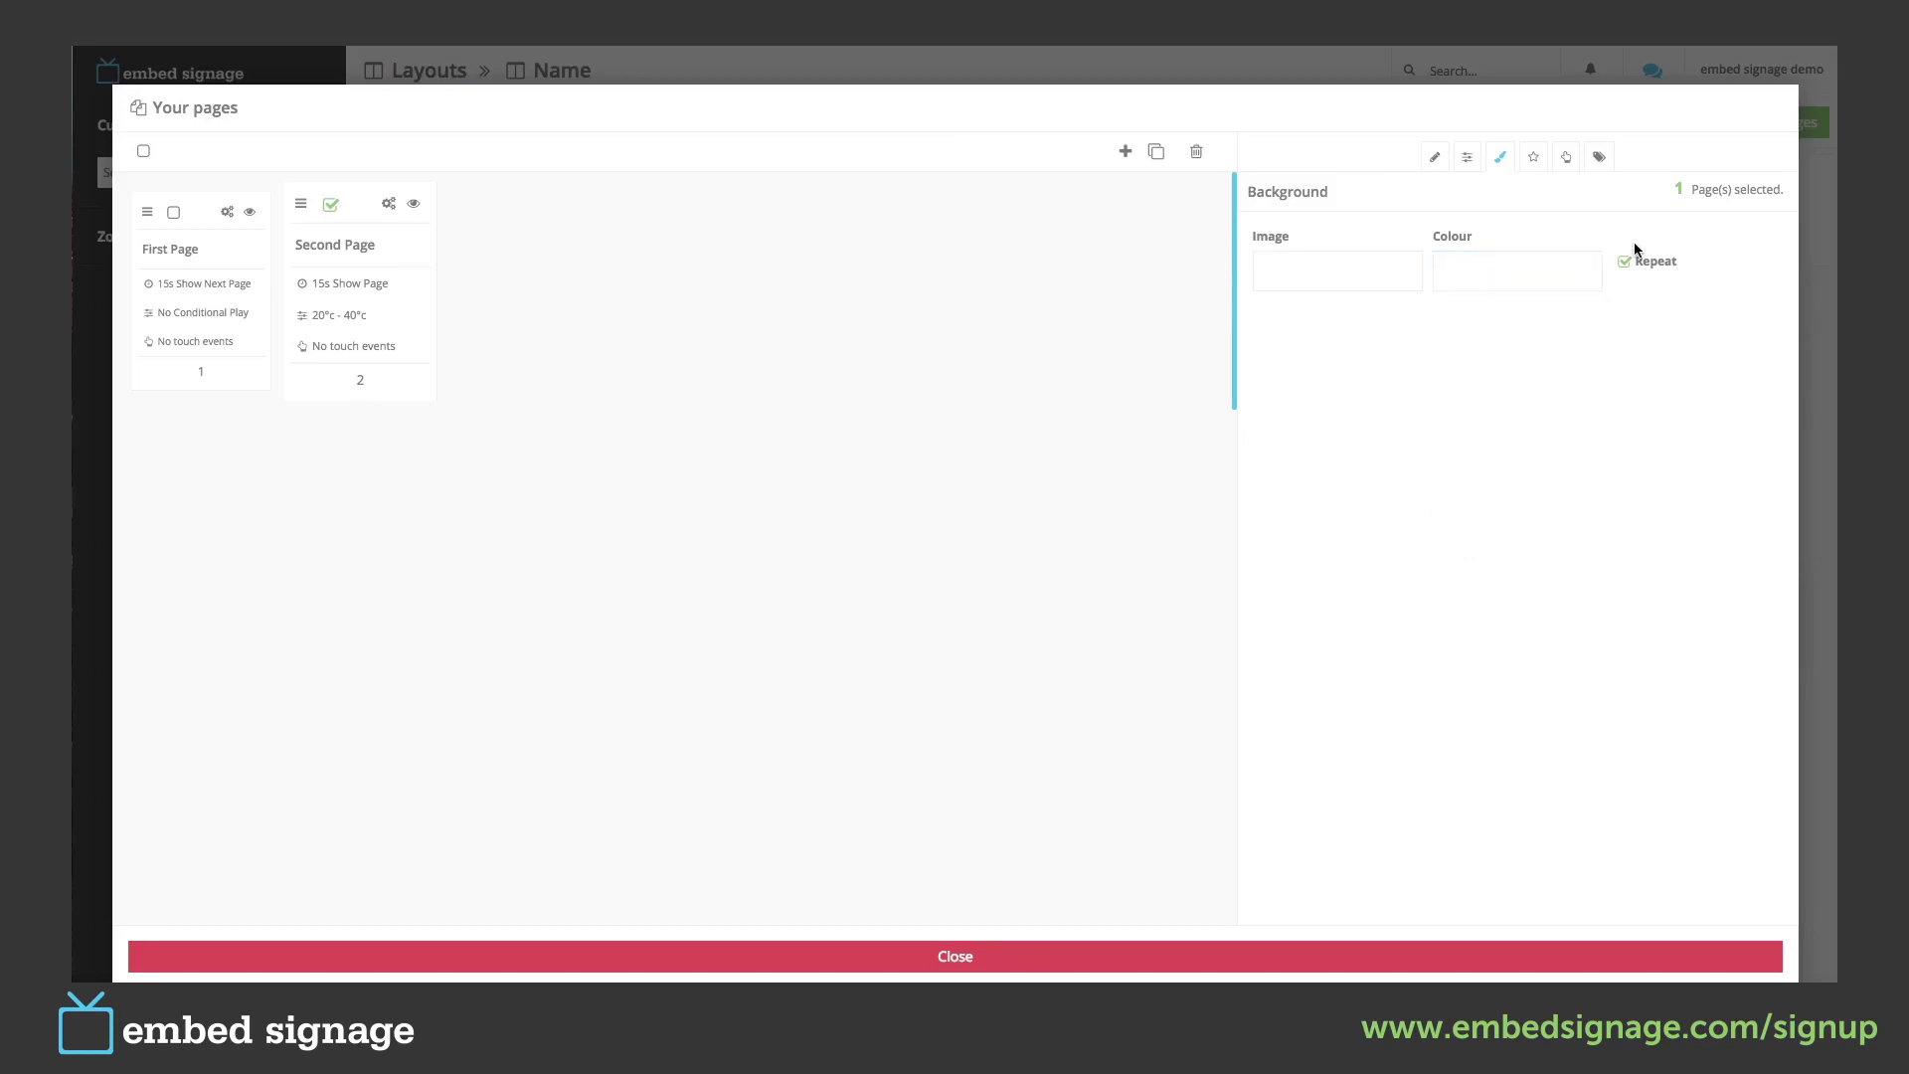
pyautogui.click(1533, 161)
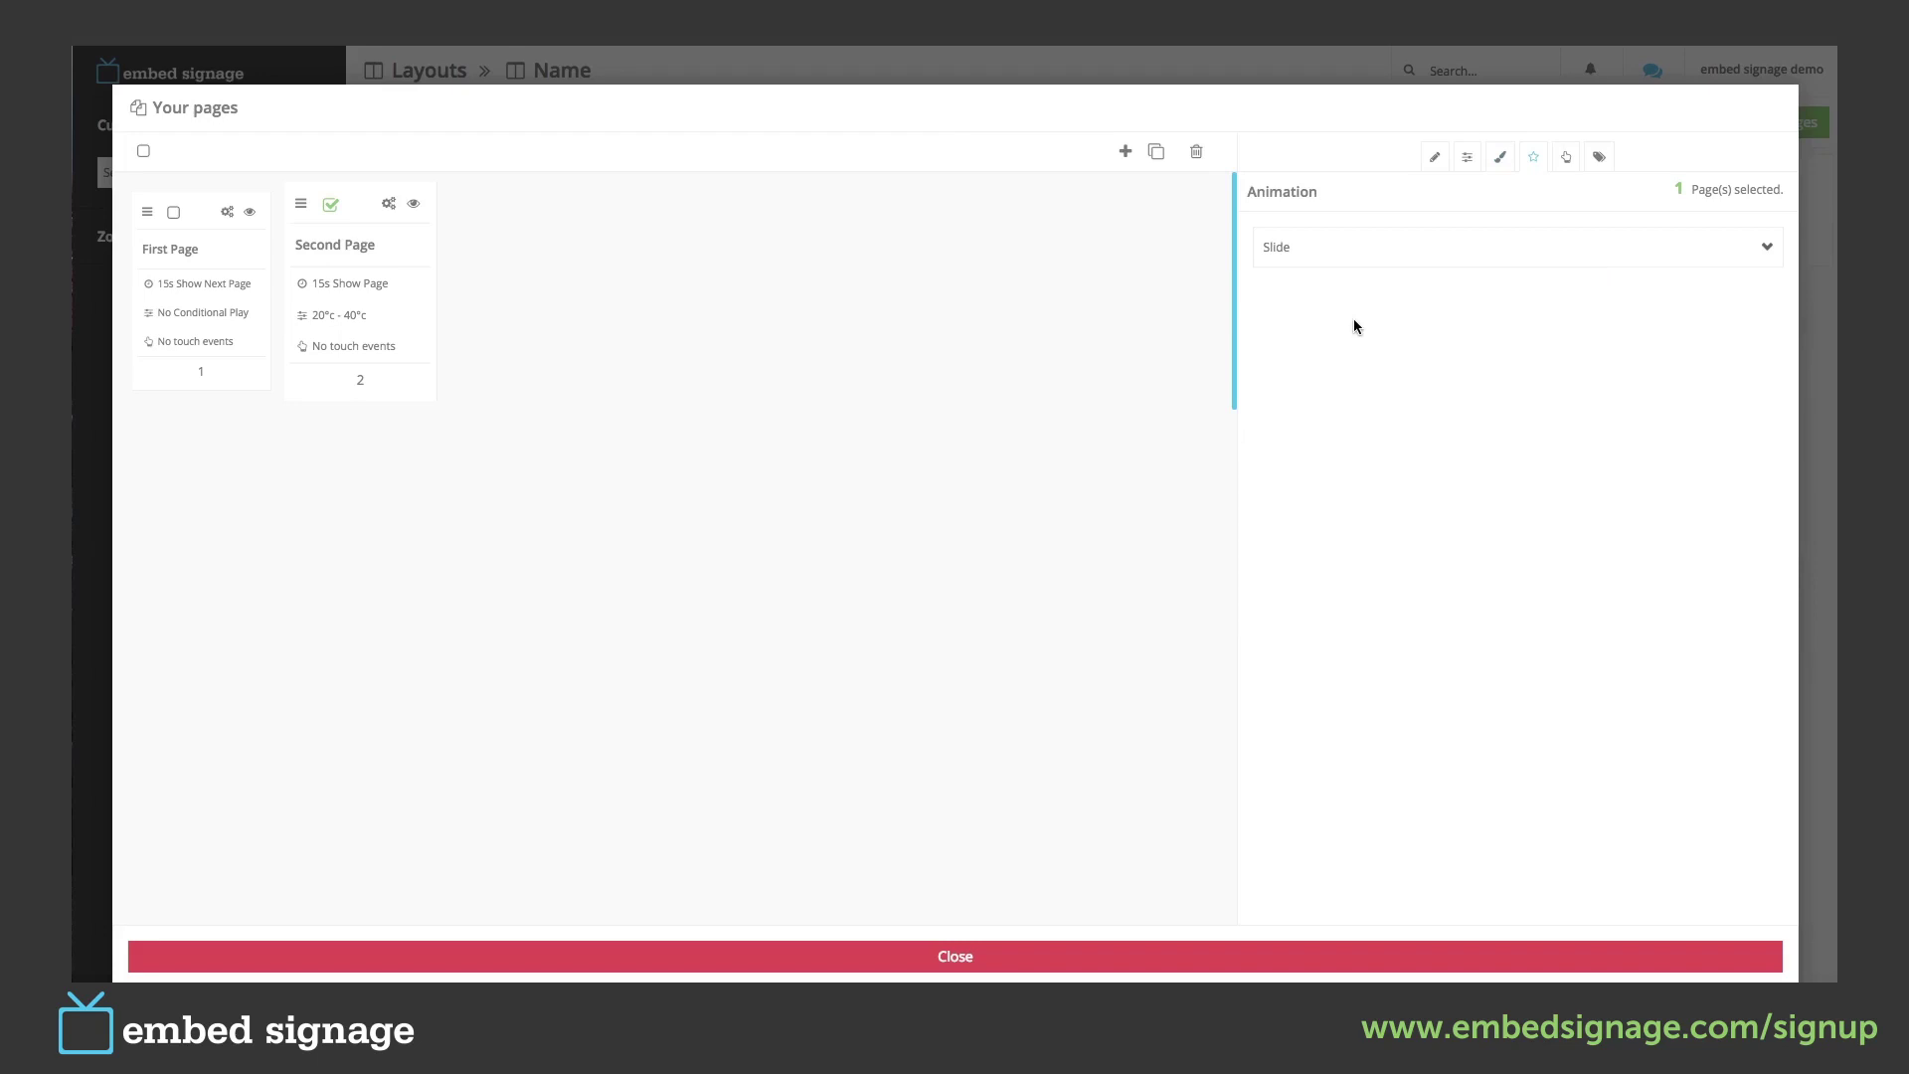
pyautogui.click(1354, 255)
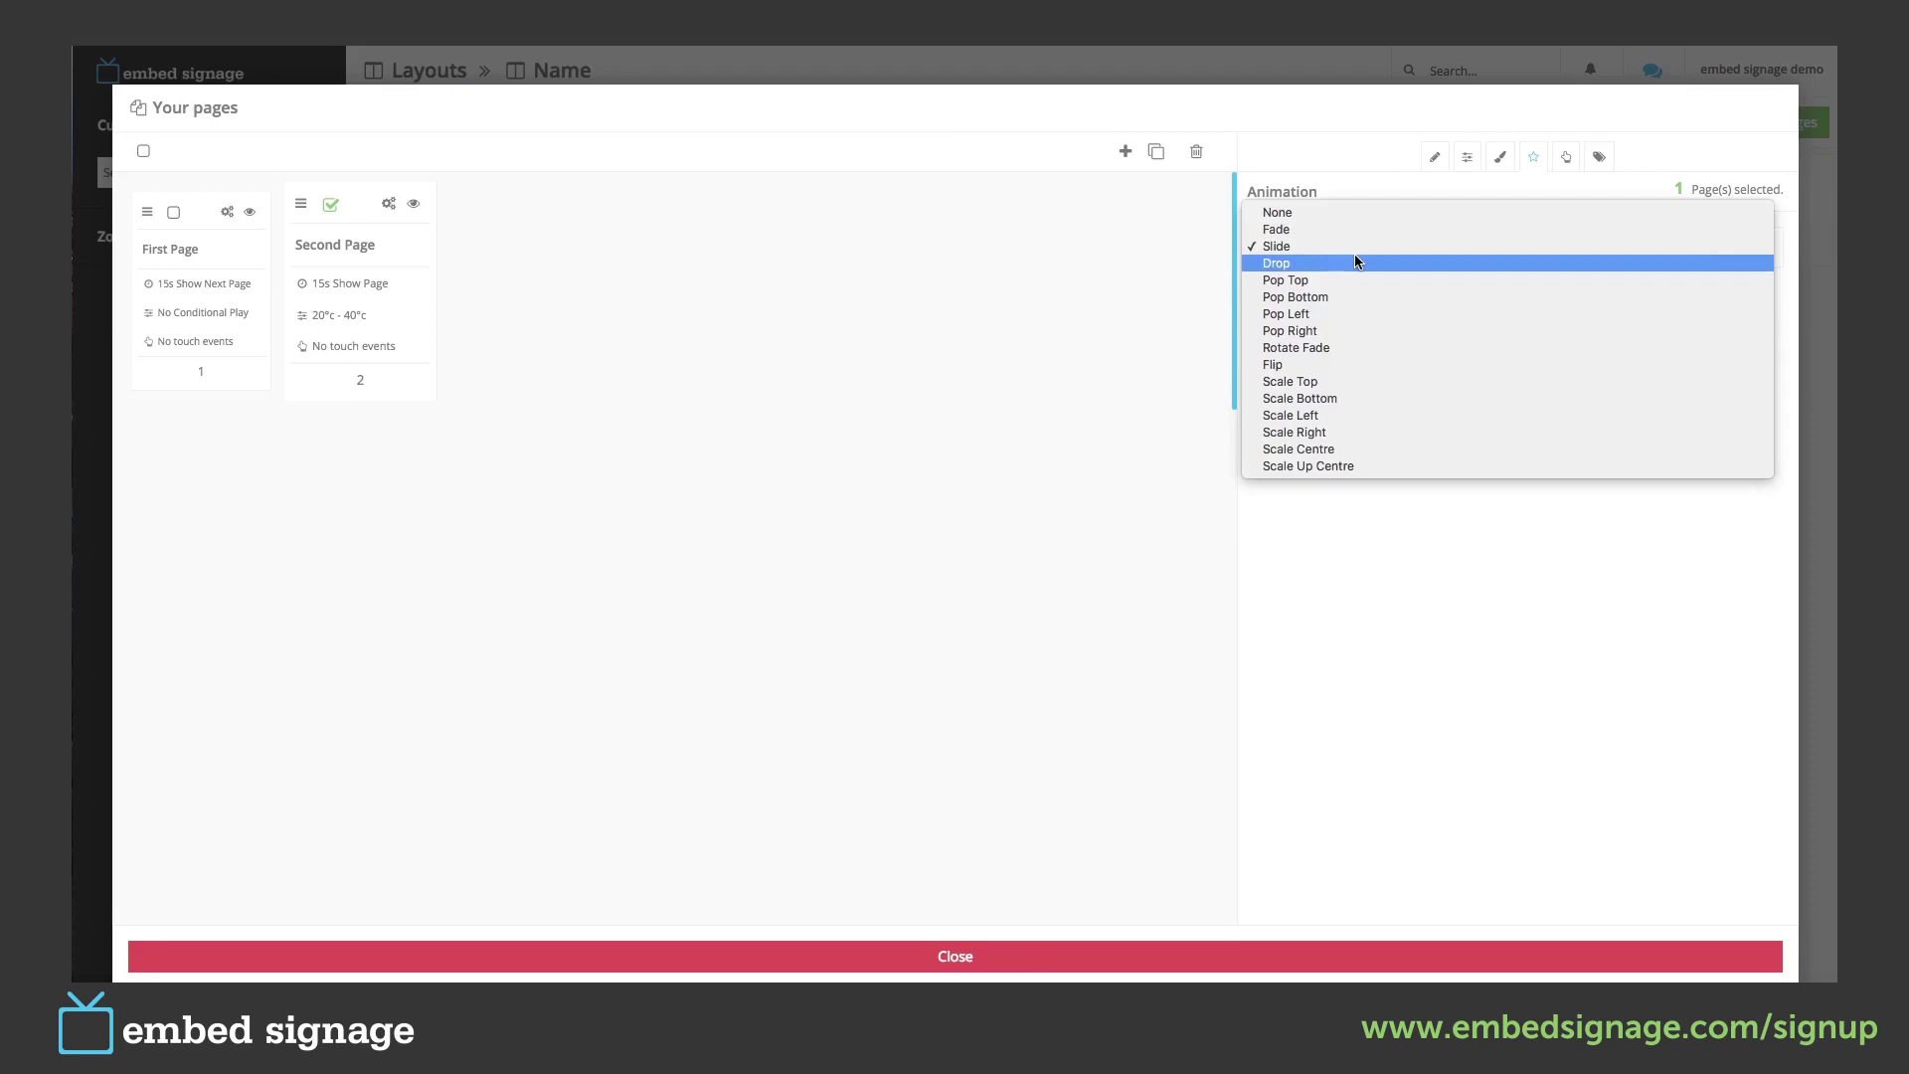
pyautogui.click(1321, 213)
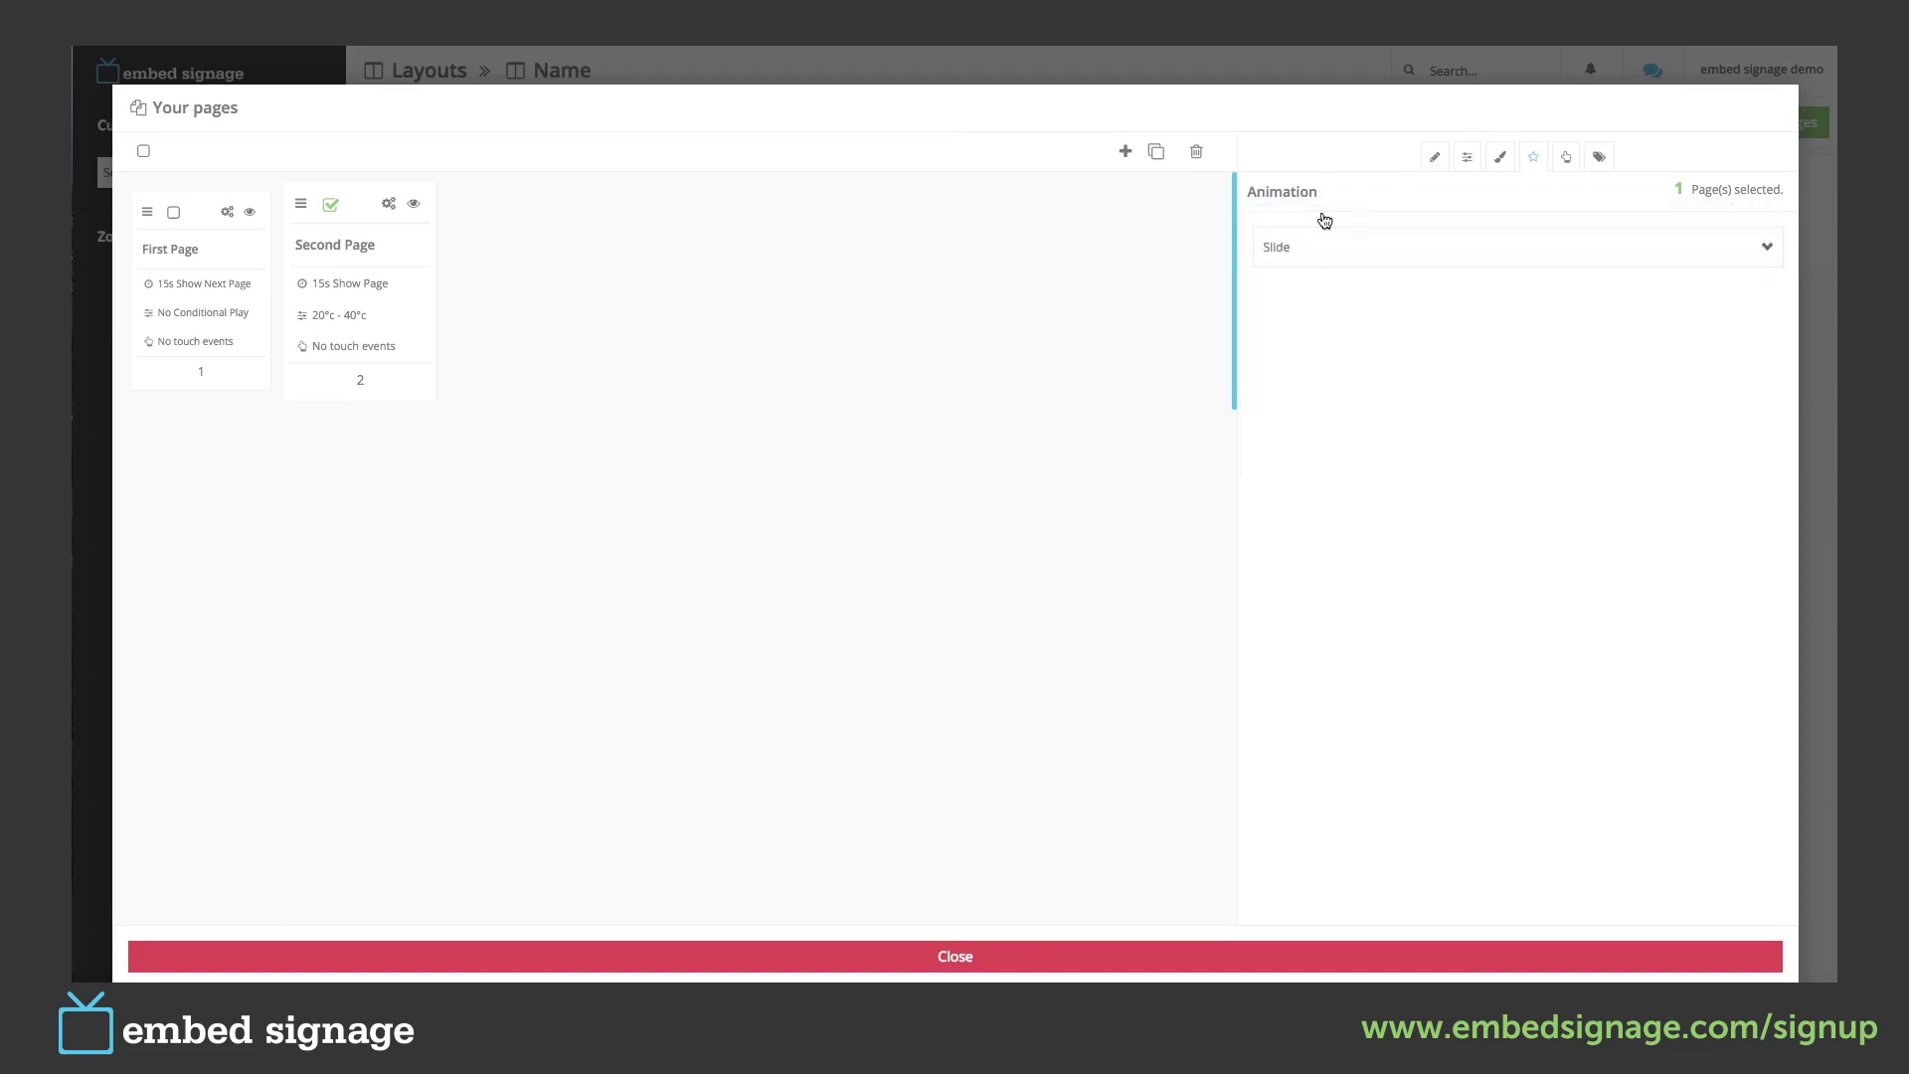
pyautogui.click(1567, 158)
pyautogui.click(1601, 159)
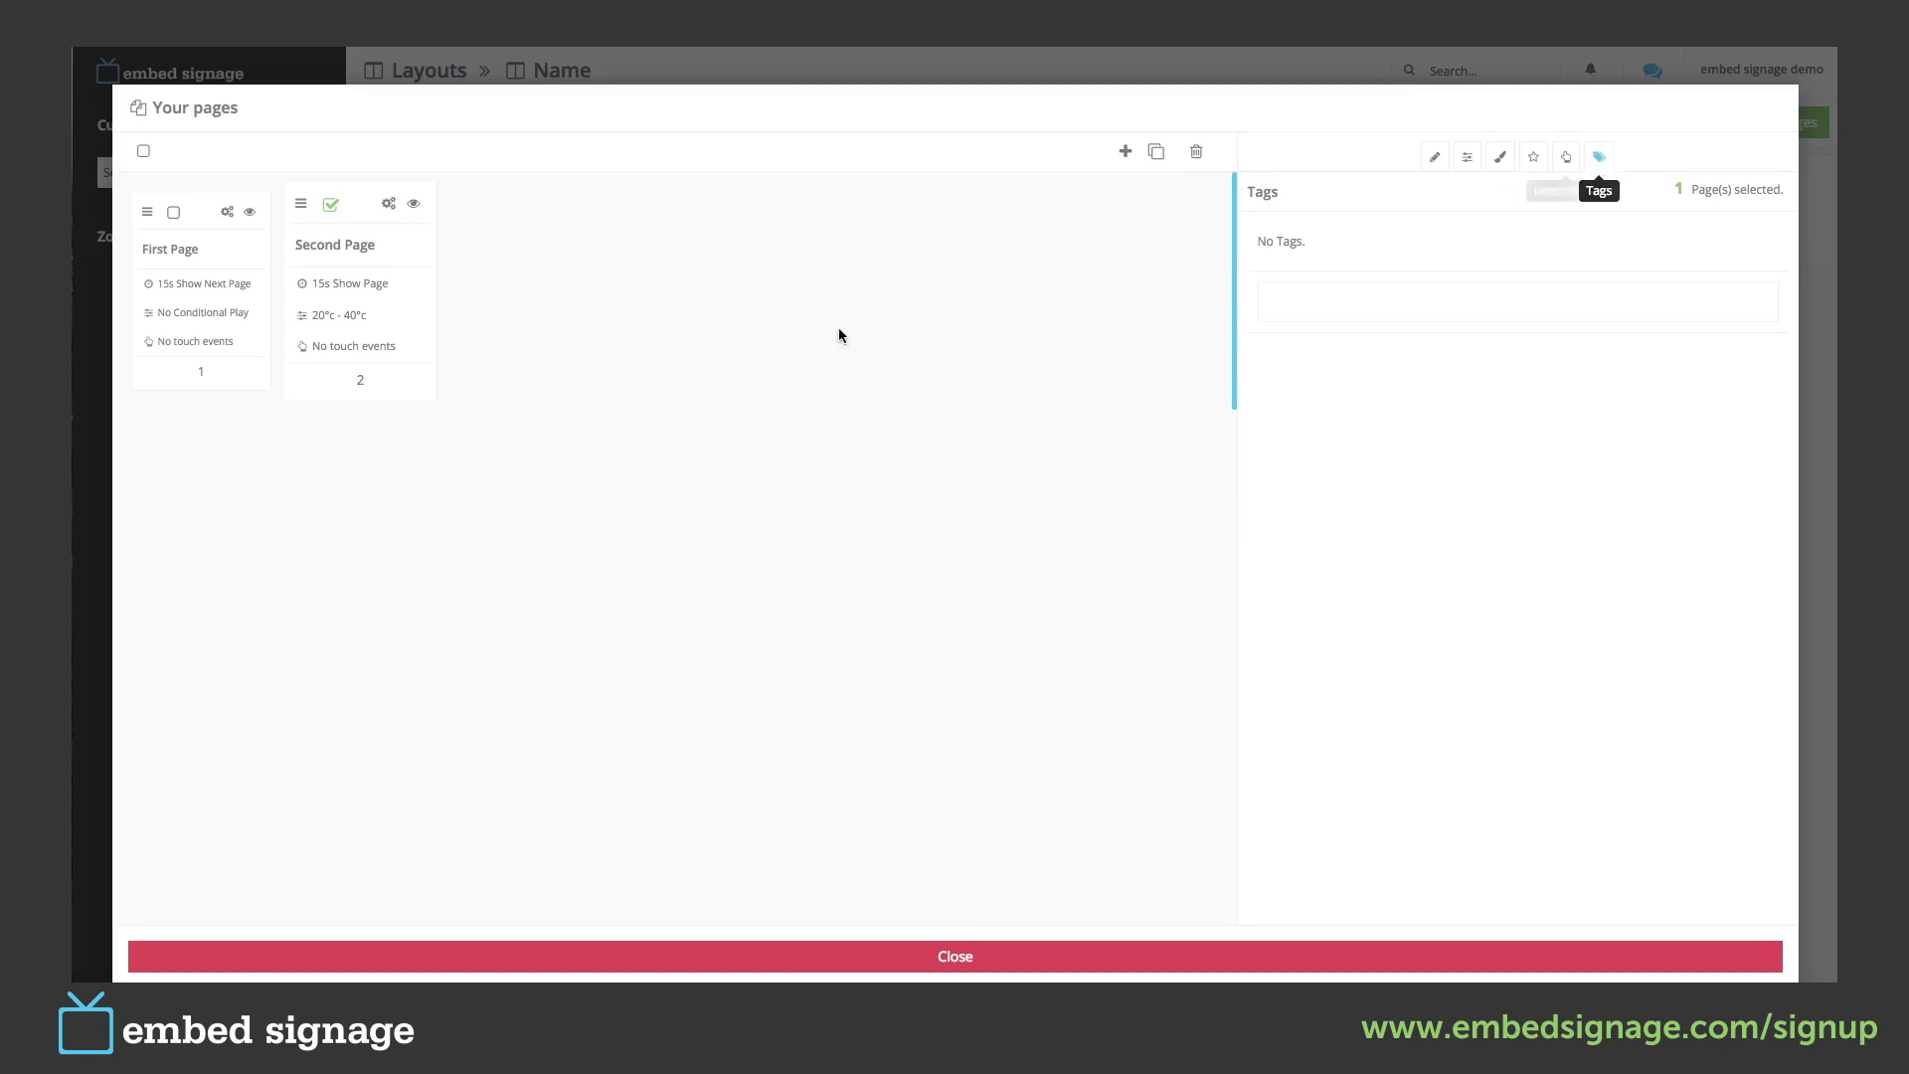
# Select all pages and show their shared general timeout settings.
pyautogui.click(144, 152)
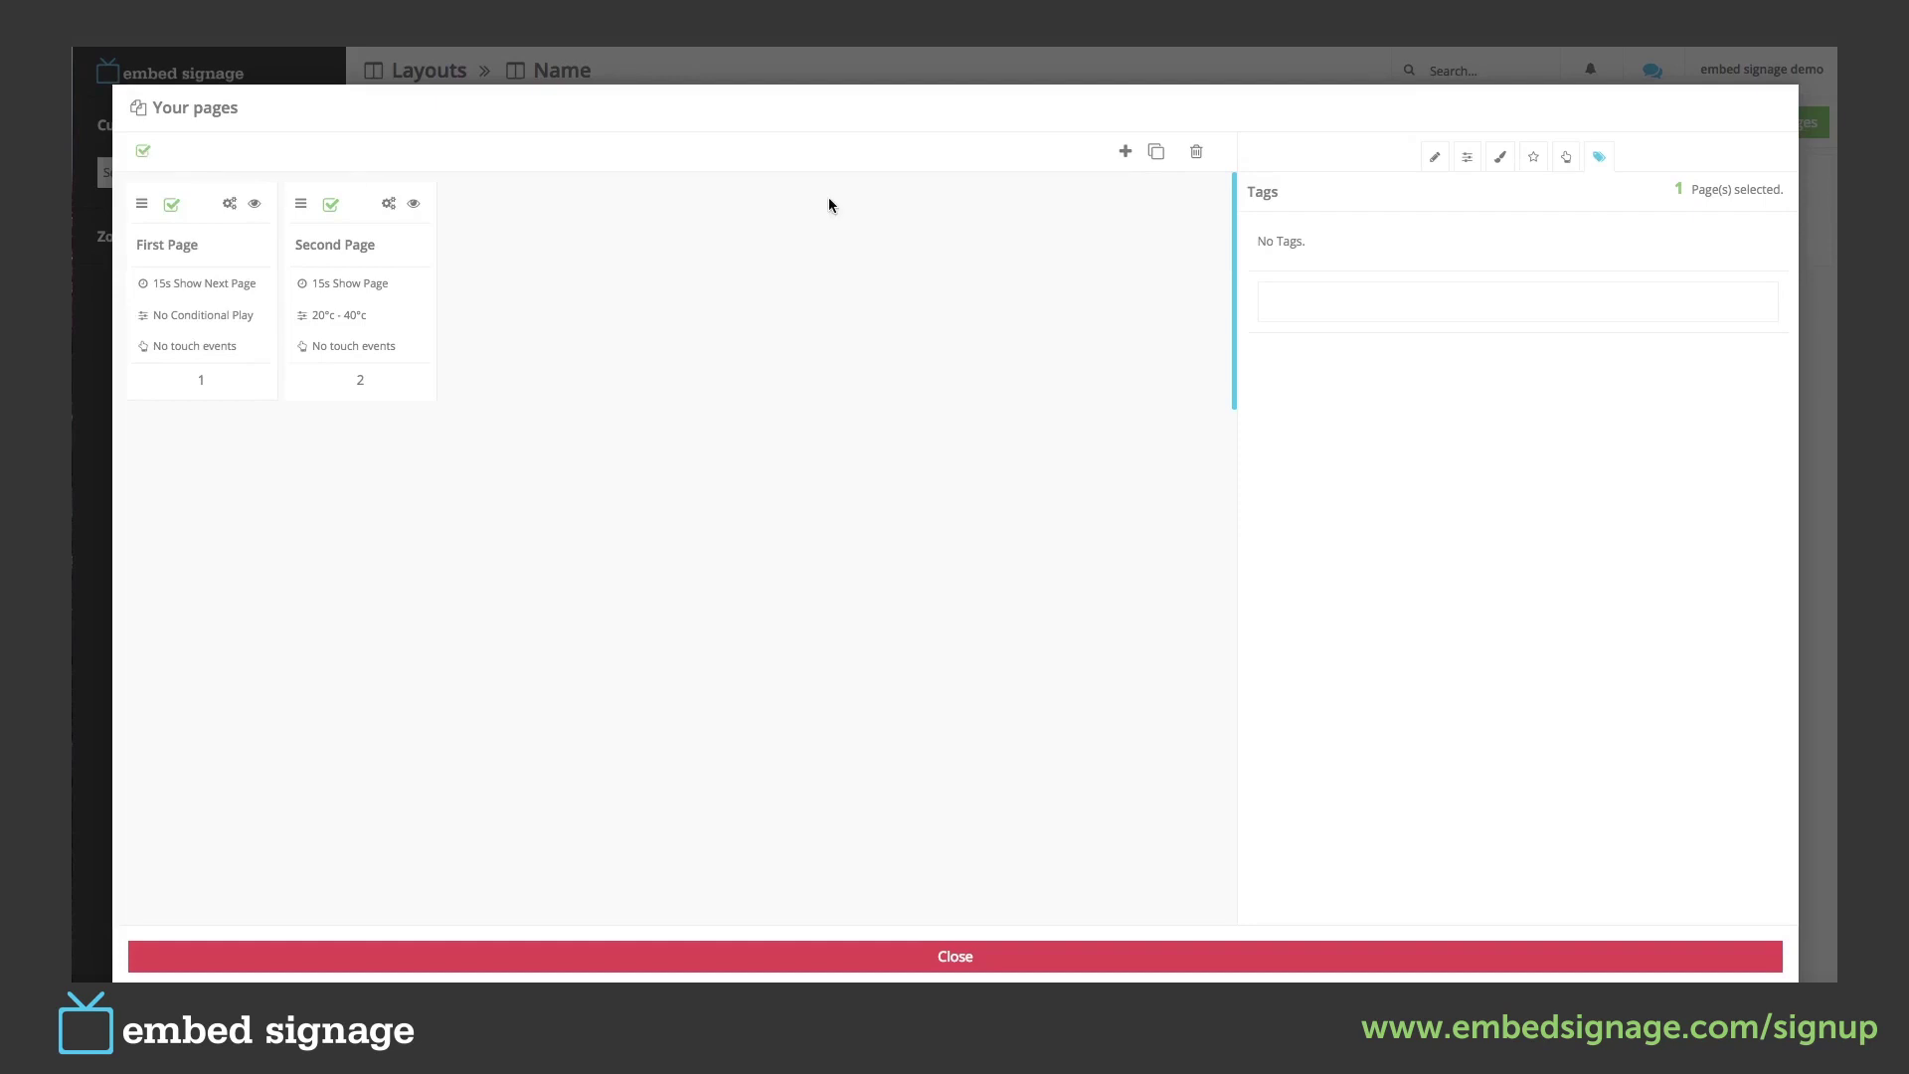
pyautogui.click(1435, 159)
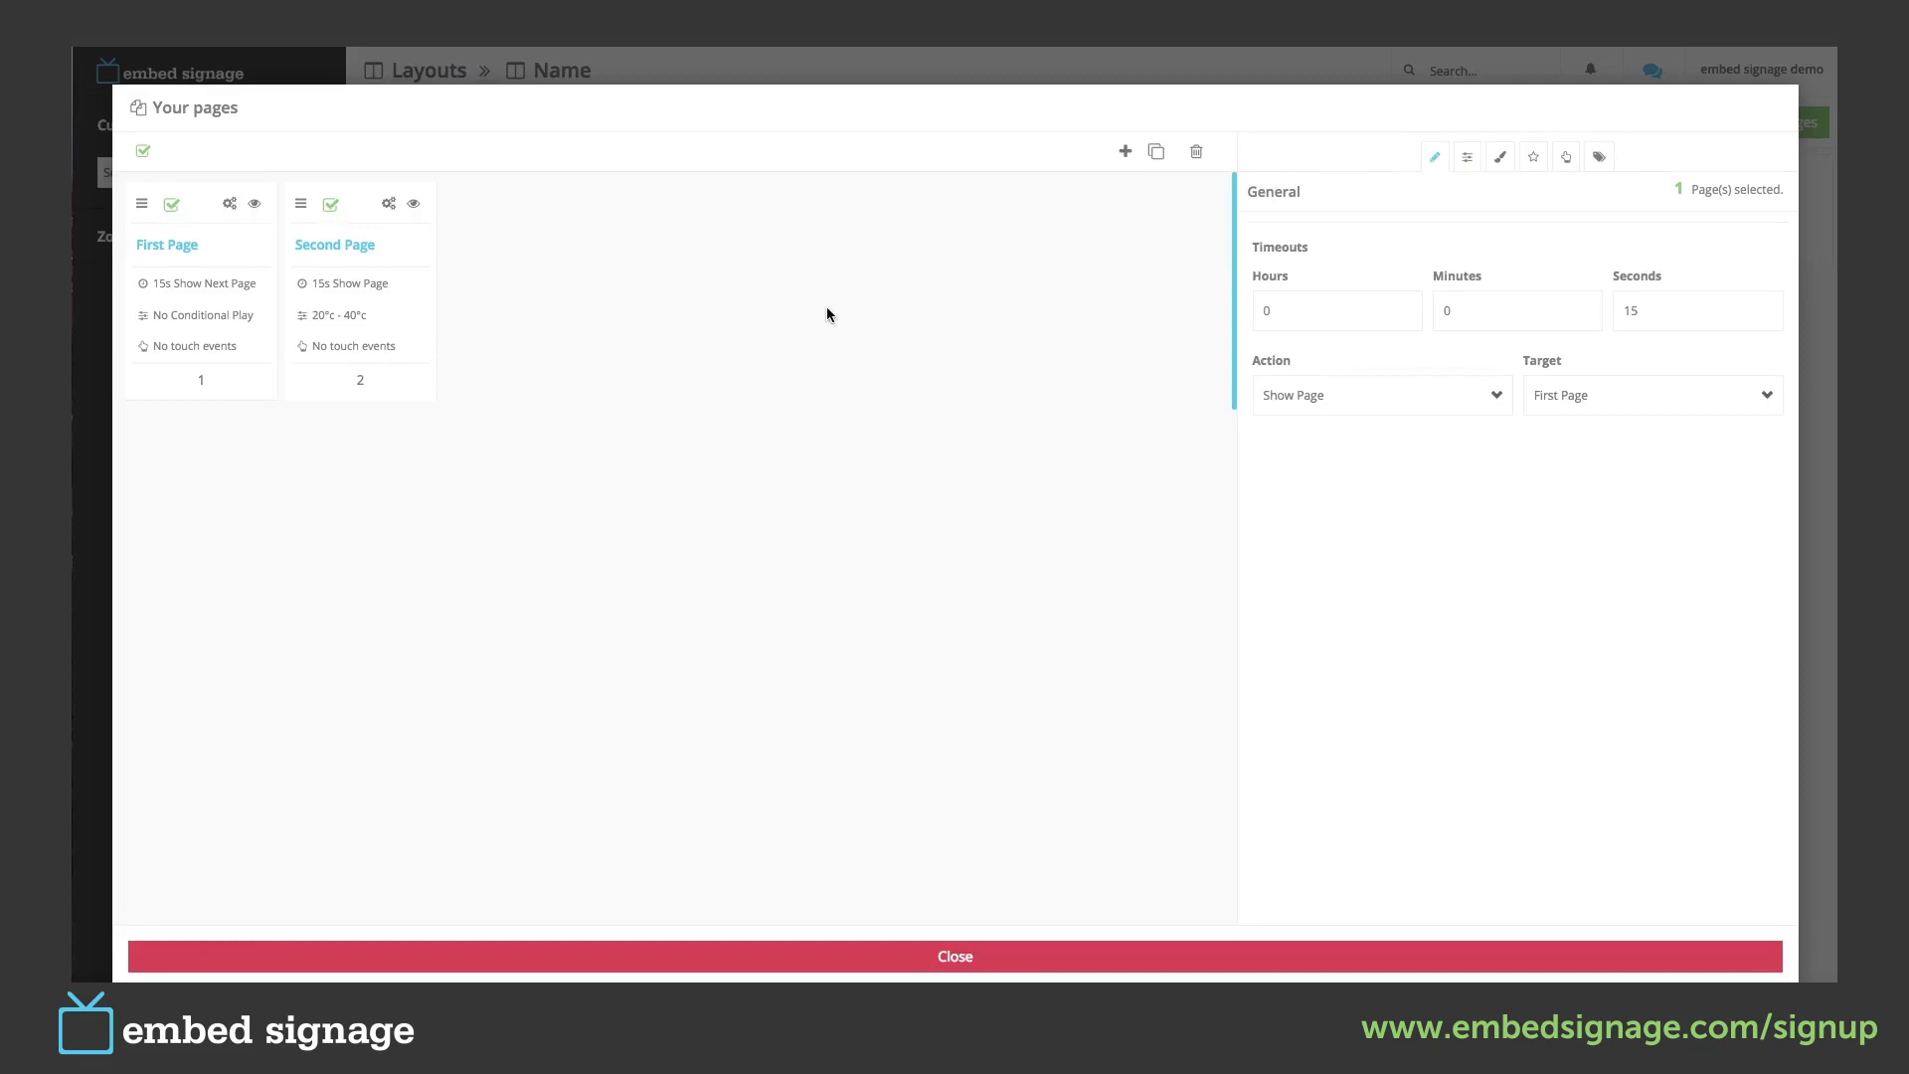
# Set the timeout of both selected pages to 20 seconds with the action Show Next Page.
pyautogui.moveTo(1637, 310); pyautogui.dragTo(1607, 316)
pyautogui.write('20')
pyautogui.click(1387, 395)
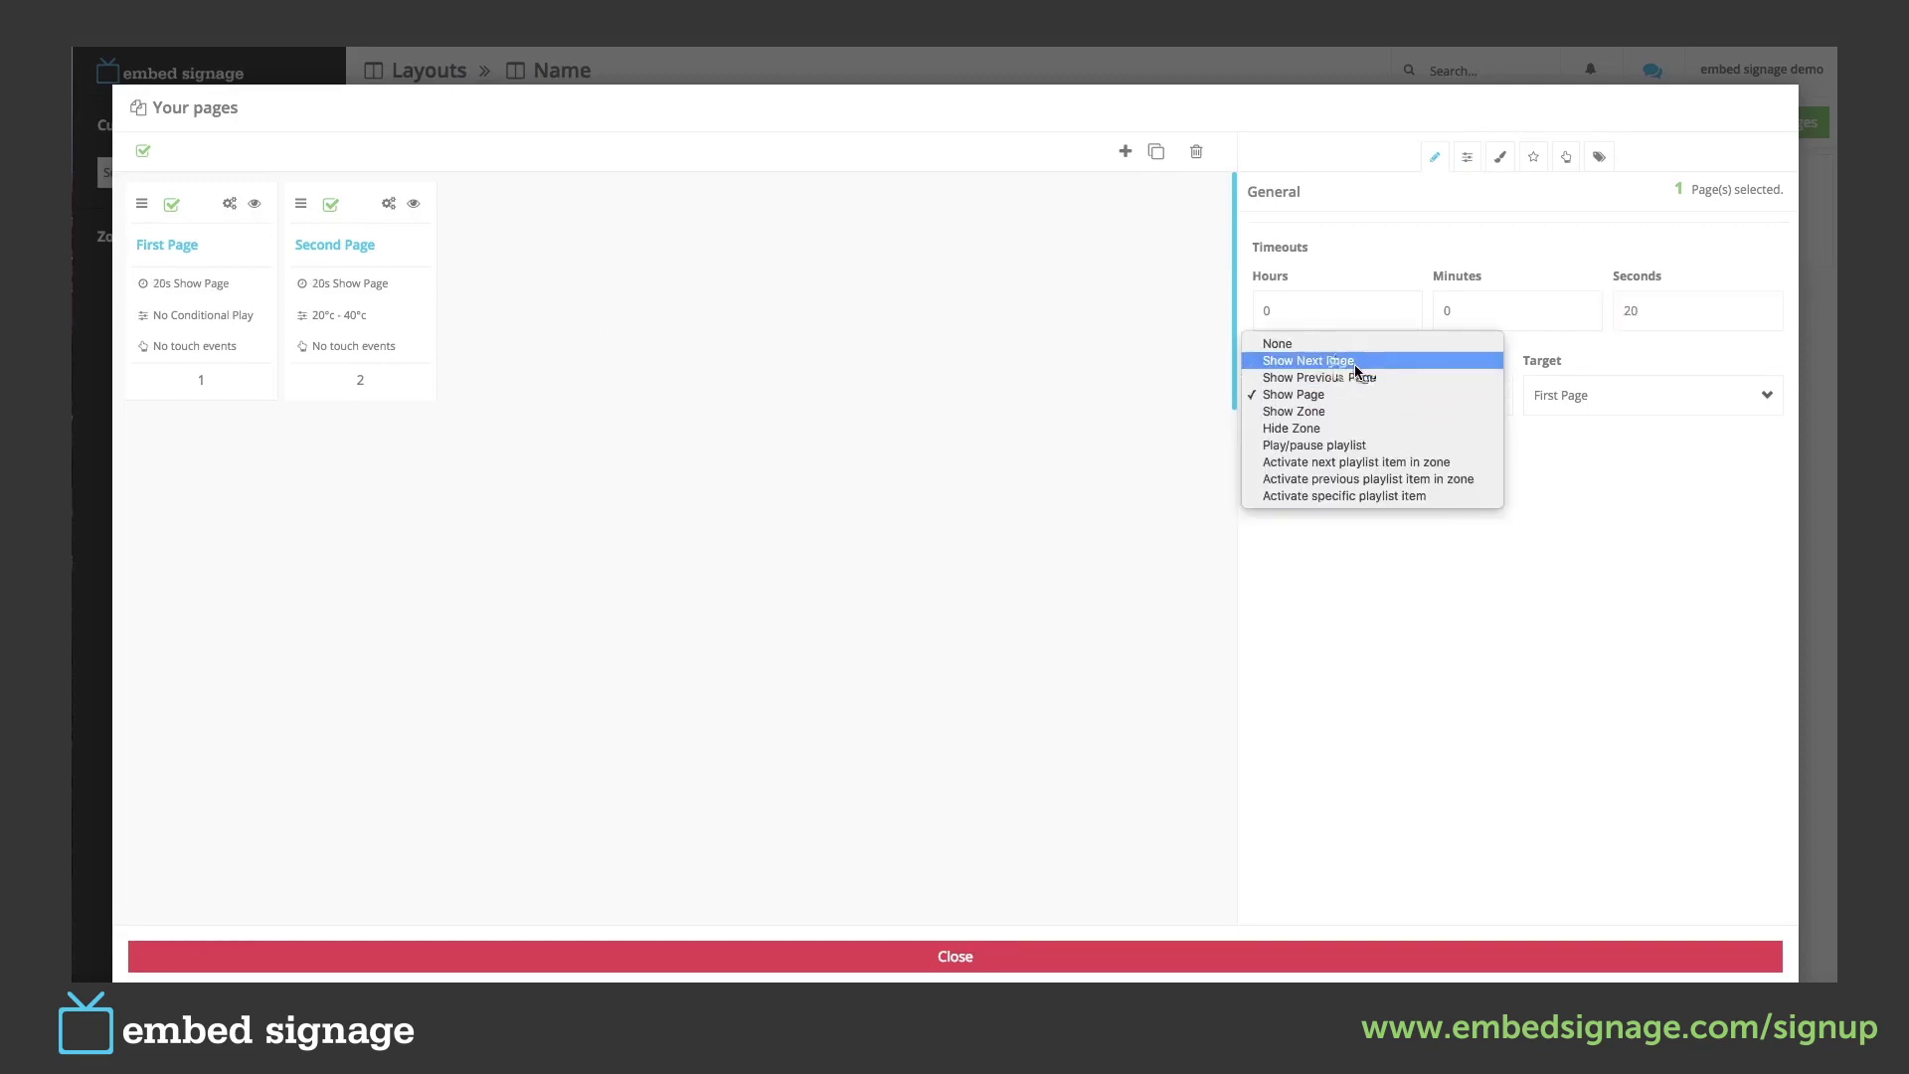
pyautogui.click(1356, 362)
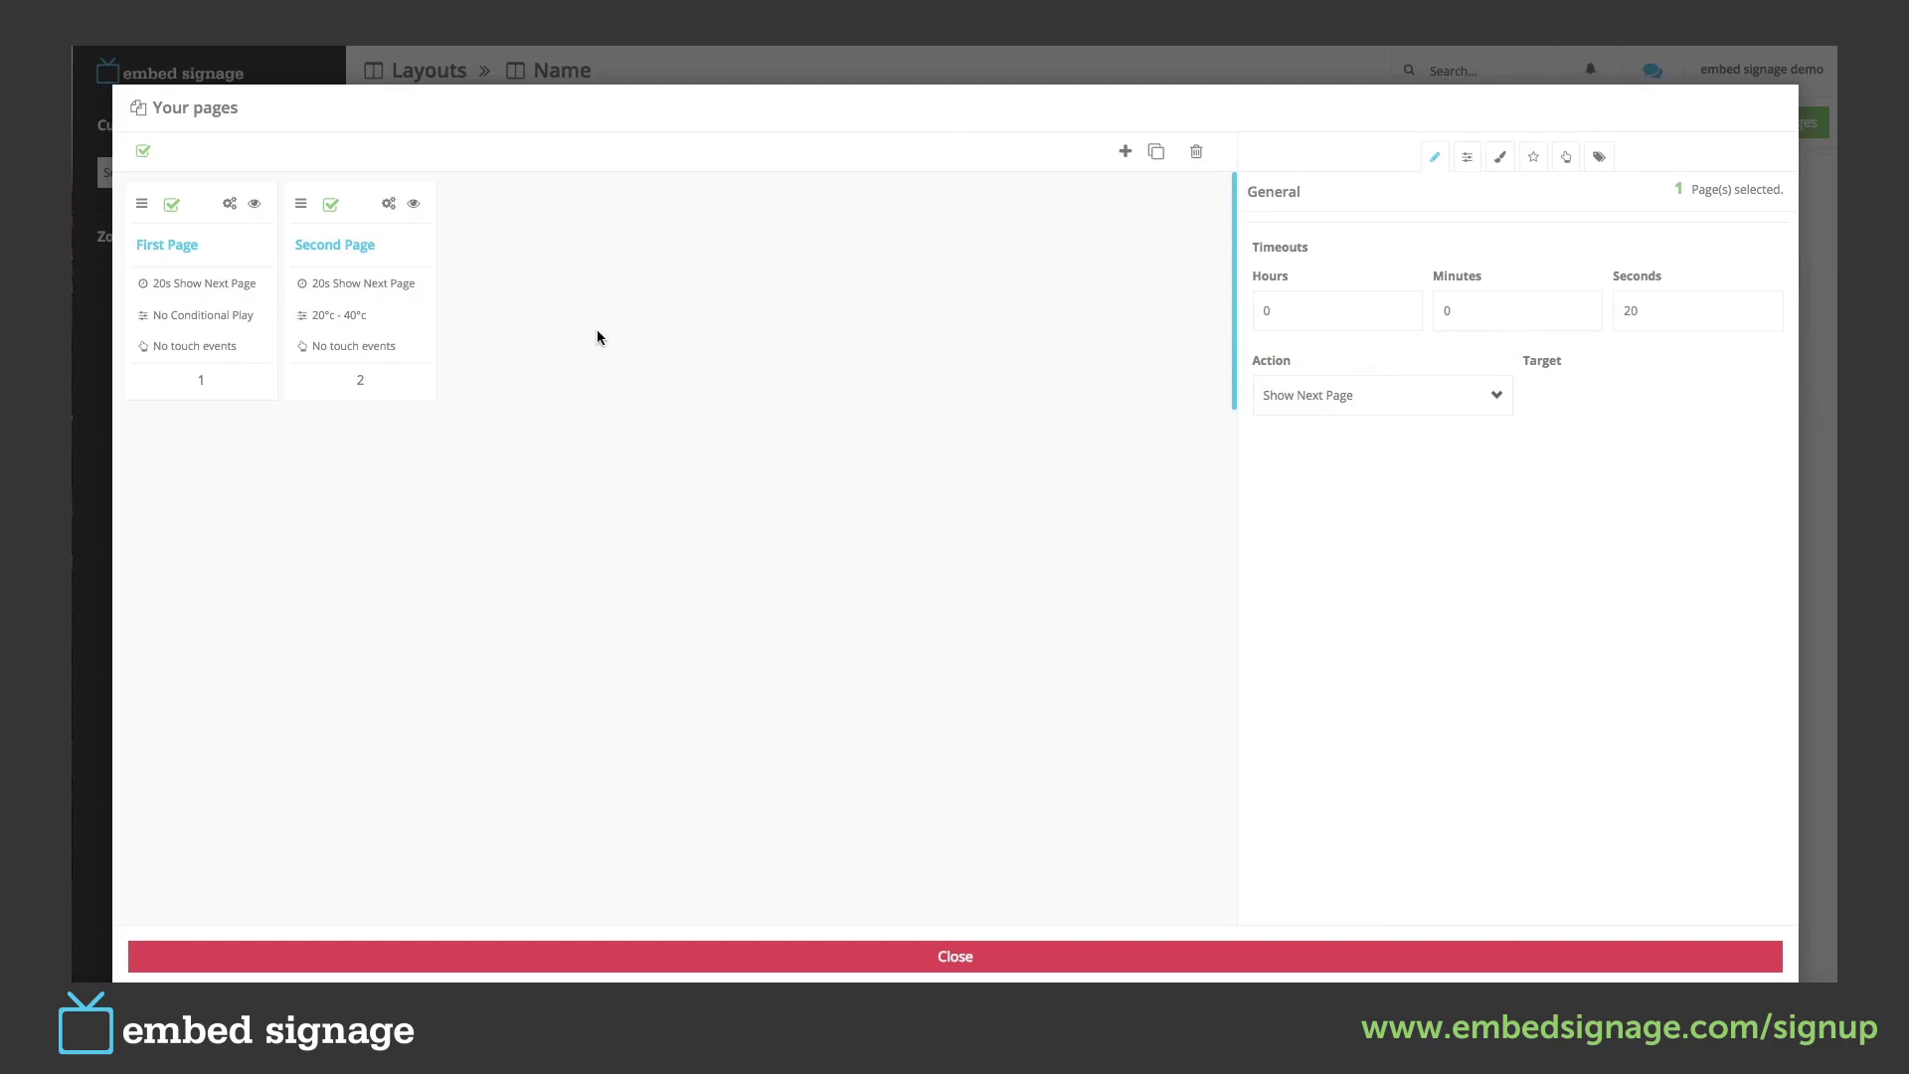
# View Second Page in the layout editor, switch to First Page and return to Second Page.
pyautogui.click(417, 207)
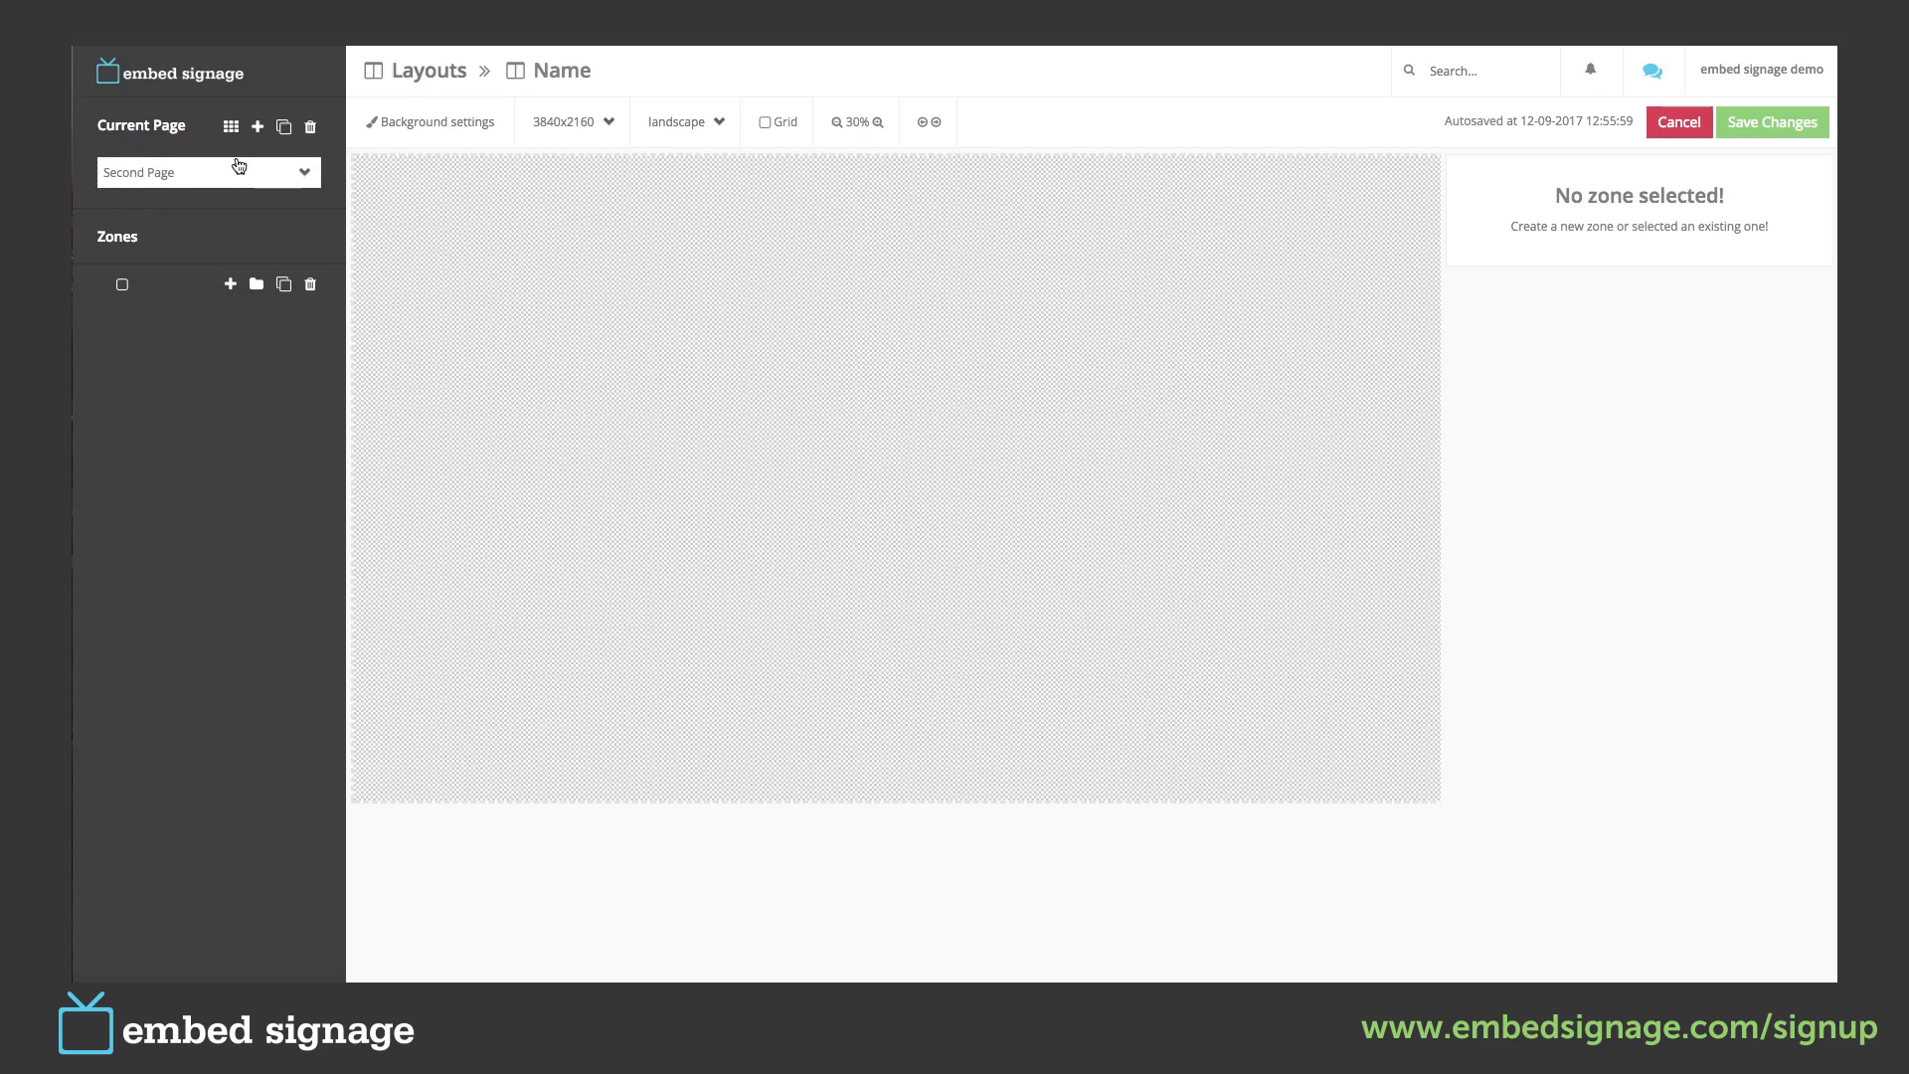
pyautogui.click(306, 176)
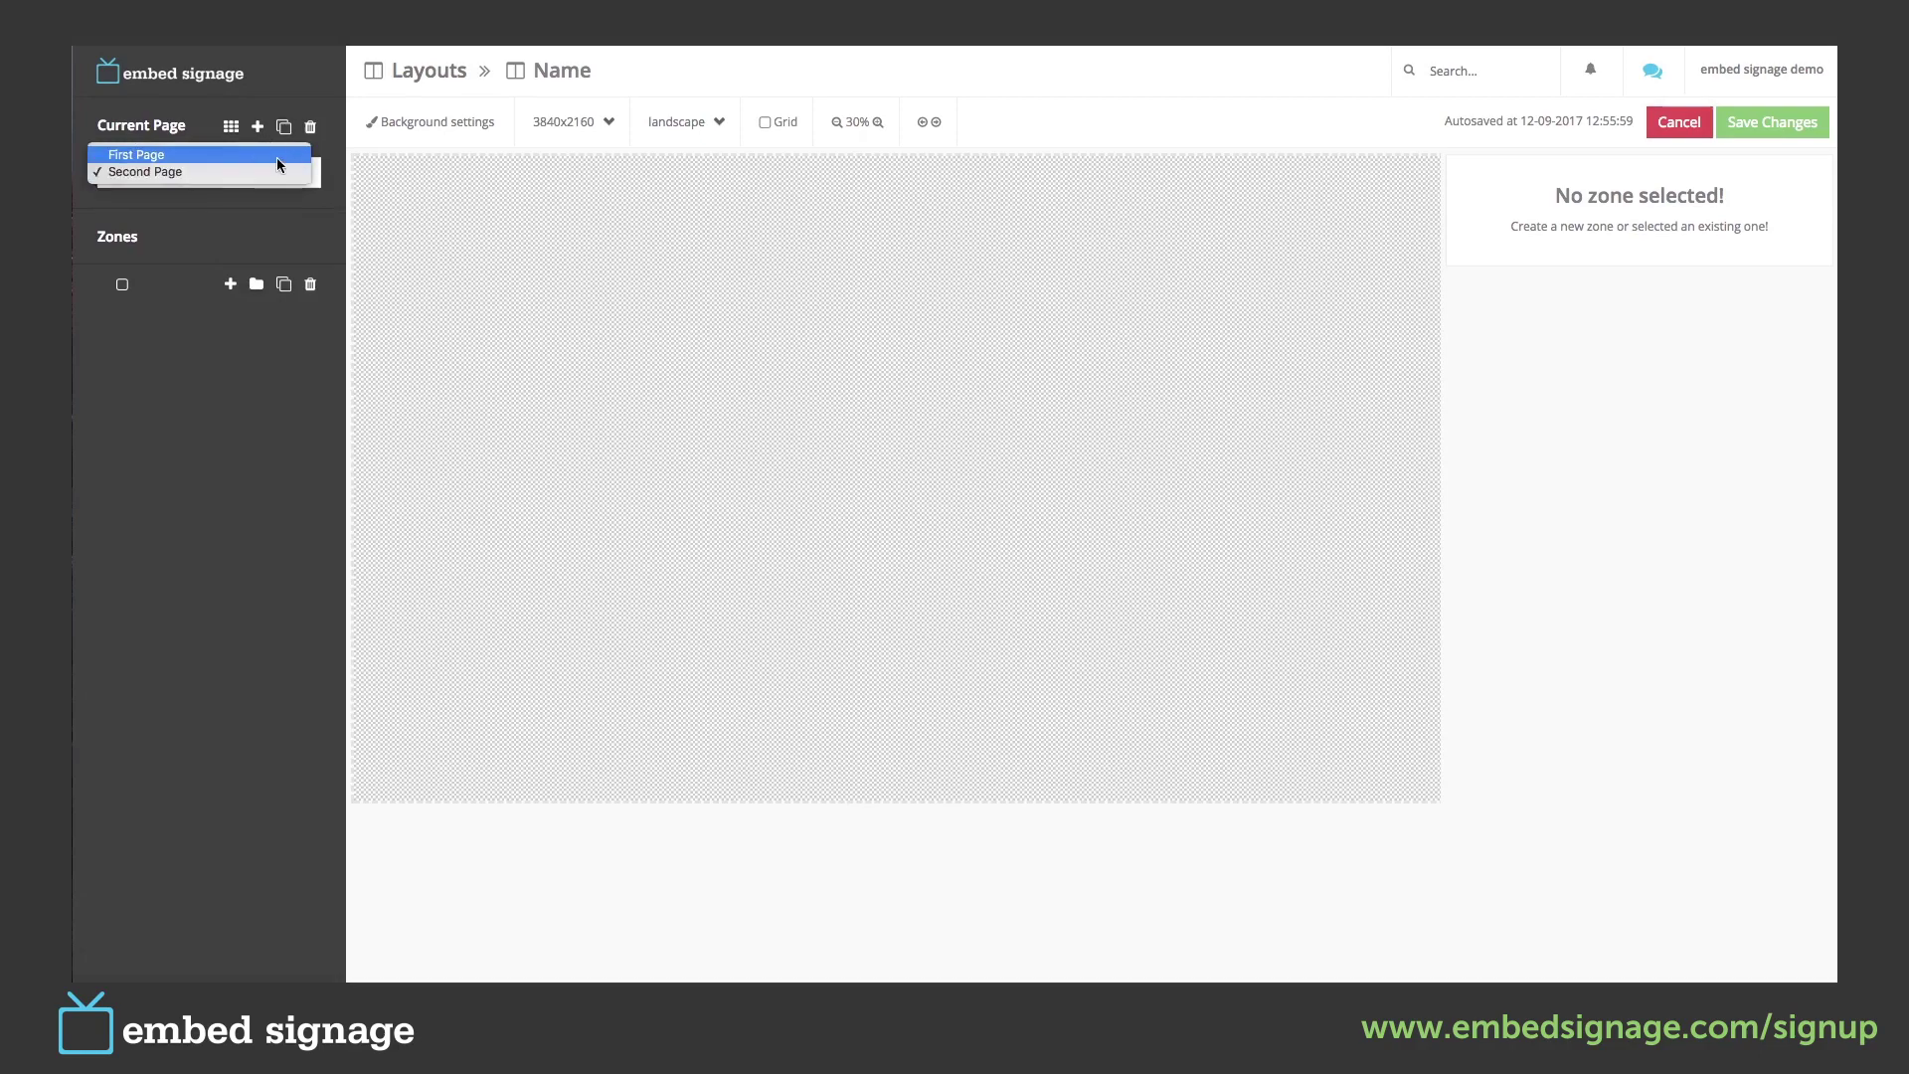
pyautogui.click(278, 157)
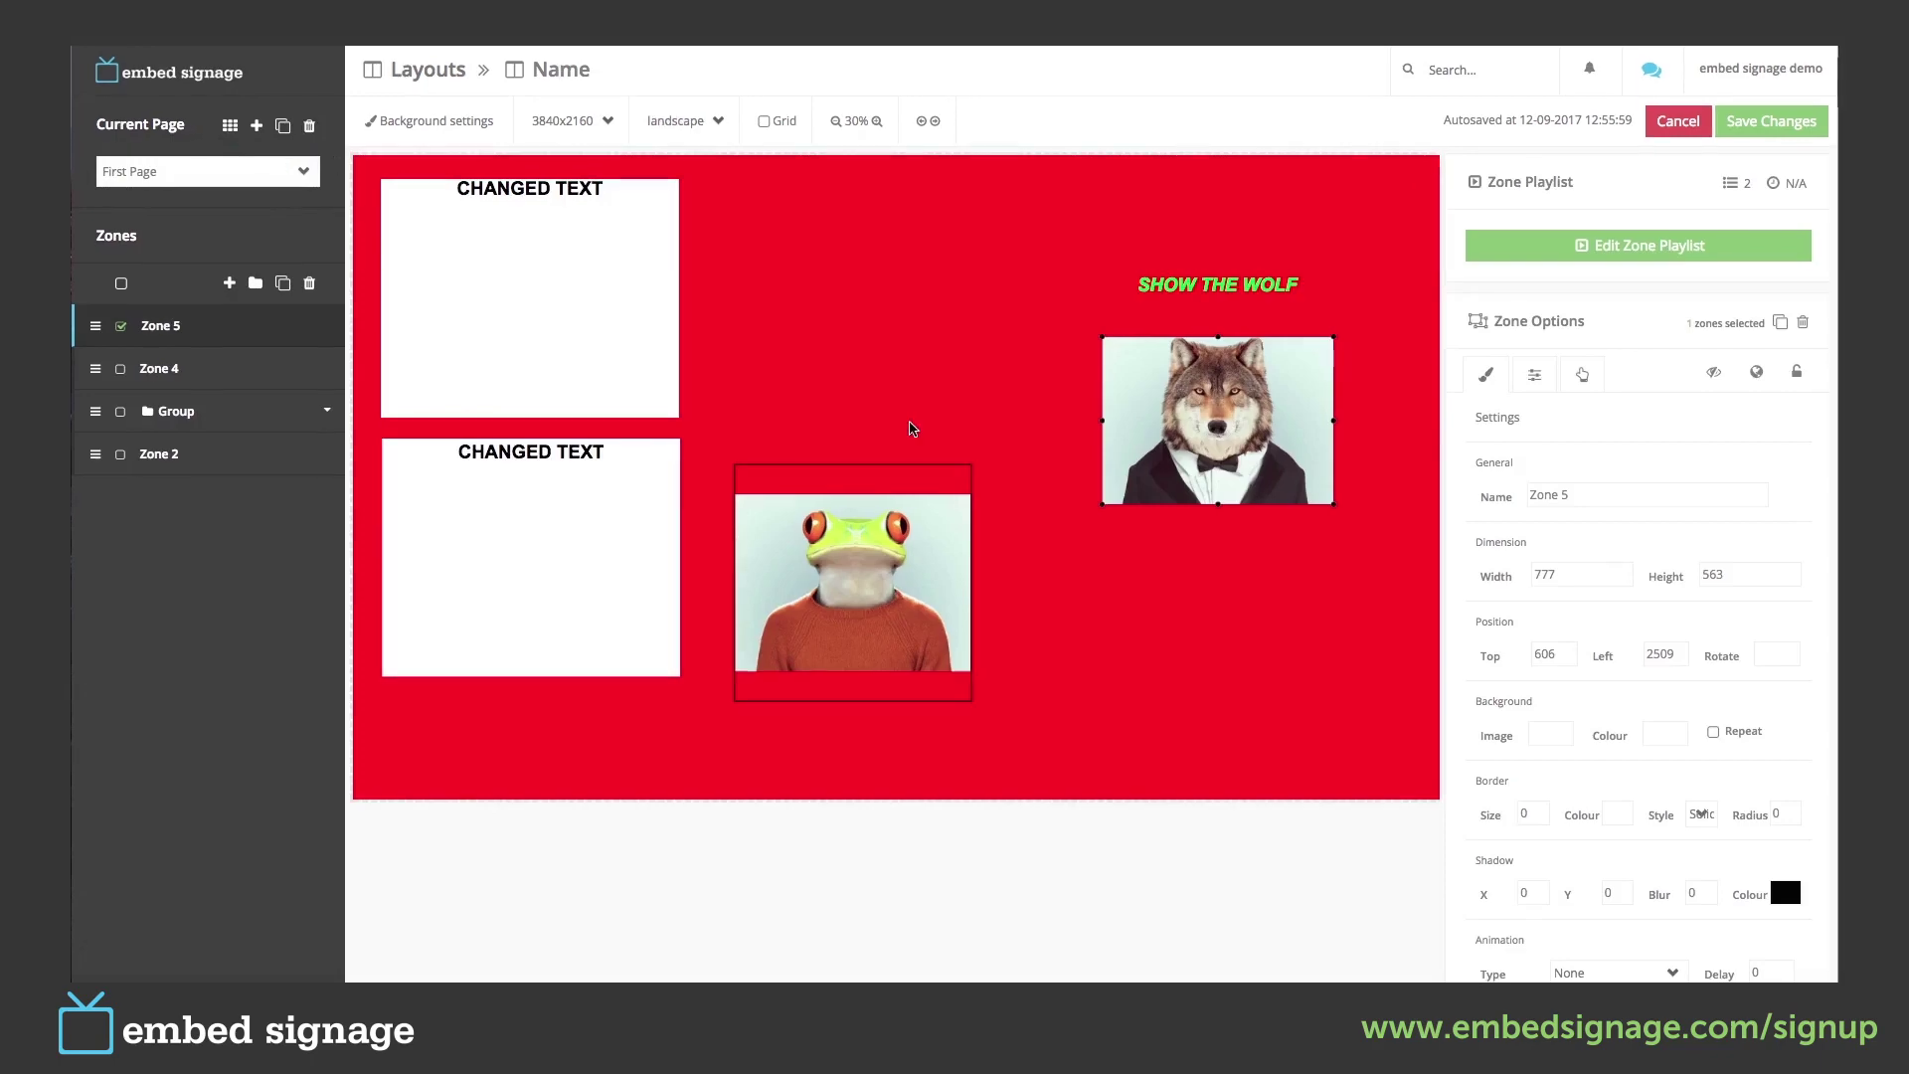
pyautogui.click(231, 185)
pyautogui.click(230, 190)
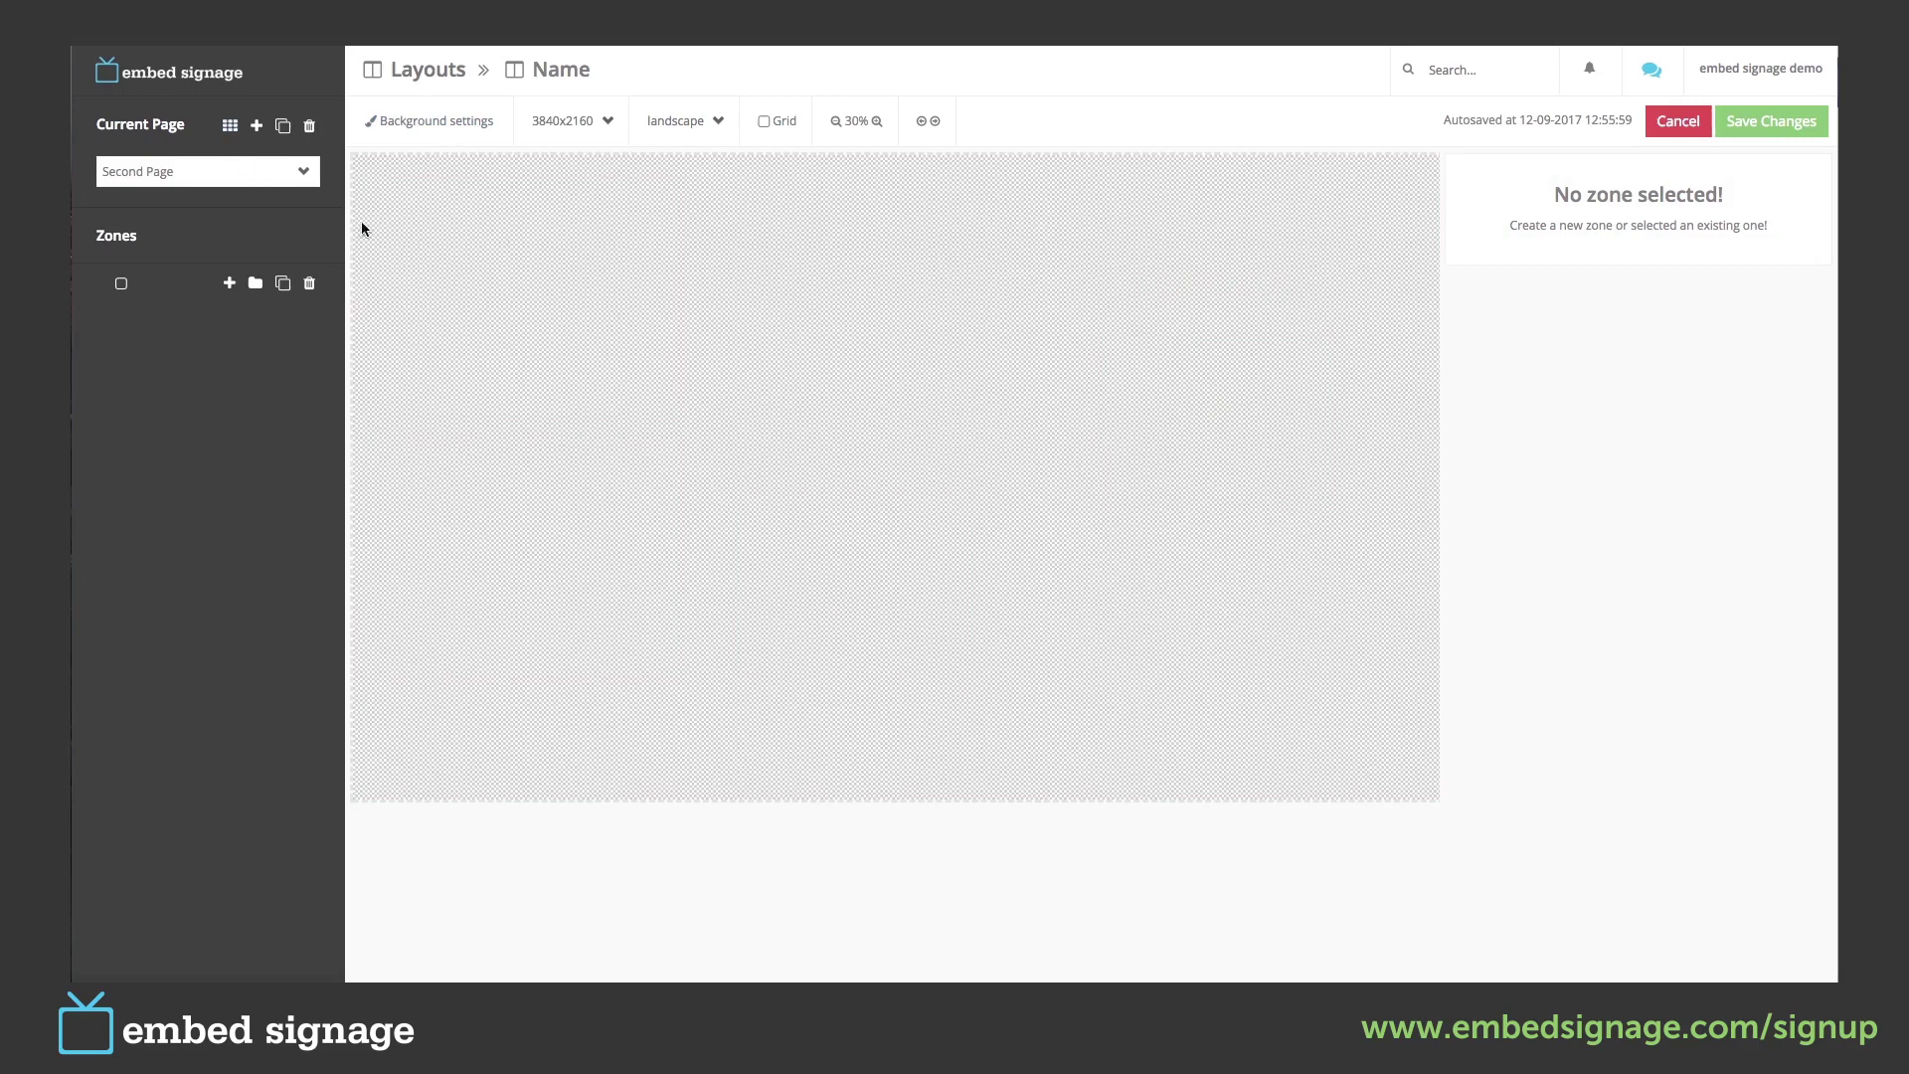
# Set Second Page's background colour to black (000000) at 100 opacity and show Second Page in the layout editor.
pyautogui.click(230, 126)
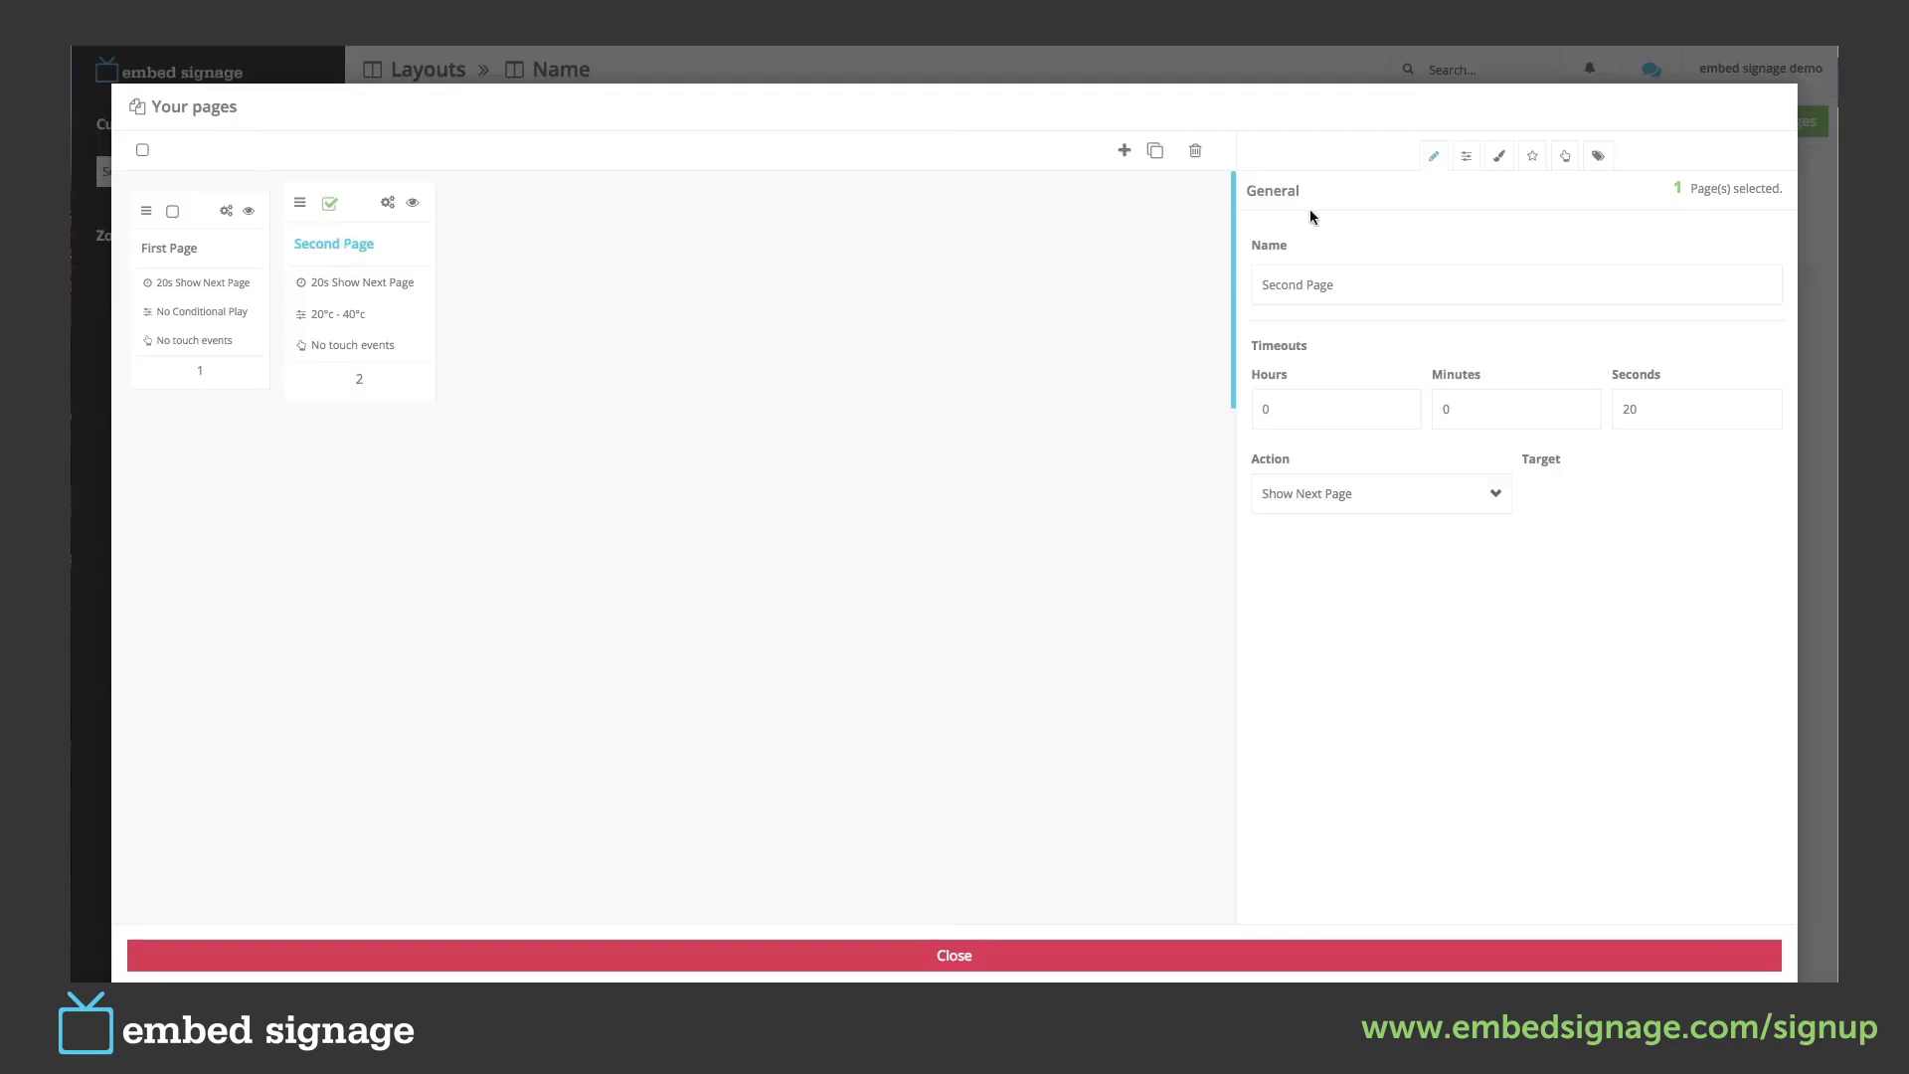
pyautogui.click(1498, 157)
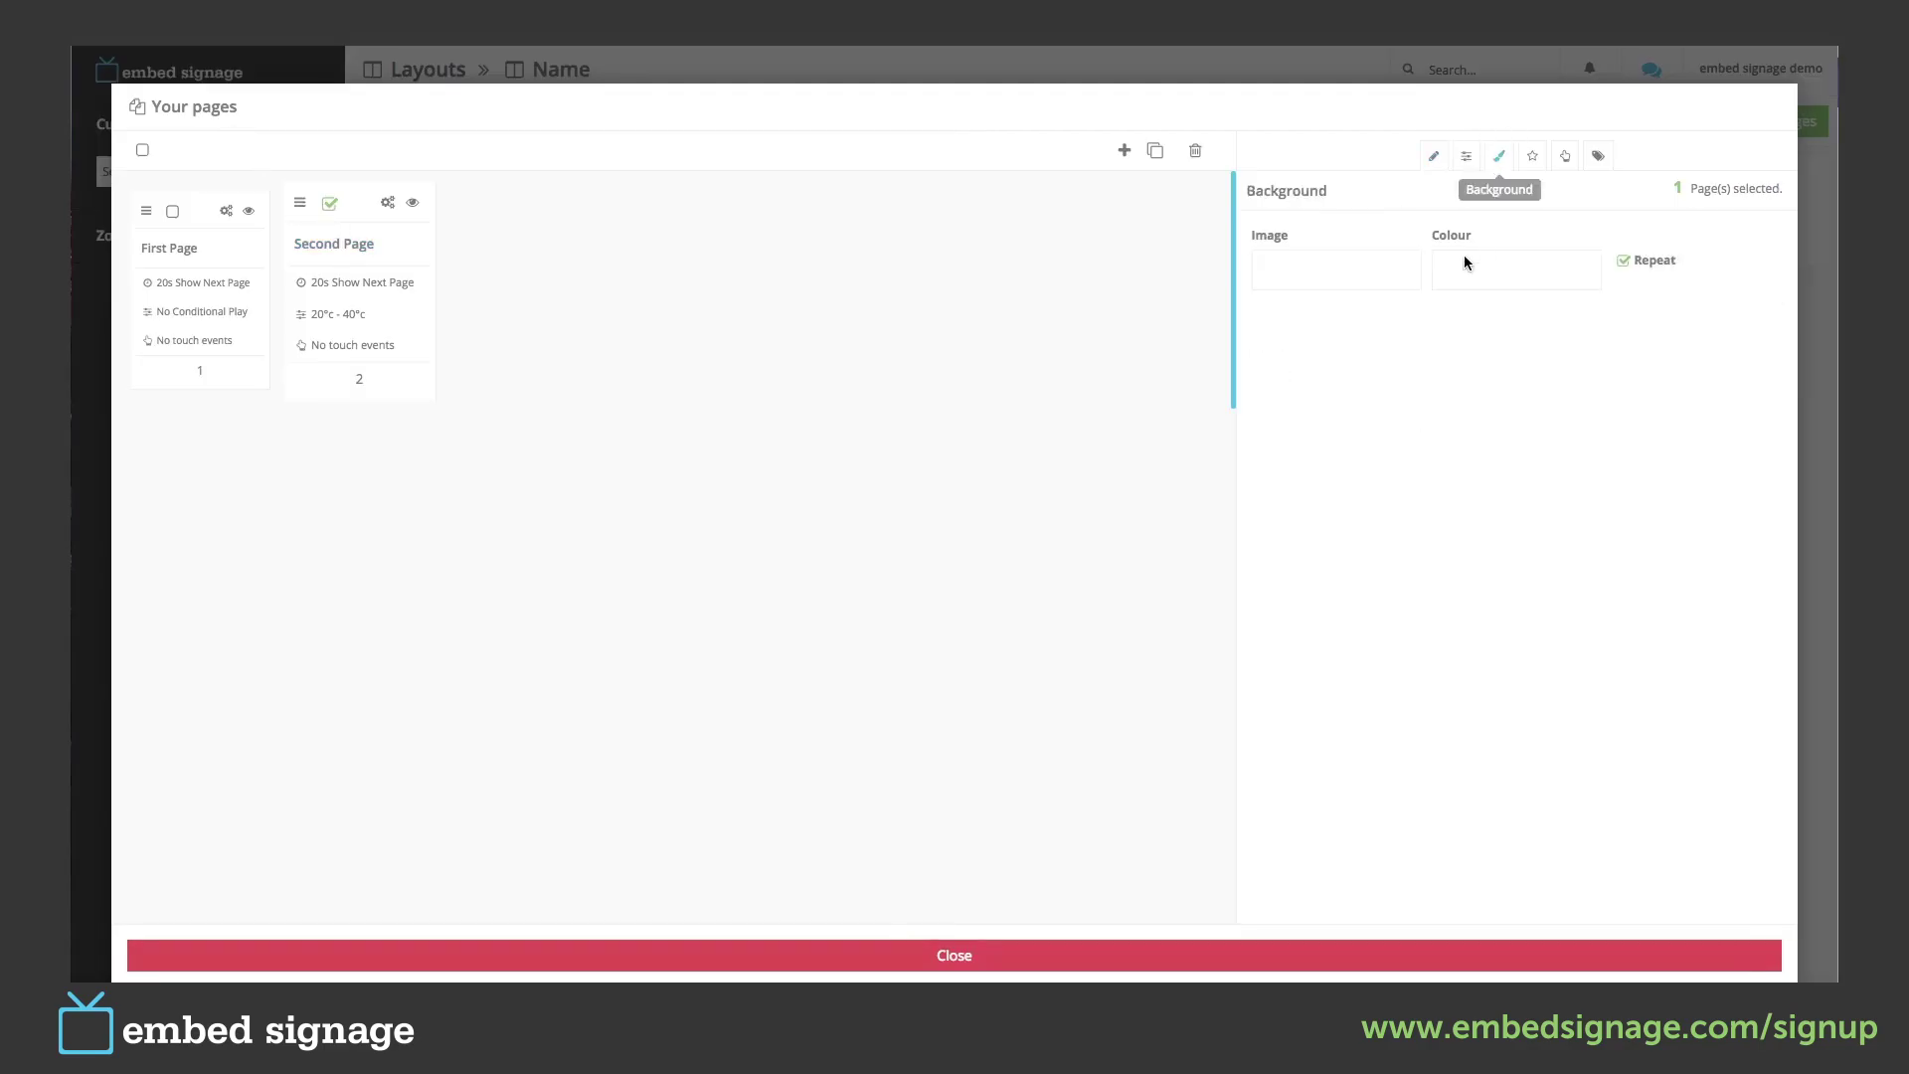
pyautogui.click(1478, 262)
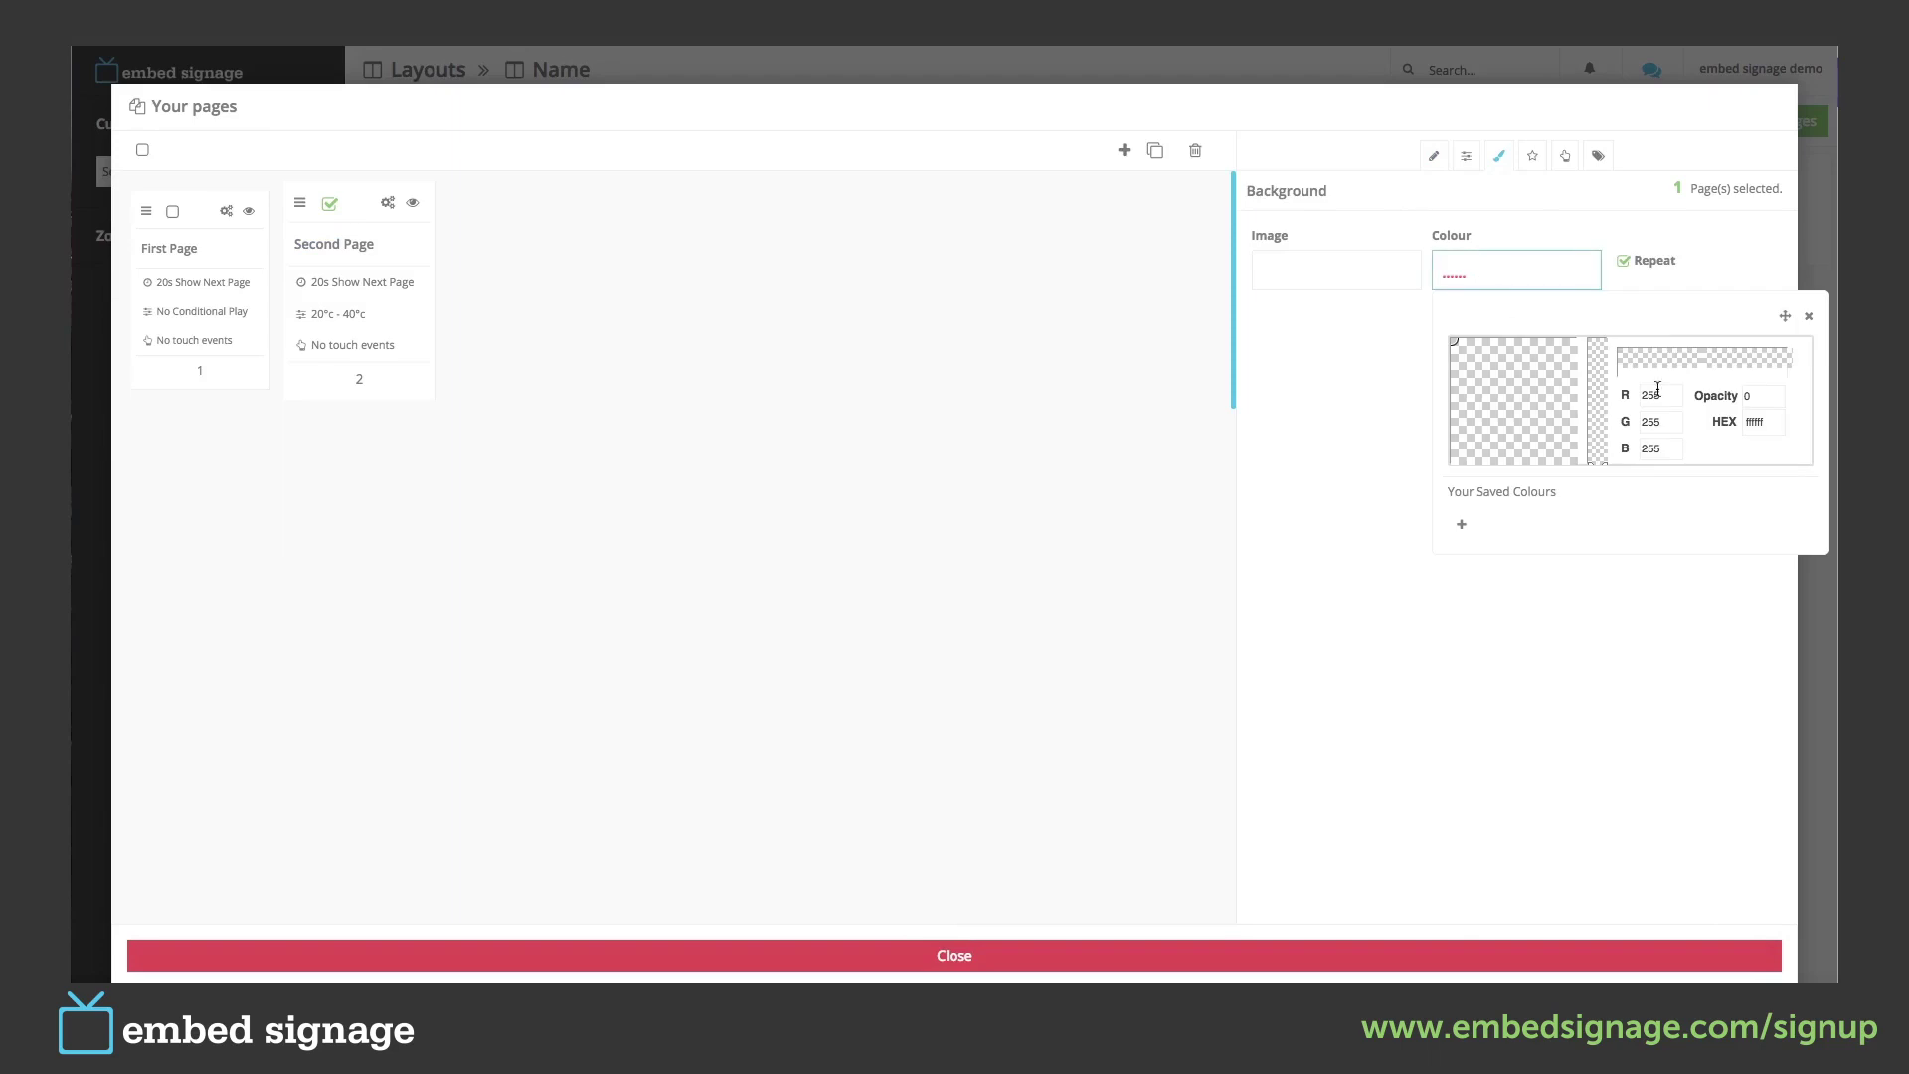
pyautogui.click(1745, 396)
pyautogui.write('100')
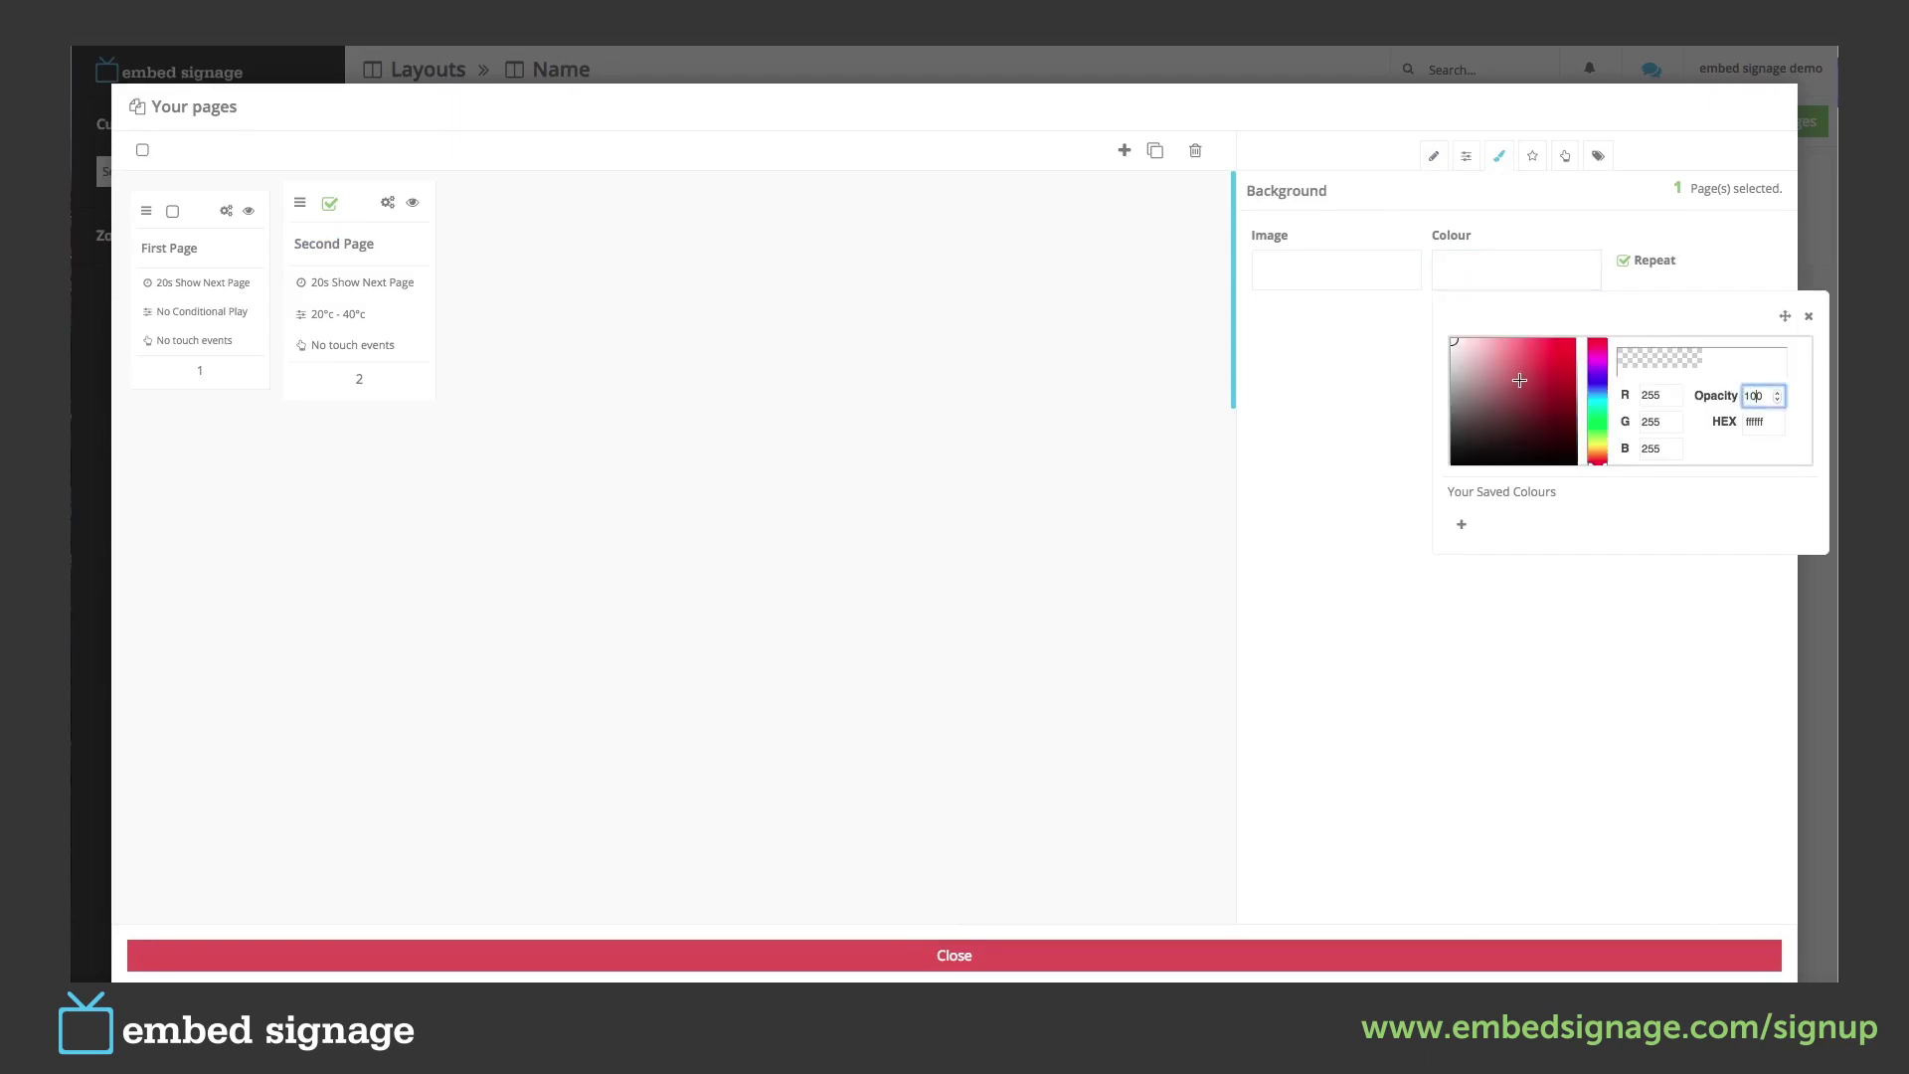
pyautogui.moveTo(1519, 380); pyautogui.dragTo(1585, 477)
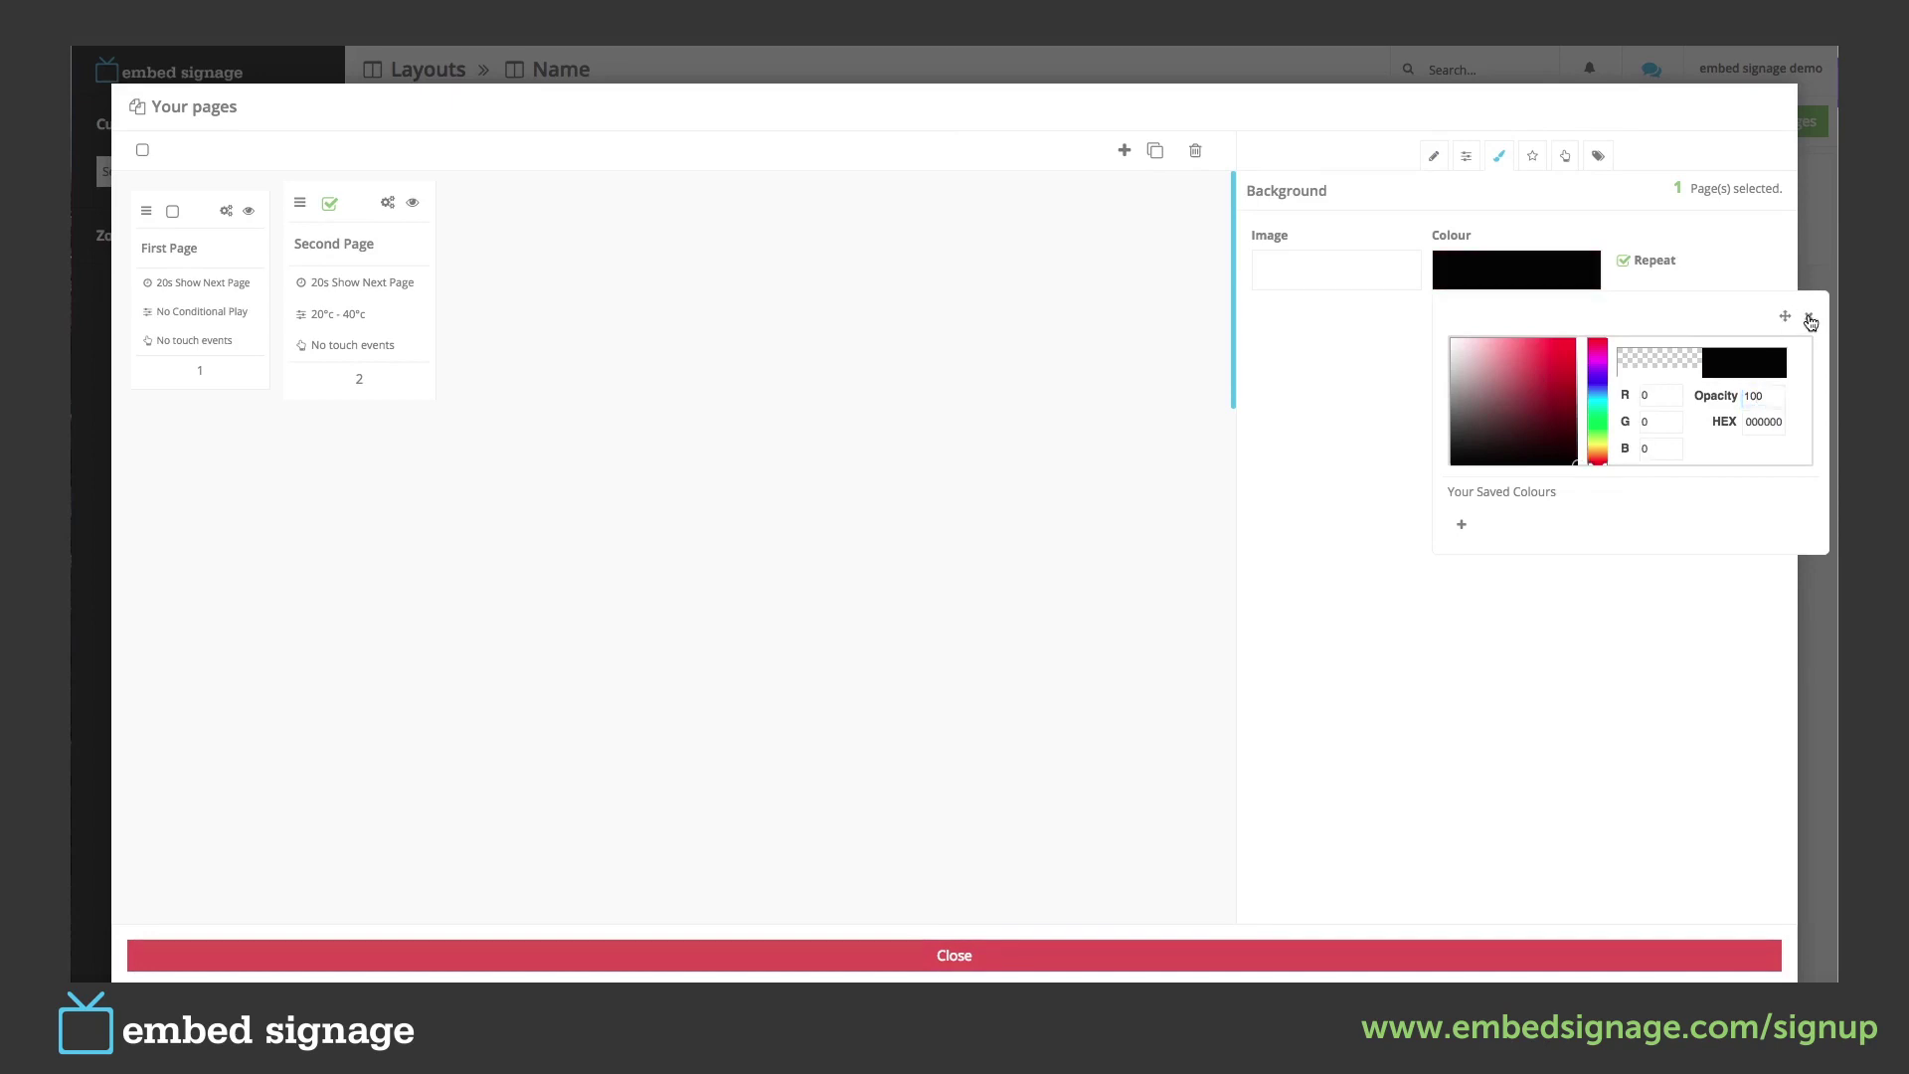
pyautogui.click(1808, 319)
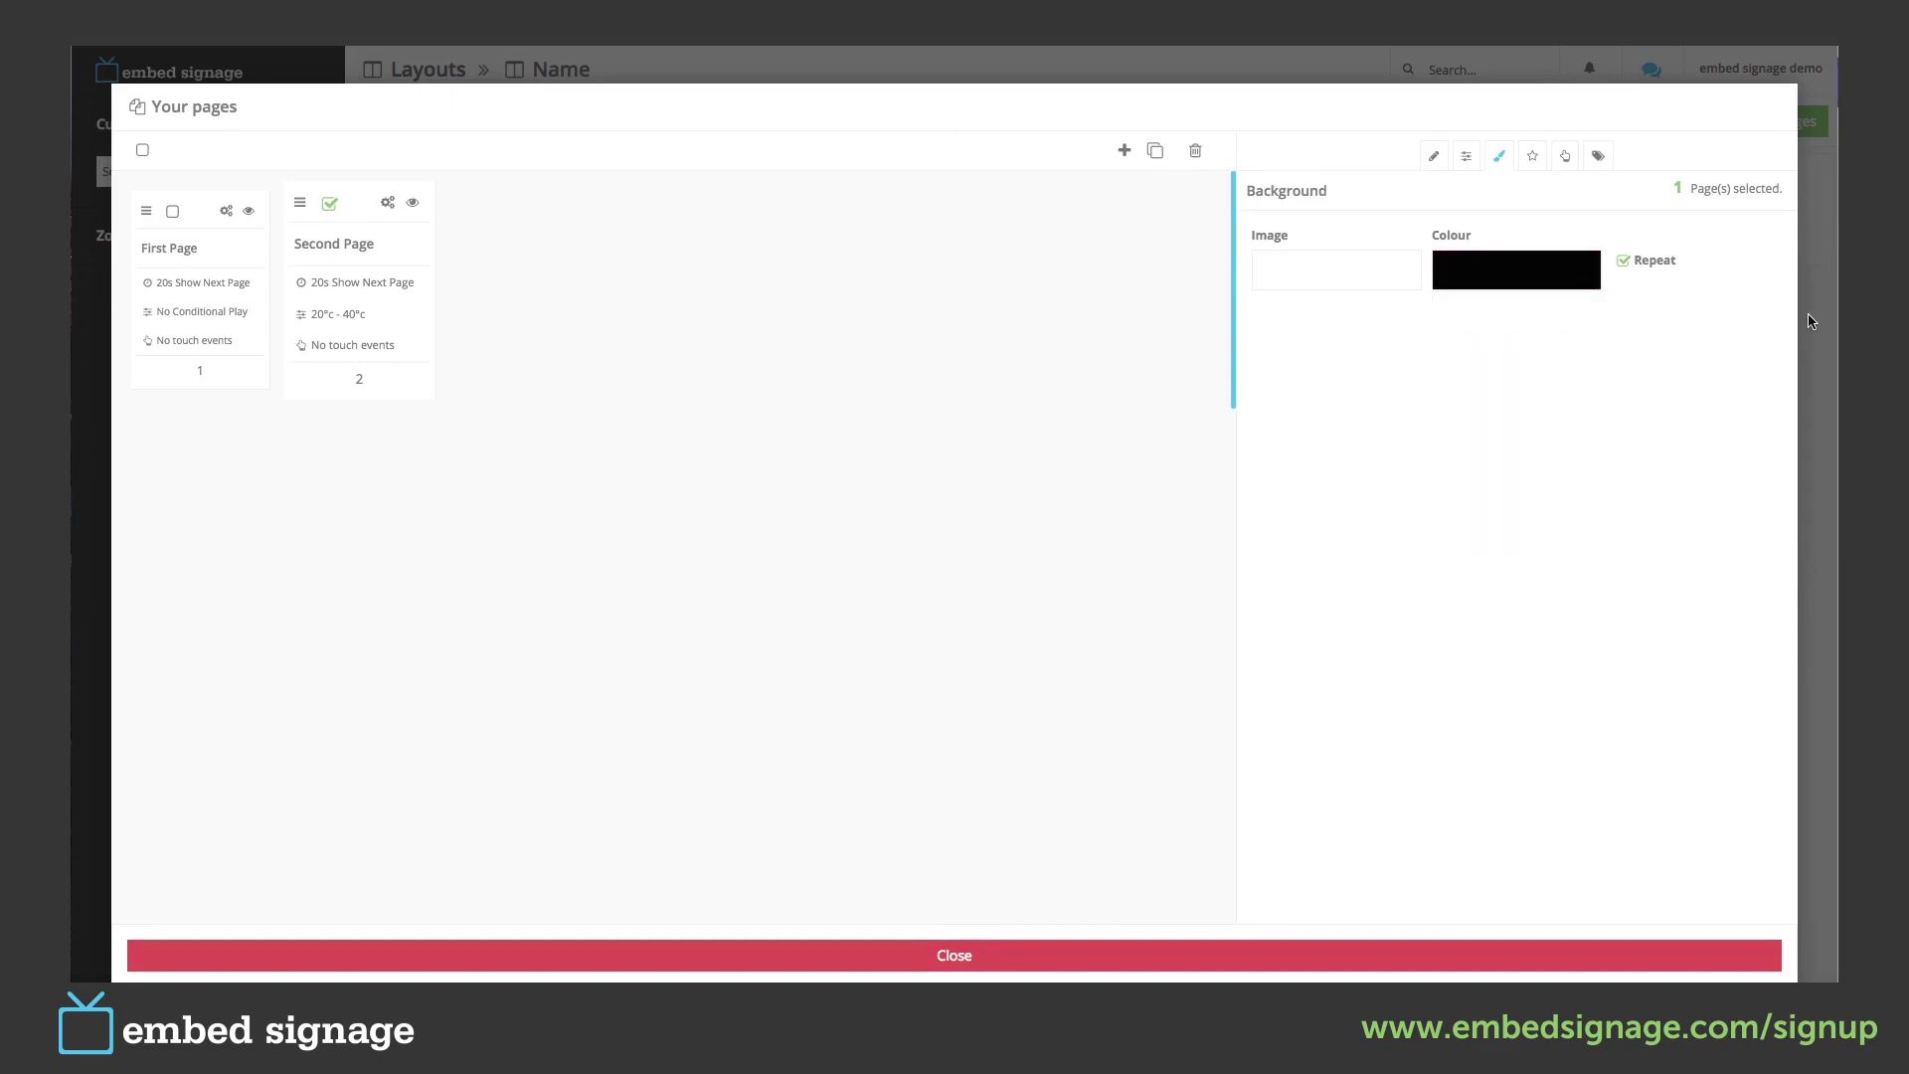
pyautogui.click(964, 956)
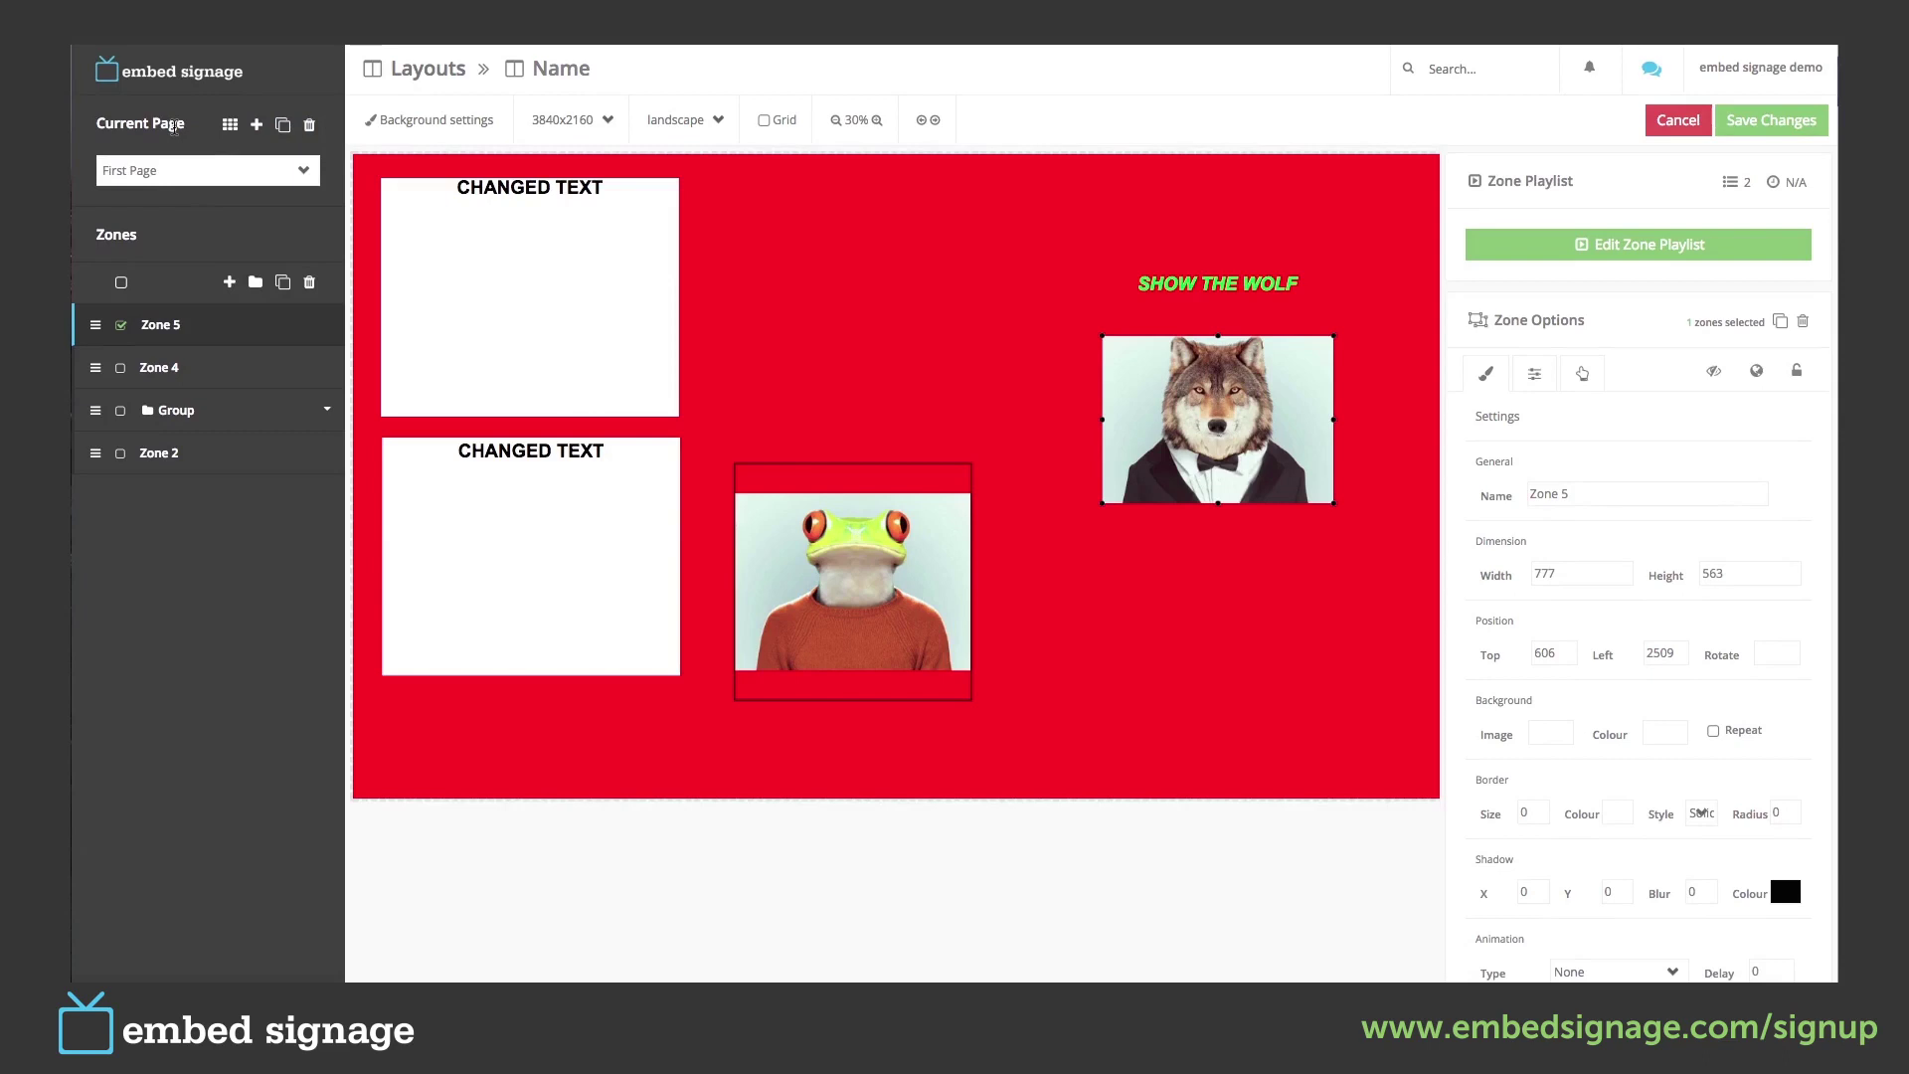
pyautogui.click(197, 174)
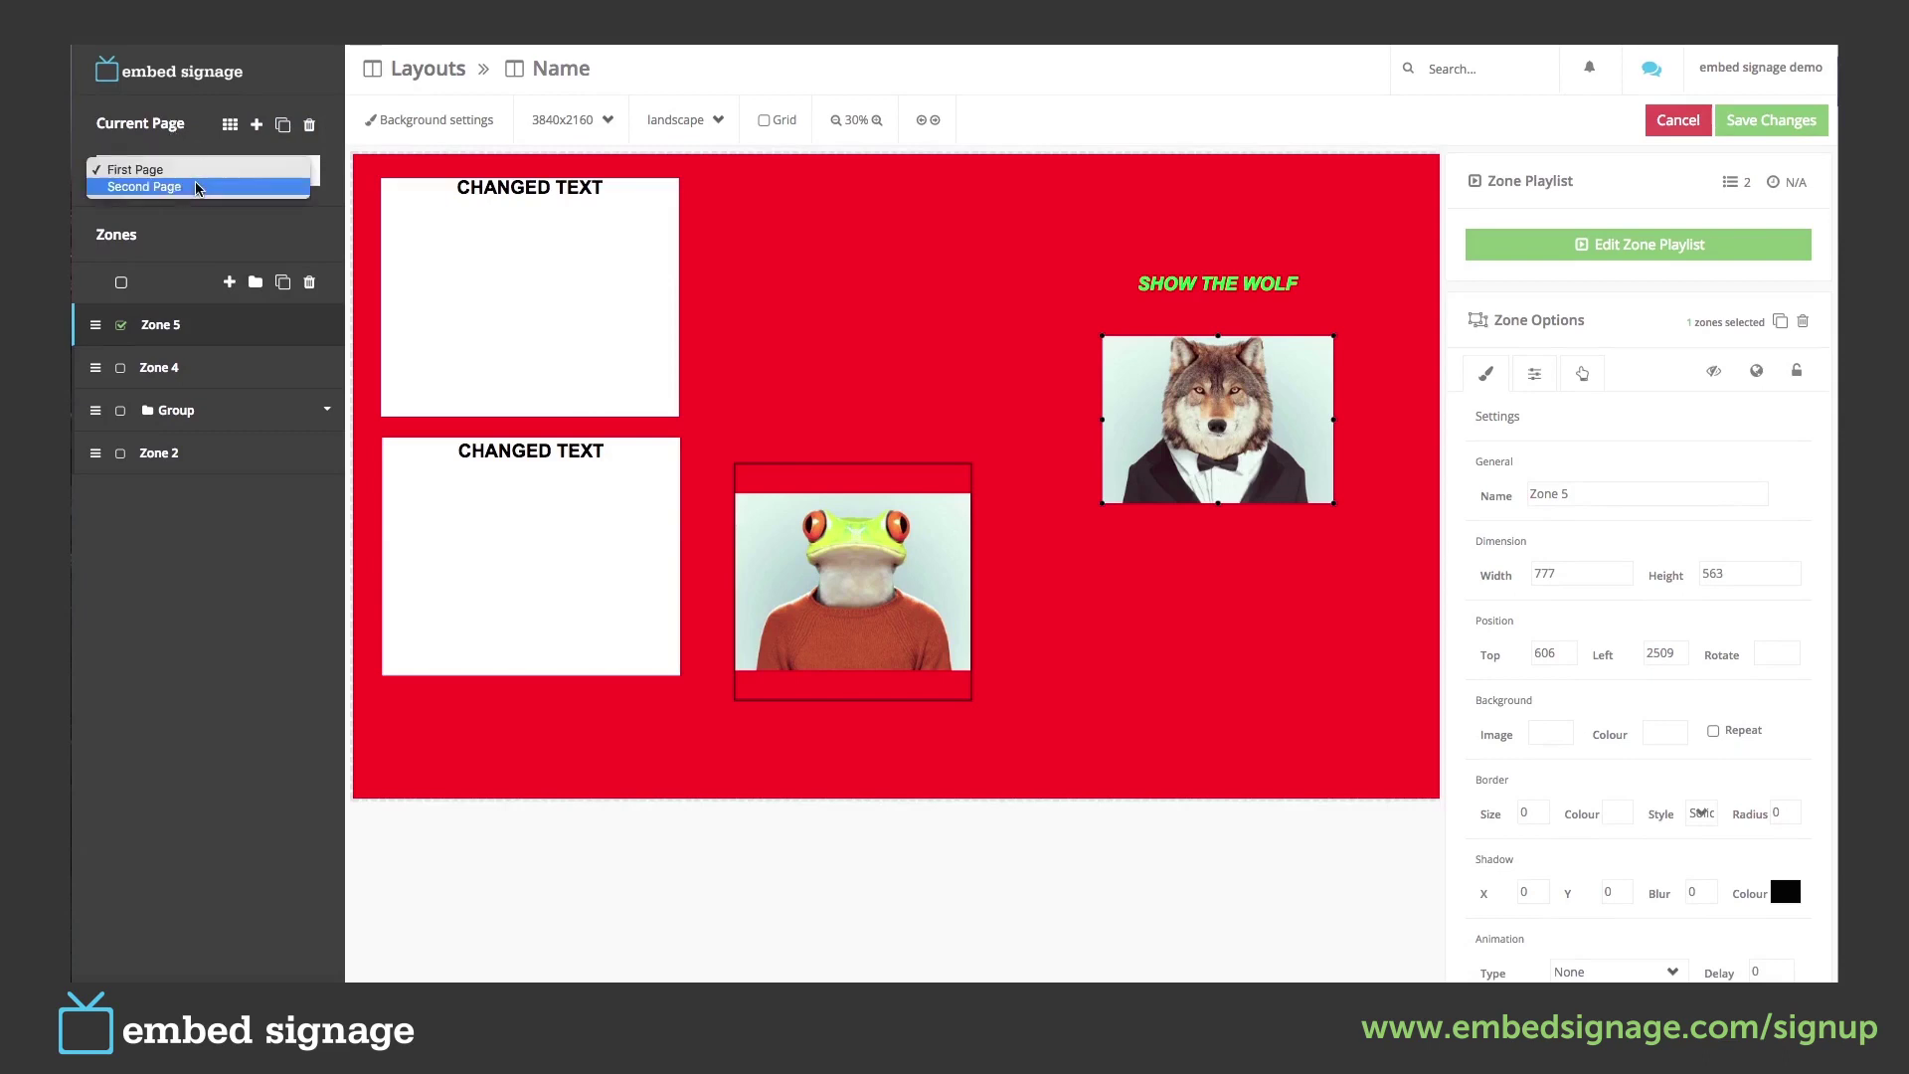
pyautogui.click(197, 188)
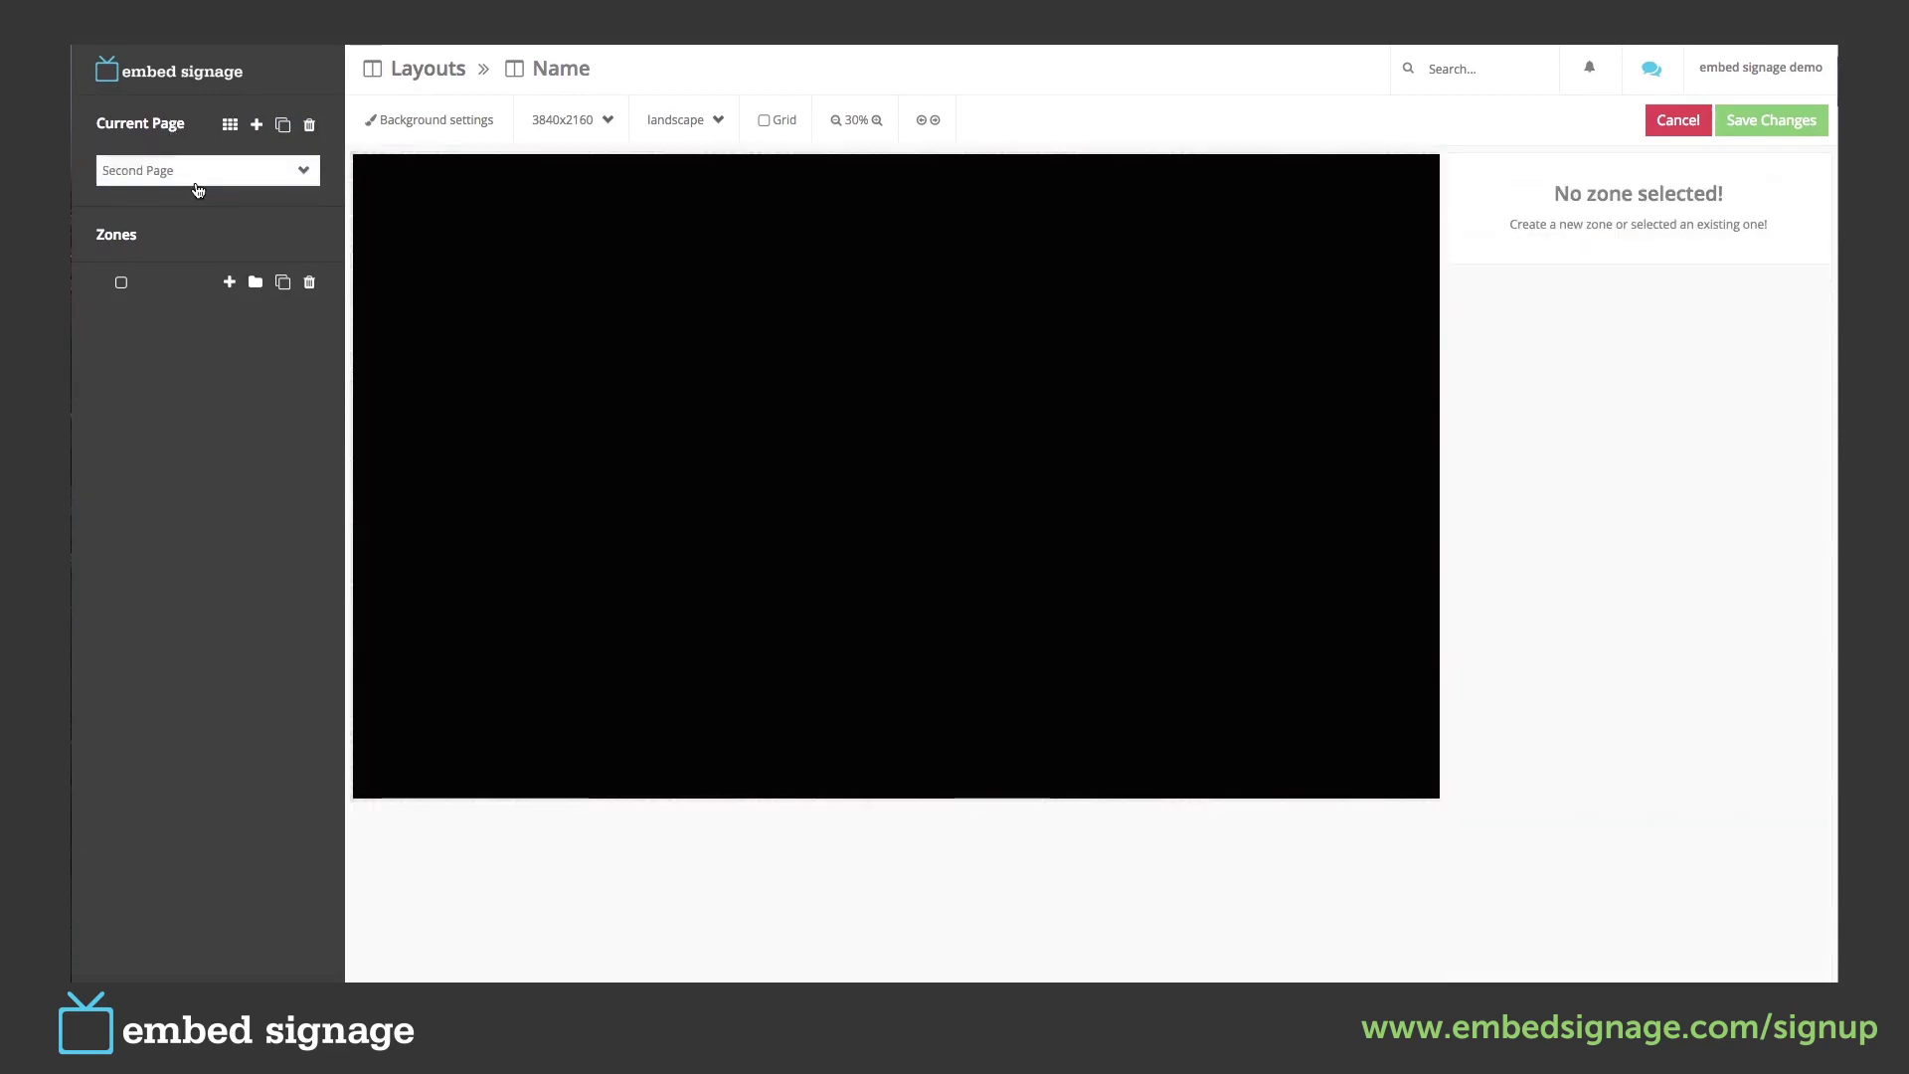